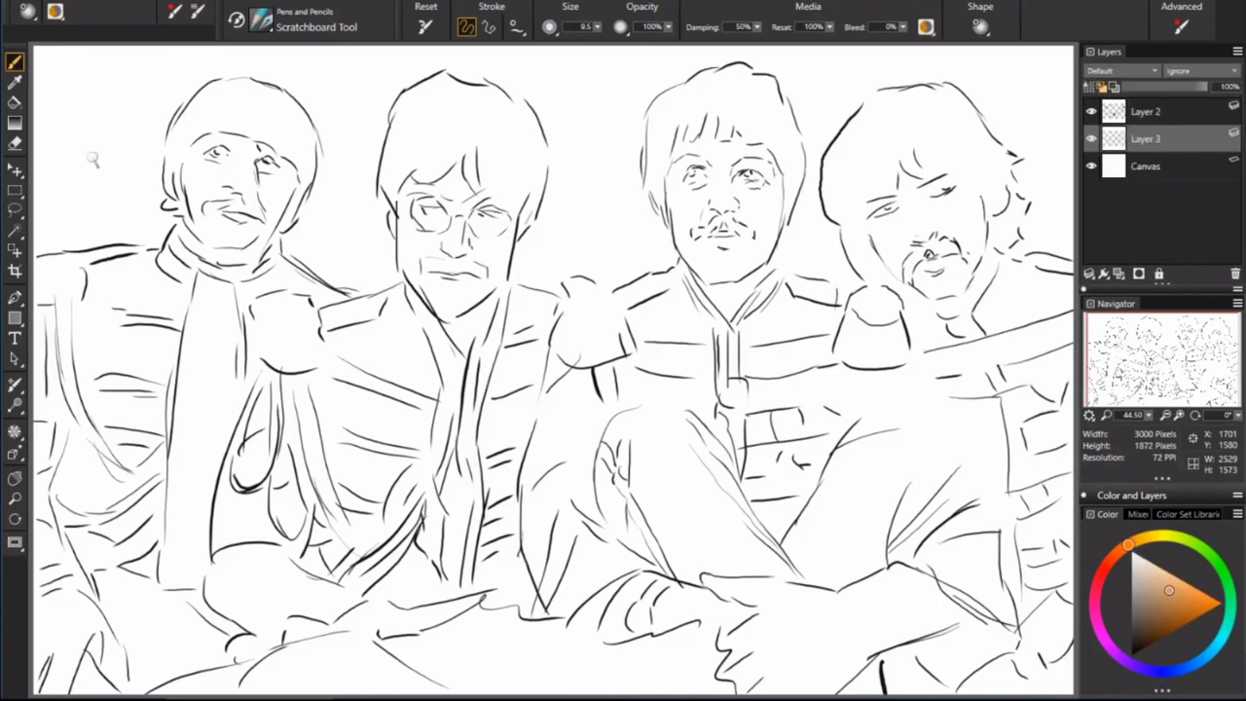
- Fill the left and second men's faces with flat orange skin tone
mouse_move(194, 151)
mouse_down()
mouse_move(207, 209)
mouse_move(234, 244)
mouse_move(288, 195)
mouse_move(292, 205)
mouse_move(254, 205)
mouse_move(263, 263)
mouse_up()
click(1181, 596)
drag(219, 214, 273, 248)
mouse_move(429, 185)
mouse_down()
mouse_move(404, 272)
mouse_move(487, 312)
mouse_up()
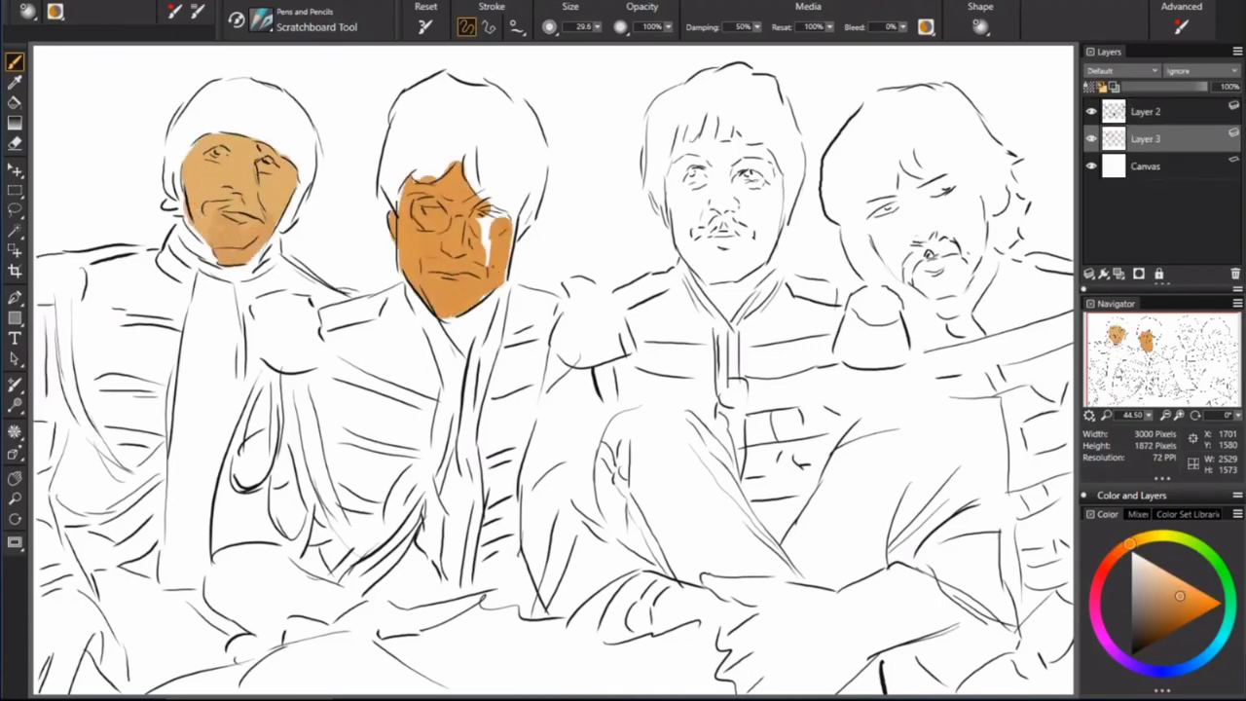
drag(457, 224, 507, 311)
drag(468, 161, 516, 272)
click(1179, 592)
drag(655, 195, 686, 224)
- Fill the third and fourth faces with skin tone, shading the fourth man's chin darker brown
drag(769, 151, 785, 215)
drag(681, 122, 696, 234)
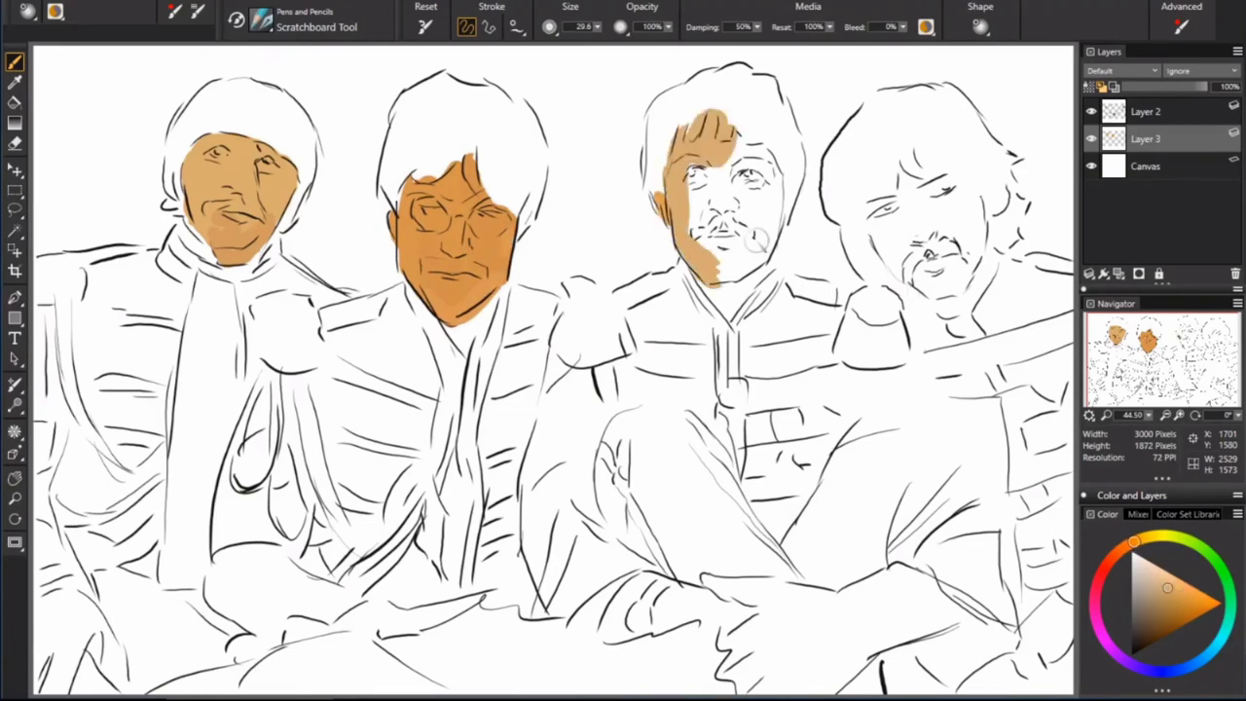
drag(740, 146, 769, 258)
click(1178, 592)
mouse_move(915, 156)
mouse_down()
mouse_move(868, 225)
mouse_move(1003, 243)
mouse_up()
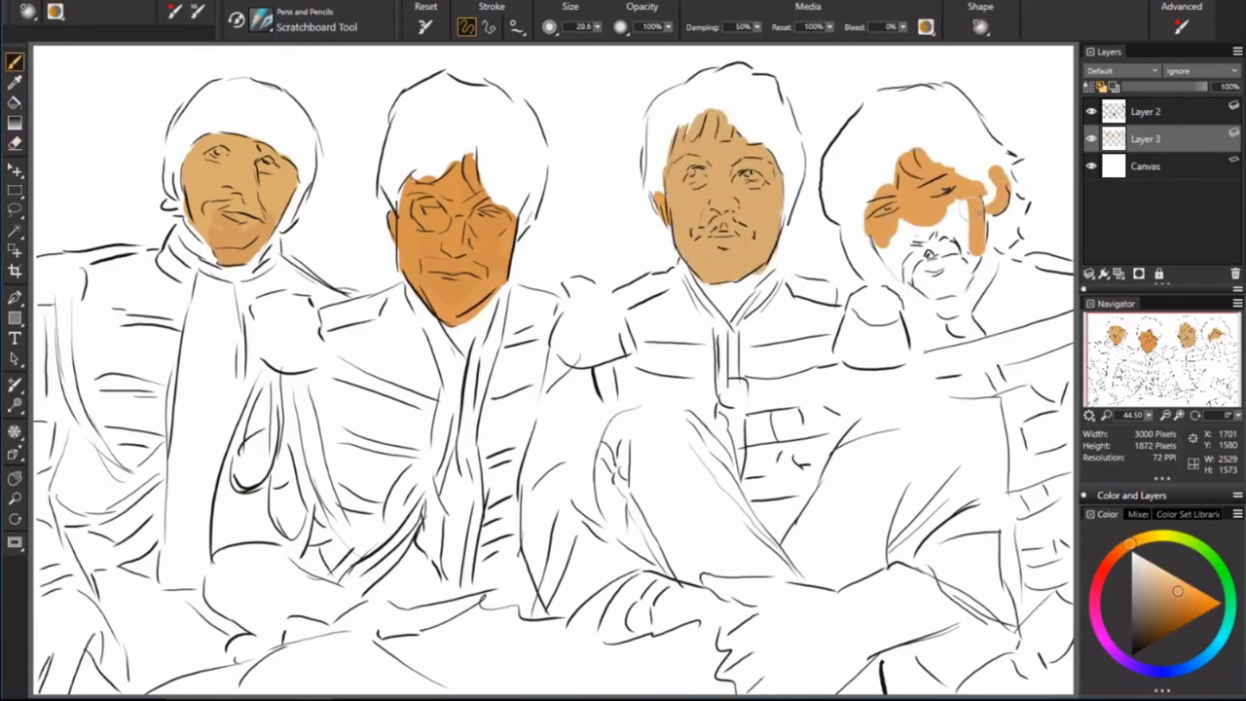
mouse_move(877, 204)
mouse_down()
mouse_move(964, 293)
mouse_move(945, 293)
mouse_up()
click(1174, 611)
drag(989, 253, 944, 312)
- Paint the hands along the bottom of the portrait in a lighter skin tone
click(1176, 587)
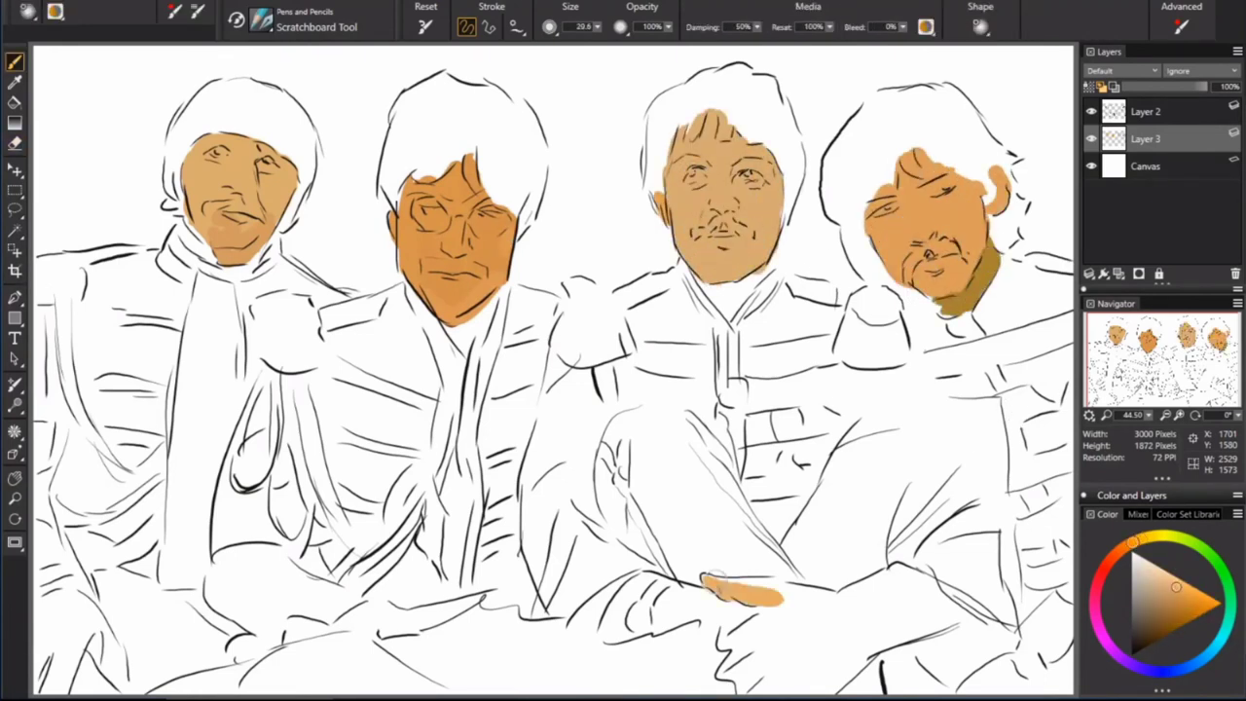
drag(701, 575, 867, 599)
mouse_move(604, 623)
mouse_down()
mouse_move(740, 584)
mouse_move(759, 663)
mouse_move(896, 584)
mouse_move(974, 623)
mouse_up()
mouse_move(336, 623)
mouse_down()
mouse_move(370, 598)
mouse_move(482, 589)
mouse_up()
mouse_move(83, 624)
mouse_down()
mouse_move(127, 682)
mouse_move(73, 626)
mouse_up()
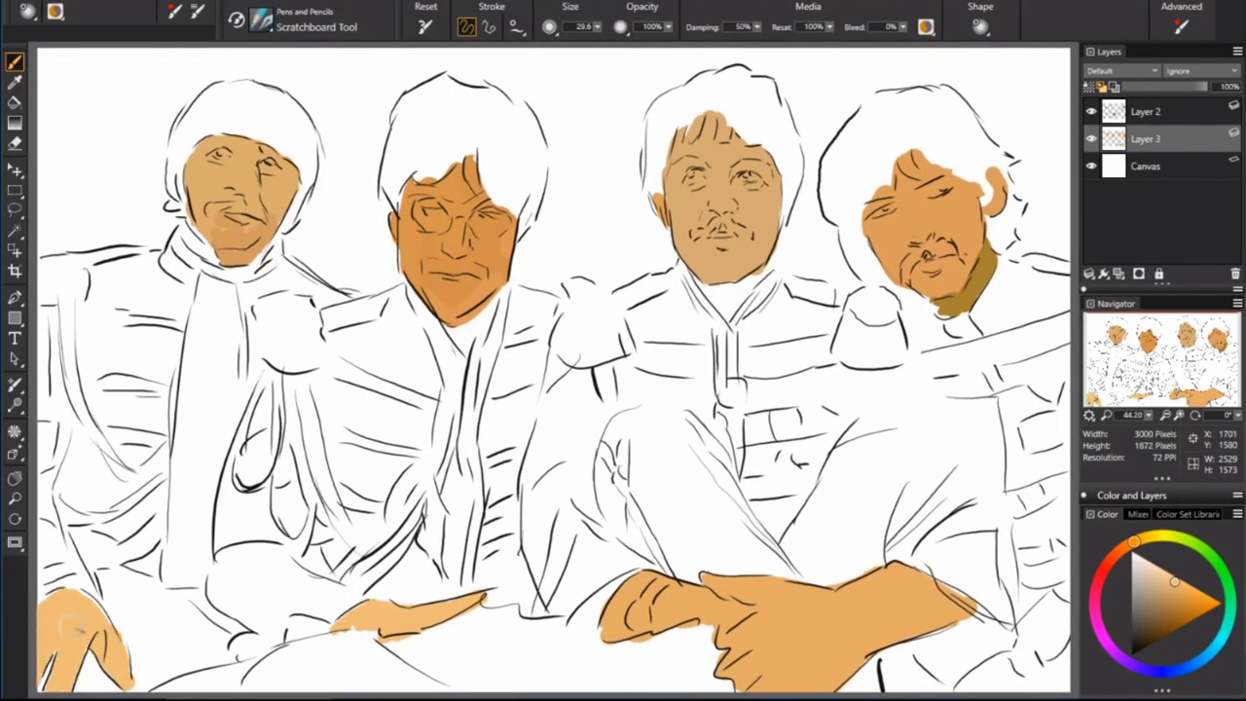
- On a new layer, paint the left man's jacket pink down to the bottom
key(ctrl+shift+n)
click(1175, 594)
mouse_move(39, 265)
mouse_down()
mouse_move(161, 252)
mouse_move(219, 282)
mouse_up()
drag(181, 243, 136, 458)
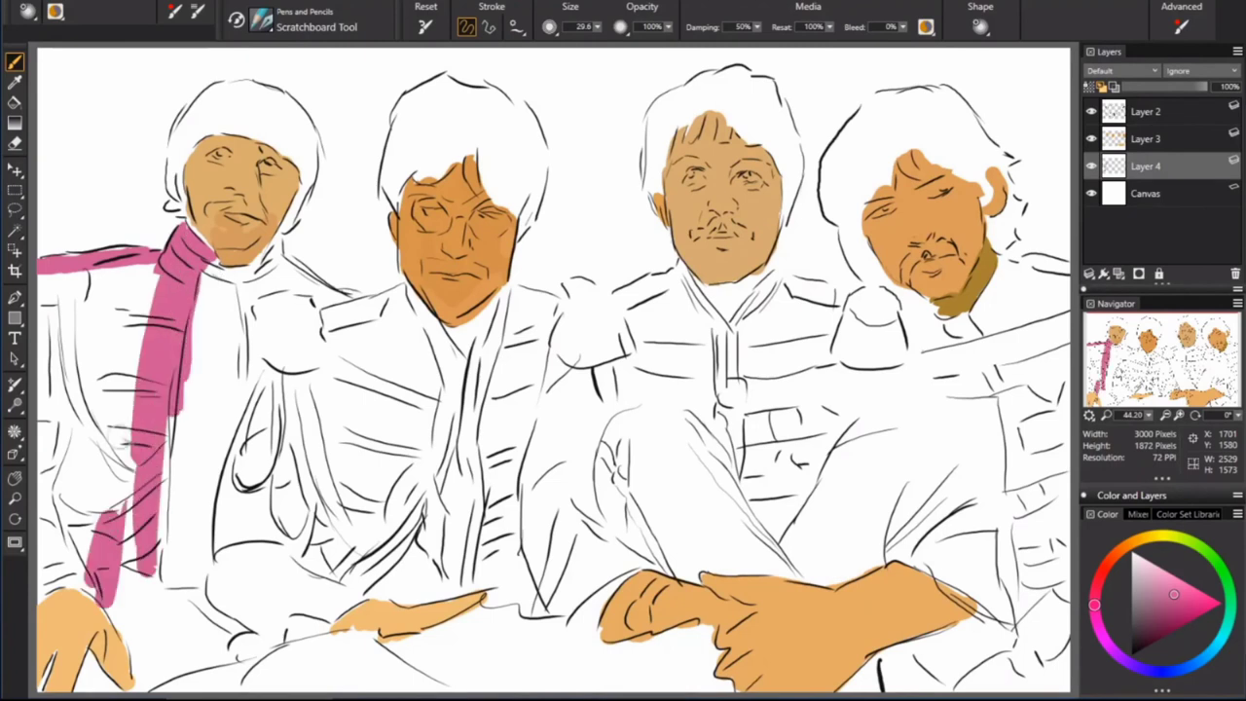
mouse_move(59, 292)
mouse_down()
mouse_move(187, 572)
mouse_move(117, 682)
mouse_up()
drag(199, 647, 248, 687)
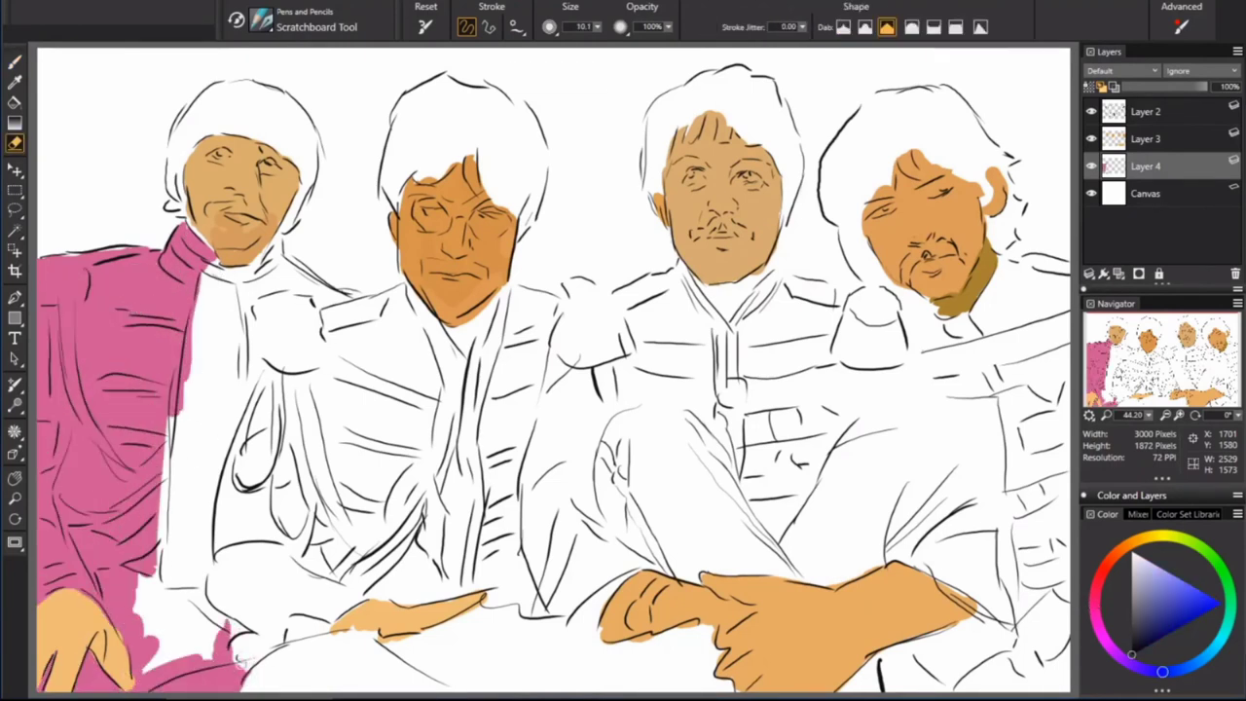
mouse_move(146, 584)
mouse_down()
mouse_move(208, 555)
mouse_move(255, 372)
mouse_move(321, 292)
mouse_move(205, 268)
mouse_move(216, 365)
mouse_up()
- Paint the third man's jacket blue
click(1205, 658)
mouse_move(582, 284)
mouse_down()
mouse_move(534, 497)
mouse_move(653, 465)
mouse_up()
drag(575, 546, 818, 293)
mouse_move(585, 292)
mouse_down()
mouse_move(779, 282)
mouse_move(910, 370)
mouse_move(993, 482)
mouse_move(915, 682)
mouse_move(740, 418)
mouse_up()
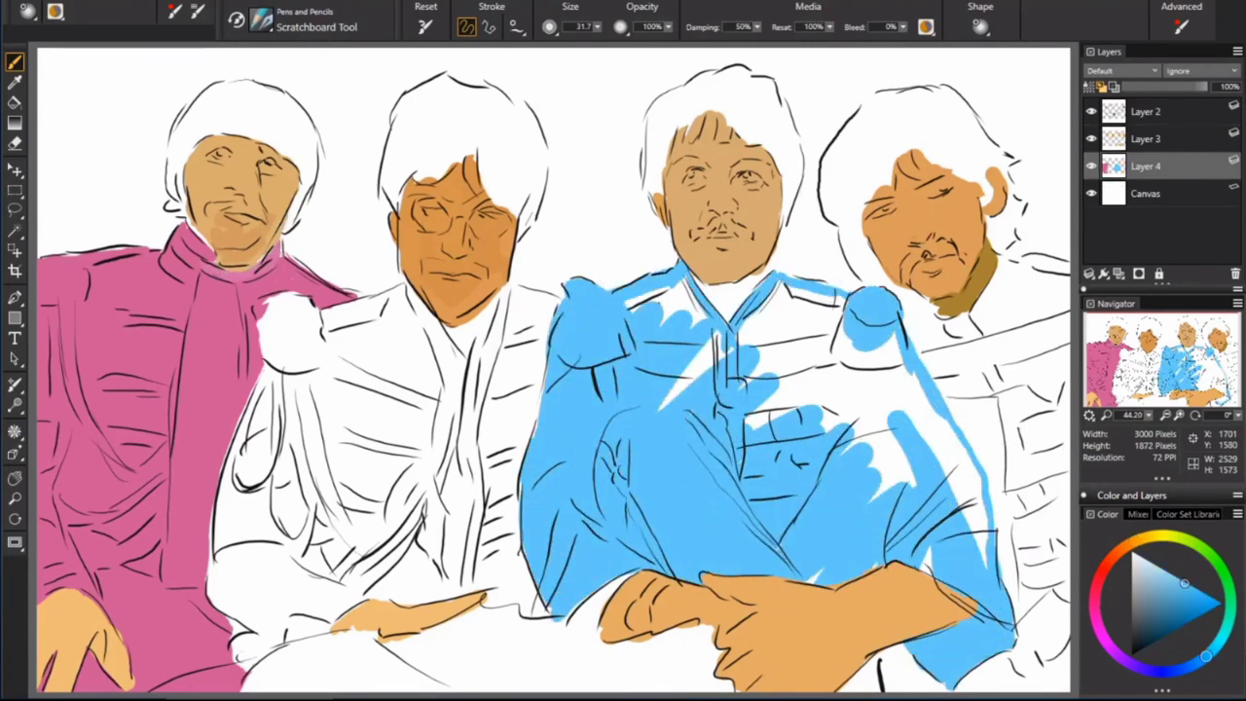
mouse_move(633, 292)
mouse_down()
mouse_move(949, 416)
mouse_move(881, 487)
mouse_up()
- On another new layer, paint the right man's jacket orange-red
key(ctrl+shift+n)
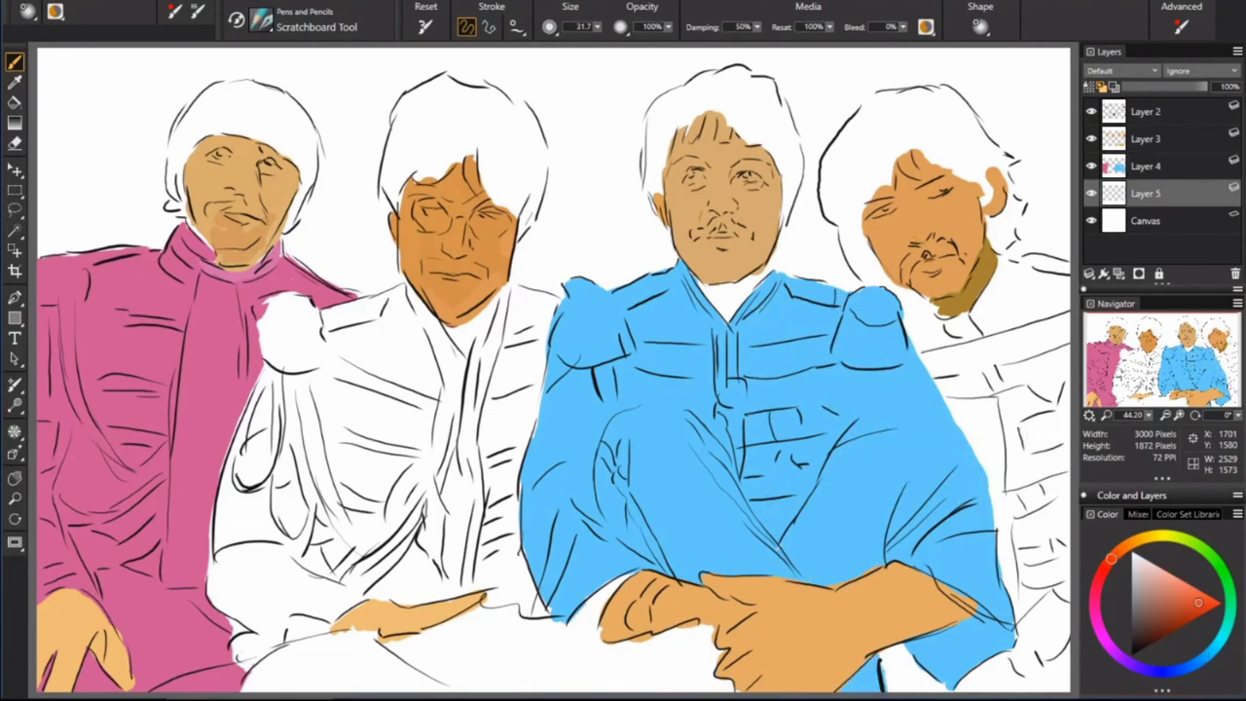
drag(916, 336, 1003, 268)
mouse_move(906, 312)
mouse_down()
mouse_move(1067, 273)
mouse_move(1022, 614)
mouse_up()
drag(920, 390, 974, 686)
- Fill the second man's jacket and the foreground up to the blue jacket with yellow
click(1159, 535)
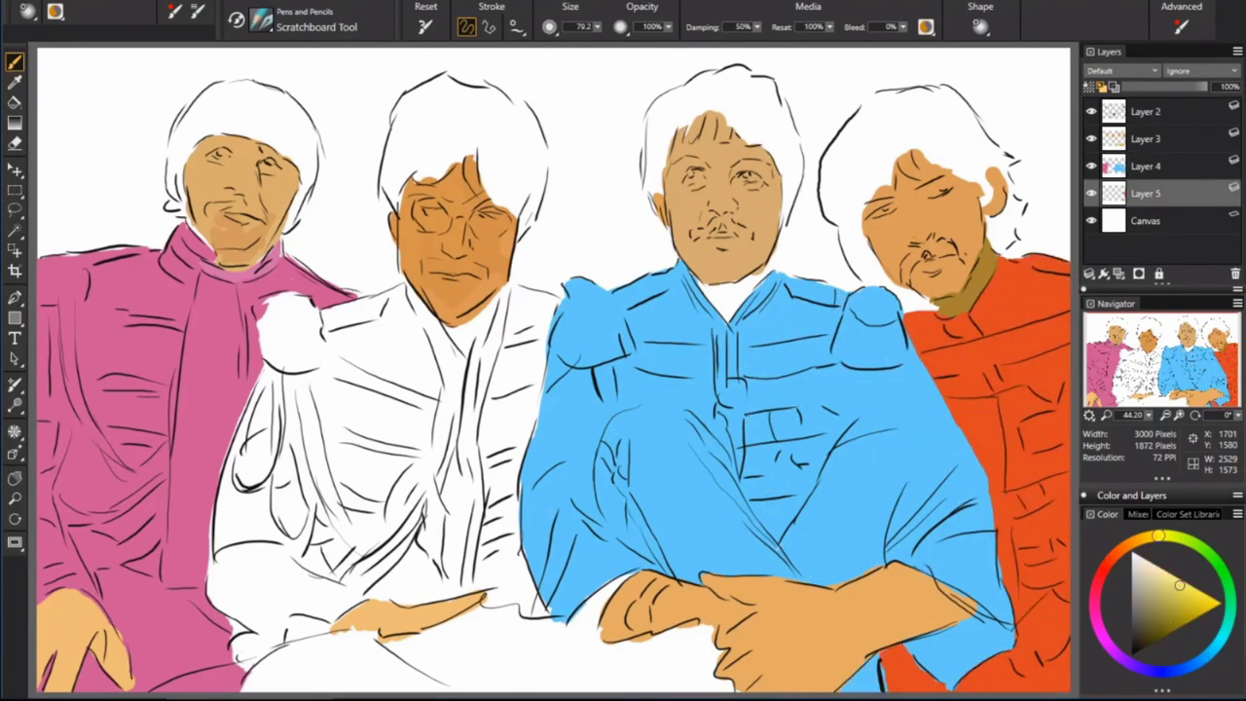
drag(293, 312, 233, 604)
mouse_move(263, 662)
mouse_down()
mouse_move(682, 672)
mouse_move(506, 429)
mouse_up()
drag(458, 293, 536, 468)
drag(545, 293, 341, 604)
drag(253, 584, 407, 380)
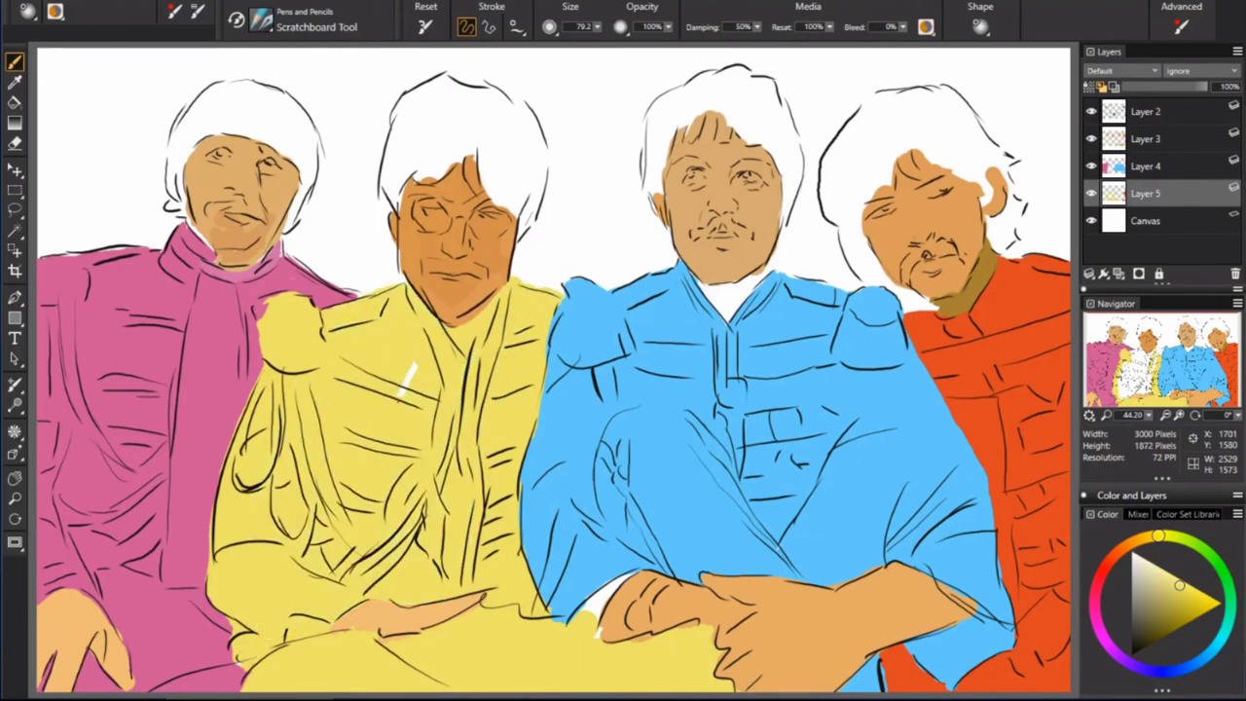
- On a new hair layer, begin brown hair on the left man
click(1129, 542)
click(1158, 616)
key(ctrl+shift+n)
mouse_move(205, 97)
mouse_down()
mouse_move(166, 175)
mouse_move(171, 210)
mouse_up()
mouse_move(175, 146)
mouse_down()
mouse_move(282, 88)
mouse_move(311, 180)
mouse_move(292, 232)
mouse_up()
- Paint brown hair on the left, second and third men
drag(389, 210, 456, 83)
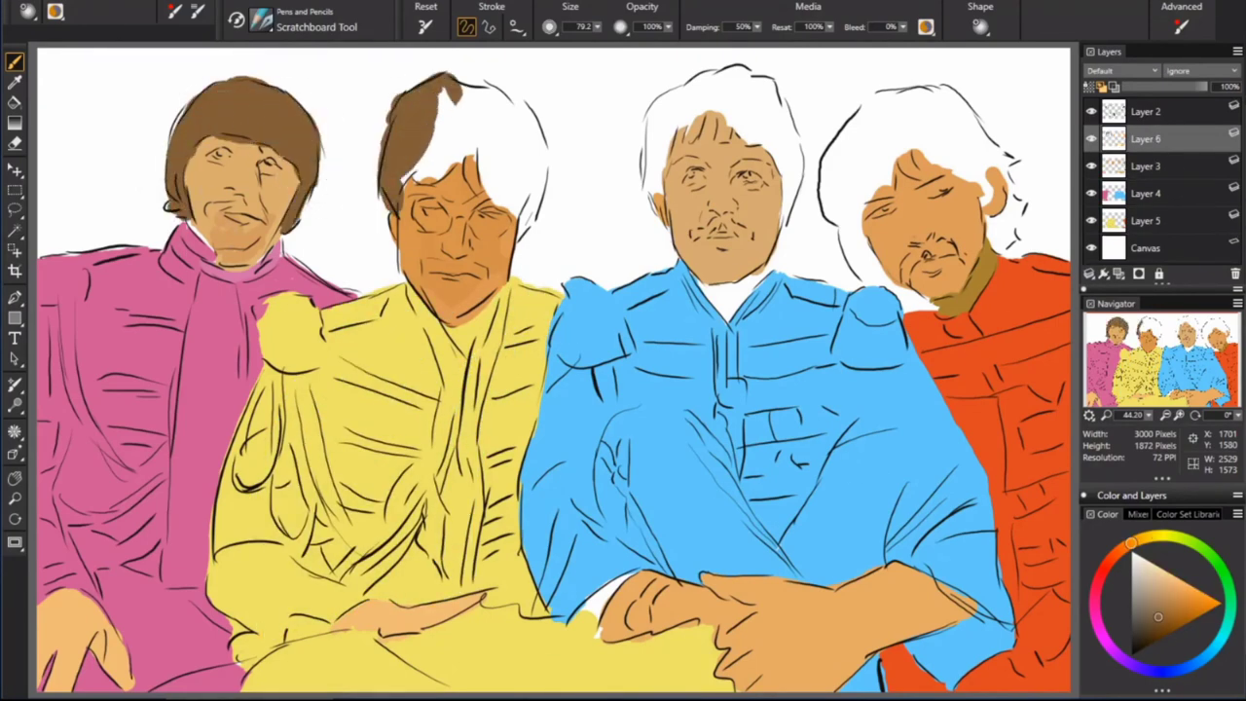
drag(404, 185, 462, 92)
mouse_move(463, 102)
mouse_down()
mouse_move(541, 219)
mouse_move(545, 87)
mouse_move(555, 204)
mouse_up()
drag(701, 83, 623, 161)
drag(672, 116, 633, 224)
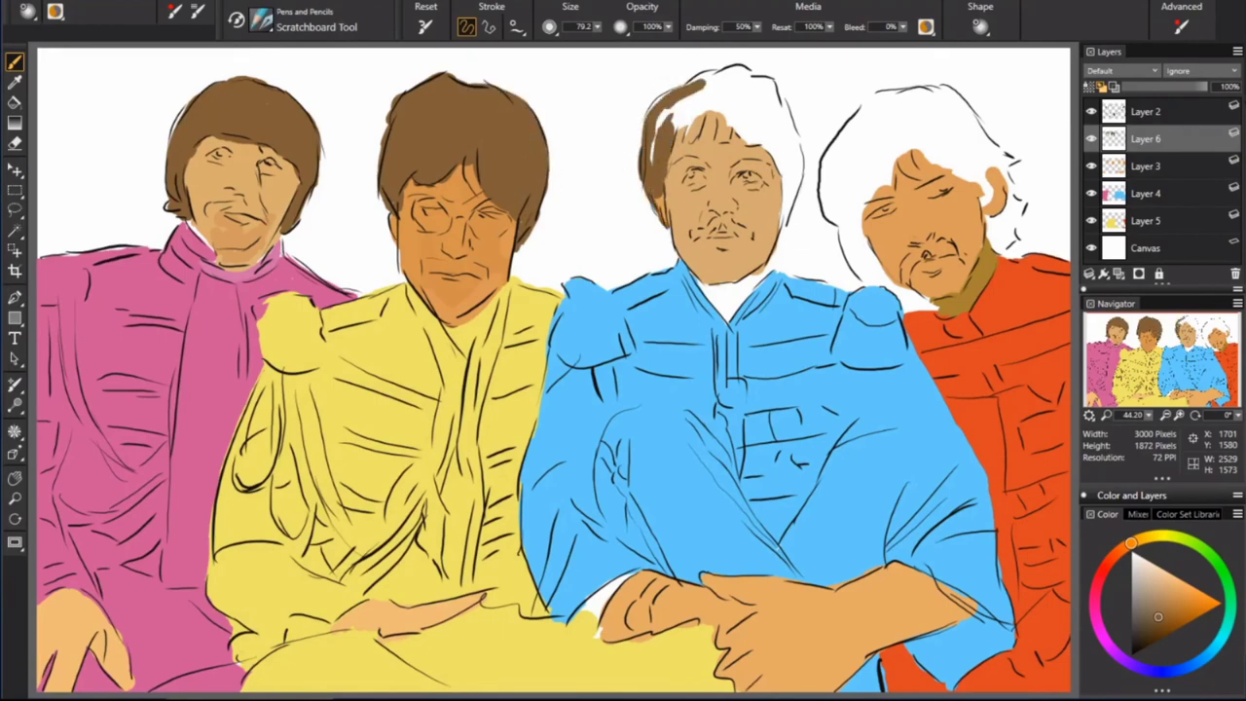
mouse_move(701, 83)
mouse_down()
mouse_move(662, 161)
mouse_move(798, 175)
mouse_up()
drag(774, 116, 798, 224)
- Paint the collars of the blue and yellow jackets black
click(1135, 650)
drag(693, 274, 729, 310)
drag(446, 325, 465, 343)
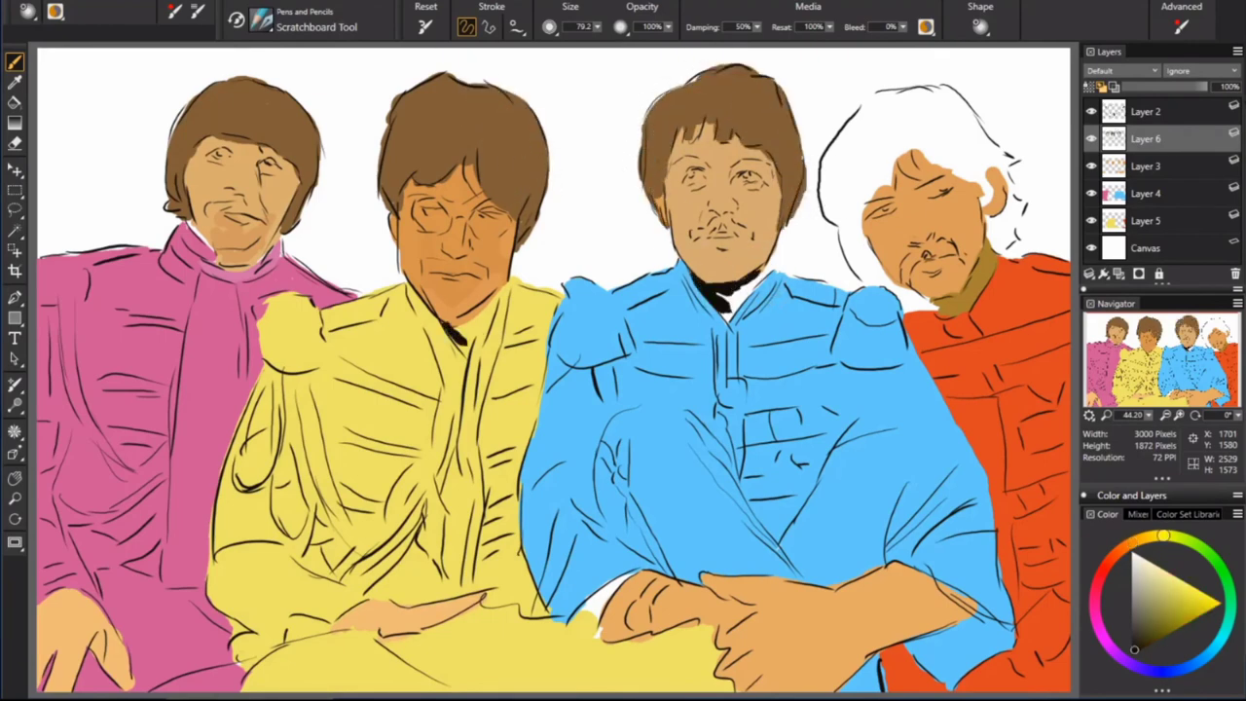
drag(452, 292, 497, 351)
drag(726, 273, 764, 321)
- Give the right man dark brown hair and a dark moustache
click(1143, 630)
mouse_move(864, 115)
mouse_down()
mouse_move(838, 263)
mouse_move(937, 310)
mouse_up()
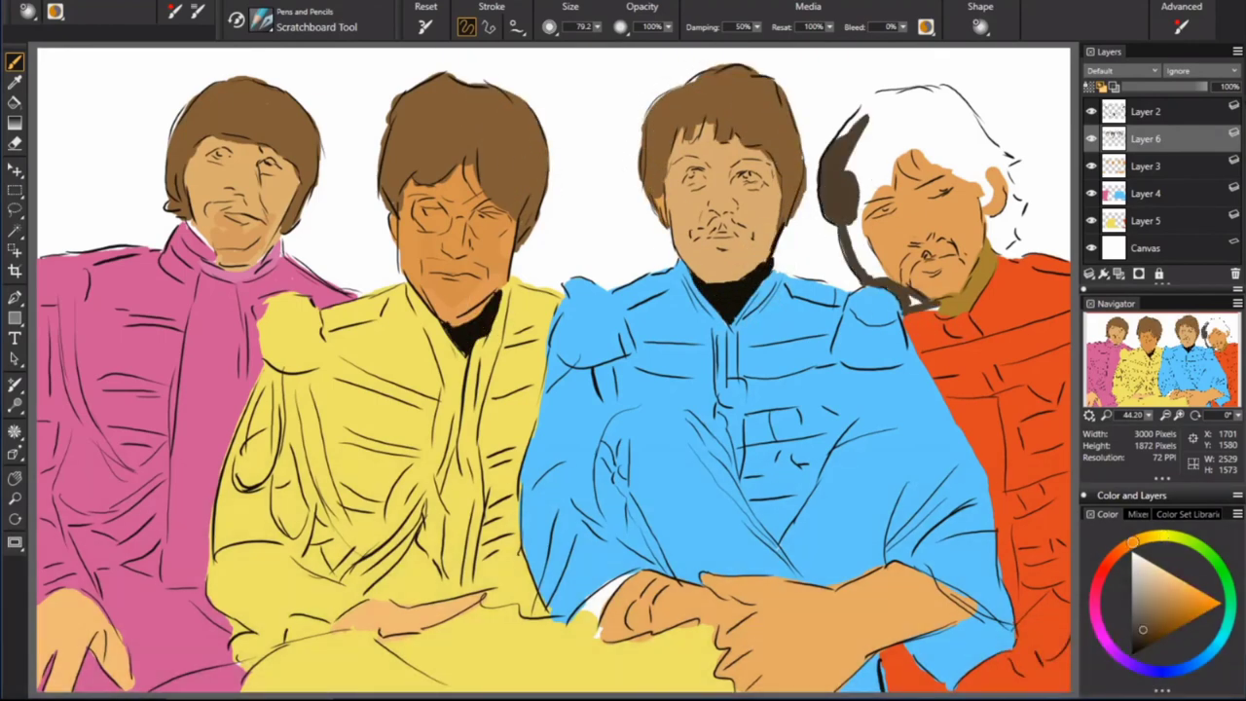
mouse_move(867, 278)
mouse_down()
mouse_move(869, 122)
mouse_move(1013, 165)
mouse_move(857, 146)
mouse_up()
drag(862, 195, 905, 122)
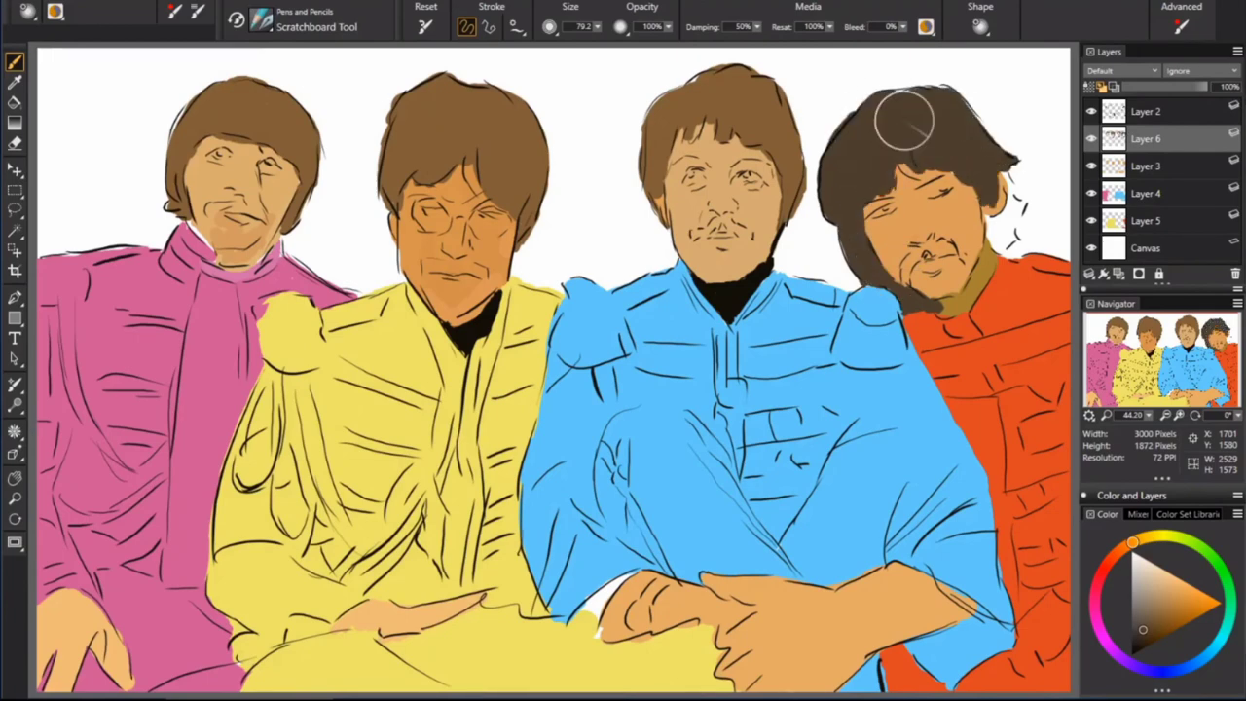
drag(910, 277, 959, 249)
mouse_move(988, 156)
mouse_down()
mouse_move(1022, 254)
mouse_move(1027, 244)
mouse_up()
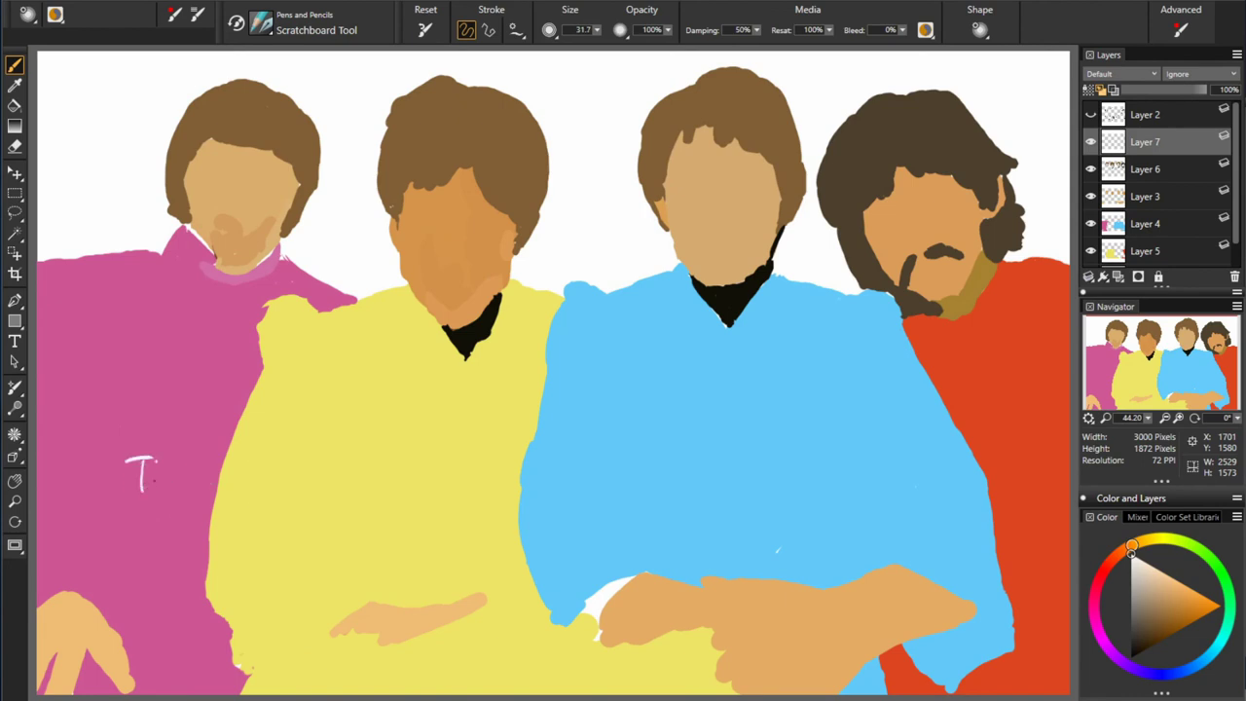
- Hand-letter the first white line, 'THE BASIC FORMS ARE BLOCKED IN … SEPERATED', on the canvas
mouse_move(127, 457)
mouse_down()
mouse_move(360, 477)
mouse_move(1003, 477)
mouse_move(419, 540)
mouse_move(466, 545)
mouse_up()
drag(541, 516, 524, 550)
drag(565, 516, 596, 548)
mouse_move(612, 548)
mouse_down()
mouse_move(651, 526)
mouse_move(716, 545)
mouse_up()
drag(726, 545, 755, 546)
drag(769, 516, 788, 547)
drag(837, 516, 818, 545)
drag(853, 516, 876, 541)
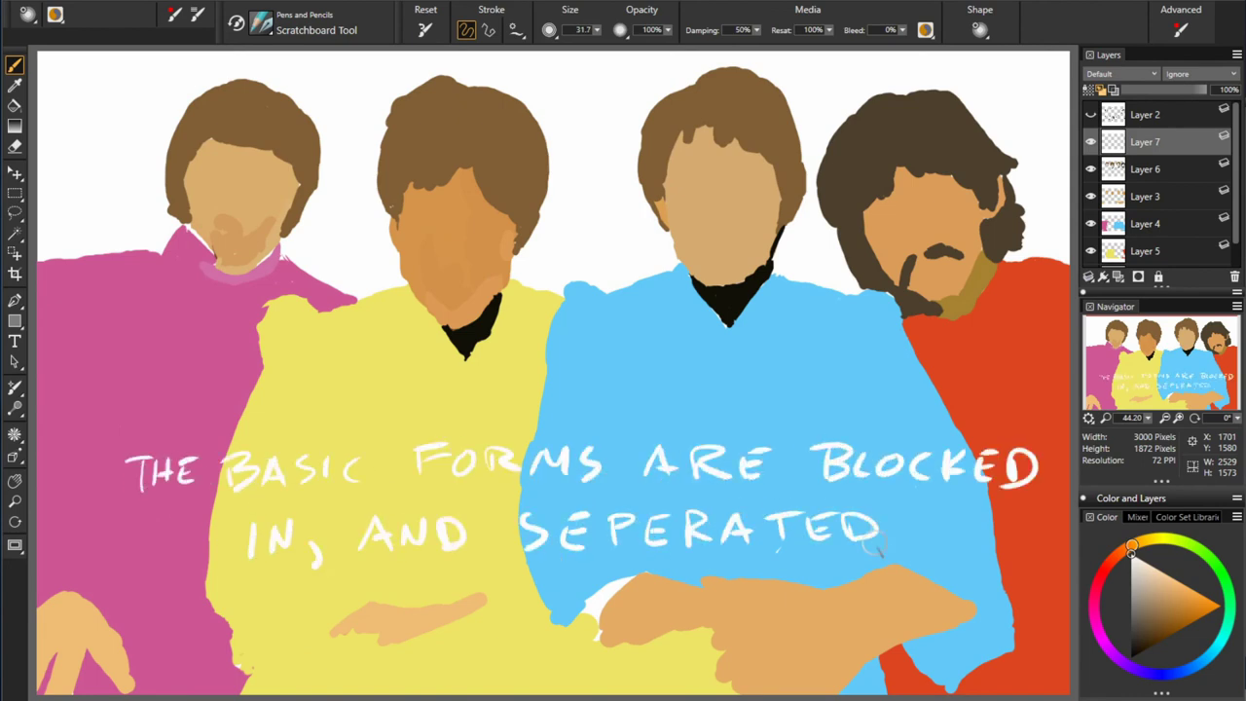
- Write the remaining note lines ending with 'THE FACES', then select the skin-tone Layer 3
mouse_move(200, 590)
mouse_down()
mouse_move(458, 609)
mouse_move(1001, 596)
mouse_up()
drag(73, 638, 321, 672)
mouse_move(376, 628)
mouse_down()
mouse_move(448, 662)
mouse_move(707, 660)
mouse_up()
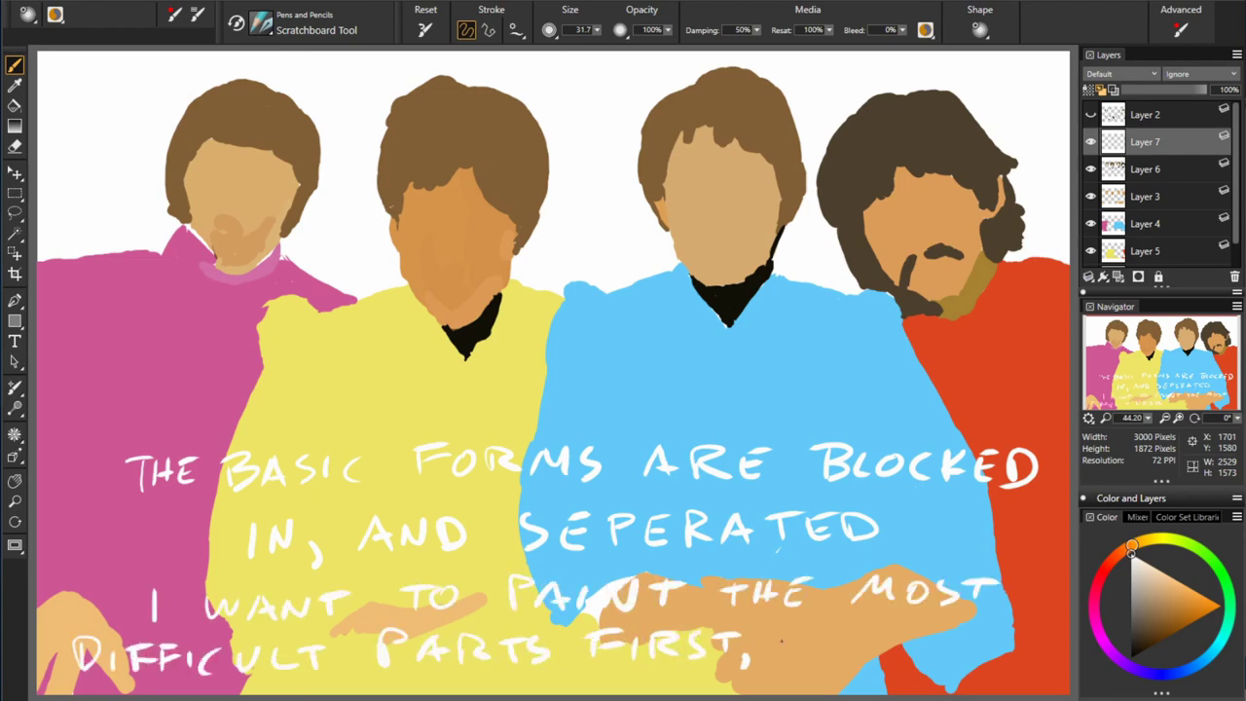
drag(763, 624, 1030, 668)
click(1146, 195)
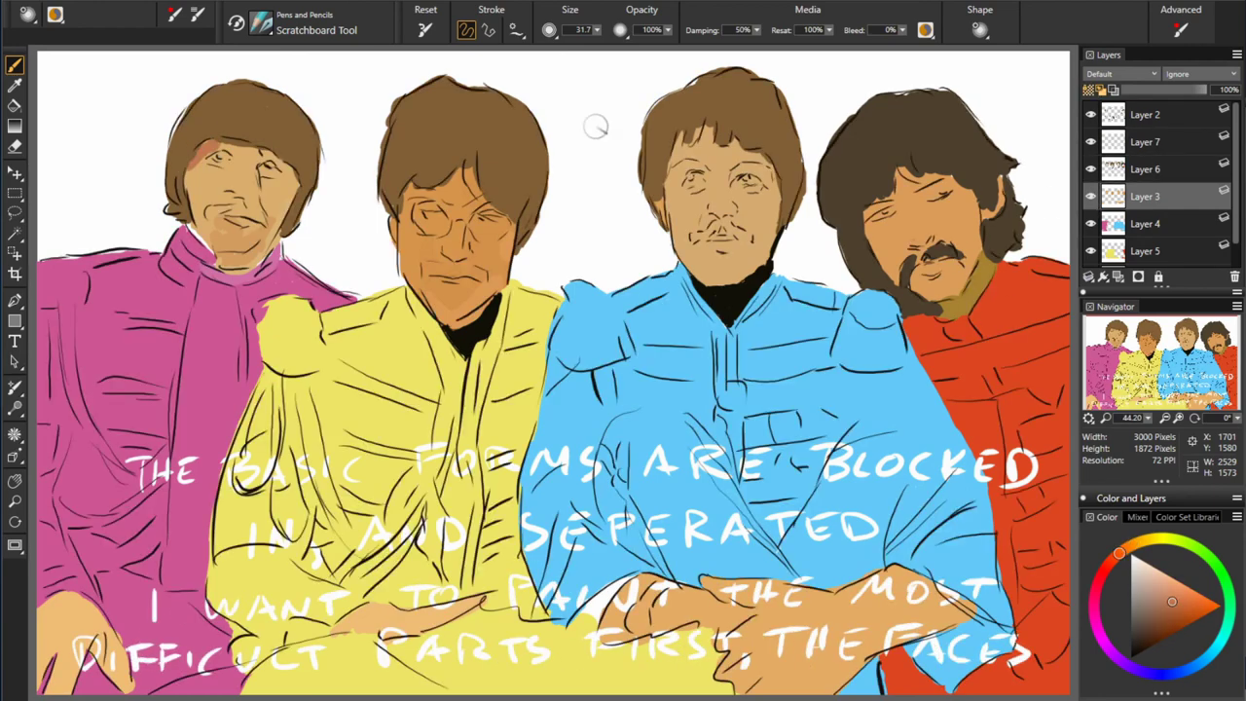
- Shade the left face darker at the sides, chin, cheeks and forehead
mouse_move(271, 191)
mouse_down()
mouse_move(267, 159)
mouse_move(285, 171)
mouse_move(284, 240)
mouse_move(226, 269)
mouse_up()
drag(204, 181, 185, 244)
mouse_move(195, 156)
mouse_down()
mouse_move(201, 174)
mouse_move(220, 156)
mouse_move(199, 187)
mouse_move(250, 195)
mouse_up()
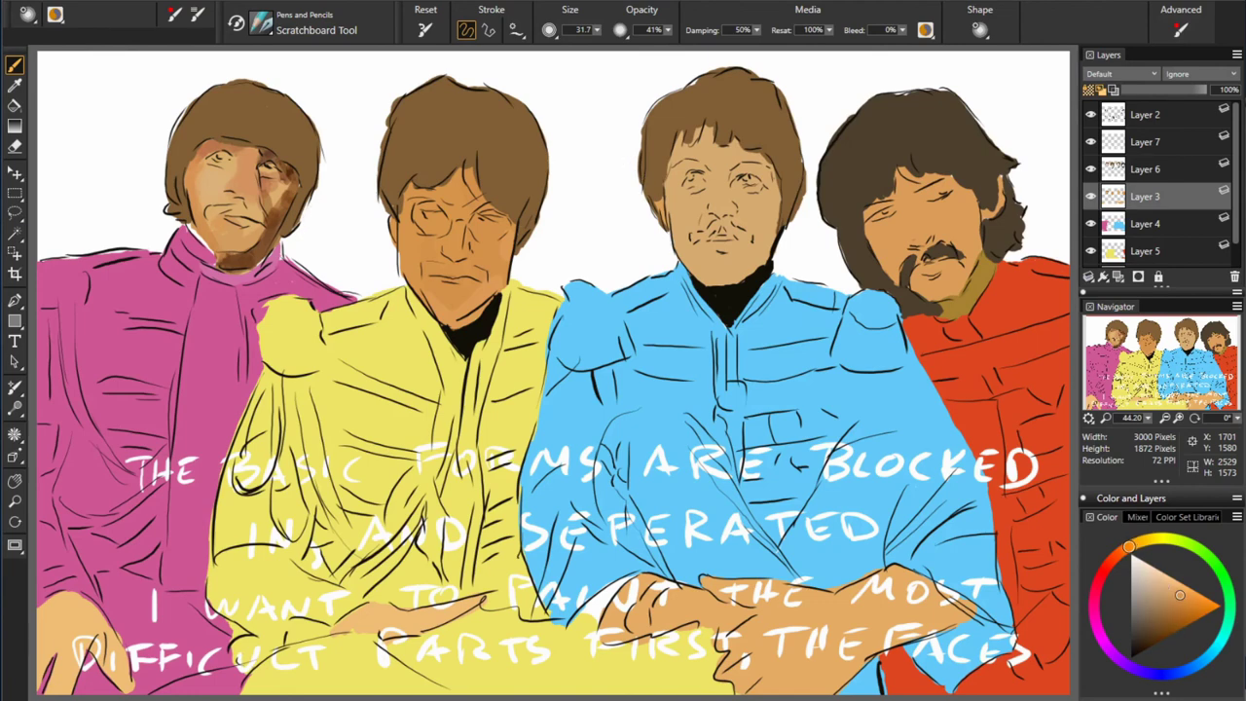
alt+click(233, 233)
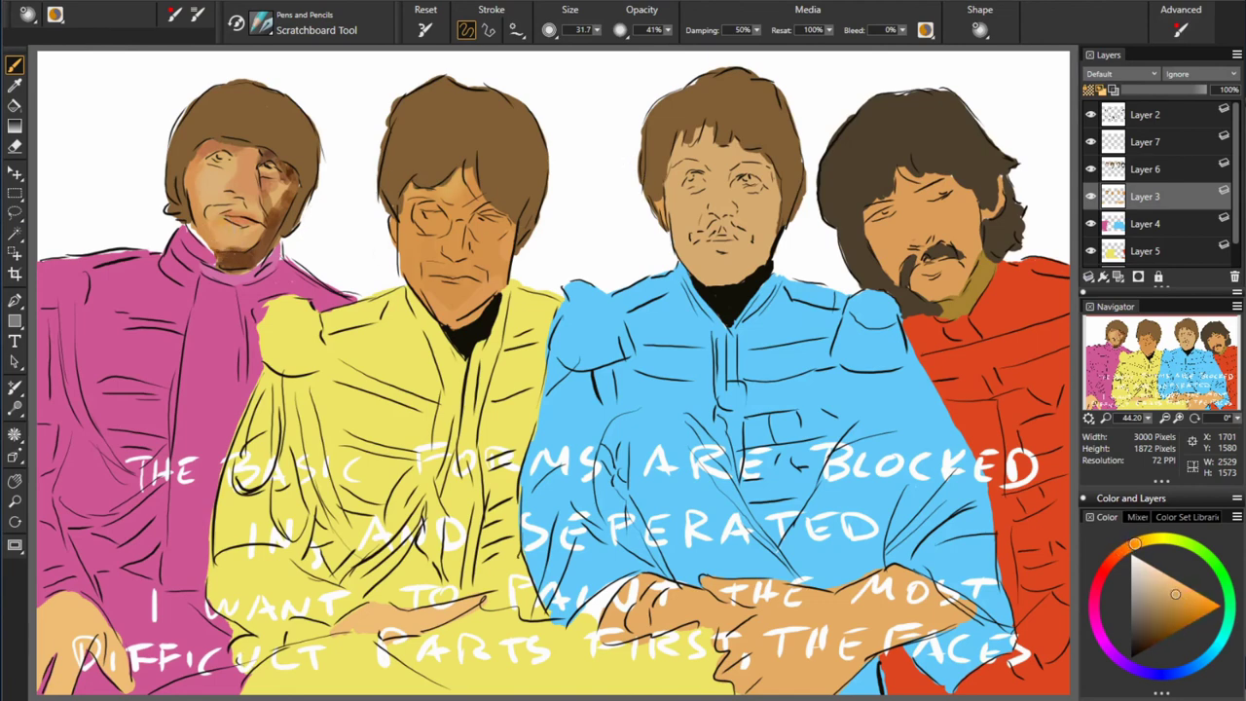
- Shade the second face's cheek, jaw and chin, and brighten the area around the glasses
mouse_move(469, 170)
mouse_down()
mouse_move(506, 296)
mouse_move(435, 327)
mouse_up()
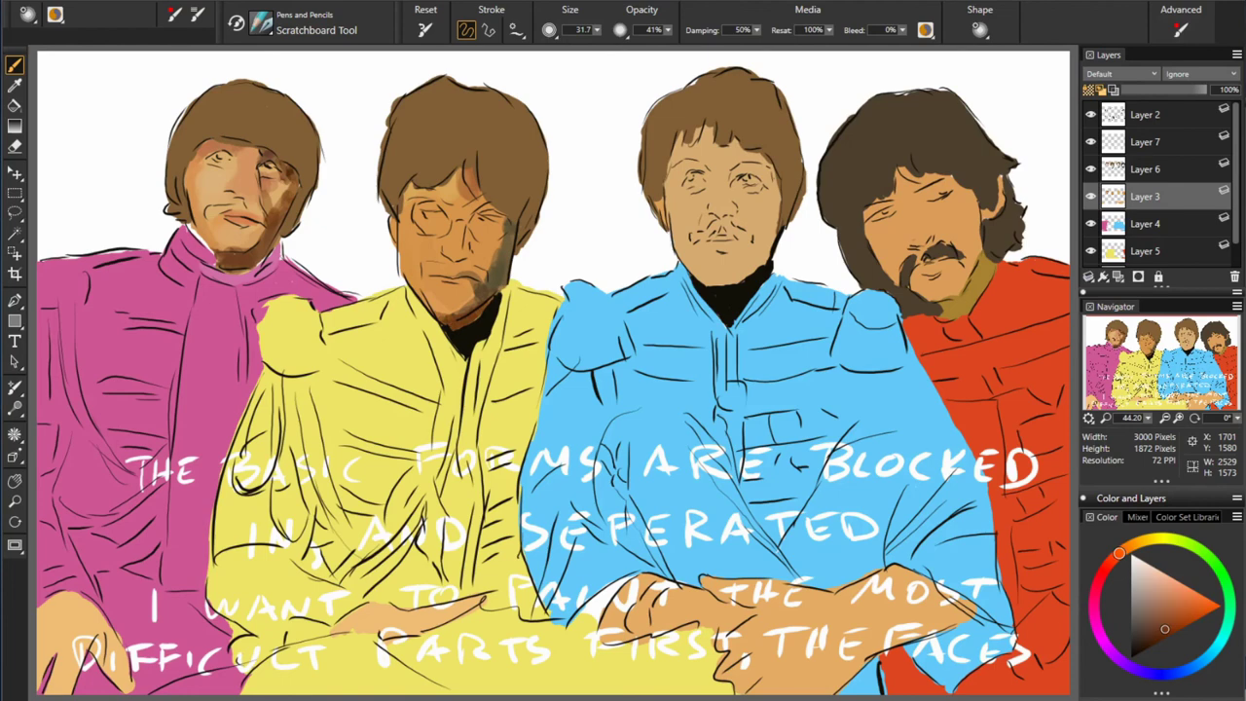
alt+click(494, 255)
mouse_move(496, 263)
mouse_down()
mouse_move(483, 220)
mouse_move(429, 248)
mouse_up()
alt+click(515, 208)
mouse_move(411, 207)
mouse_down()
mouse_move(444, 232)
mouse_move(508, 243)
mouse_up()
alt+click(487, 233)
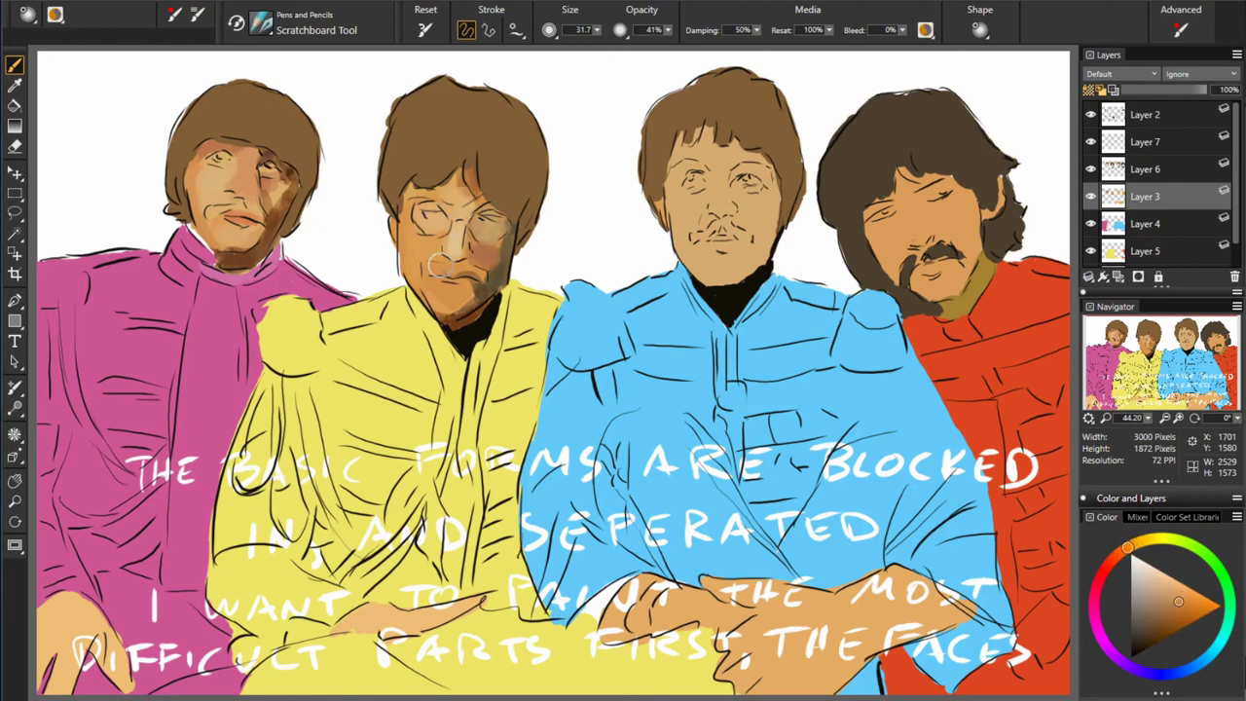
- Shade the third face's cheeks, eyes and jaw with brown tones
alt+click(641, 164)
drag(740, 166, 770, 209)
mouse_move(672, 166)
mouse_down()
mouse_move(732, 220)
mouse_move(709, 216)
mouse_move(764, 258)
mouse_move(764, 273)
mouse_up()
alt+click(722, 215)
alt+click(752, 234)
drag(681, 229, 711, 282)
alt+click(920, 222)
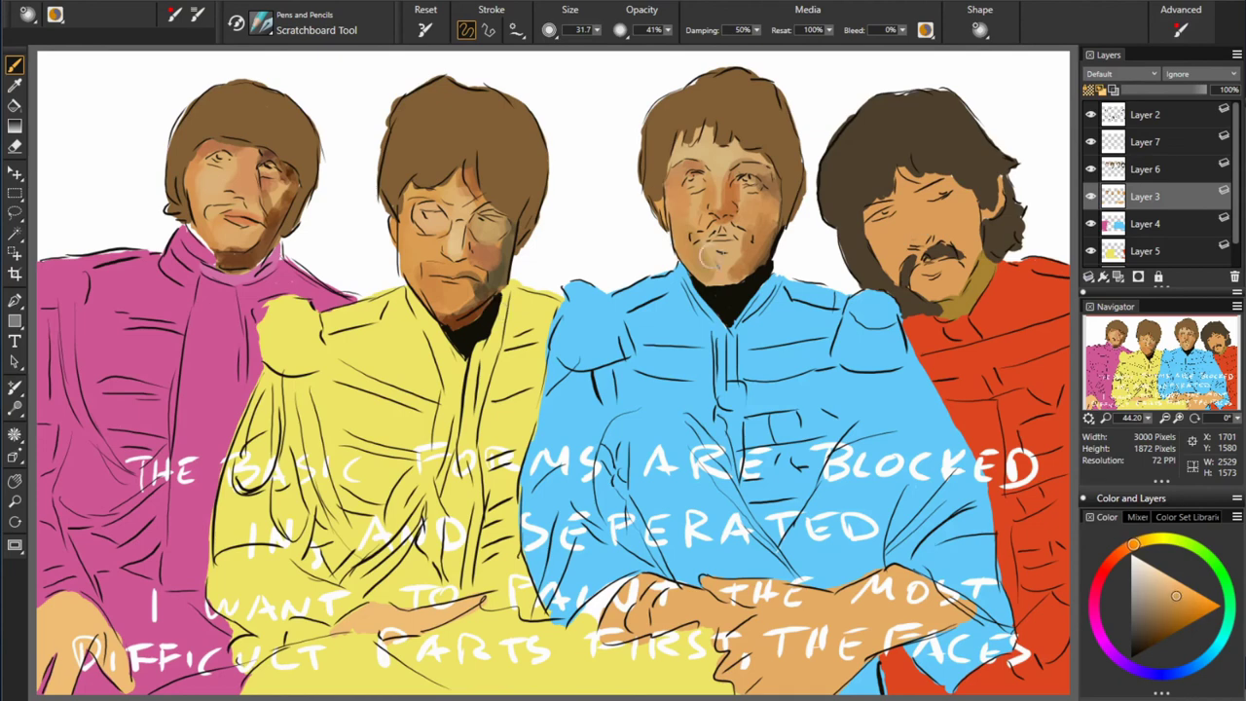
alt+click(713, 245)
- Shade the fourth face's cheeks and forehead in darker brown and orange tones
alt+click(915, 182)
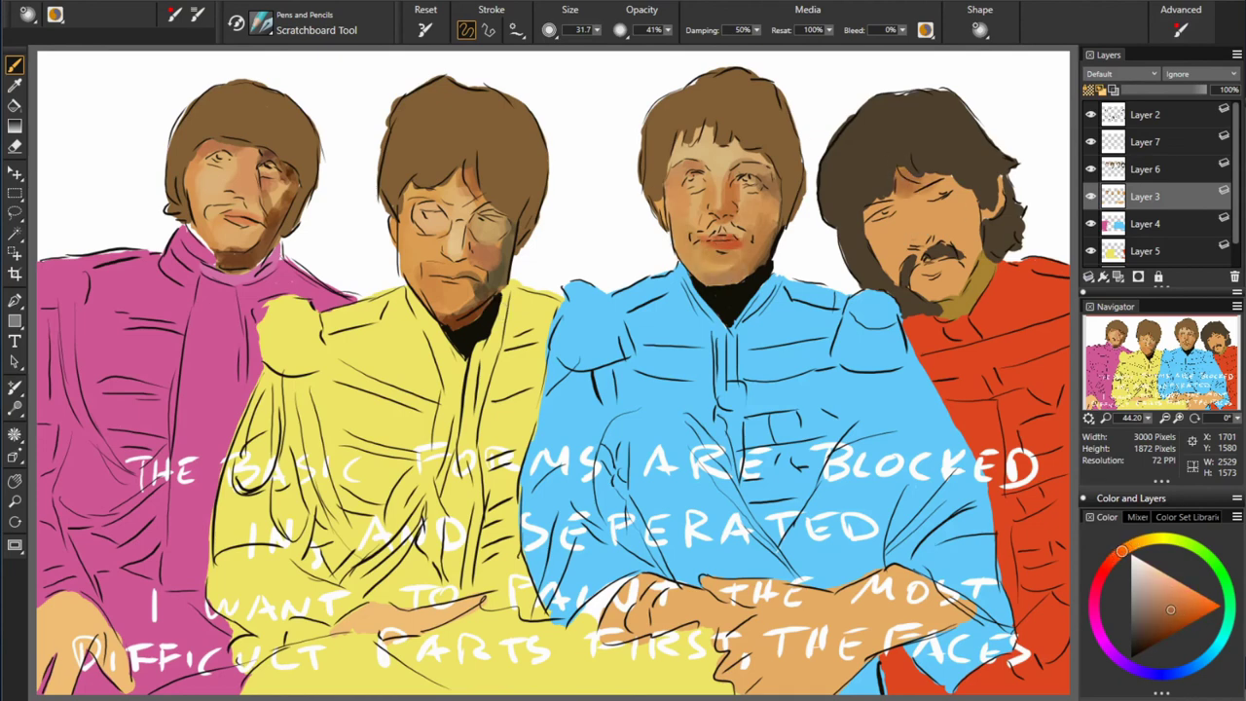
drag(974, 204, 964, 258)
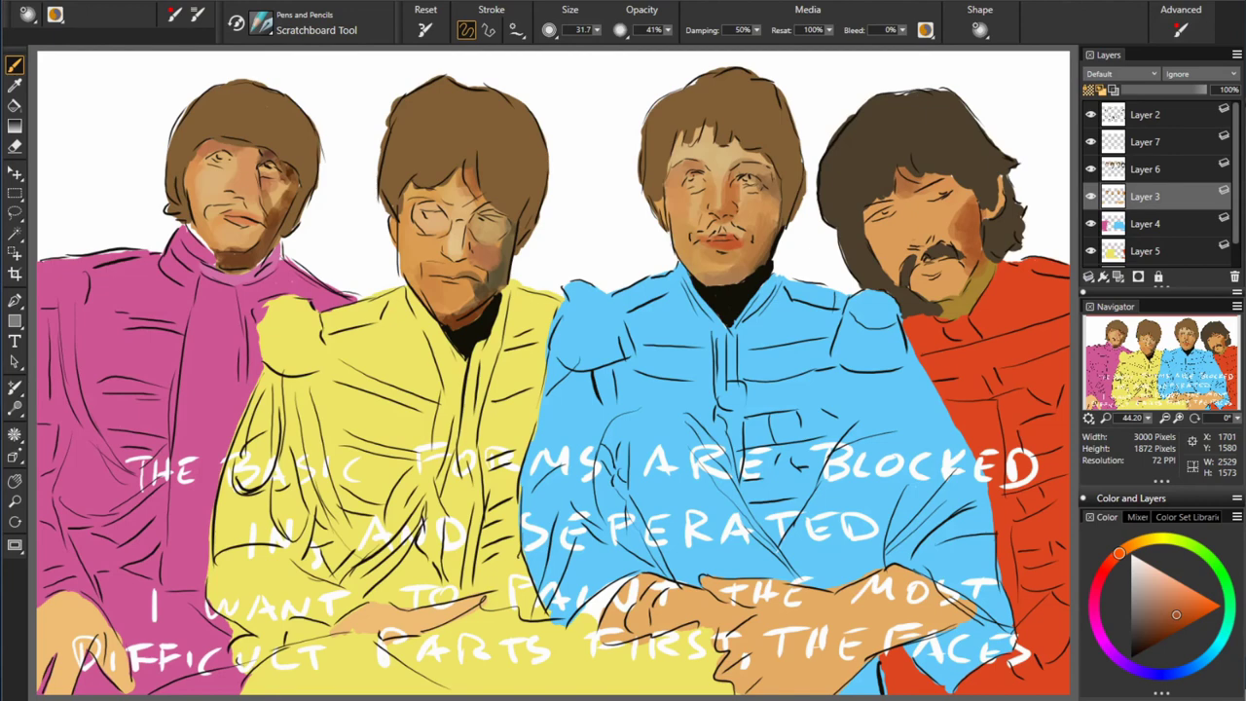
alt+click(886, 263)
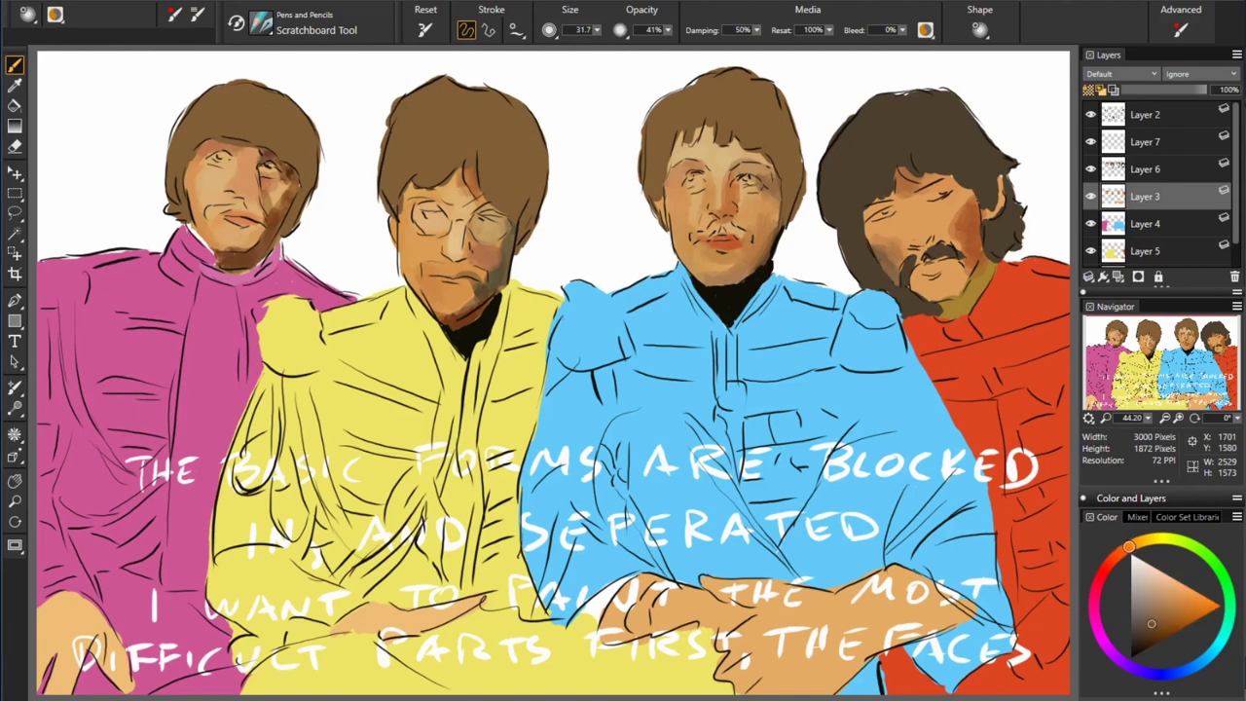
drag(923, 247, 883, 212)
drag(982, 167, 947, 204)
alt+click(933, 209)
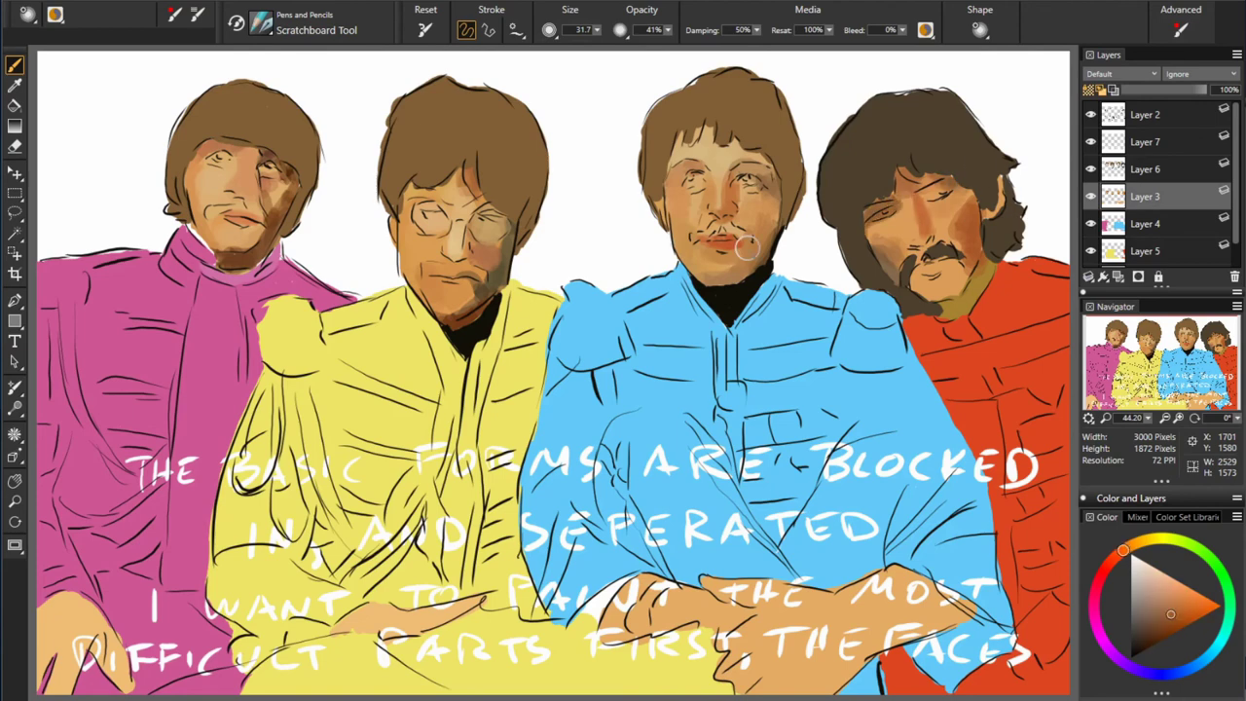
mouse_move(913, 244)
mouse_down()
mouse_move(900, 210)
mouse_move(915, 194)
mouse_up()
- Add reddish lips and darker brows to the fourth face
alt+click(960, 224)
drag(921, 263, 943, 261)
alt+click(939, 265)
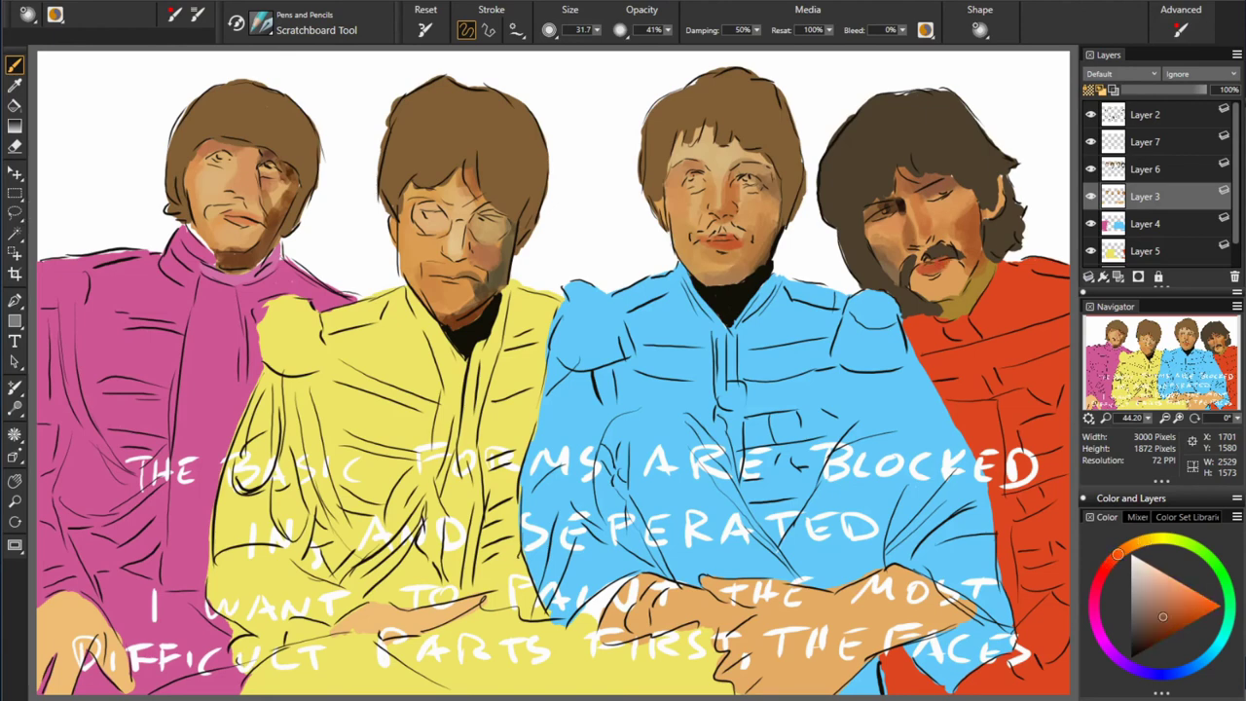
alt+click(990, 206)
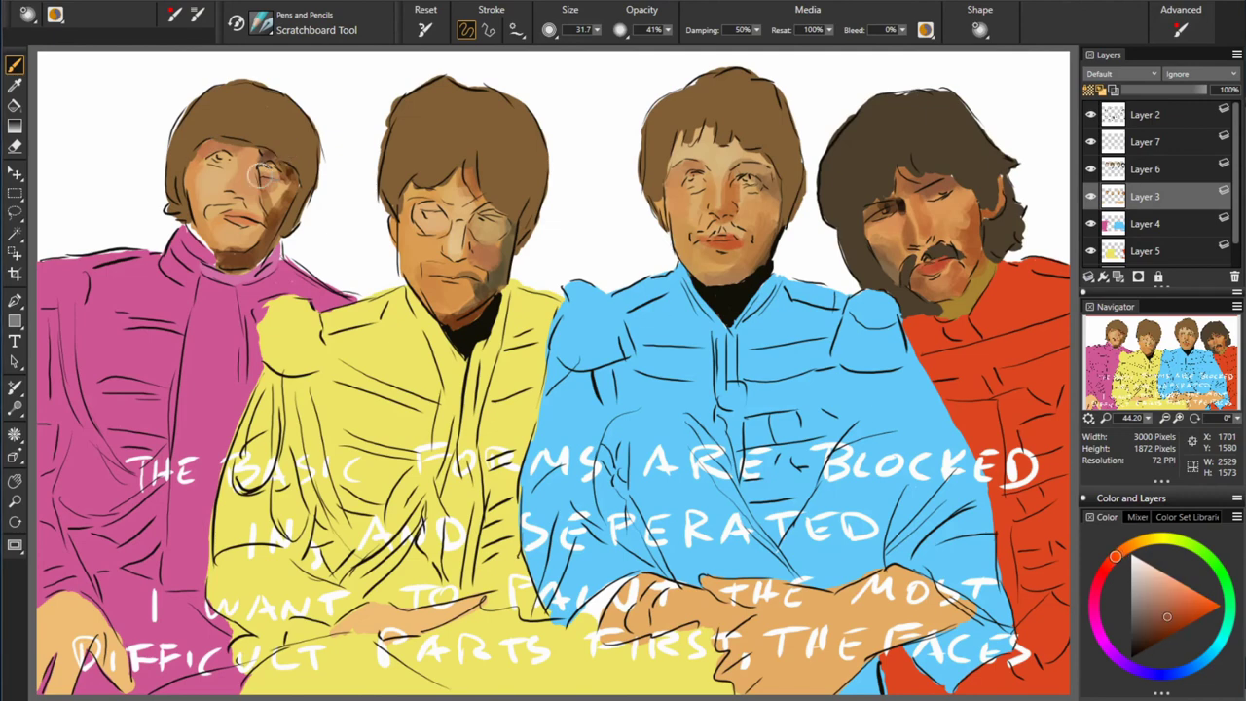
- Darken the pink-jacket man's cheek beside the moustache and his chin
alt+click(779, 176)
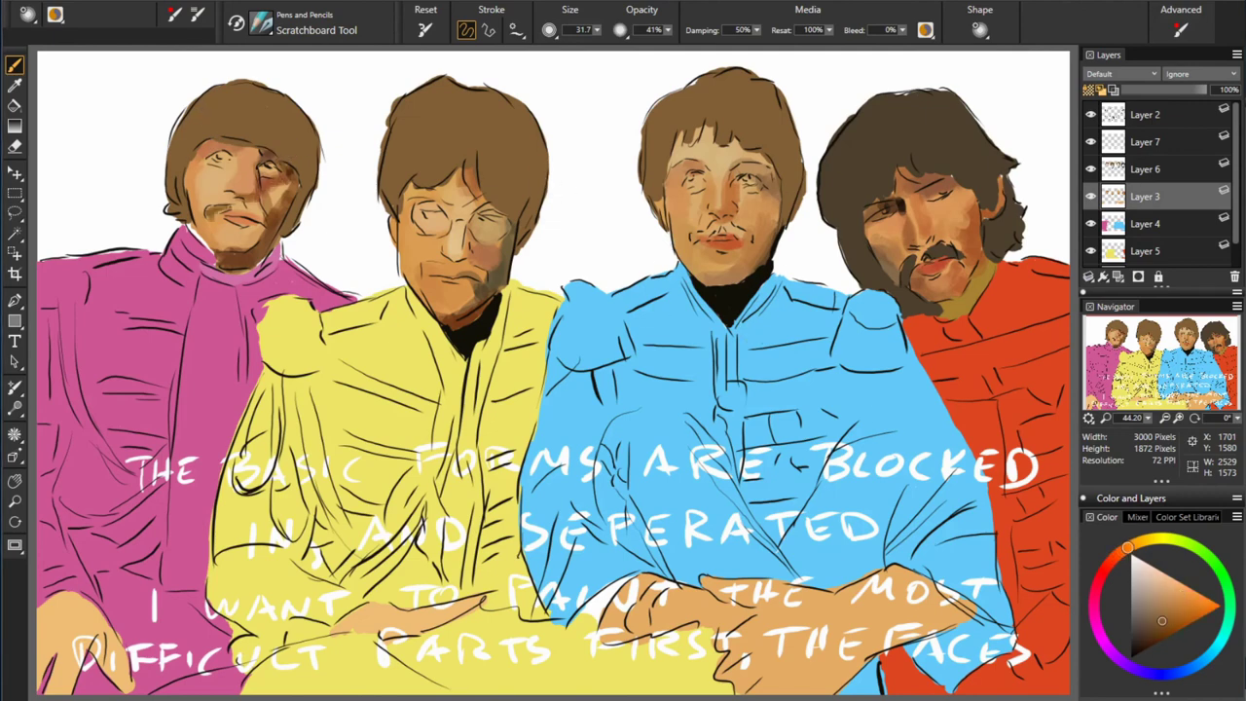
drag(232, 207, 261, 209)
alt+click(254, 242)
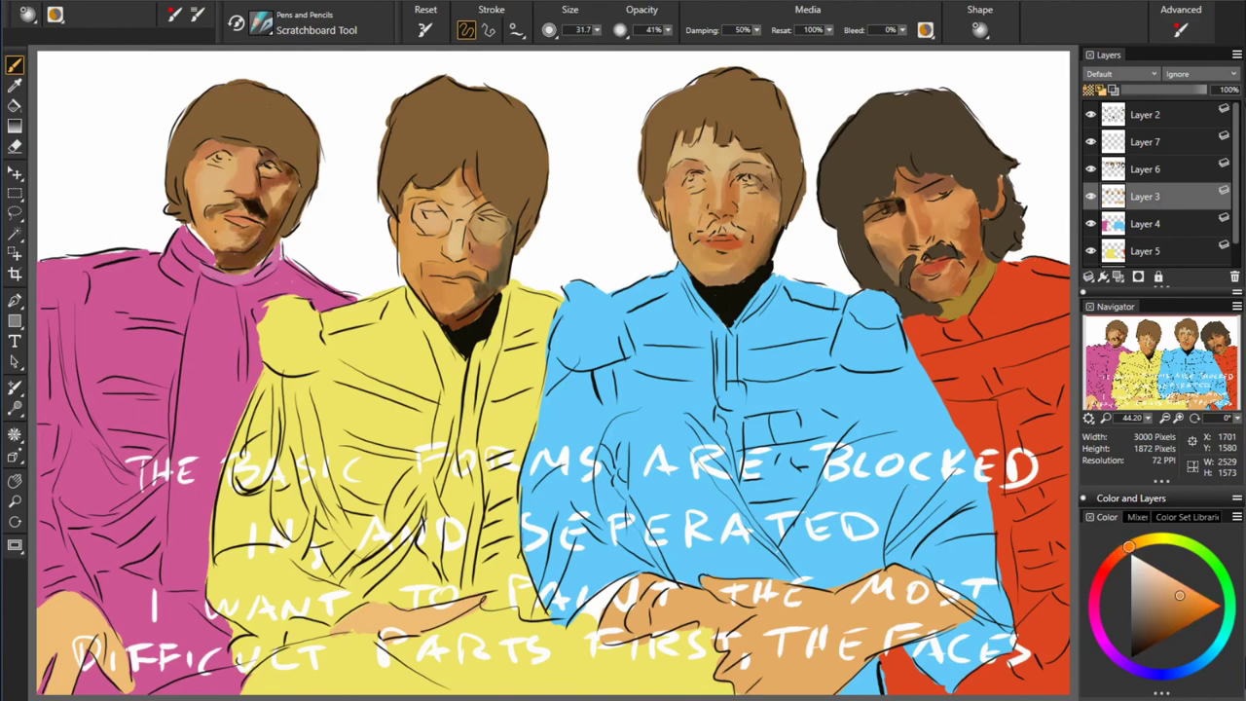
alt+click(182, 185)
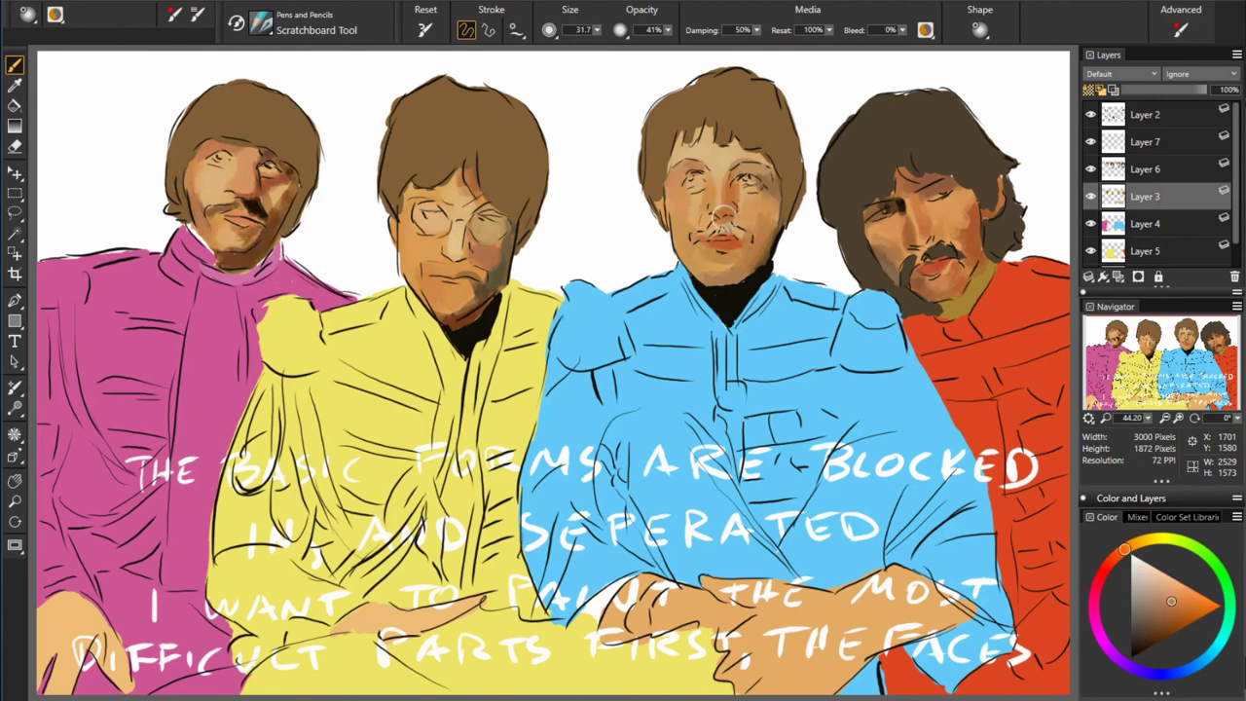
alt+click(230, 230)
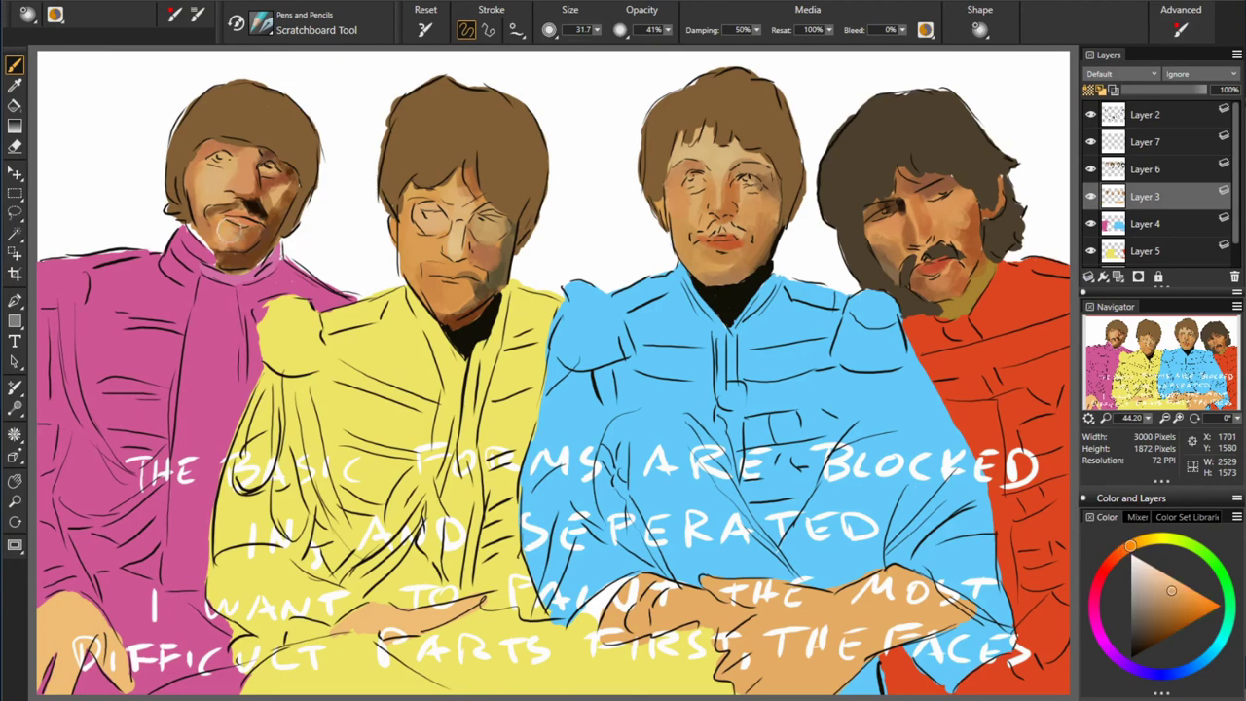
alt+click(230, 230)
drag(208, 244, 283, 255)
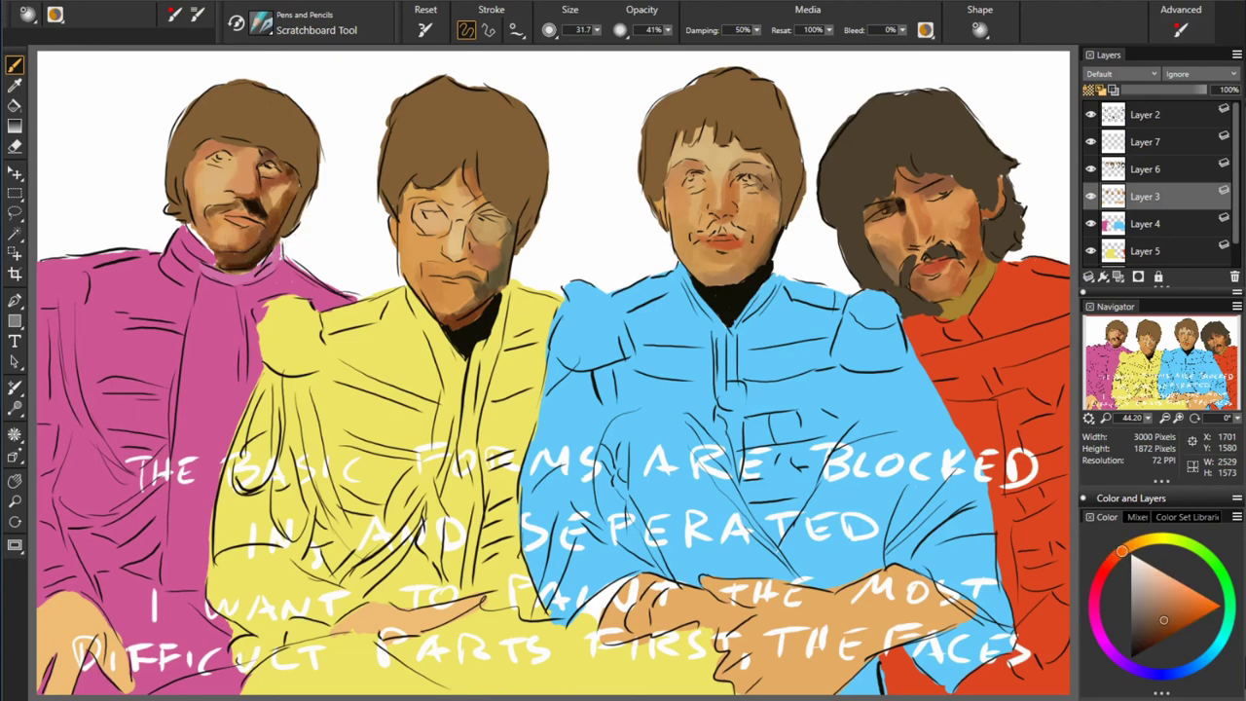
- Paint the yellow-jacket man's moustache dark brown
alt+click(565, 287)
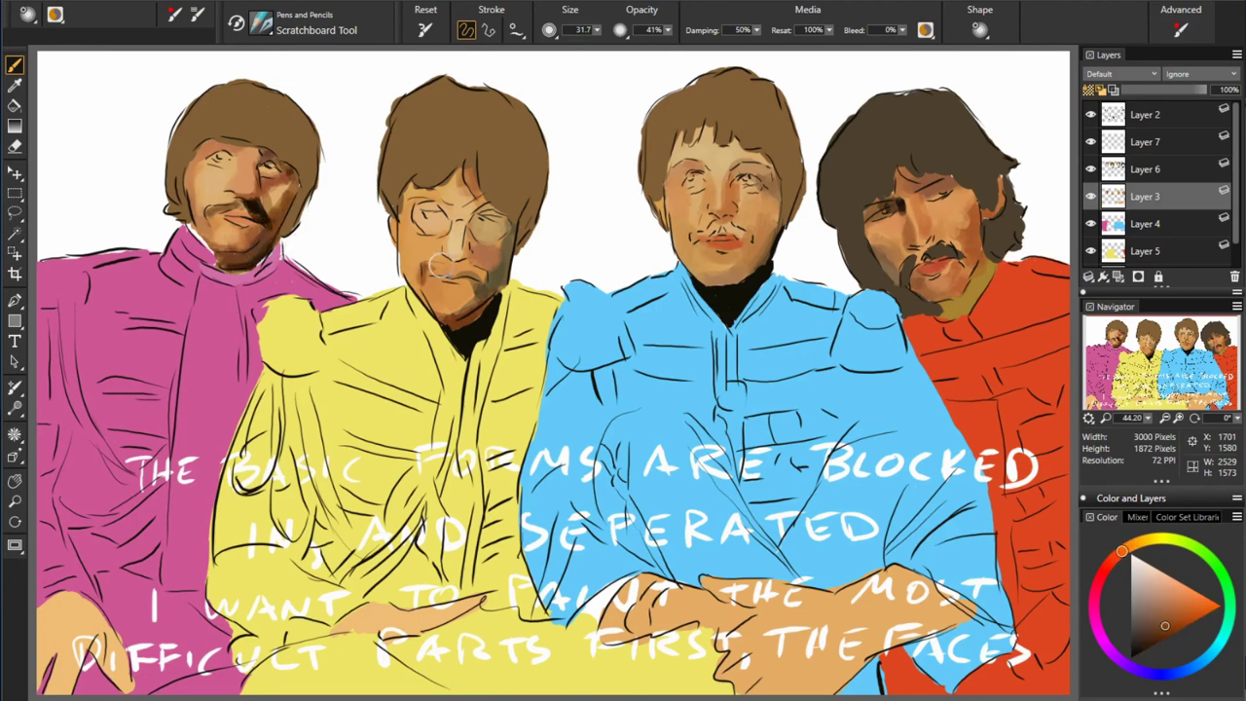
drag(454, 265, 487, 273)
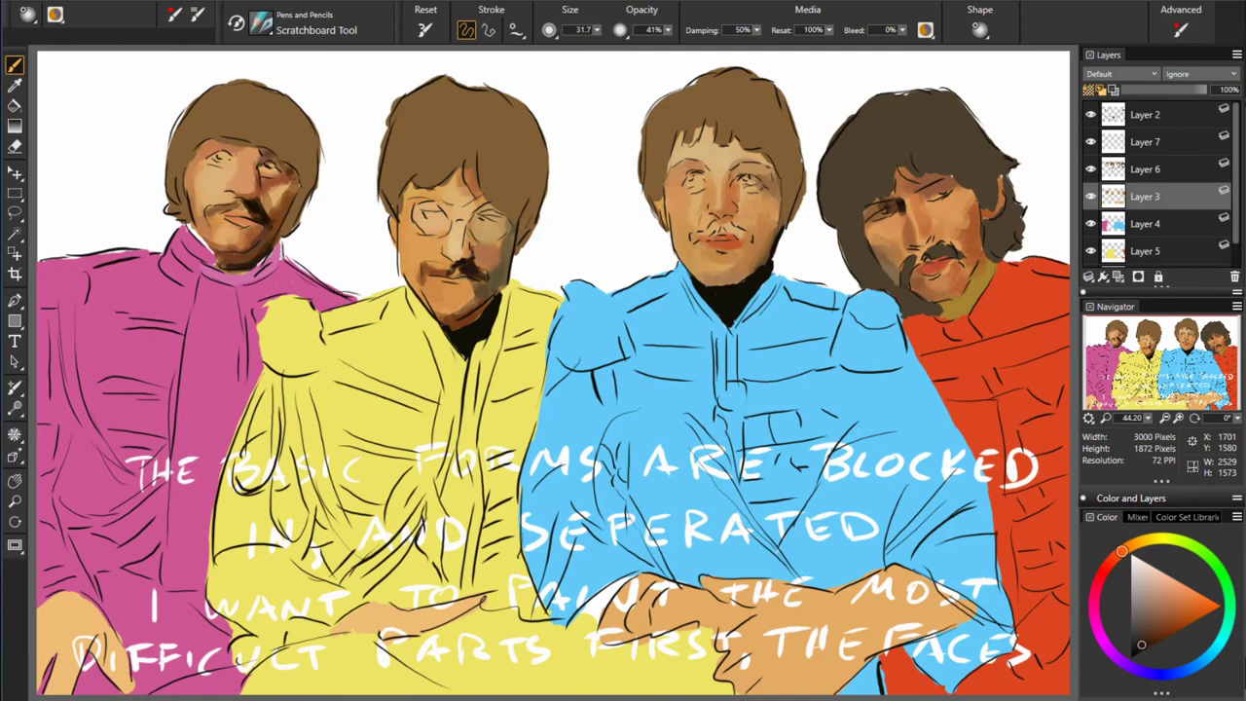
alt+click(567, 257)
alt+click(443, 265)
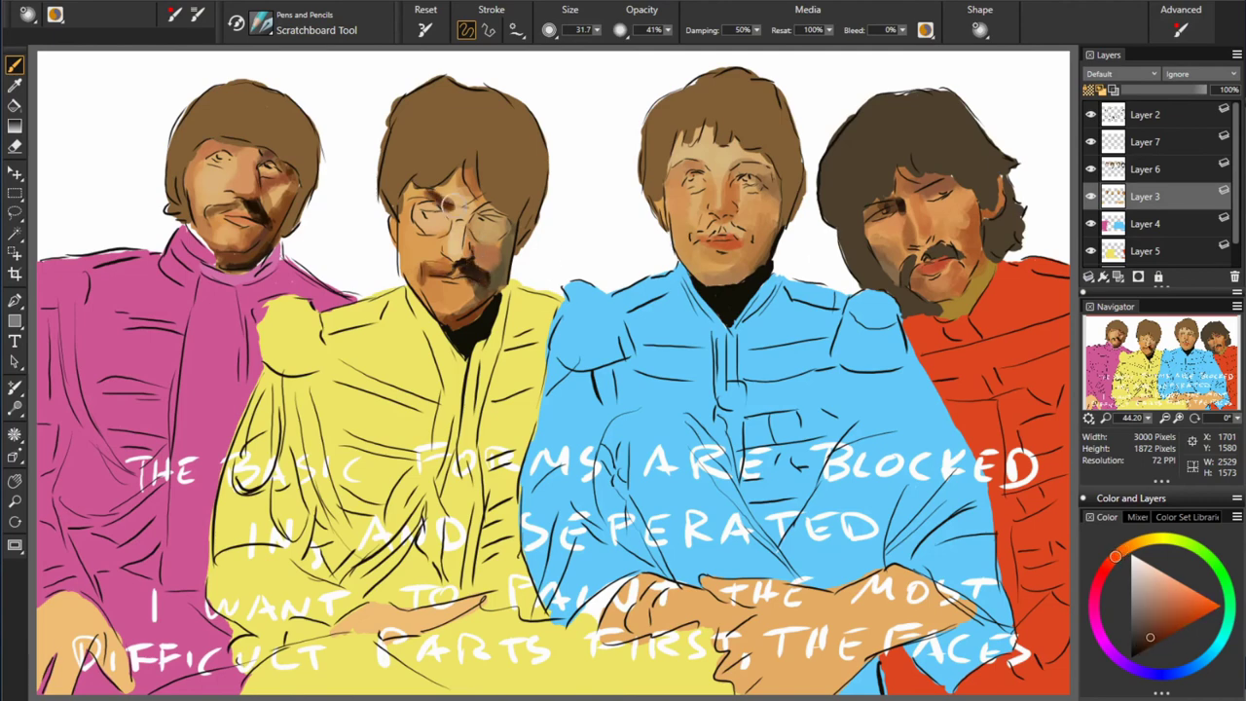
- Sample a range of light and dark skin tones around the yellow-jacket man's glasses-wearing face
alt+click(446, 220)
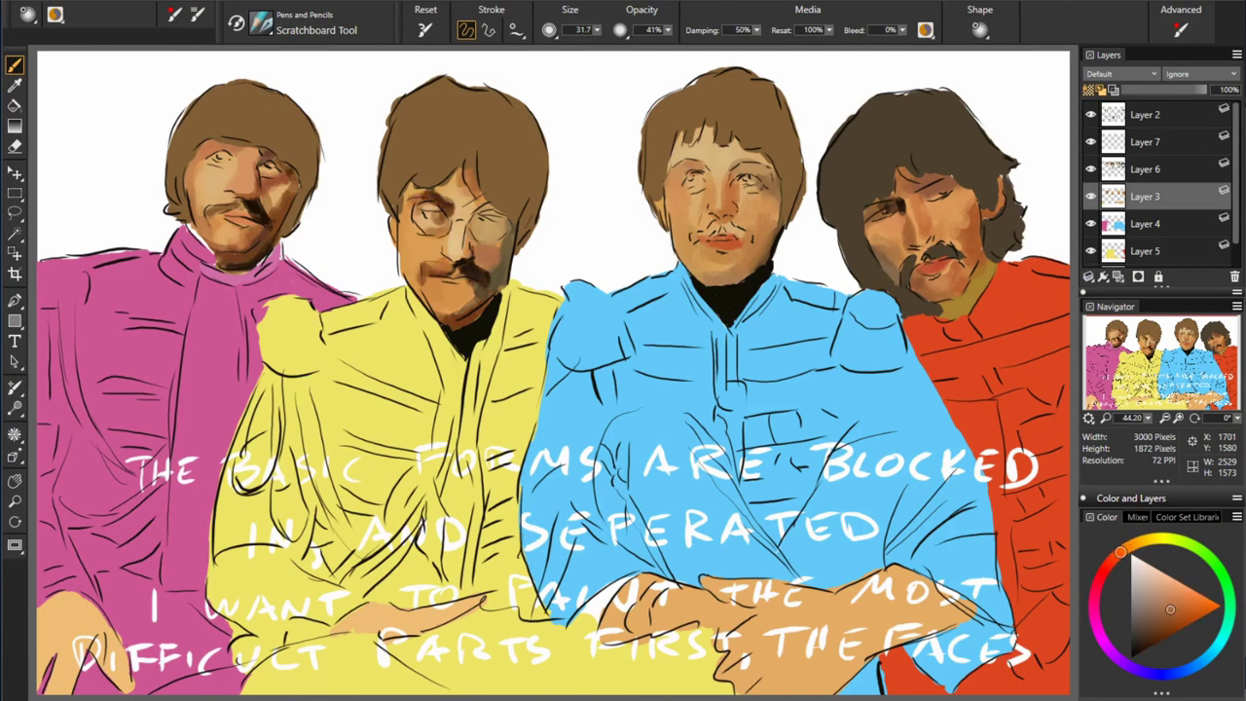
alt+click(405, 215)
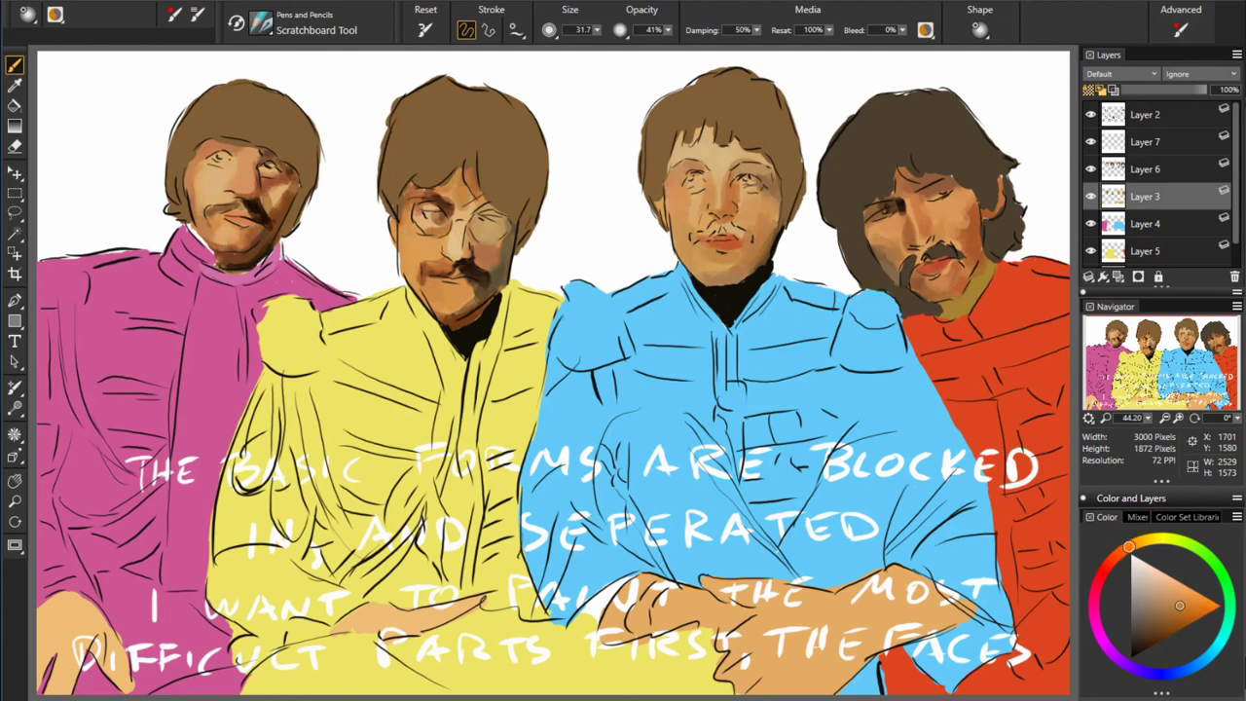
alt+click(444, 223)
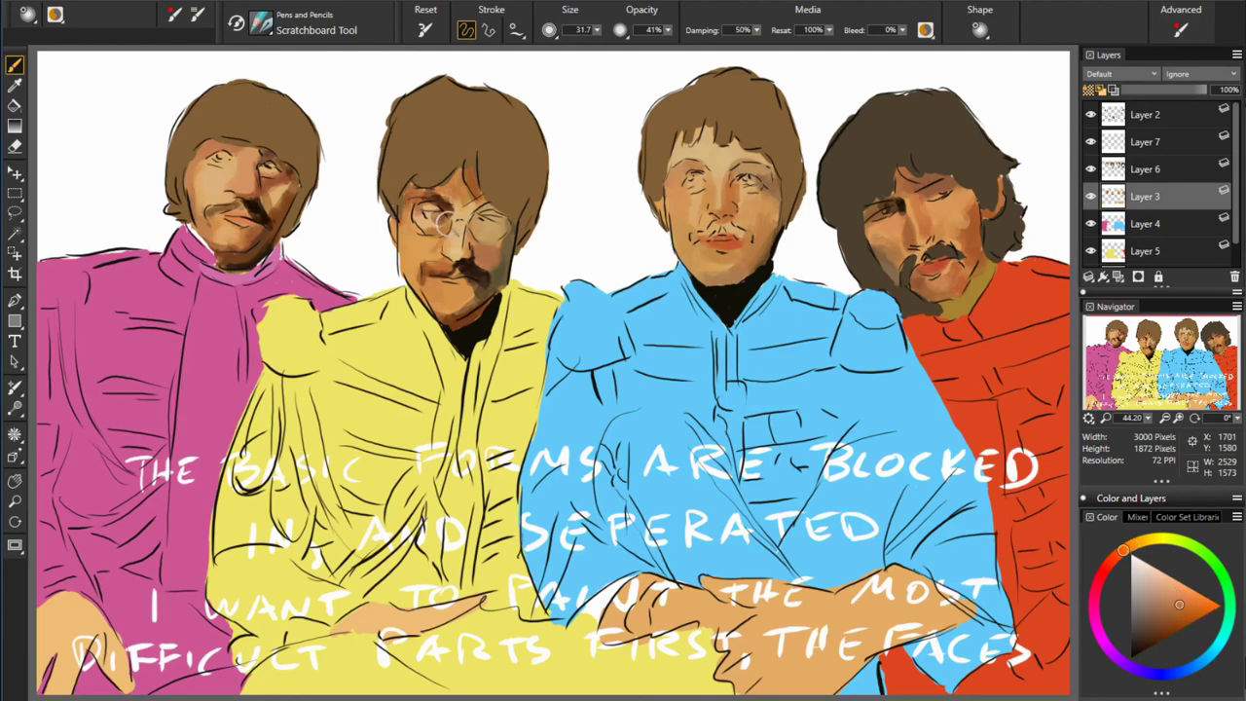
alt+click(471, 213)
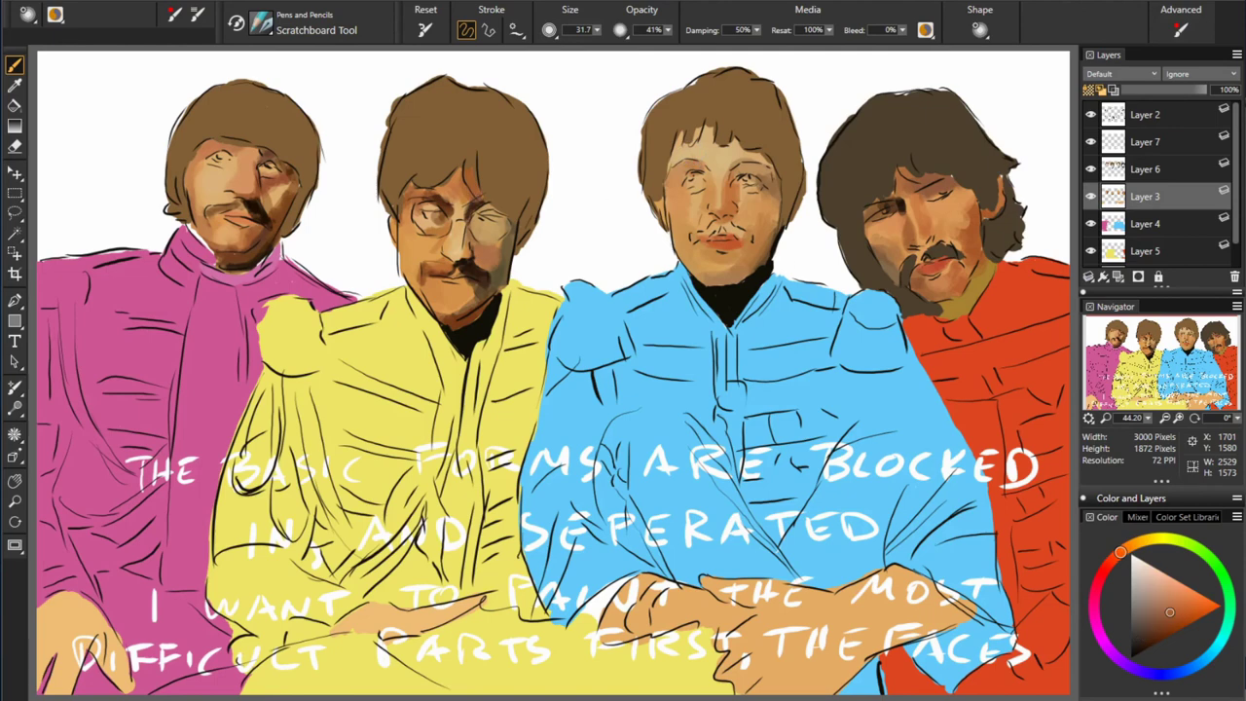
alt+click(482, 227)
alt+click(429, 240)
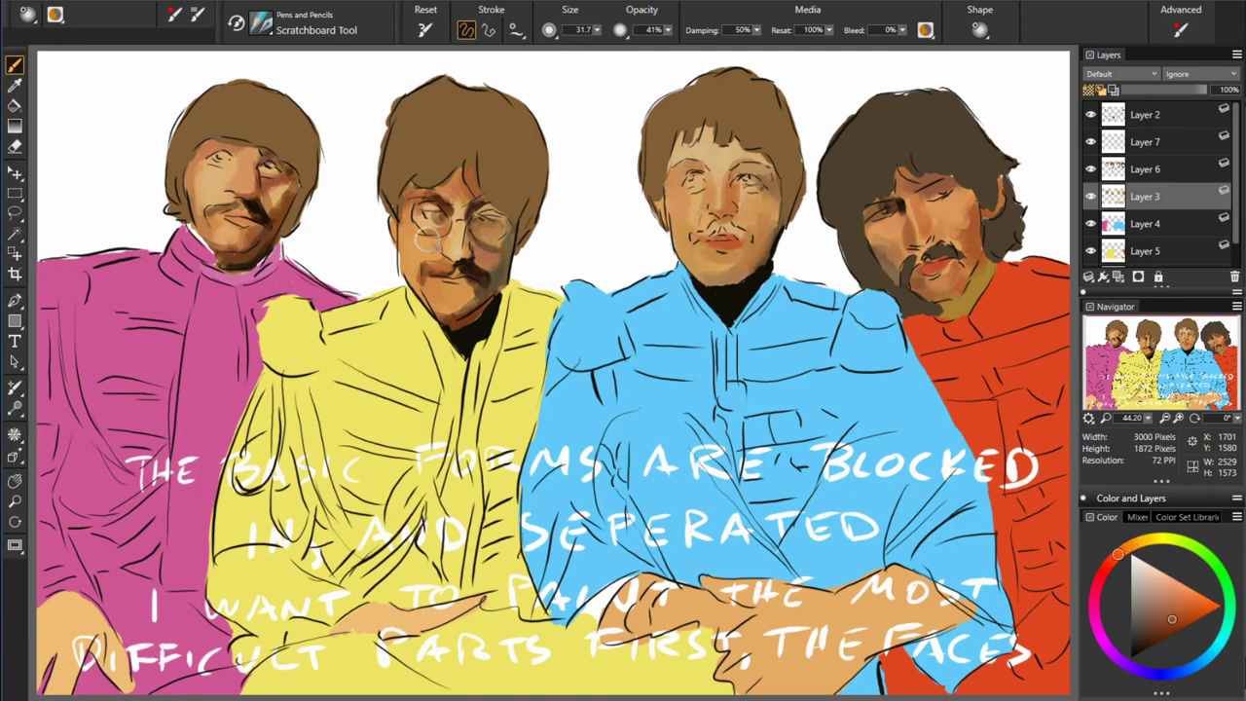
alt+click(435, 241)
alt+click(472, 197)
alt+click(447, 248)
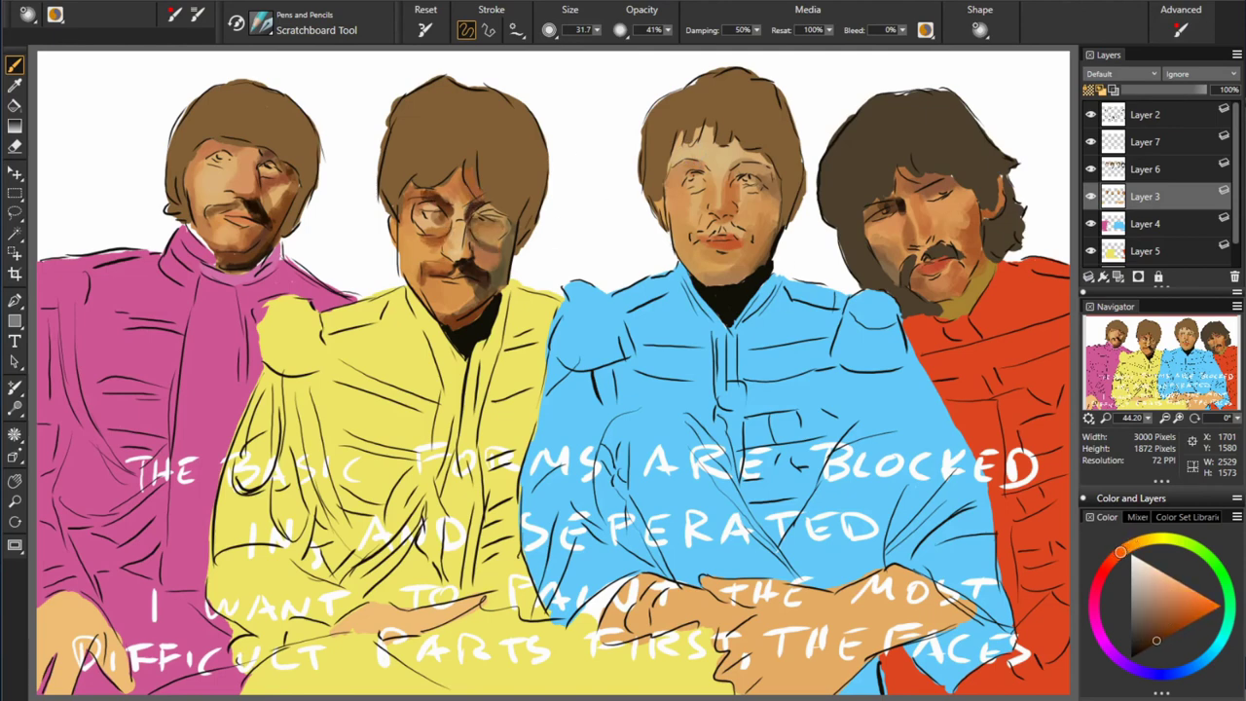
alt+click(423, 199)
alt+click(482, 261)
- Sample dark mouth and moustache tones and forehead skin tones from the blue-jacket man
alt+click(836, 222)
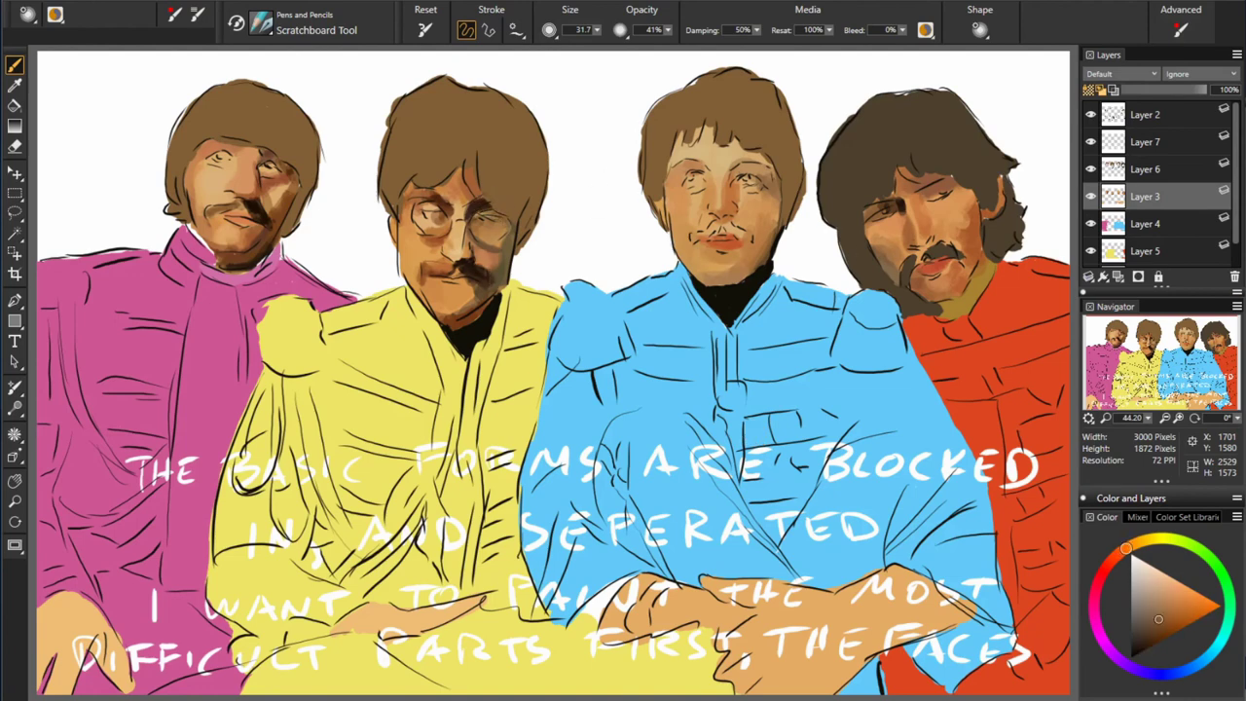
alt+click(708, 234)
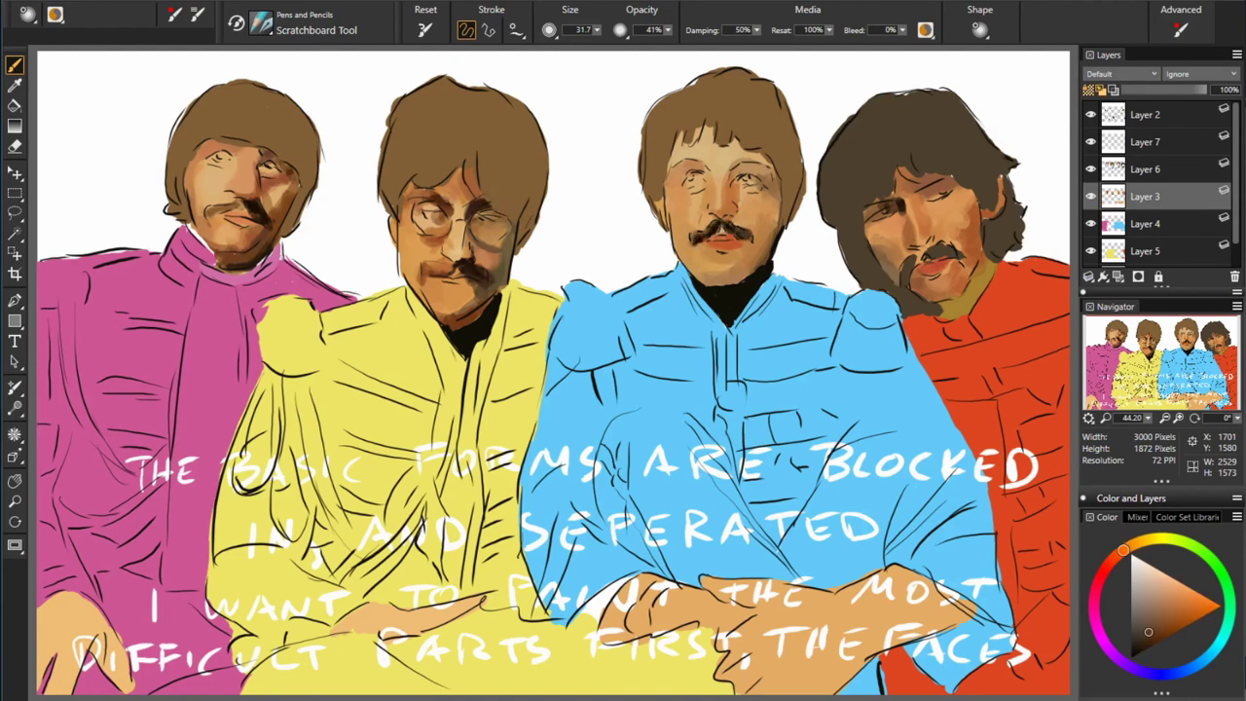
alt+click(727, 216)
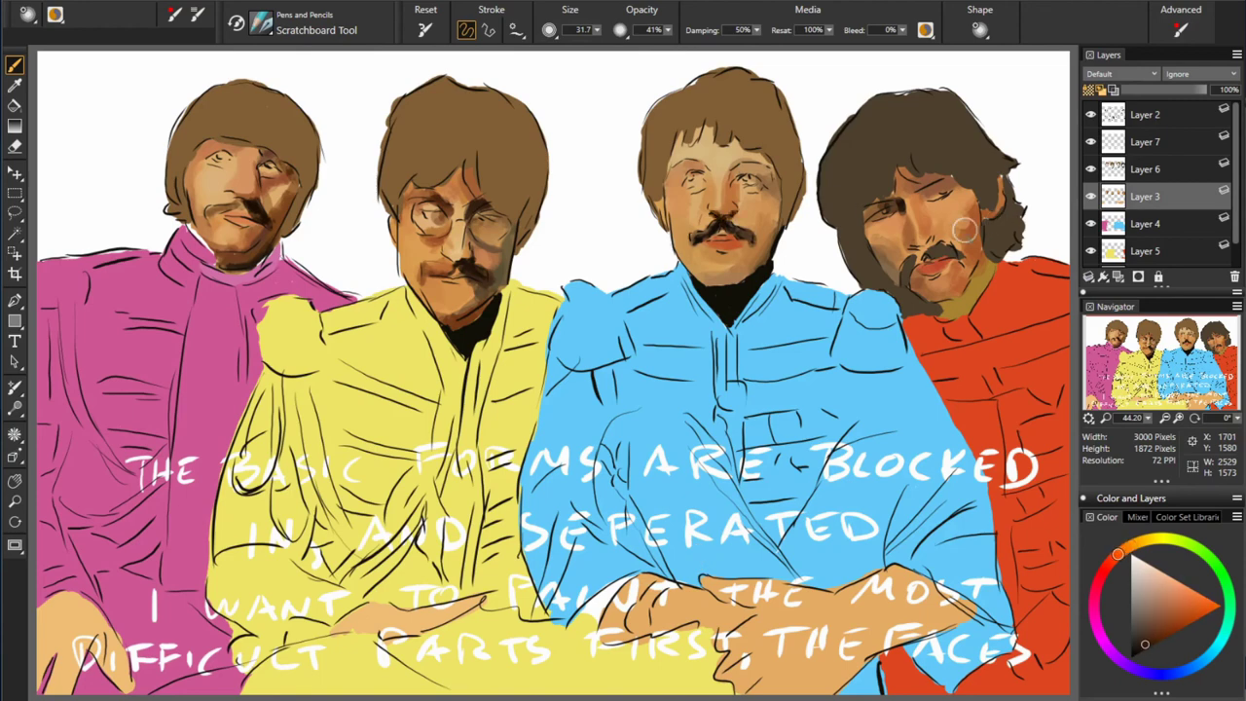
alt+click(901, 206)
alt+click(690, 231)
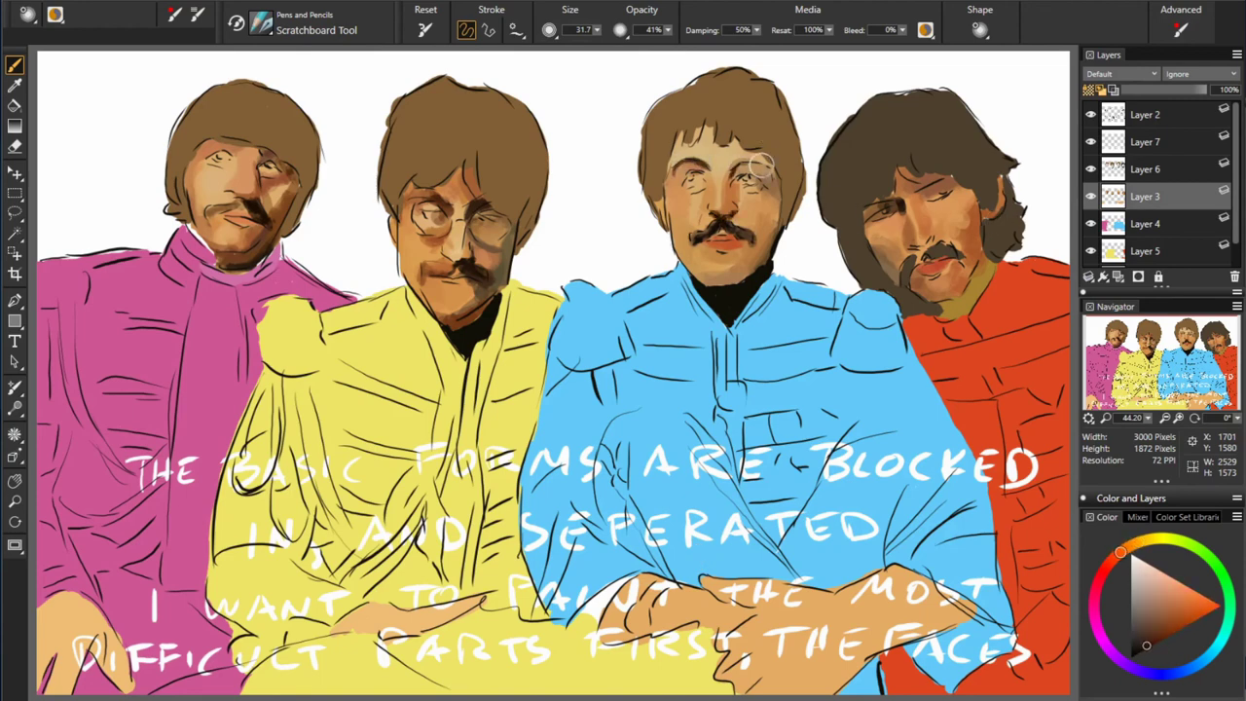
alt+click(776, 188)
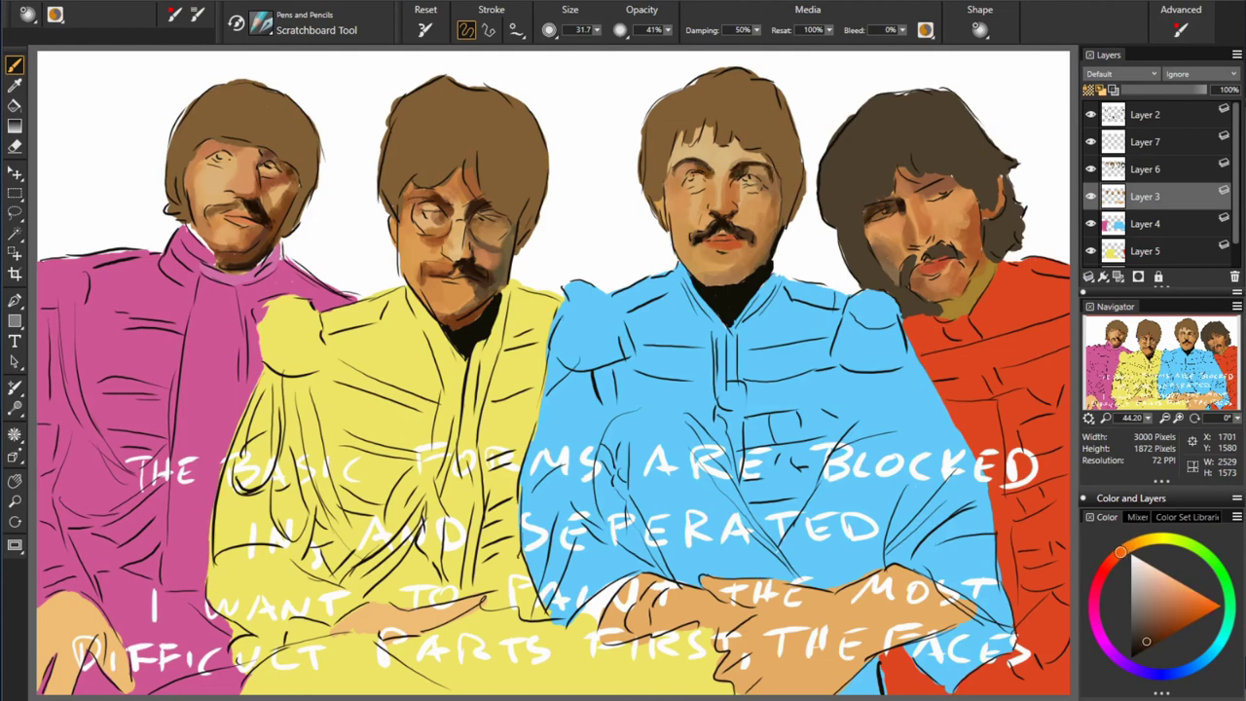
- Darken the red-jacket man's chin and jaw with reddish-brown tones sampled from his mouth and moustache
alt+click(918, 258)
alt+click(919, 257)
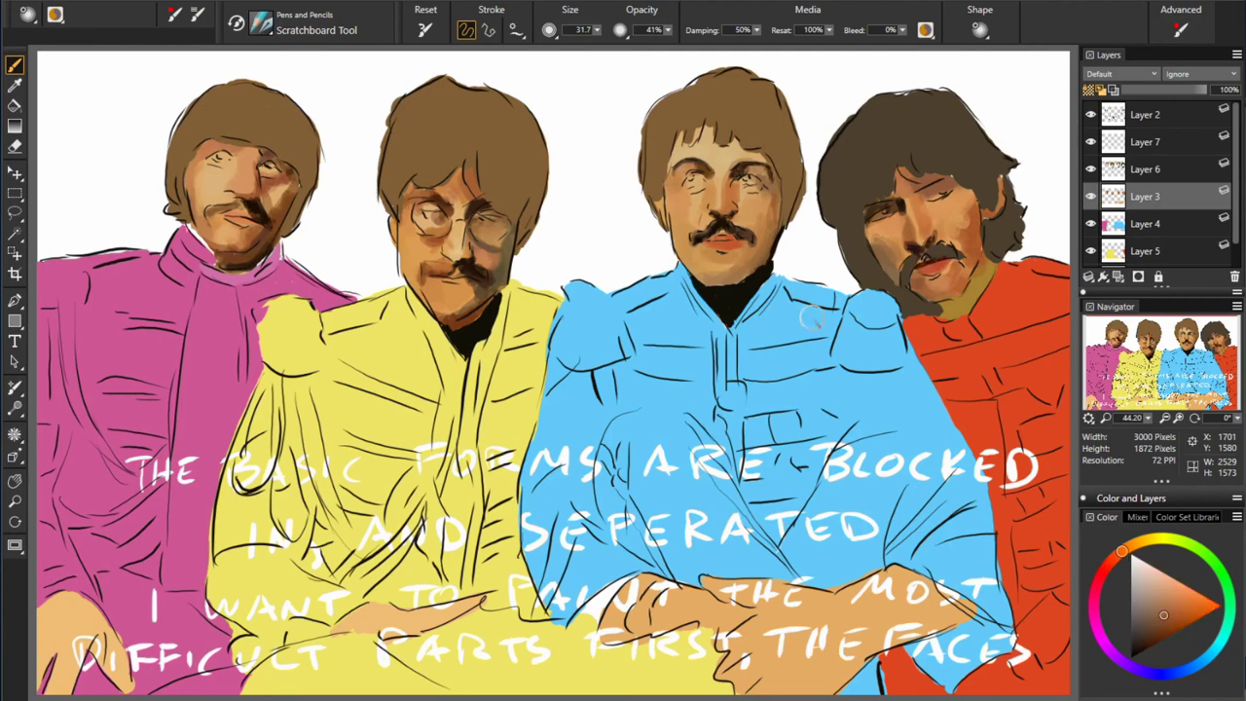
alt+click(940, 271)
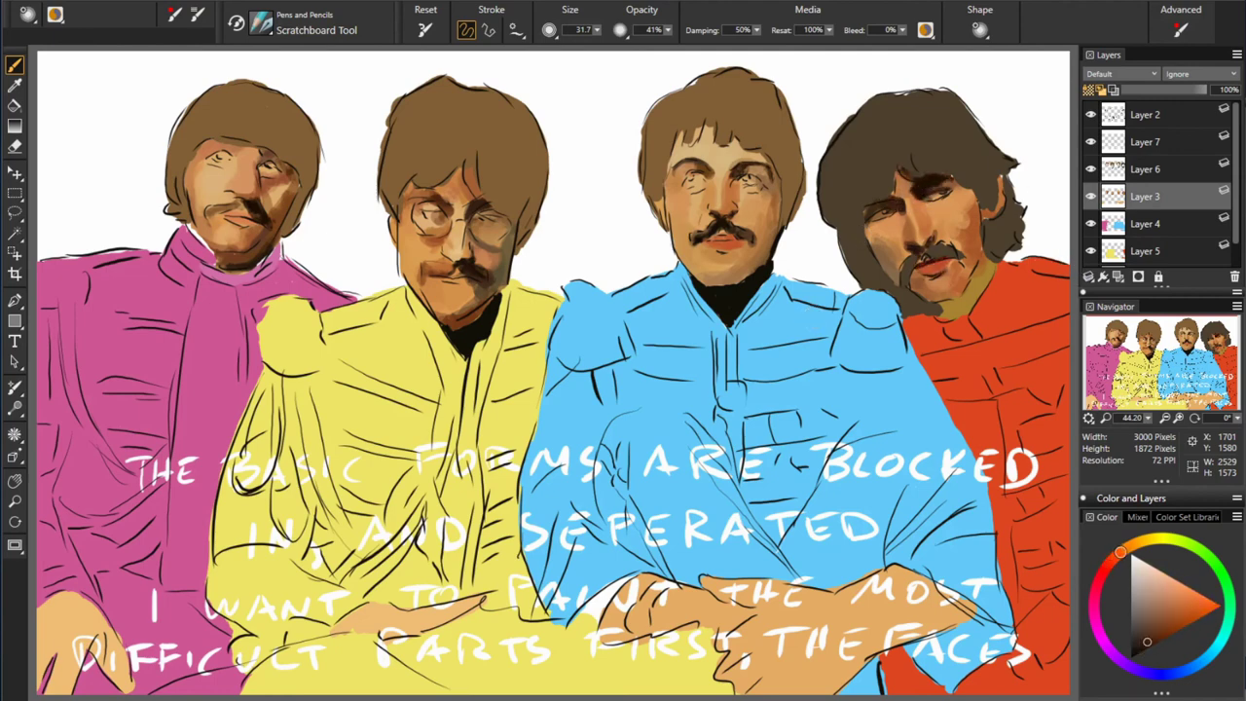
alt+click(964, 268)
drag(966, 302, 901, 304)
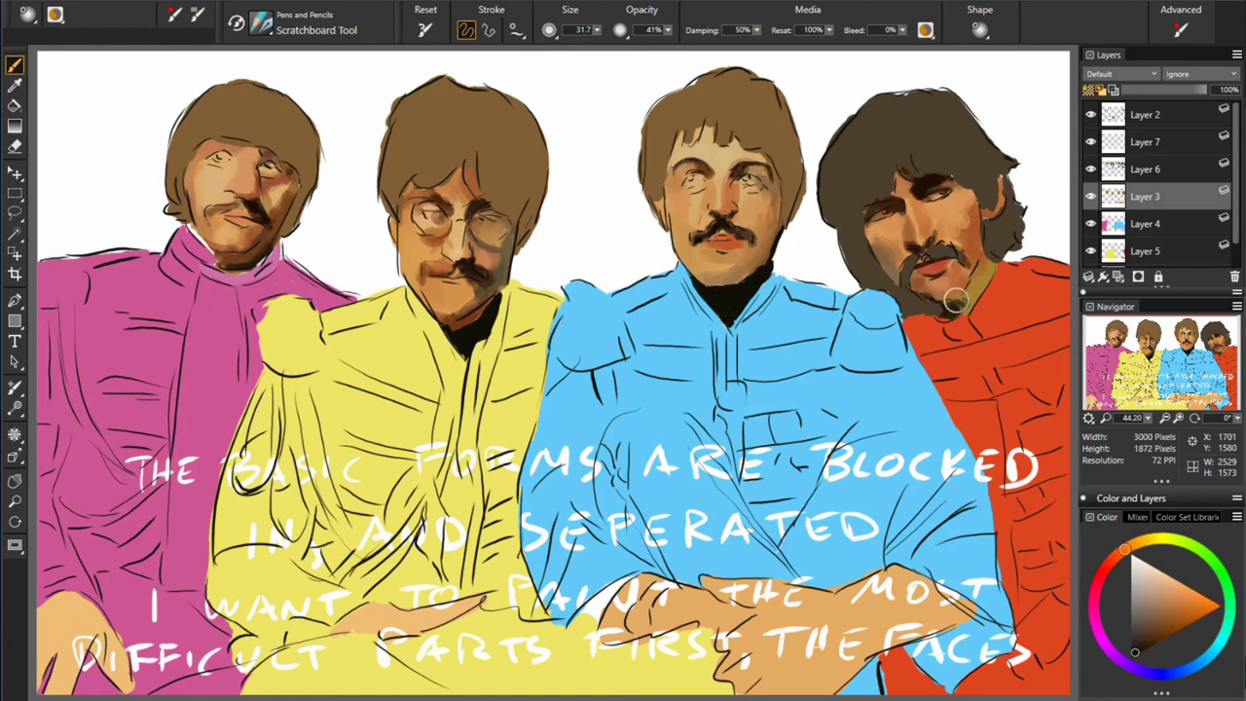
alt+click(964, 292)
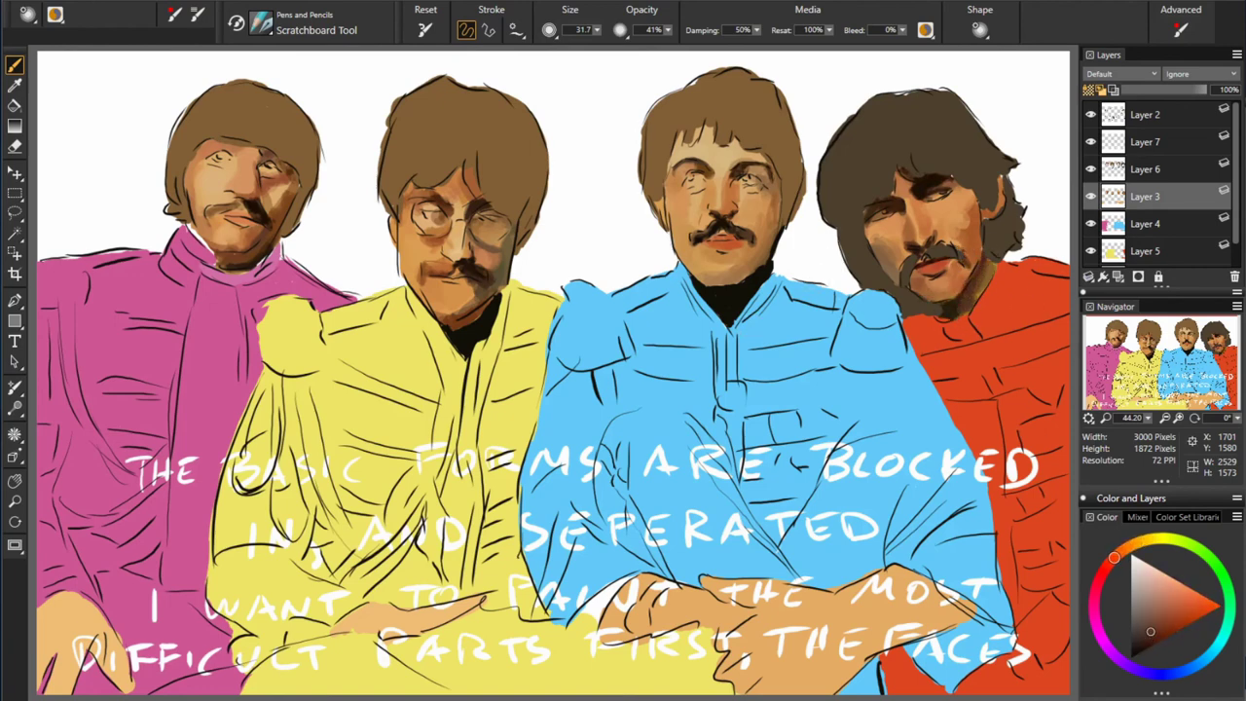
alt+click(463, 283)
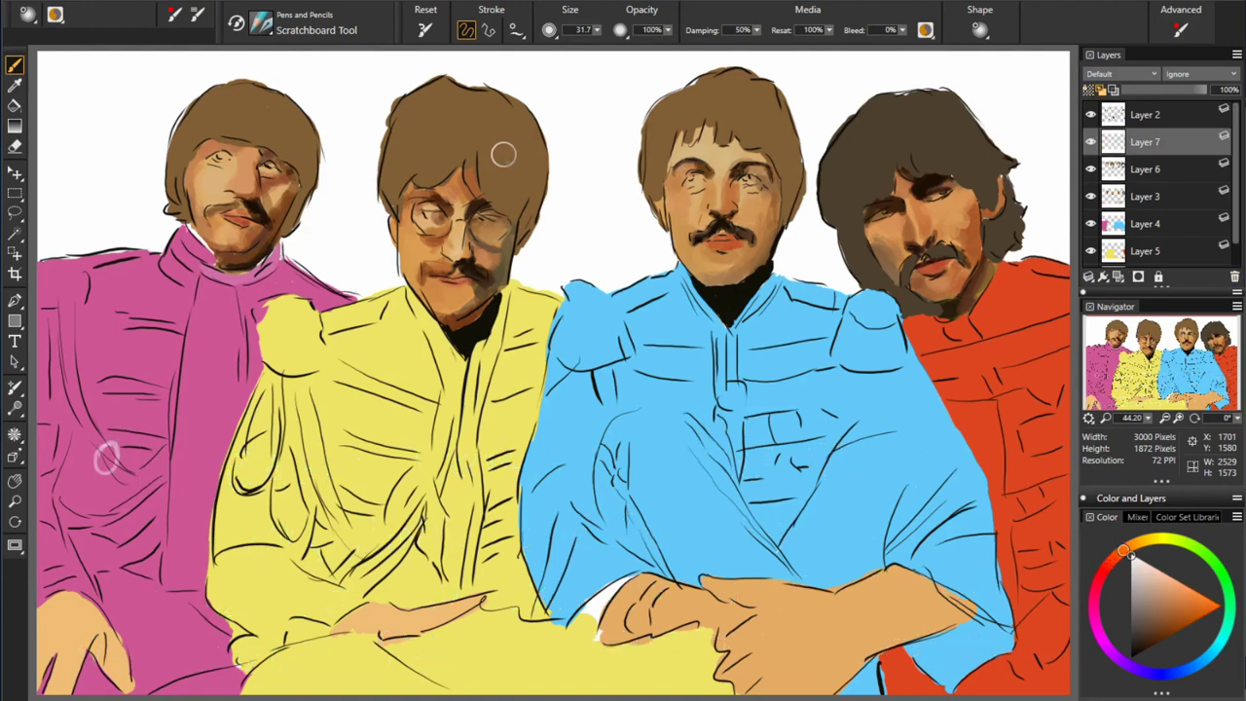
- Write OKAY in white on the pink jacket
drag(109, 446, 107, 450)
drag(129, 443, 154, 475)
drag(160, 477, 191, 465)
drag(195, 444, 200, 492)
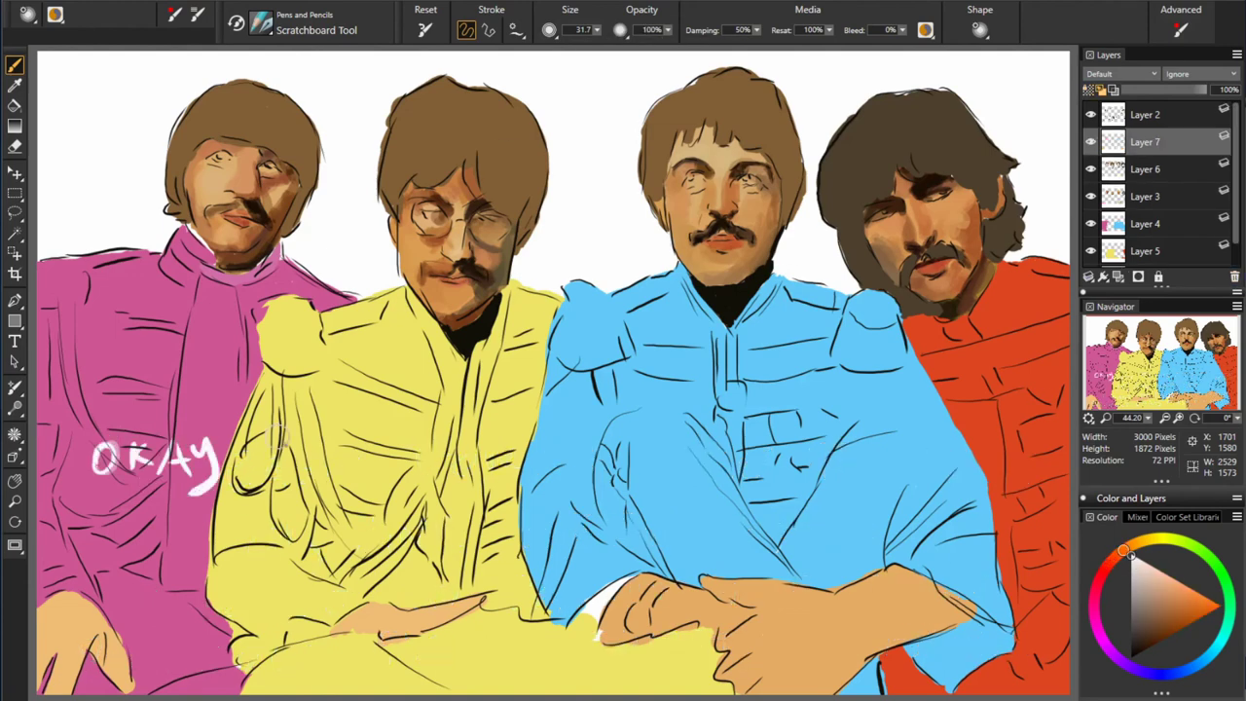
- Letter 'THE BASIC FACES ARE THERE' in black
drag(293, 438, 297, 472)
drag(419, 436, 428, 472)
drag(877, 474, 895, 434)
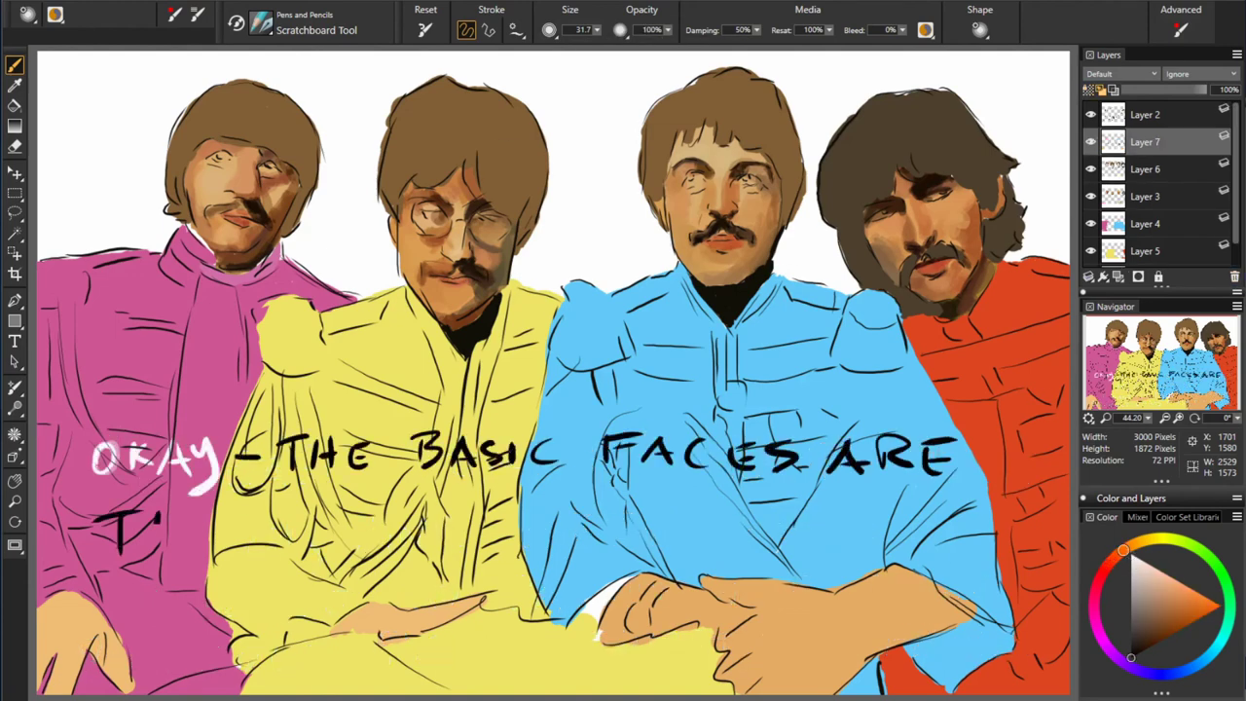
mouse_move(436, 541)
mouse_down()
mouse_move(456, 509)
mouse_move(572, 518)
mouse_up()
- Continue the note with 'NOW TO ZOOM IN FOR MOUTHS &'
drag(725, 508, 784, 547)
drag(911, 575, 1022, 492)
drag(512, 614, 569, 574)
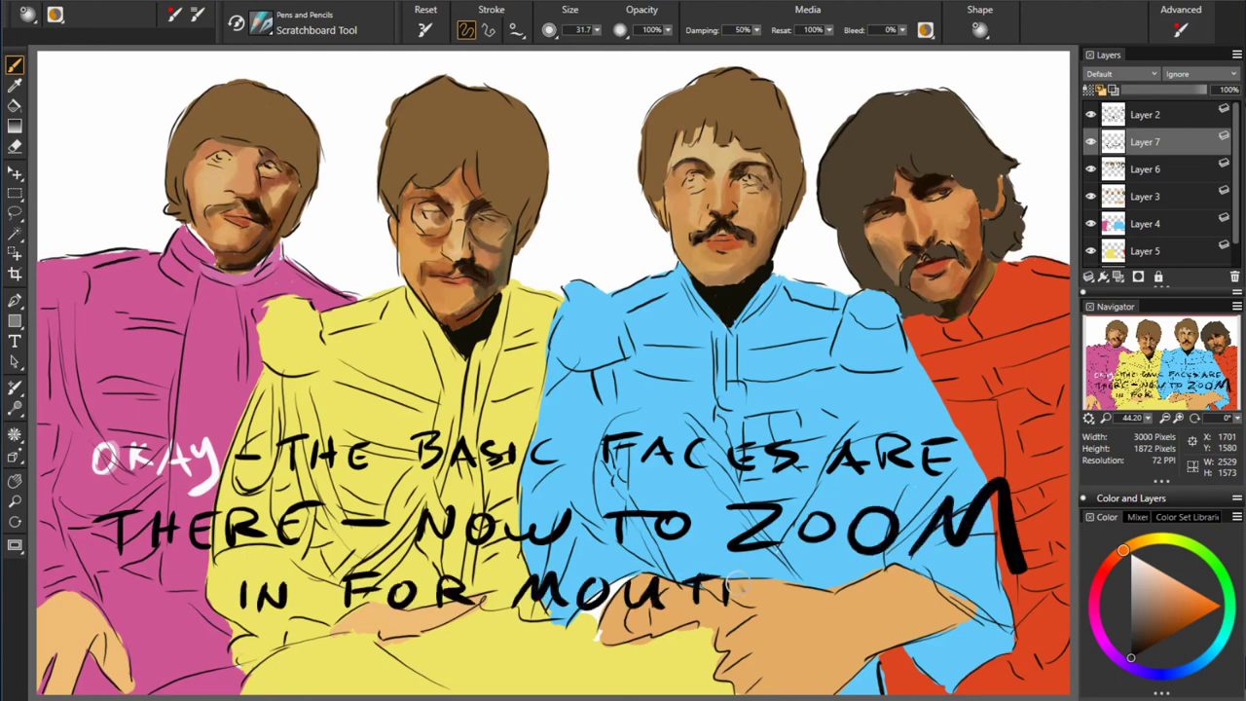
drag(857, 584, 911, 575)
drag(414, 633, 448, 672)
- Finish the note with 'EYES' and two eye doodles, then hide the note layer
drag(473, 628, 525, 676)
drag(589, 629, 555, 674)
drag(647, 631, 608, 674)
drag(740, 623, 735, 627)
drag(849, 624, 843, 627)
drag(839, 647, 850, 652)
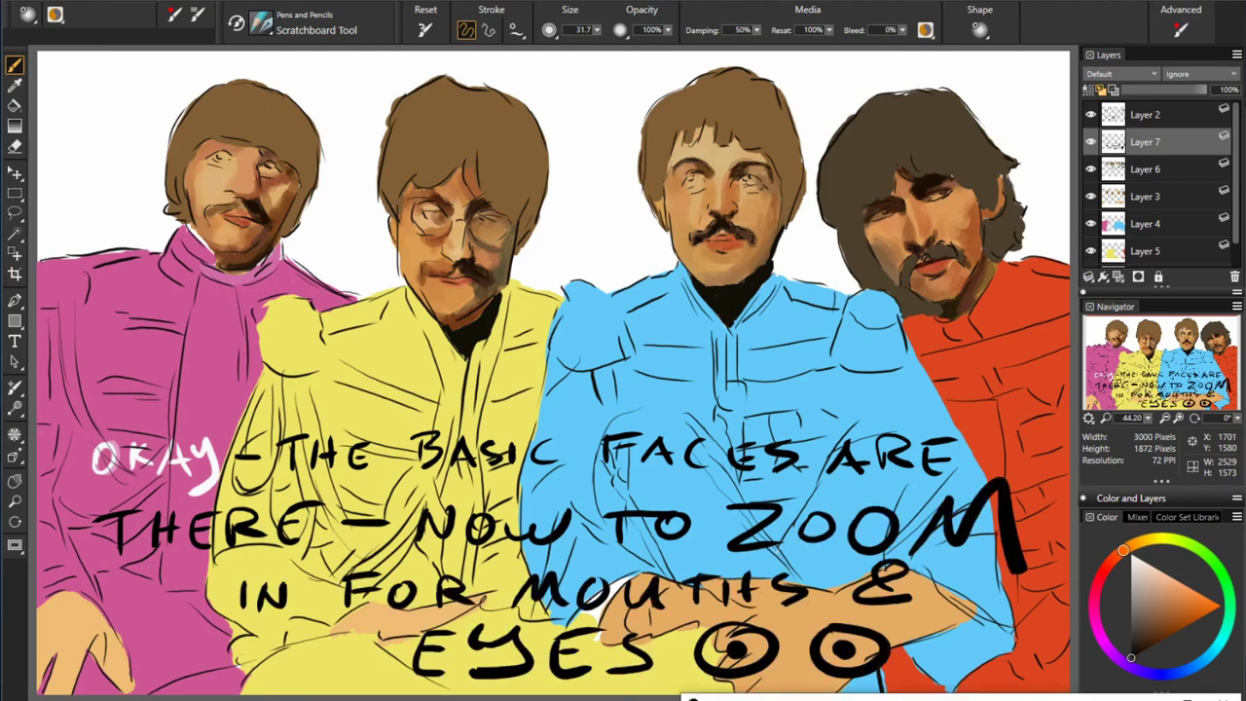
click(1090, 142)
- Handwrite the black 'RINGO FIRST' note at the canvas top-left on Layer 7
scroll(129, 103, up, 5)
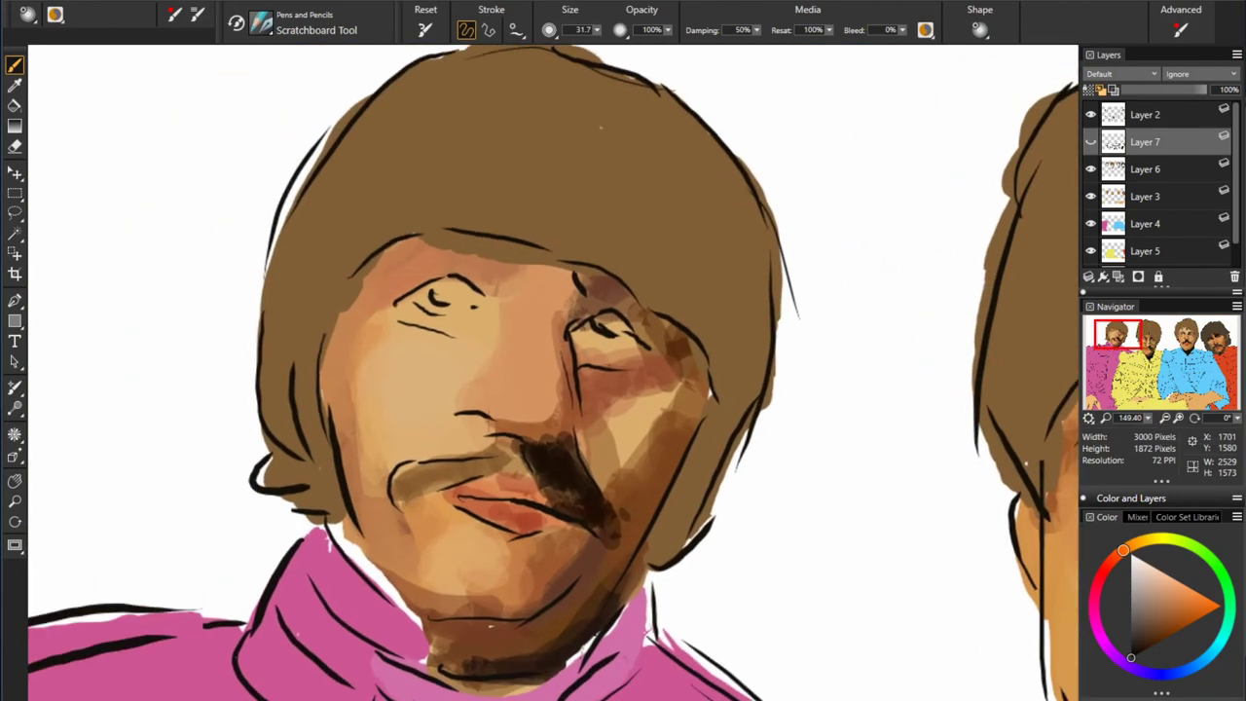
click(1090, 142)
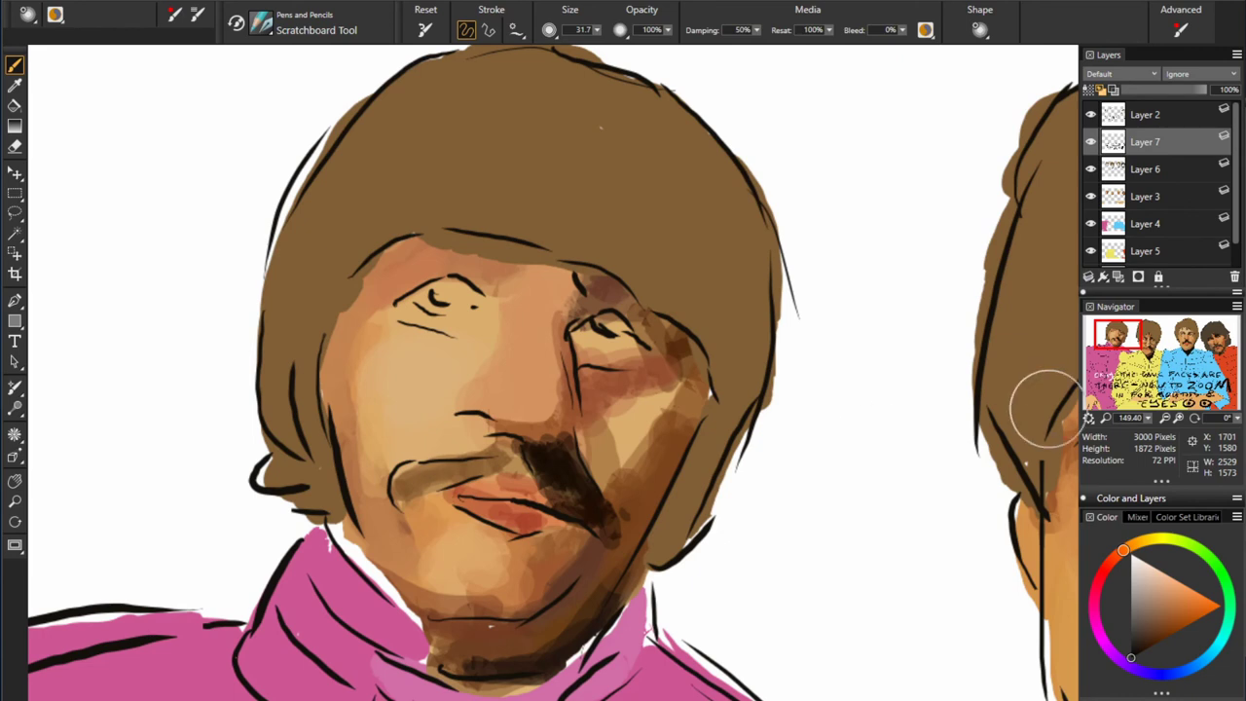
drag(62, 97, 86, 132)
mouse_move(97, 93)
mouse_down()
mouse_move(101, 130)
mouse_move(146, 93)
mouse_up()
drag(185, 98, 168, 125)
drag(58, 156, 60, 206)
drag(230, 156, 230, 179)
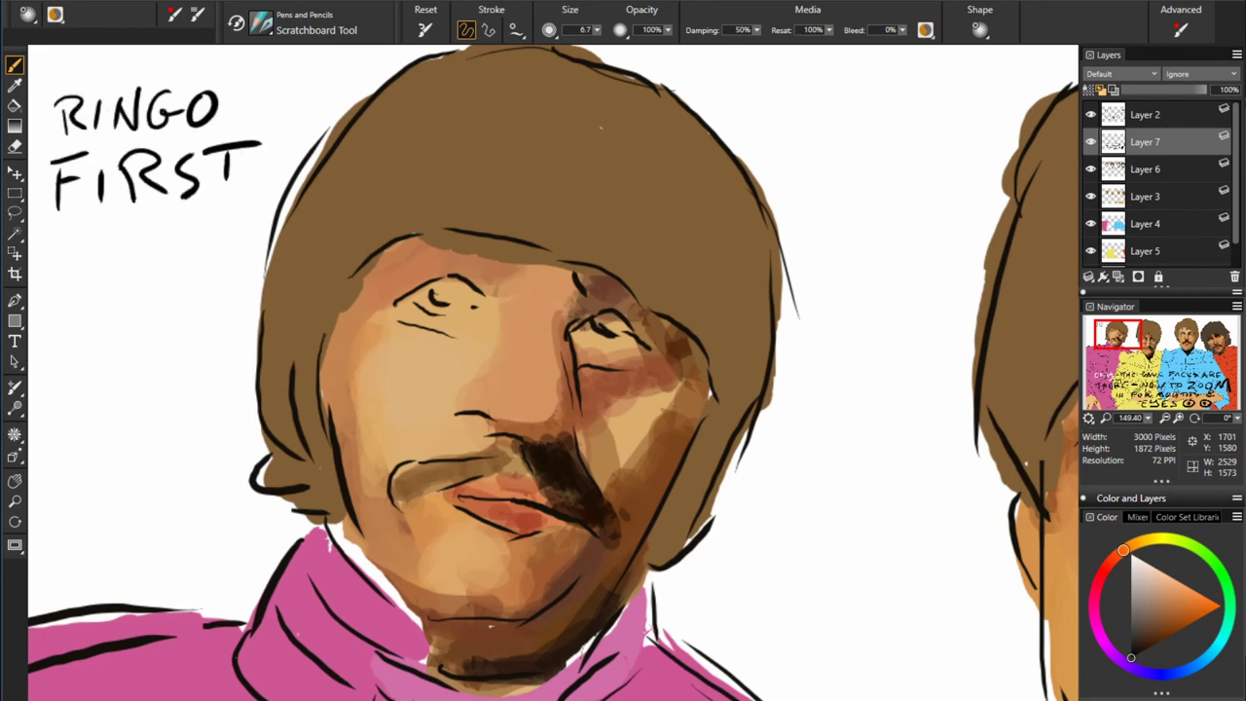
- On Layer 3, paint the left eye's dark surround, pupil, upper lid, highlight and reddish lower lid
click(1120, 196)
mouse_move(389, 297)
mouse_down()
mouse_move(487, 281)
mouse_move(596, 316)
mouse_up()
drag(431, 289, 489, 308)
alt+click(695, 309)
alt+click(815, 217)
drag(404, 282, 482, 265)
alt+click(810, 409)
mouse_move(400, 326)
mouse_down()
mouse_move(492, 312)
mouse_move(475, 319)
mouse_up()
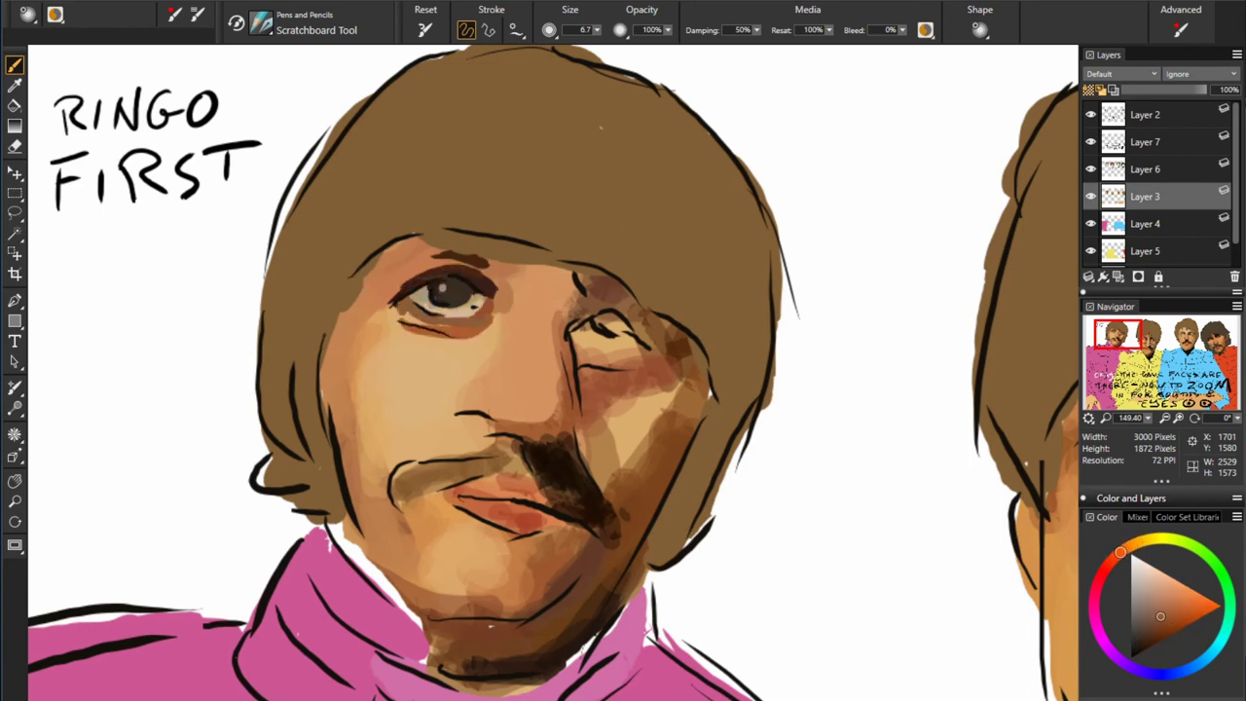
- Lighten the skin around the left eye, darken its outer corner, and add a nose highlight
alt+click(606, 286)
drag(399, 327, 454, 329)
alt+click(390, 300)
drag(388, 292, 446, 269)
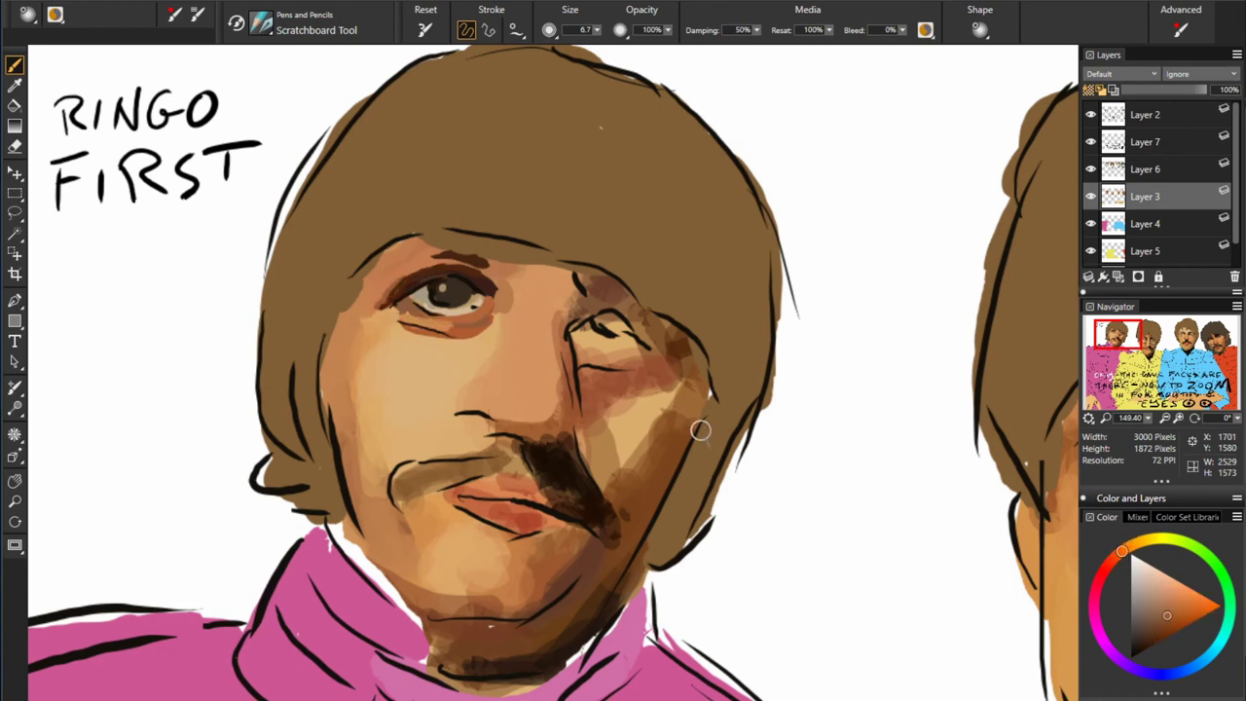
alt+click(702, 431)
alt+click(516, 331)
mouse_move(492, 333)
mouse_down()
mouse_move(501, 304)
mouse_move(523, 407)
mouse_up()
alt+click(646, 283)
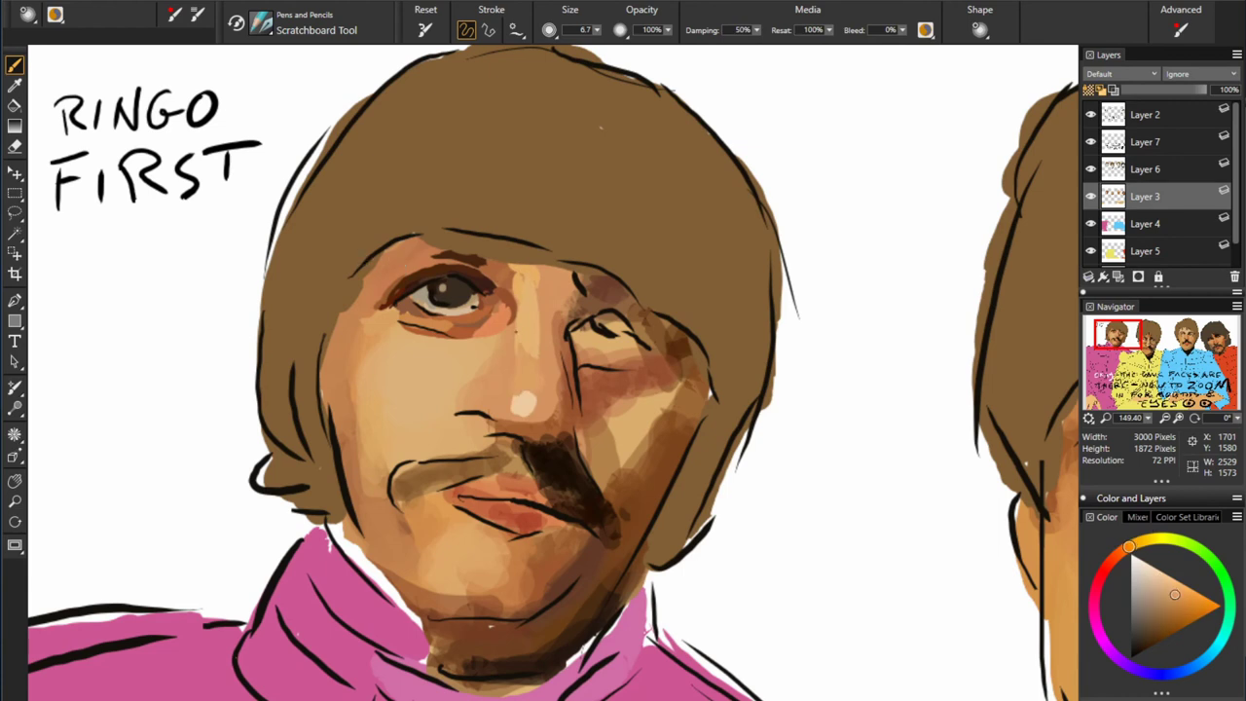
- Paint dark touches by the nose and mustache, then shape the upper lip, mouth and lower lip
alt+click(448, 350)
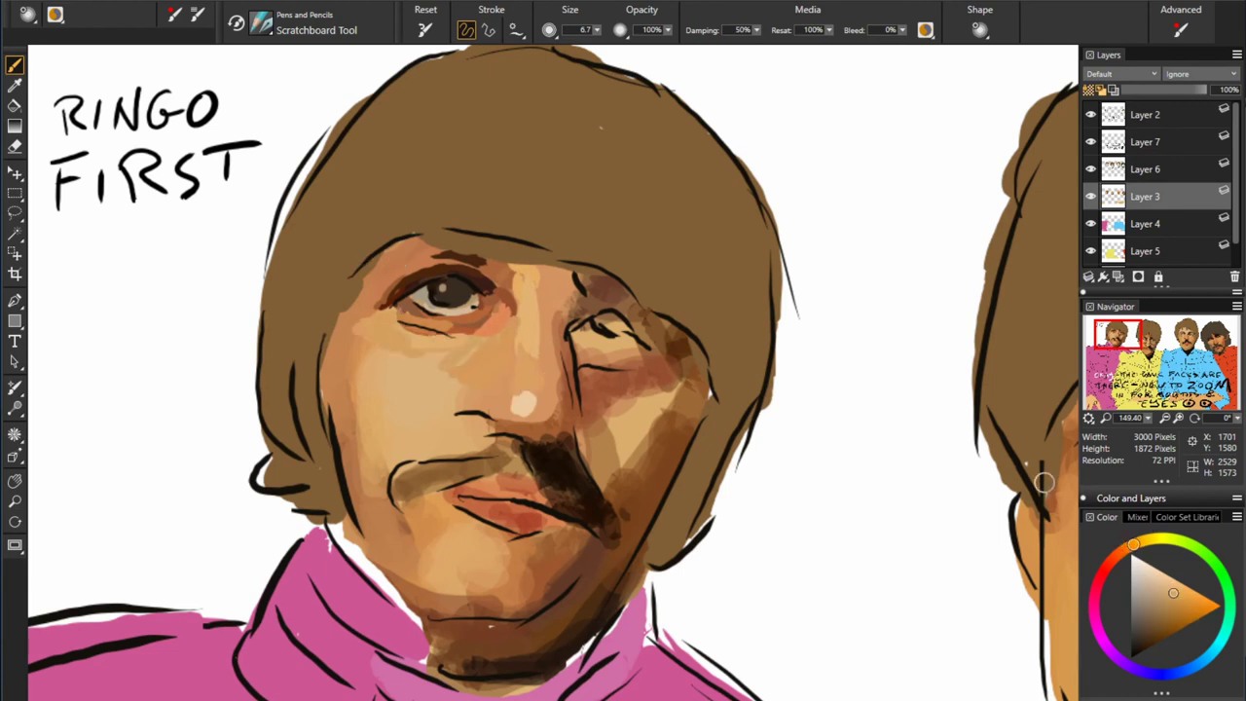
mouse_move(360, 438)
mouse_down()
mouse_move(375, 526)
mouse_move(458, 467)
mouse_up()
drag(467, 419, 494, 420)
alt+click(551, 461)
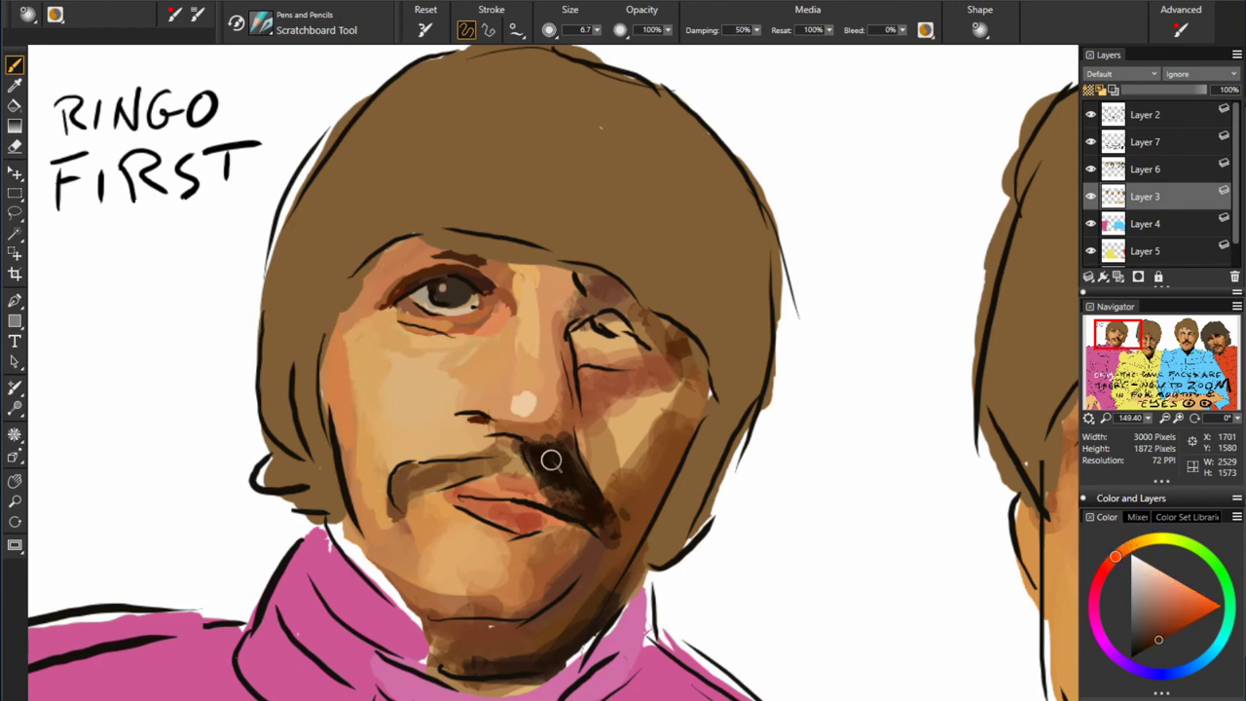
alt+click(473, 391)
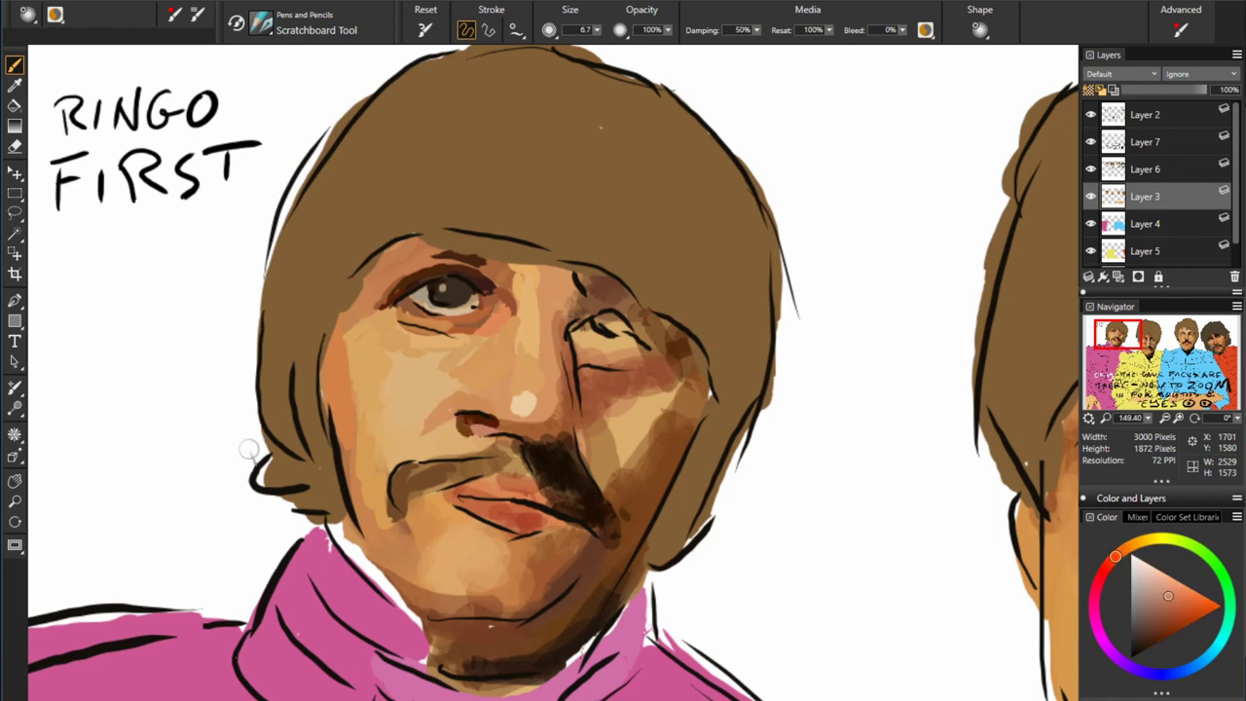
alt+click(718, 389)
mouse_move(434, 450)
mouse_down()
mouse_move(507, 454)
mouse_move(473, 464)
mouse_move(521, 448)
mouse_move(463, 491)
mouse_move(436, 489)
mouse_move(549, 503)
mouse_move(550, 514)
mouse_up()
alt+click(575, 464)
alt+click(506, 504)
alt+click(546, 486)
alt+click(484, 483)
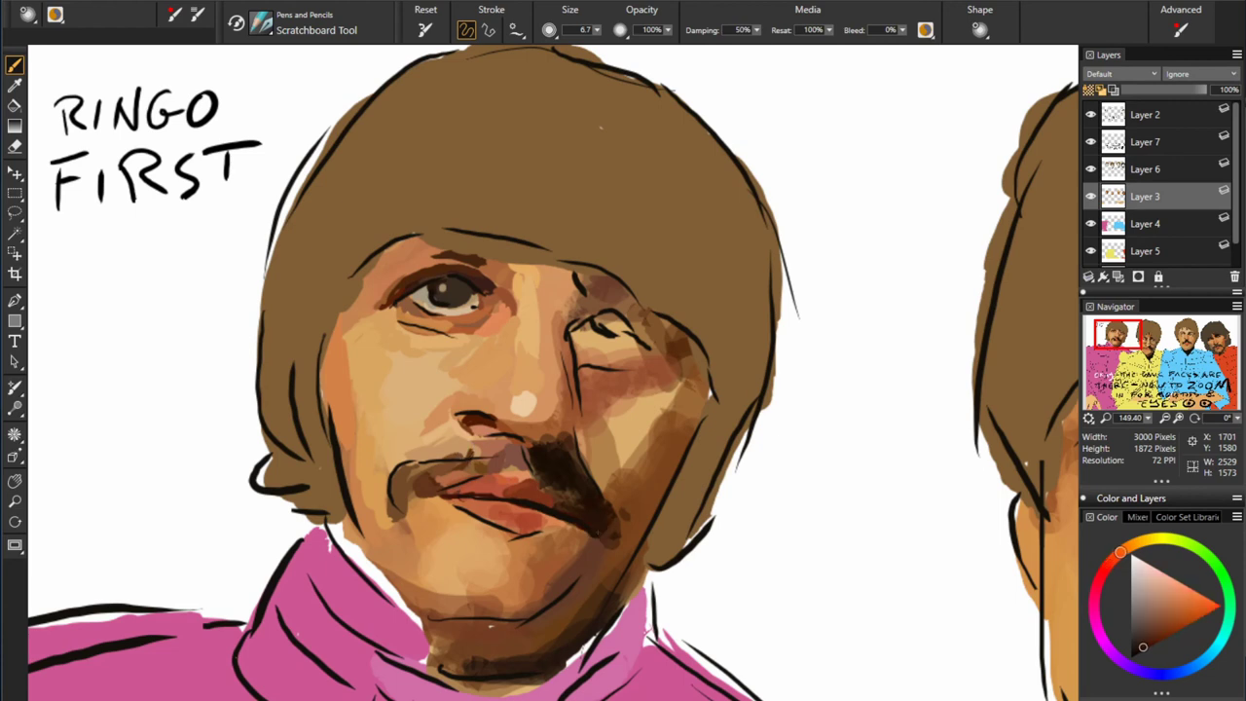
- Sample browns from the mustache and chin, then paint a dark red edge along the pink collar
alt+click(577, 544)
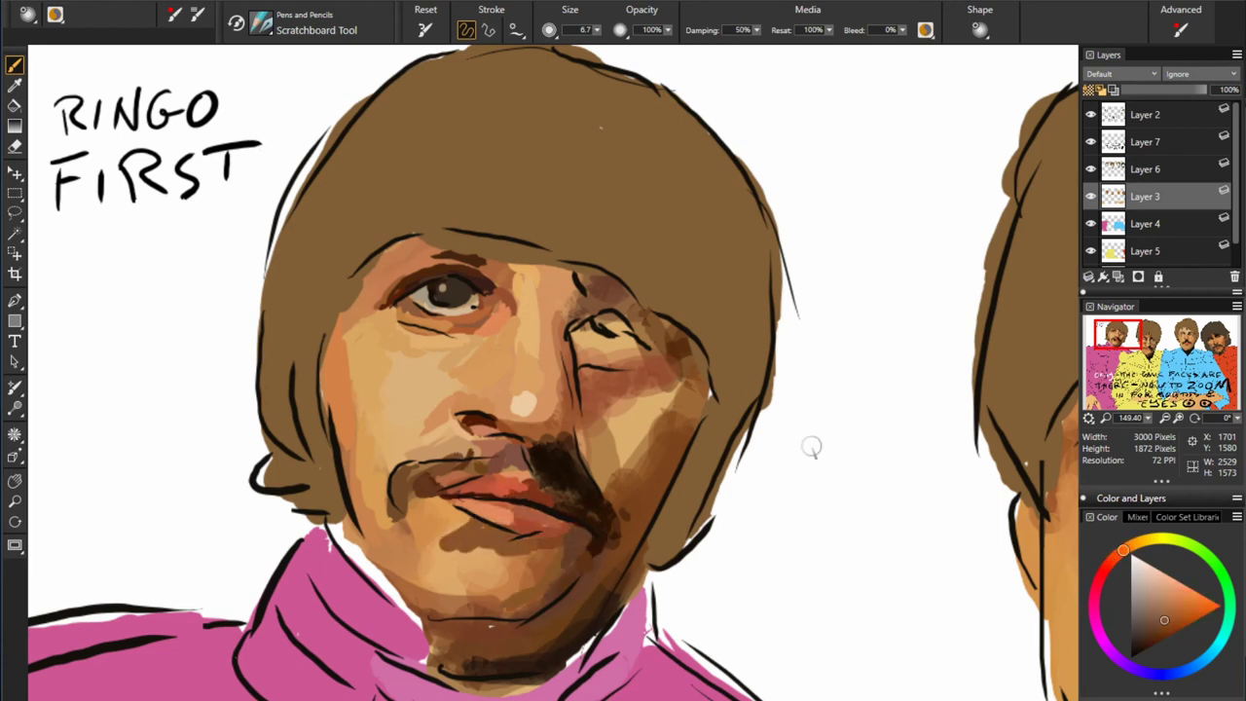
alt+click(419, 518)
alt+click(445, 548)
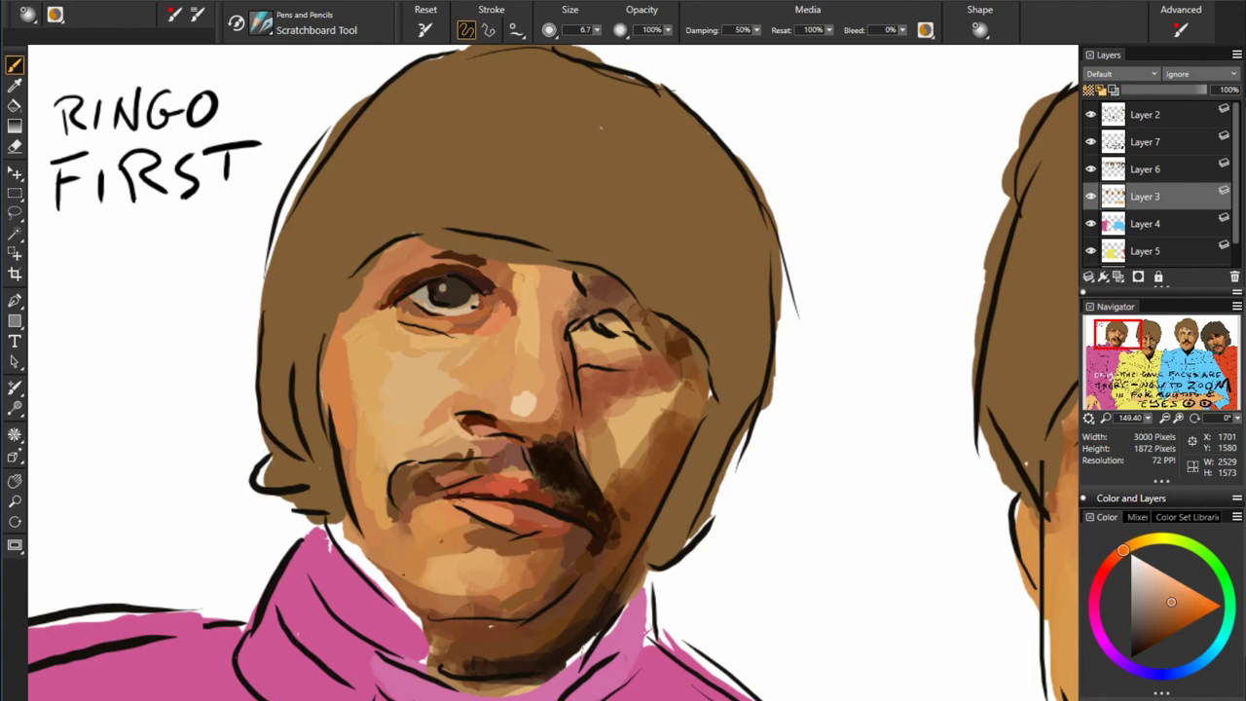
alt+click(542, 502)
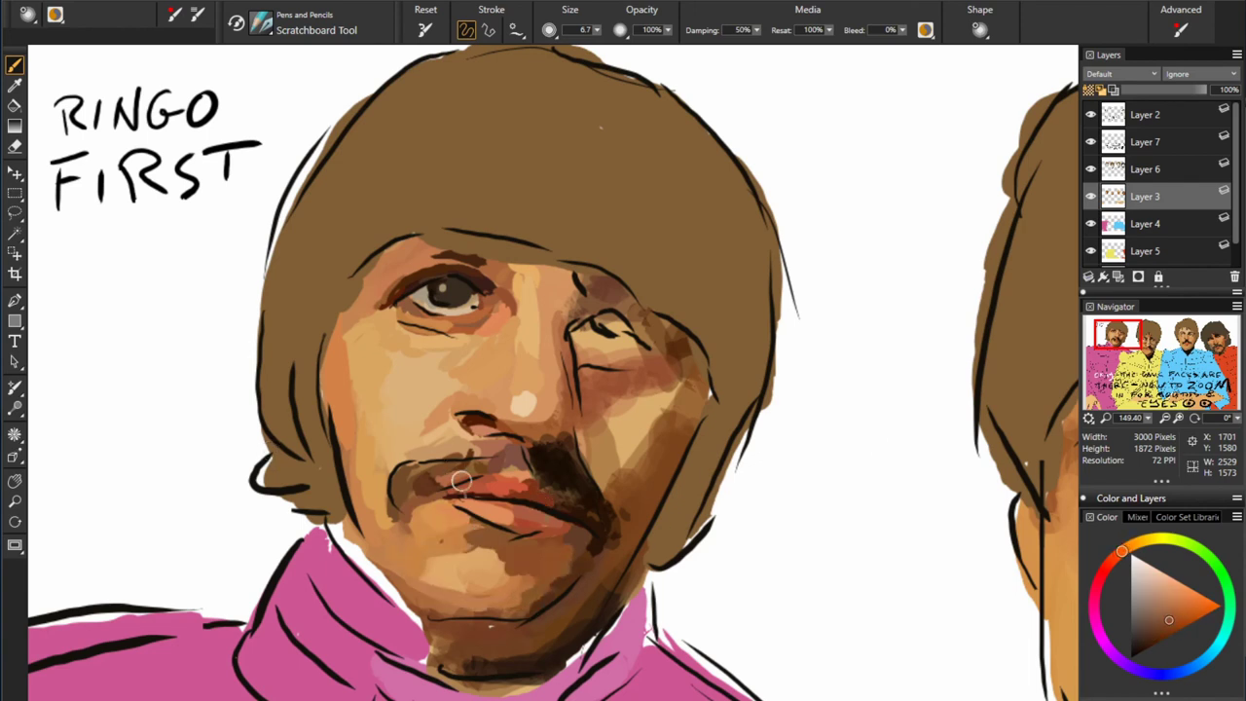
alt+click(548, 534)
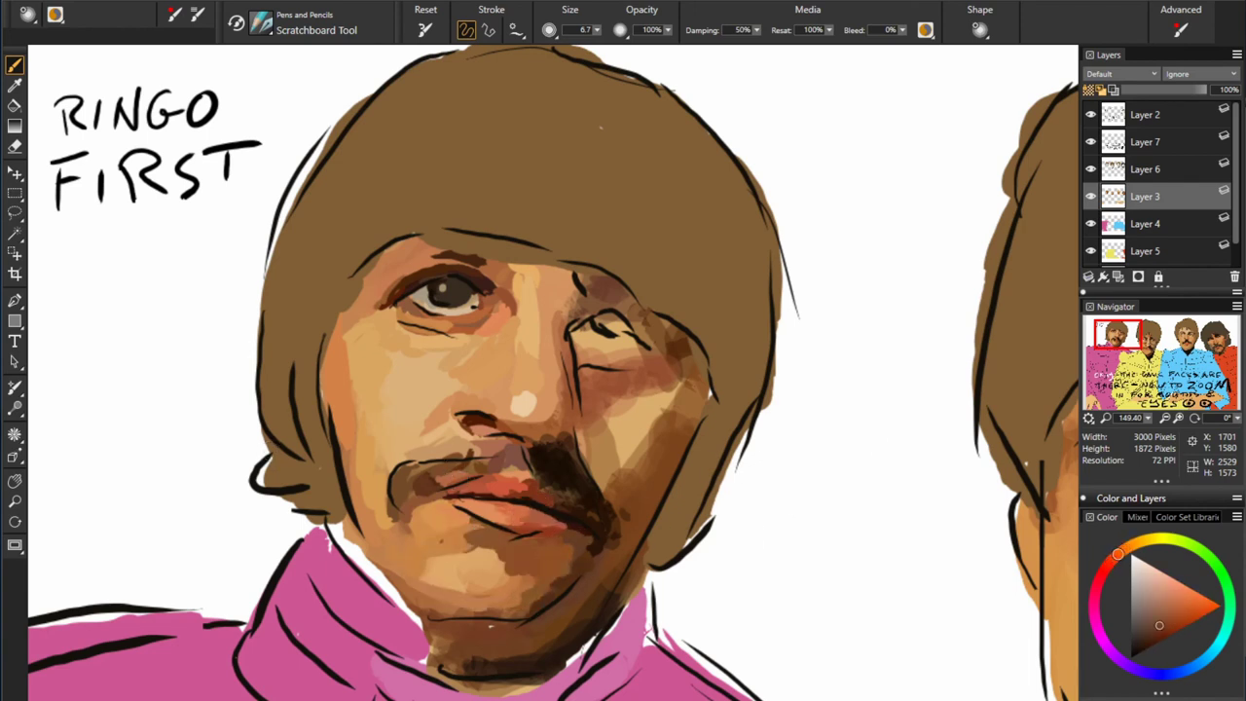
alt+click(491, 518)
alt+click(475, 577)
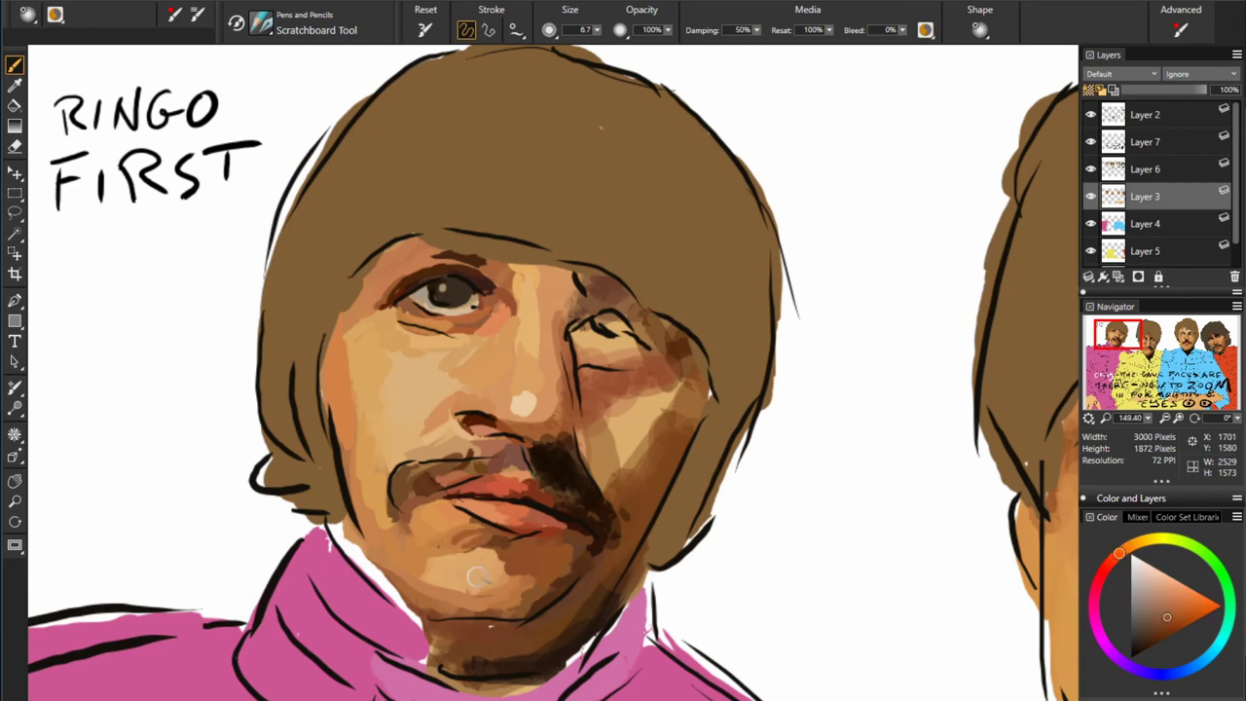
alt+click(454, 650)
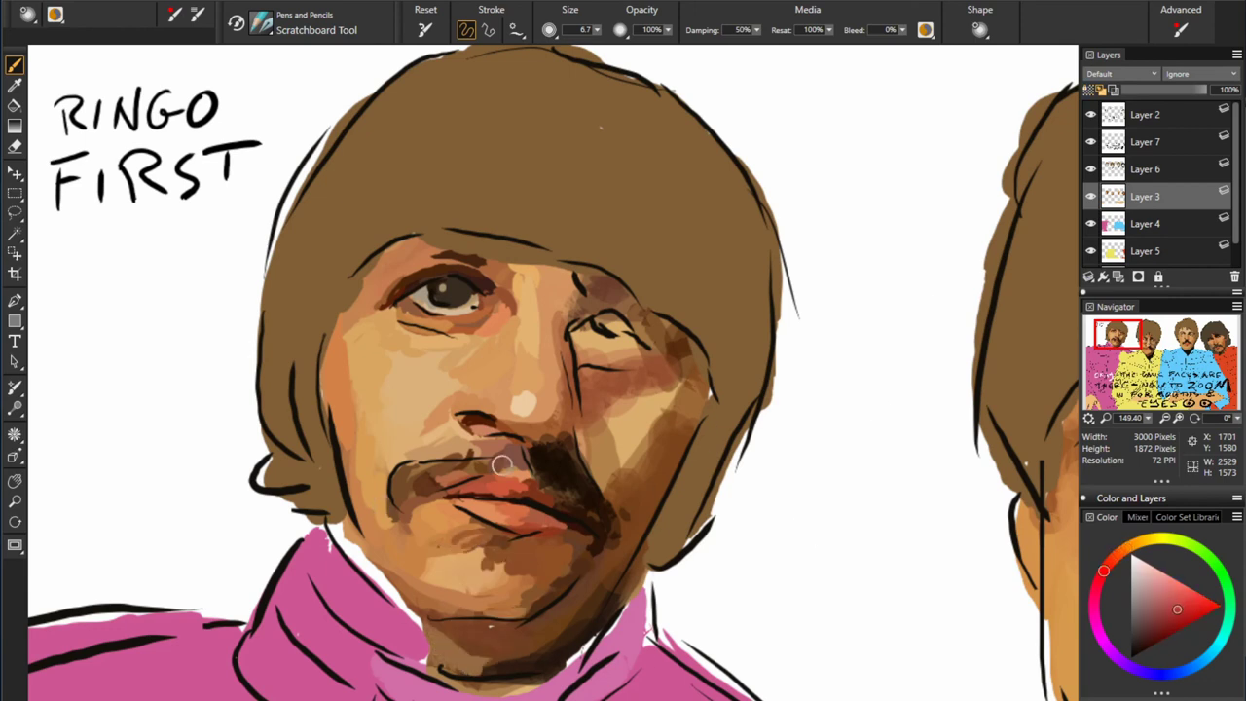
drag(336, 531, 419, 624)
- Darken the right eye, brow and the side of the nose with near-black brown
drag(561, 304, 565, 361)
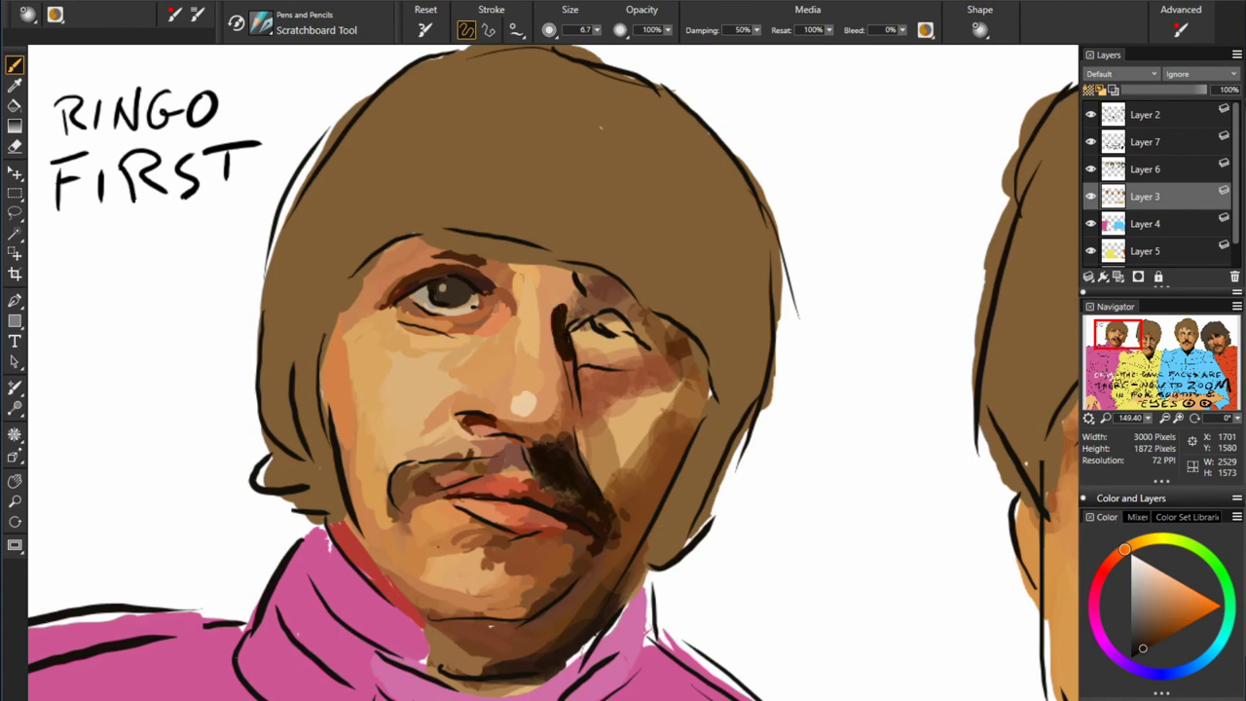
alt+click(582, 292)
mouse_move(585, 278)
mouse_down()
mouse_move(644, 286)
mouse_move(646, 340)
mouse_move(584, 355)
mouse_move(567, 394)
mouse_move(584, 458)
mouse_up()
alt+click(642, 331)
alt+click(596, 497)
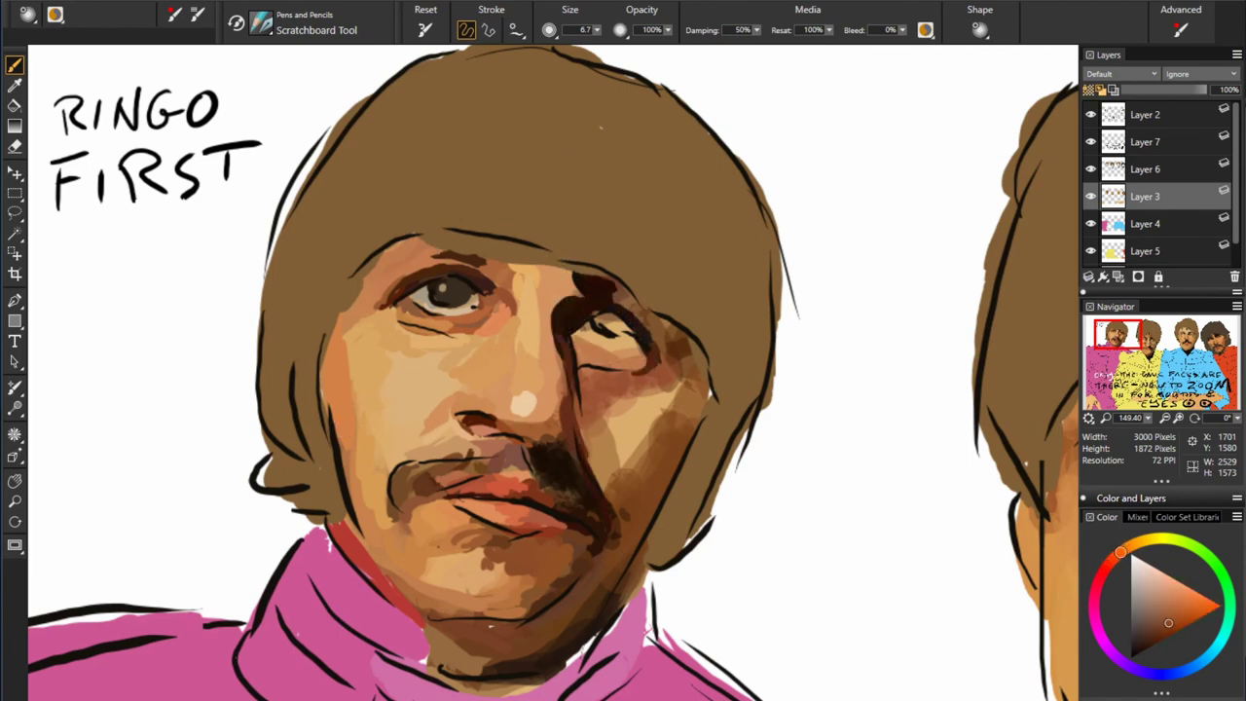
drag(561, 333, 565, 381)
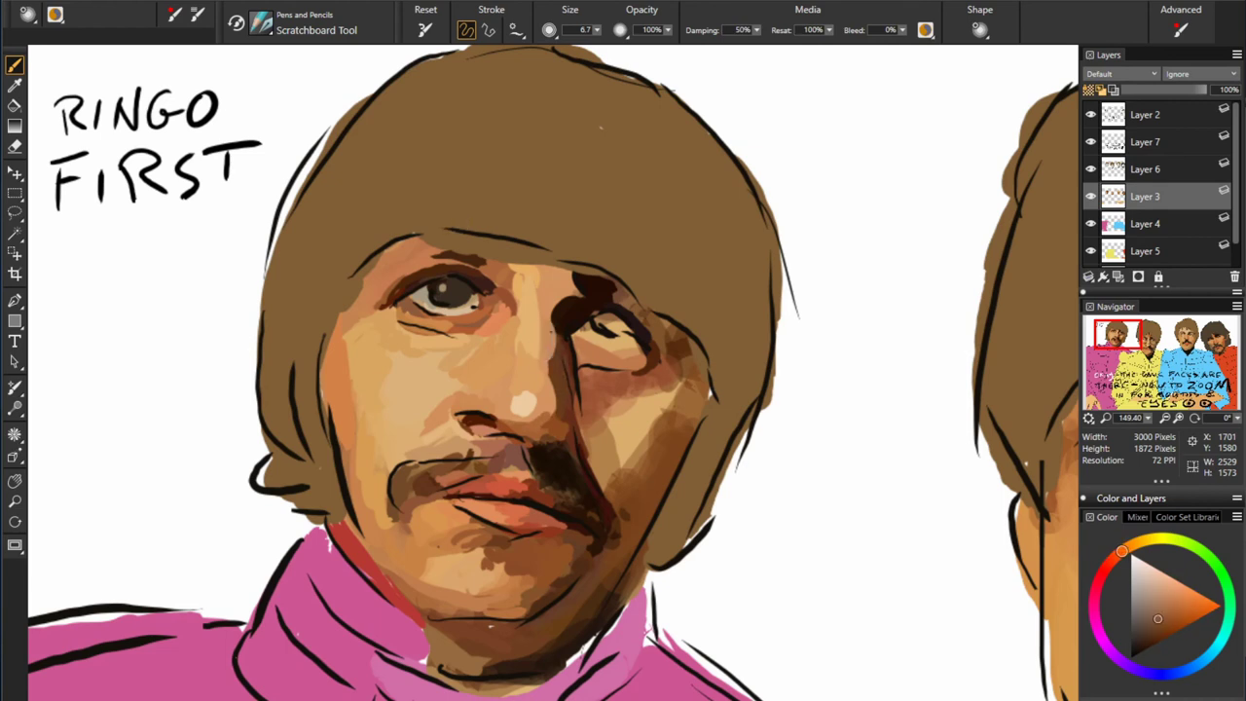
- Refine the right eye's lower lid and pupil, then hide Layer 2's black sketch lines
alt+click(584, 322)
mouse_move(557, 297)
mouse_down()
mouse_move(560, 336)
mouse_move(615, 346)
mouse_move(611, 375)
mouse_move(594, 346)
mouse_move(633, 351)
mouse_move(594, 331)
mouse_up()
alt+click(579, 295)
alt+click(601, 298)
alt+click(636, 359)
alt+click(623, 336)
alt+click(618, 341)
alt+click(589, 336)
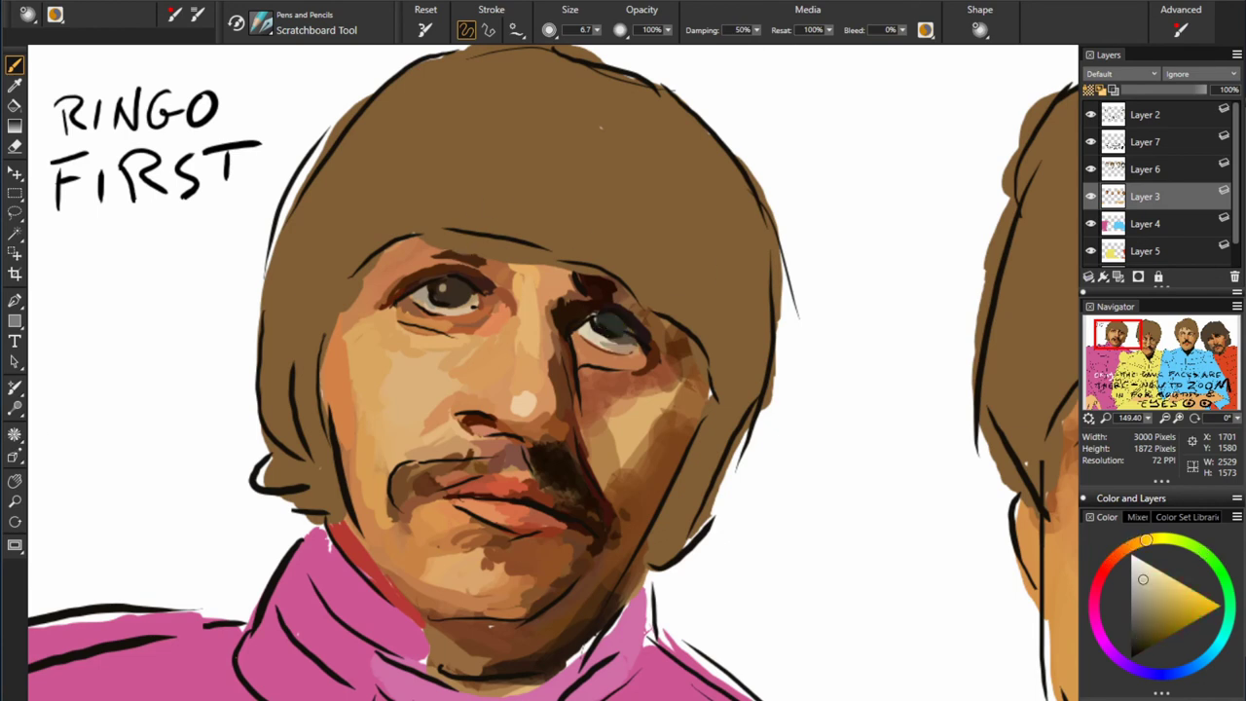
click(1091, 114)
alt+click(732, 352)
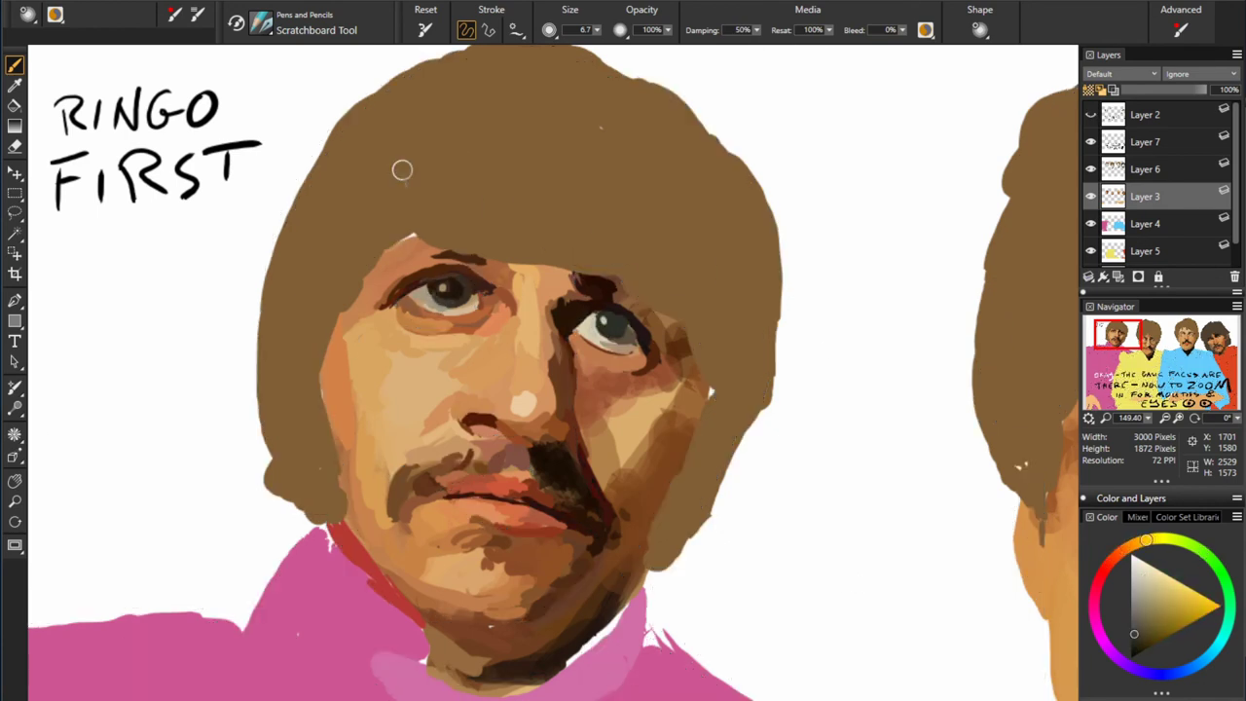
- Paint mid-orange skin over the hairline above the left eye
alt+click(437, 253)
mouse_move(438, 252)
mouse_down()
mouse_move(379, 261)
mouse_move(460, 256)
mouse_up()
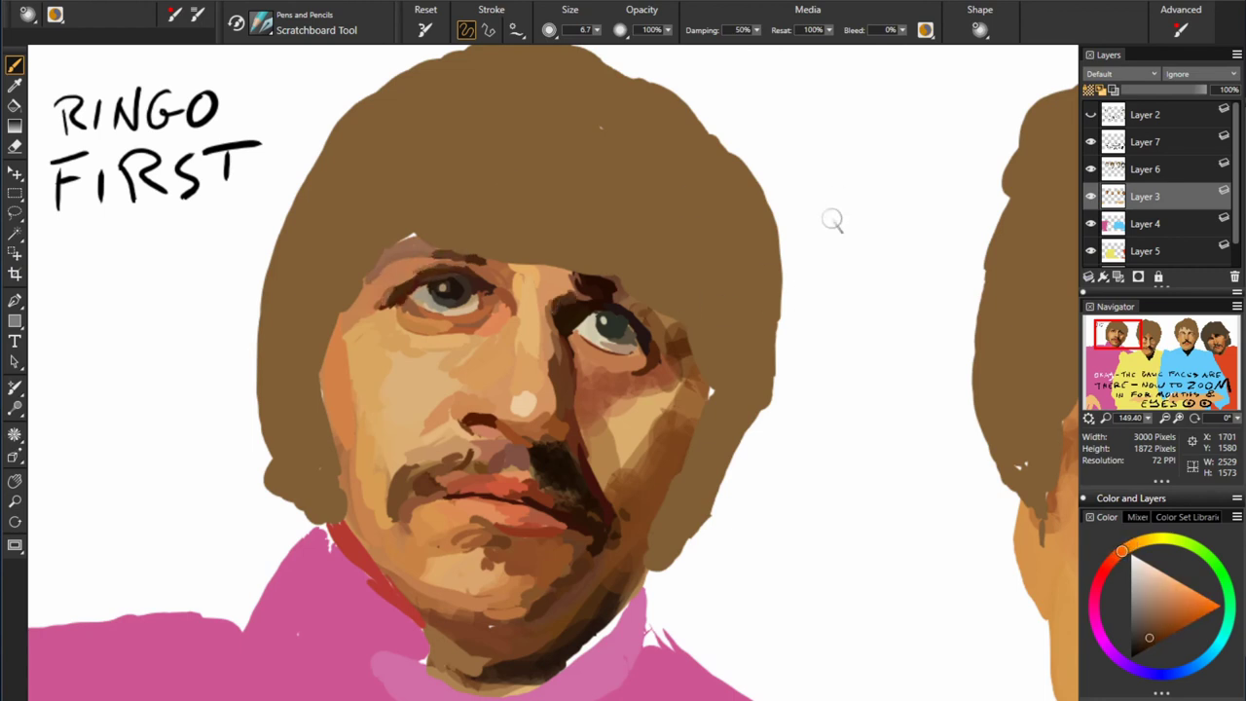
alt+click(655, 268)
alt+click(472, 245)
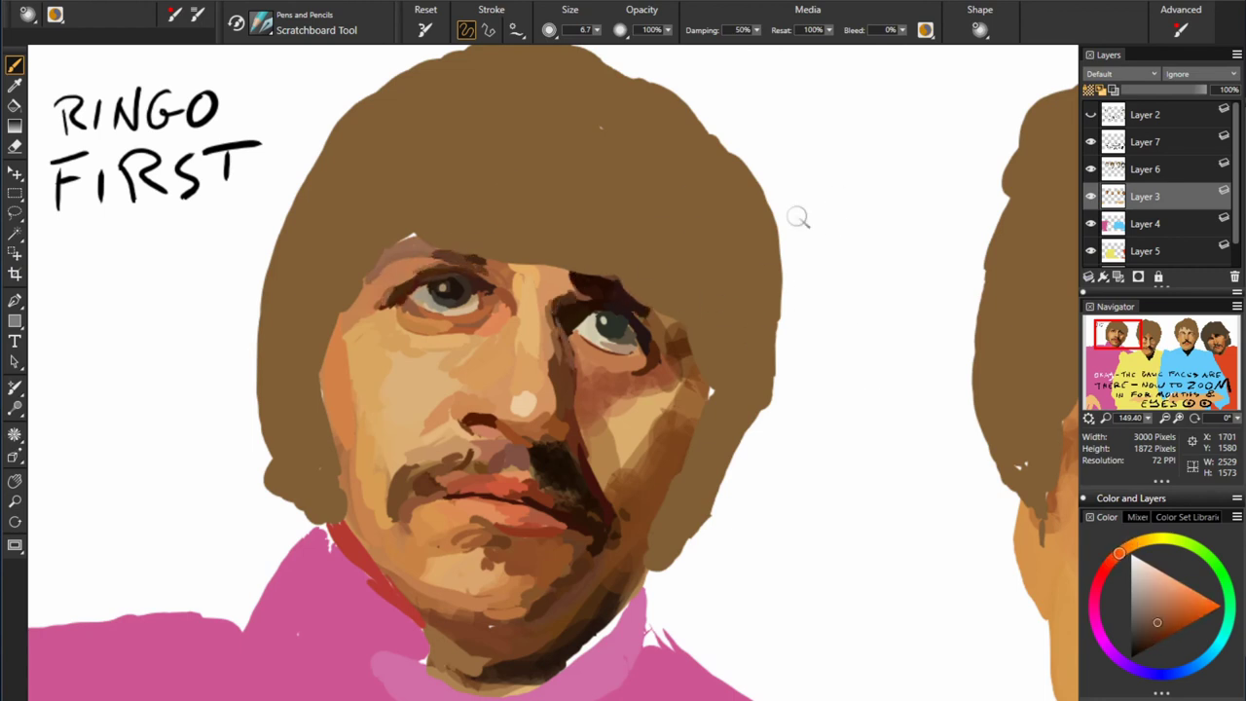
- Deepen the right cheek's shading with darker browns sampled from the face
alt+click(554, 401)
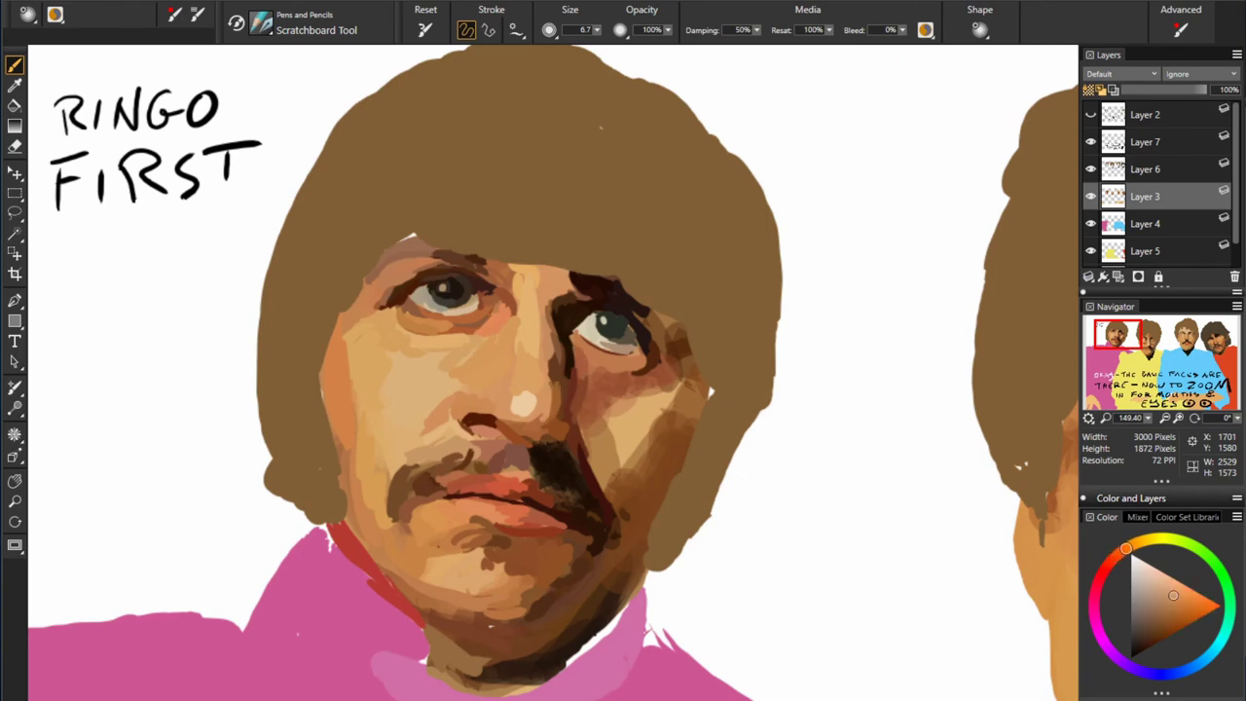
alt+click(560, 351)
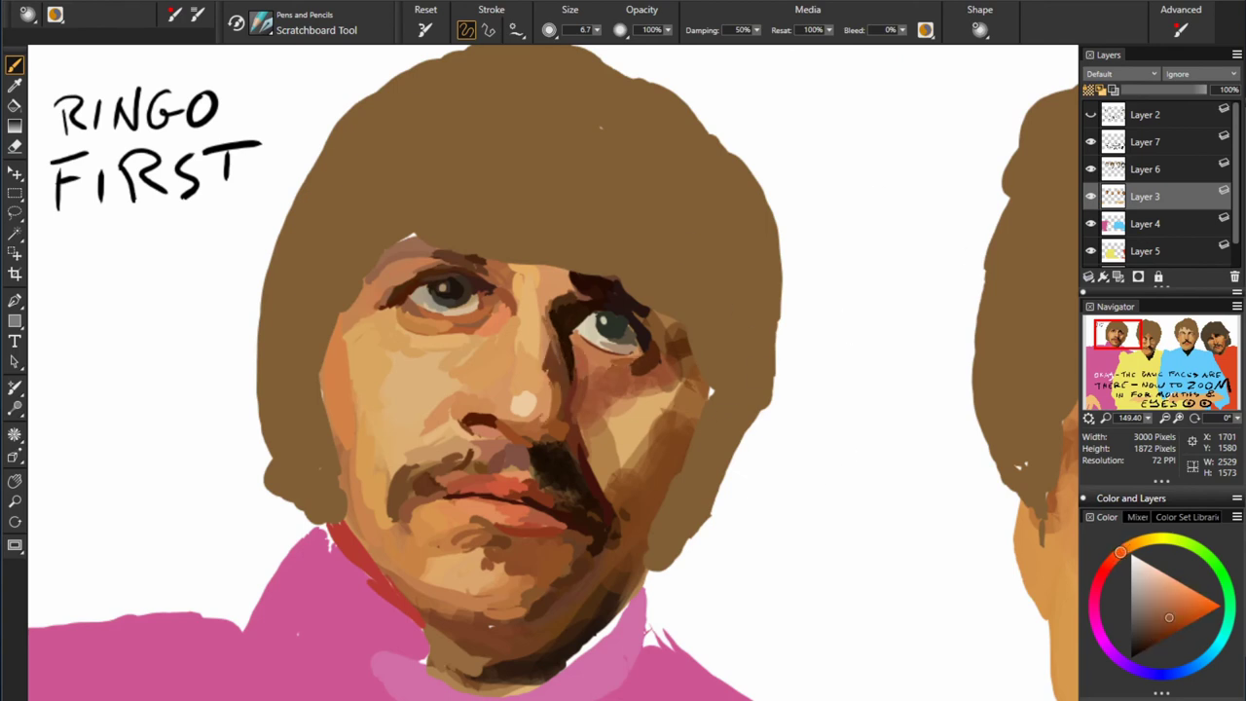
mouse_move(682, 370)
mouse_down()
mouse_move(662, 353)
mouse_move(686, 399)
mouse_up()
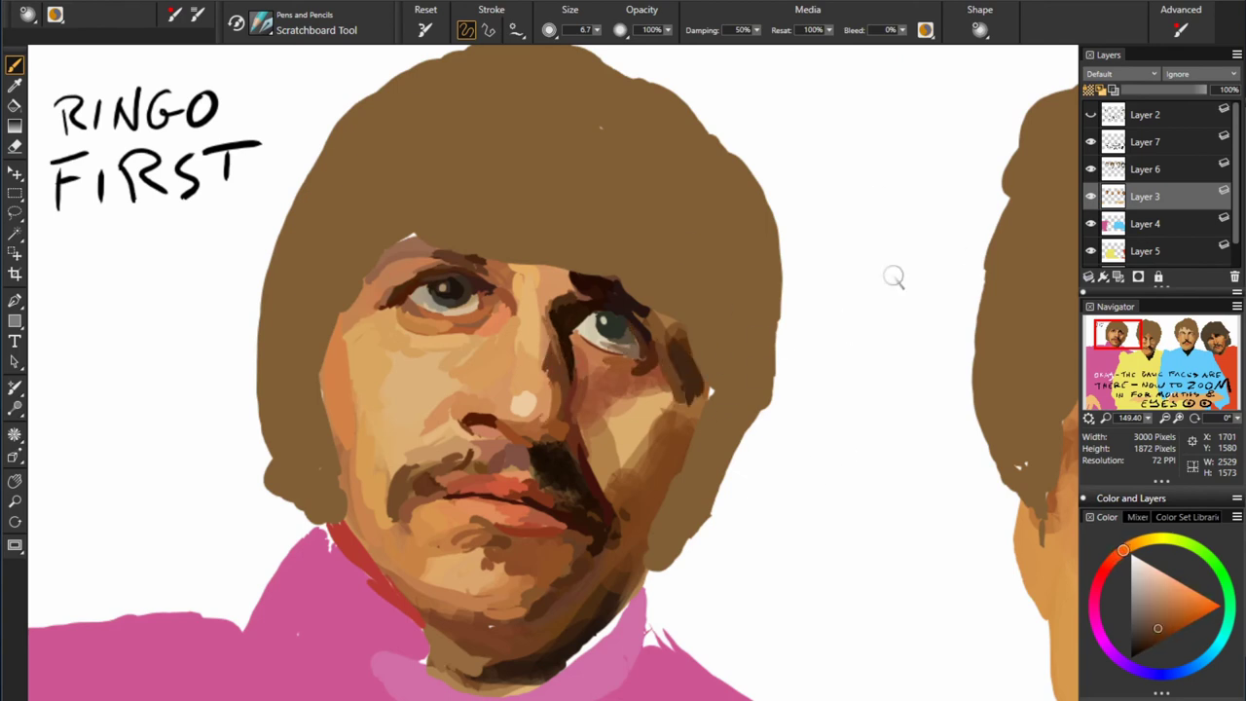
alt+click(593, 318)
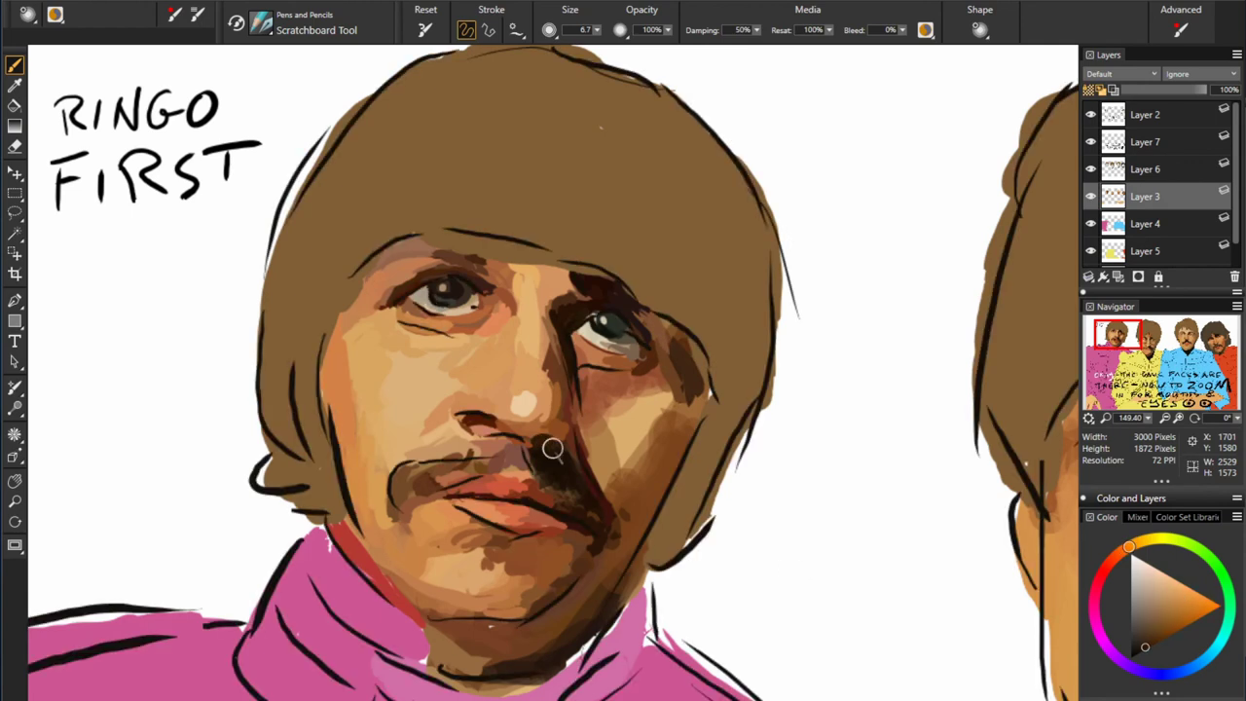
alt+click(701, 342)
alt+click(599, 467)
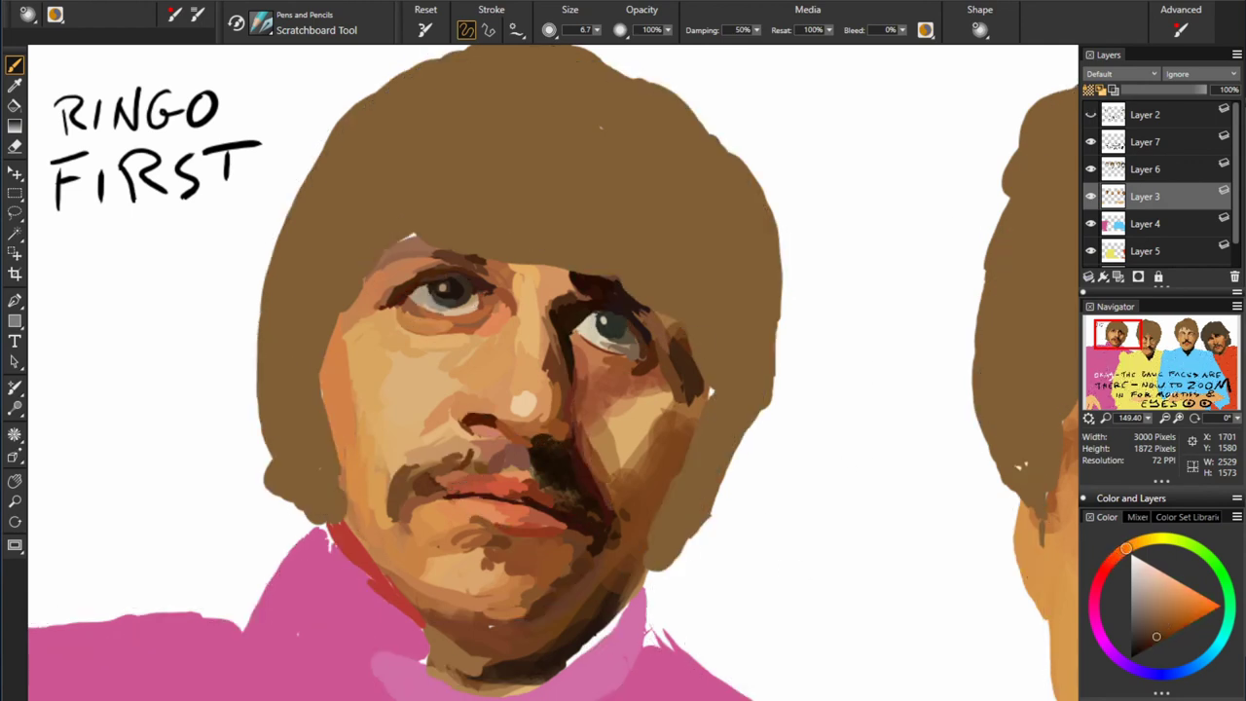
alt+click(578, 536)
alt+click(500, 455)
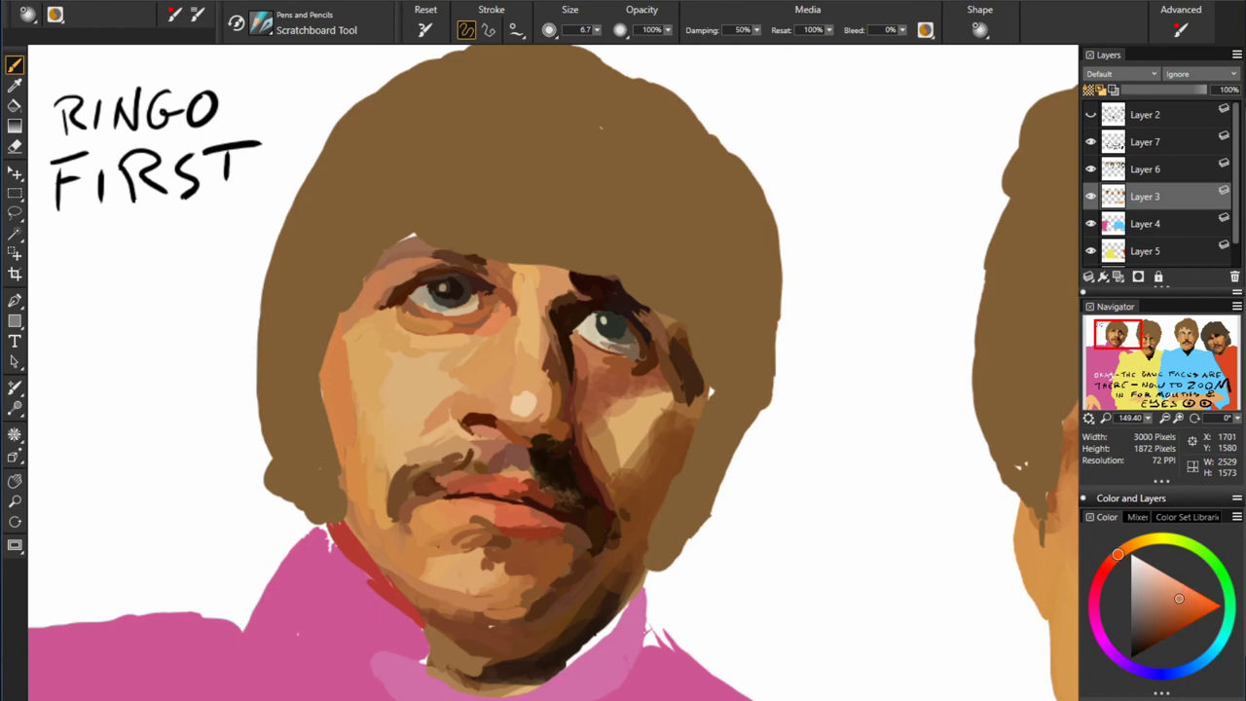
alt+click(480, 548)
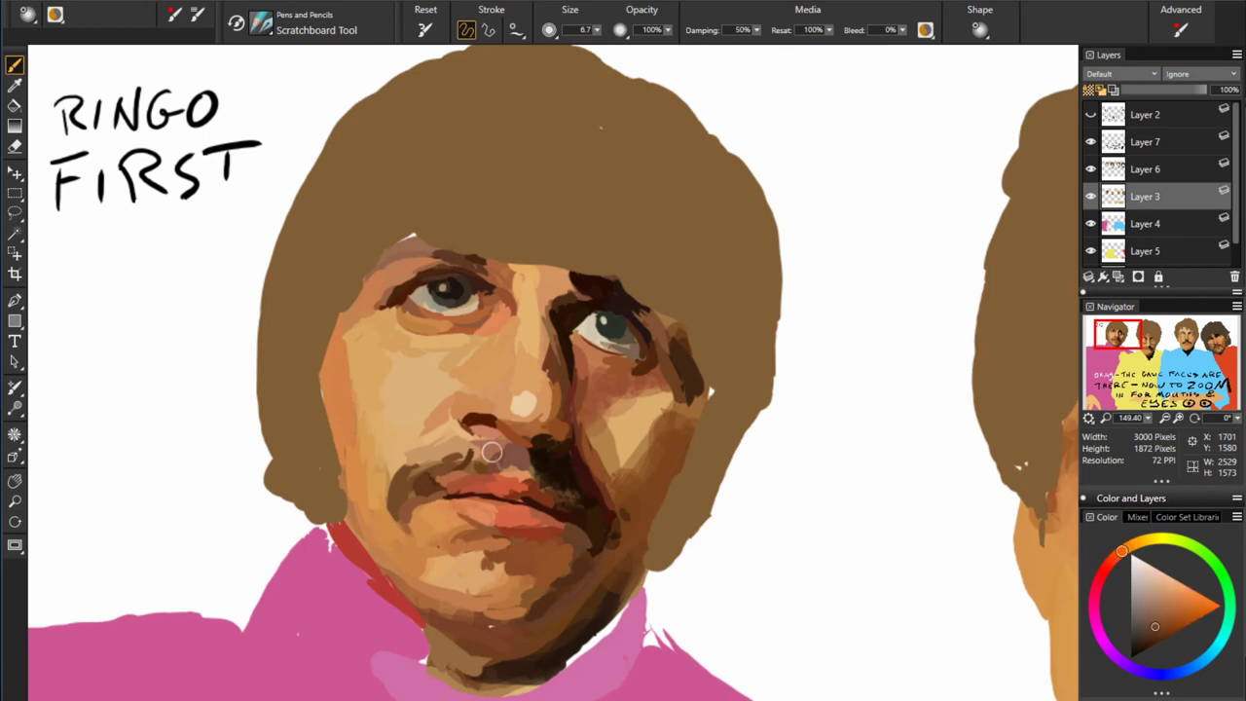
- Add an orange 'A BIT OF SMOOTHING' note and blend the cheek, nose and under-eye paint smooth
ctrl+click(715, 563)
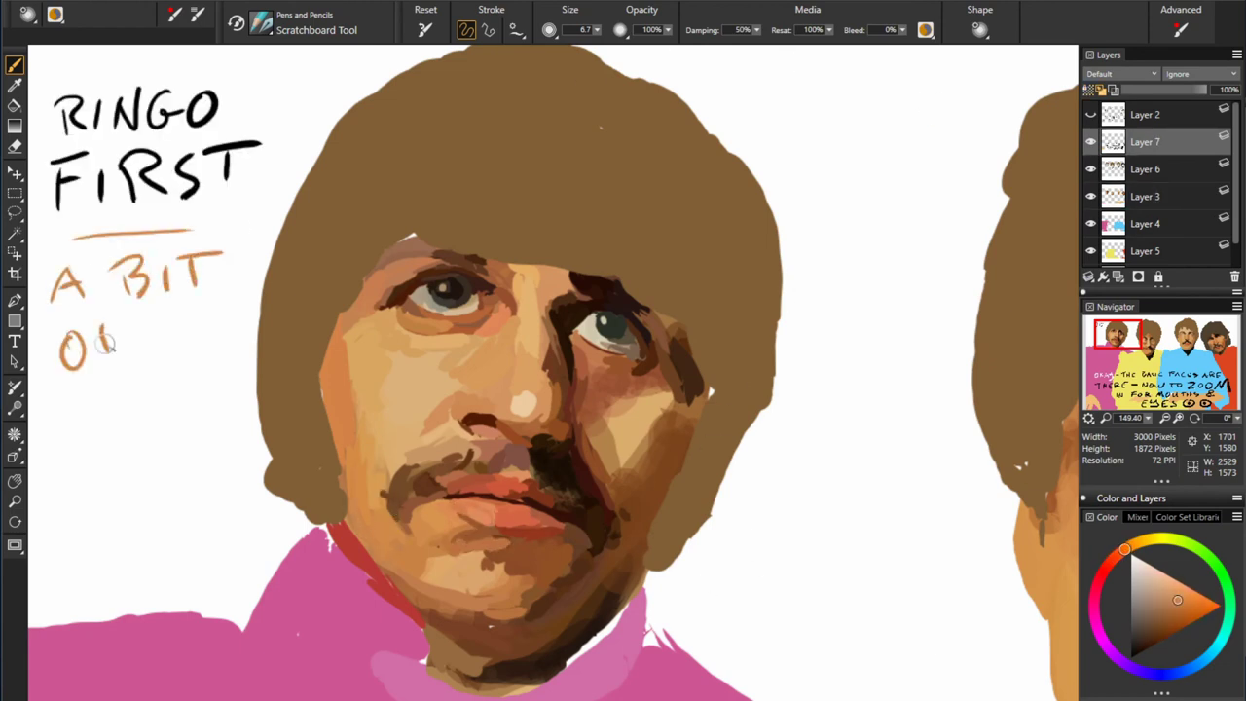
click(1145, 195)
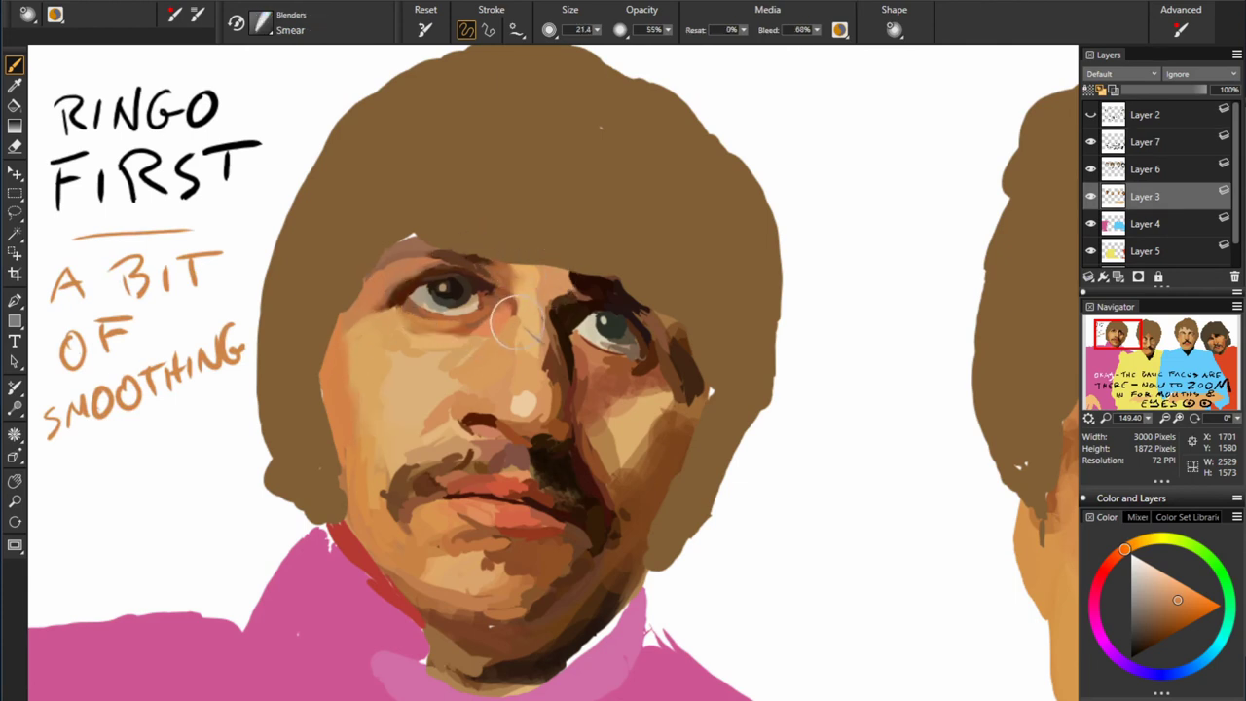
mouse_move(407, 355)
mouse_down()
mouse_move(403, 473)
mouse_move(484, 345)
mouse_up()
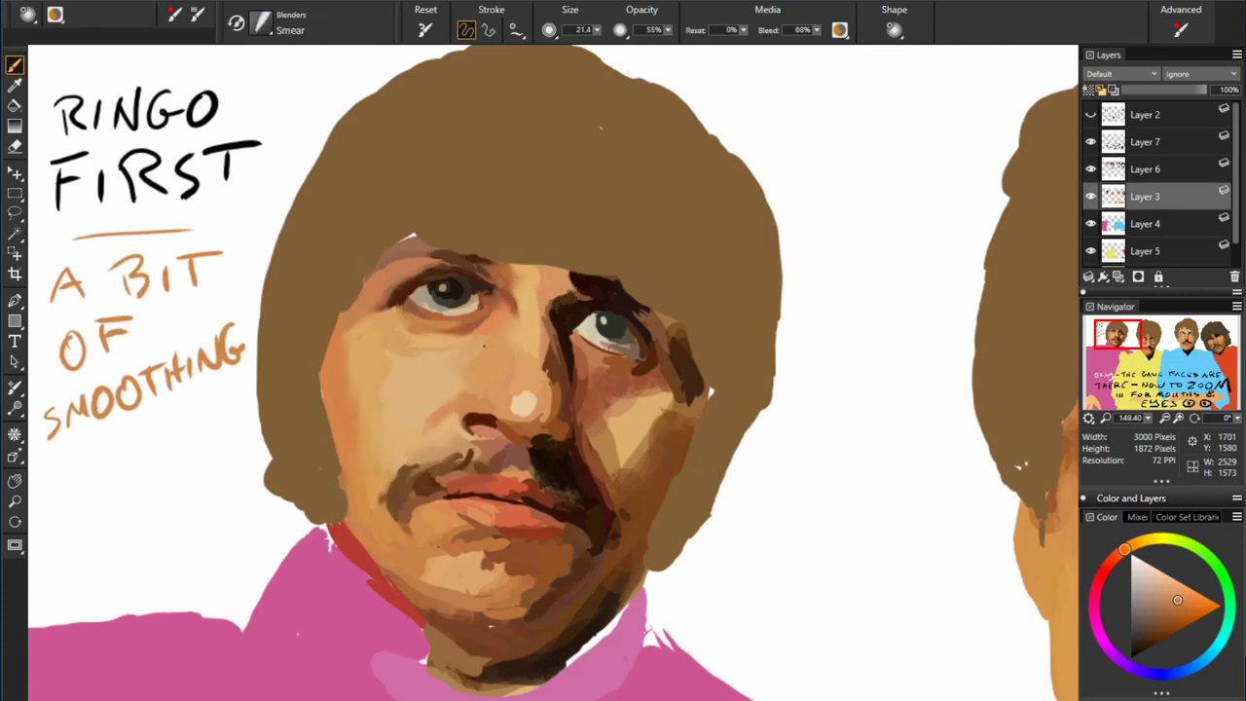
mouse_move(560, 375)
mouse_down()
mouse_move(525, 409)
mouse_move(470, 418)
mouse_move(482, 459)
mouse_move(514, 501)
mouse_move(607, 506)
mouse_move(523, 474)
mouse_move(542, 446)
mouse_move(578, 432)
mouse_move(578, 399)
mouse_move(681, 343)
mouse_up()
mouse_move(554, 478)
mouse_down()
mouse_move(545, 520)
mouse_move(429, 528)
mouse_up()
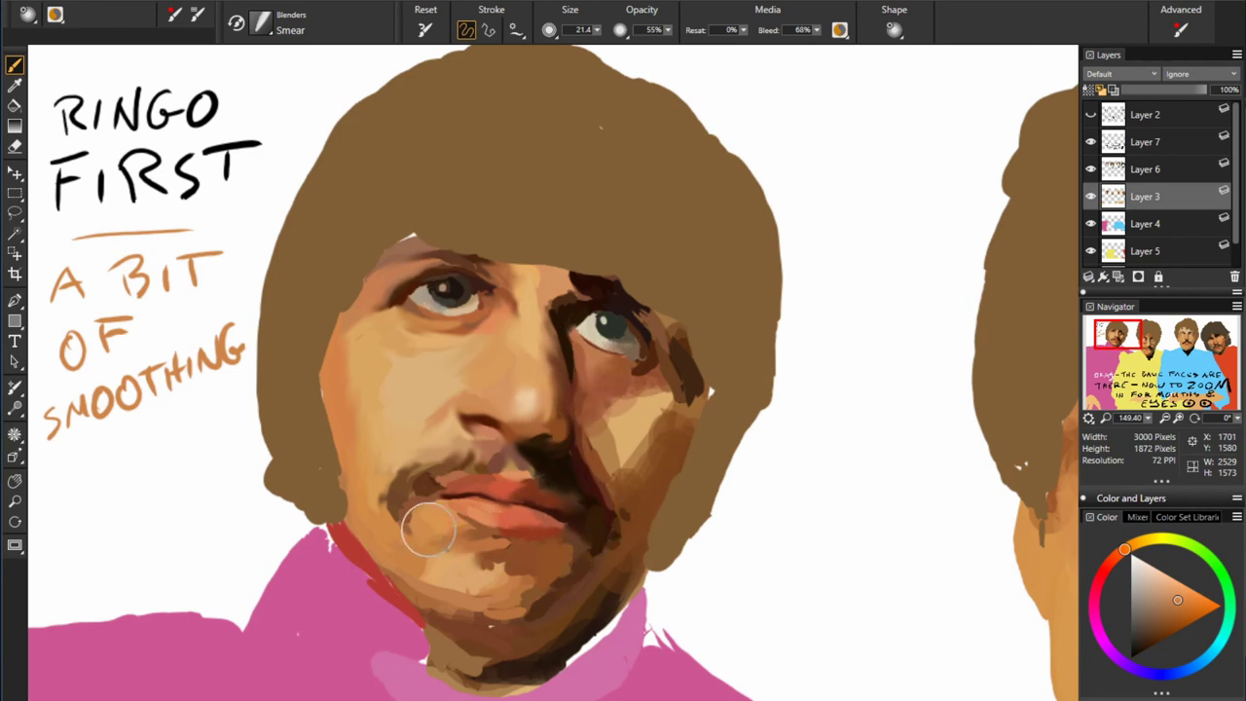
mouse_move(605, 546)
mouse_down()
mouse_move(611, 378)
mouse_move(648, 418)
mouse_move(632, 542)
mouse_move(532, 576)
mouse_move(477, 558)
mouse_up()
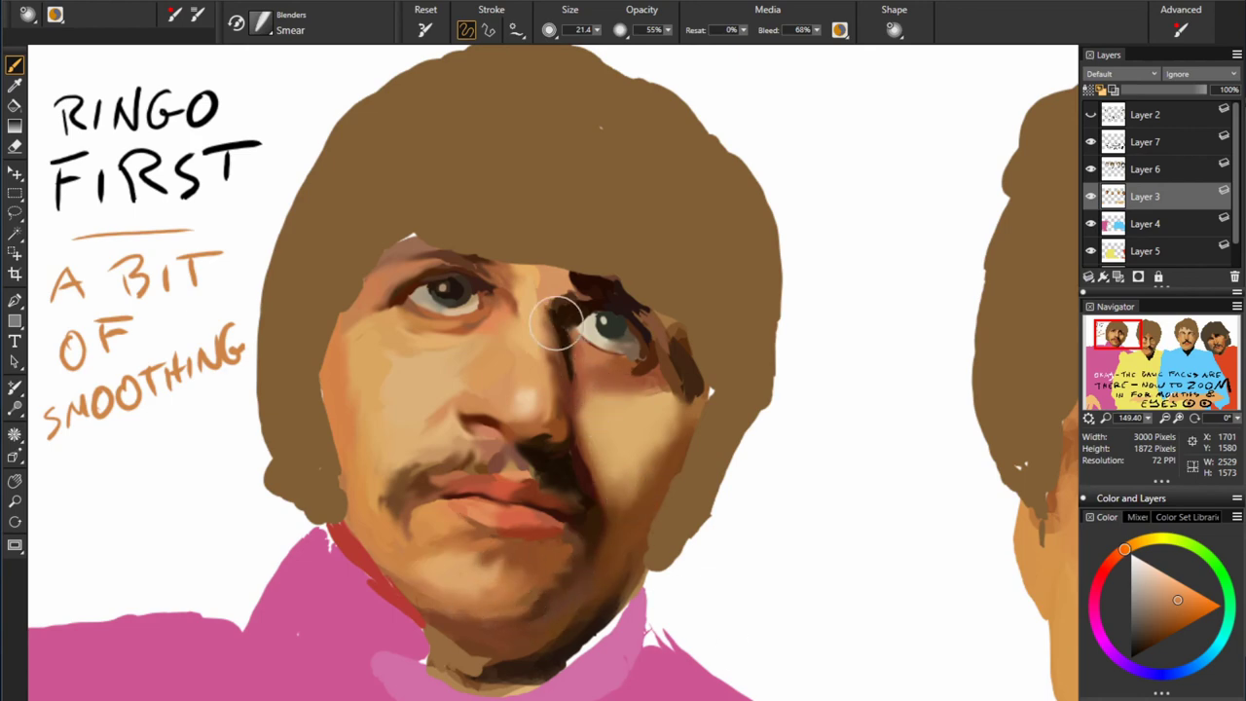
- Zoom to fit the painting, close in on John and Paul, and ready a smaller black brush on Layer 7
key(ctrl+0)
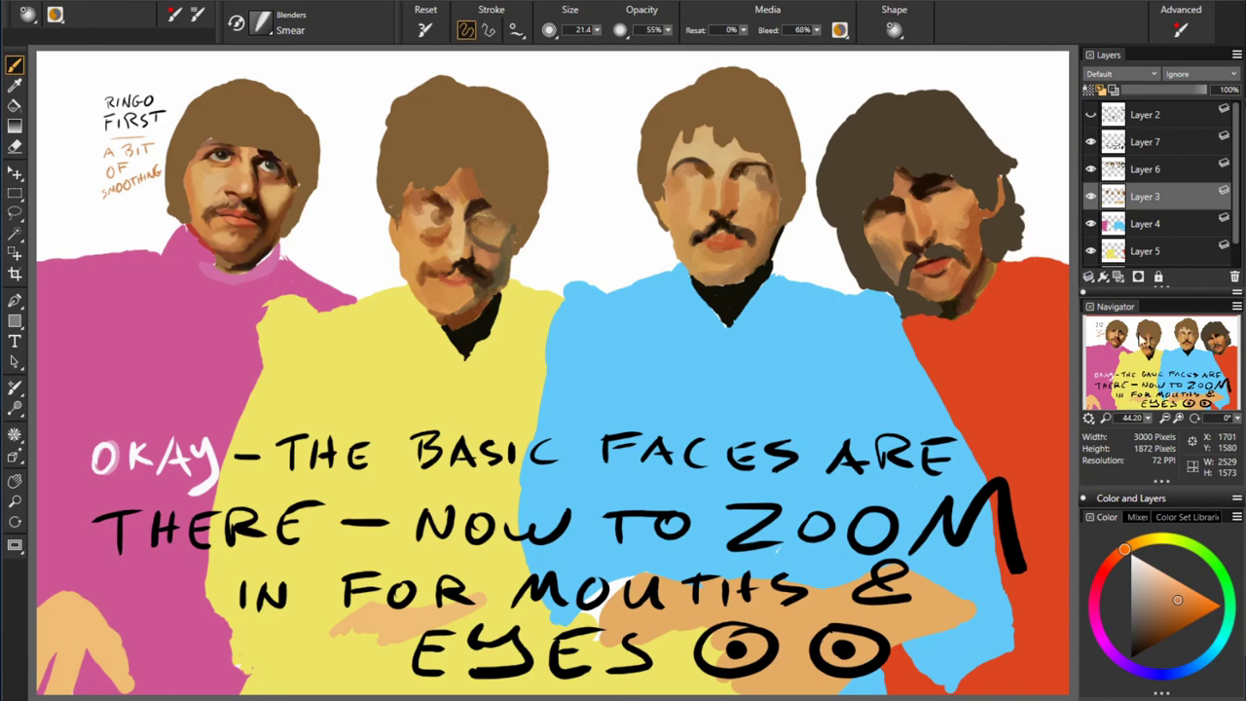
scroll(458, 224, up, 5)
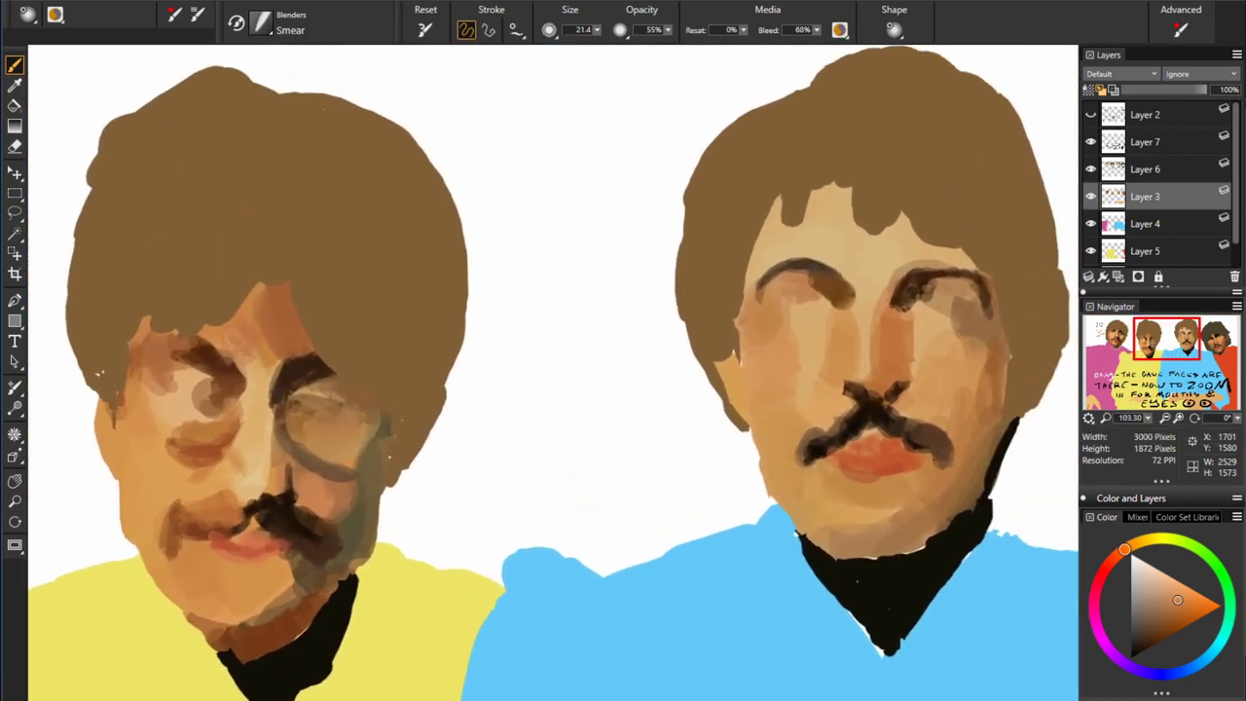
click(1145, 142)
alt+click(918, 543)
key(bracketleft)
key(bracketleft)
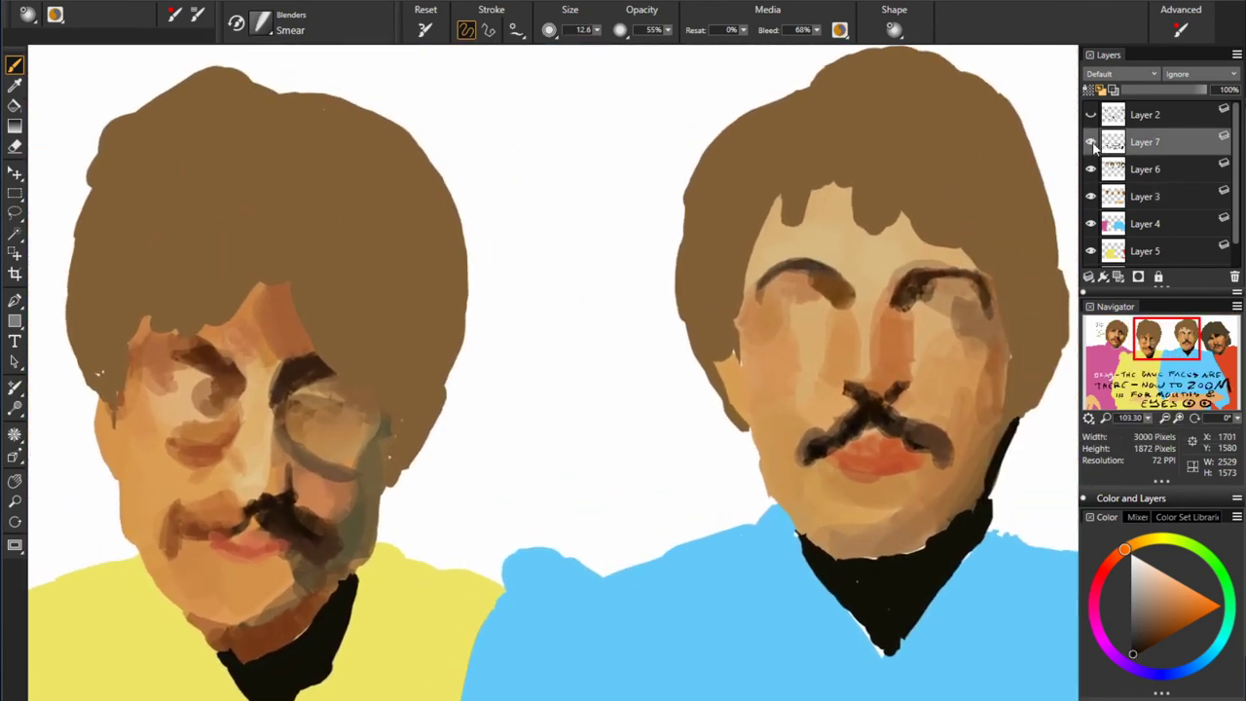
- Write 'AND NEXT JOHN / AND PAUL' with arrows to each face, then resume on Layer 3
mouse_move(456, 115)
mouse_down()
mouse_move(485, 78)
mouse_move(668, 76)
mouse_up()
drag(493, 165, 584, 229)
mouse_move(514, 286)
mouse_down()
mouse_move(570, 360)
mouse_move(600, 327)
mouse_up()
drag(615, 327, 637, 361)
drag(574, 388, 706, 402)
drag(662, 394, 682, 429)
click(1145, 197)
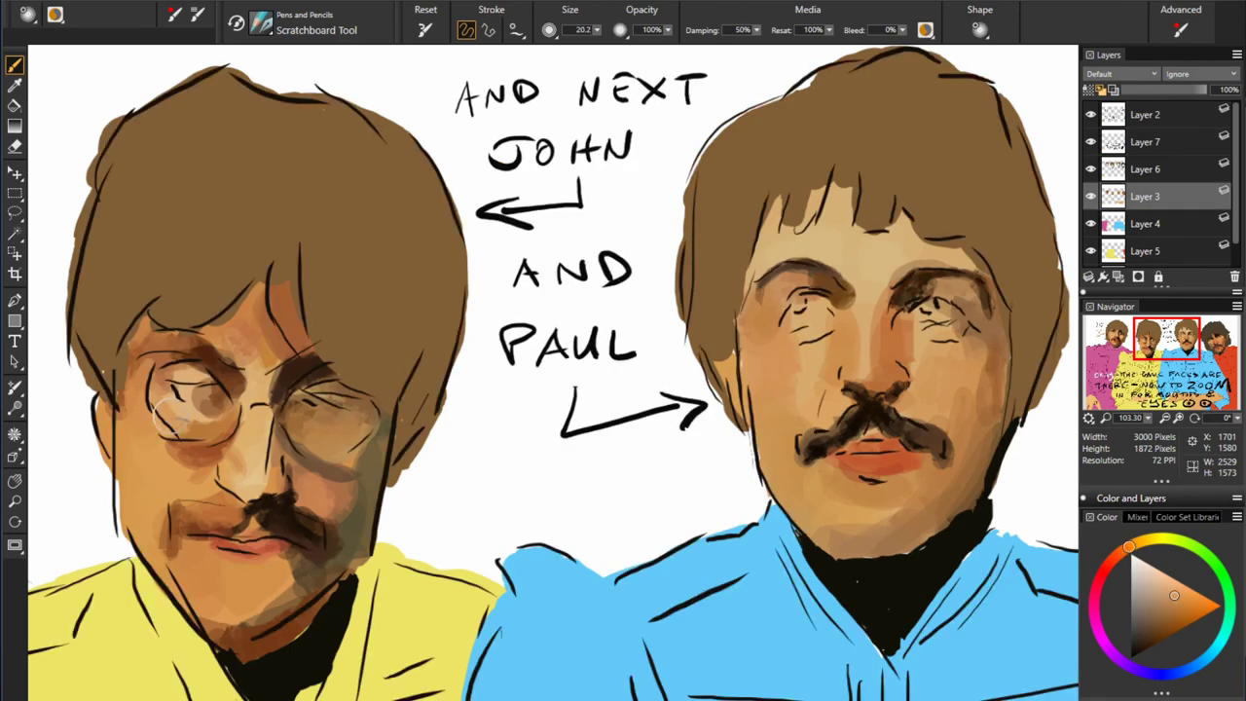
mouse_move(168, 400)
mouse_down()
mouse_move(208, 386)
mouse_move(210, 362)
mouse_move(188, 349)
mouse_up()
- Rework the eye area around John's glasses with sampled light tans and near-black browns
alt+click(247, 337)
alt+click(221, 390)
alt+click(204, 384)
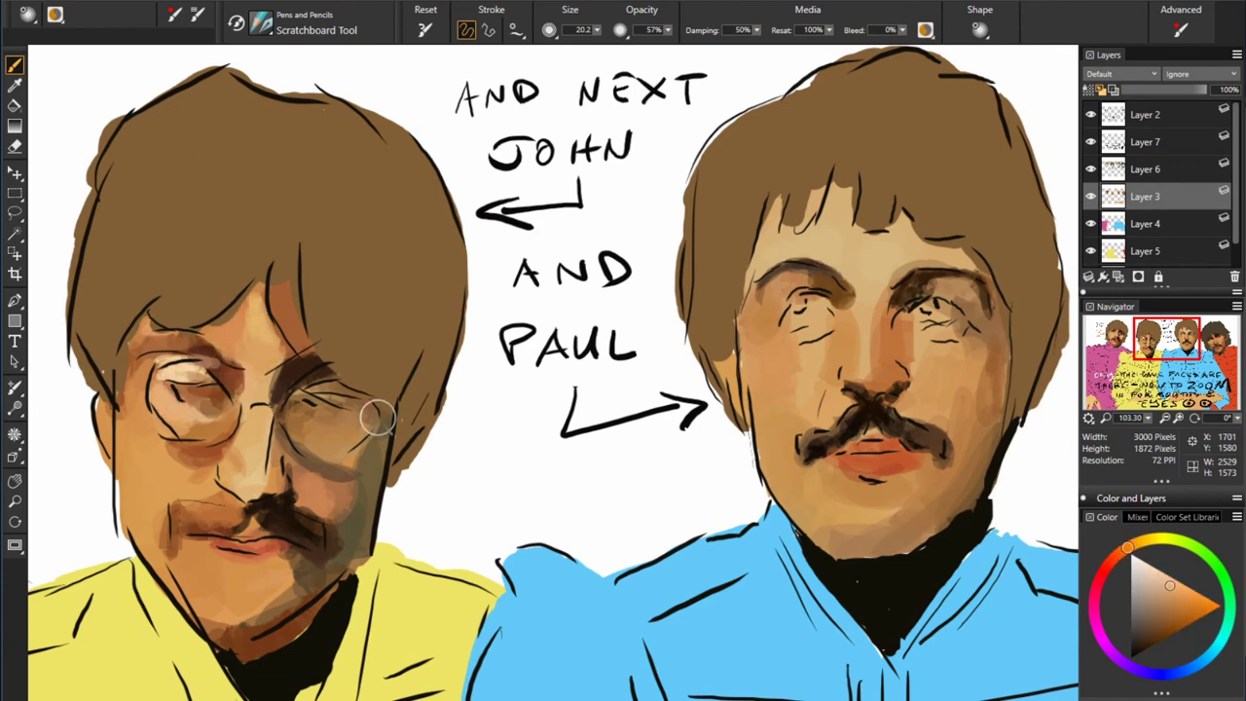
alt+click(185, 466)
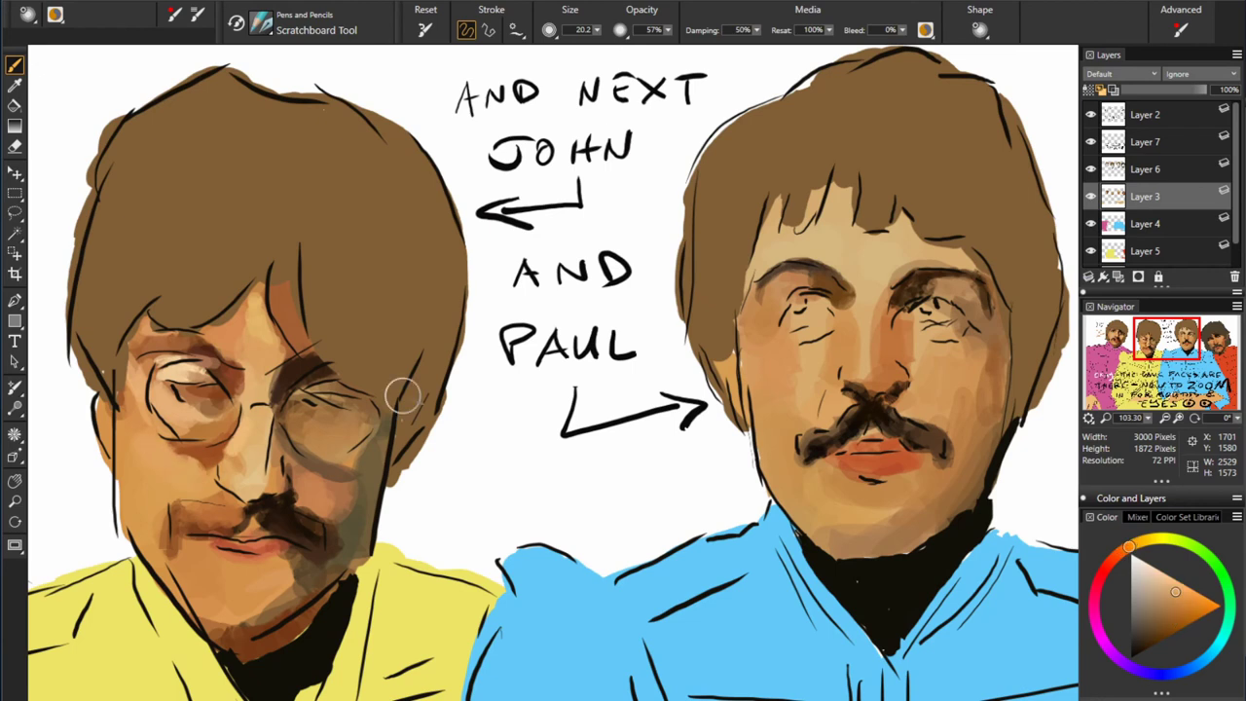
alt+click(201, 516)
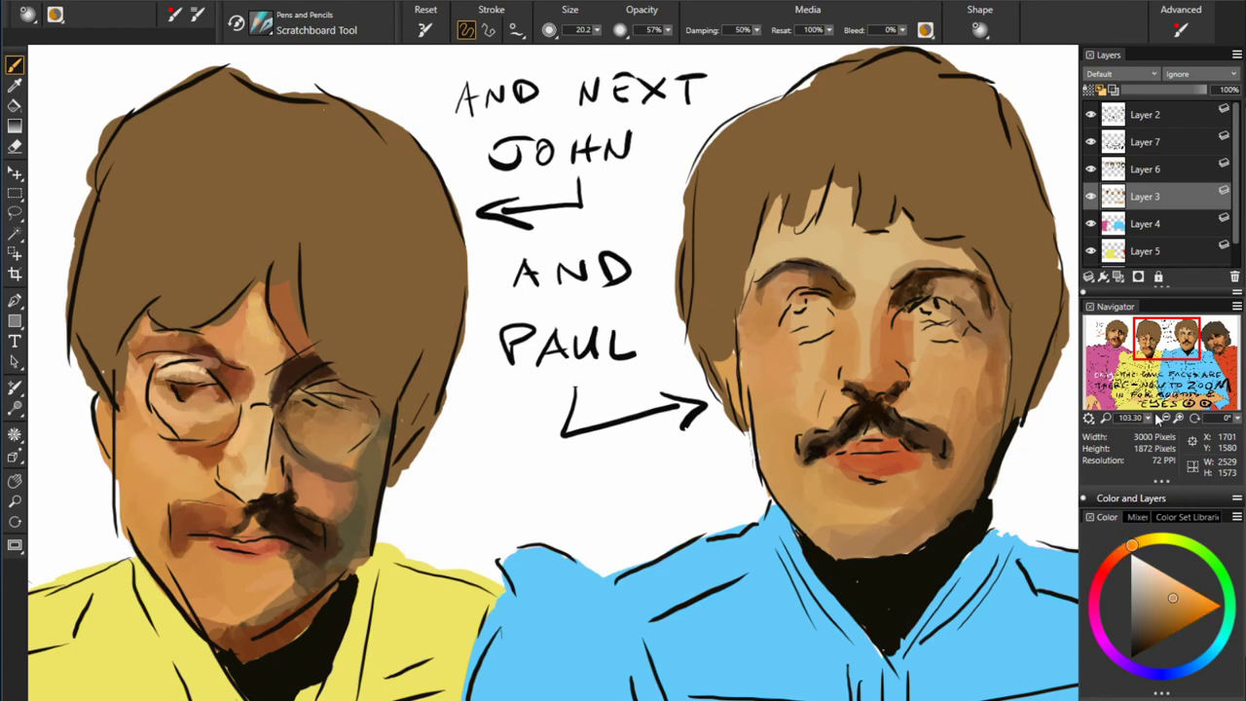
alt+click(270, 416)
alt+click(275, 451)
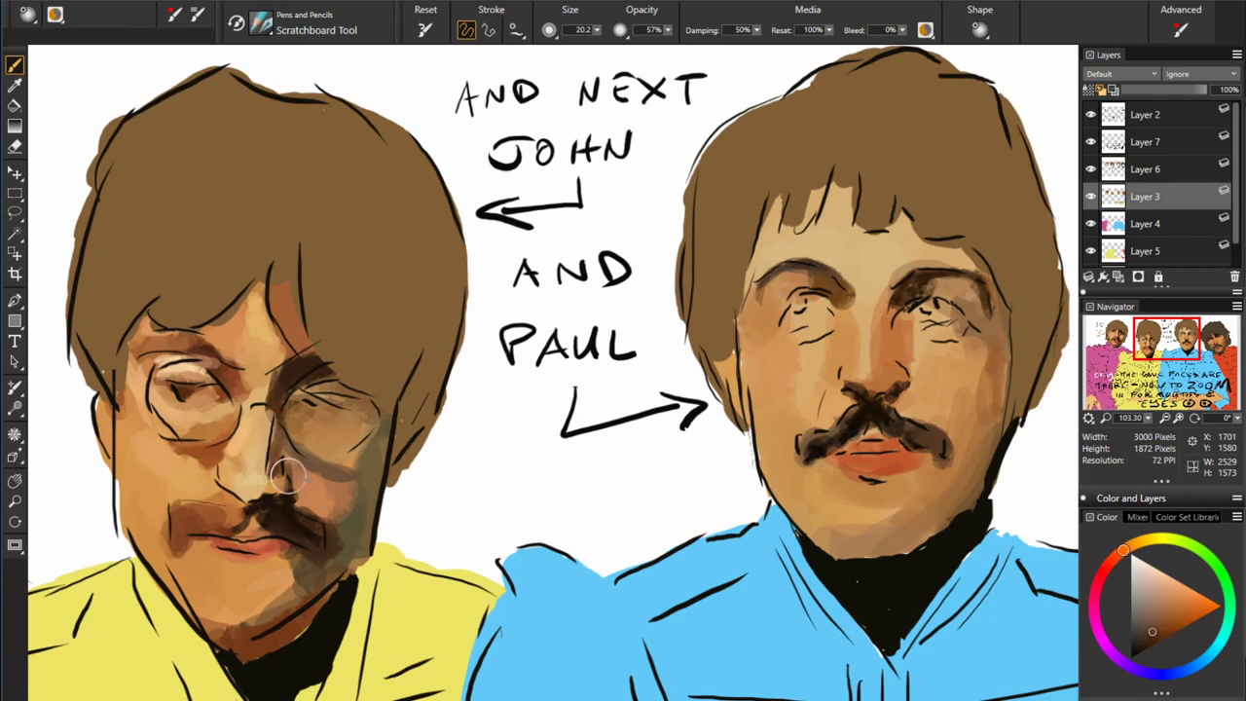
alt+click(270, 450)
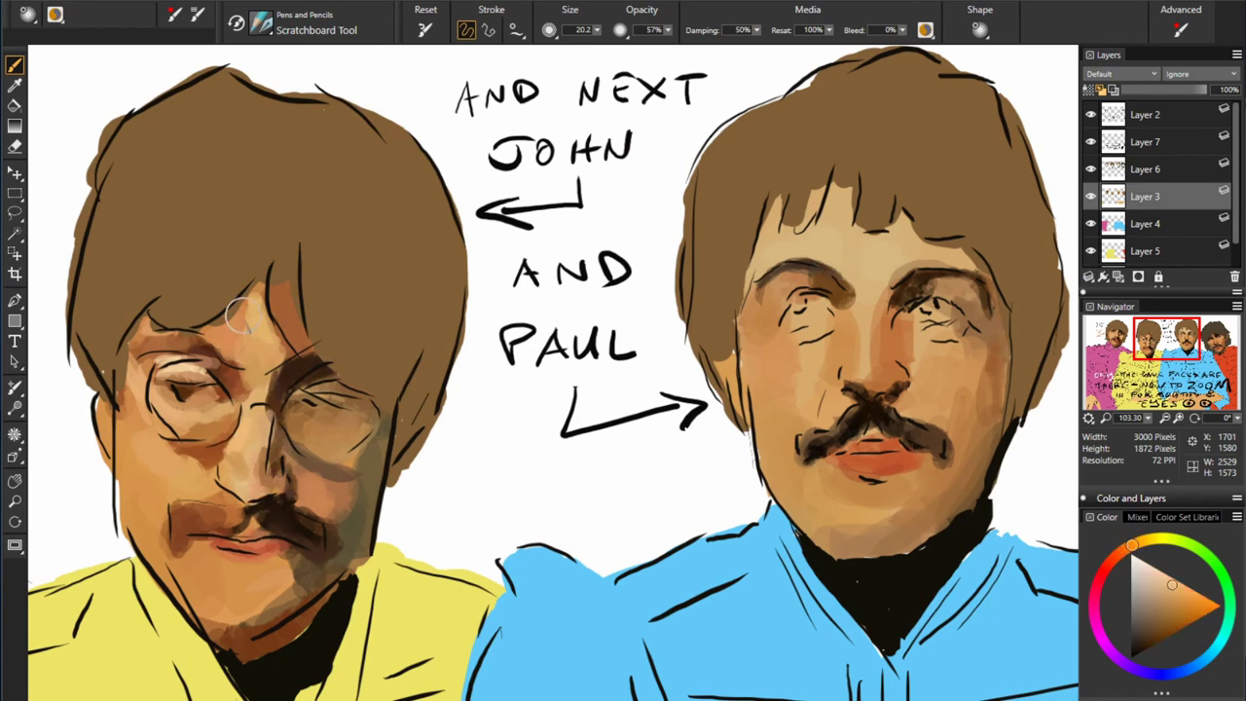
alt+click(354, 298)
alt+click(406, 374)
alt+click(276, 467)
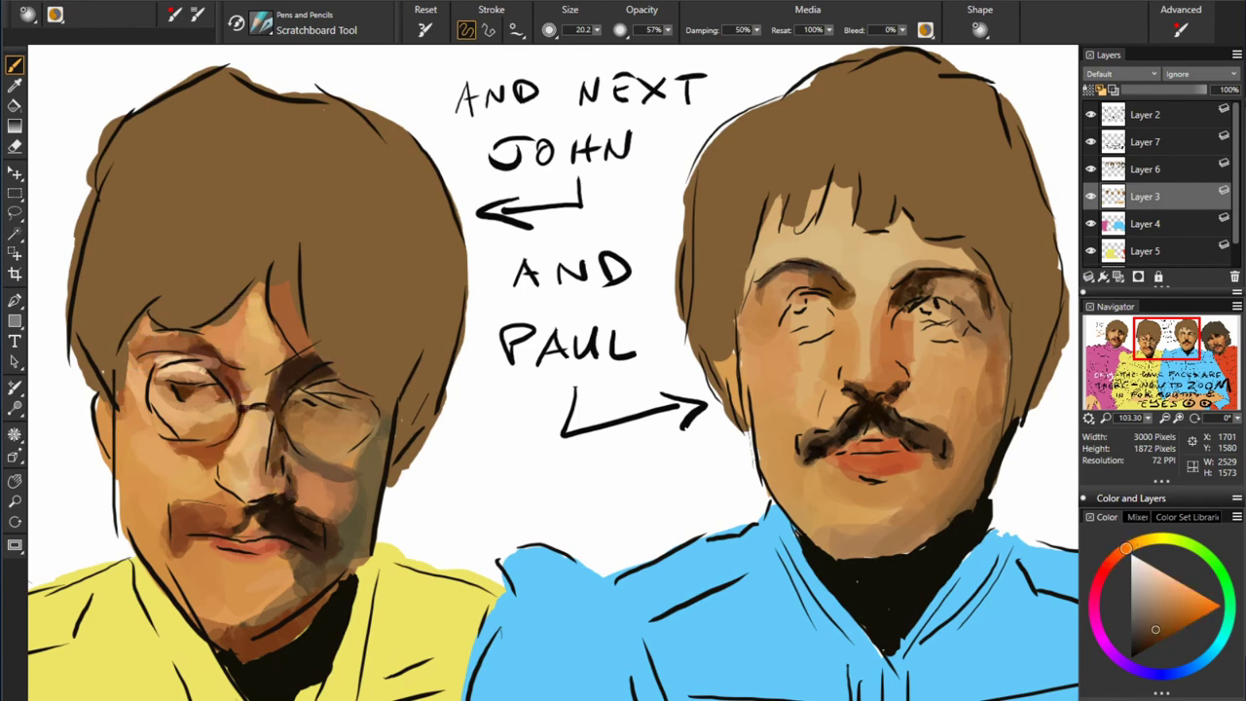
- Paint saturated tan, orange and dark tones across John's lower face and glasses
alt+click(212, 398)
alt+click(229, 376)
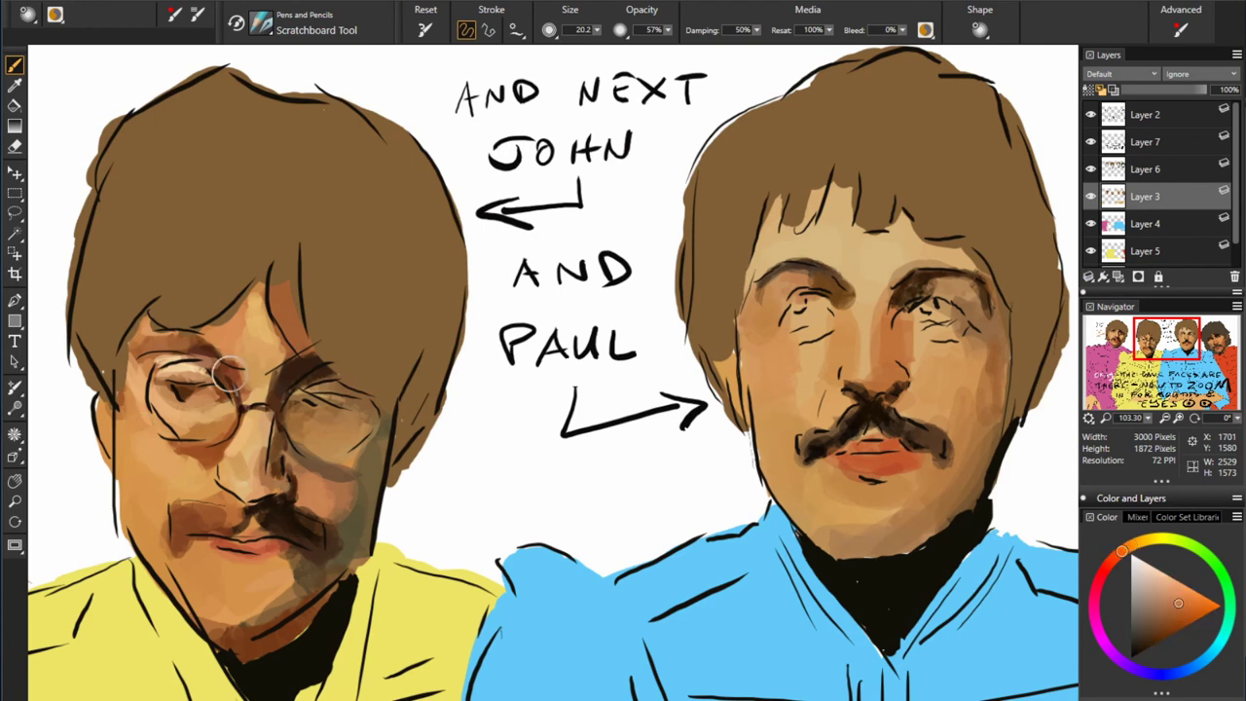
alt+click(232, 494)
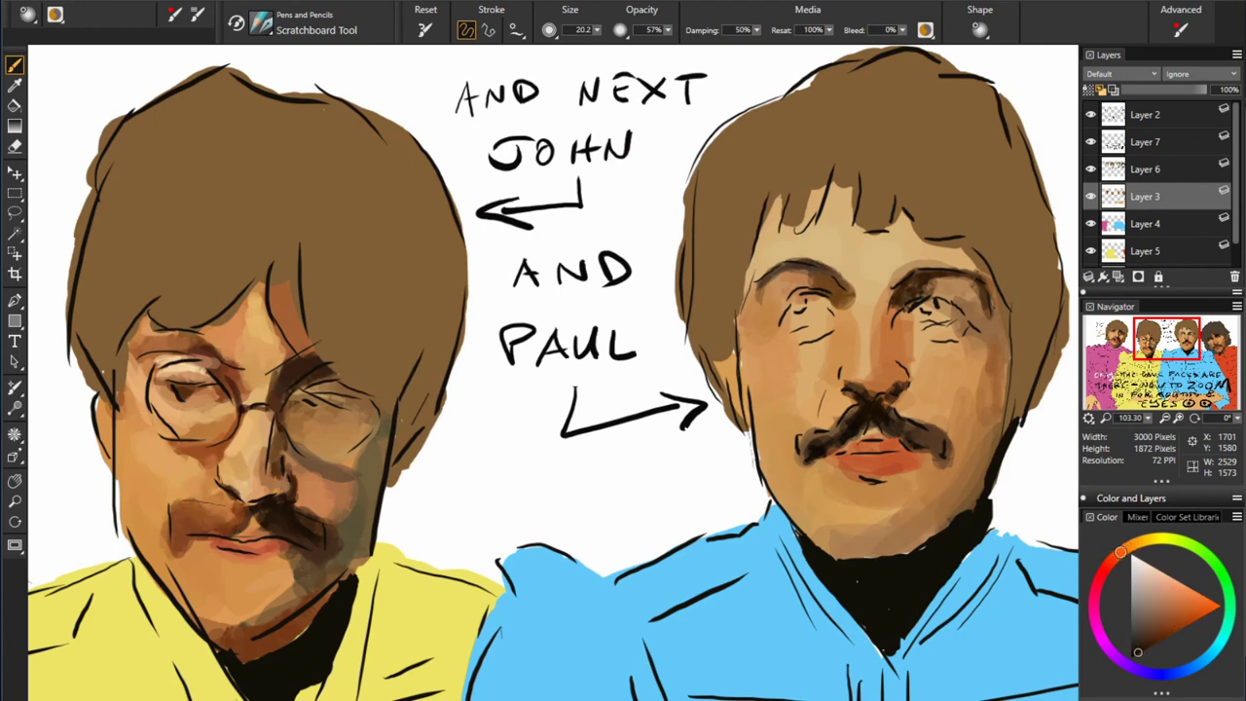
alt+click(195, 547)
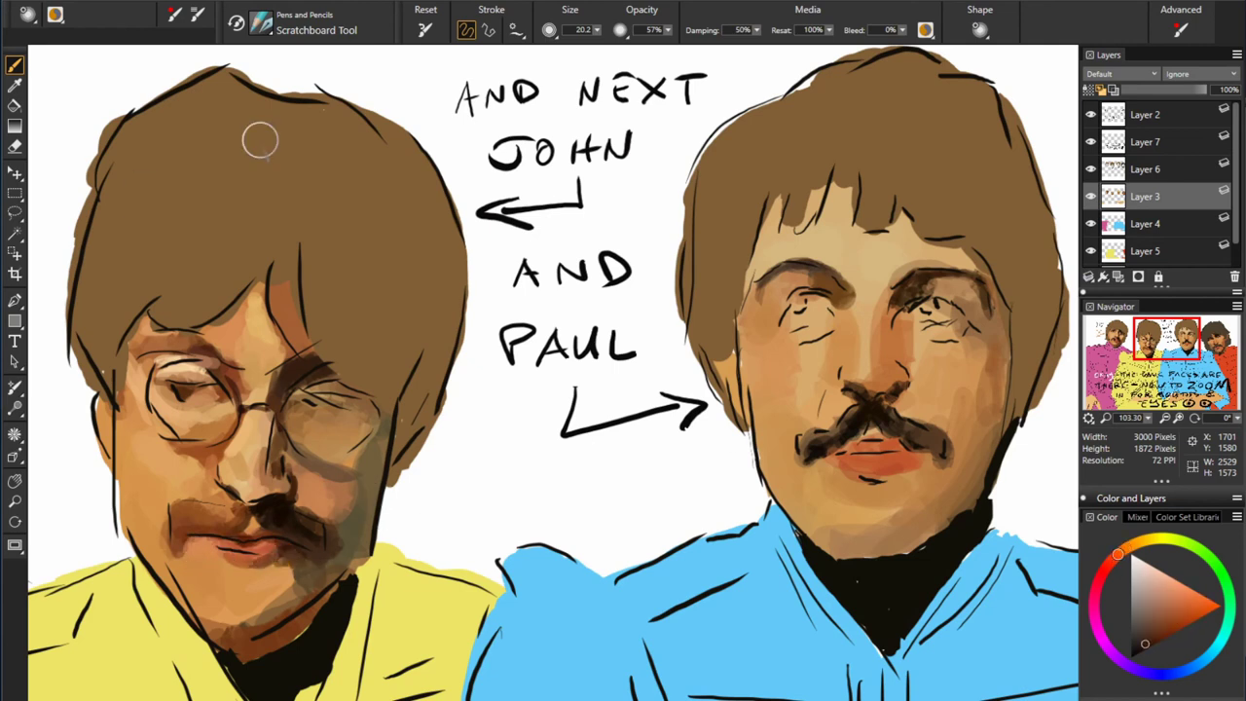
alt+click(328, 571)
alt+click(314, 542)
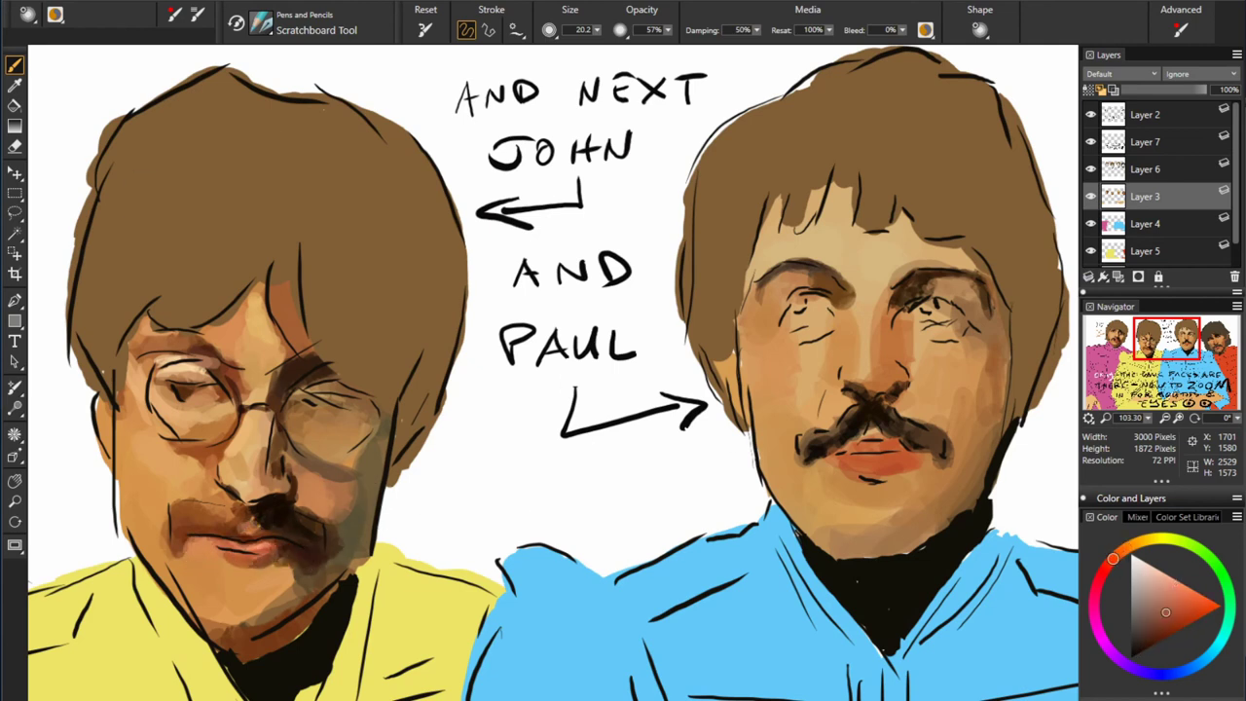
alt+click(238, 574)
alt+click(273, 575)
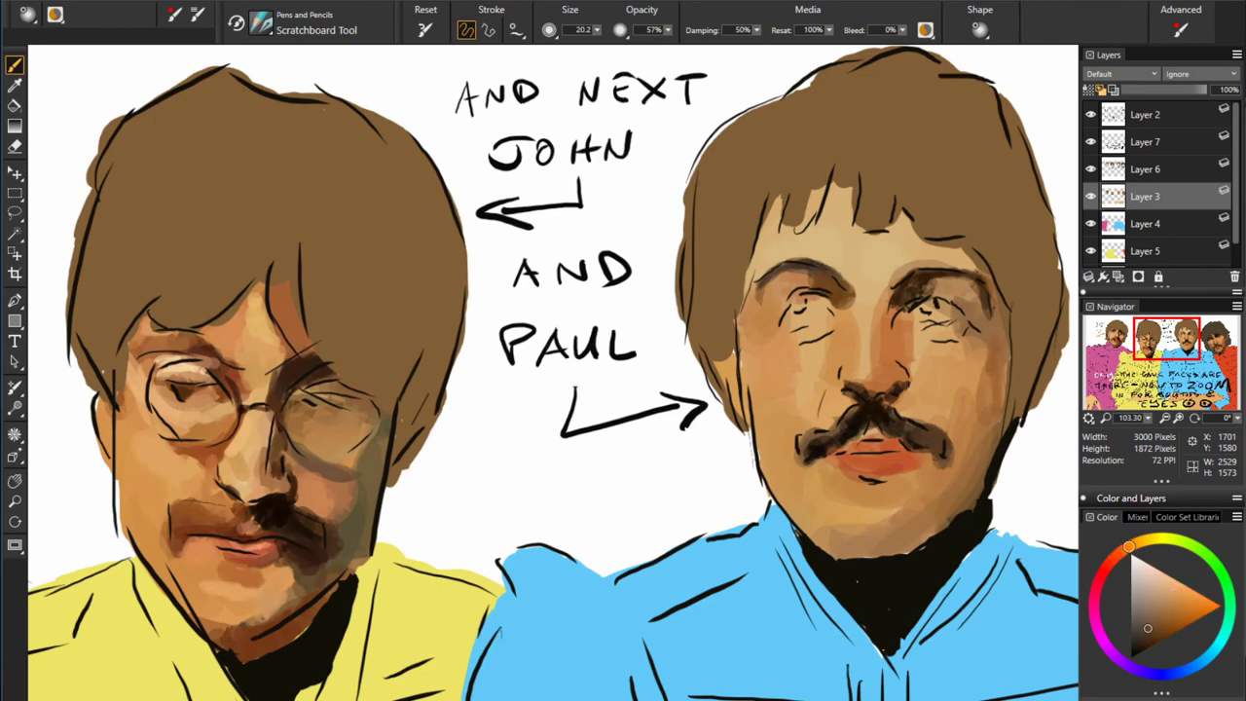
alt+click(321, 591)
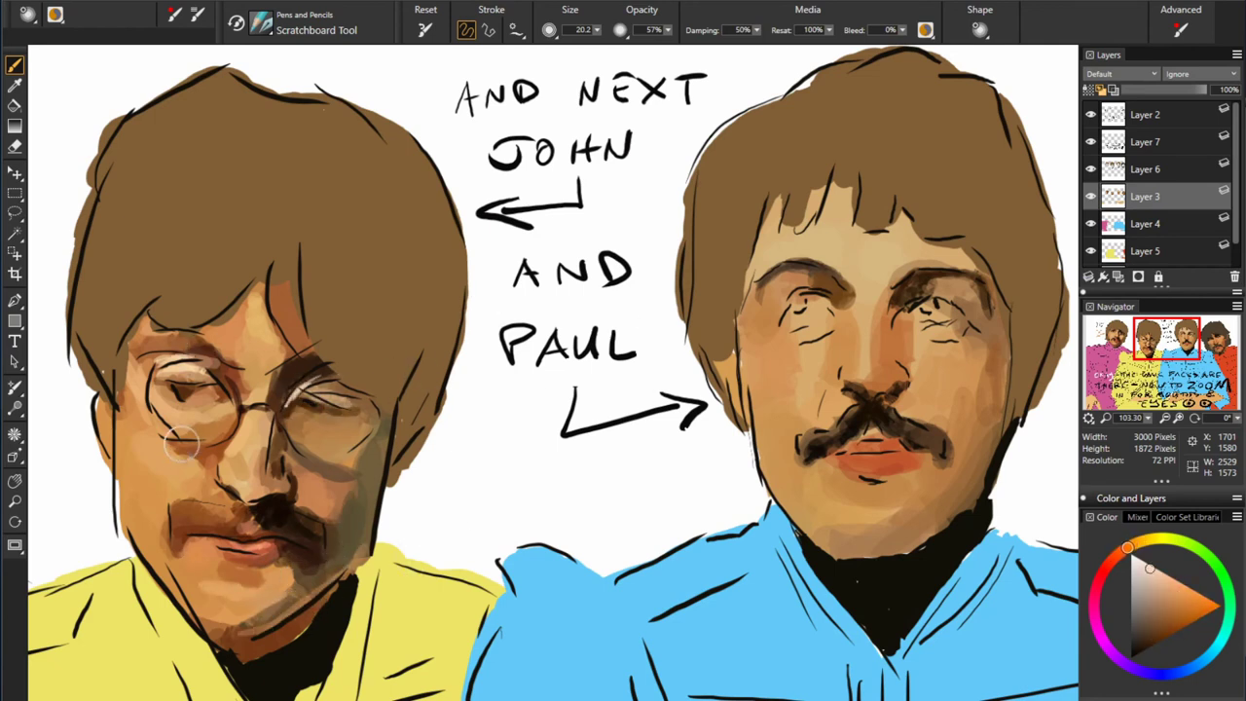
- Add pale highlights to John's glasses with sampled tans, then hide Layer 2's sketch lines
alt+click(183, 339)
alt+click(223, 331)
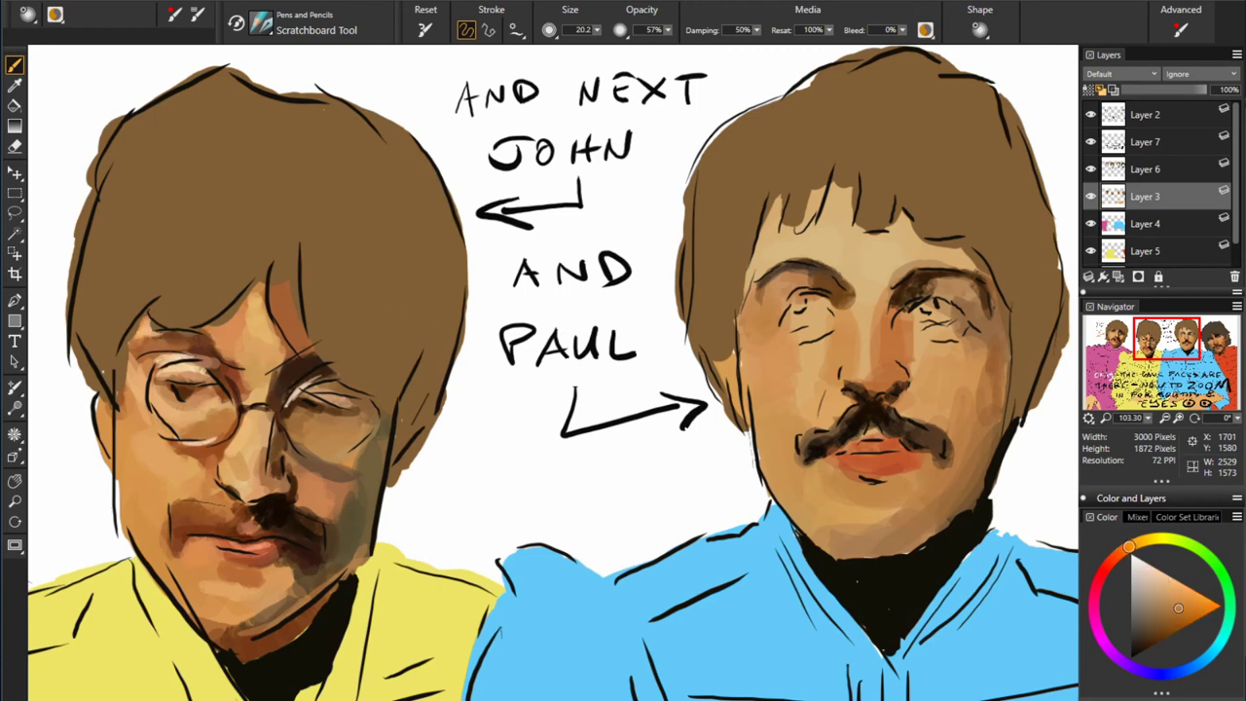
alt+click(209, 392)
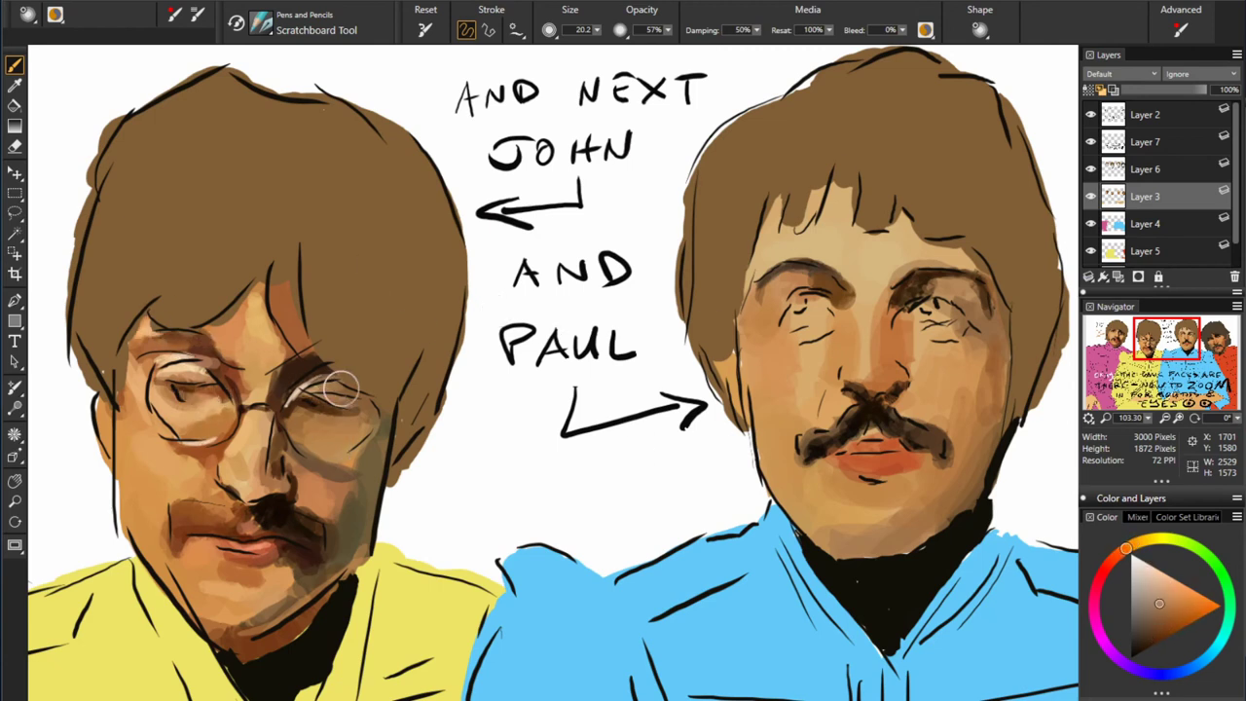
alt+click(662, 380)
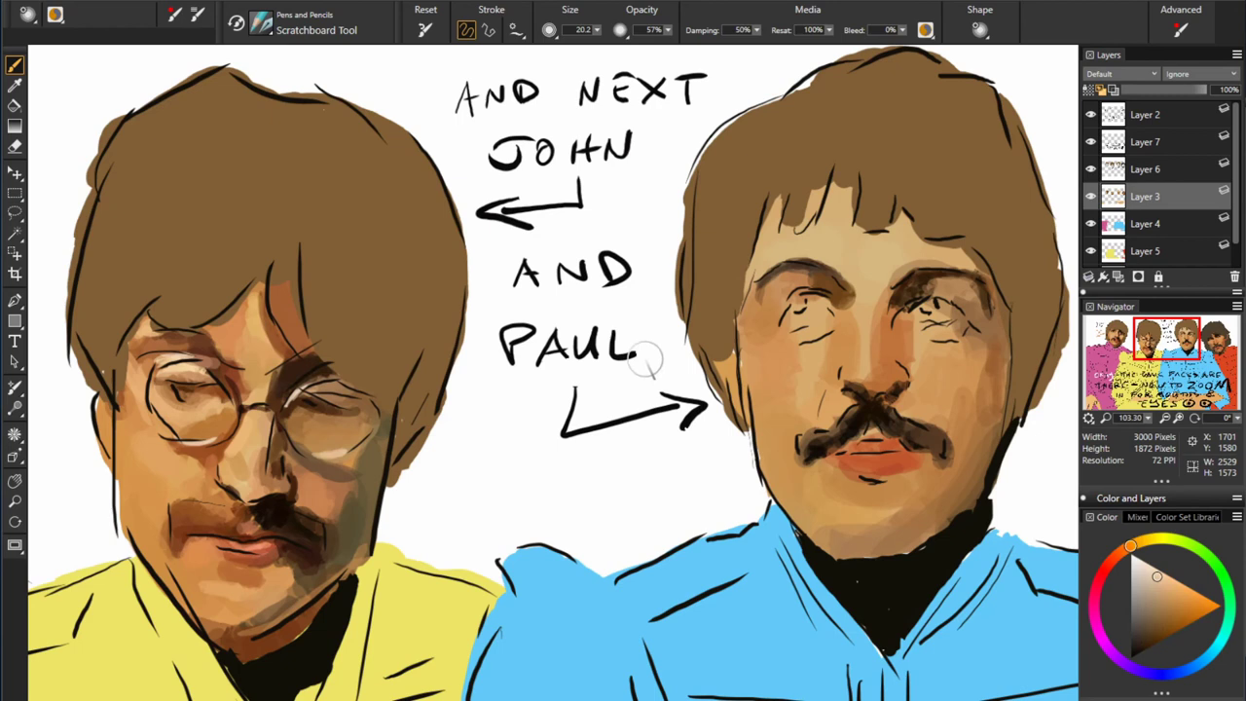
alt+click(307, 450)
alt+click(326, 421)
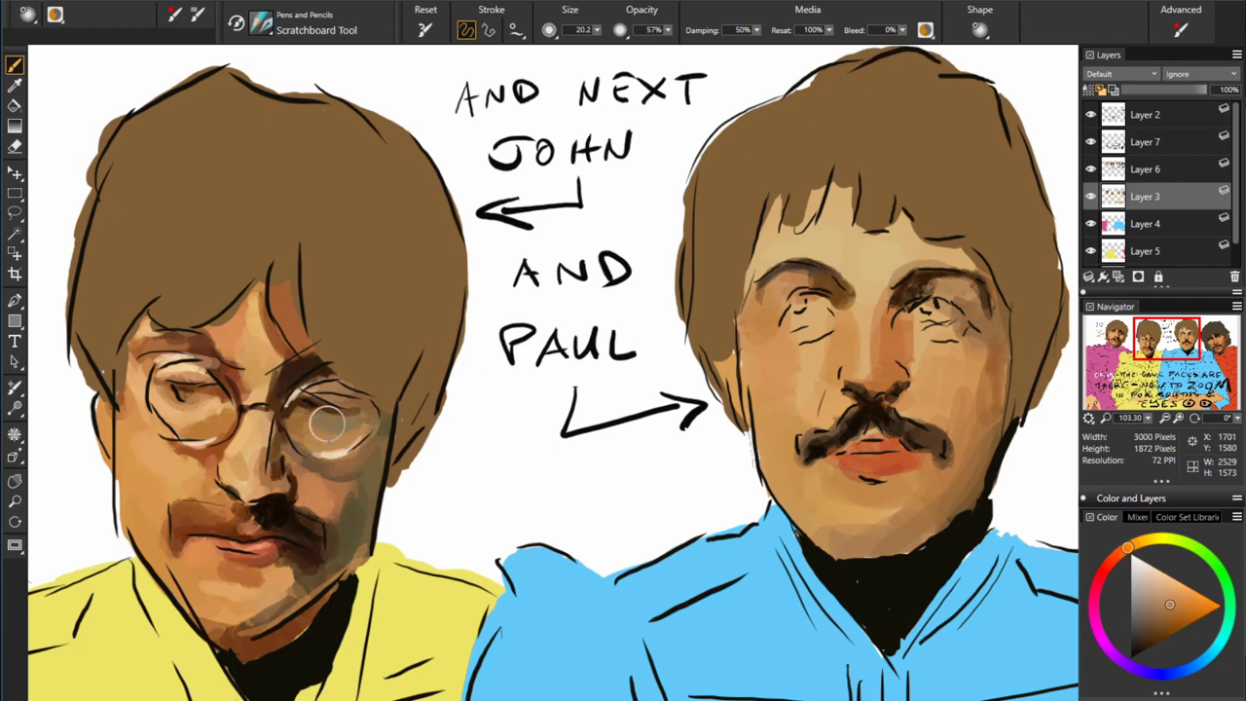
alt+click(331, 450)
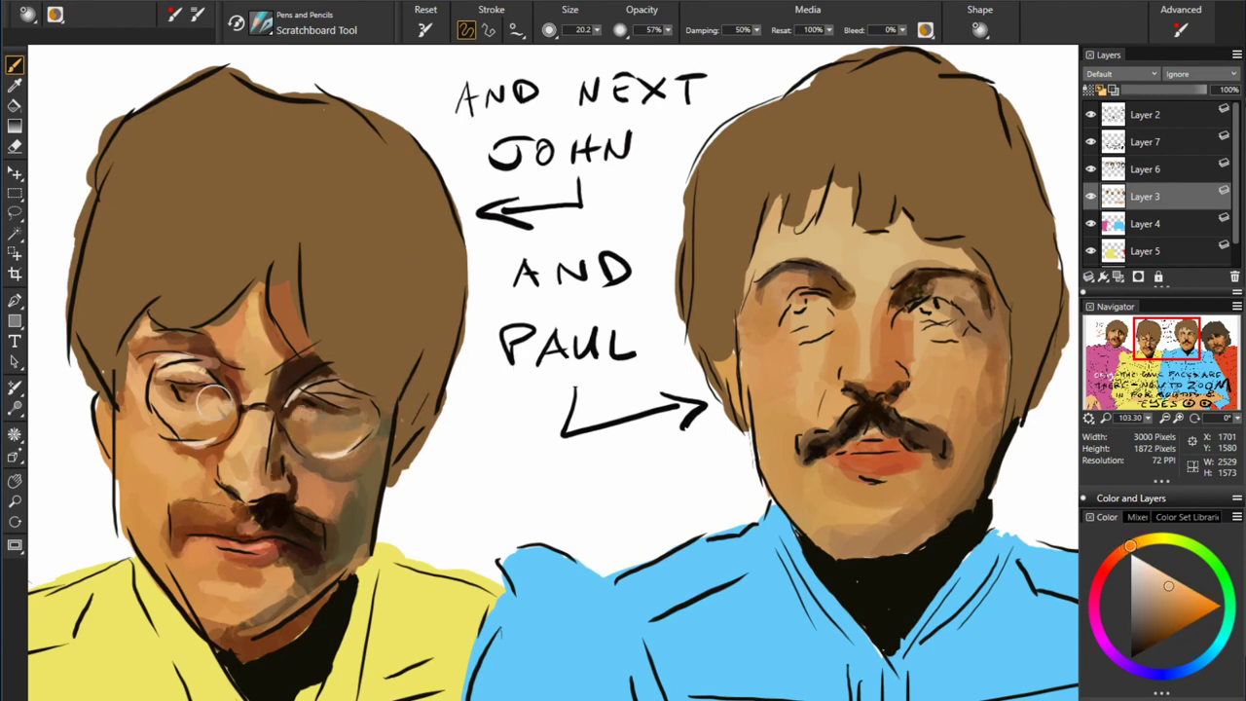
alt+click(271, 512)
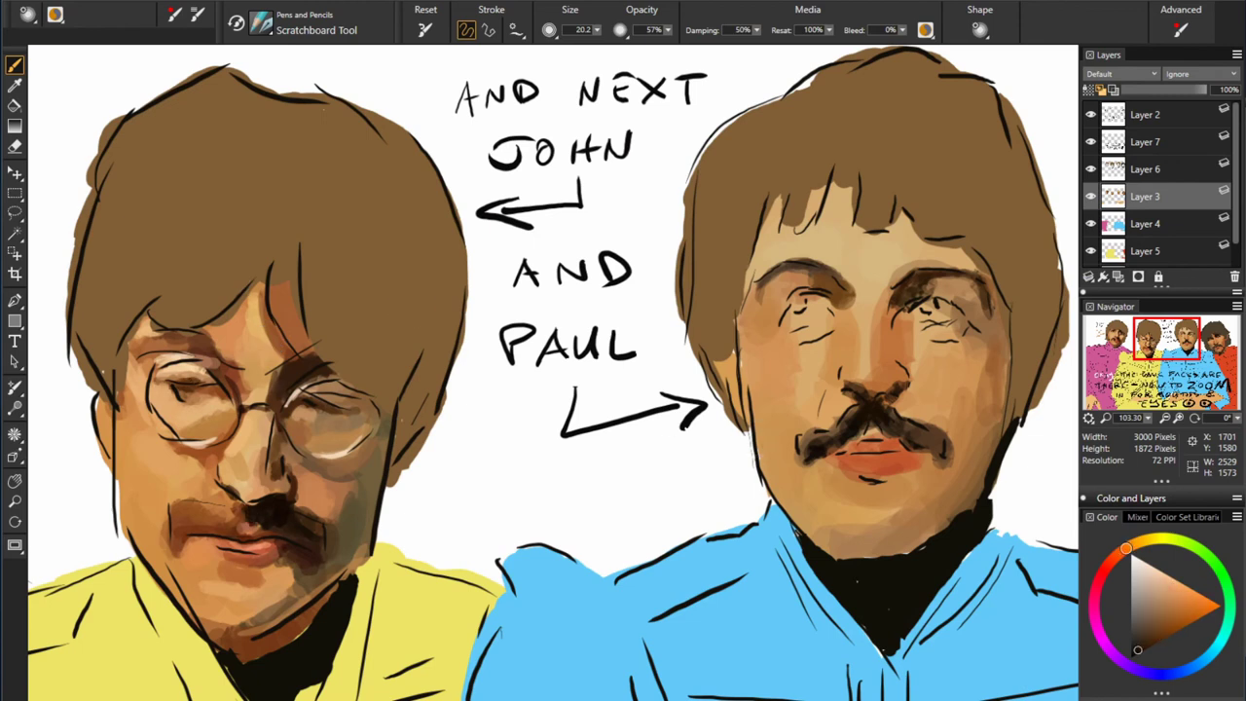
alt+click(225, 518)
alt+click(236, 549)
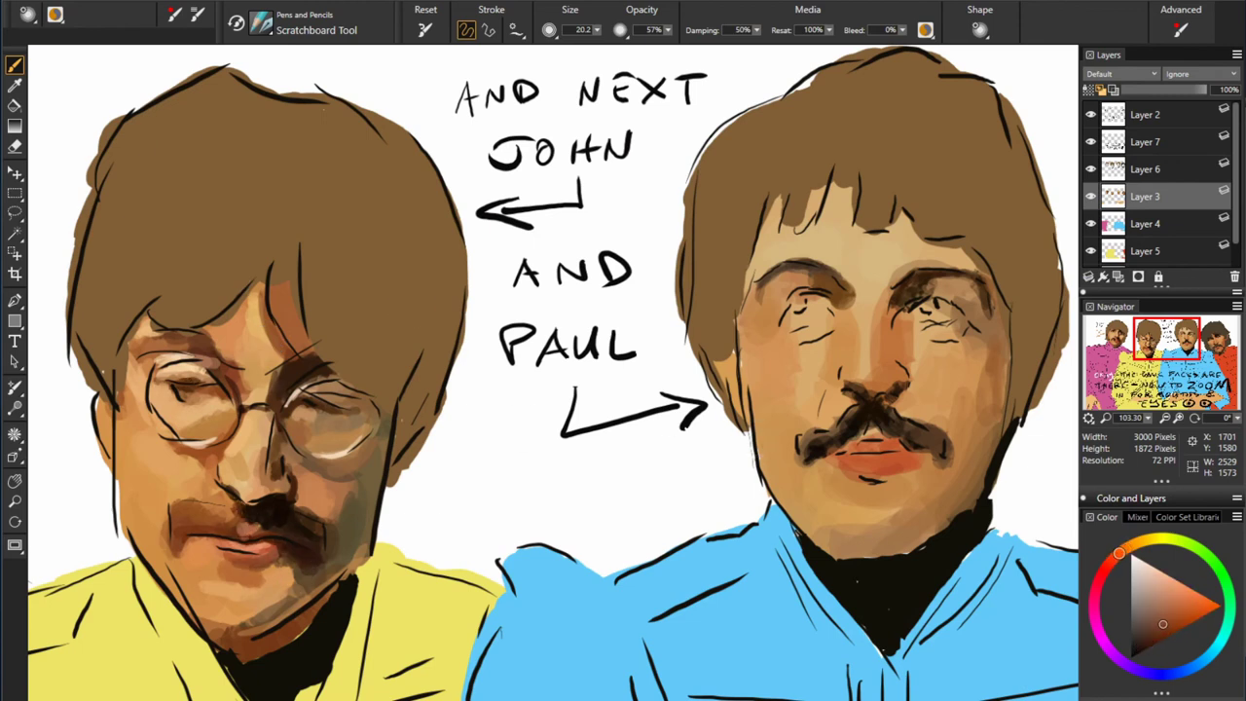
click(1090, 115)
alt+click(172, 380)
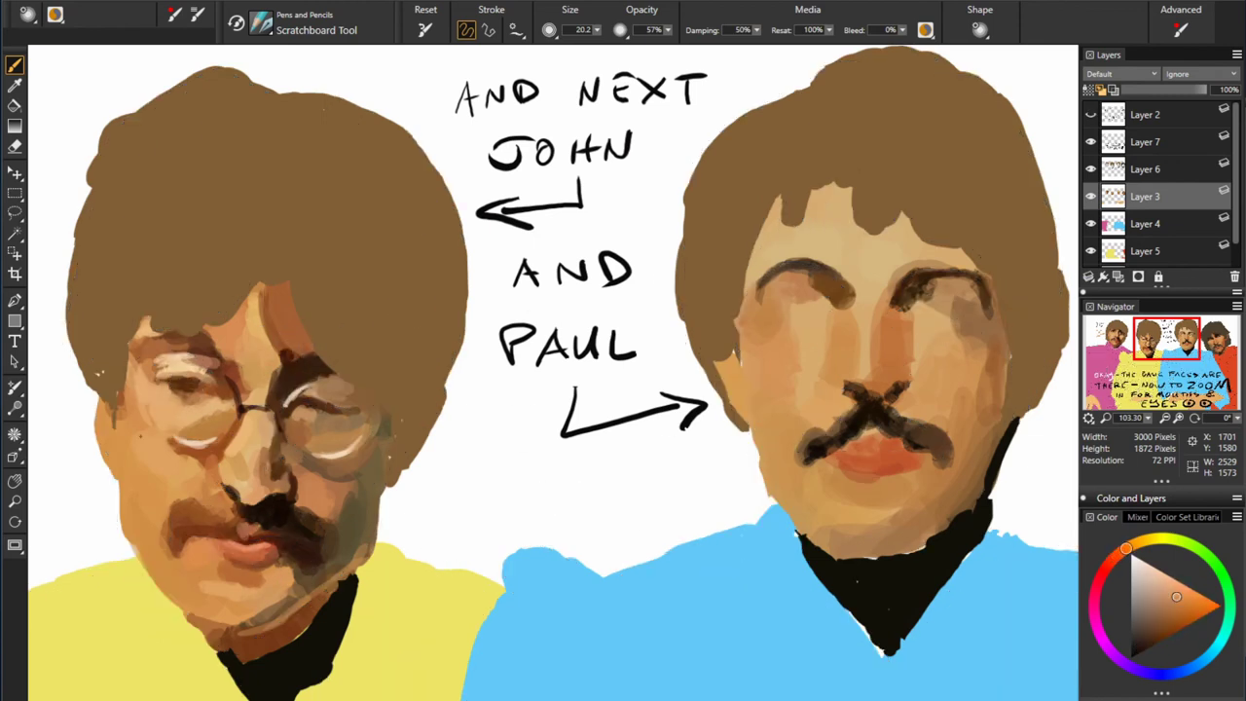
- Darken the left man's cheek with a stroke and sample tans and hair browns from his face
drag(118, 409, 118, 507)
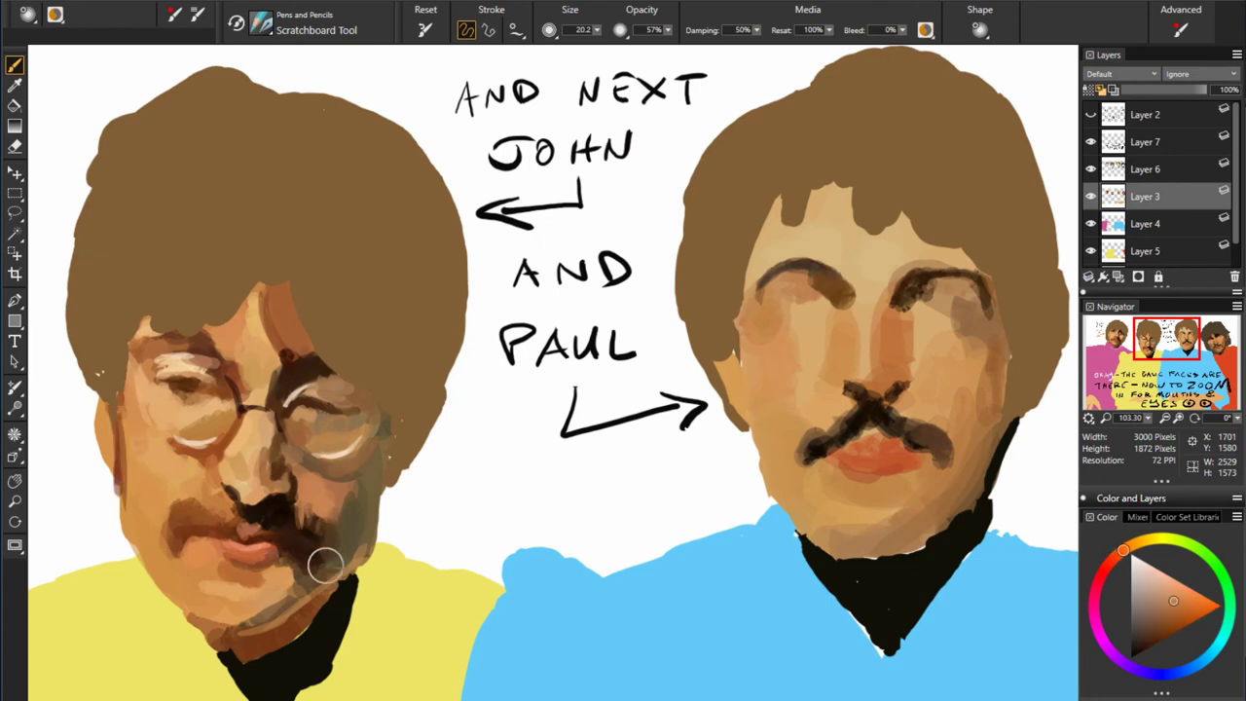
alt+click(294, 561)
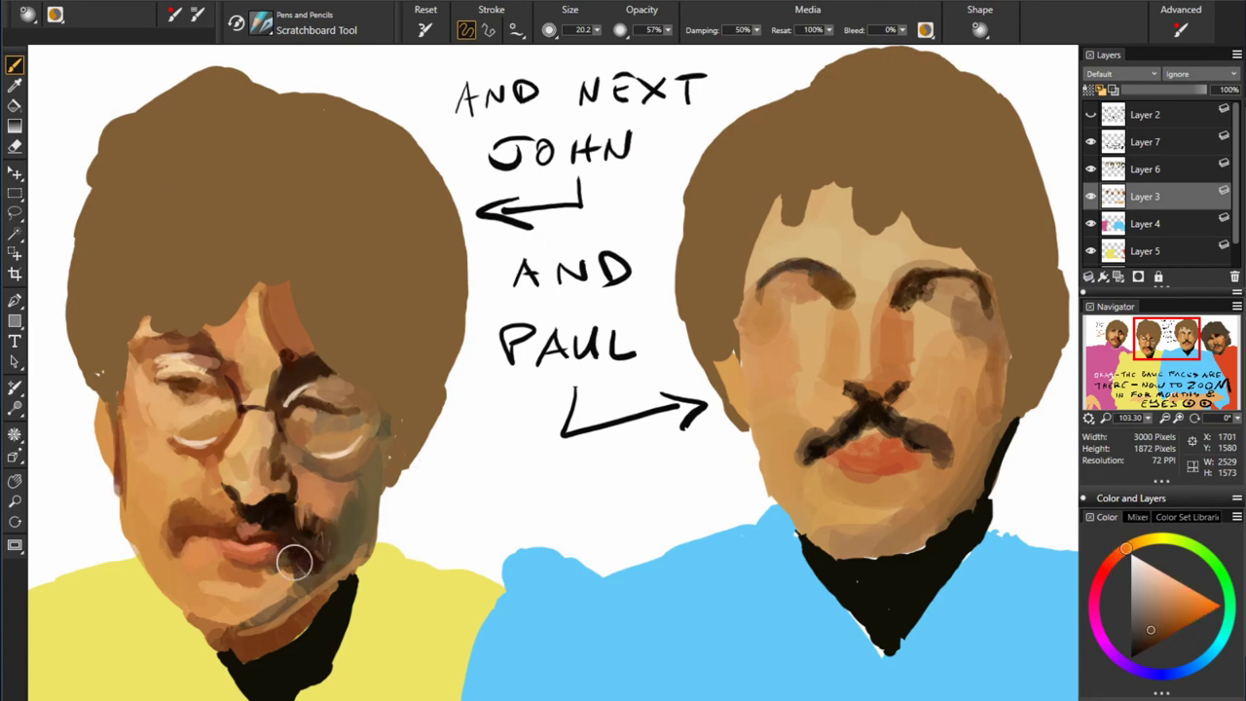
alt+click(282, 589)
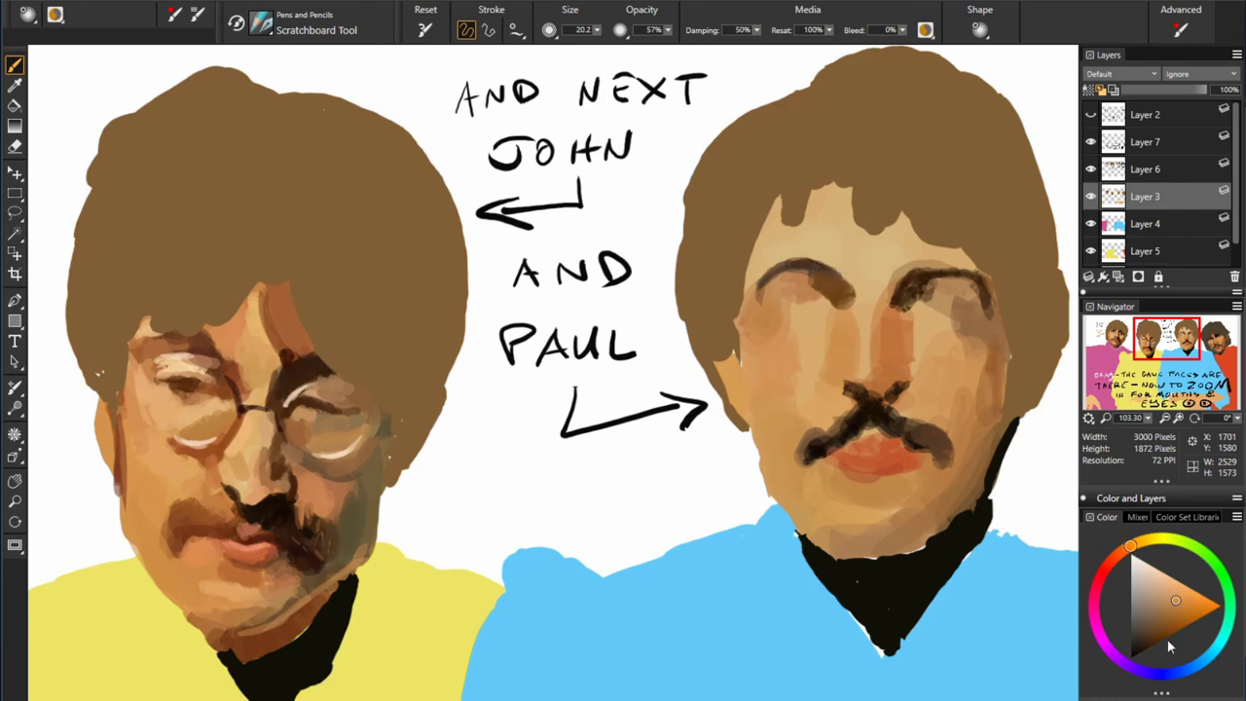
click(1171, 587)
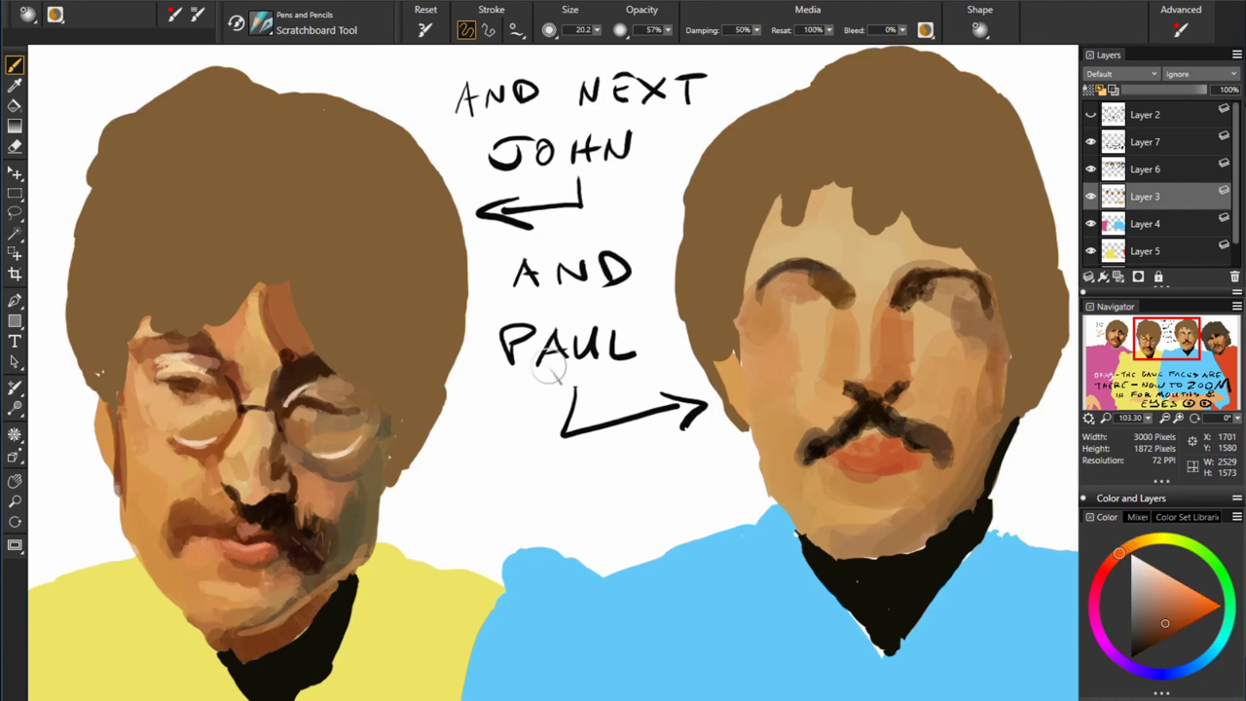
alt+click(340, 273)
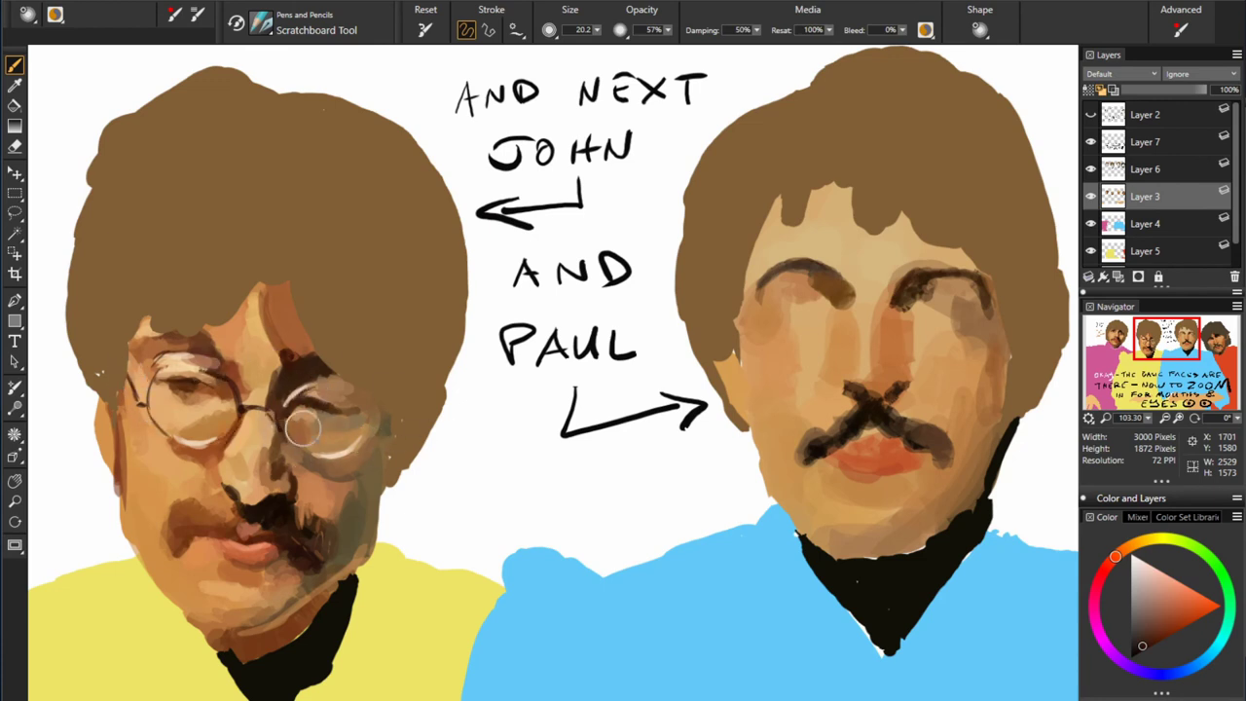
alt+click(306, 414)
alt+click(275, 422)
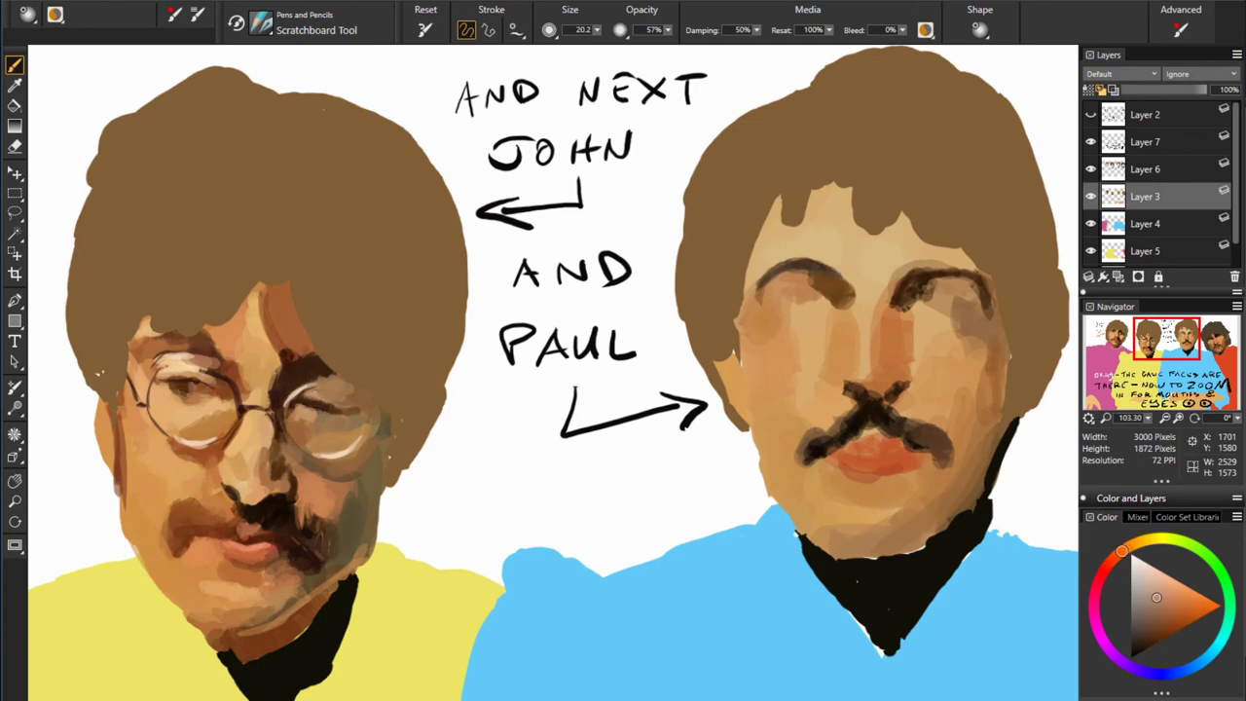
- Paint light peach highlights on the glasses rims and lenses using warm sampled skin tones
alt+click(330, 405)
alt+click(333, 389)
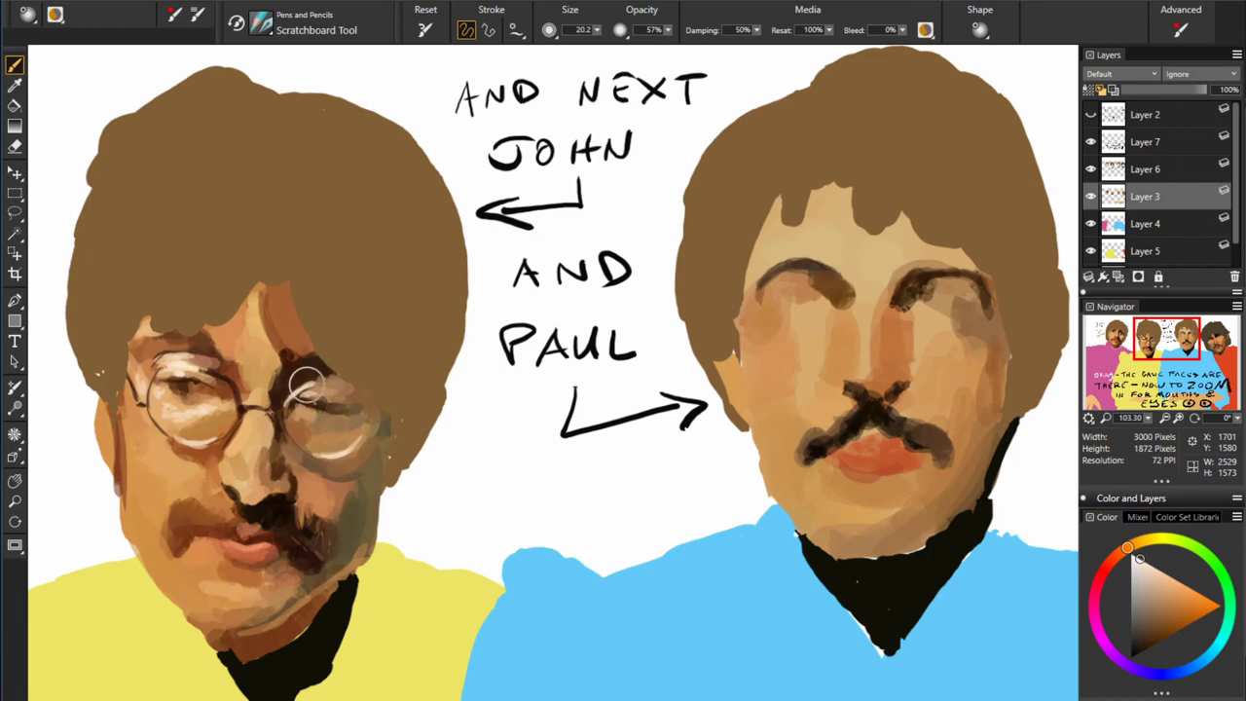
alt+click(373, 439)
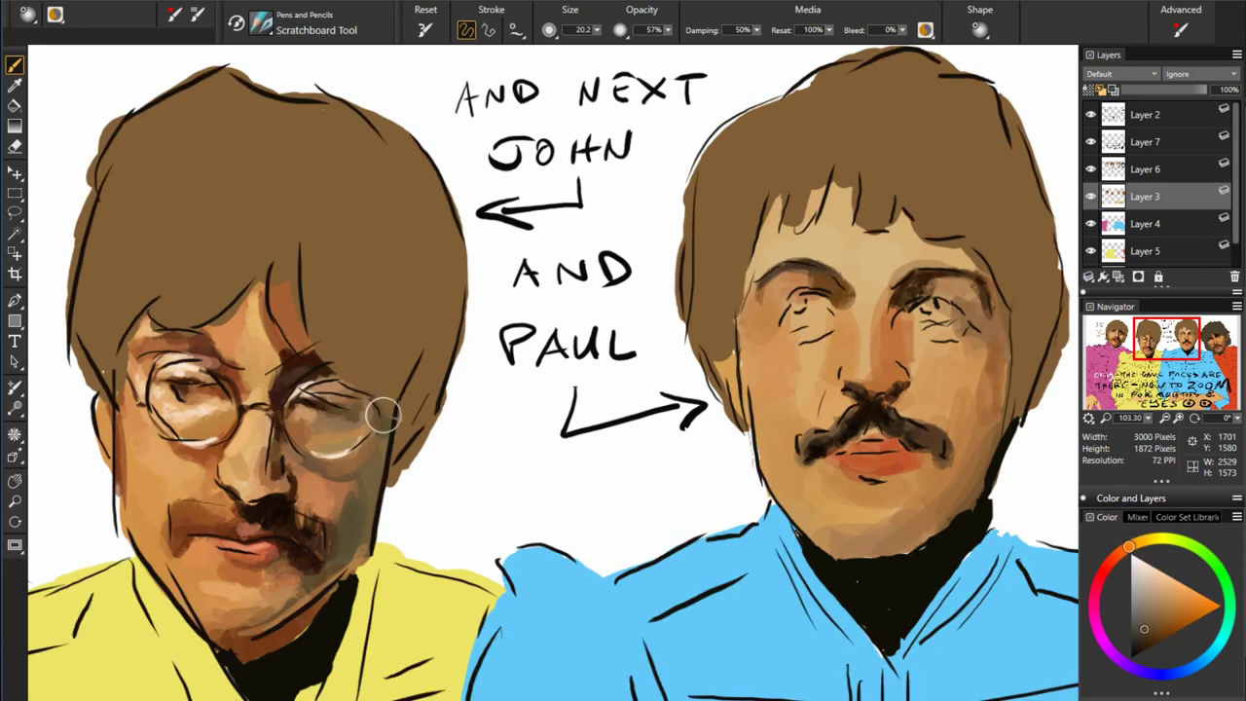
alt+click(338, 501)
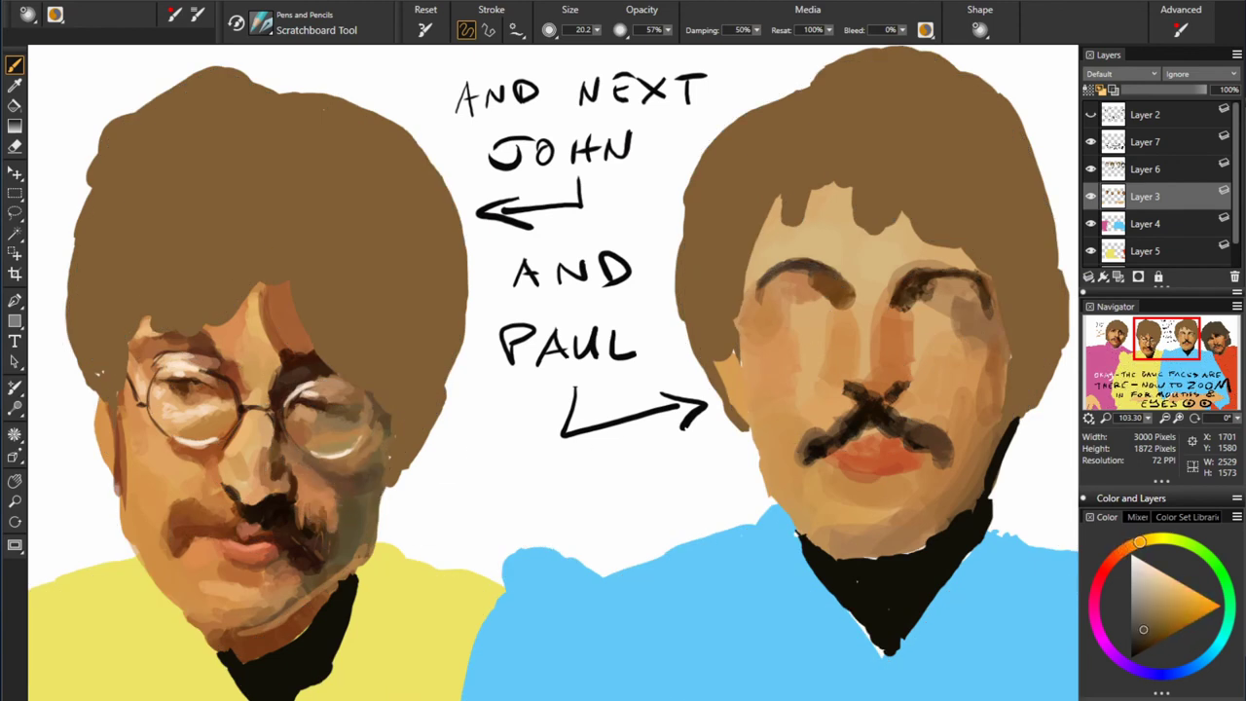
alt+click(322, 584)
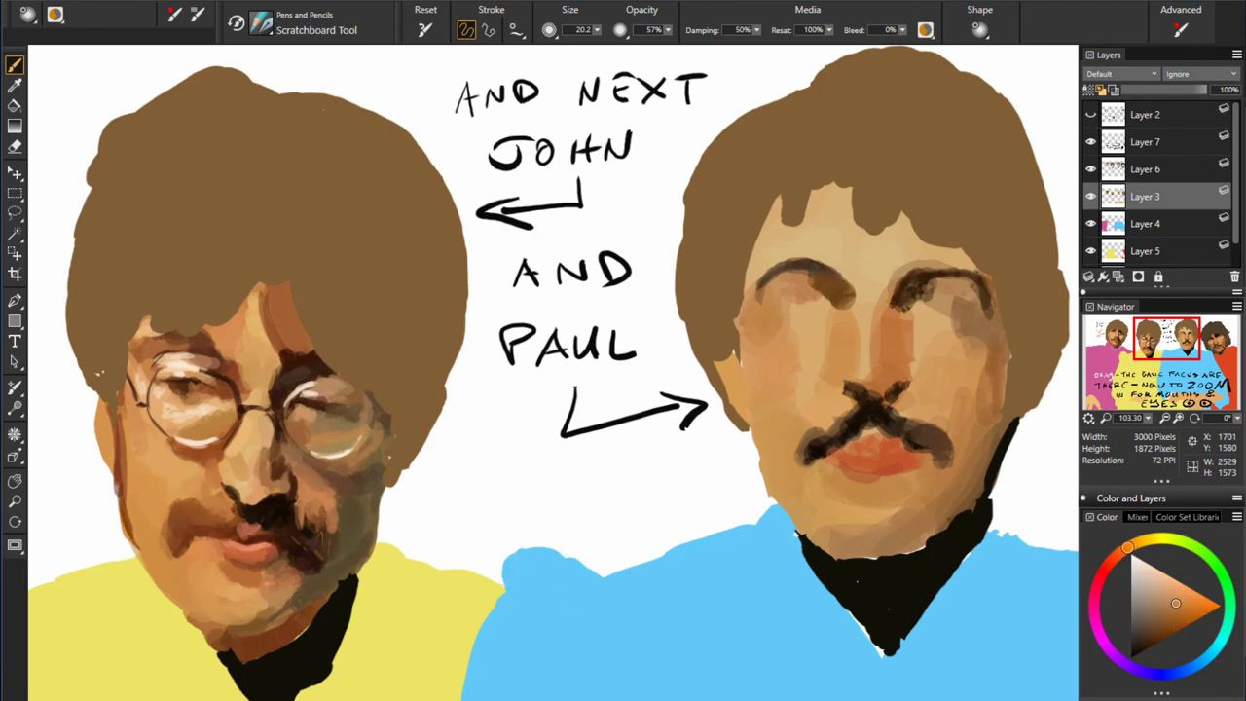
alt+click(349, 385)
alt+click(368, 411)
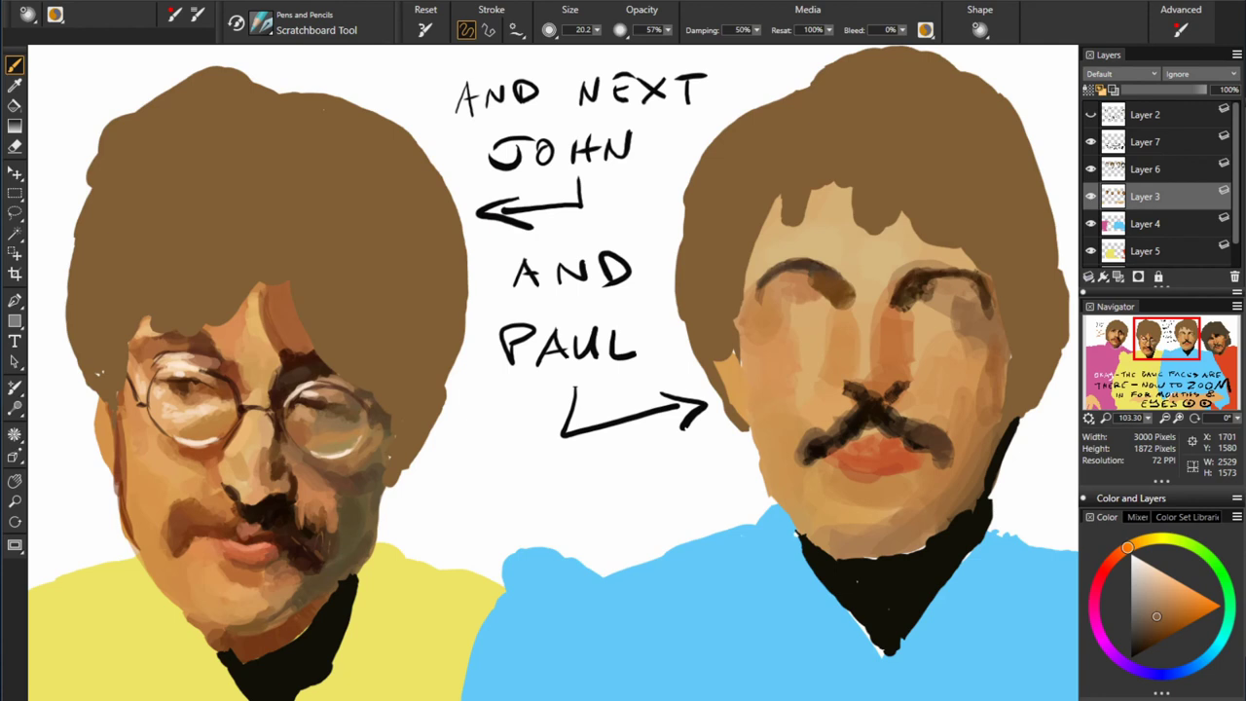
- Paint dark shading along the right man's cheek and sideburn using sampled eye and skin tones
alt+click(786, 306)
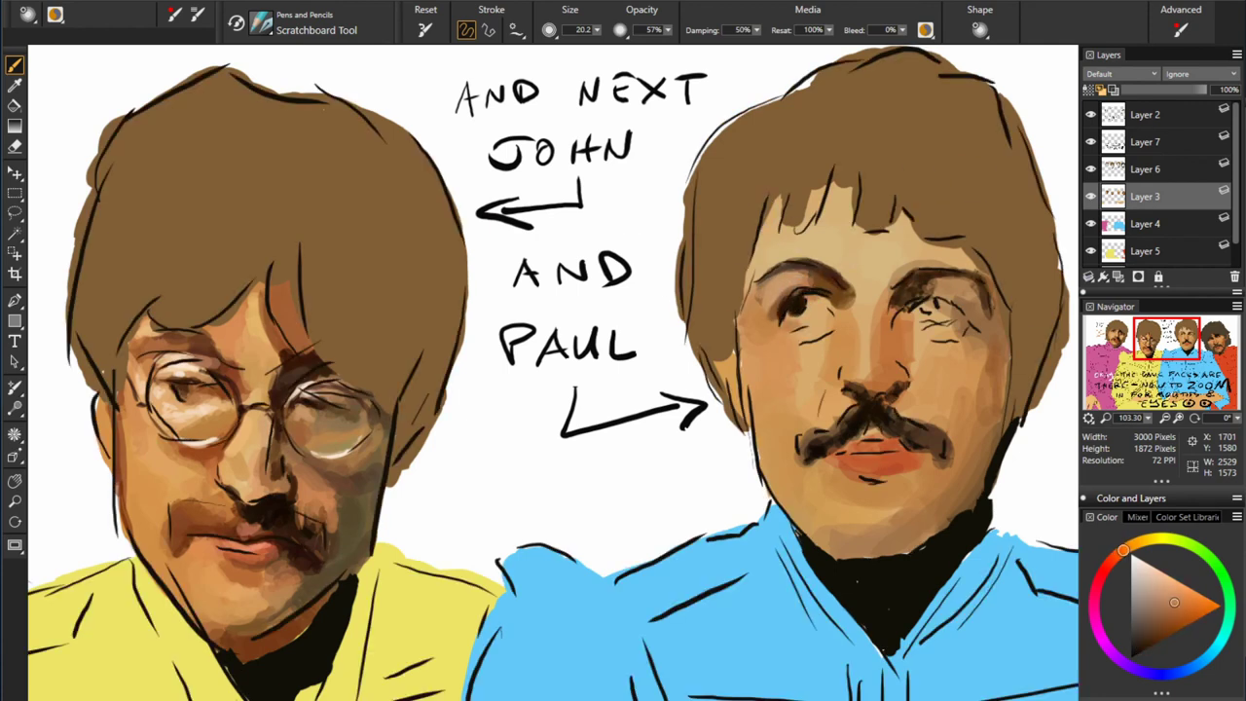
alt+click(818, 341)
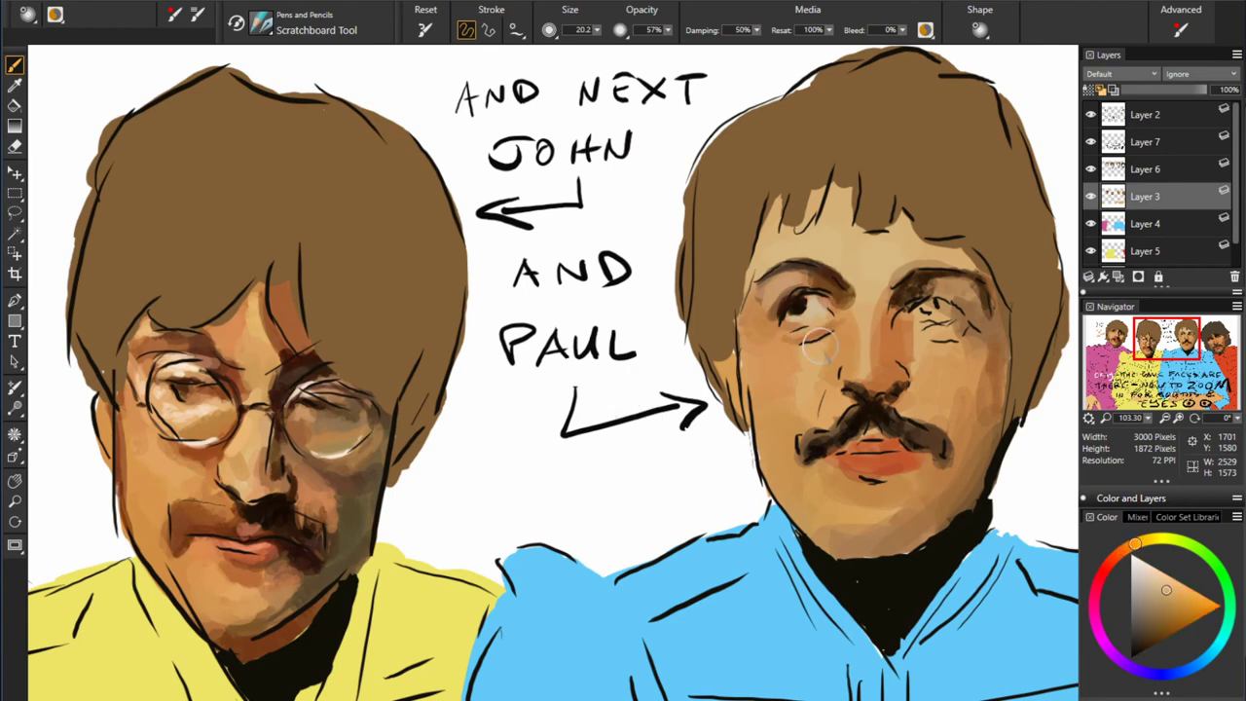
mouse_move(764, 342)
mouse_down()
mouse_move(750, 466)
mouse_move(730, 421)
mouse_up()
drag(730, 361, 752, 473)
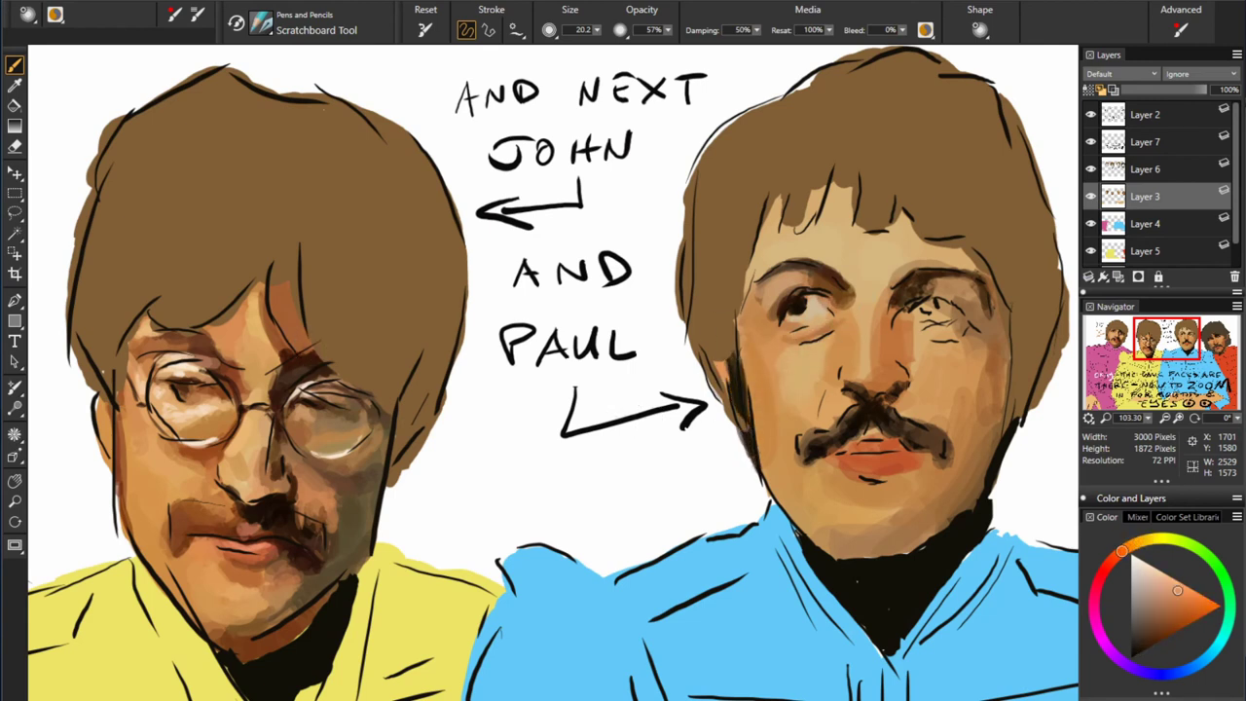
- Shrink the brush for fine eye detail and sample hair-edge and face skin tones
alt+click(1023, 332)
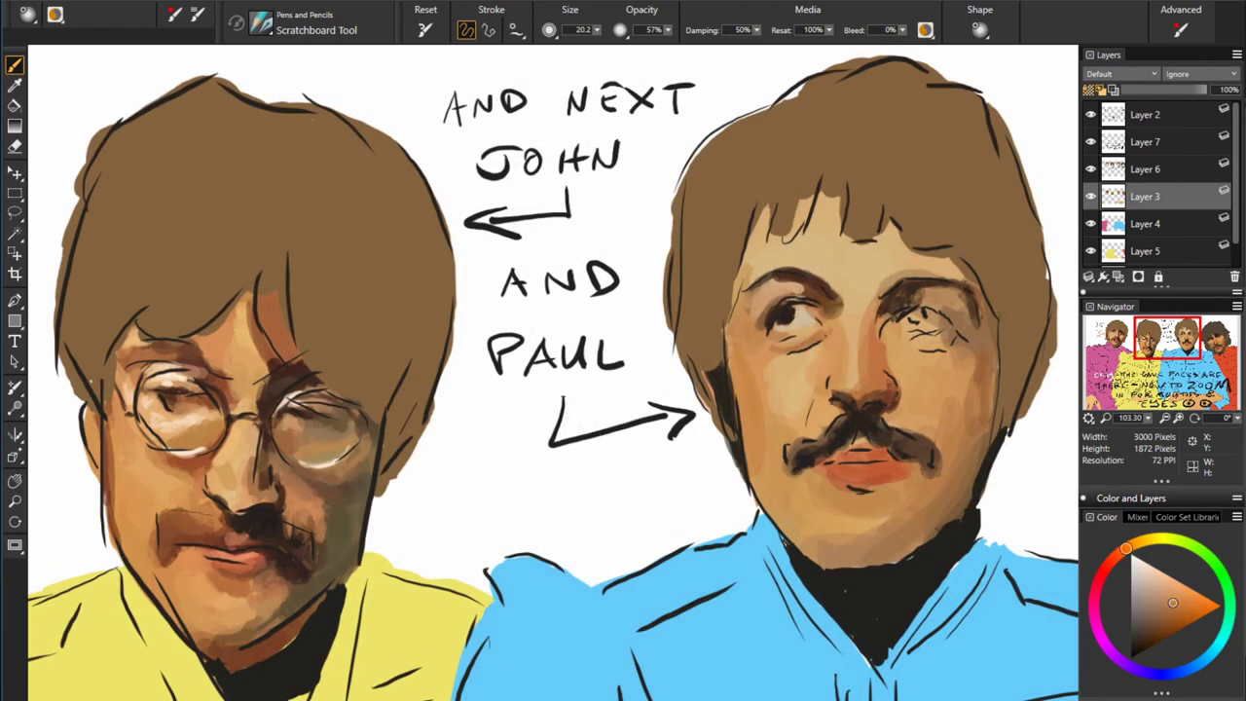
alt+click(918, 319)
alt+click(779, 307)
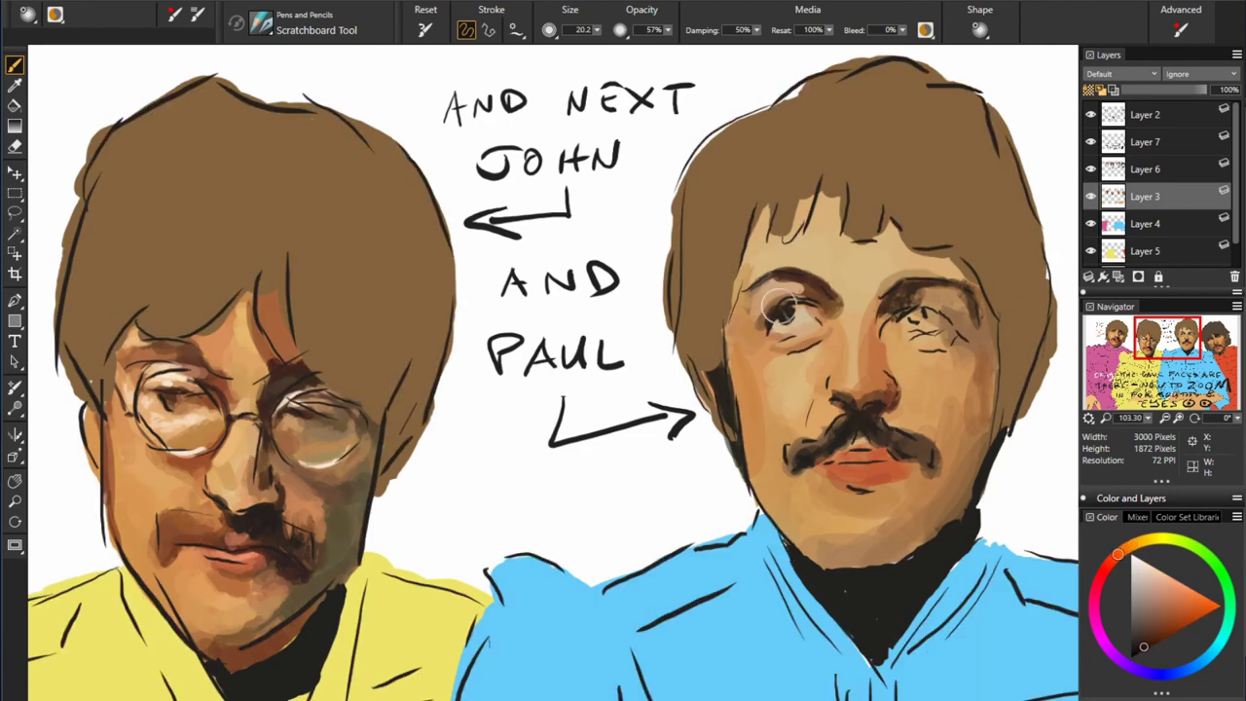
key(bracketleft)
key(bracketleft)
key(bracketleft)
alt+click(810, 312)
alt+click(796, 313)
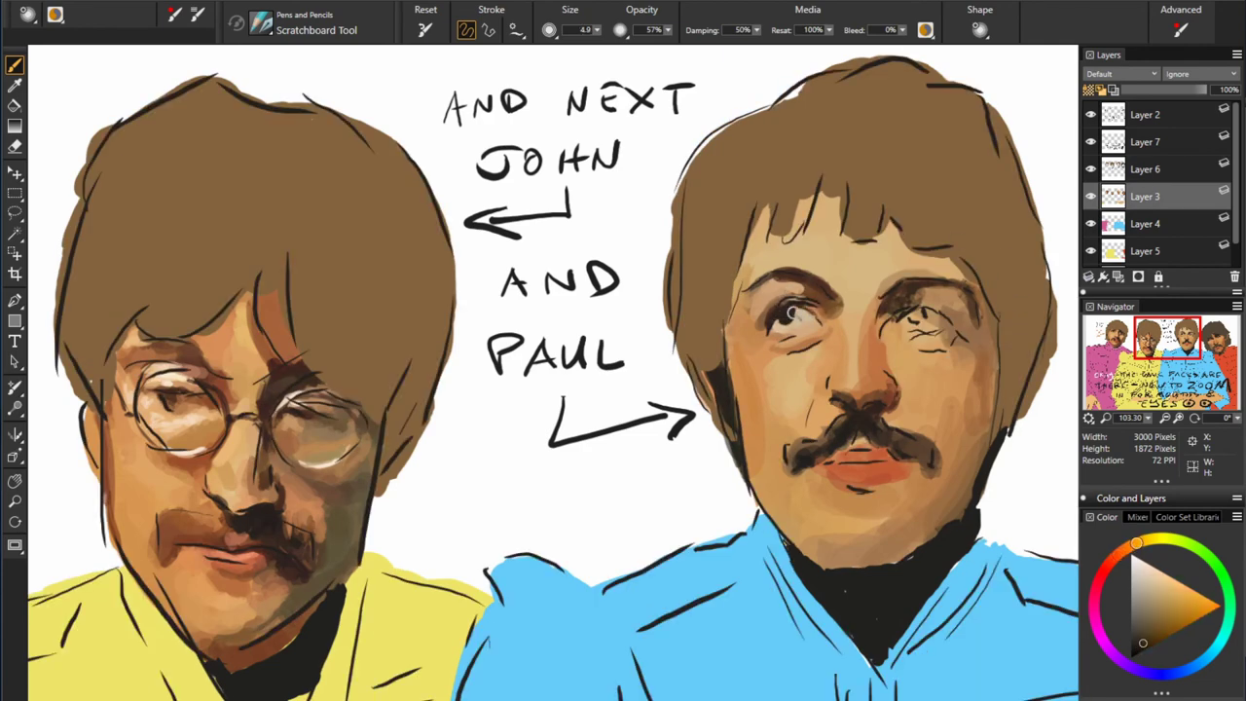
alt+click(911, 292)
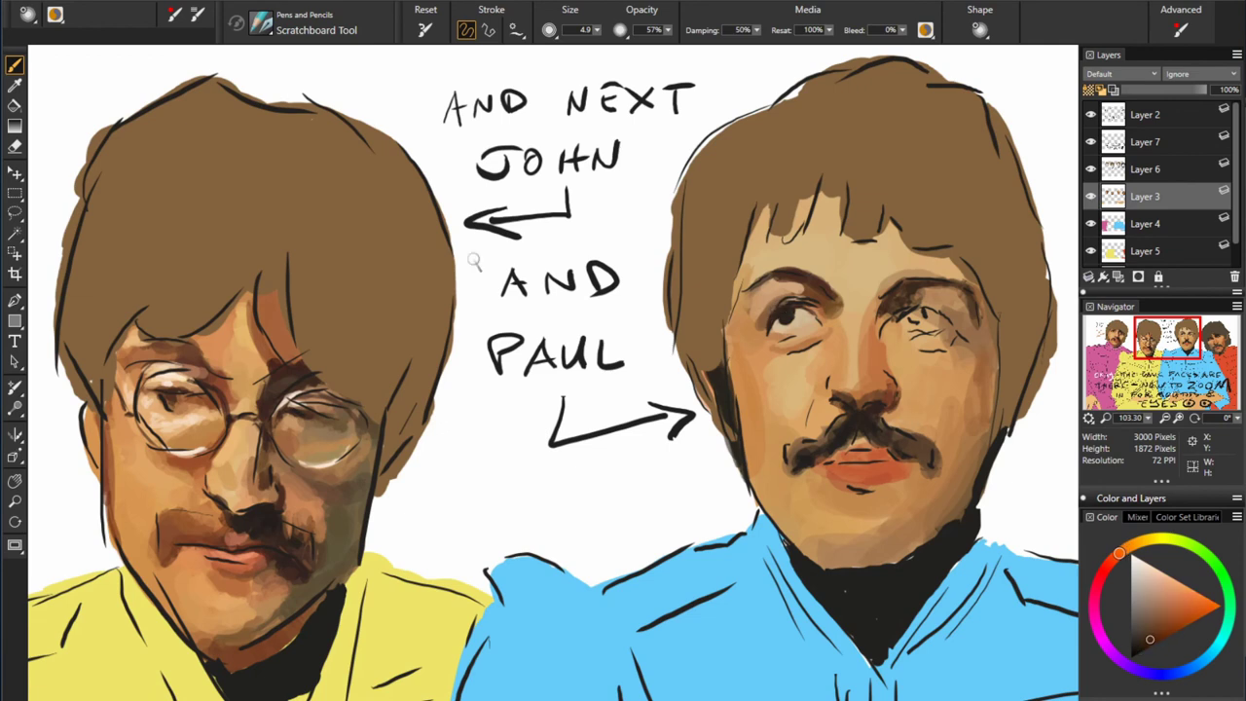
- Sample lighter, darker and brighter skin tones to paint the right eye's lids and crease
alt+click(853, 232)
alt+click(759, 323)
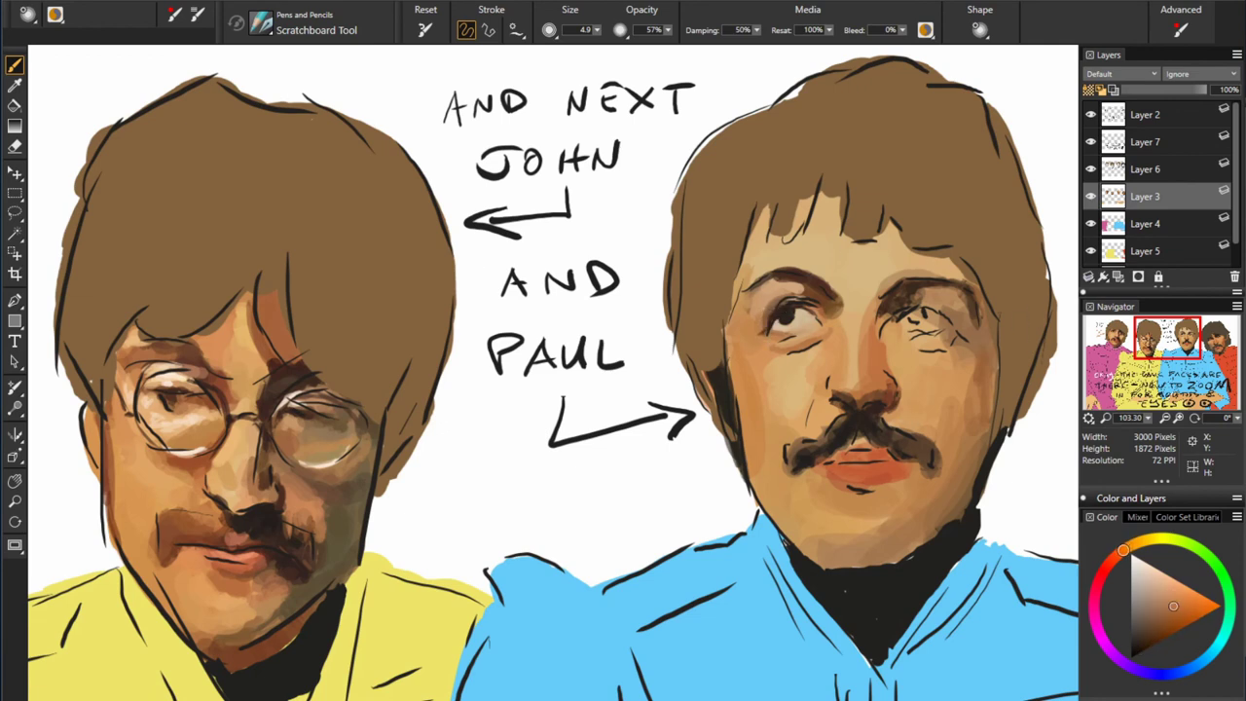
alt+click(804, 329)
alt+click(864, 310)
alt+click(843, 244)
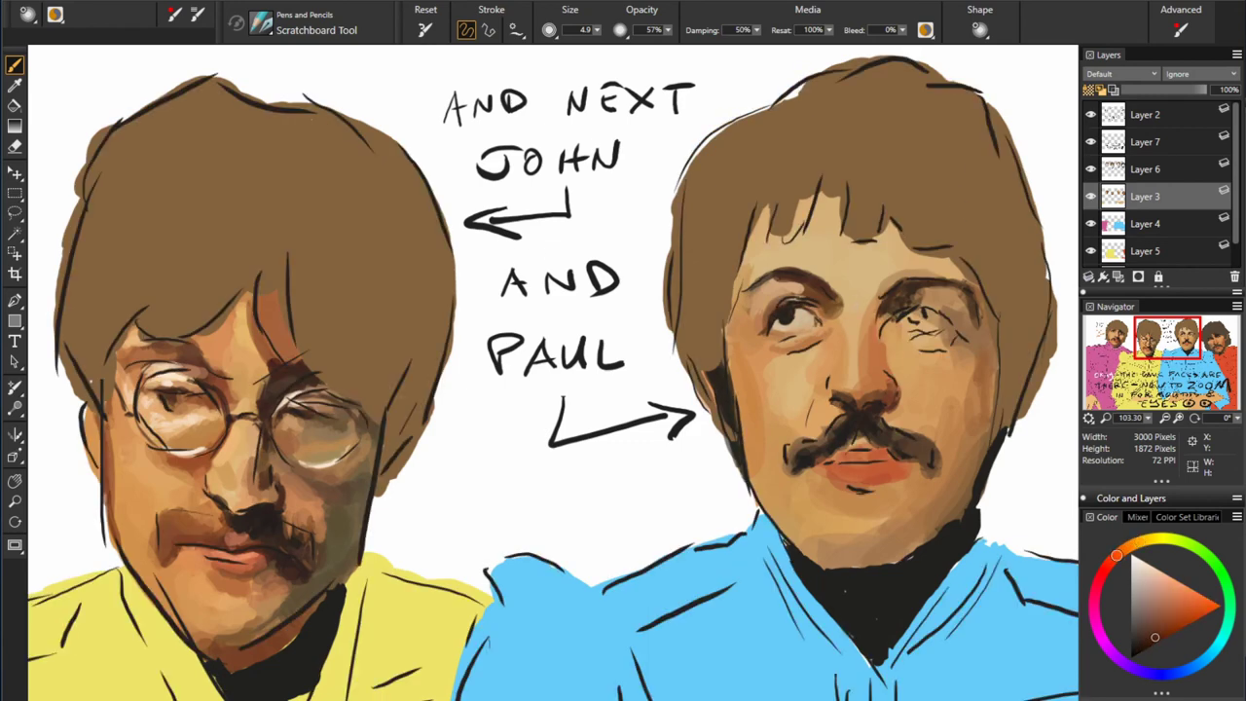
alt+click(813, 300)
alt+click(841, 315)
- Hide and reshow the line art to check, then enlarge the brush to 16.5 with lighter brow and nose tones
click(1091, 114)
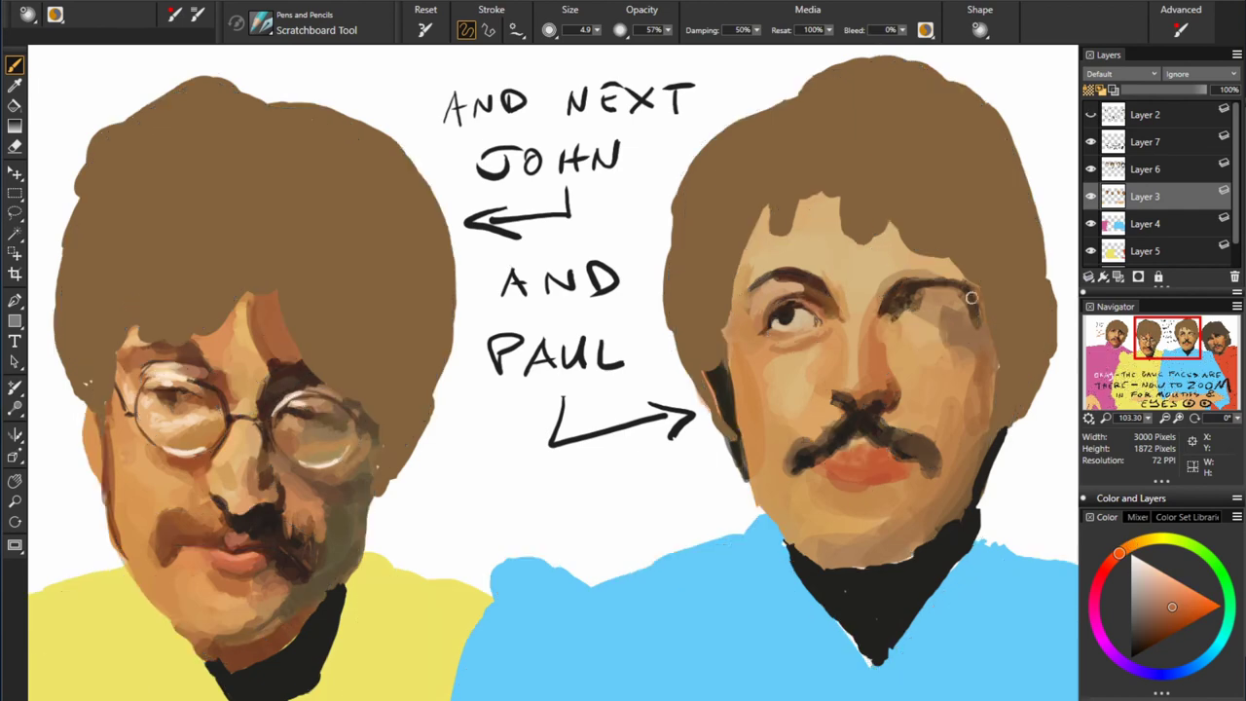
click(1090, 114)
alt+click(916, 314)
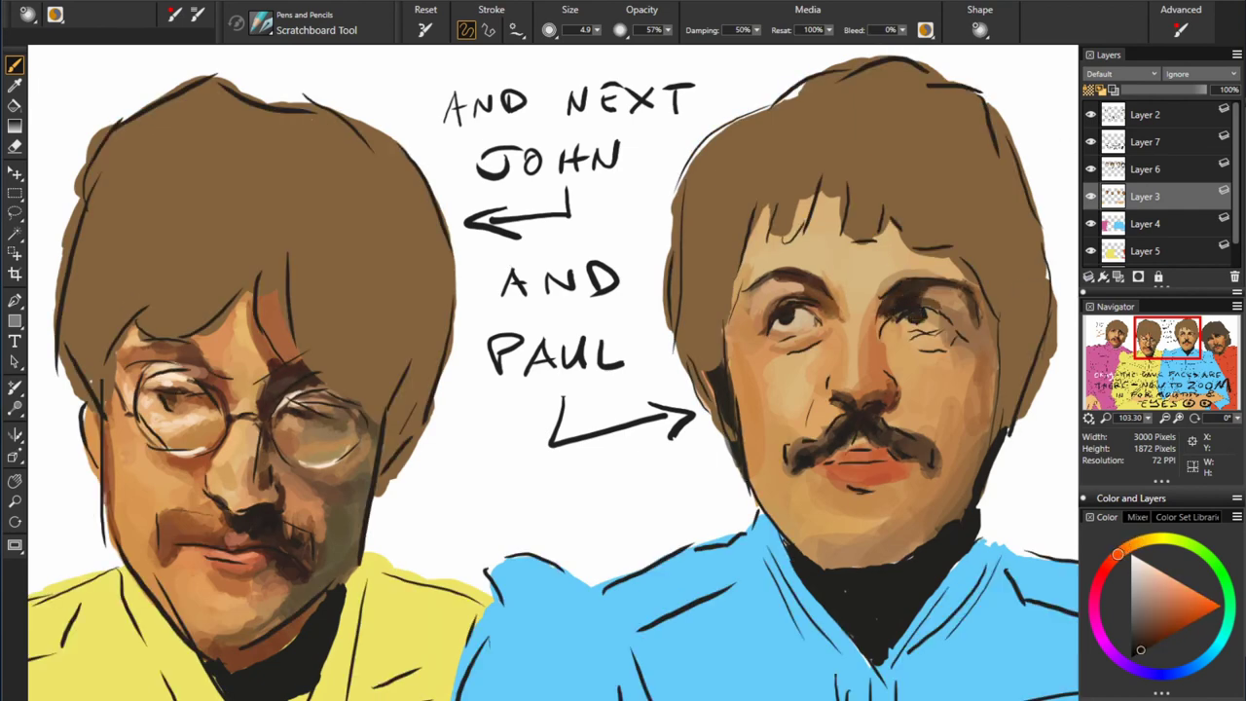
alt+click(883, 289)
alt+click(888, 318)
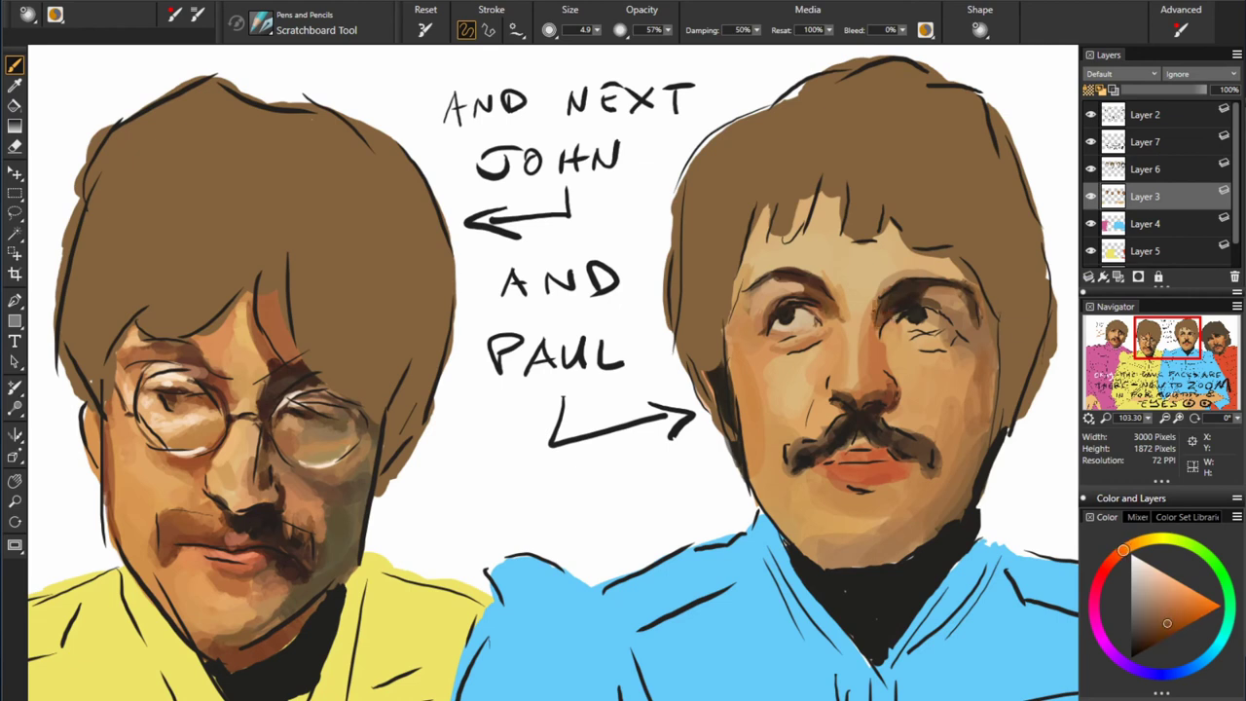
alt+click(864, 380)
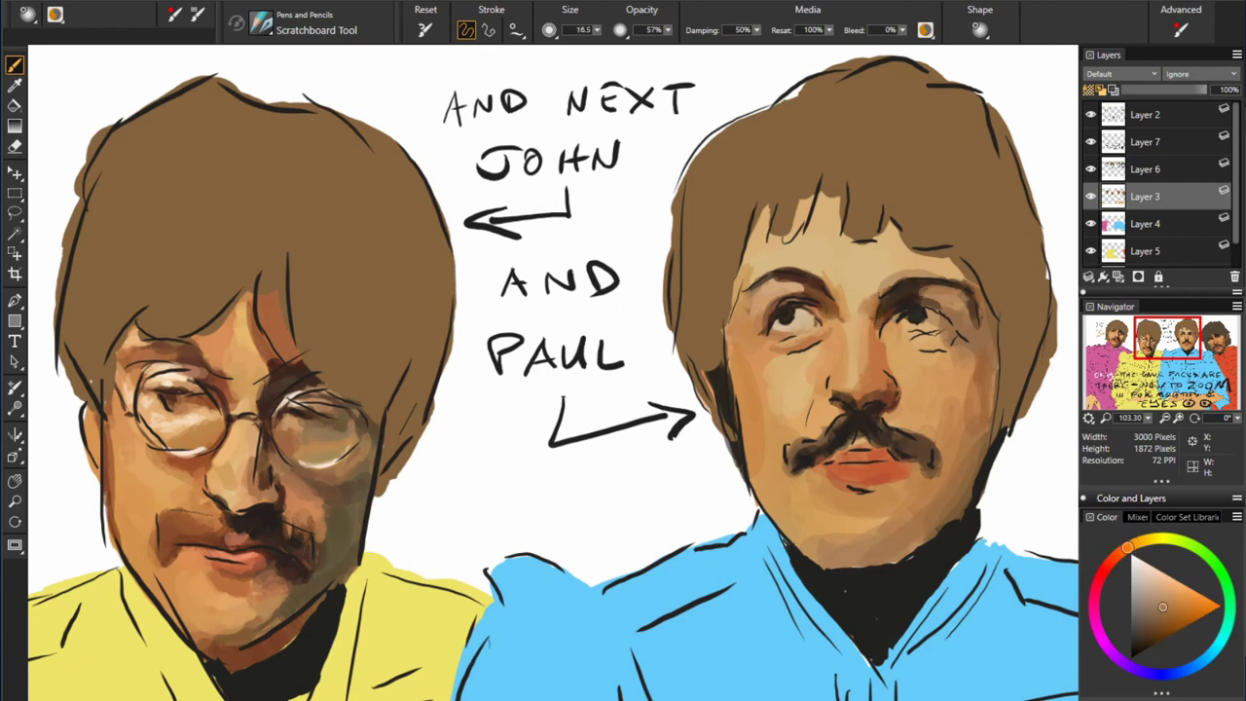
- Shrink the brush to 9.7 and sample eye and hair colours for the blue-jacketed man's features
alt+click(925, 282)
alt+click(946, 316)
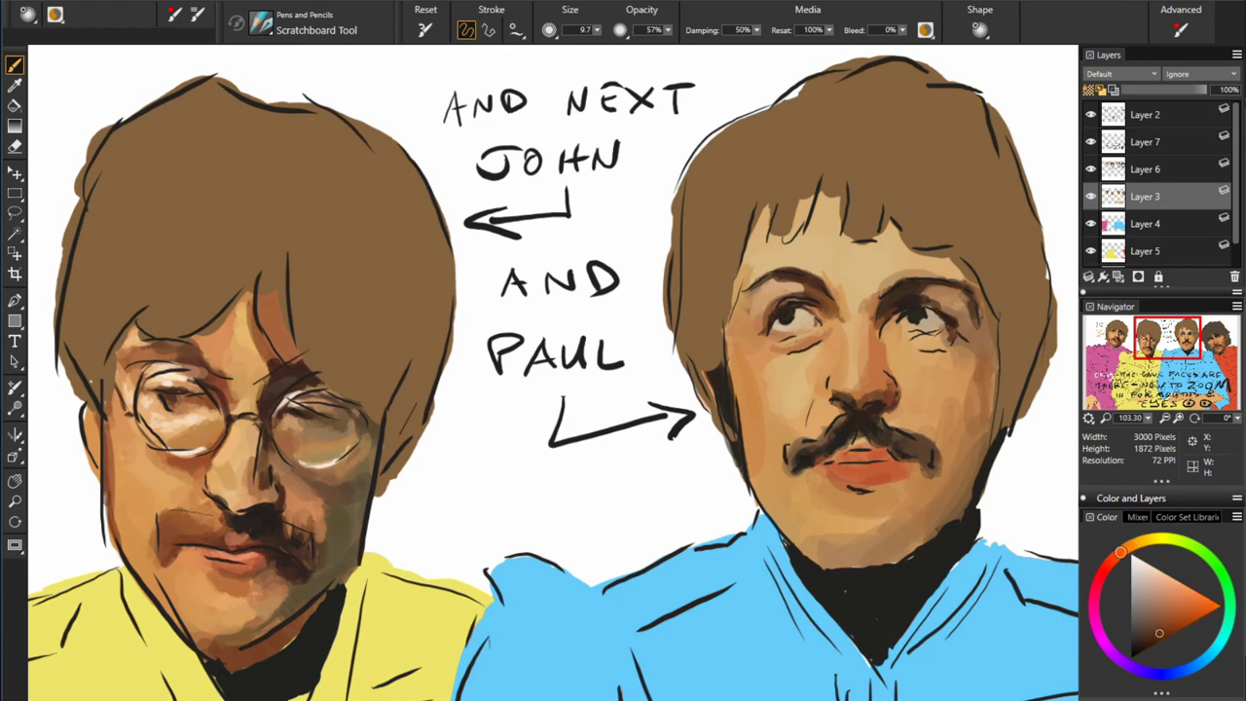
alt+click(883, 330)
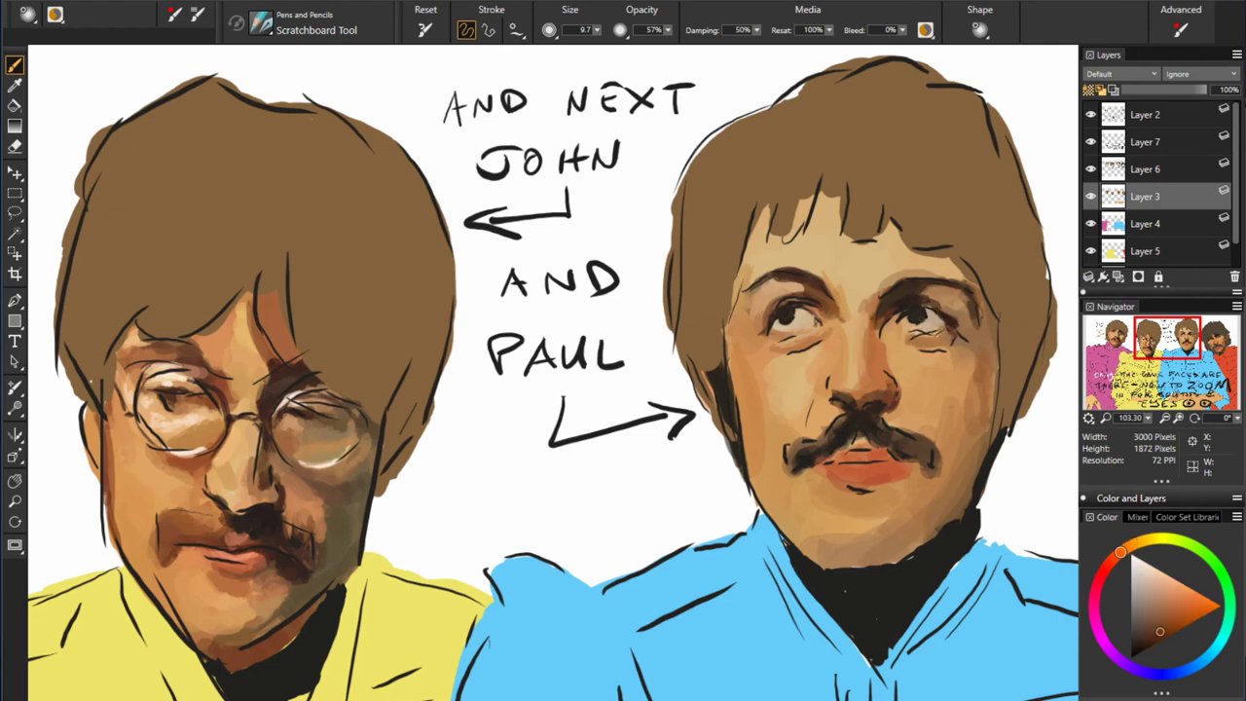
alt+click(800, 314)
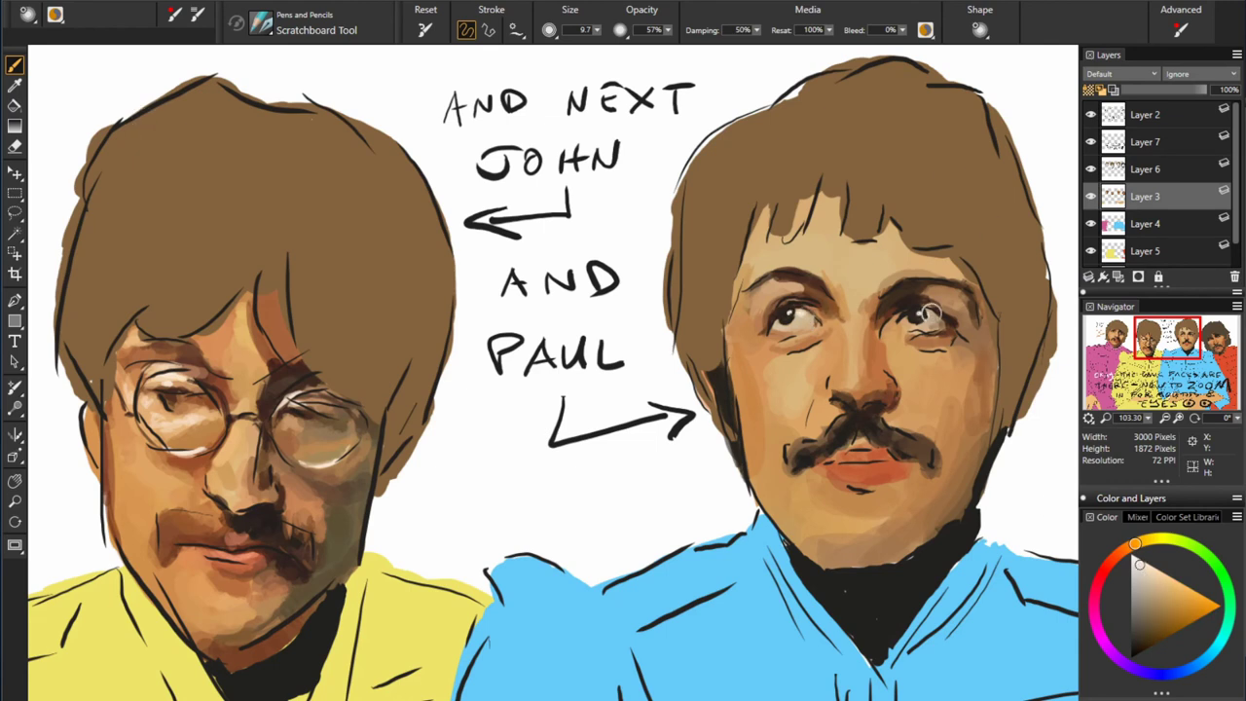
alt+click(1019, 329)
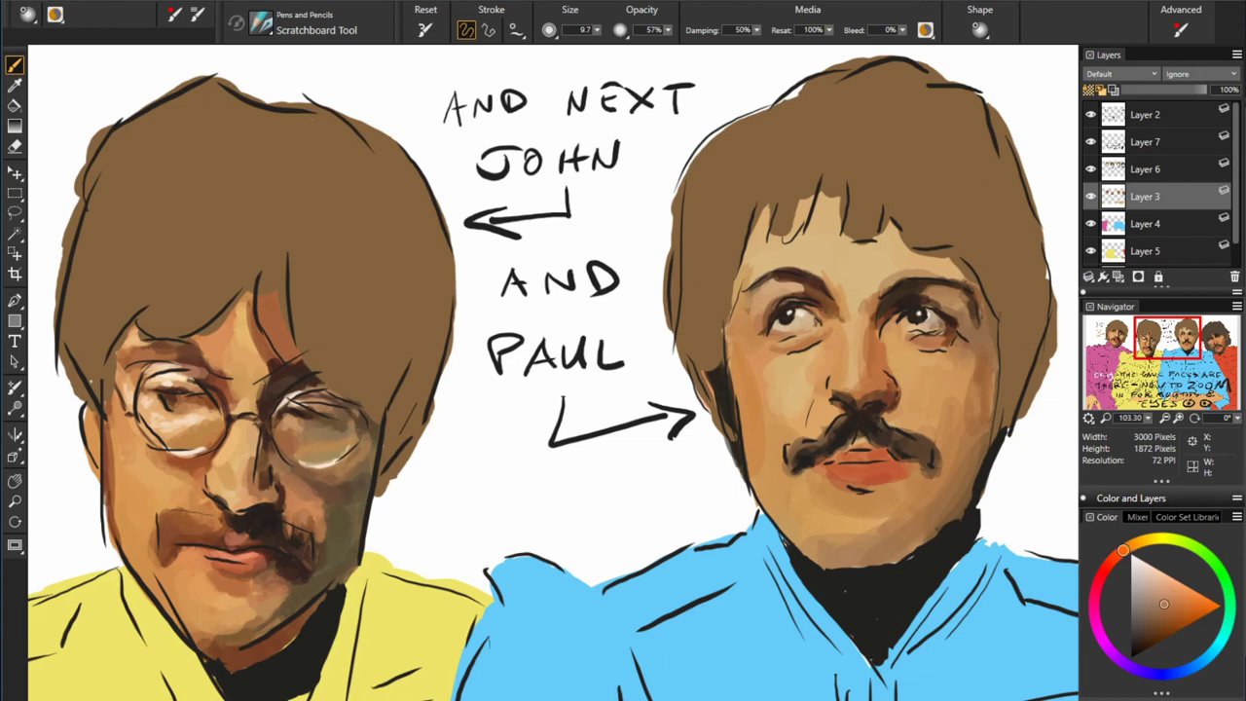
alt+click(1032, 357)
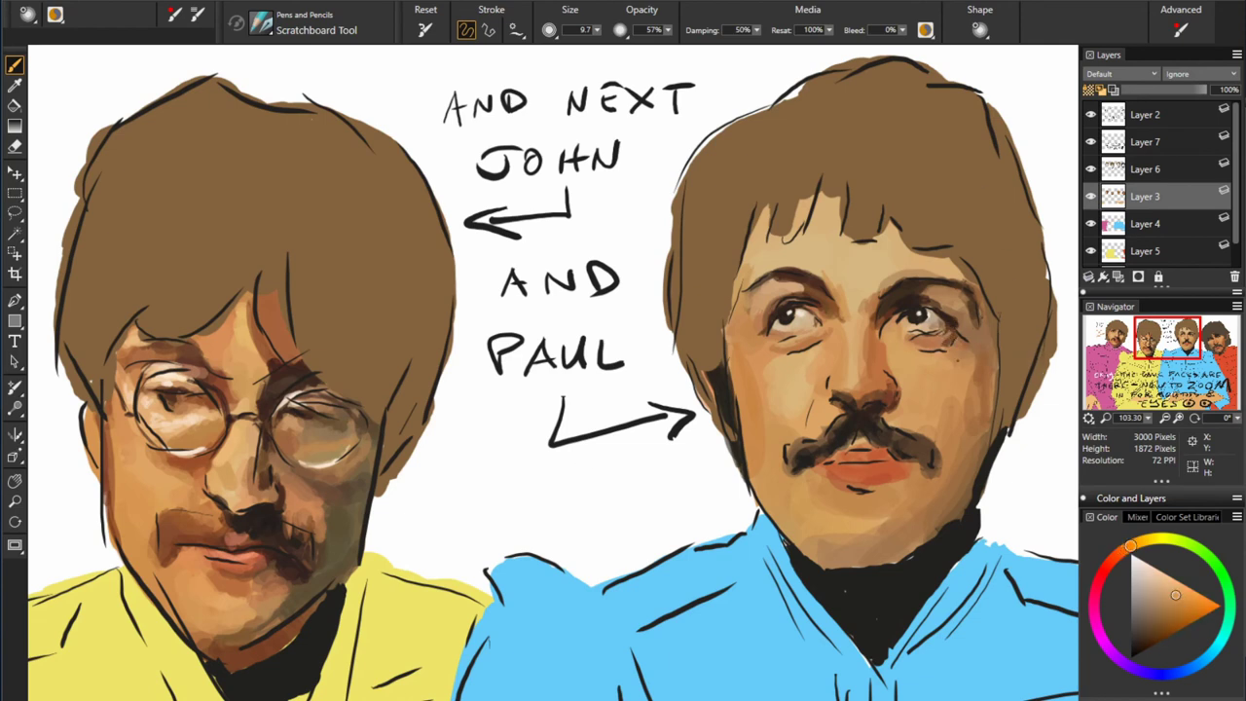
alt+click(962, 198)
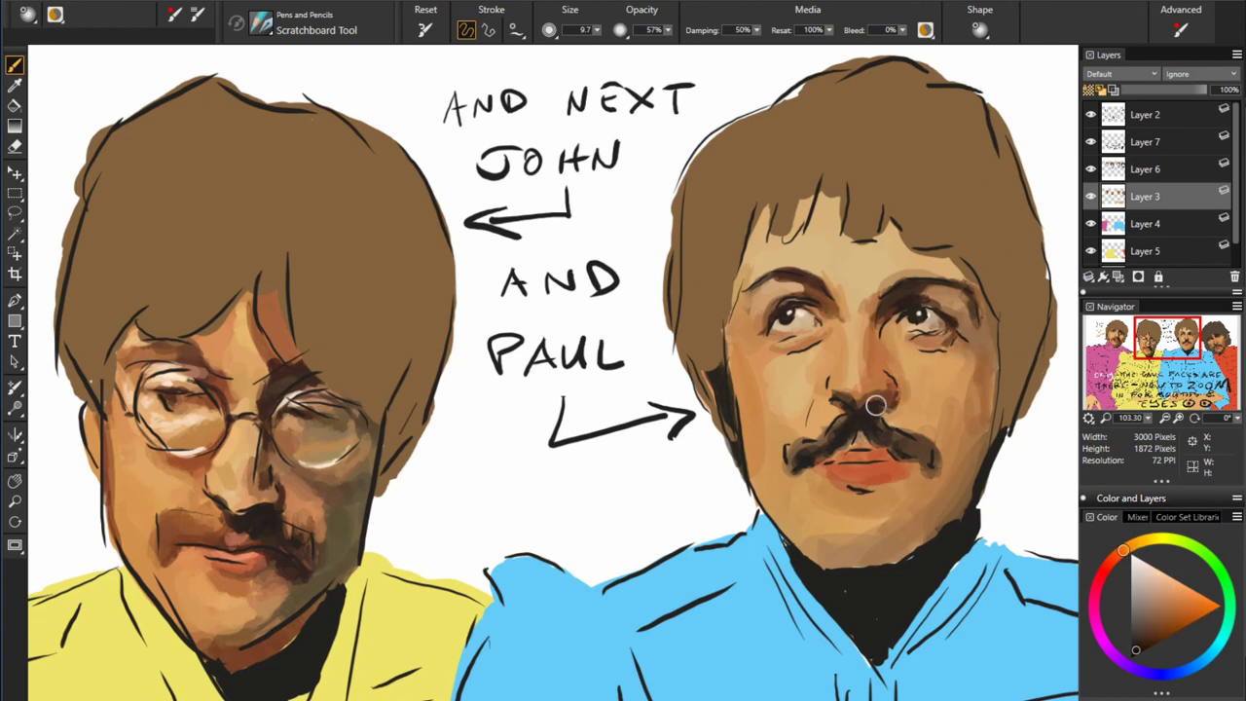
- Paint a dark brown stroke between the nose and mustache using sampled face browns
alt+click(833, 390)
alt+click(797, 379)
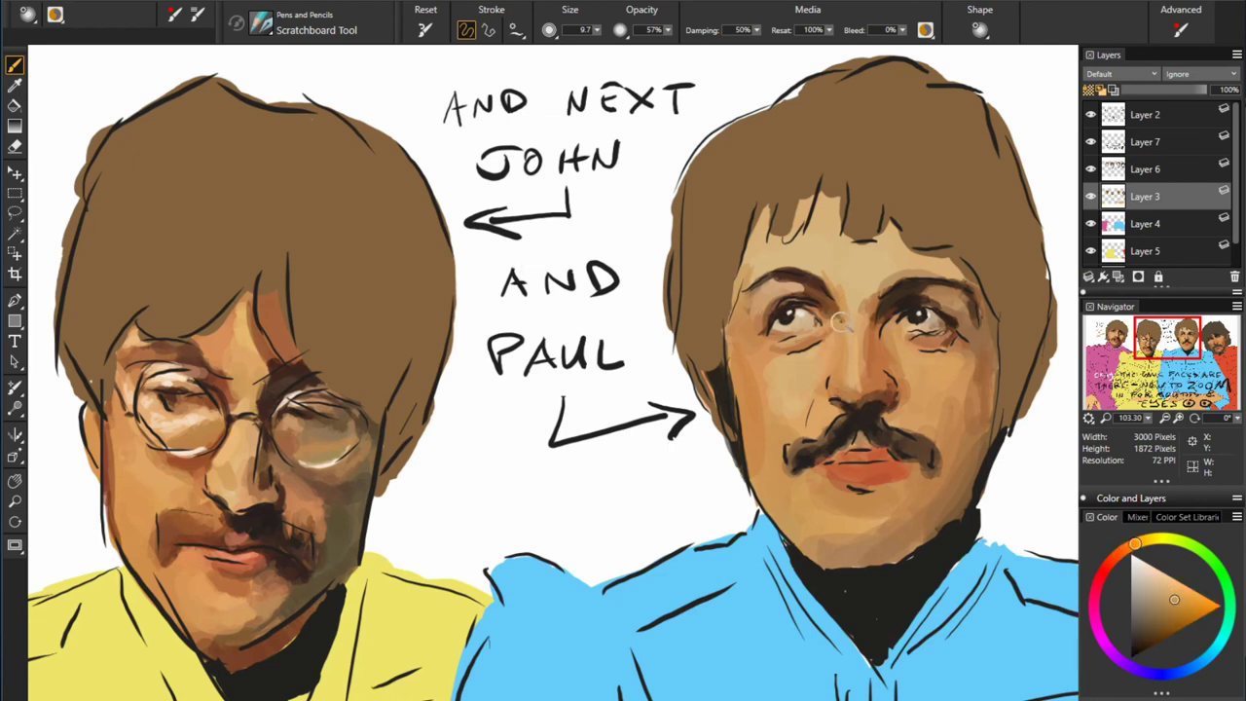
alt+click(761, 338)
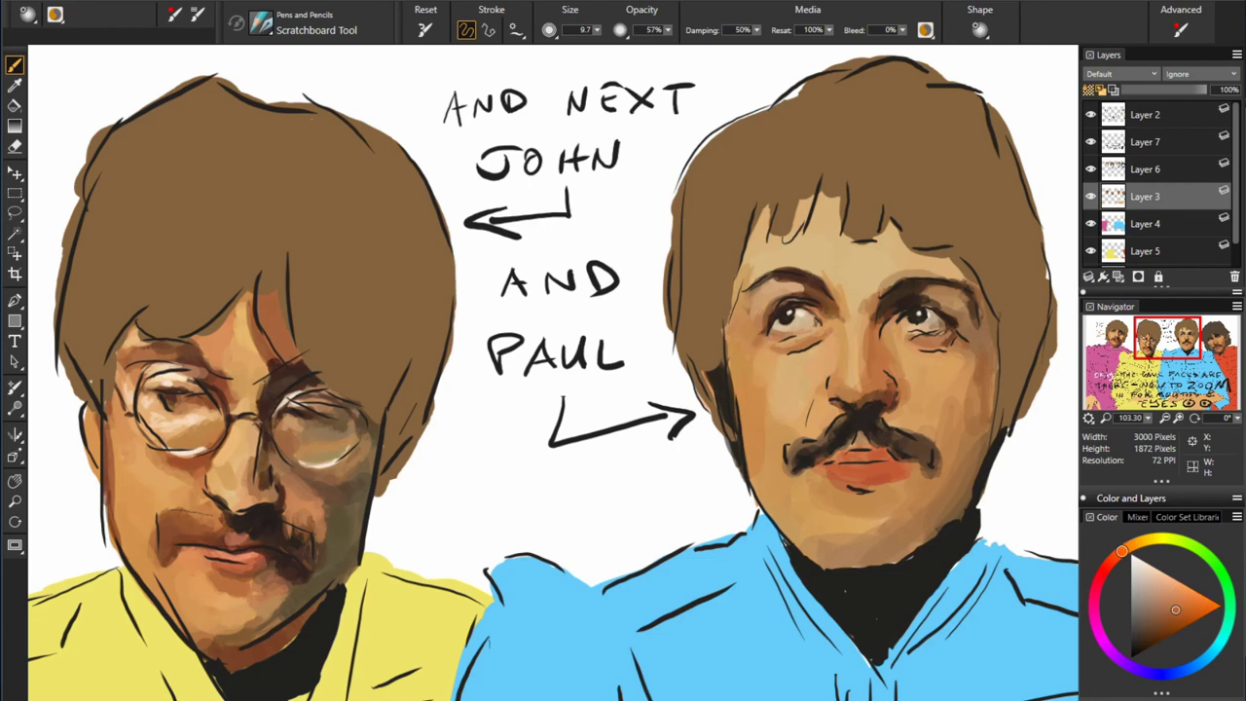
alt+click(765, 278)
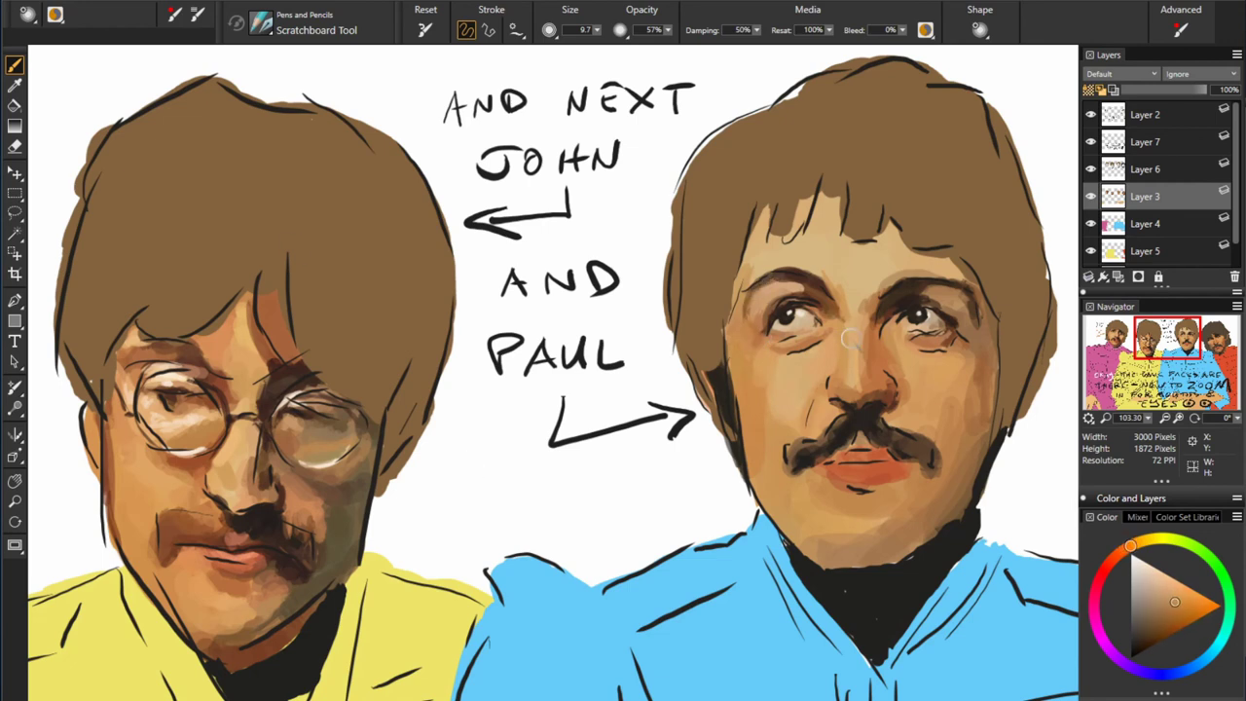
alt+click(802, 458)
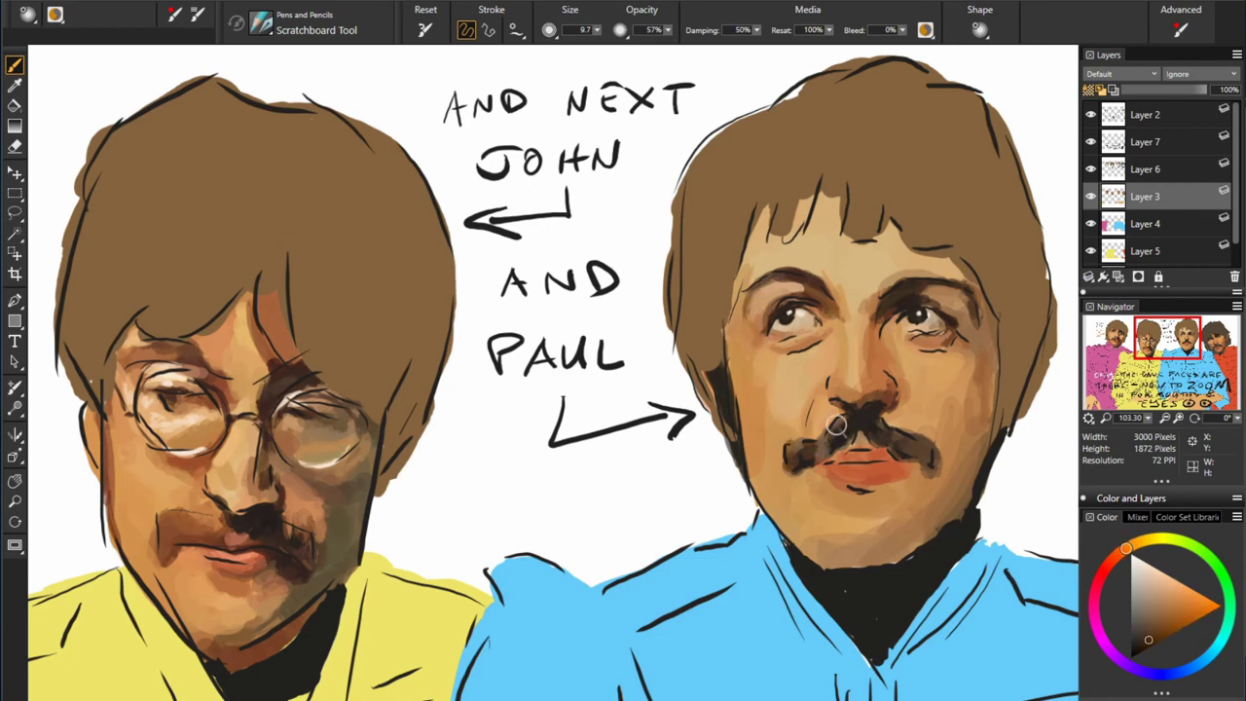
drag(837, 425, 826, 409)
- Refine the shading with browns sampled from the cheek, nose, eye area and brow
alt+click(833, 382)
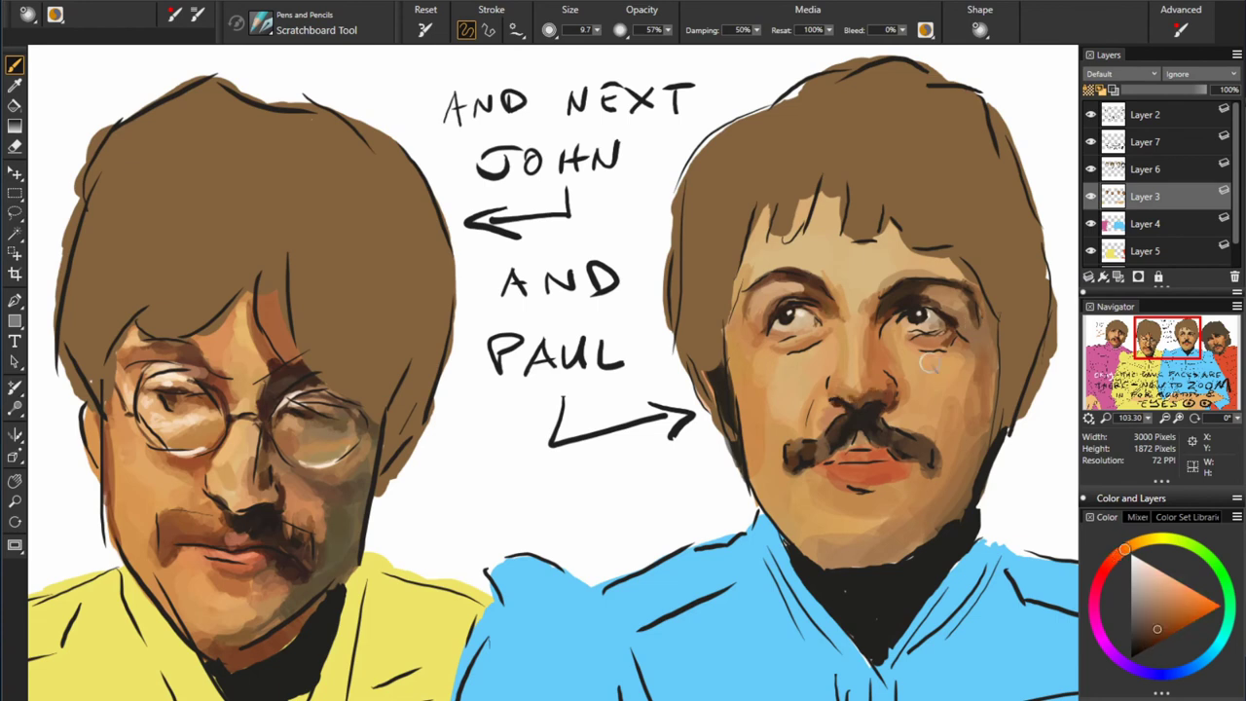
alt+click(869, 371)
alt+click(960, 327)
alt+click(951, 338)
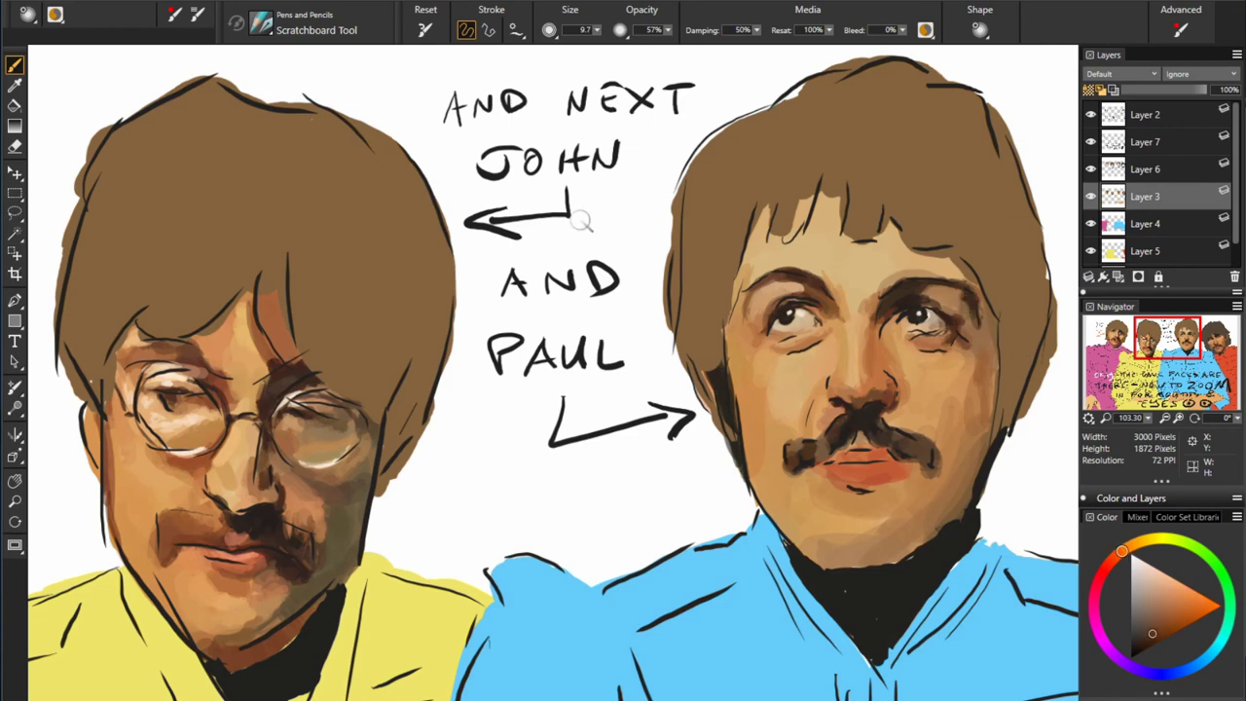
alt+click(939, 286)
alt+click(926, 288)
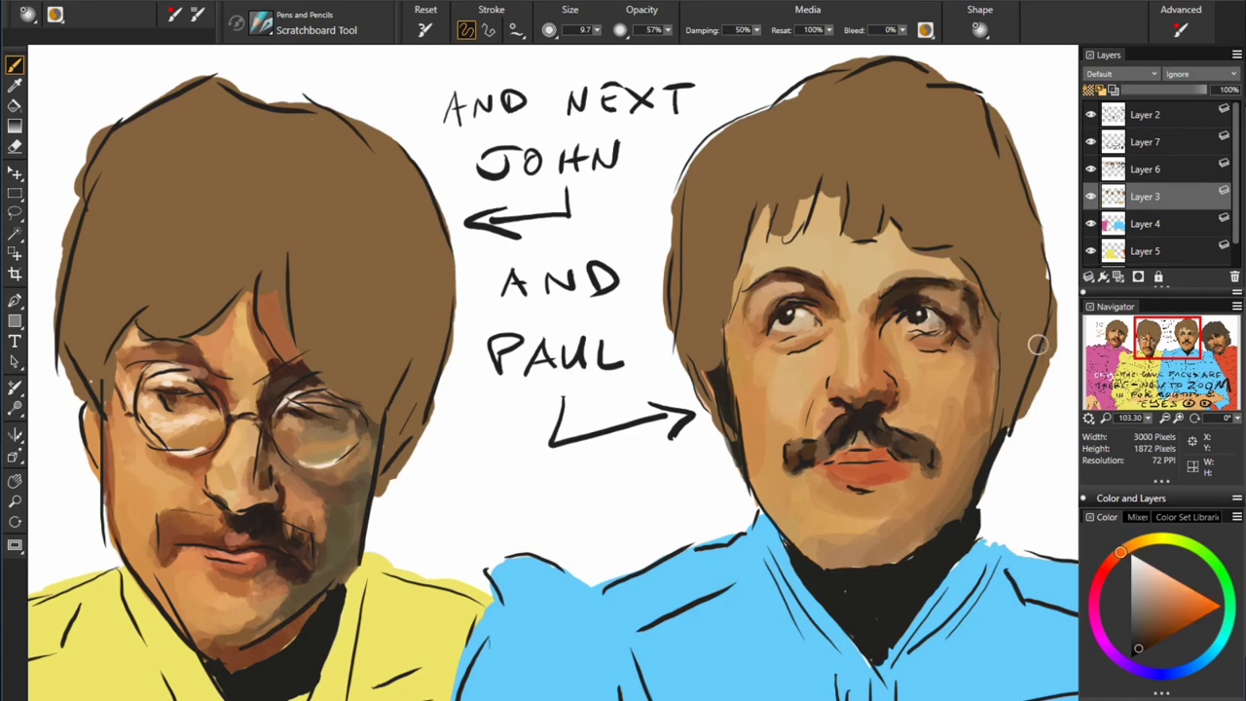
- Enlarge the brush and paint the mustache's right side dark brown
alt+click(1006, 322)
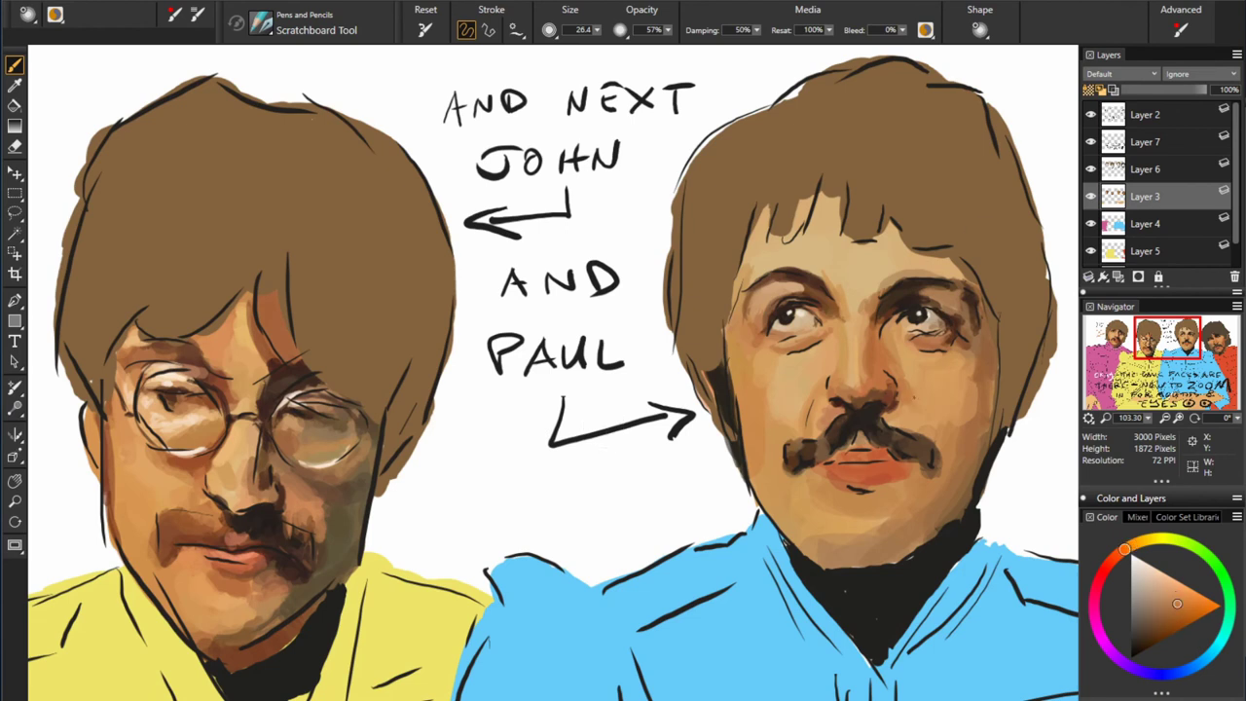
alt+click(894, 381)
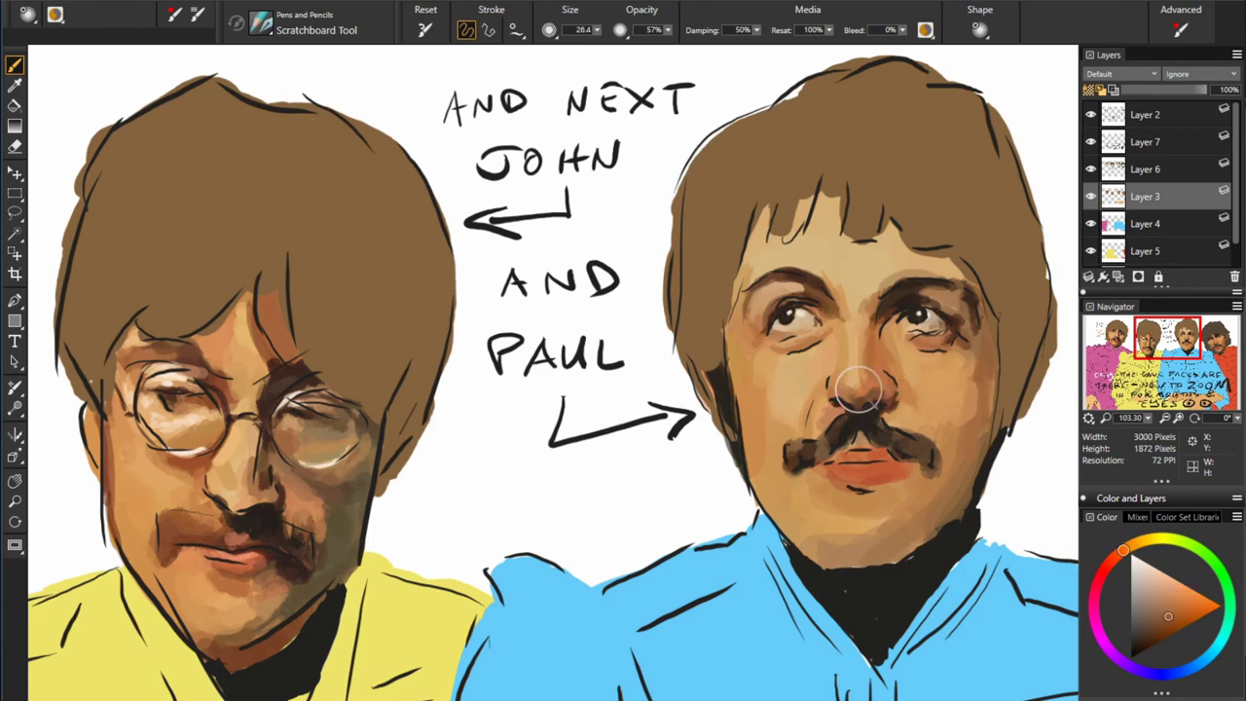
alt+click(887, 381)
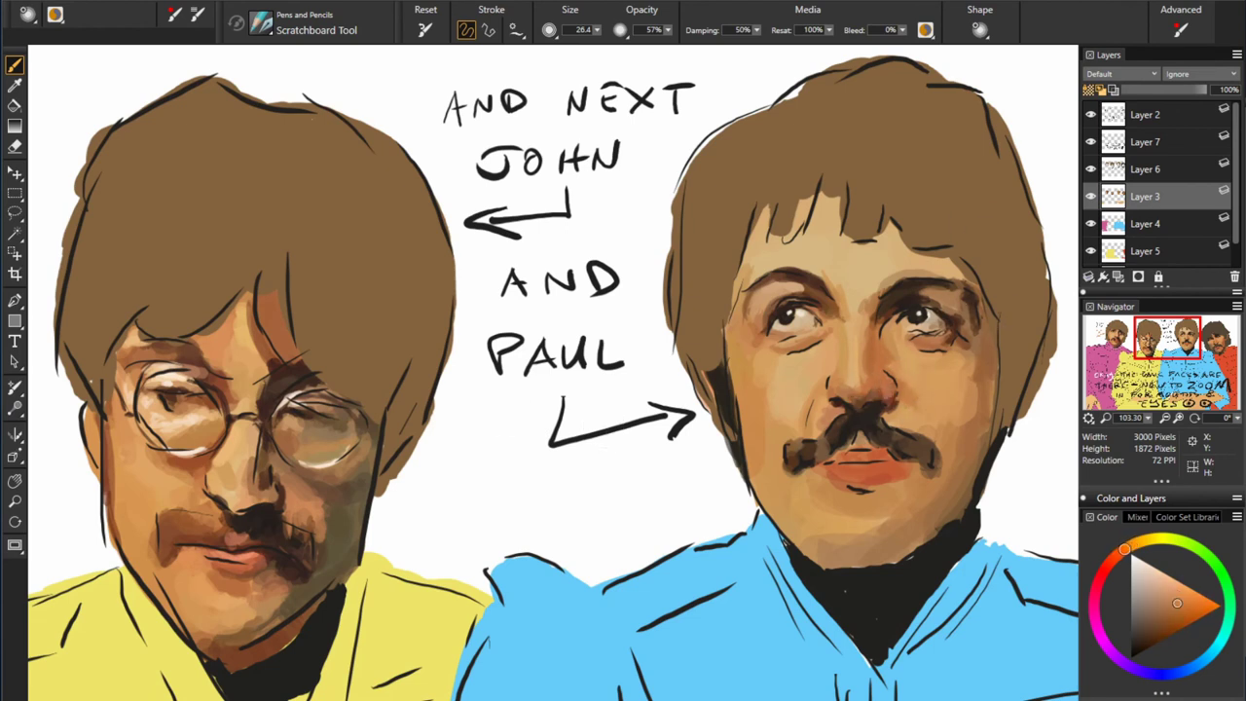
alt+click(895, 410)
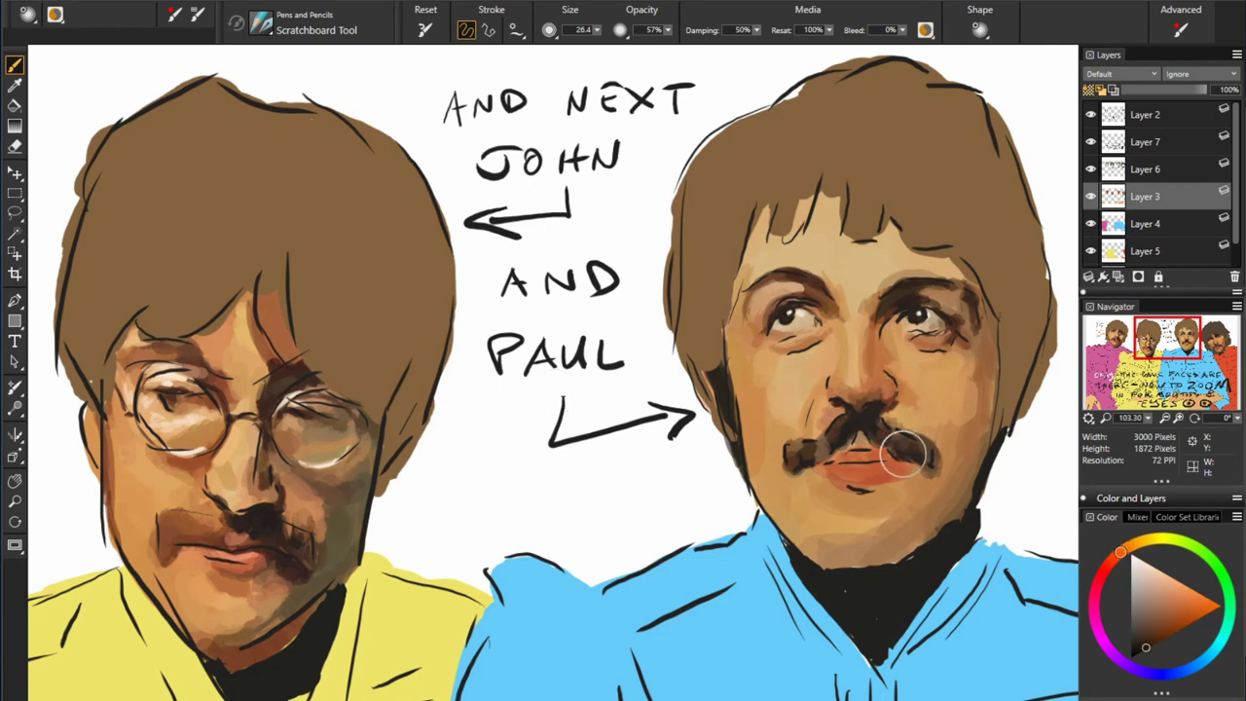
alt+click(971, 373)
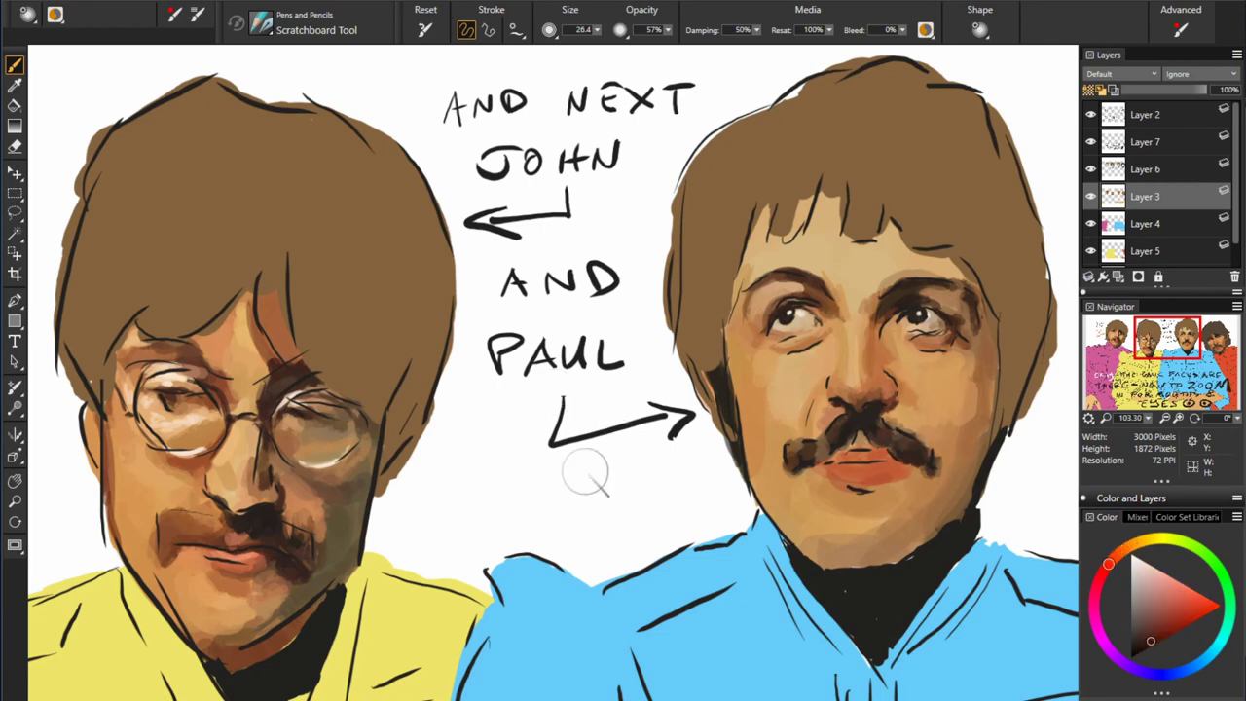
drag(857, 452, 886, 450)
alt+click(888, 449)
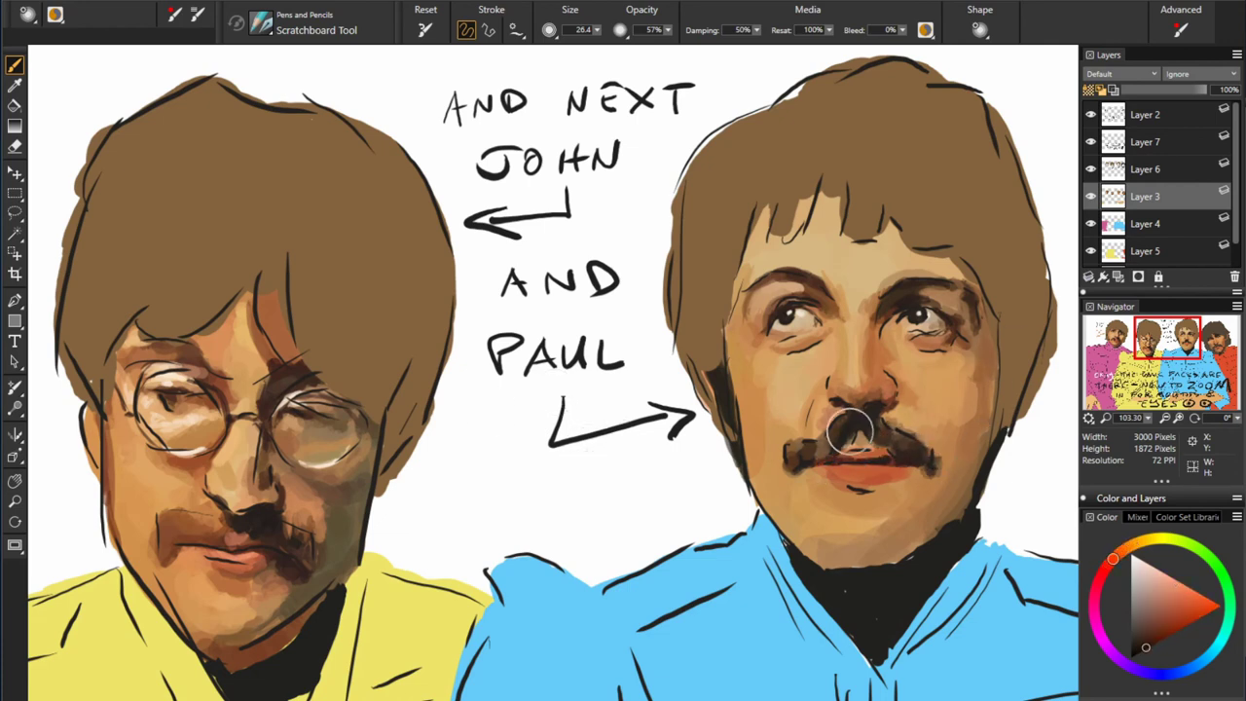
- Highlight the lower lip in orange-brown and smooth the chin below it with darker skin
alt+click(852, 485)
alt+click(857, 501)
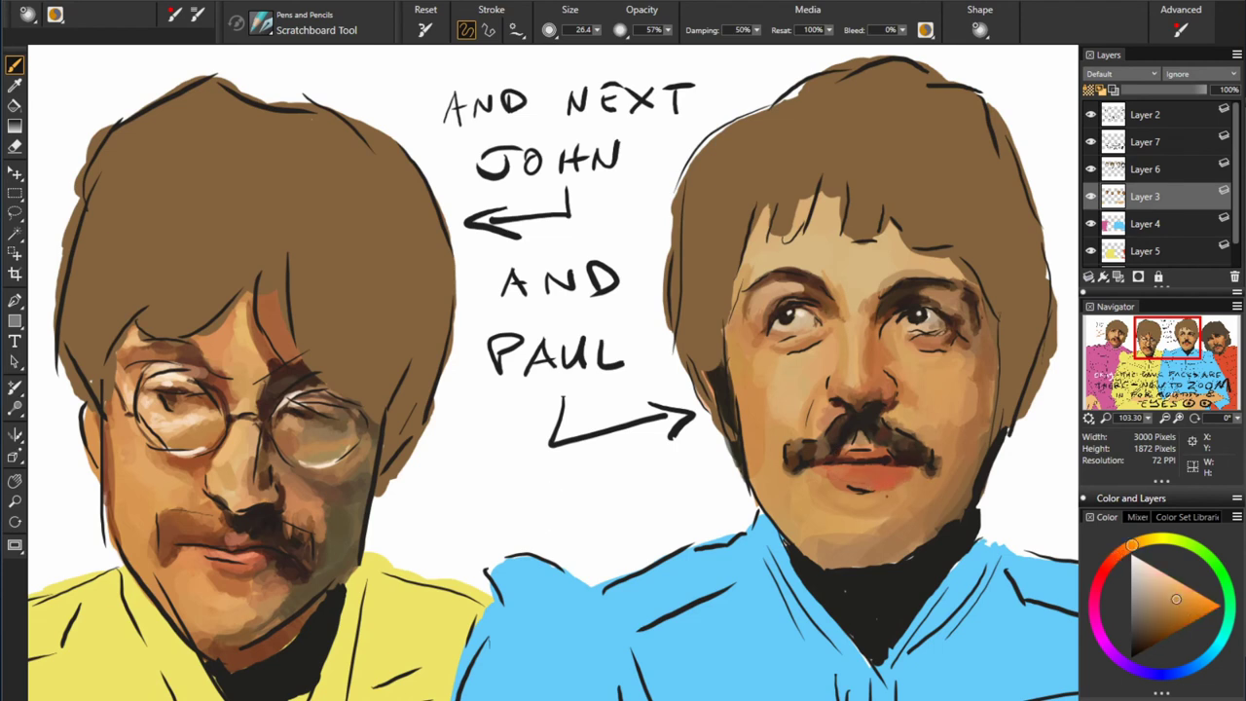
drag(853, 478, 867, 478)
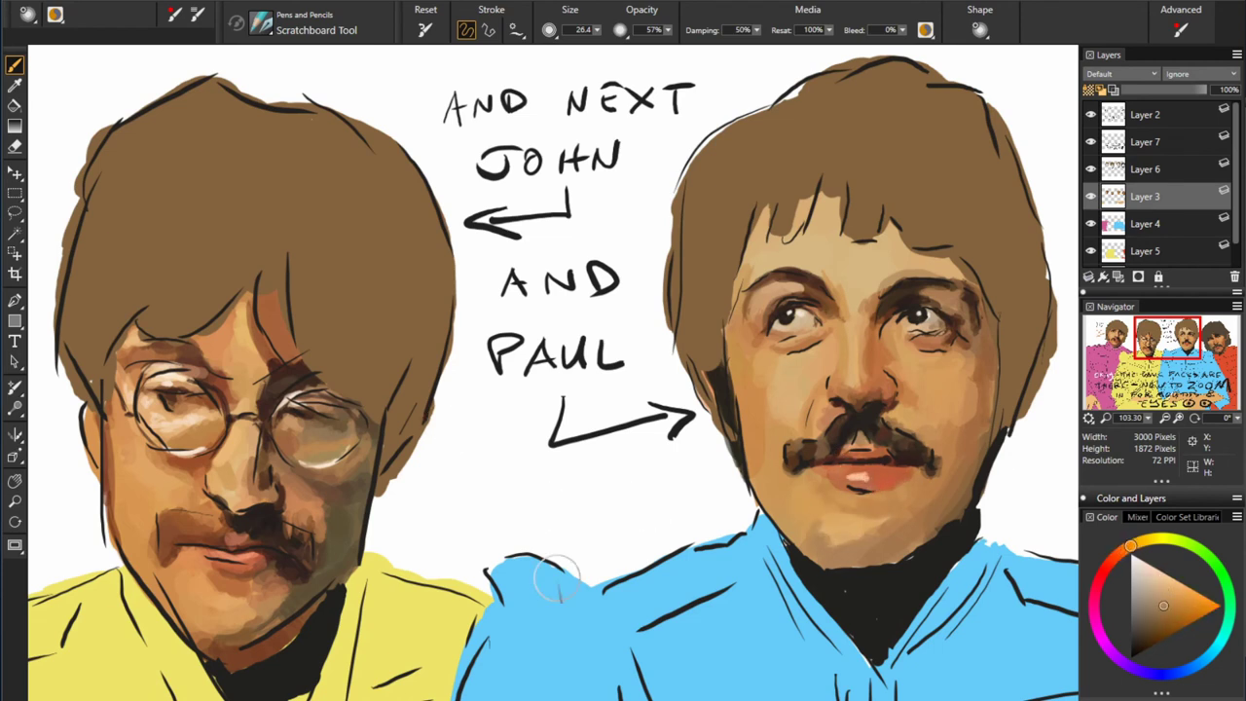
alt+click(881, 550)
drag(884, 556, 925, 531)
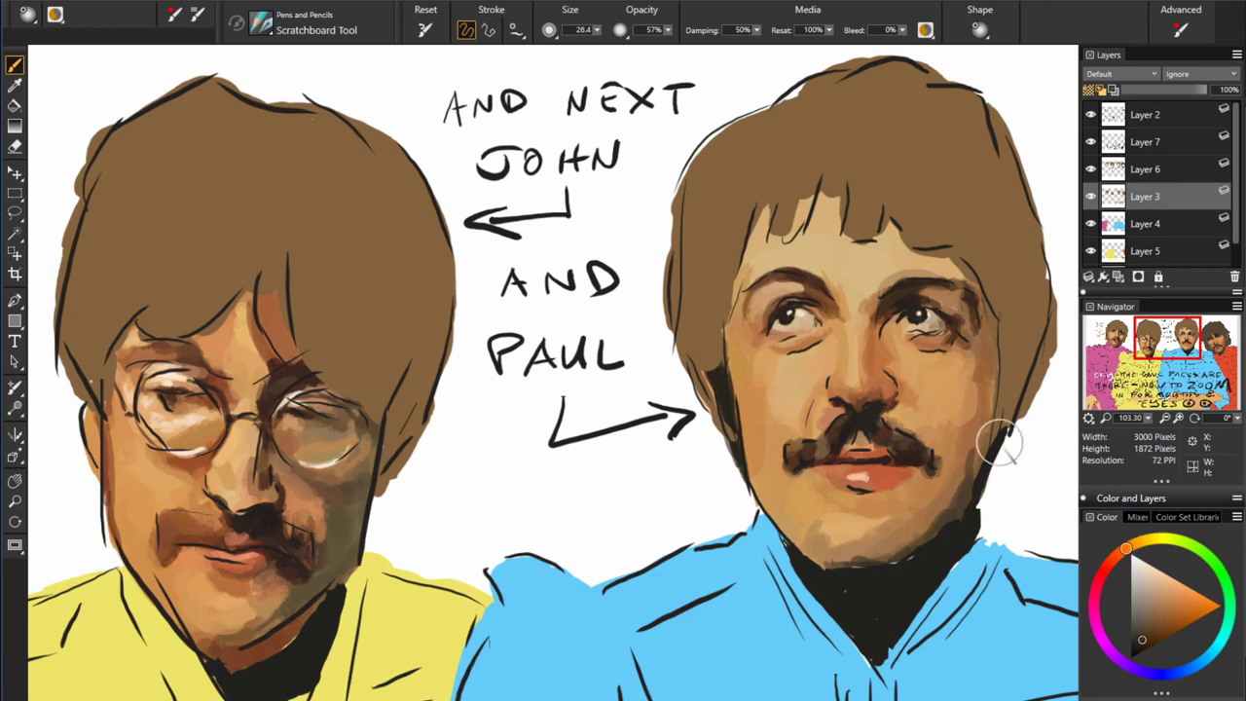
alt+click(988, 409)
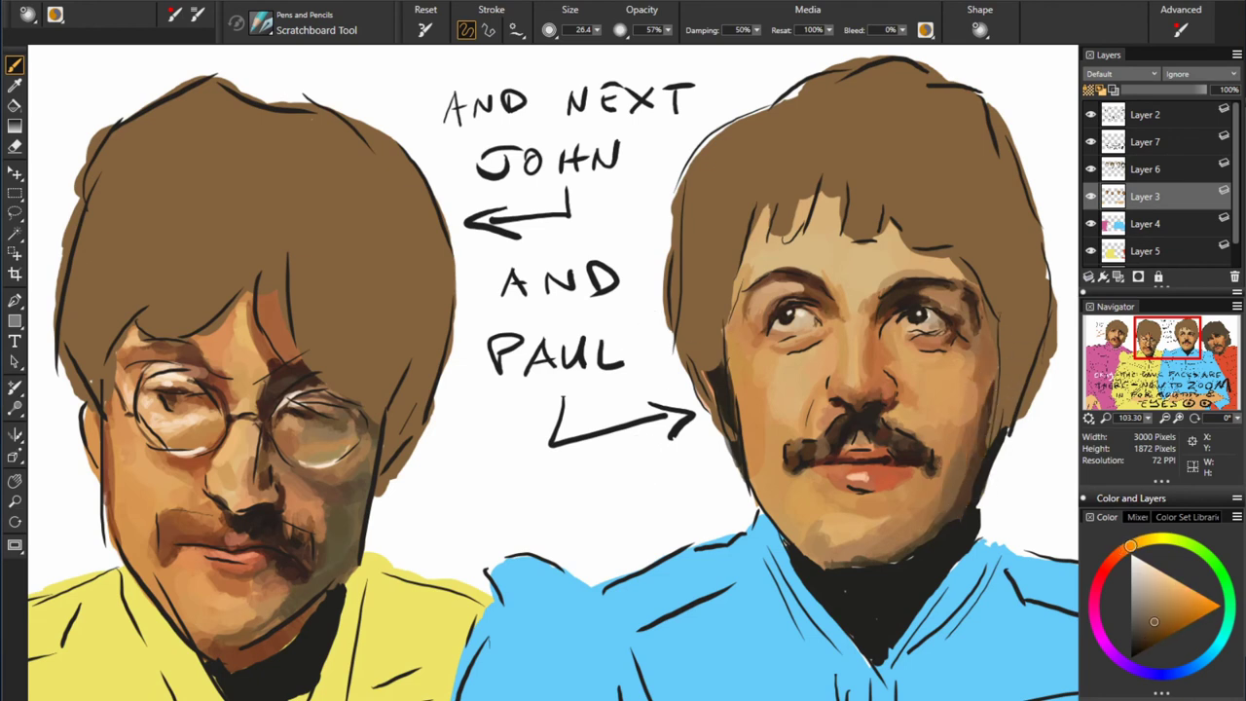
alt+click(849, 539)
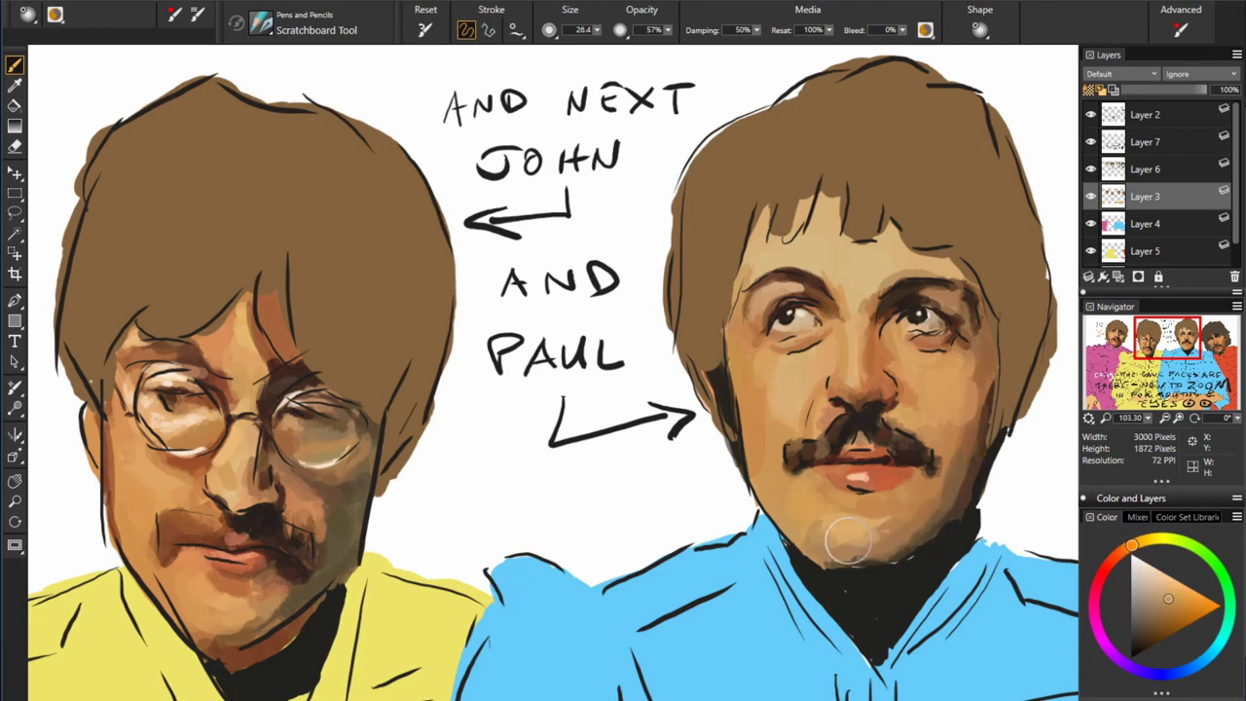
alt+click(774, 487)
- Clear the old note on Layer 7 and start lettering 'I HAVE SPENT'
click(1145, 142)
key(Delete)
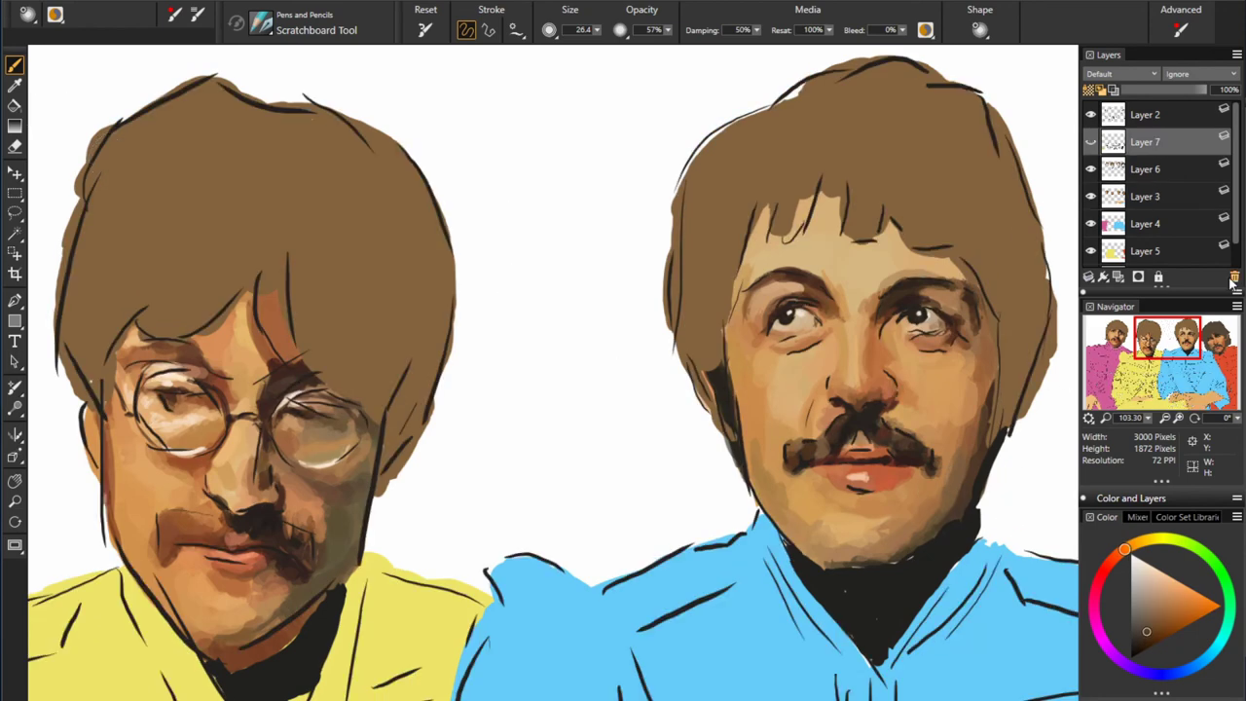
drag(472, 101, 473, 125)
drag(507, 95, 524, 118)
drag(599, 90, 621, 120)
mouse_move(468, 216)
mouse_down()
mouse_move(522, 206)
mouse_move(614, 244)
mouse_up()
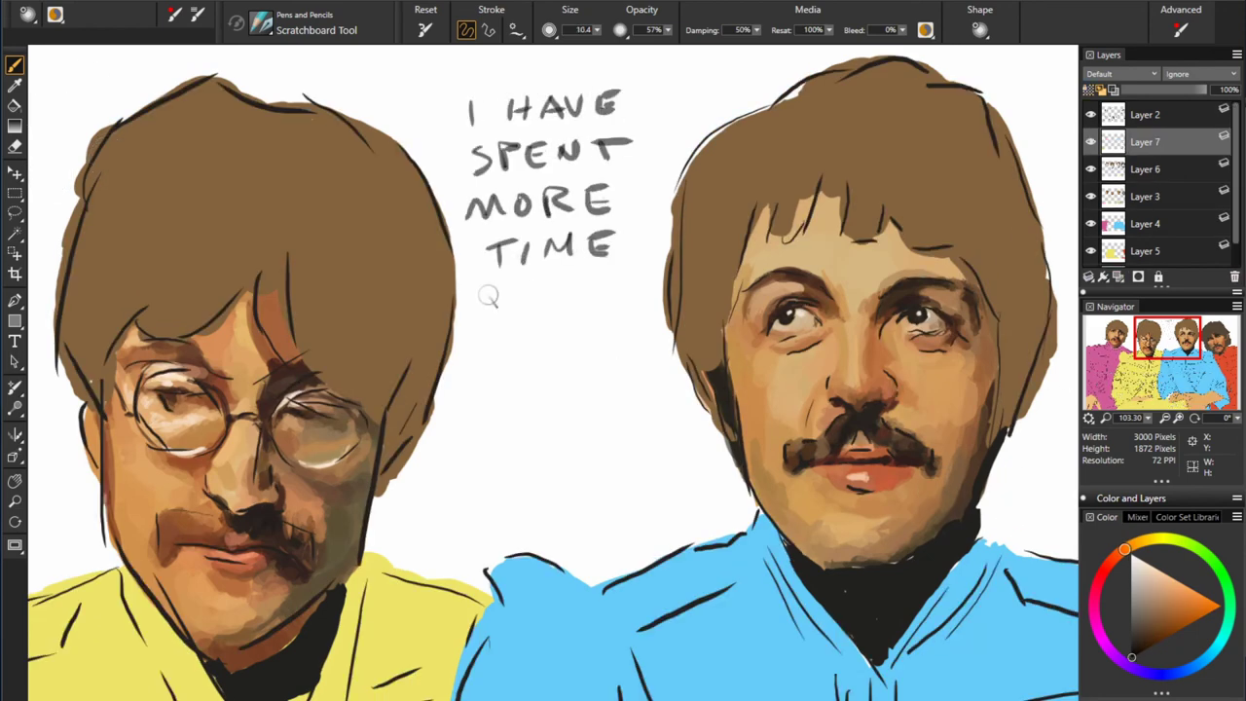
- Finish the note with 'MORE TIME… IN THIS PHOTO, HIS FACE HOLDS MOST EXPRESSION', then reselect Layer 3
drag(482, 297, 647, 282)
mouse_move(477, 355)
mouse_down()
mouse_move(546, 394)
mouse_move(518, 433)
mouse_move(590, 438)
mouse_up()
mouse_move(419, 487)
mouse_down()
mouse_move(540, 458)
mouse_move(592, 473)
mouse_up()
drag(394, 525, 647, 468)
drag(546, 506, 686, 472)
drag(411, 560, 553, 521)
mouse_move(458, 604)
mouse_down()
mouse_move(456, 648)
mouse_move(570, 609)
mouse_move(799, 599)
mouse_up()
click(1145, 195)
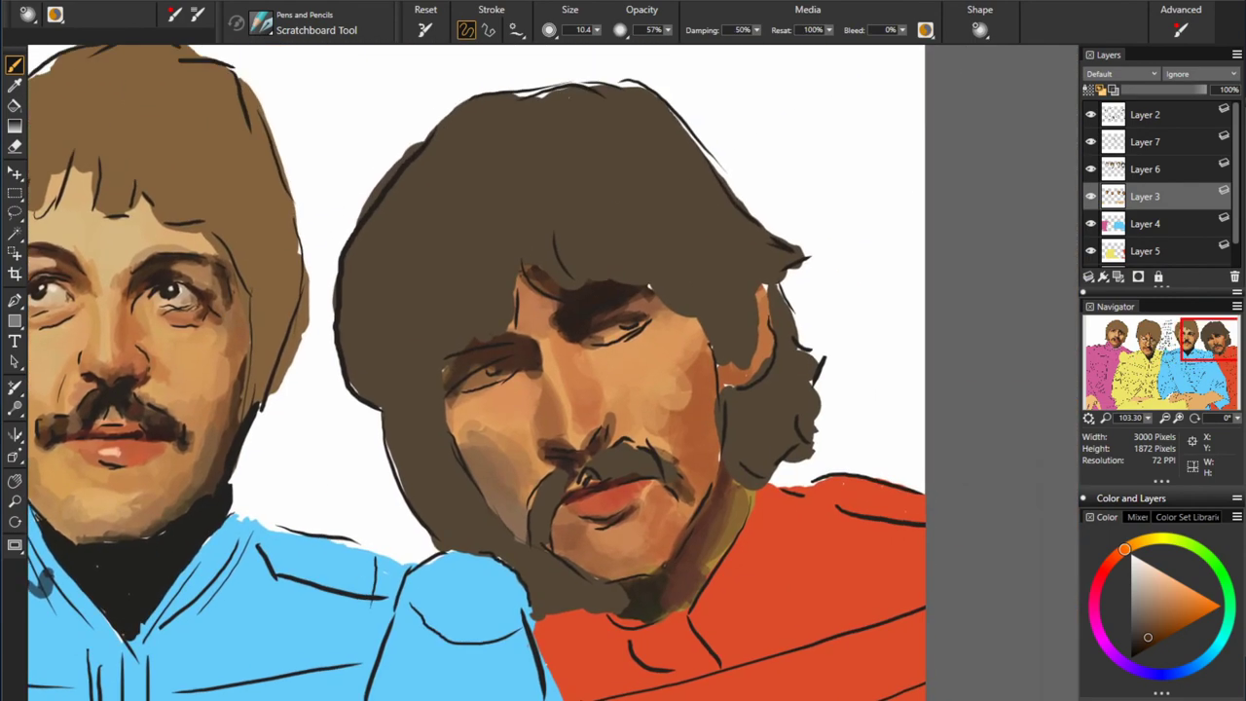
- Shade the red-jacketed man's eyes and brow with sampled olive, tan and dark brown tones
alt+click(515, 356)
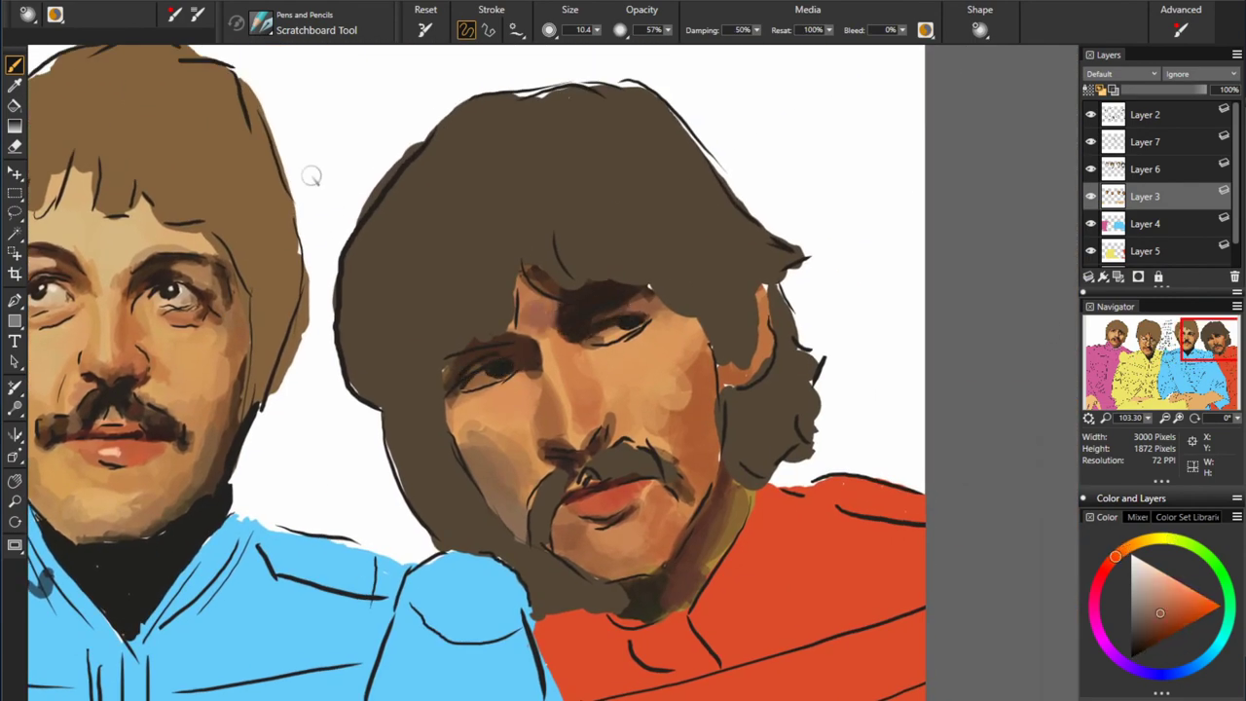
alt+click(549, 328)
alt+click(381, 239)
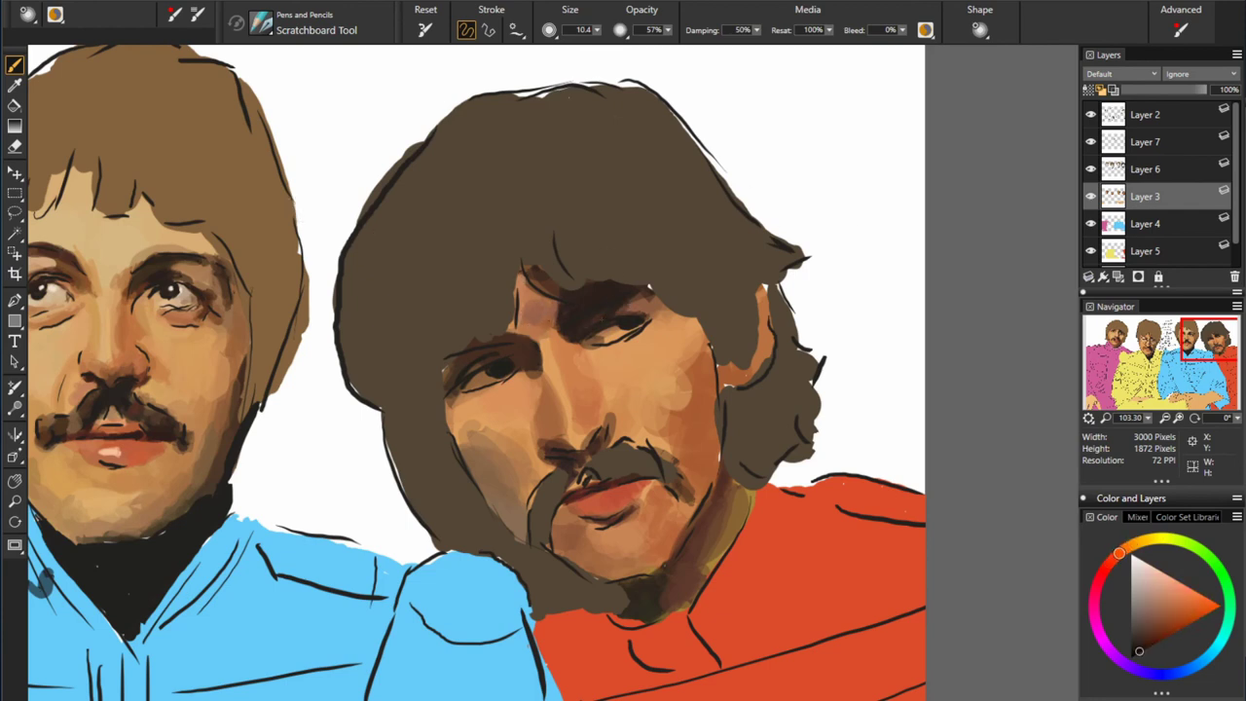
alt+click(604, 346)
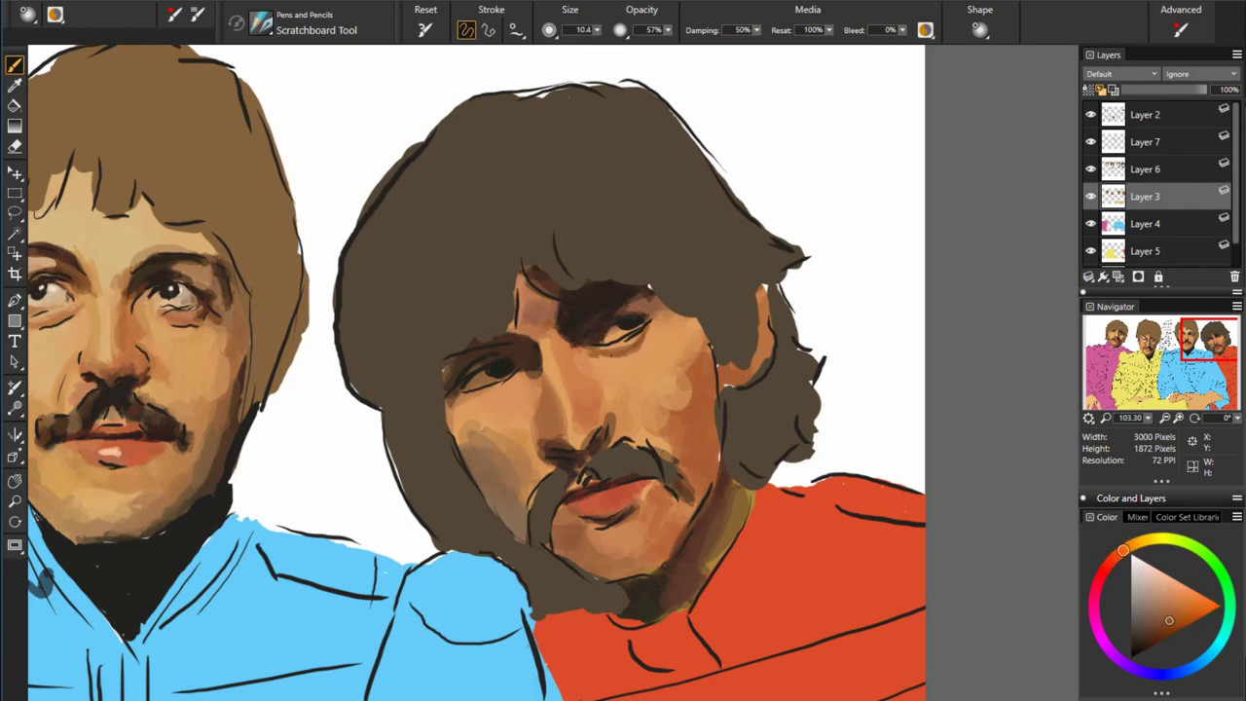
alt+click(630, 332)
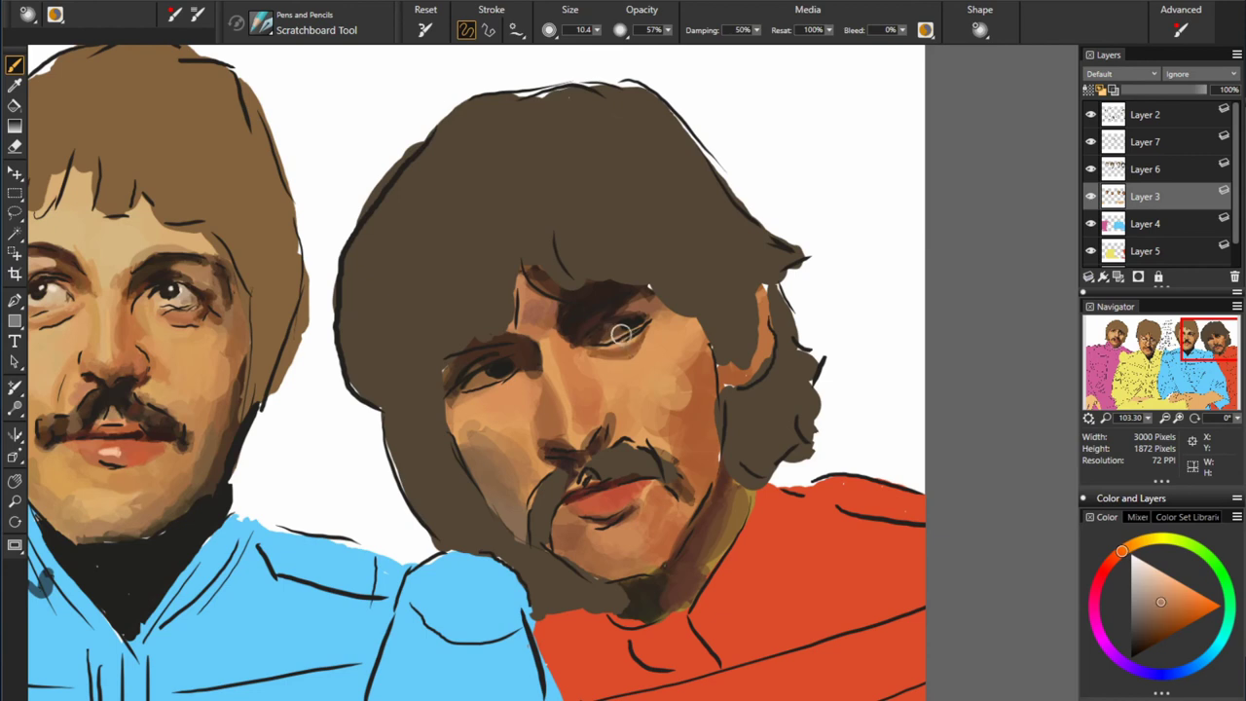
alt+click(494, 381)
alt+click(464, 394)
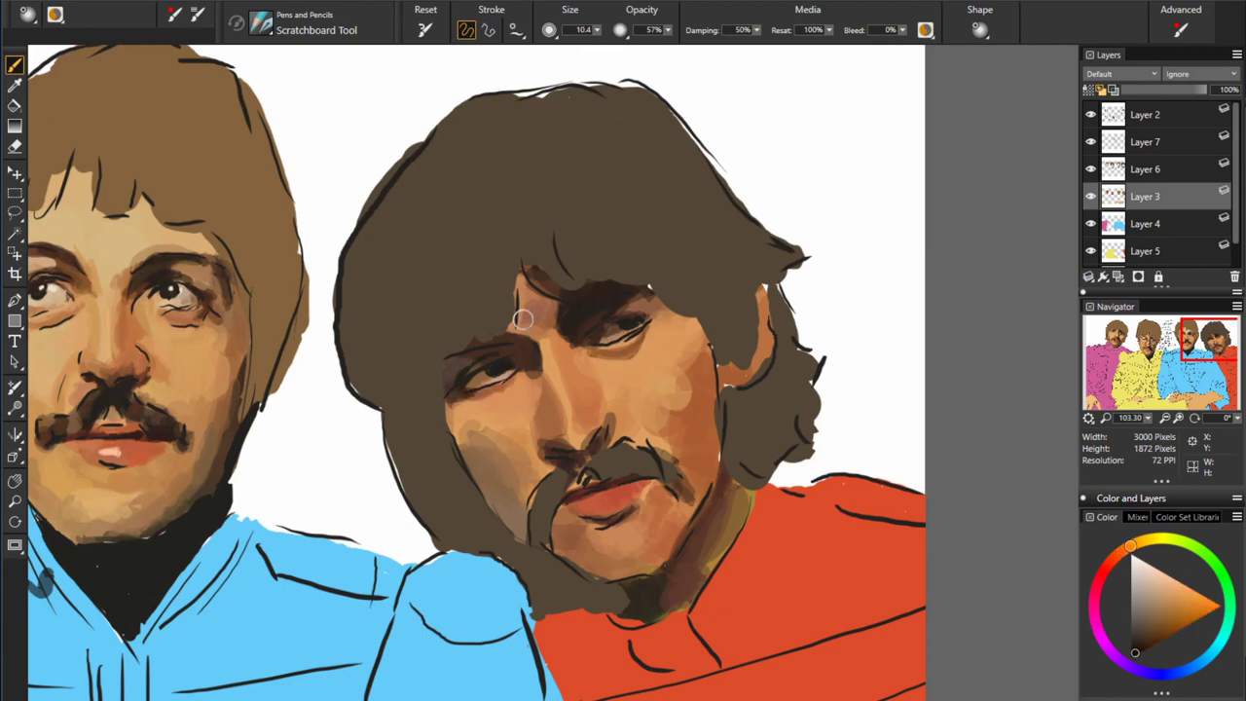
- Blend the face with sampled browns and a lighter orange around the nose
alt+click(624, 349)
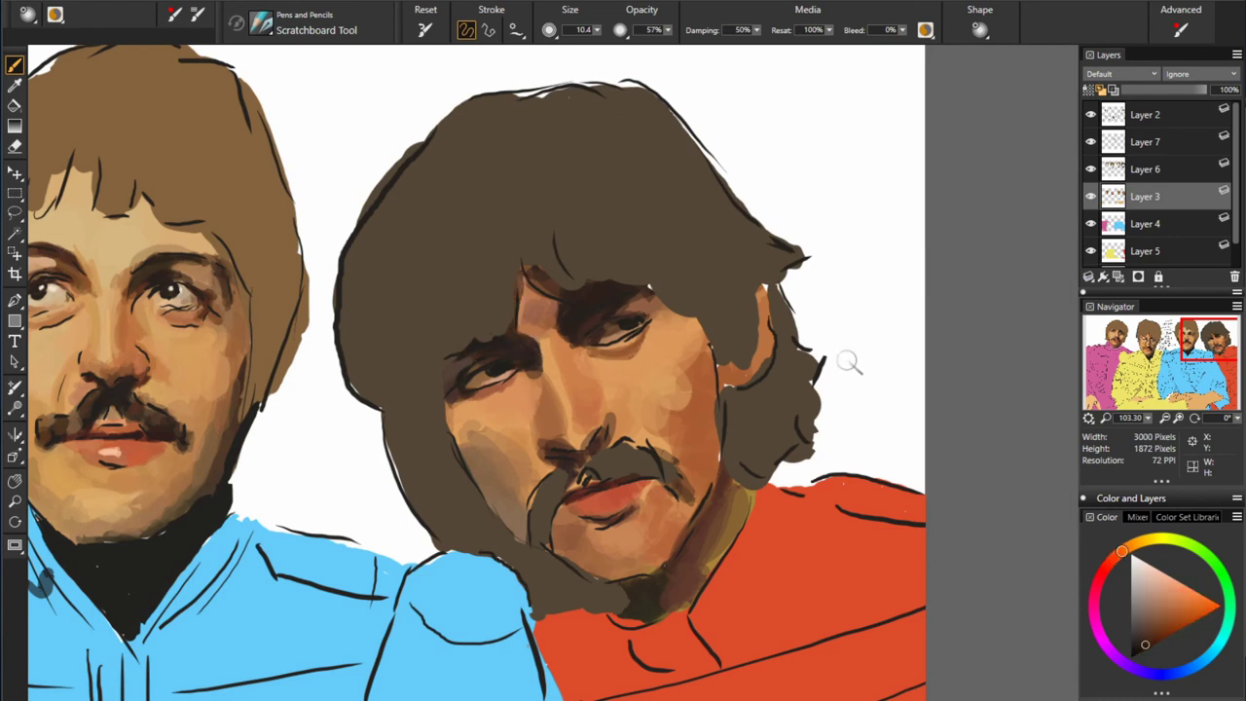
alt+click(478, 395)
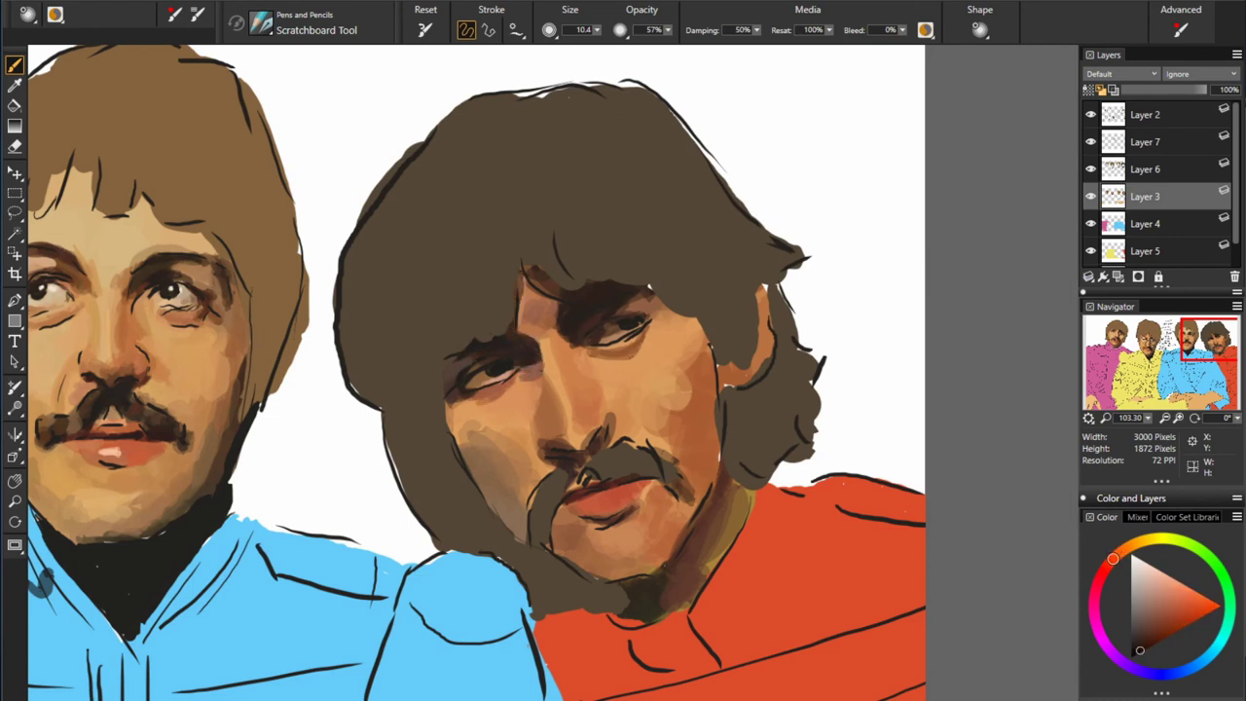
alt+click(627, 312)
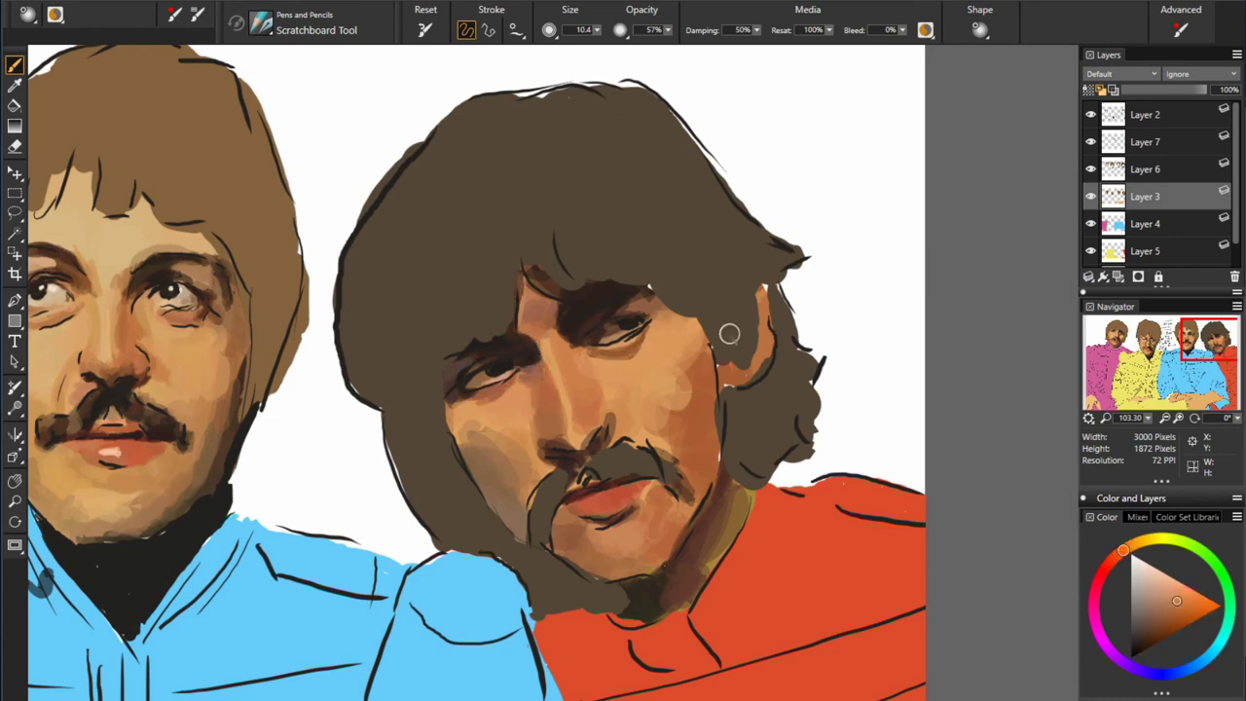
alt+click(551, 442)
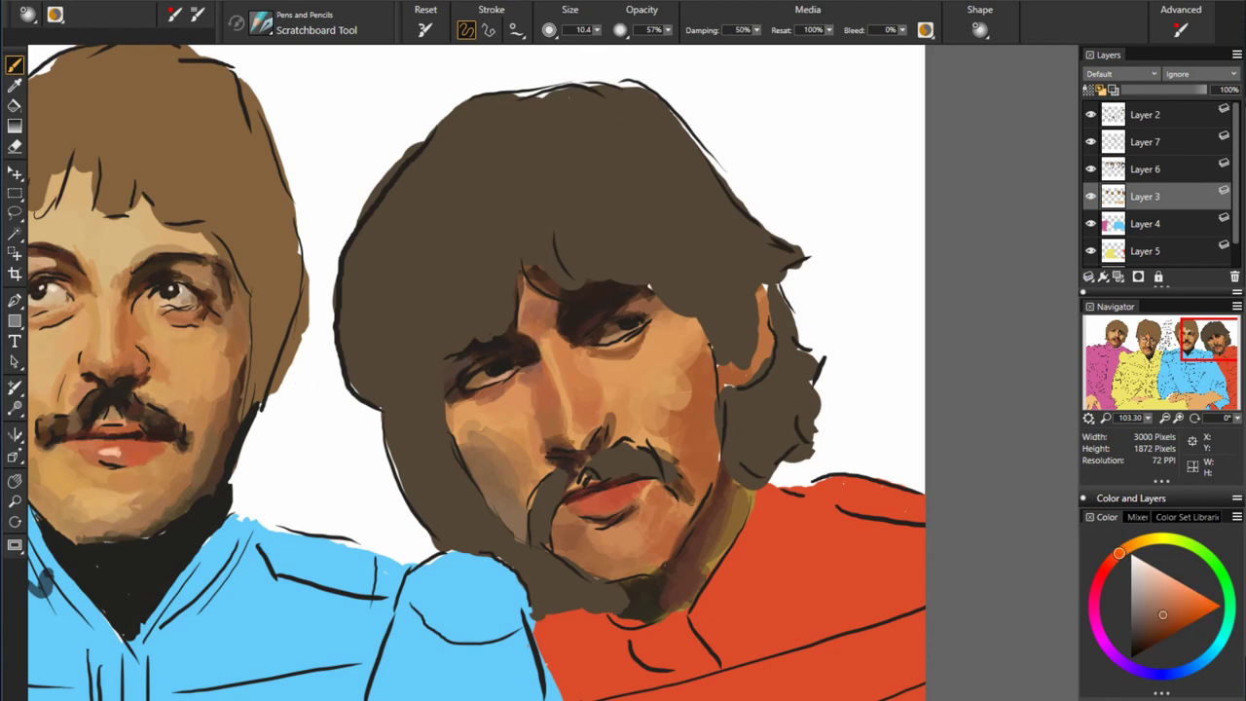
alt+click(589, 455)
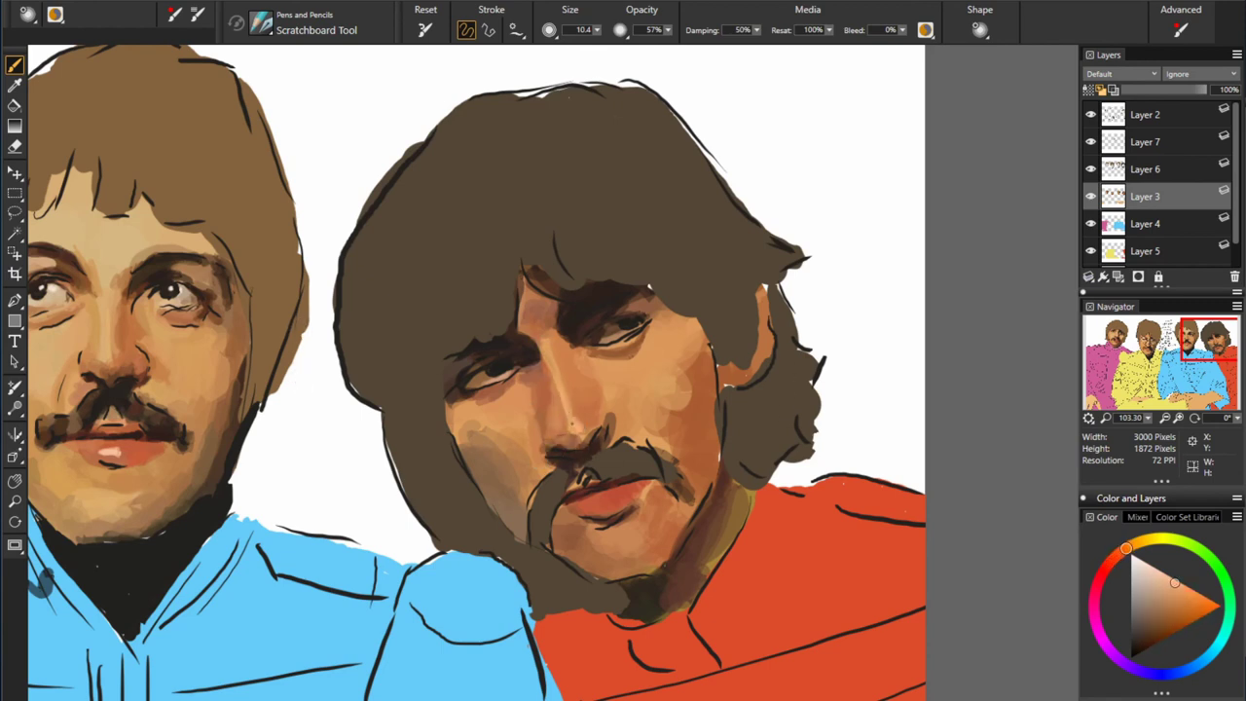
alt+click(561, 336)
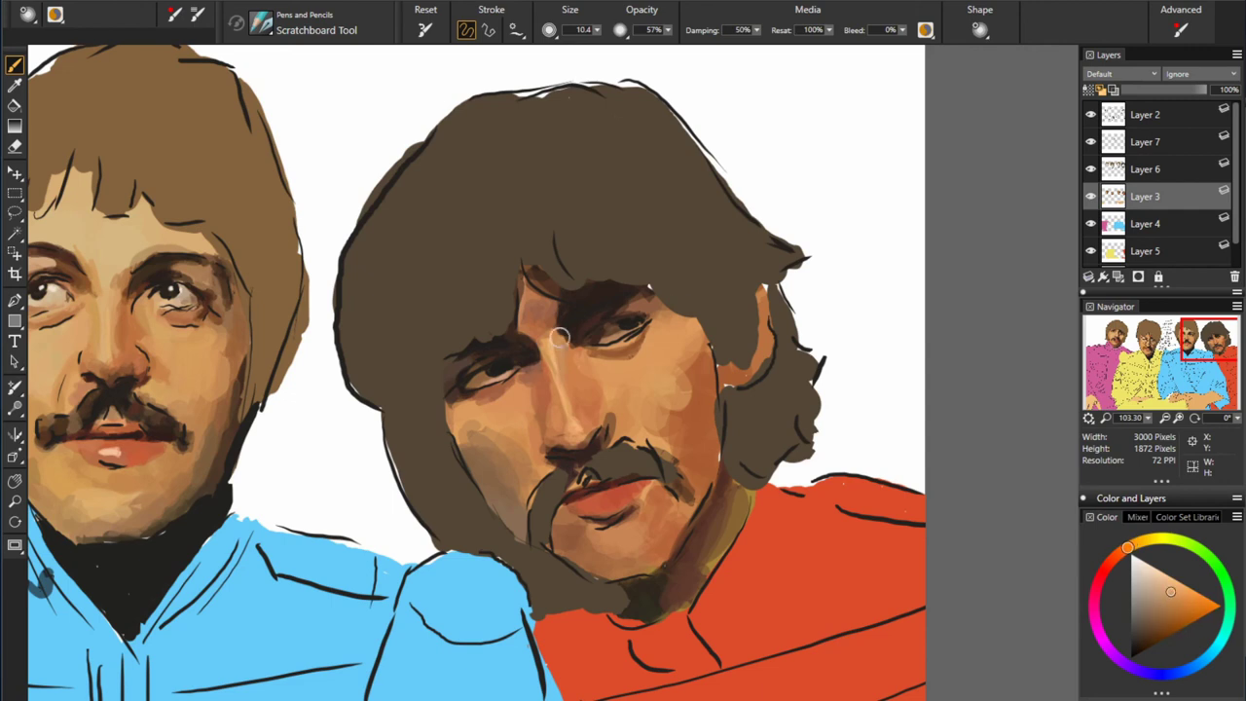
- Add orange highlights with the brush enlarged to 22.5
alt+click(565, 314)
alt+click(623, 321)
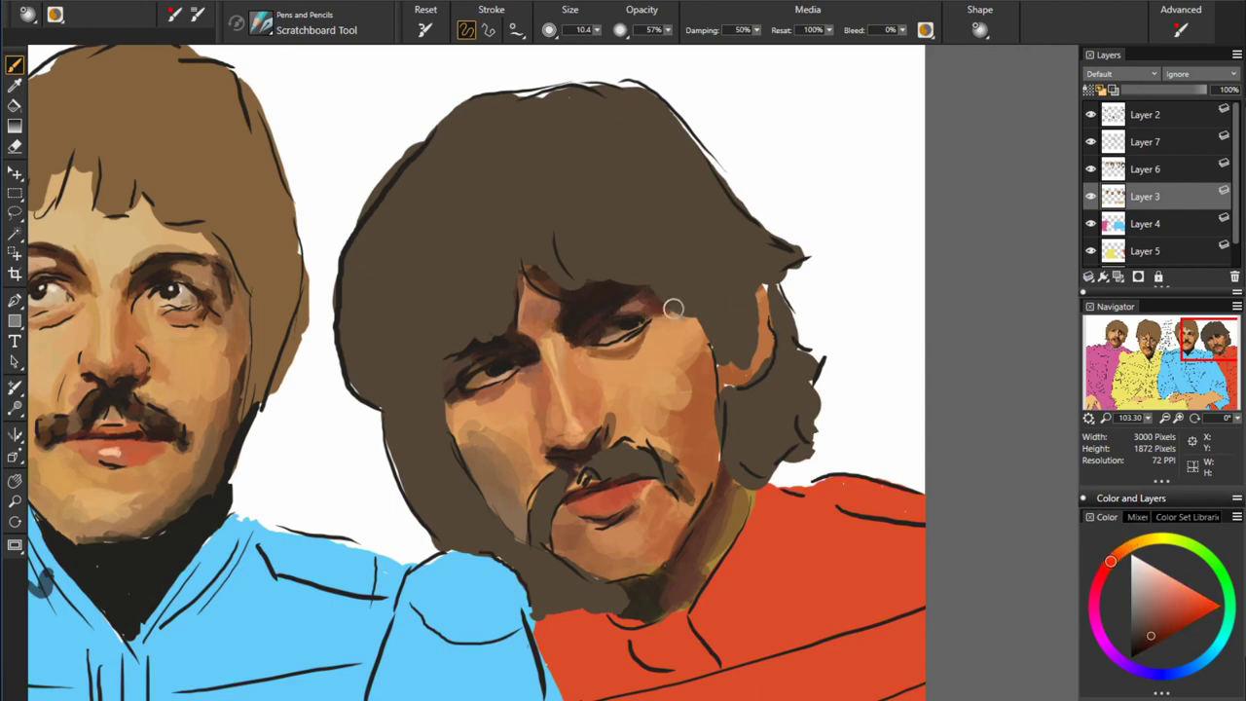
alt+click(672, 310)
alt+click(676, 409)
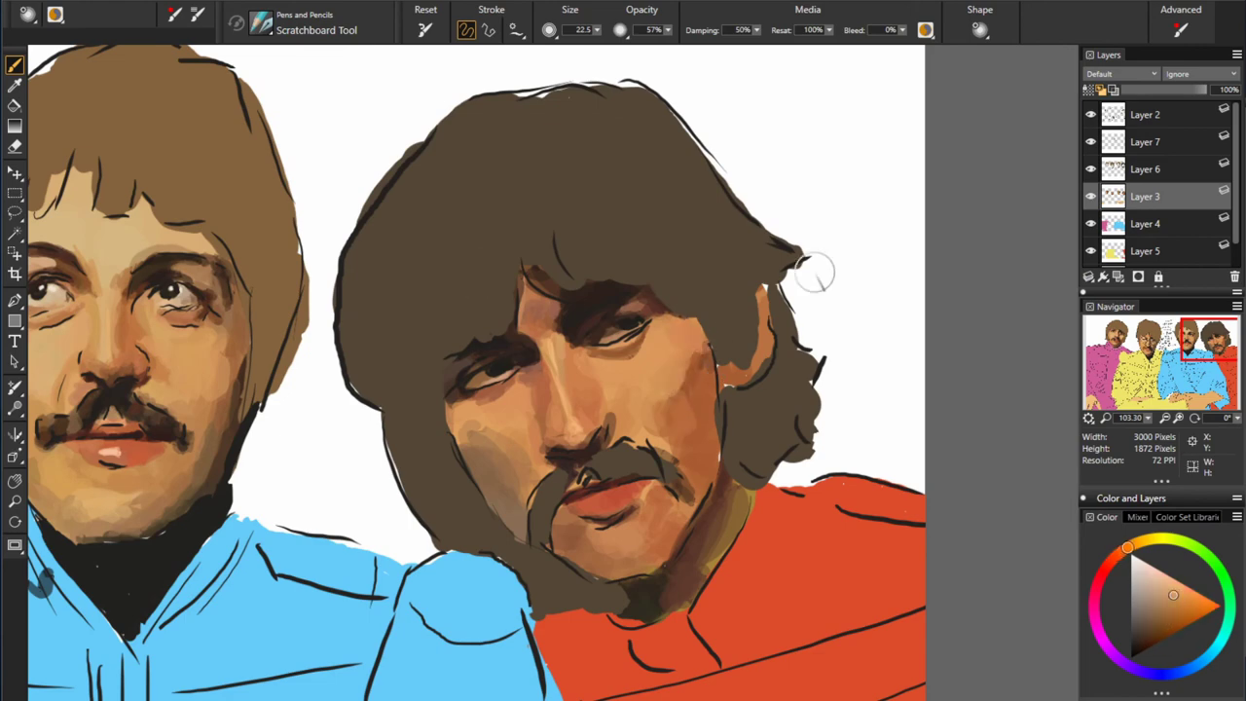
alt+click(779, 360)
- Darken the mustache with near-black brown and blend lighter browns into the lower face
alt+click(610, 466)
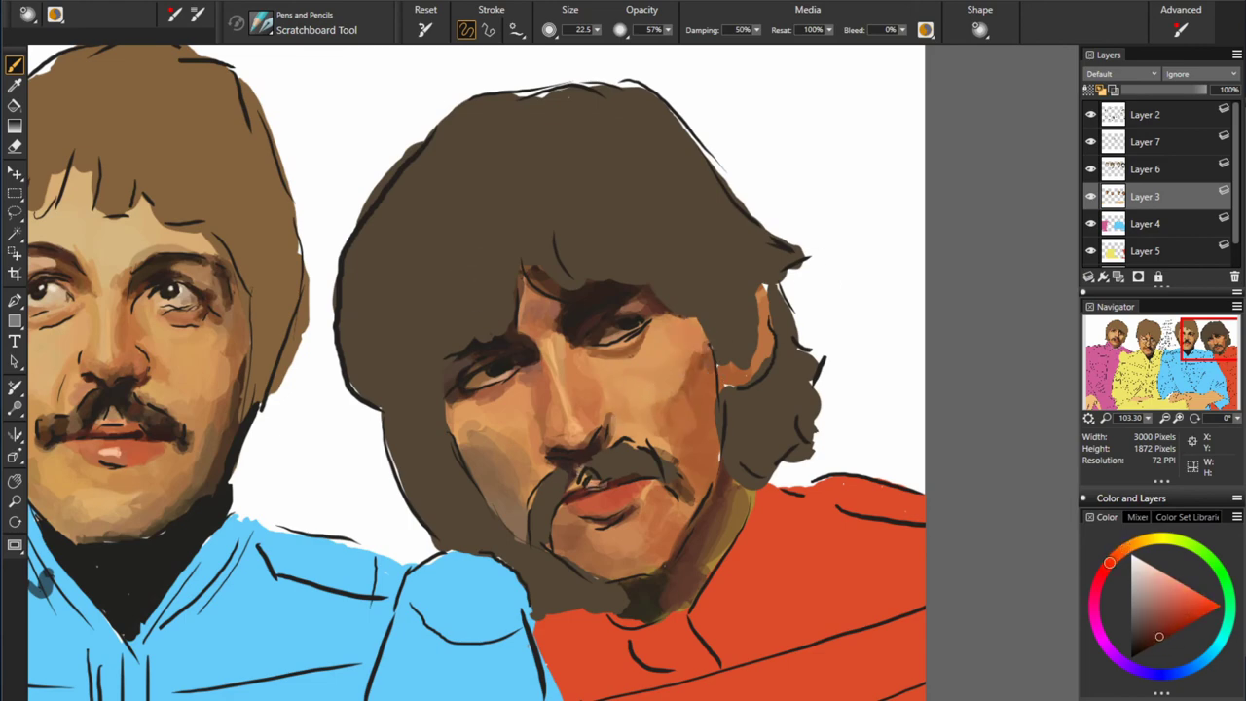
alt+click(761, 494)
alt+click(545, 497)
alt+click(584, 429)
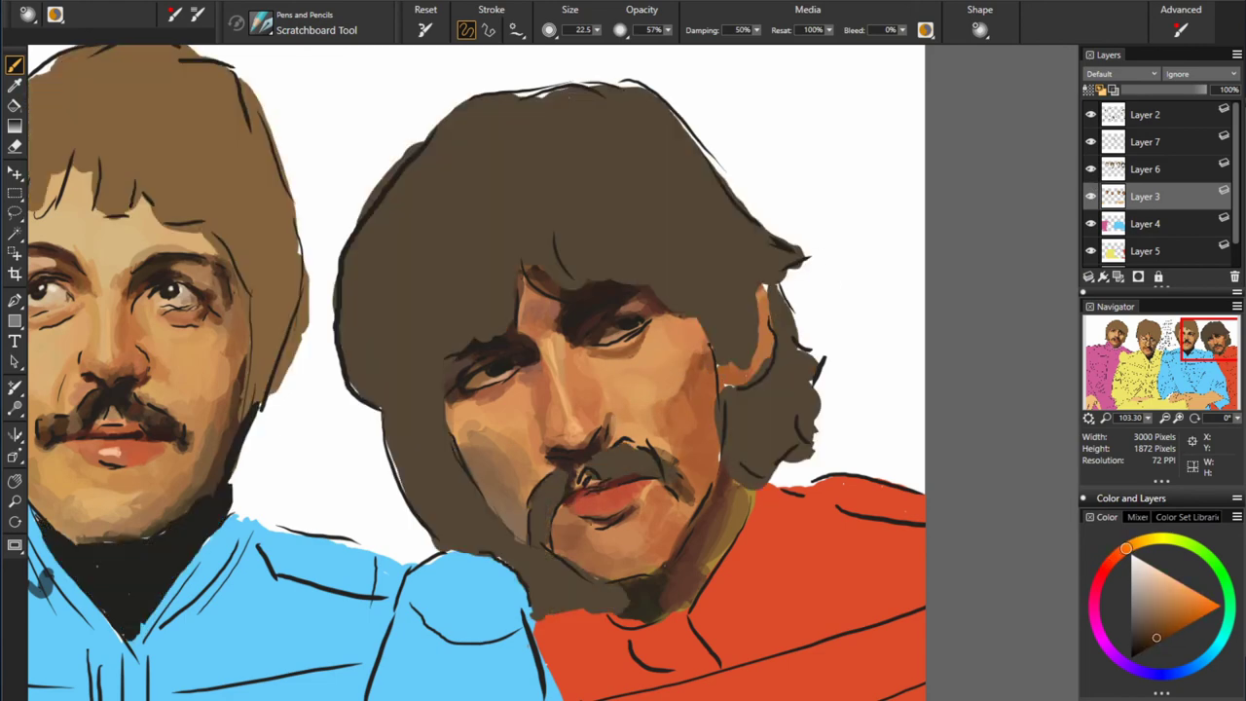
alt+click(684, 567)
alt+click(624, 539)
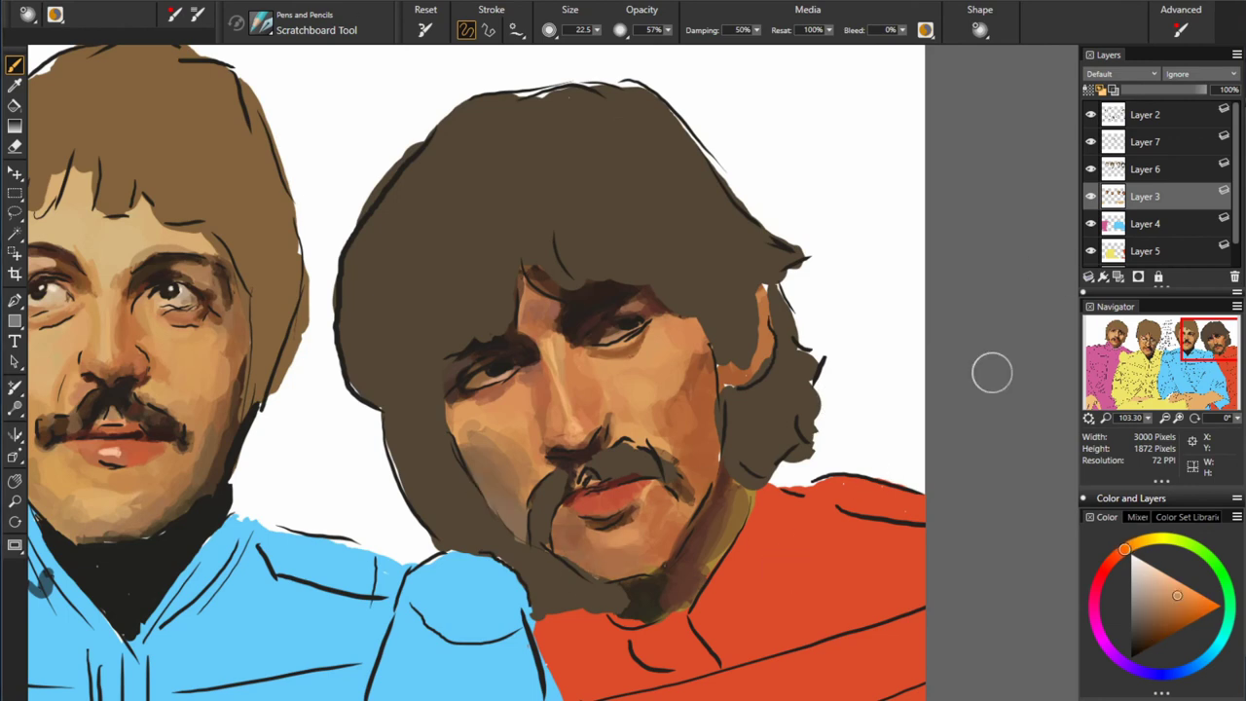
- Letter 'SEE HOW IMPORTANT THE SKETCH IS' on Layer 7 at the top right
click(1145, 141)
mouse_move(728, 72)
mouse_down()
mouse_move(709, 97)
mouse_move(748, 97)
mouse_up()
drag(775, 72, 774, 97)
drag(816, 70, 816, 92)
mouse_move(823, 68)
mouse_down()
mouse_move(847, 89)
mouse_move(894, 90)
mouse_up()
mouse_move(725, 109)
mouse_down()
mouse_move(791, 136)
mouse_move(839, 171)
mouse_move(851, 201)
mouse_move(915, 238)
mouse_up()
mouse_move(845, 255)
mouse_down()
mouse_move(872, 271)
mouse_move(908, 259)
mouse_up()
- Complete the note with 'TO KEEP THE PROPORTIONS RIGHT' beside the face
drag(798, 288, 906, 339)
drag(829, 352, 904, 382)
mouse_move(737, 417)
mouse_down()
mouse_move(748, 446)
mouse_move(873, 436)
mouse_up()
drag(877, 419, 890, 418)
drag(811, 446, 910, 466)
drag(760, 507, 909, 526)
- Select Layer 3, set brush opacity to 53%, and sample lip and skin tones
click(1145, 195)
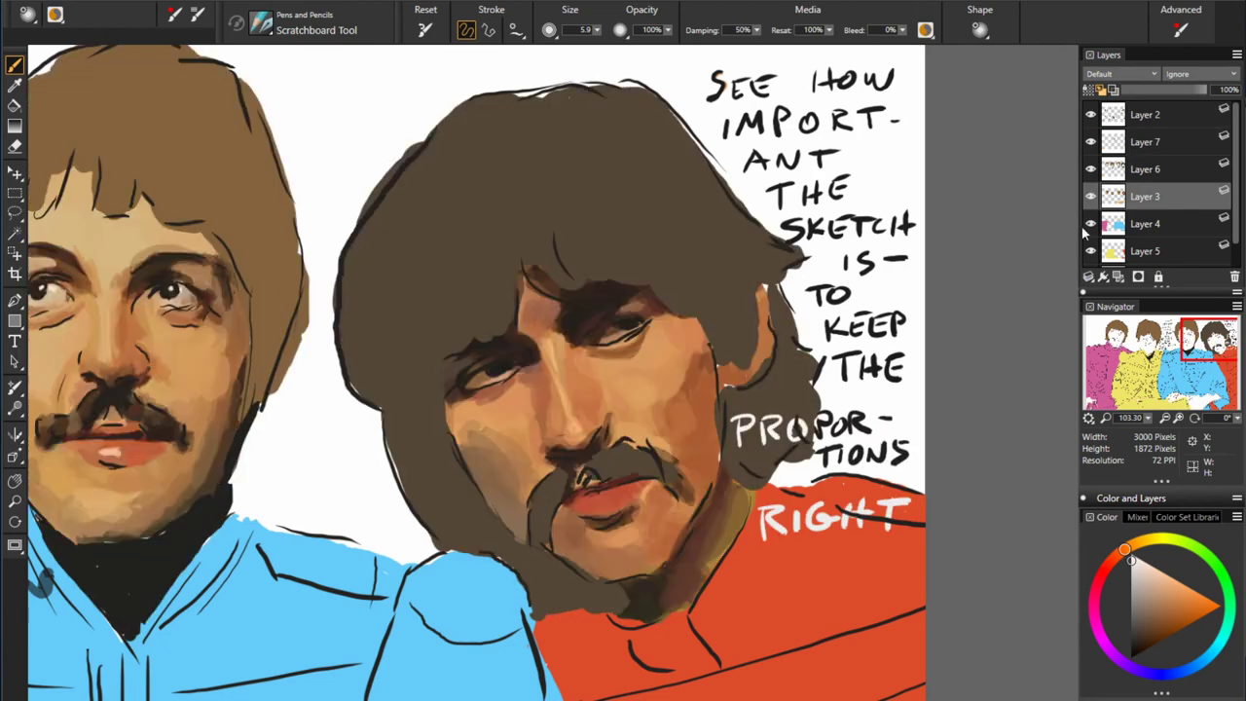
key(5)
key(3)
alt+click(635, 493)
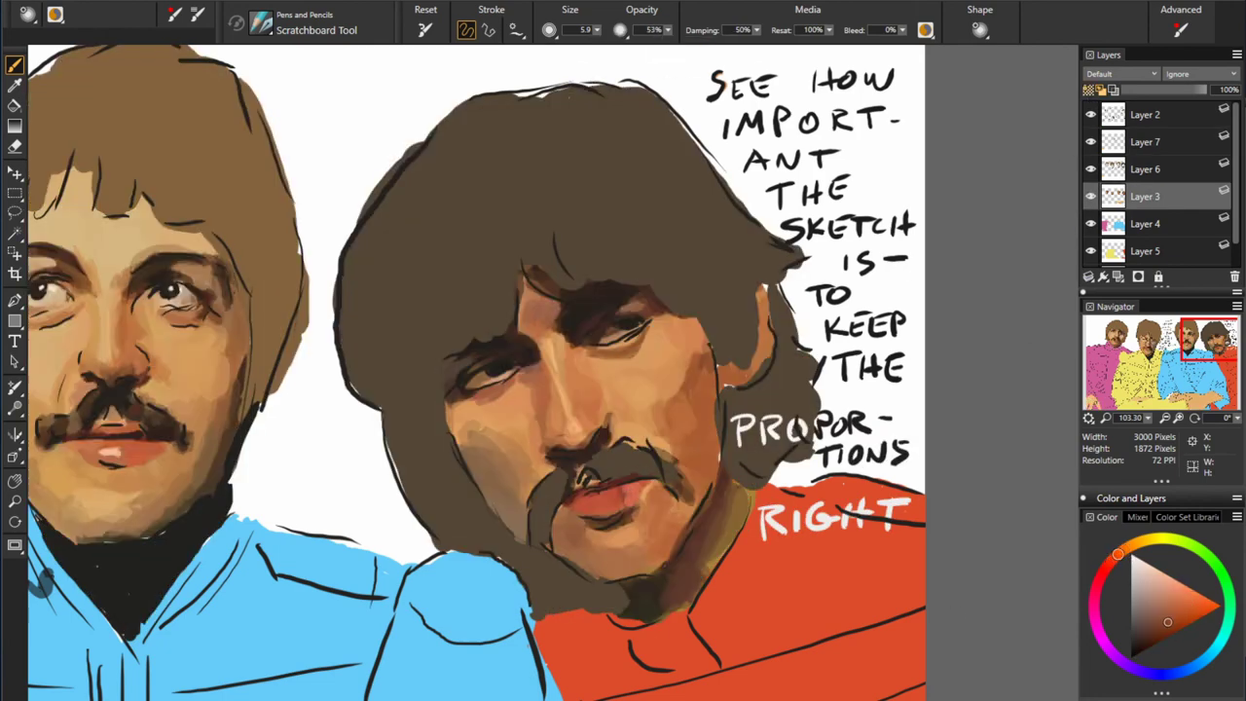
alt+click(856, 408)
alt+click(583, 387)
alt+click(619, 422)
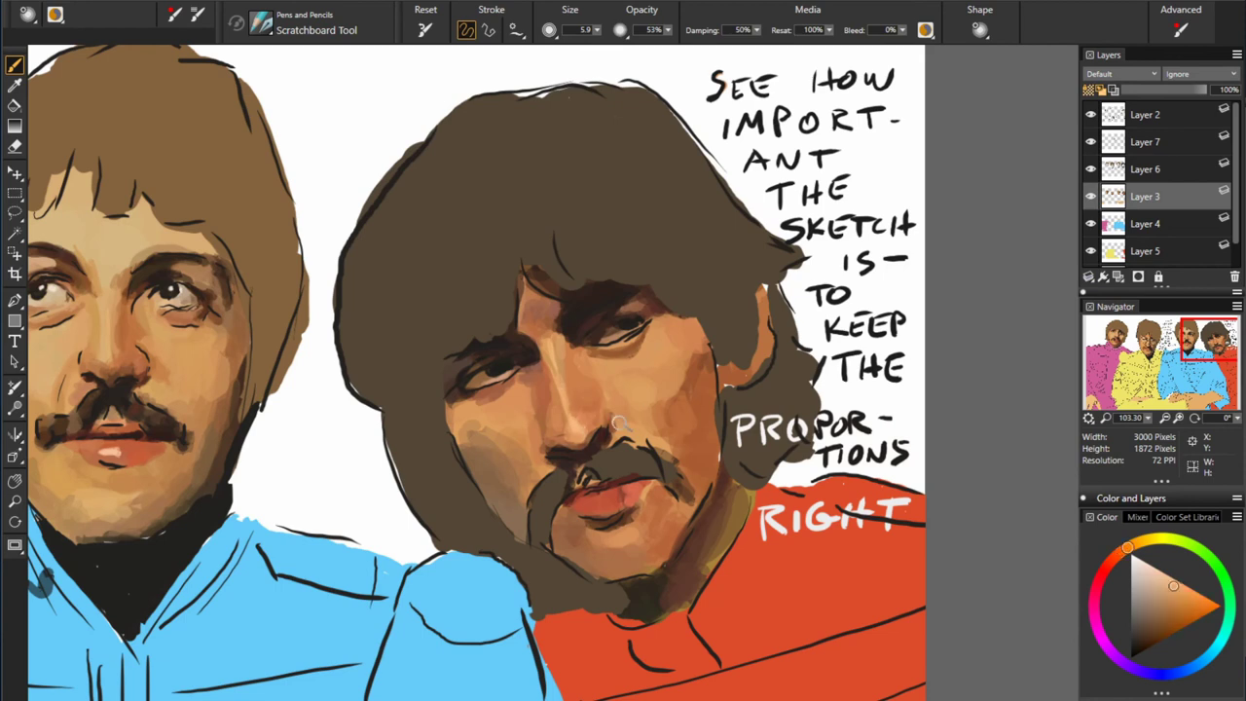
- Smooth the left cheek with lighter skin tones
alt+click(575, 349)
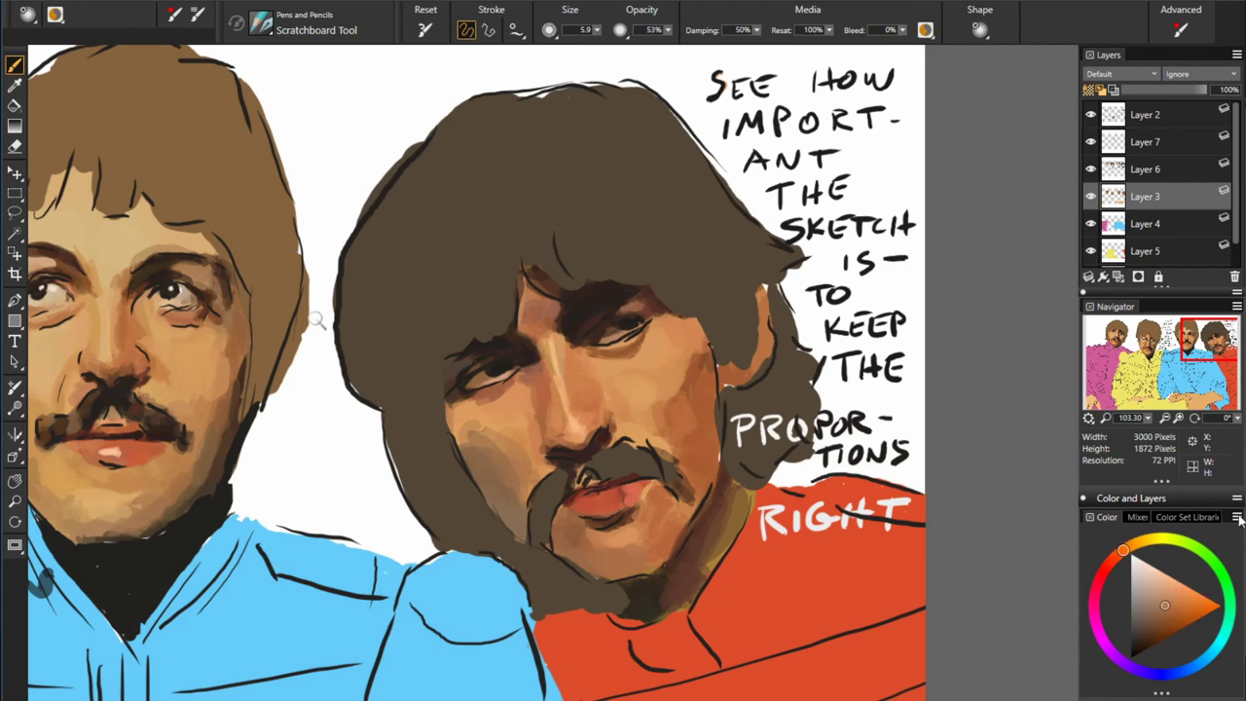
alt+click(683, 477)
alt+click(623, 424)
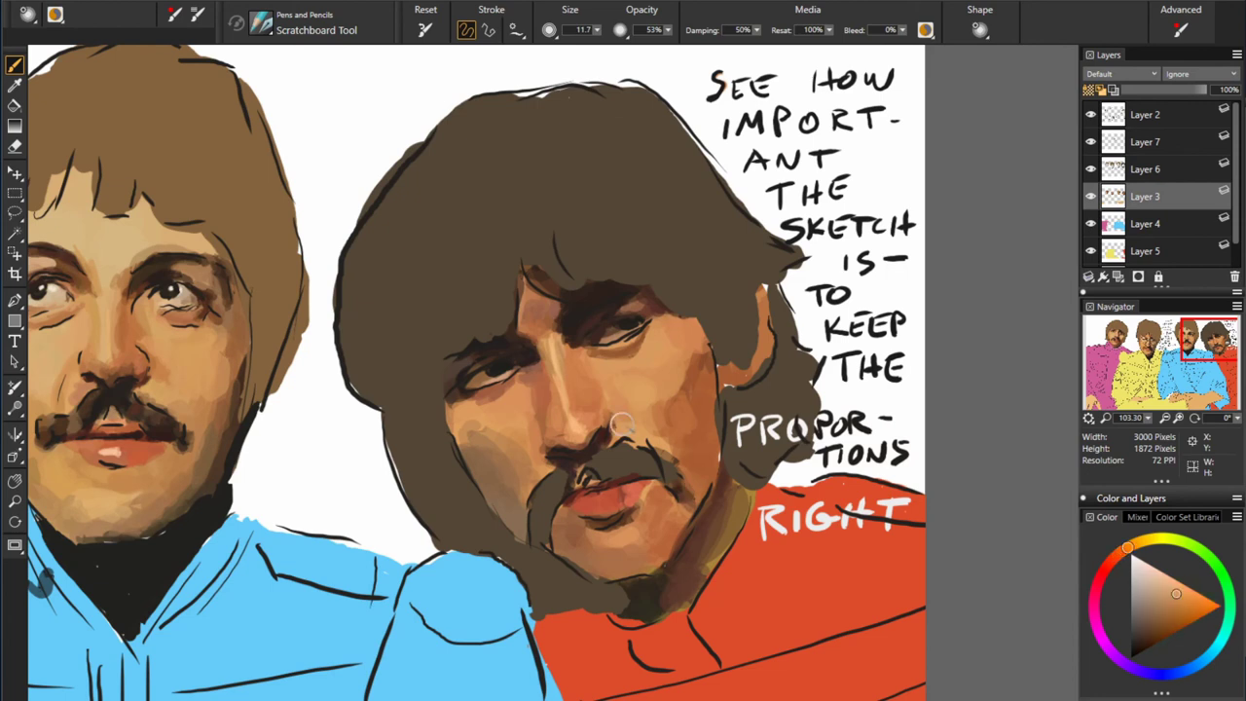
alt+click(473, 434)
drag(450, 407, 493, 444)
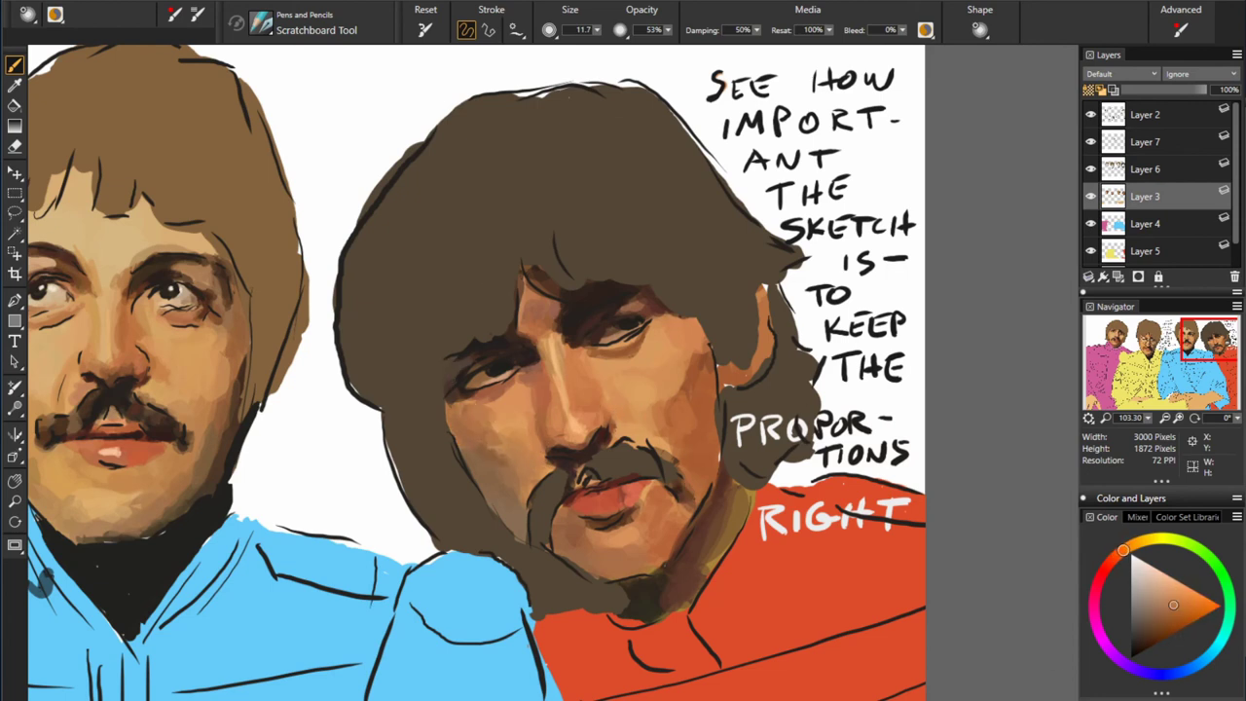
- Blend skin tones around the moustache edges
alt+click(498, 384)
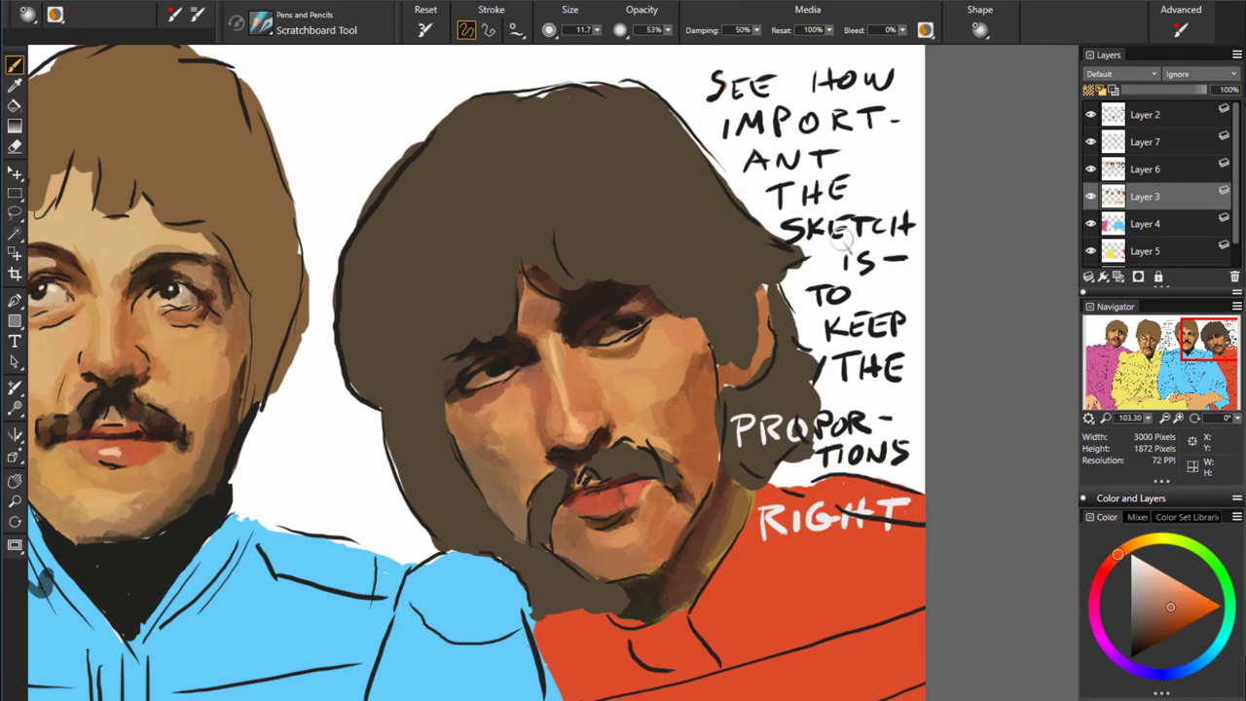
alt+click(610, 462)
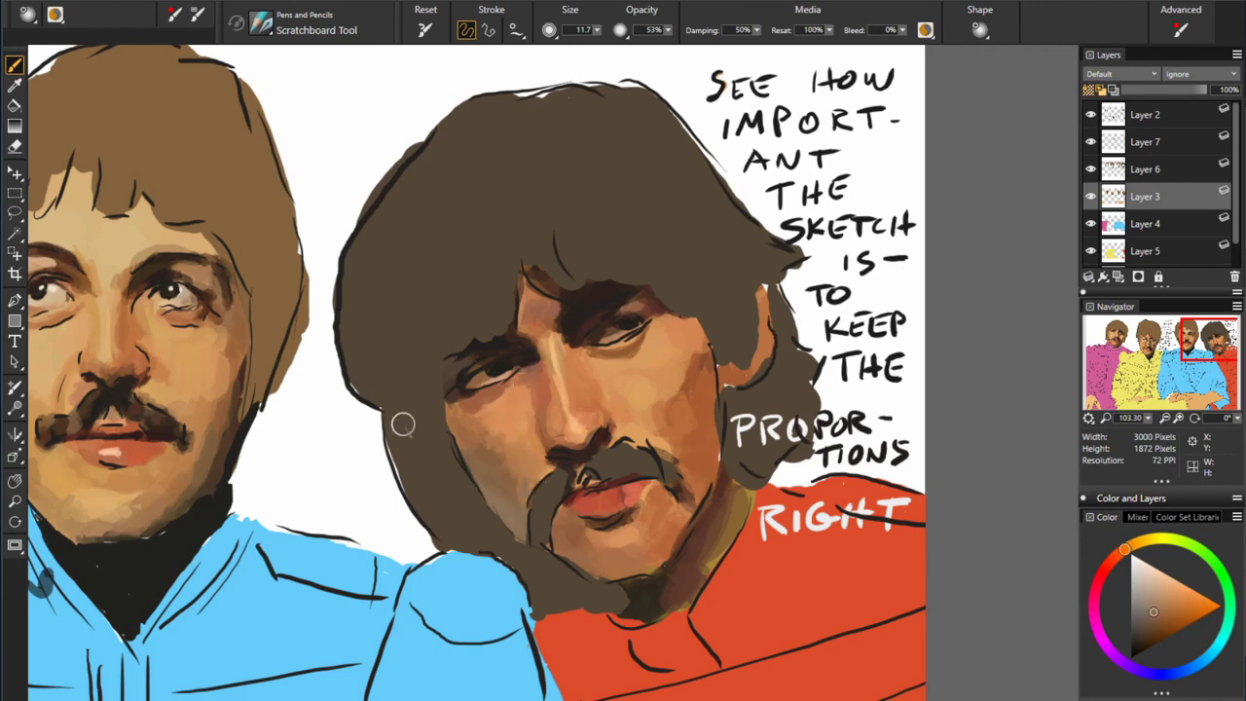
alt+click(565, 481)
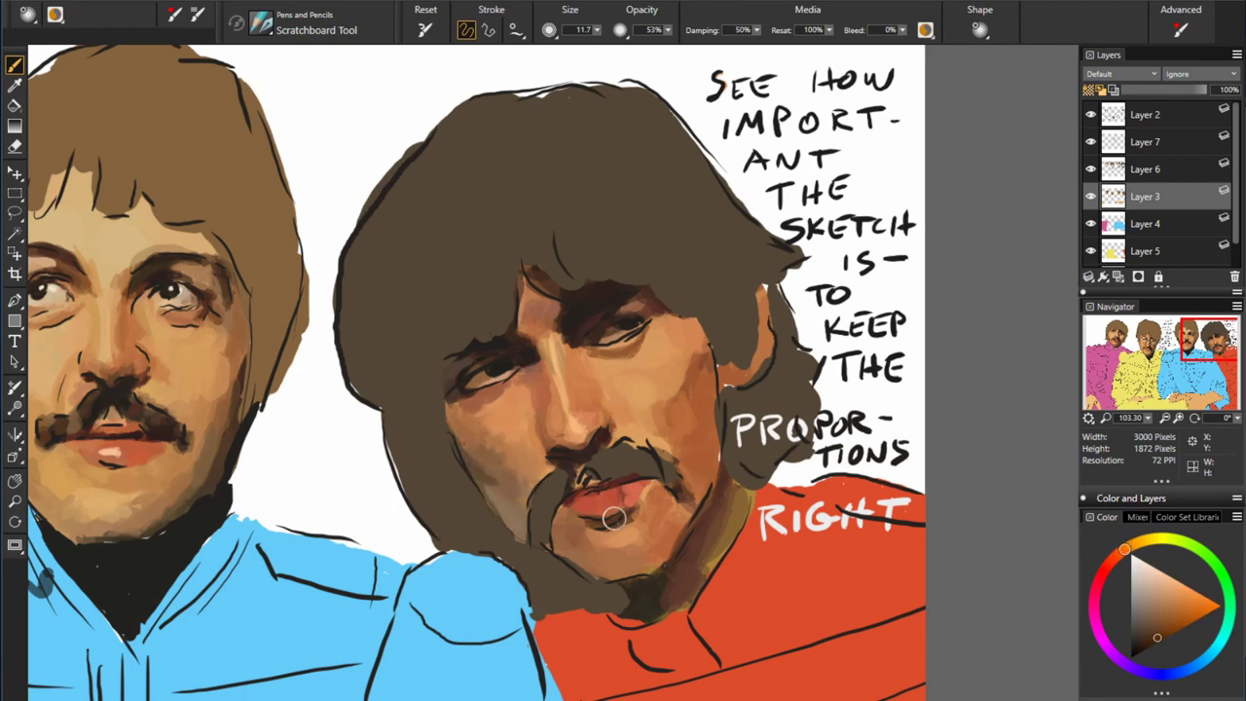
alt+click(597, 493)
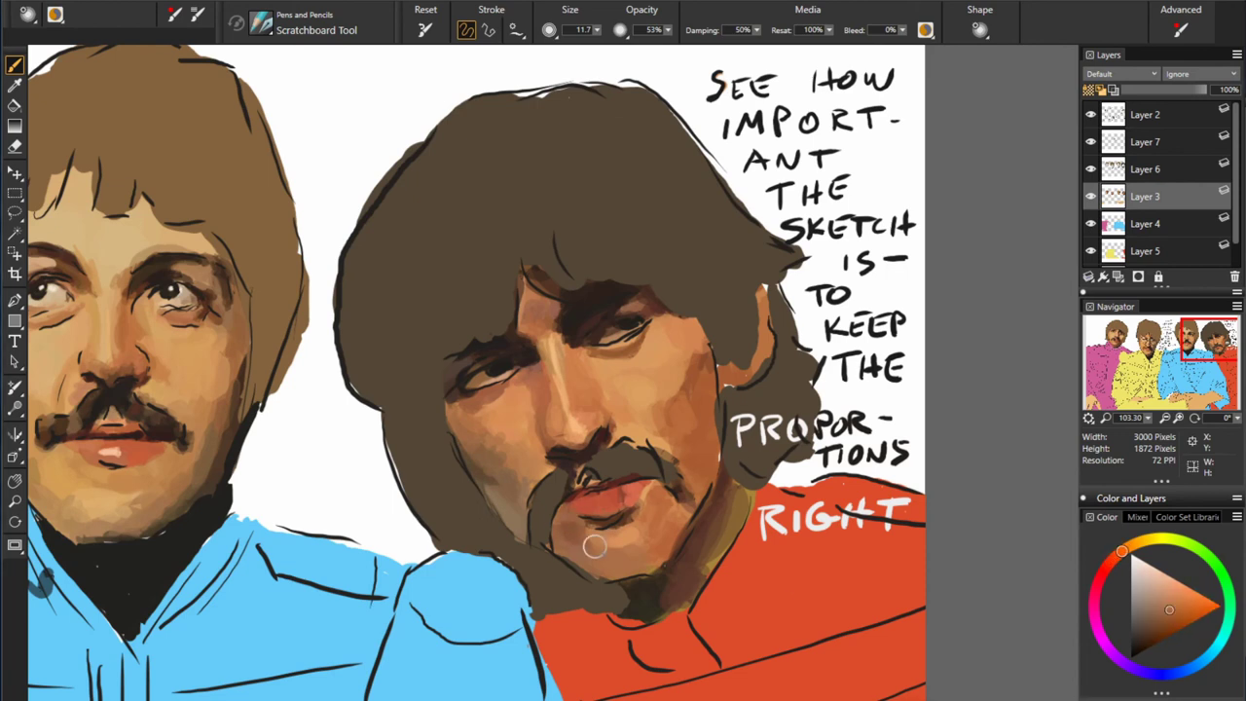
alt+click(458, 504)
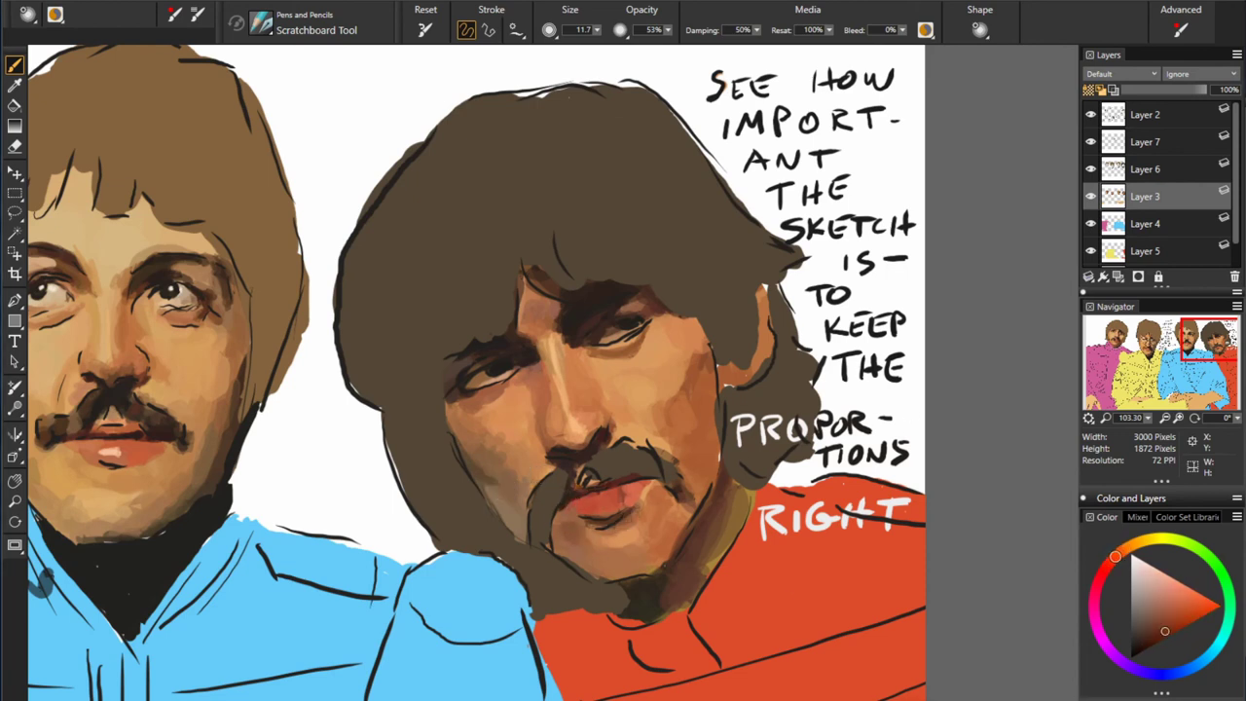
alt+click(649, 497)
- Shade the chin with redder, orange-brown and darker brown tones
alt+click(731, 456)
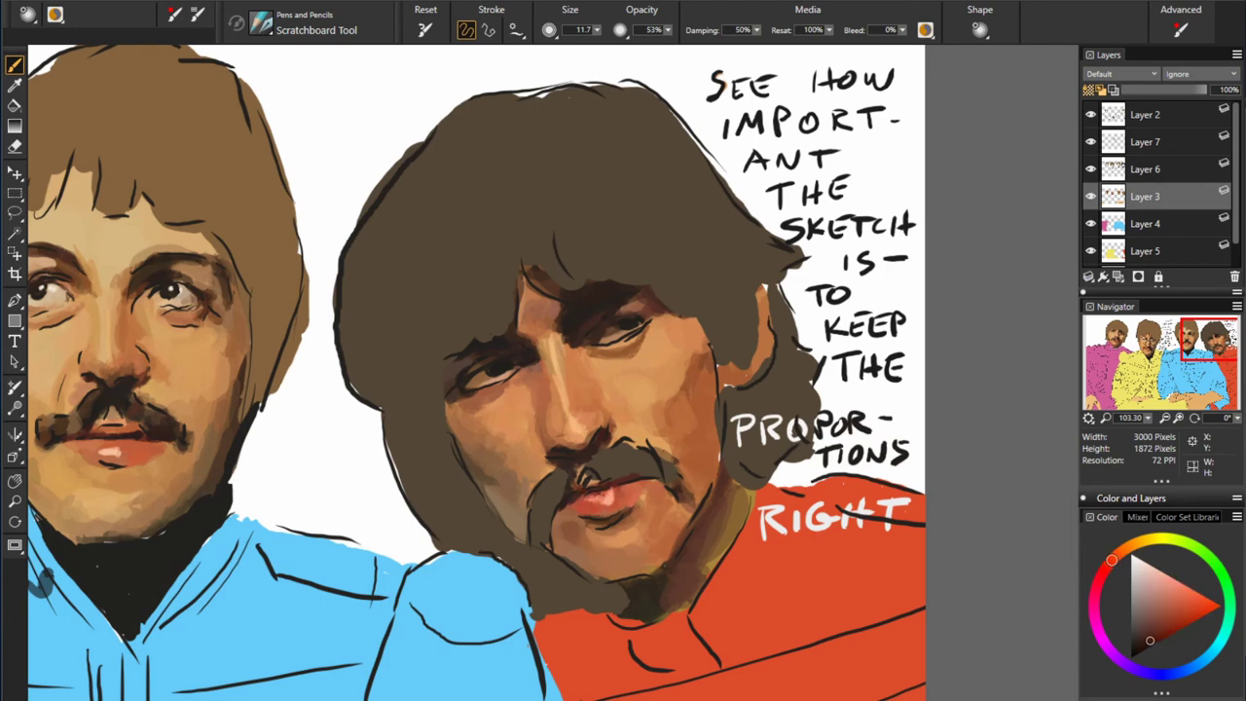
alt+click(464, 509)
alt+click(668, 501)
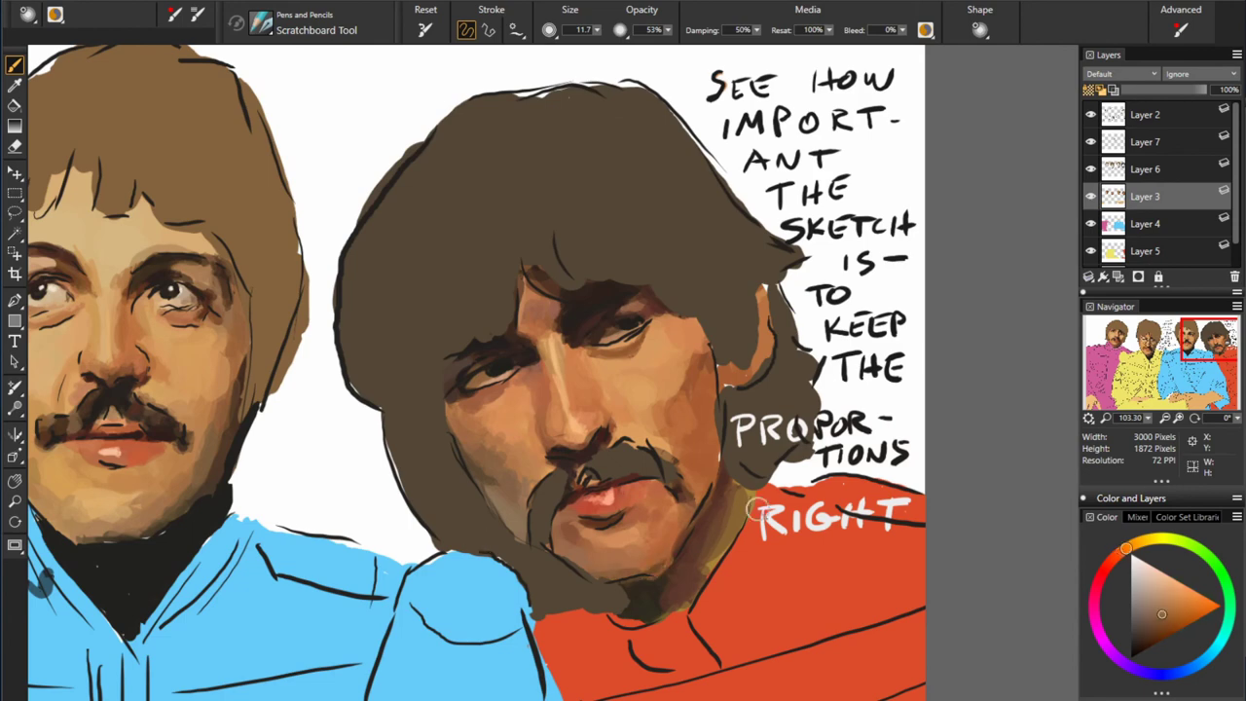
alt+click(638, 498)
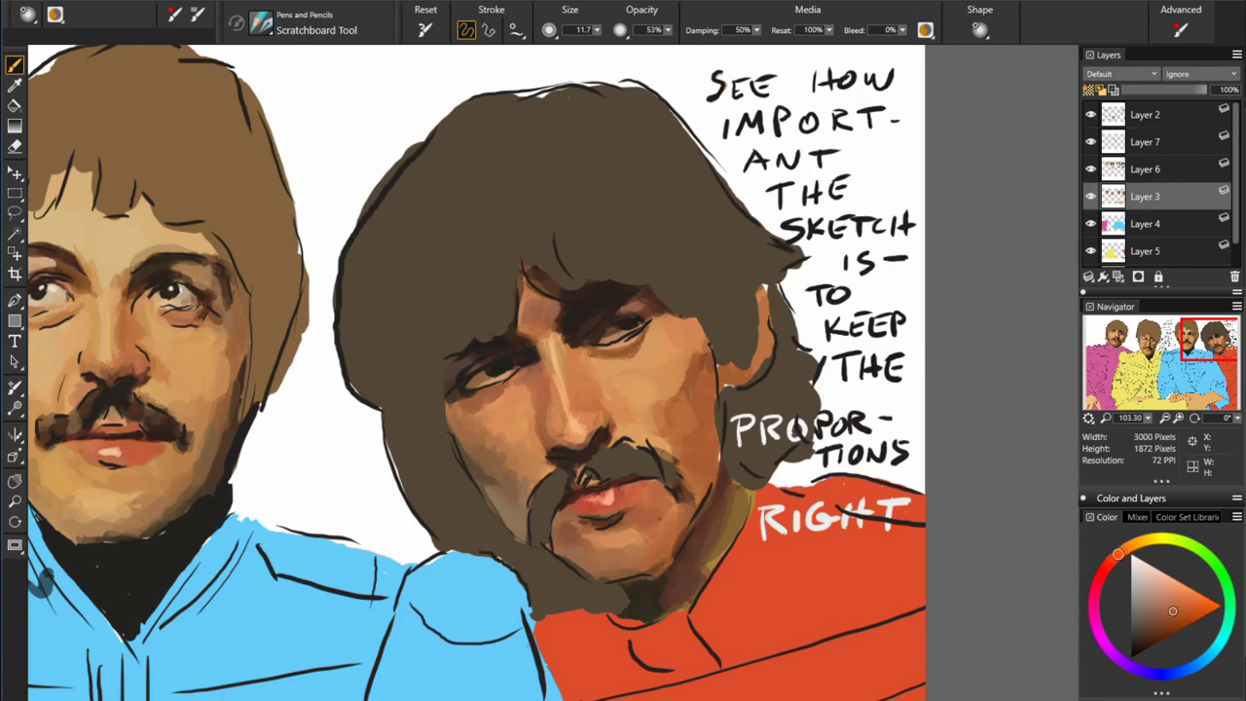
alt+click(632, 538)
alt+click(413, 388)
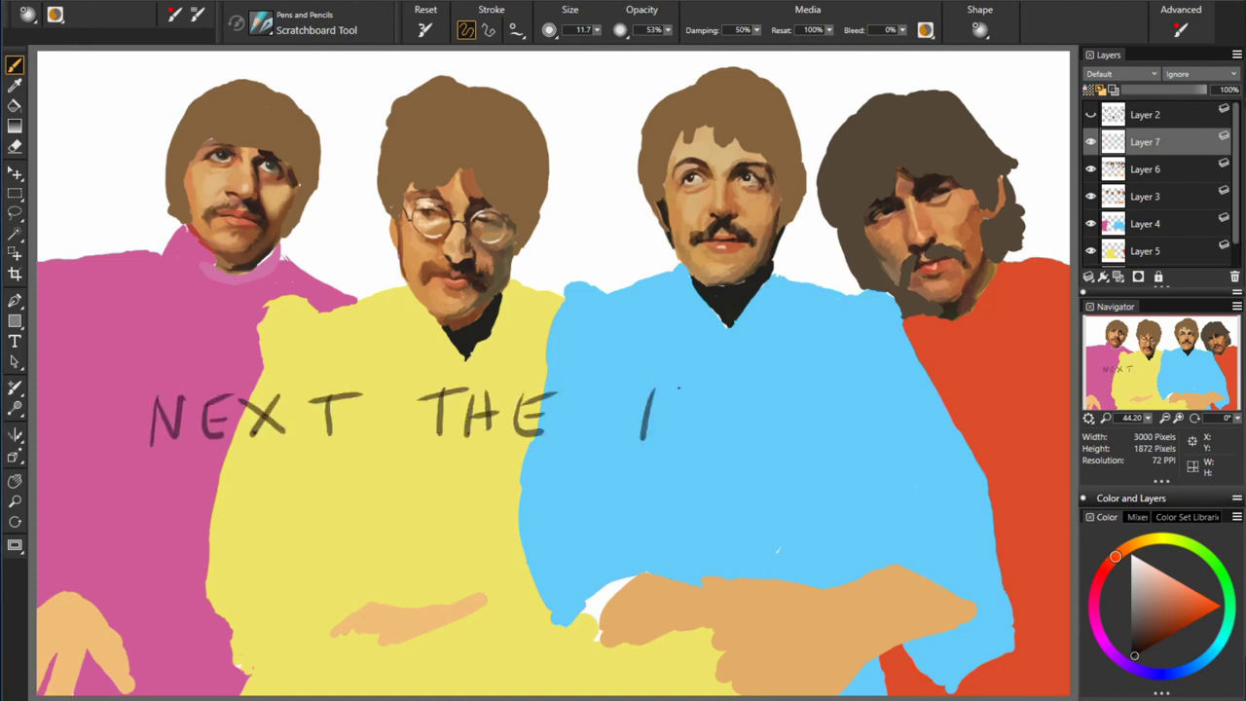
- Add a new layer for the 'NEXT THE HAIR' note
click(1091, 168)
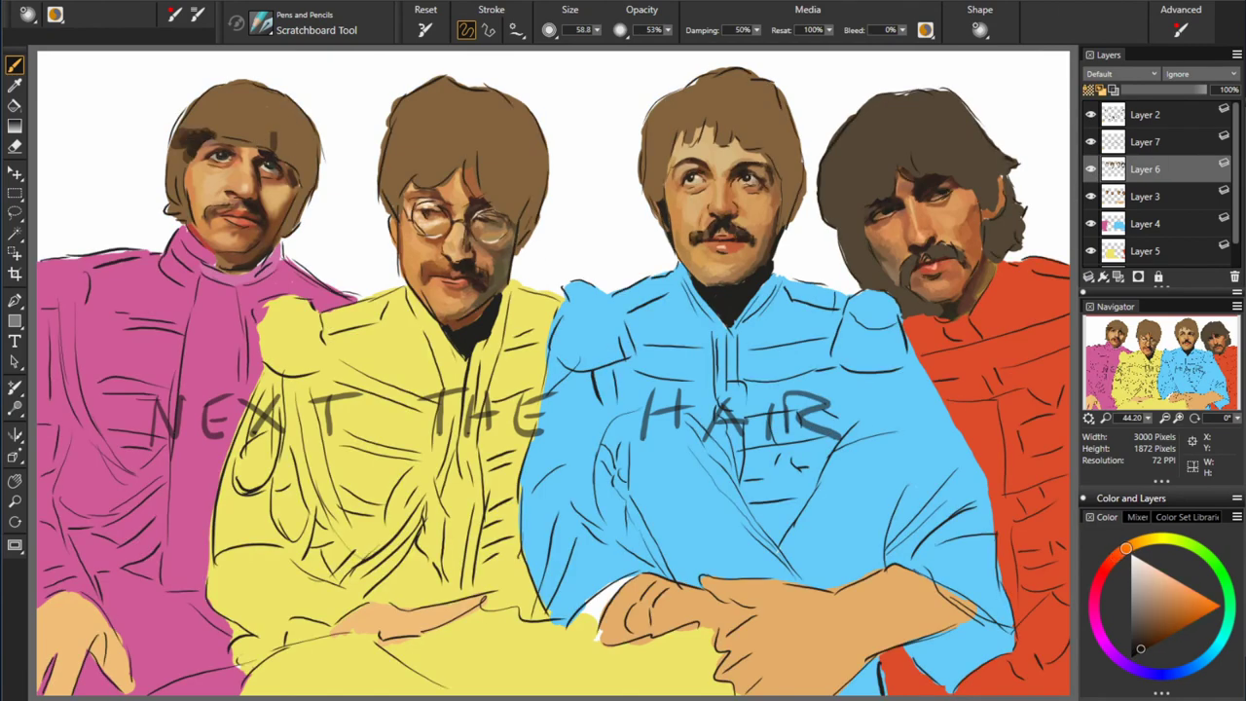
- Sample a dark hair brown and darken the left man's hair
alt+click(180, 213)
alt+click(181, 153)
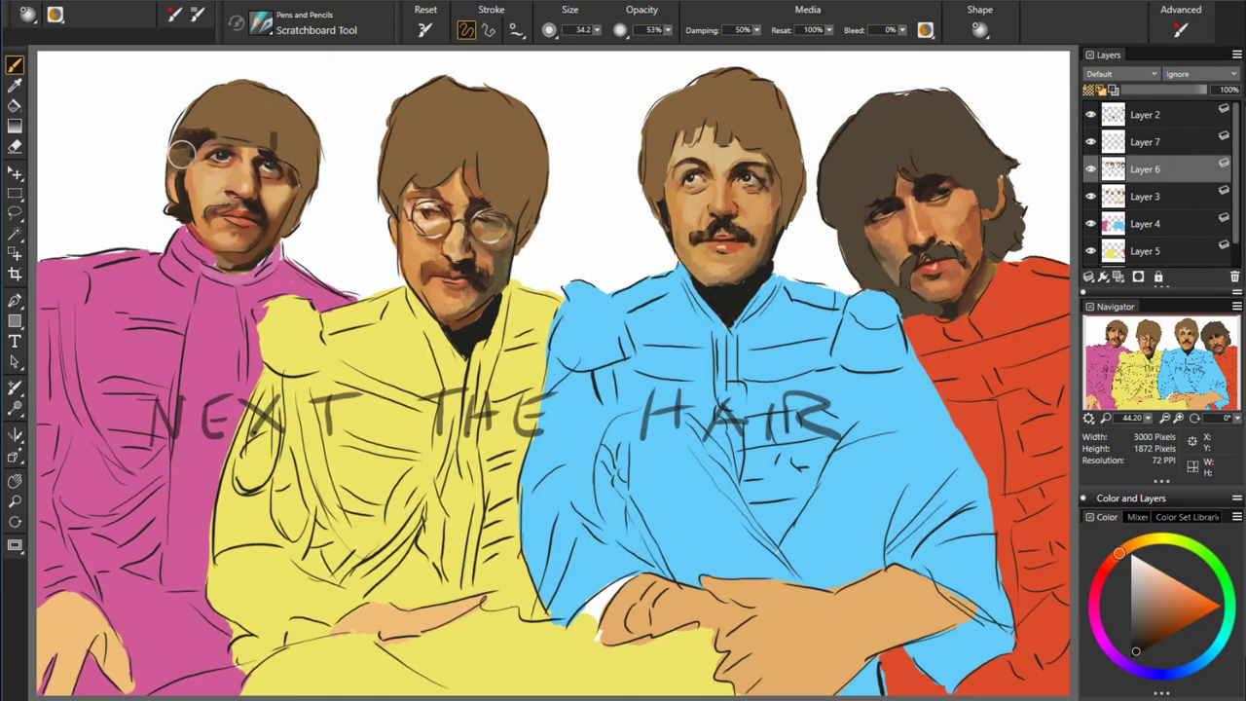
mouse_move(215, 132)
mouse_down()
mouse_move(248, 141)
mouse_move(309, 194)
mouse_up()
drag(224, 83, 312, 166)
alt+click(477, 176)
- Darken the second man's hair with dark brown strokes
drag(390, 131, 395, 214)
drag(434, 103, 458, 126)
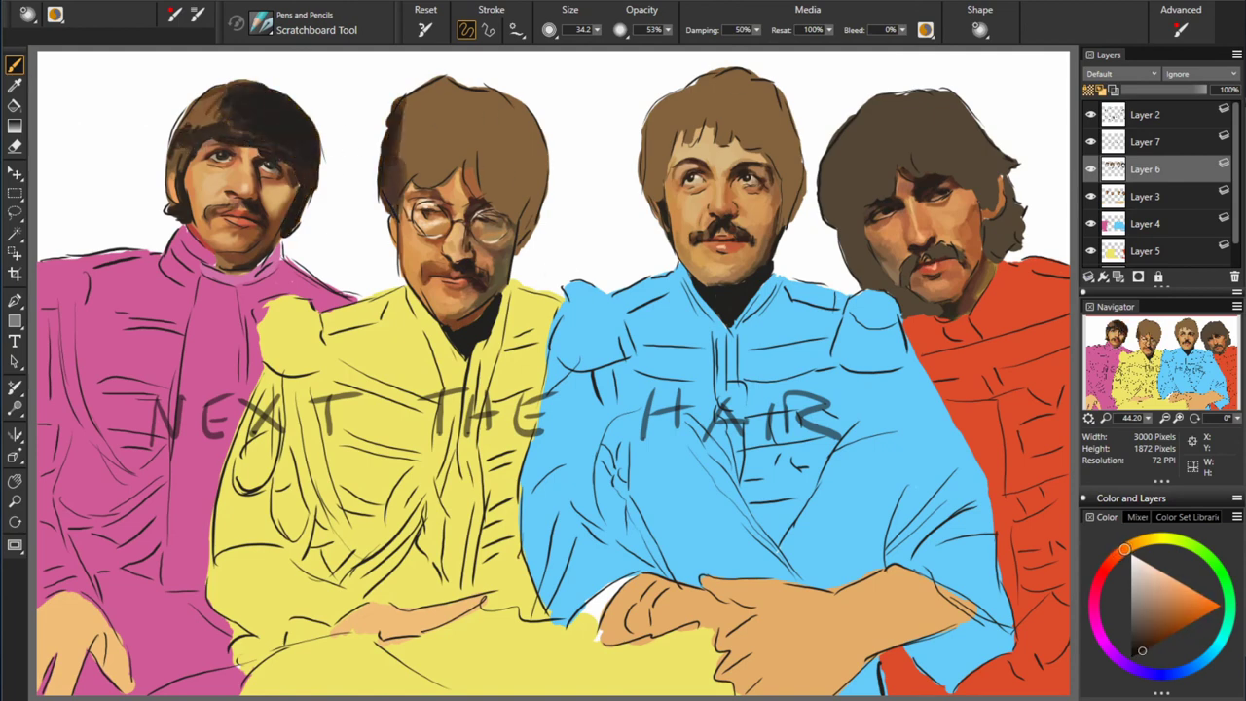
mouse_move(385, 117)
mouse_down()
mouse_move(448, 190)
mouse_move(502, 180)
mouse_move(482, 141)
mouse_move(531, 248)
mouse_up()
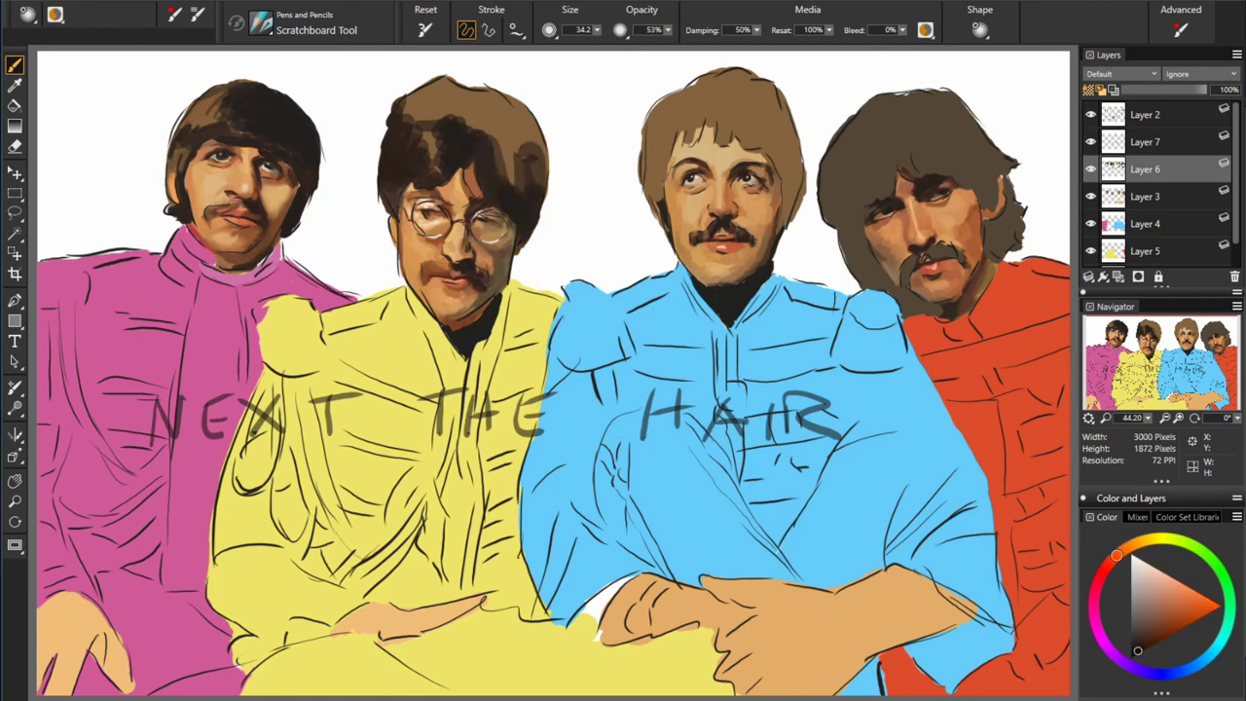
drag(497, 112, 540, 195)
drag(468, 88, 507, 155)
mouse_move(409, 88)
mouse_down()
mouse_move(482, 122)
mouse_move(521, 185)
mouse_up()
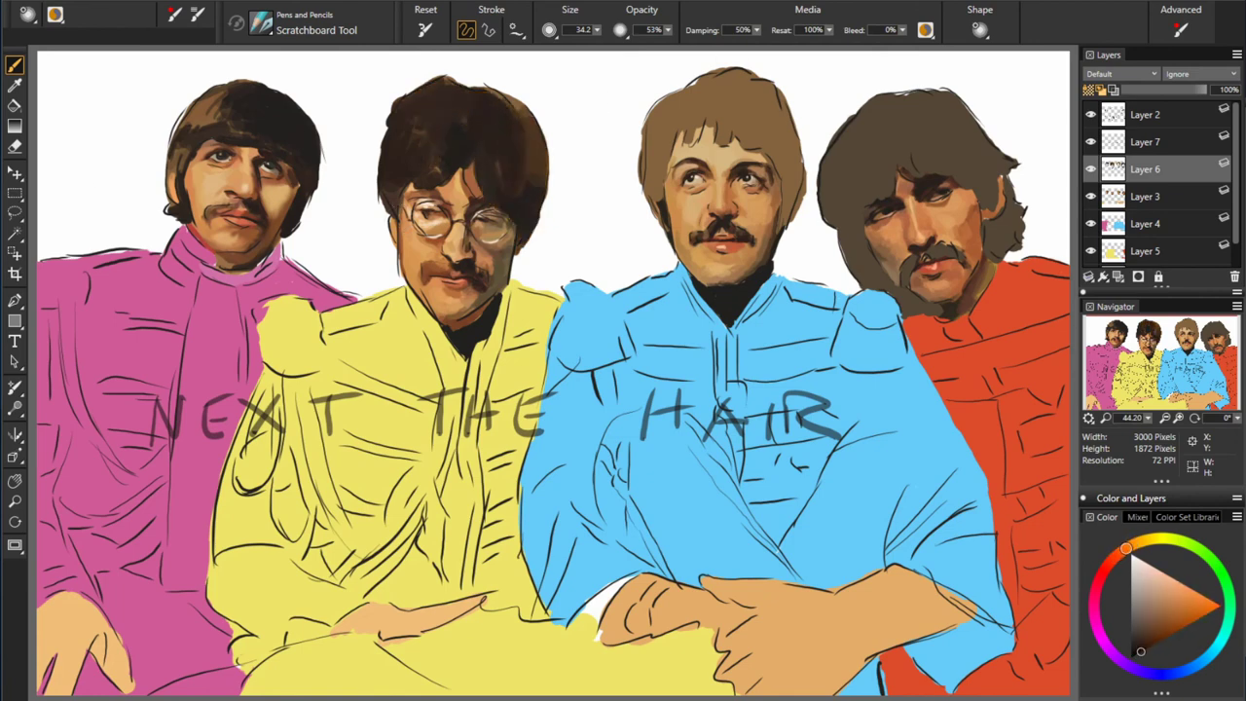
alt+click(525, 155)
drag(507, 127, 546, 180)
- Return to Layer 6 and darken the third man's hair
click(1145, 169)
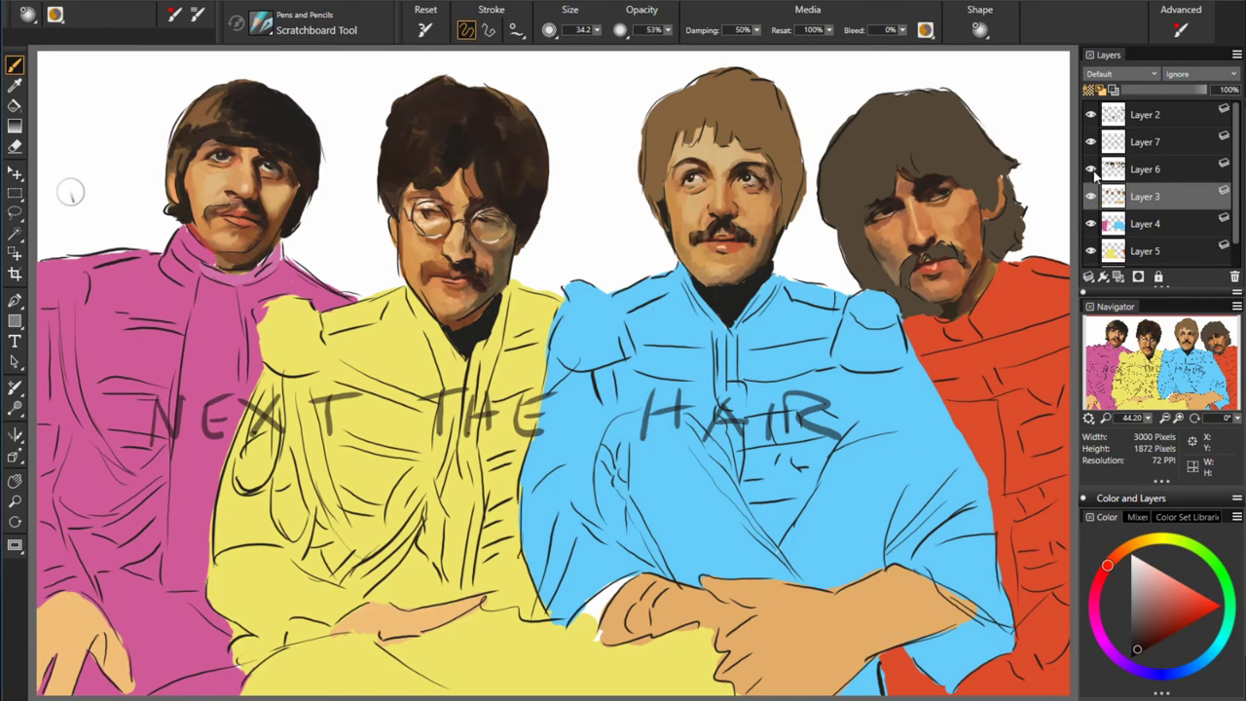
alt+click(682, 136)
drag(672, 122, 655, 205)
mouse_move(647, 93)
mouse_down()
mouse_move(682, 165)
mouse_move(716, 141)
mouse_up()
drag(716, 107, 789, 195)
alt+click(740, 127)
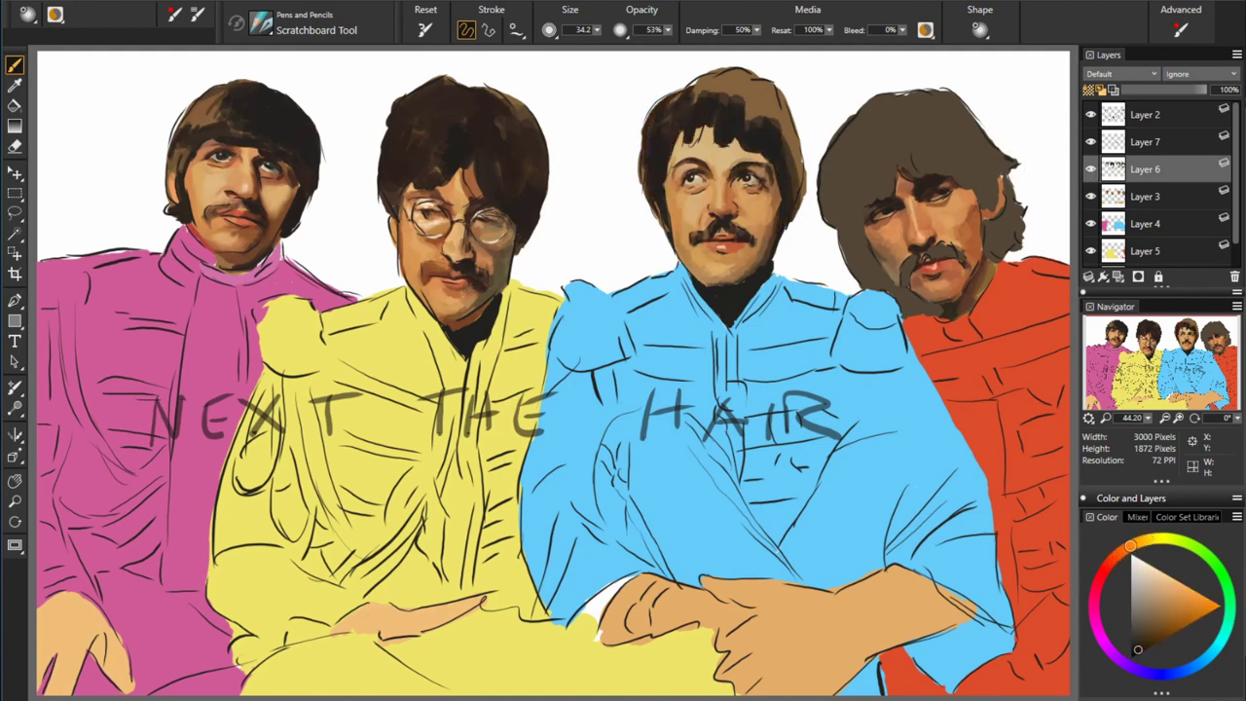
mouse_move(730, 78)
mouse_down()
mouse_move(804, 190)
mouse_move(920, 311)
mouse_up()
- Resample dark browns from the hair and darken the fourth man's hair
alt+click(876, 194)
drag(847, 161, 906, 224)
drag(847, 107, 984, 194)
alt+click(935, 146)
alt+click(964, 136)
drag(964, 126, 1012, 234)
alt+click(916, 110)
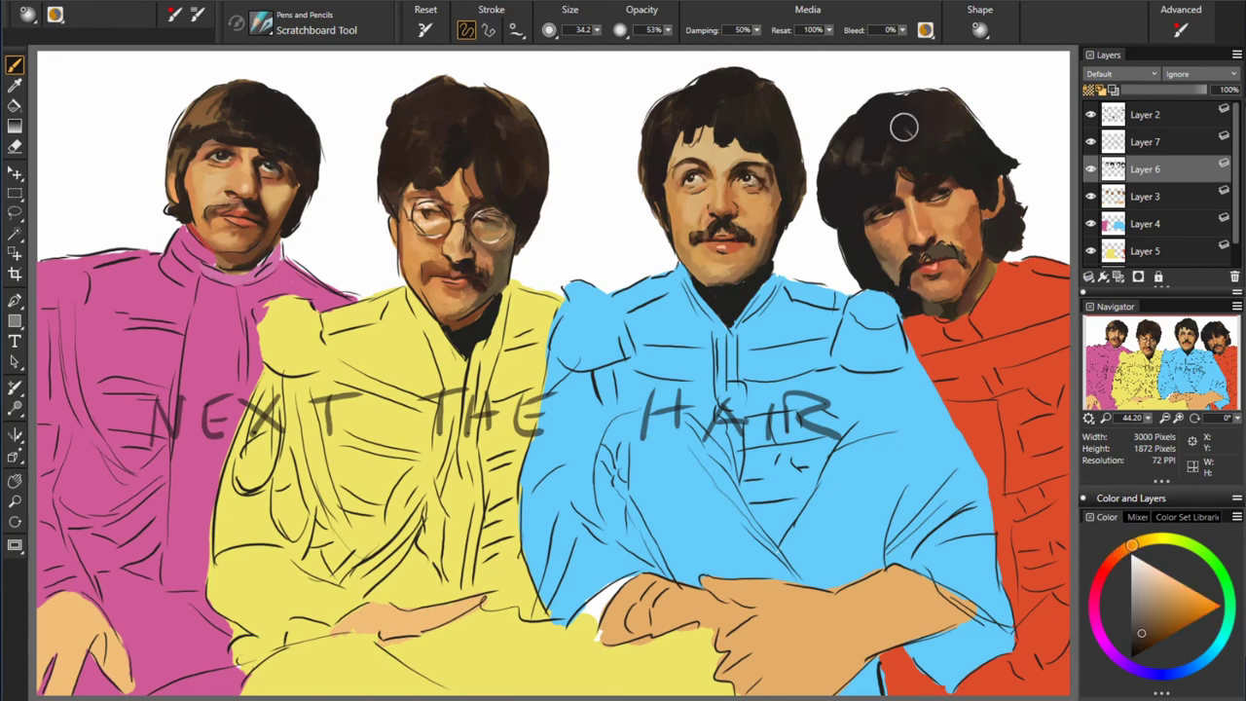
- Raise brush opacity to 100% and deepen the left man's hair
drag(668, 29, 773, 56)
alt+click(204, 107)
mouse_move(180, 93)
mouse_down()
mouse_move(244, 137)
mouse_move(185, 160)
mouse_up()
alt+click(859, 228)
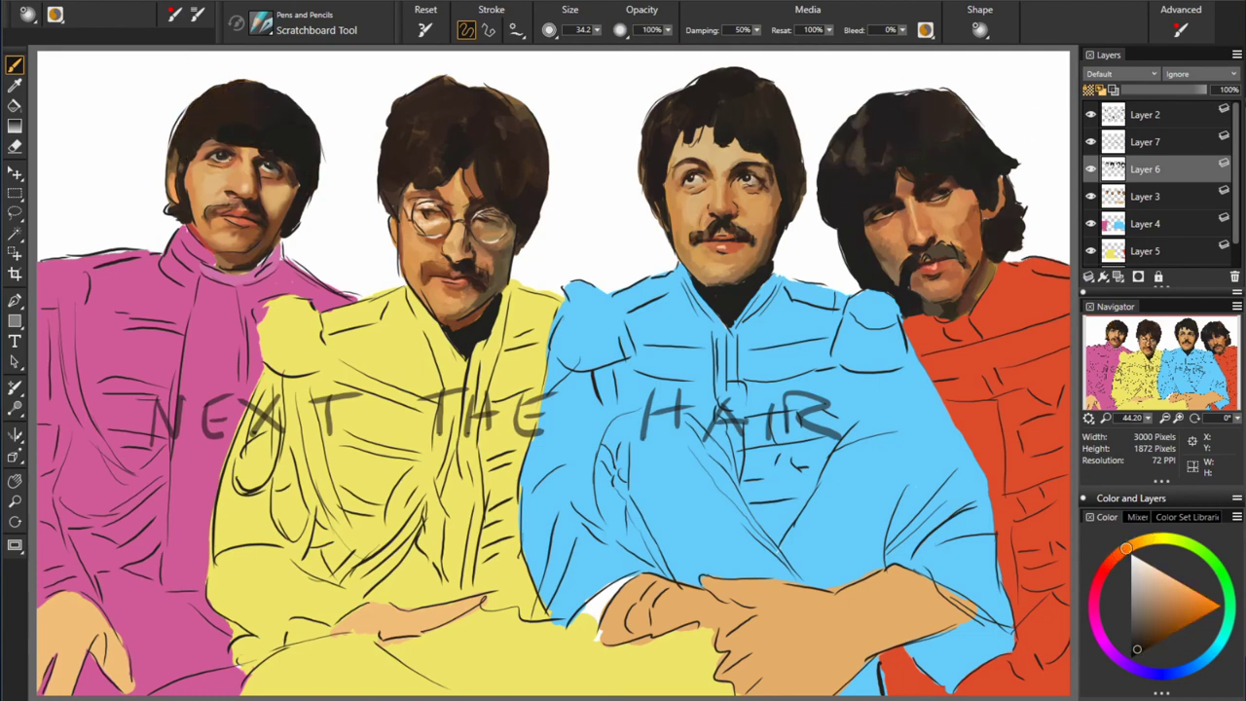
alt+click(453, 145)
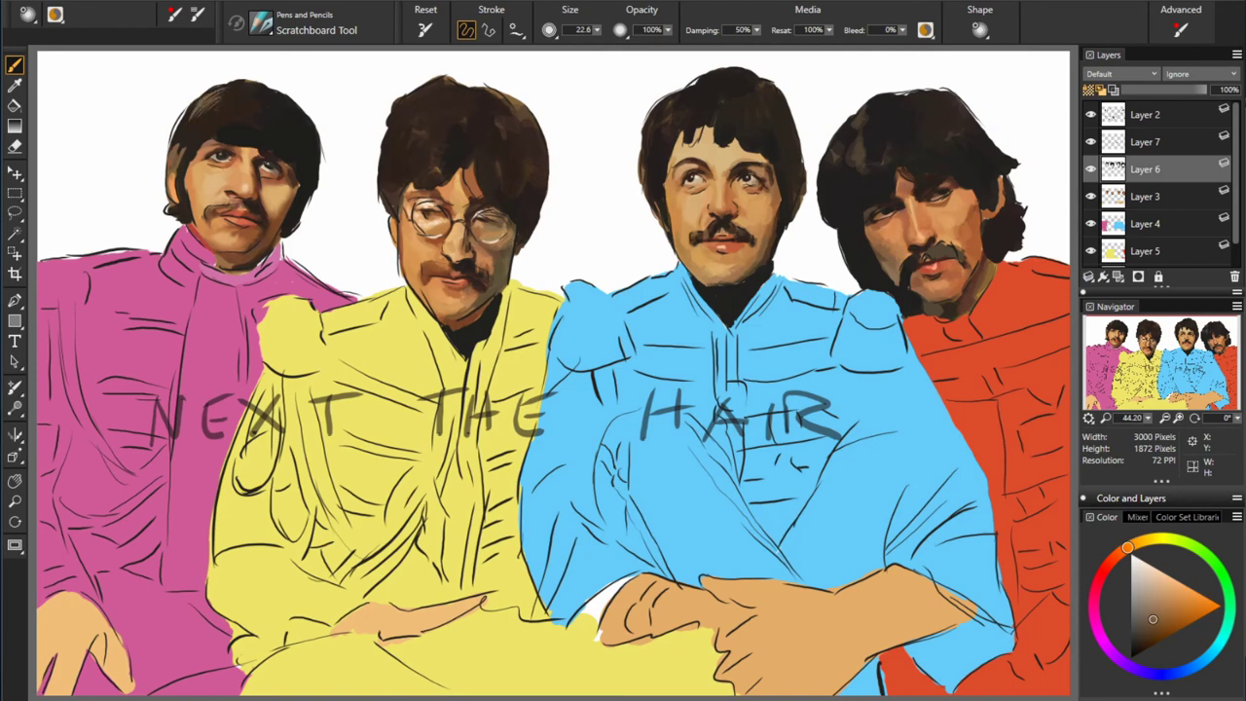
alt+click(243, 115)
drag(233, 102, 248, 129)
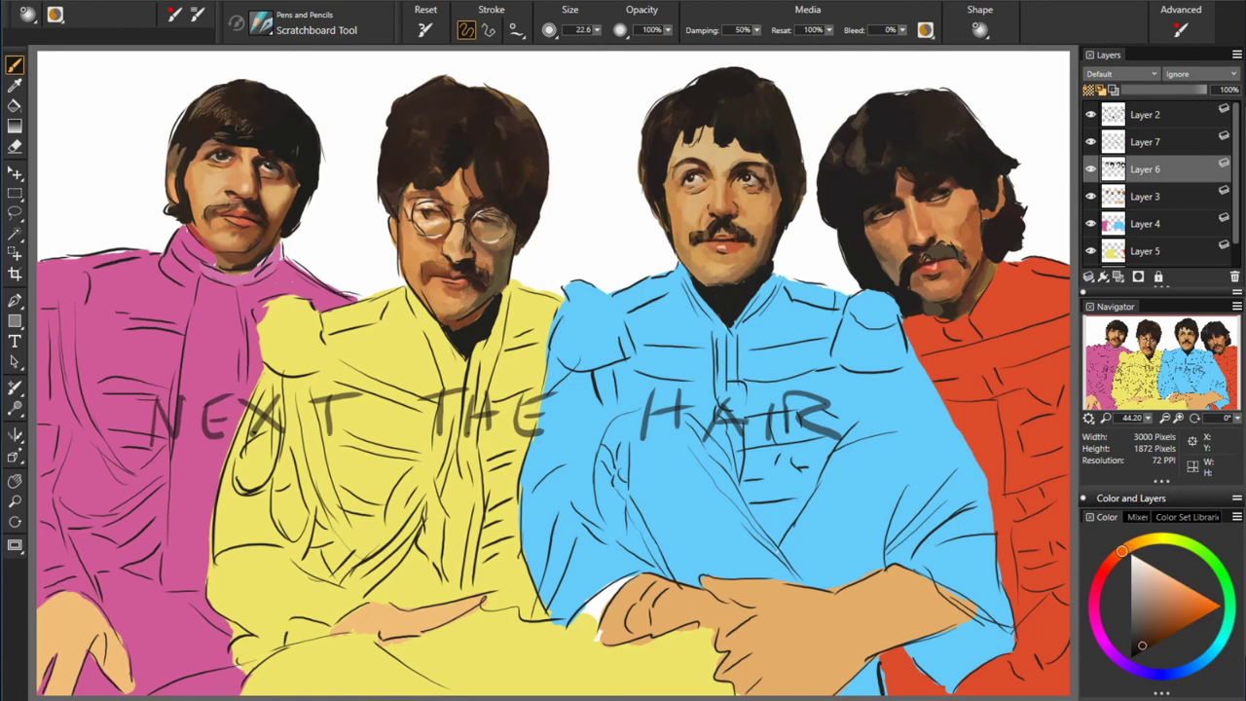
- Sample darker browns and add dark strands above the fourth man's hair
alt+click(186, 139)
alt+click(232, 256)
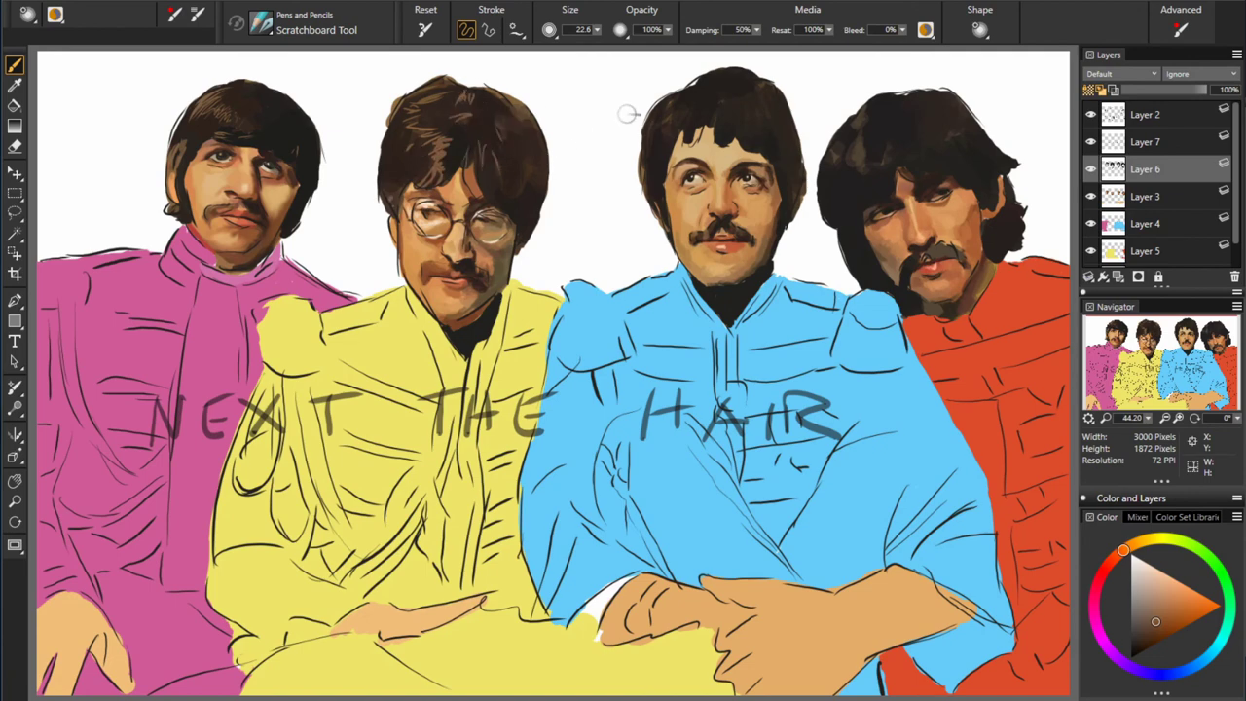
alt+click(468, 269)
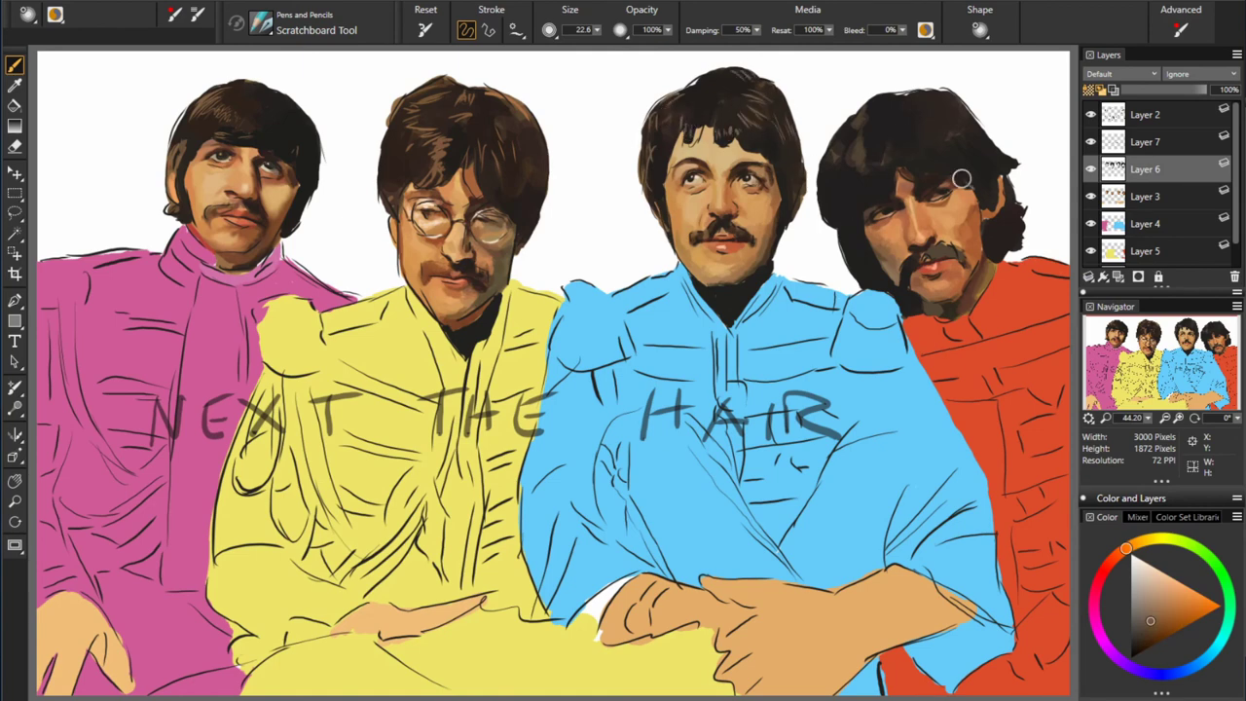
alt+click(843, 156)
alt+click(1049, 140)
alt+click(858, 147)
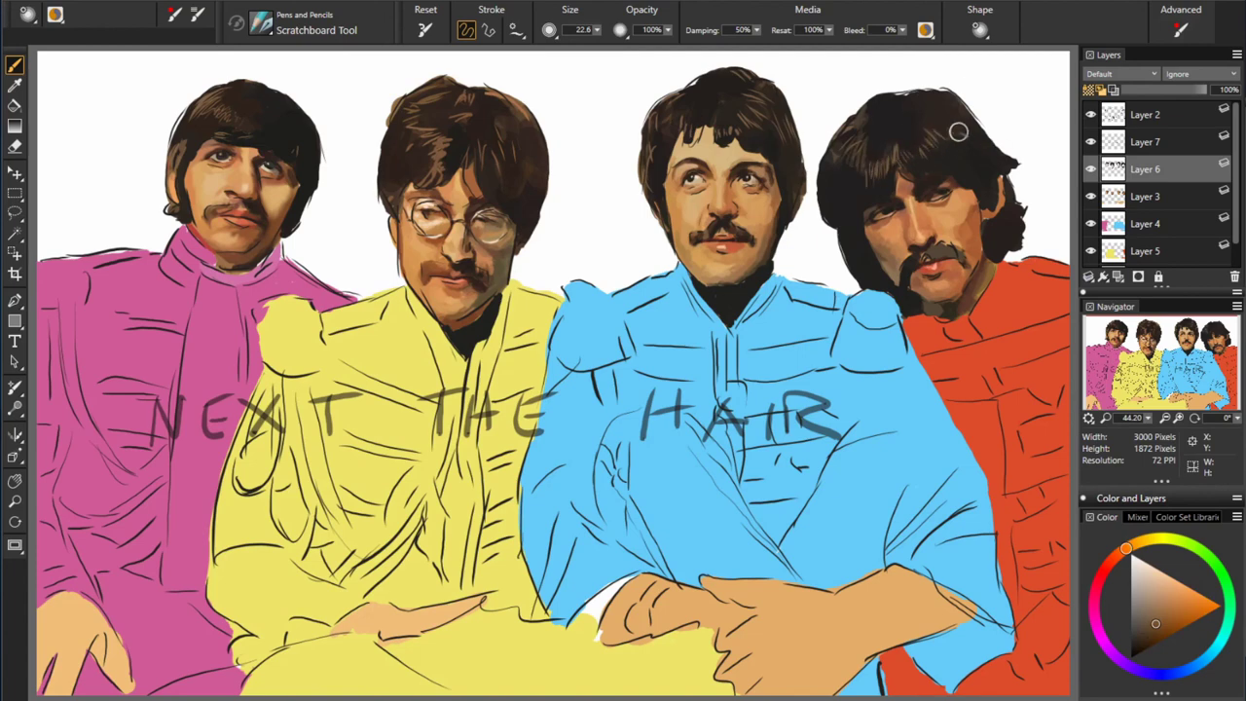
drag(959, 131, 978, 115)
- Hide the sketch lines layer, pick black, and select note Layer 7
click(1090, 114)
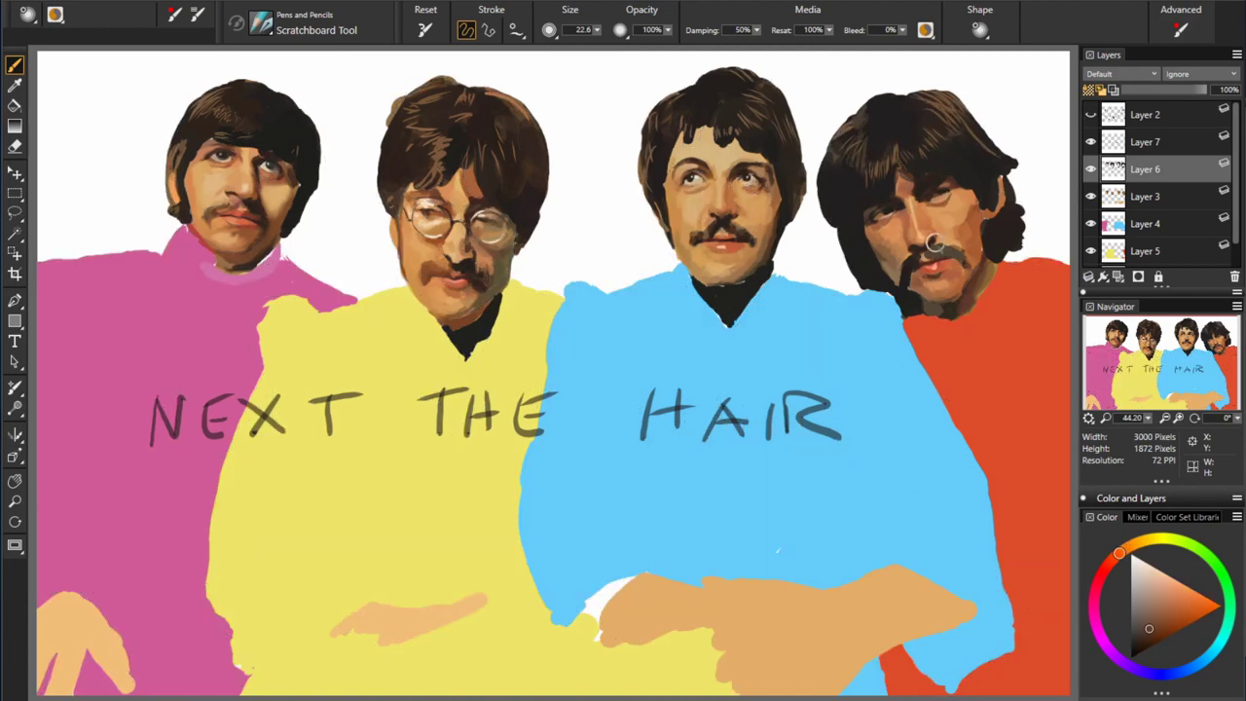
alt+click(907, 278)
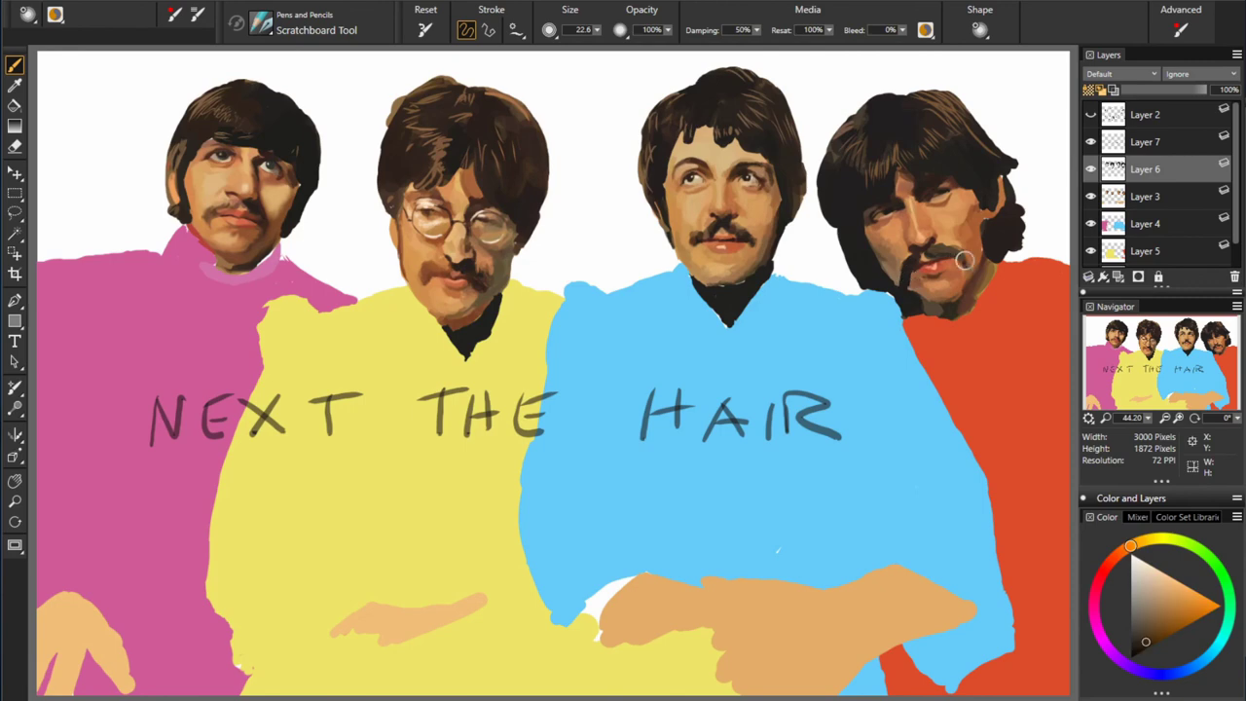
alt+click(1013, 224)
alt+click(937, 303)
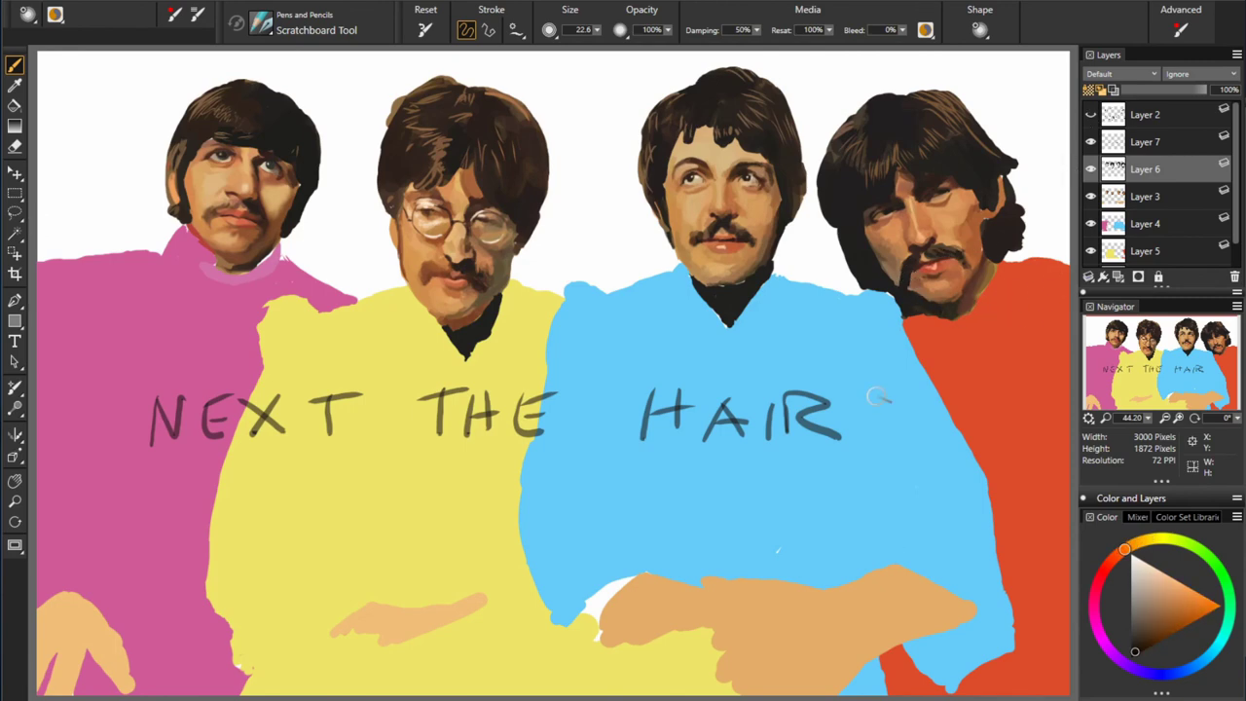
click(1131, 658)
click(1145, 141)
- Handwrite the note 'OKAY - THESE GUYS ARE LOOKING PRETTY GOOD'
mouse_move(289, 450)
mouse_down()
mouse_move(688, 446)
mouse_move(774, 458)
mouse_up()
drag(157, 542, 298, 526)
drag(397, 534, 670, 526)
mouse_move(725, 487)
mouse_down()
mouse_move(824, 526)
mouse_move(968, 537)
mouse_up()
drag(411, 594, 633, 604)
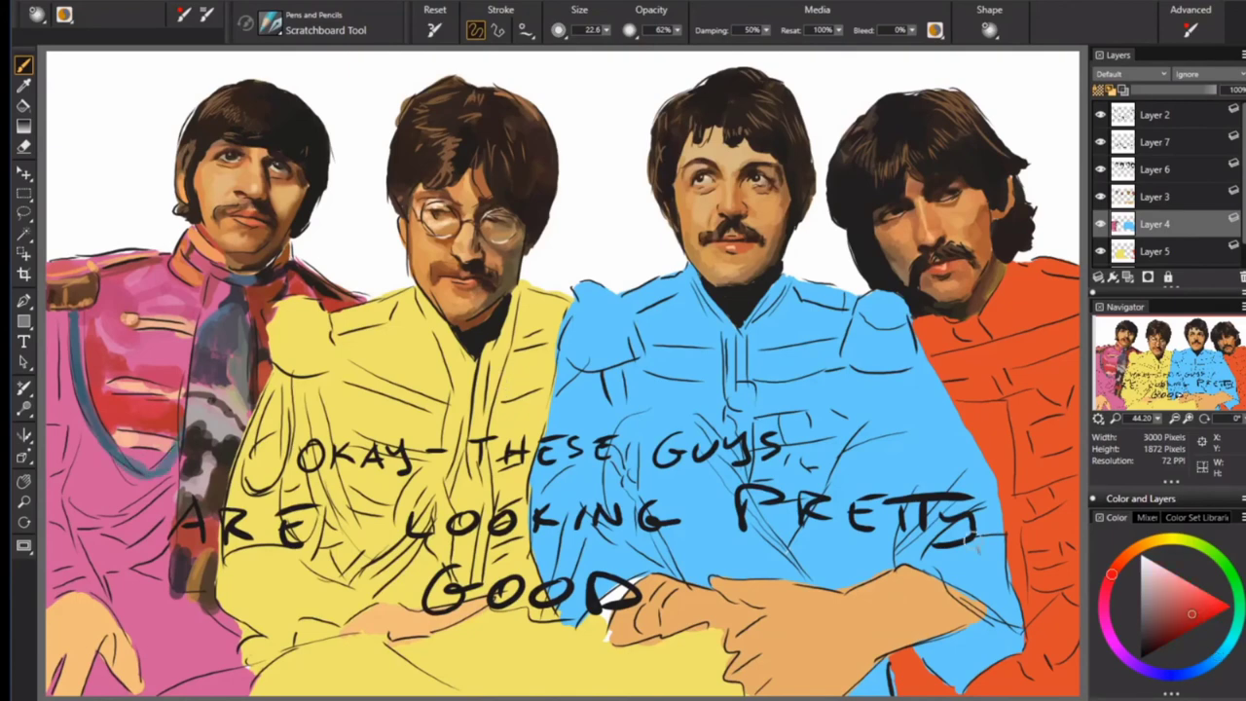
- Paint blue strokes and dark pink shading on the pink jacket
click(1109, 143)
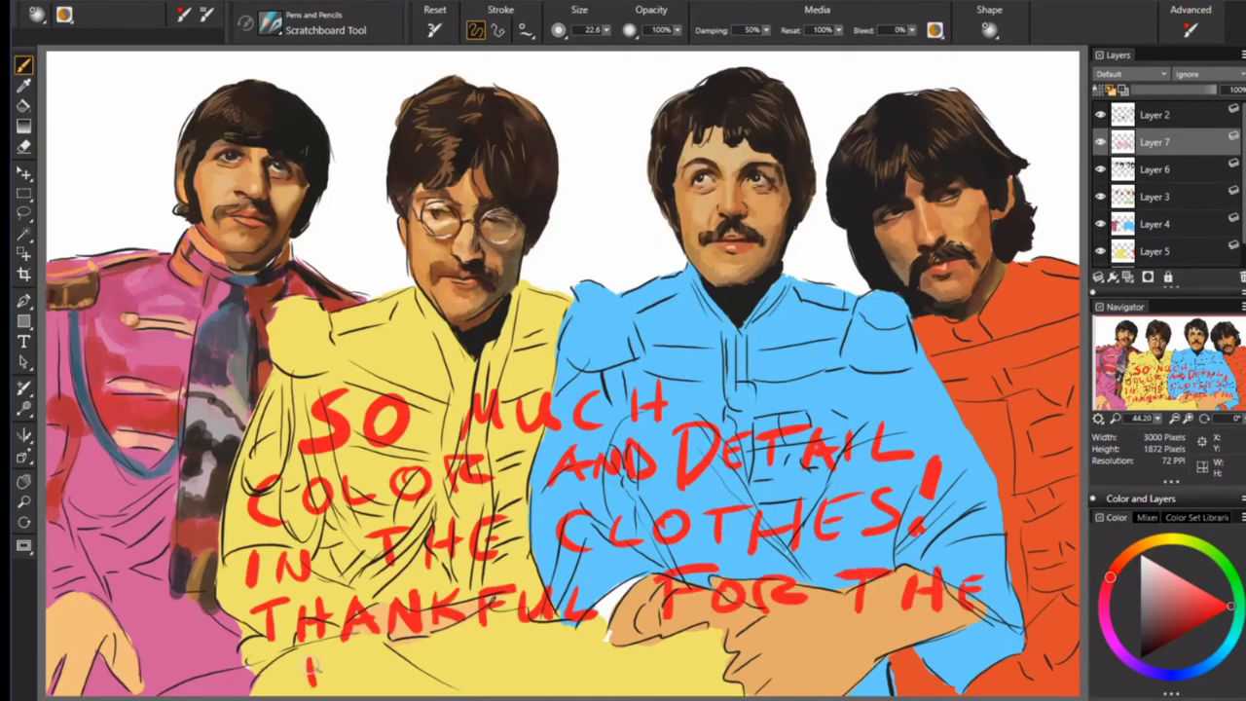
click(1155, 224)
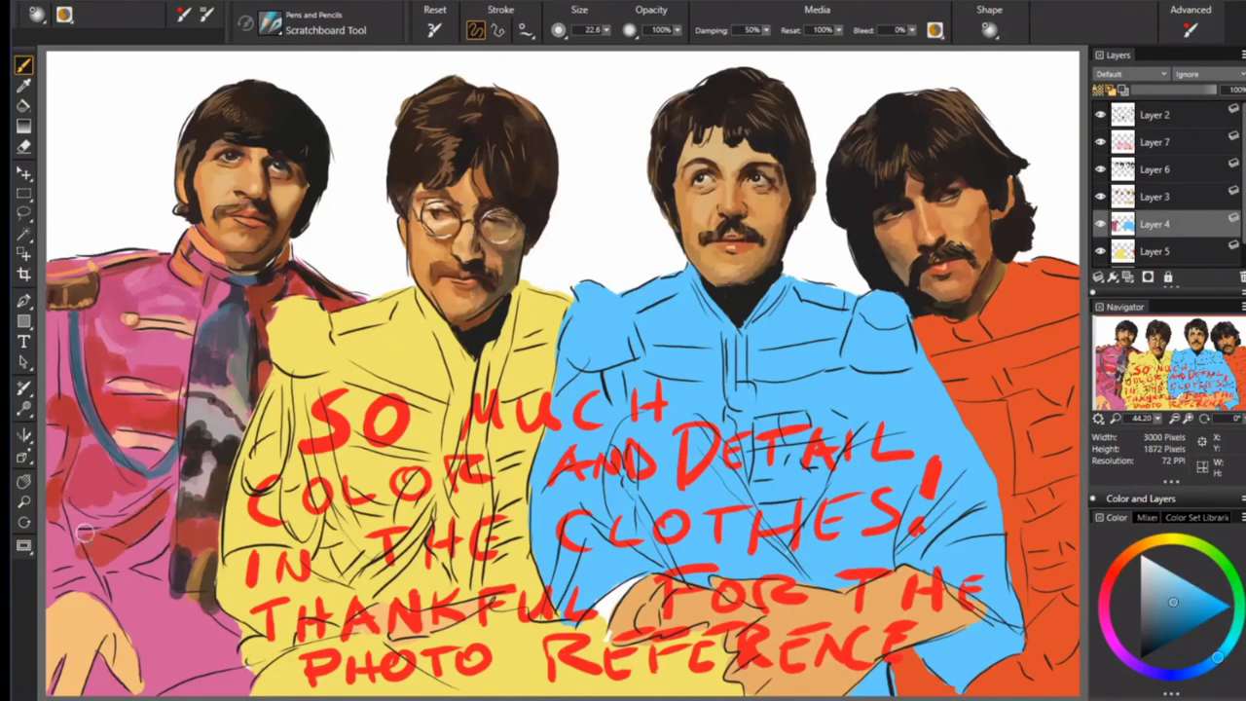
mouse_move(78, 321)
mouse_down()
mouse_move(162, 494)
mouse_move(59, 545)
mouse_up()
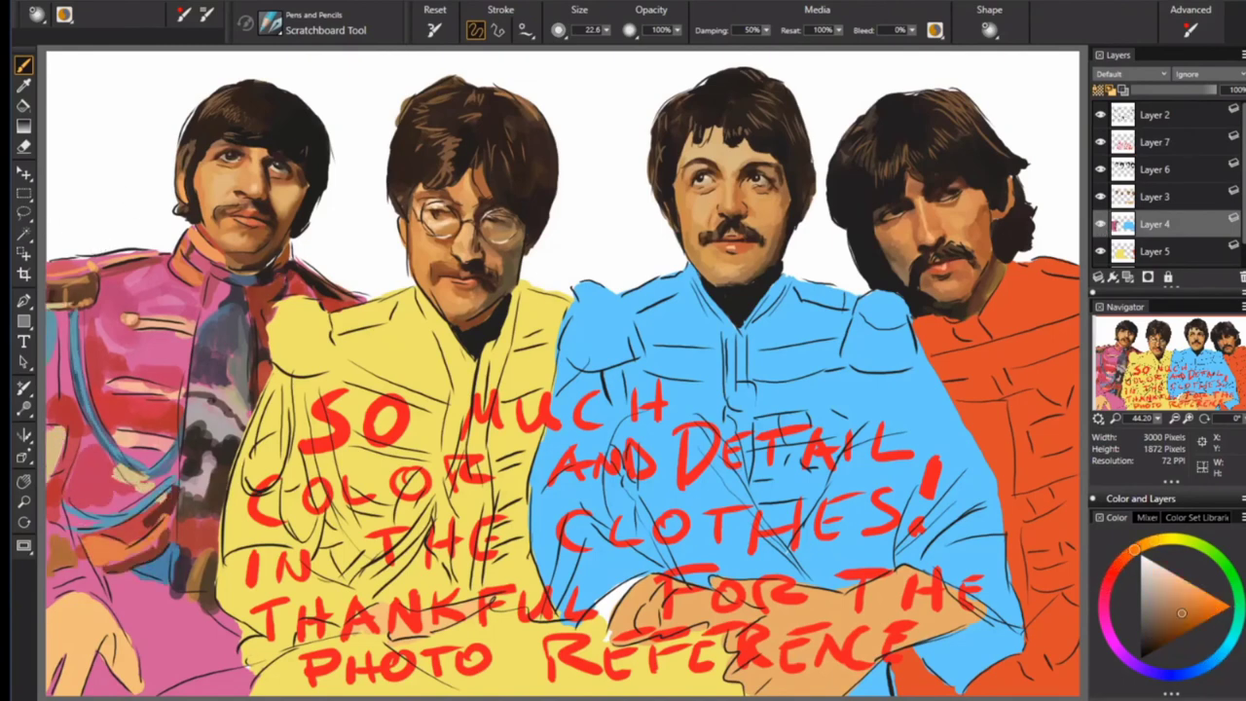
mouse_move(37, 468)
mouse_down()
mouse_move(204, 643)
mouse_move(98, 682)
mouse_move(161, 682)
mouse_move(156, 671)
mouse_up()
drag(181, 608, 224, 638)
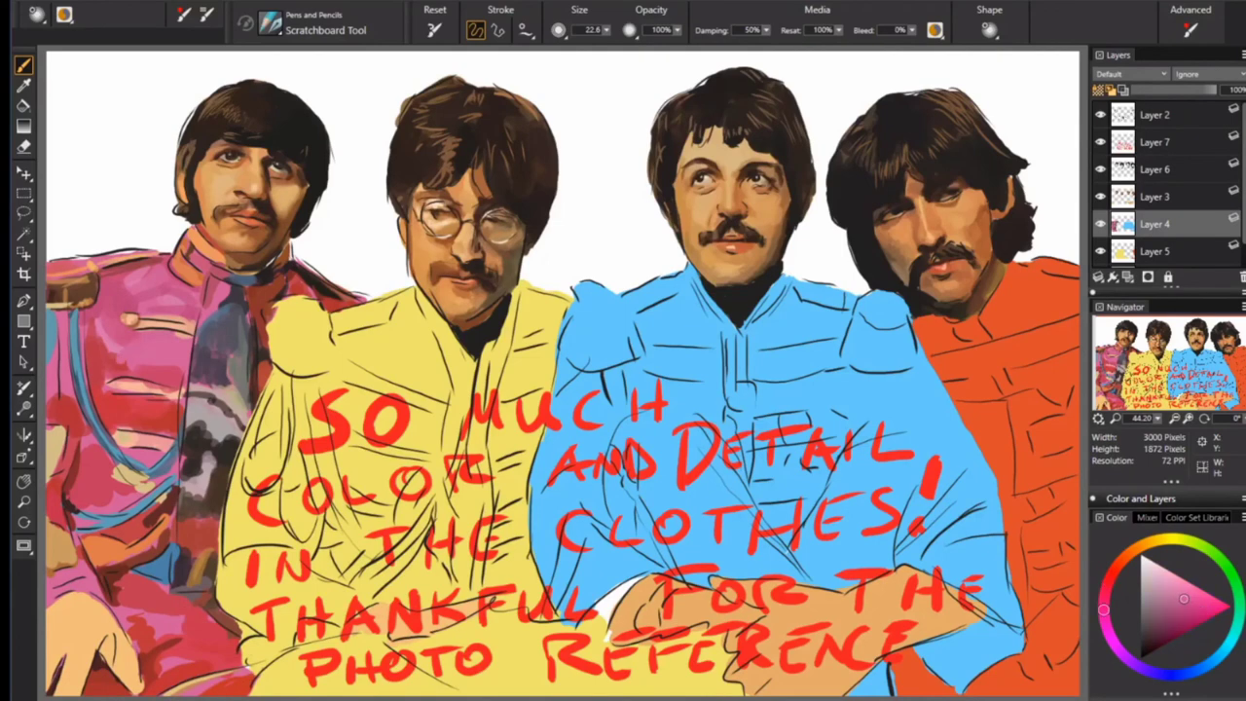
- Add dark detail strokes to the pink jacket on another layer and hide the red note
click(1154, 197)
mouse_move(53, 681)
mouse_down()
mouse_move(112, 633)
mouse_move(107, 671)
mouse_up()
drag(127, 618, 98, 663)
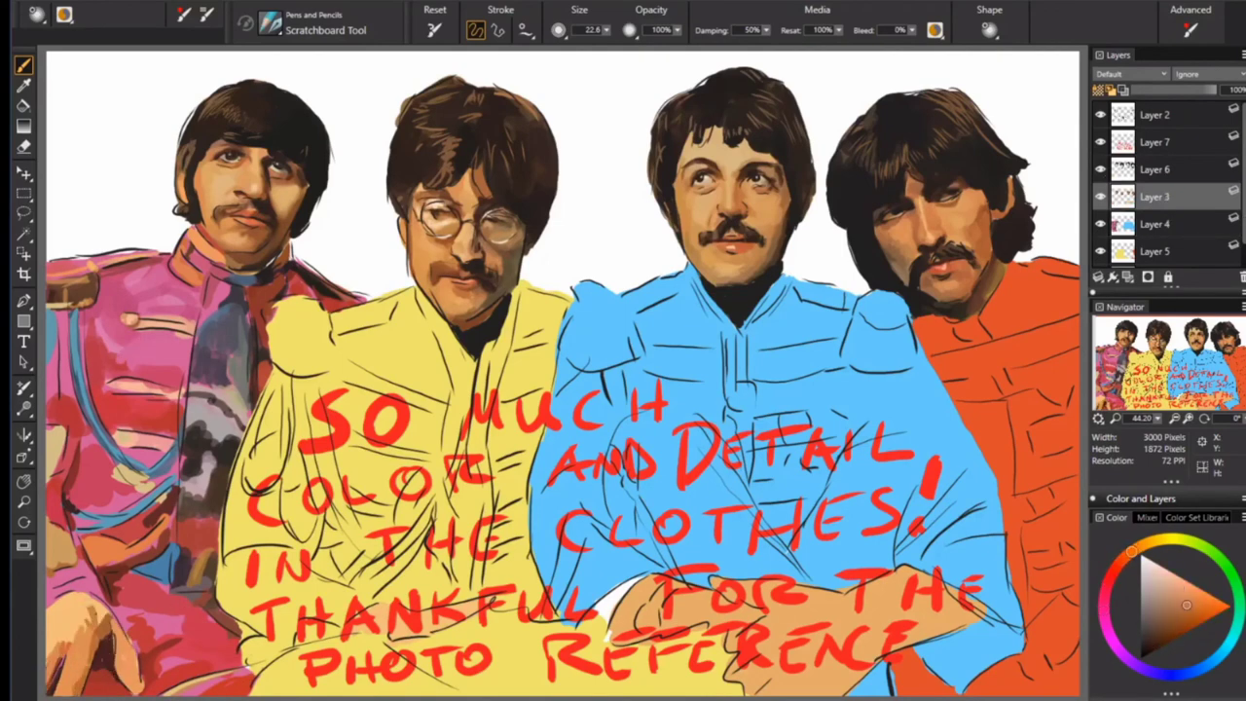
drag(107, 599, 58, 652)
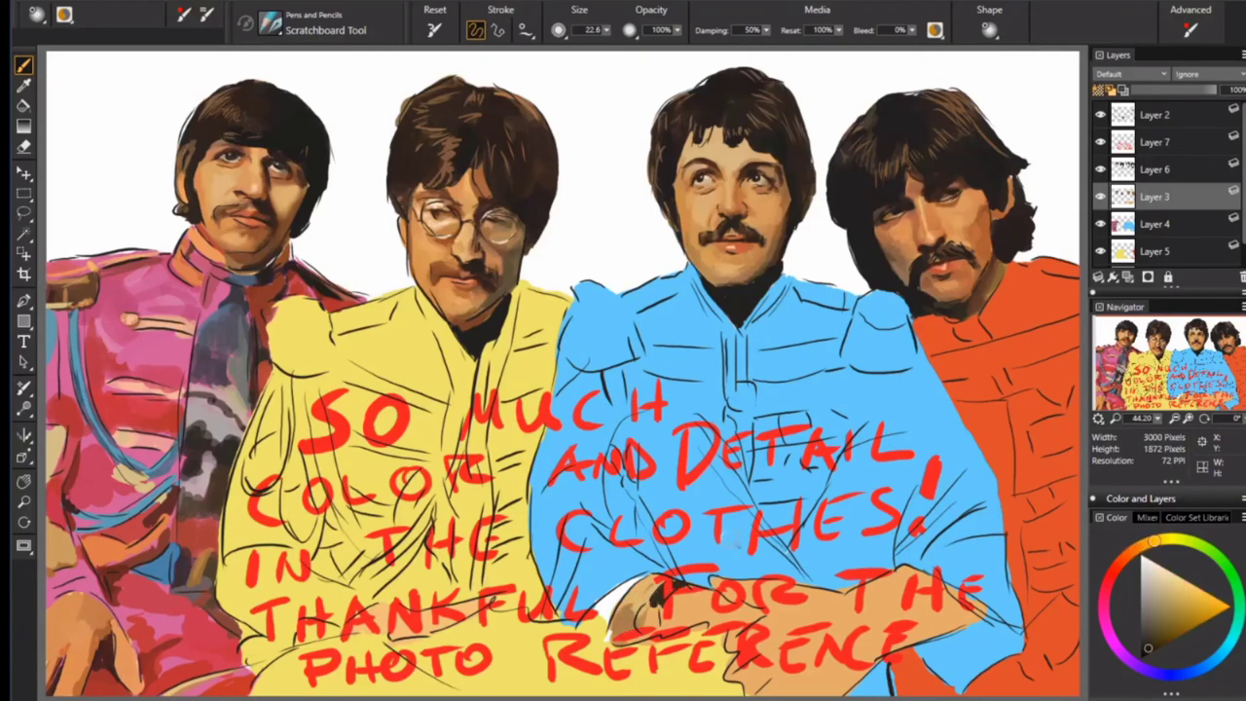
click(1101, 142)
alt+click(674, 609)
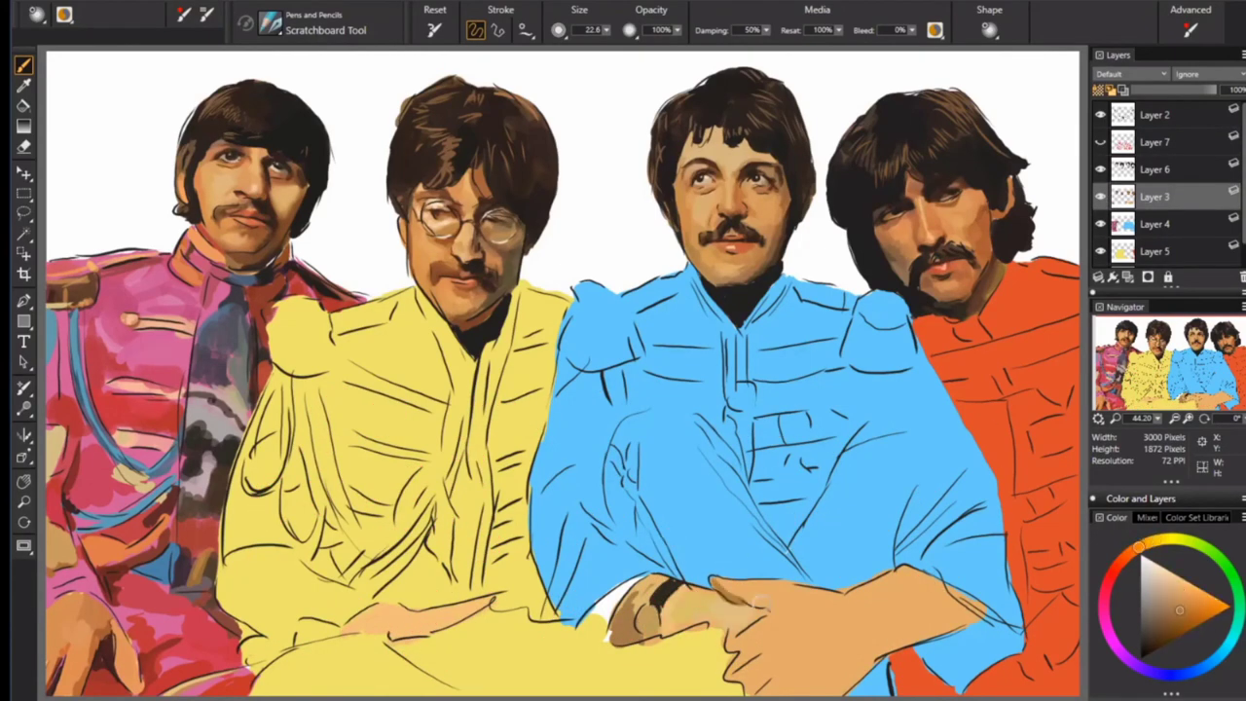
- Shade the right forearm and hand with darker reddish-brown skin tones
alt+click(750, 633)
mouse_move(964, 580)
mouse_down()
mouse_move(862, 638)
mouse_move(969, 662)
mouse_up()
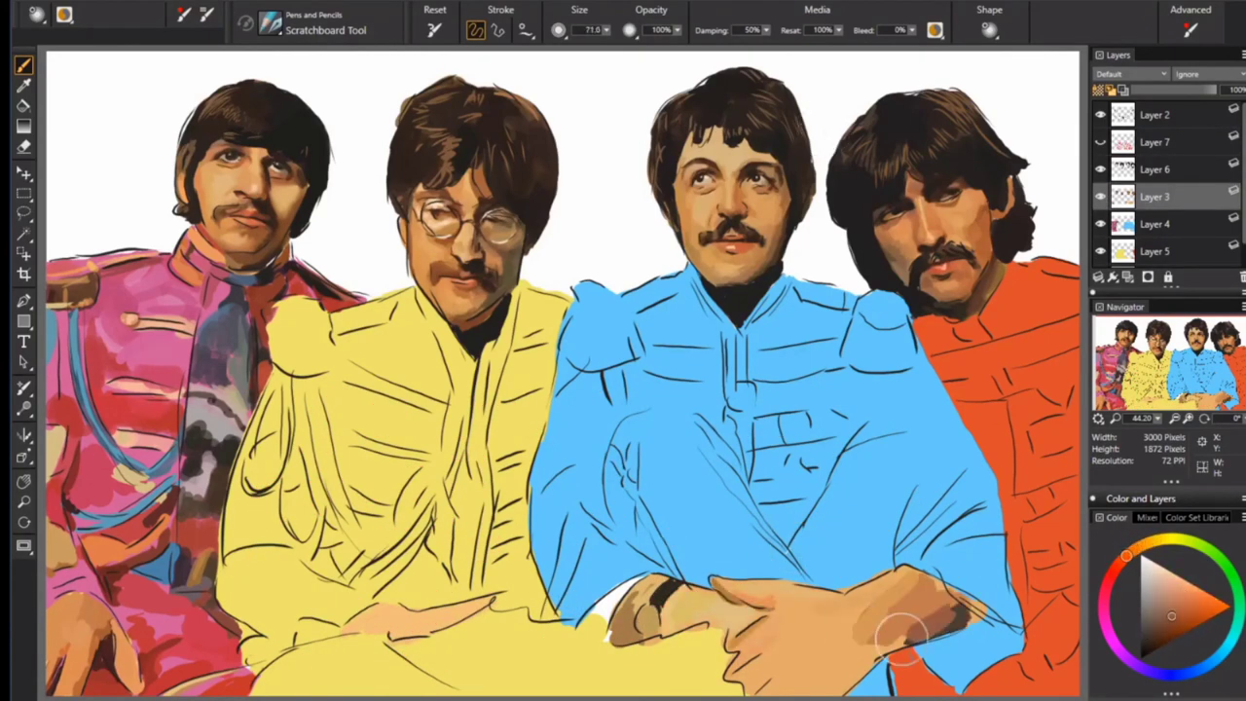
mouse_move(979, 599)
mouse_down()
mouse_move(740, 662)
mouse_move(811, 670)
mouse_up()
alt+click(940, 609)
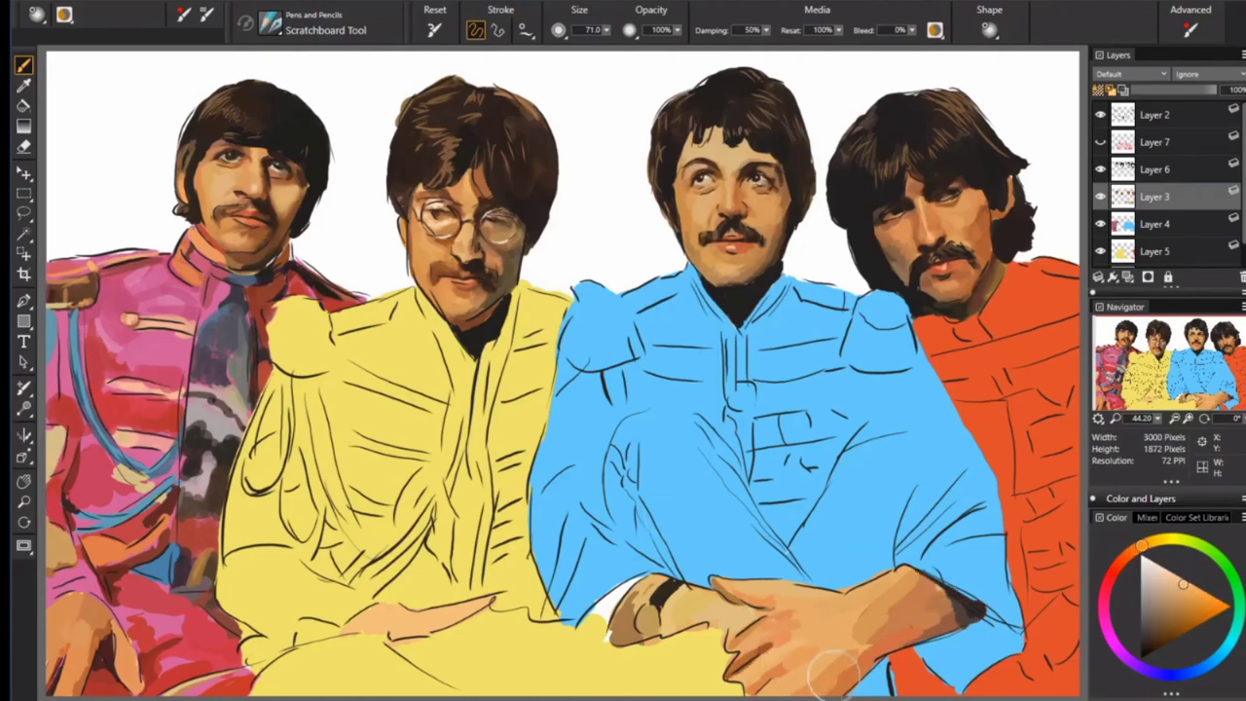
alt+click(850, 670)
alt+click(973, 599)
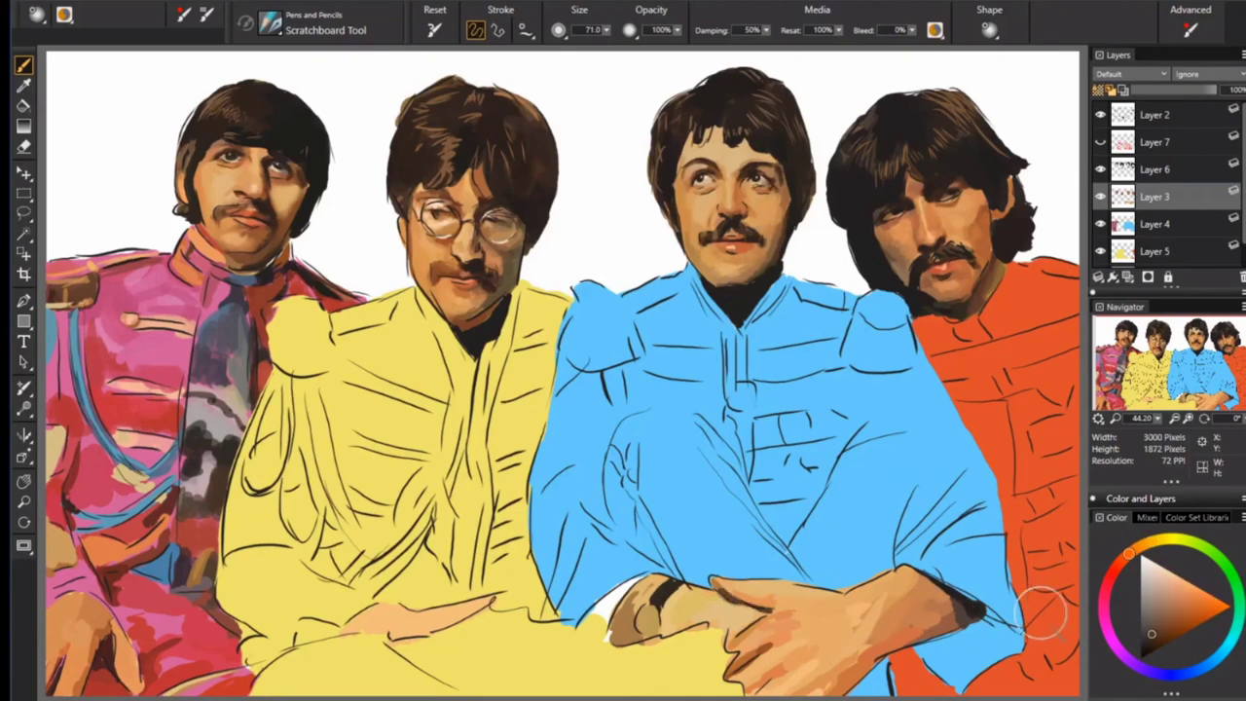
click(1155, 224)
- Paint red edges and cream shoulder patches, chest band and collar trim on the blue jacket
mouse_move(545, 584)
mouse_down()
mouse_move(608, 497)
mouse_move(682, 575)
mouse_up()
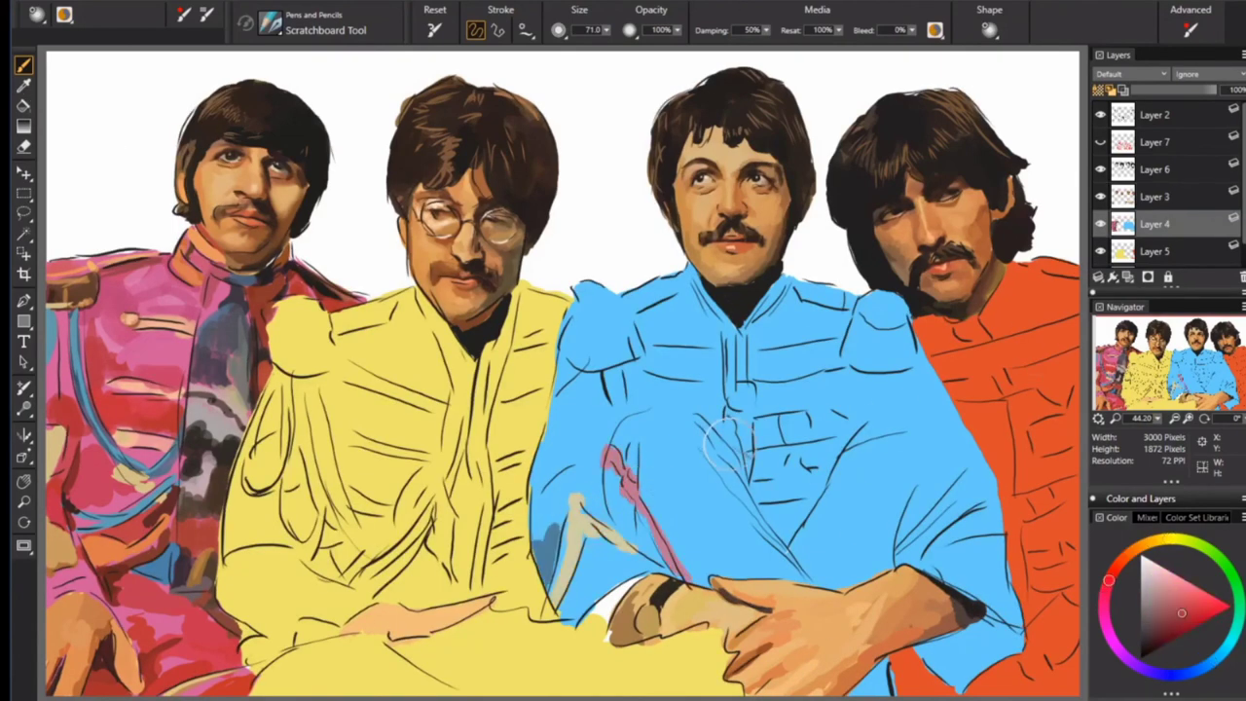
drag(725, 418, 745, 472)
drag(609, 356, 623, 413)
drag(979, 453, 896, 550)
mouse_move(754, 492)
mouse_down()
mouse_move(809, 477)
mouse_move(828, 487)
mouse_up()
drag(733, 407, 737, 341)
drag(638, 369, 843, 356)
drag(857, 292, 906, 365)
mouse_move(623, 312)
mouse_down()
mouse_move(603, 332)
mouse_move(682, 282)
mouse_up()
drag(584, 293, 682, 277)
- Paint a gold chest button, a red dot and pale grey bands on the blue jacket
drag(799, 292, 847, 322)
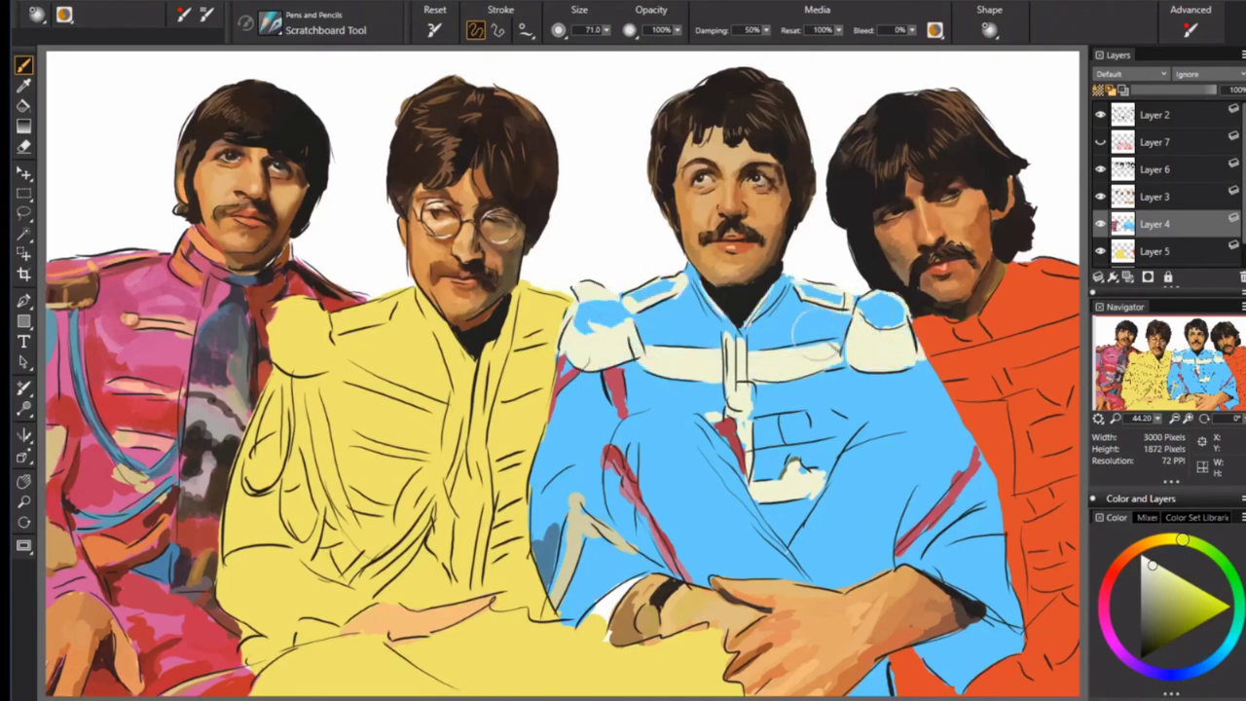
click(1187, 613)
mouse_move(736, 397)
mouse_down()
mouse_move(801, 433)
mouse_move(843, 421)
mouse_up()
click(1180, 581)
click(1155, 583)
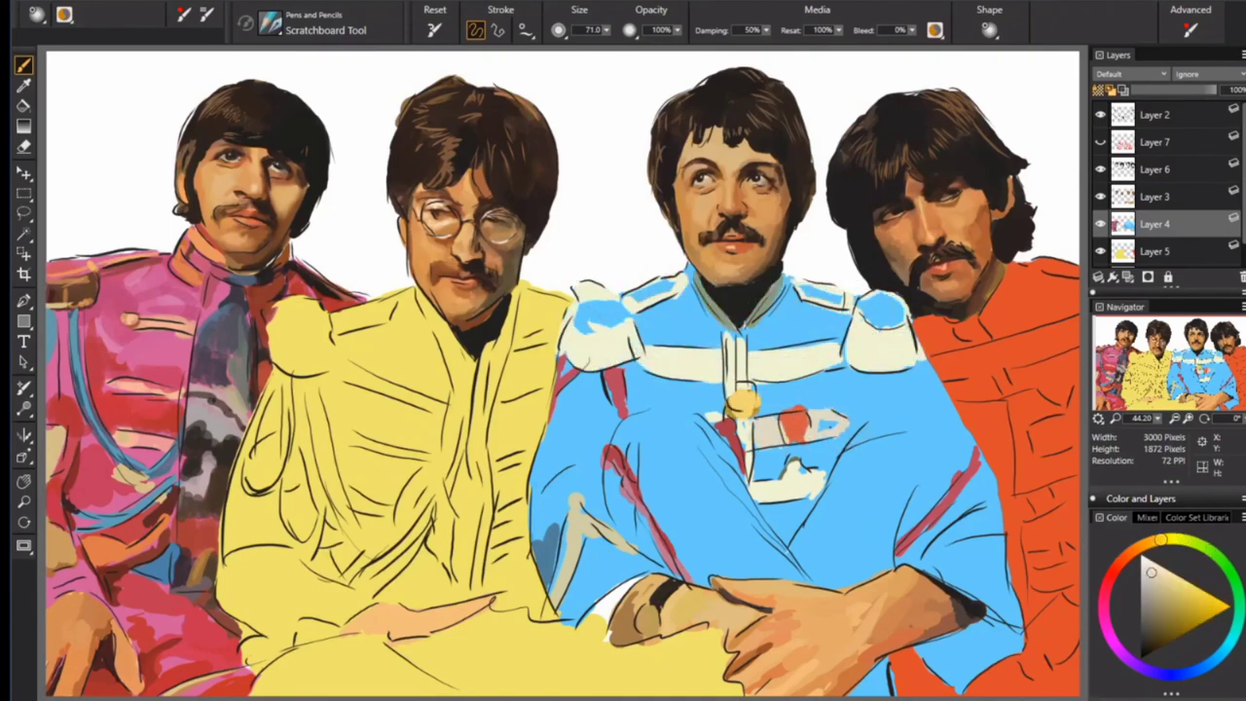
click(1179, 539)
click(1156, 621)
- Shade the blue jacket's right side with blue and dark shadow at the lower right
mouse_move(974, 429)
mouse_down()
mouse_move(847, 453)
mouse_move(838, 497)
mouse_up()
drag(901, 467, 804, 555)
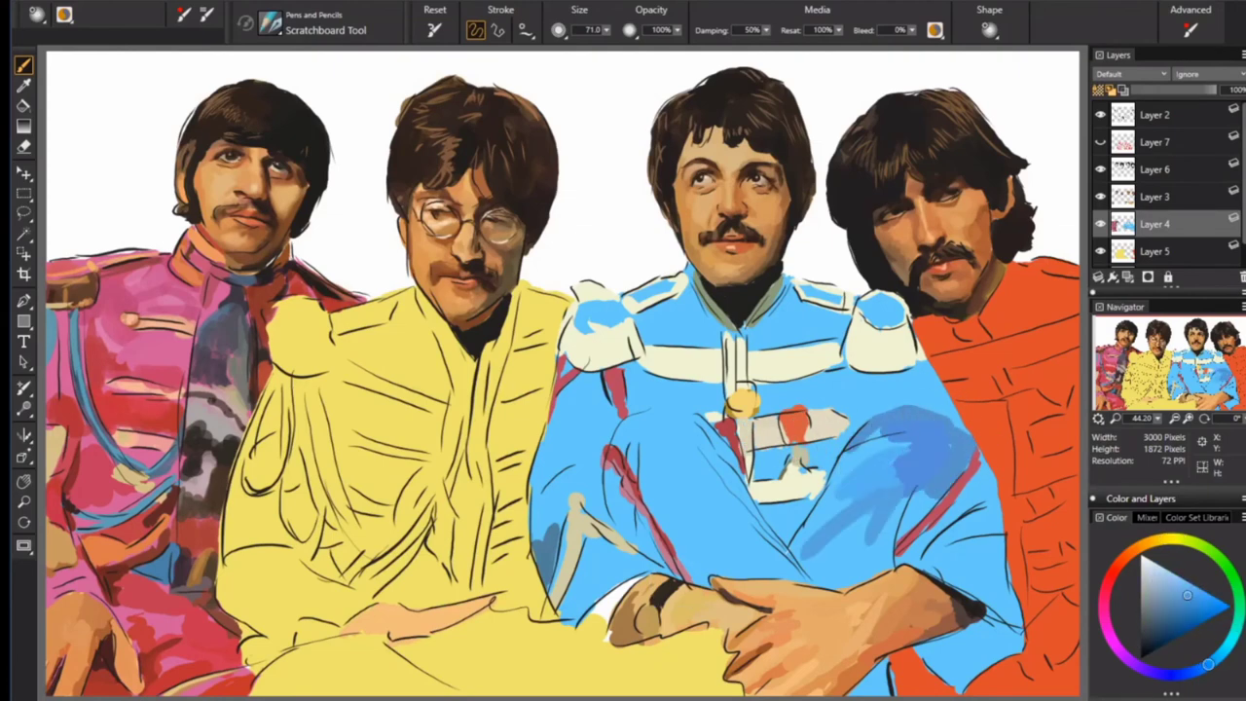
drag(964, 491, 896, 565)
click(1204, 604)
drag(974, 428, 935, 540)
mouse_move(1023, 502)
mouse_down()
mouse_move(1003, 613)
mouse_move(935, 667)
mouse_up()
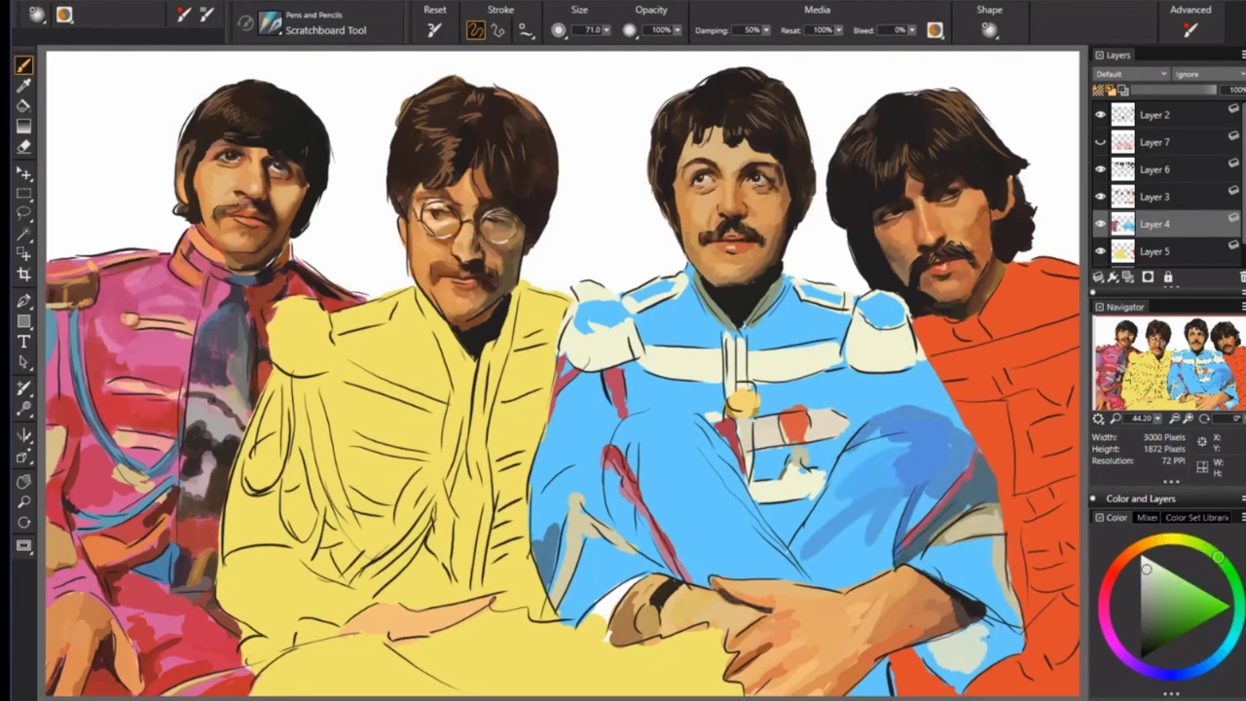
click(1143, 654)
drag(983, 603, 950, 648)
- Add blue shading across the jacket's centre and lower part, plus dark chest strokes
click(1205, 667)
drag(808, 535, 662, 390)
click(1190, 594)
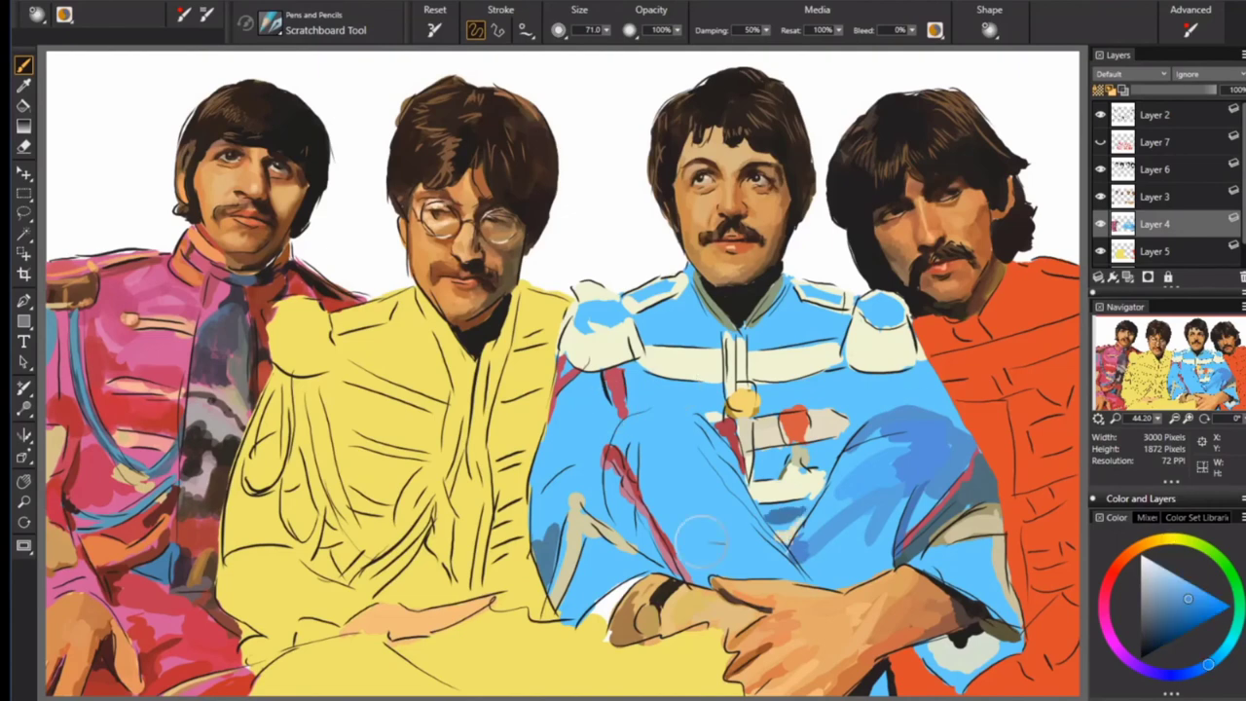
mouse_move(759, 575)
mouse_down()
mouse_move(662, 429)
mouse_move(555, 438)
mouse_move(540, 487)
mouse_up()
click(1237, 609)
click(1141, 644)
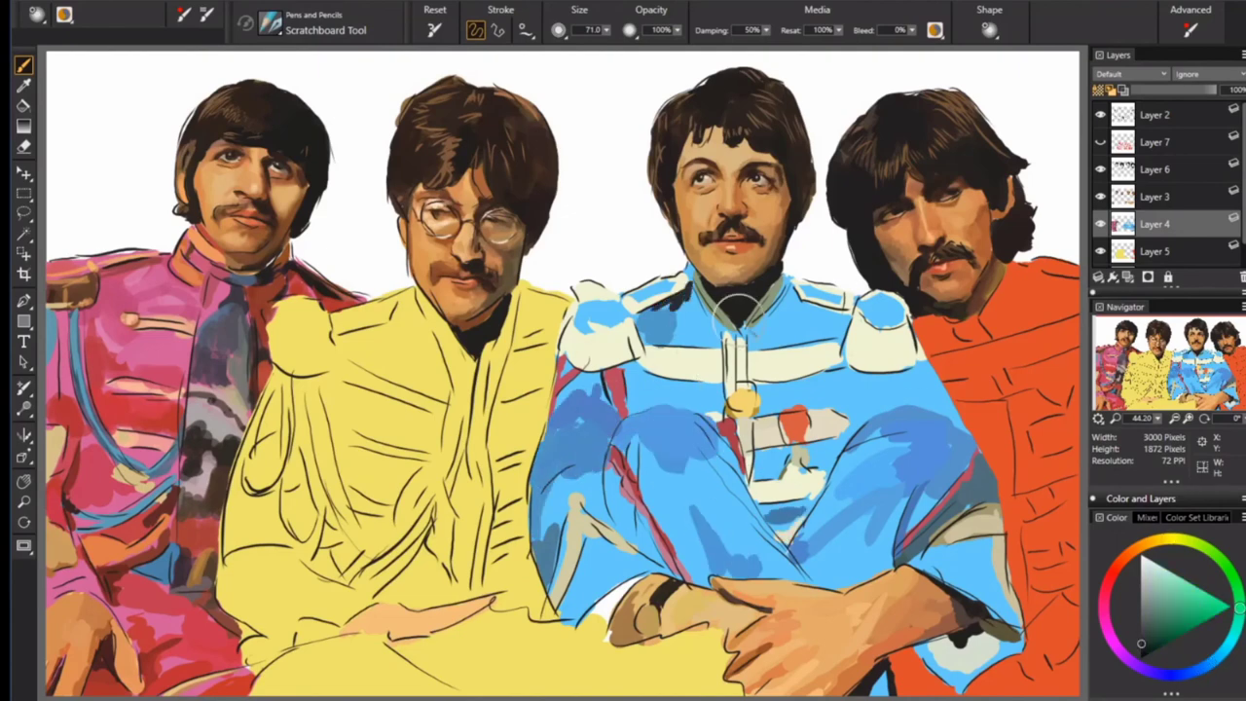
mouse_move(847, 419)
mouse_down()
mouse_move(833, 465)
mouse_move(804, 476)
mouse_up()
drag(794, 384, 770, 419)
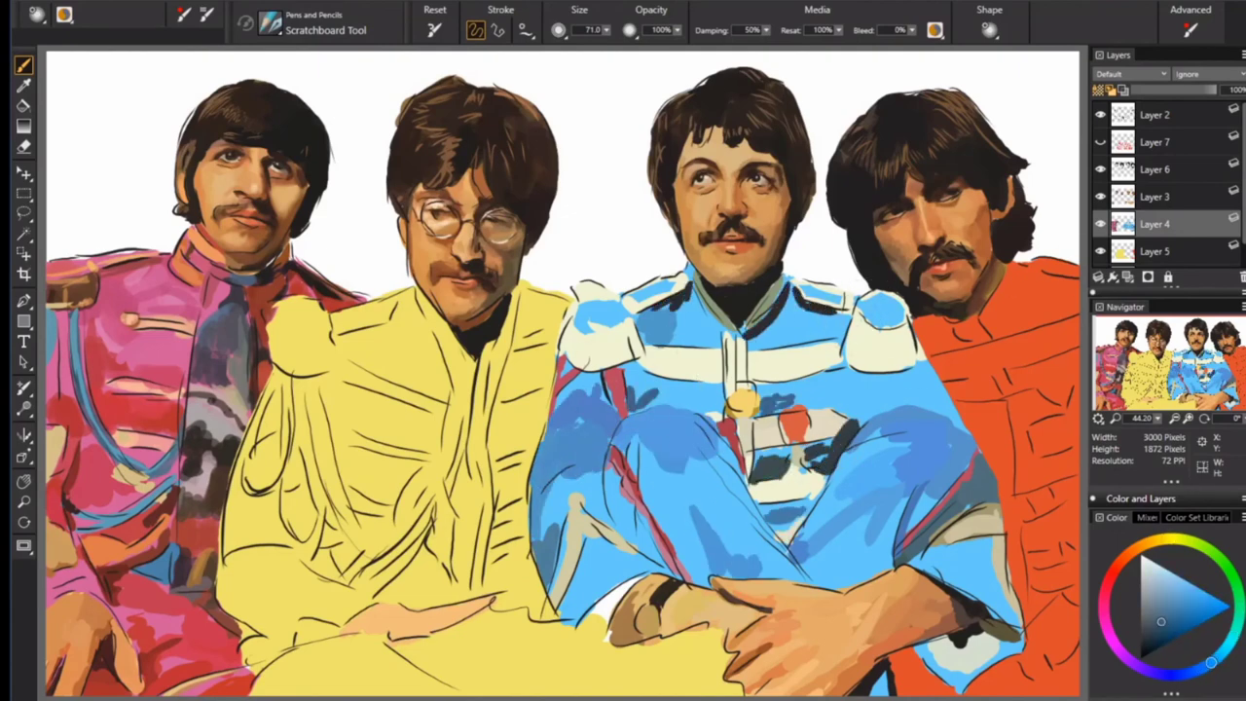
drag(670, 392, 633, 413)
- Paint an orange patch on the yellow jacket's shoulder
click(1155, 251)
click(1208, 601)
drag(283, 355, 341, 331)
click(1155, 197)
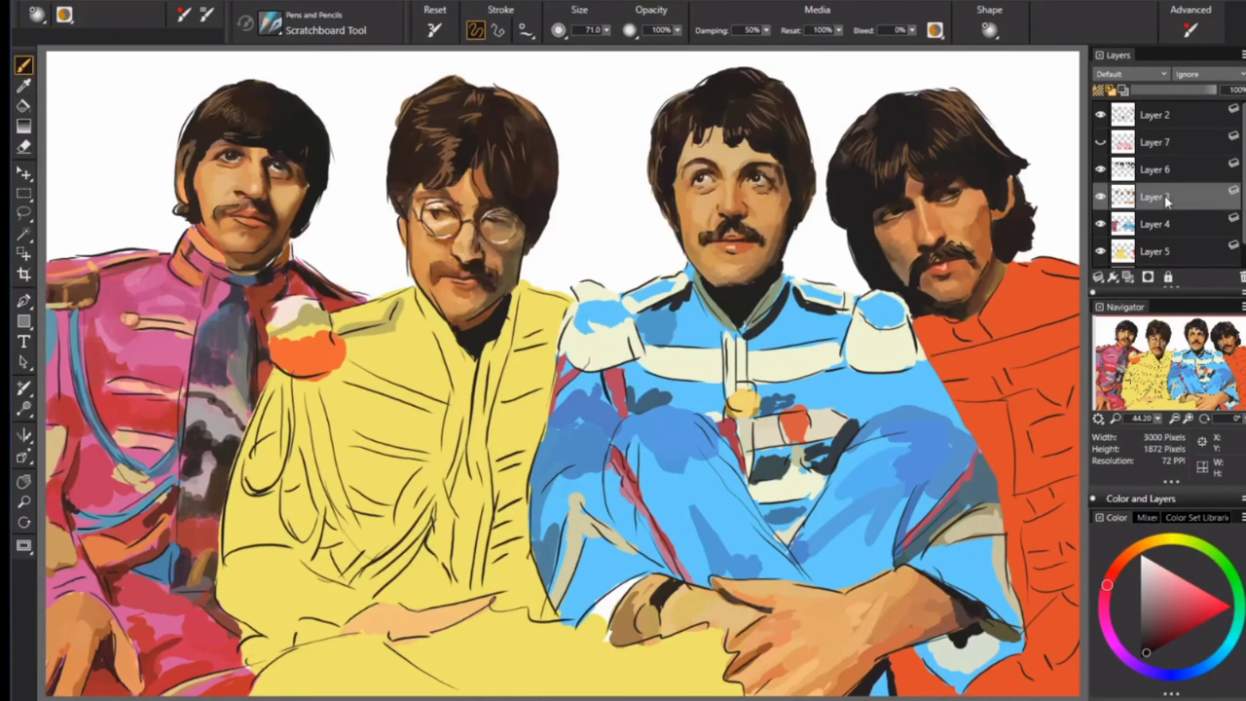
click(1147, 652)
- Shade the yellow jacket's shoulder with dark brown and add a saturated yellow stroke
click(1155, 251)
click(1117, 567)
drag(526, 350, 501, 419)
drag(550, 380, 516, 423)
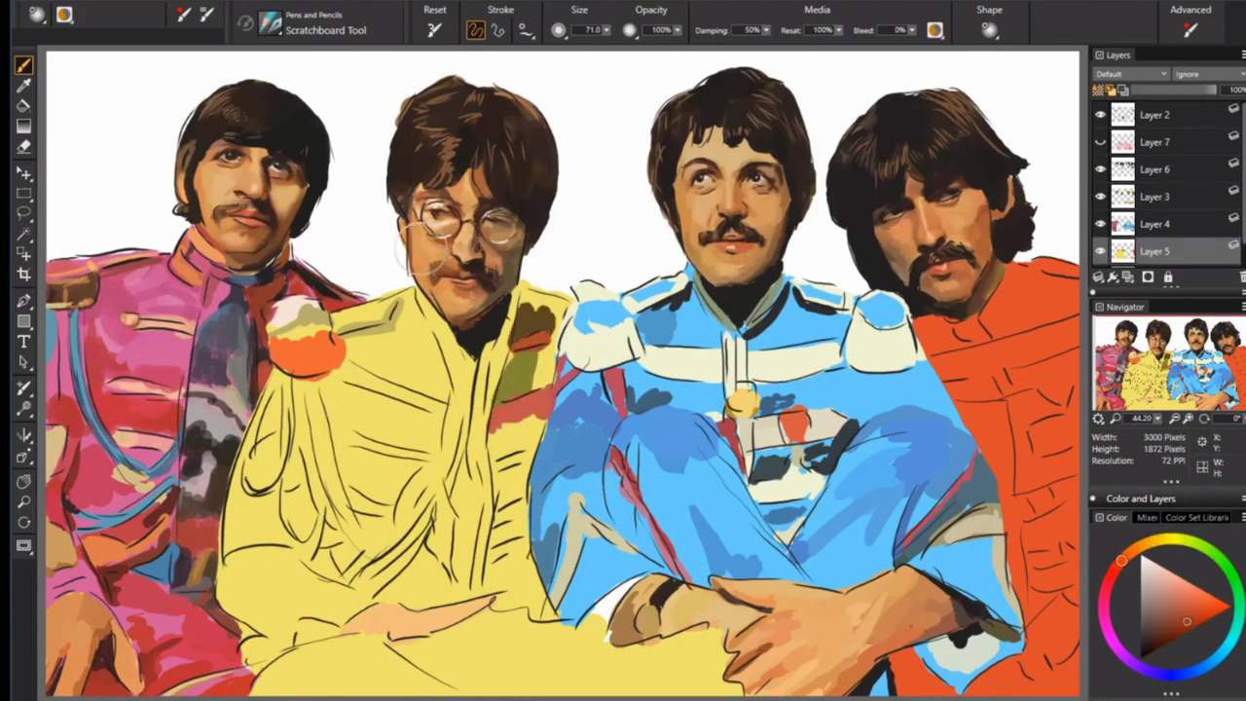
drag(564, 283, 546, 346)
click(1160, 540)
click(1209, 604)
drag(341, 326, 380, 304)
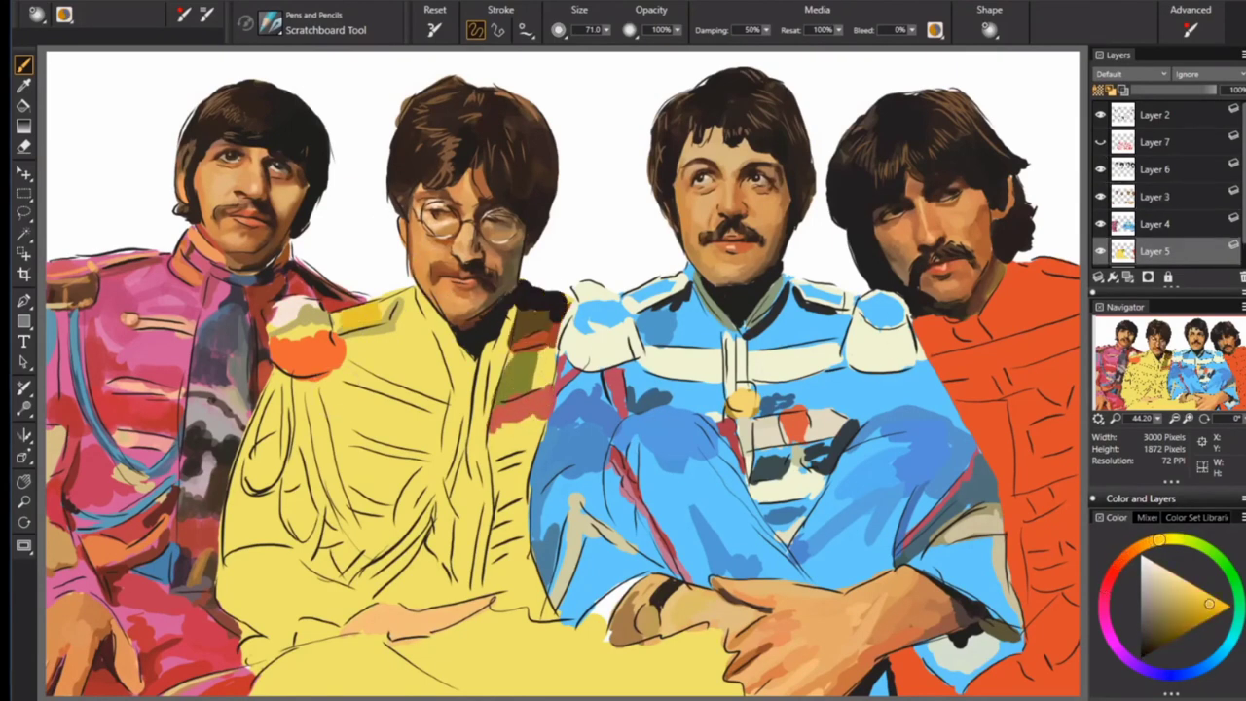
- Delete the red note layer, add a new layer, and shrink the brush to 26.5
click(1101, 142)
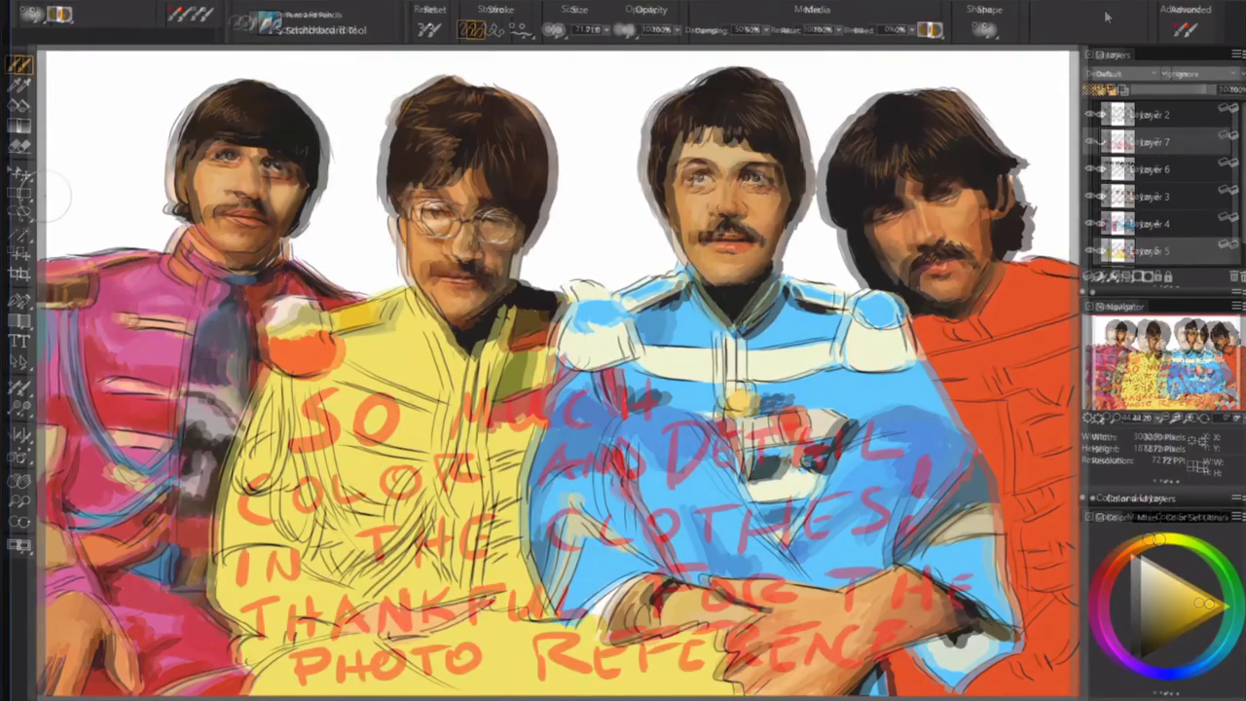
click(1091, 141)
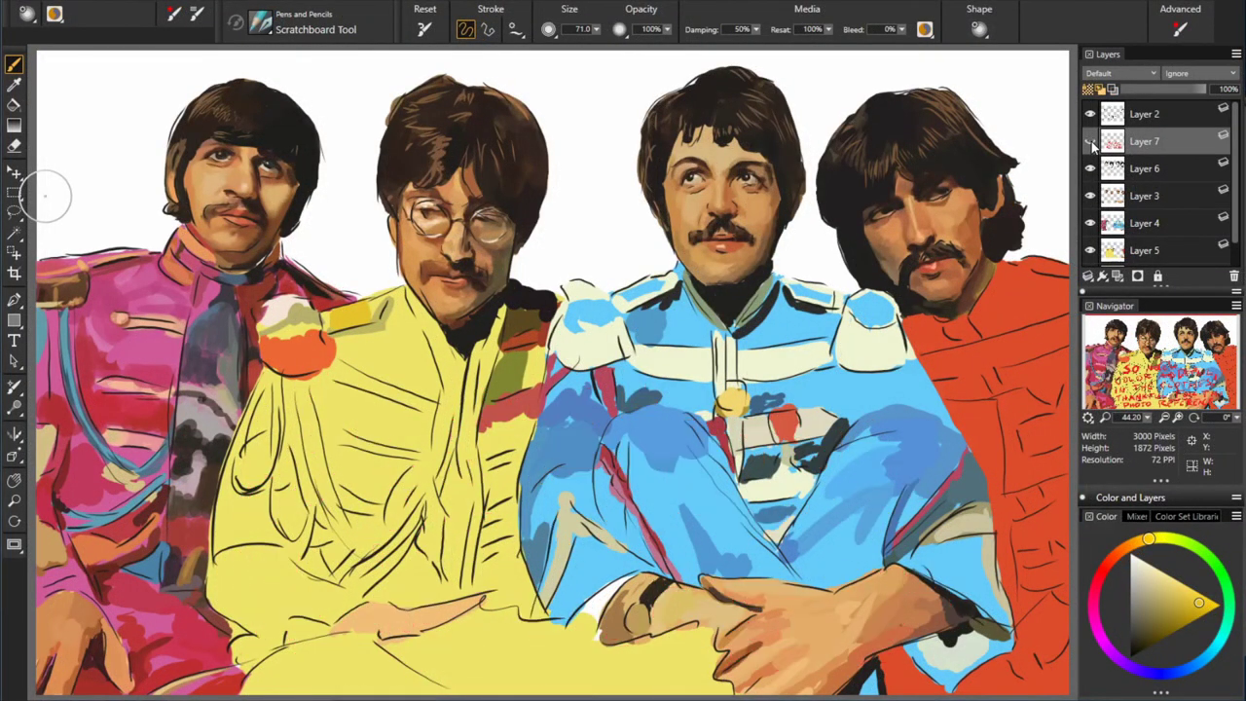
click(1235, 277)
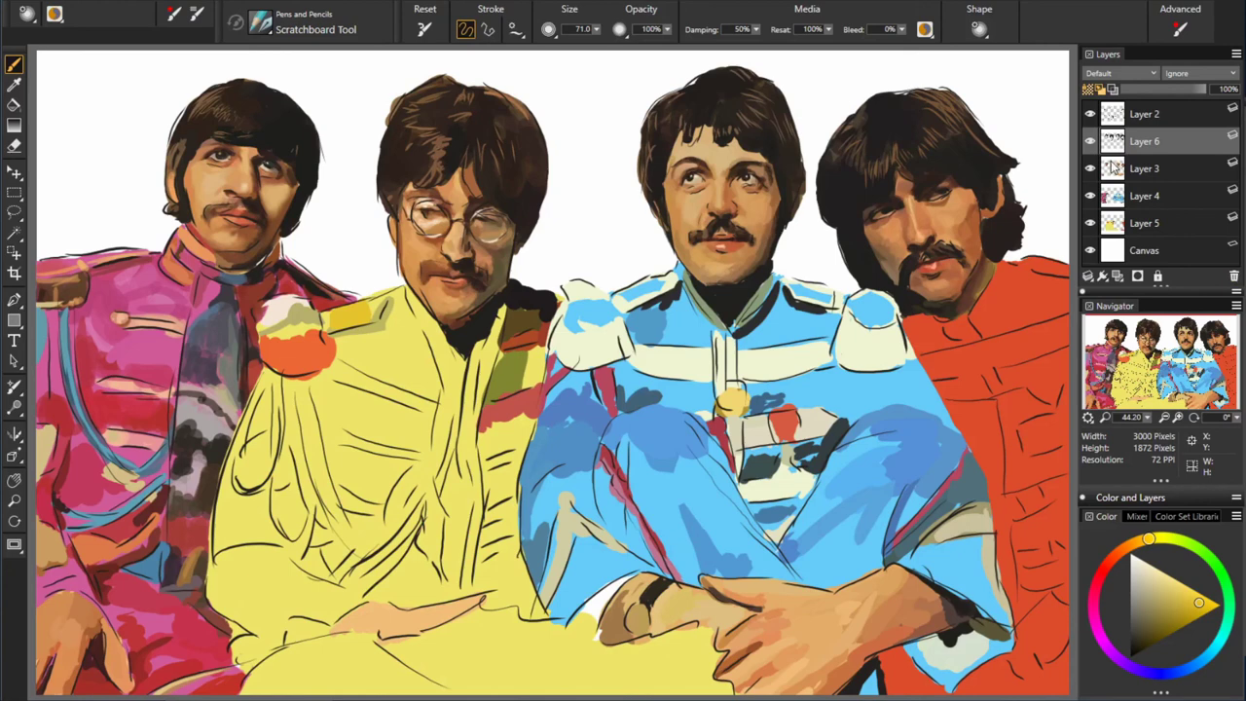
click(1118, 278)
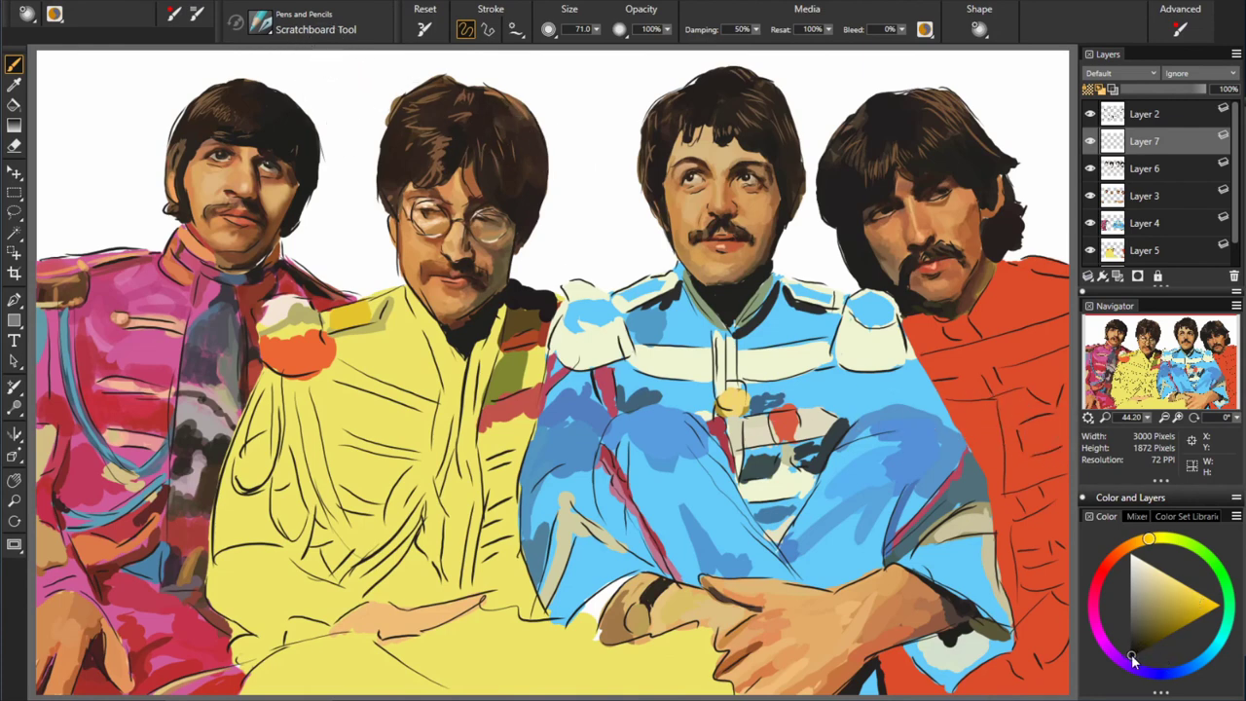
drag(347, 421, 346, 424)
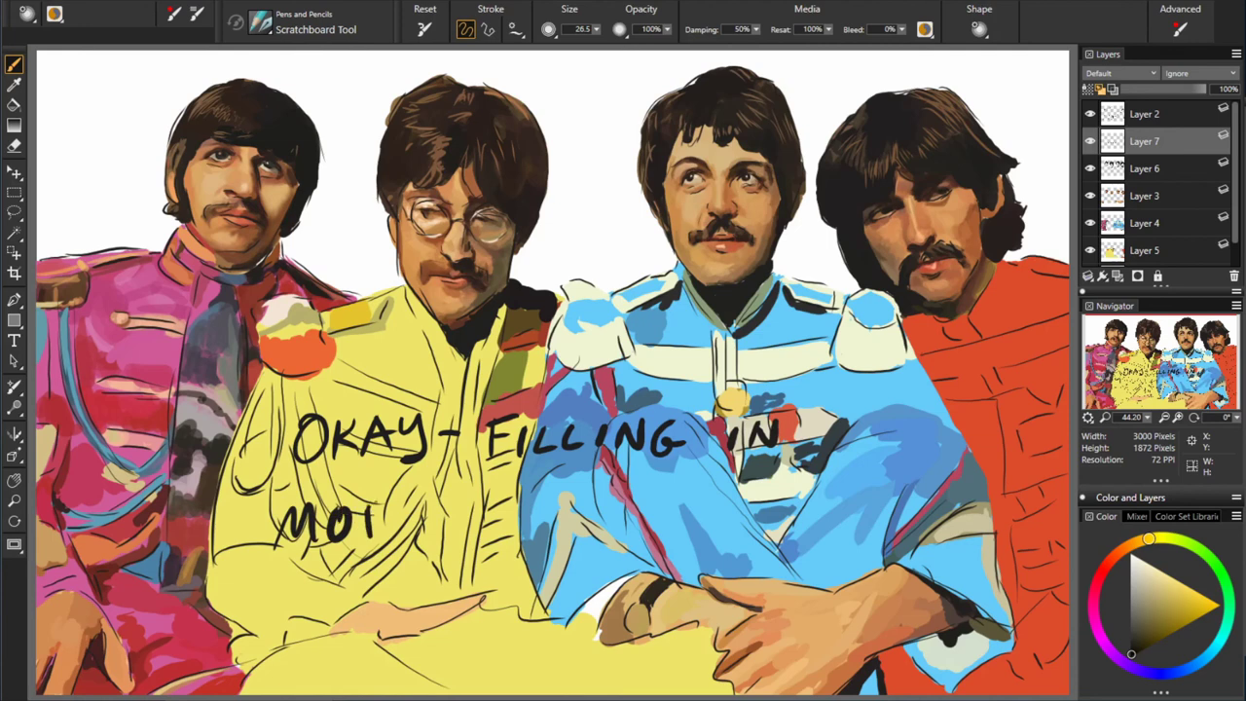
- Finish writing 'DETAILS UNDER MY SKETCH!' and underline SKETCH
drag(513, 497, 511, 536)
drag(514, 492, 534, 529)
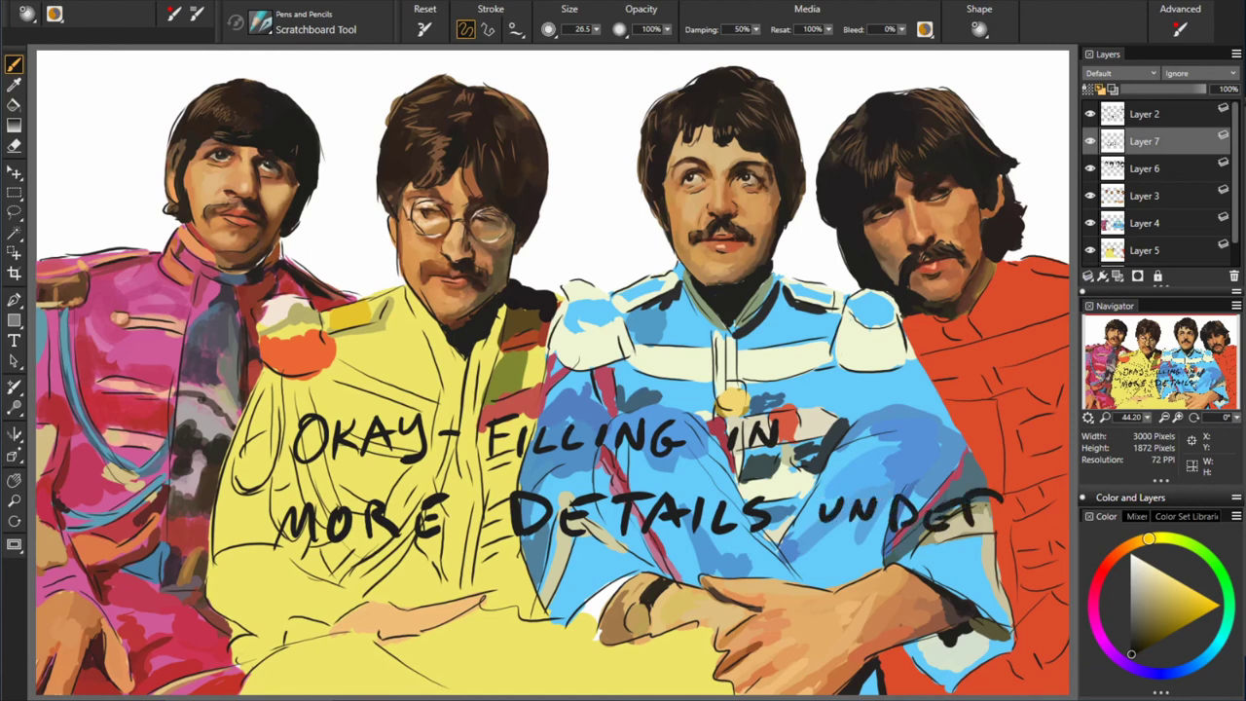
drag(982, 504, 1023, 532)
drag(312, 582, 331, 631)
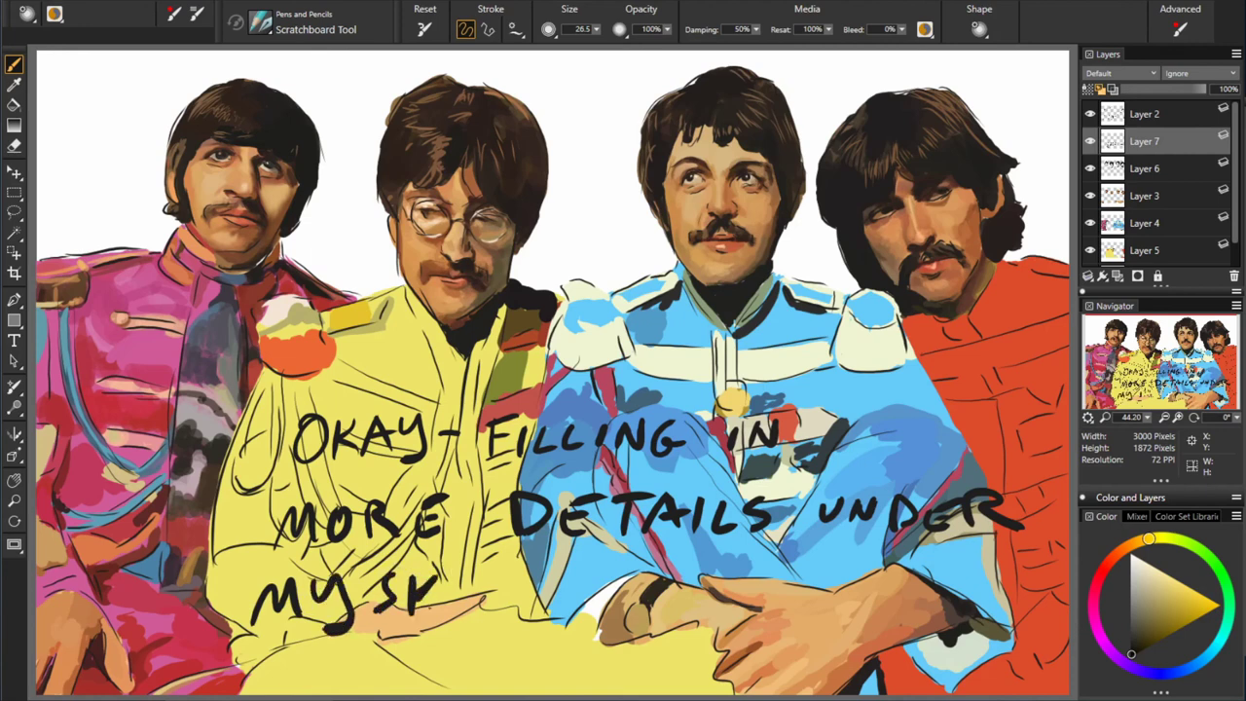
drag(421, 594, 444, 619)
mouse_move(458, 575)
mouse_down()
mouse_move(477, 612)
mouse_move(506, 601)
mouse_up()
mouse_move(493, 571)
mouse_down()
mouse_move(539, 565)
mouse_move(606, 582)
mouse_up()
drag(659, 553, 651, 581)
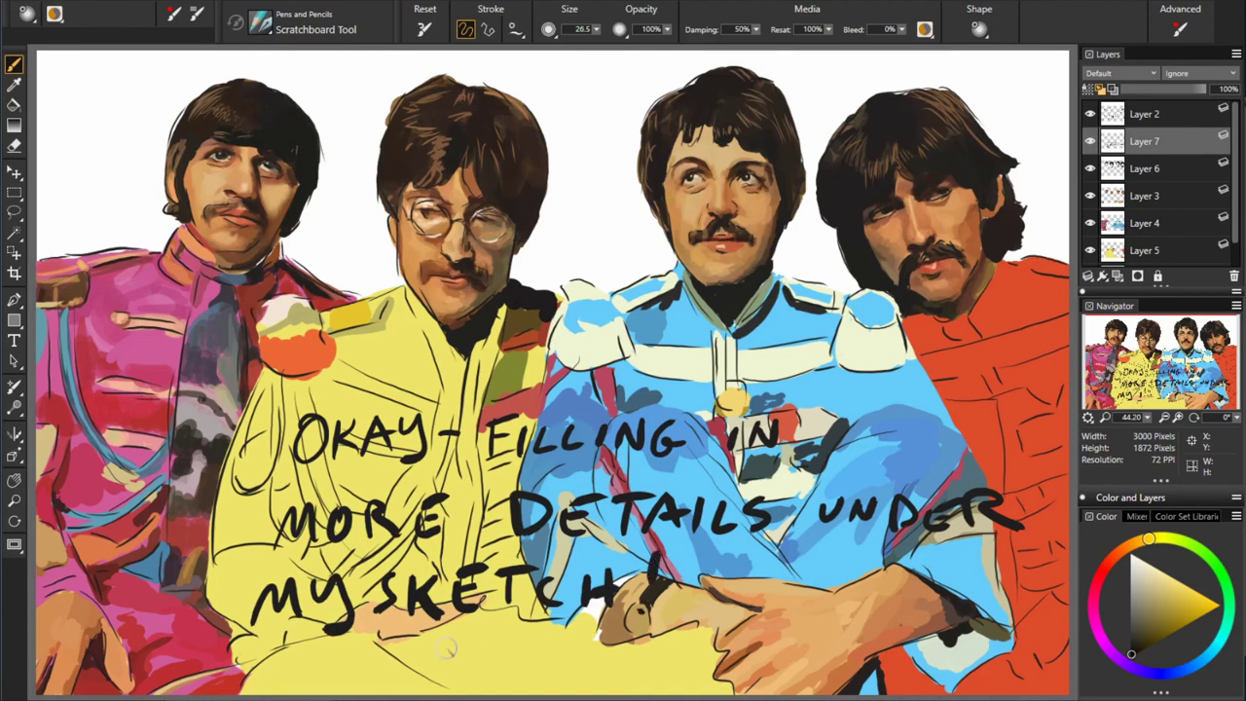
drag(447, 647, 542, 644)
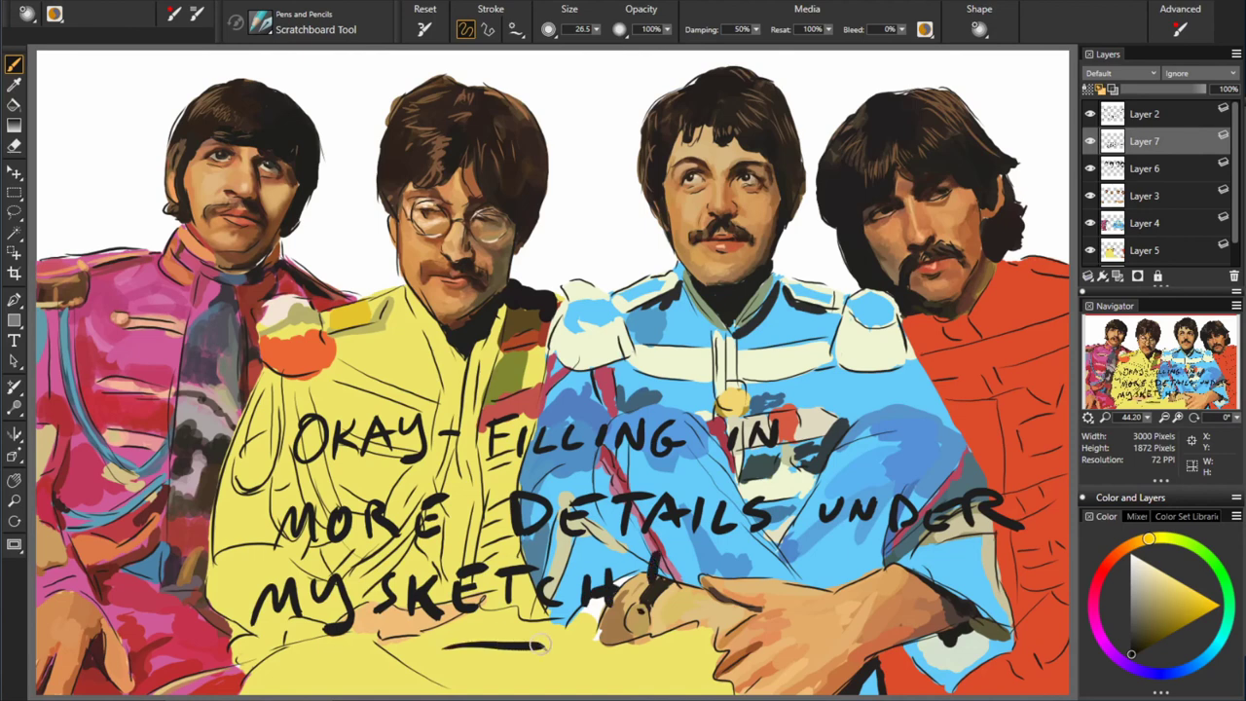
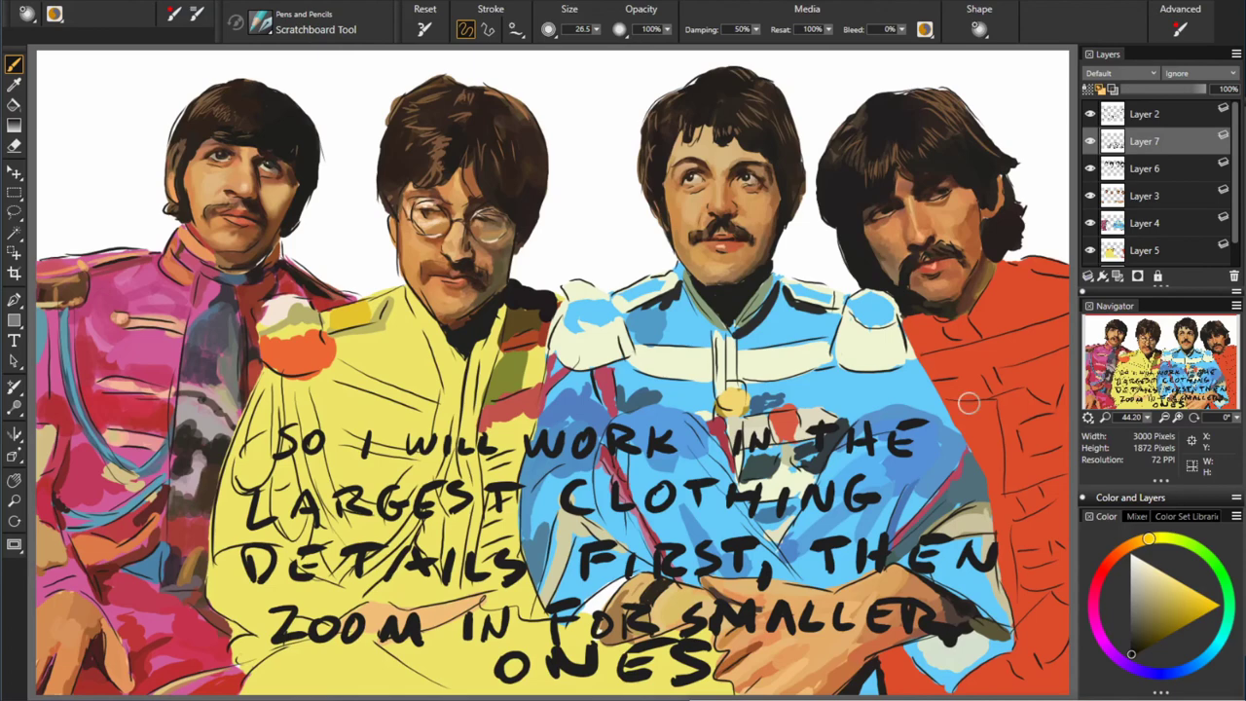
- Delete the handwritten-note Layer 7, return to Layer 4, and sample darker and lighter grey-blues
click(1234, 277)
click(1145, 195)
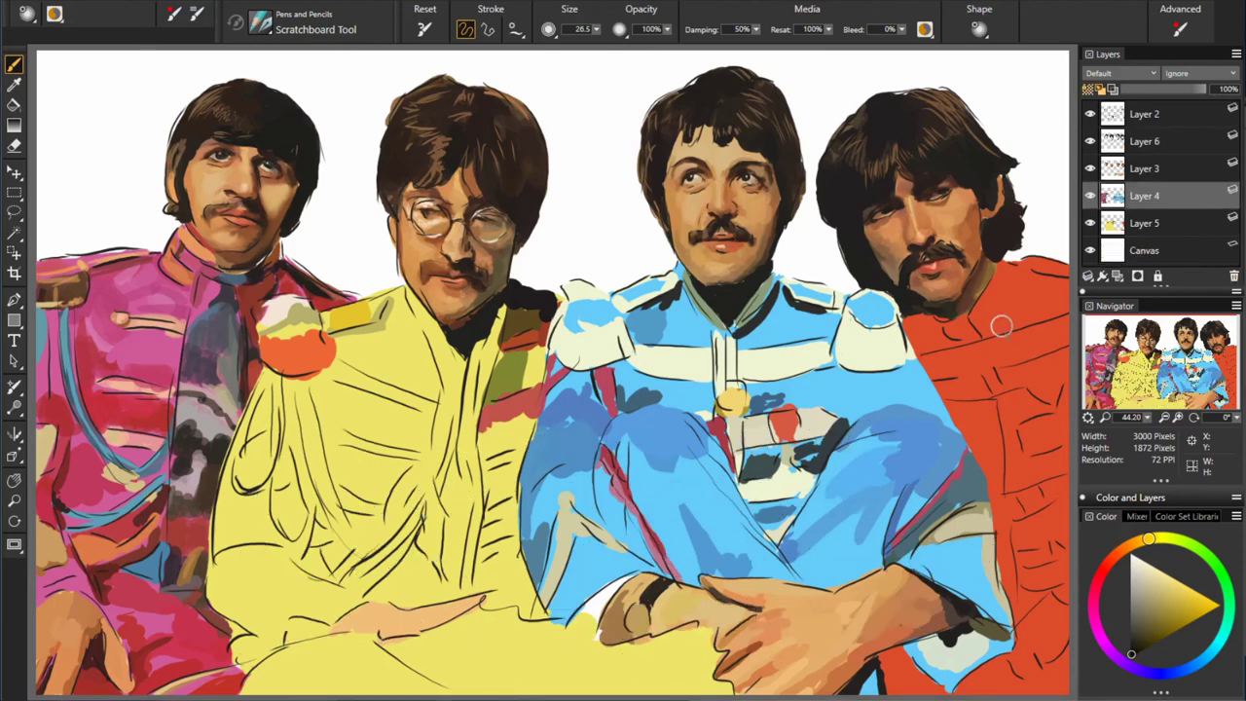
alt+click(910, 298)
alt+click(678, 269)
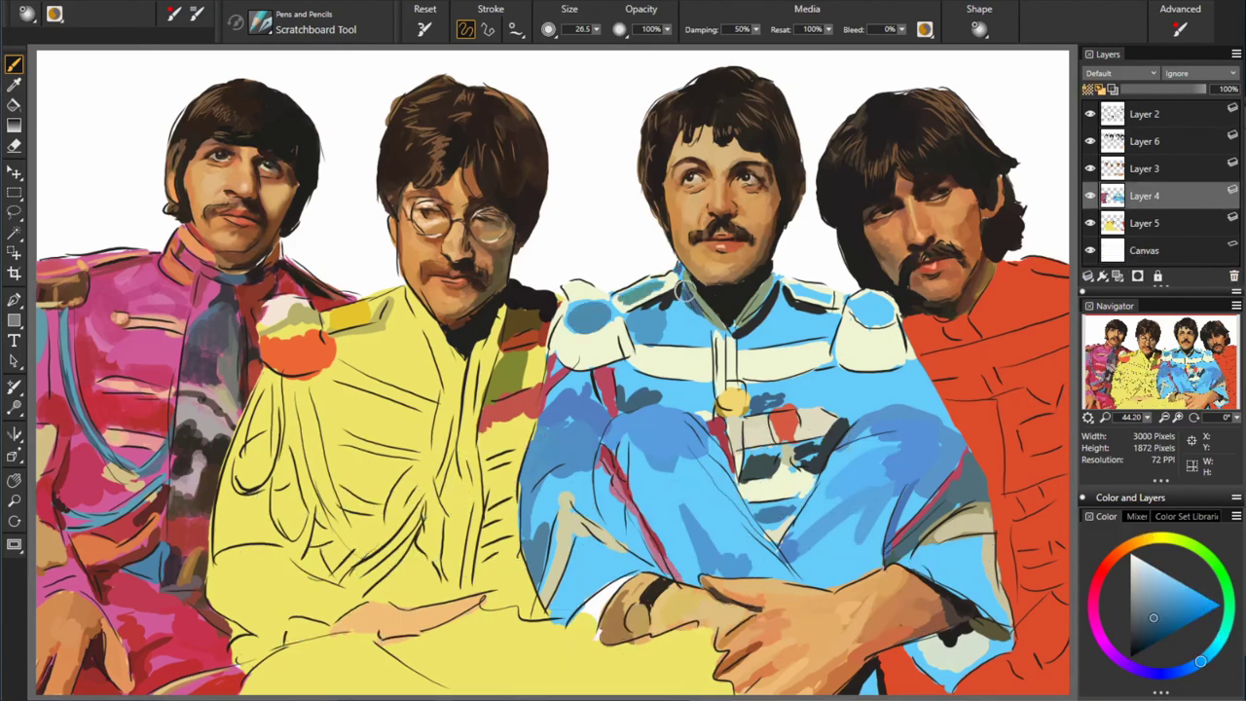
alt+click(738, 328)
alt+click(658, 363)
- Sample several slightly different grey-blues from the blue jacket's chest
alt+click(695, 344)
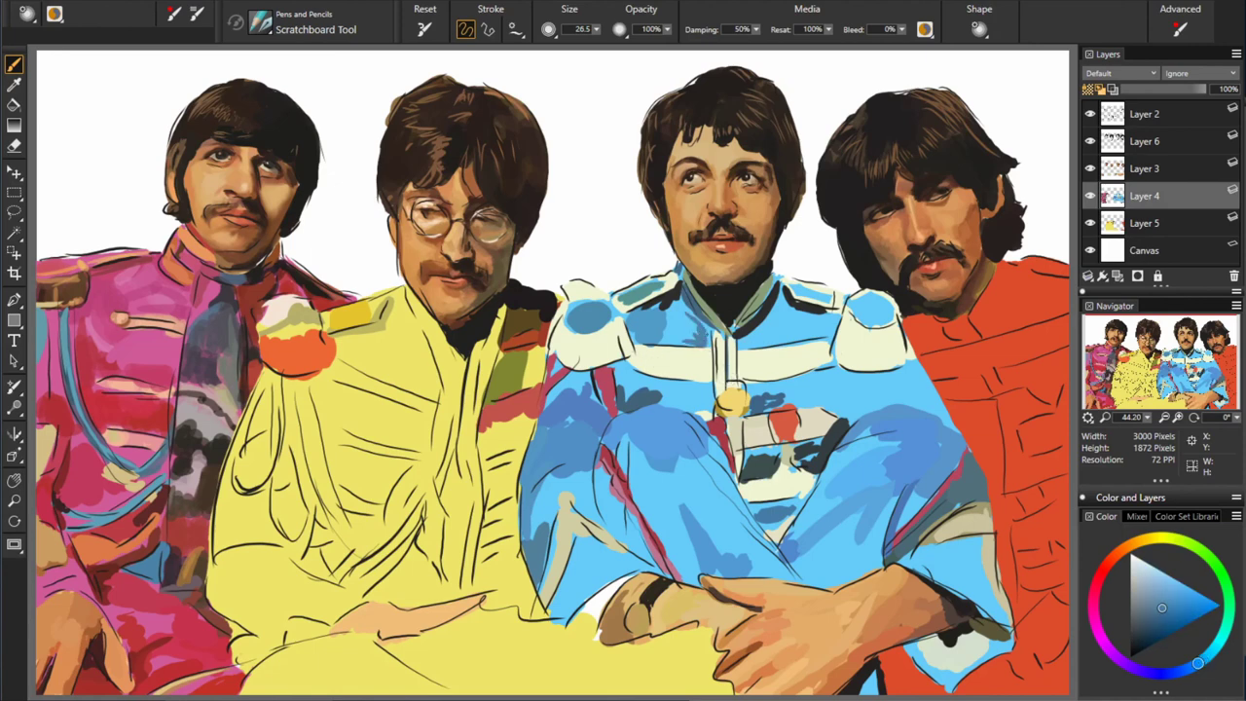
alt+click(669, 313)
alt+click(662, 323)
alt+click(660, 321)
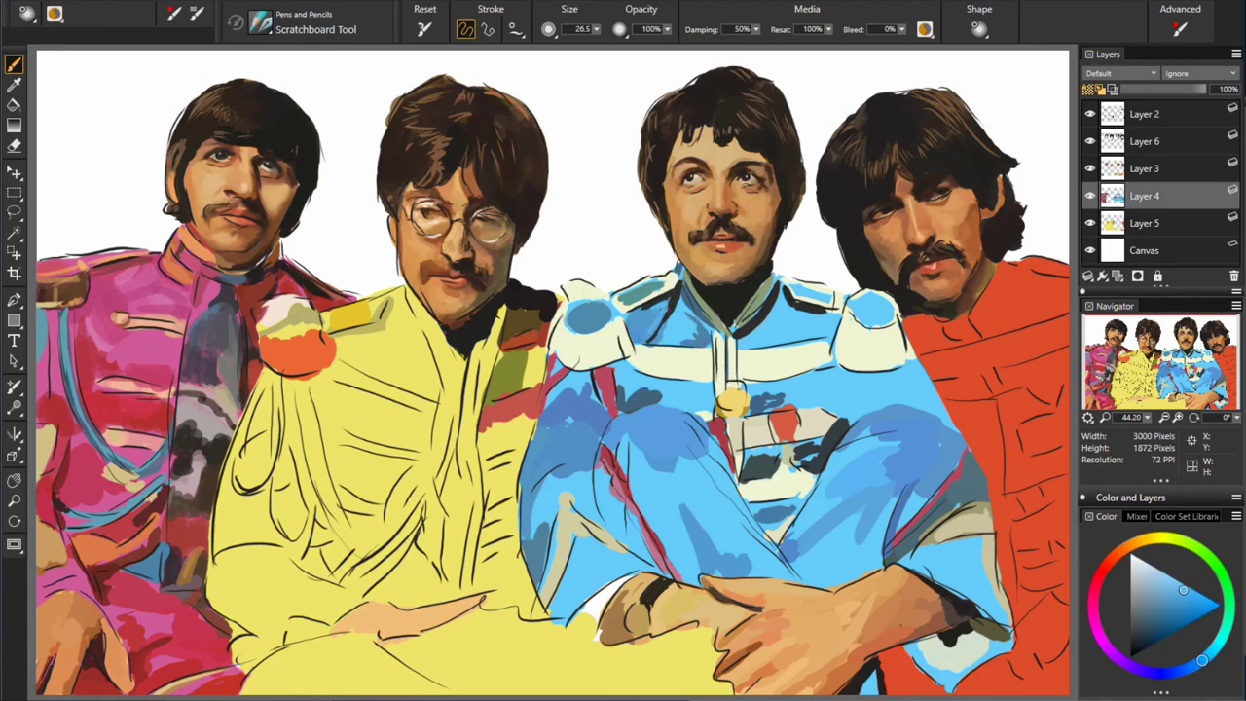
alt+click(659, 321)
alt+click(659, 323)
alt+click(659, 325)
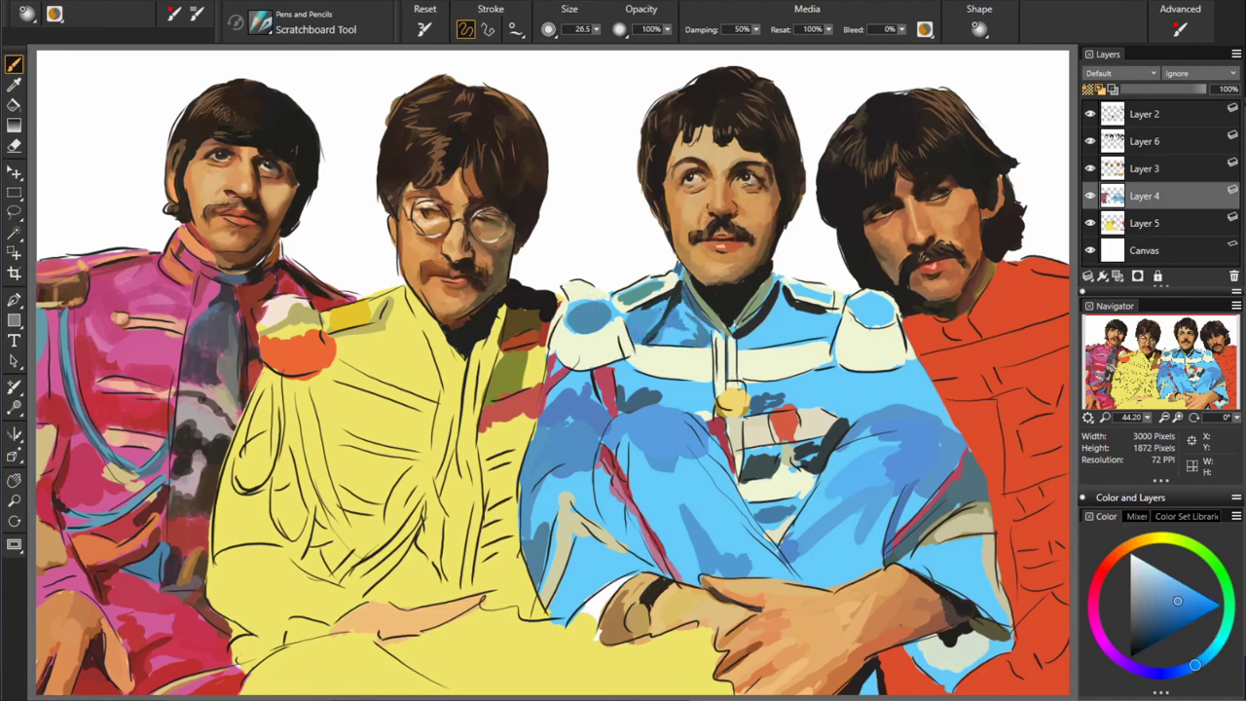
- Sample lighter blues across the lower part of the blue jacket
alt+click(558, 391)
alt+click(574, 384)
alt+click(585, 398)
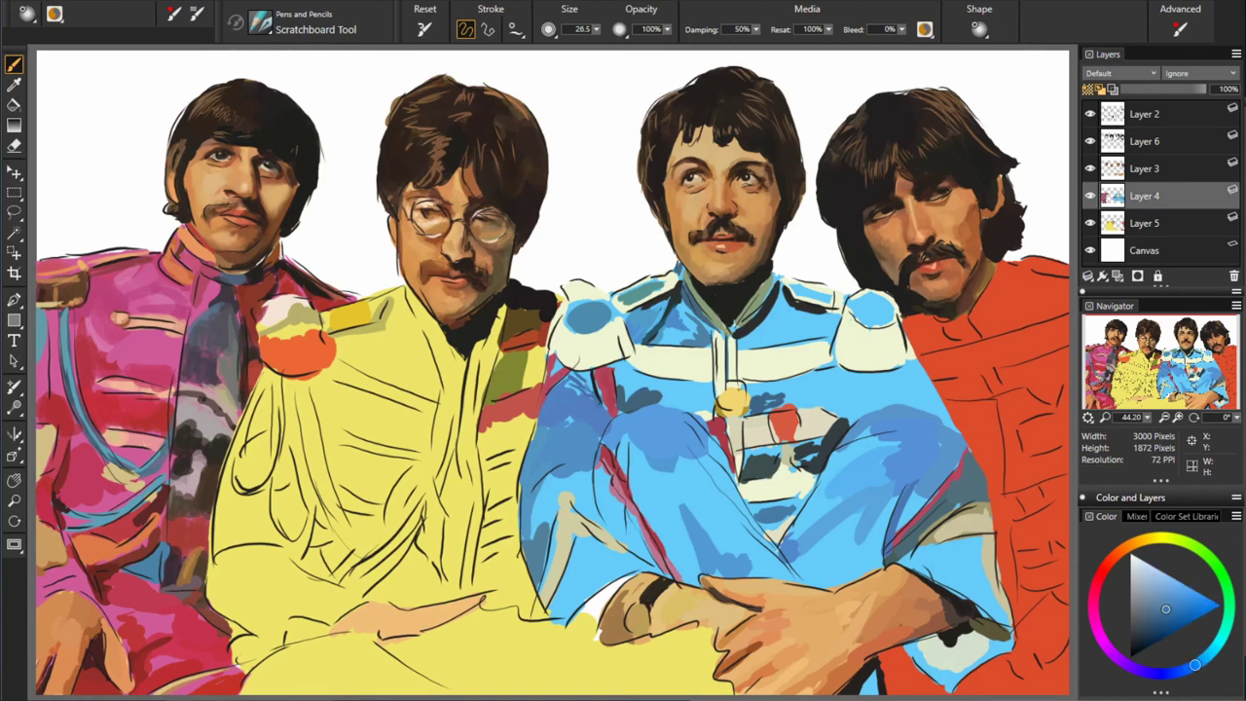
alt+click(602, 378)
alt+click(623, 396)
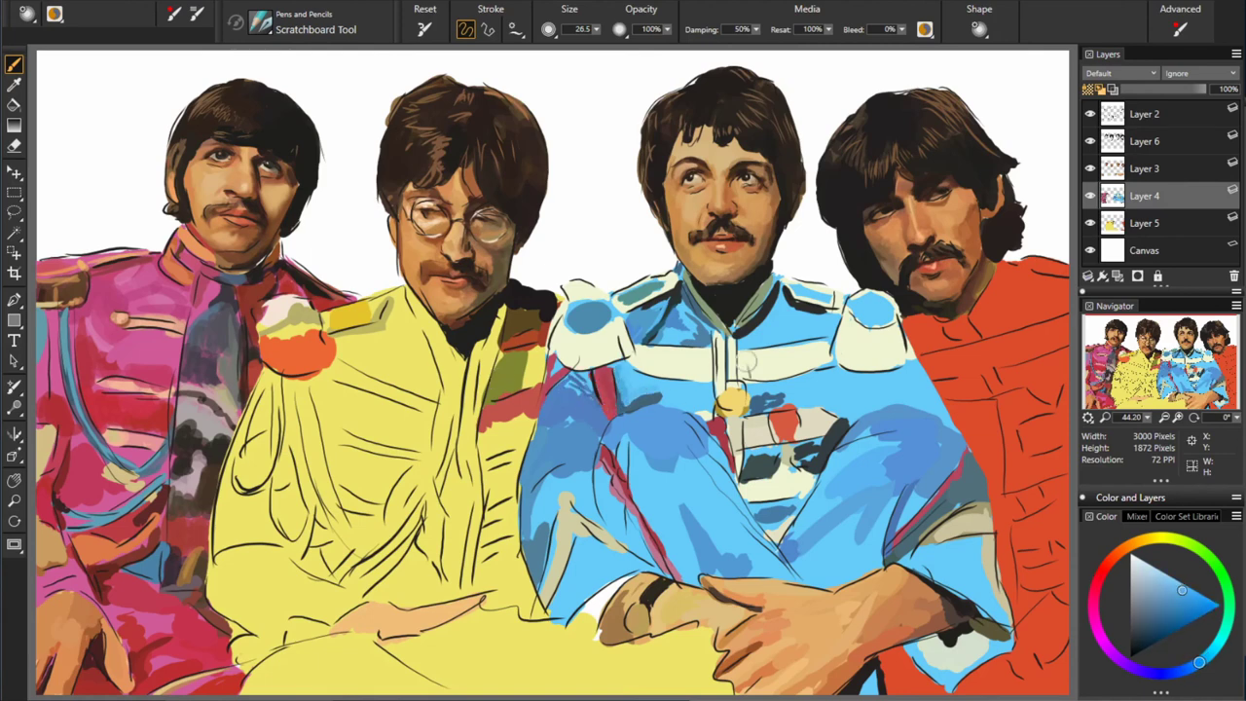
alt+click(653, 399)
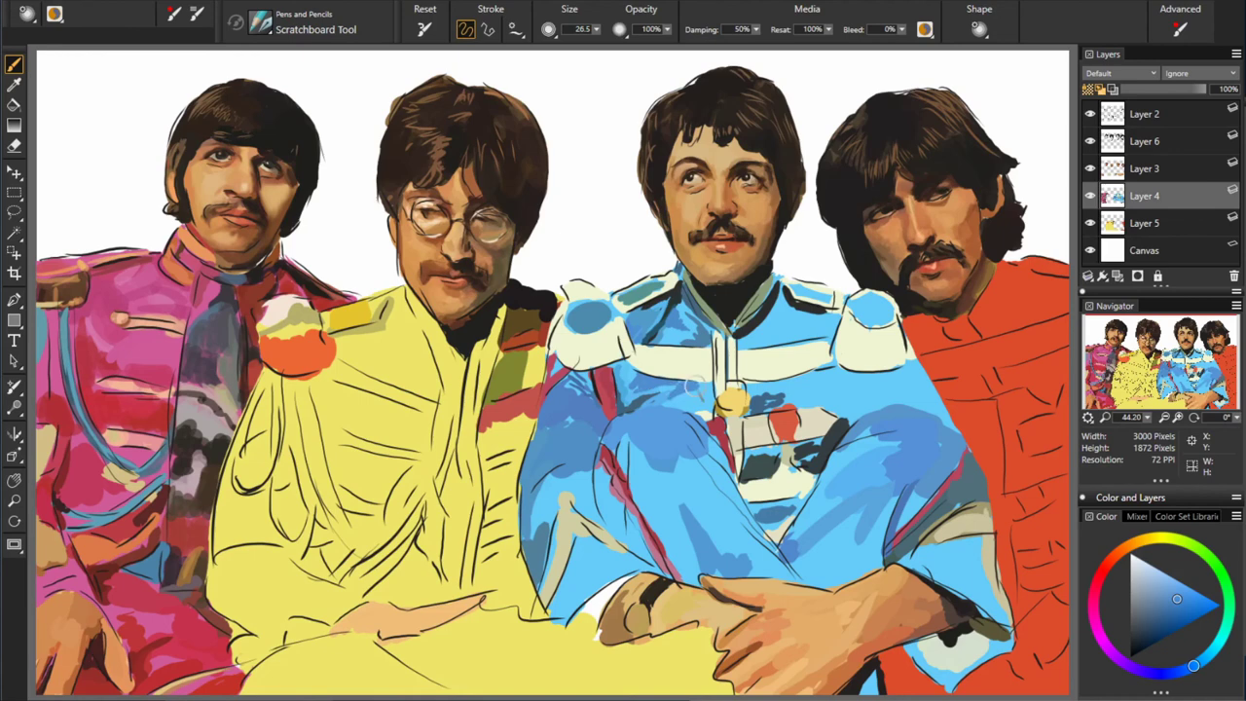
alt+click(687, 402)
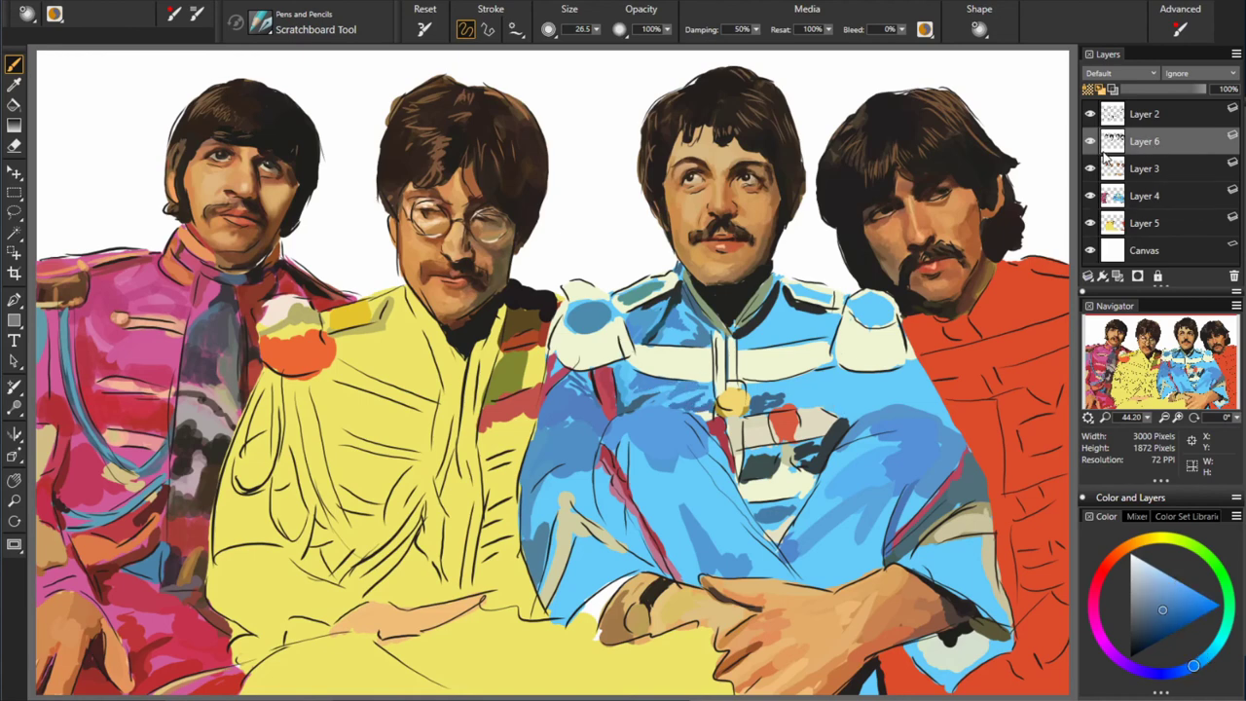
key(ctrl+shift+n)
click(1183, 614)
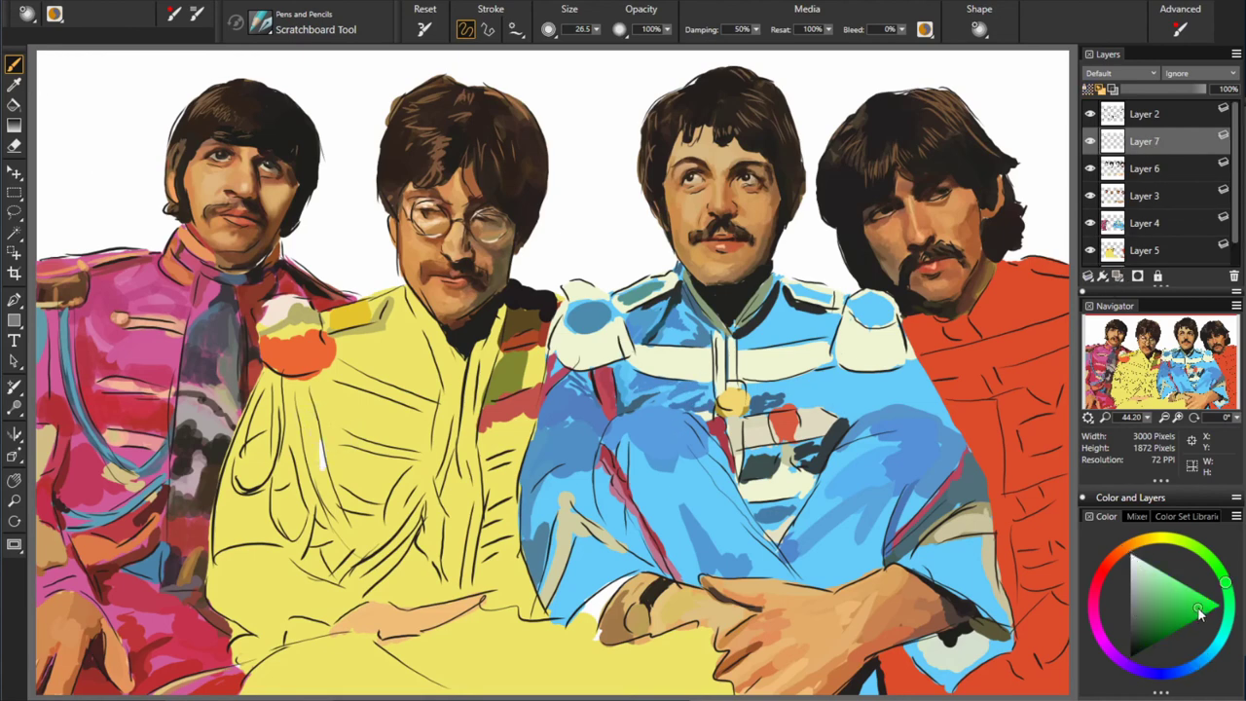
drag(629, 444, 612, 467)
drag(638, 446, 658, 468)
mouse_move(662, 446)
mouse_down()
mouse_move(746, 466)
mouse_move(838, 446)
mouse_up()
click(1220, 603)
drag(919, 439, 899, 468)
click(1134, 656)
mouse_move(269, 491)
mouse_down()
mouse_move(313, 491)
mouse_move(366, 520)
mouse_up()
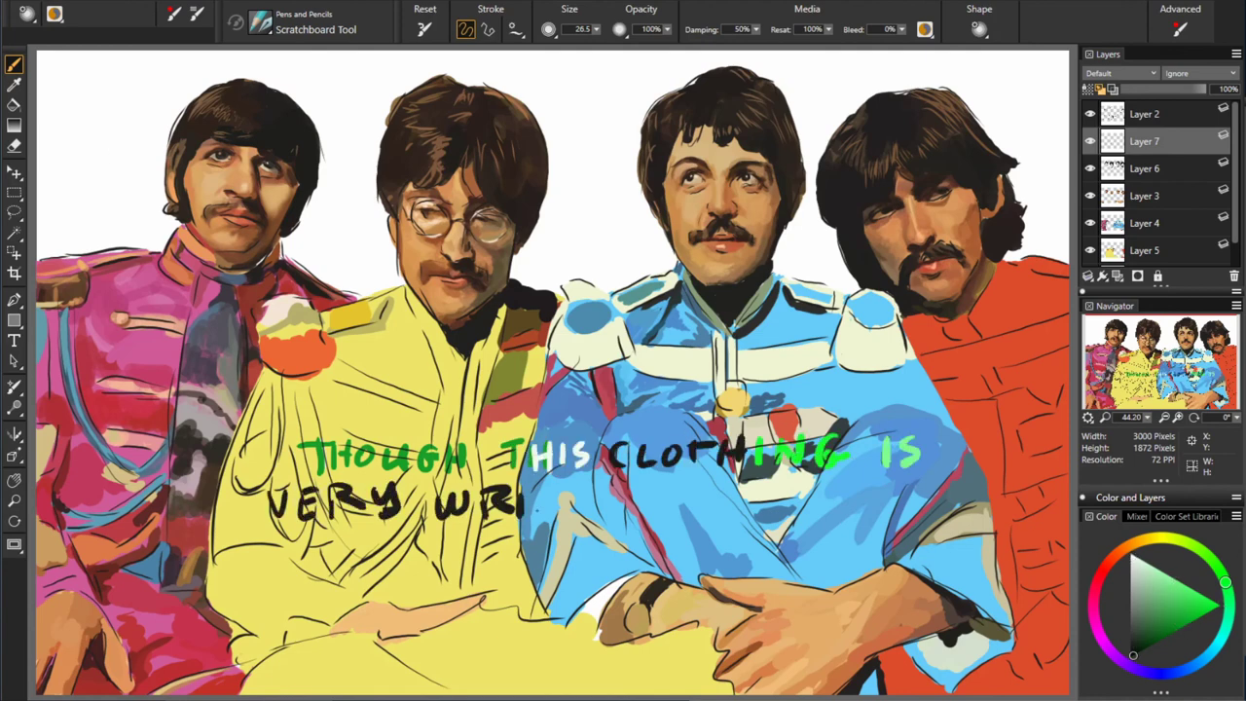
drag(434, 491, 526, 522)
drag(925, 486, 1021, 487)
mouse_move(224, 535)
mouse_down()
mouse_move(719, 565)
mouse_move(800, 537)
mouse_move(1036, 565)
mouse_up()
drag(240, 587, 376, 613)
mouse_move(452, 586)
mouse_down()
mouse_move(674, 614)
mouse_move(942, 623)
mouse_move(999, 584)
mouse_up()
click(1187, 624)
drag(1034, 587, 1005, 620)
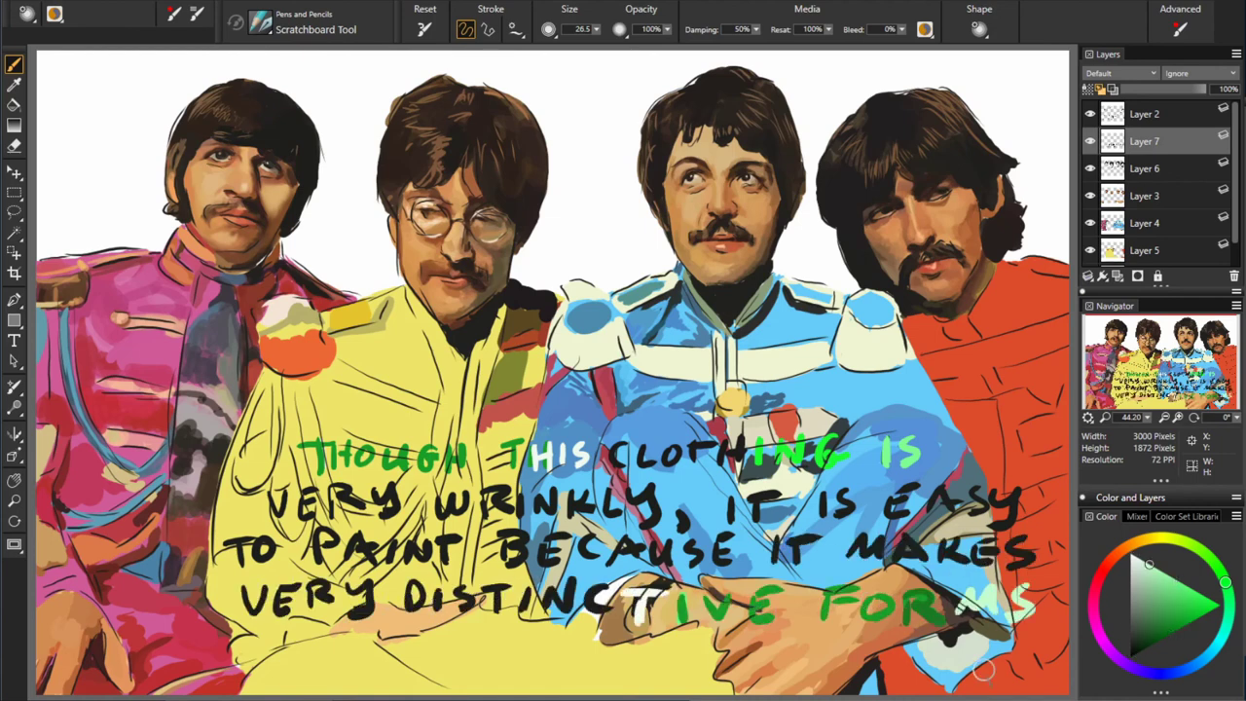
mouse_move(290, 633)
mouse_down()
mouse_move(349, 662)
mouse_move(726, 653)
mouse_move(932, 665)
mouse_up()
mouse_move(257, 662)
mouse_down()
mouse_move(397, 687)
mouse_move(956, 688)
mouse_move(1034, 672)
mouse_up()
drag(283, 426, 880, 407)
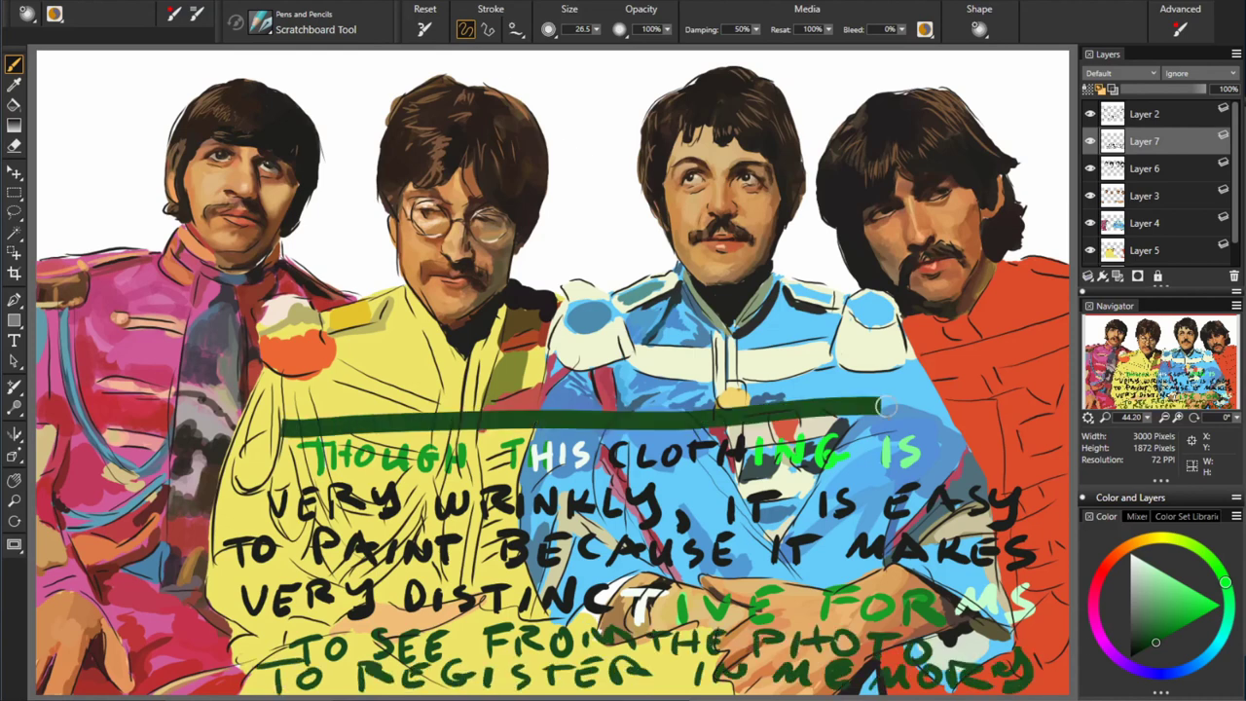
mouse_move(288, 350)
mouse_down()
mouse_move(385, 378)
mouse_move(569, 384)
mouse_move(1013, 356)
mouse_up()
key(Delete)
click(1204, 659)
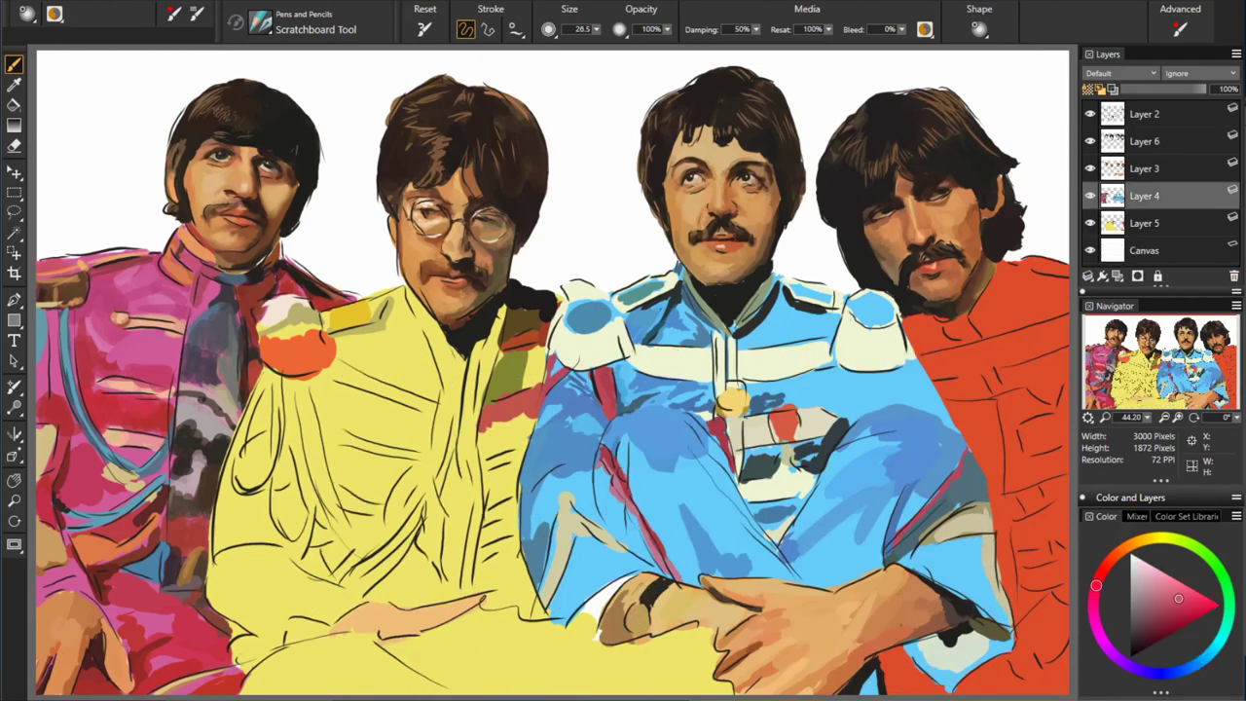
- Sample blues from the trousers and paint dark shading strokes on the crossed legs
alt+click(703, 443)
mouse_move(612, 472)
mouse_down()
mouse_move(598, 531)
mouse_move(623, 548)
mouse_up()
mouse_move(600, 475)
mouse_down()
mouse_move(575, 526)
mouse_move(545, 534)
mouse_move(551, 589)
mouse_up()
alt+click(547, 530)
alt+click(585, 506)
drag(584, 502, 560, 623)
drag(604, 543, 614, 594)
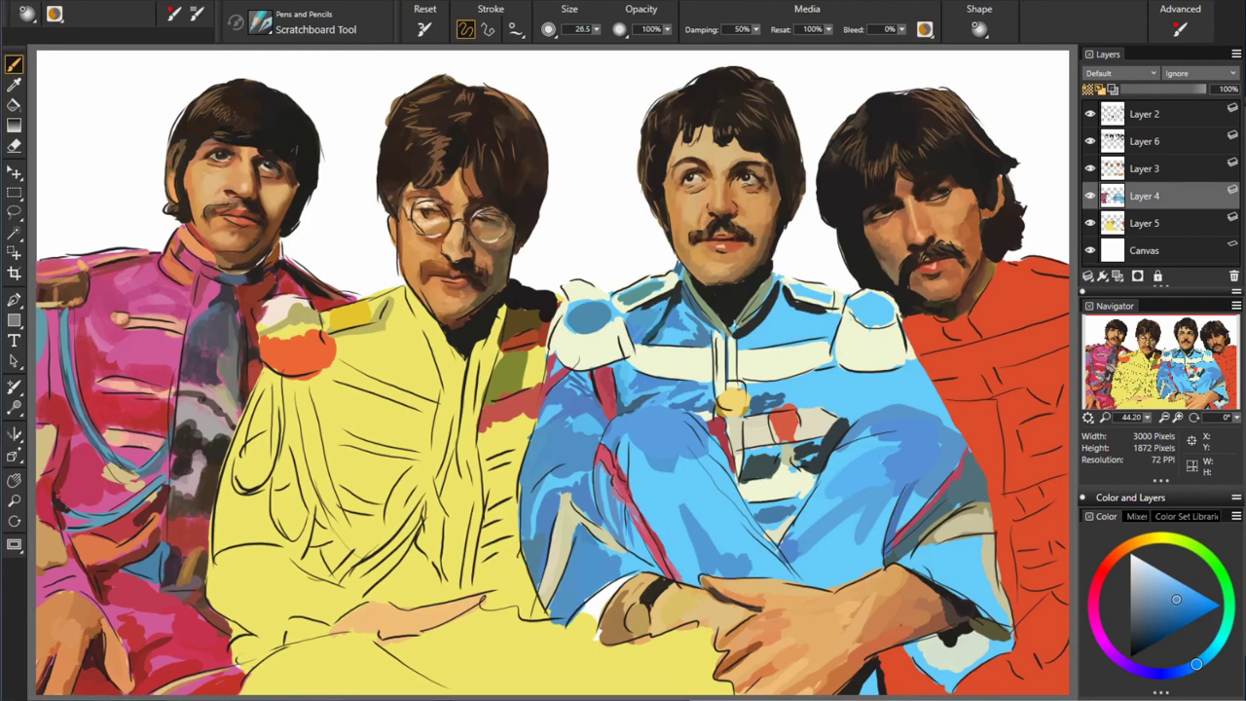
- Sample a range of lighter, darker and slightly different blues from the uniform
alt+click(601, 552)
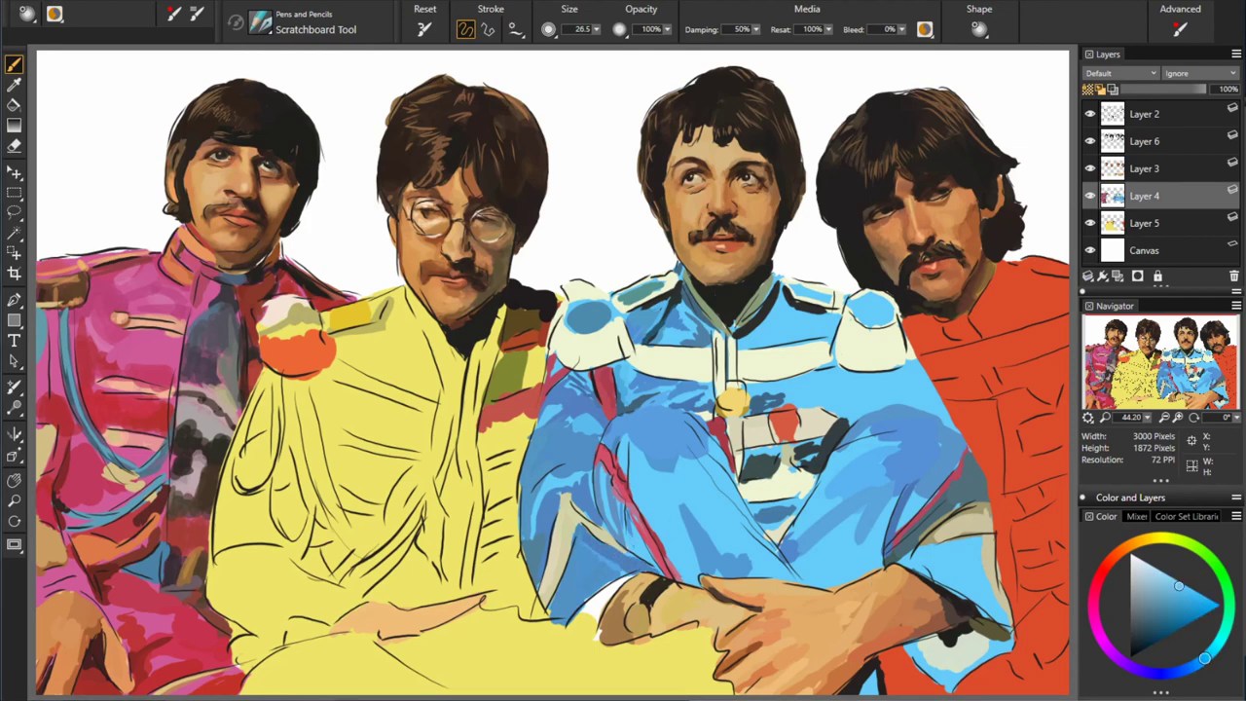
alt+click(545, 487)
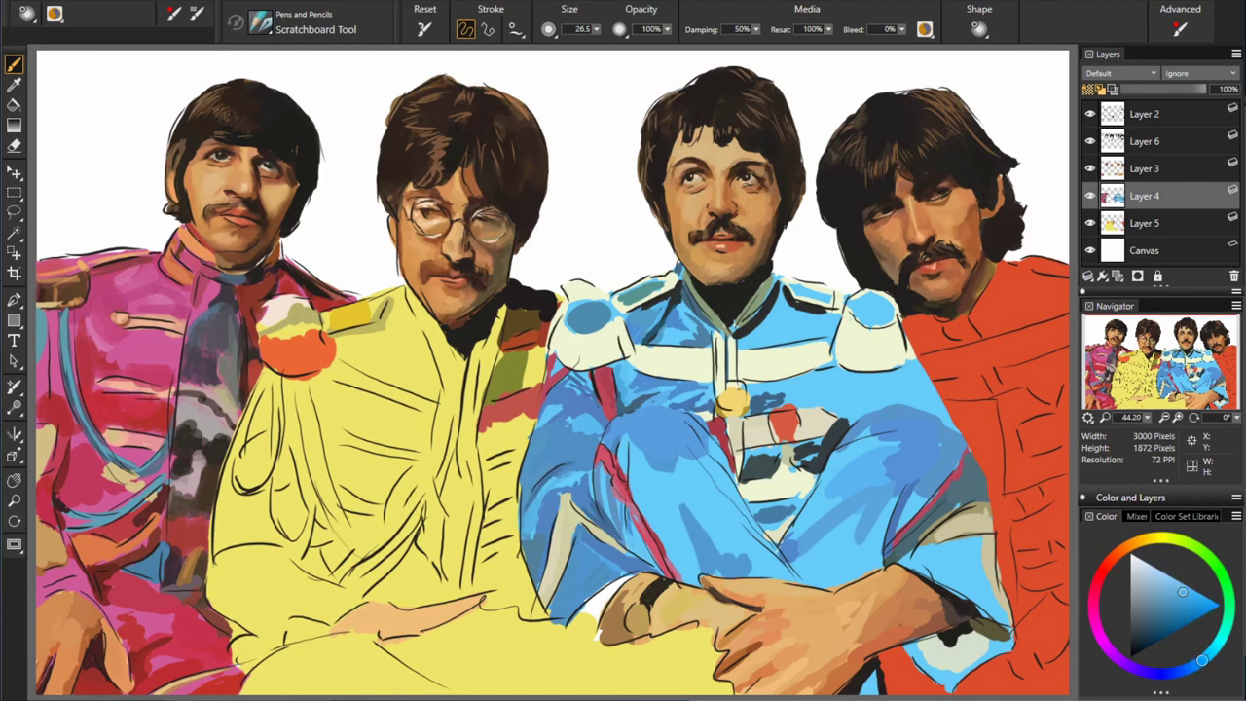
alt+click(559, 491)
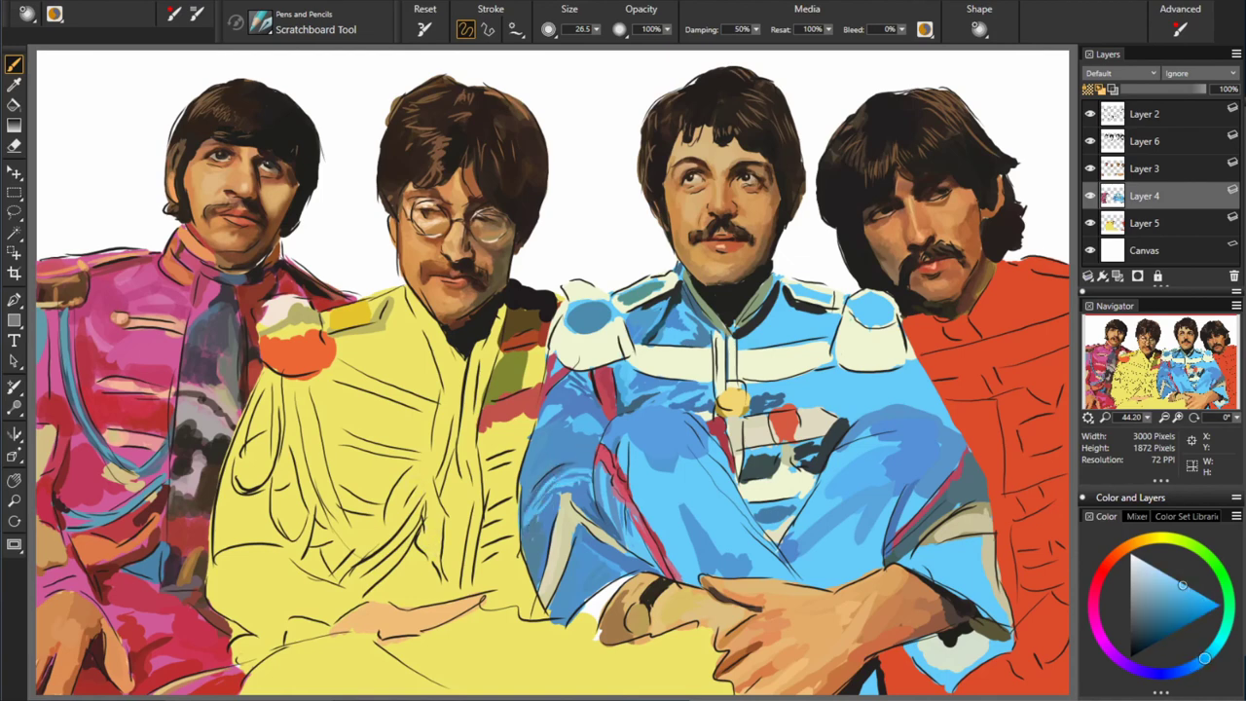
alt+click(602, 445)
alt+click(862, 343)
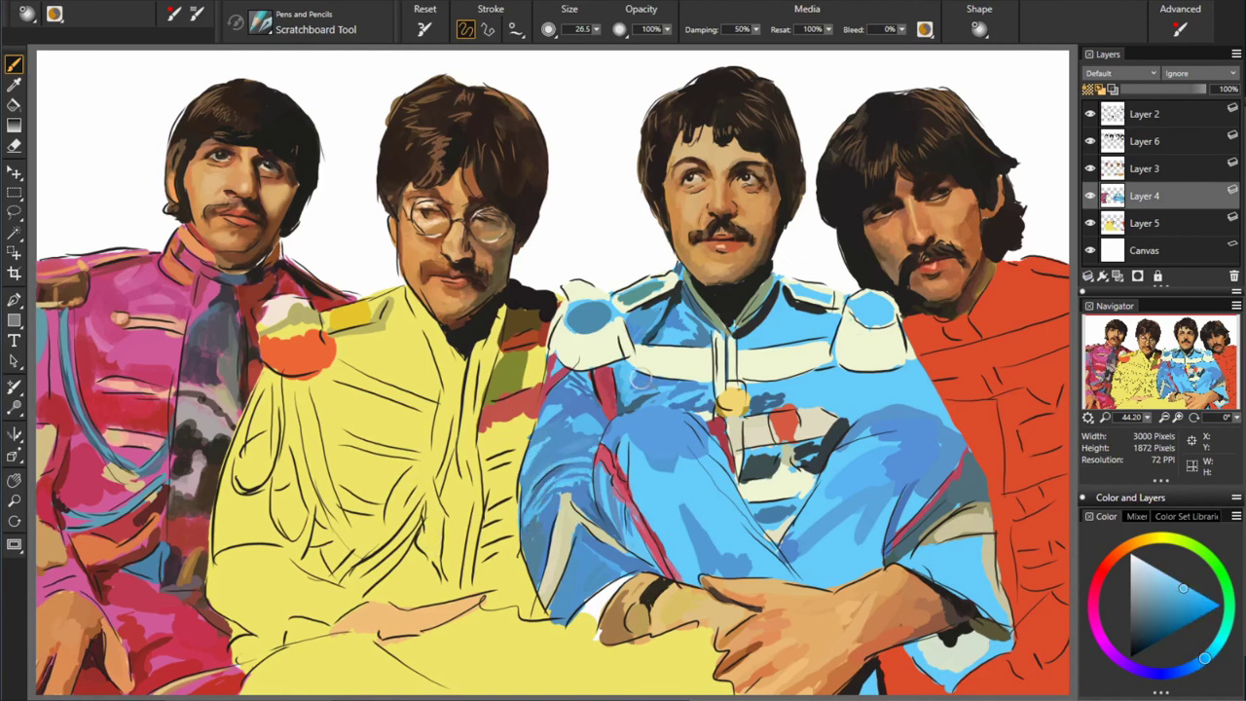
alt+click(596, 312)
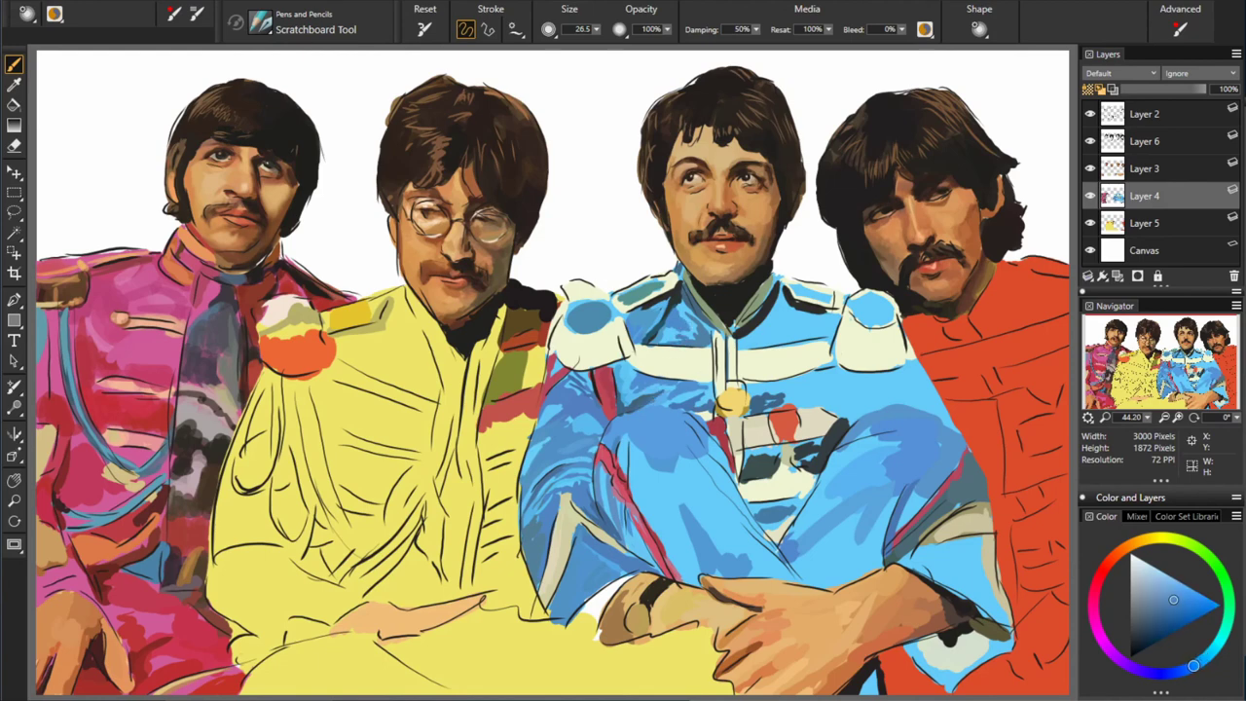
alt+click(545, 429)
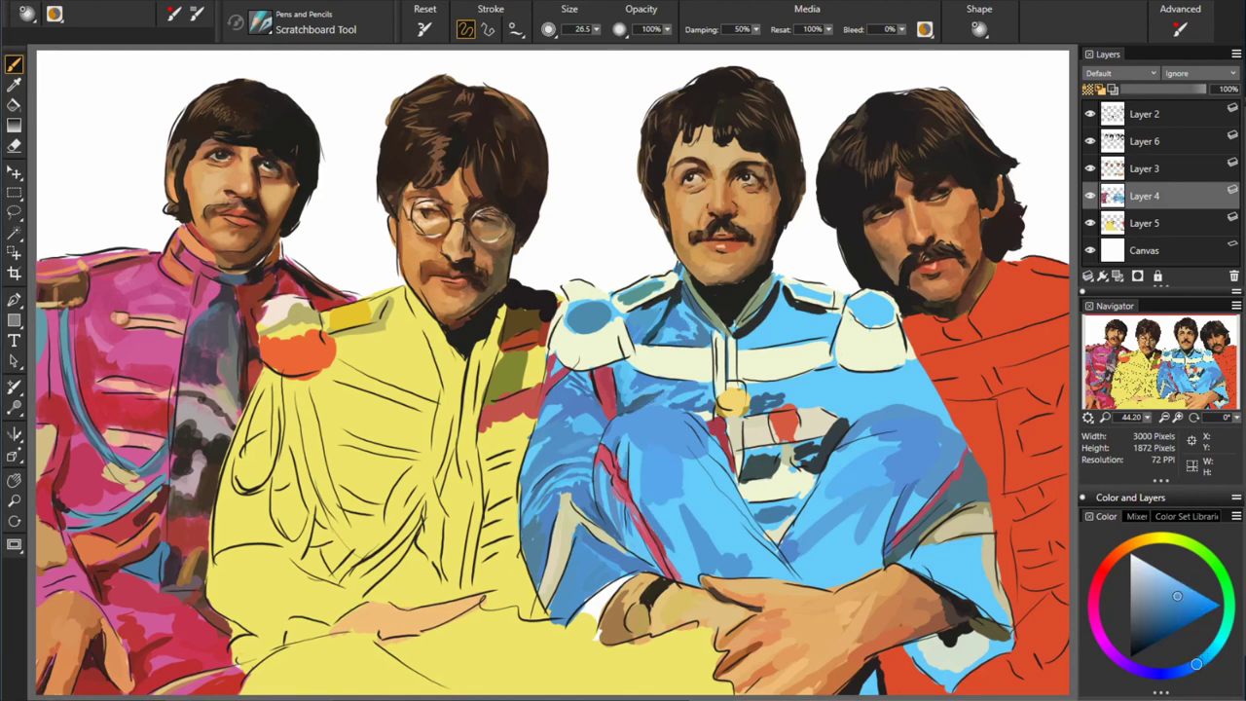
alt+click(621, 445)
- Pick a greyer jacket blue and brush a greyish-blue stroke down the jacket
alt+click(652, 414)
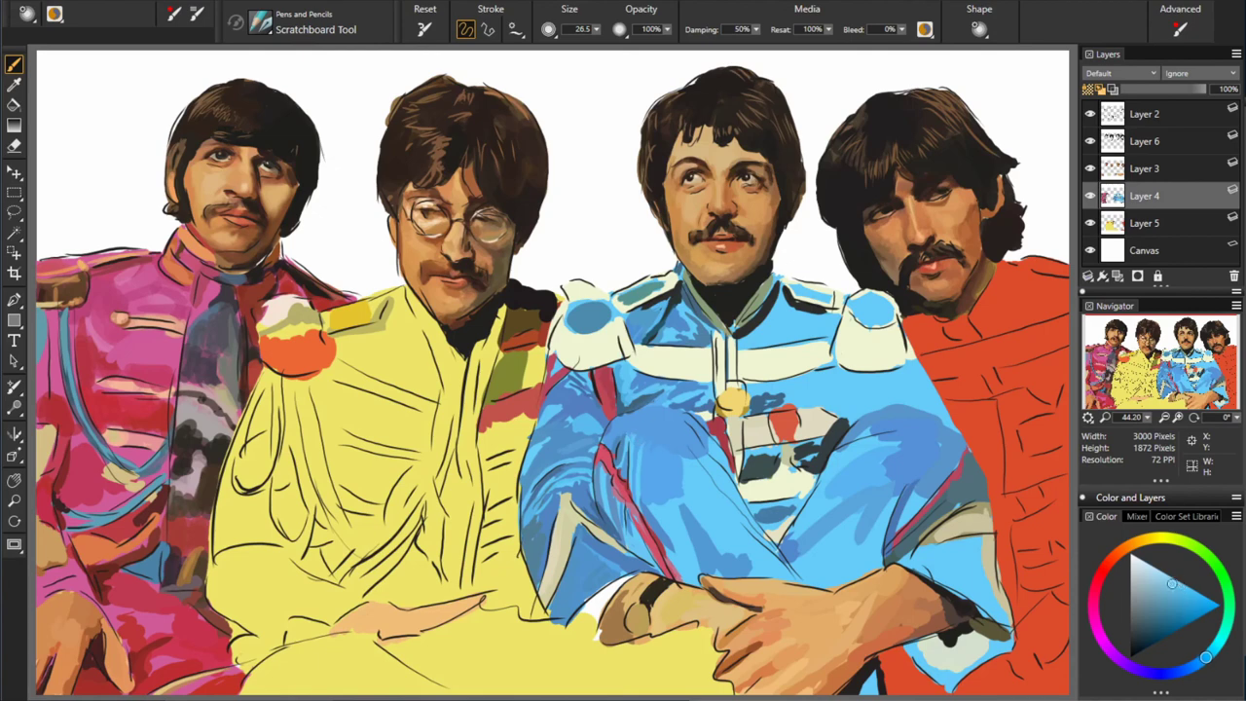
alt+click(638, 448)
alt+click(527, 474)
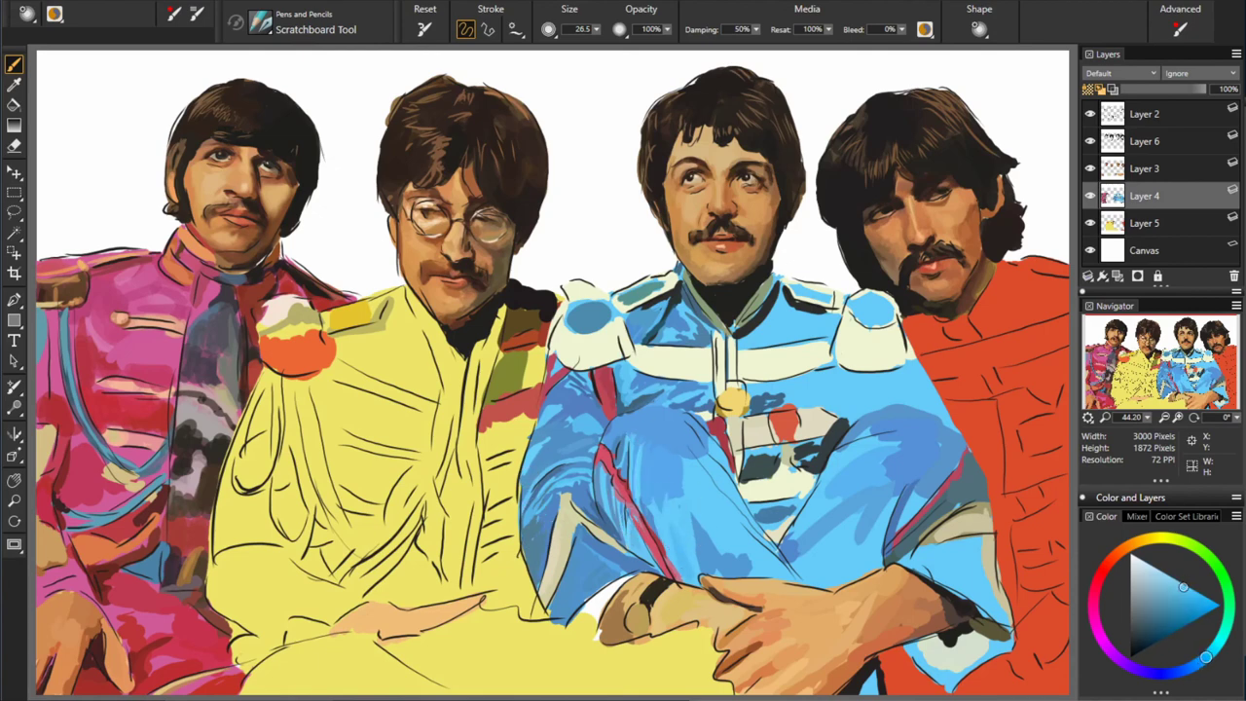
alt+click(699, 557)
alt+click(756, 525)
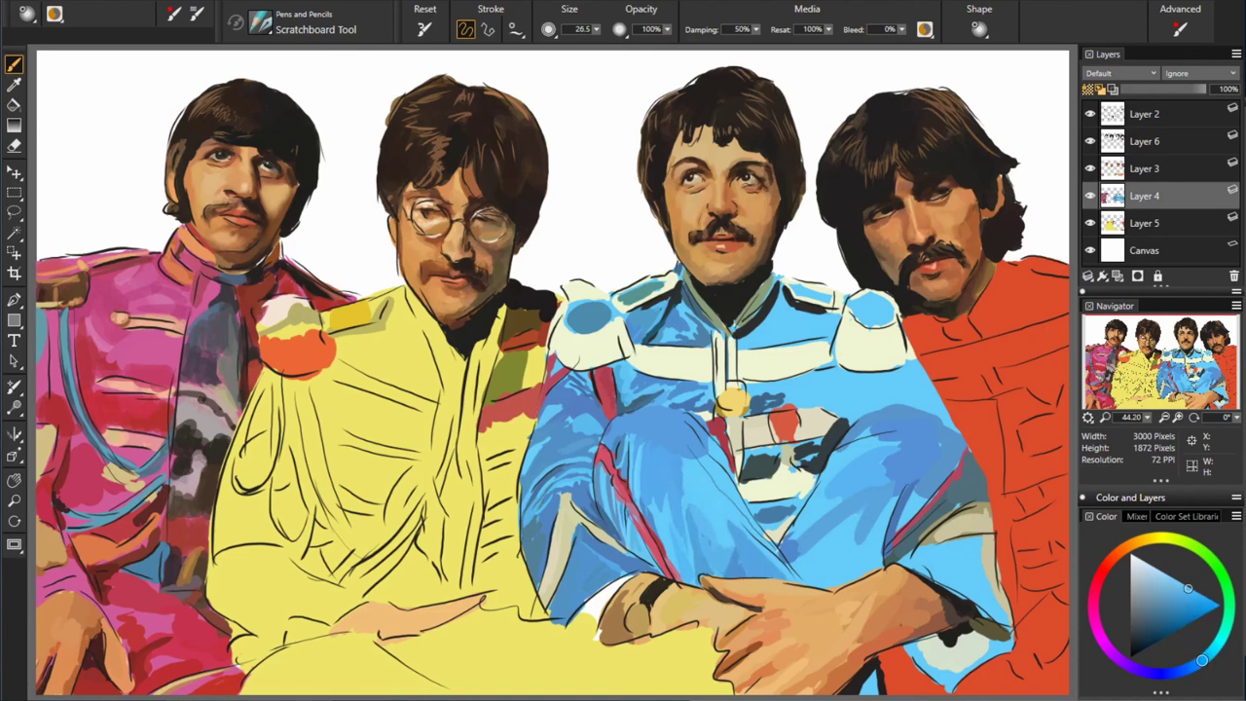
alt+click(681, 441)
drag(681, 441, 770, 545)
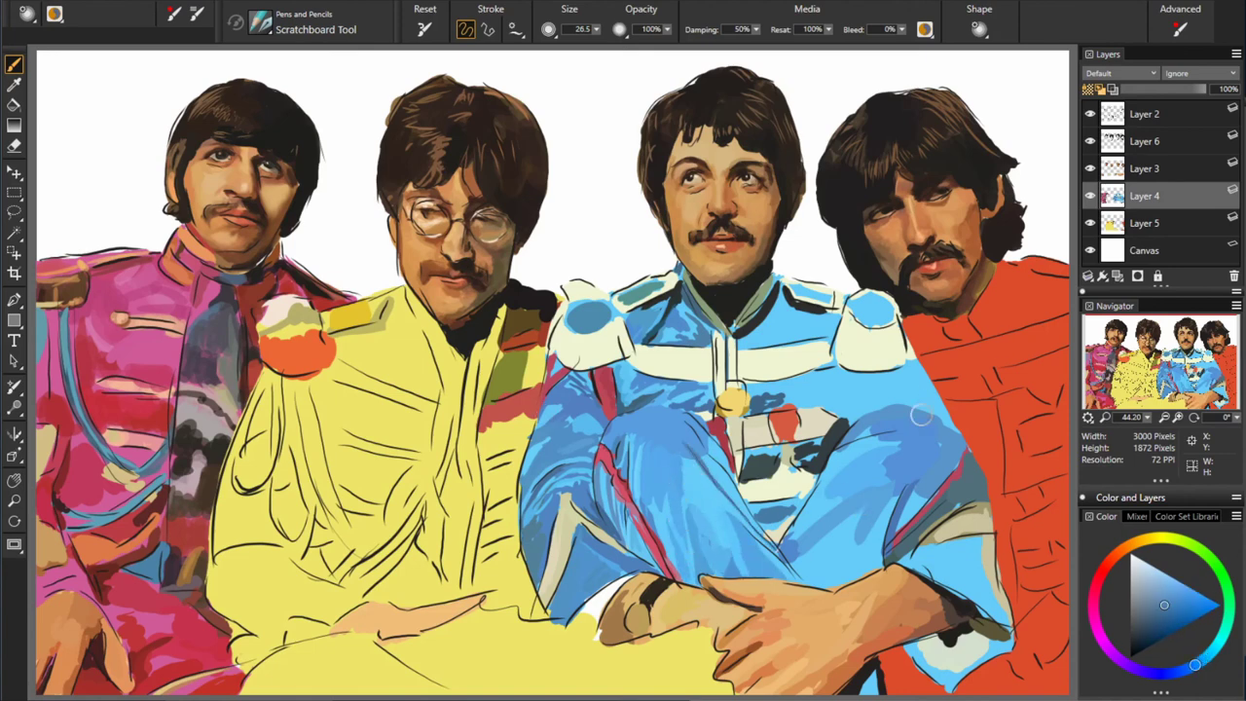
- Sample brighter, greyer and darker greyish blues from the jacket
alt+click(690, 421)
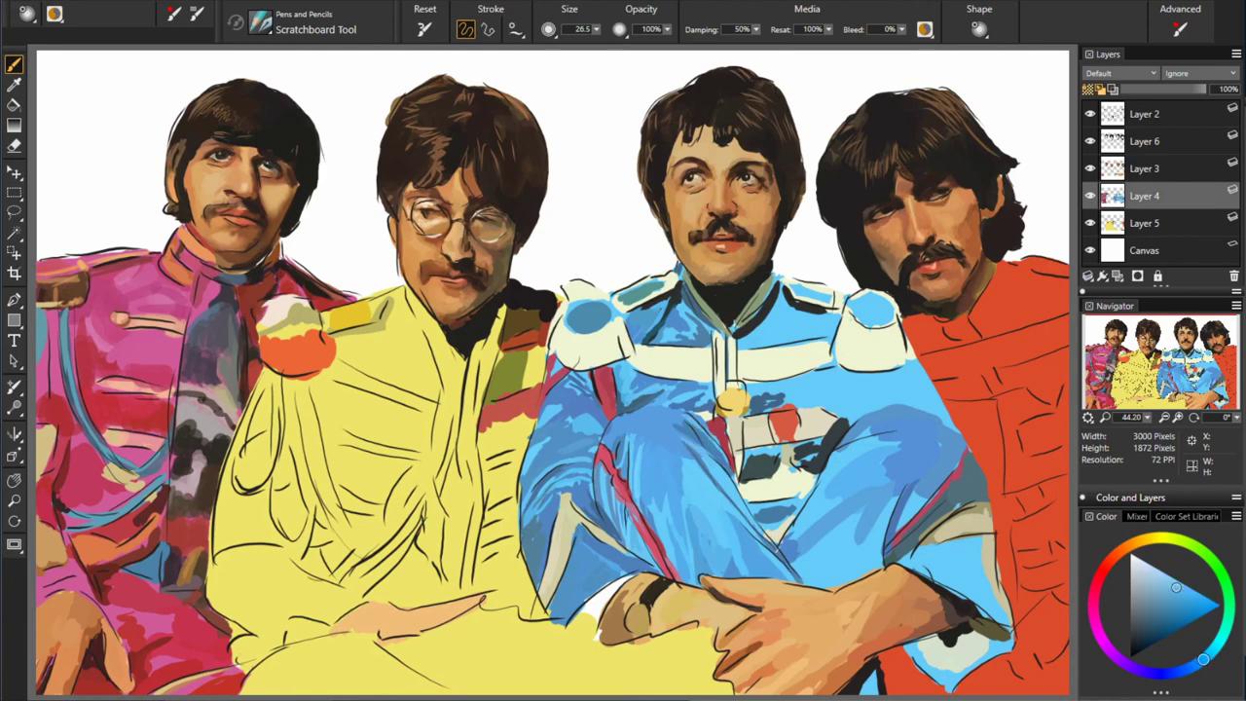
alt+click(717, 468)
alt+click(960, 456)
alt+click(647, 394)
alt+click(645, 327)
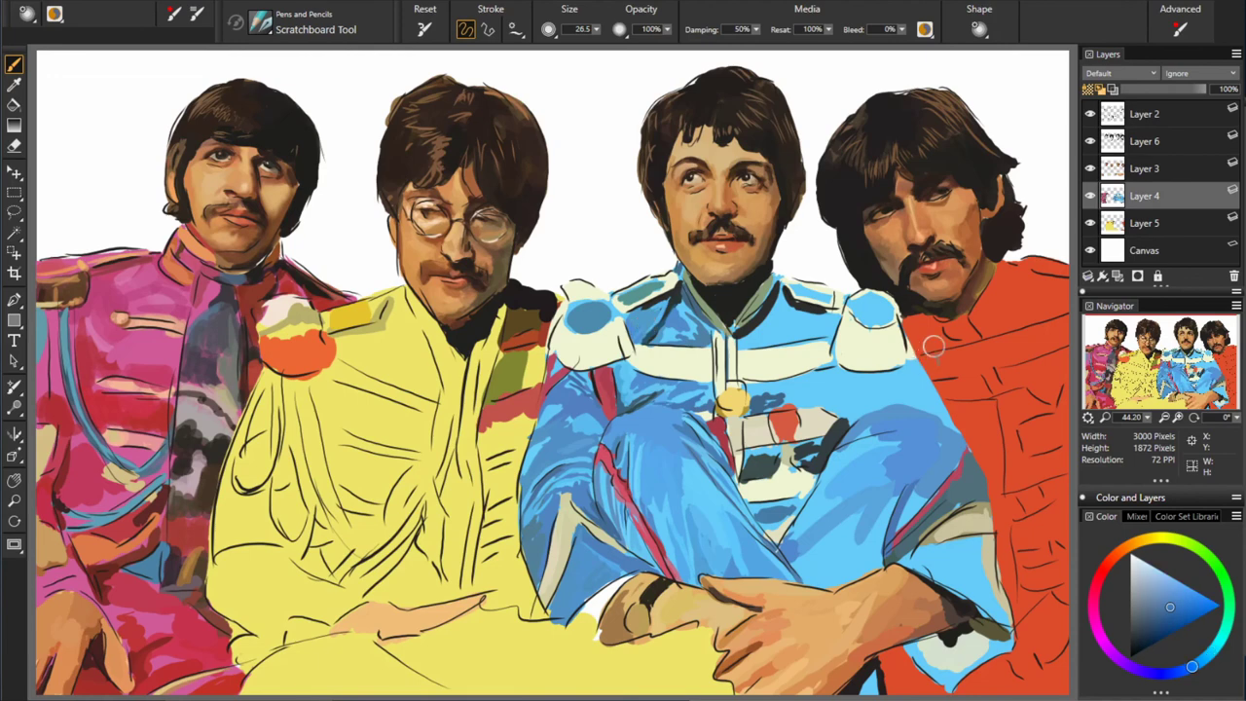
- Add a new layer with a handwritten note about cloth before adornments, then return to the clothing layer
alt+click(714, 431)
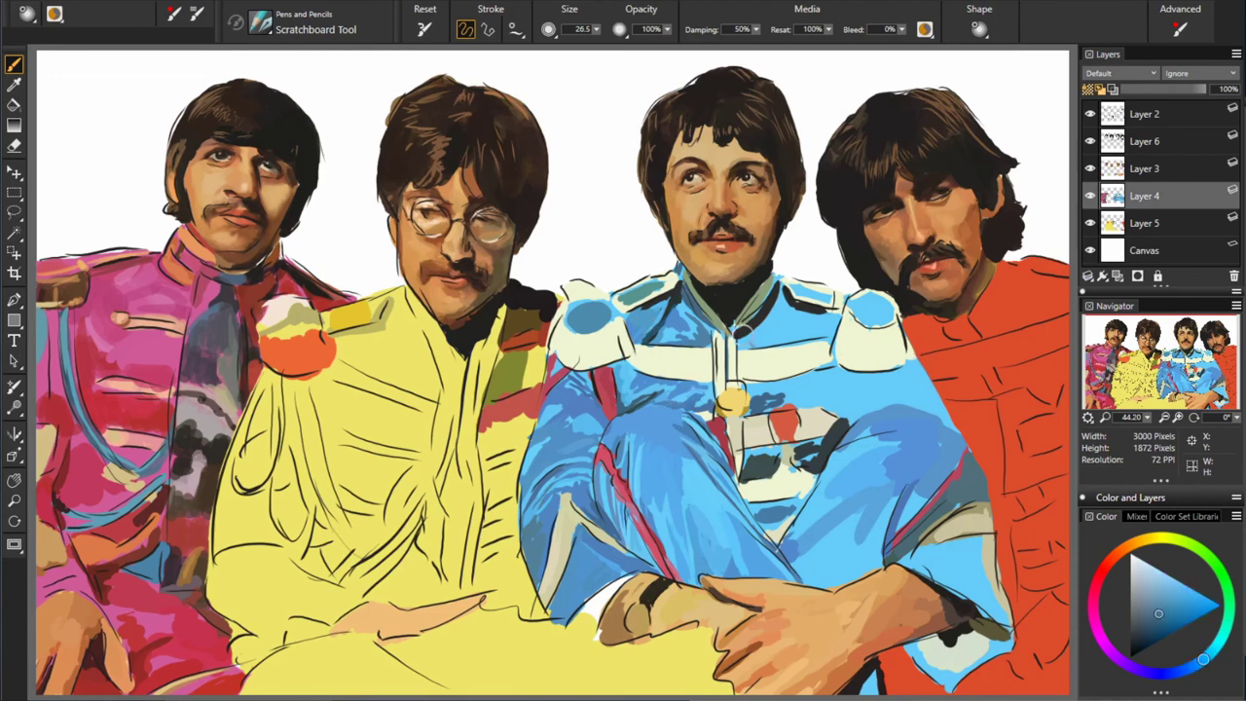
key(ctrl+shift+n)
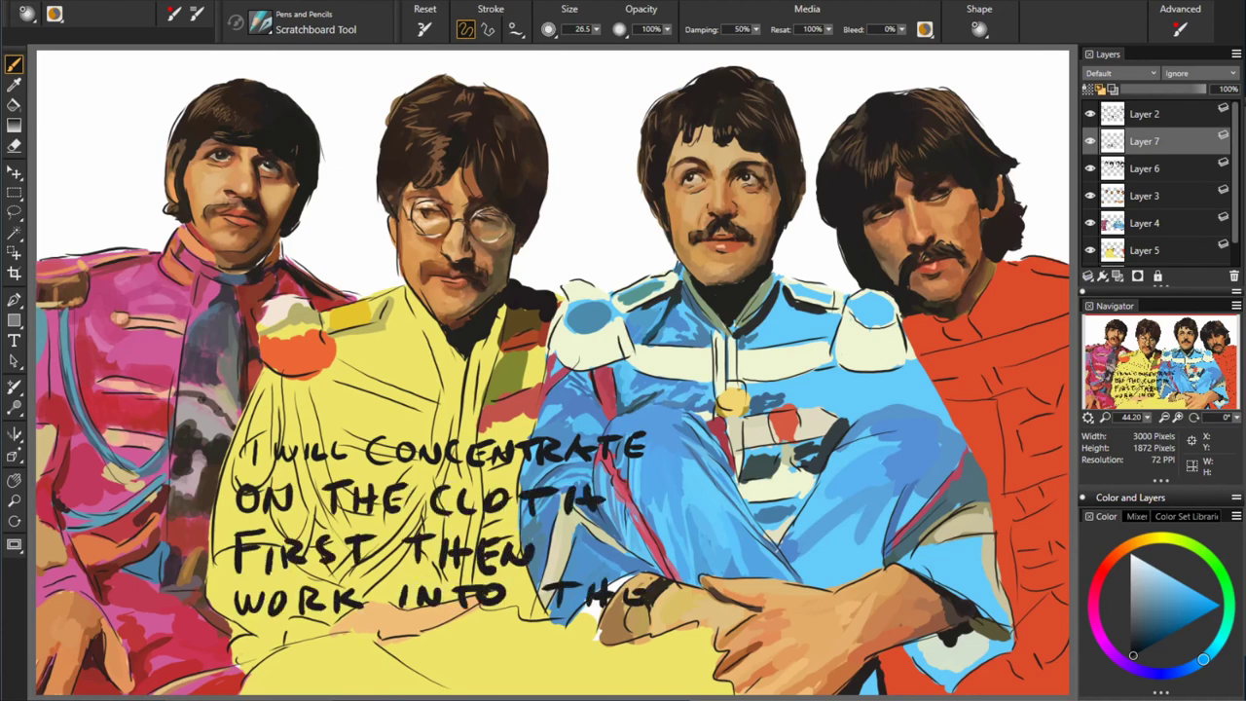
click(1144, 223)
alt+click(796, 548)
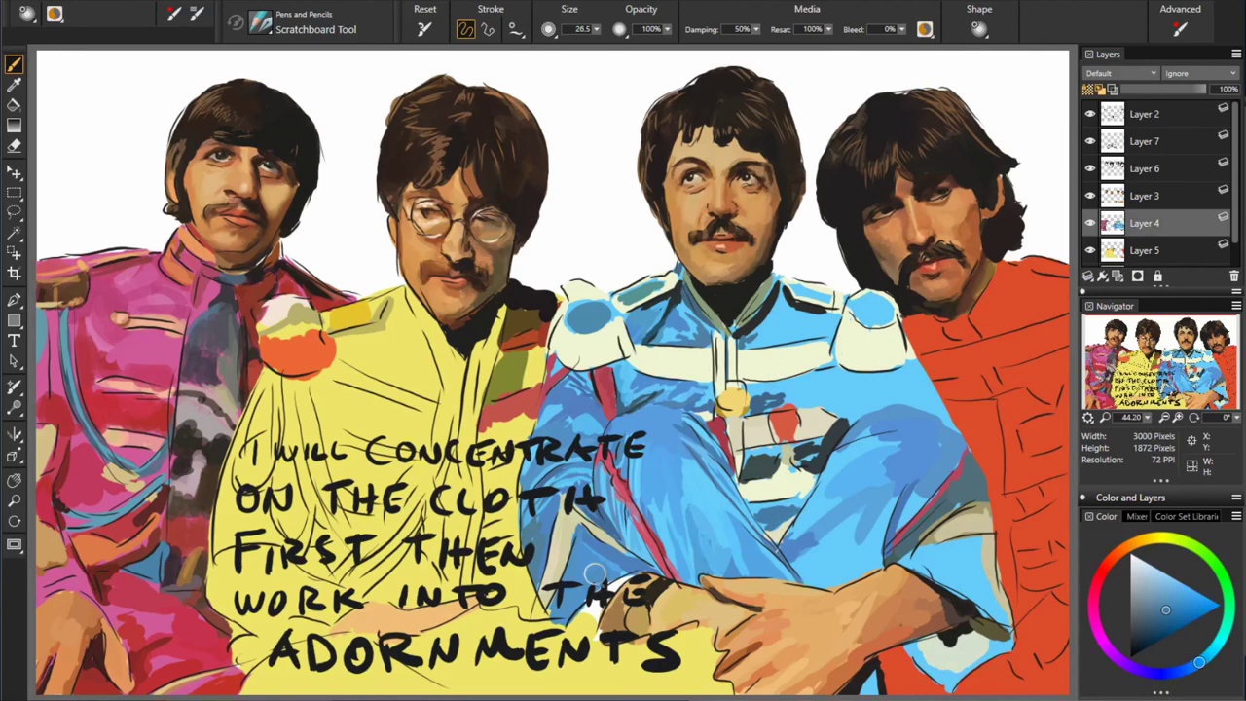
- Sample dark cyan and medium blues, then darken the blue jacket's shoulder edge
alt+click(782, 515)
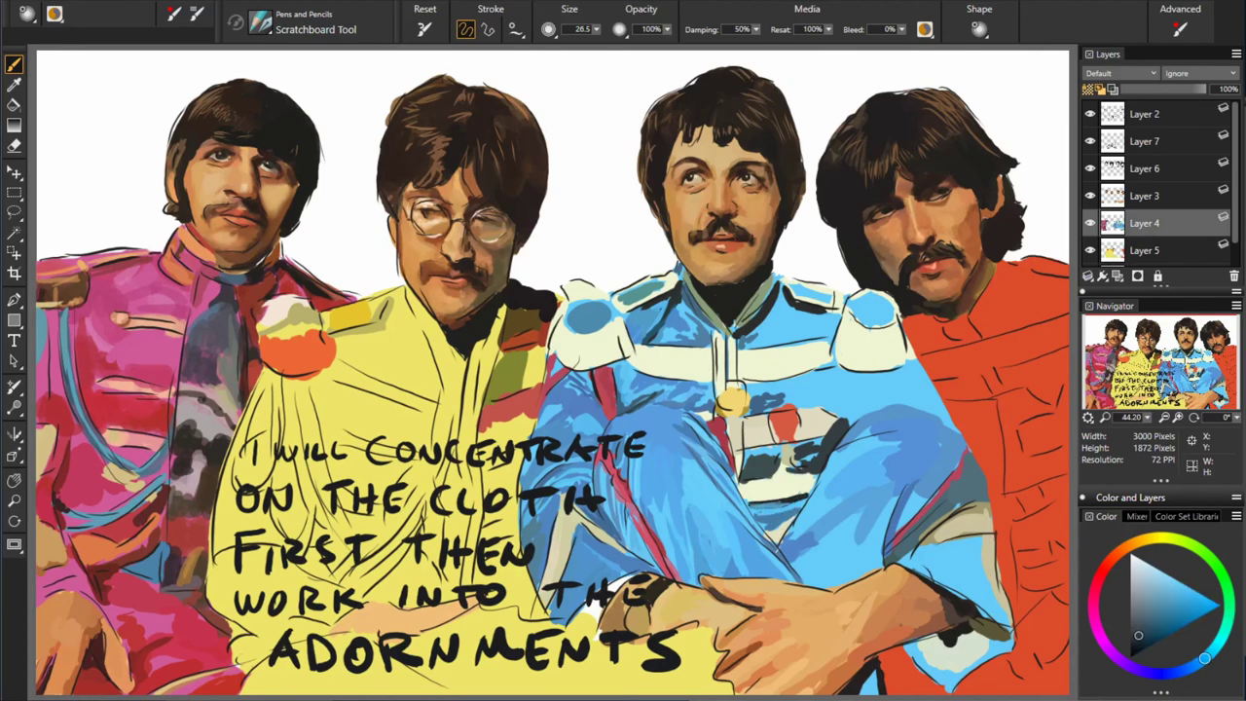
alt+click(760, 454)
alt+click(857, 399)
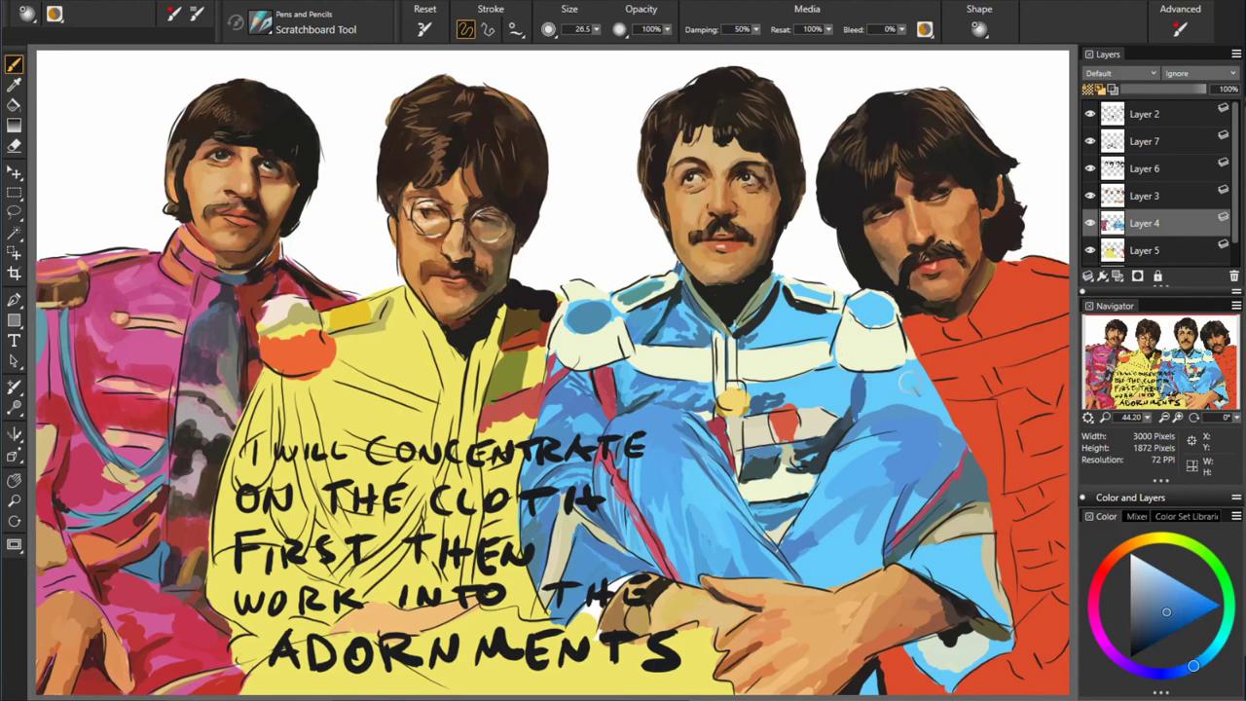
alt+click(882, 388)
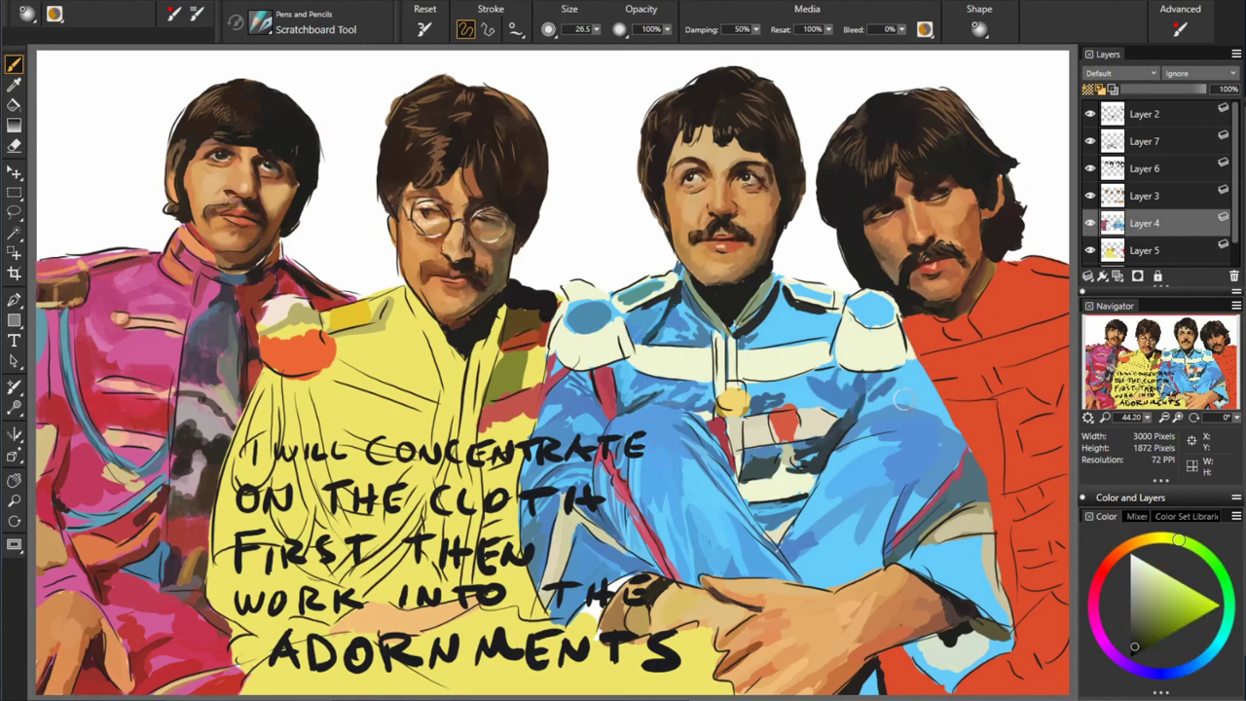
drag(896, 394, 933, 390)
- Sample orange, lighter jacket blues, olive yellow and a saturated yellow-orange
alt+click(934, 396)
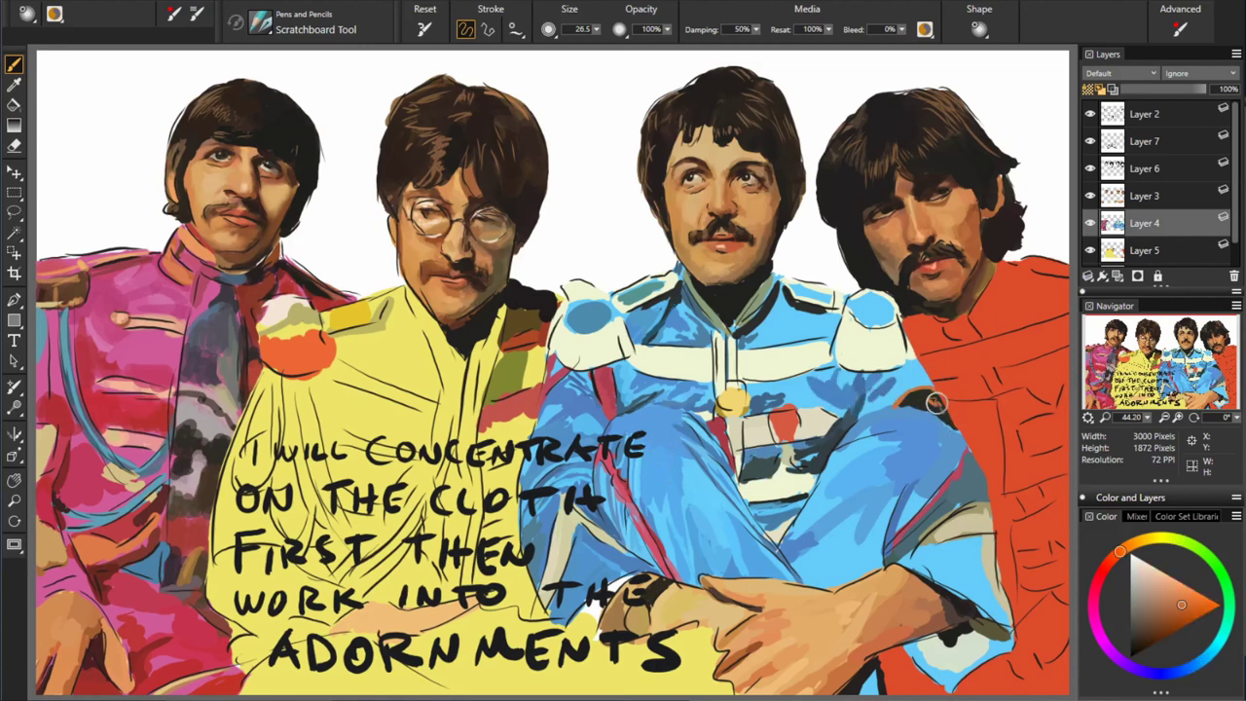
alt+click(916, 370)
alt+click(930, 379)
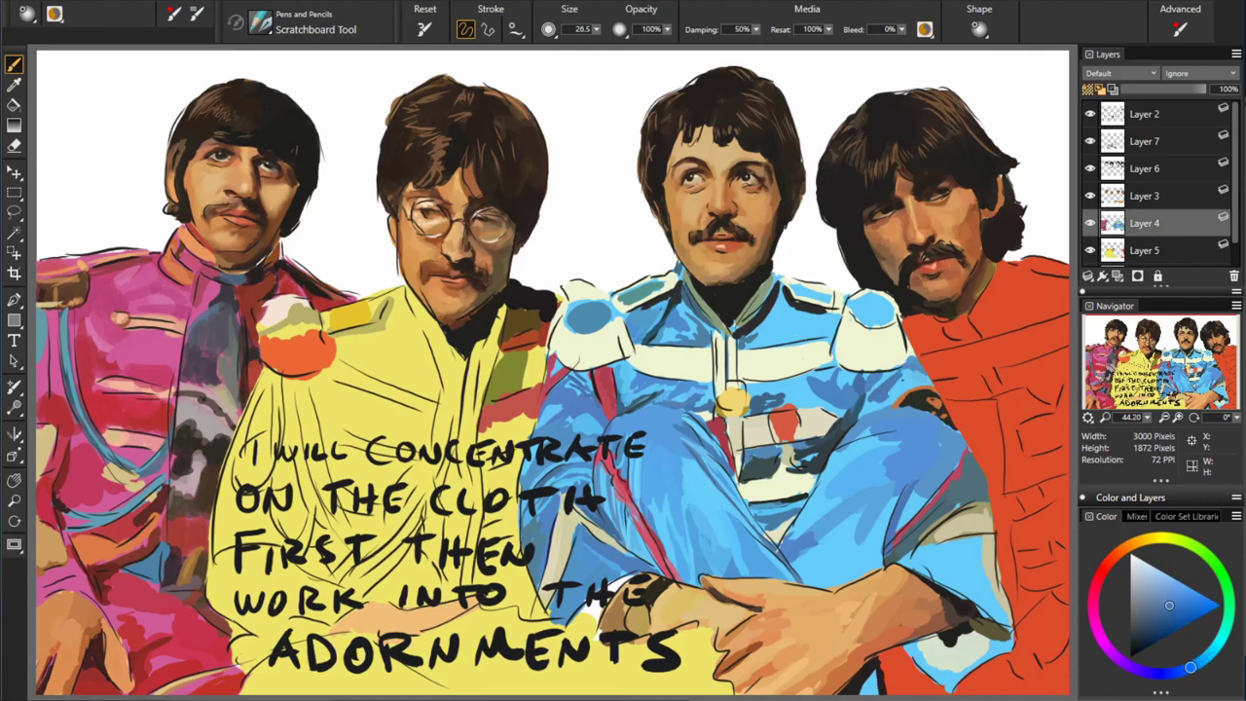
alt+click(915, 388)
alt+click(867, 368)
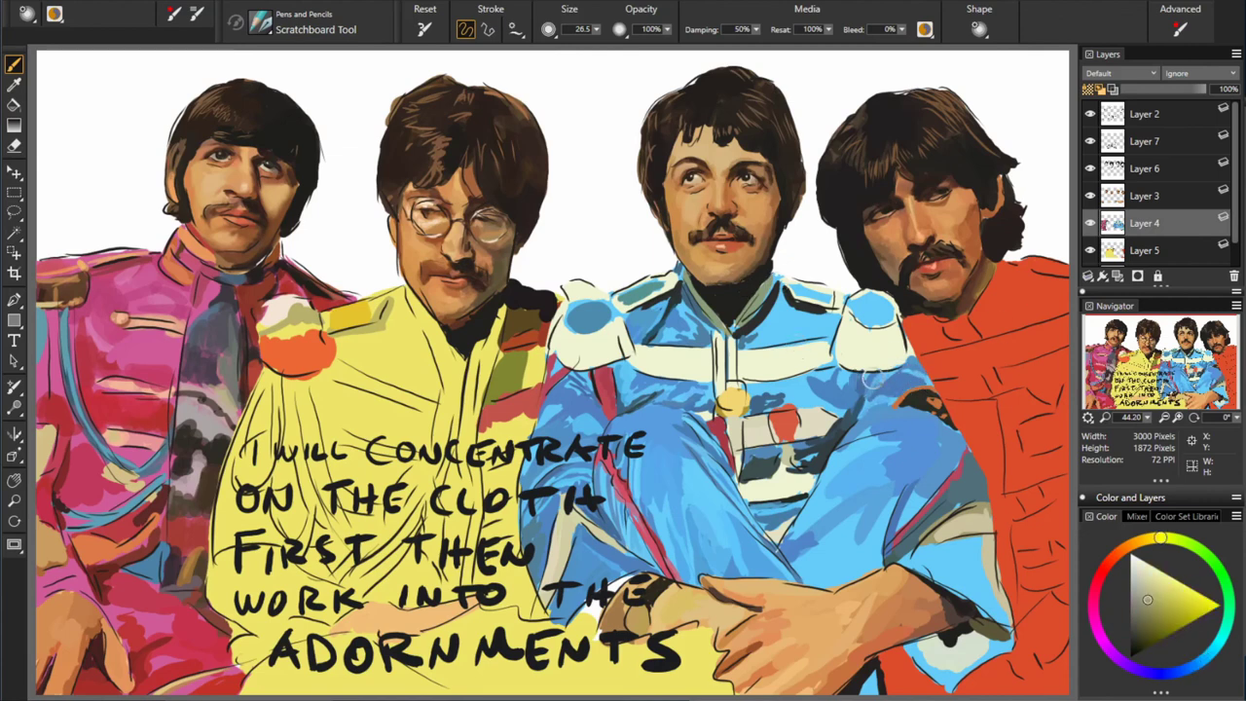
alt+click(869, 365)
alt+click(730, 398)
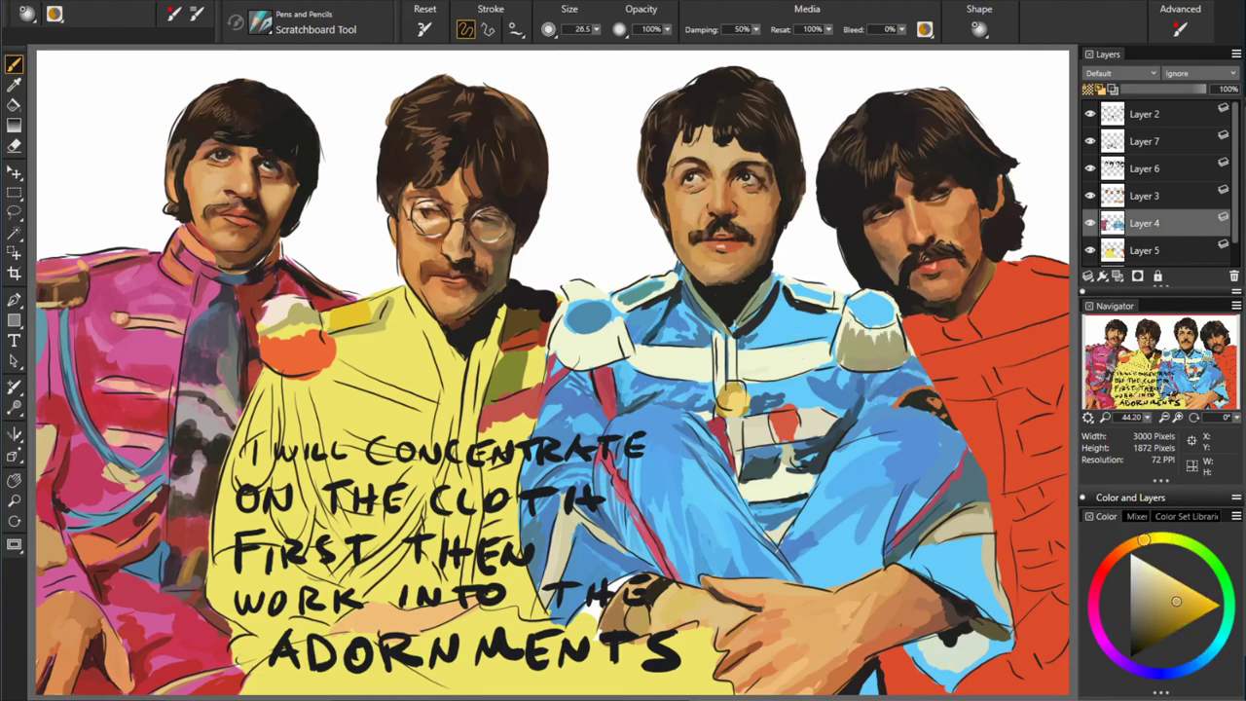
- Sample medium, greyish and brighter blues from the jacket
alt+click(823, 401)
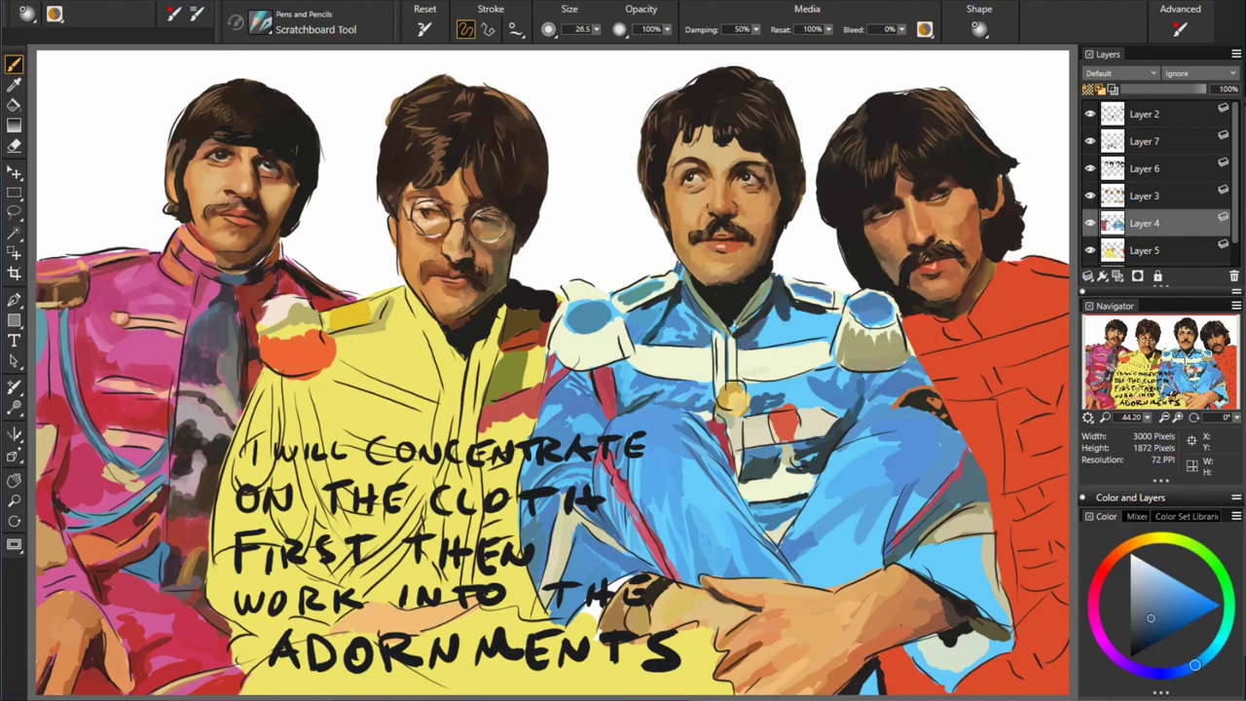
alt+click(758, 341)
alt+click(779, 324)
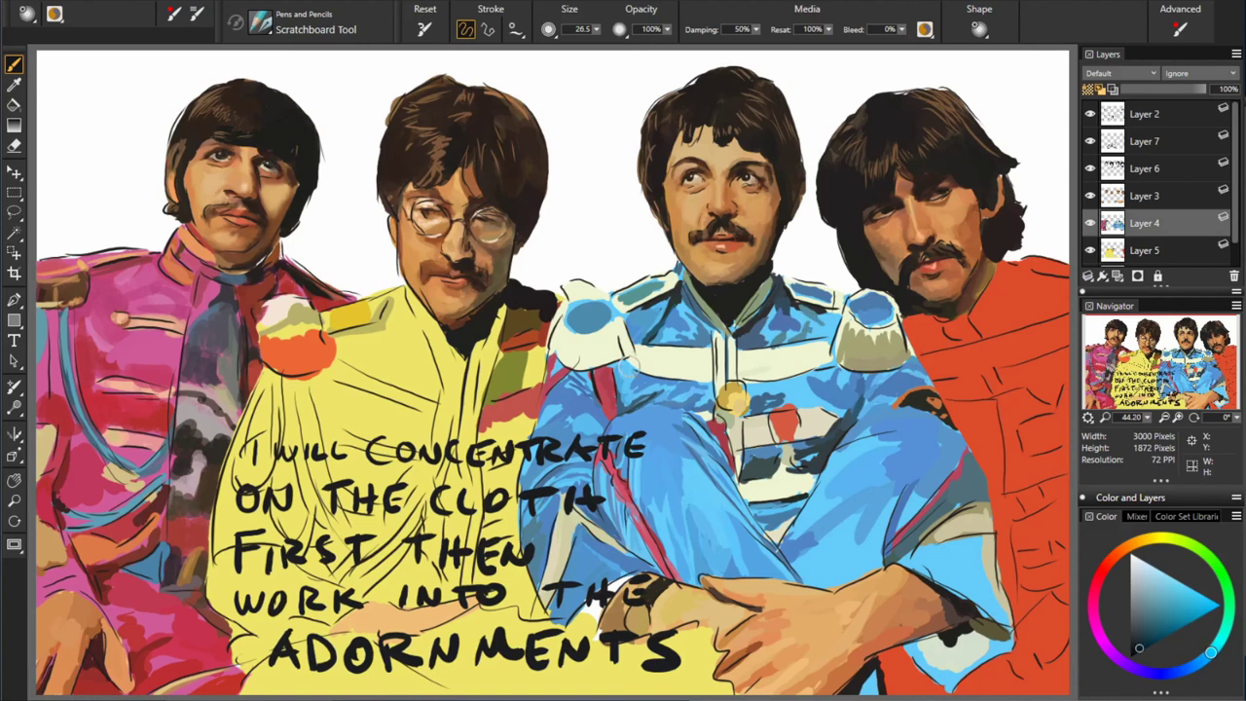
alt+click(844, 329)
alt+click(815, 313)
alt+click(816, 312)
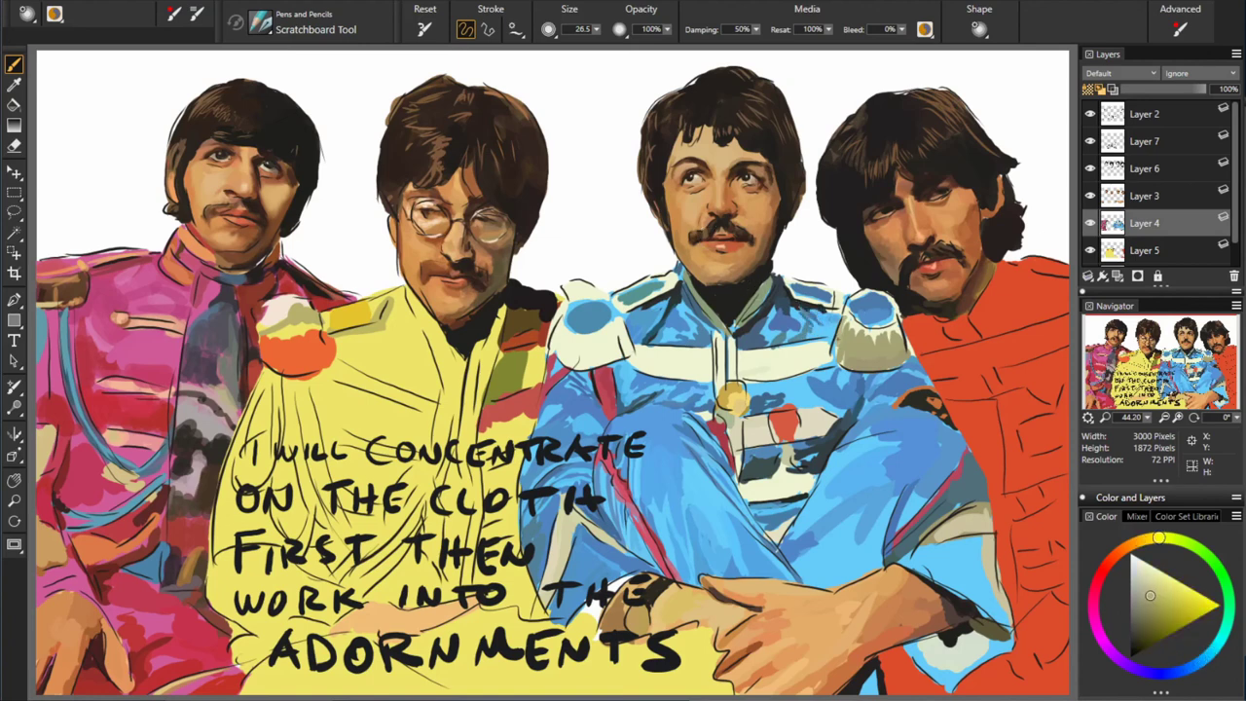
- Sample assorted blues, including darker greyer tones, across the blue jacket
alt+click(682, 431)
alt+click(860, 381)
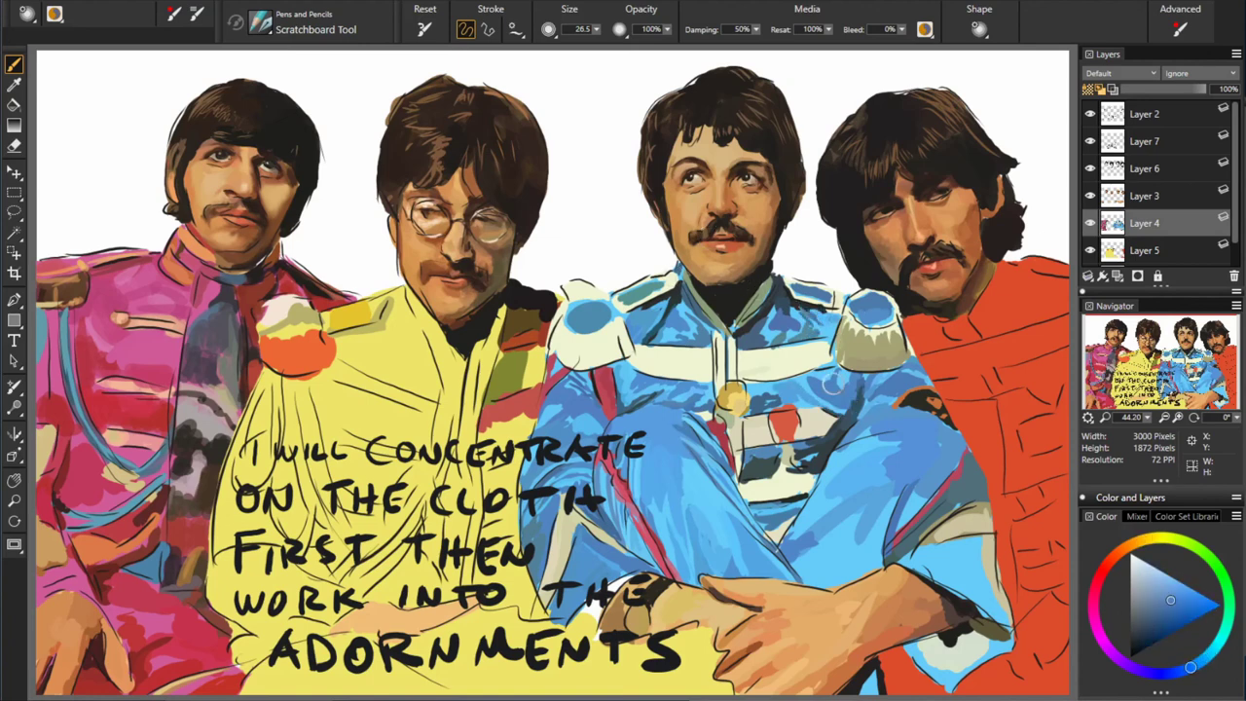
alt+click(818, 372)
alt+click(808, 397)
alt+click(810, 399)
alt+click(818, 405)
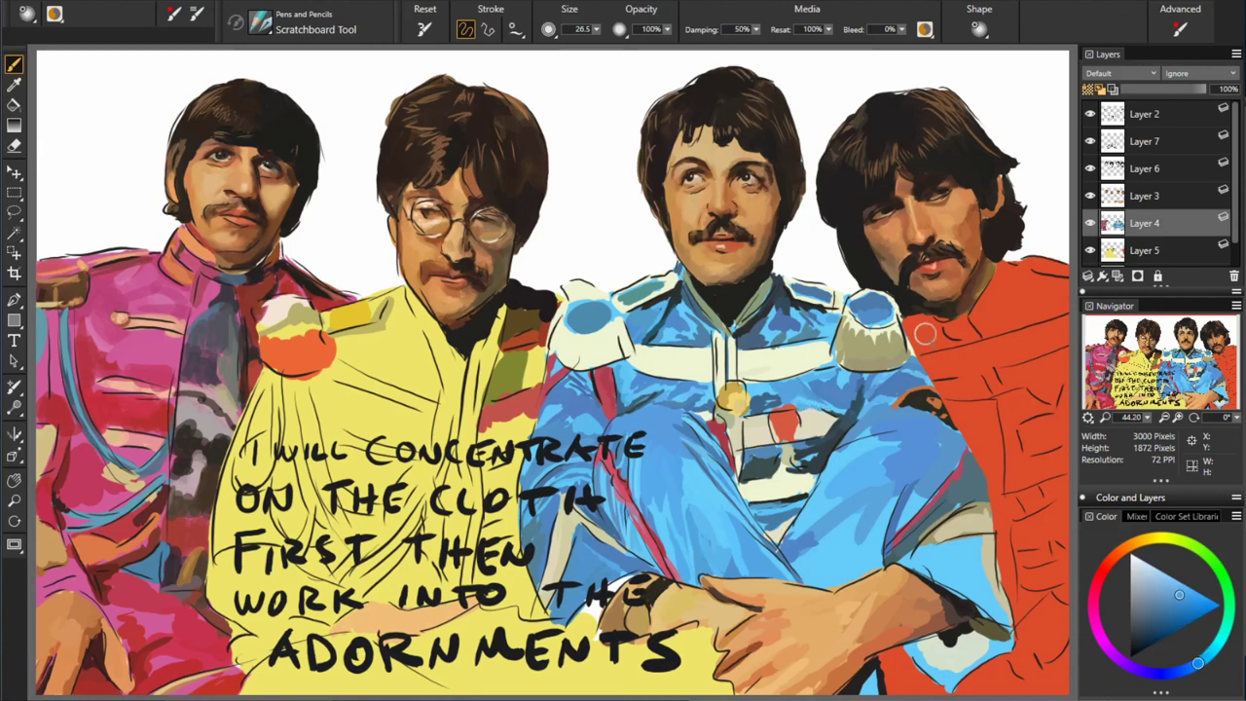
alt+click(666, 319)
- Sample red from the jacket's red detail, then re-sample cyan and grey blues
alt+click(779, 399)
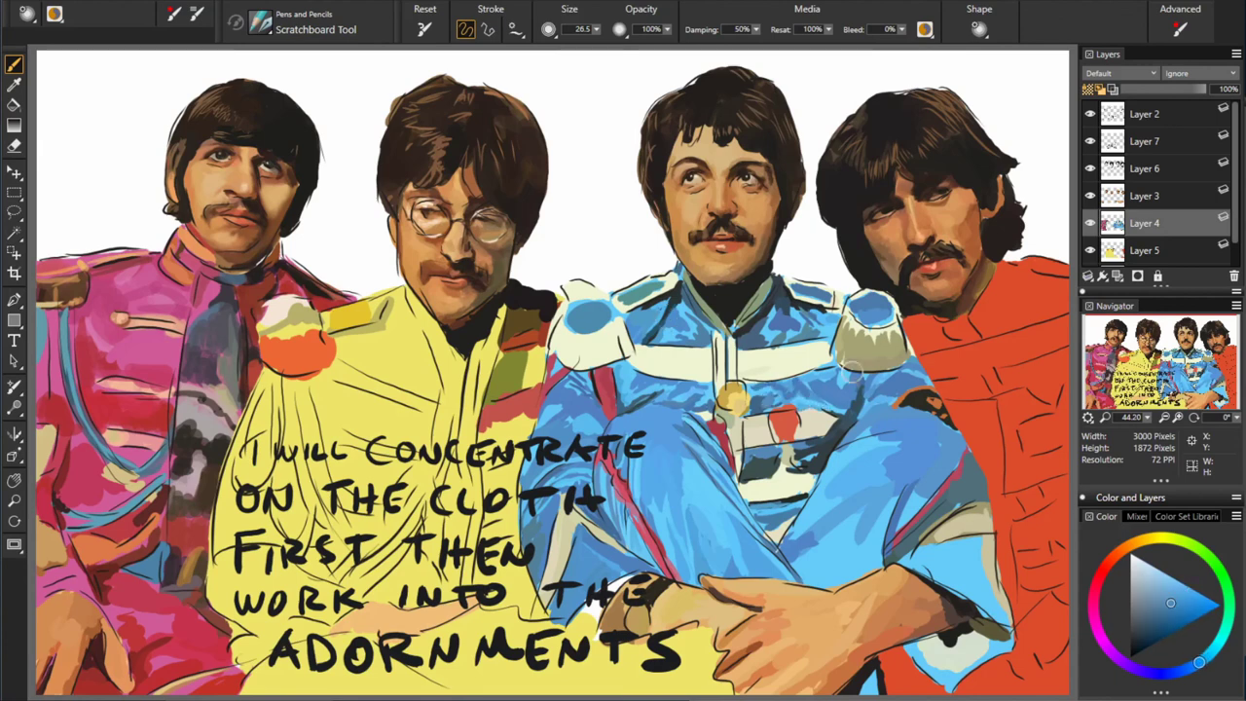
alt+click(779, 415)
alt+click(807, 401)
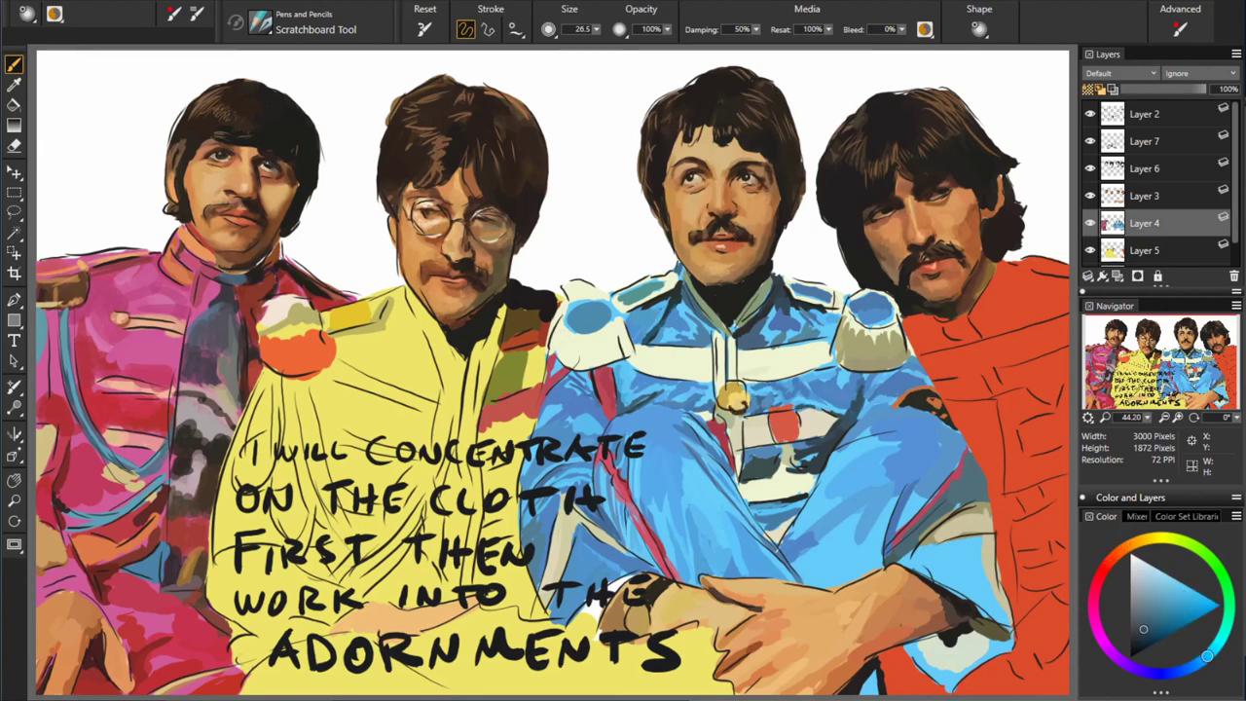
alt+click(800, 433)
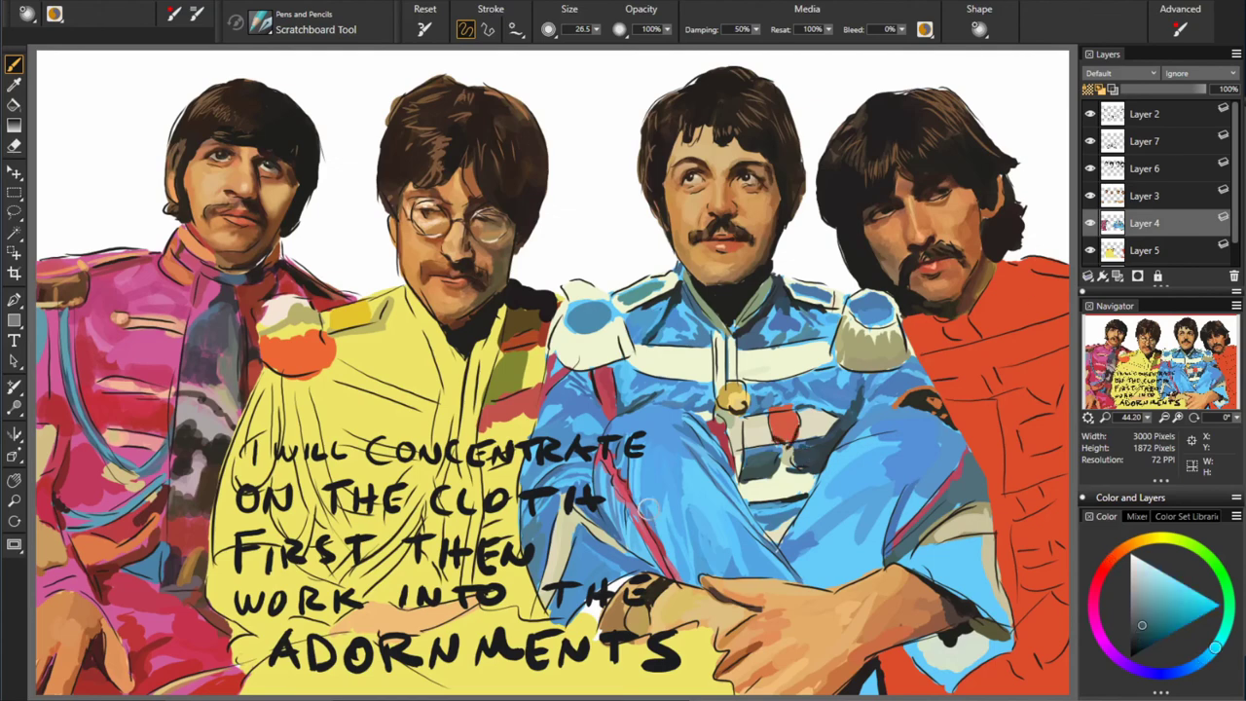
alt+click(768, 514)
alt+click(652, 471)
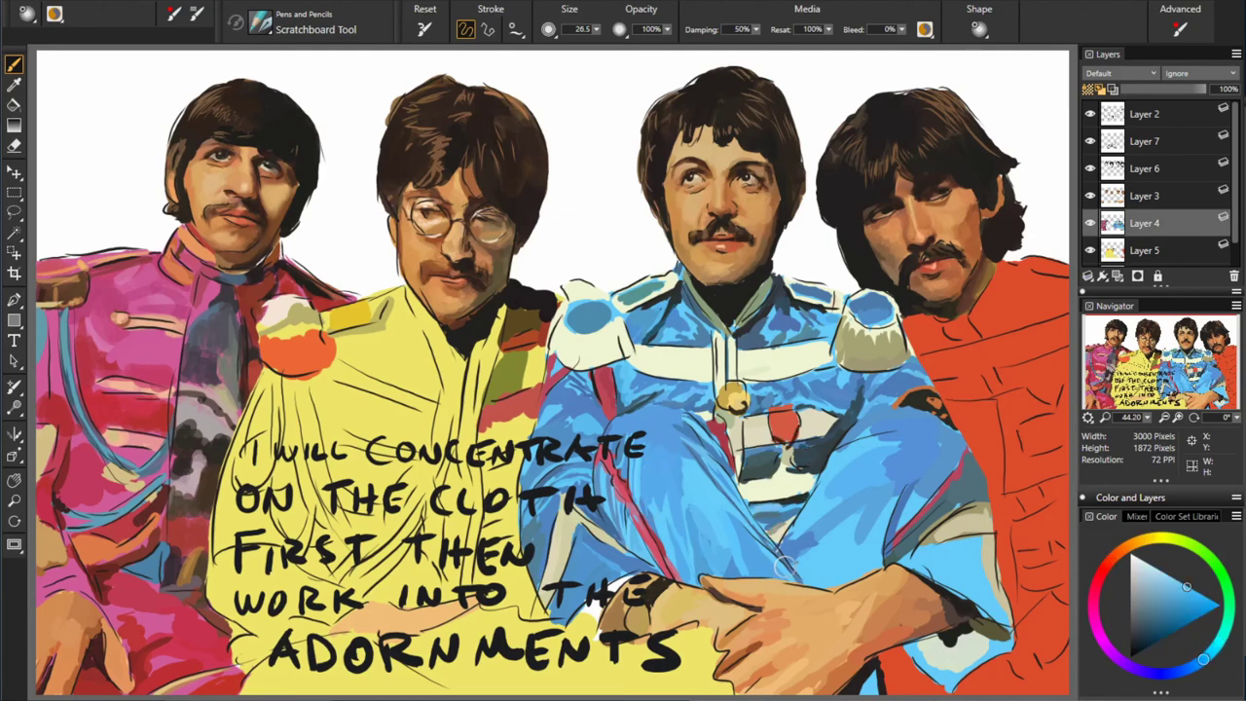
alt+click(706, 524)
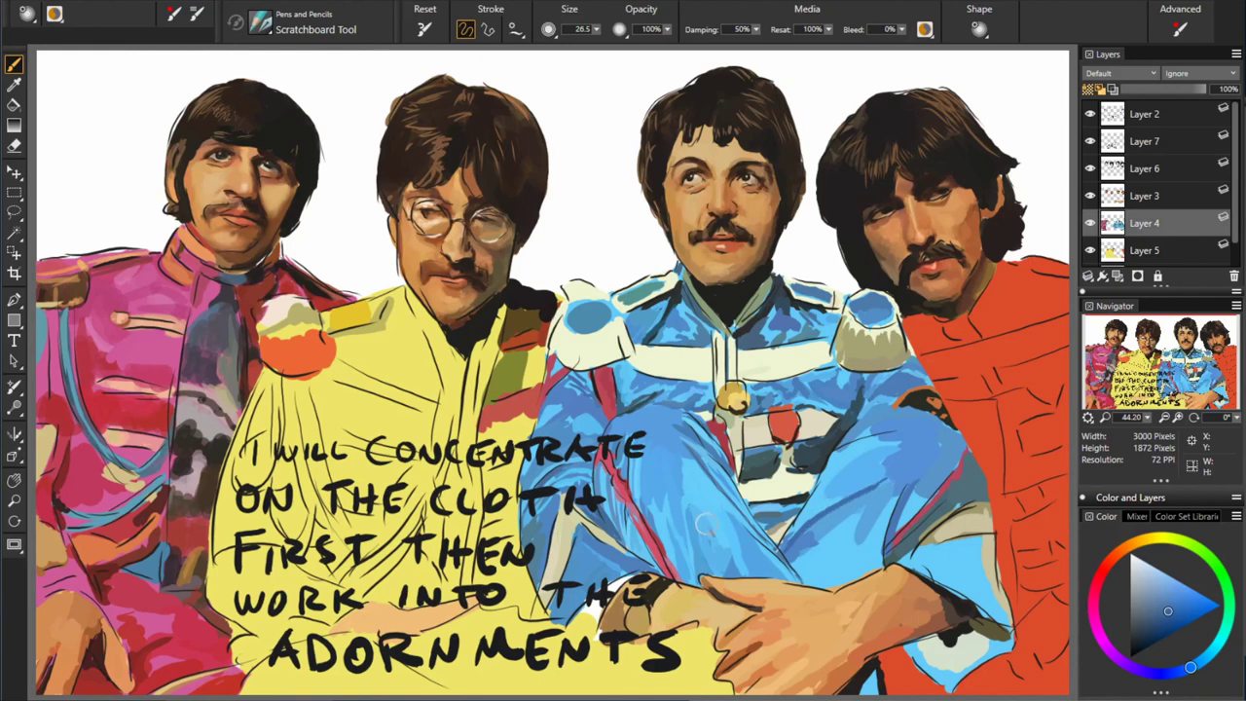
- Sample lighter and more saturated blues from the jacket's right side
alt+click(866, 526)
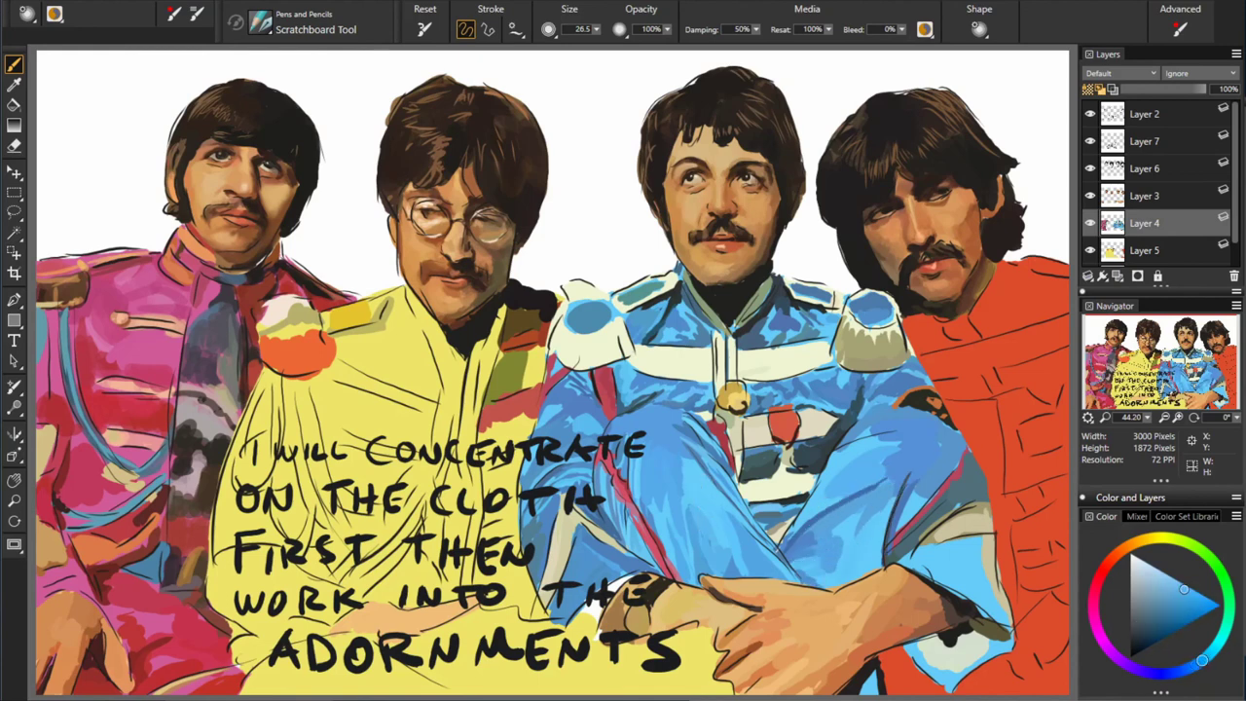
alt+click(839, 575)
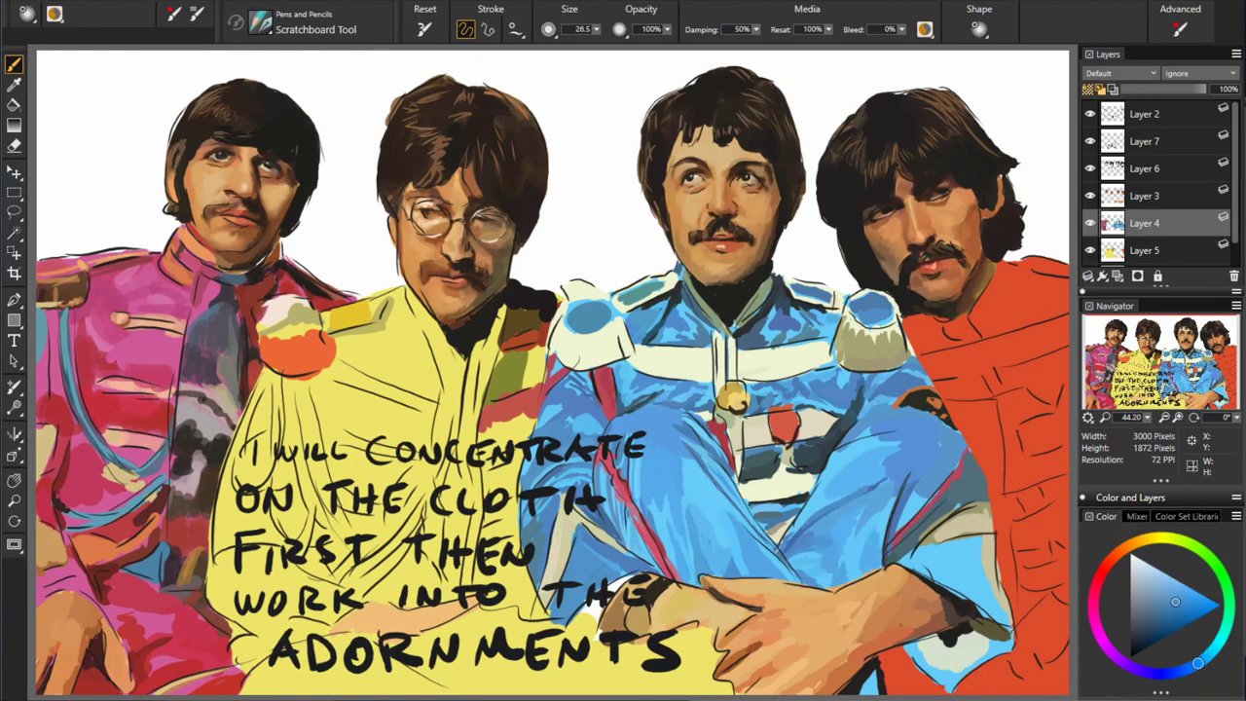
alt+click(837, 465)
alt+click(828, 477)
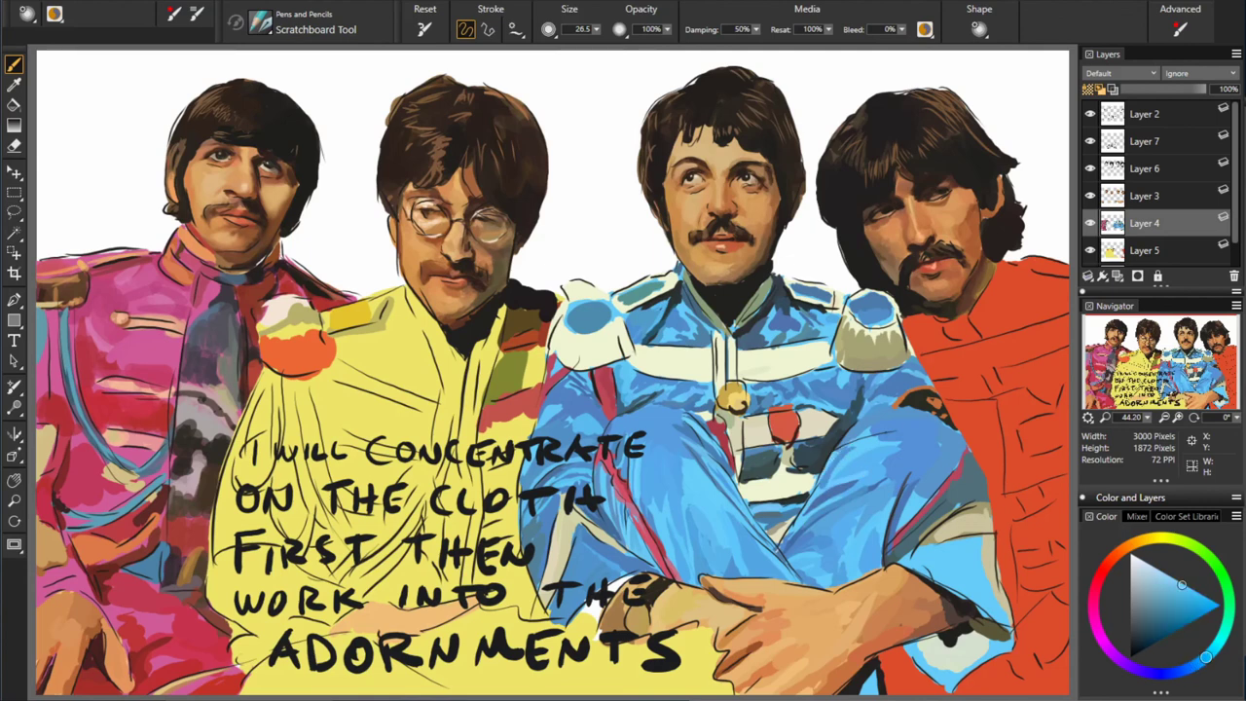
alt+click(917, 483)
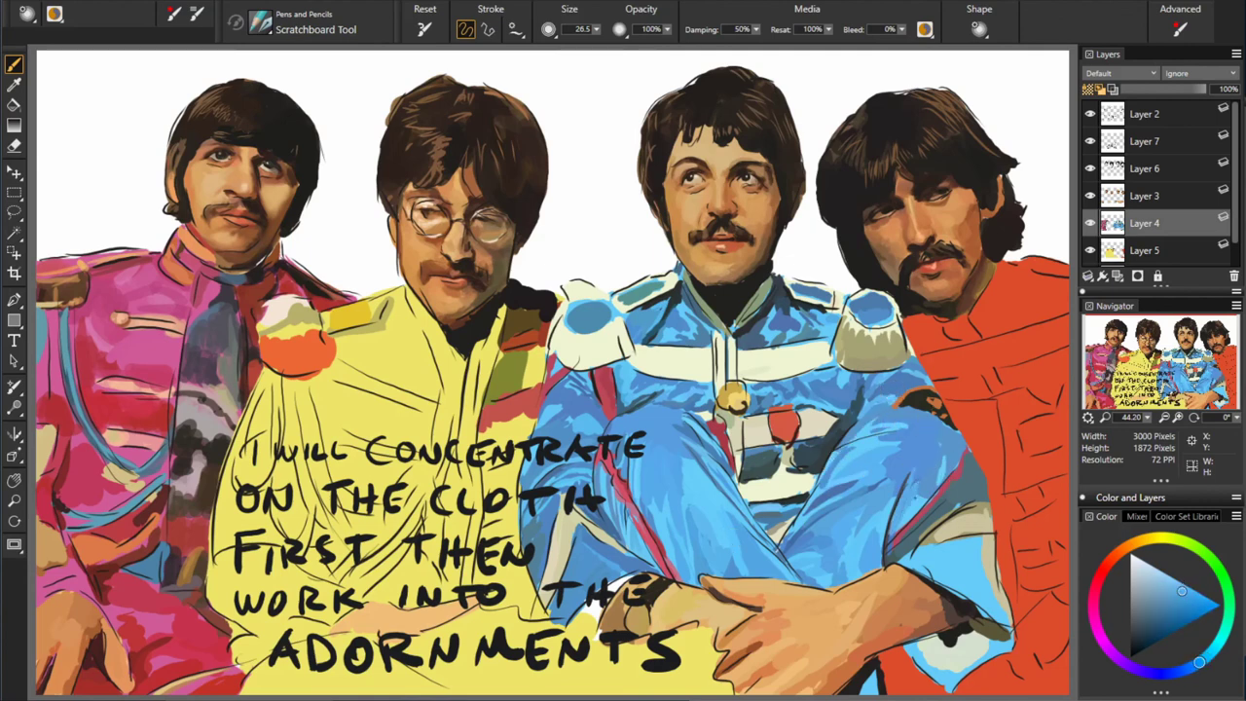
alt+click(922, 463)
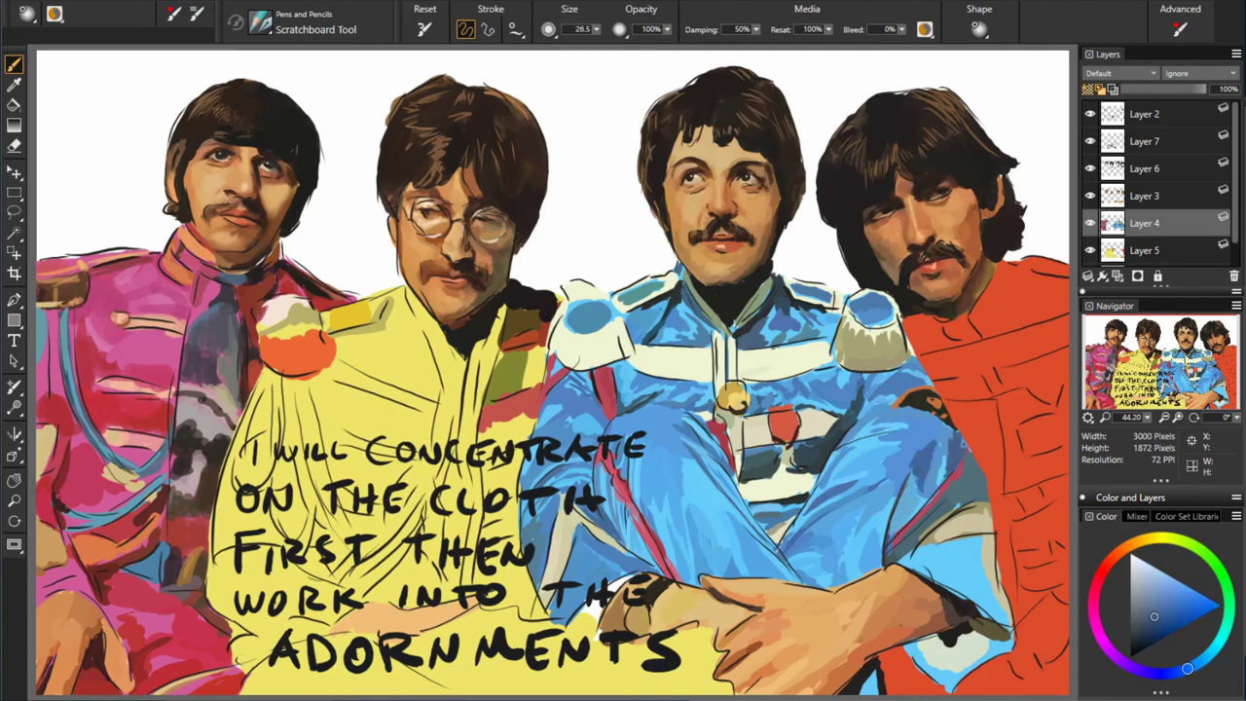
alt+click(937, 429)
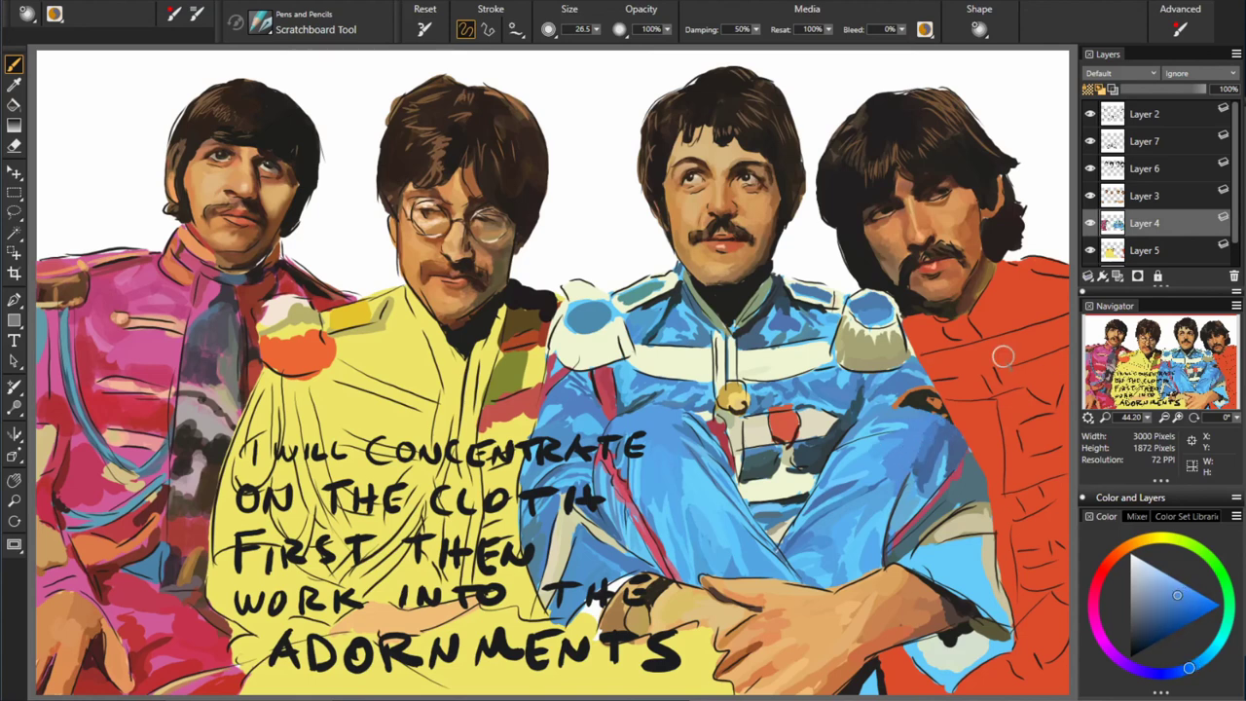
alt+click(894, 440)
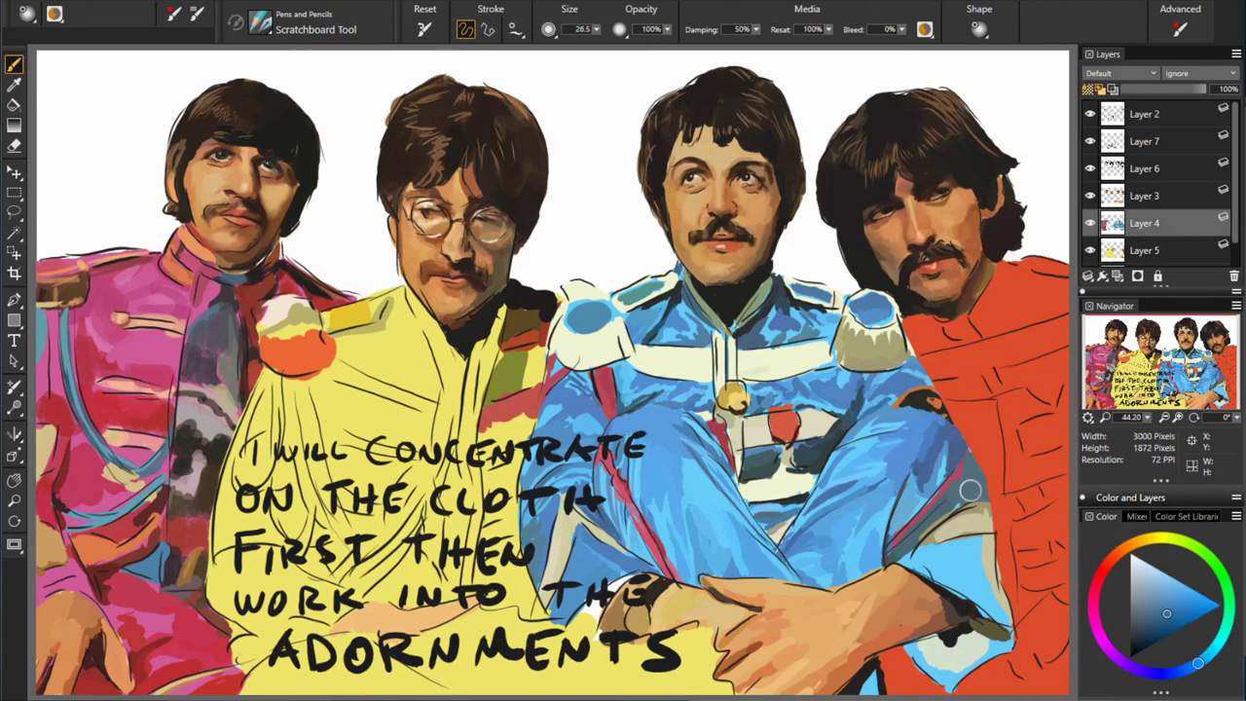
- Pick pale cream, dark green and dark blue shades from the painting
alt+click(928, 539)
alt+click(958, 505)
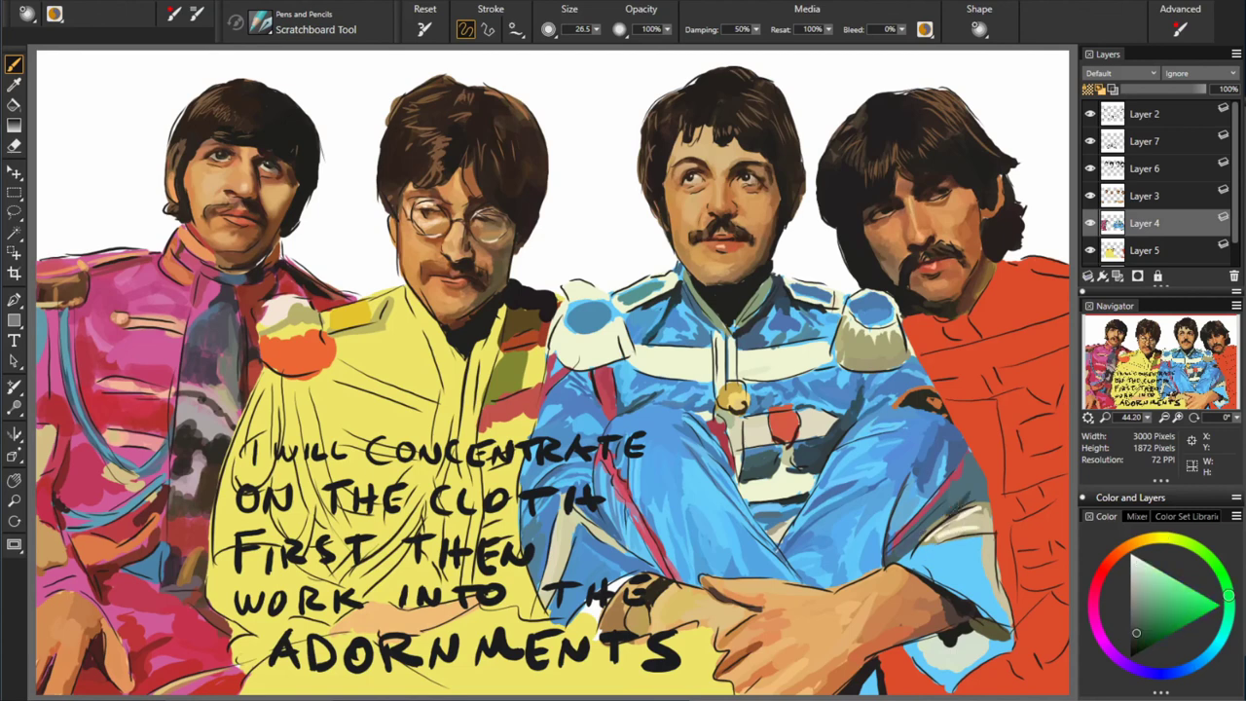
alt+click(817, 460)
alt+click(742, 511)
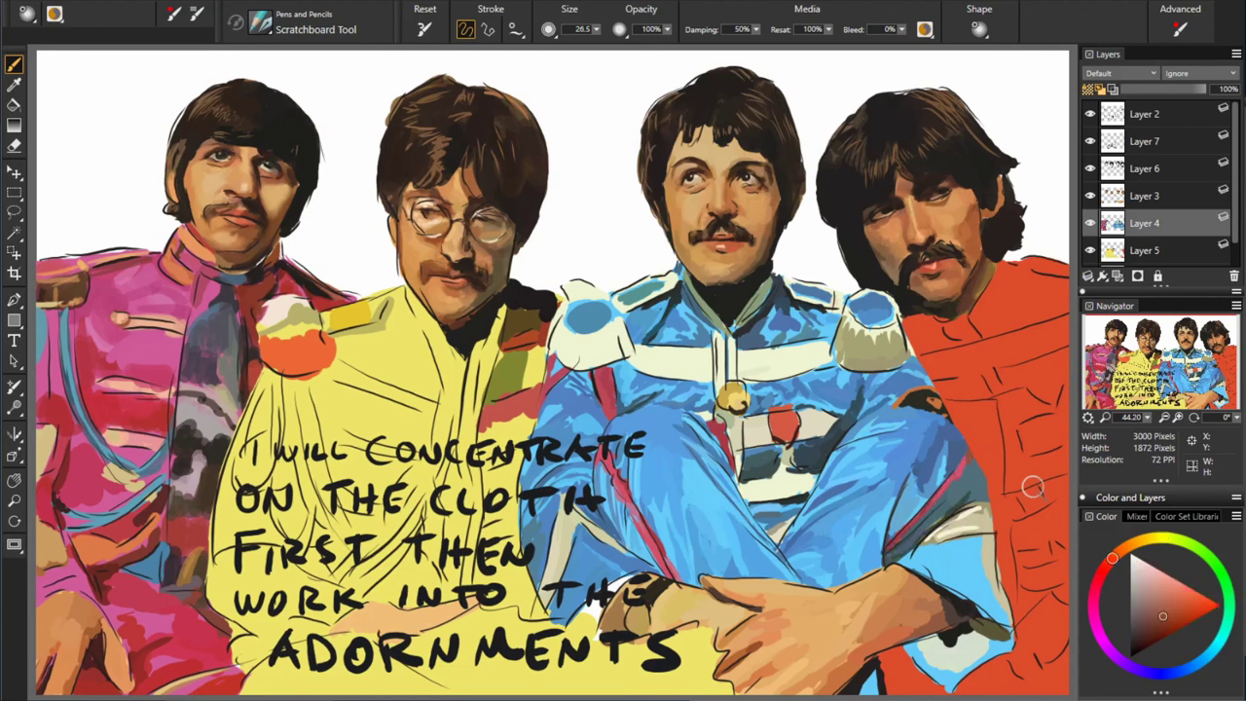
alt+click(731, 495)
alt+click(917, 487)
alt+click(920, 484)
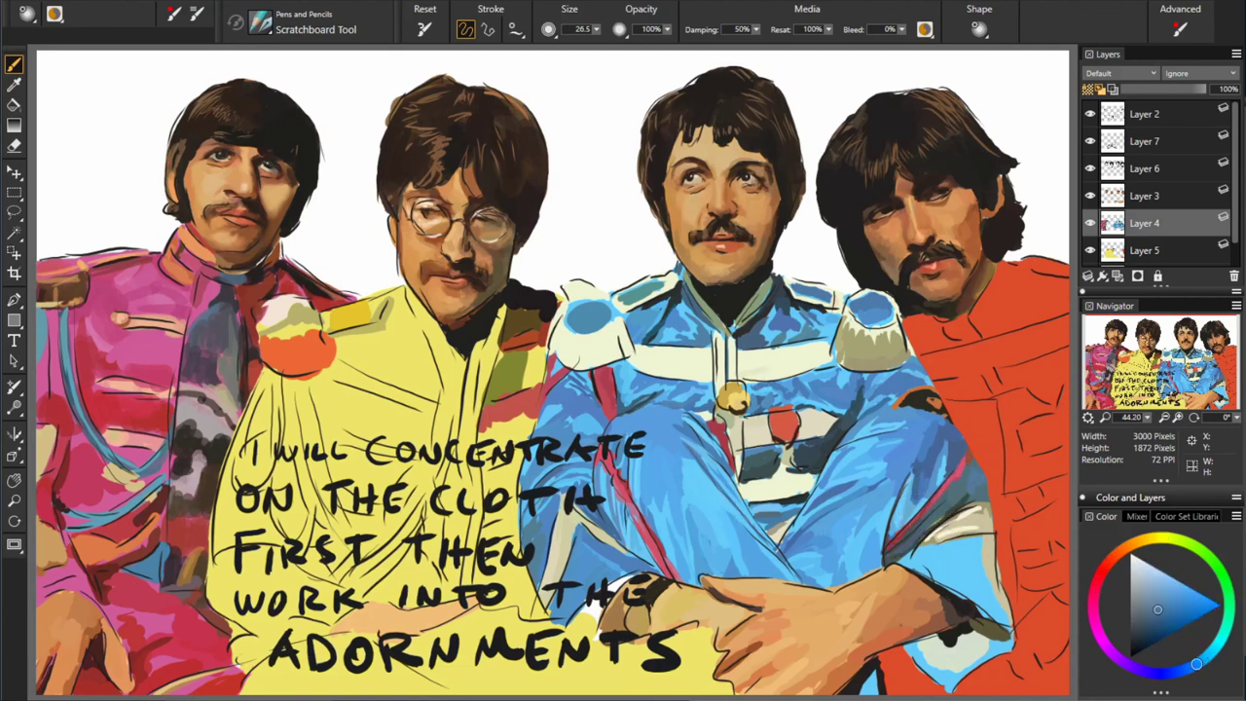
alt+click(976, 490)
- Sample a mid-blue and paint darker blue strokes onto the blue jacket's sleeve
alt+click(1015, 635)
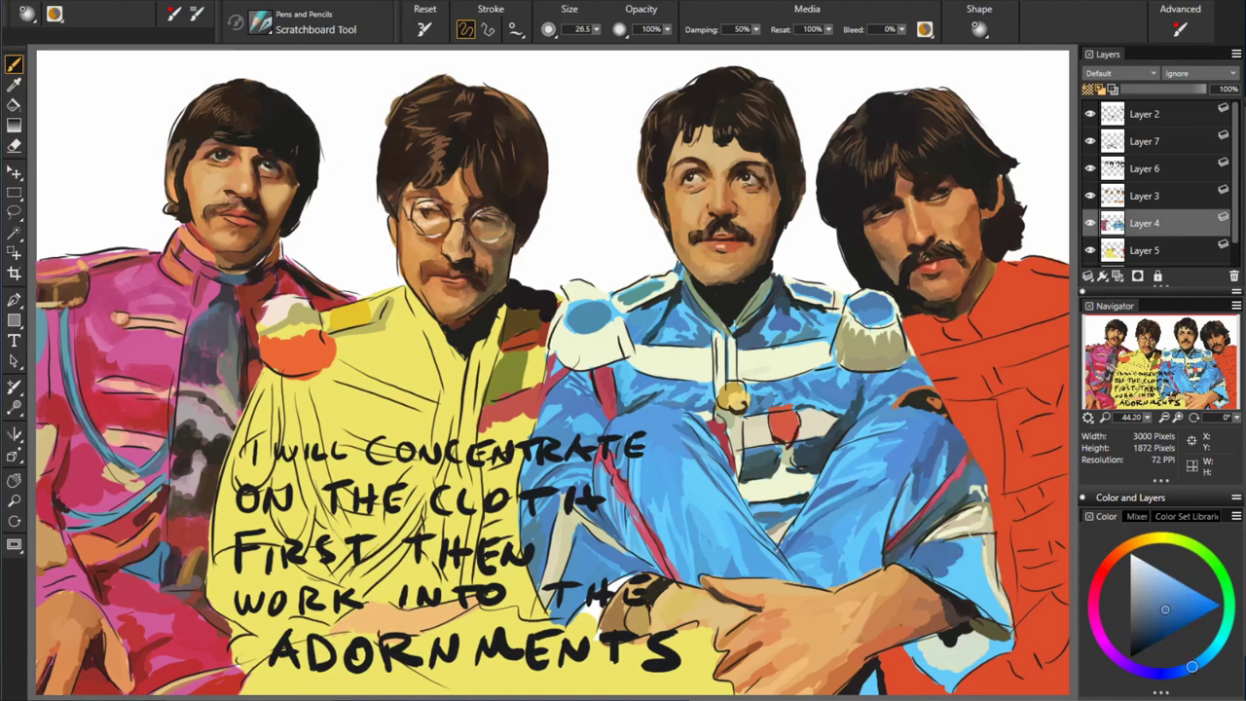
alt+click(918, 570)
alt+click(957, 565)
drag(972, 542, 995, 612)
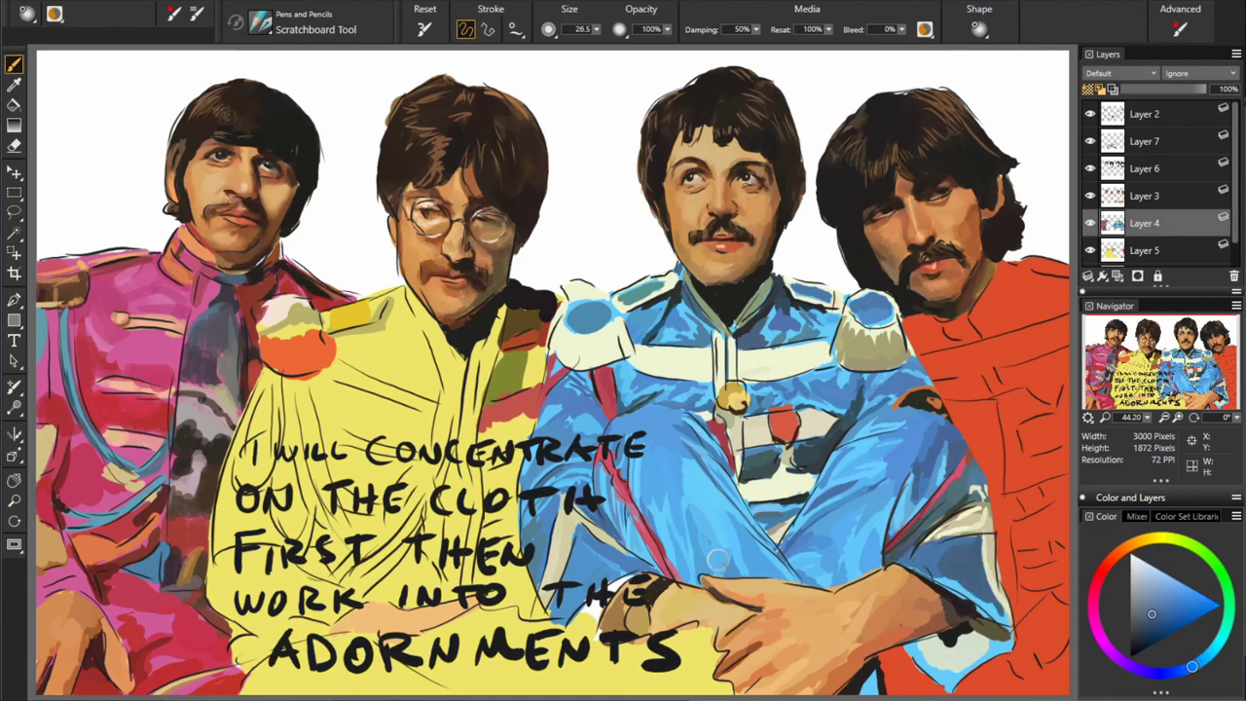
- Pick dark brown, near-white and dark shades, ending on the pink jacket's pink
alt+click(825, 261)
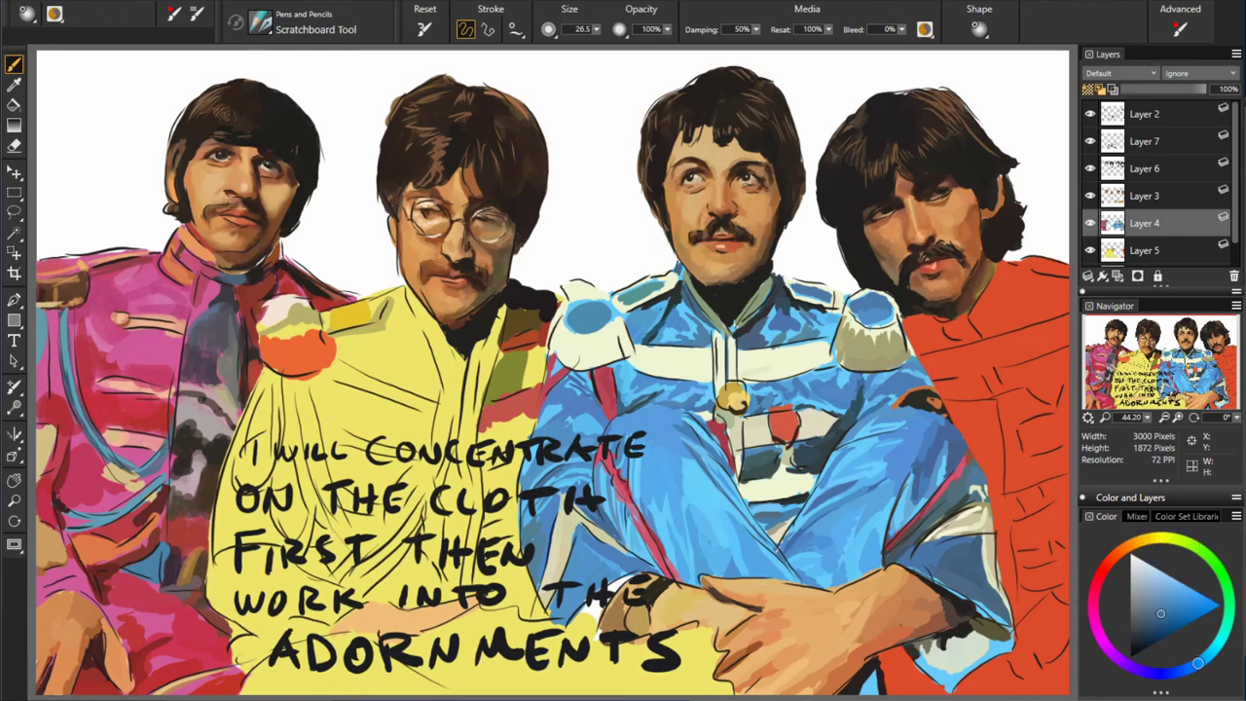
alt+click(1022, 635)
drag(991, 645, 997, 587)
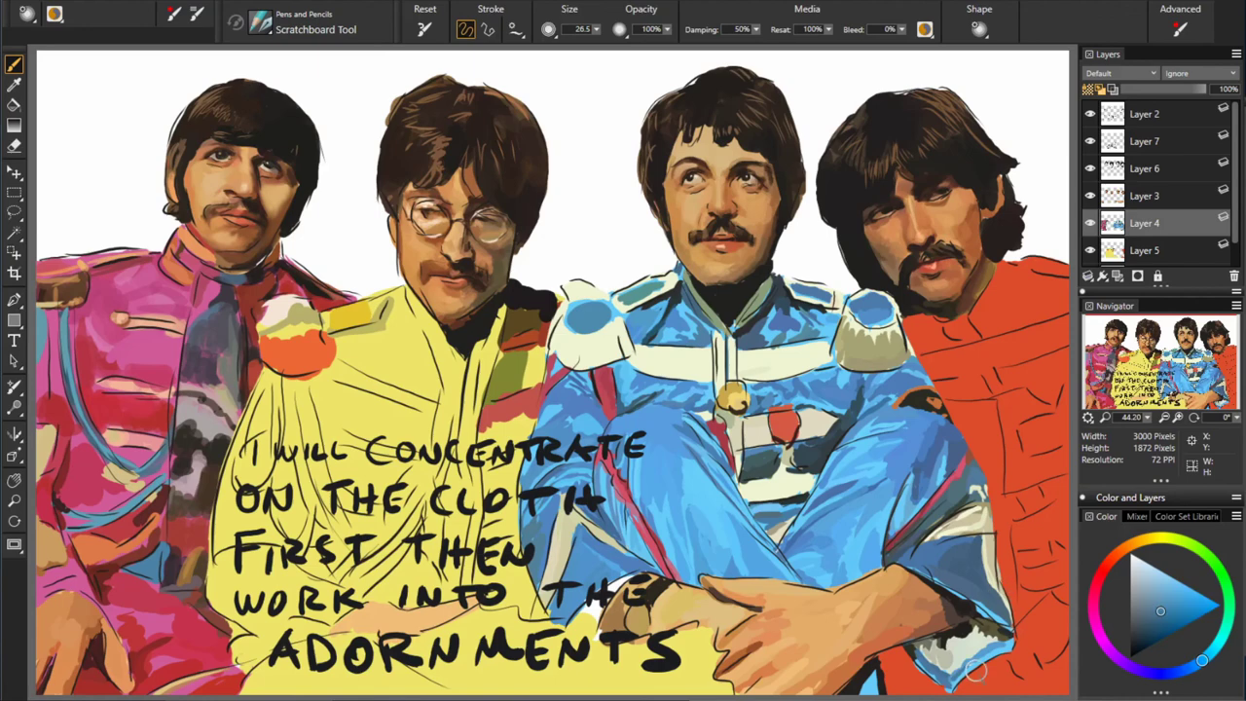
alt+click(958, 510)
alt+click(952, 472)
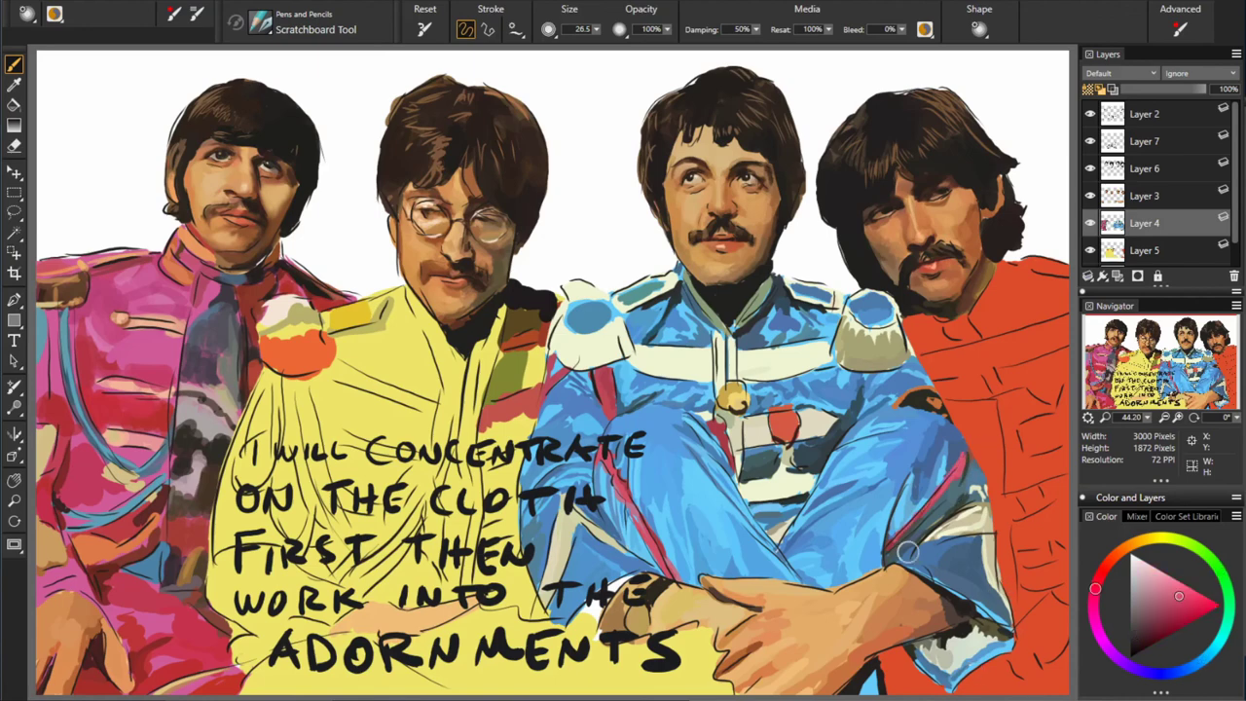
alt+click(90, 374)
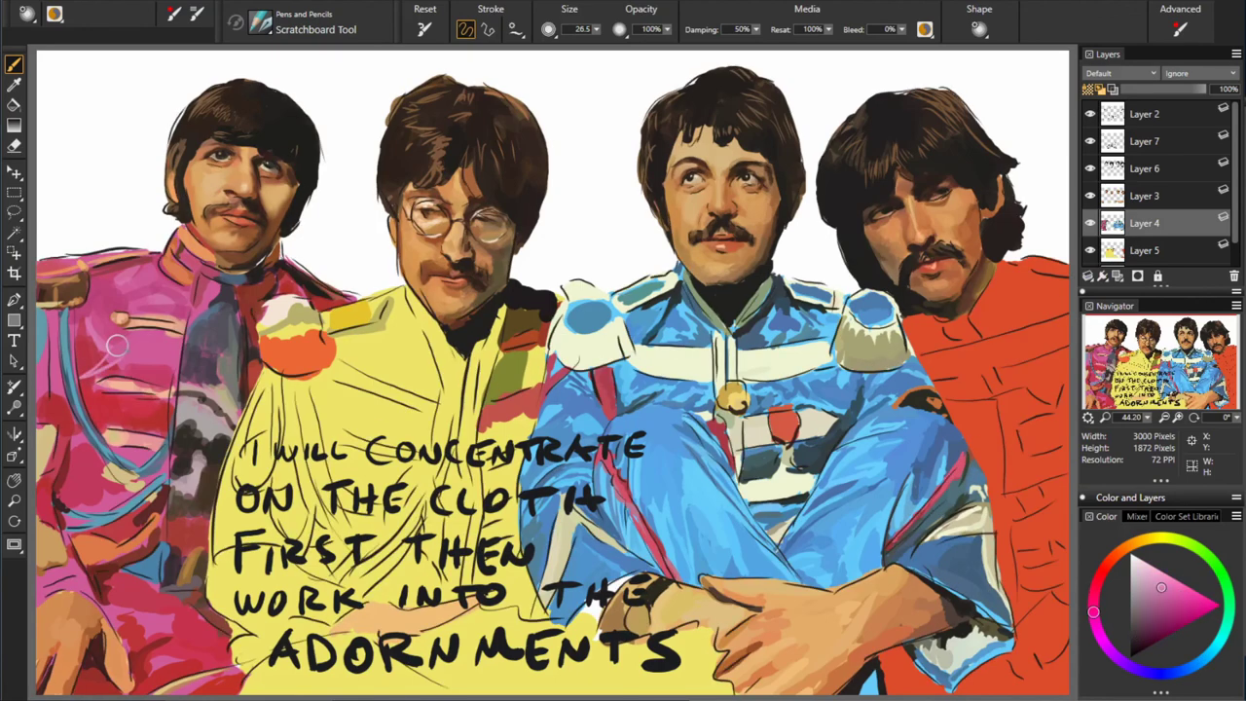
- Paint soft pink onto the pink jacket and blend over the tie edge
drag(140, 280, 146, 294)
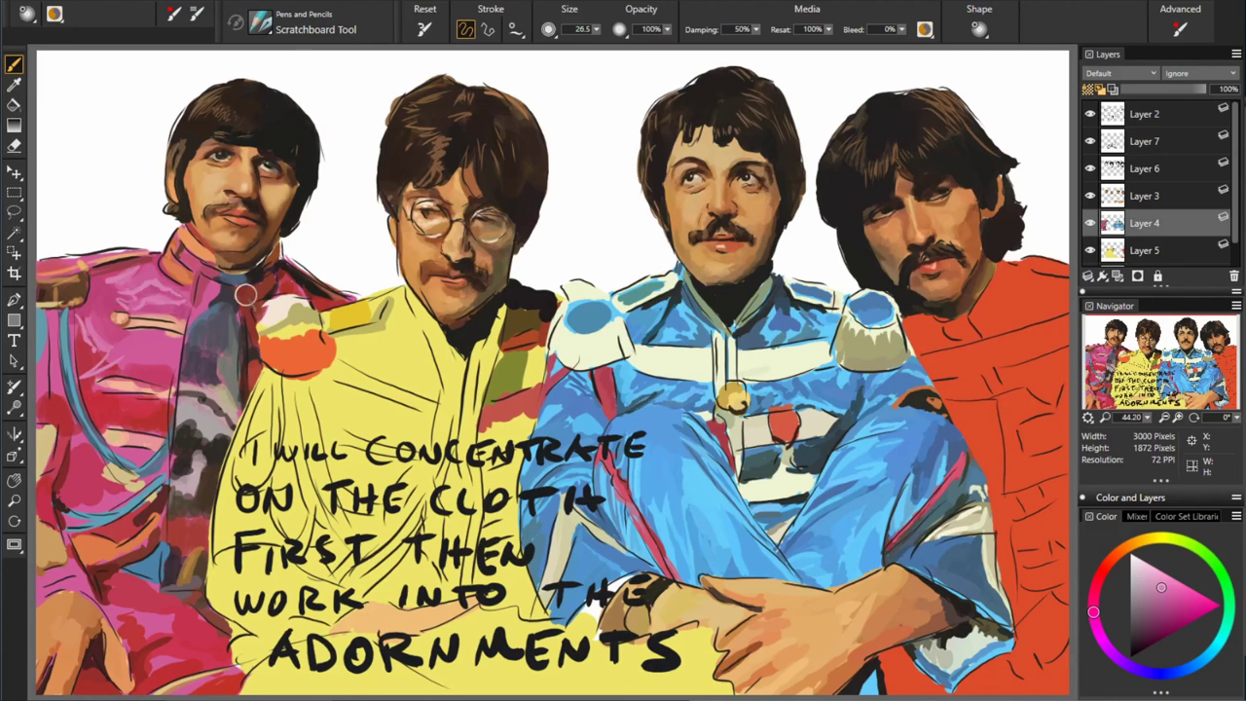
drag(246, 294, 202, 316)
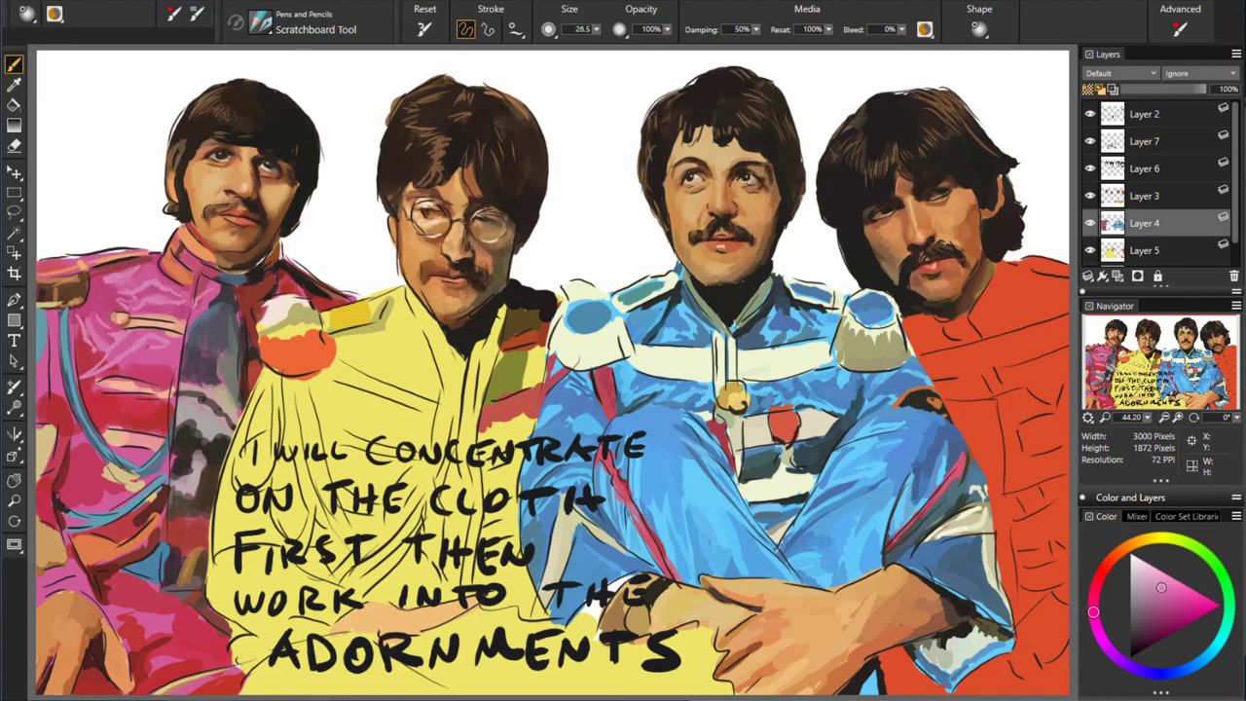
alt+click(323, 302)
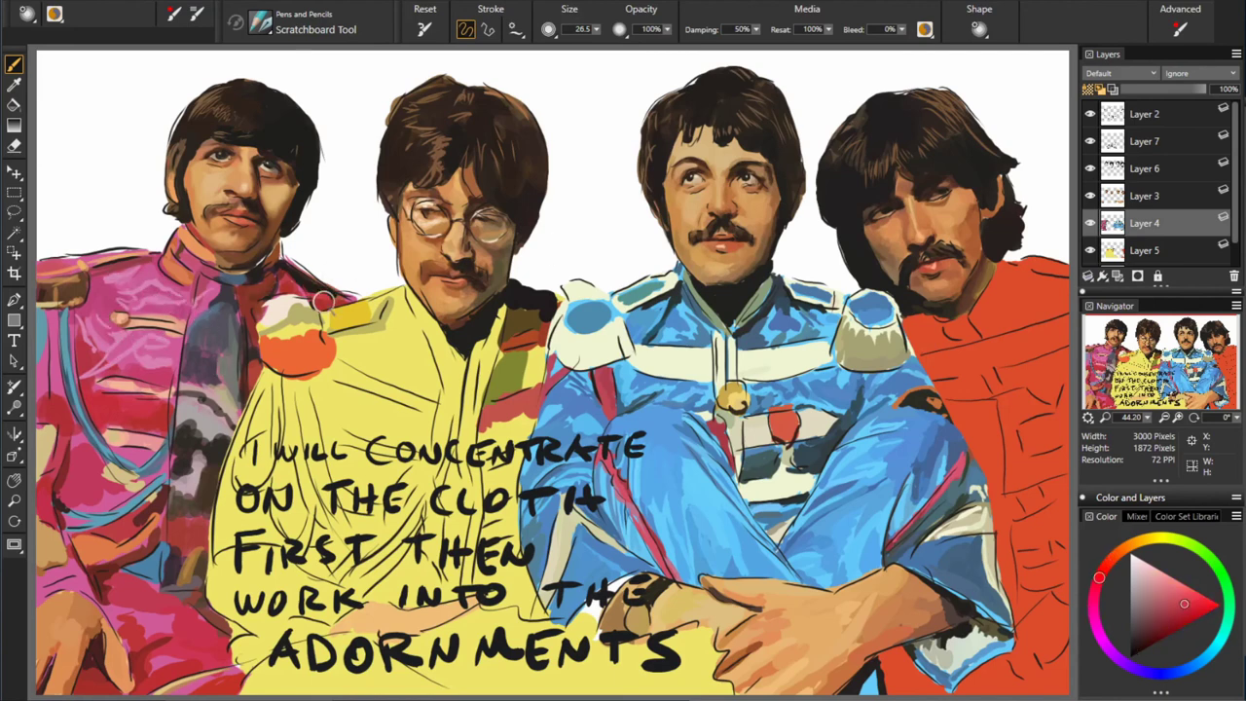
alt+click(247, 332)
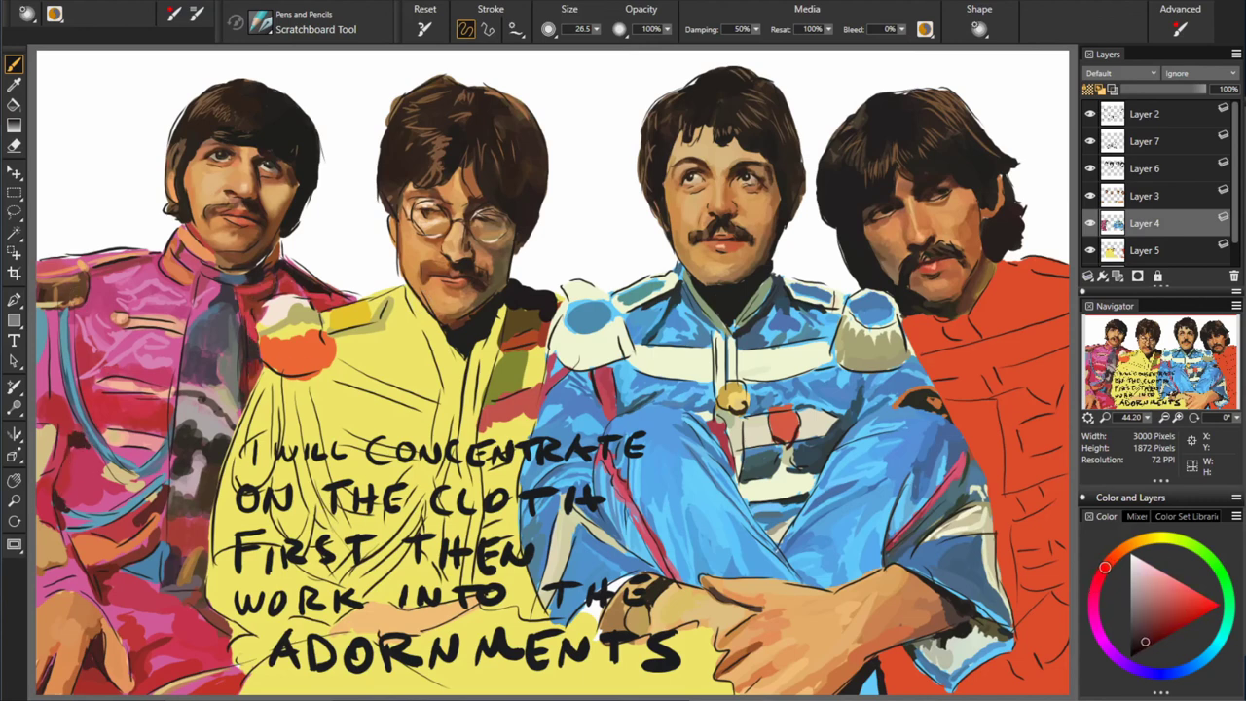
- Sample colours along the pink jacket's left edge, including orange and light pink
alt+click(69, 480)
alt+click(35, 424)
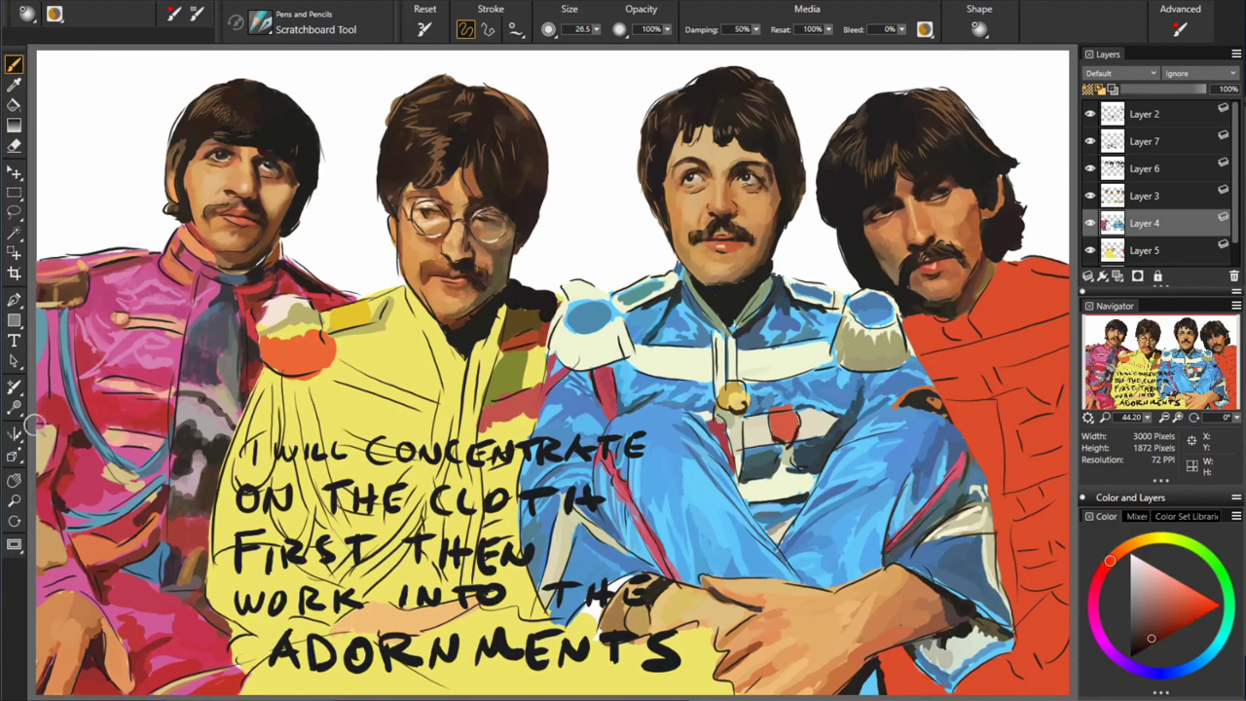
alt+click(44, 438)
alt+click(45, 458)
alt+click(52, 290)
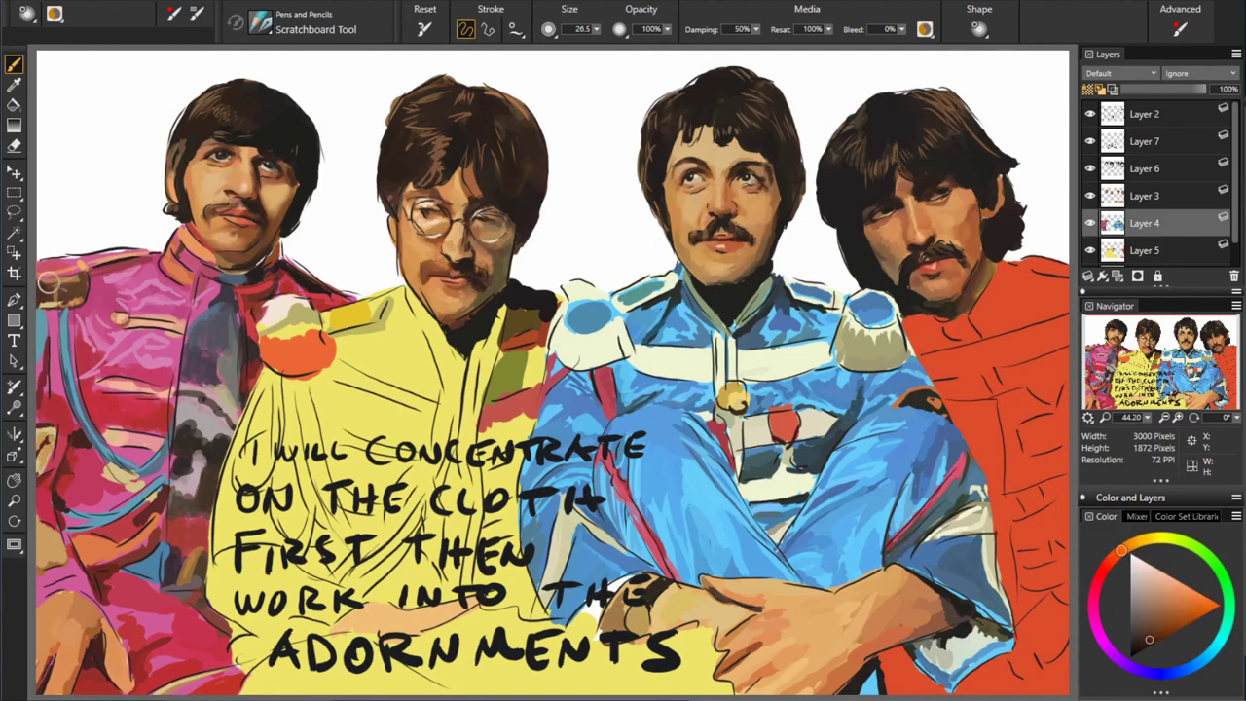
alt+click(169, 269)
alt+click(95, 252)
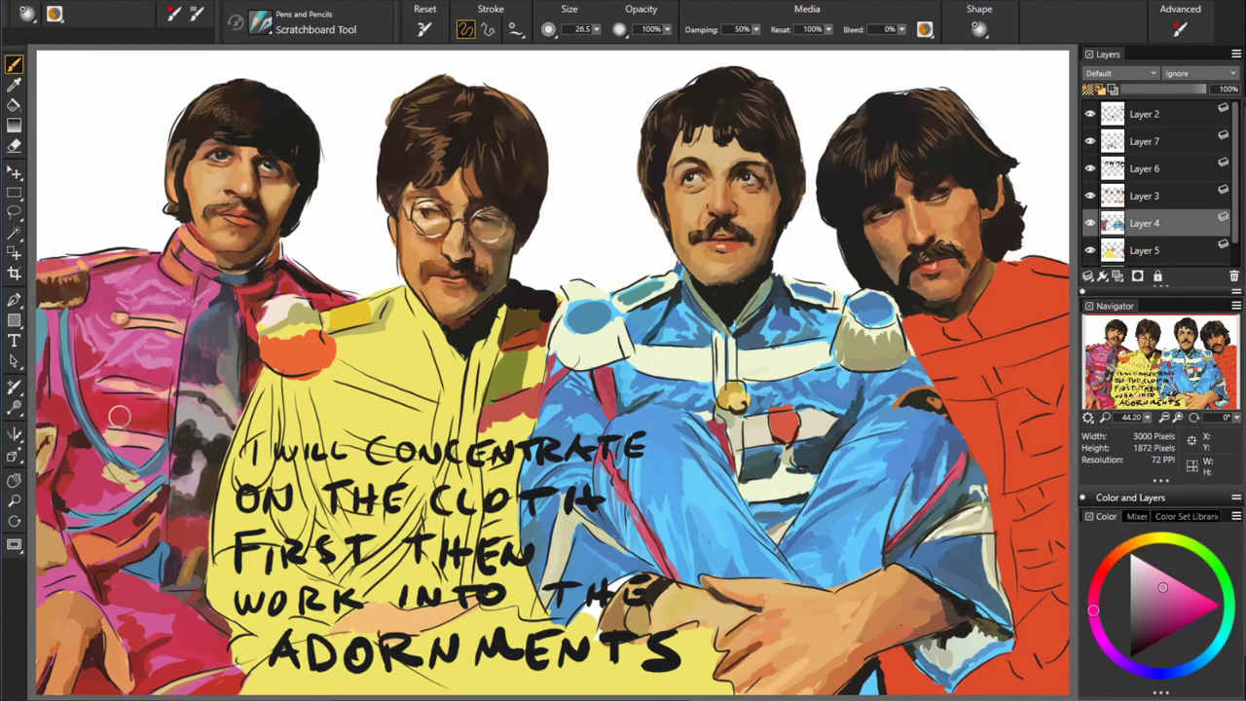
- Sample muted dark reds and deeper saturated reds from the jacket
alt+click(136, 503)
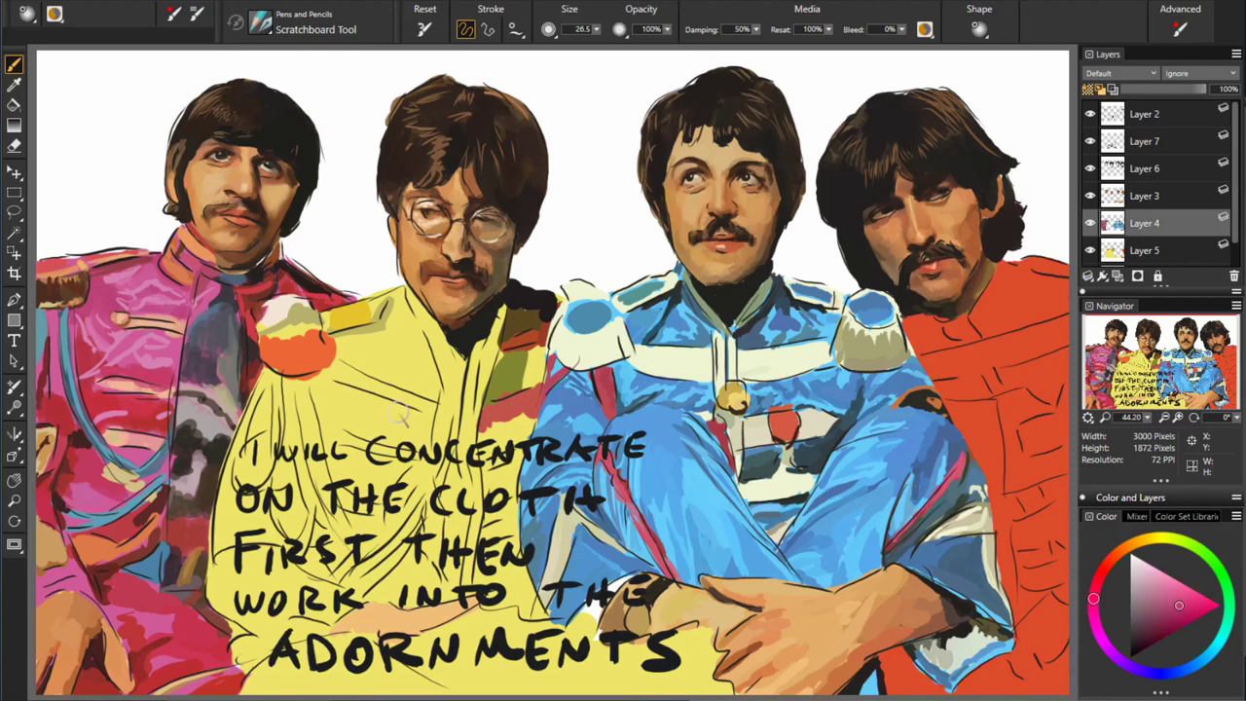
alt+click(158, 467)
alt+click(375, 554)
alt+click(39, 442)
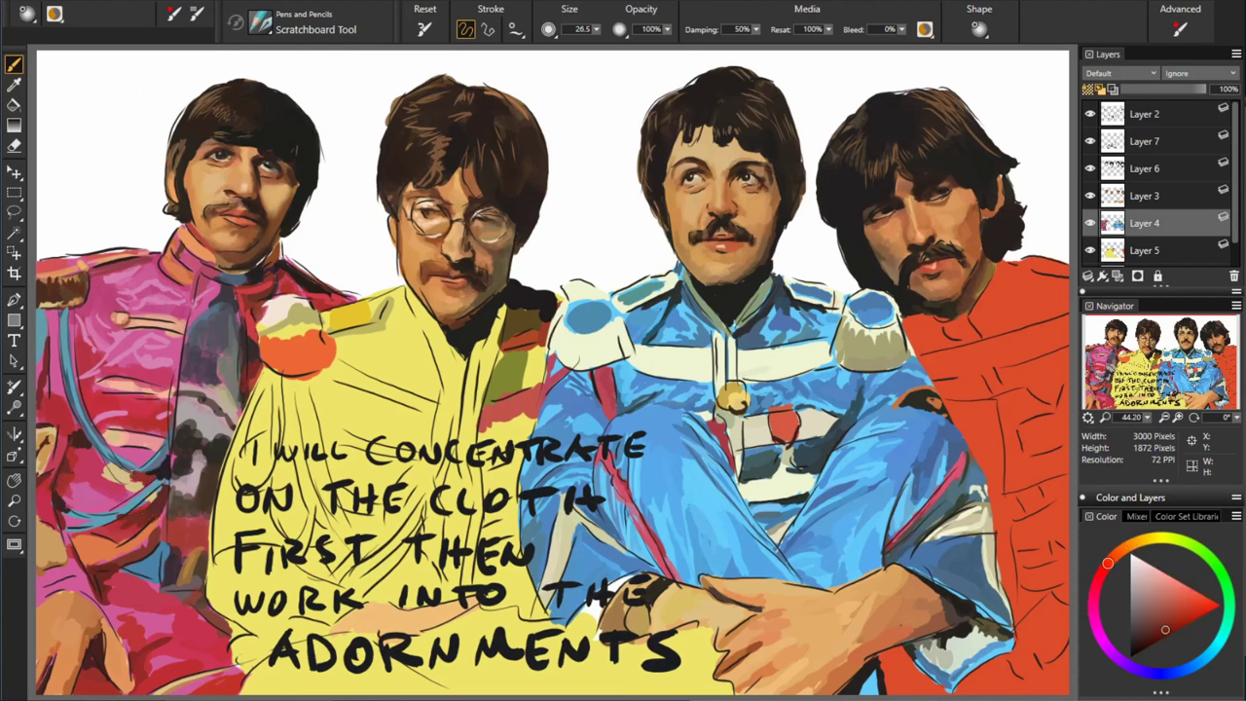
alt+click(141, 521)
alt+click(109, 577)
alt+click(68, 537)
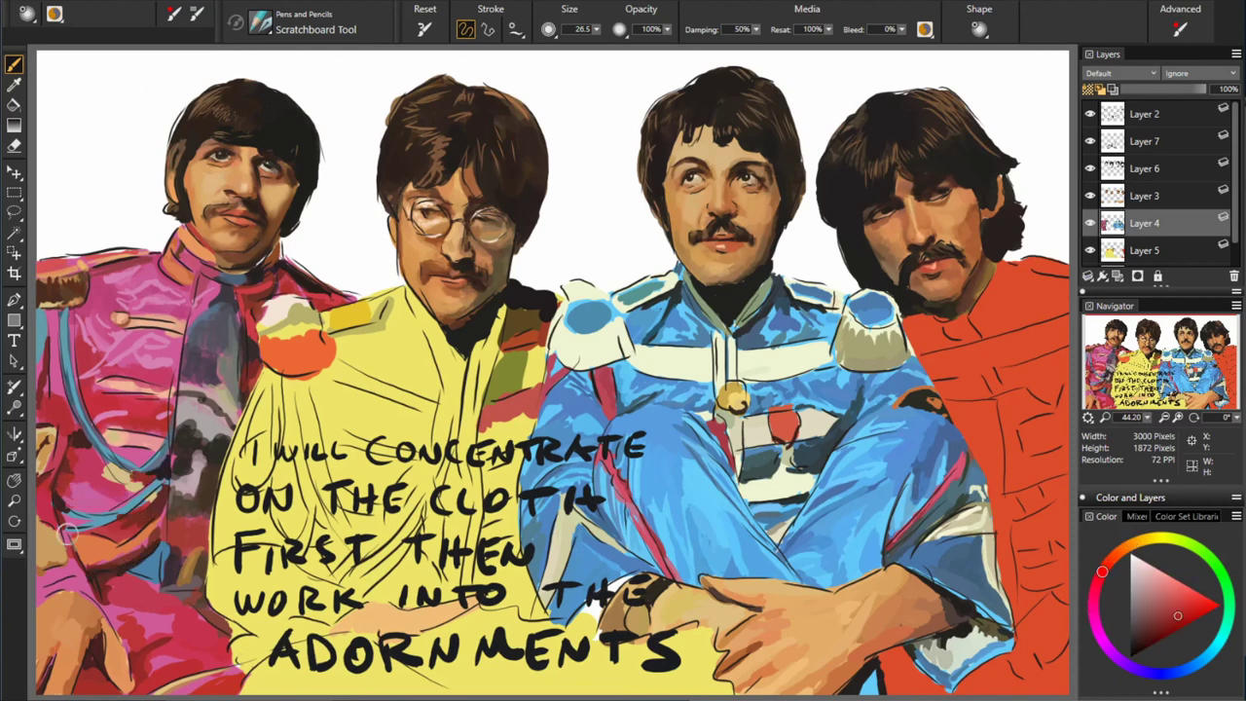
alt+click(108, 592)
alt+click(107, 611)
- Sample pink, orange and dark red, then select Layer 7 holding the handwritten note
alt+click(163, 649)
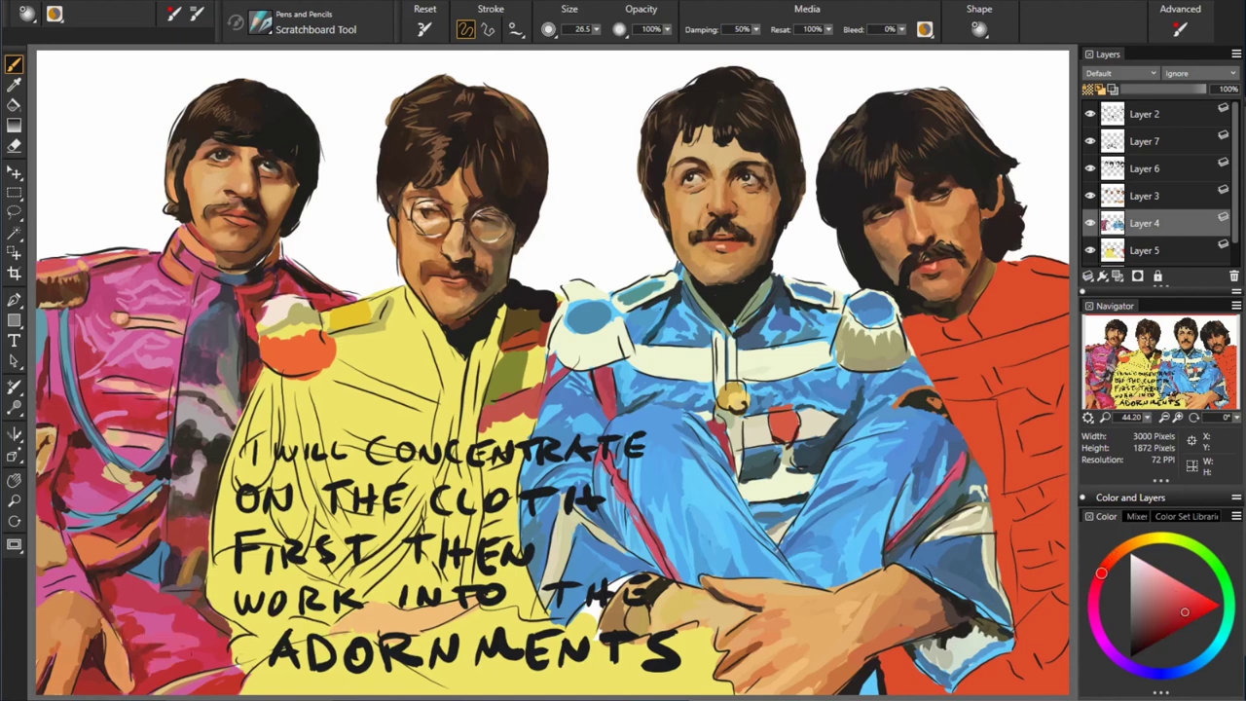
alt+click(185, 656)
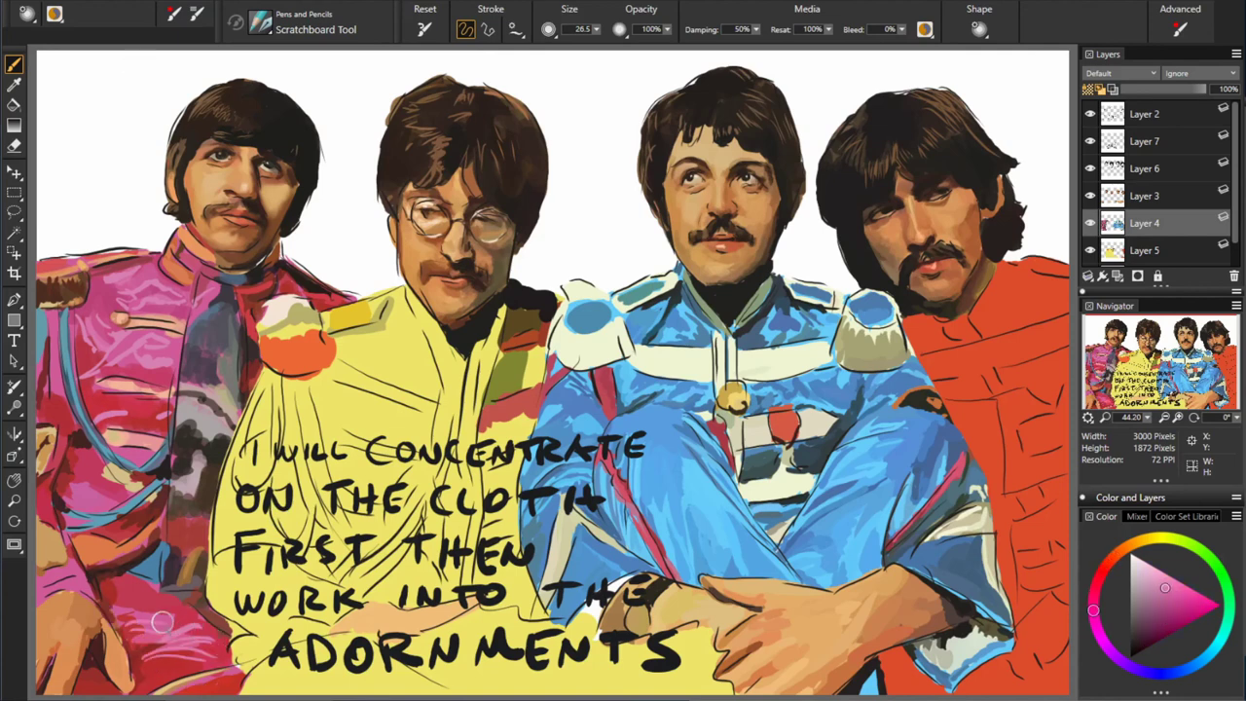
alt+click(189, 601)
alt+click(86, 627)
alt+click(352, 381)
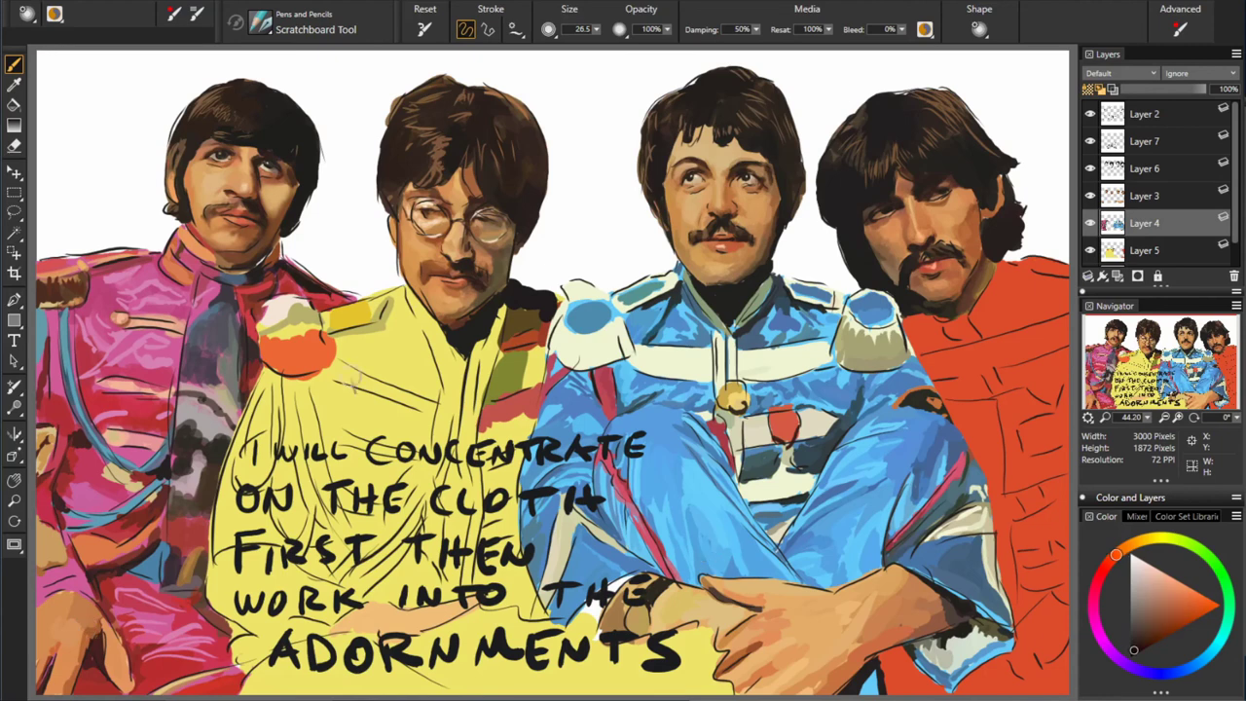
click(1144, 141)
- Delete the handwritten note layer and hatch dark orange-brown strokes down the jacket's centre
key(Delete)
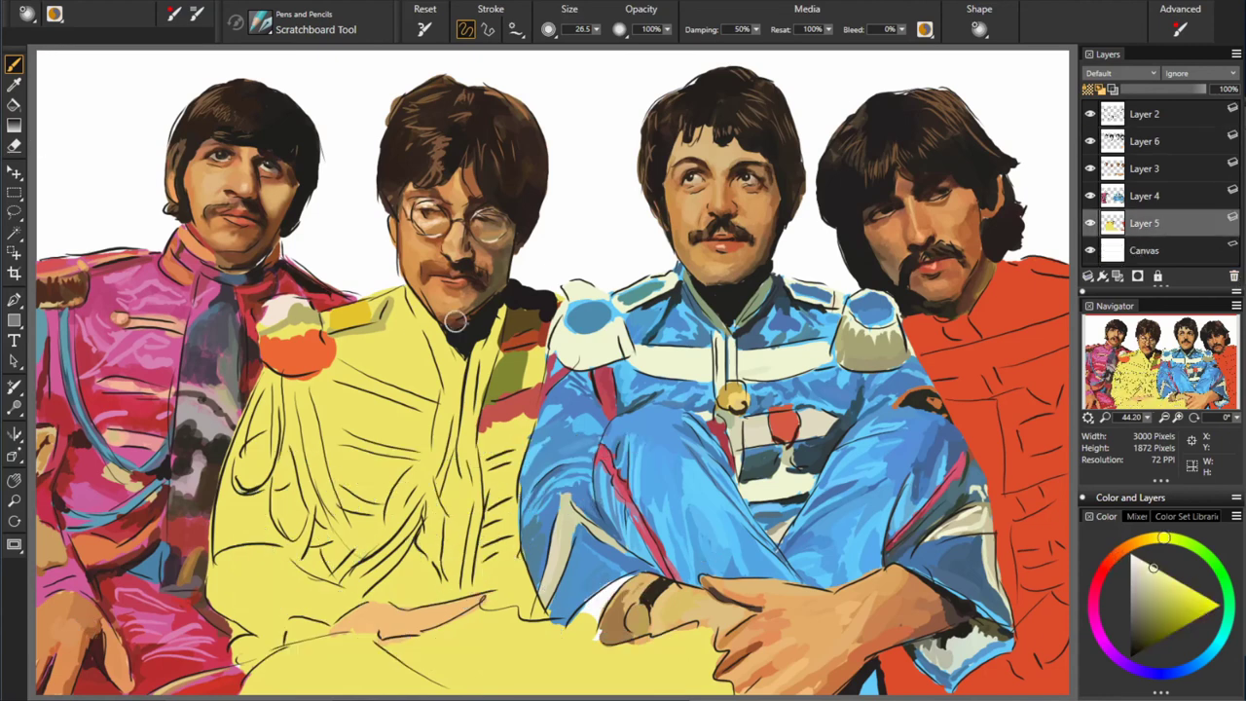
alt+click(450, 365)
alt+click(453, 370)
alt+click(466, 394)
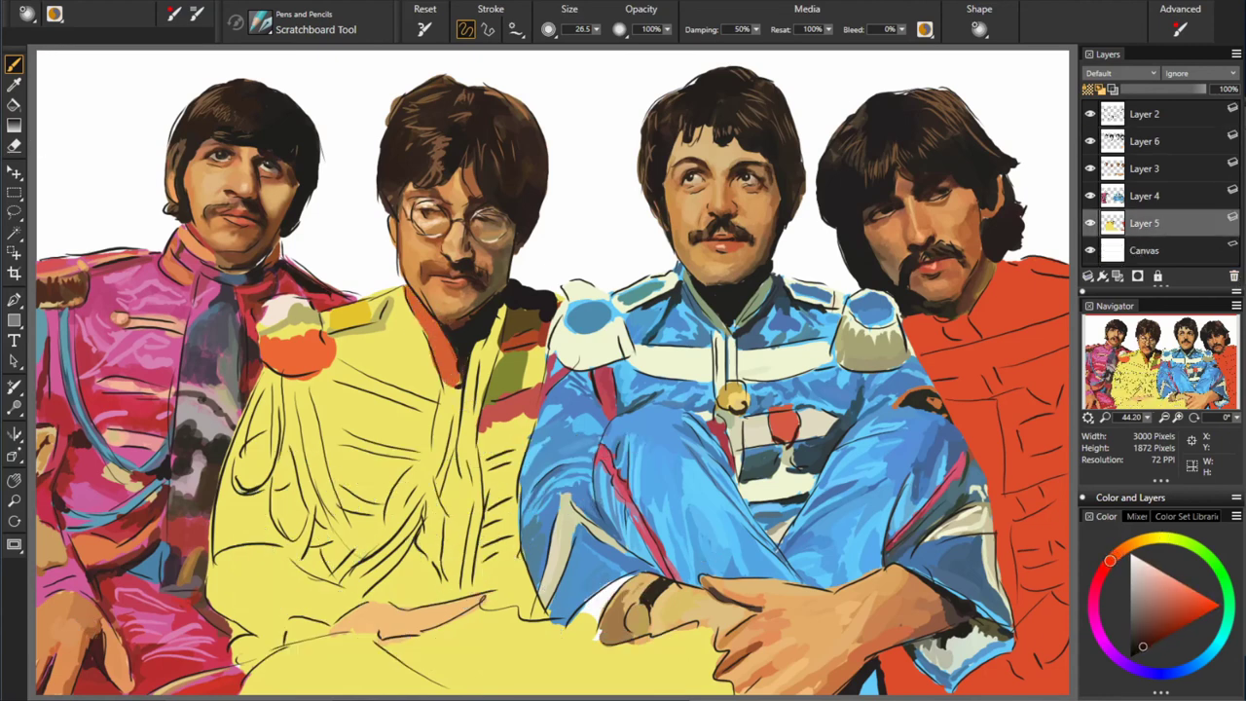
alt+click(460, 401)
alt+click(448, 433)
alt+click(450, 443)
mouse_move(450, 440)
mouse_down()
mouse_move(450, 514)
mouse_move(465, 522)
mouse_move(457, 569)
mouse_up()
drag(470, 473, 460, 564)
drag(468, 504, 456, 600)
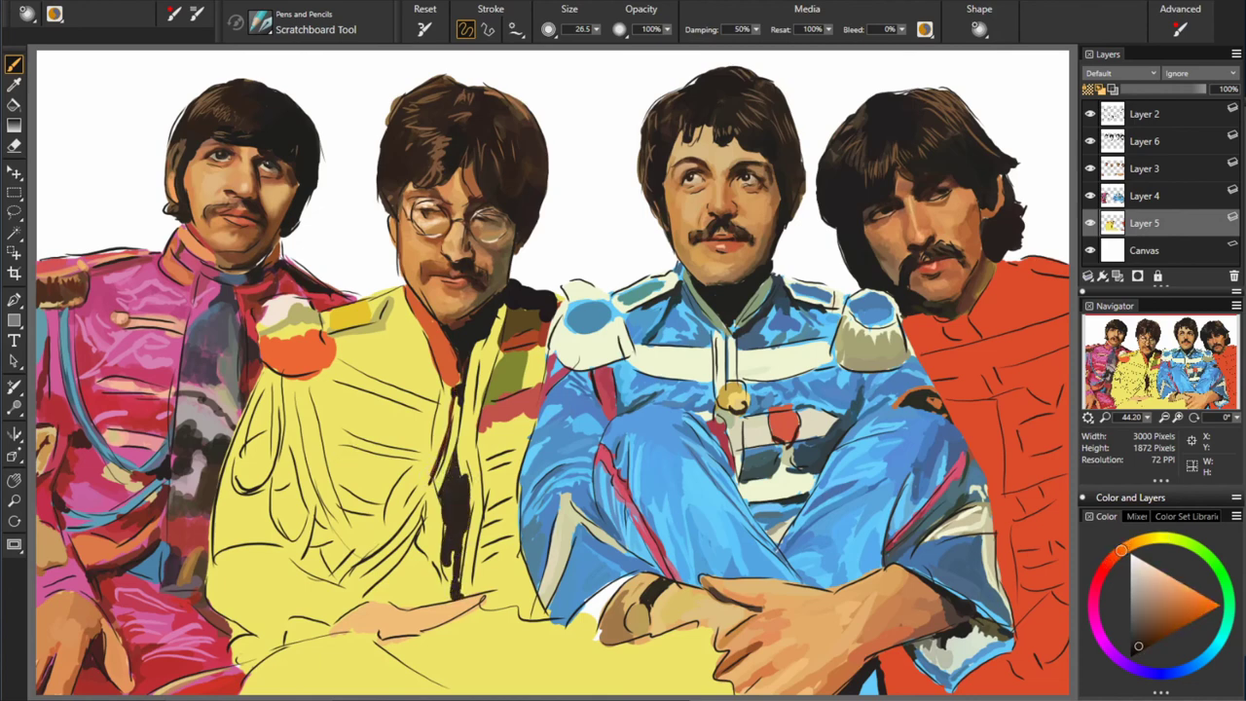
drag(452, 552, 450, 590)
- Sample reds and oranges, then paint a dark red line down the yellow jacket
alt+click(450, 523)
alt+click(461, 530)
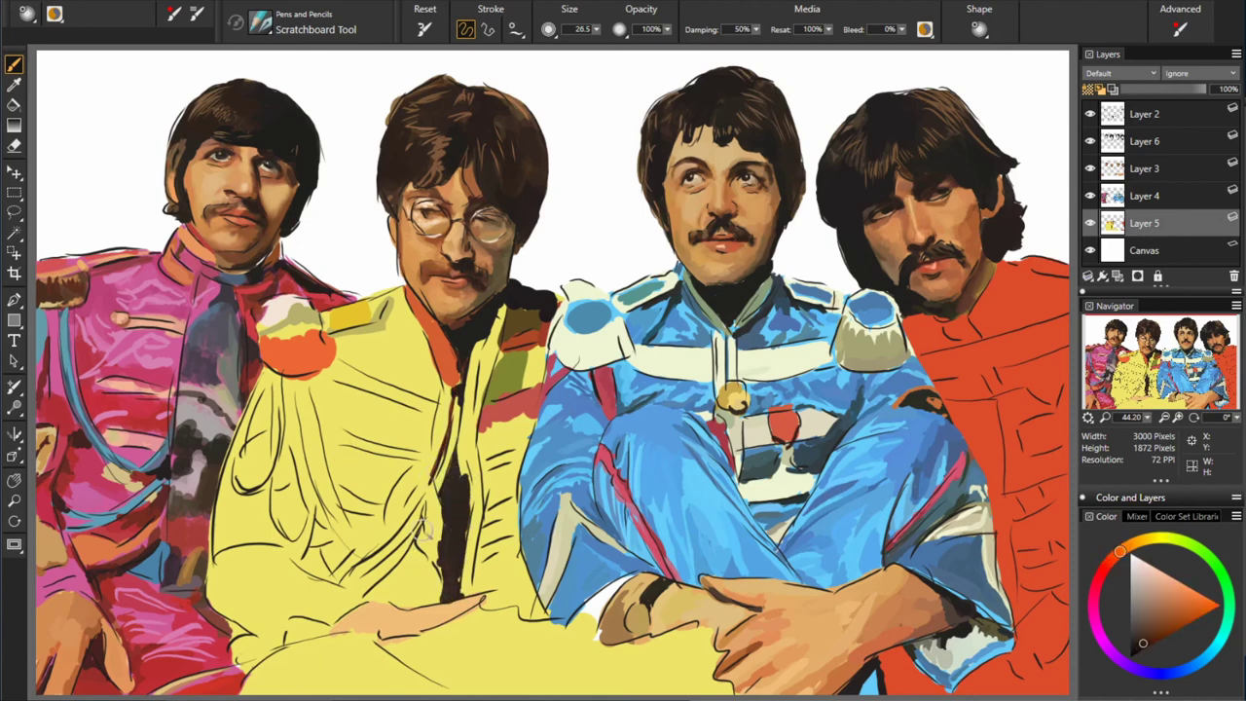
alt+click(342, 615)
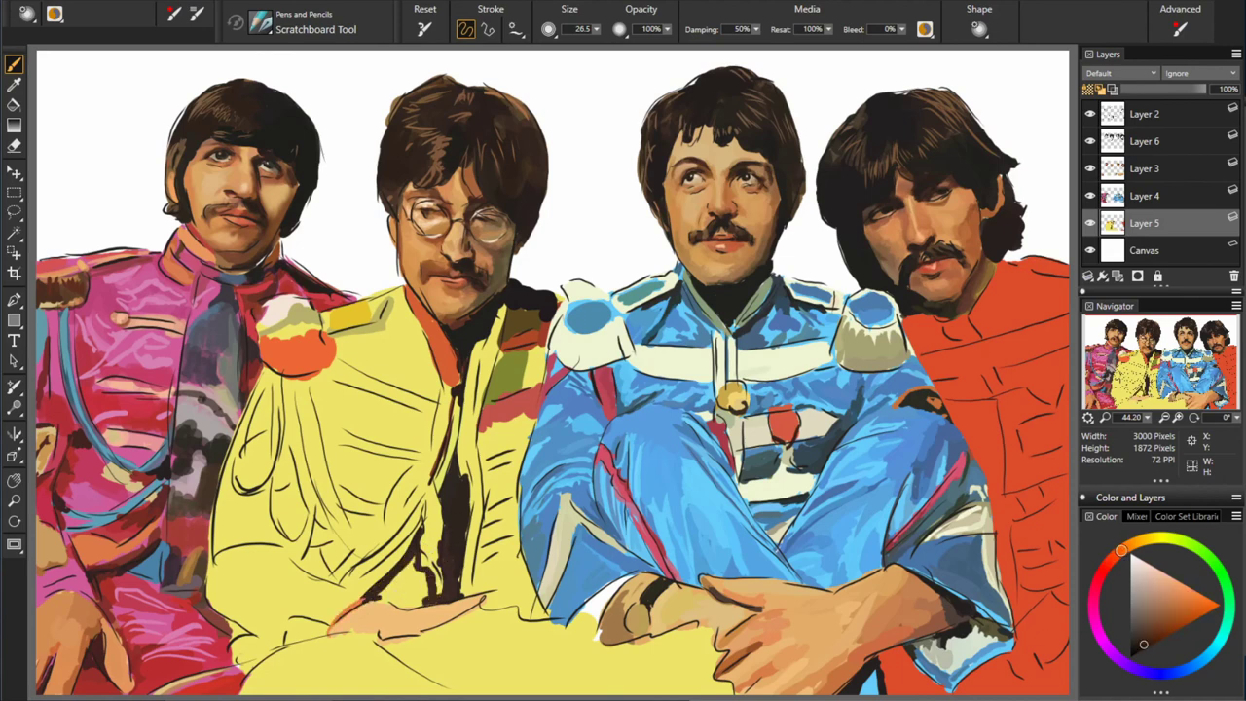
alt+click(404, 596)
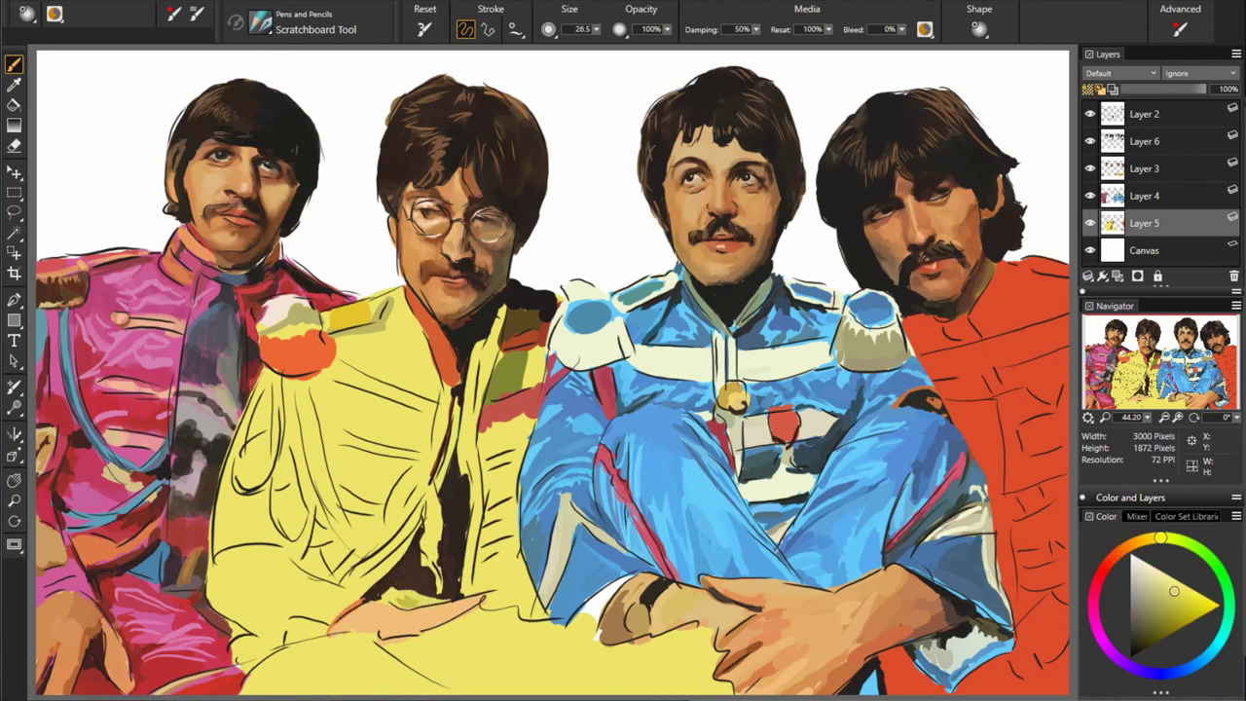
alt+click(463, 456)
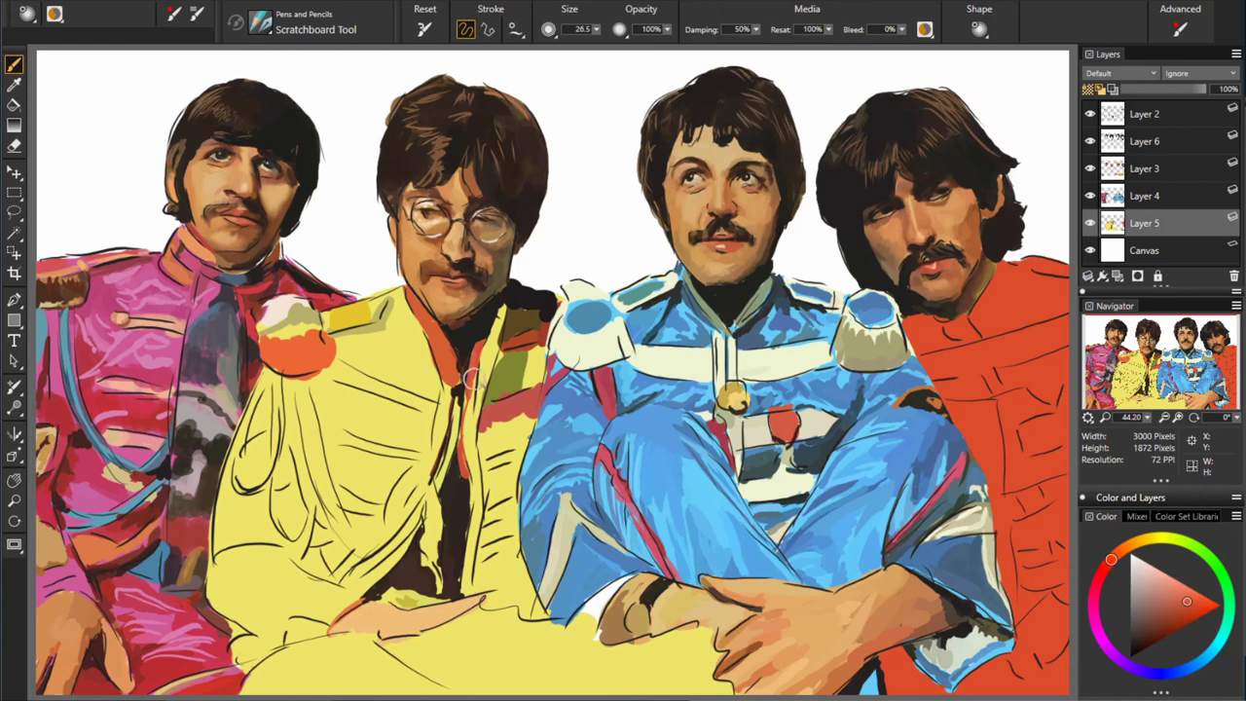
alt+click(470, 434)
mouse_move(475, 435)
mouse_down()
mouse_move(467, 592)
mouse_move(434, 521)
mouse_move(428, 380)
mouse_up()
- Paint orange cord and braid strokes across the jacket, darker on its left side
alt+click(471, 419)
drag(336, 370, 432, 414)
mouse_move(294, 380)
mouse_down()
mouse_move(322, 487)
mouse_move(377, 560)
mouse_up()
drag(418, 465, 380, 536)
drag(317, 417, 404, 462)
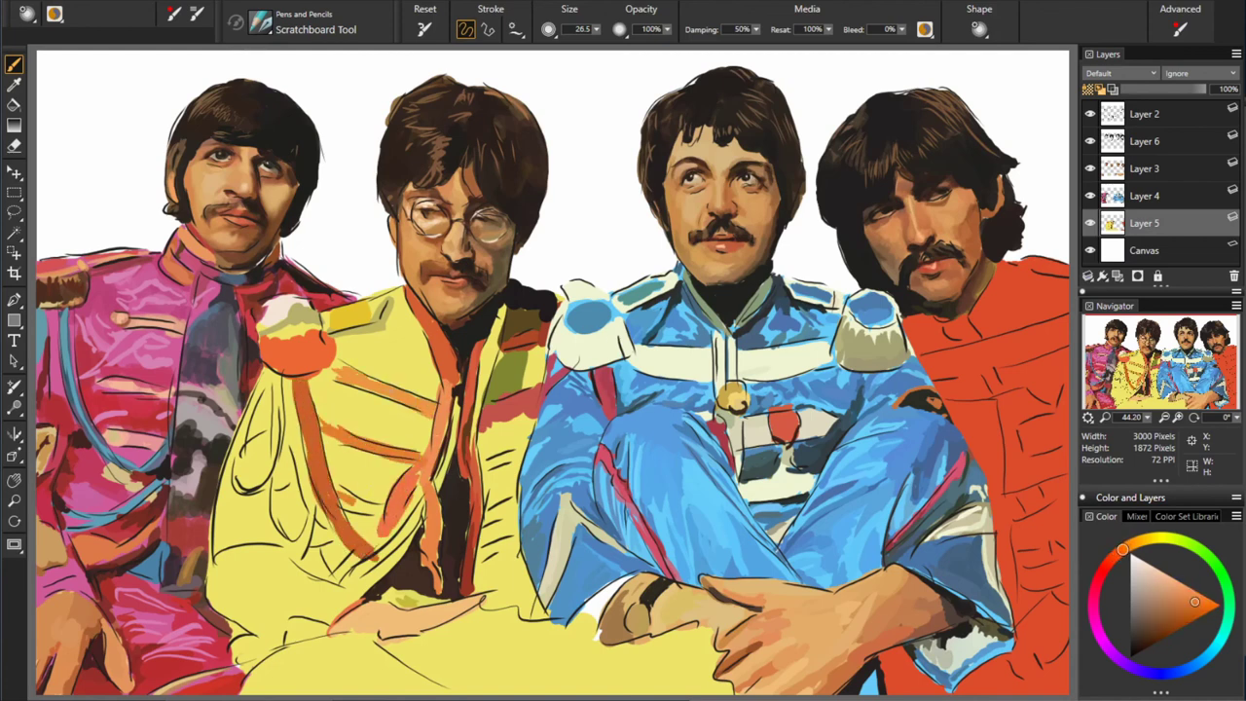
drag(335, 483, 384, 516)
drag(291, 428, 251, 497)
drag(293, 450, 298, 481)
drag(284, 362, 262, 450)
drag(265, 370, 234, 499)
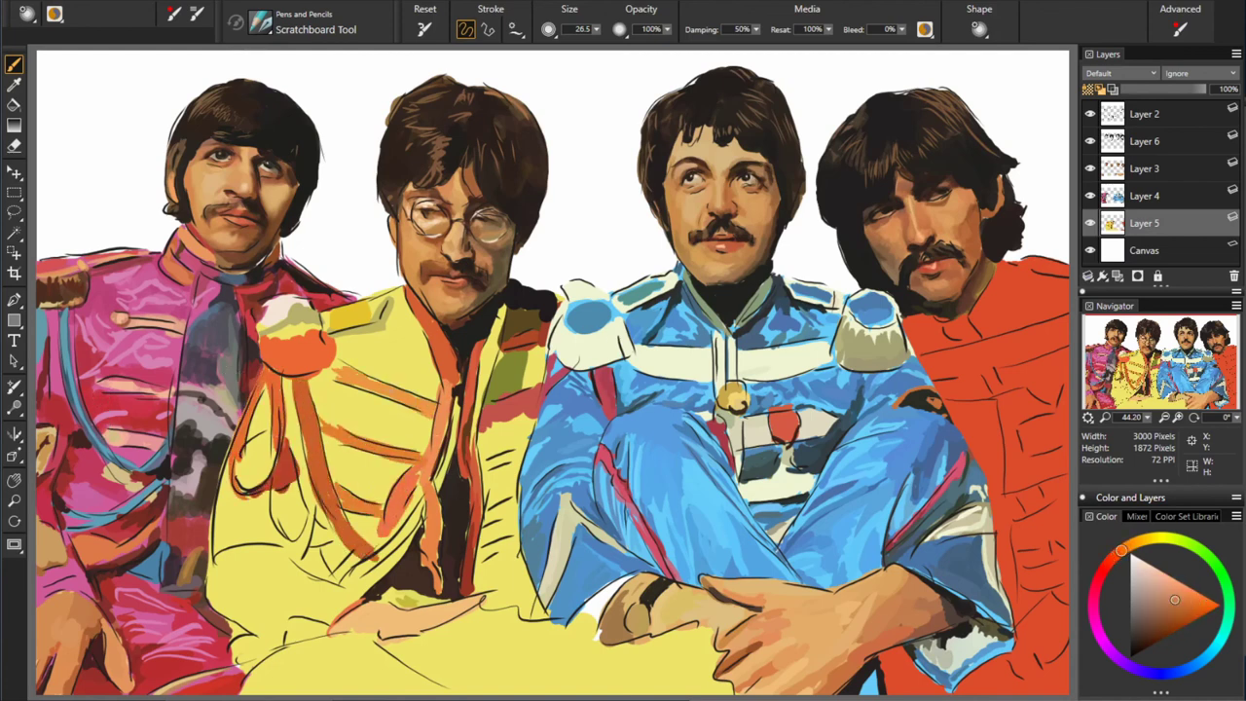
mouse_move(274, 438)
mouse_down()
mouse_move(242, 491)
mouse_move(326, 575)
mouse_up()
- Paint saturated orange cords lower on the jacket and along its bottom edge
alt+click(514, 294)
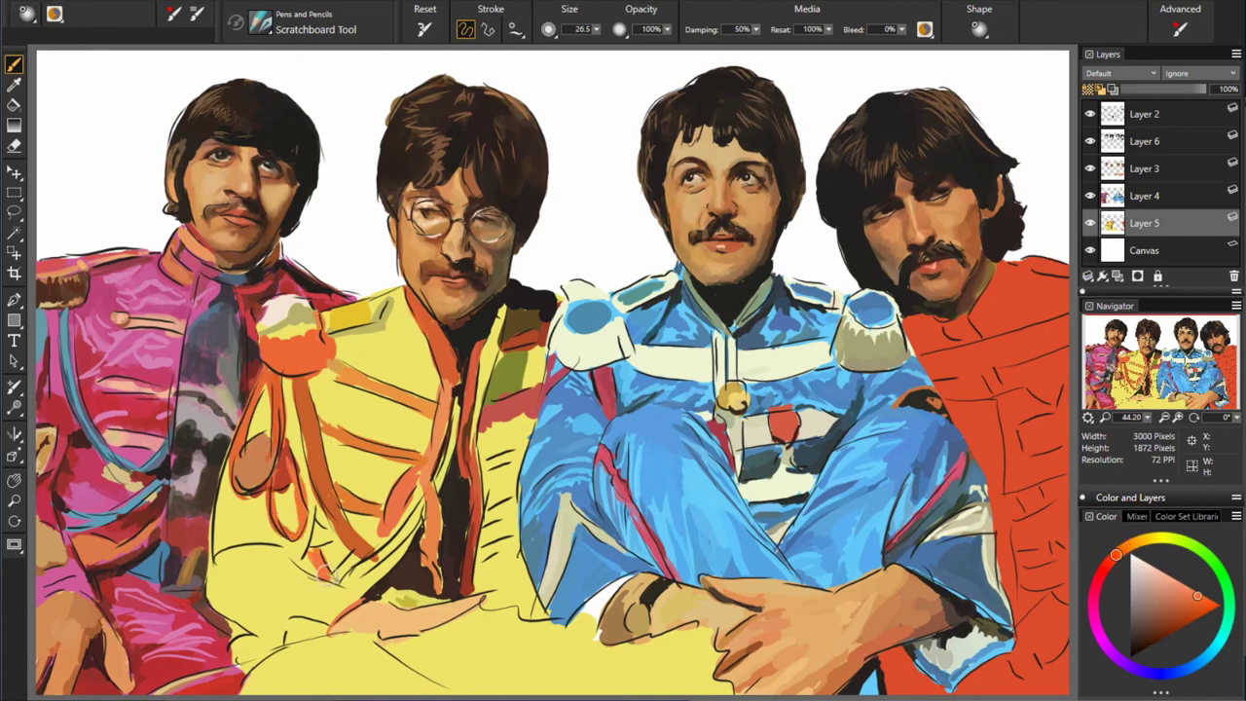
drag(421, 501, 375, 551)
mouse_move(418, 475)
mouse_down()
mouse_move(341, 589)
mouse_move(409, 521)
mouse_up()
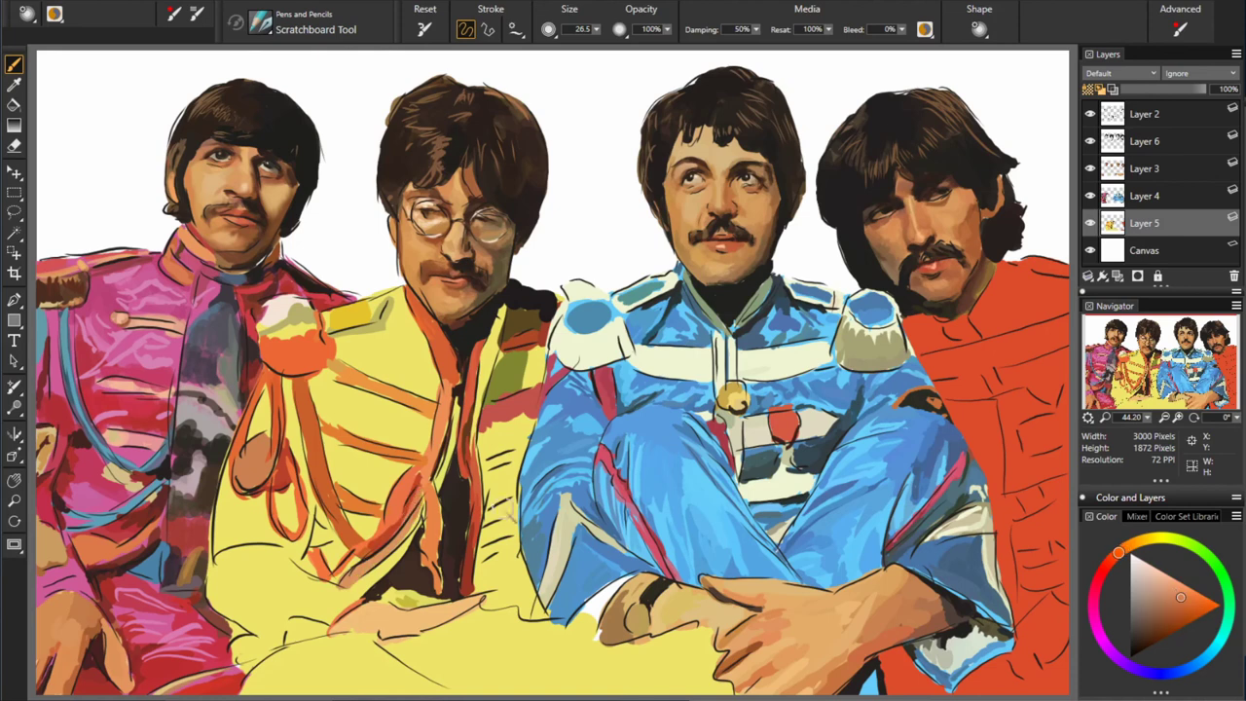
mouse_move(321, 623)
mouse_down()
mouse_move(285, 642)
mouse_move(428, 697)
mouse_up()
drag(316, 651, 421, 697)
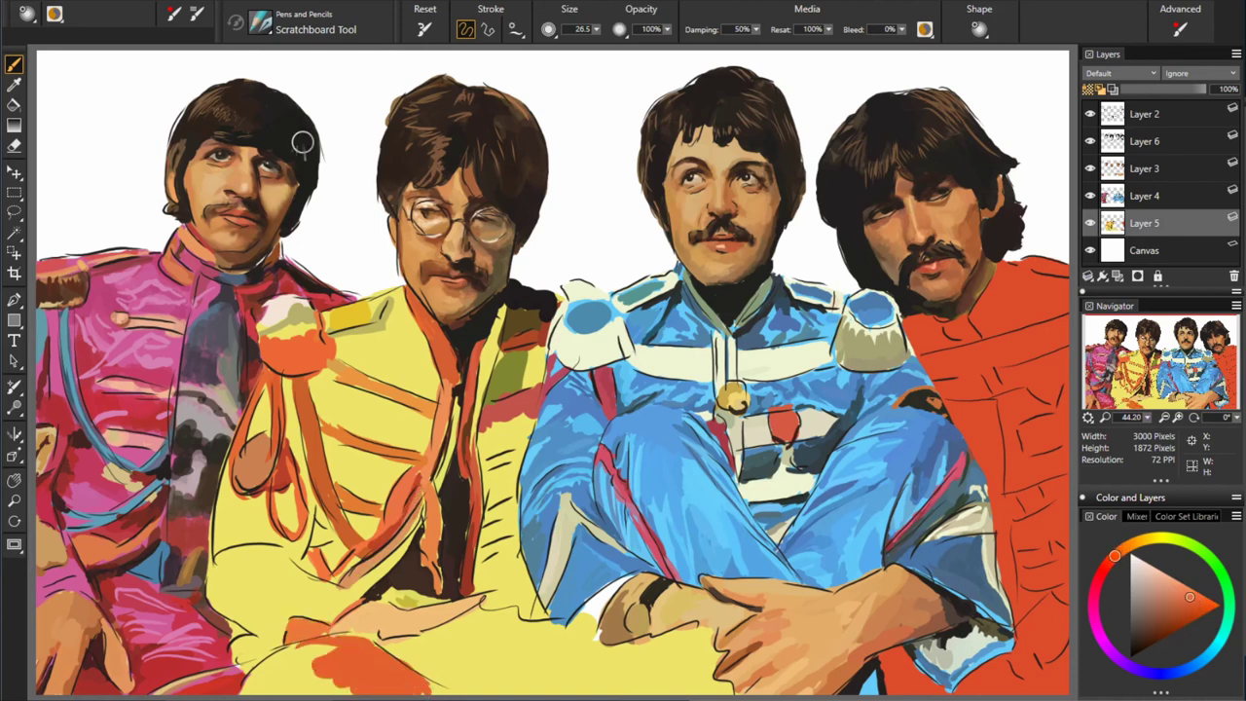
drag(271, 674, 244, 692)
drag(282, 650, 358, 692)
- Touch in yellow and darker yellow strokes at the jacket's bottom
alt+click(273, 638)
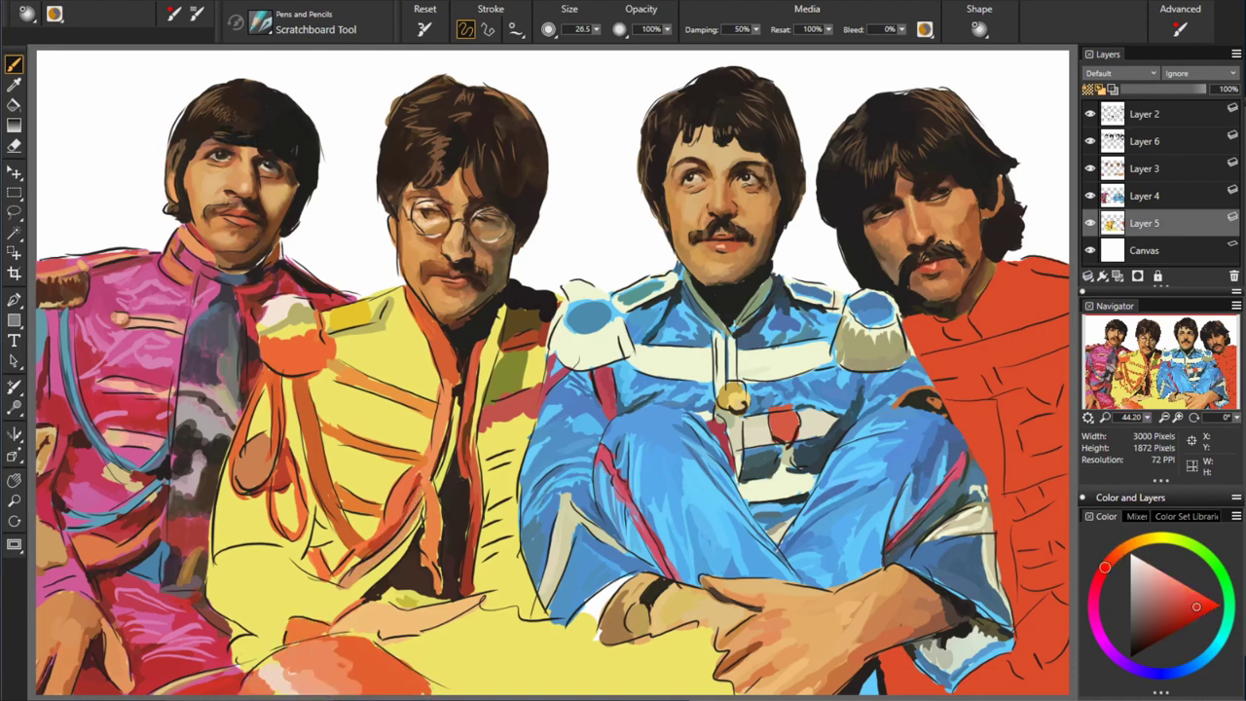
drag(292, 623, 244, 672)
alt+click(233, 614)
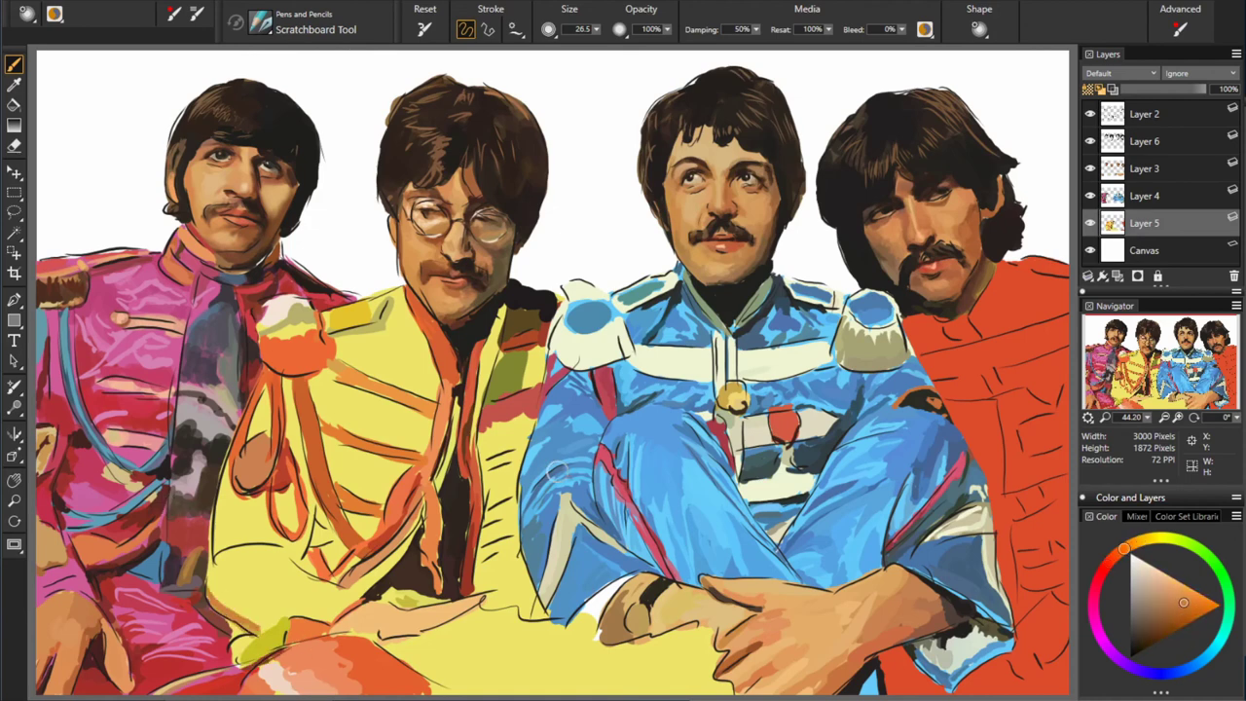
drag(258, 589, 209, 628)
- Sample lighter, olive and saturated yellows from the jacket and lower canvas
alt+click(295, 565)
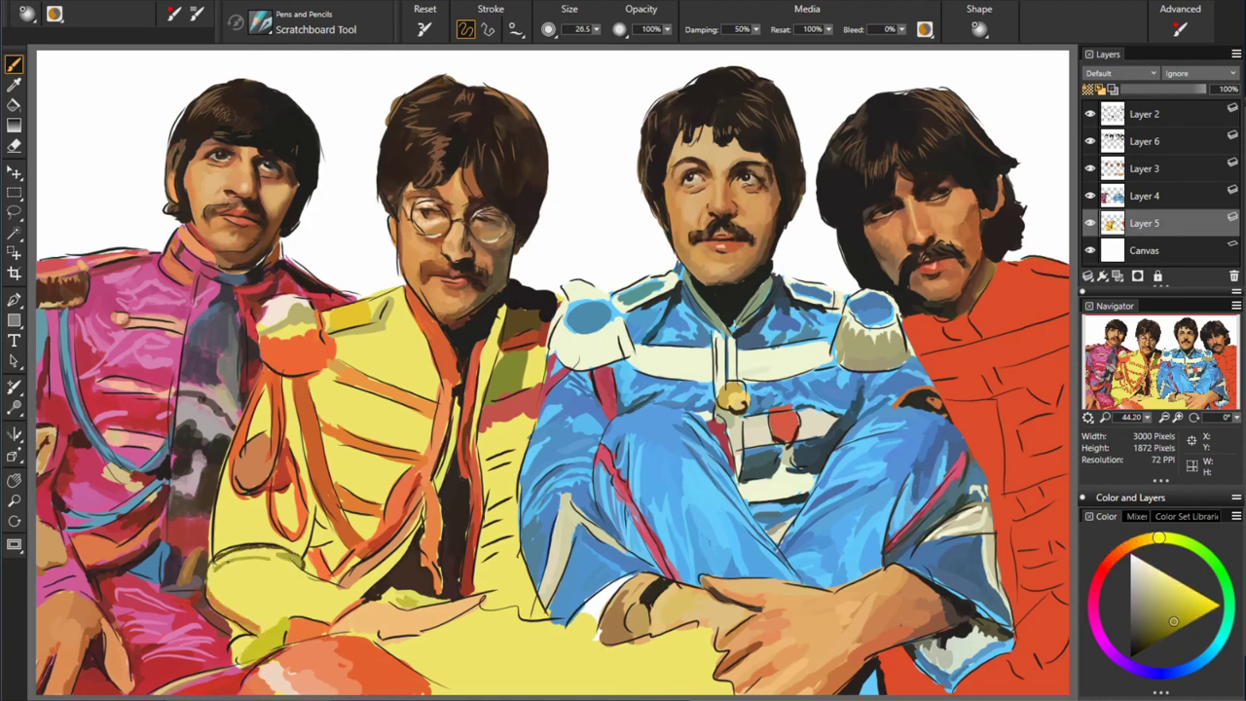
alt+click(309, 565)
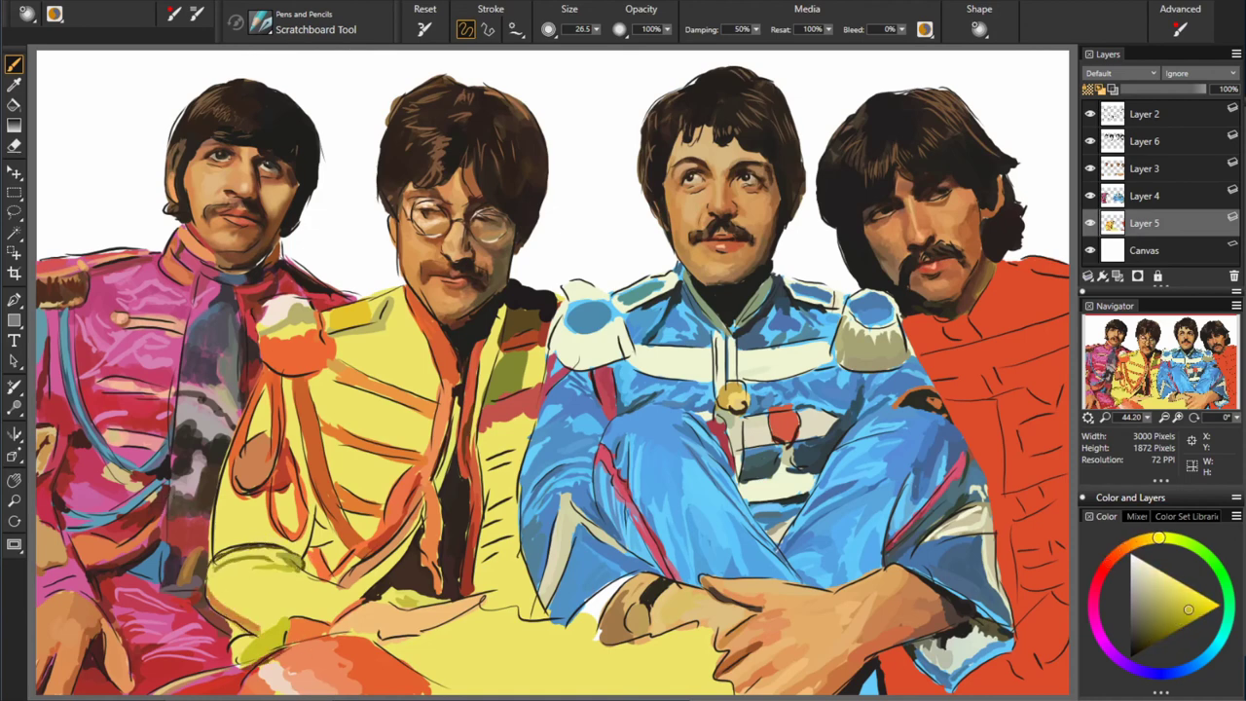
alt+click(379, 565)
alt+click(214, 580)
alt+click(204, 594)
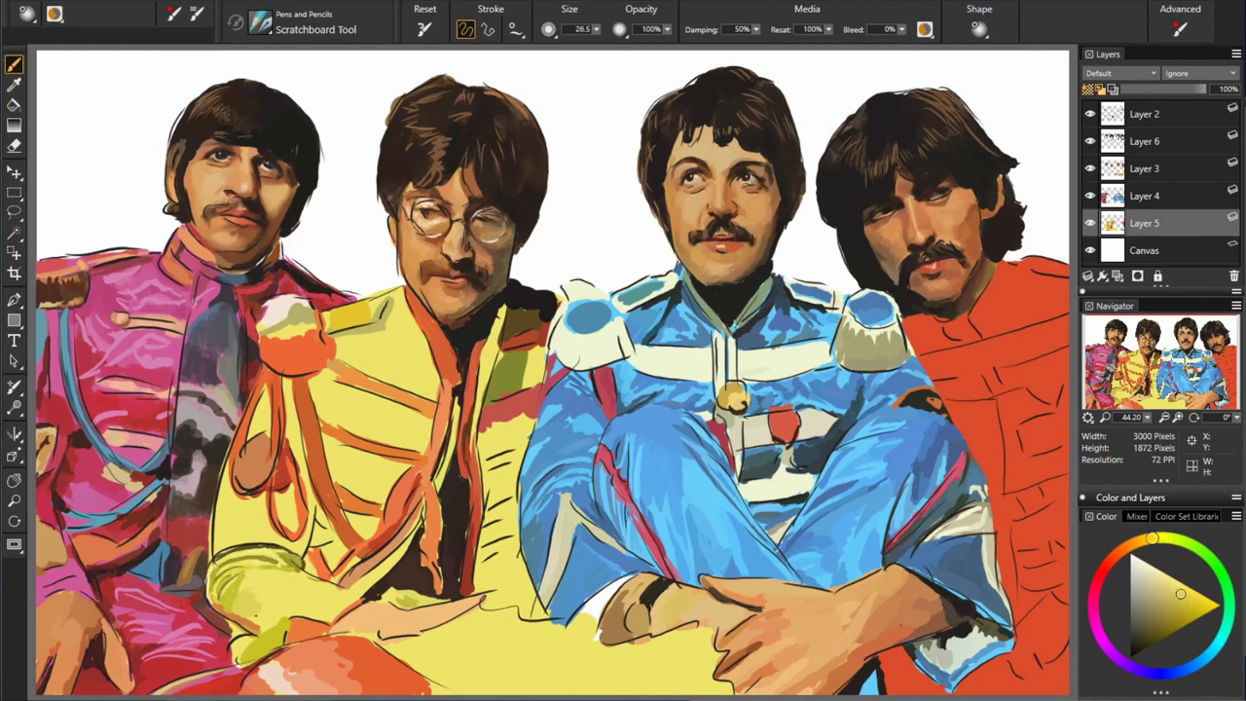
alt+click(258, 612)
alt+click(282, 596)
alt+click(570, 675)
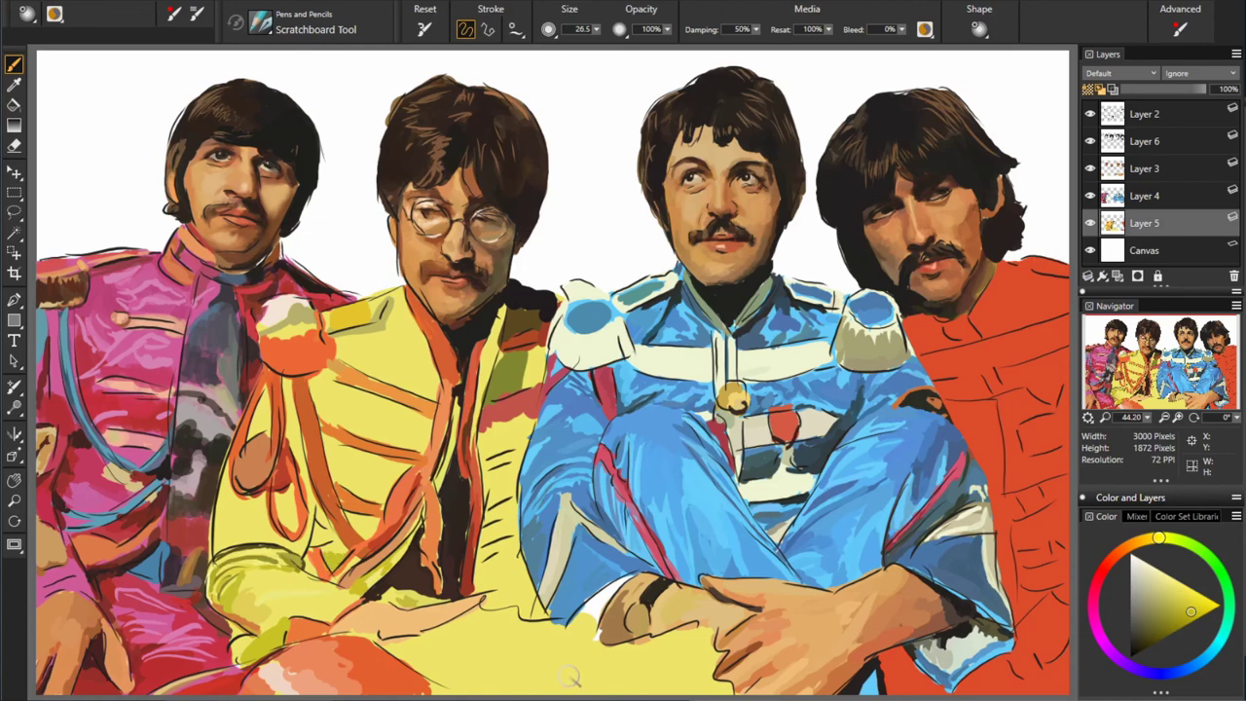
- Switch between Layers 4, 3 and 5, sampling orange-red and dark ochre
alt+click(360, 635)
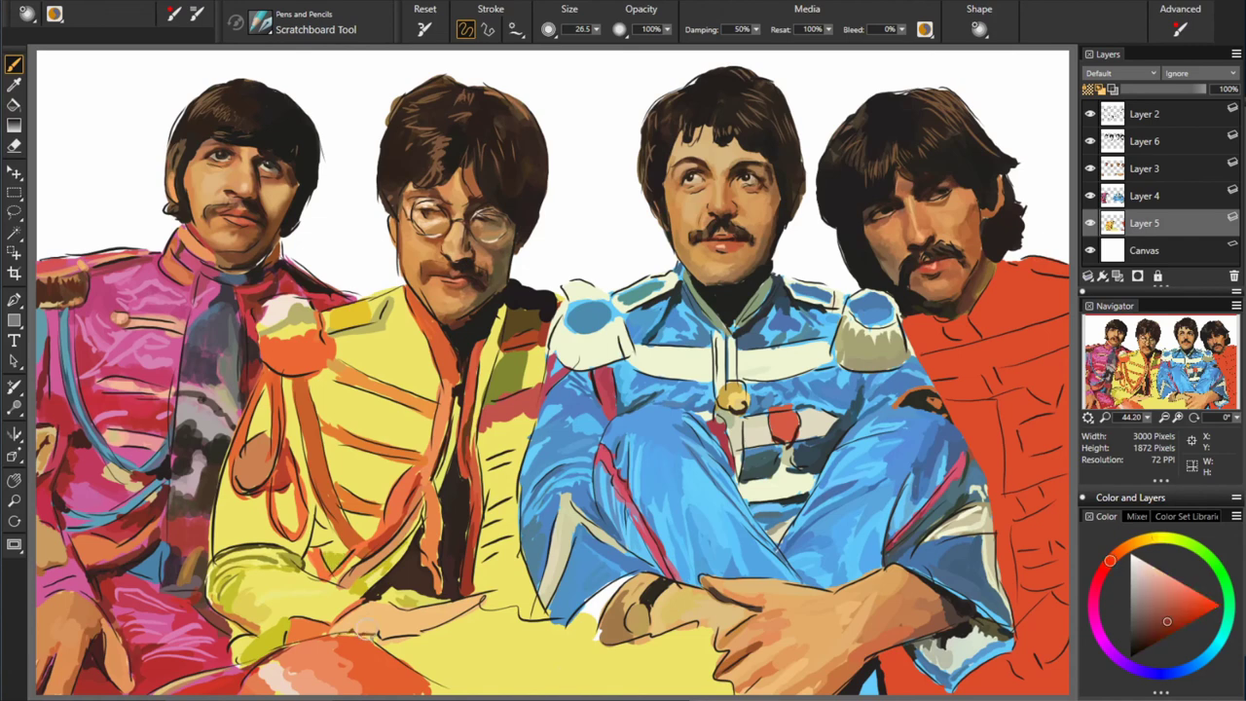
click(1145, 196)
click(1145, 168)
alt+click(1001, 316)
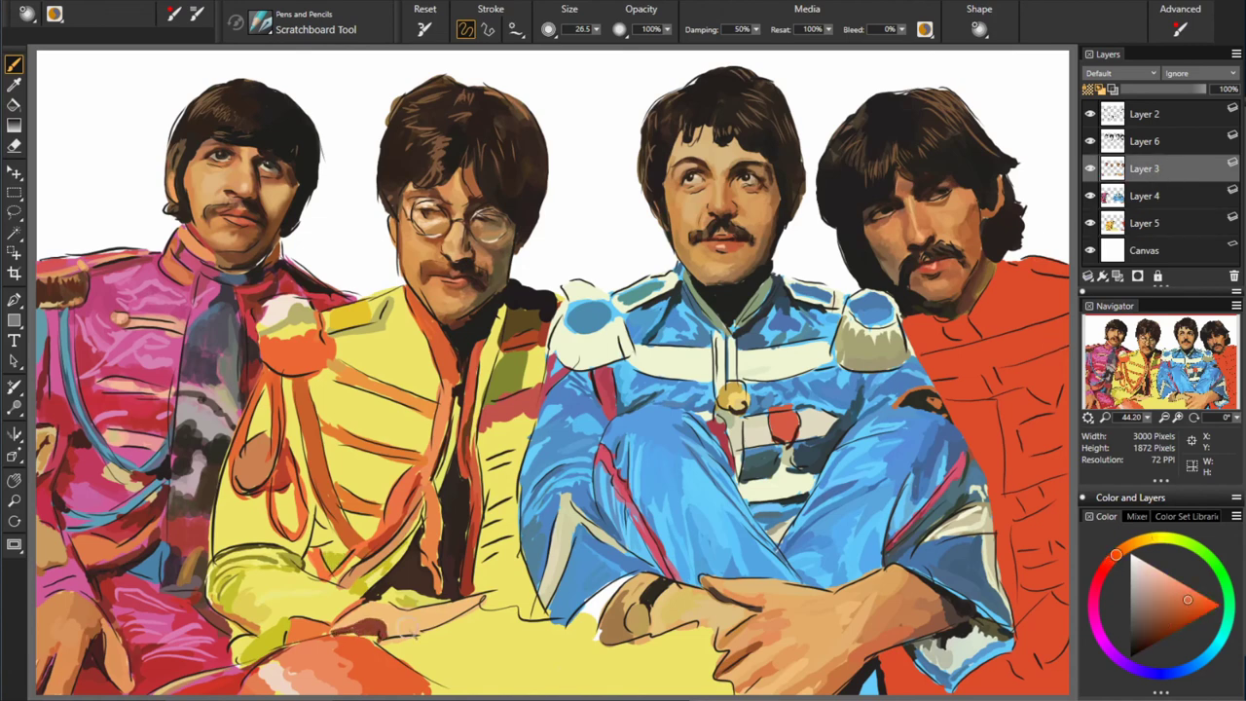
alt+click(378, 597)
click(1145, 223)
- Sample dark ochre and orange-browns from the jacket, settling on a bright cord orange
alt+click(393, 596)
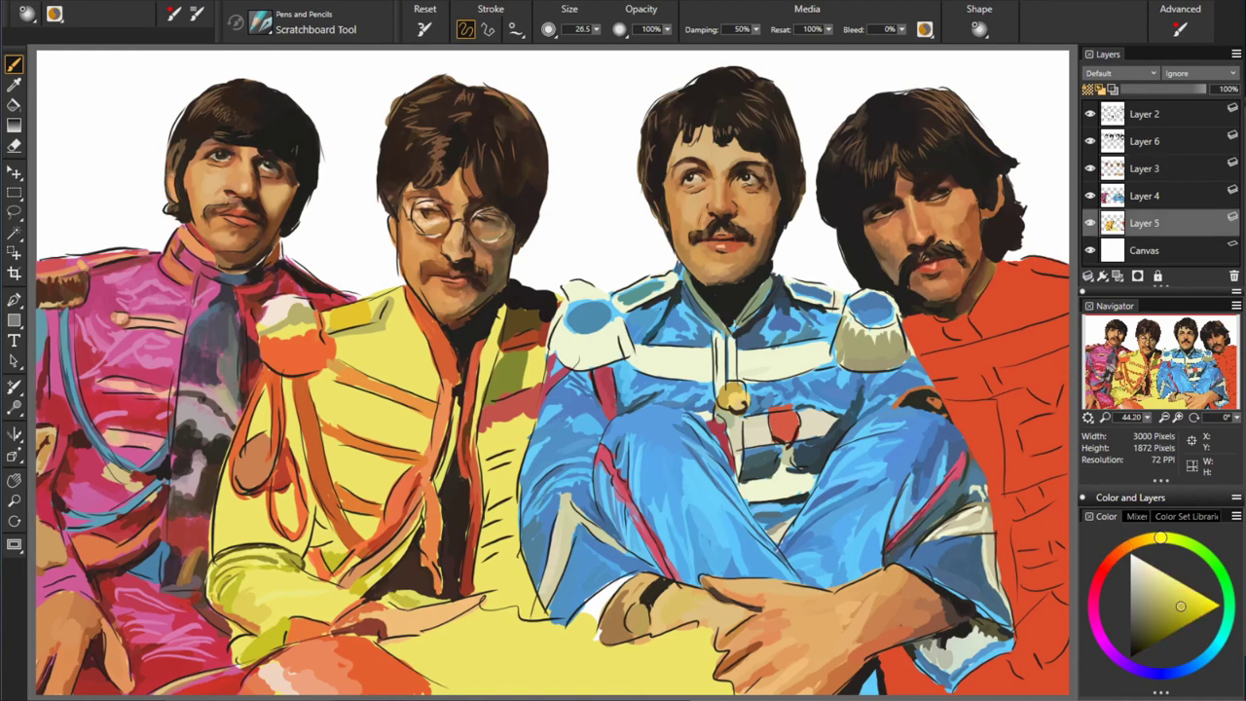
alt+click(341, 526)
alt+click(312, 541)
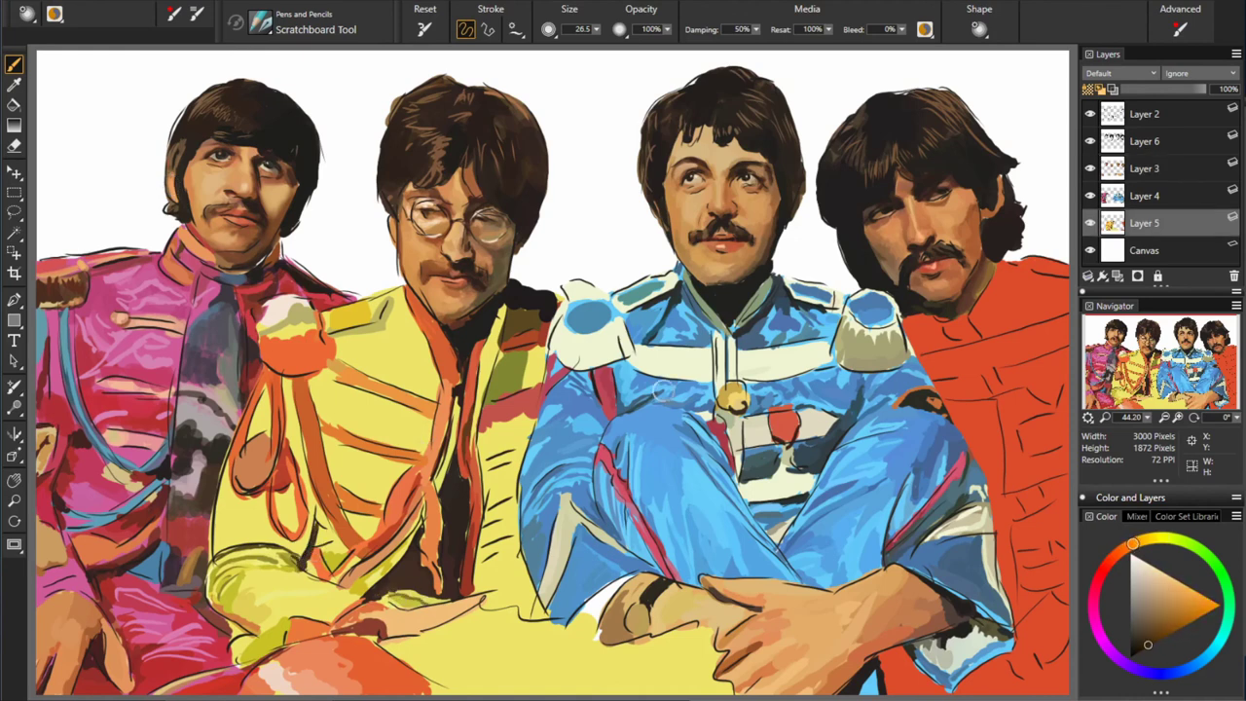
alt+click(331, 560)
alt+click(333, 562)
alt+click(314, 563)
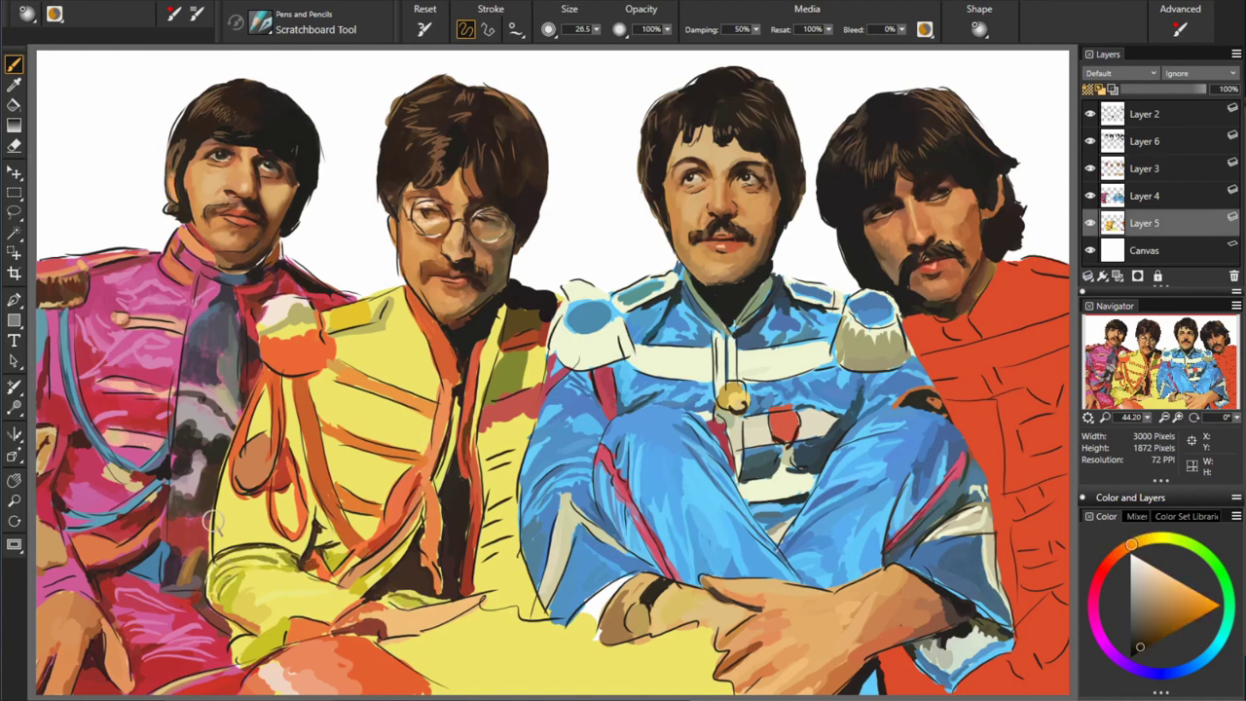
alt+click(315, 538)
- Sample bright yellow, a dark brownish shadow tone and a mid-yellow for softening
alt+click(450, 542)
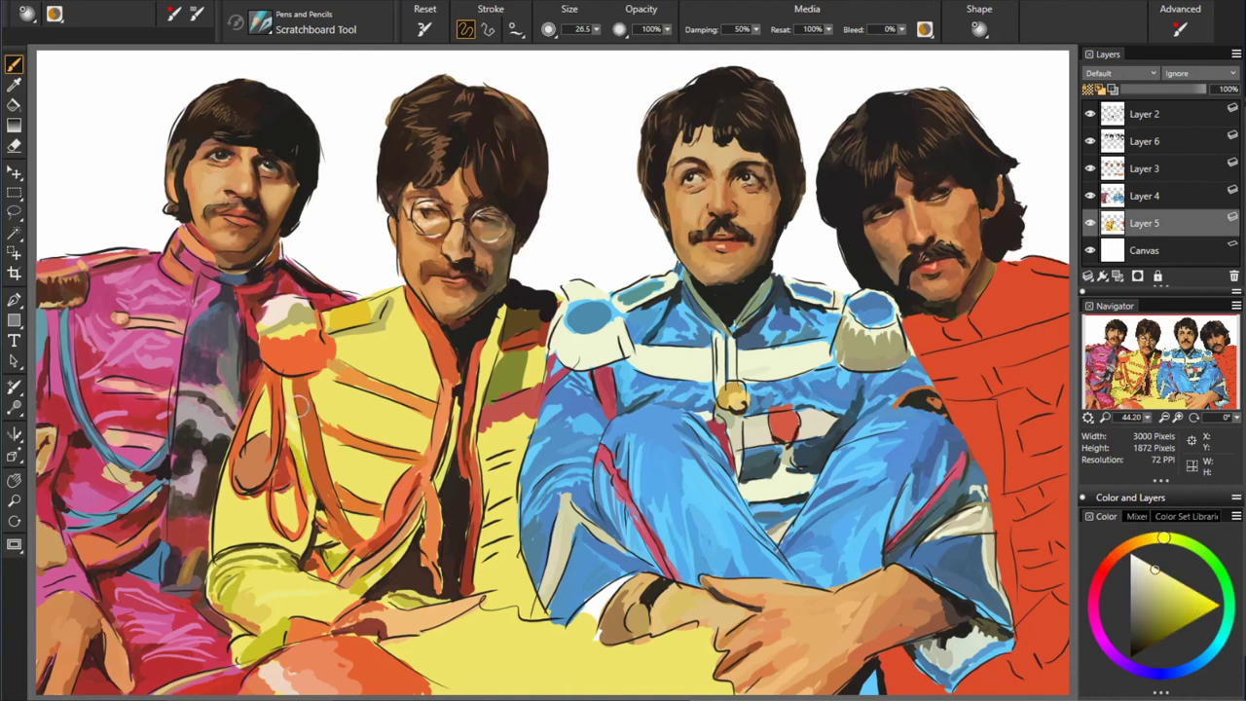
alt+click(236, 397)
alt+click(251, 407)
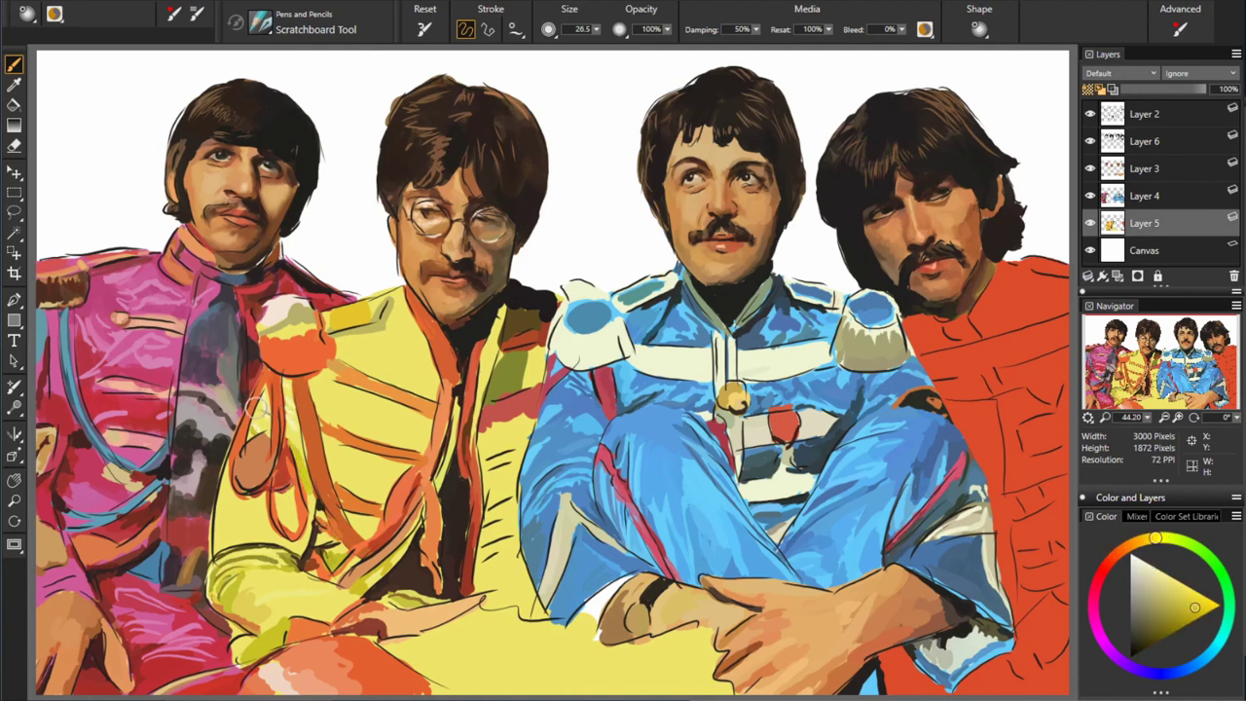
alt+click(474, 407)
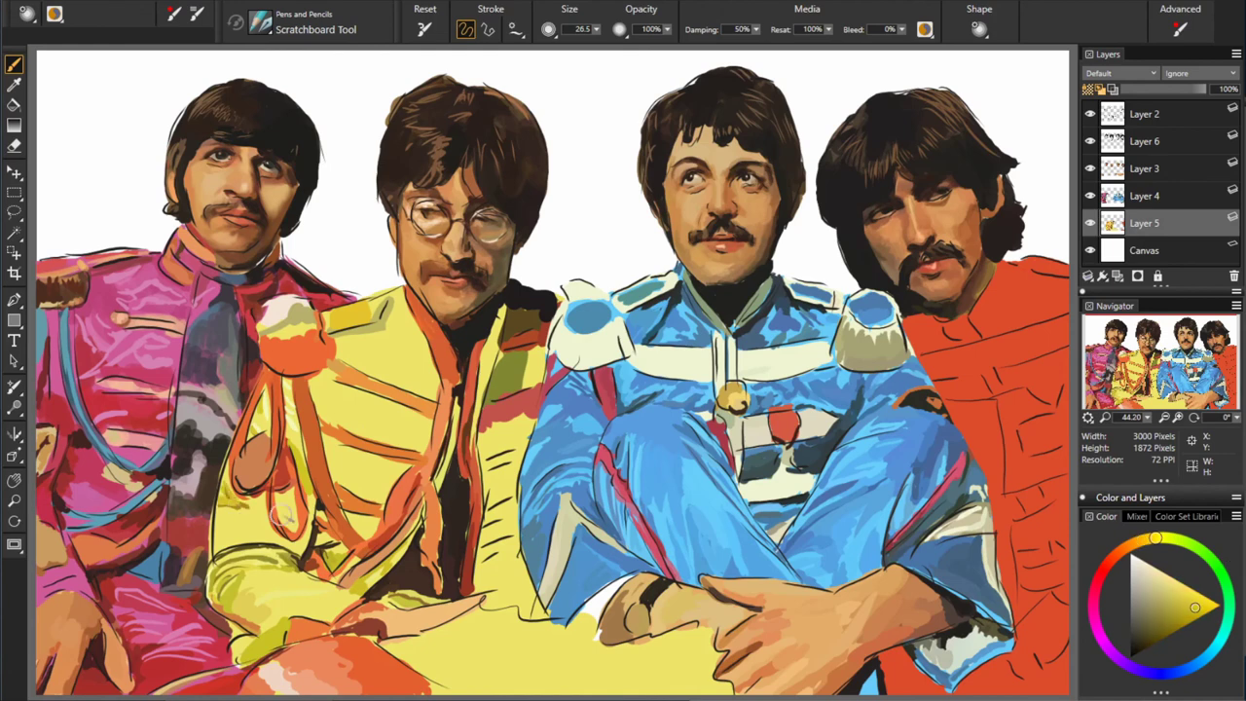
alt+click(251, 482)
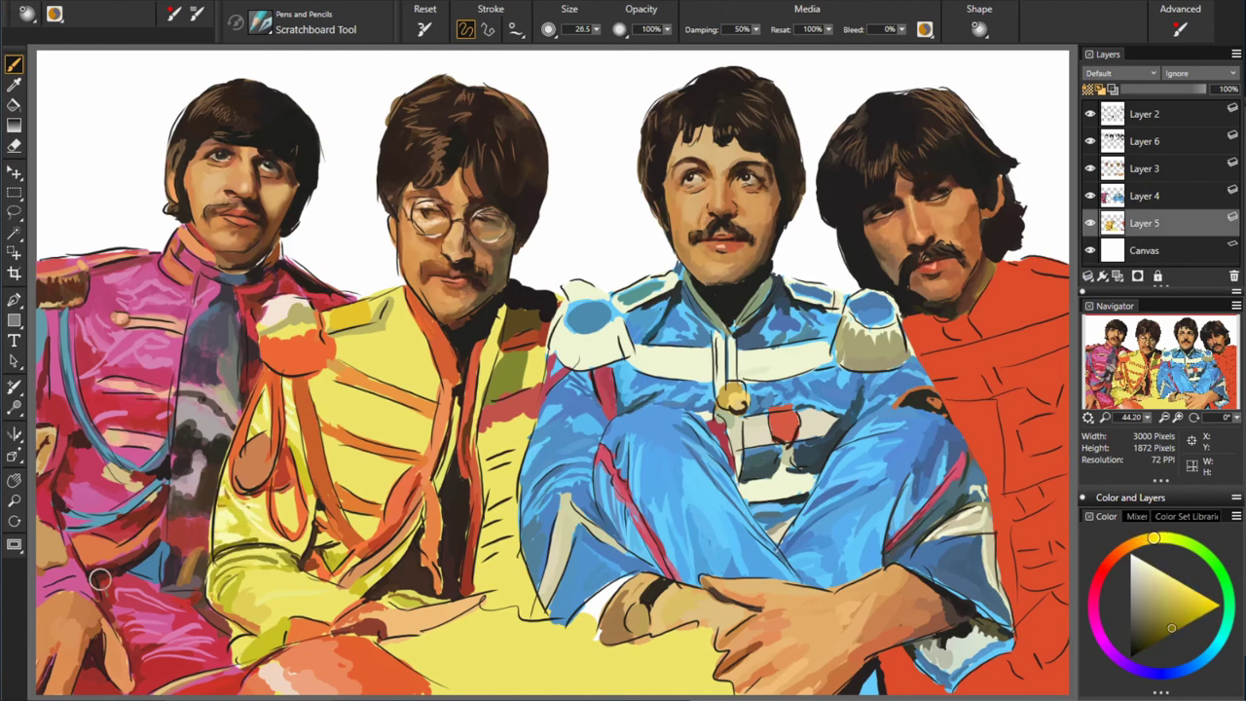
alt+click(214, 565)
alt+click(213, 572)
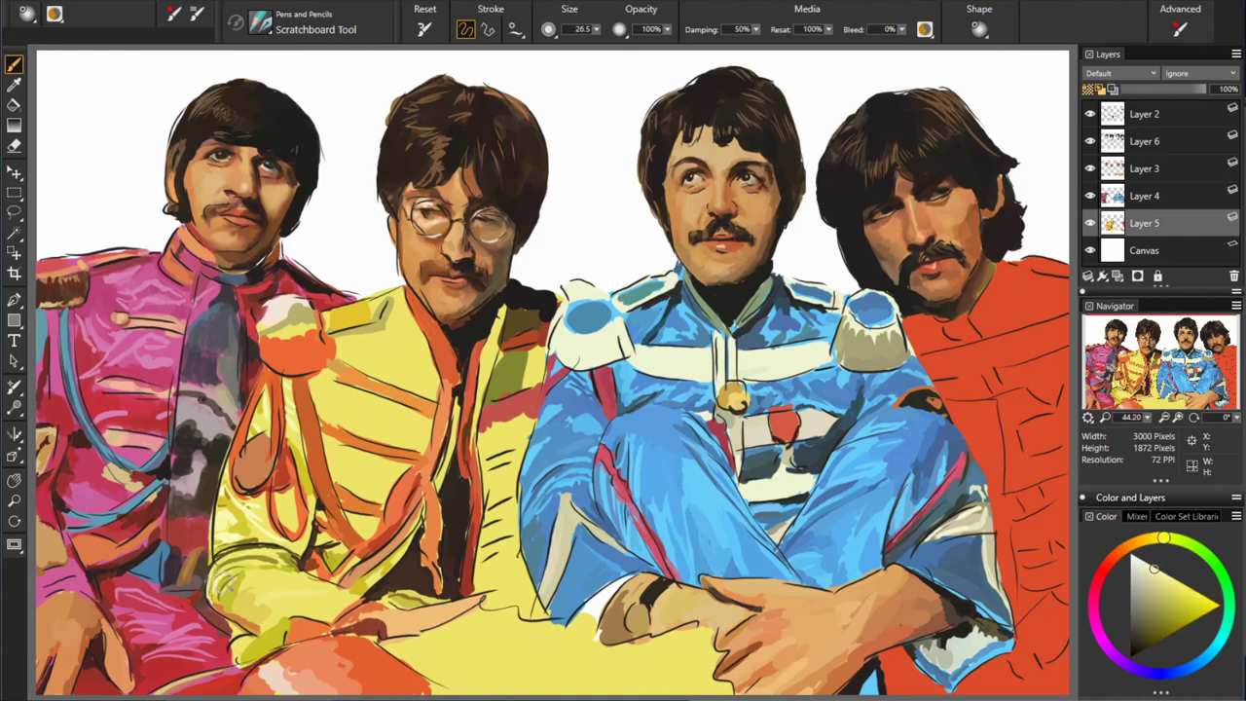
- Sample a dark brownish orange for shadows, then bright yellow again
alt+click(241, 560)
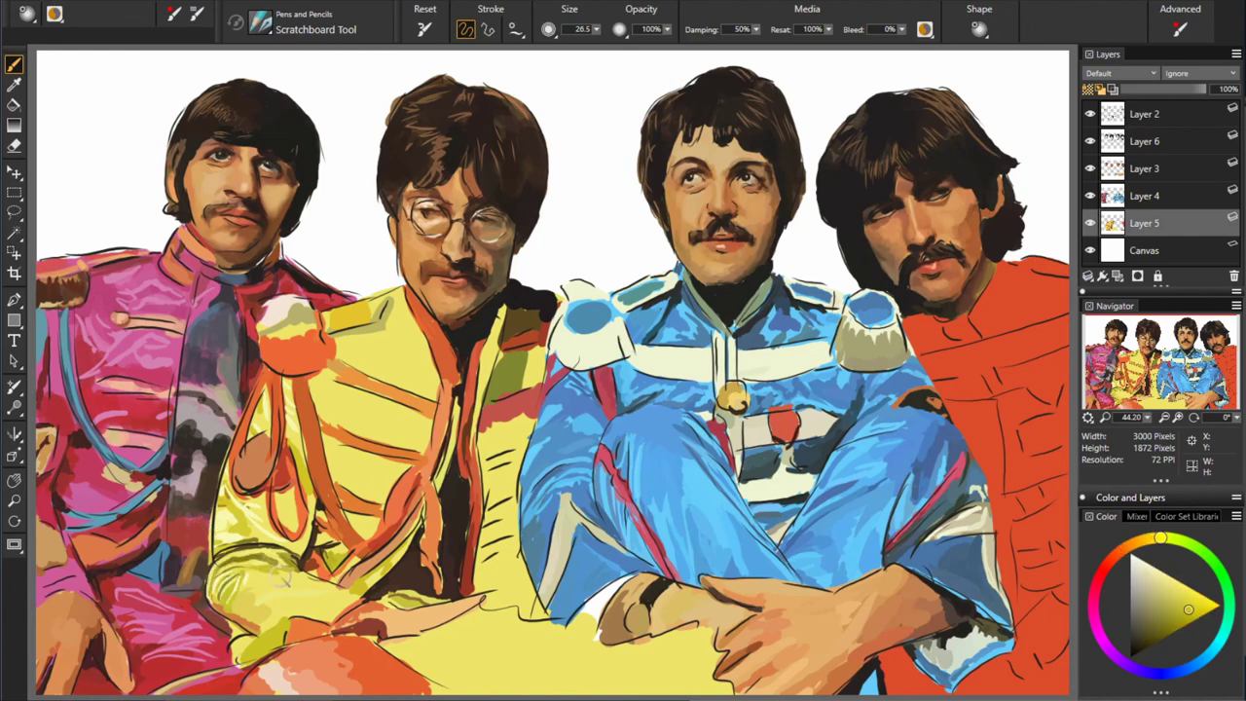
alt+click(459, 501)
alt+click(364, 518)
alt+click(312, 434)
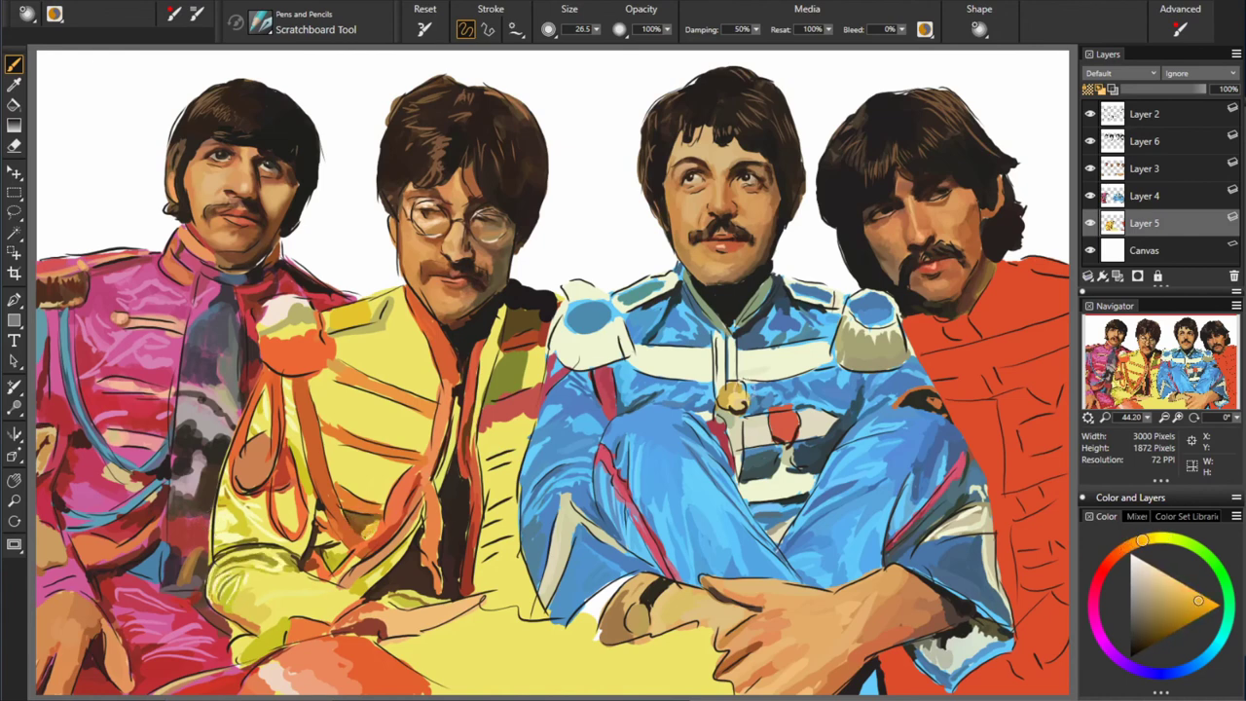
alt+click(325, 538)
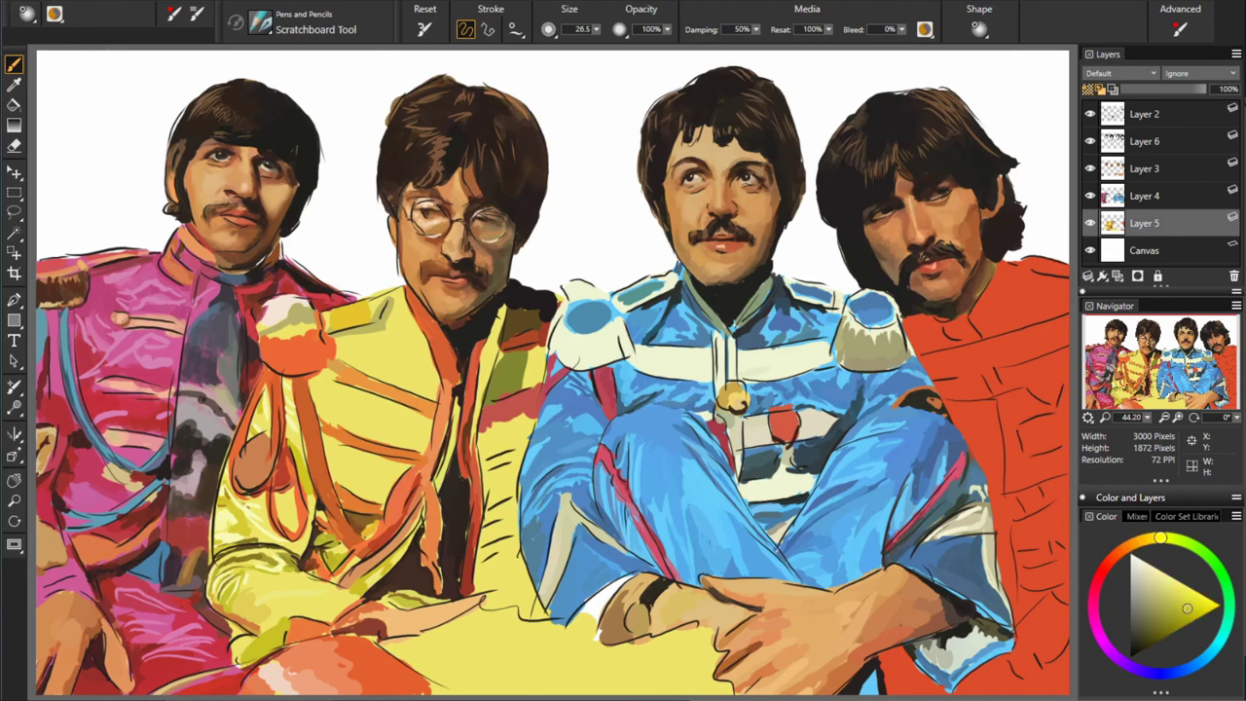
- Sample pale highlight yellow, red-pink, dark orange shadow and mid yellow-green tones
alt+click(539, 679)
alt+click(308, 563)
alt+click(292, 601)
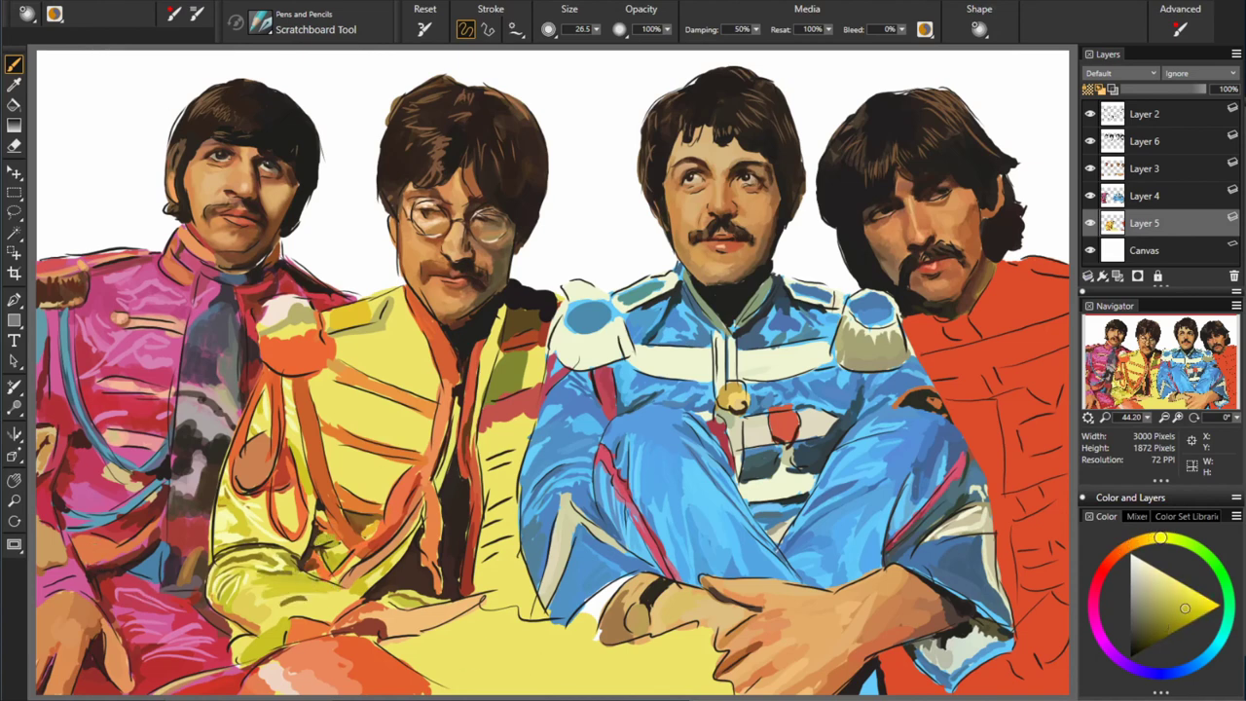
alt+click(292, 601)
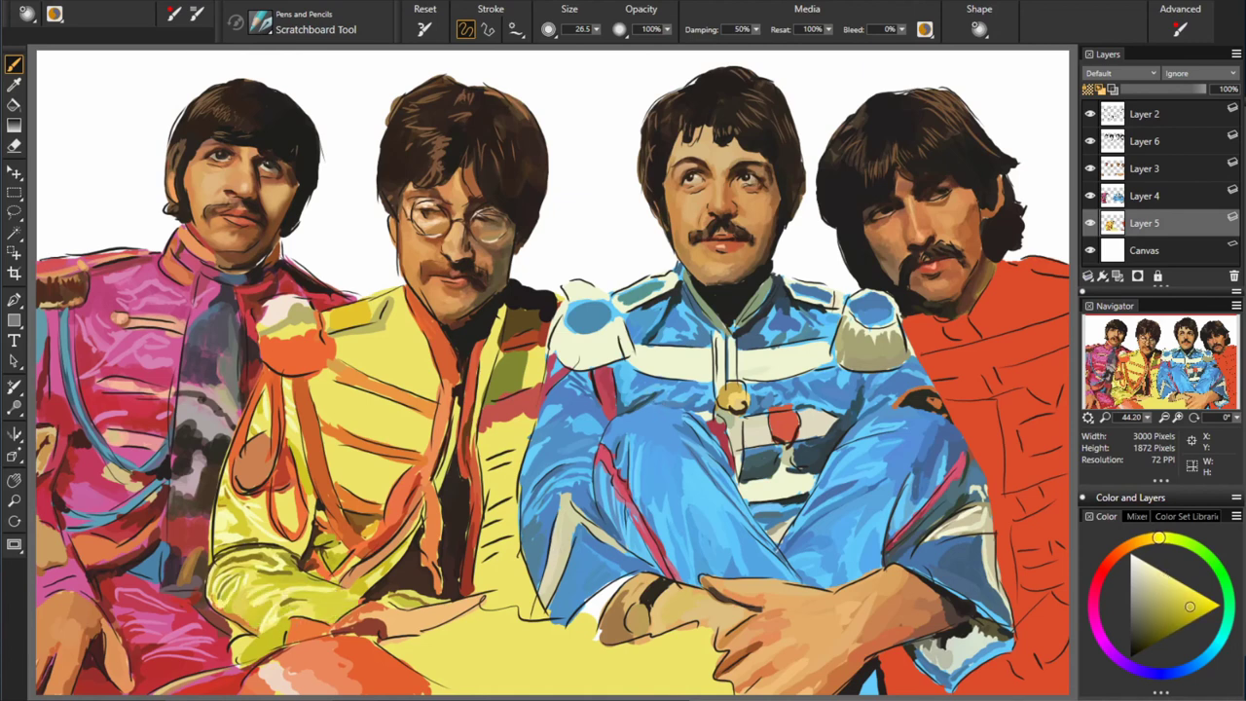
alt+click(273, 647)
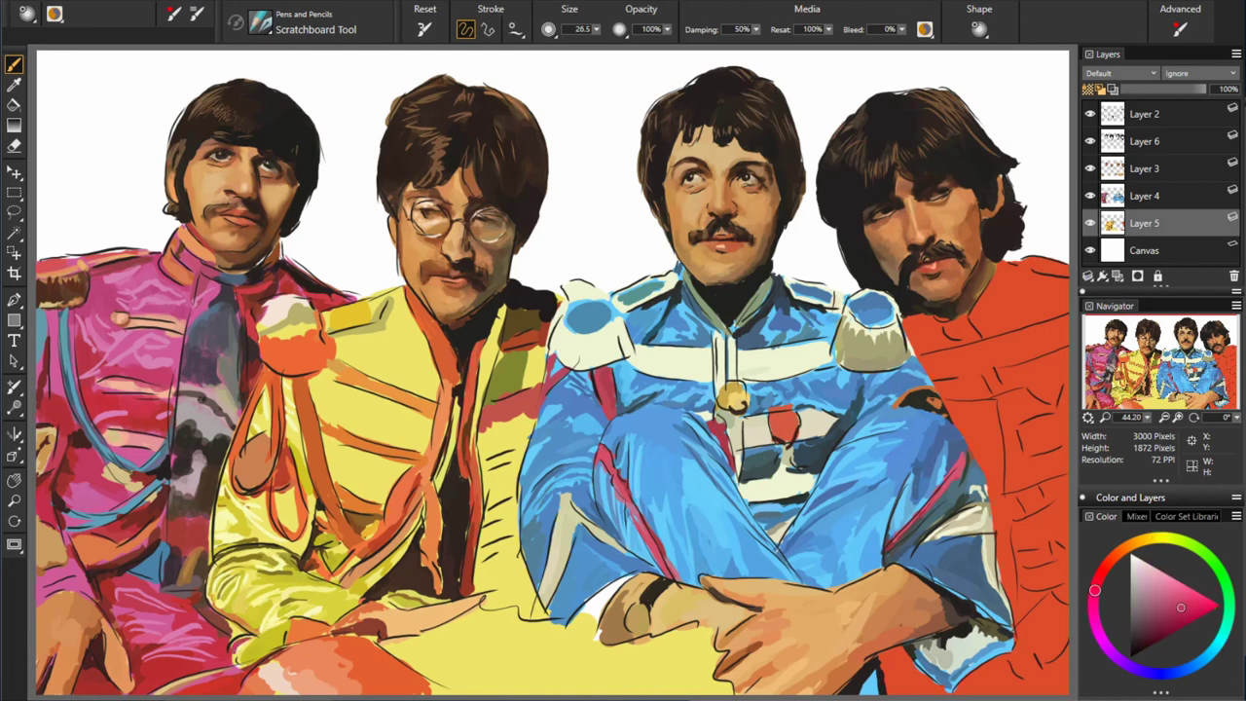
alt+click(703, 582)
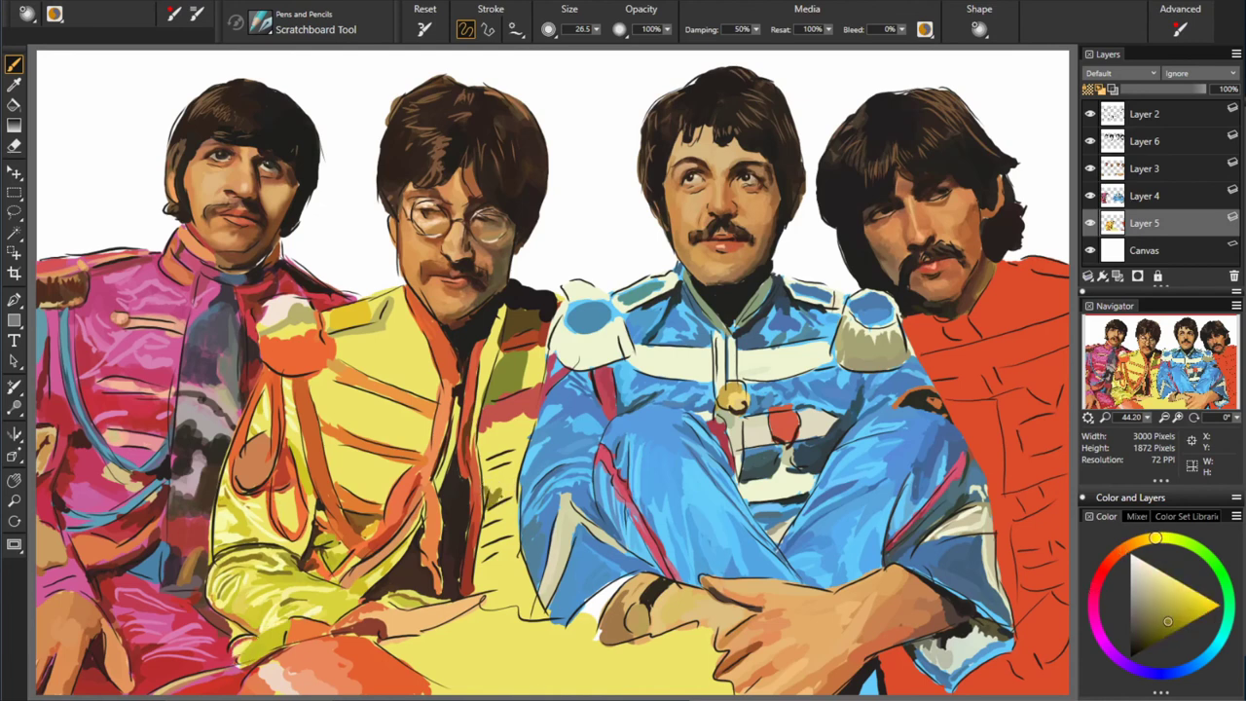
alt+click(501, 492)
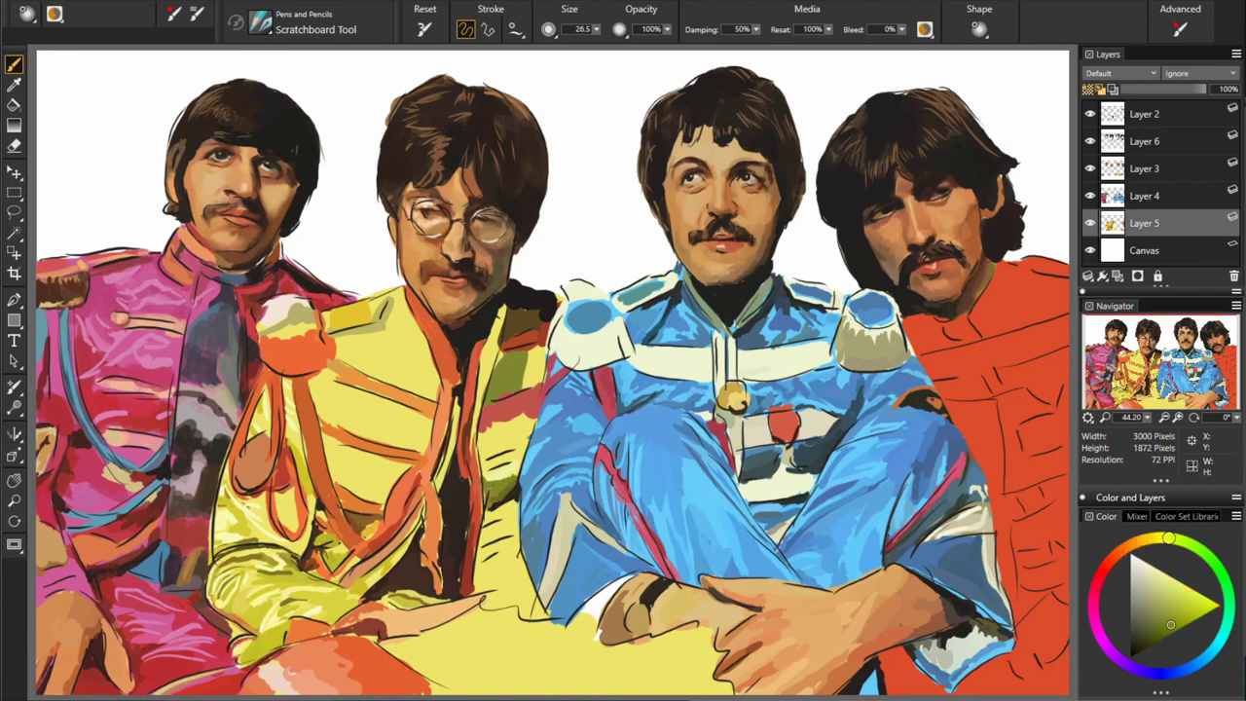
alt+click(504, 451)
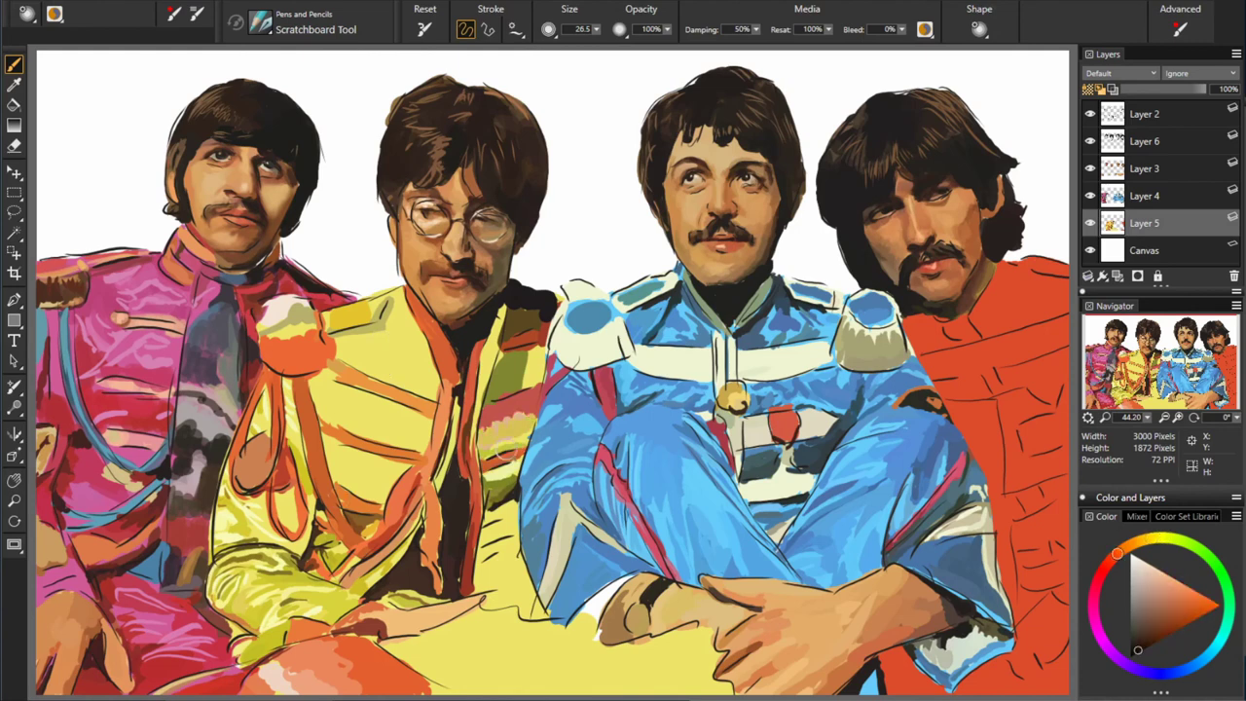
- Sample dark red-orange, near-black orange and progressively brighter yellows
alt+click(514, 424)
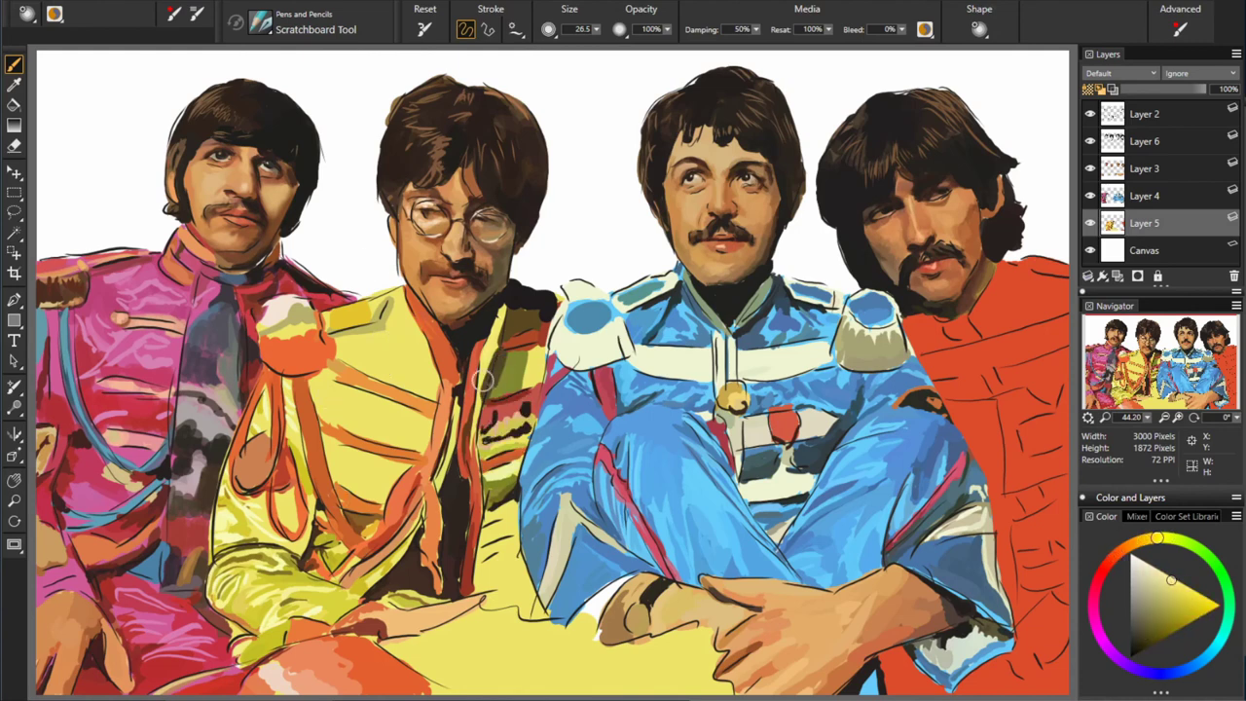
alt+click(542, 305)
alt+click(534, 316)
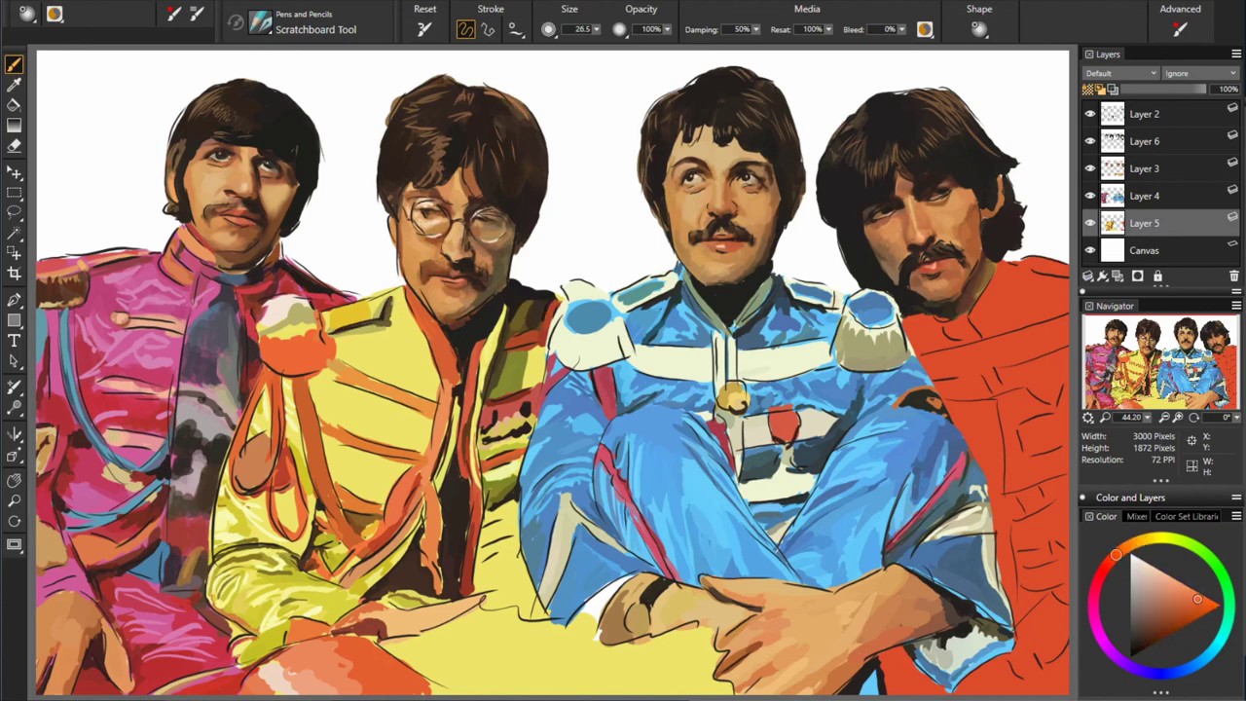
alt+click(292, 333)
alt+click(527, 380)
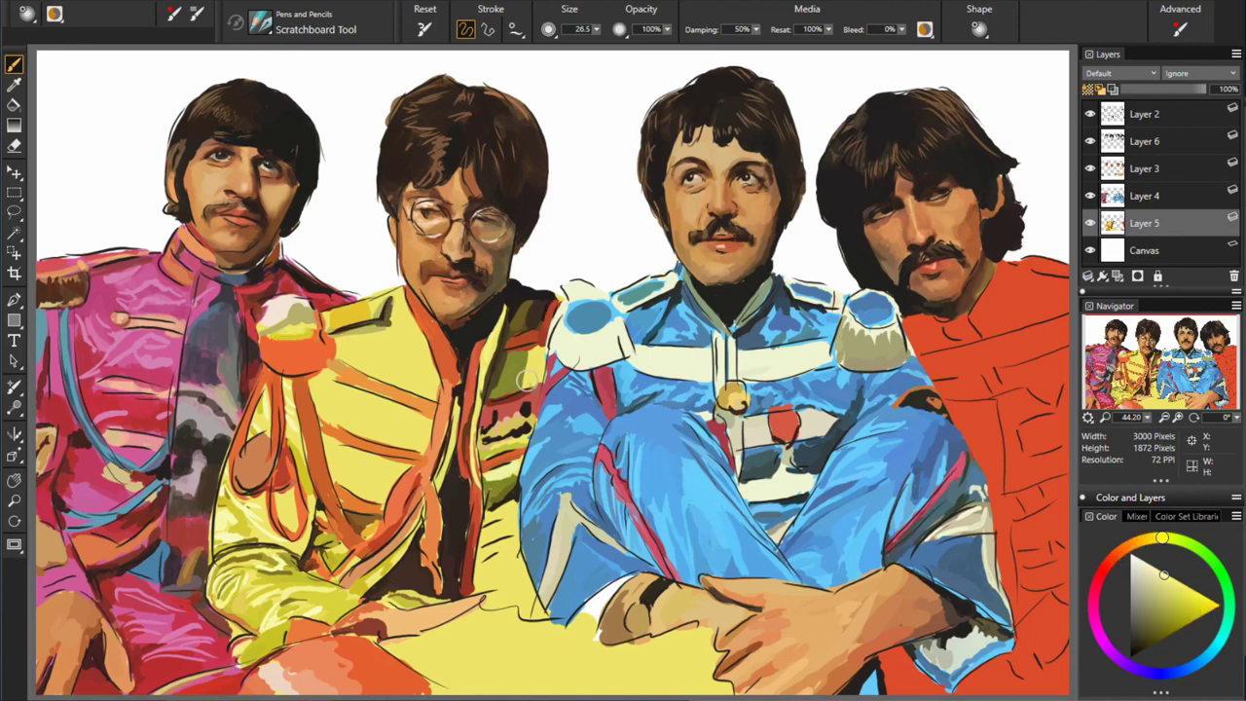
alt+click(534, 361)
alt+click(768, 414)
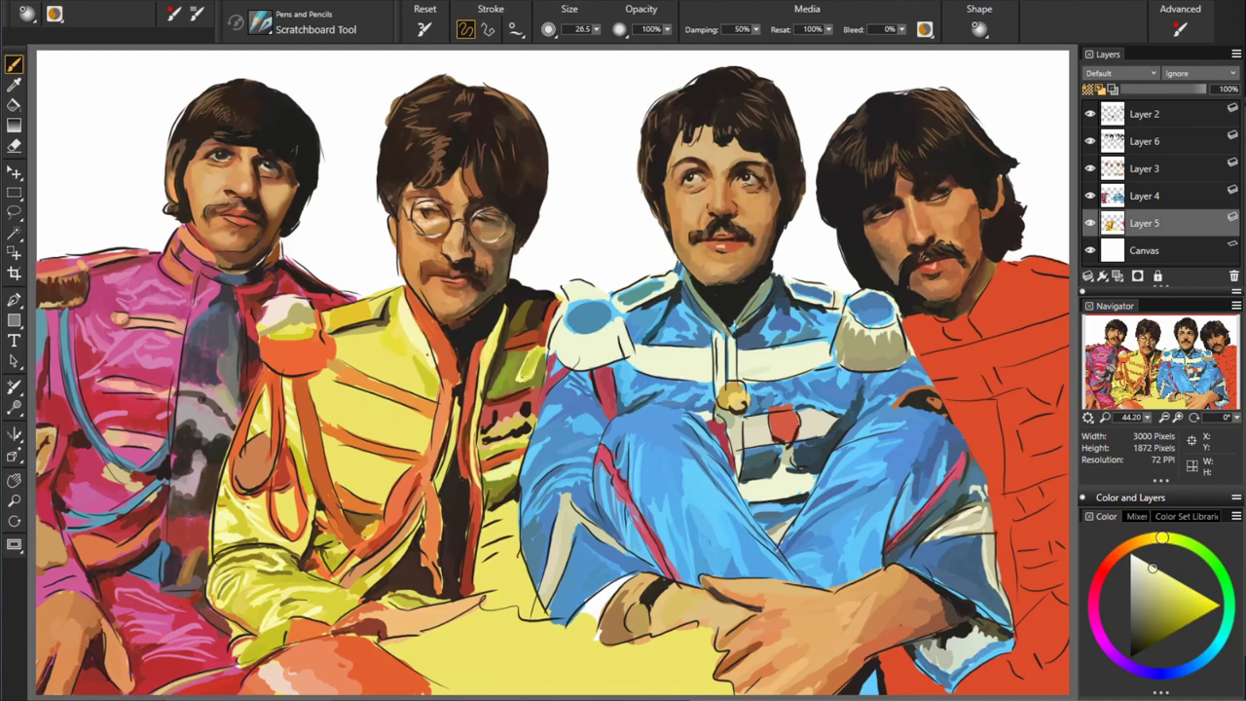
- Sample orange-brown, jacket yellows, cord oranges and a dark olive yellow
alt+click(440, 339)
alt+click(270, 270)
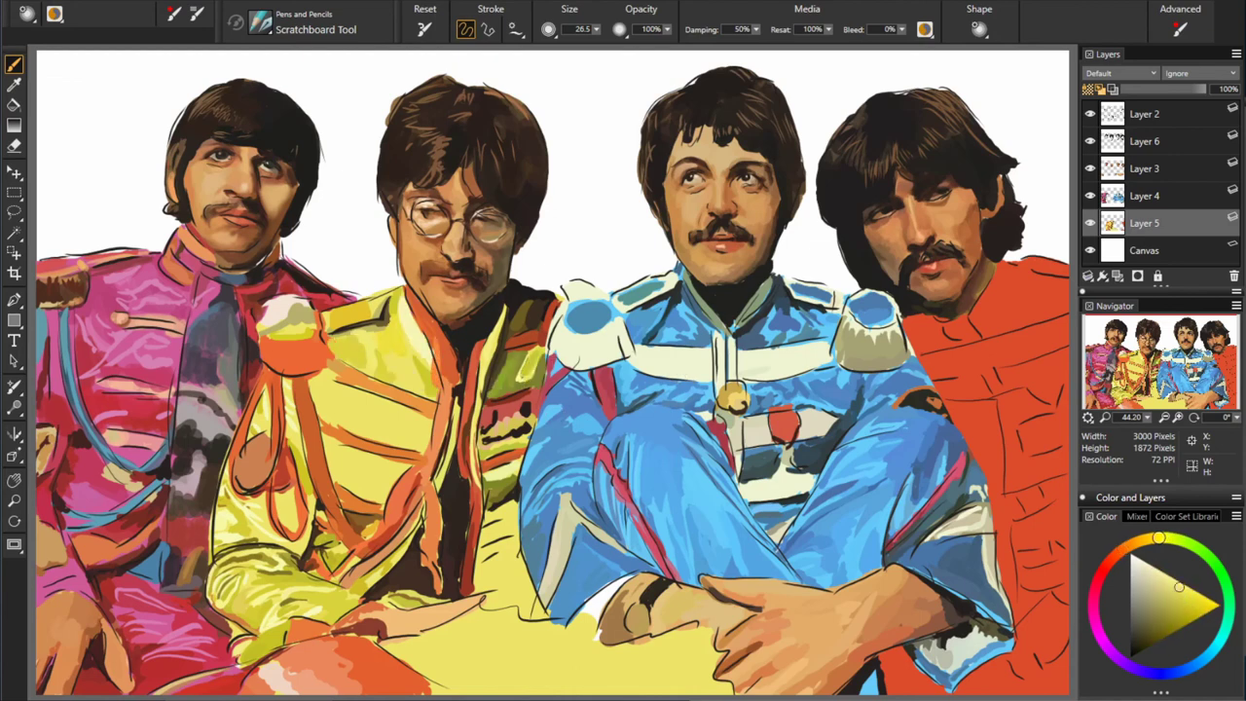
alt+click(372, 306)
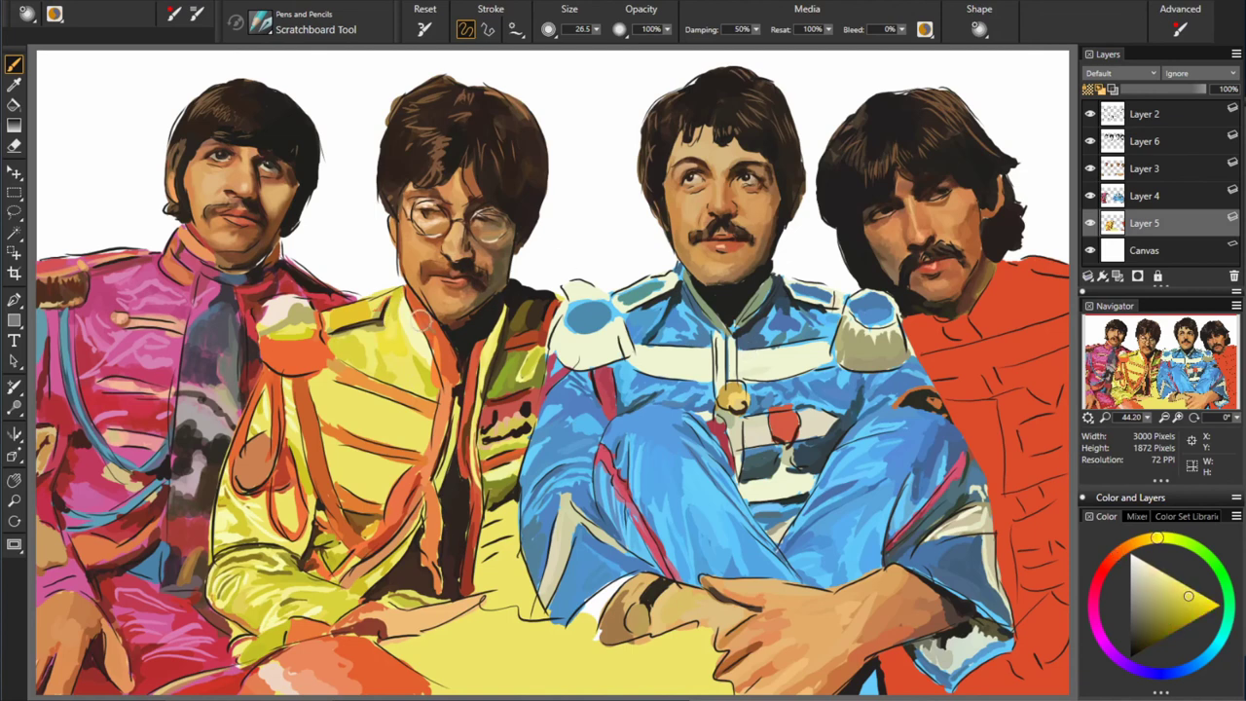
alt+click(385, 360)
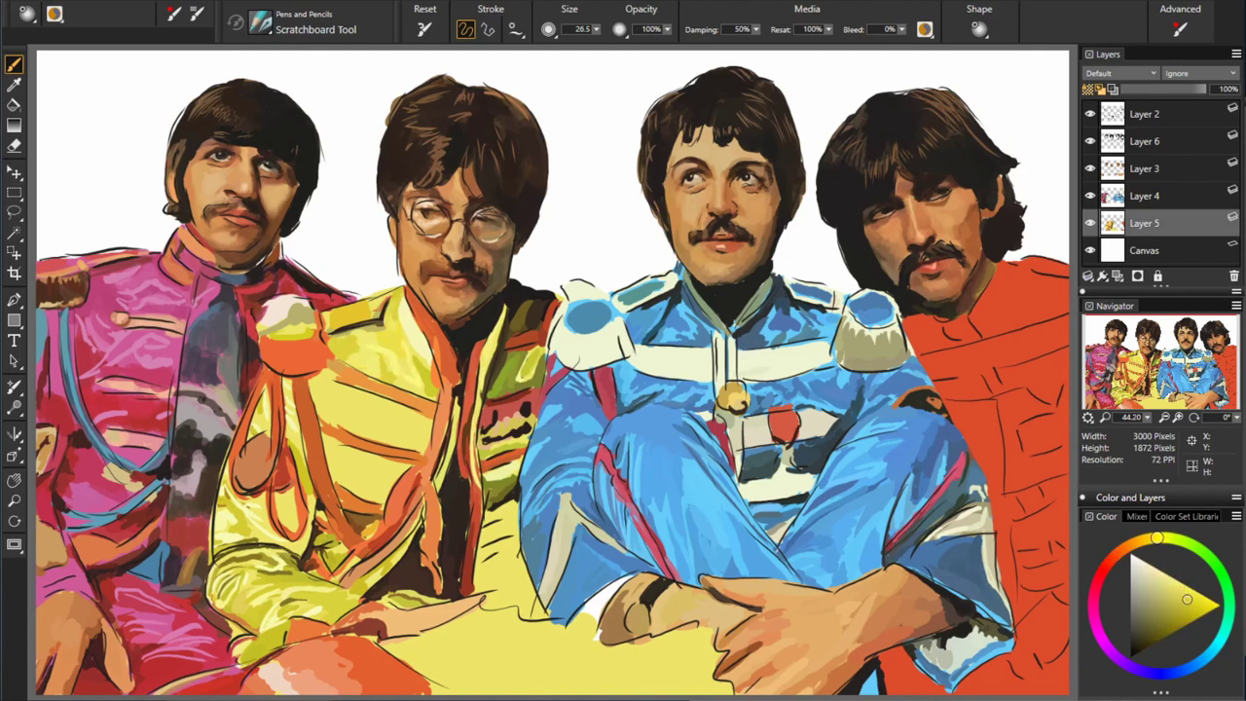
alt+click(322, 401)
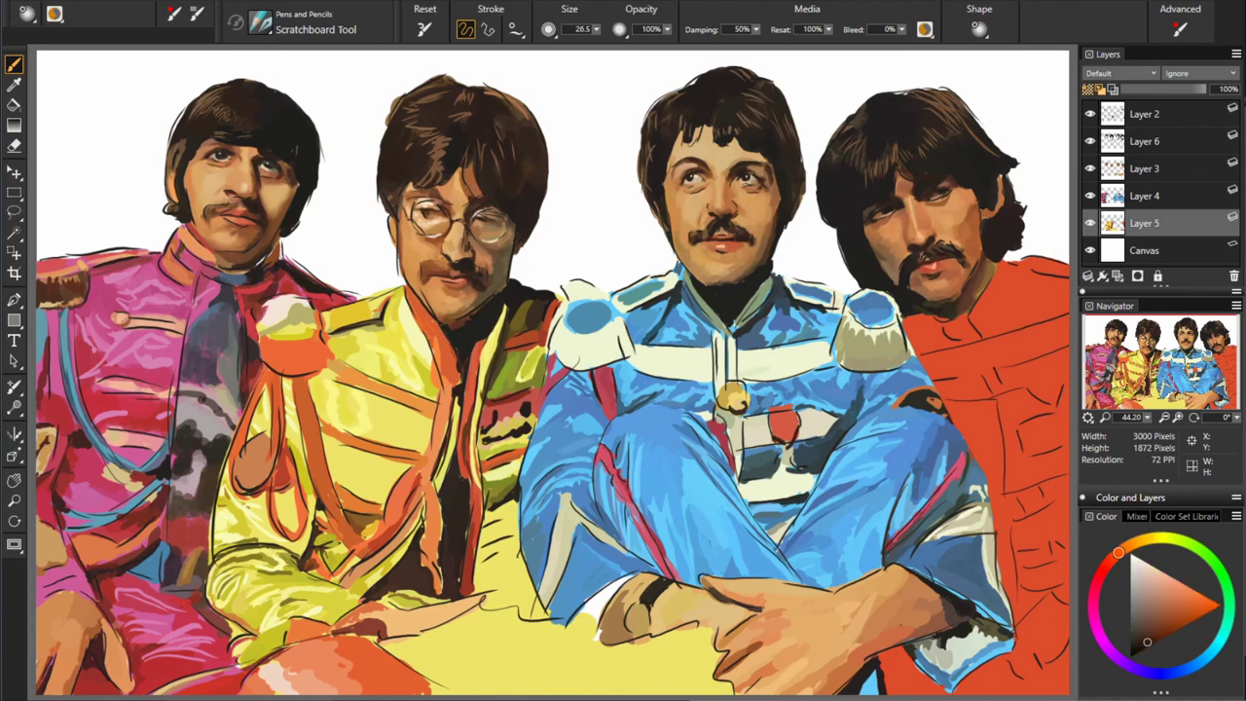
alt+click(322, 409)
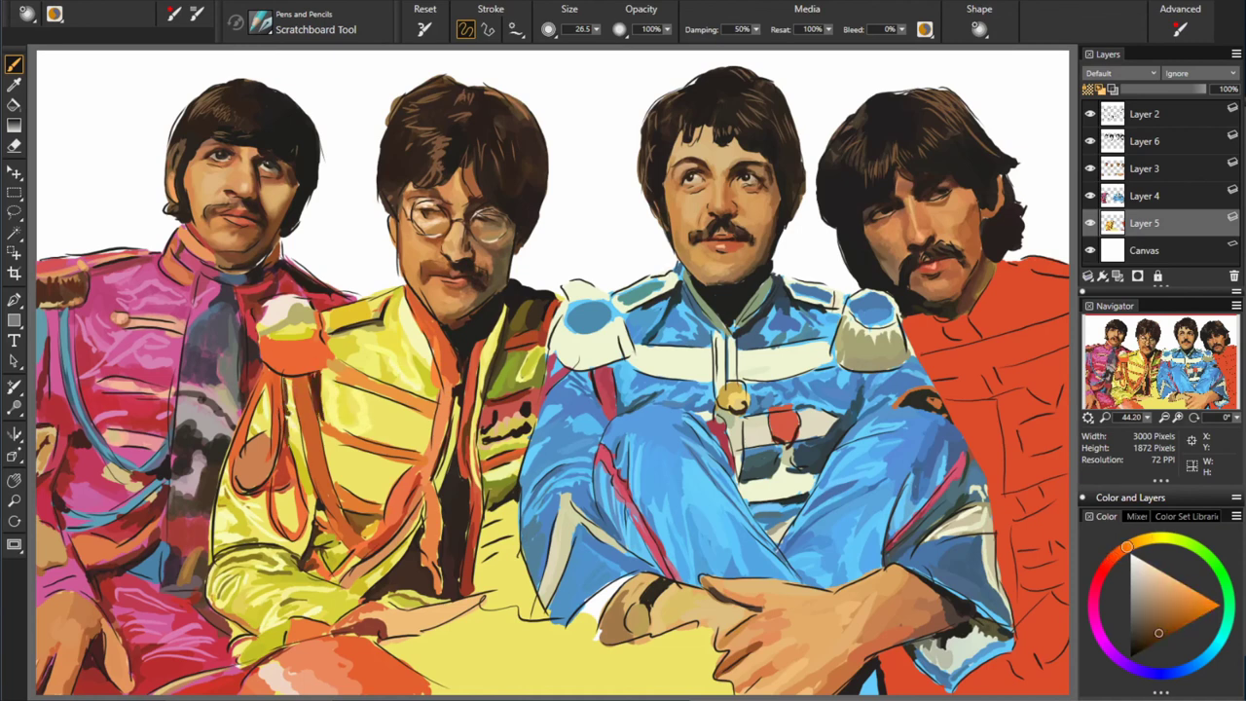
alt+click(238, 446)
- Sample bright yellows, a darker orange and olive-yellow from the jacket
alt+click(327, 409)
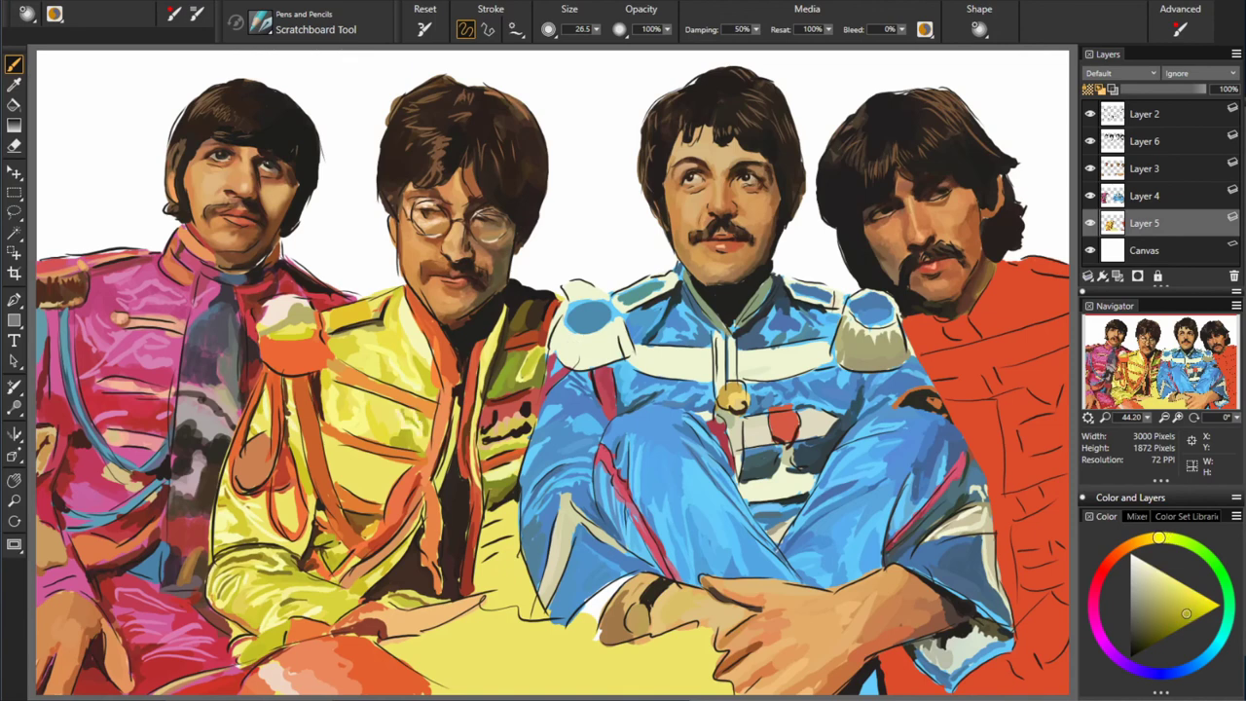
alt+click(351, 462)
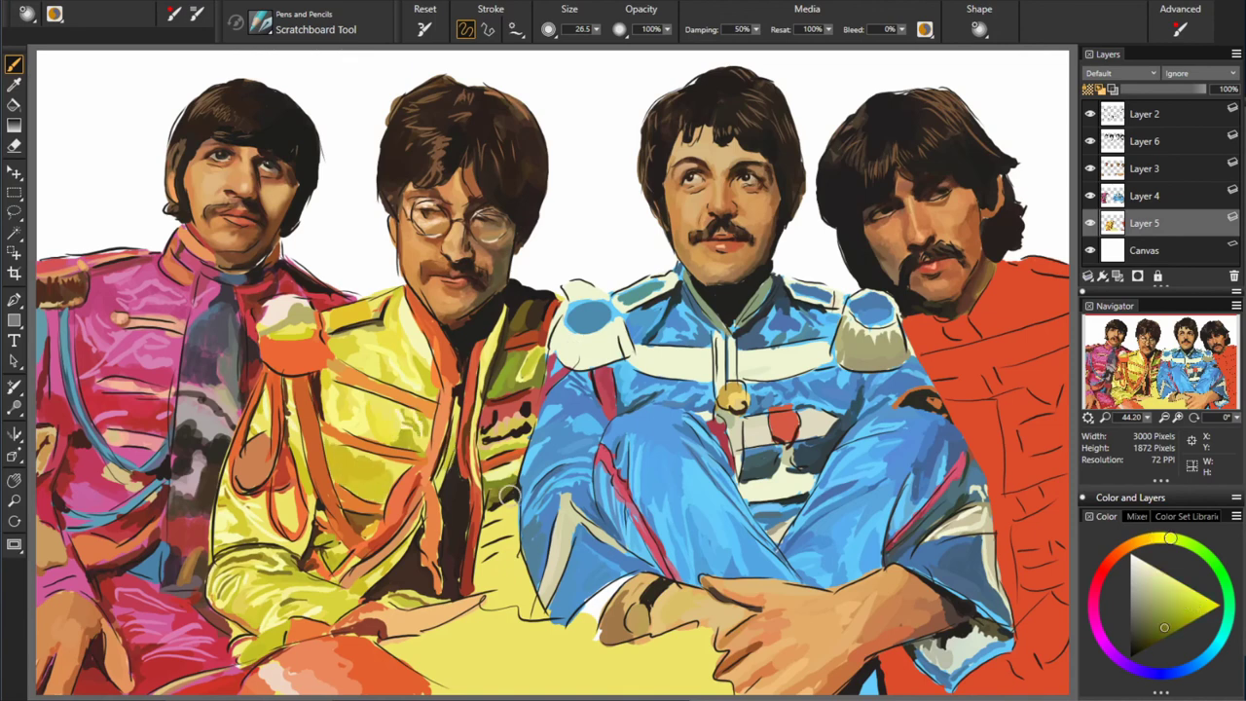
alt+click(505, 514)
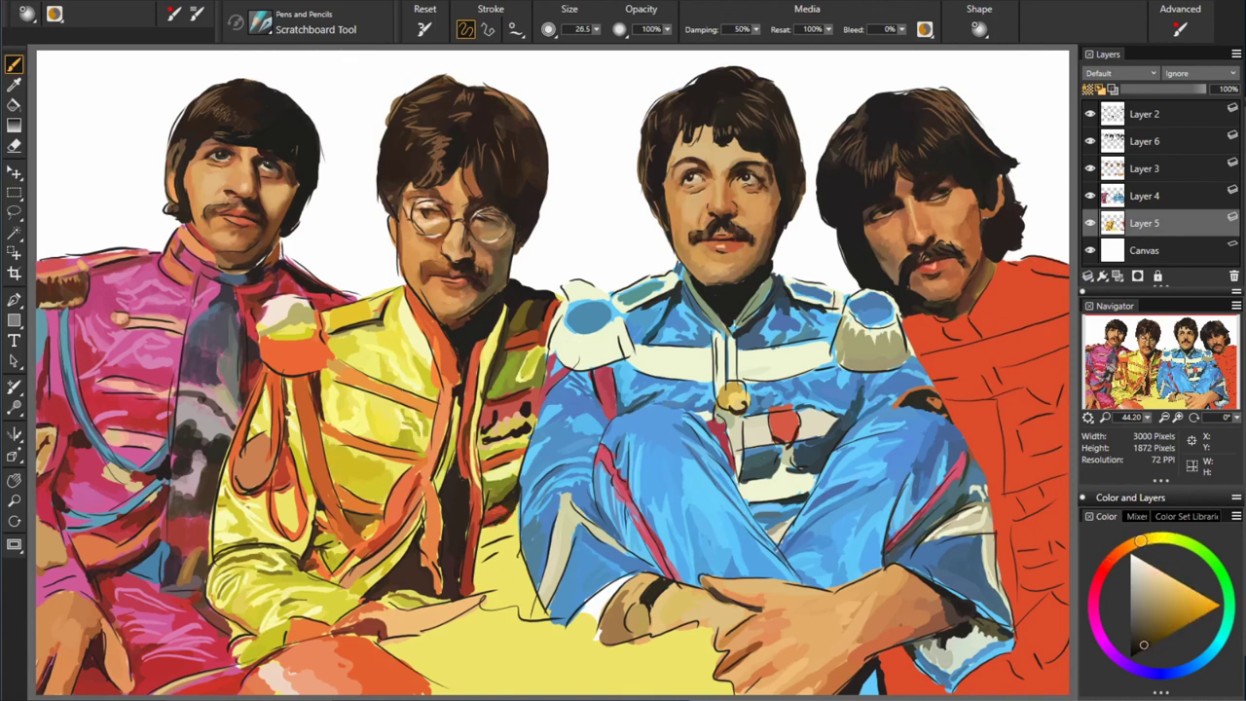
alt+click(504, 519)
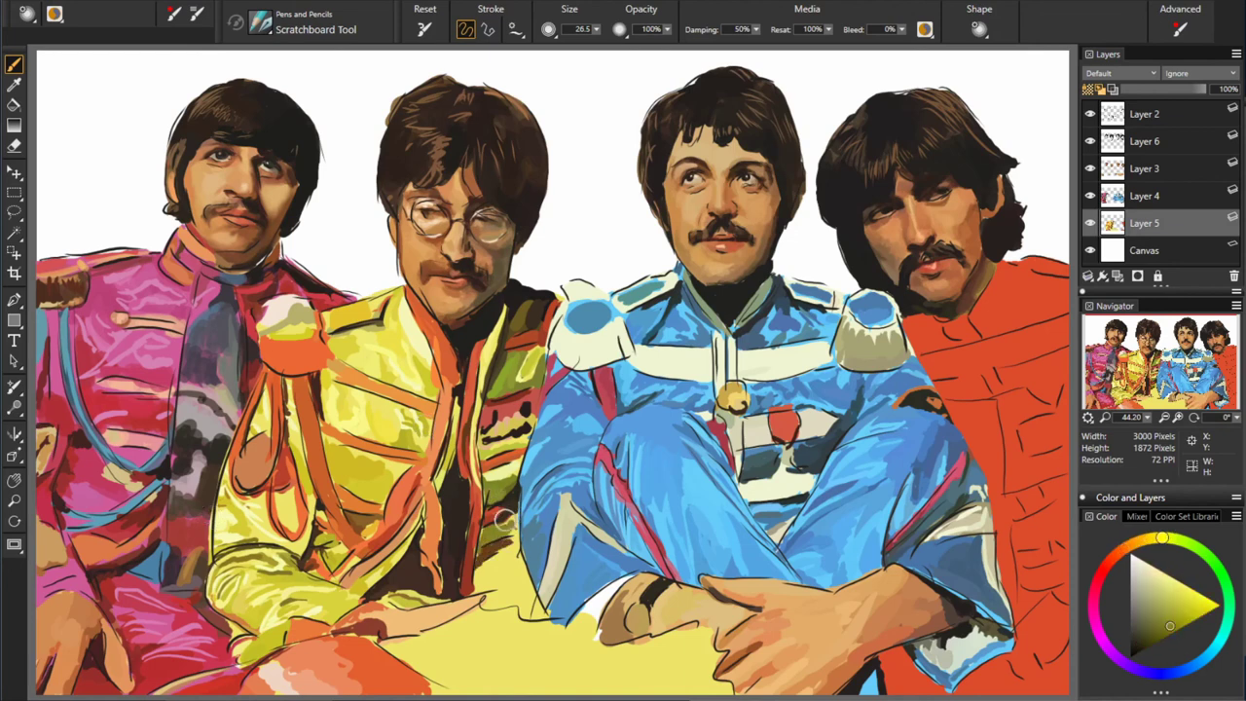
alt+click(498, 552)
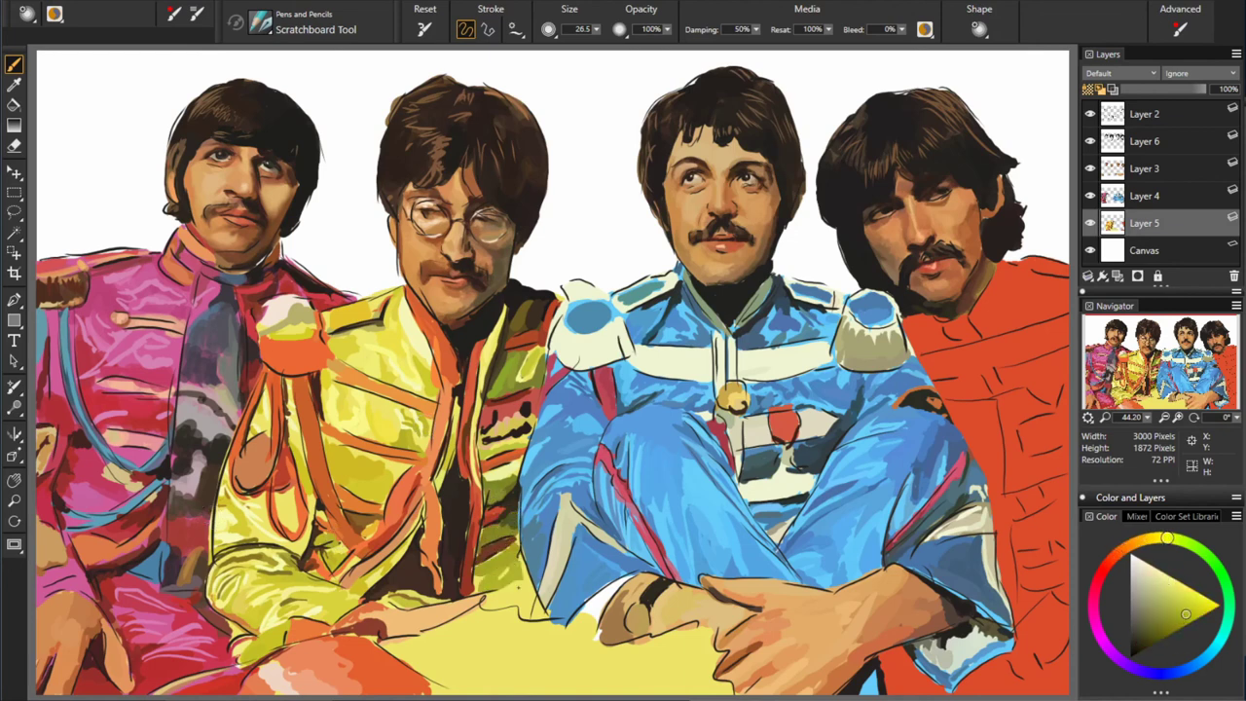
- Paint small dark olive strokes near the hands
alt+click(526, 585)
mouse_move(492, 599)
mouse_down()
mouse_move(418, 647)
mouse_move(438, 694)
mouse_up()
alt+click(506, 543)
drag(487, 652, 465, 683)
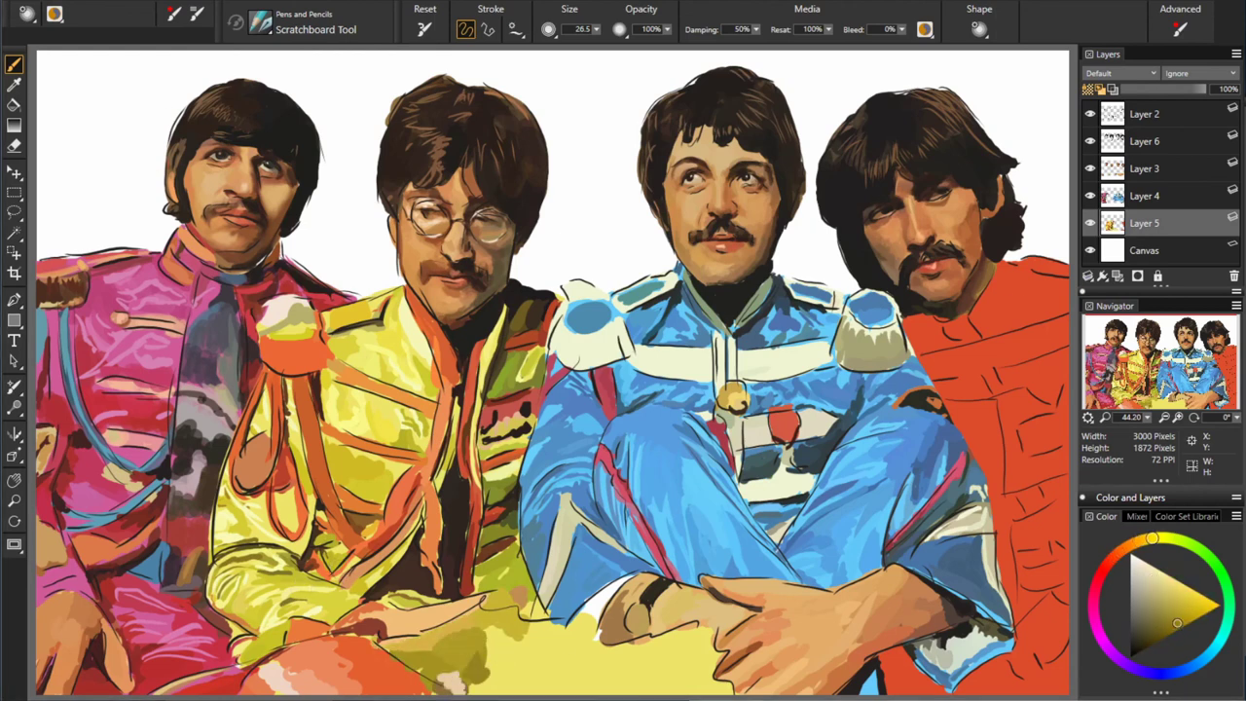
- Shade the yellow lap below the hands olive-green, darker along the bottom edge
drag(720, 662, 643, 686)
drag(711, 631, 585, 674)
drag(633, 615, 486, 682)
drag(565, 611, 477, 664)
drag(604, 667, 478, 694)
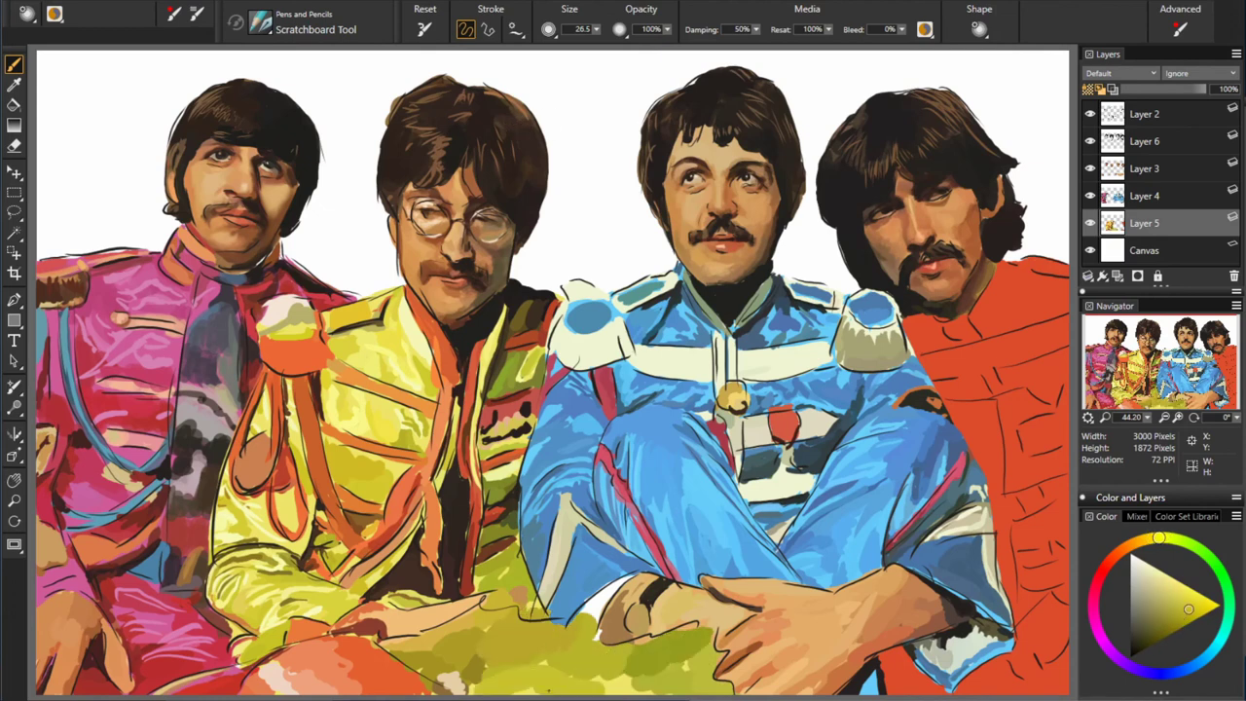
drag(653, 685, 542, 689)
- Paint a stroke over the red uniform's collar and sample its red
alt+click(383, 582)
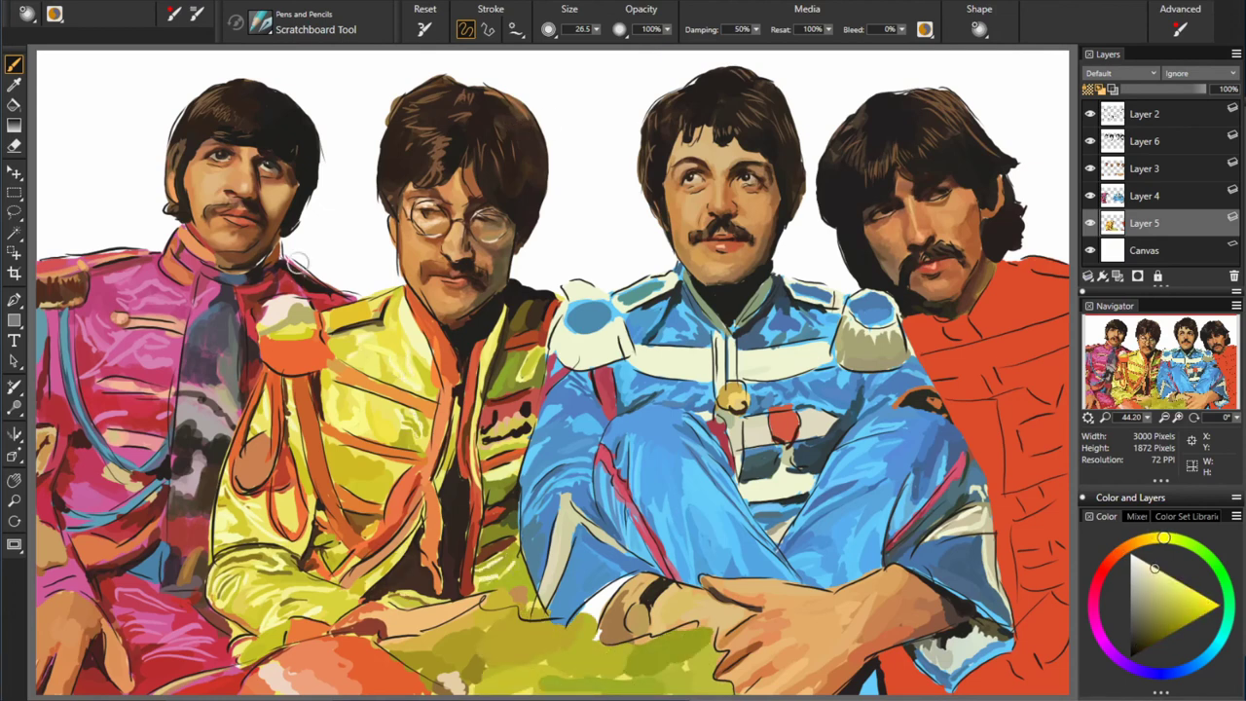
drag(974, 308, 910, 339)
alt+click(1031, 286)
- Sample the jacket reds and stroke a pale beige highlight below the red collar
alt+click(1070, 280)
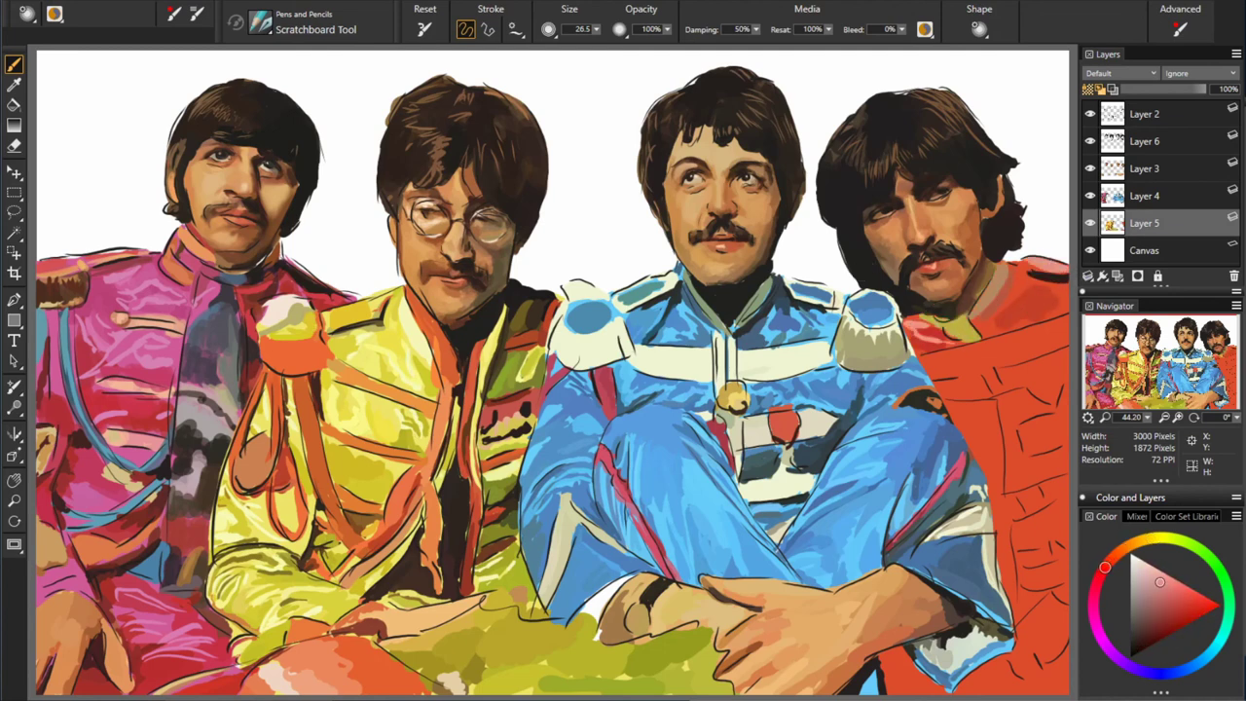
alt+click(1070, 276)
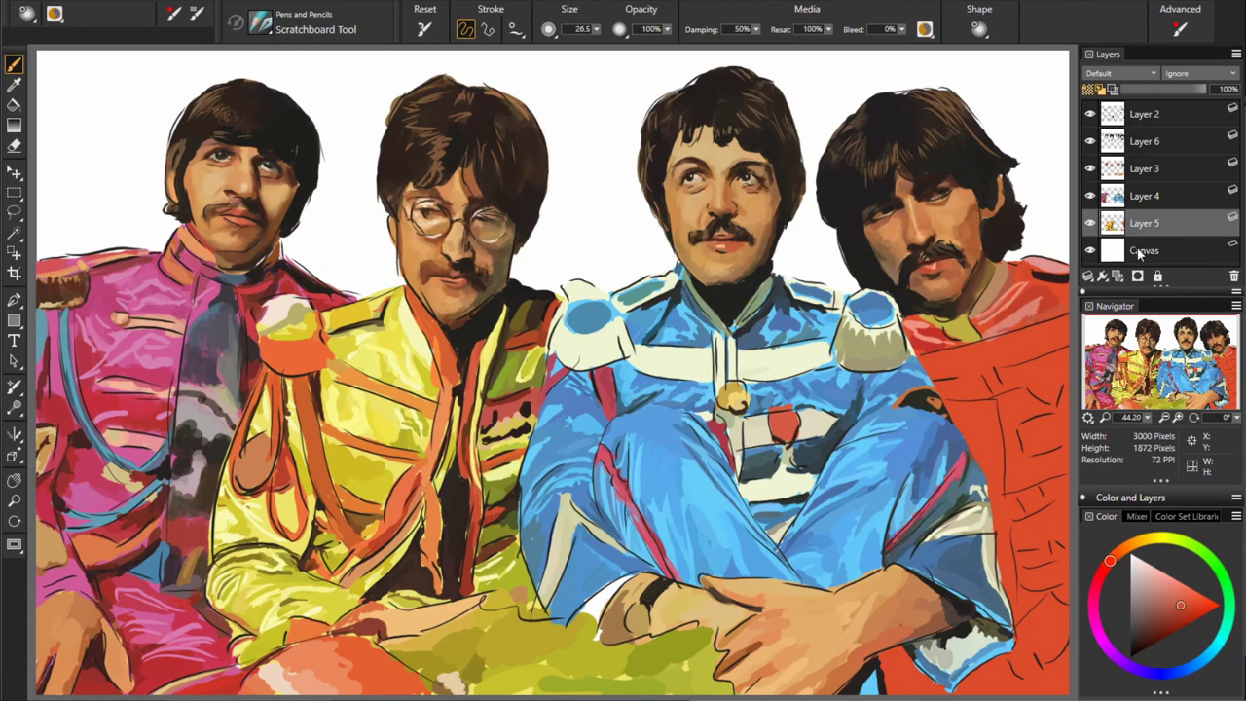
alt+click(1030, 280)
drag(1070, 317, 933, 361)
- Dab light beige and yellow highlights across the red jacket
alt+click(938, 339)
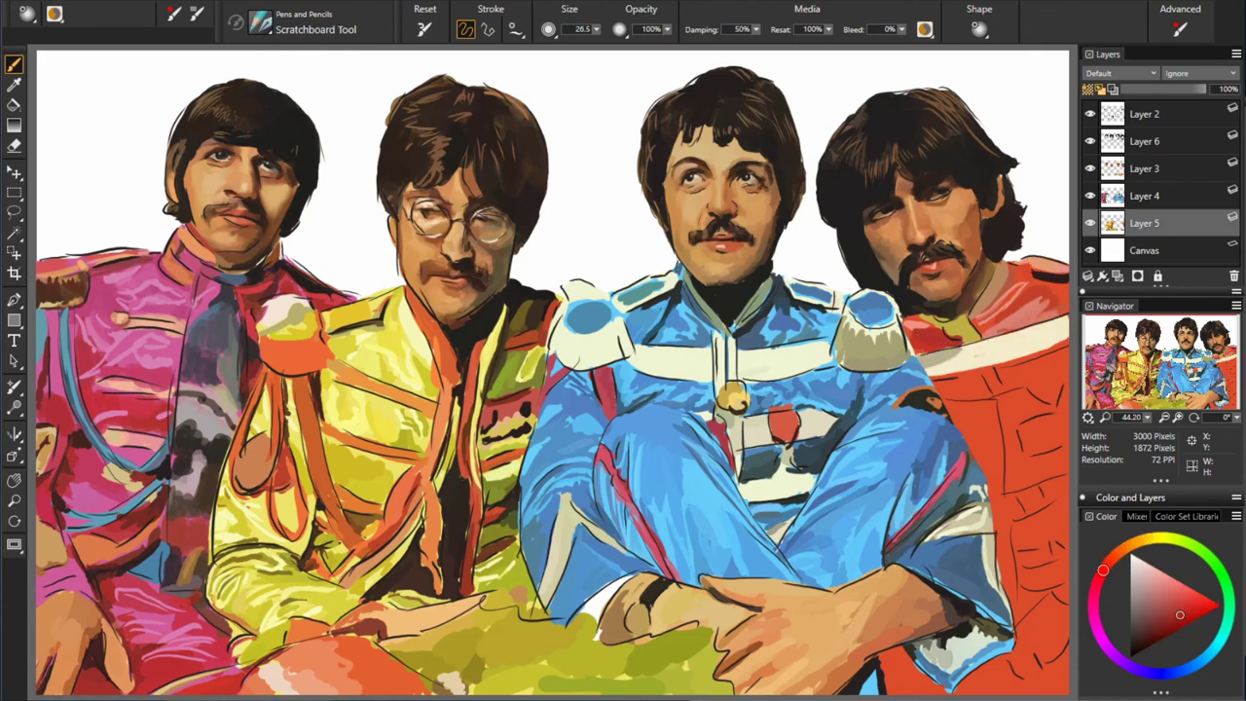
alt+click(954, 378)
drag(976, 370, 1022, 413)
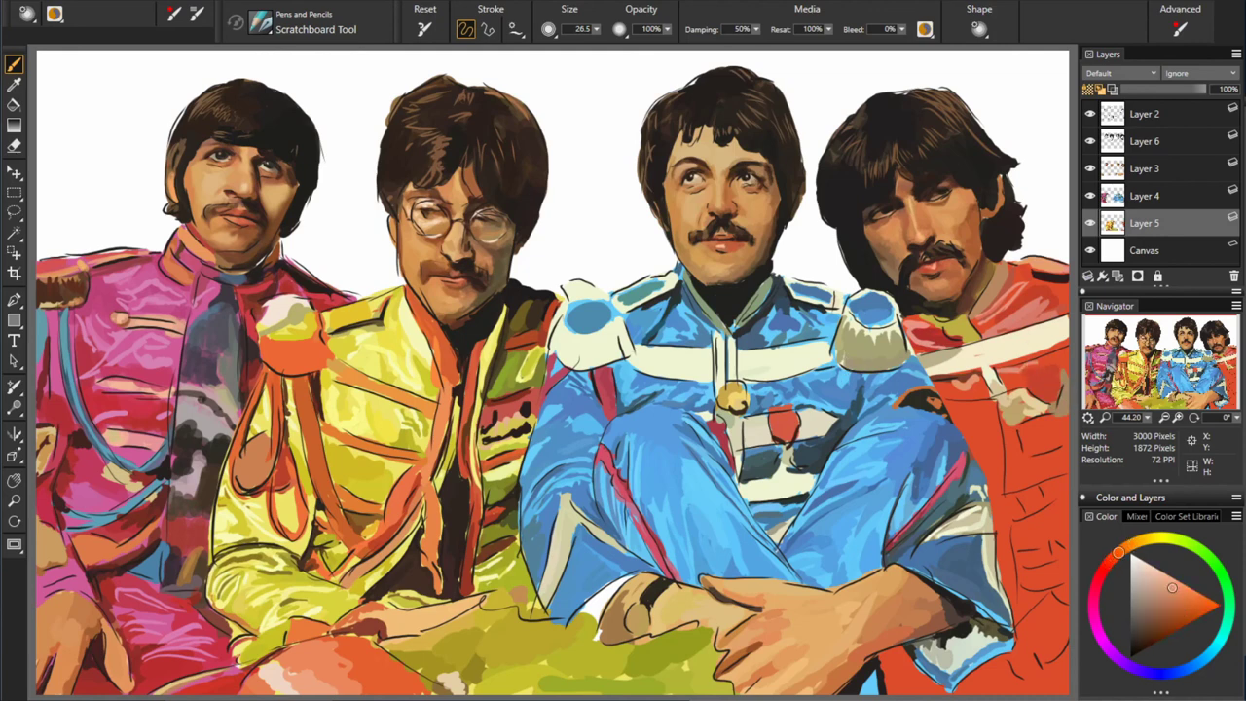
alt+click(1047, 375)
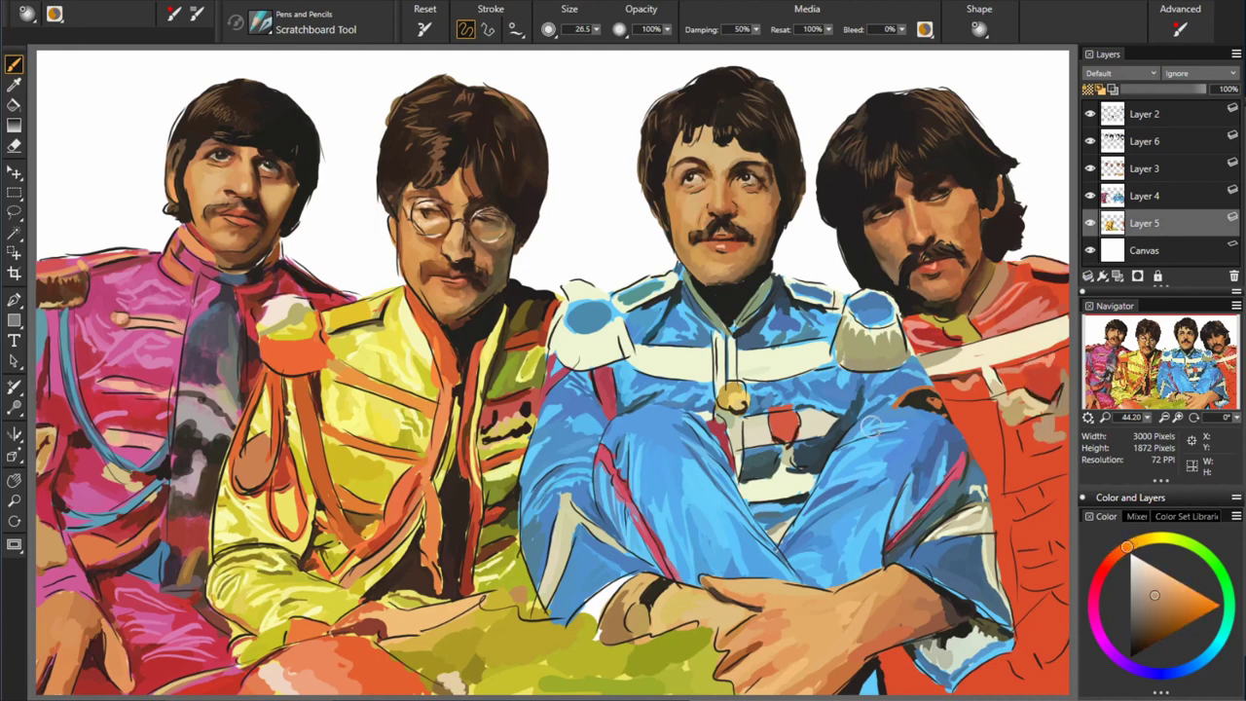
alt+click(1012, 429)
drag(976, 429, 991, 440)
- Add a dark red-orange collar stroke and long light highlights down the jacket
alt+click(964, 413)
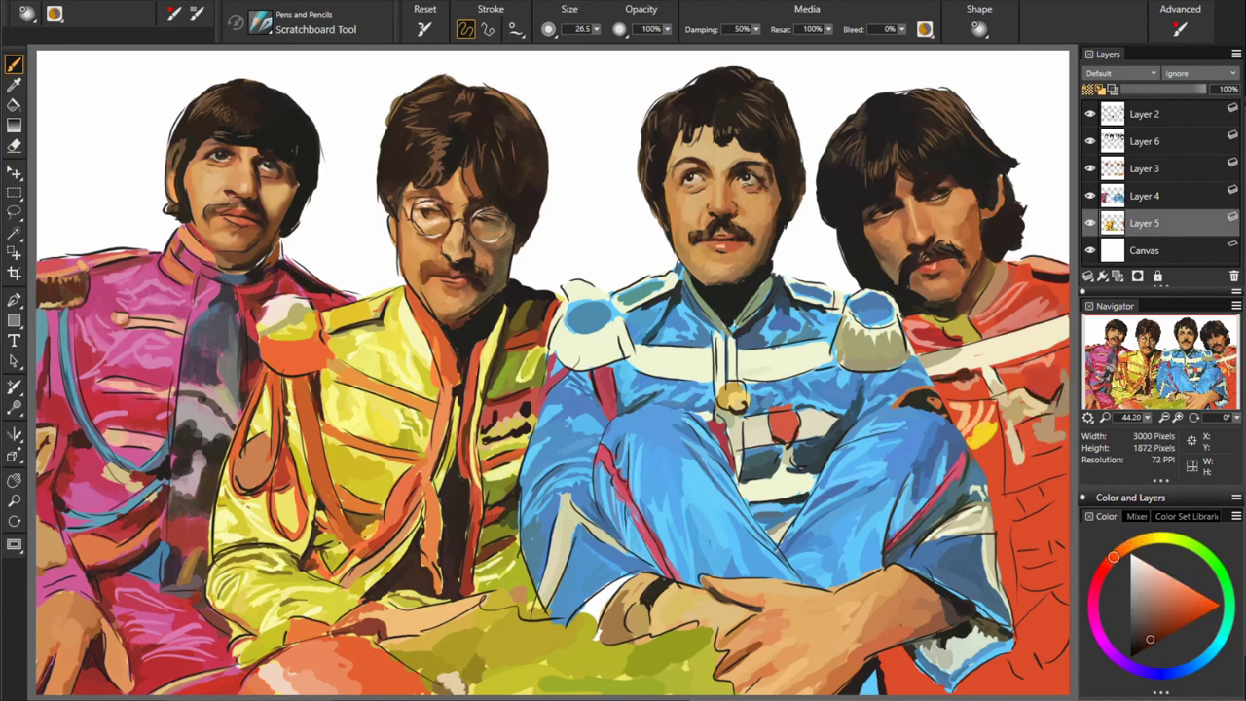
drag(937, 333, 961, 352)
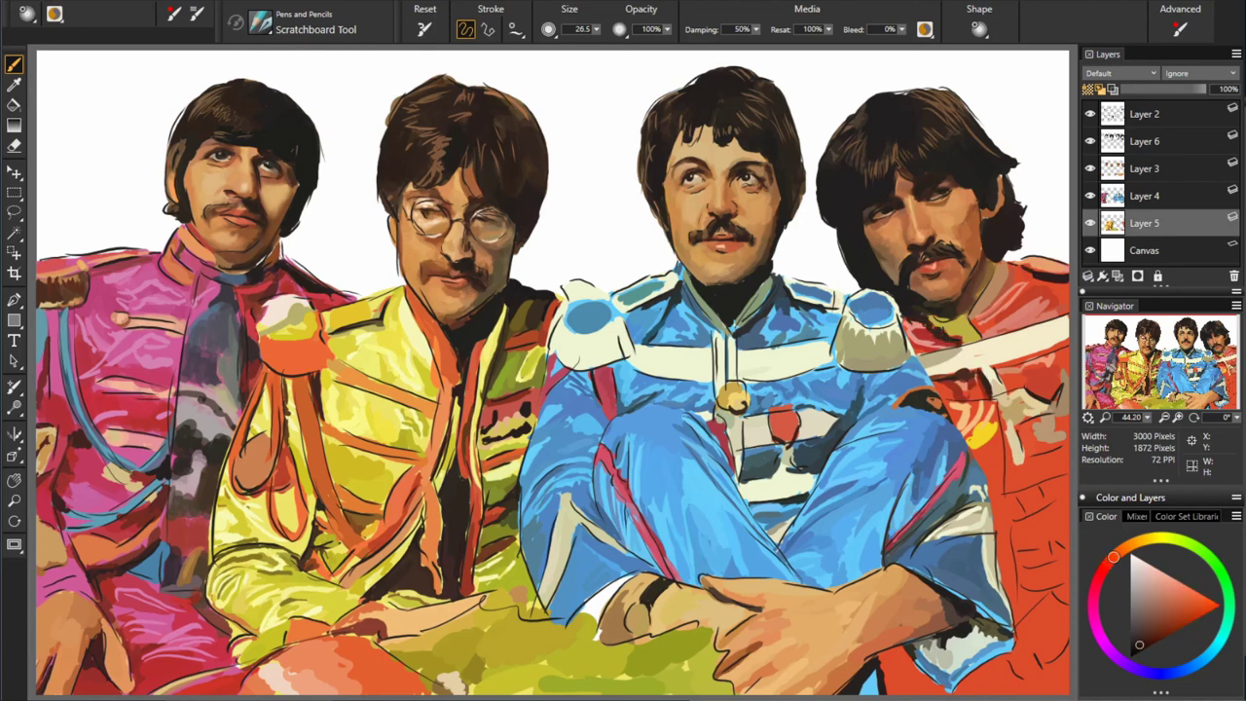
alt+click(985, 467)
alt+click(1013, 463)
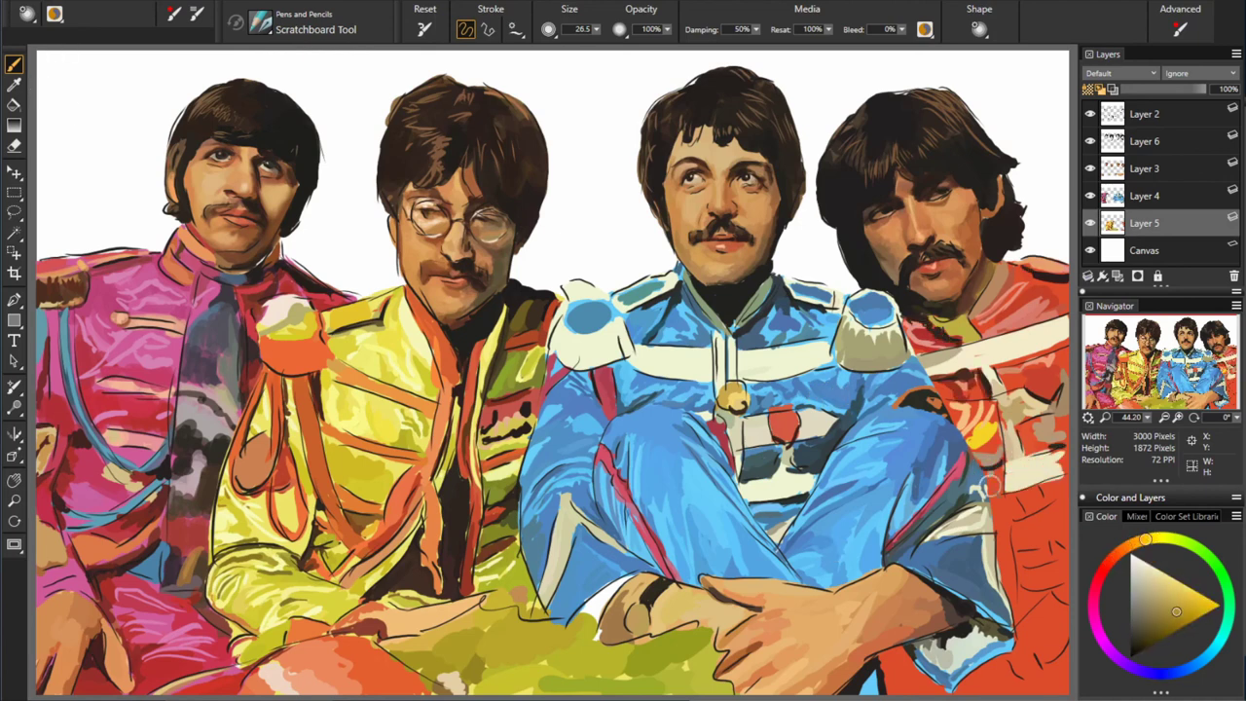
mouse_move(983, 468)
mouse_down()
mouse_move(1031, 520)
mouse_move(1003, 613)
mouse_up()
alt+click(1001, 516)
alt+click(1003, 570)
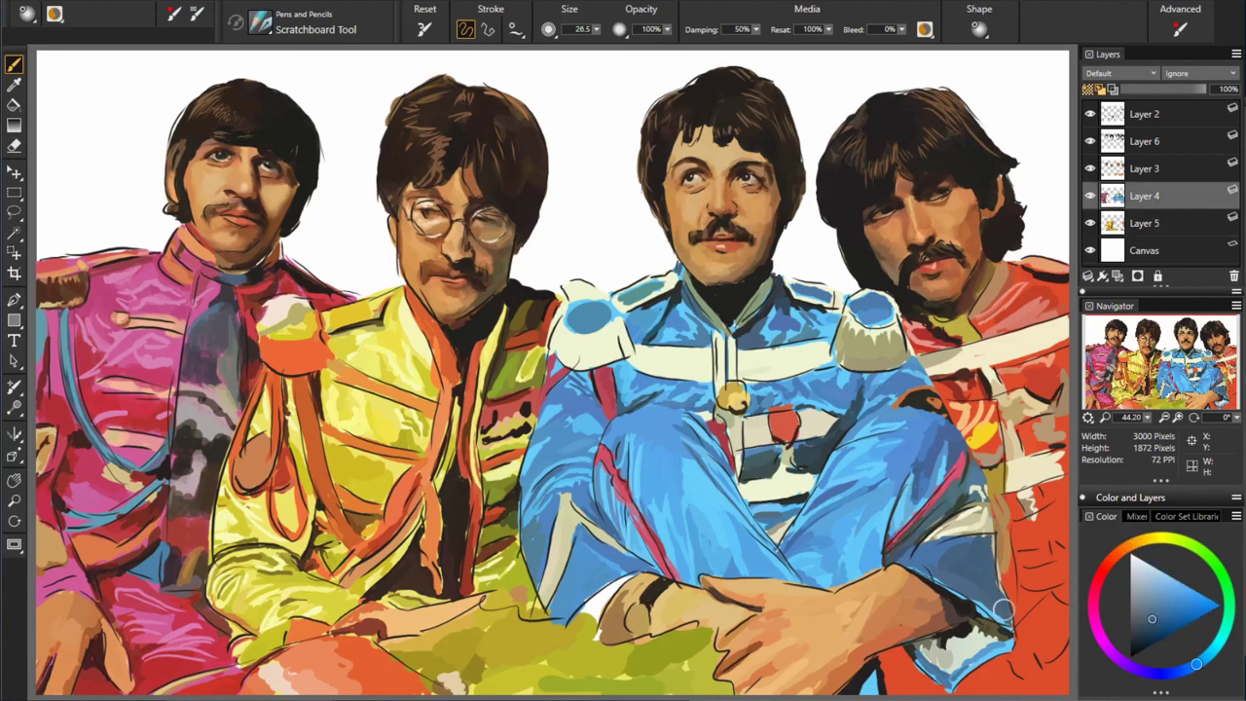
- Paint bright orange and light strokes further down the red jacket
alt+click(1042, 557)
drag(1017, 525, 1061, 501)
alt+click(1061, 545)
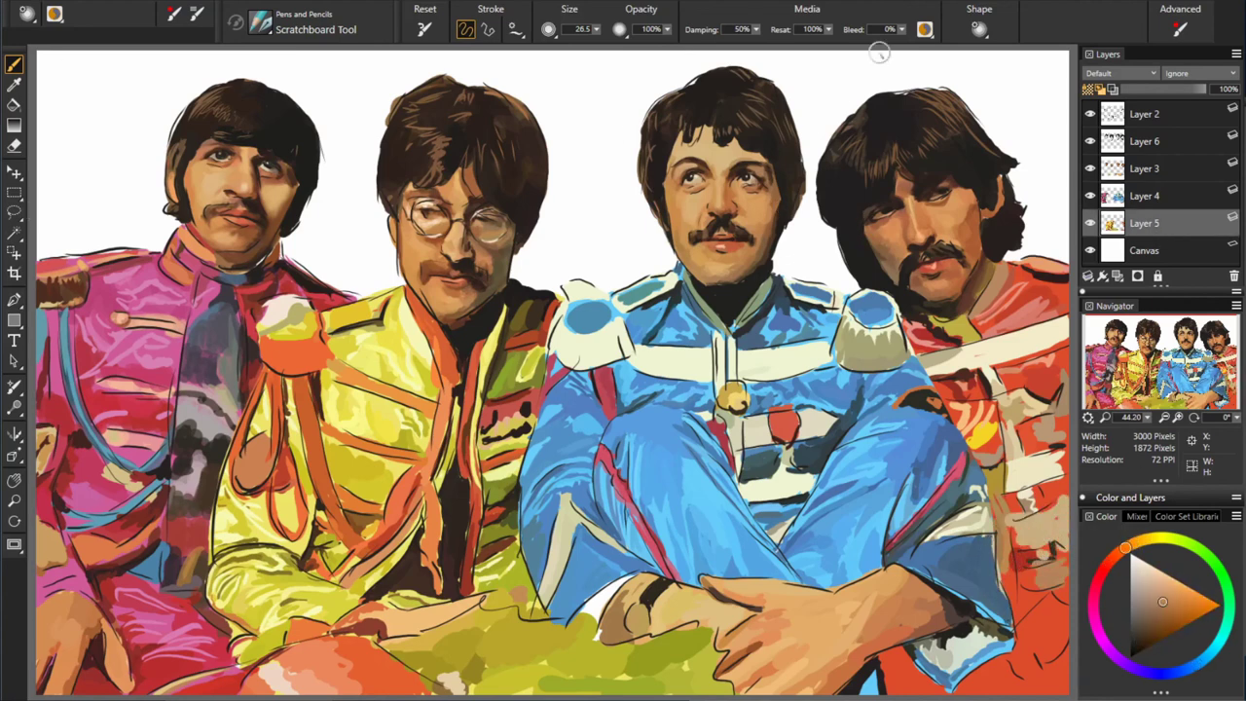
drag(1062, 560, 1037, 589)
alt+click(1017, 589)
mouse_move(1013, 540)
mouse_down()
mouse_move(1008, 628)
mouse_move(1032, 662)
mouse_up()
alt+click(1013, 575)
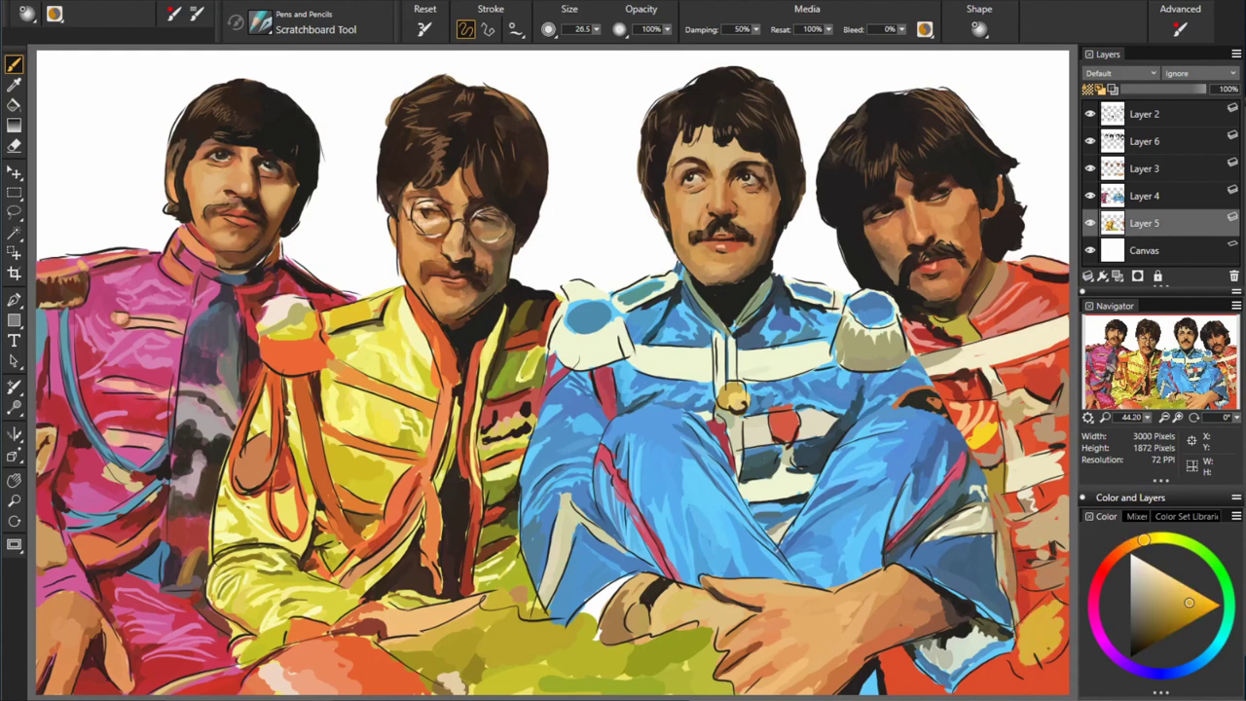
- Add near-black strokes at the bottom edge, then sample near-white, skin tones and red-orange
alt+click(994, 666)
drag(925, 687, 891, 653)
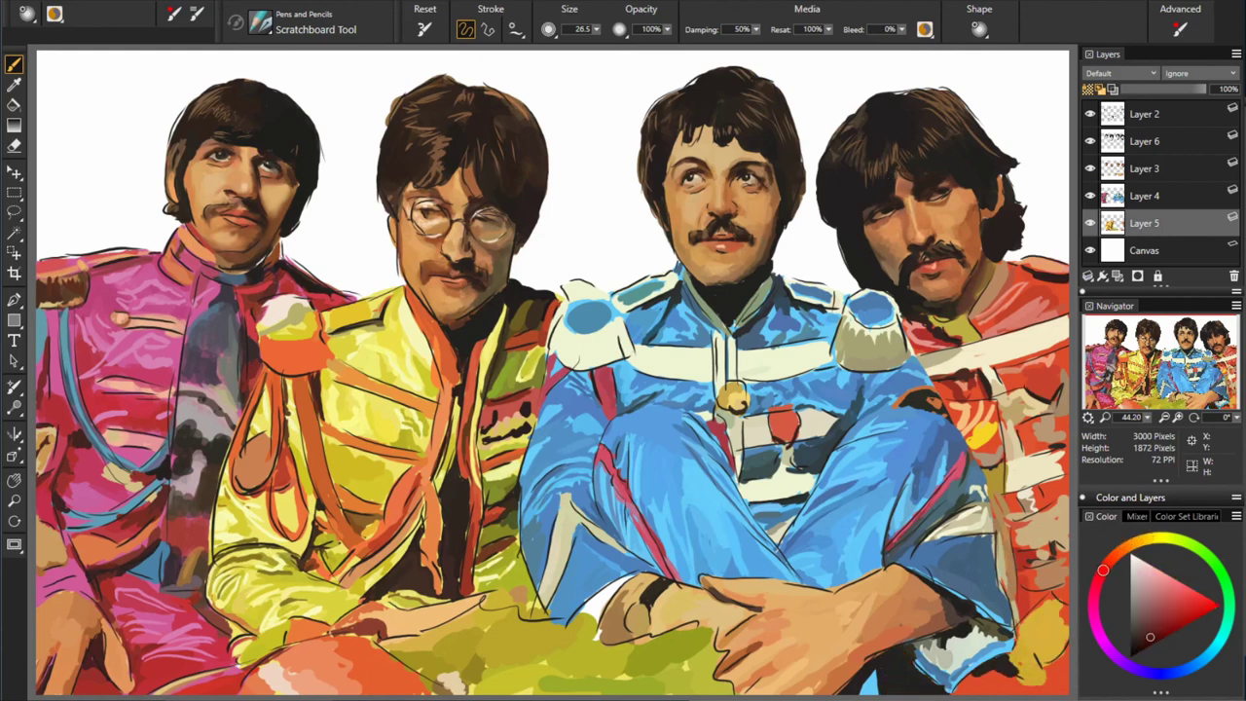
alt+click(53, 158)
alt+click(1014, 690)
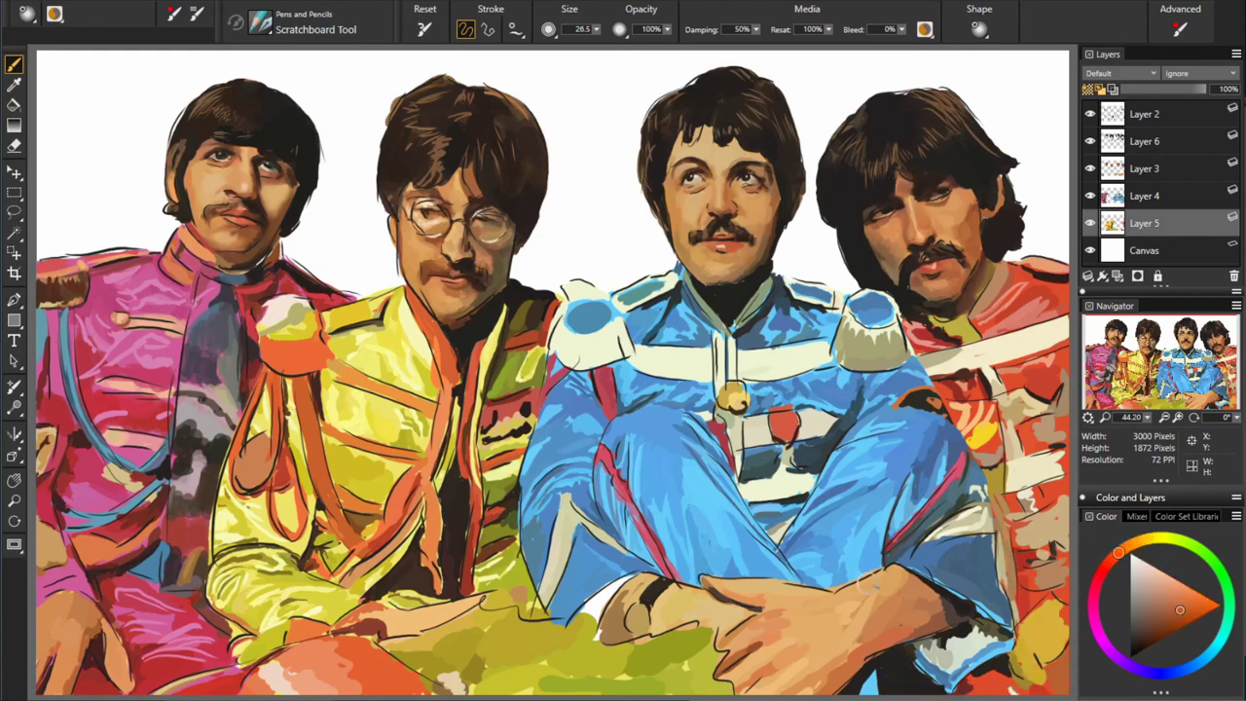
alt+click(1027, 621)
alt+click(873, 579)
alt+click(1037, 632)
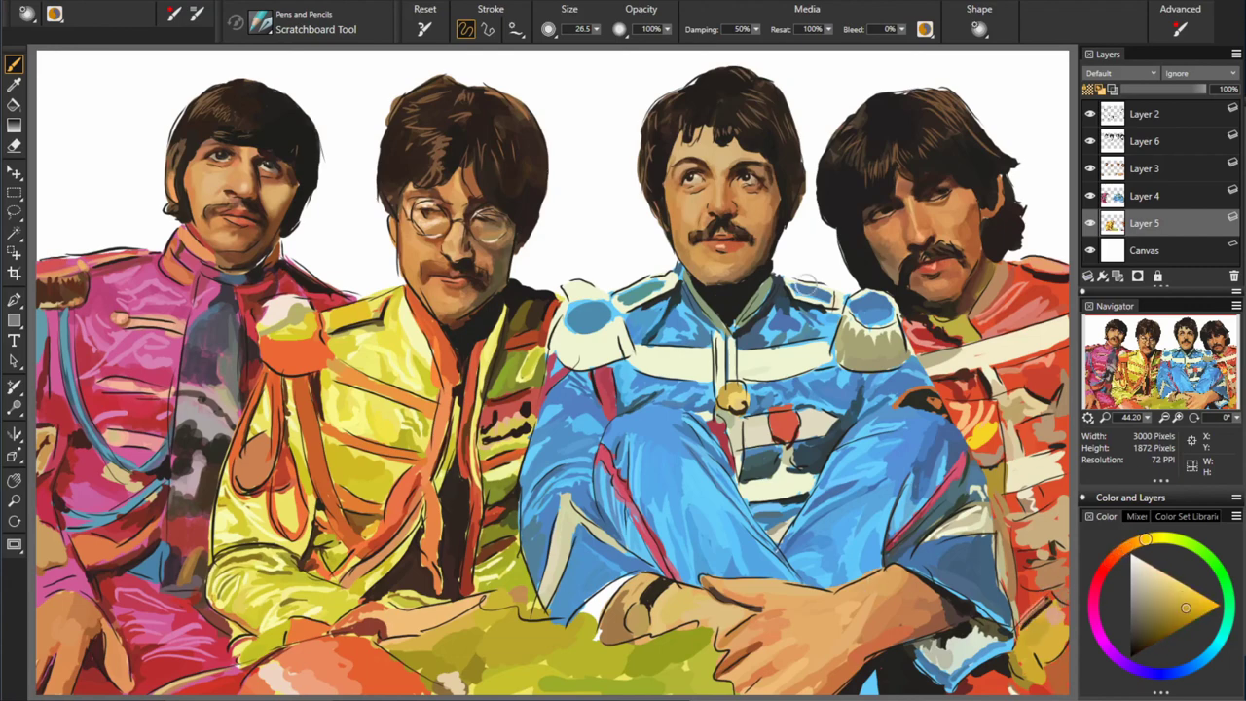
alt+click(1049, 672)
alt+click(1053, 467)
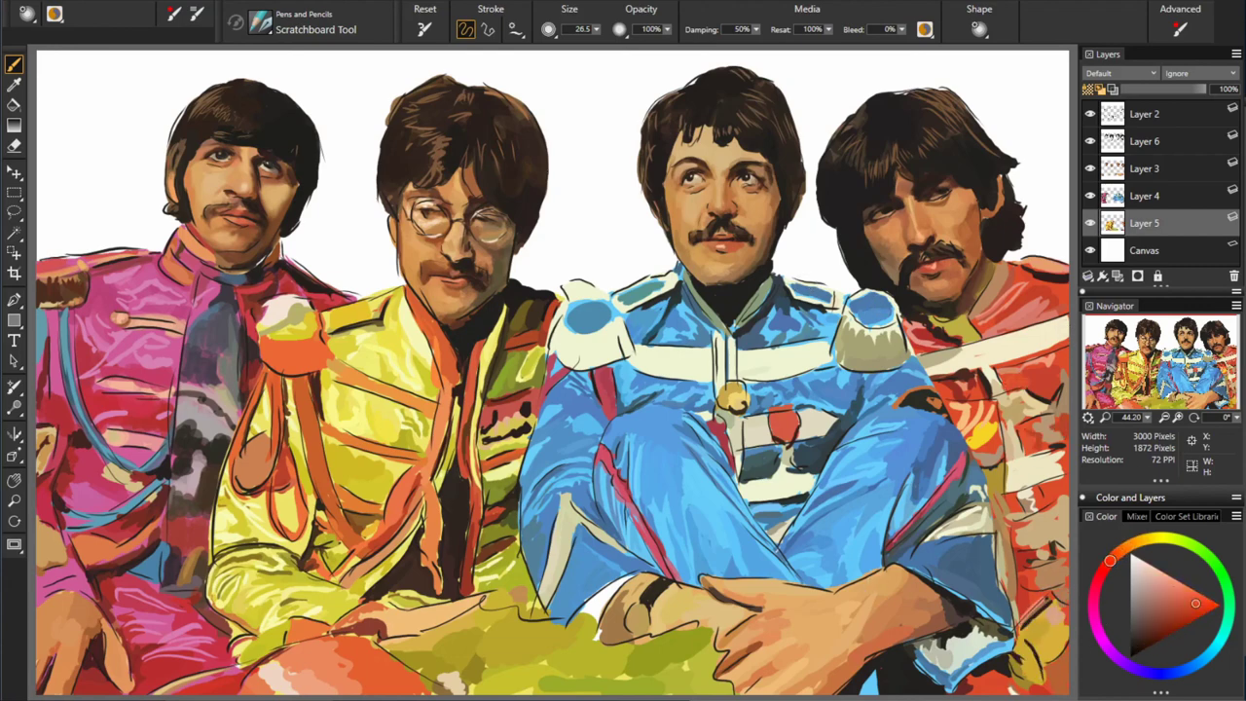
- On a new layer, handwrite 'OKAY A GOOD START ON DETAILS FOR NOW' in green
key(ctrl+shift+n)
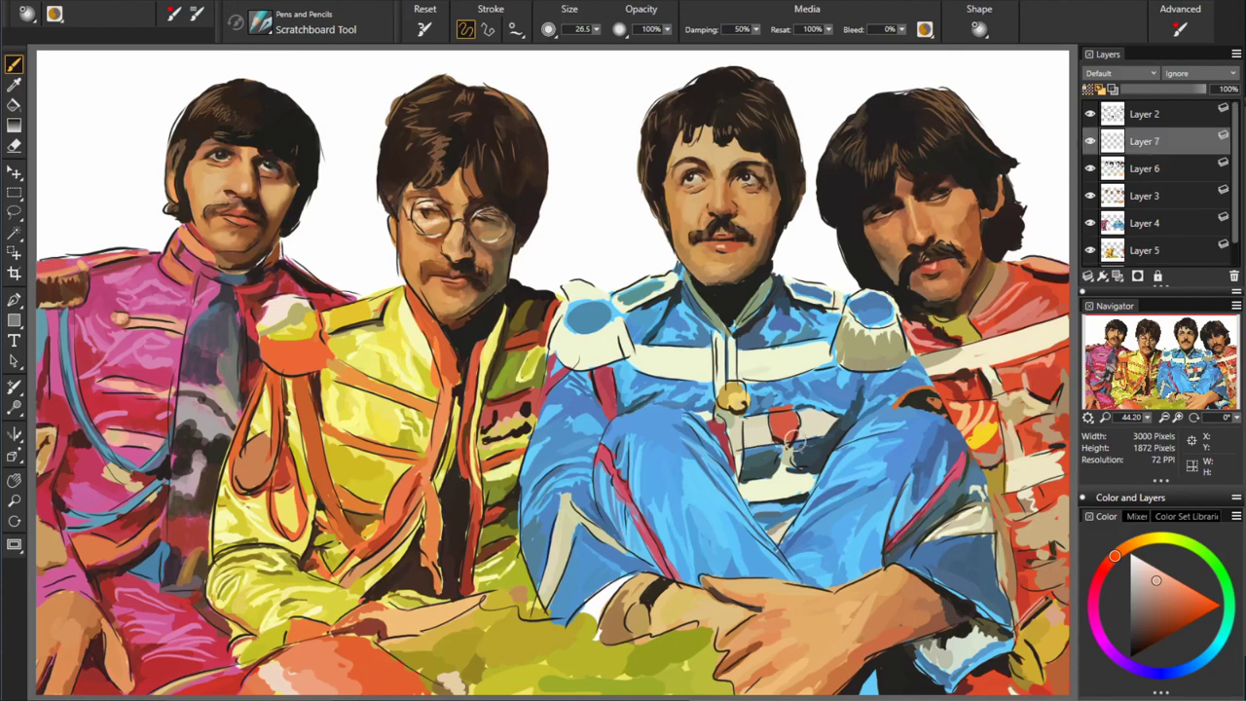
drag(310, 388, 343, 418)
mouse_move(355, 419)
mouse_down()
mouse_move(413, 428)
mouse_move(453, 405)
mouse_up()
drag(460, 440, 503, 434)
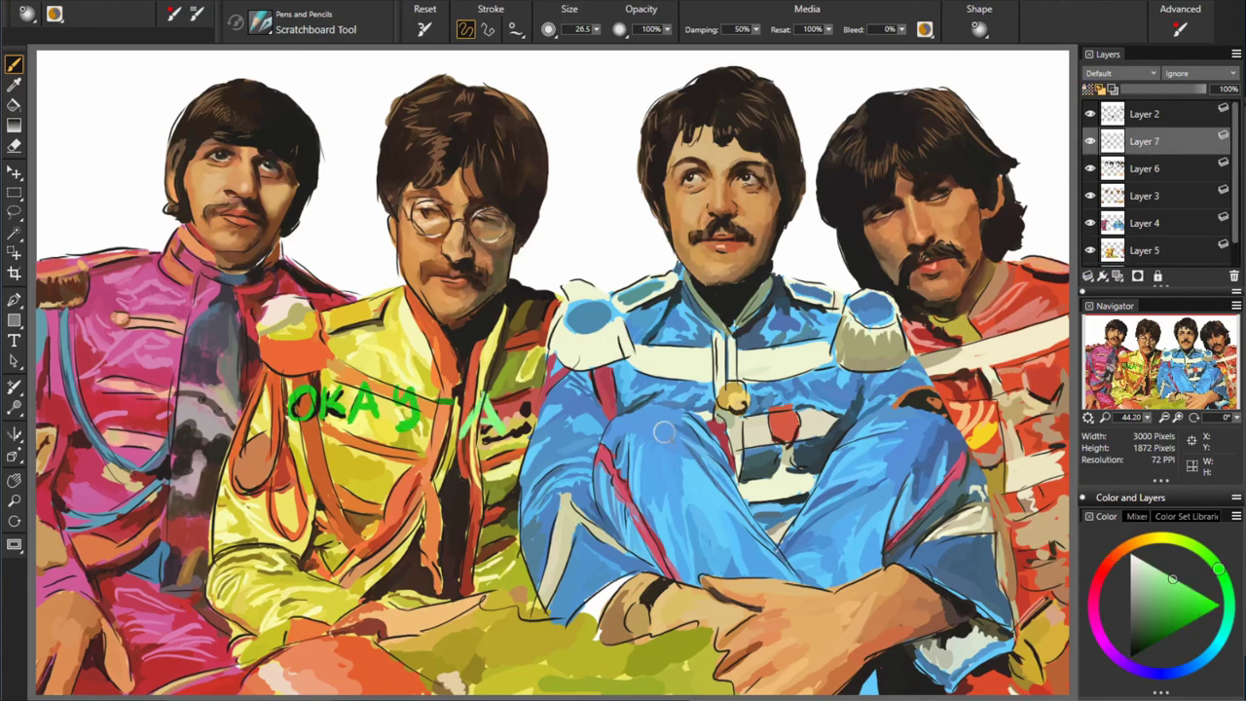
mouse_move(583, 415)
mouse_down()
mouse_move(545, 429)
mouse_move(708, 431)
mouse_up()
click(1144, 650)
mouse_move(292, 470)
mouse_down()
mouse_move(421, 489)
mouse_move(473, 466)
mouse_move(765, 487)
mouse_up()
drag(888, 468, 925, 504)
drag(424, 596, 623, 599)
drag(685, 570, 886, 526)
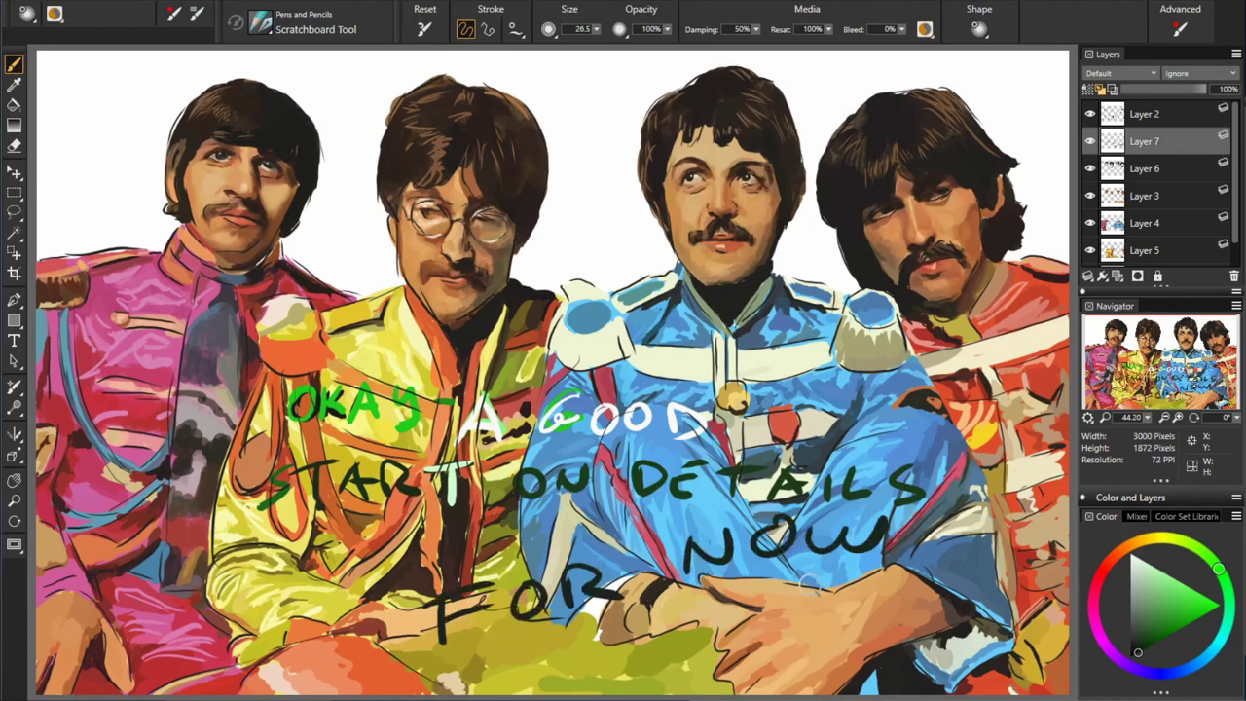
- Hide Layer 2 and the note, choose blue paint, and delete Layer 7
click(1090, 114)
key(m)
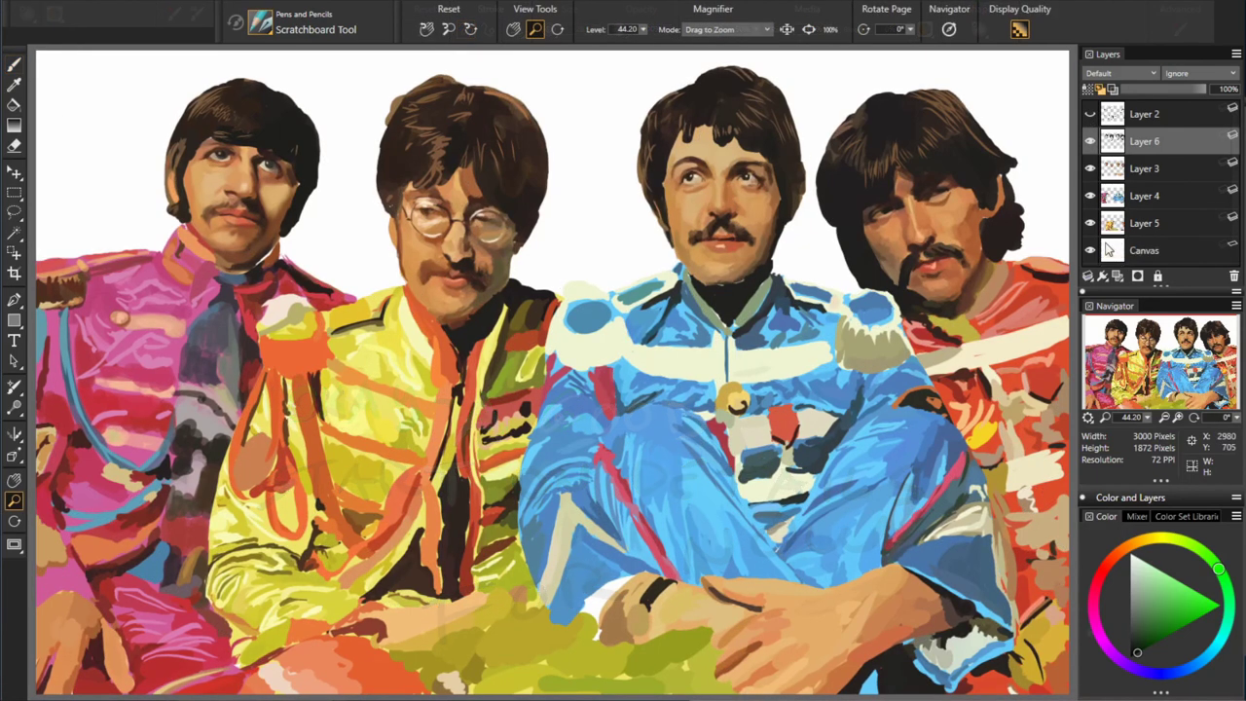
click(1174, 673)
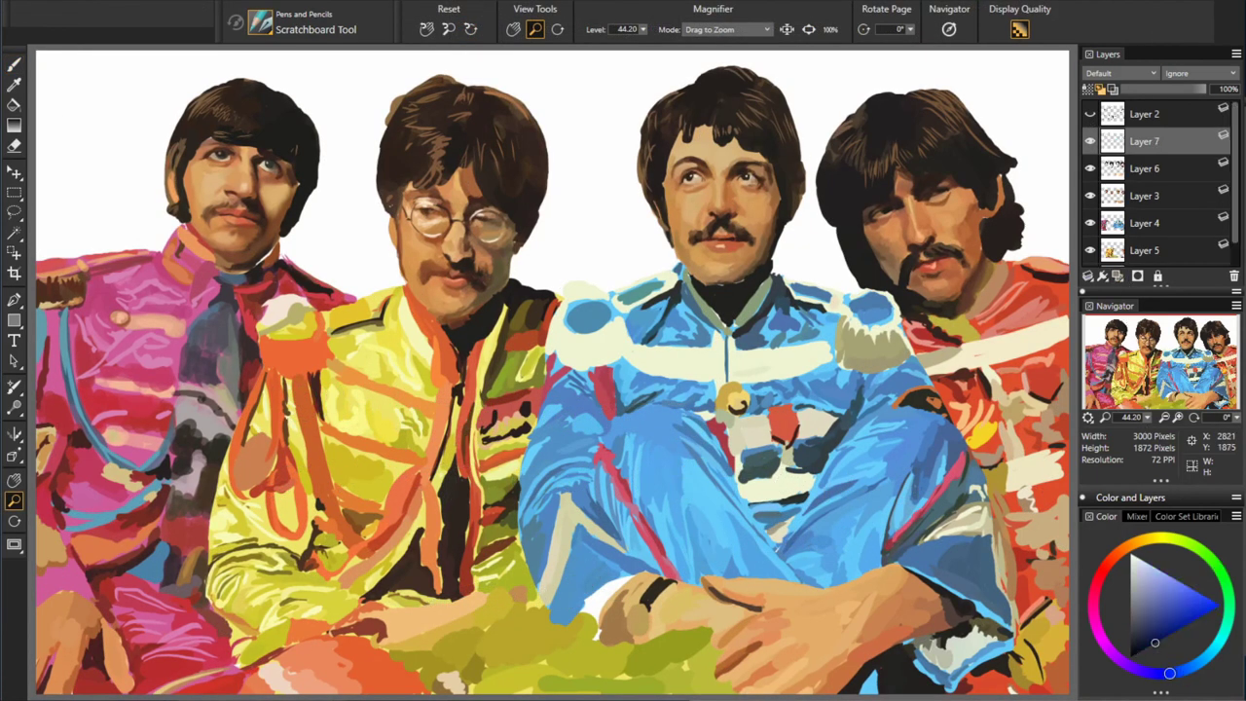
key(b)
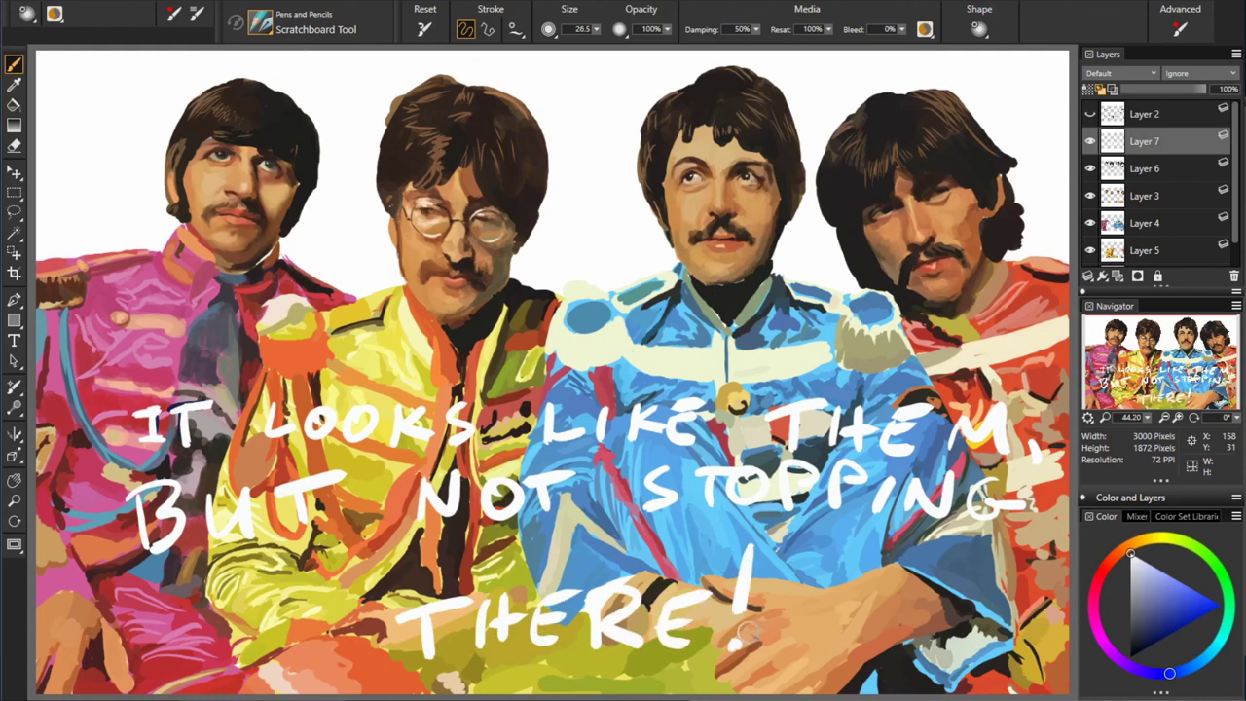
click(1090, 141)
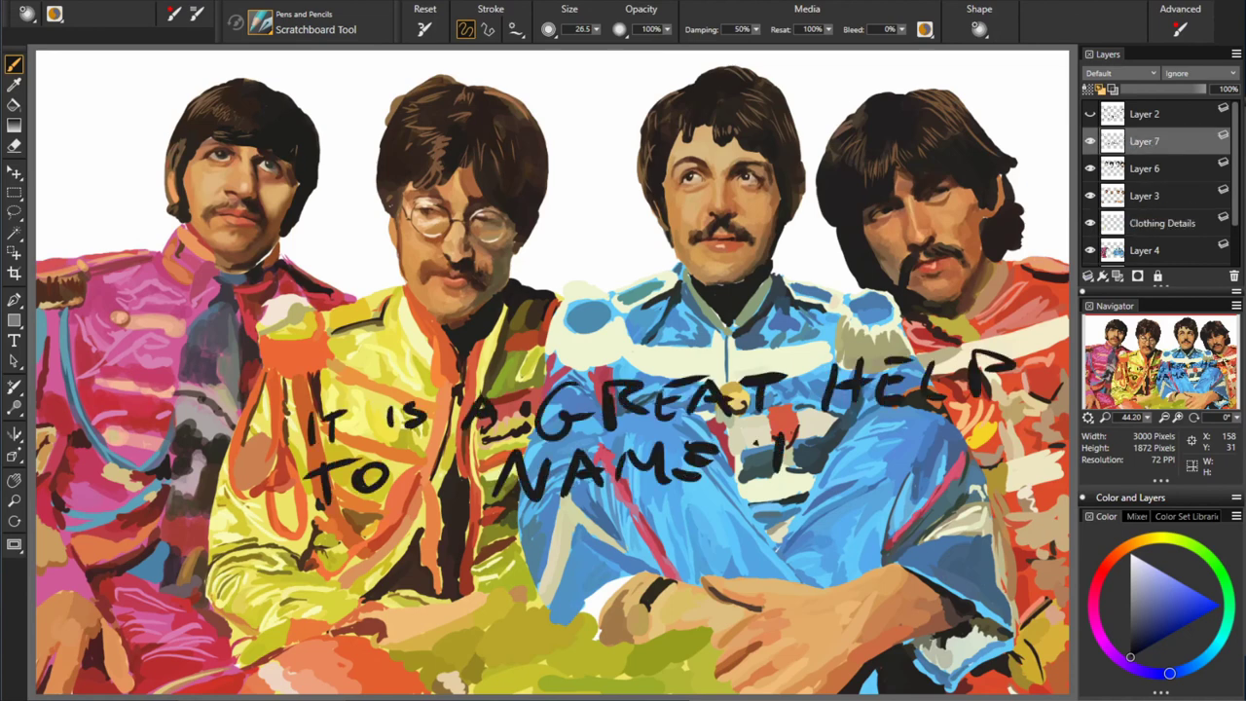
click(1233, 279)
- Select the Clothing Details layer, lower opacity to 47%, and sample orange-brown tones
click(1140, 199)
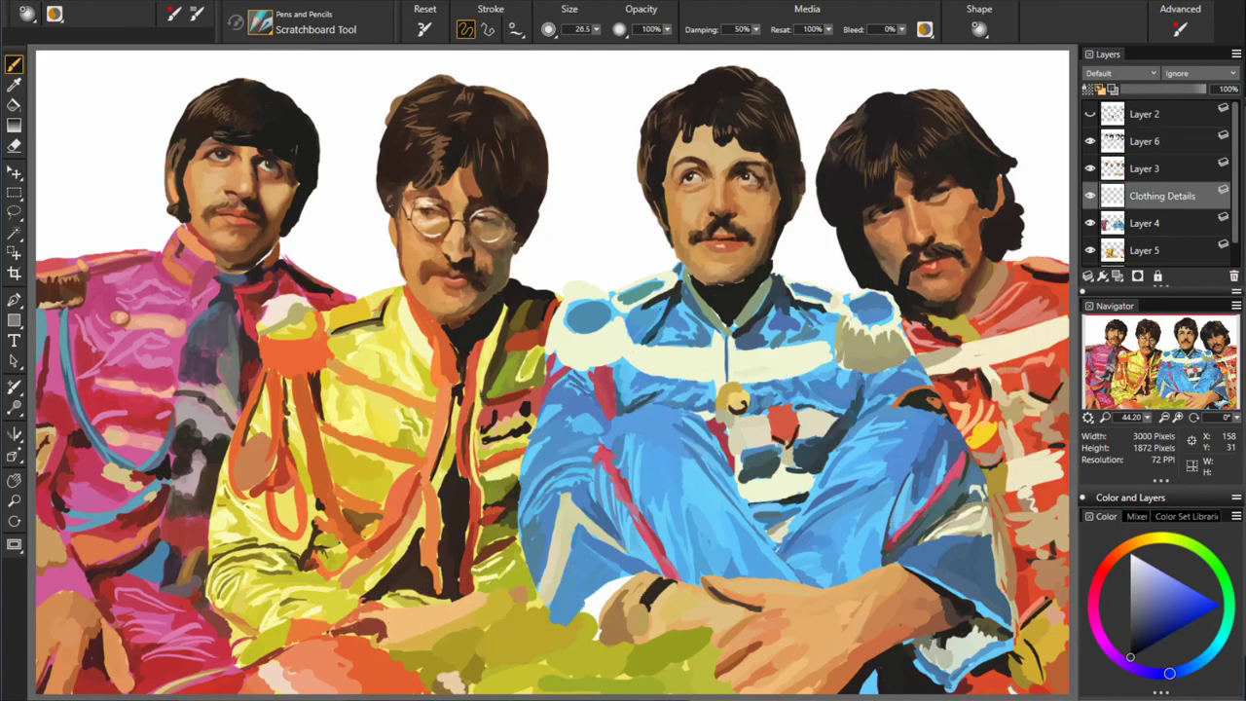
scroll(79, 140, up, 5)
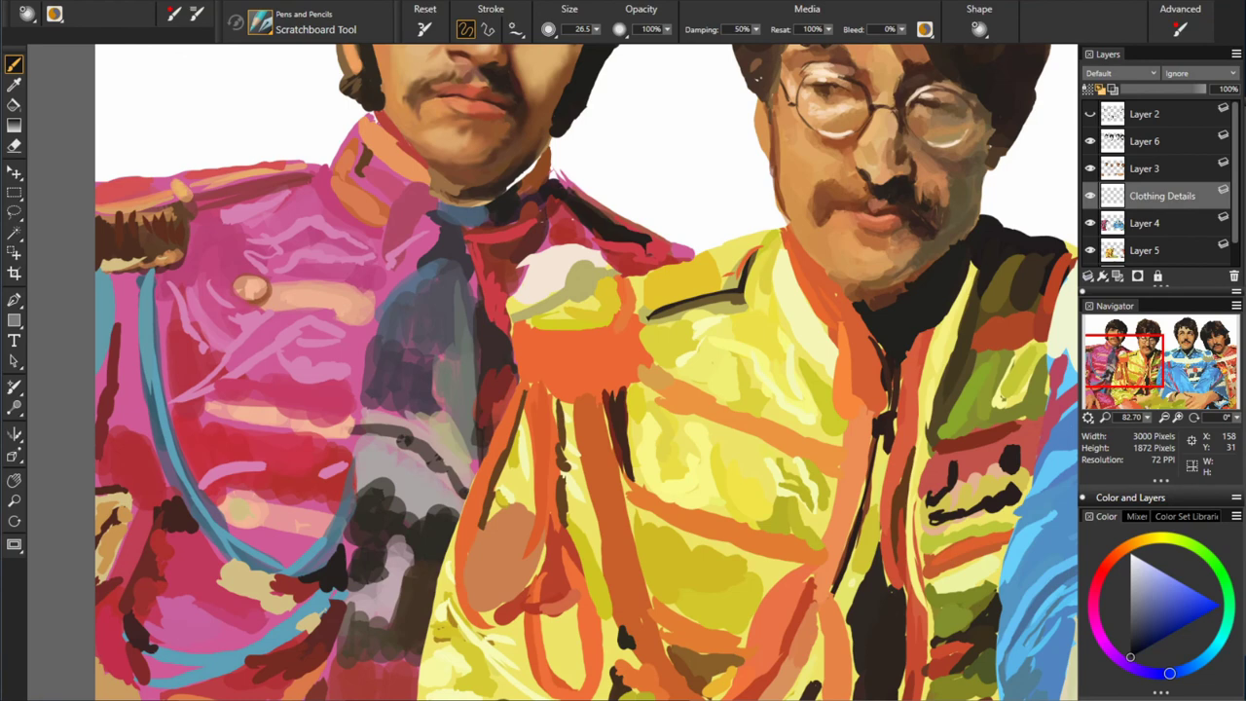
alt+click(520, 111)
alt+click(367, 156)
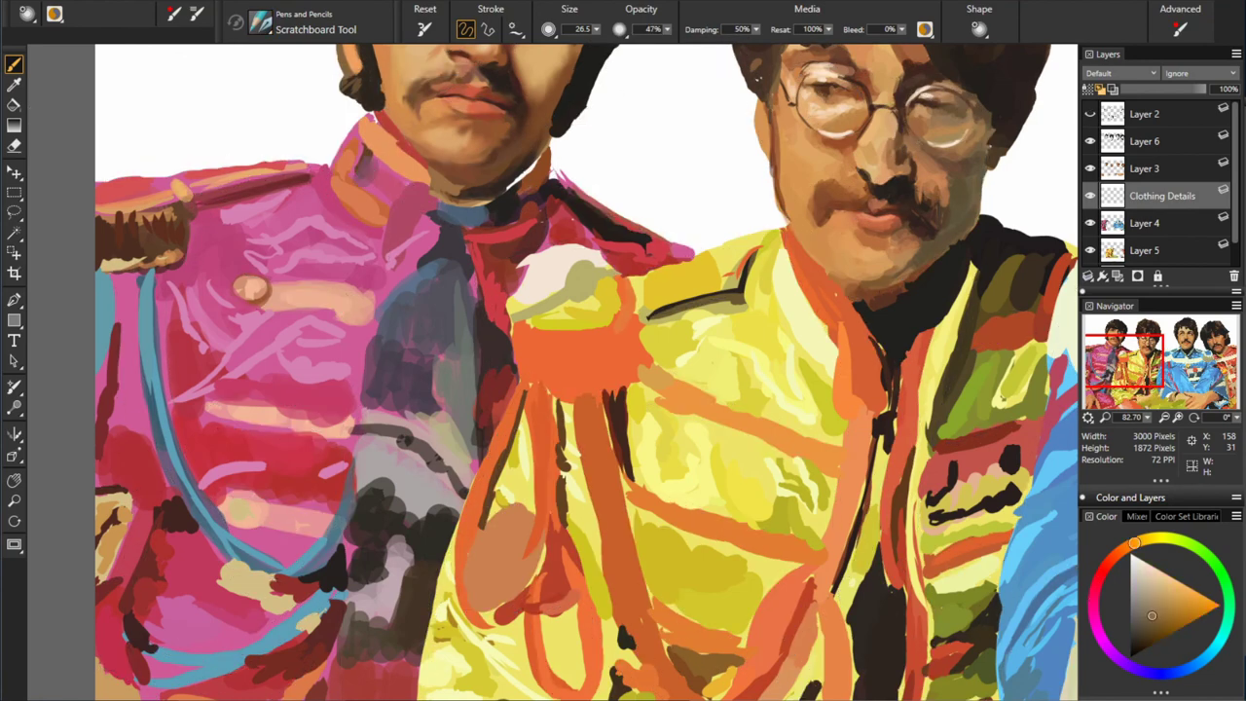
alt+click(356, 159)
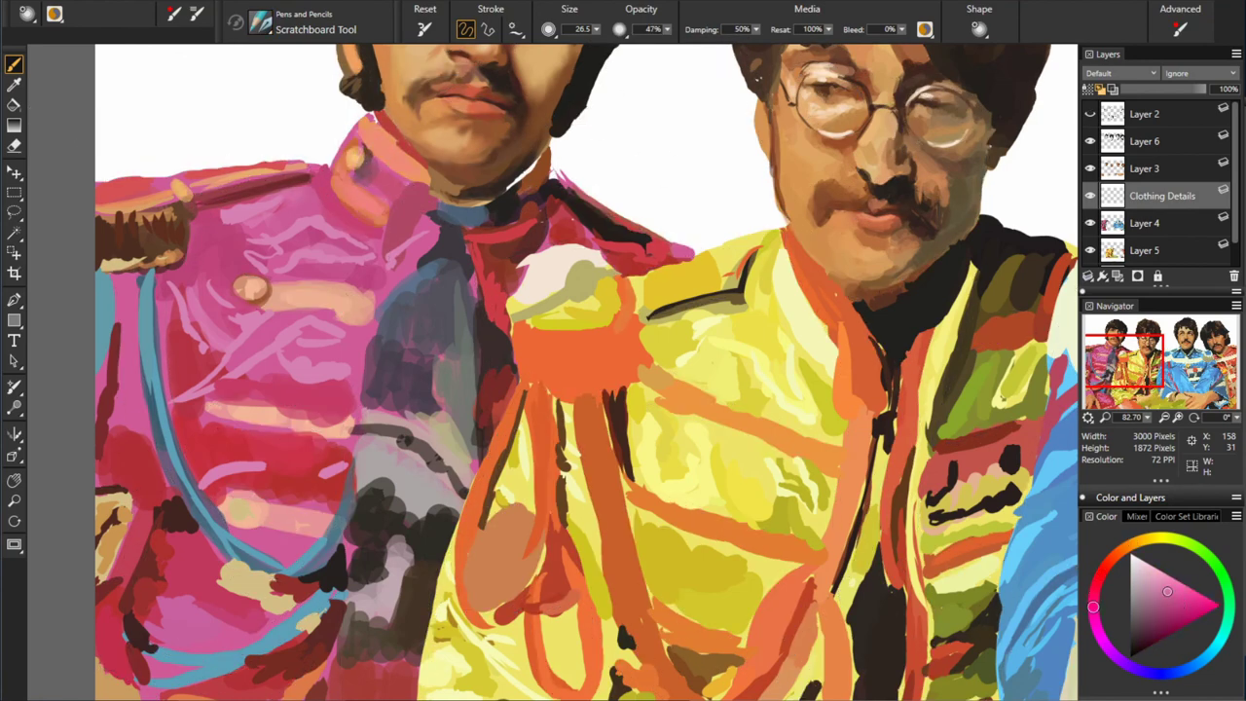
alt+click(288, 176)
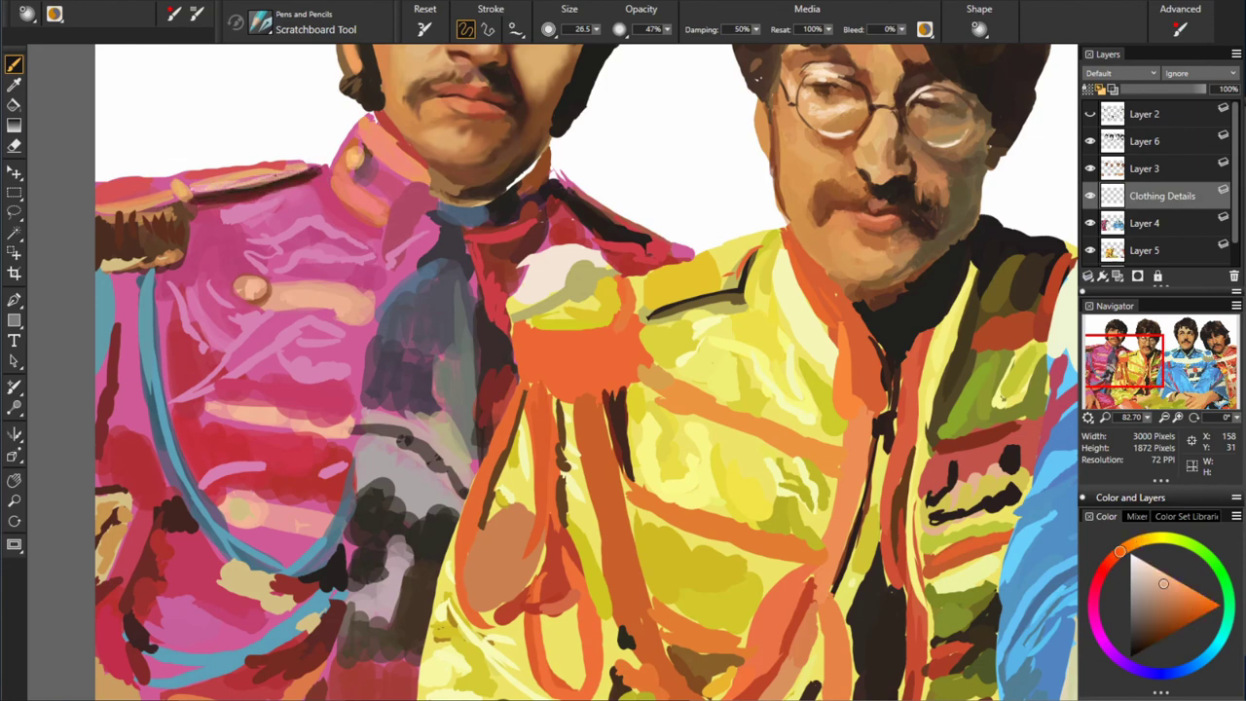
alt+click(882, 281)
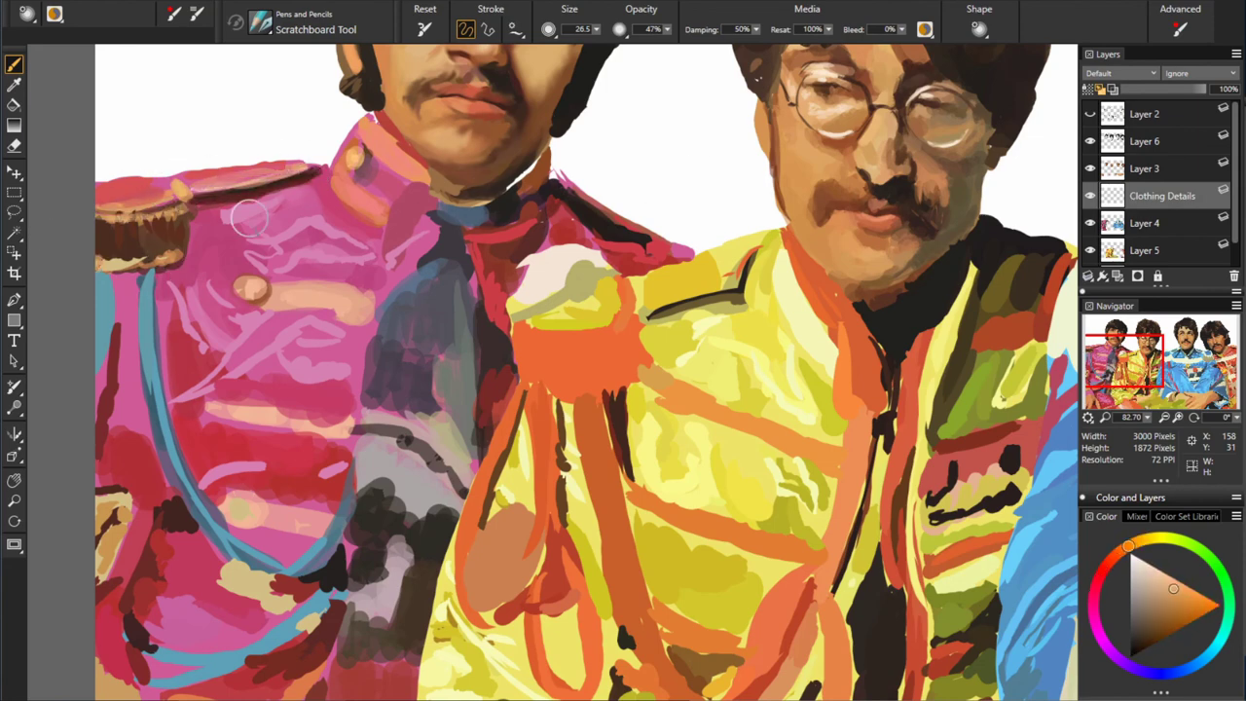
- Paint light fringe strokes on the pink jacket's epaulette
mouse_move(110, 216)
mouse_down()
mouse_move(109, 255)
mouse_move(137, 259)
mouse_up()
alt+click(172, 234)
alt+click(125, 249)
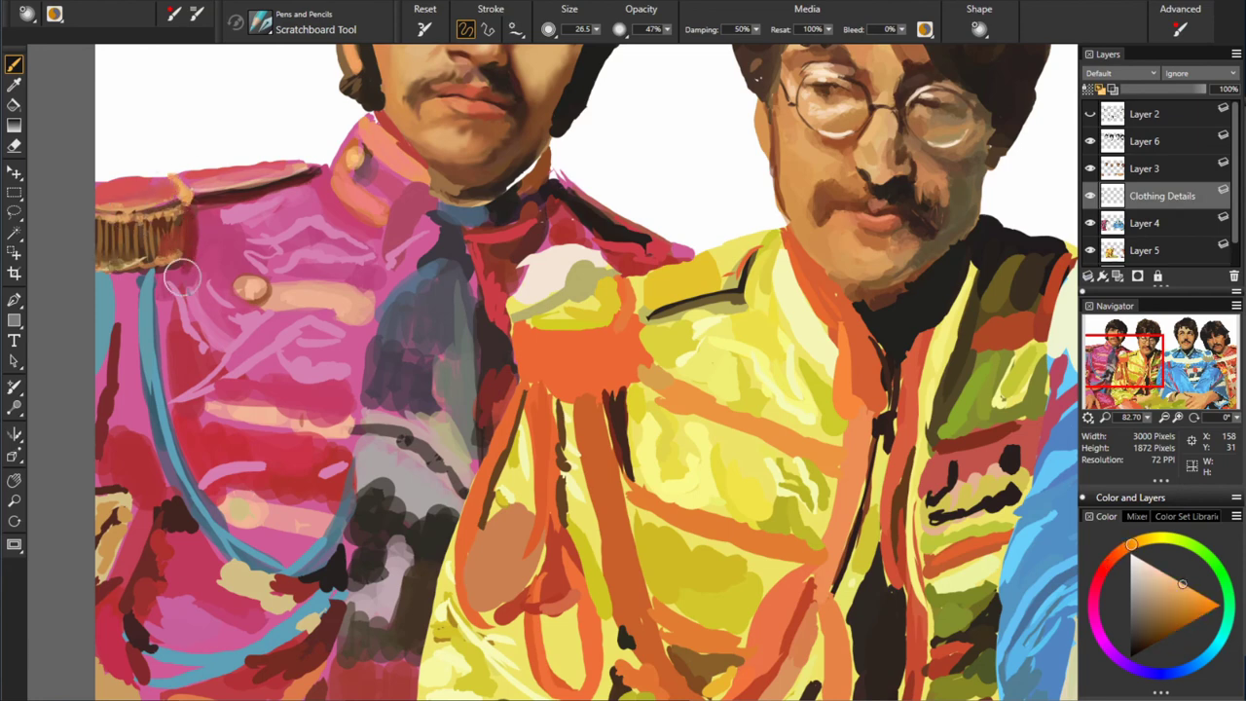
alt+click(185, 203)
- Paint a blue cord looping down the pink jacket's front
alt+click(146, 293)
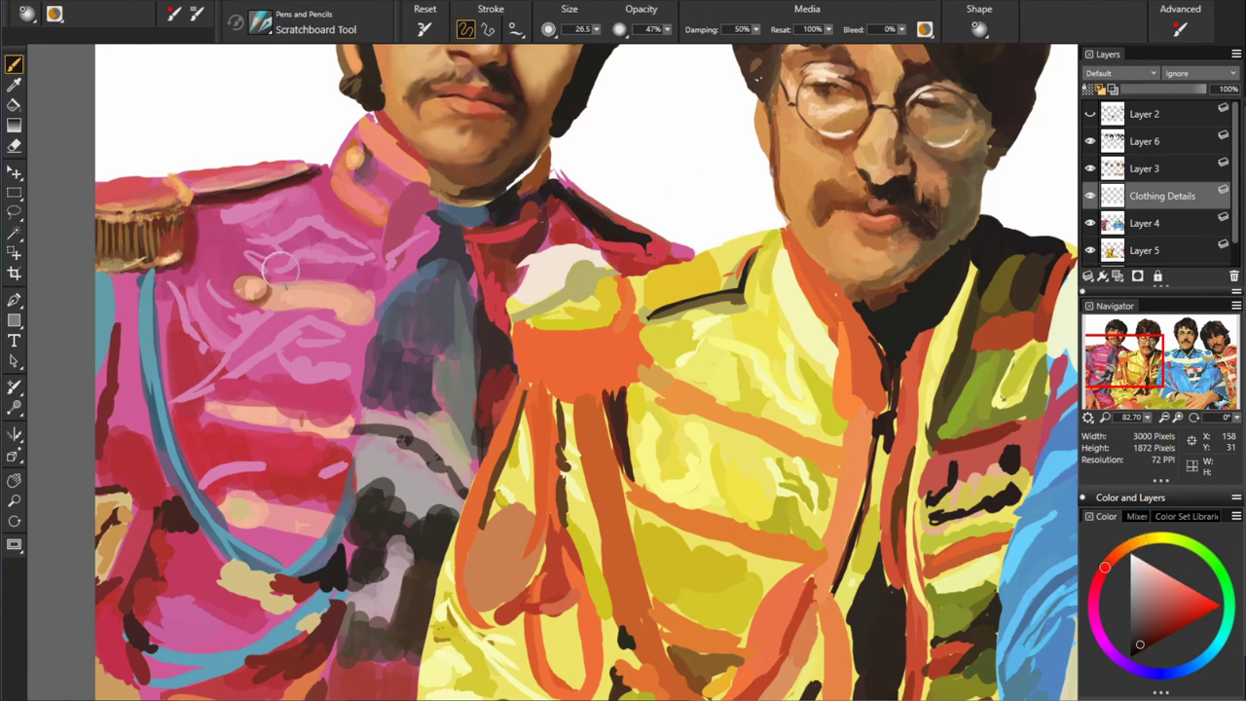
drag(105, 273, 103, 428)
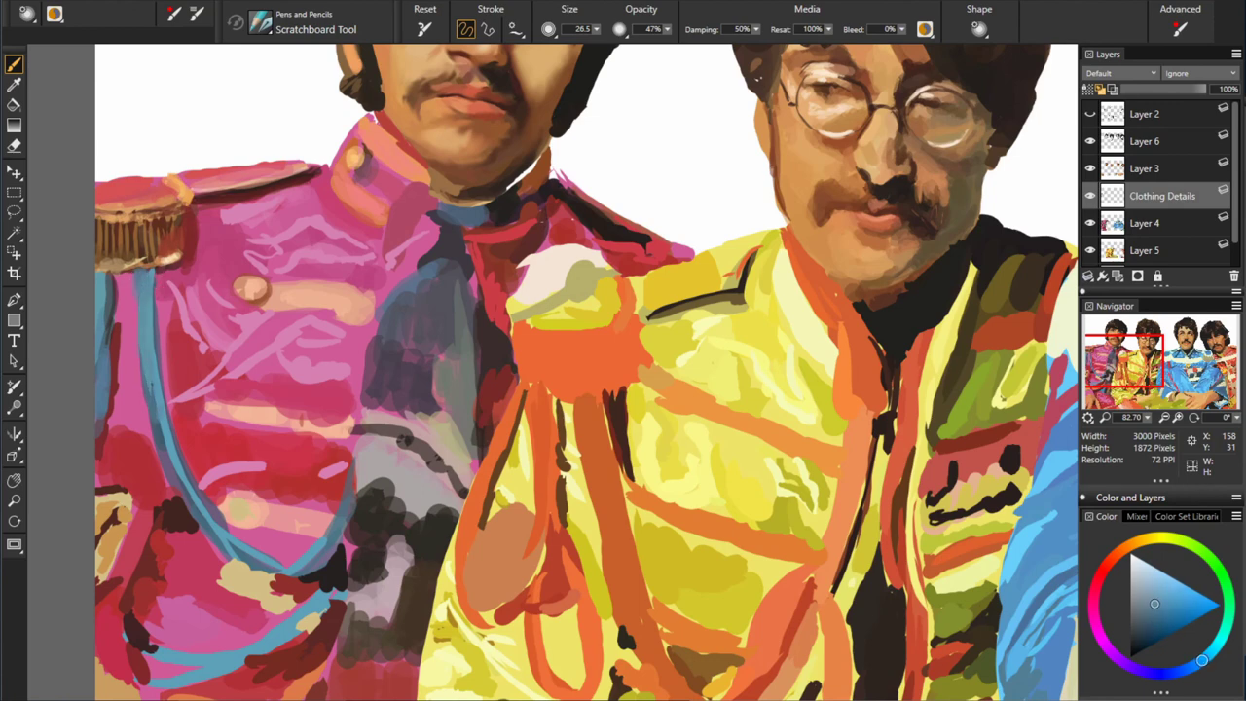
mouse_move(156, 390)
mouse_down()
mouse_move(258, 570)
mouse_move(349, 518)
mouse_up()
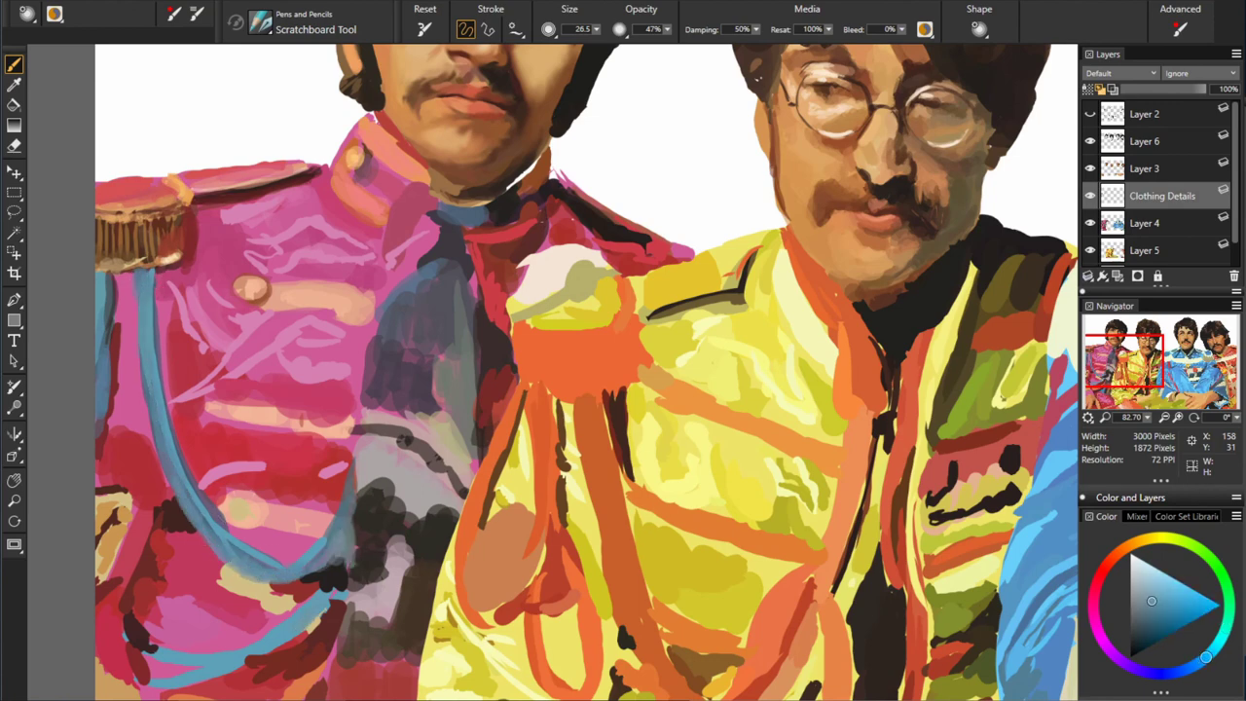
alt+click(112, 536)
- Preview several paper textures in the Papers panel, adjusting grain scale and contrast
key(ctrl+8)
click(730, 526)
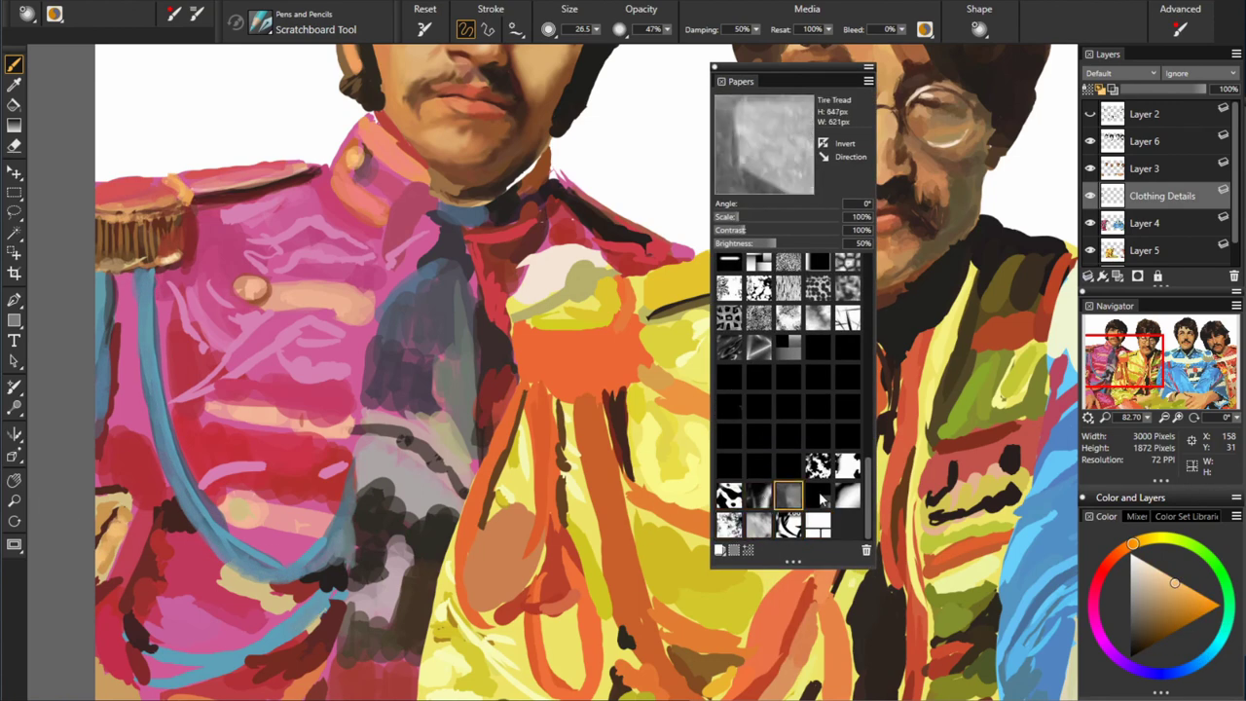
click(847, 487)
click(786, 470)
click(760, 346)
click(731, 346)
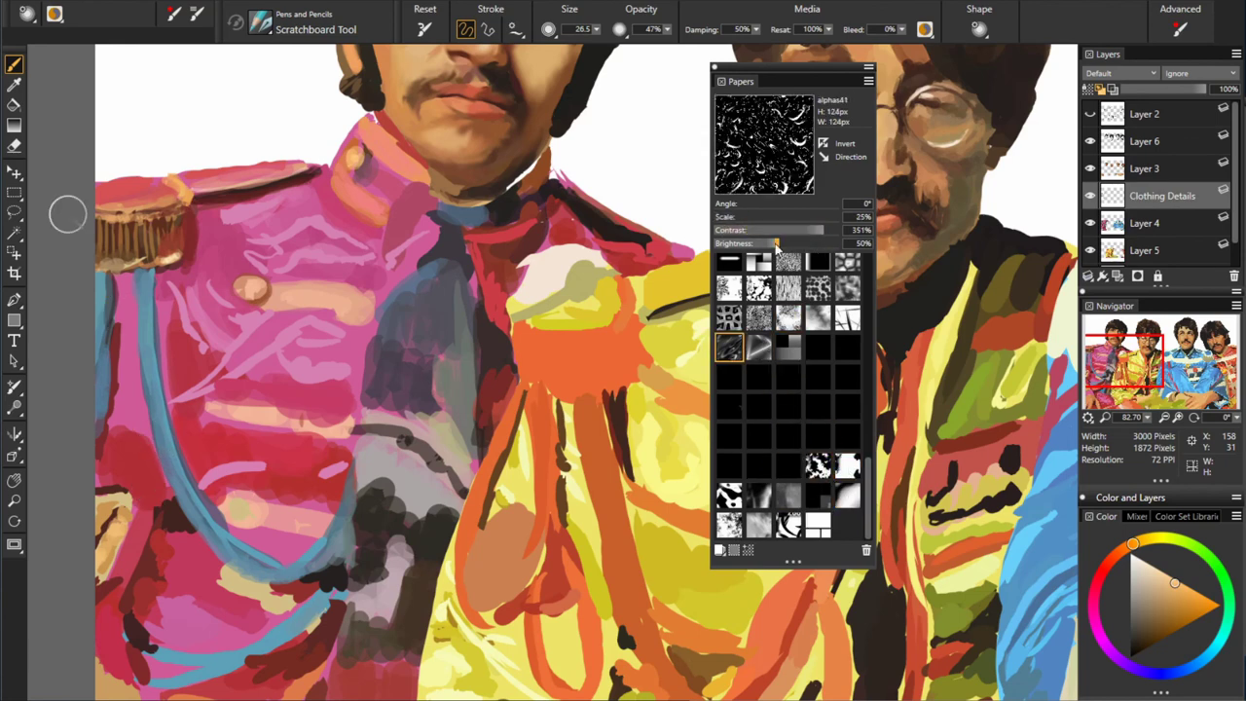
click(759, 287)
- Browse further paper textures and settle on Basket Weave
scroll(857, 309, up, 2)
click(847, 385)
click(838, 379)
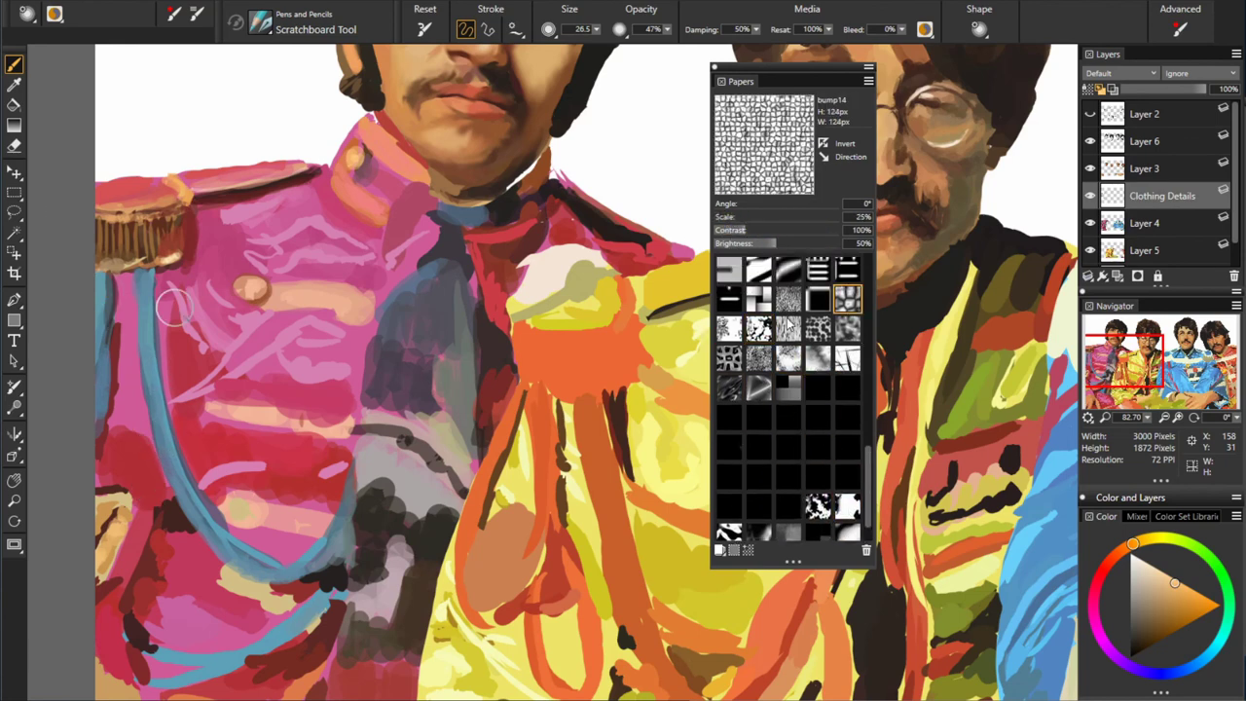
click(832, 302)
scroll(828, 341, up, 3)
click(818, 370)
click(821, 382)
scroll(799, 409, up, 2)
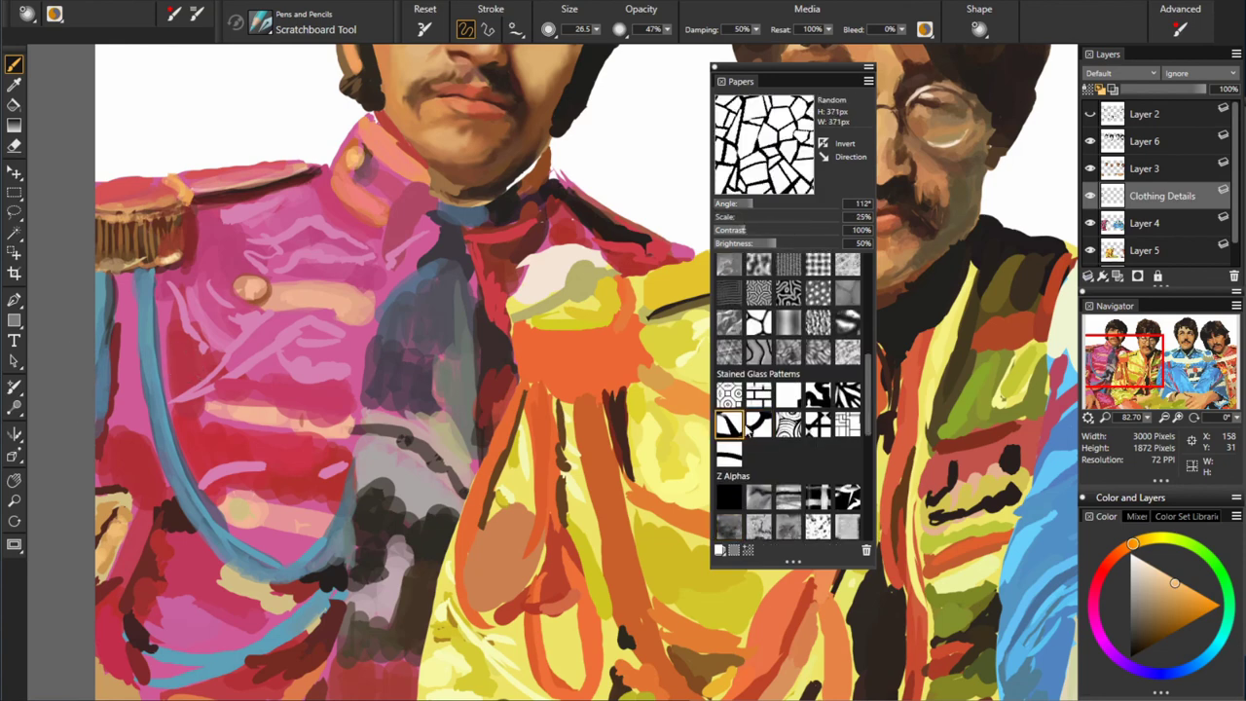
click(789, 424)
scroll(808, 389, up, 2)
click(818, 358)
- With Square Hard Pastel, set grain angle 114° and scale 205%, and texture the blue cord
alt+click(141, 338)
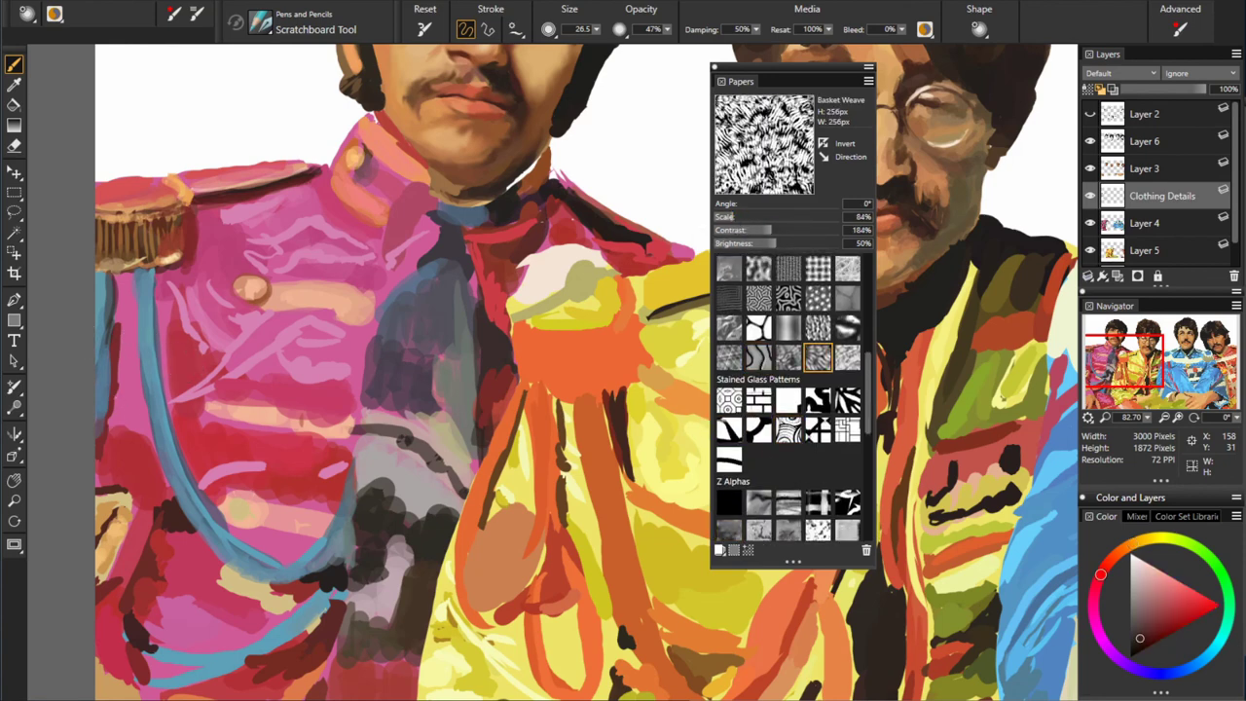
key(ctrl+alt+p)
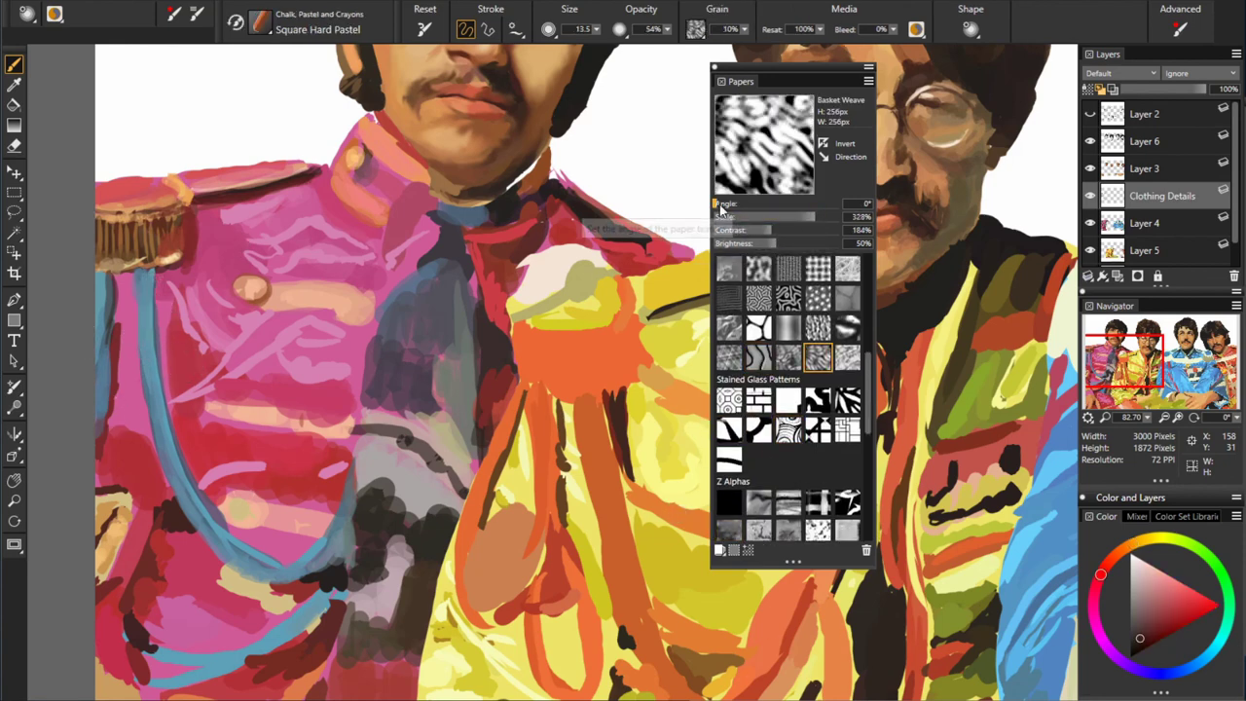
drag(156, 390, 361, 497)
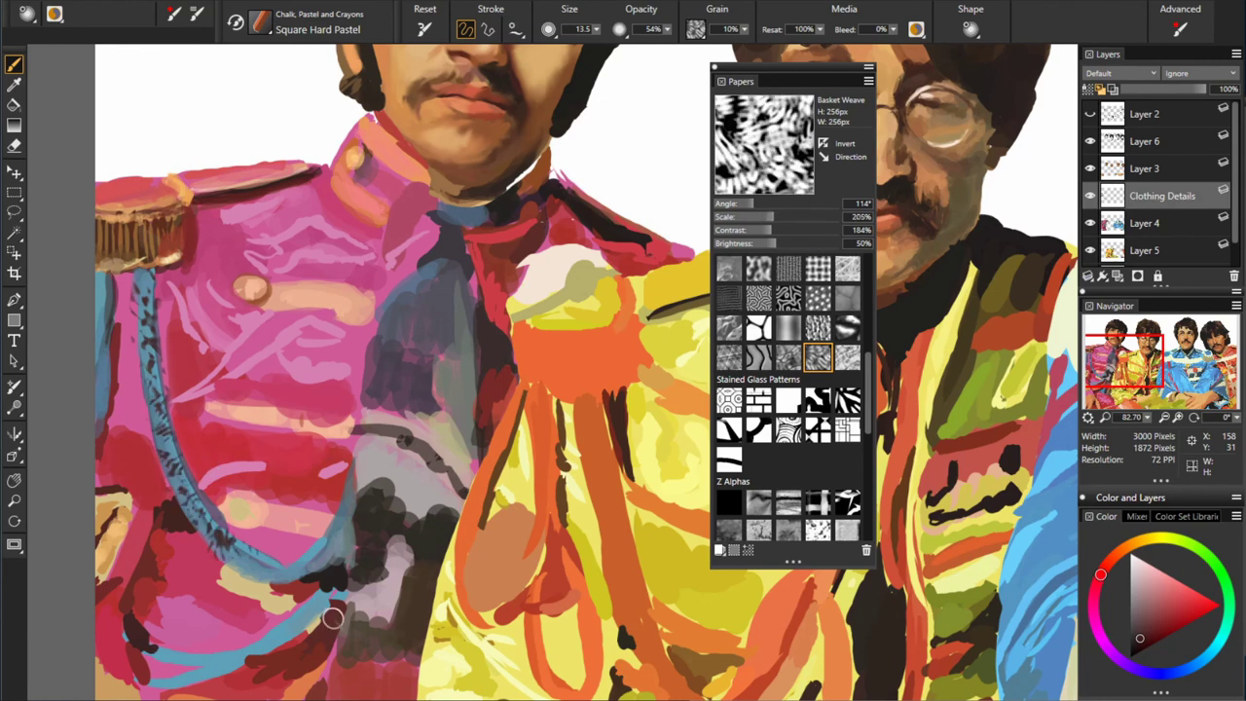
drag(110, 61, 110, 94)
mouse_move(199, 66)
mouse_down()
mouse_move(195, 87)
mouse_move(332, 81)
mouse_up()
drag(105, 129, 292, 109)
mouse_move(109, 146)
mouse_down()
mouse_move(111, 163)
mouse_move(270, 146)
mouse_move(346, 156)
mouse_up()
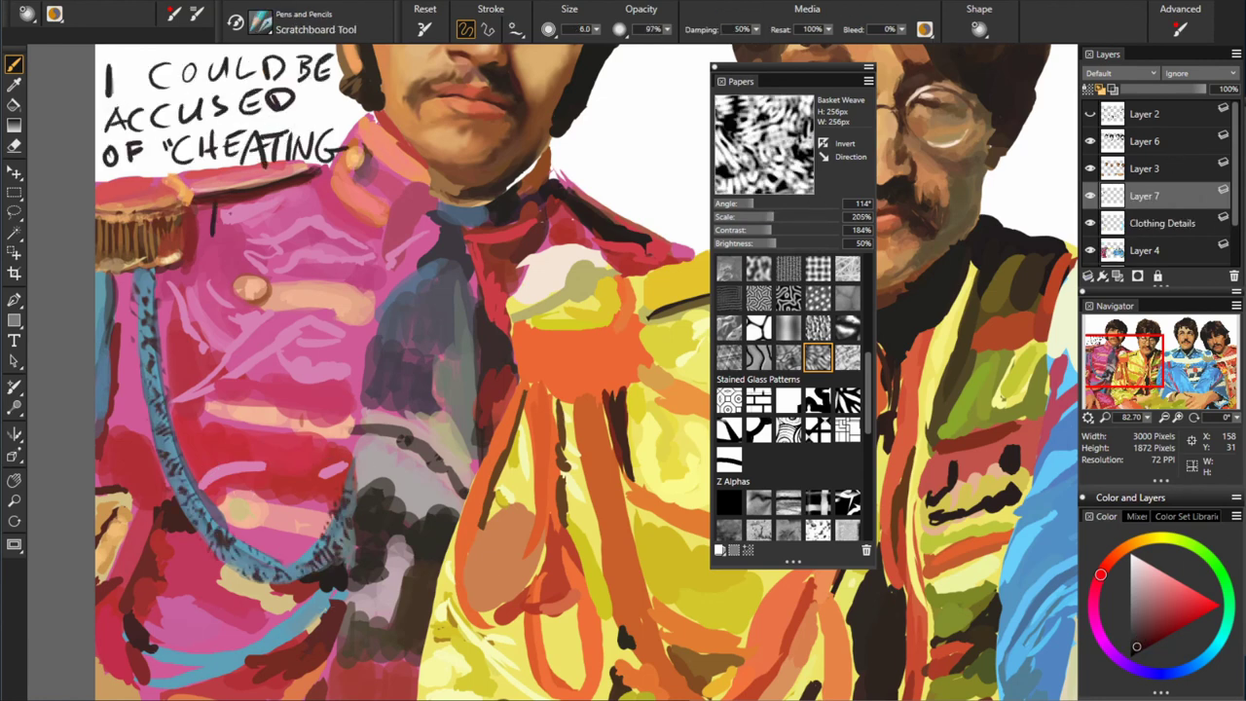
drag(210, 202, 326, 200)
drag(219, 255, 160, 362)
drag(255, 248, 380, 225)
drag(239, 282, 359, 282)
mouse_move(199, 372)
mouse_down()
mouse_move(327, 321)
mouse_move(356, 370)
mouse_move(691, 229)
mouse_up()
mouse_move(219, 467)
mouse_down()
mouse_move(458, 401)
mouse_move(609, 341)
mouse_up()
drag(653, 307, 662, 350)
drag(297, 487, 633, 390)
drag(482, 501, 560, 468)
drag(448, 594, 672, 487)
drag(516, 623, 623, 575)
drag(633, 585, 701, 531)
mouse_move(560, 643)
mouse_down()
mouse_move(555, 681)
mouse_move(769, 599)
mouse_up()
drag(920, 575, 998, 535)
drag(662, 682, 809, 648)
drag(940, 594, 1066, 560)
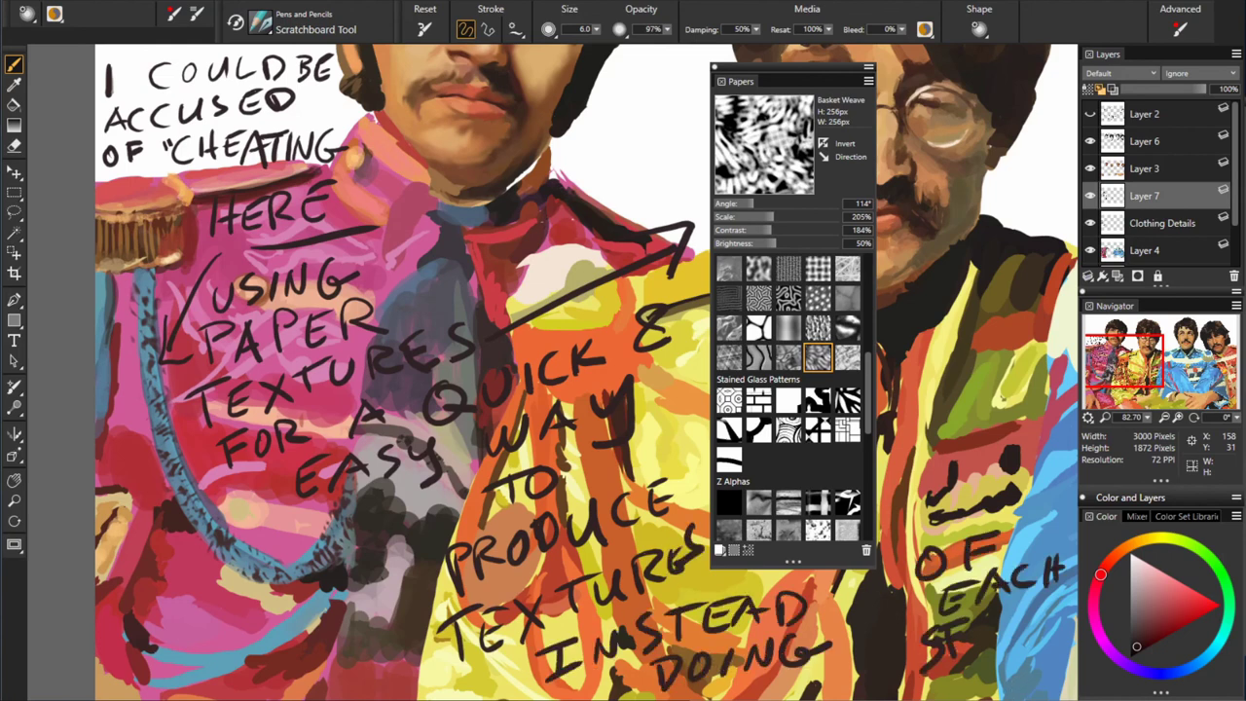
click(1134, 559)
drag(814, 687, 974, 623)
drag(983, 623, 1071, 589)
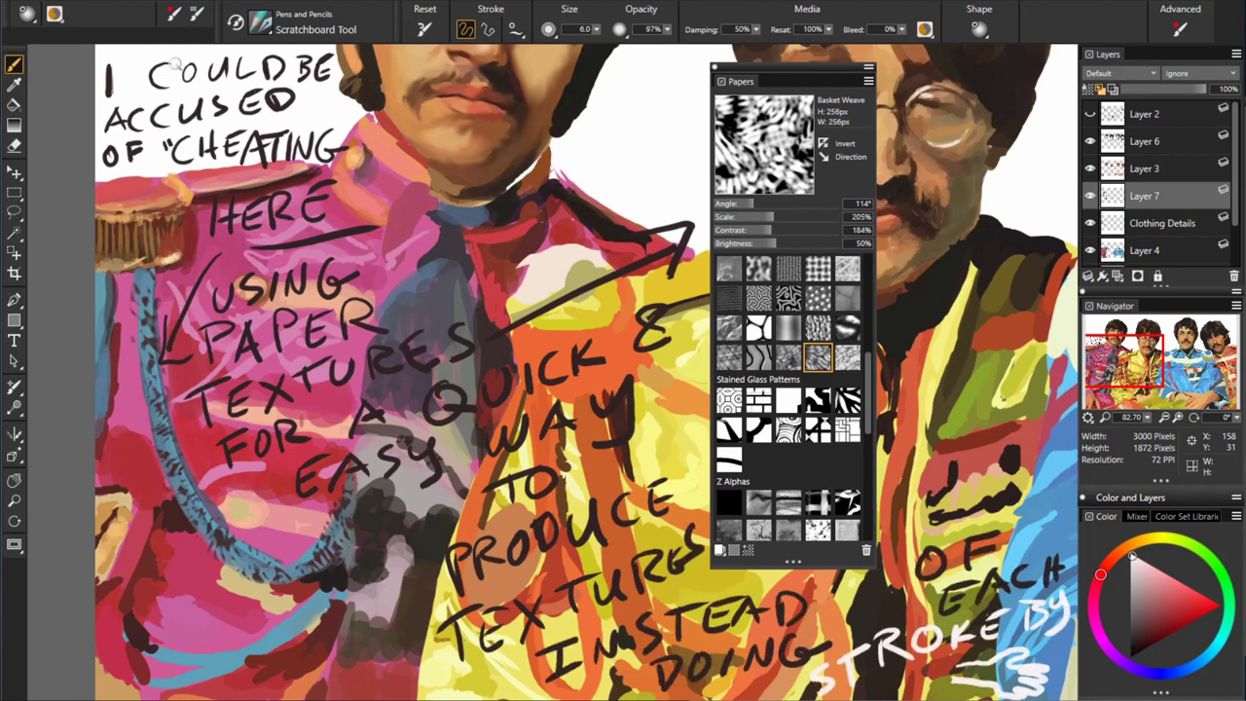
click(1234, 276)
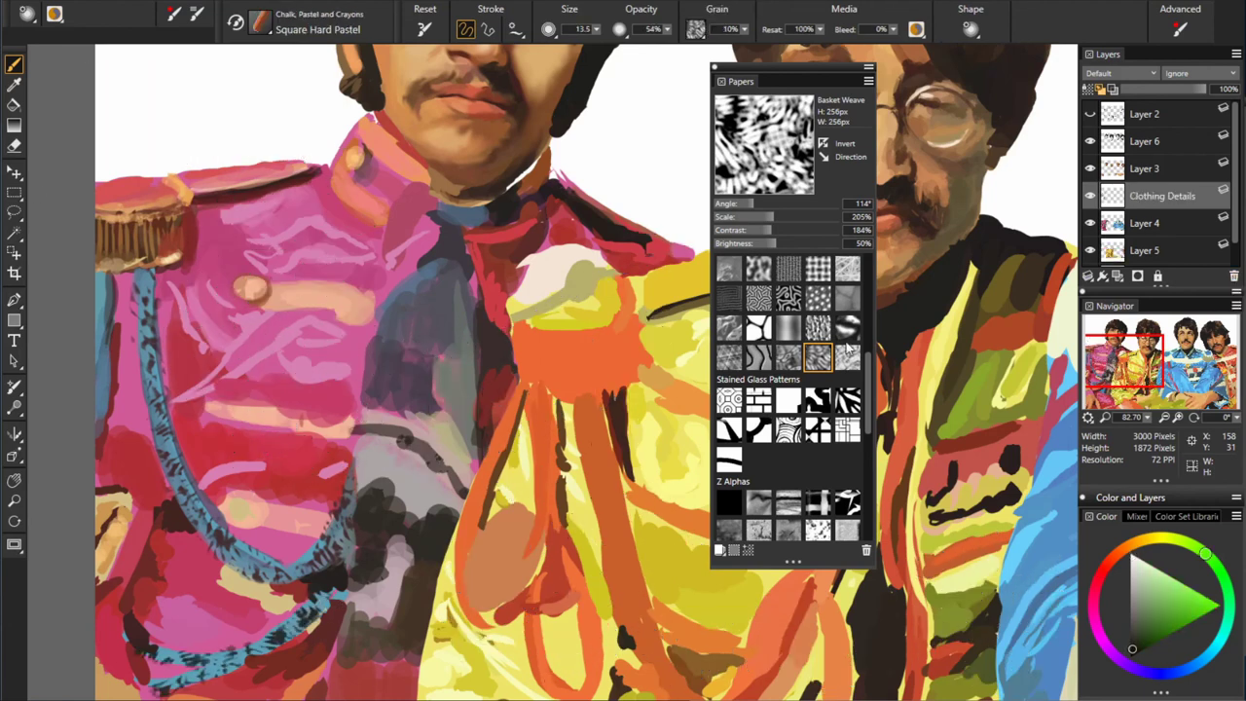
- Switch the paper to Big Canvas and sample orange and dark magenta from the jackets
click(818, 328)
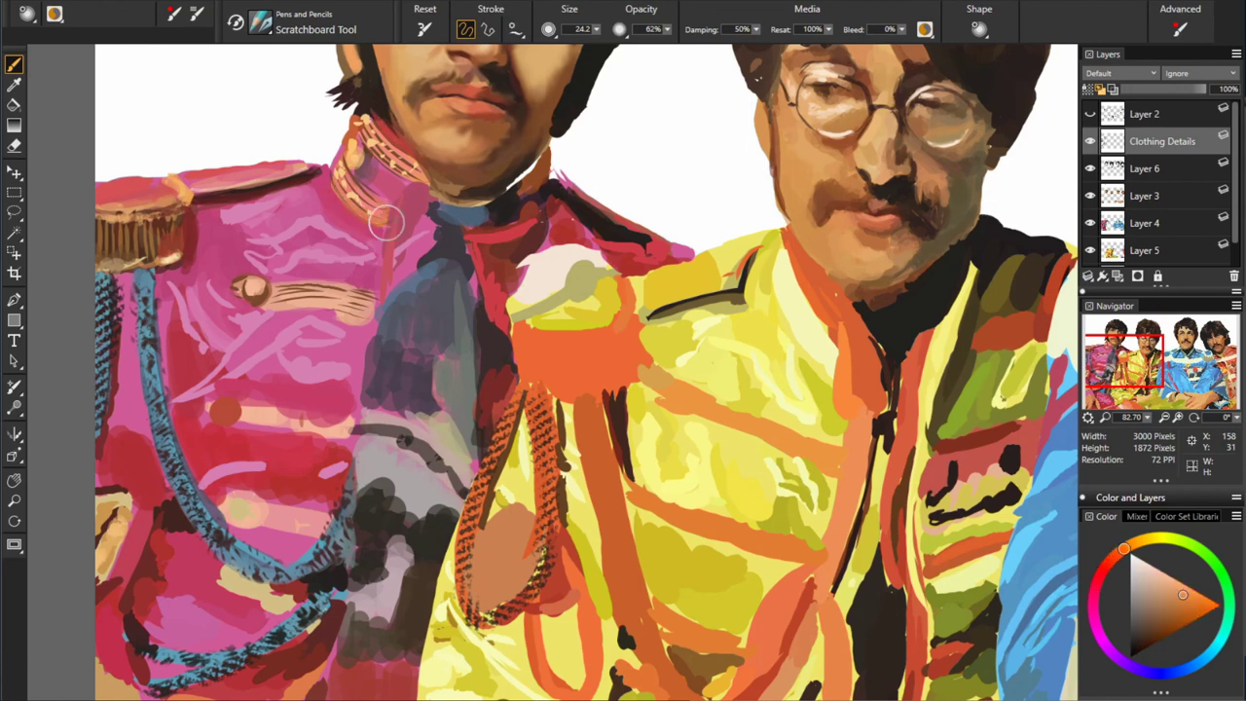
alt+click(577, 357)
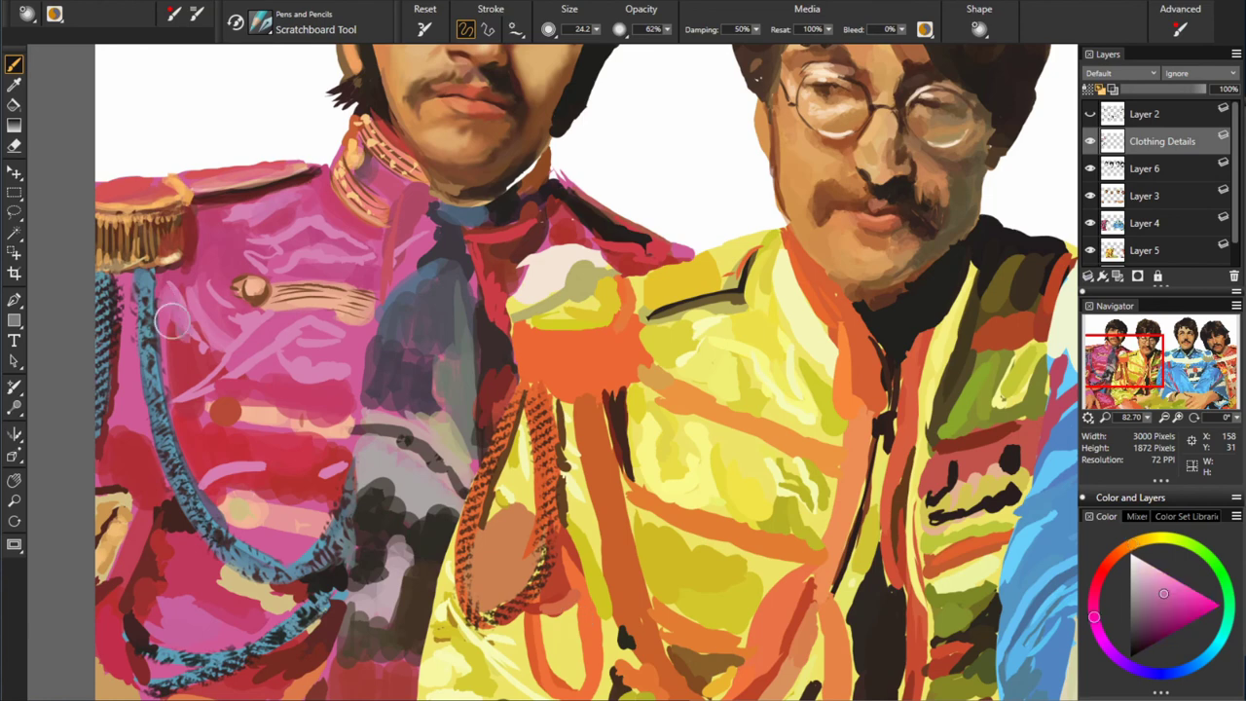
alt+click(165, 292)
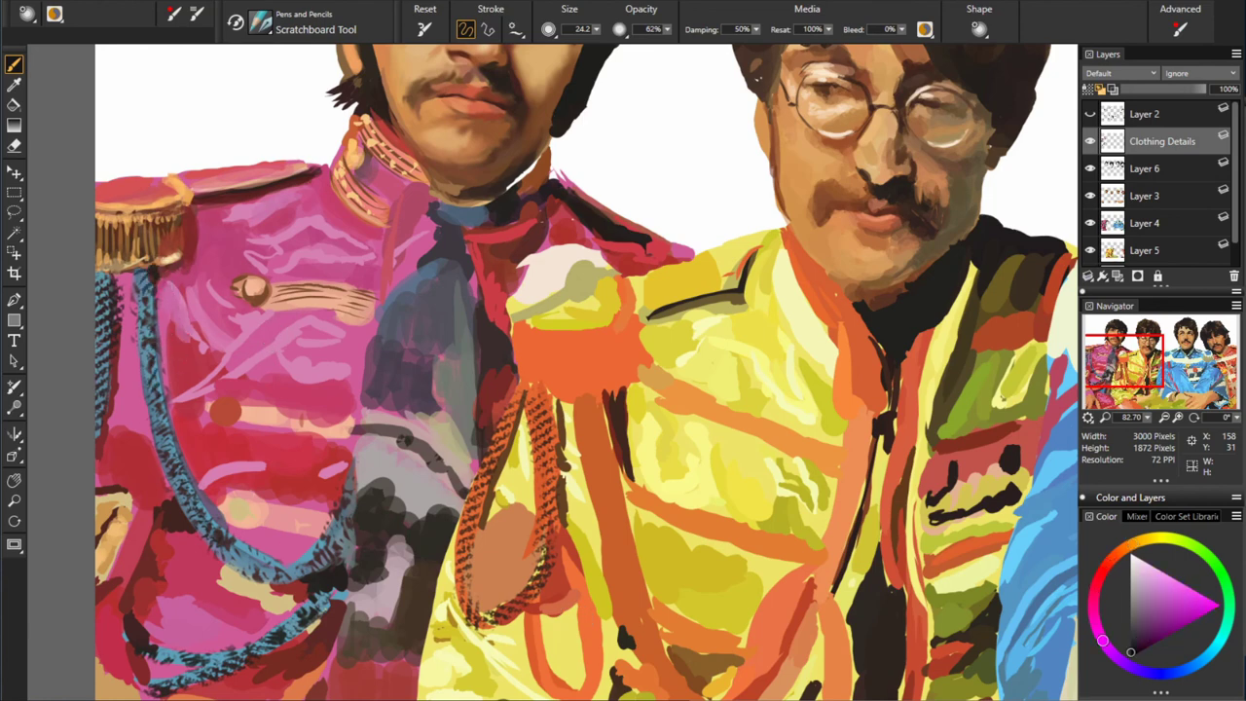
- Sample reds, purple and brownish oranges along the pink jacket's edge
alt+click(112, 321)
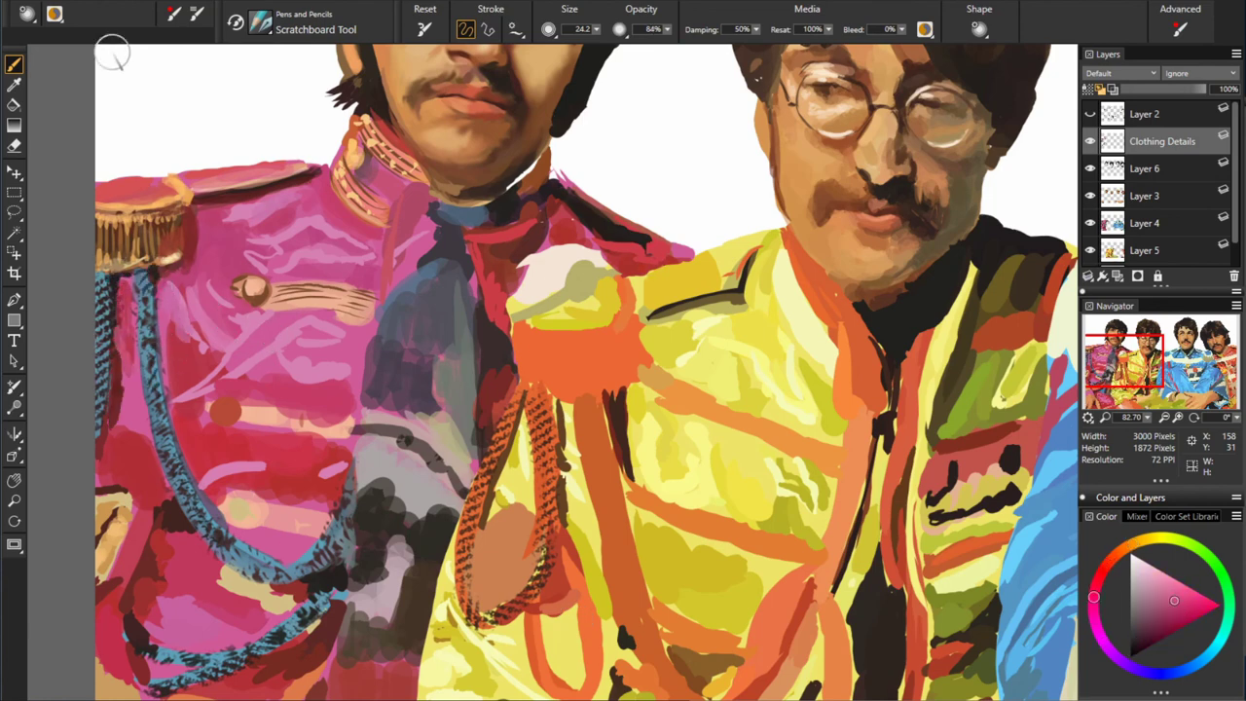
alt+click(136, 409)
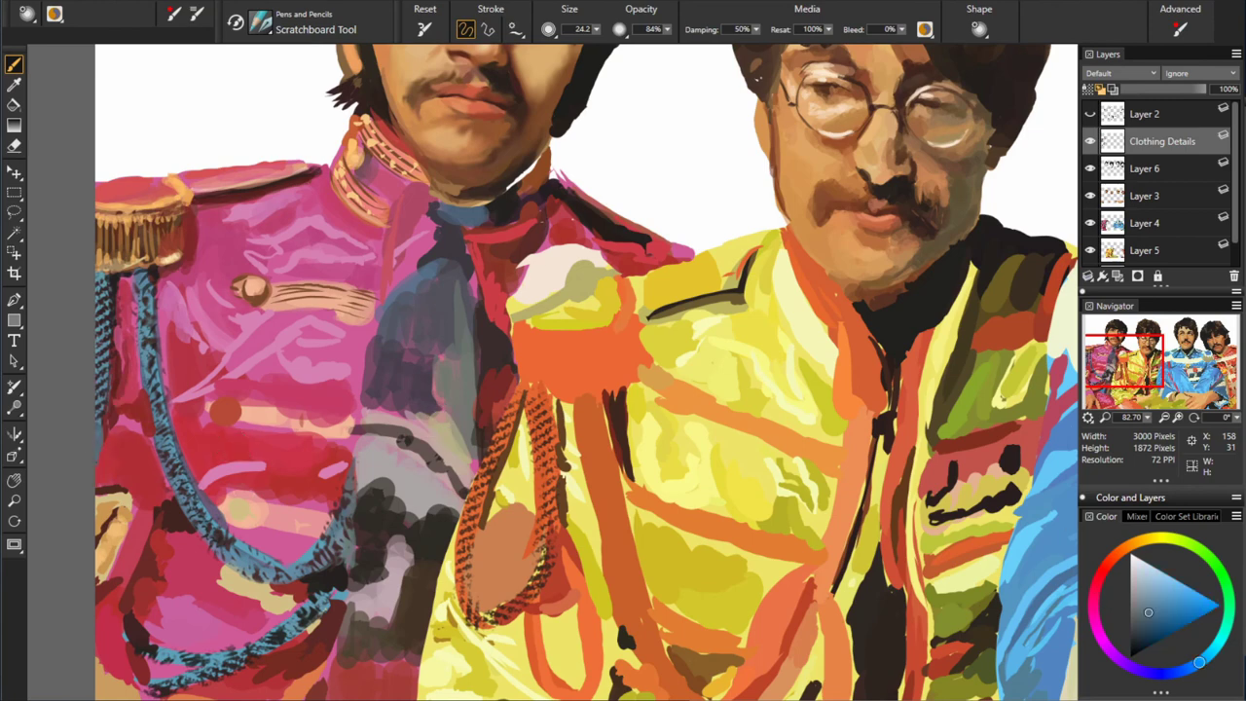
alt+click(102, 424)
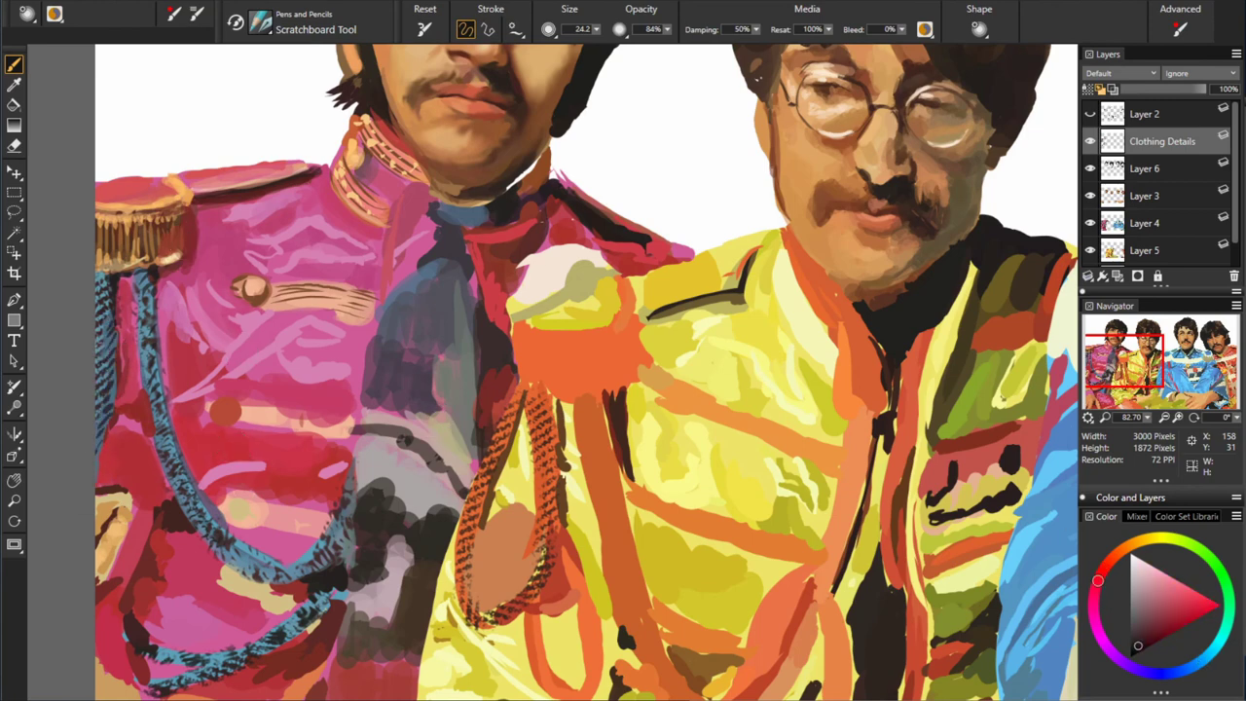
alt+click(117, 501)
alt+click(127, 628)
alt+click(103, 526)
alt+click(137, 531)
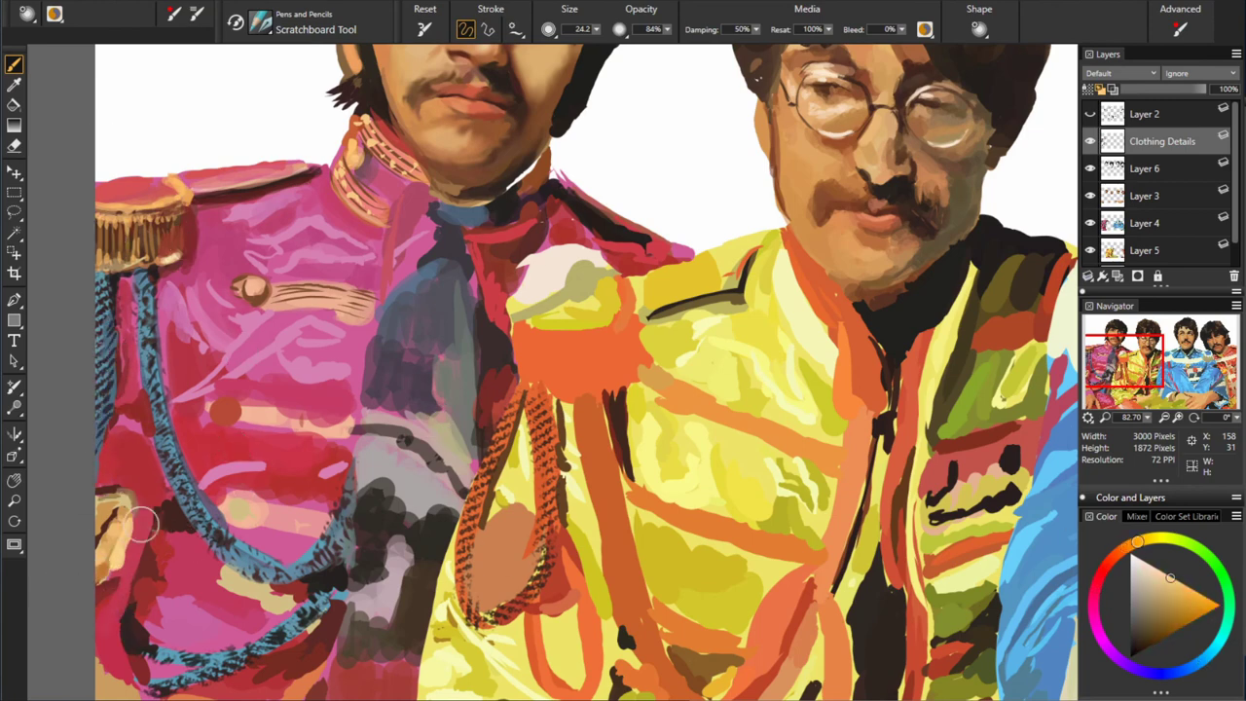
alt+click(112, 477)
alt+click(127, 540)
alt+click(111, 518)
- Sample the light blue cord, dark jacket reds, pale peach and pale yellow-orange
alt+click(161, 537)
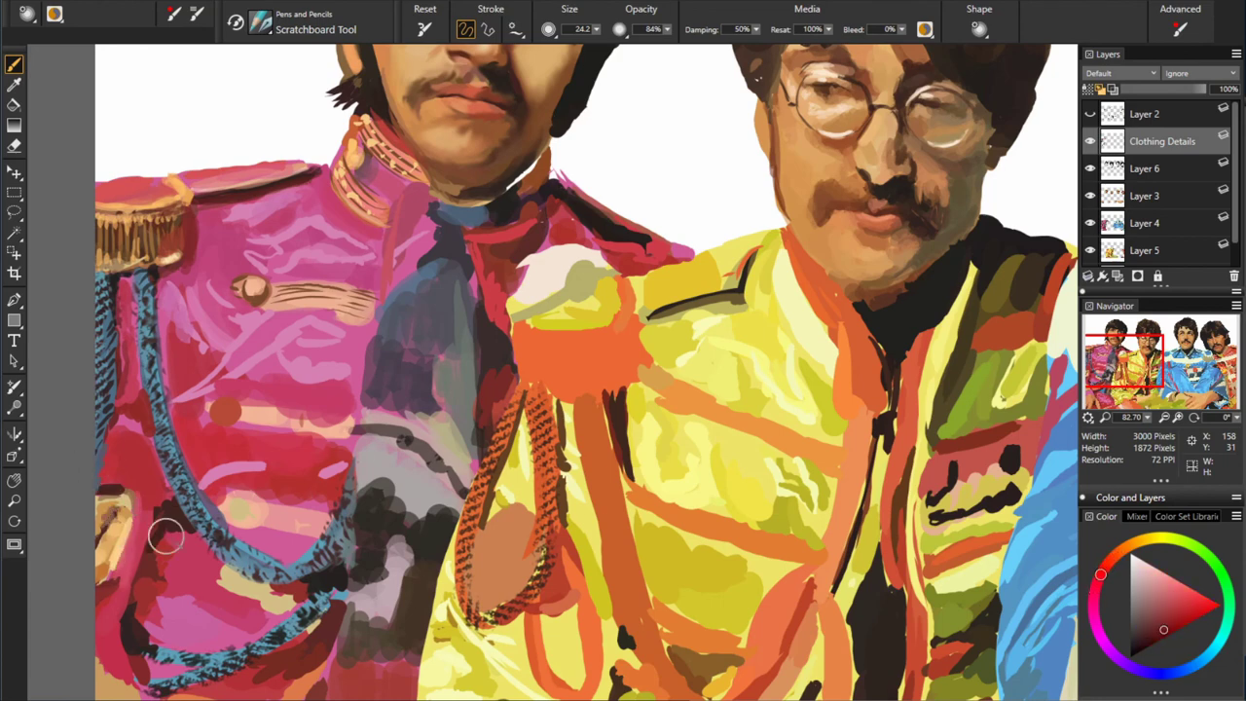
alt+click(156, 426)
alt+click(164, 442)
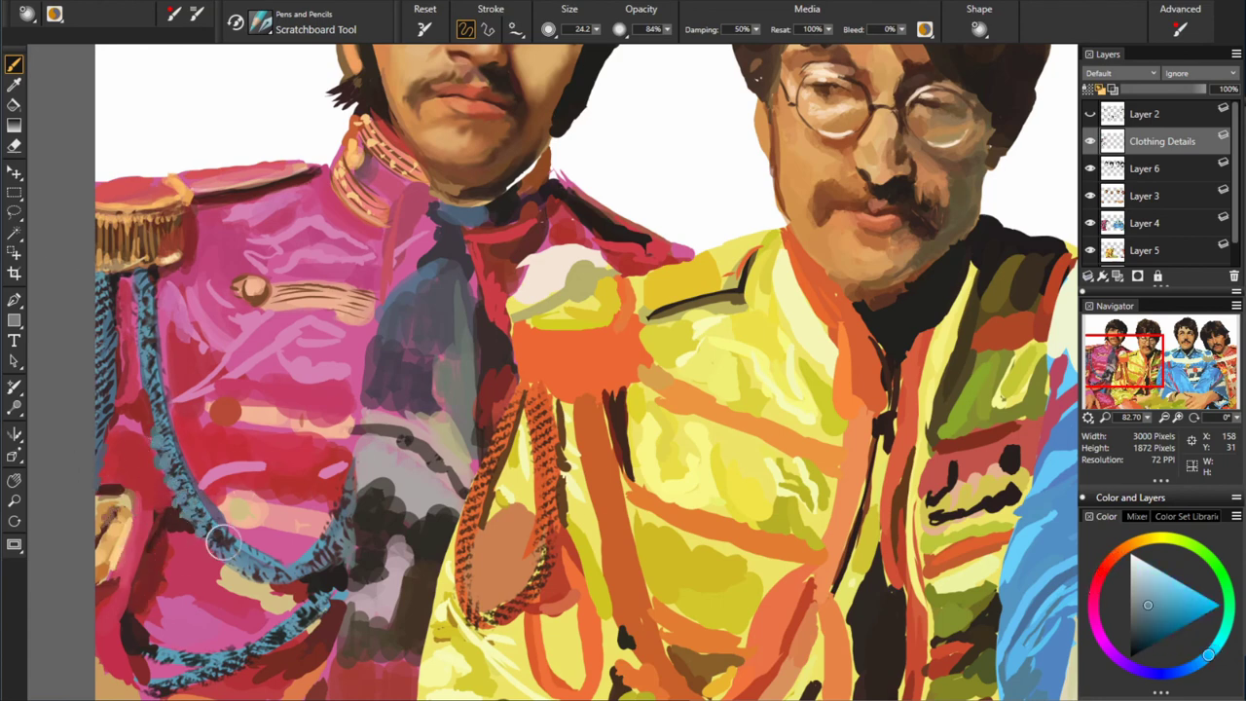
alt+click(300, 518)
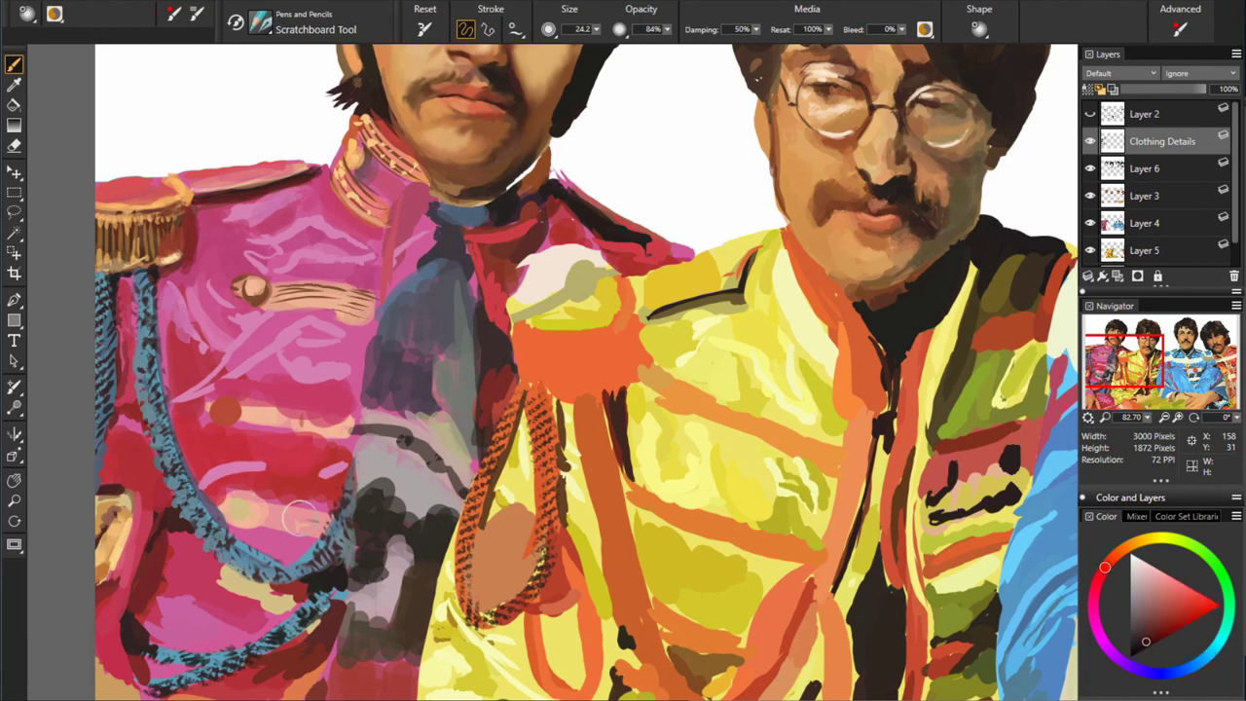
alt+click(265, 472)
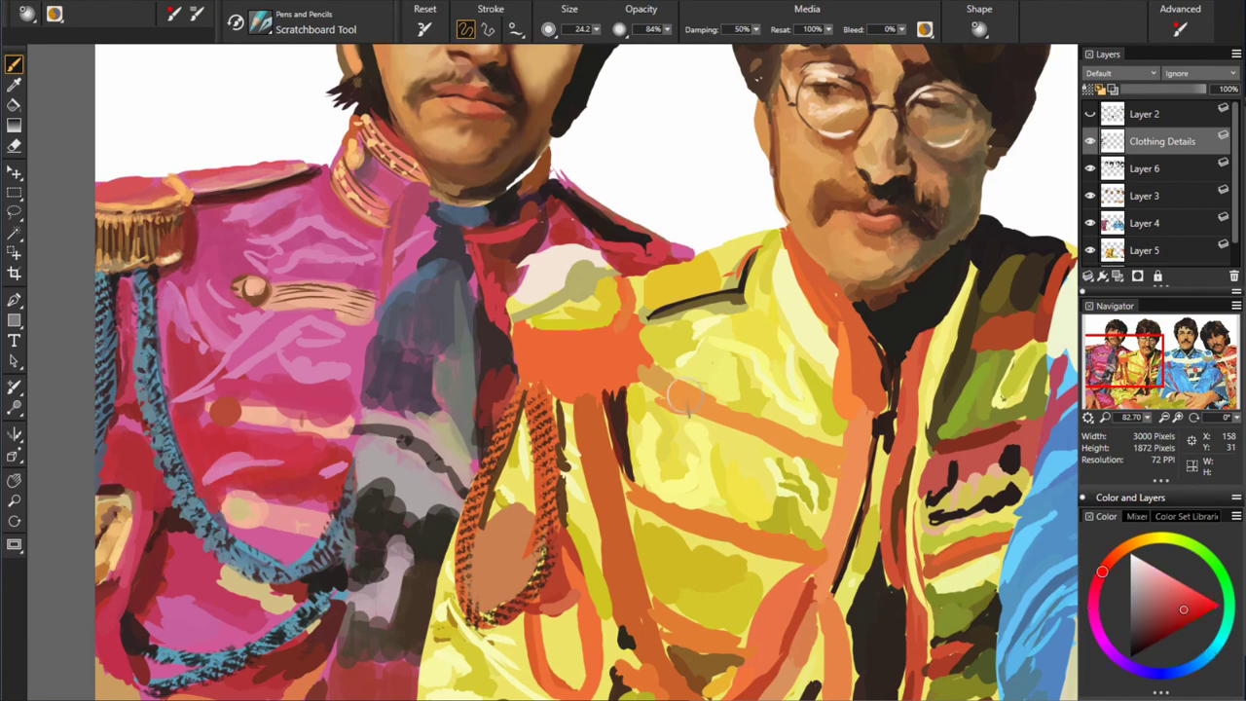
alt+click(248, 486)
alt+click(462, 314)
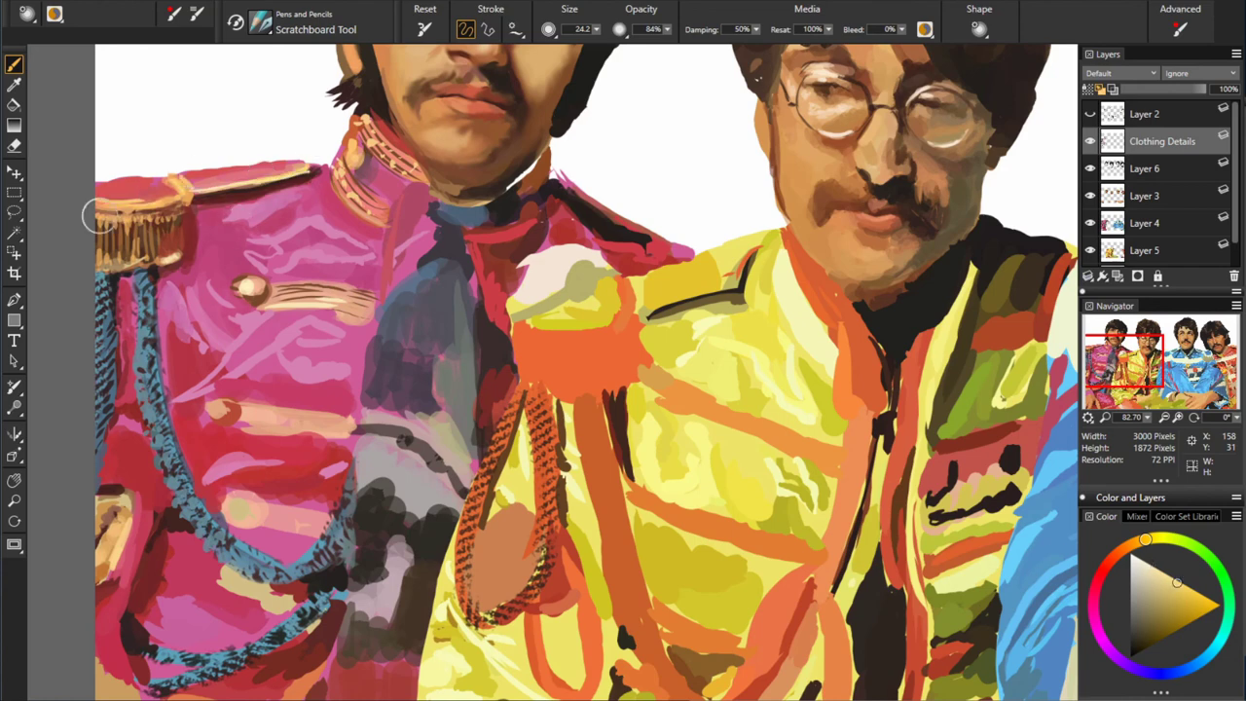
- Pick pinks near the tie and dab brown-orange detail along the collar
alt+click(177, 247)
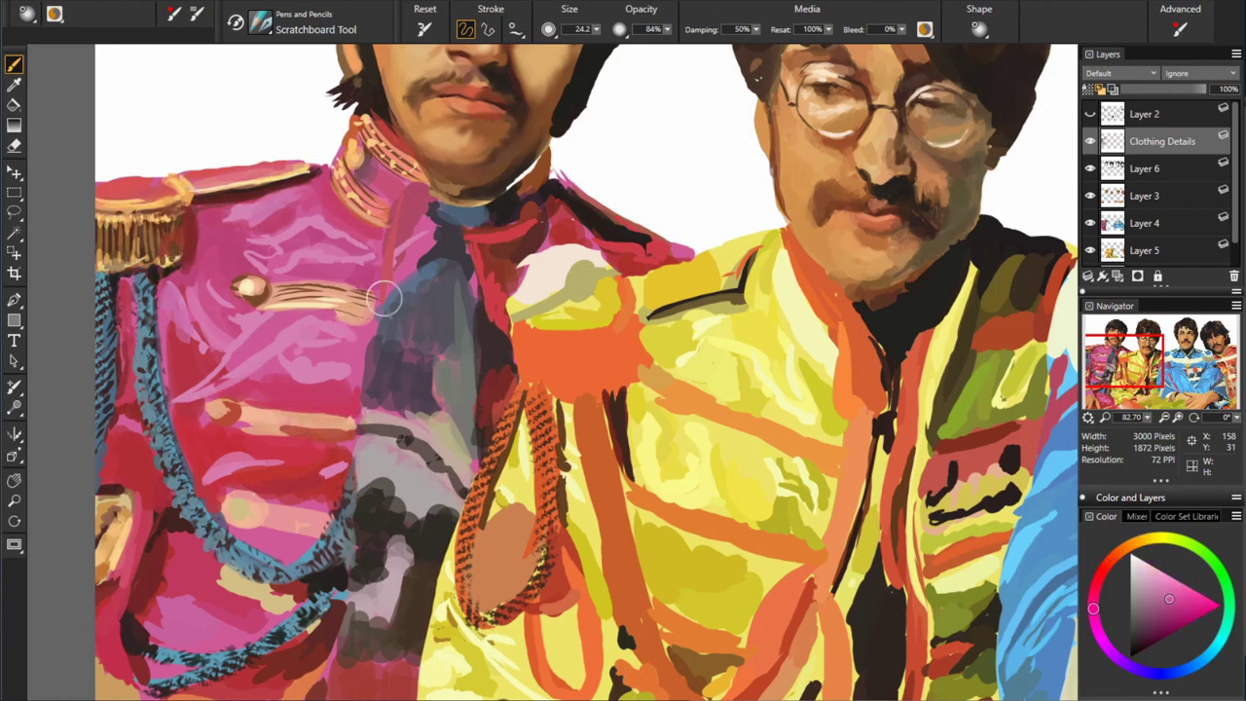
alt+click(321, 310)
alt+click(304, 322)
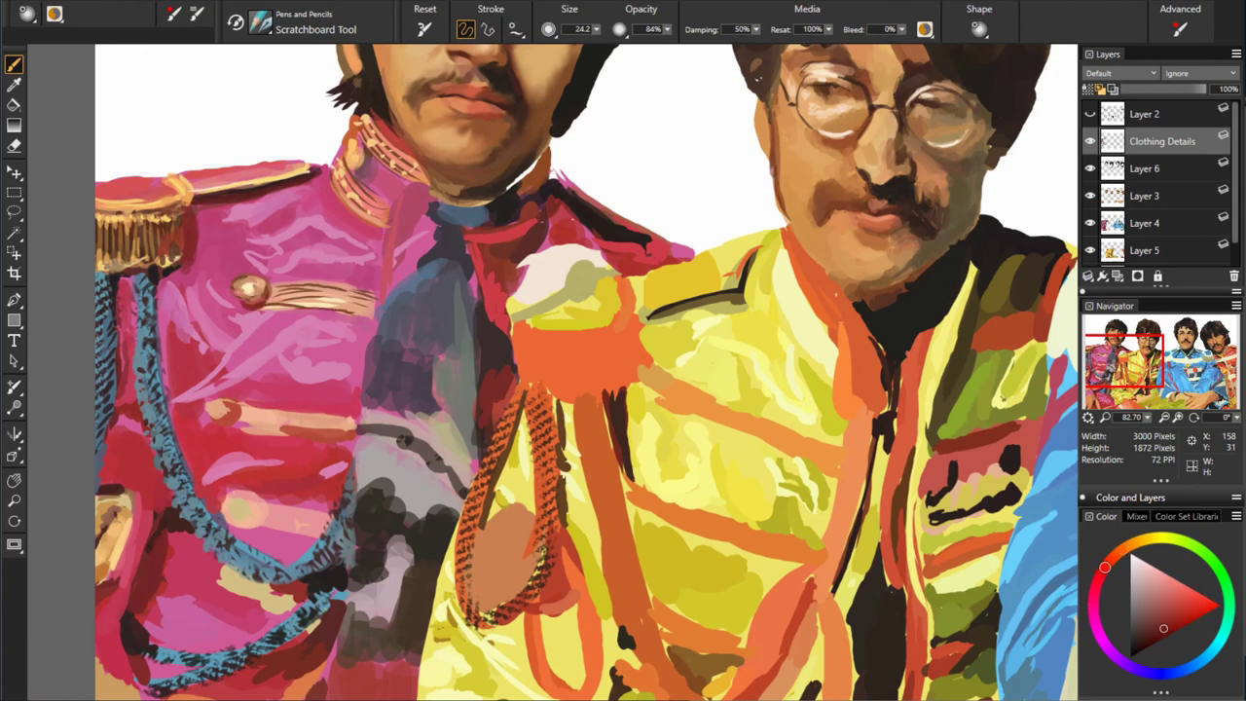
alt+click(346, 285)
alt+click(258, 242)
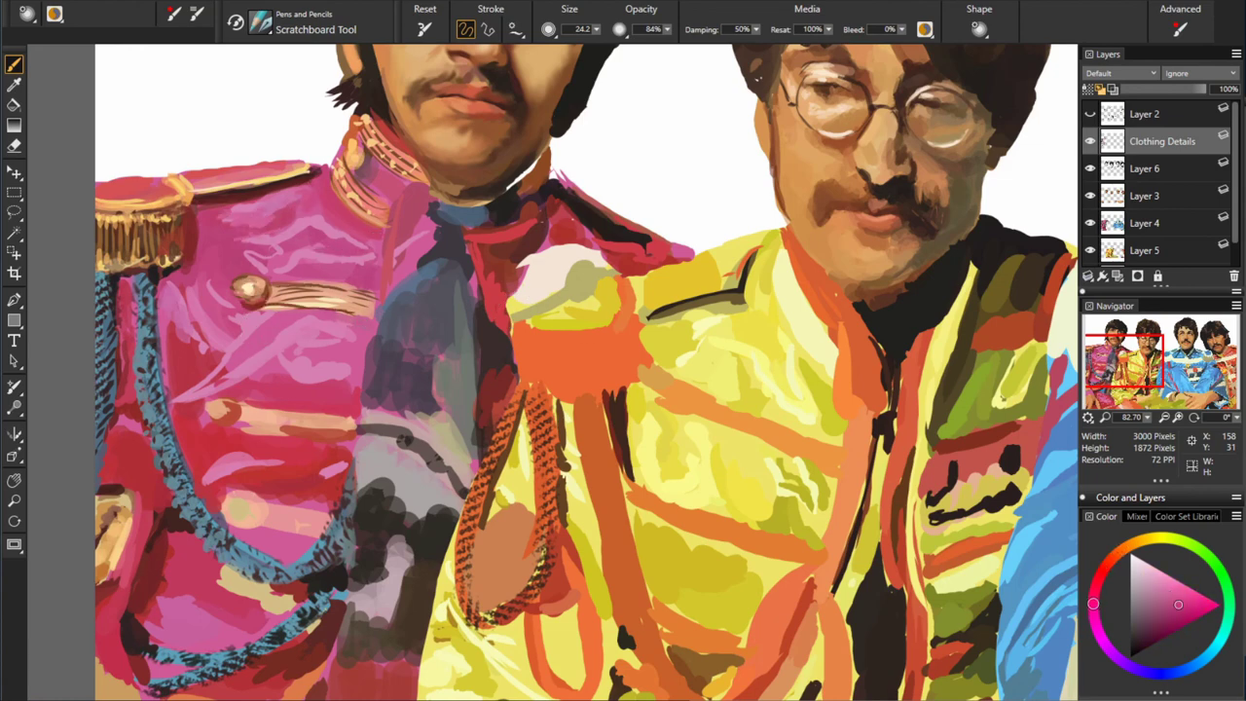
alt+click(356, 238)
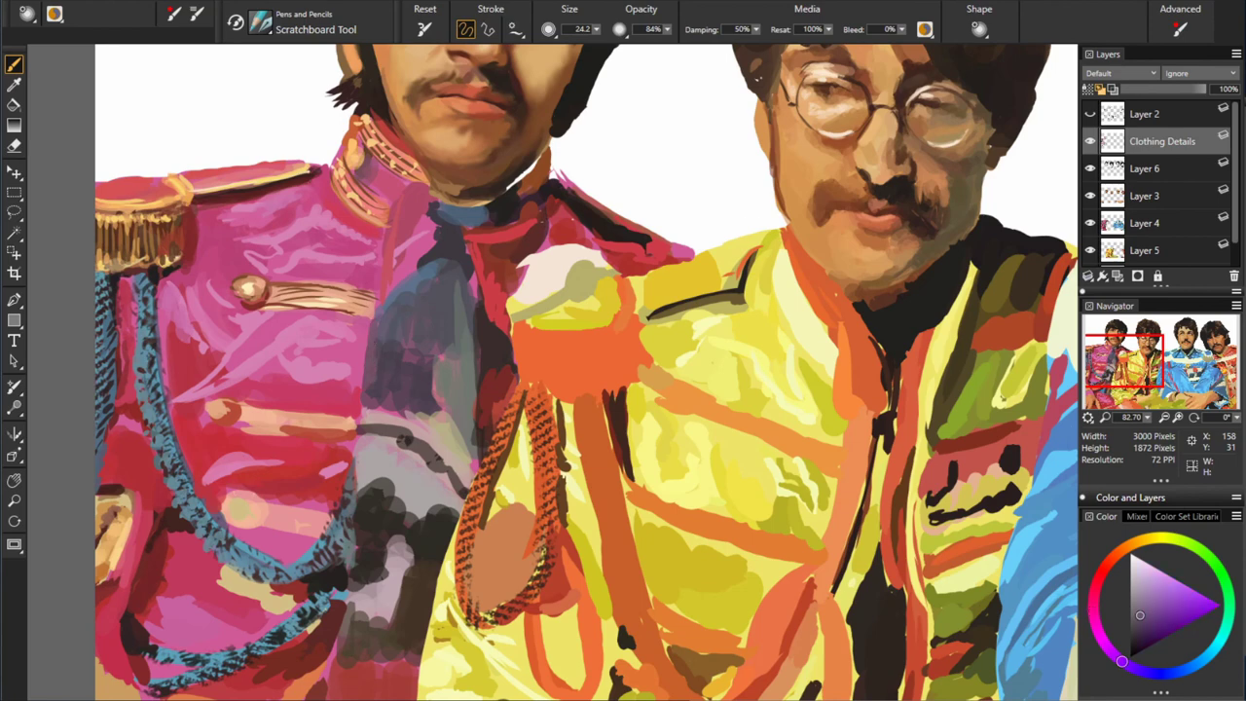
alt+click(418, 190)
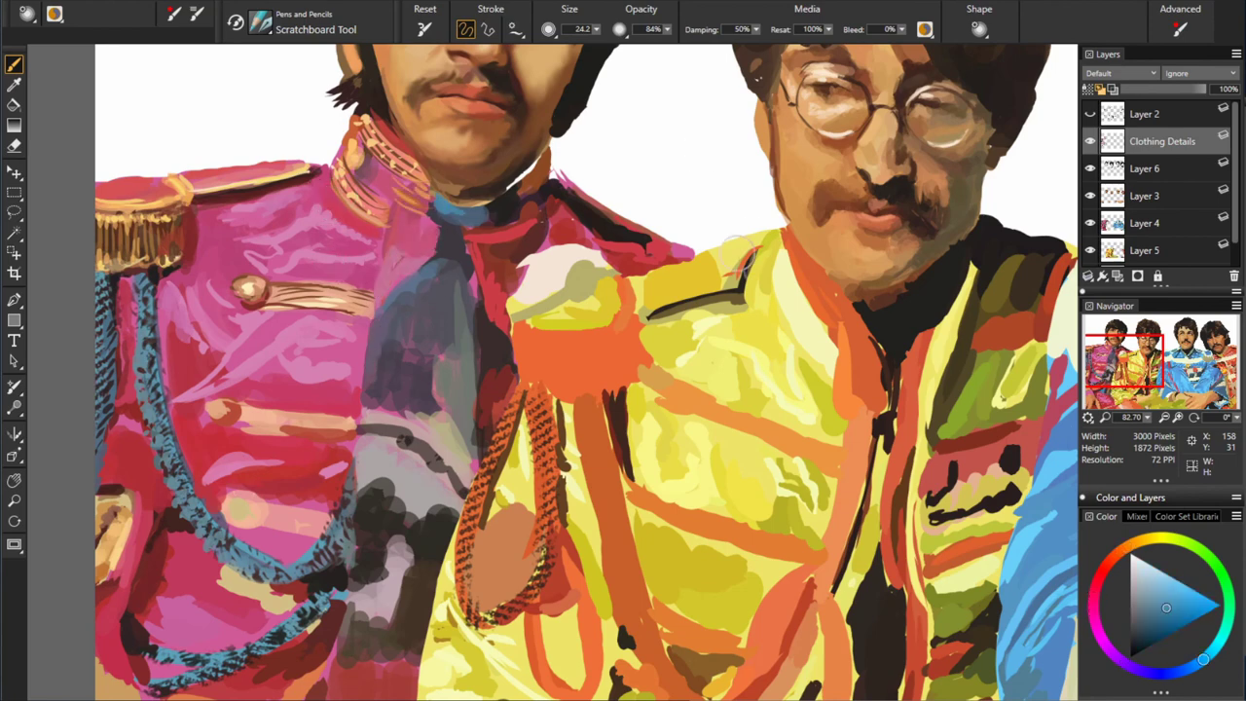
alt+click(506, 185)
alt+click(556, 126)
alt+click(526, 170)
- Paint pink over the grey beside the collar and add orange collar trim
alt+click(399, 212)
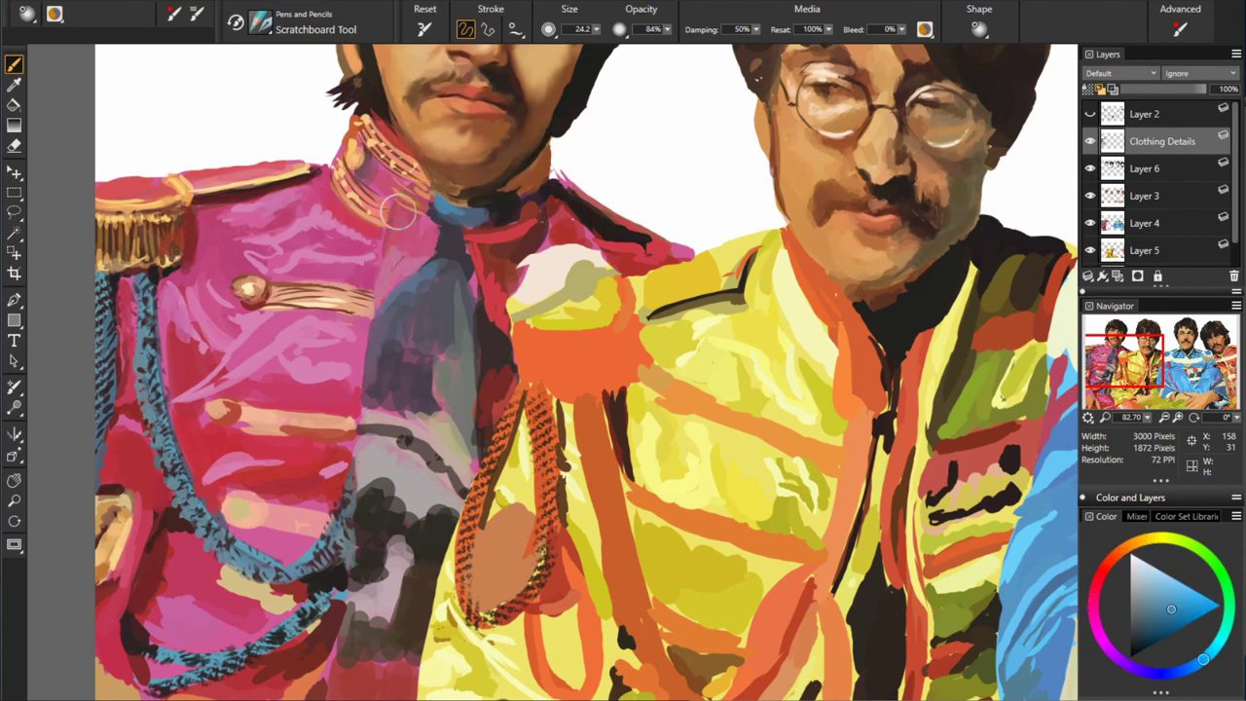
alt+click(466, 196)
alt+click(509, 214)
alt+click(503, 221)
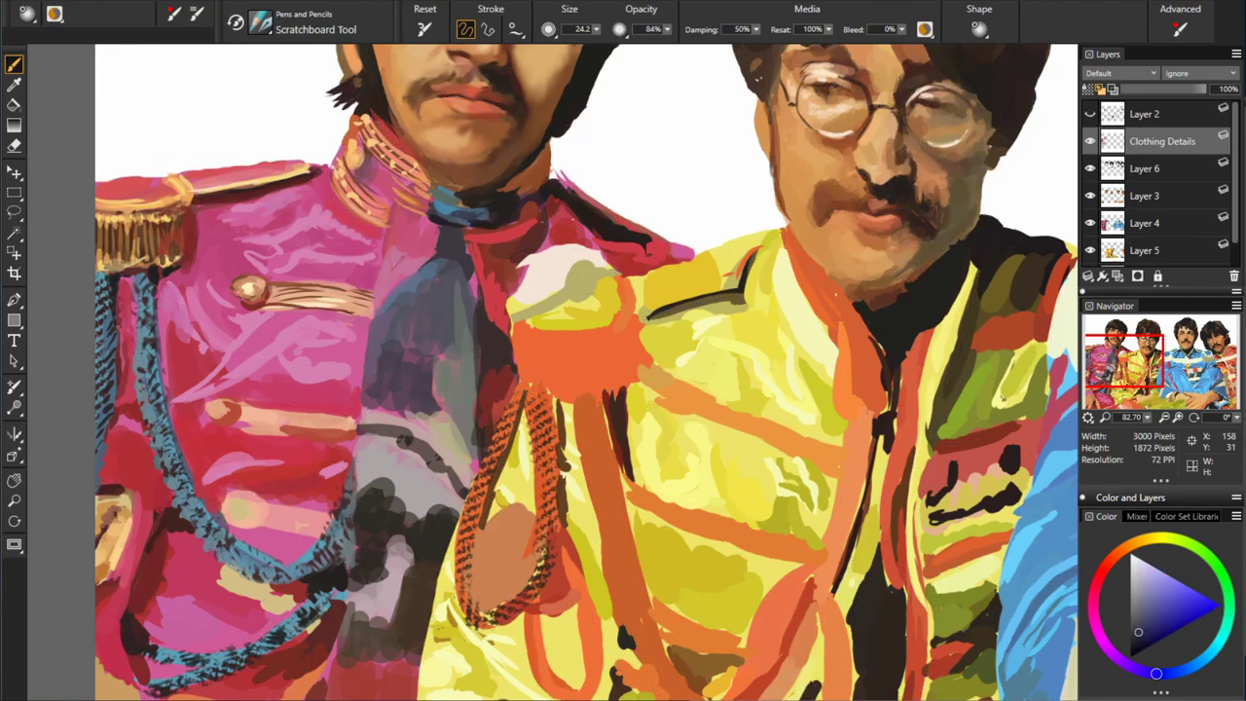
alt+click(469, 199)
alt+click(519, 176)
alt+click(537, 151)
alt+click(550, 165)
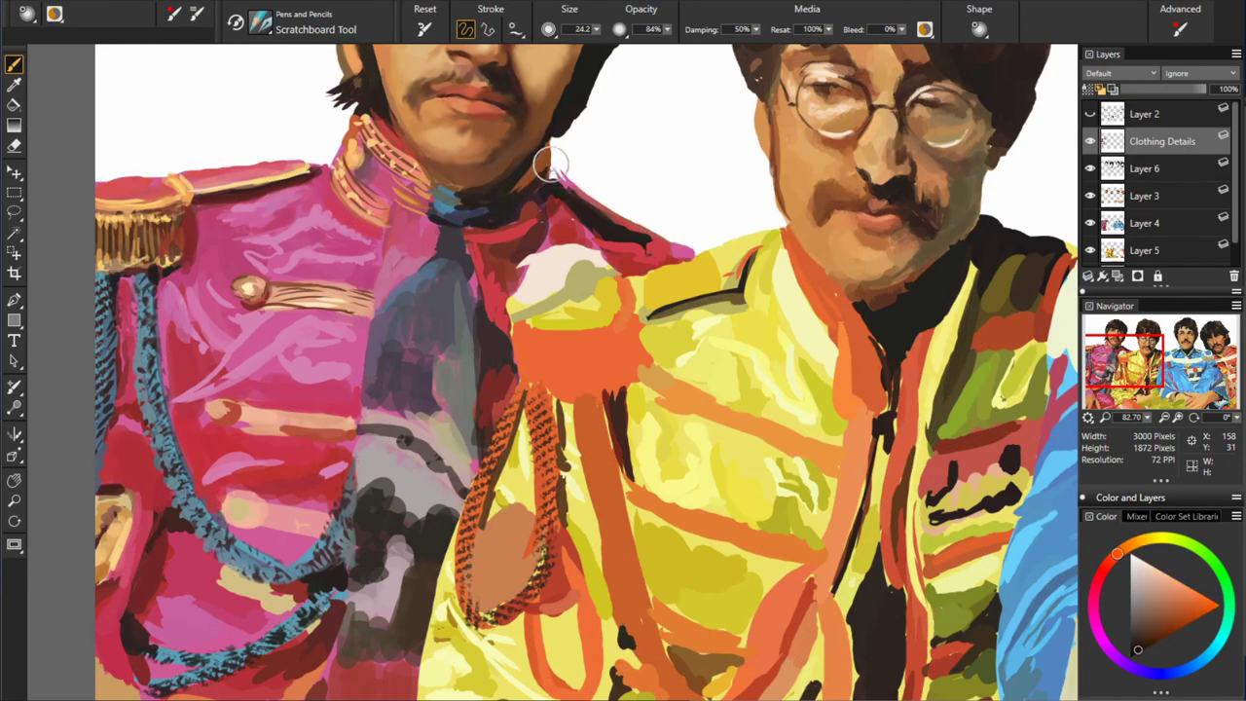
- Sample bright yellow and coat red, shifting the view up-left
alt+click(923, 222)
alt+click(469, 475)
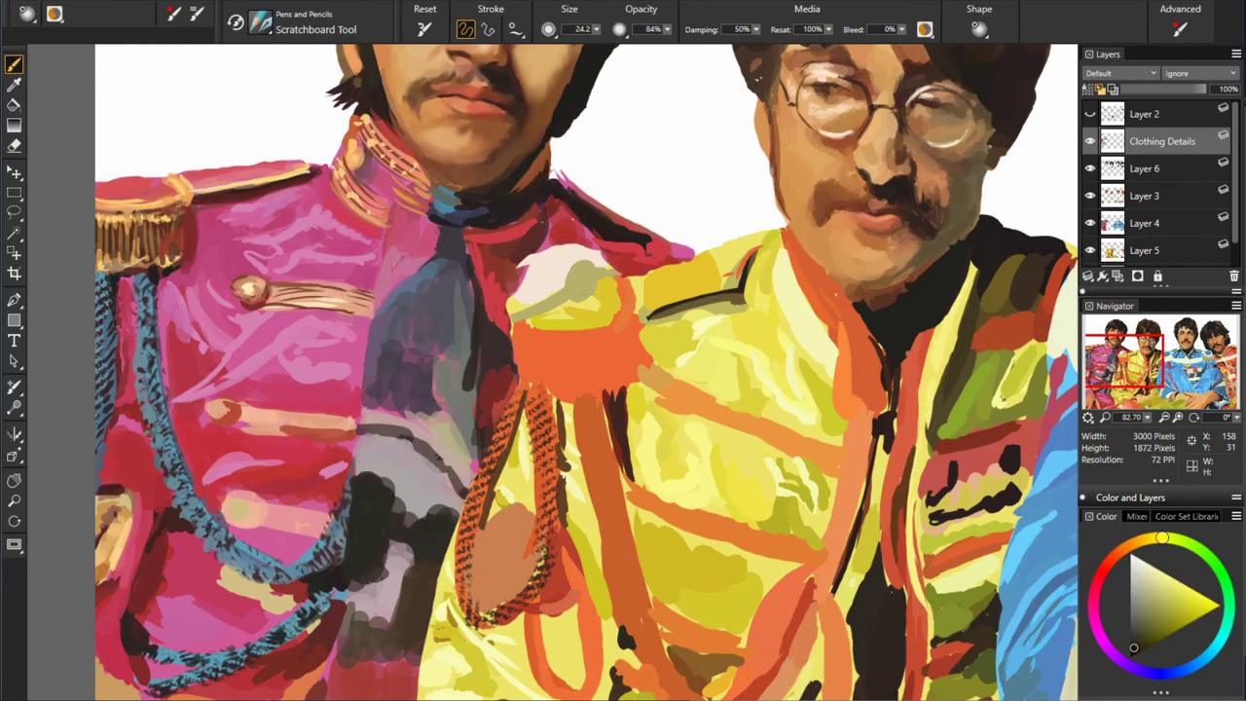
drag(343, 655, 333, 635)
alt+click(340, 415)
alt+click(122, 477)
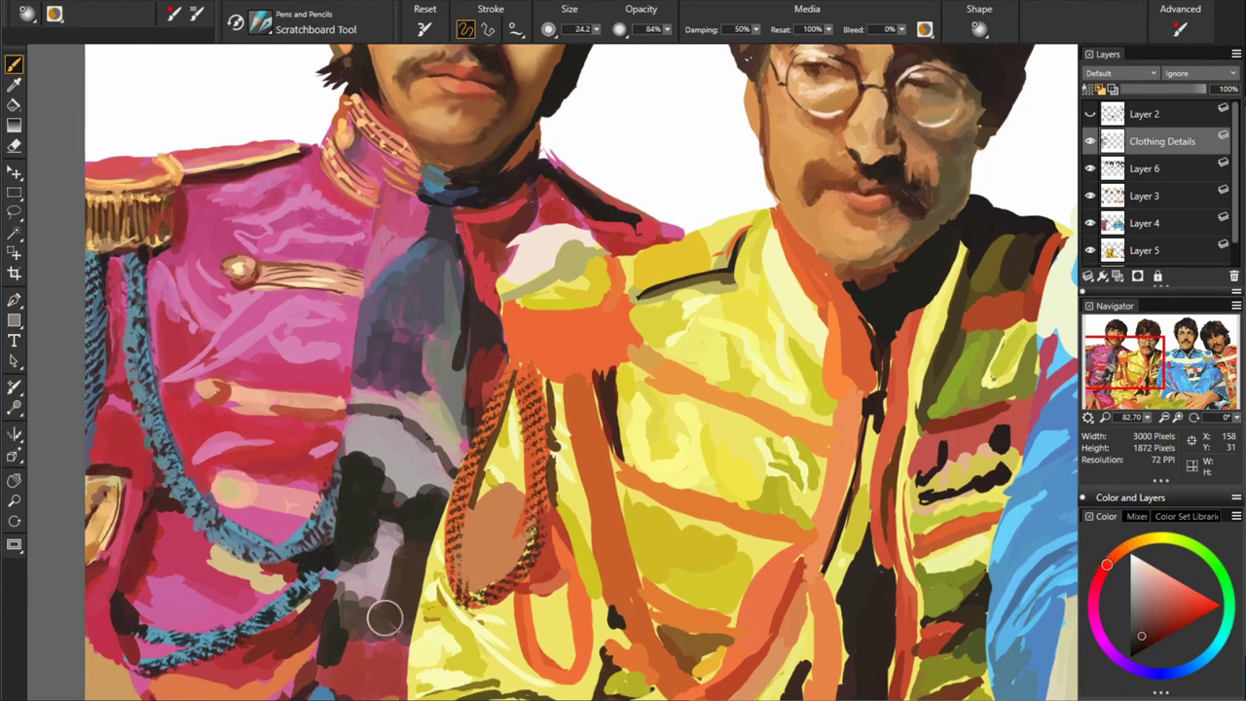
- Dab red-pink onto the pink coat and paint round orange-brown buttons on the yellow coat
alt+click(166, 518)
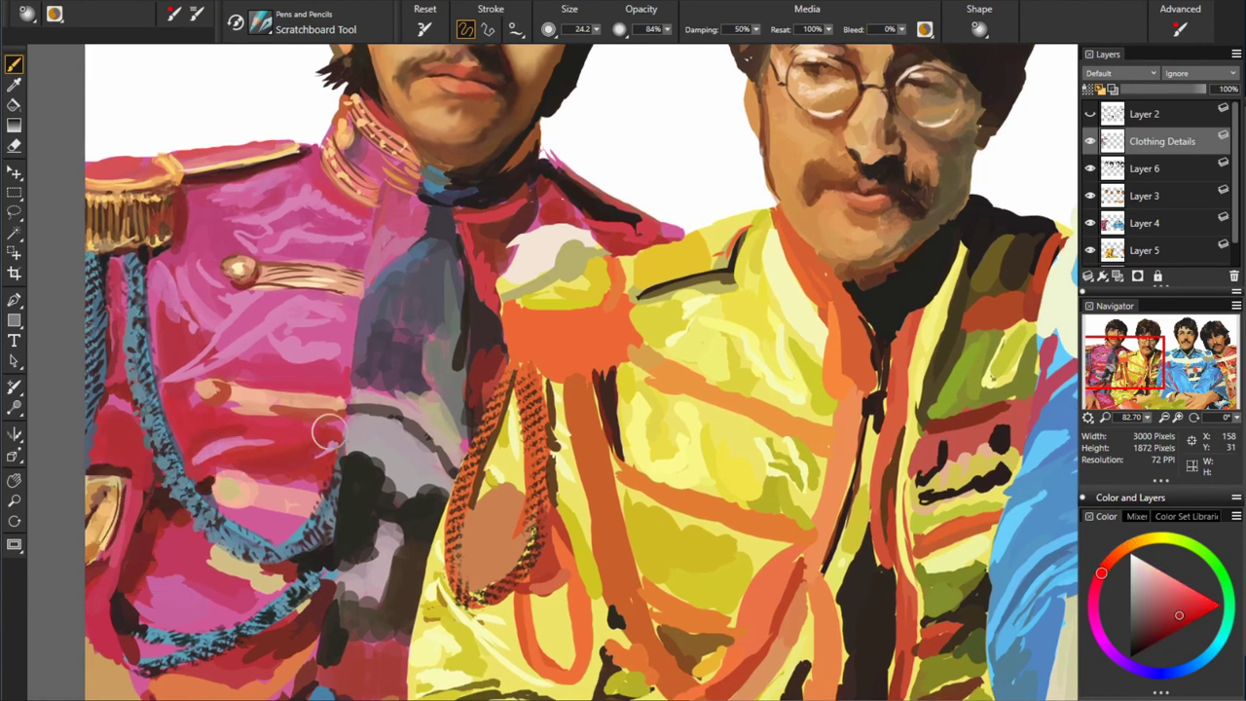
alt+click(173, 441)
alt+click(232, 560)
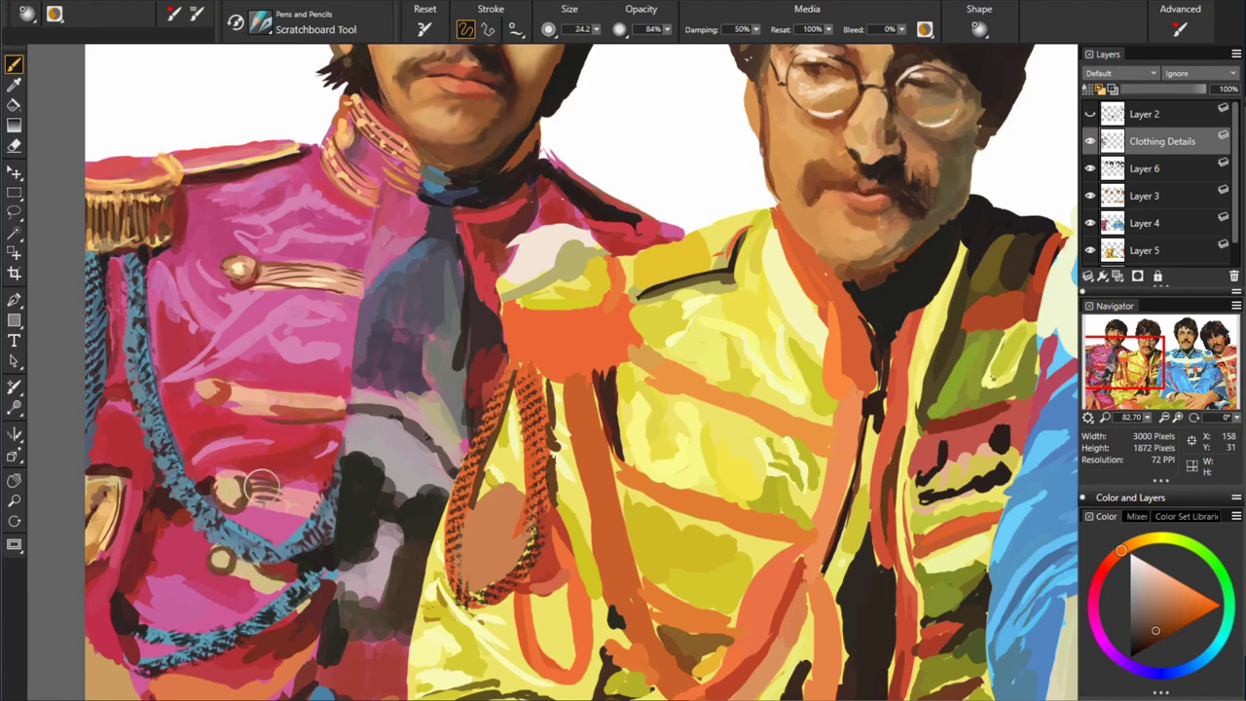
alt+click(216, 388)
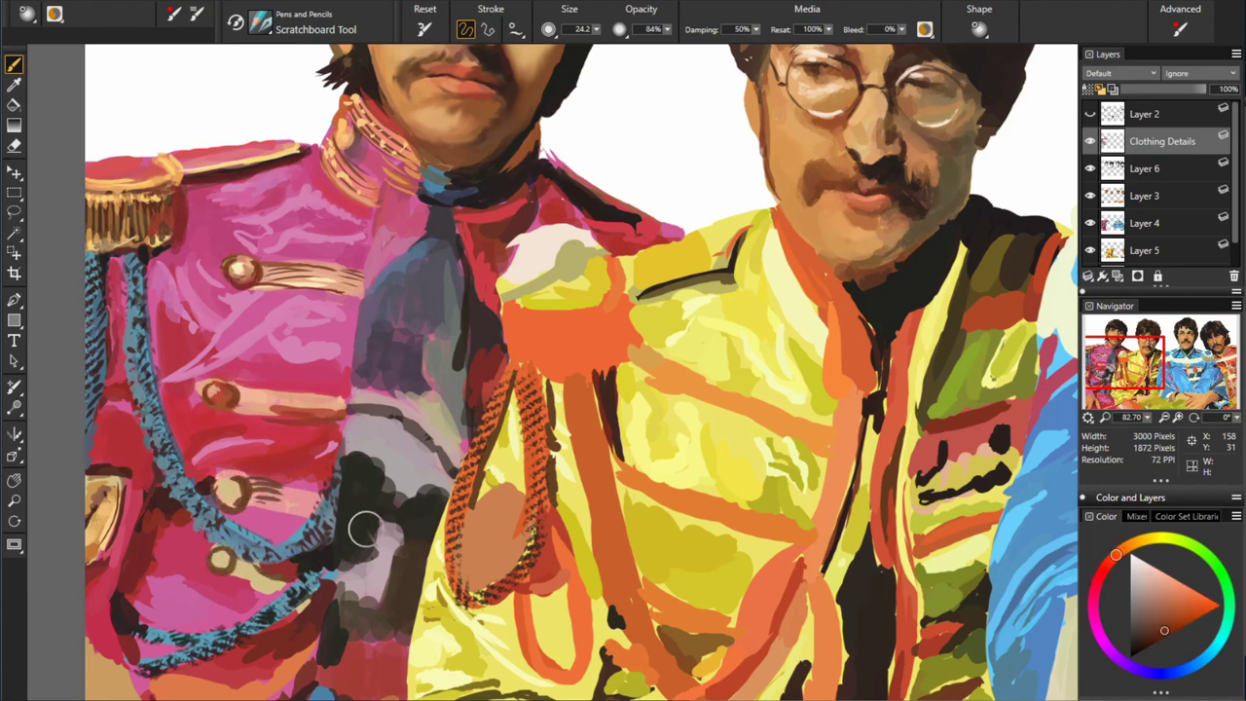
drag(655, 475, 639, 479)
drag(664, 360, 650, 364)
- Sample dark red and reddish-brown tones from the jackets for the braid lines
alt+click(499, 492)
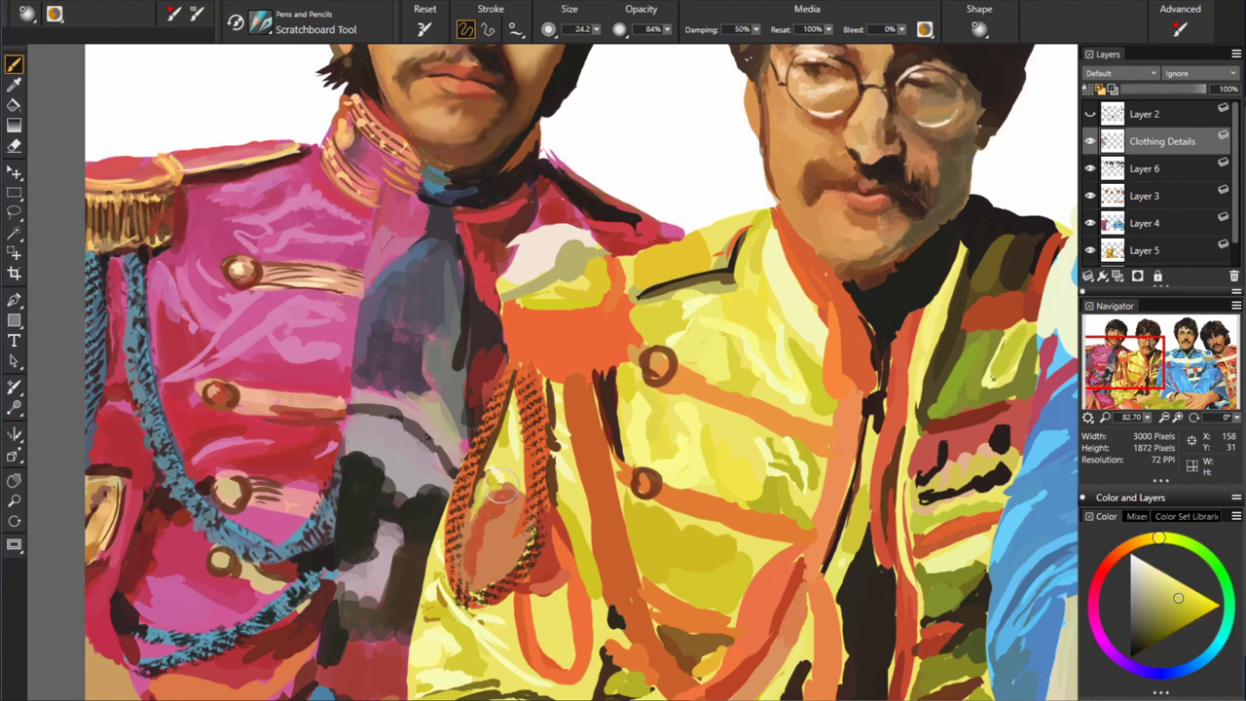
alt+click(245, 461)
alt+click(519, 389)
alt+click(498, 349)
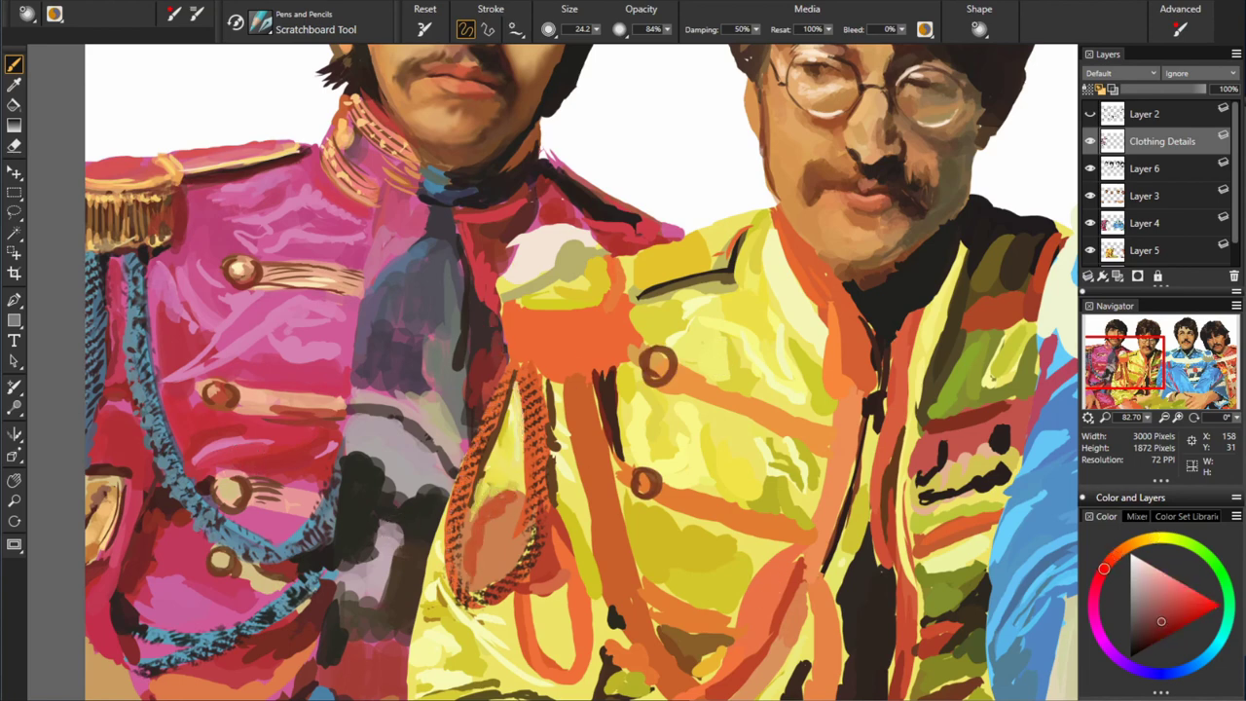
alt+click(482, 364)
alt+click(469, 278)
alt+click(465, 321)
alt+click(234, 498)
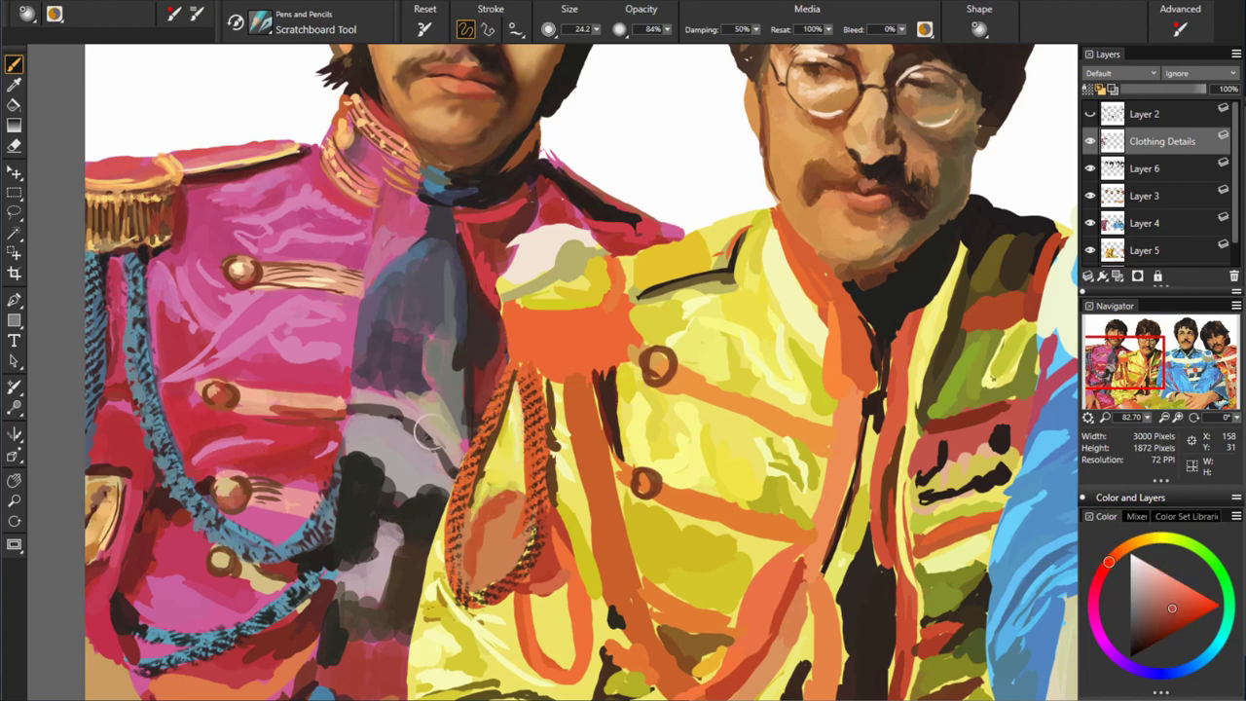
- Work medium reds and darker orange- and red-browns around the pink jacket's buttons
alt+click(312, 477)
alt+click(269, 499)
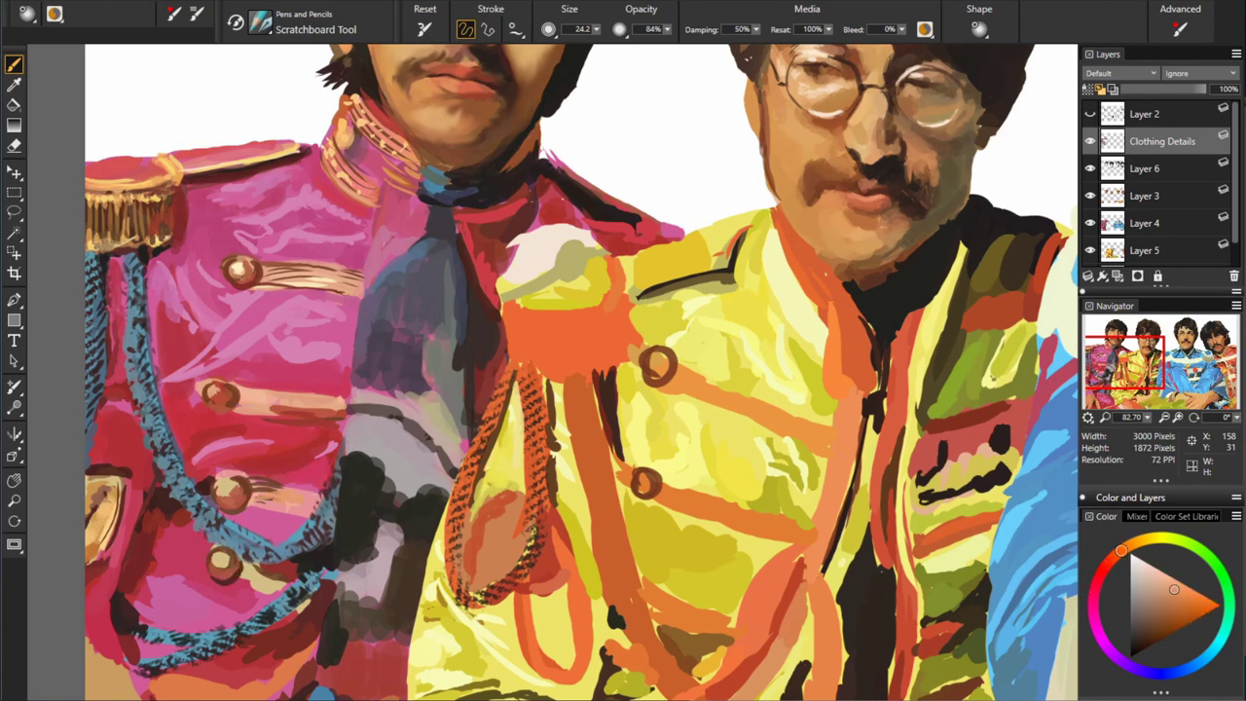
alt+click(238, 516)
alt+click(215, 394)
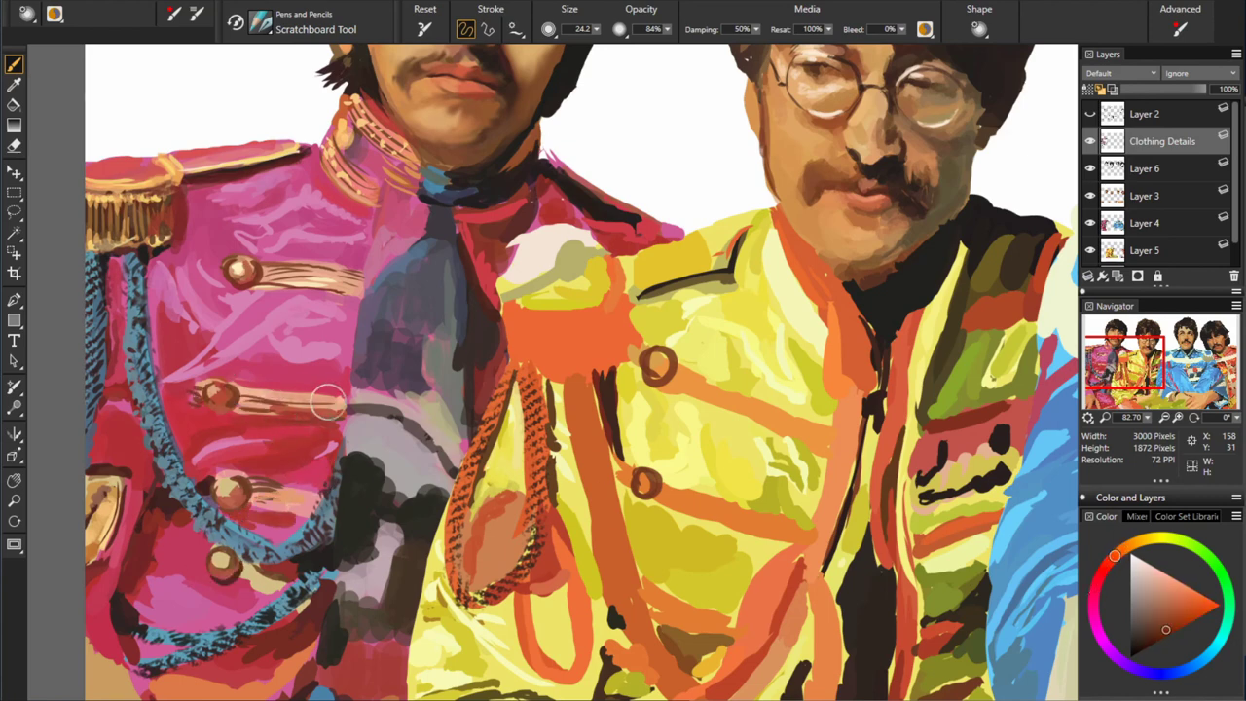
alt+click(513, 516)
alt+click(448, 569)
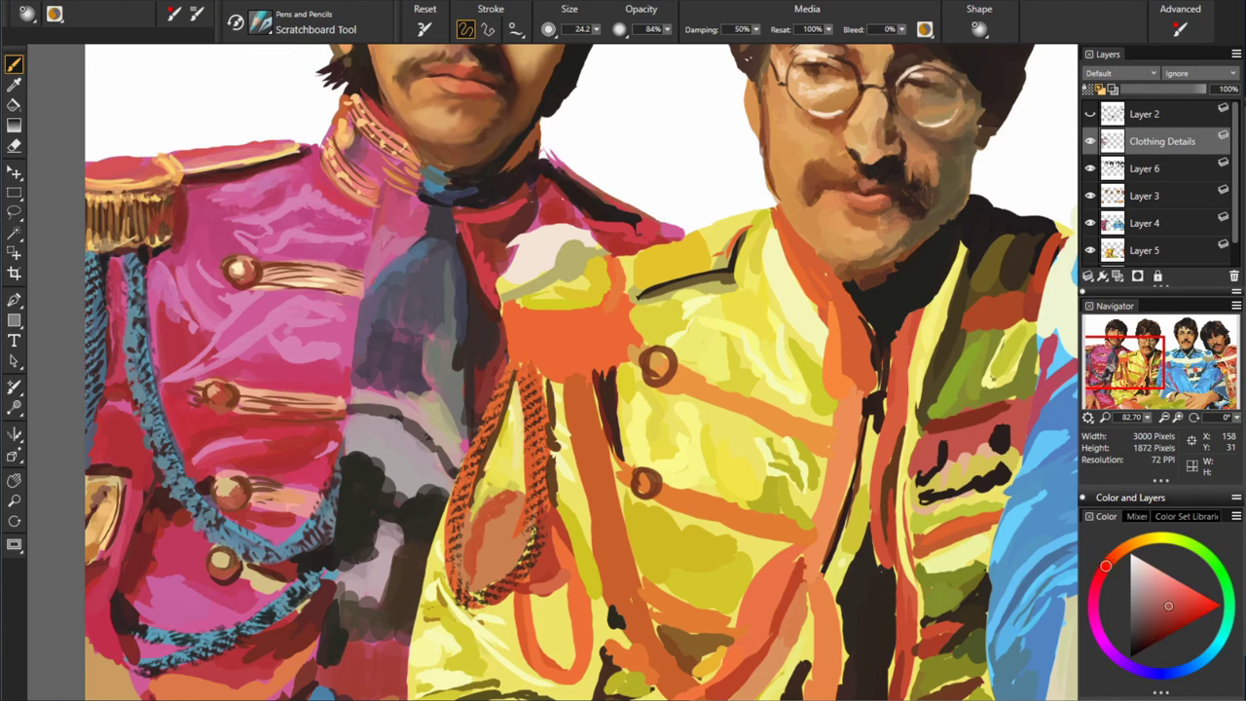
alt+click(249, 588)
alt+click(173, 588)
alt+click(210, 569)
- Add orange, saturated pink-red and cord-blue tones for the pink jacket's braid highlights
alt+click(212, 478)
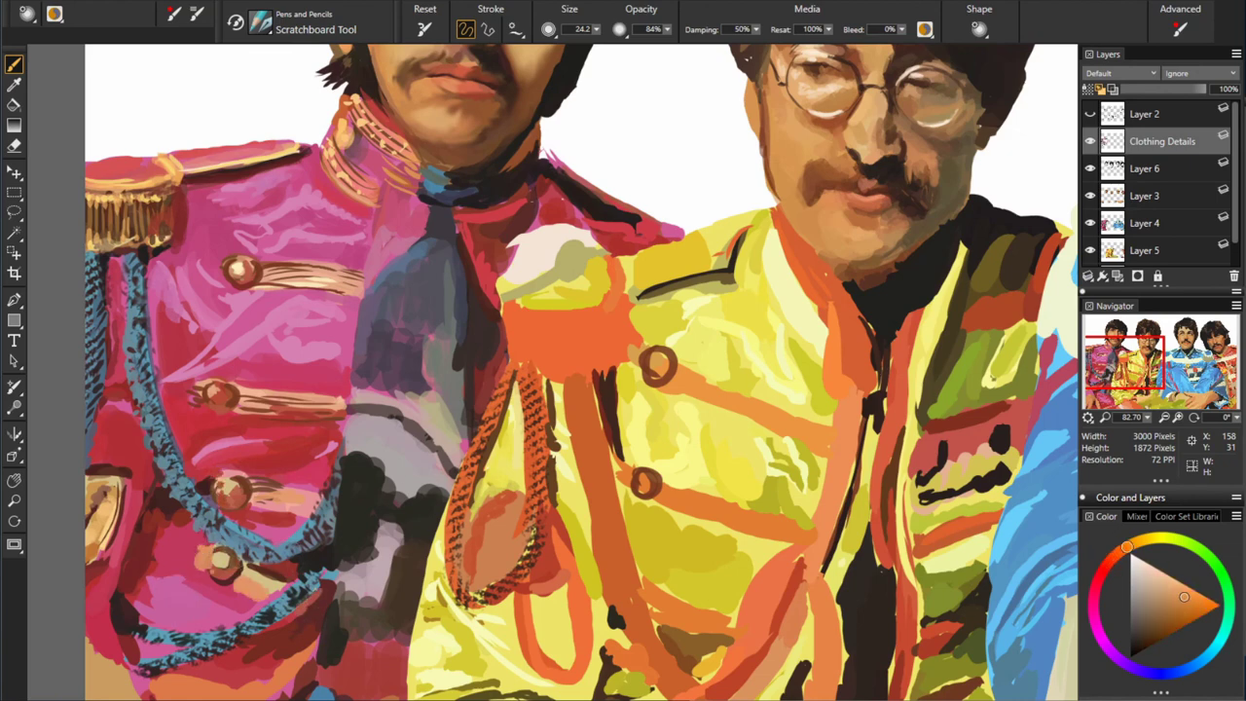
alt+click(217, 568)
alt+click(269, 510)
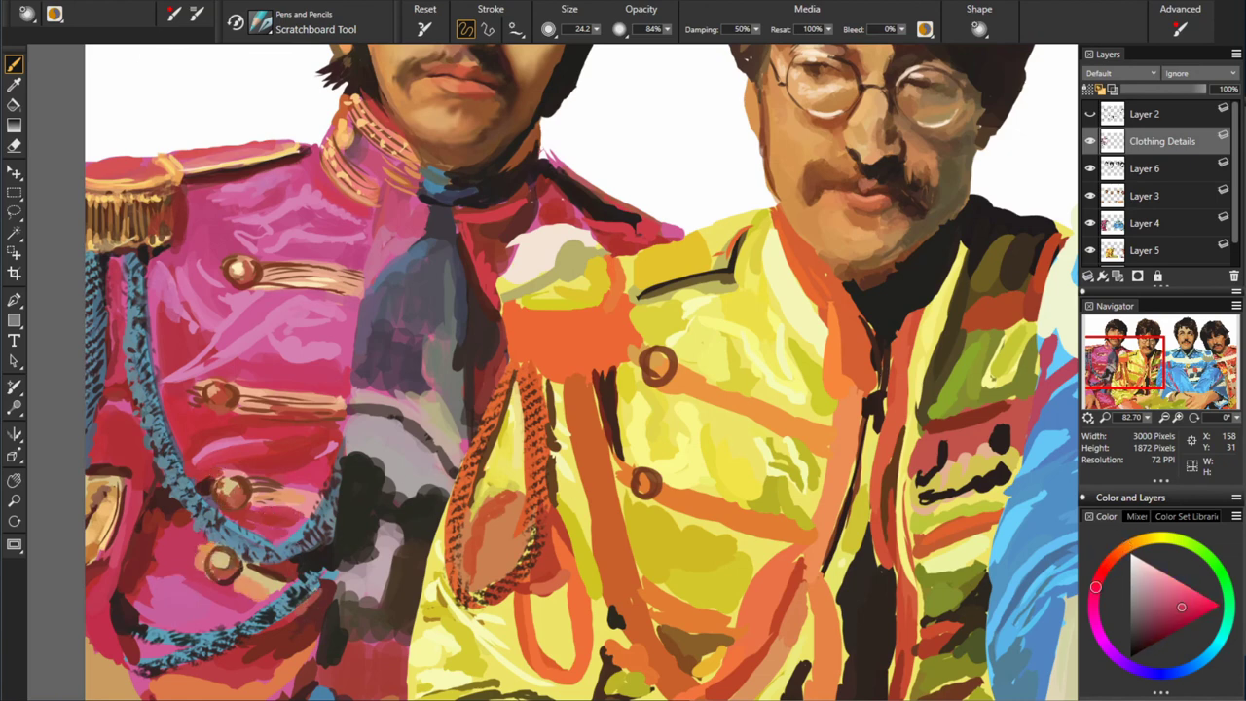
alt+click(325, 448)
alt+click(259, 538)
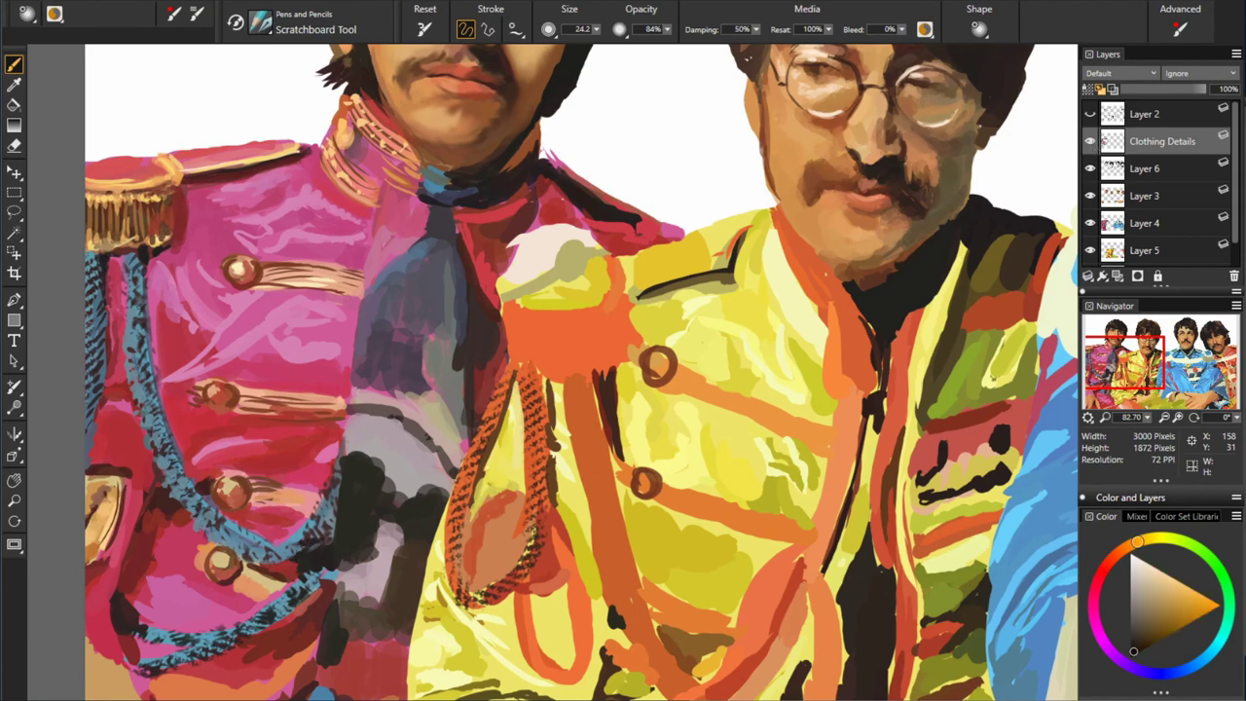
alt+click(146, 589)
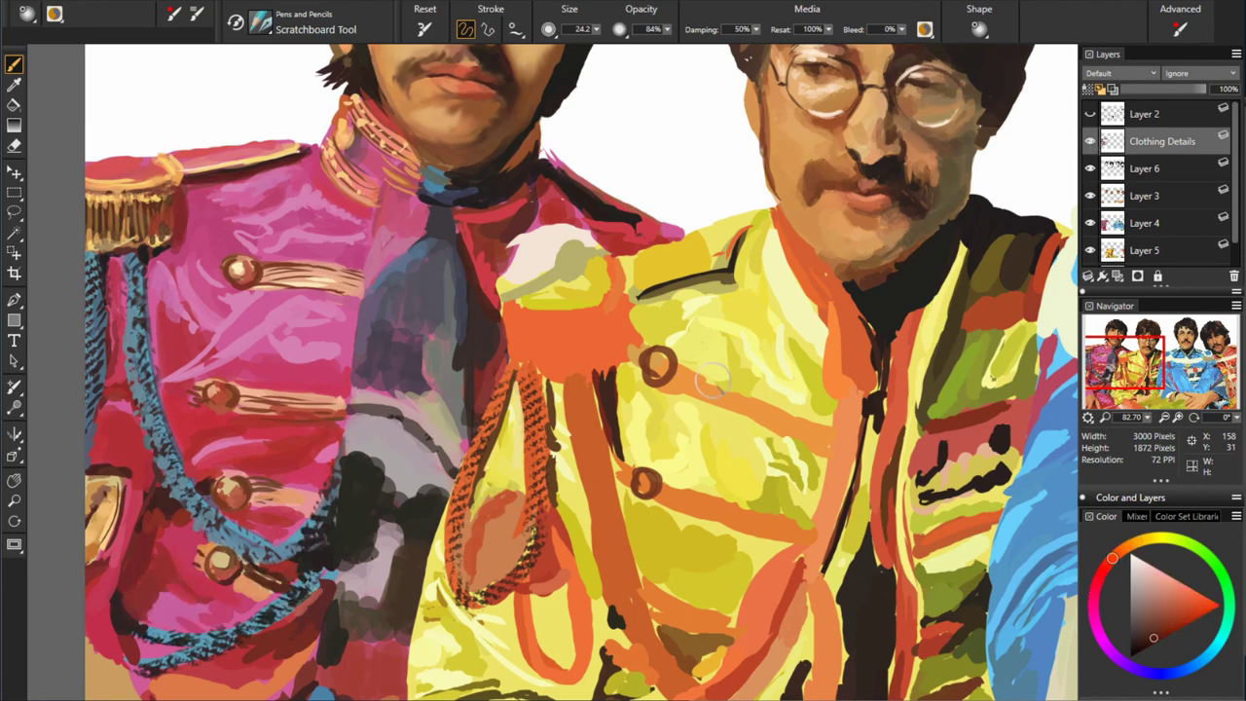
alt+click(214, 485)
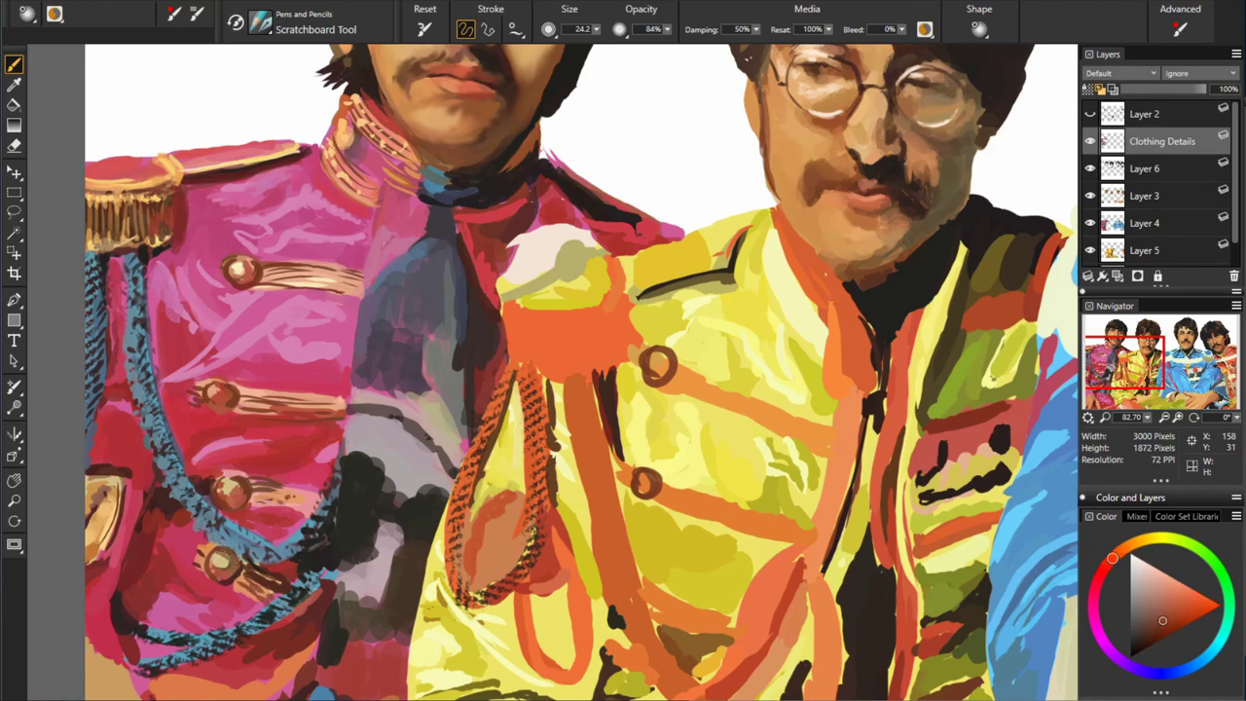
alt+click(318, 600)
alt+click(324, 611)
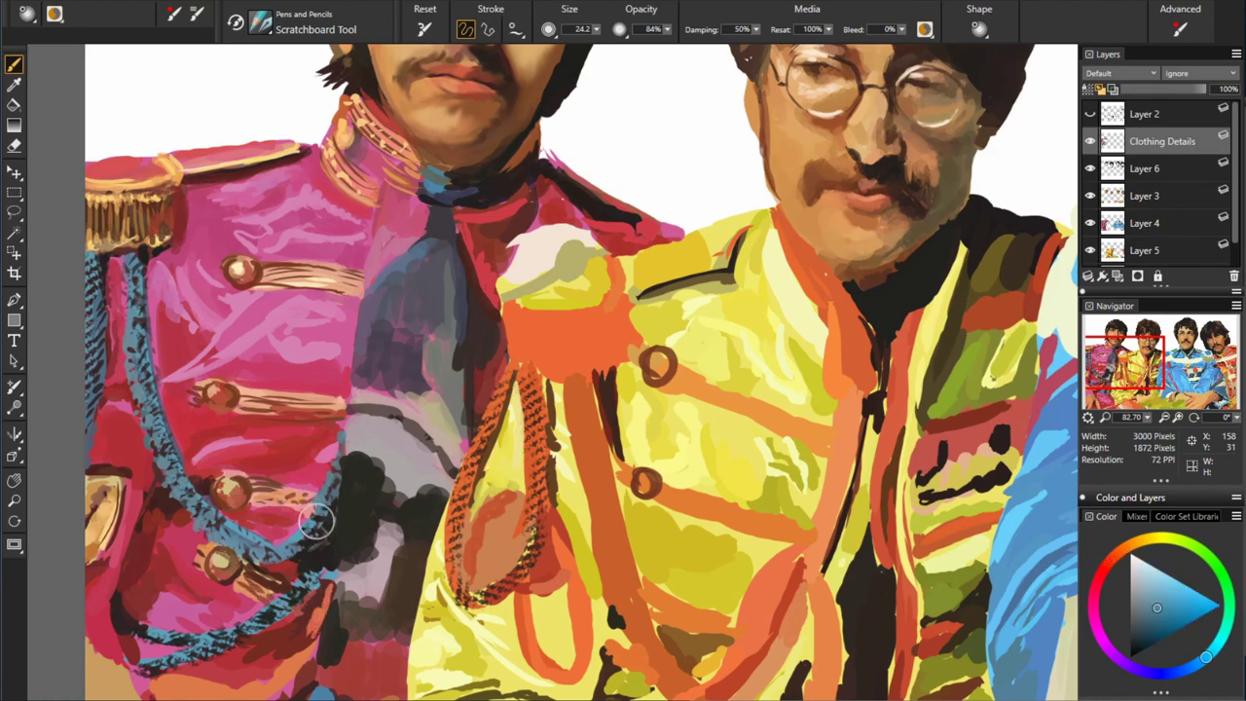
scroll(318, 524, down, 3)
scroll(390, 389, up, 3)
- Check against the line-art layer and paint white petals on the shoulder flower patch
alt+click(477, 292)
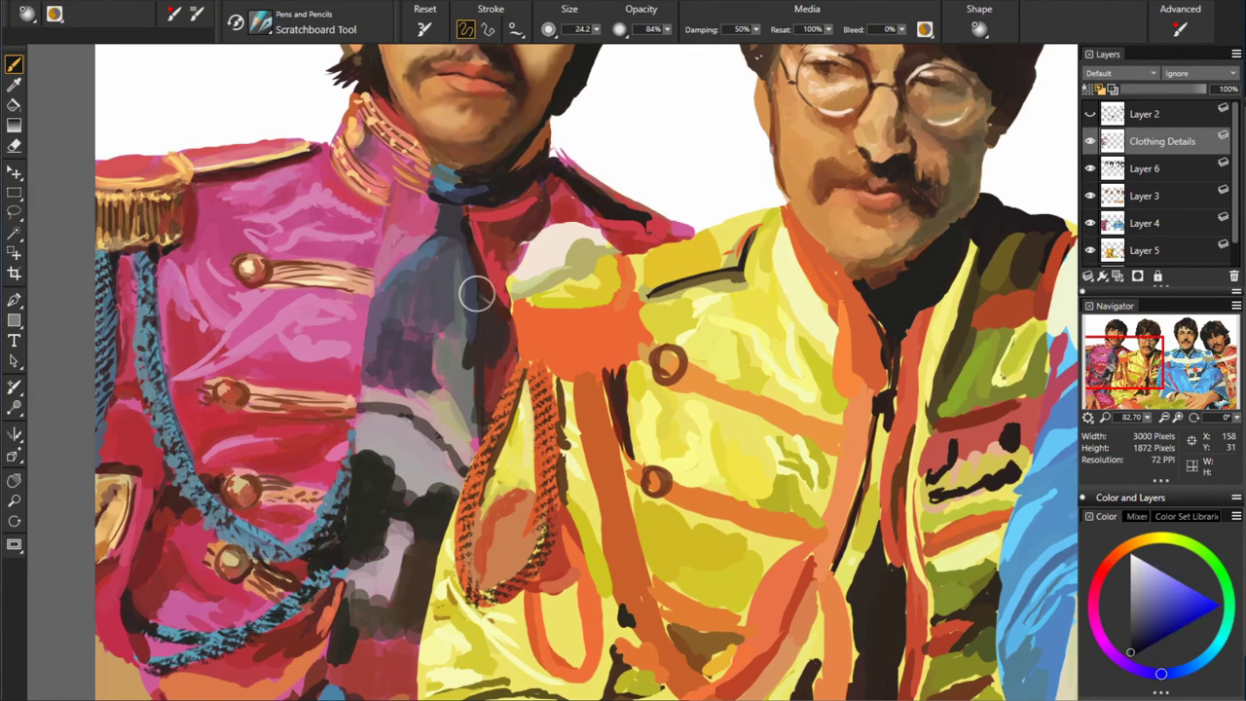
alt+click(485, 378)
alt+click(397, 233)
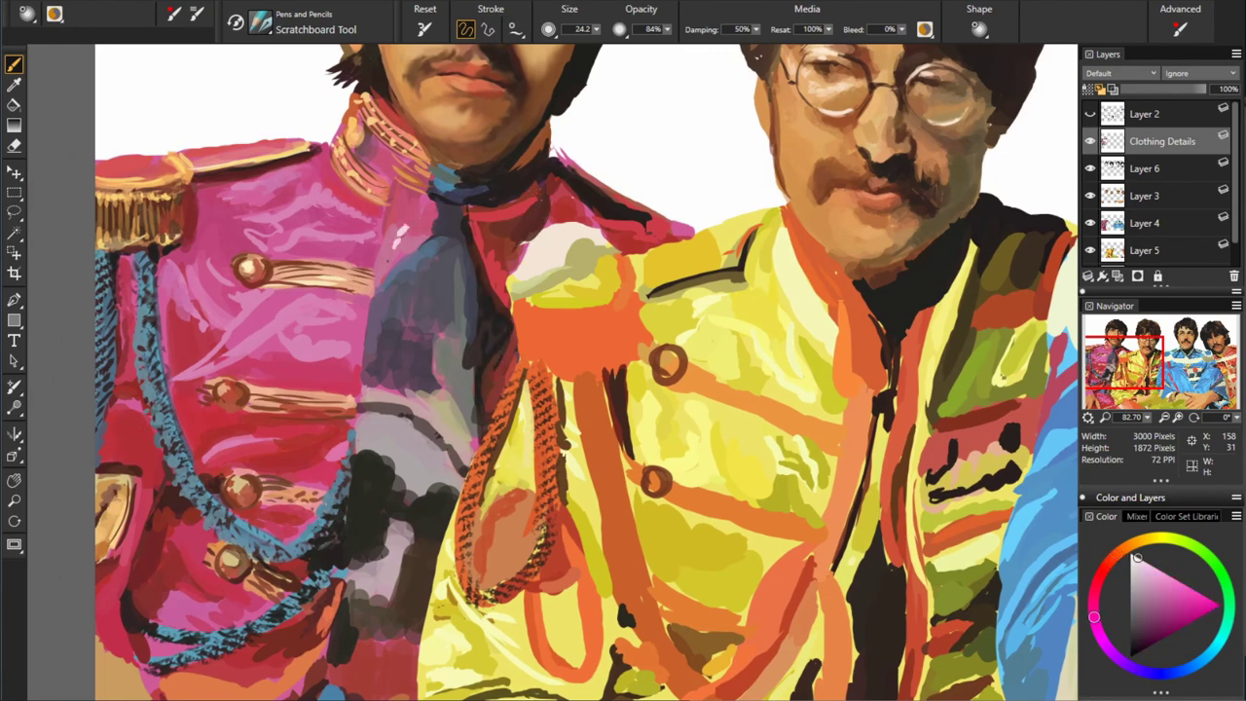
alt+click(584, 160)
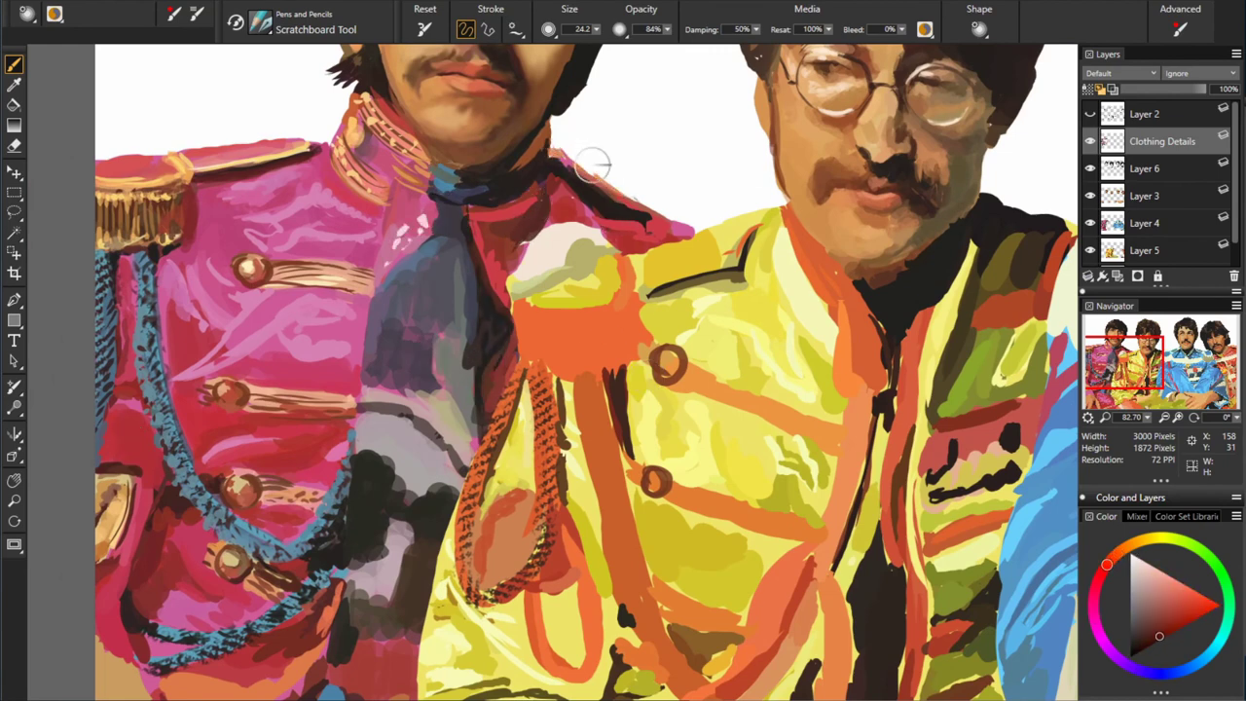
alt+click(987, 194)
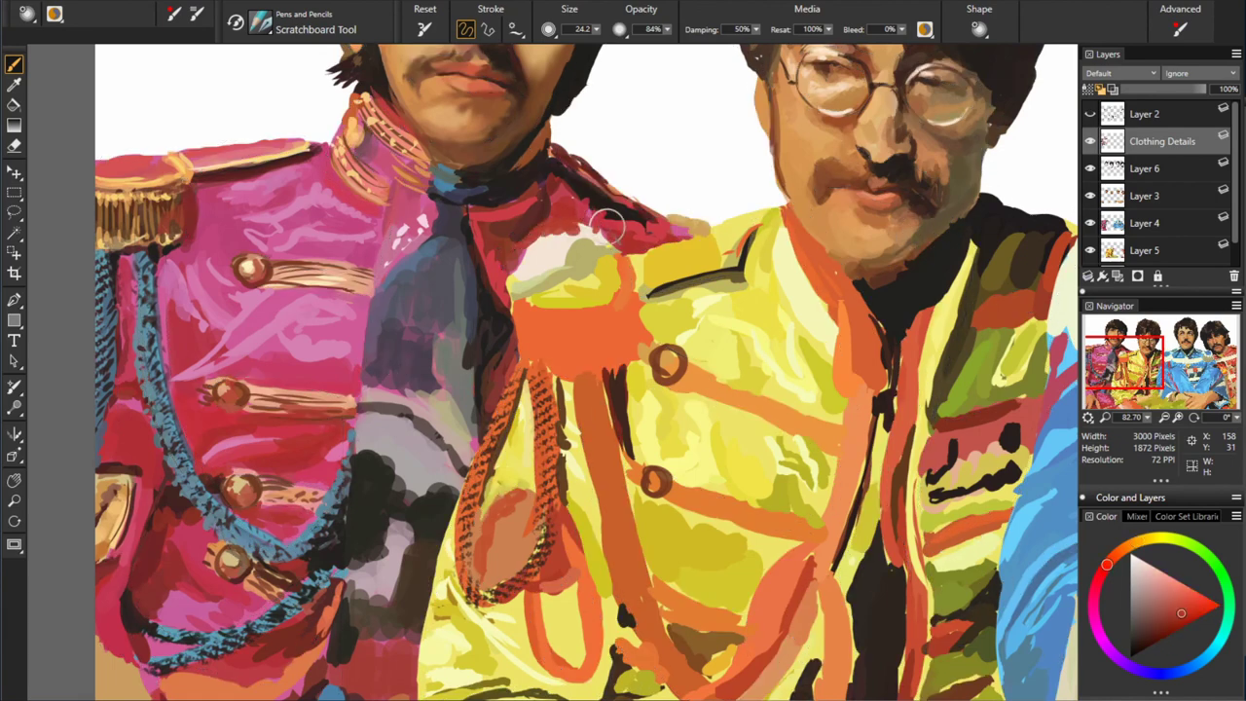
alt+click(536, 251)
drag(513, 277, 582, 232)
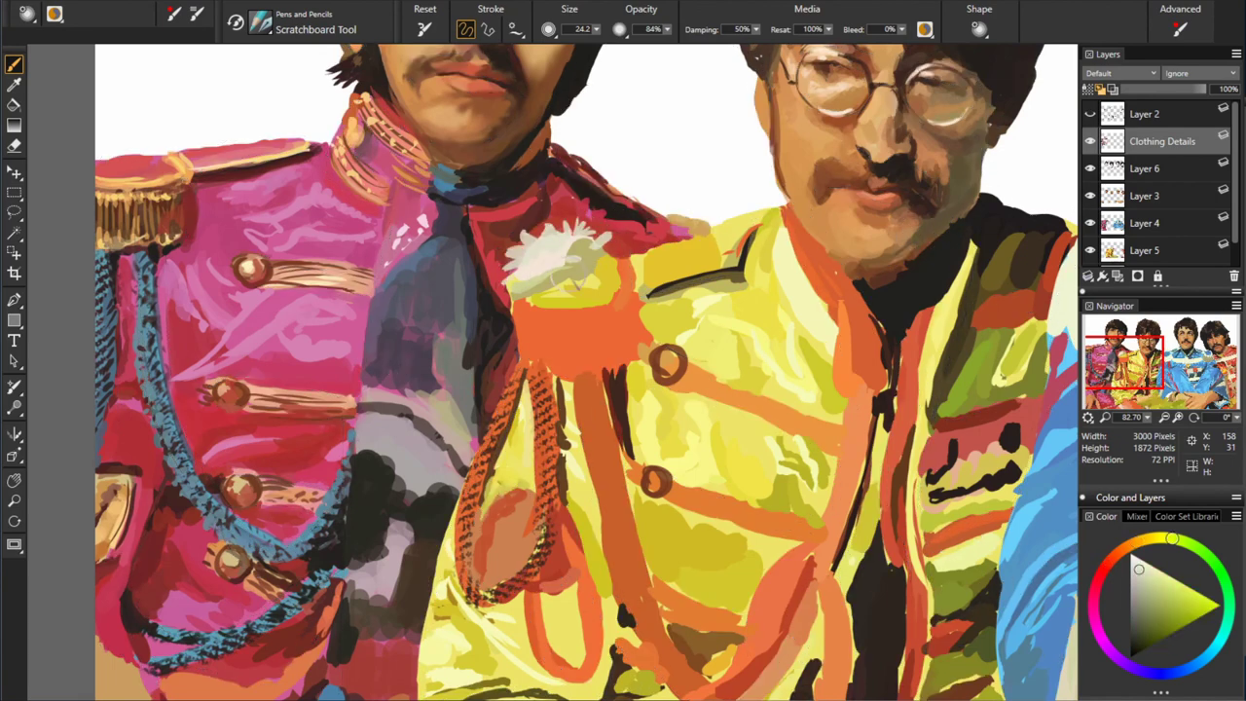
- Paint orange fringe on the yellow coat's epaulette
alt+click(674, 275)
drag(546, 300, 479, 409)
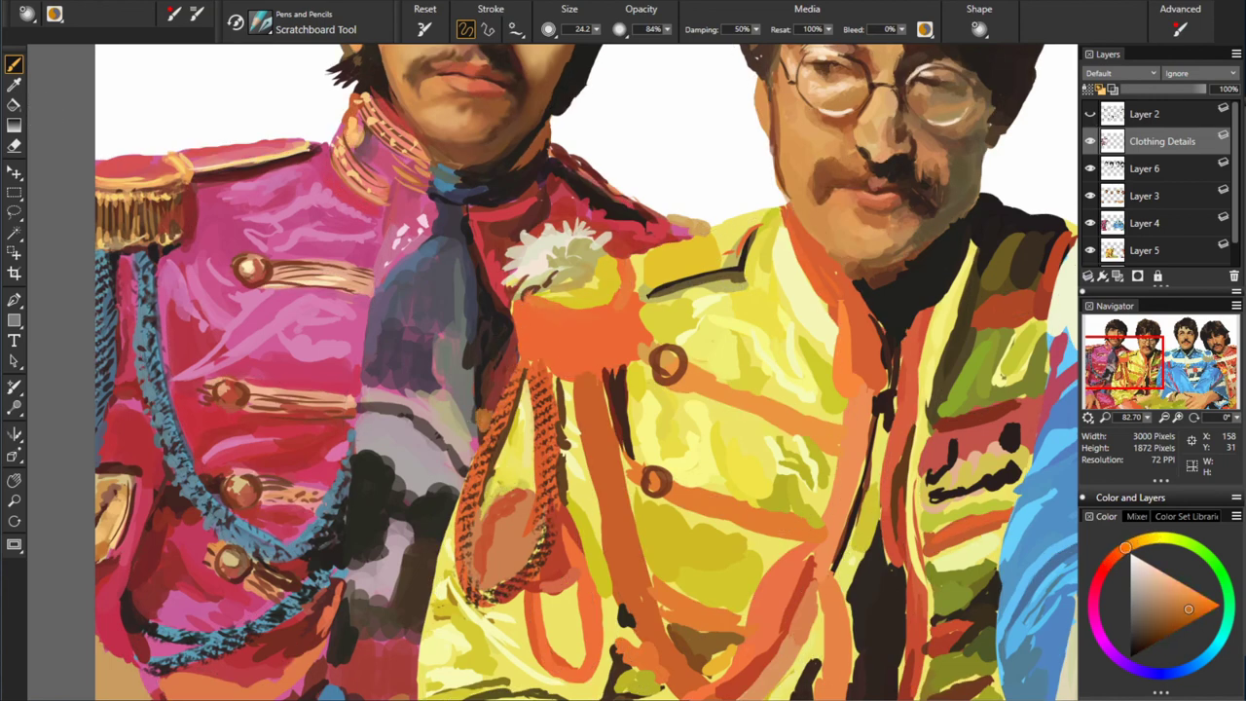
mouse_move(530, 292)
mouse_down()
mouse_move(628, 316)
mouse_move(646, 347)
mouse_up()
alt+click(624, 322)
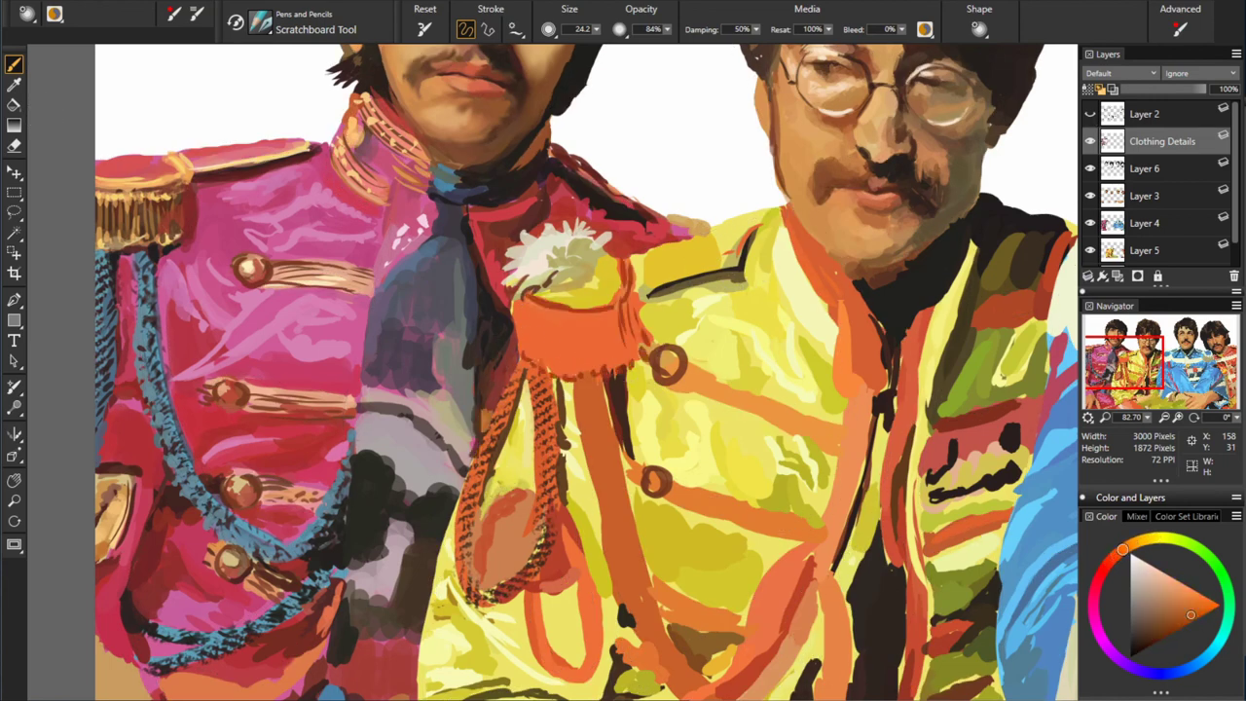
drag(545, 307, 606, 353)
- Stroke dark orange along the yellow jacket's collar edge and sample lighter oranges
alt+click(634, 255)
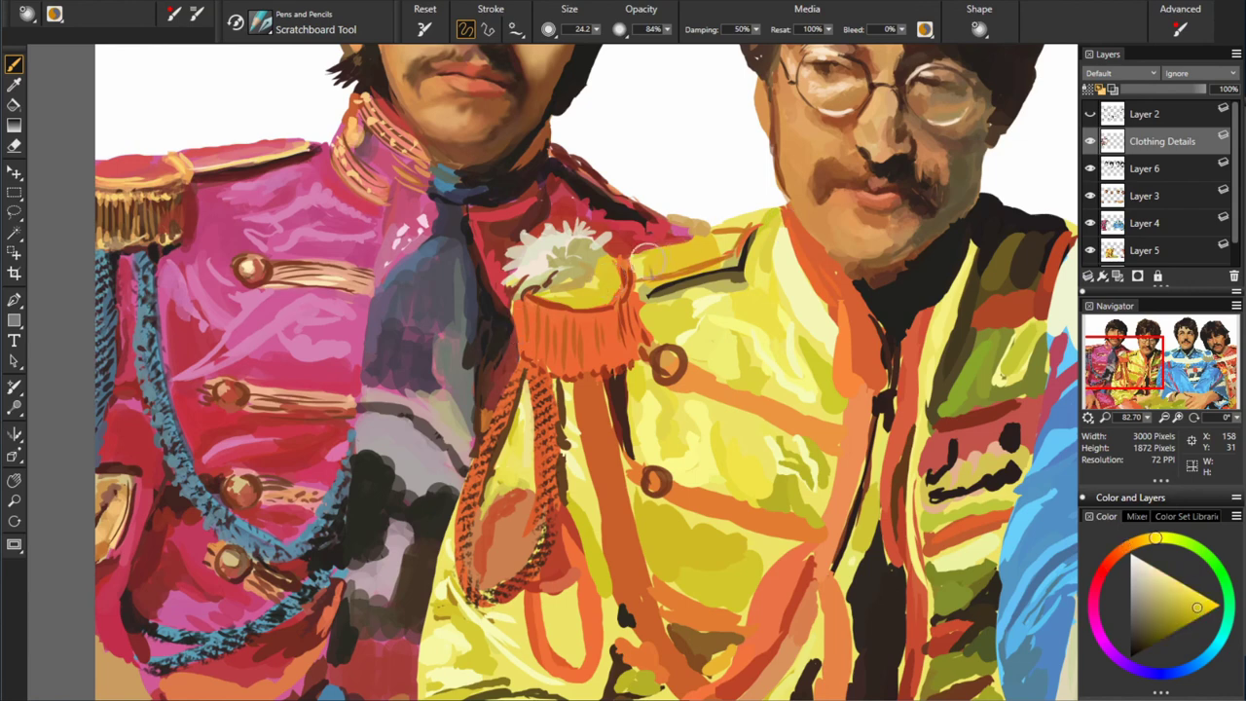
alt+click(643, 255)
drag(623, 206, 686, 234)
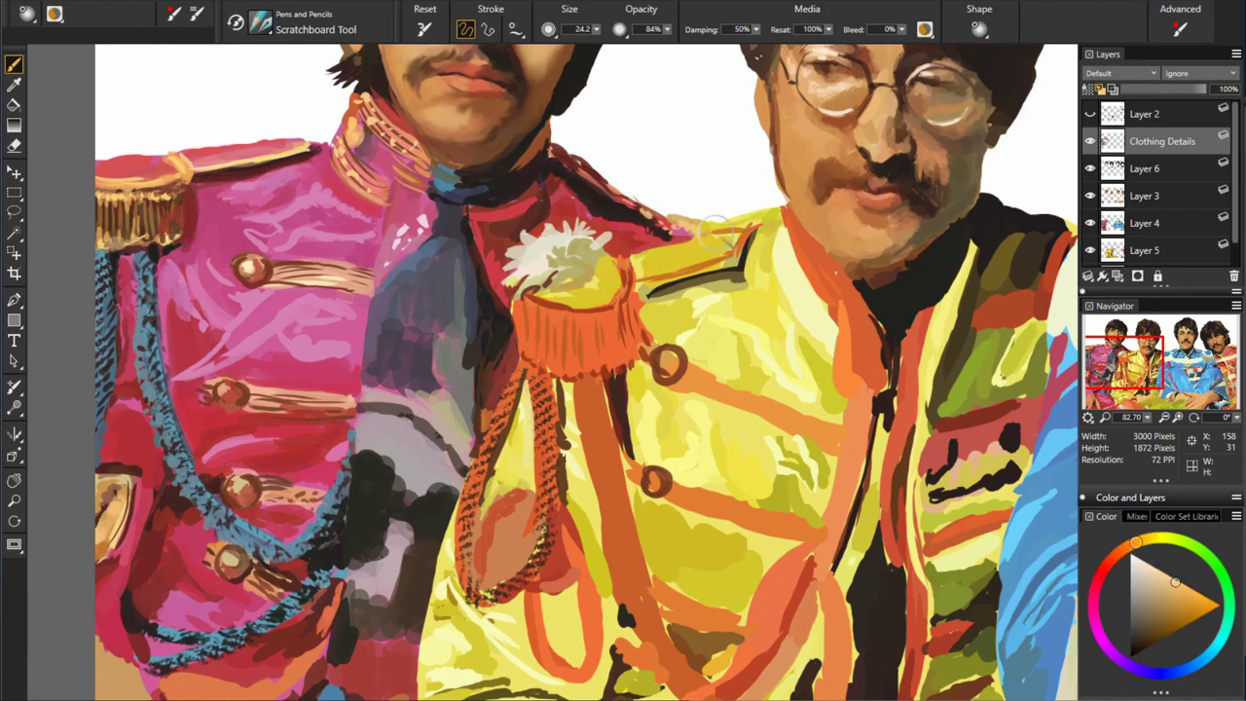
alt+click(573, 385)
alt+click(550, 375)
alt+click(528, 561)
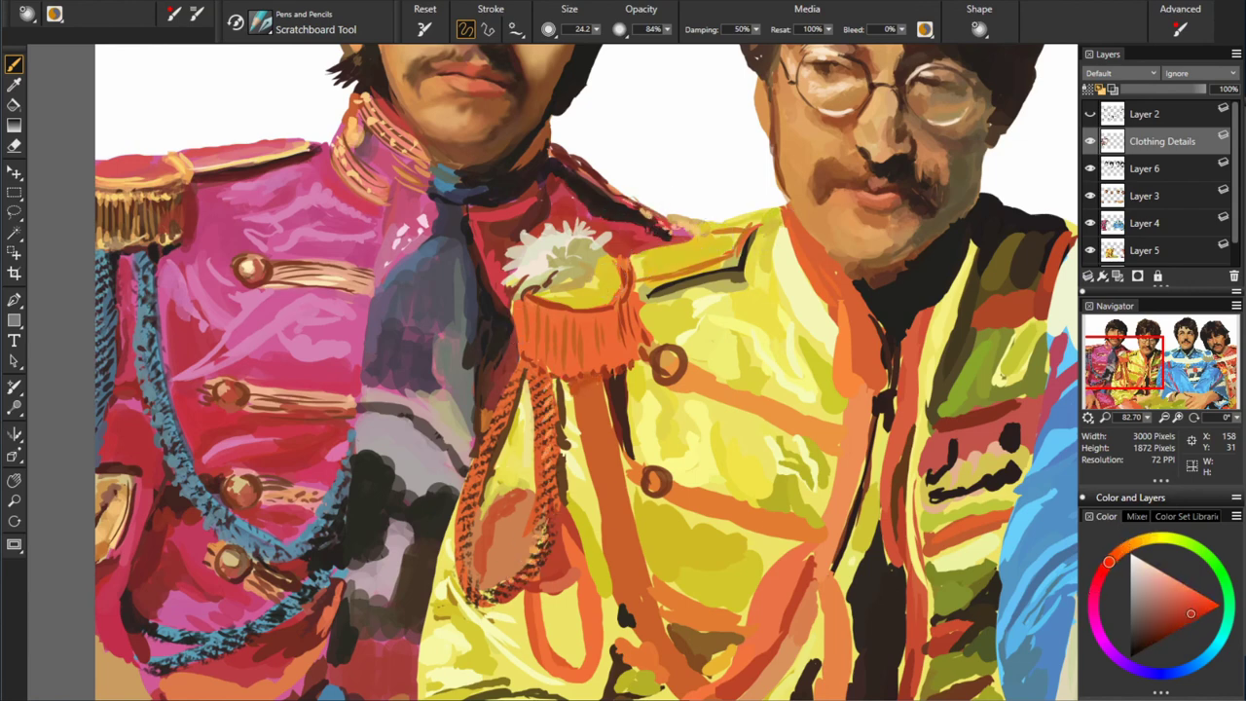
alt+click(515, 549)
- Model the yellow jacket's front with bright and slightly varied yellow tones
alt+click(950, 312)
alt+click(514, 489)
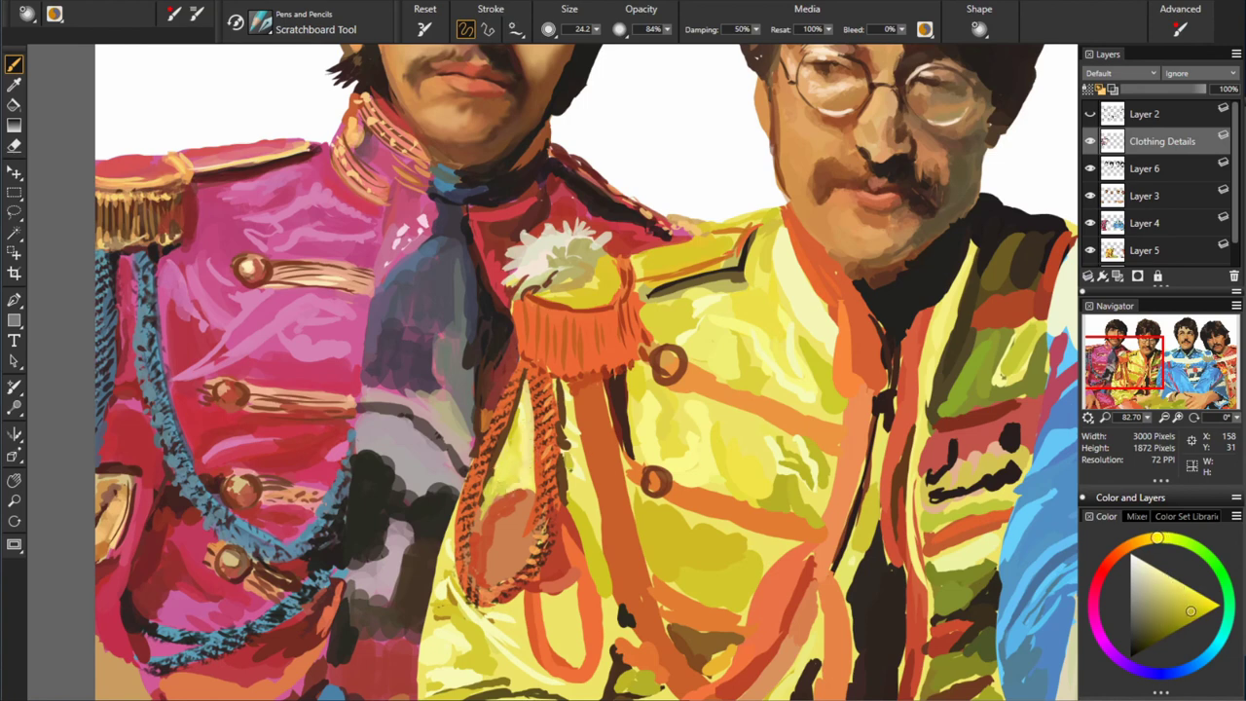
alt+click(613, 575)
alt+click(598, 545)
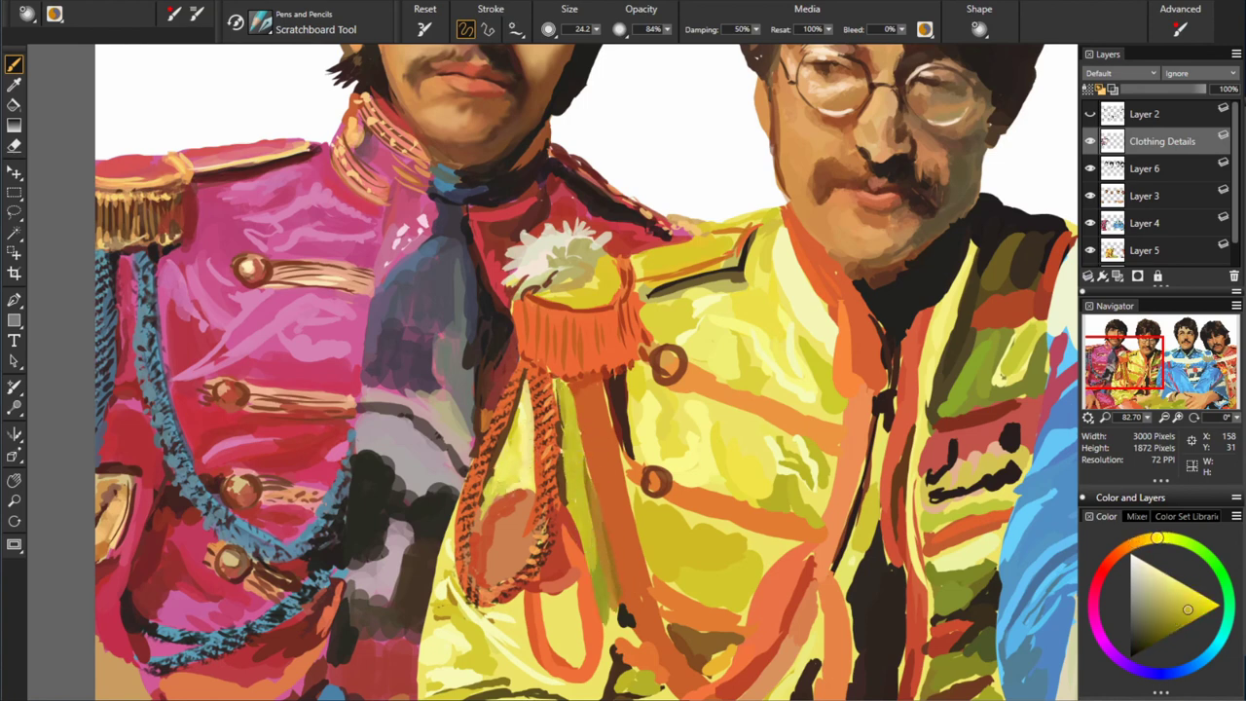
alt+click(575, 623)
alt+click(560, 614)
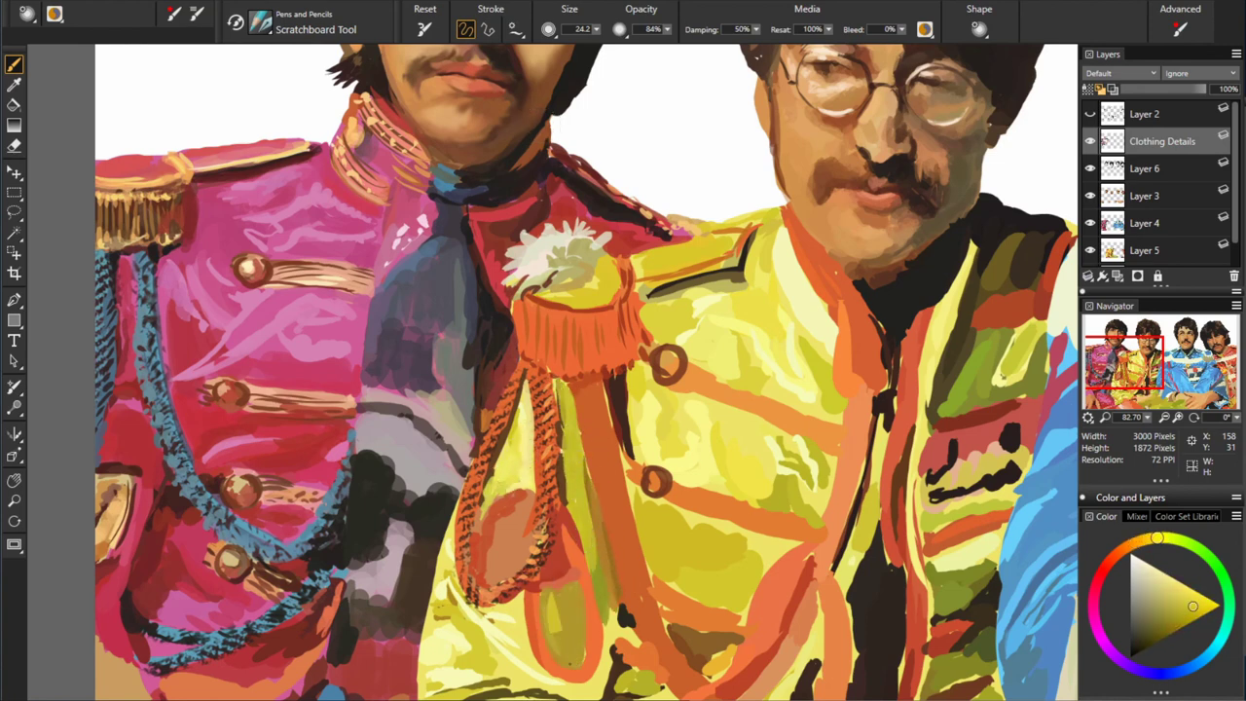
- Refine with more jacket yellows and strap orange, then choose Square Hard Pastel with paper textures
alt+click(573, 470)
alt+click(582, 407)
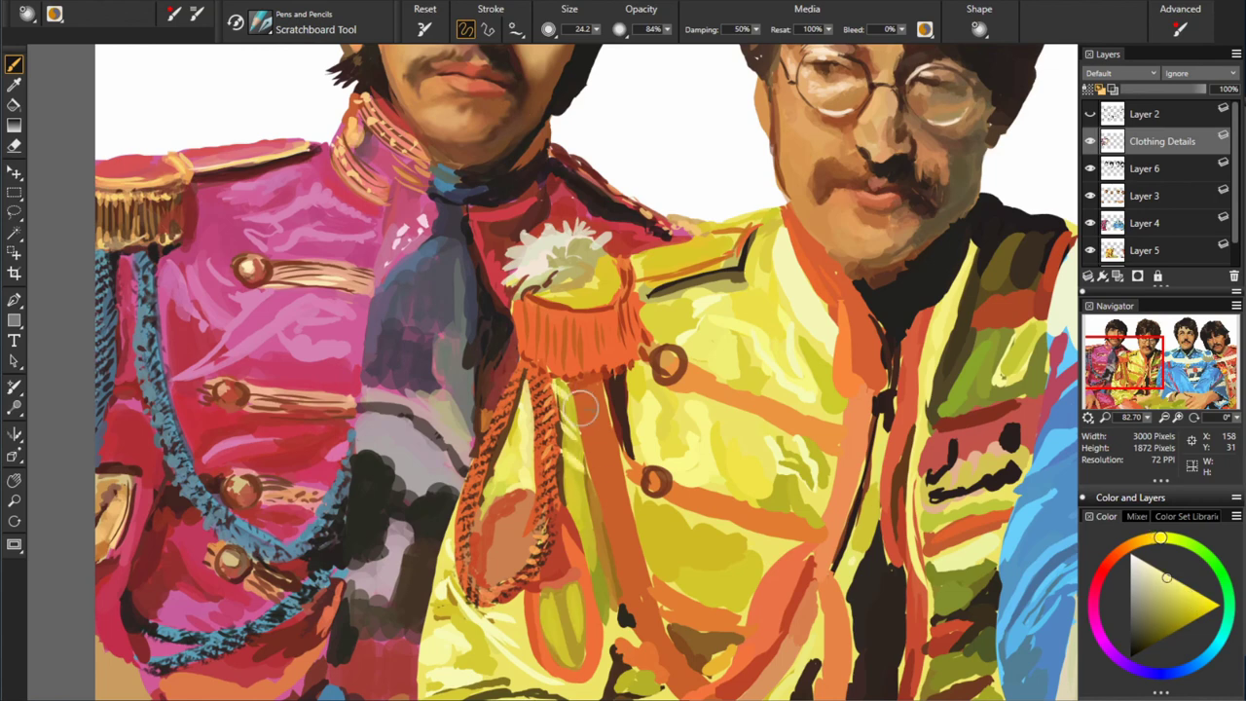
alt+click(478, 596)
alt+click(564, 545)
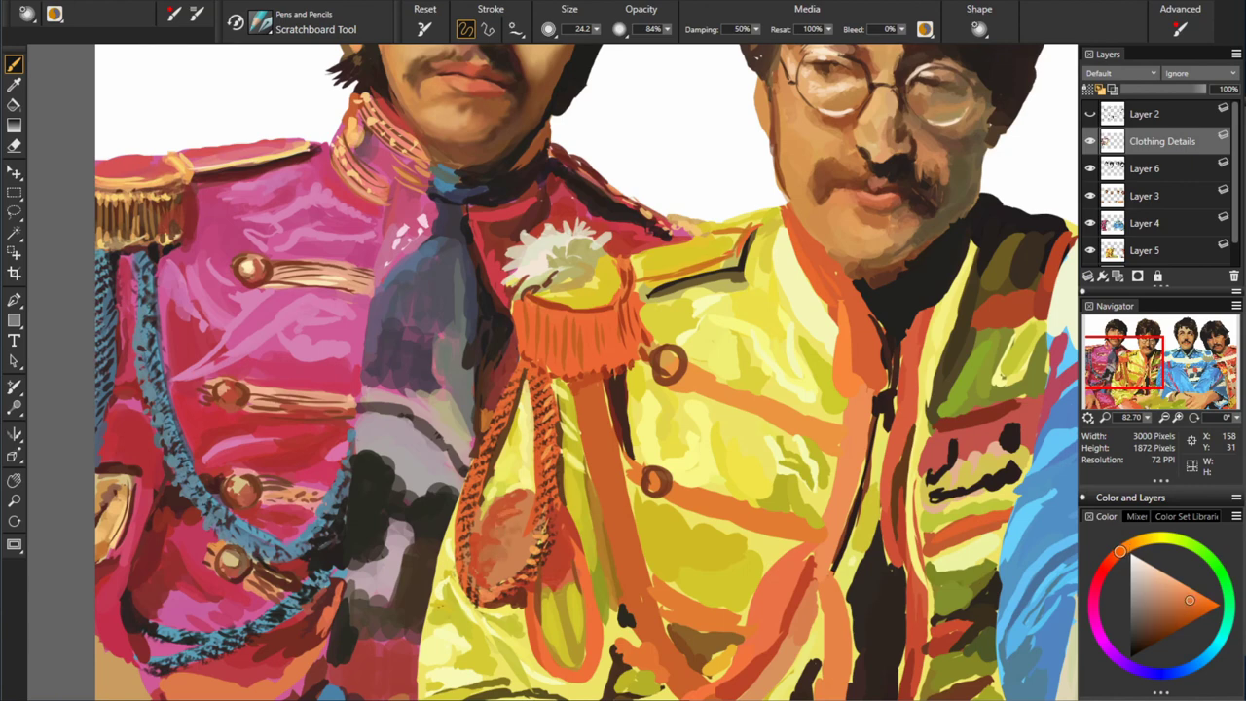
alt+click(481, 529)
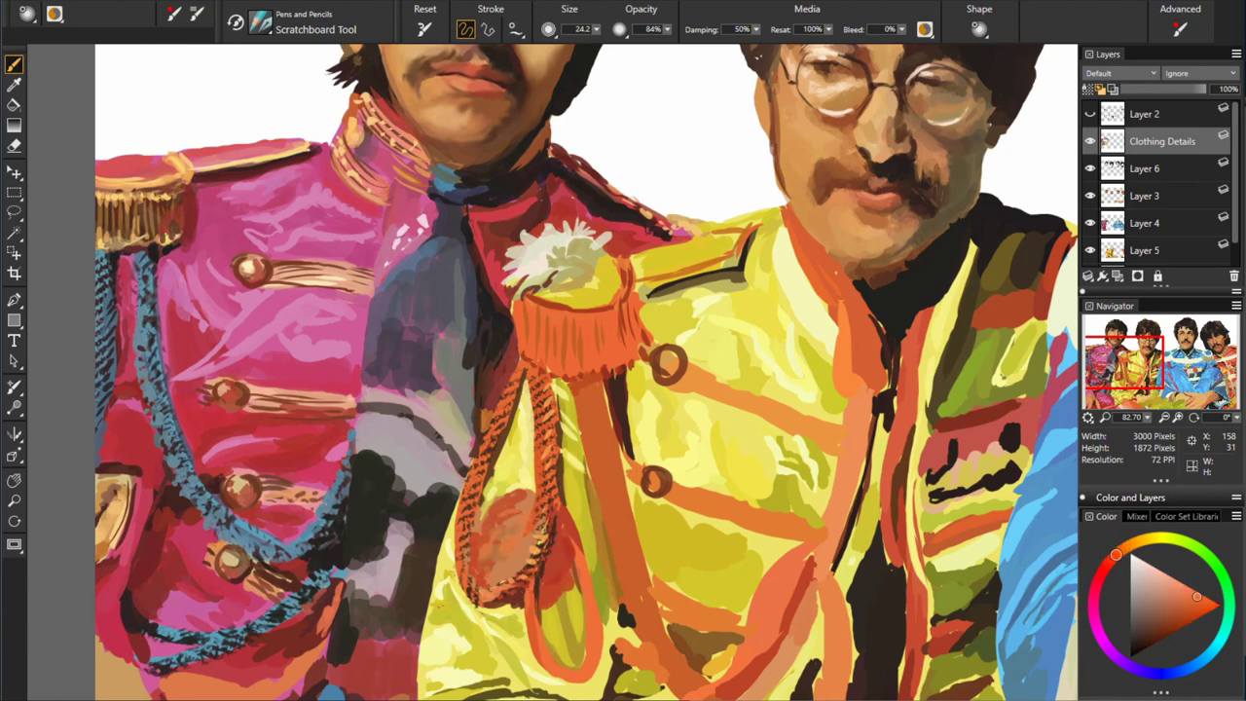
alt+click(474, 565)
alt+click(763, 519)
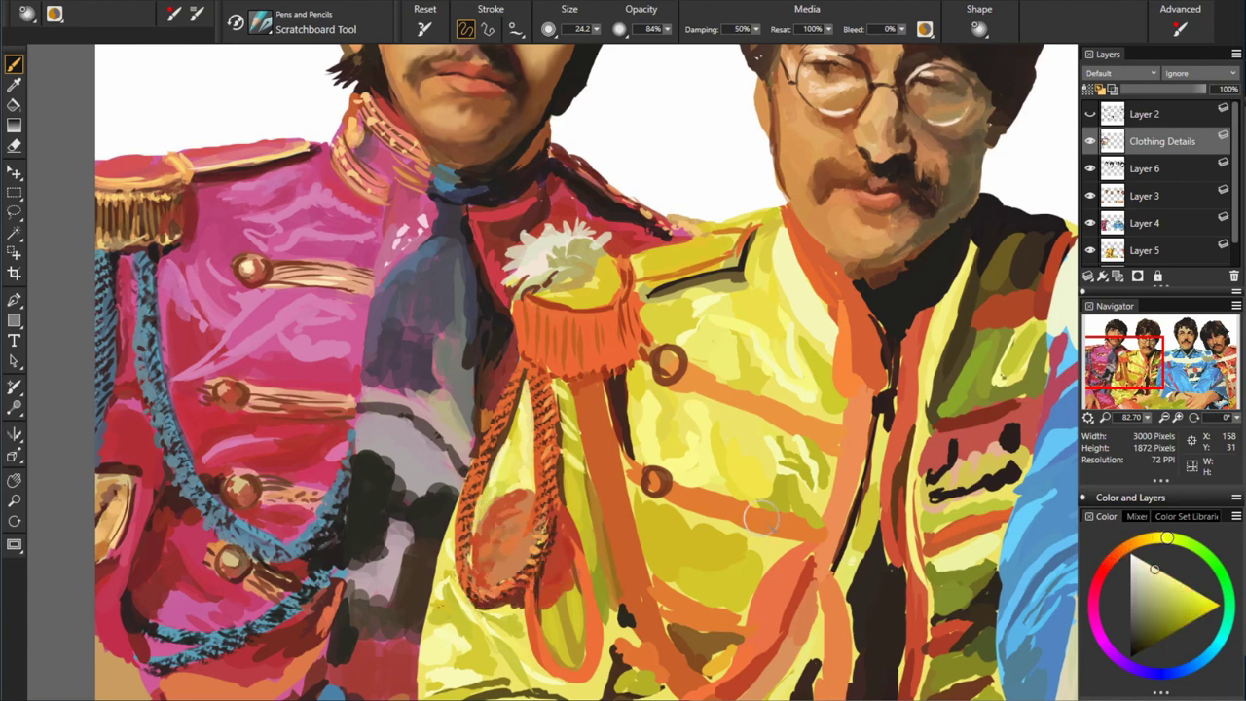
alt+click(590, 387)
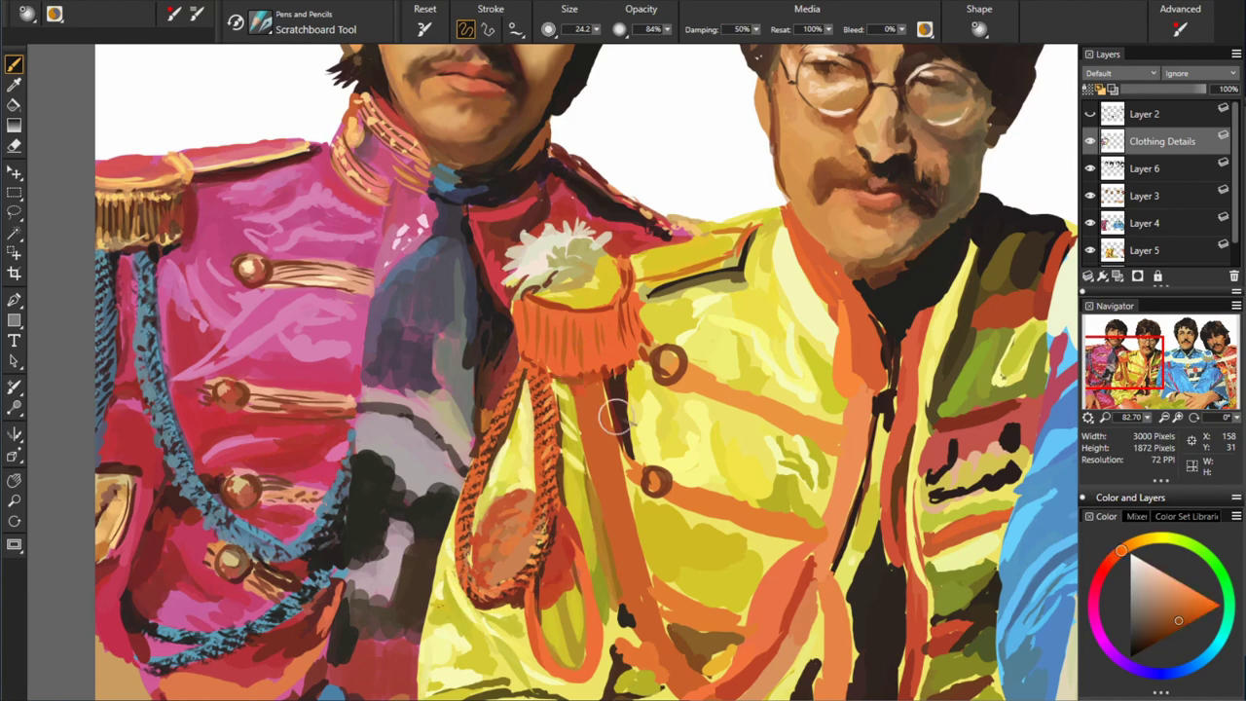
scroll(180, 438, down, 1)
- Paint Spirals-textured pastel strokes down the yellow jacket's hanging cord
click(179, 434)
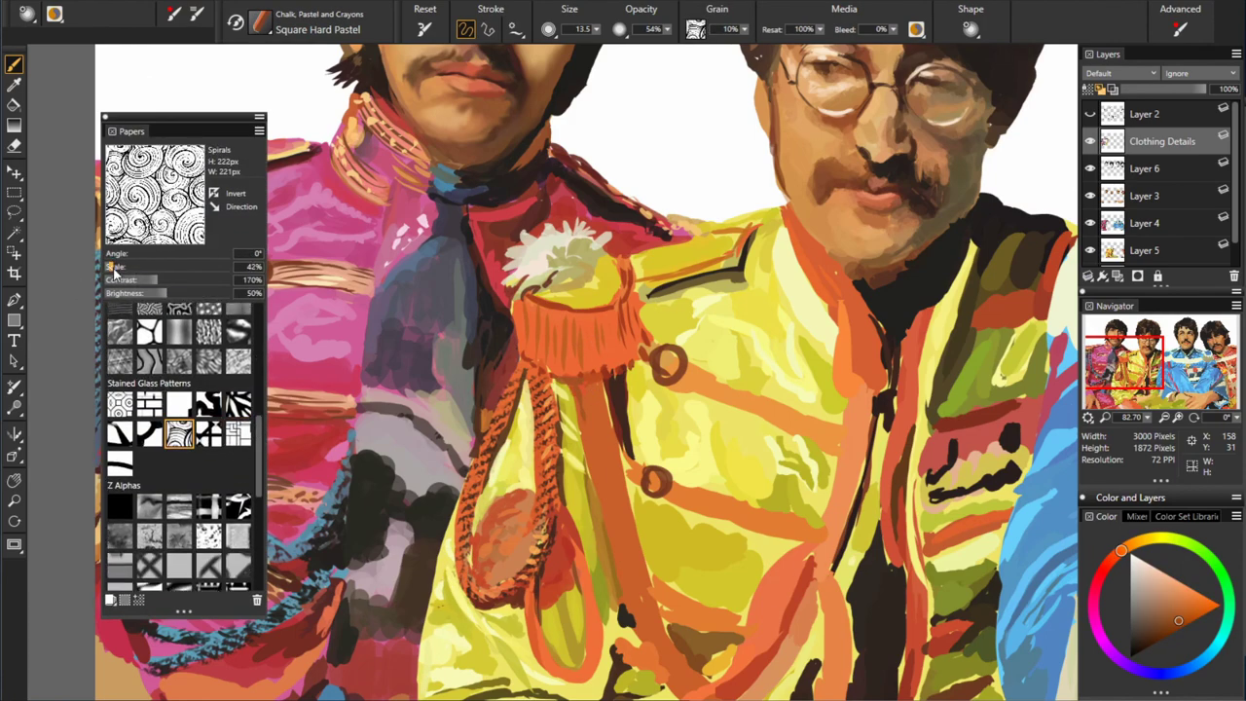
mouse_move(600, 385)
mouse_down()
mouse_move(682, 687)
mouse_move(701, 610)
mouse_up()
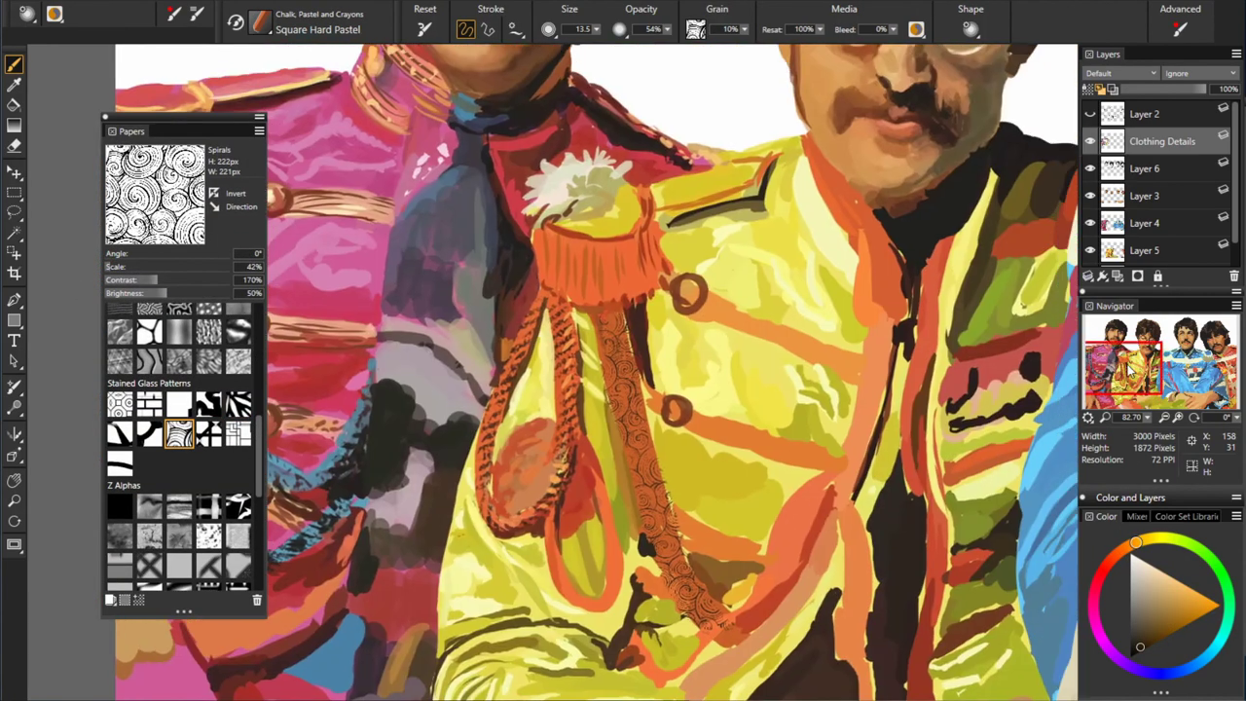
drag(826, 475, 760, 599)
scroll(180, 438, up, 1)
- Add a Basket Weave-textured stroke, then hide Papers and return to the Scratchboard Tool
click(208, 405)
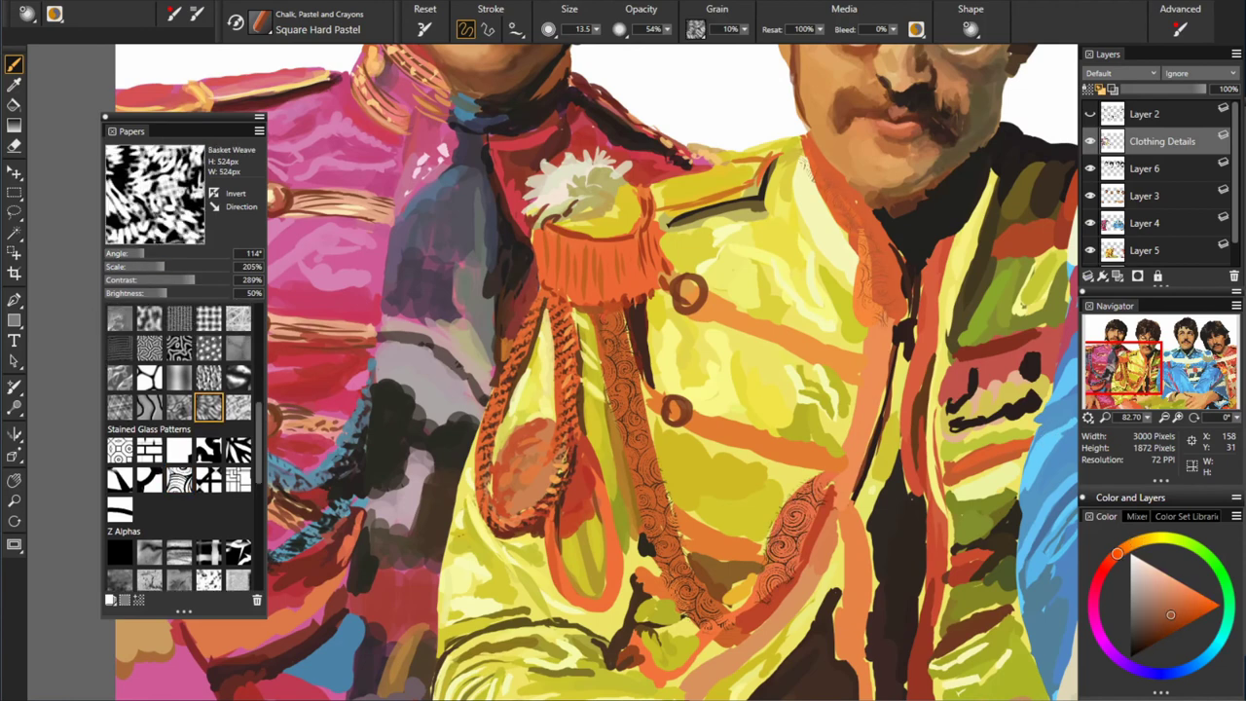
drag(551, 440, 504, 487)
key(ctrl+8)
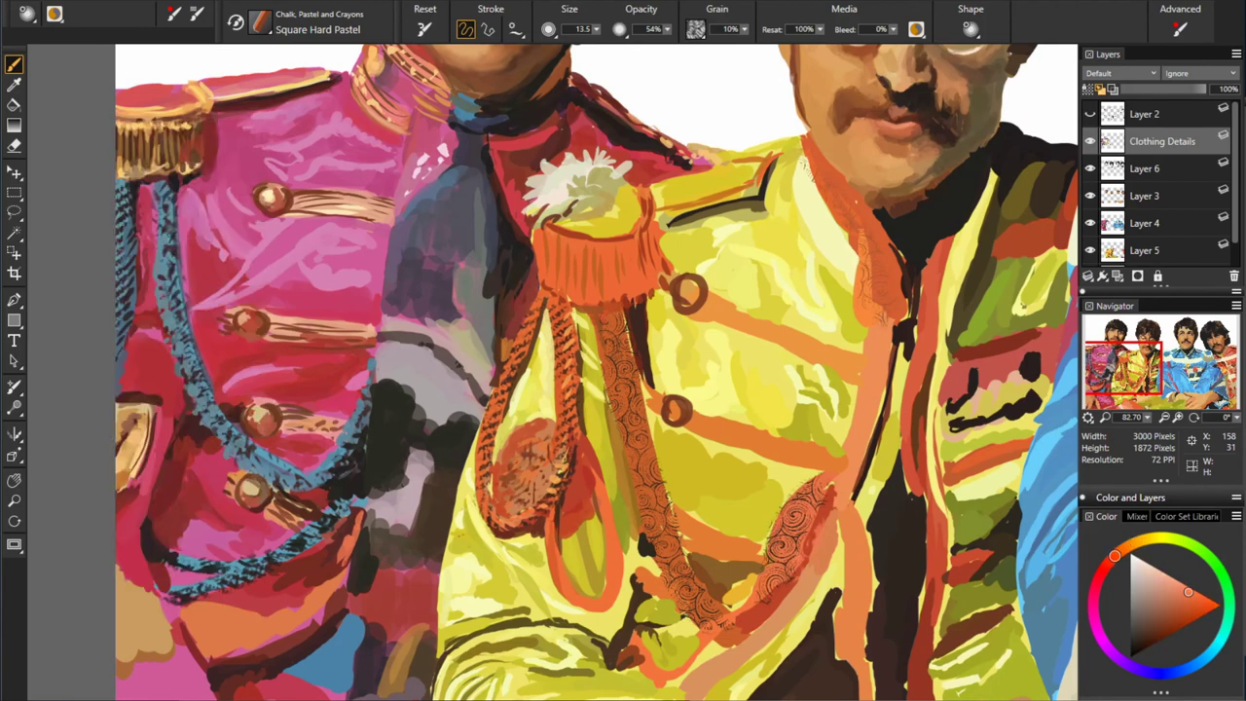
key(b)
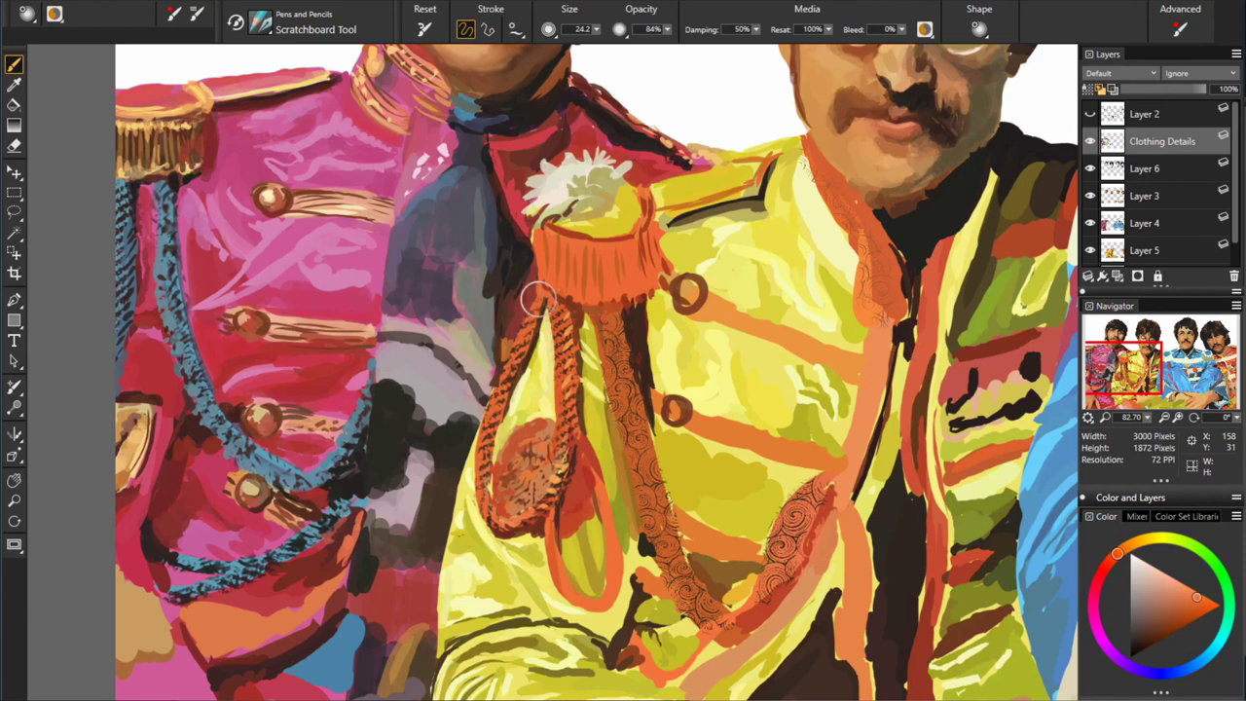
- Sample yellow-olive, dark red-brown and orange-brown tones from the yellow jacket
alt+click(518, 437)
alt+click(621, 425)
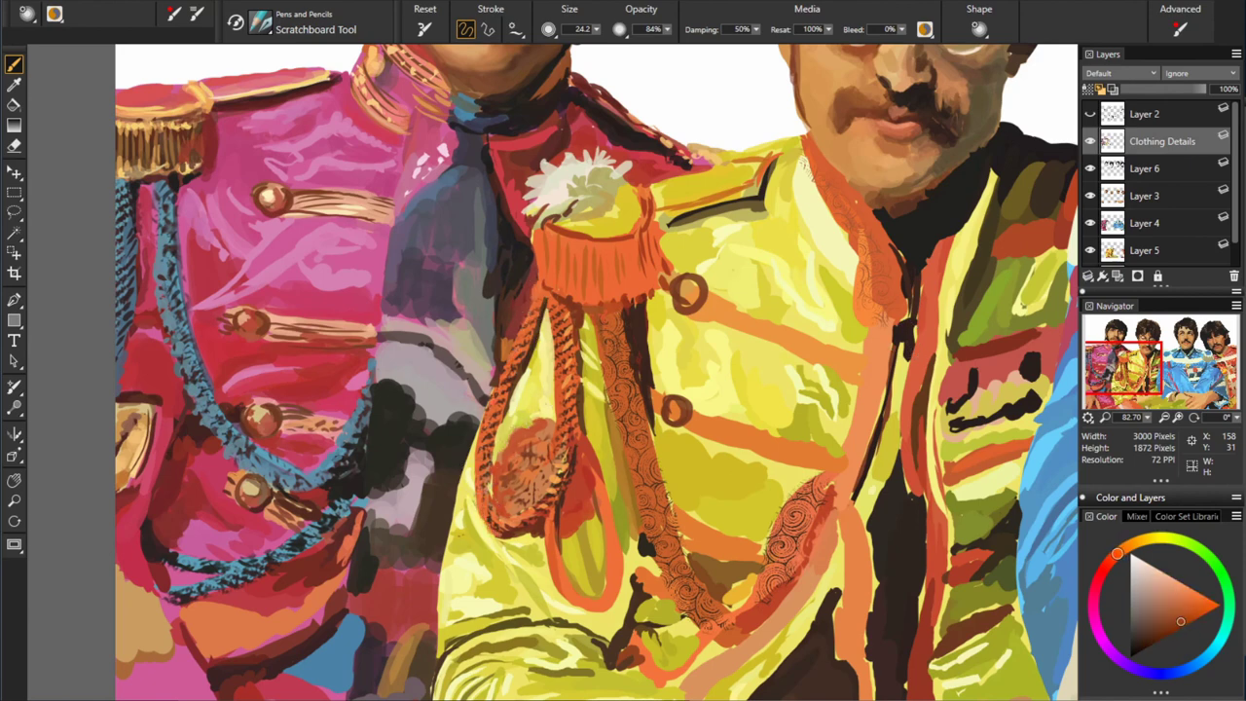
alt+click(533, 280)
alt+click(558, 234)
alt+click(548, 229)
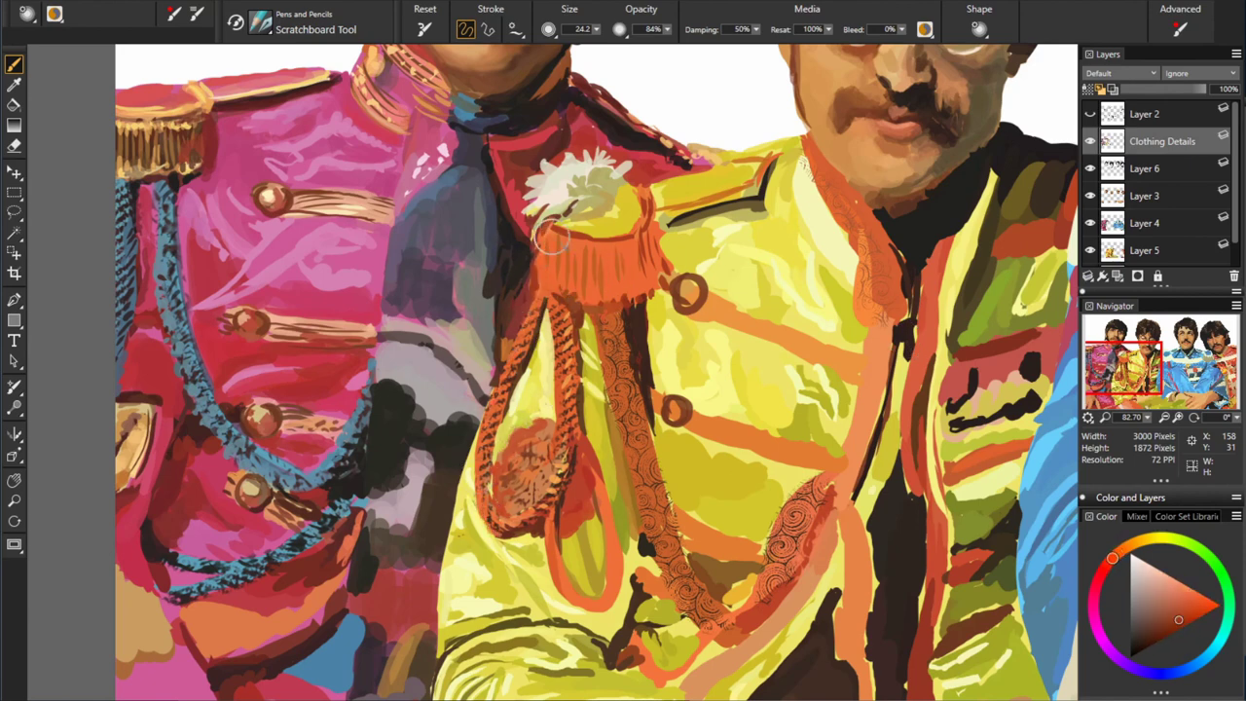
alt+click(550, 236)
alt+click(691, 297)
- Shade below the button, the upper strap and near the pocket in dark red-brown
alt+click(969, 329)
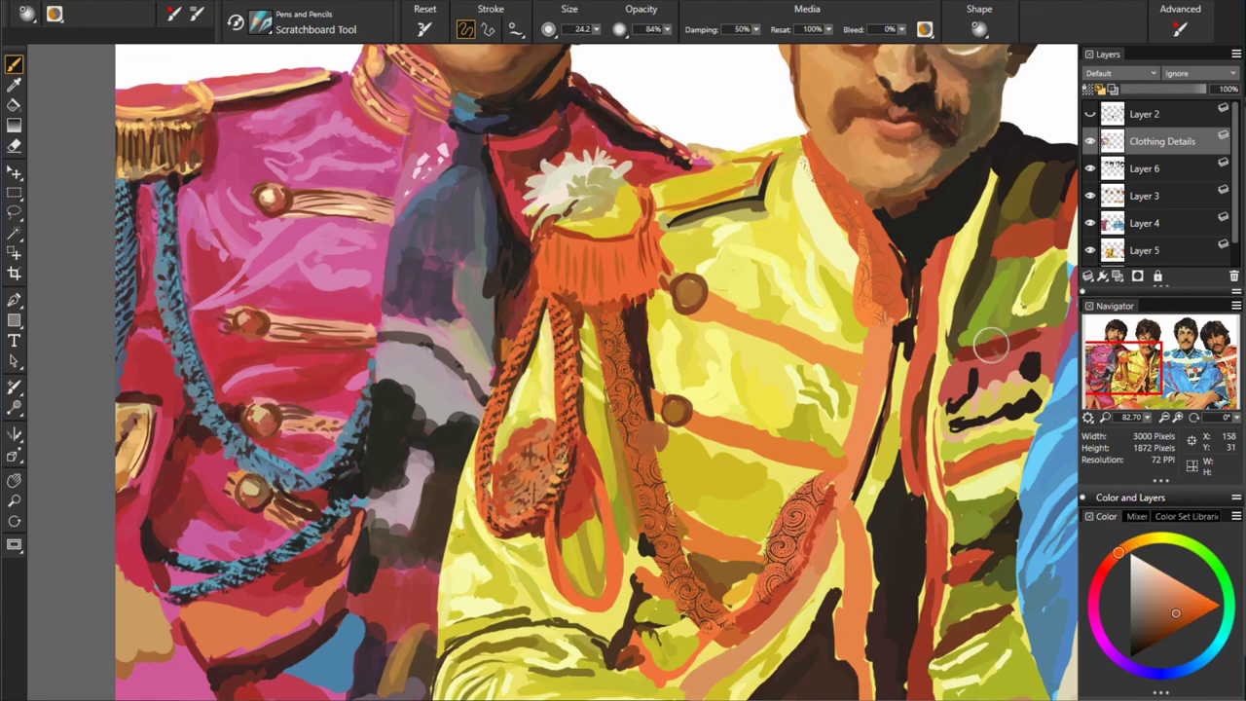
alt+click(778, 373)
alt+click(687, 509)
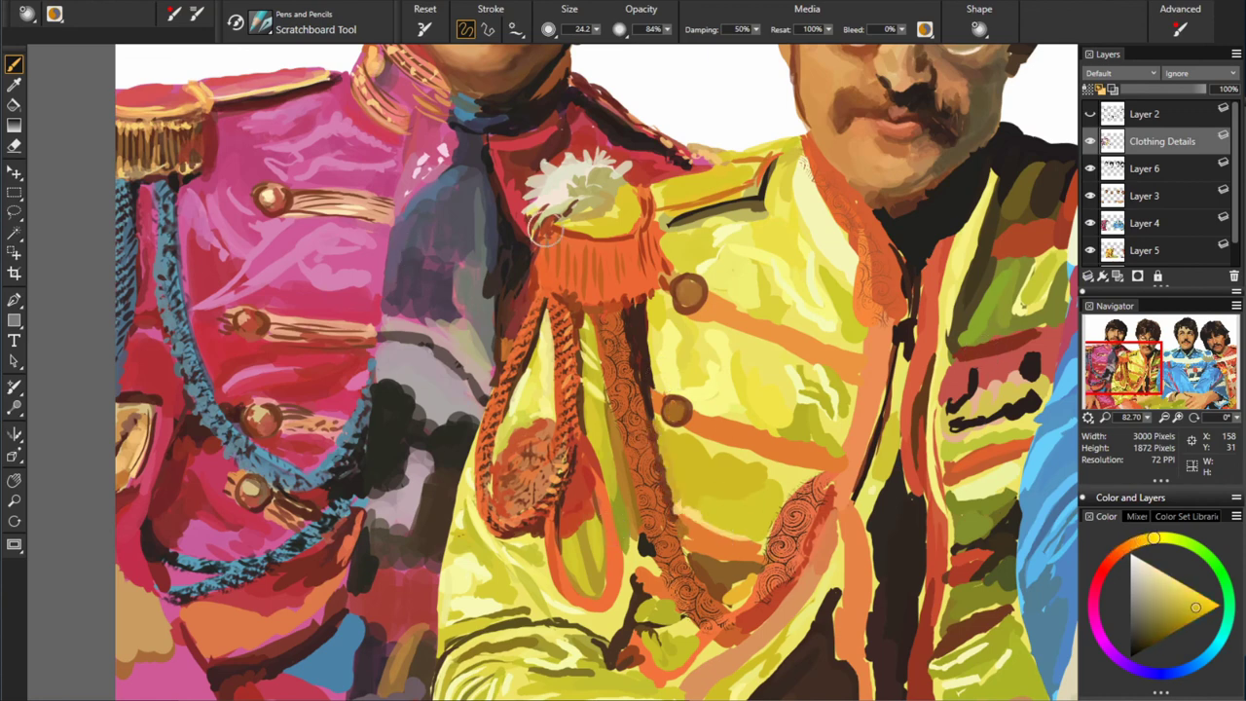
alt+click(650, 597)
drag(672, 409, 828, 450)
drag(703, 302, 855, 361)
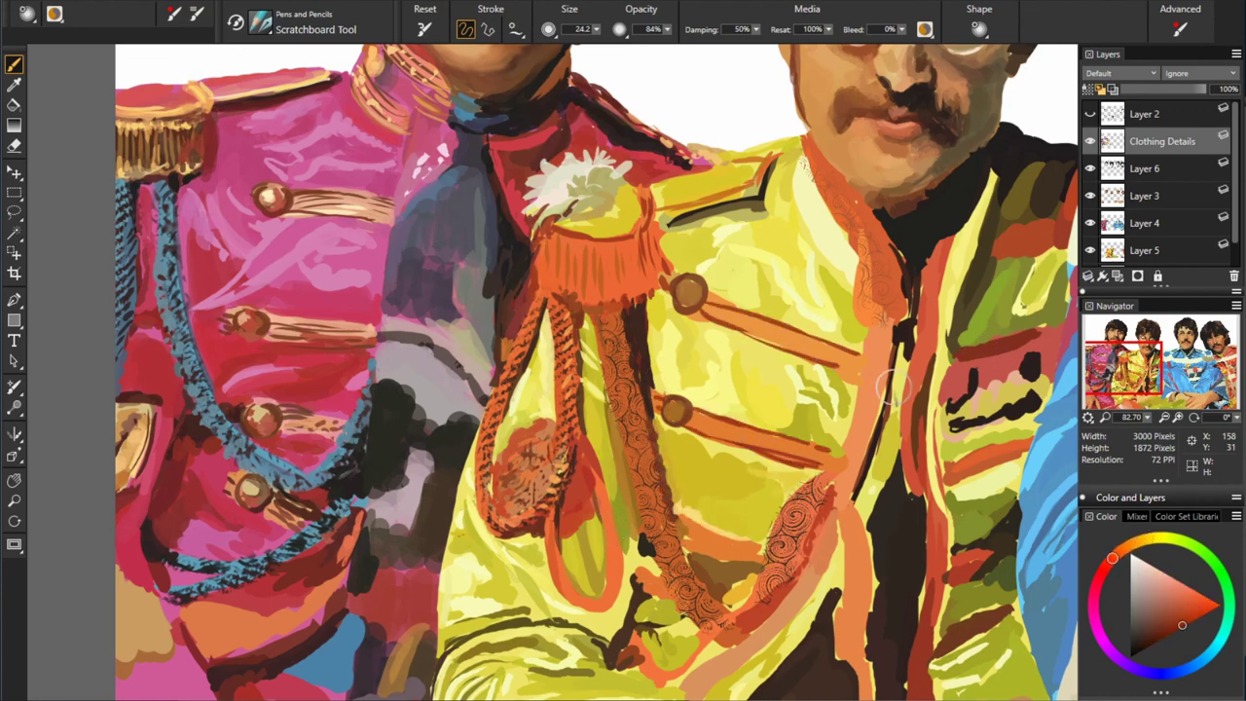
drag(684, 526, 726, 553)
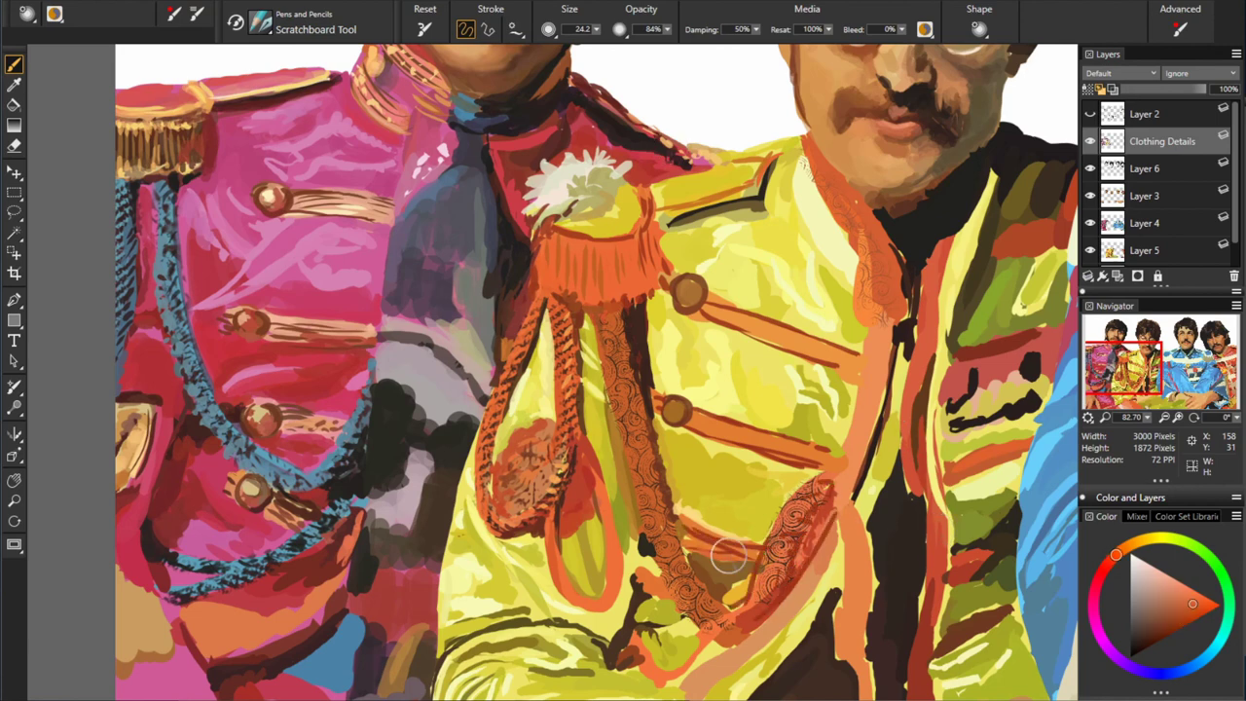
- Resample jacket yellow and strap red-orange, then pick black and add a new notes layer
alt+click(732, 555)
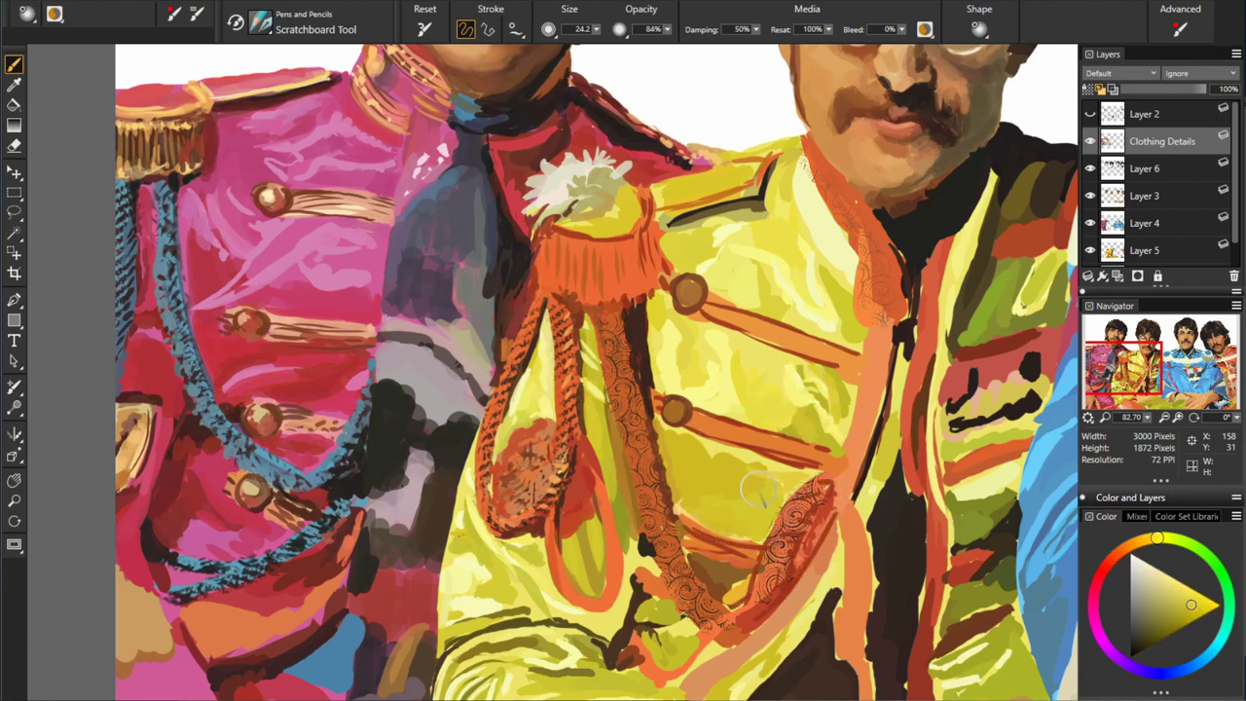
alt+click(737, 319)
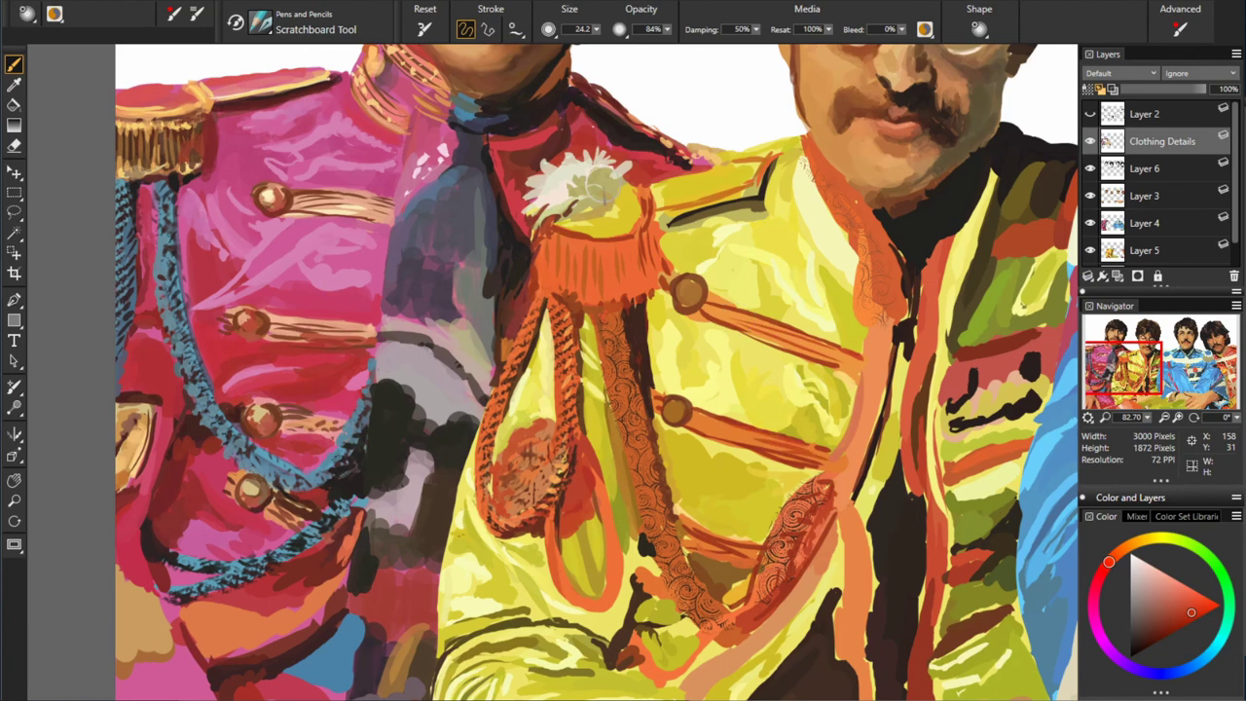
alt+click(728, 429)
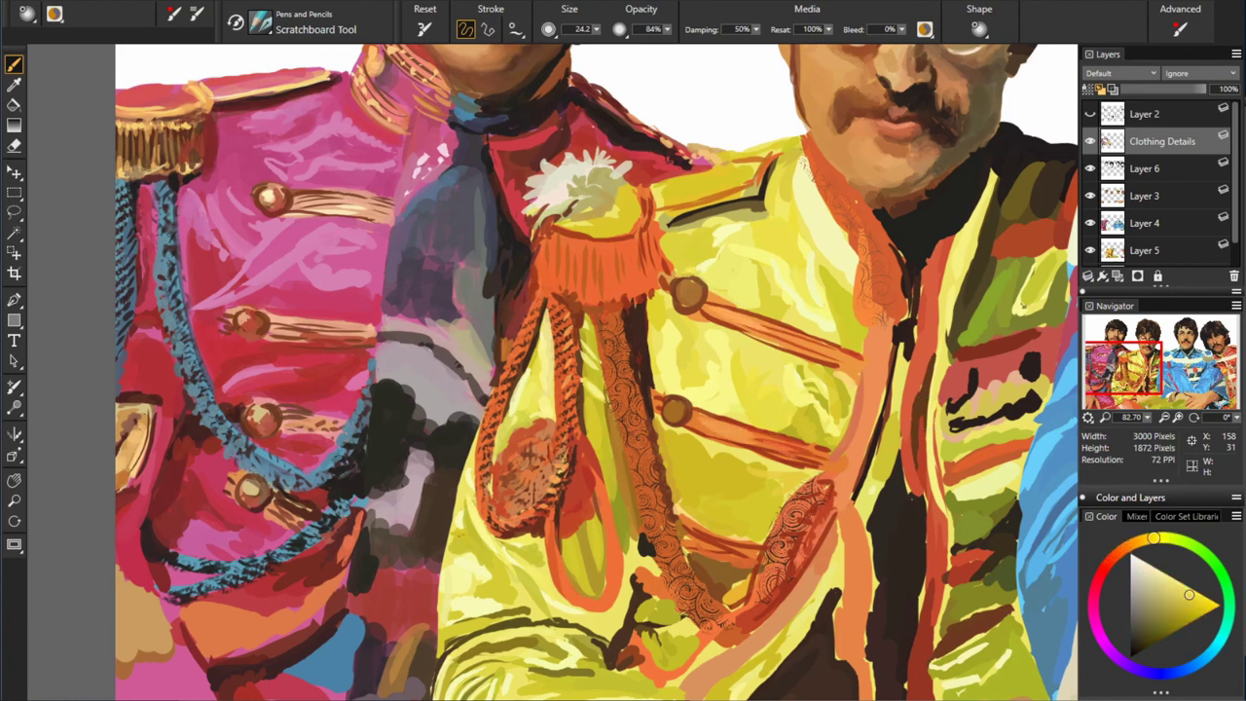
alt+click(673, 388)
key(ctrl+shift+n)
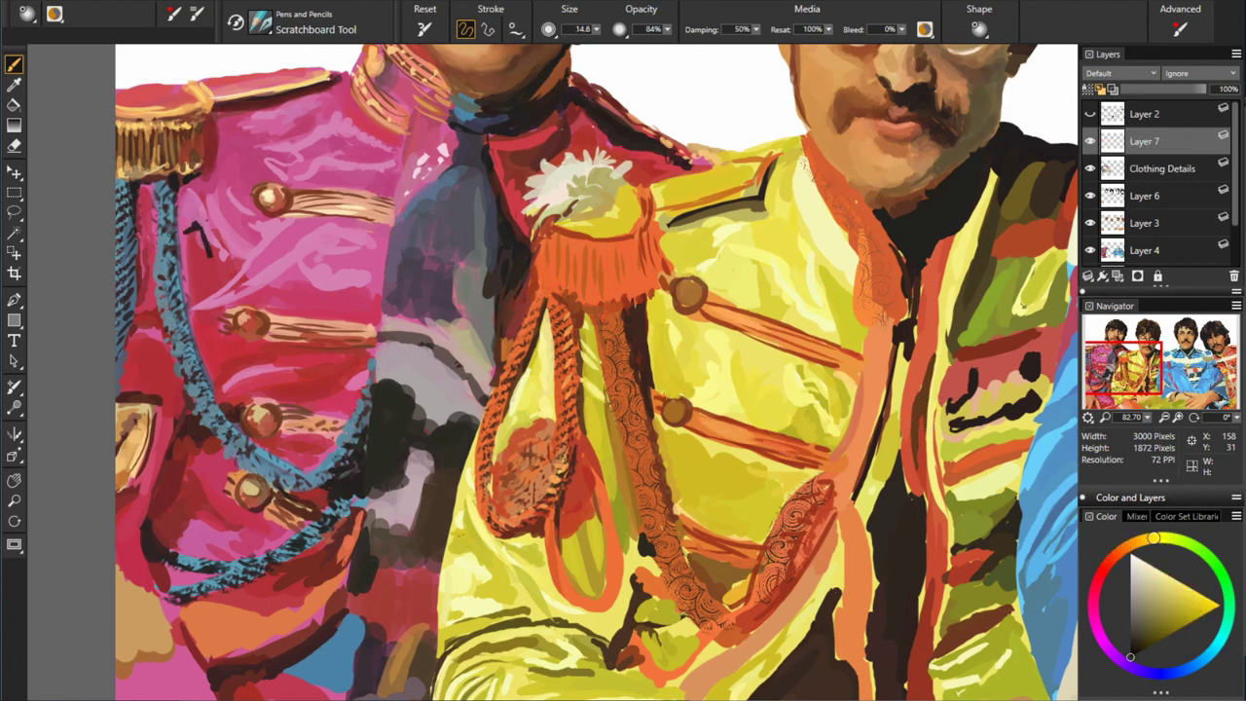
- Handwrite 'NOT MUCH TO COMMENT ON HERE, JUST LITTLE NECESSARY DETAILS TAKES' plus a clock doodle
mouse_move(200, 233)
mouse_down()
mouse_move(292, 190)
mouse_move(292, 239)
mouse_move(521, 116)
mouse_up()
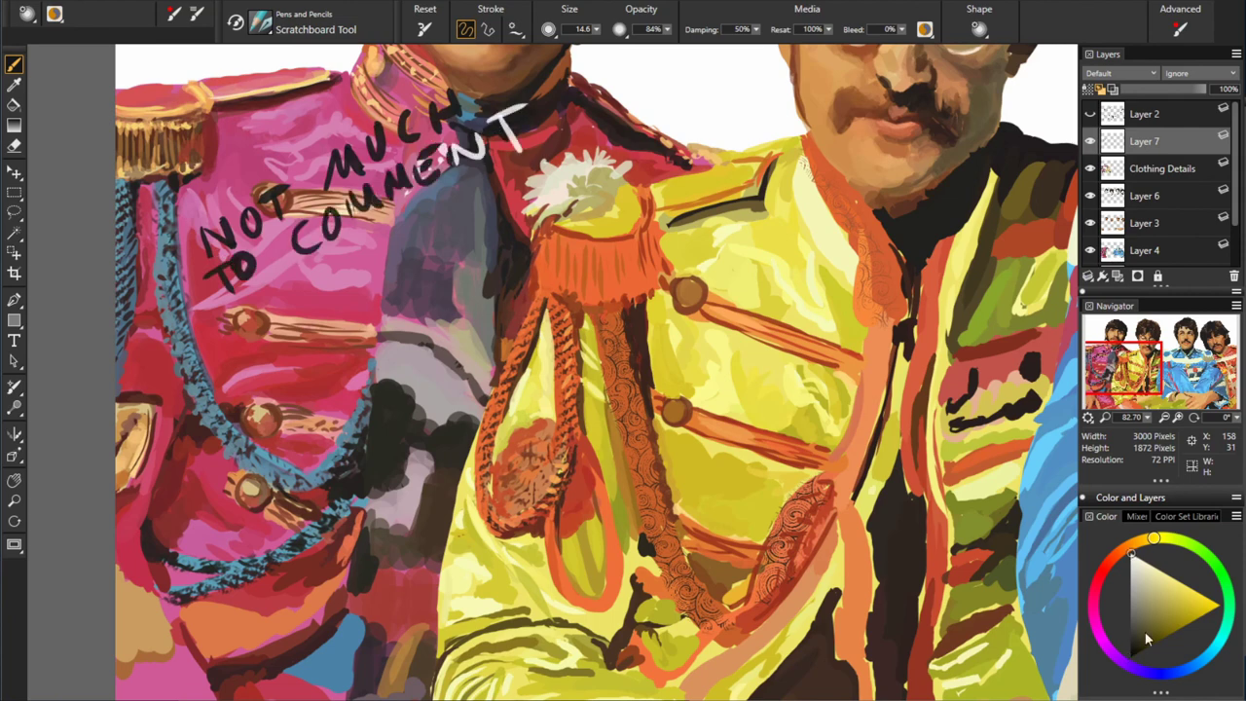
drag(210, 336, 258, 297)
drag(278, 302, 468, 195)
mouse_move(282, 345)
mouse_down()
mouse_move(360, 282)
mouse_move(521, 190)
mouse_up()
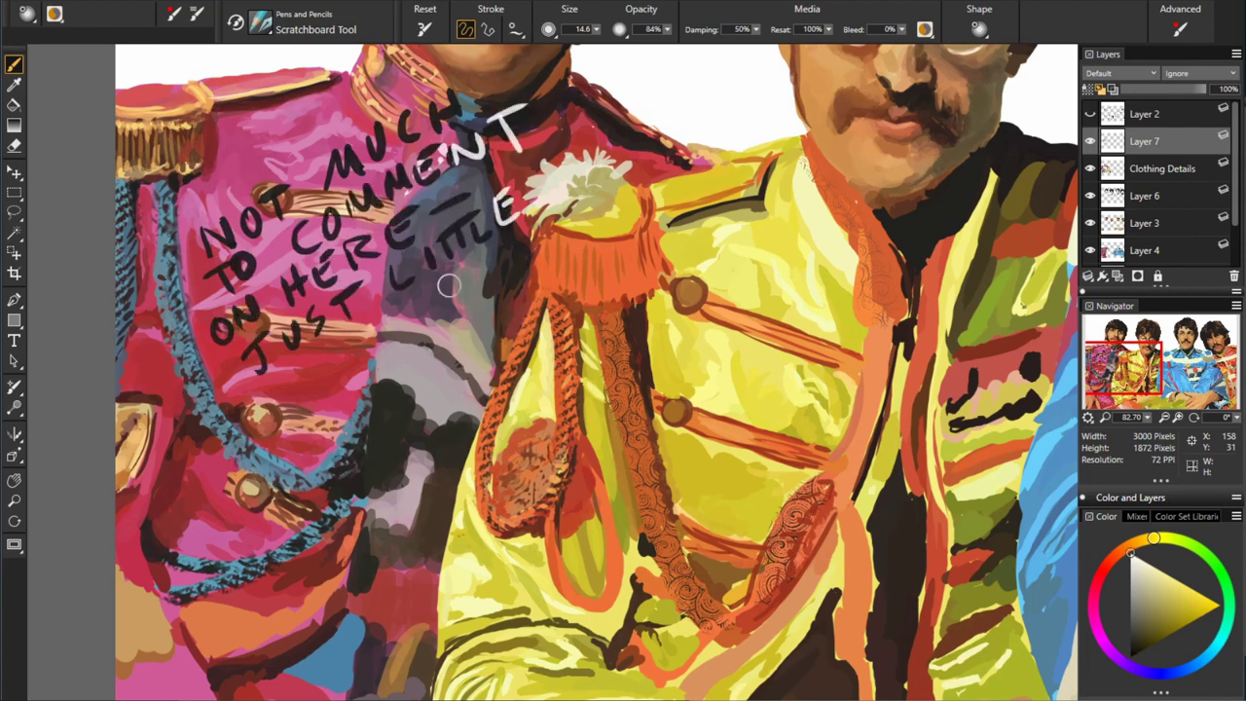
mouse_move(258, 414)
mouse_down()
mouse_move(390, 322)
mouse_move(502, 267)
mouse_up()
drag(297, 433, 501, 331)
drag(346, 447, 516, 355)
drag(326, 512, 477, 414)
mouse_move(429, 511)
mouse_down()
mouse_move(380, 516)
mouse_move(405, 558)
mouse_up()
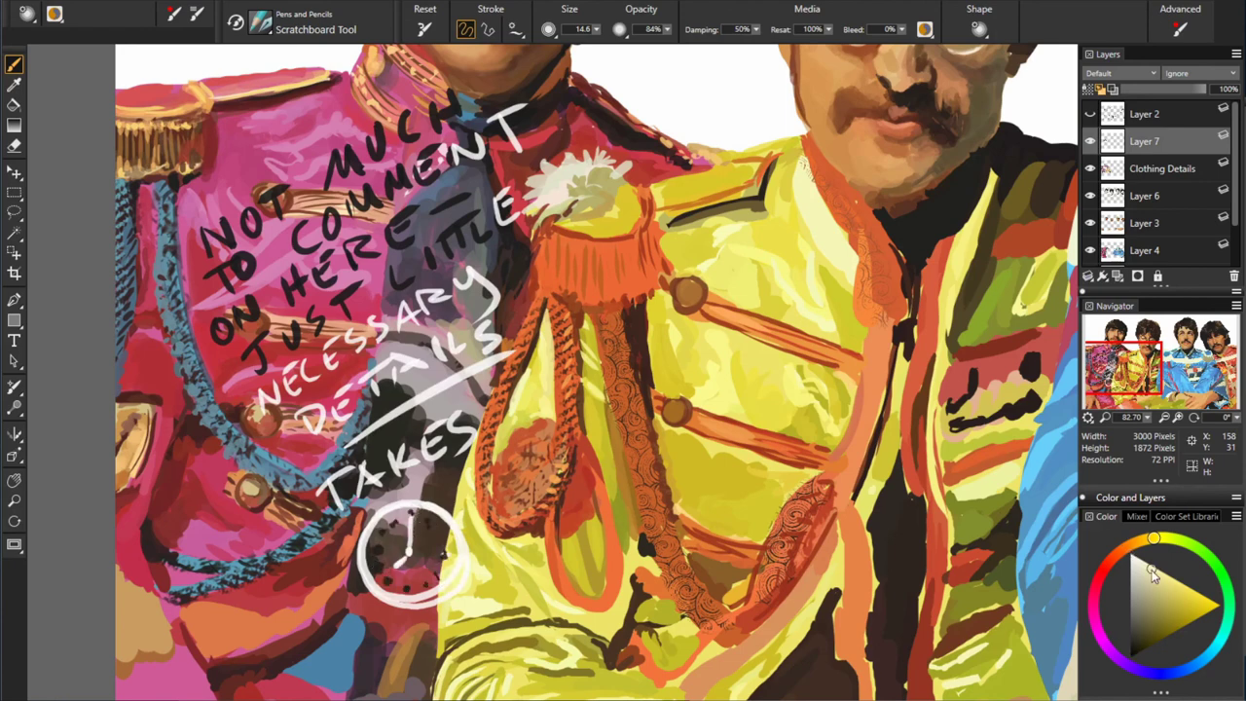
- Write TICK-TOCK across the yellow jacket
drag(560, 261, 608, 248)
drag(584, 255, 583, 292)
drag(638, 248, 650, 255)
drag(672, 251, 696, 245)
drag(696, 238, 755, 238)
drag(760, 229, 809, 219)
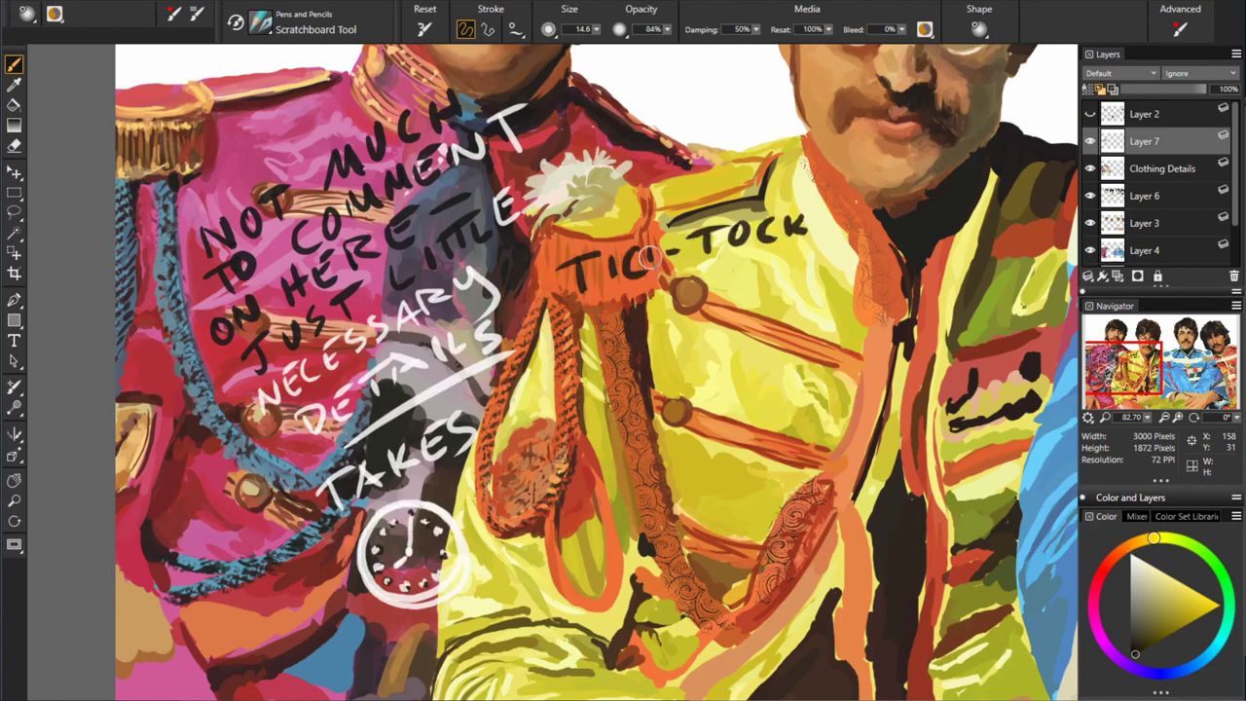
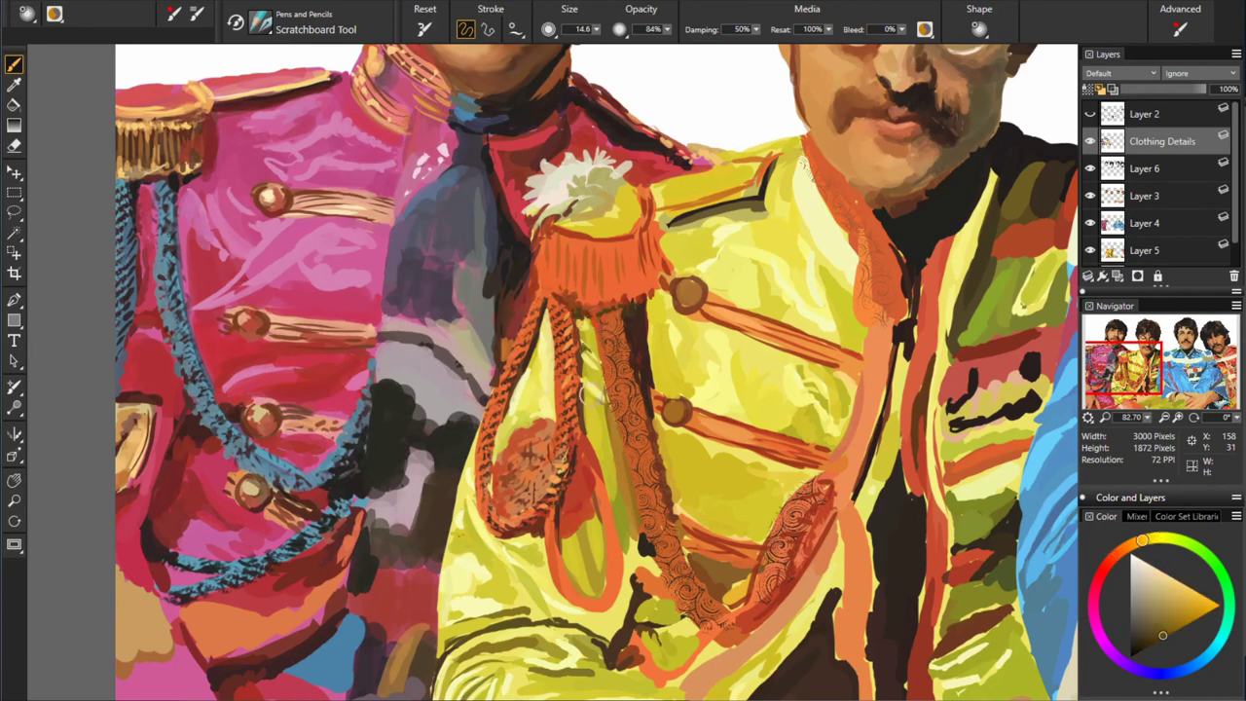
- Sample yellows and a near-white, then dab light highlights on two jacket buttons
alt+click(877, 305)
alt+click(678, 323)
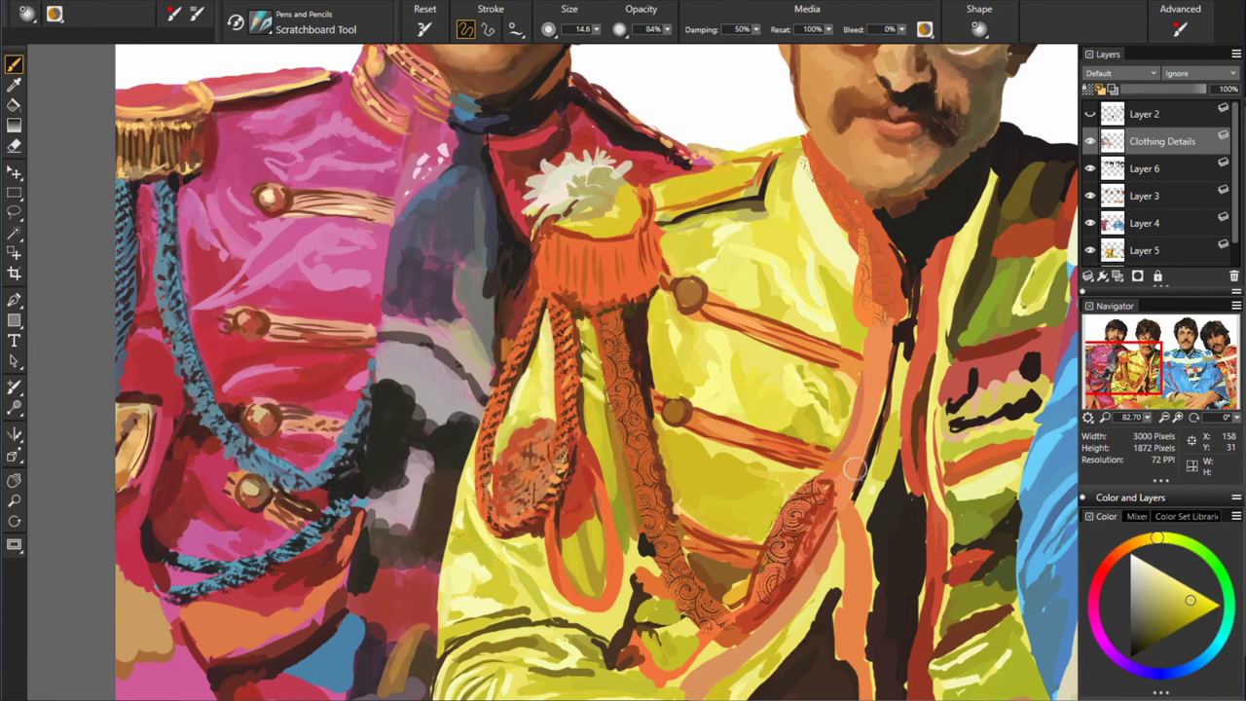
alt+click(806, 236)
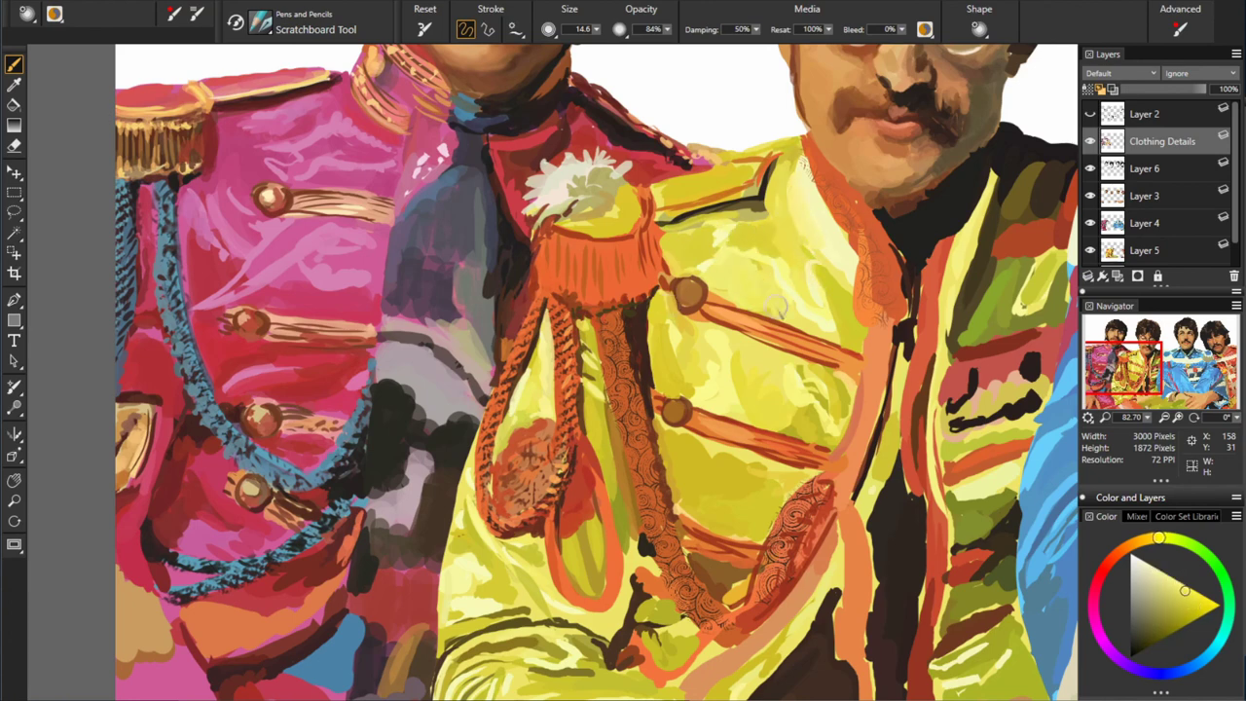
alt+click(896, 347)
click(676, 403)
click(689, 289)
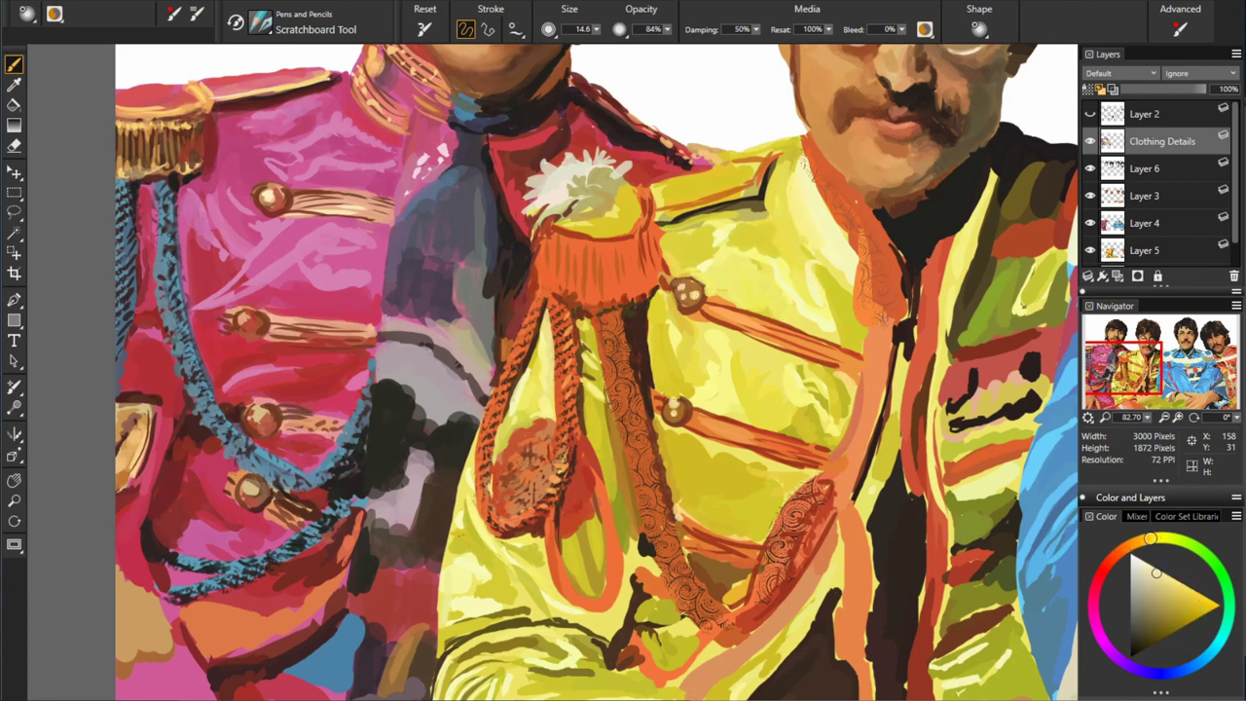
- Sample orange-red, brown and red-orange tones from the cords for braid shading
alt+click(658, 504)
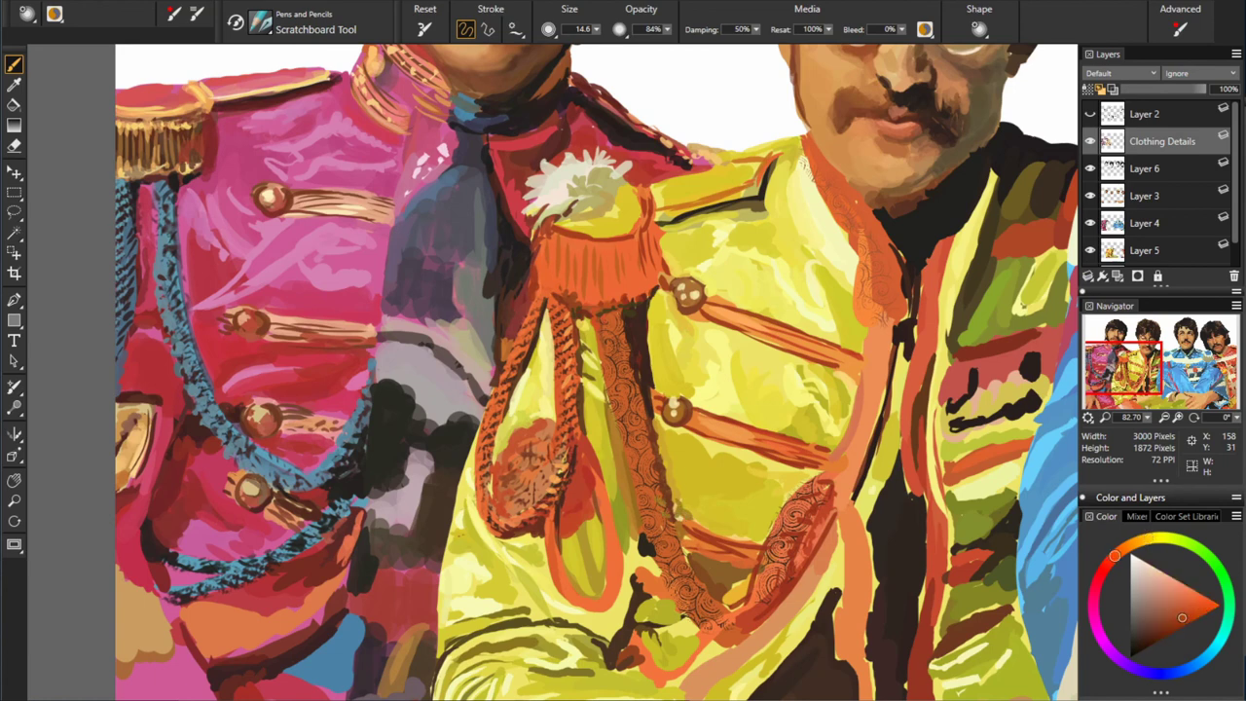
alt+click(652, 524)
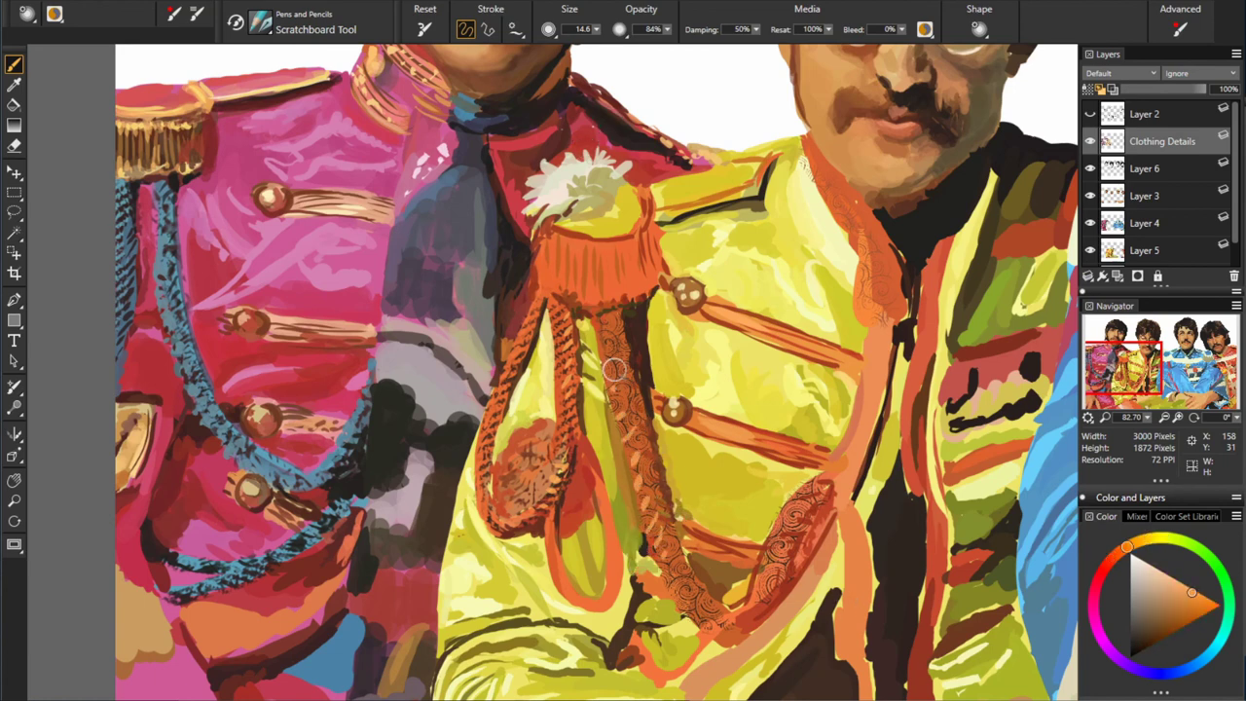
alt+click(555, 526)
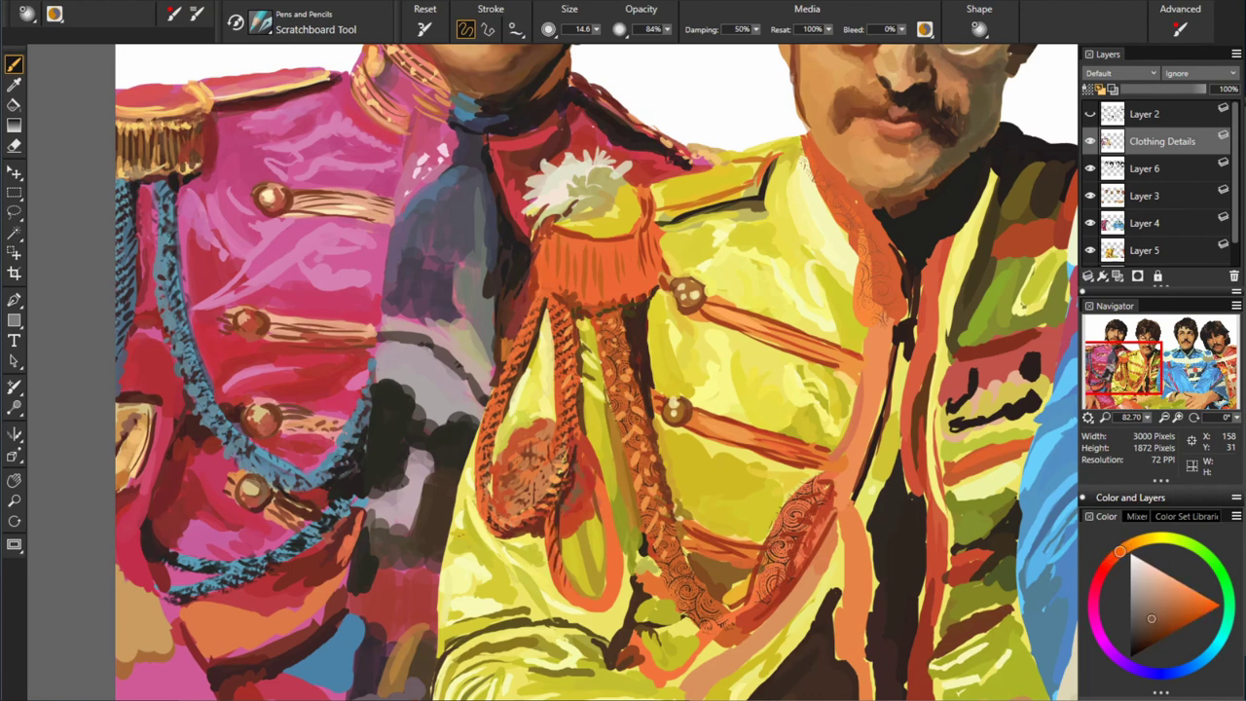
alt+click(527, 481)
click(1189, 615)
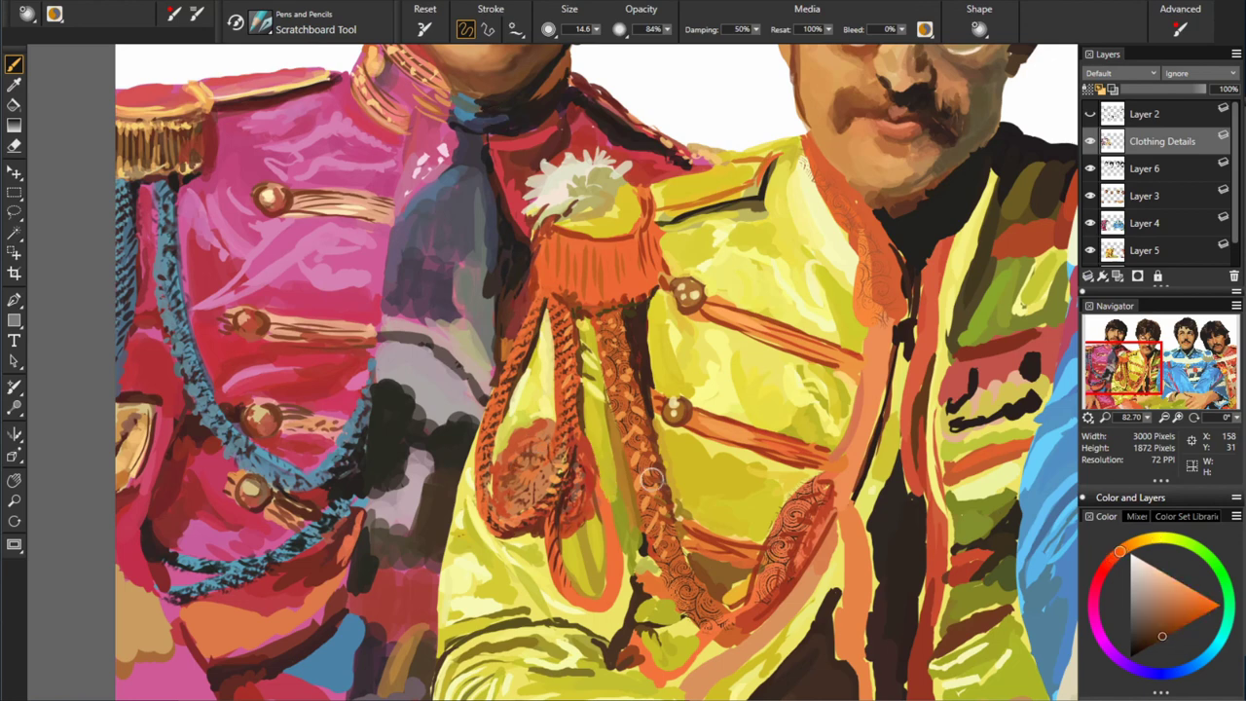
alt+click(528, 536)
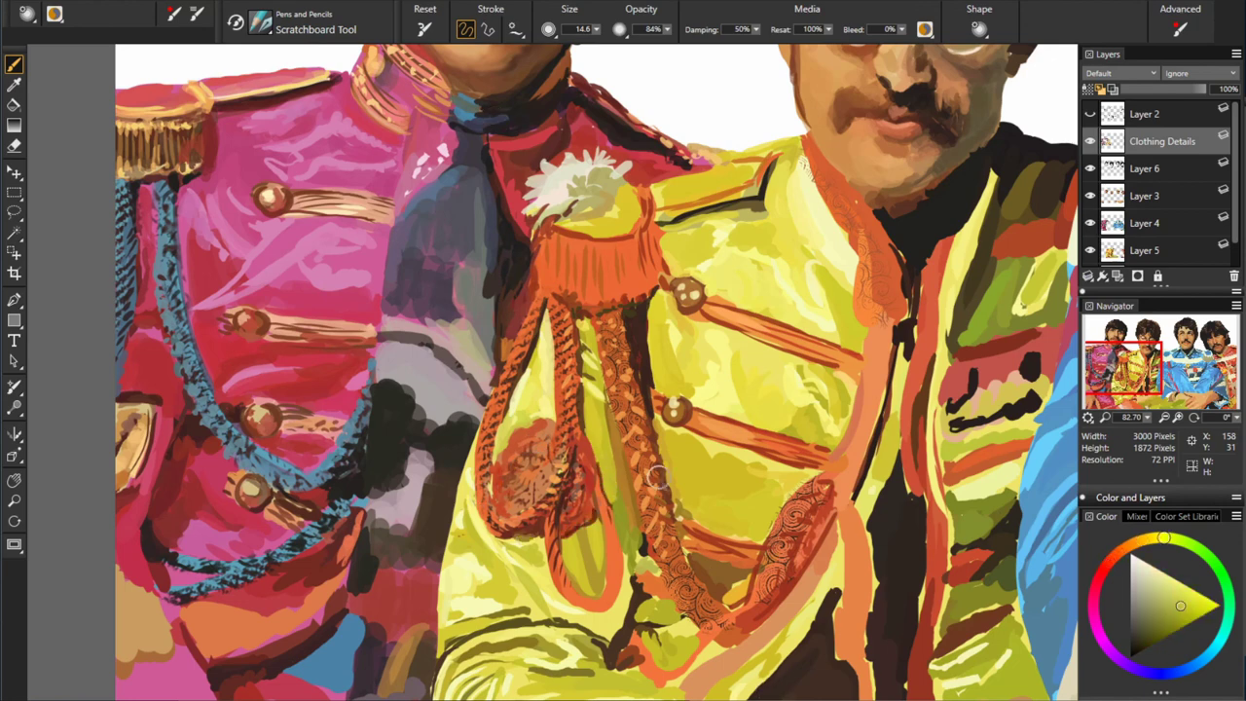
alt+click(531, 572)
alt+click(896, 508)
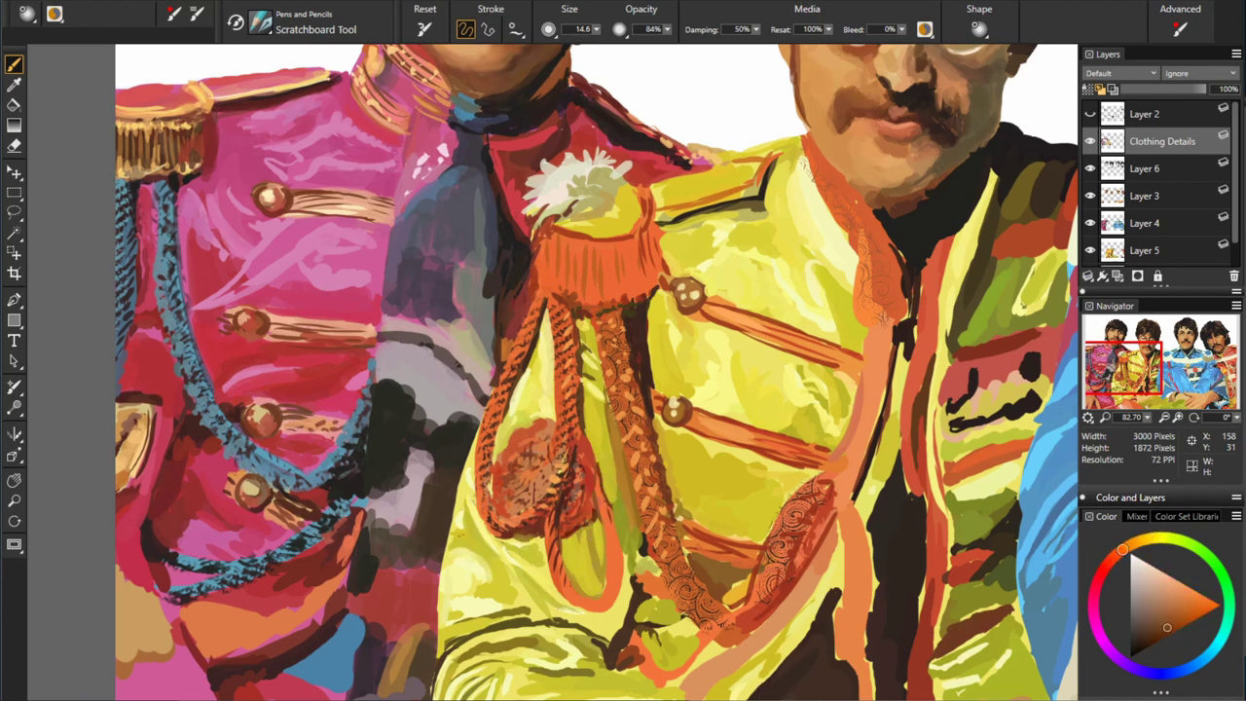
- Sample bright yellows, ochre, pale cream and dark orange for the jacket's braid detail
alt+click(621, 500)
alt+click(673, 521)
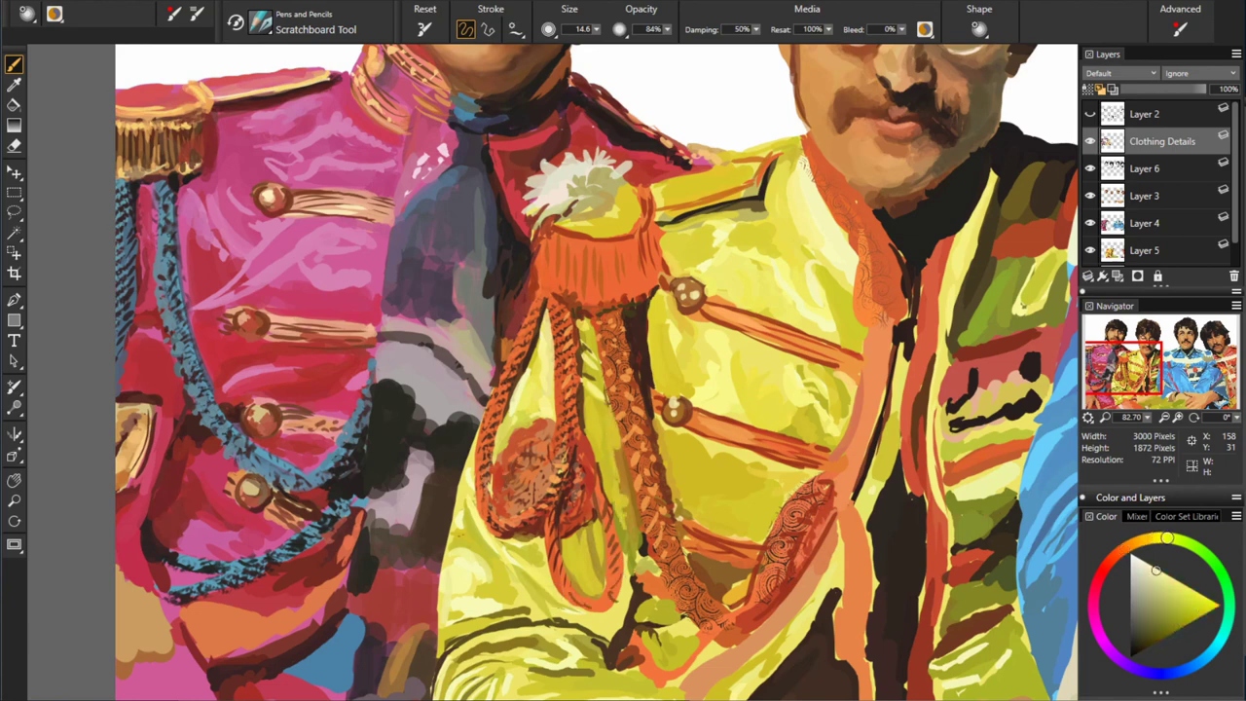
alt+click(599, 373)
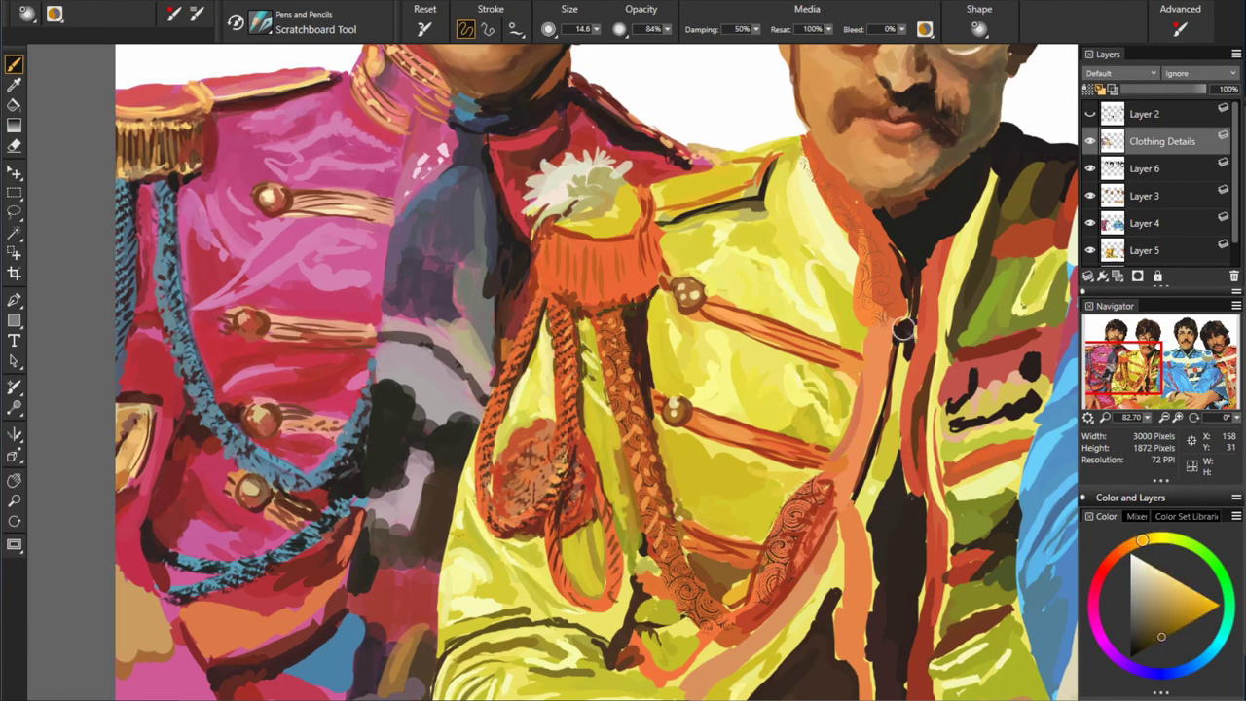
alt+click(493, 216)
alt+click(646, 169)
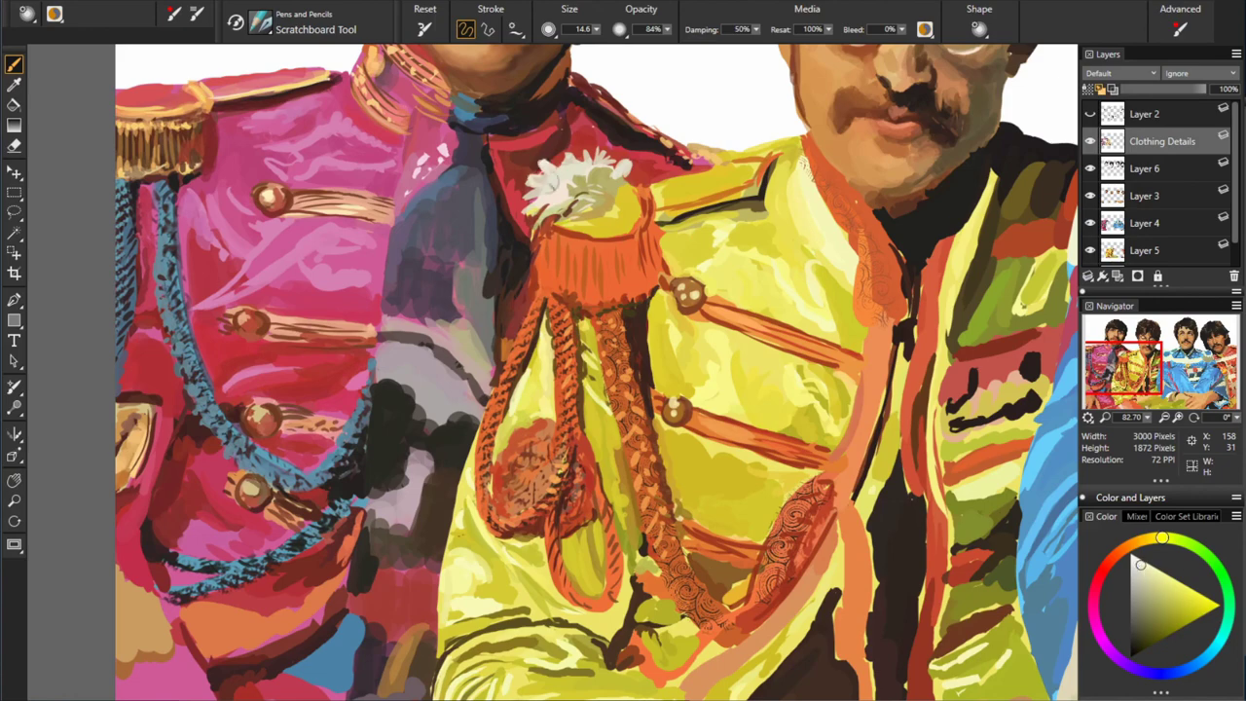
alt+click(752, 188)
alt+click(957, 185)
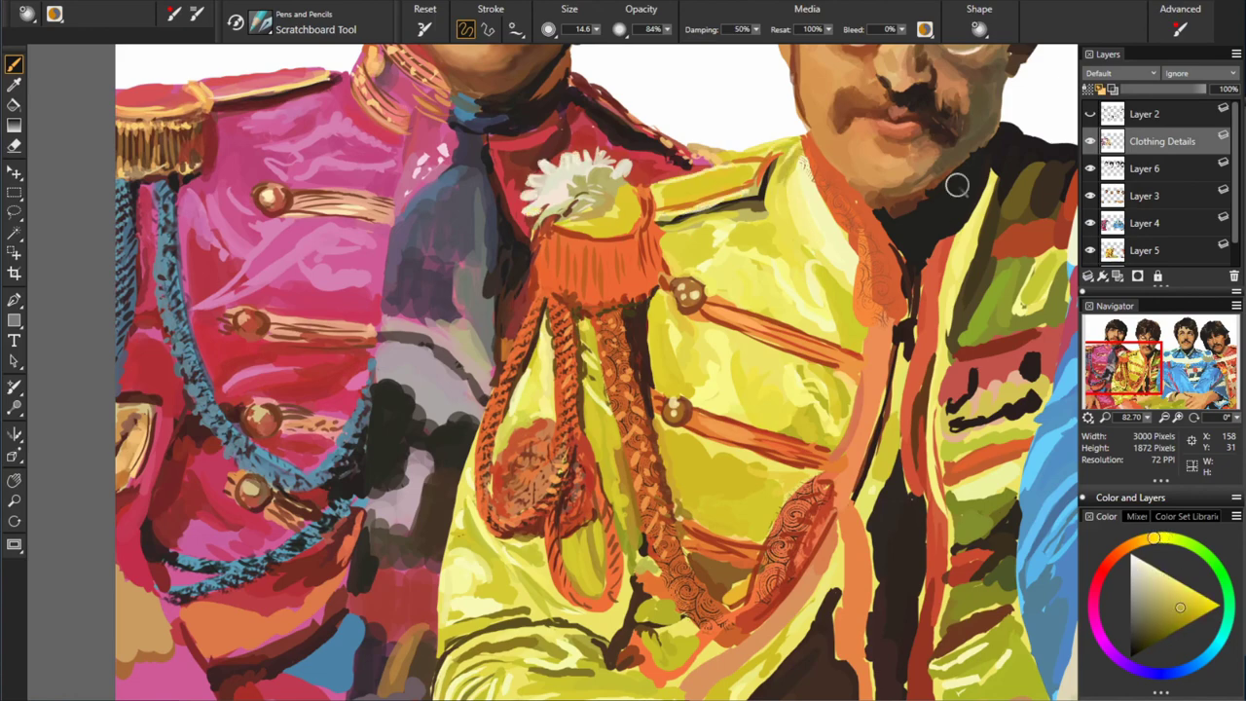
alt+click(906, 331)
- On new Layer 7, handwrite a white reminder with an arrow pointing at Ringo's grey tie
scroll(407, 691, down, 3)
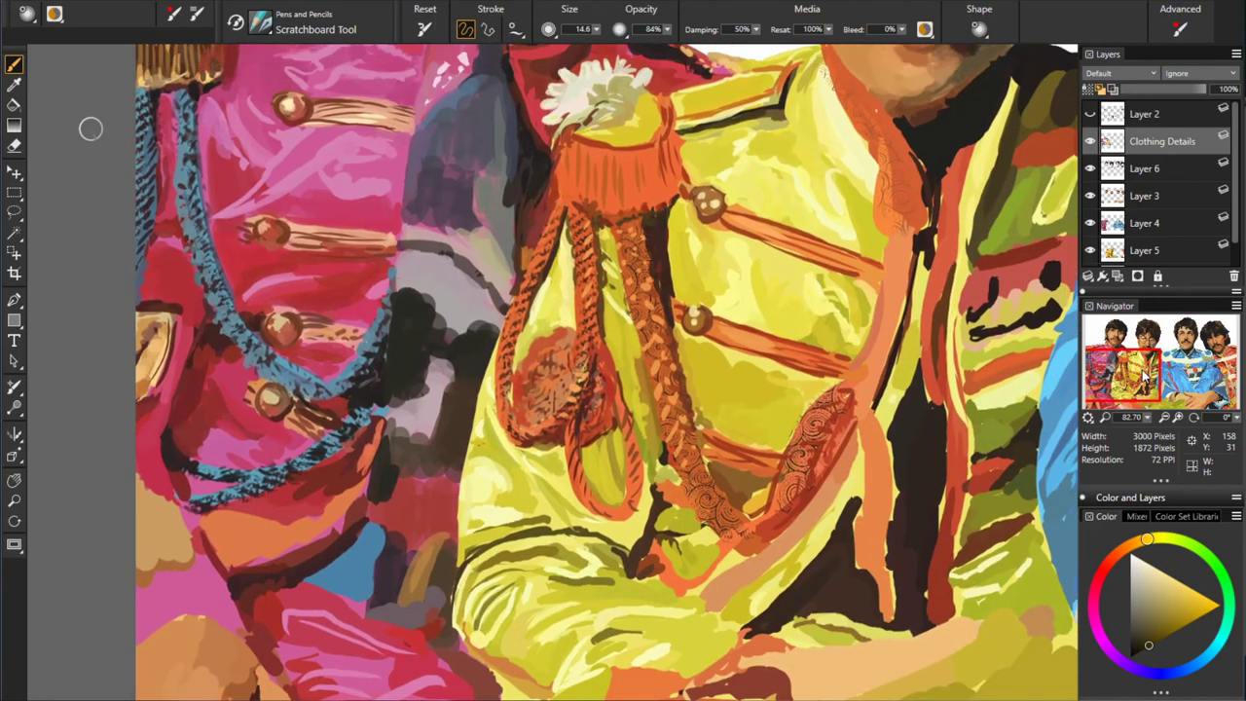
key(ctrl+shift+n)
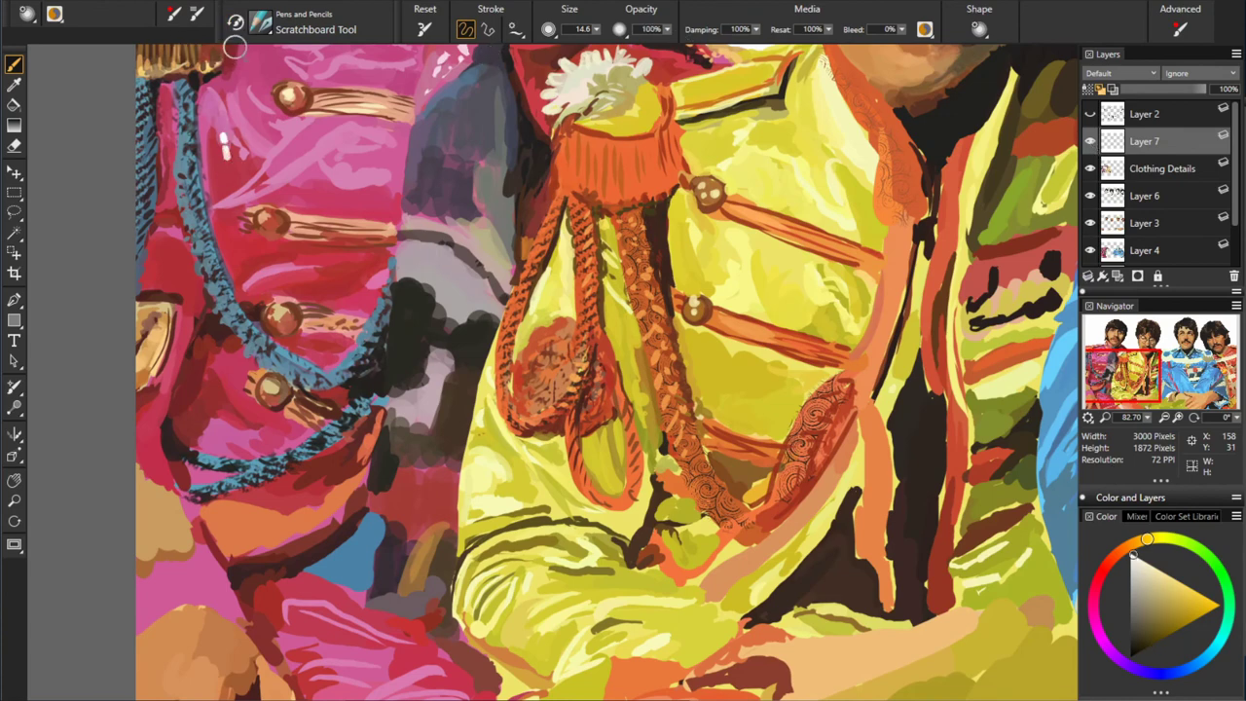
drag(226, 131, 321, 146)
mouse_move(171, 219)
mouse_down()
mouse_move(336, 176)
mouse_move(243, 331)
mouse_move(284, 329)
mouse_up()
drag(302, 284, 368, 274)
mouse_move(176, 375)
mouse_down()
mouse_move(234, 424)
mouse_move(336, 341)
mouse_up()
drag(336, 336, 443, 272)
alt+click(654, 258)
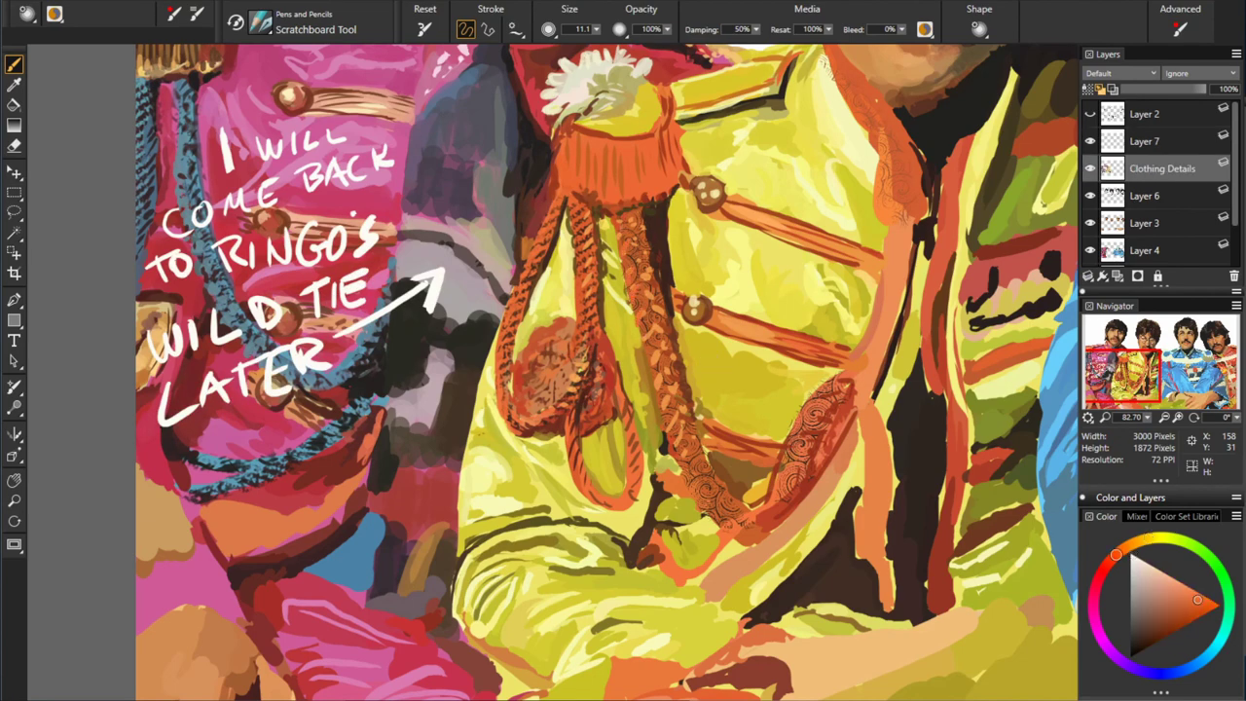
alt+click(785, 434)
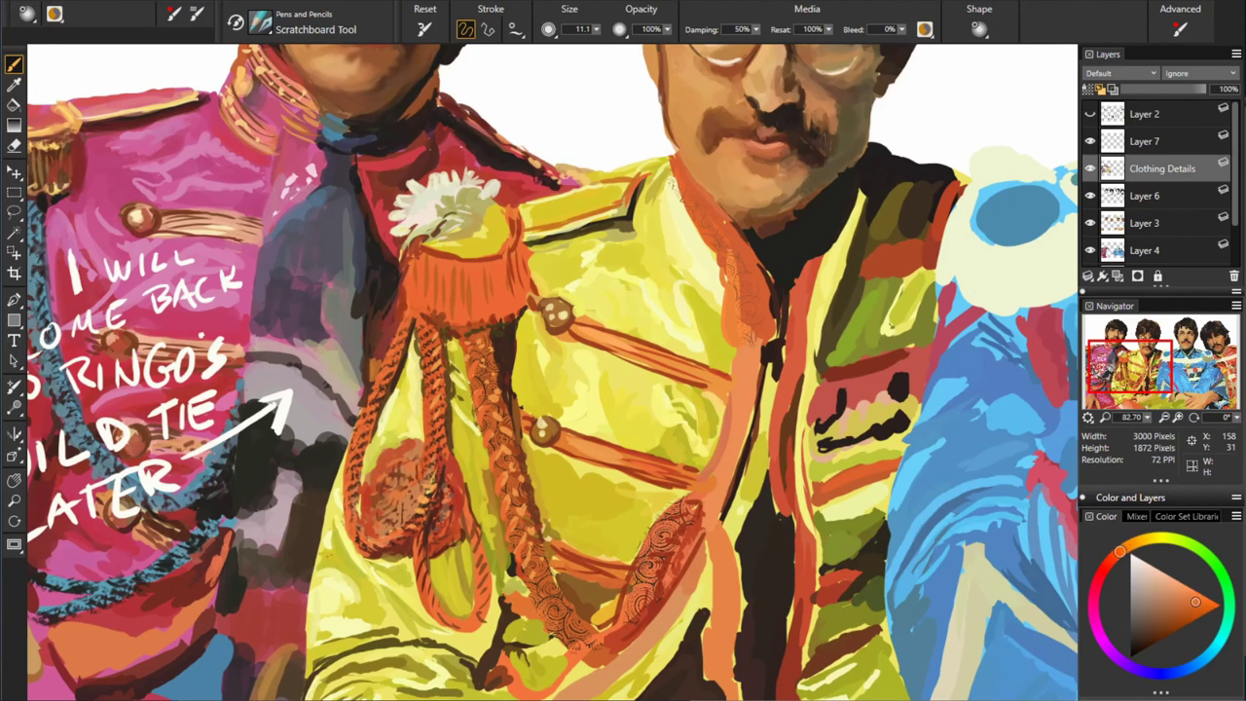
- Pick yellow-orange tones and paint orange strokes along the yellow jacket's right edge
alt+click(683, 239)
alt+click(641, 175)
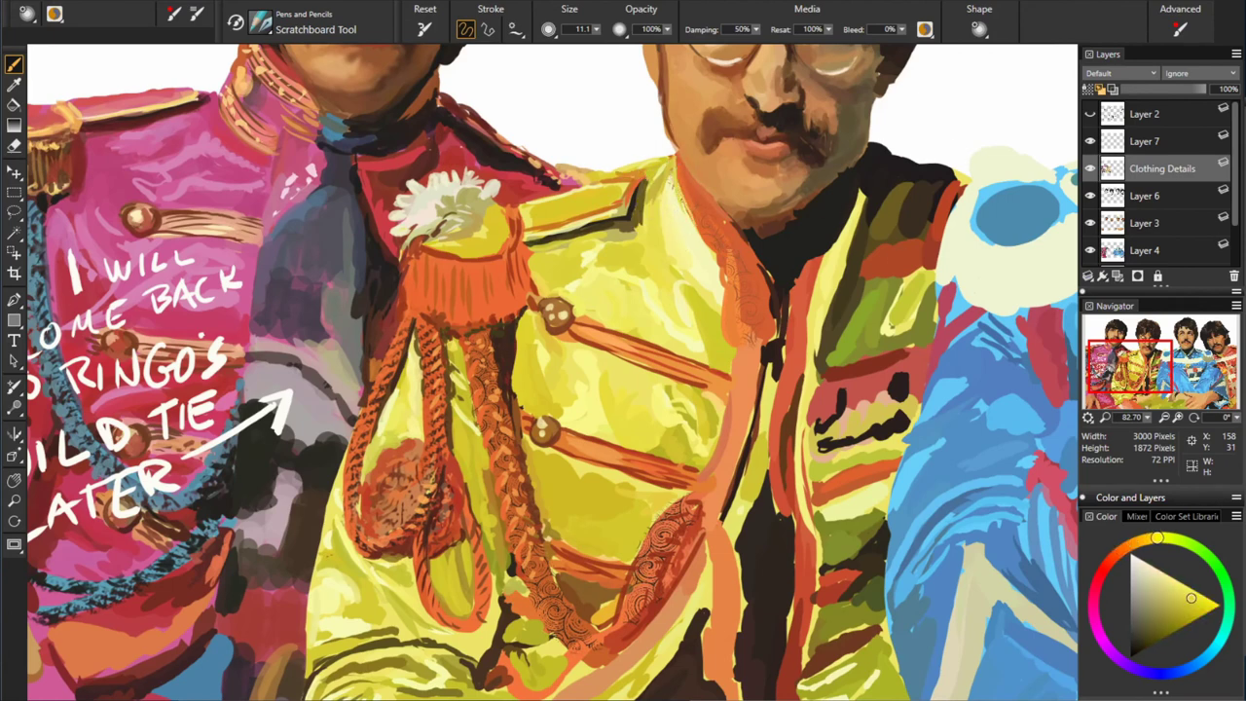
alt+click(740, 326)
drag(730, 312, 763, 421)
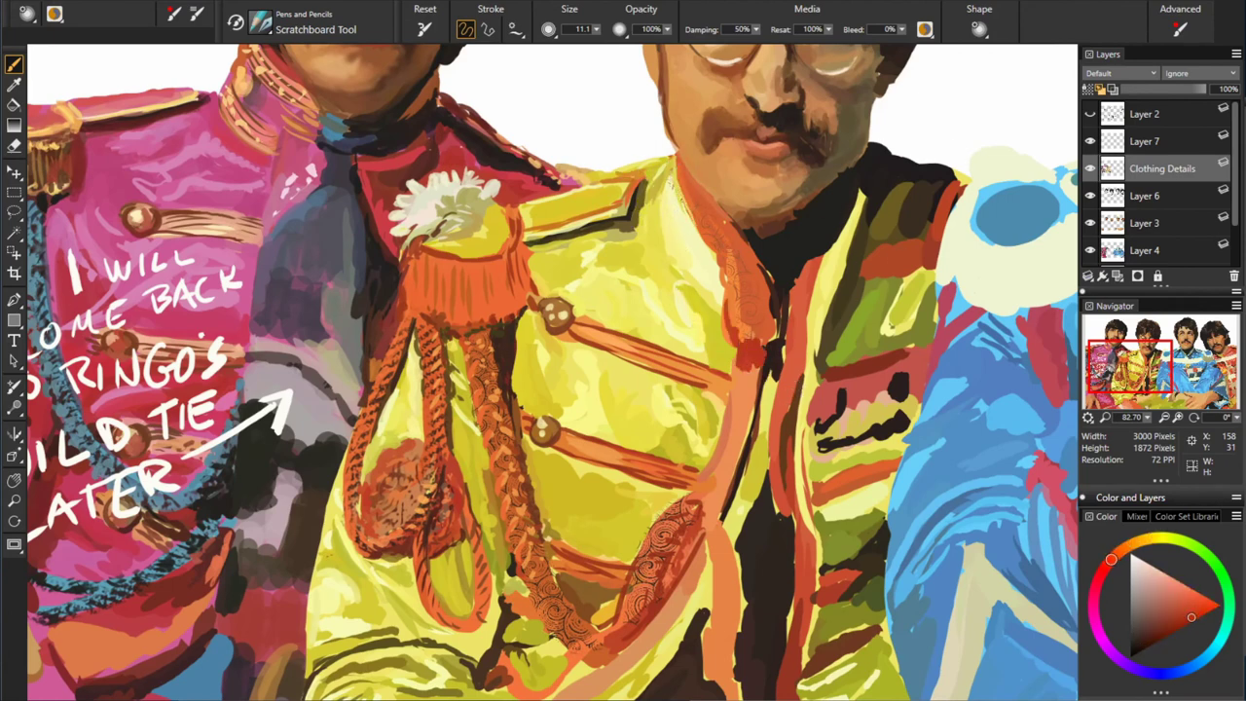
- Sample red-orange, yellow, skin-orange and near-black tones from the painting
alt+click(718, 396)
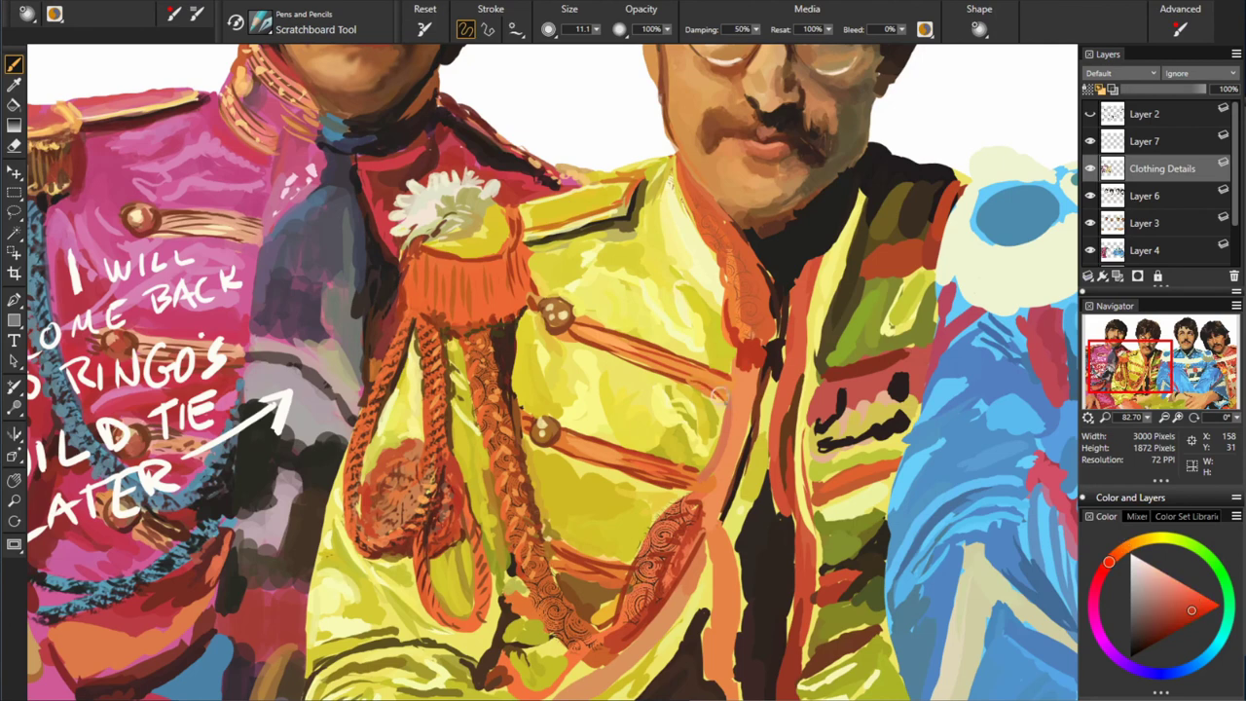
alt+click(714, 495)
alt+click(674, 528)
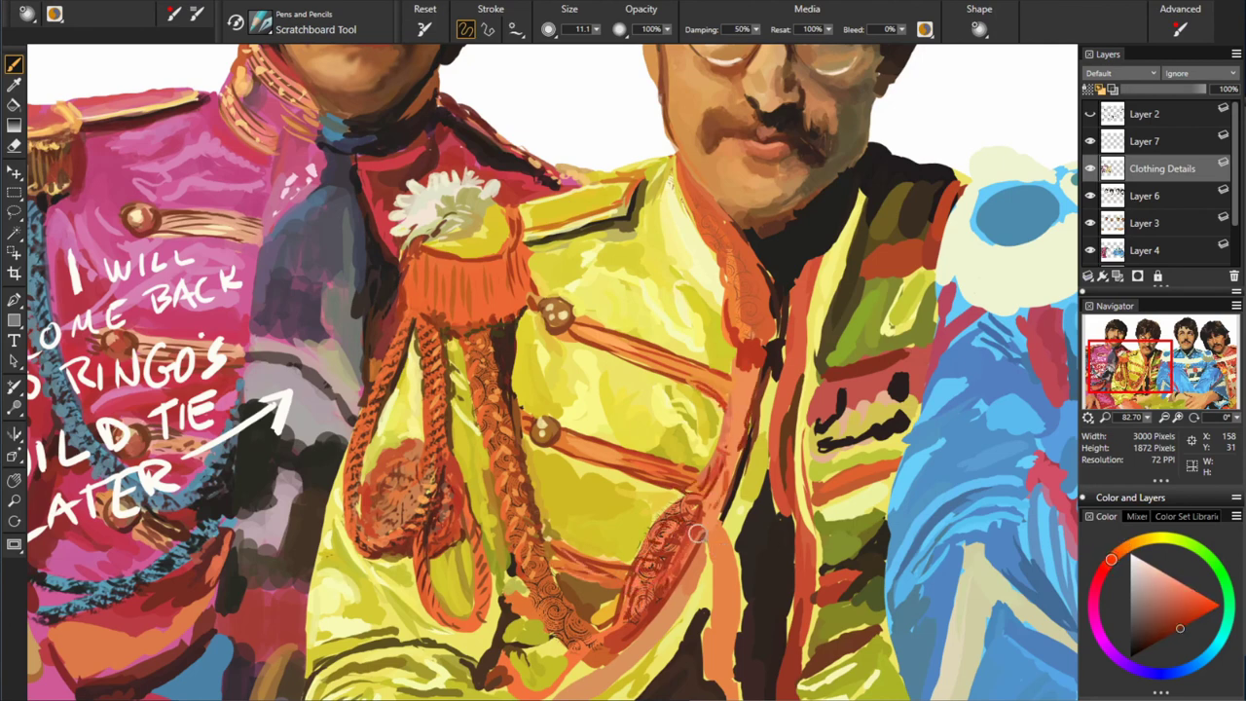
alt+click(681, 594)
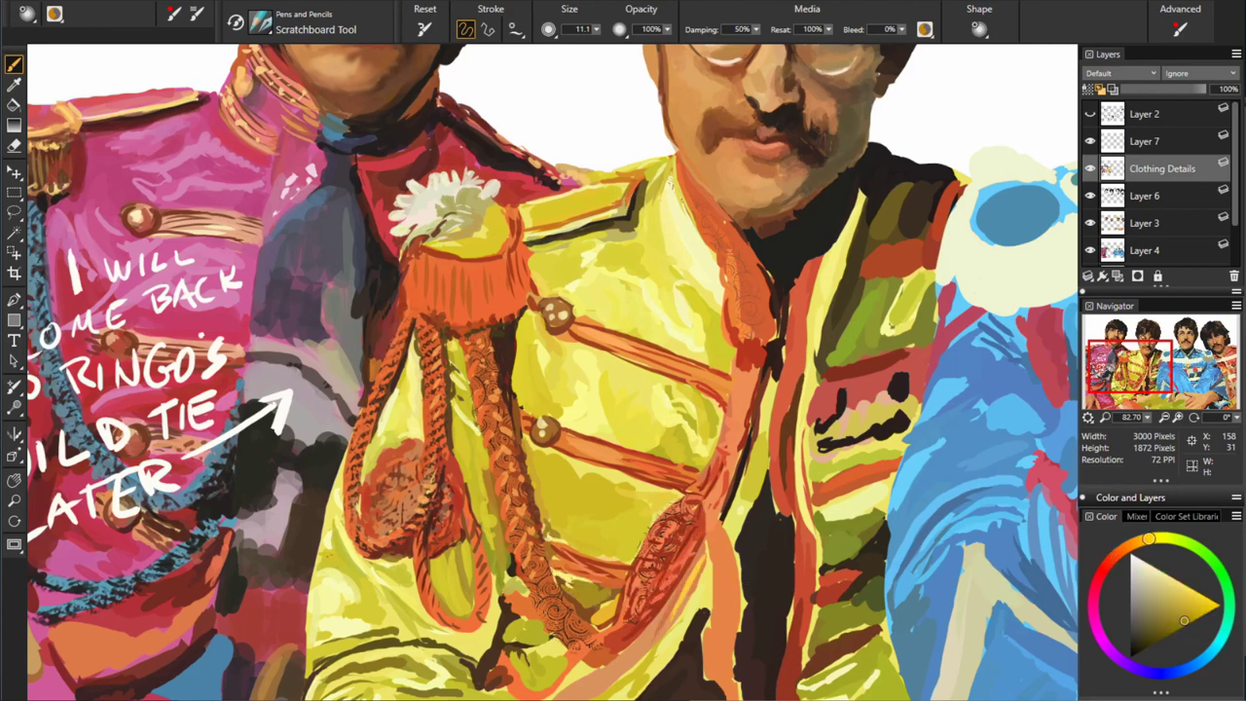
alt+click(735, 219)
alt+click(758, 98)
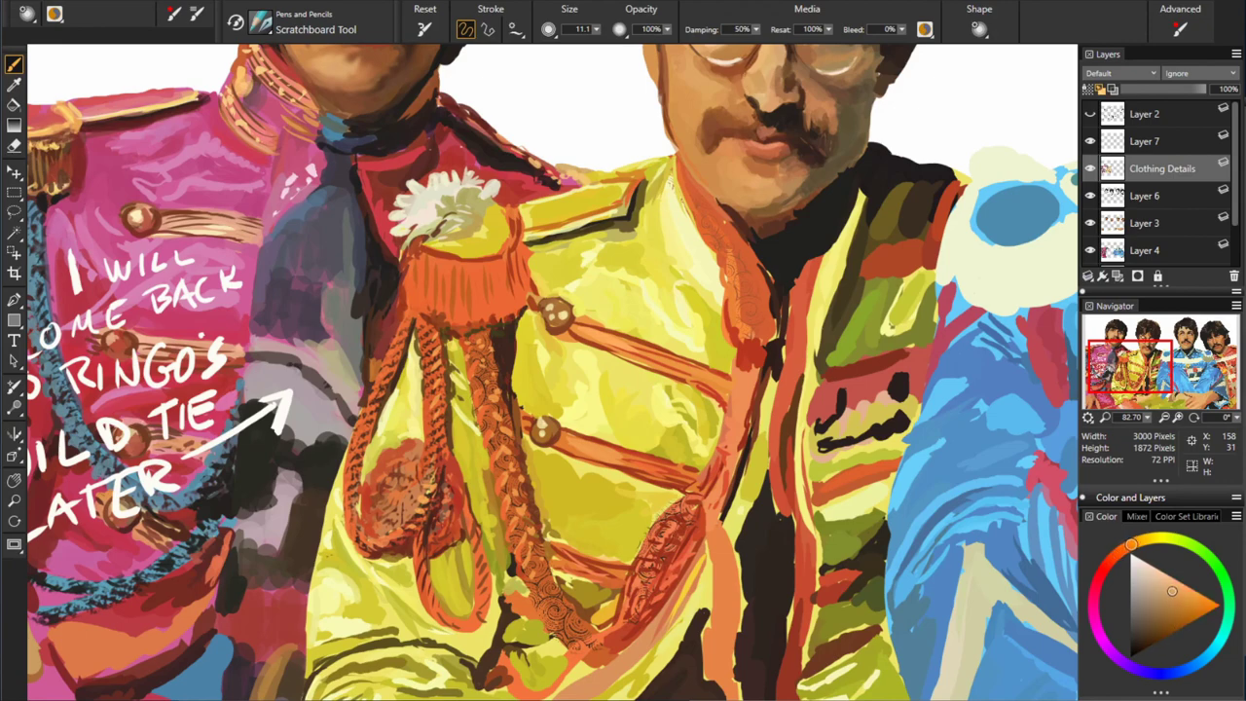
alt+click(862, 138)
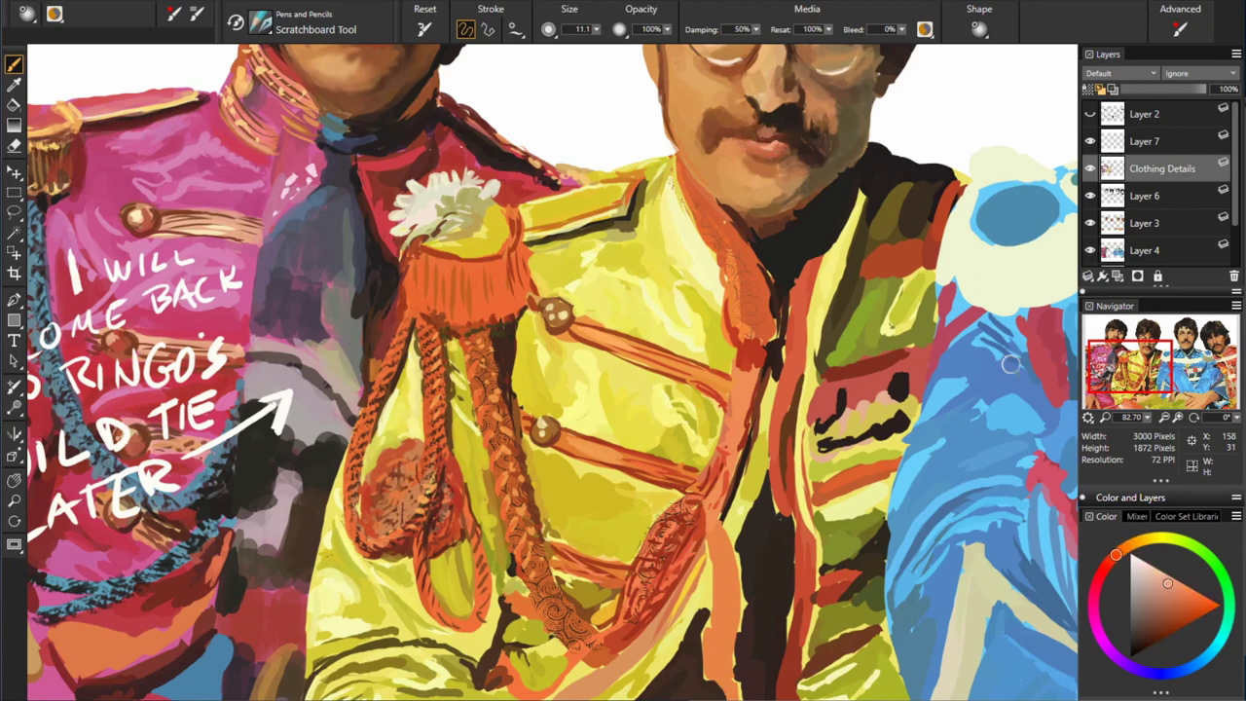
alt+click(777, 68)
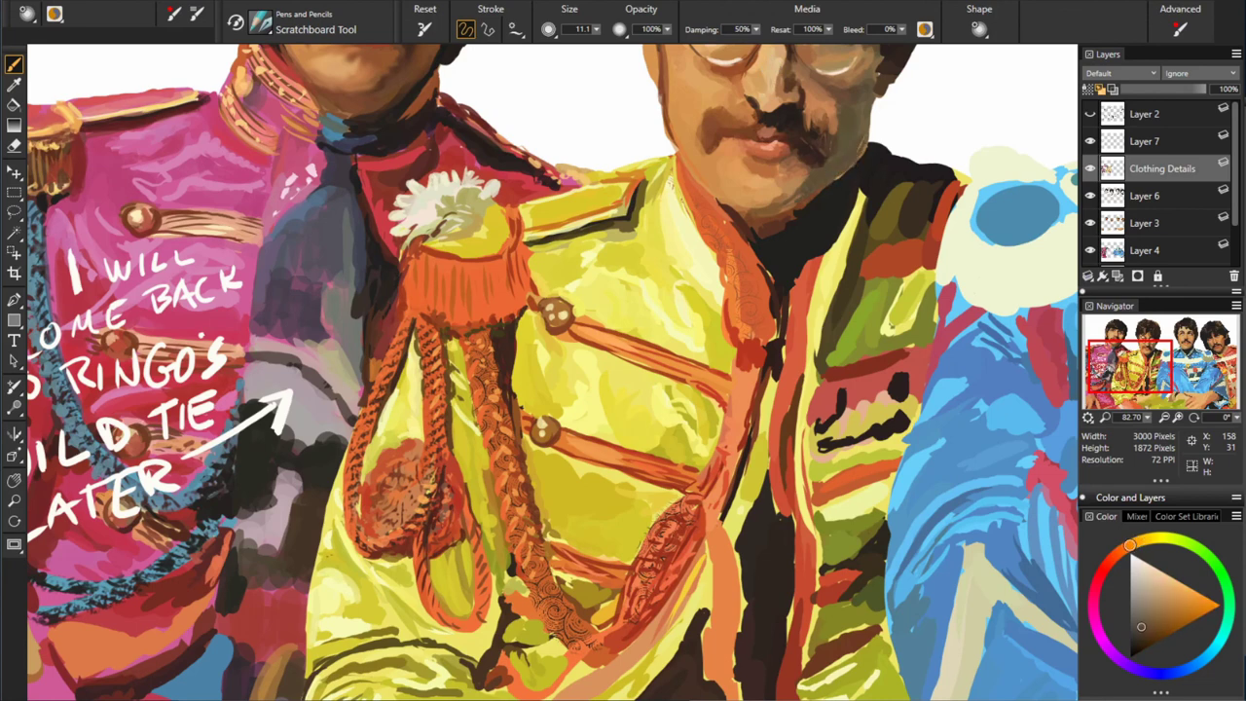
alt+click(754, 219)
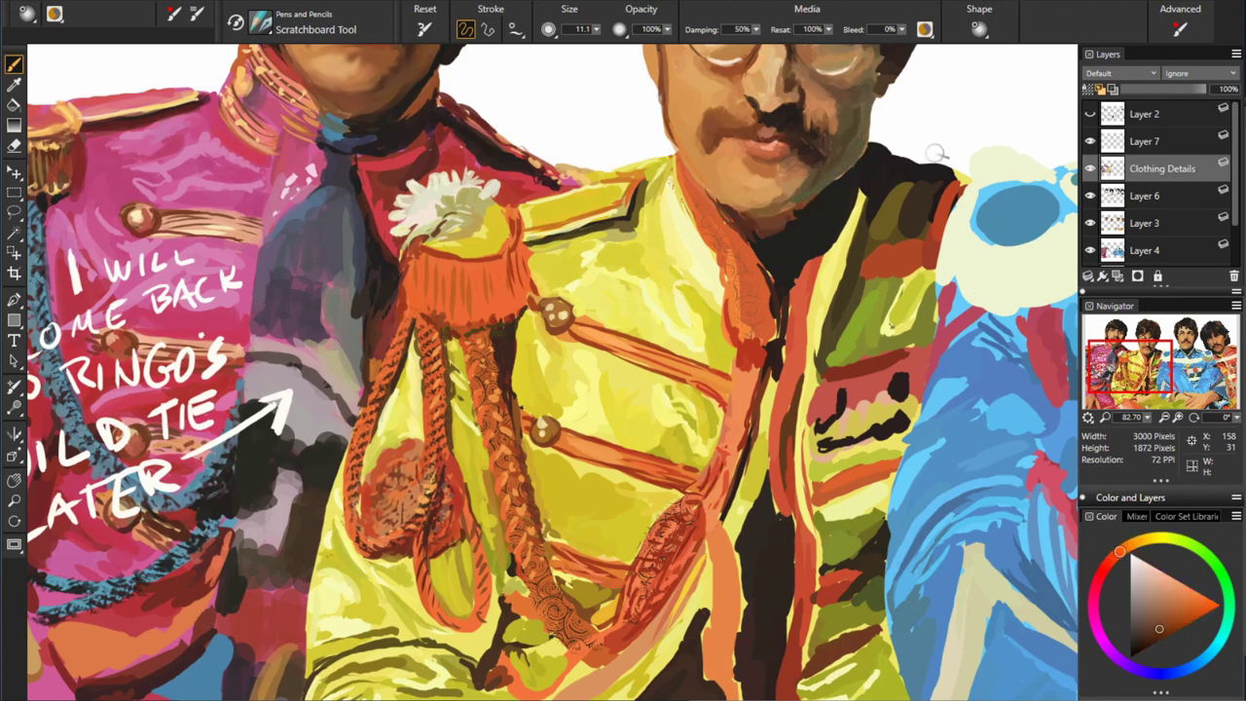
alt+click(675, 190)
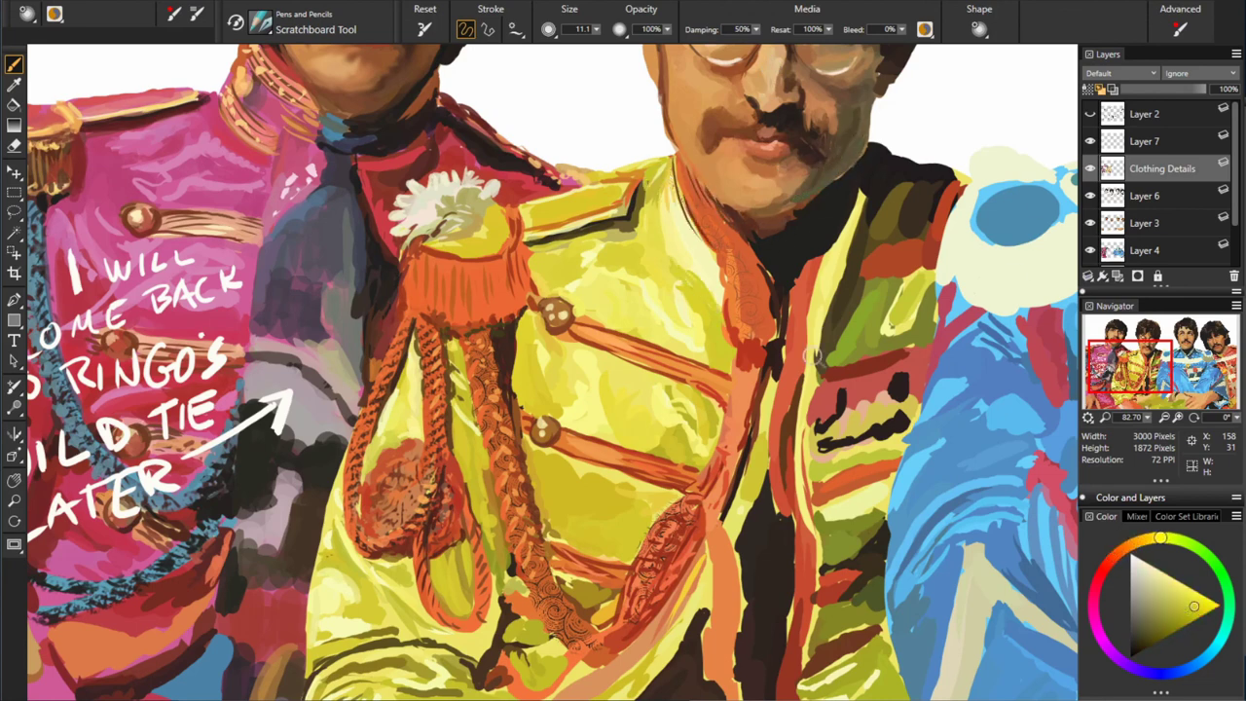
- Choose orange-red, yellow and dark orange-brown paint colours for the stripes
alt+click(749, 355)
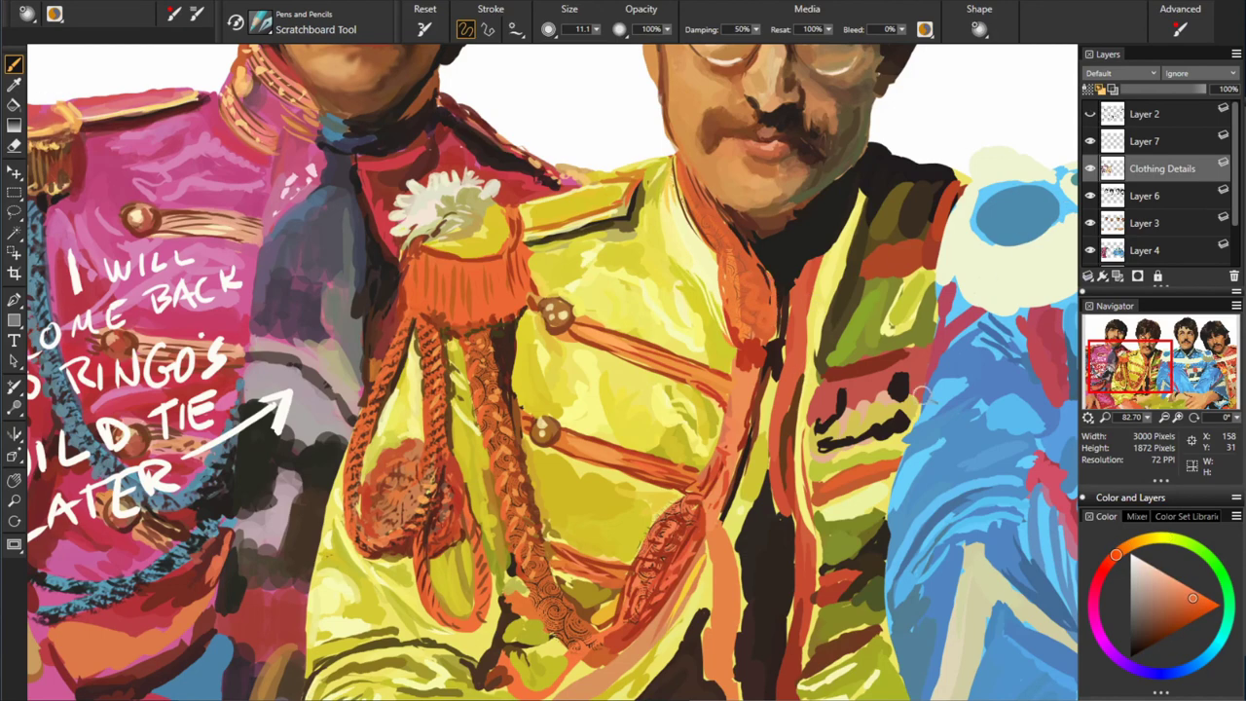
alt+click(791, 305)
alt+click(757, 249)
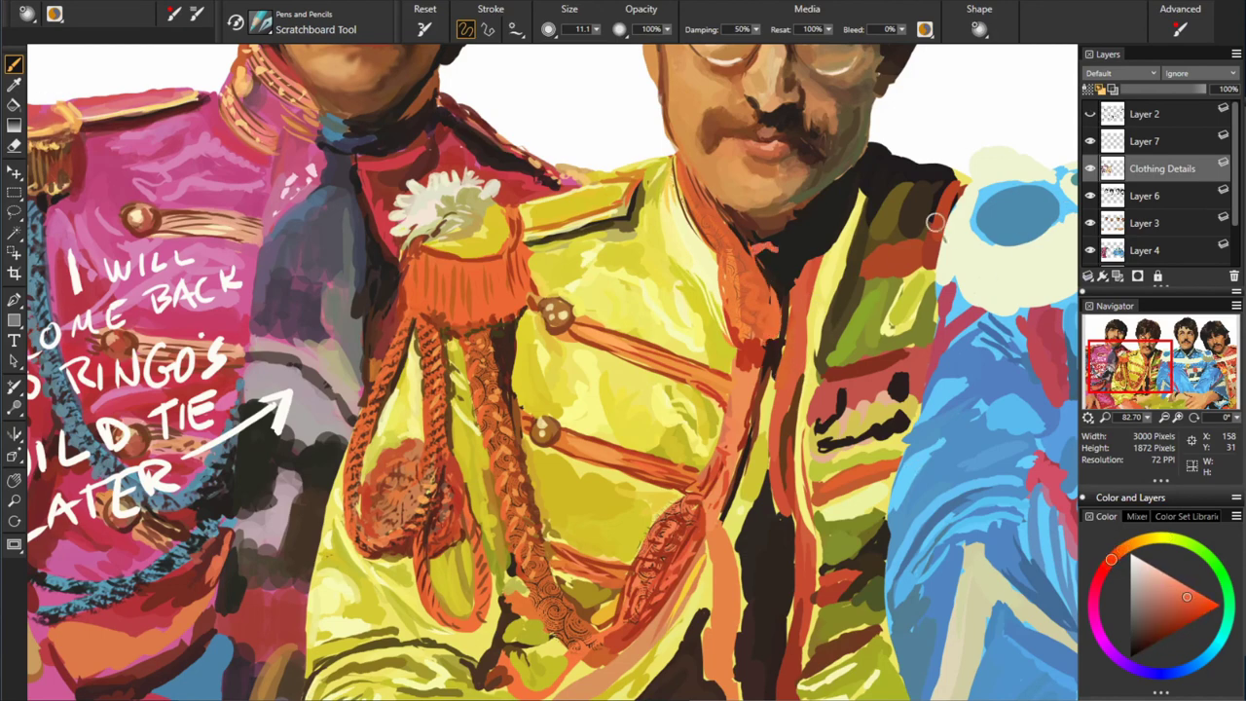
alt+click(863, 191)
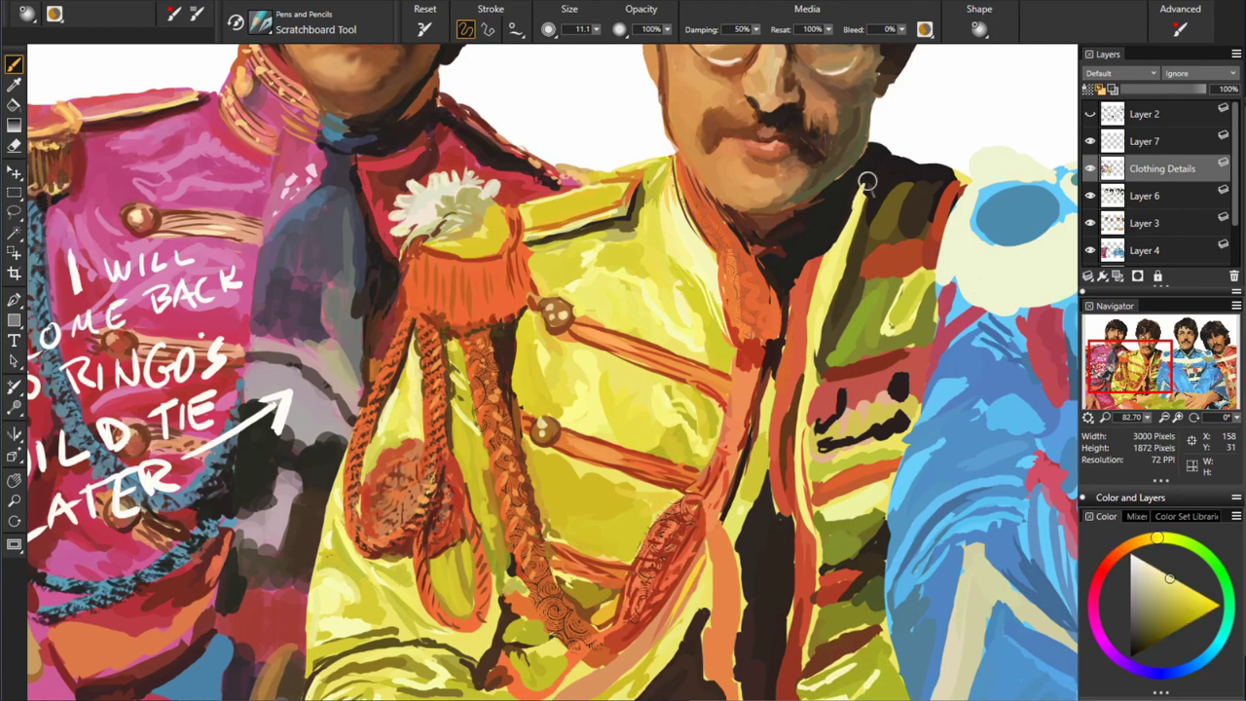
alt+click(800, 384)
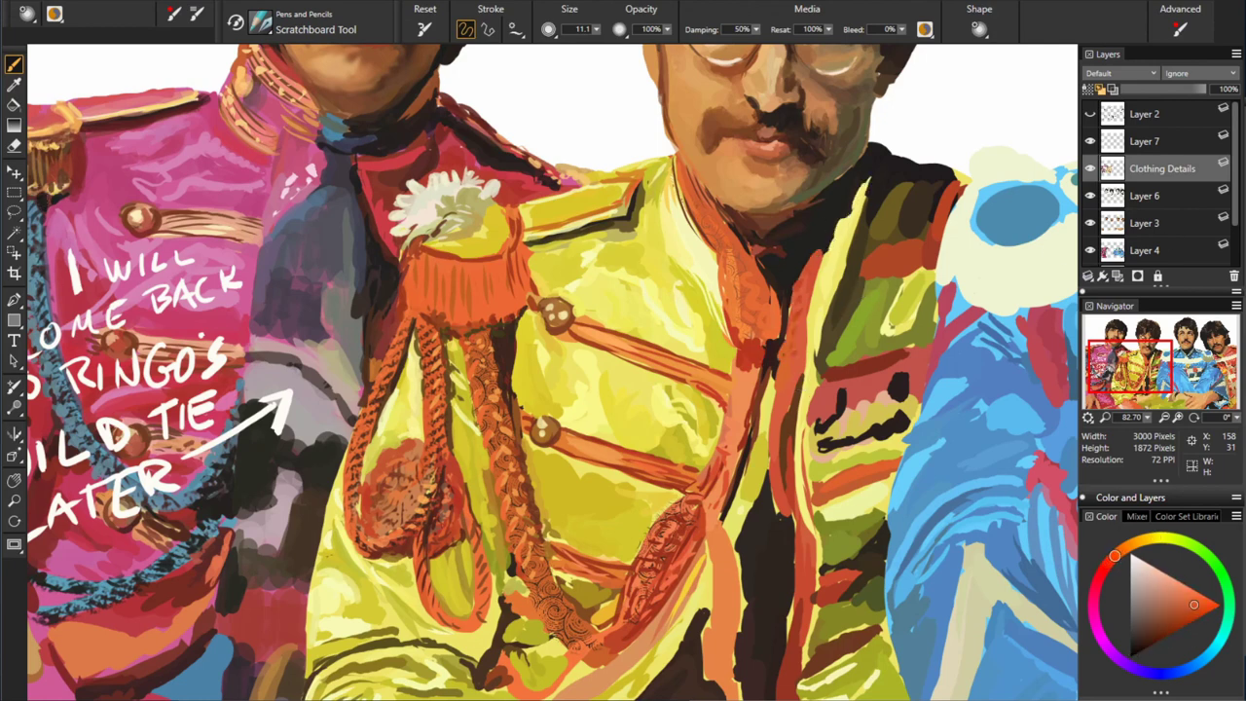
alt+click(846, 545)
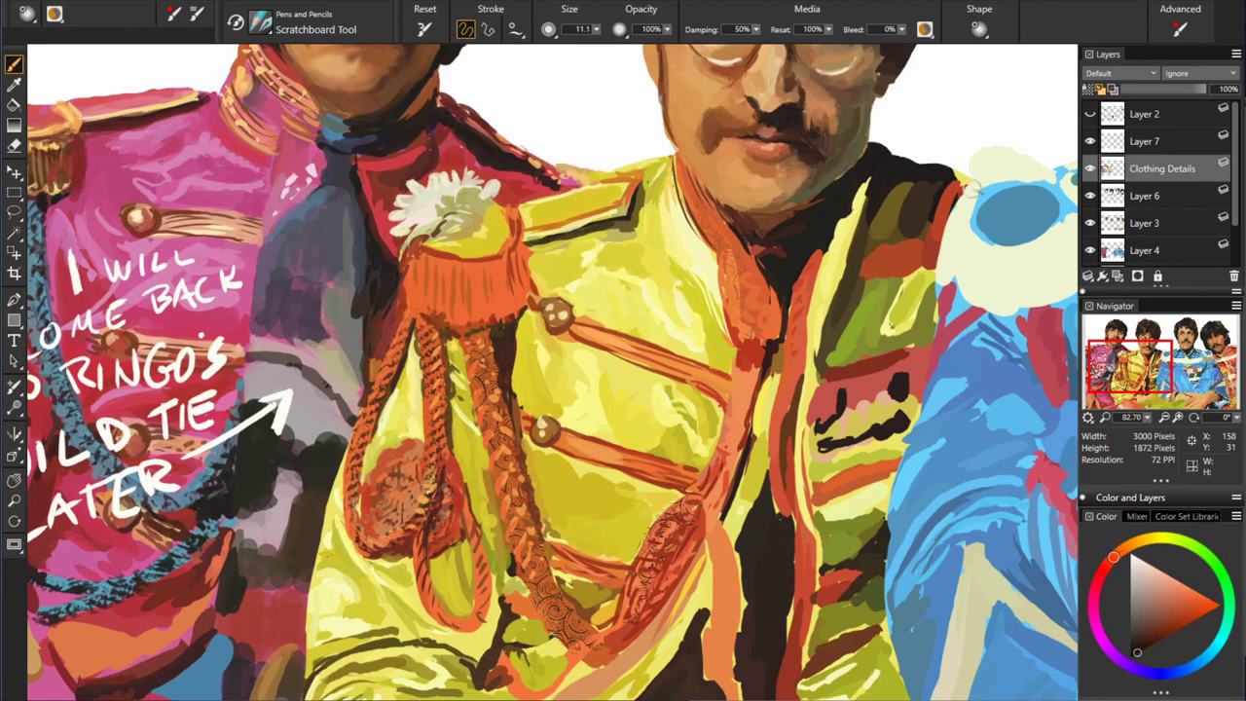
alt+click(791, 428)
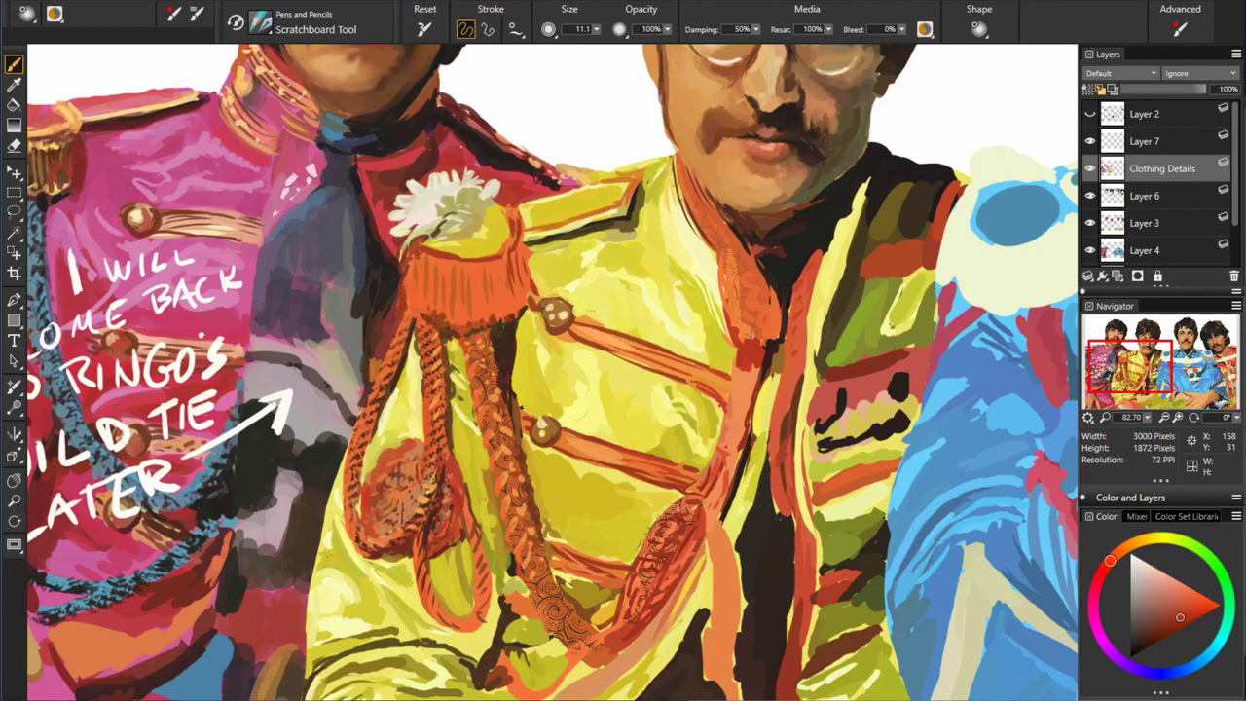
- Paint pink-red strokes over the green patch beside the yellow jacket
mouse_move(861, 572)
mouse_down()
mouse_move(741, 643)
mouse_move(793, 525)
mouse_up()
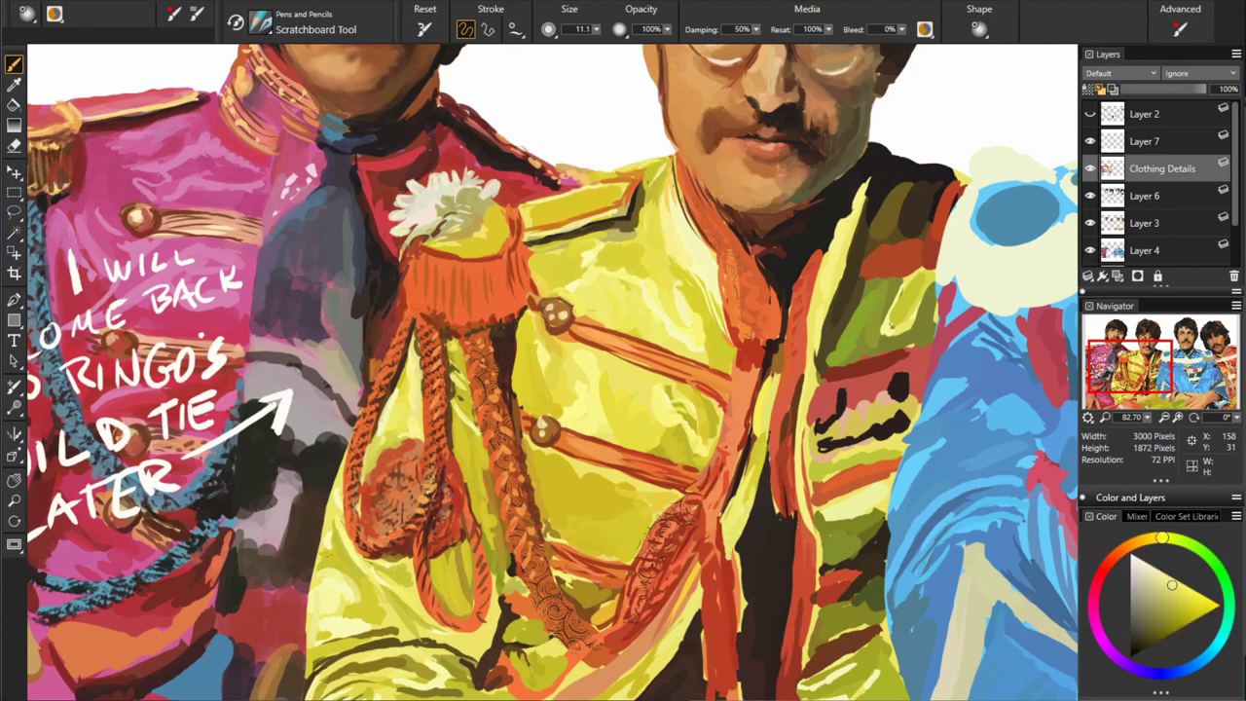
alt+click(814, 419)
drag(828, 414, 891, 370)
alt+click(837, 321)
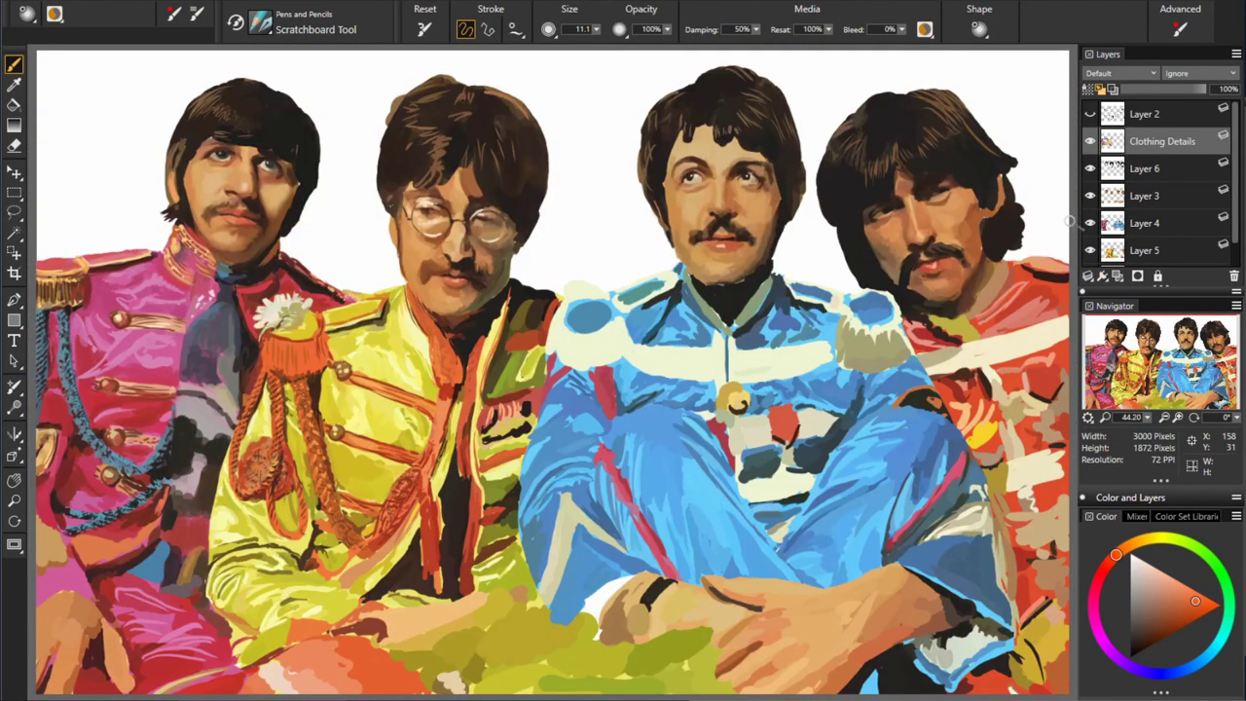
- On a new annotation layer, hand-letter 'As can be seen, those tedious, small details do make difference'
key(ctrl+shift+n)
mouse_move(565, 413)
mouse_down()
mouse_move(609, 429)
mouse_move(930, 341)
mouse_up()
mouse_move(541, 472)
mouse_down()
mouse_move(624, 443)
mouse_move(859, 407)
mouse_up()
mouse_move(509, 541)
mouse_down()
mouse_move(590, 492)
mouse_move(993, 433)
mouse_up()
drag(546, 567, 725, 516)
mouse_move(731, 535)
mouse_down()
mouse_move(852, 506)
mouse_move(1022, 502)
mouse_up()
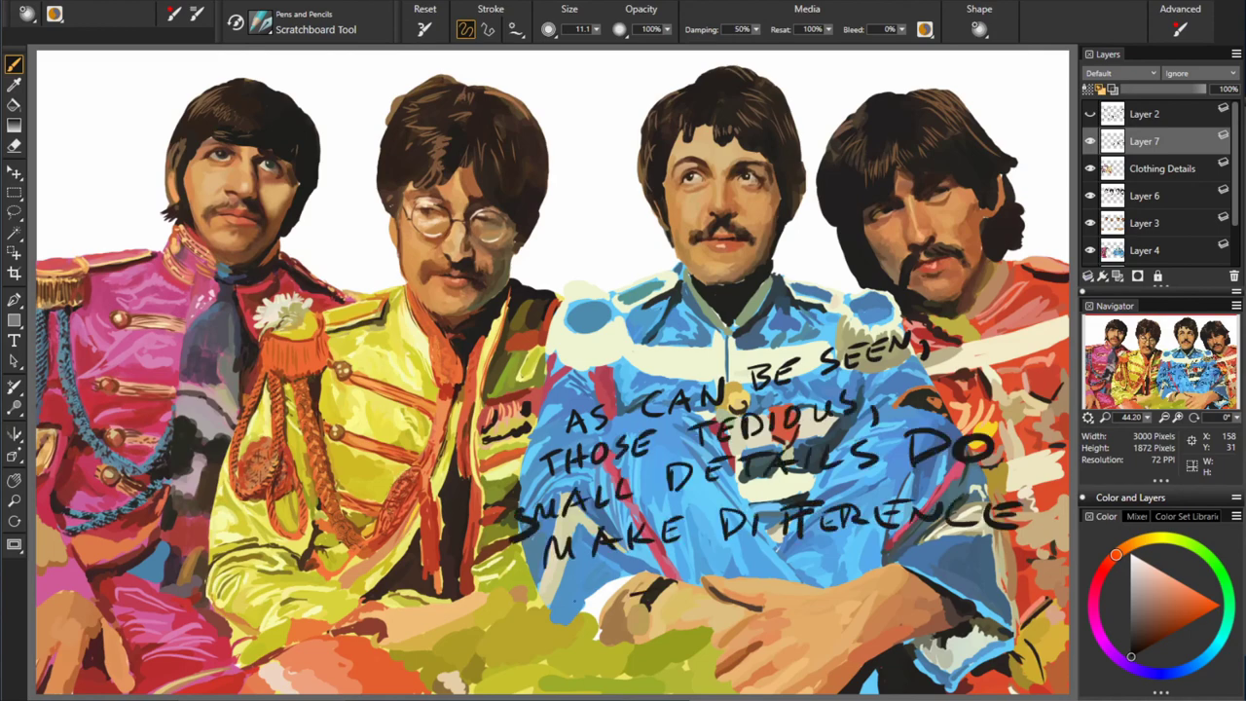
- Draw a curved arrow to the yellow jacket's braid and write 'They just seem to take' below
drag(642, 584, 283, 482)
drag(277, 477, 370, 475)
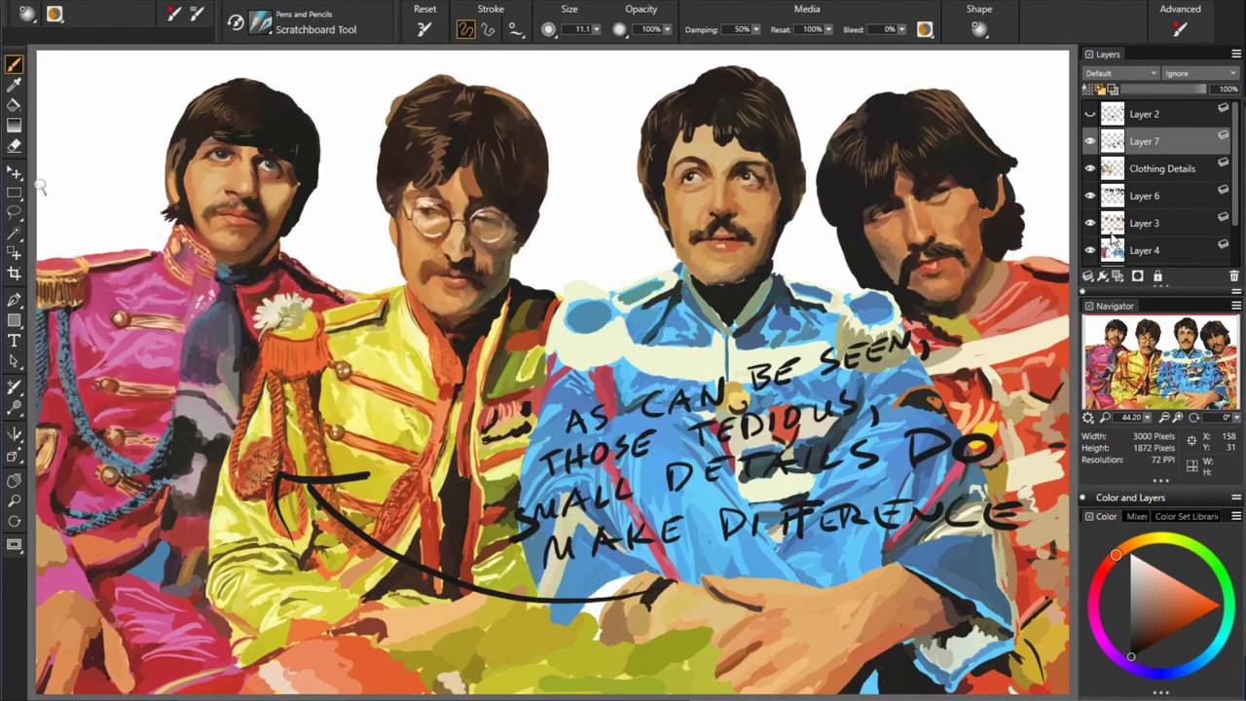
drag(297, 609, 453, 648)
drag(560, 619, 662, 633)
mouse_move(726, 613)
mouse_down()
mouse_move(779, 628)
mouse_move(979, 613)
mouse_up()
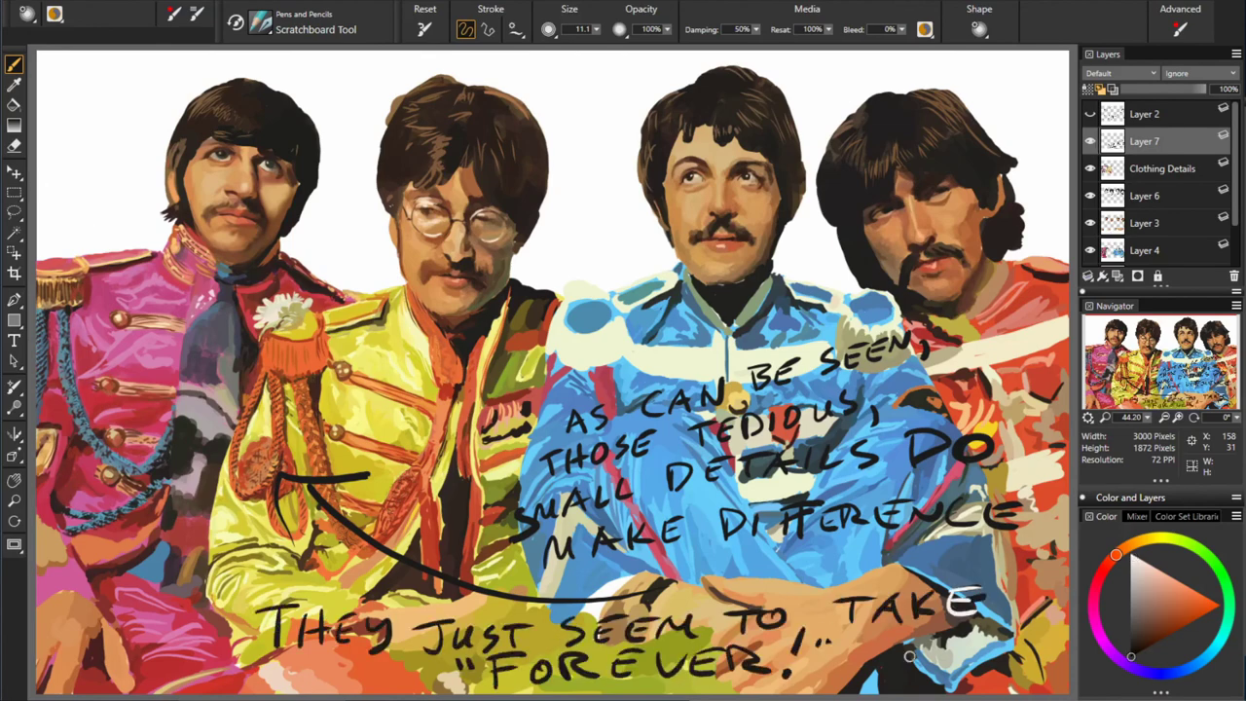
click(1153, 171)
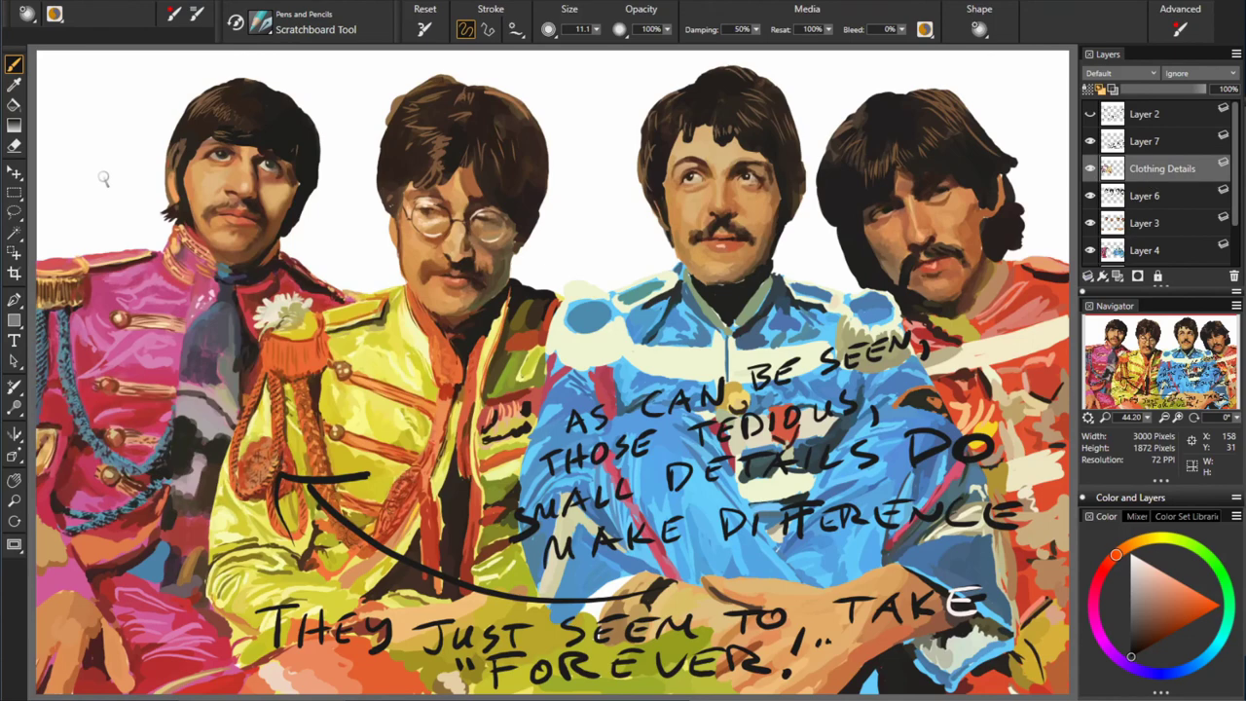
- Sample pink, muted orange and red tones and dab them over the lower-left pink jacket
alt+click(119, 389)
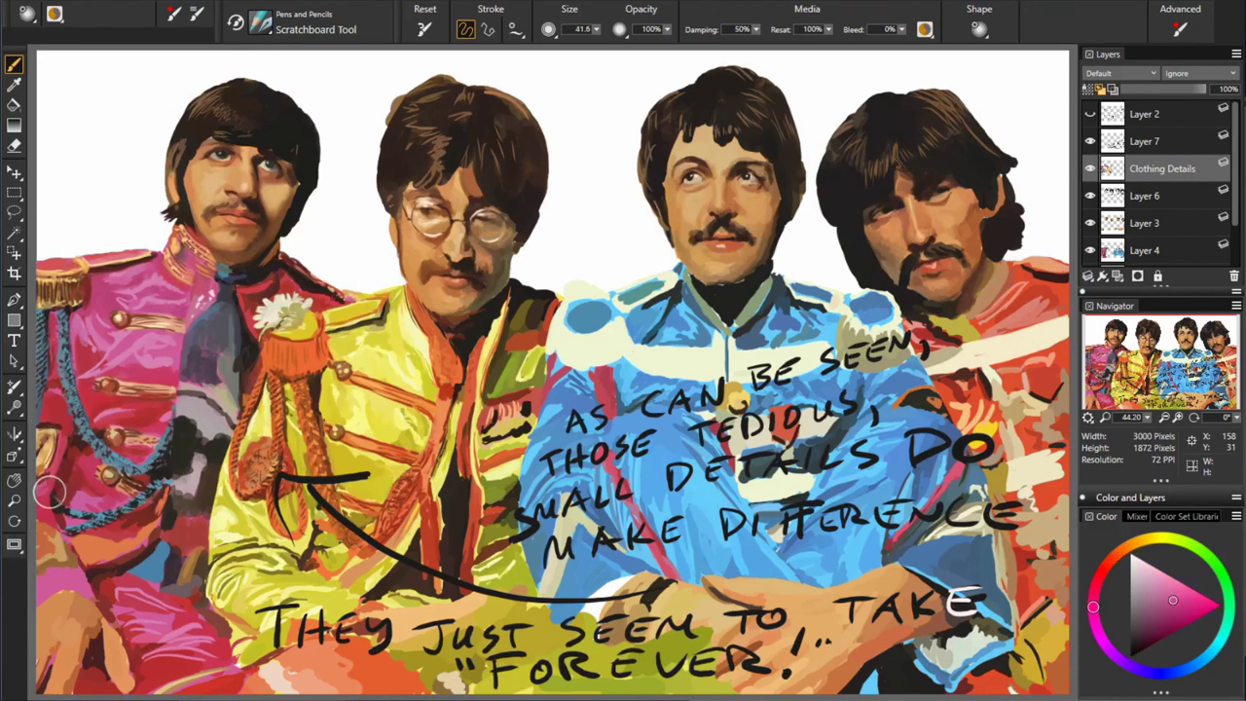
alt+click(78, 544)
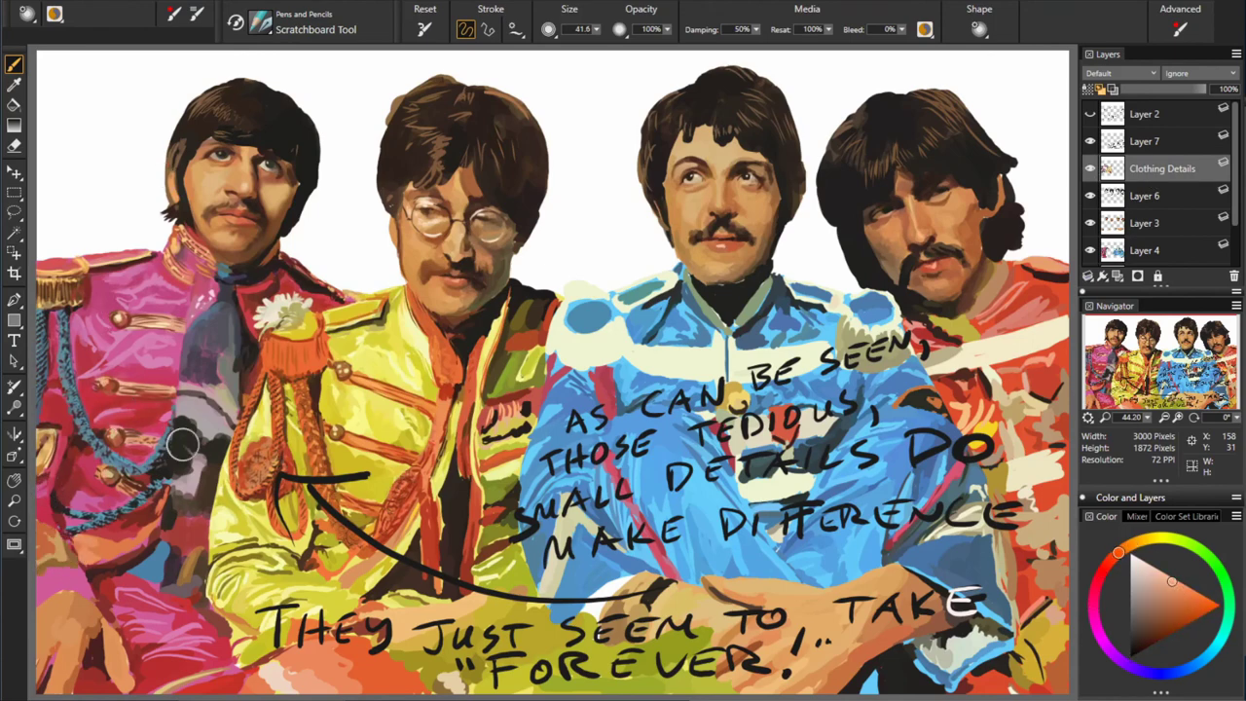
alt+click(136, 532)
alt+click(75, 548)
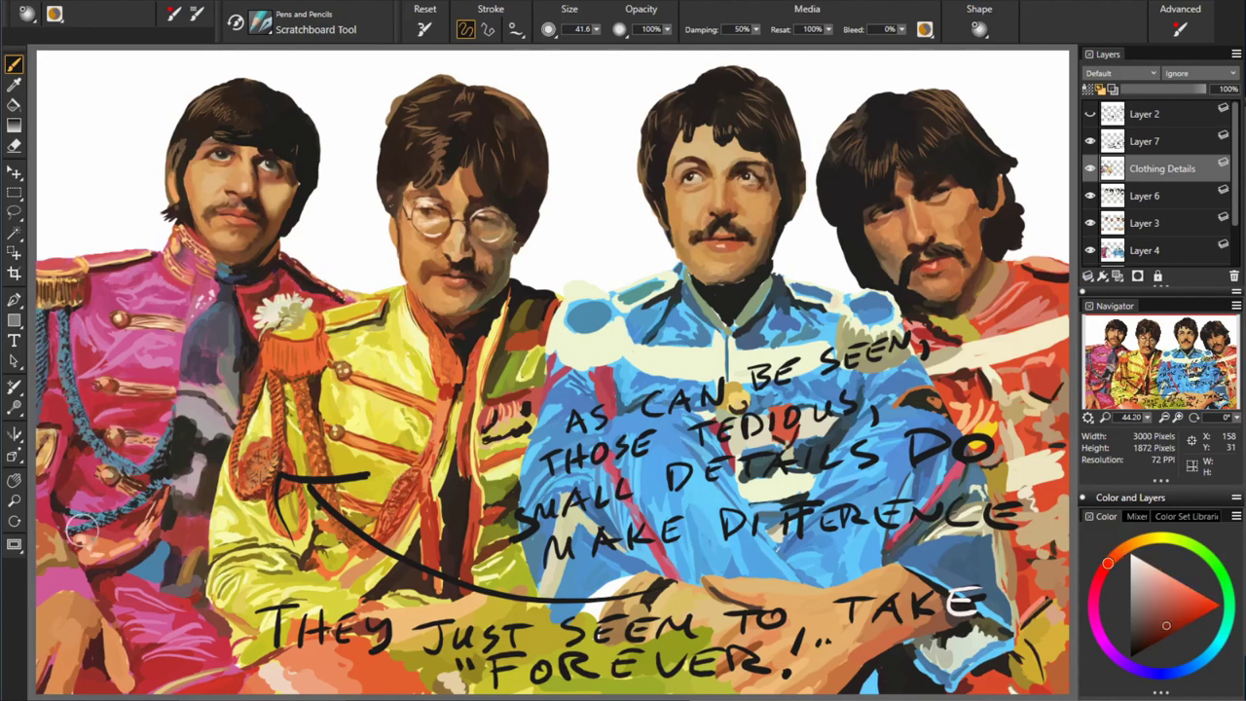
alt+click(157, 548)
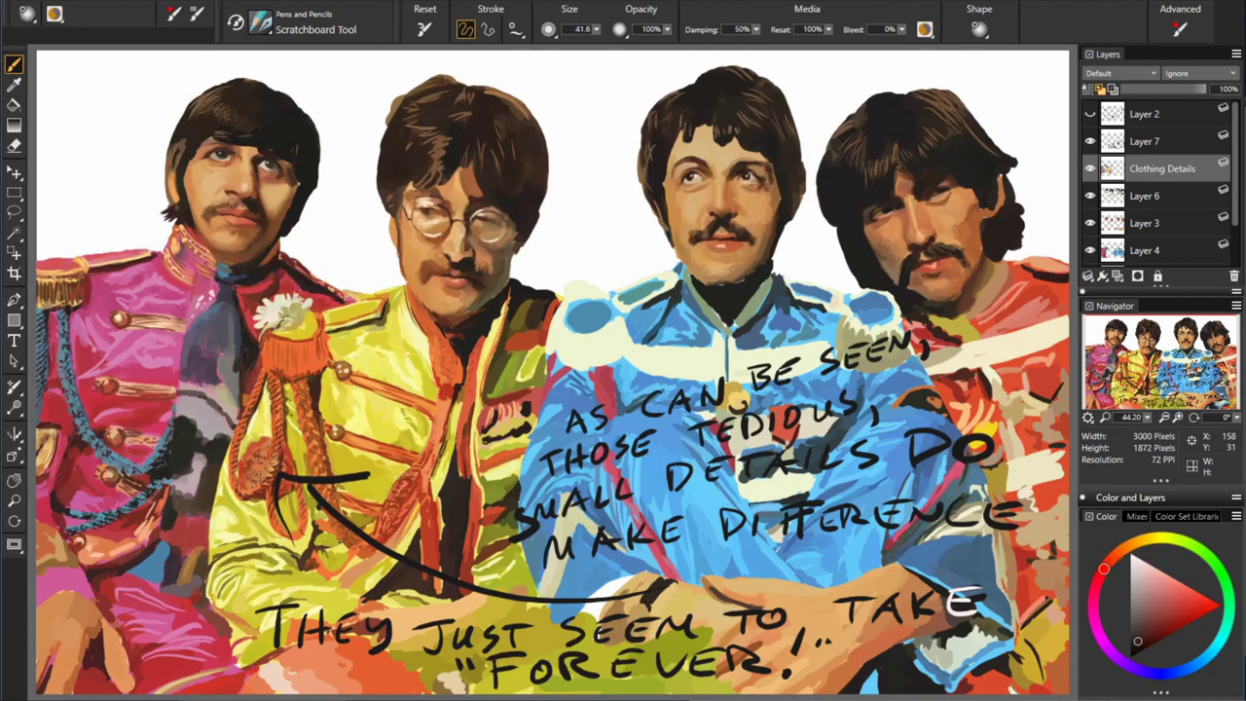
alt+click(168, 541)
alt+click(124, 571)
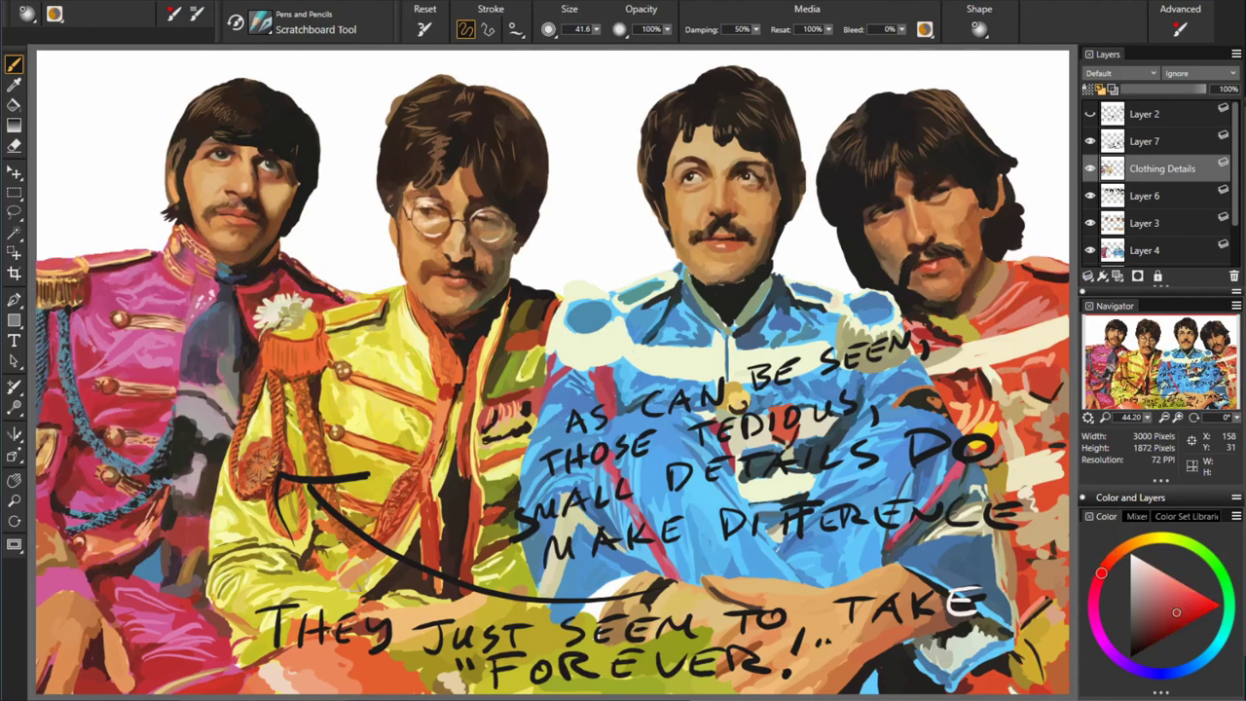
alt+click(54, 597)
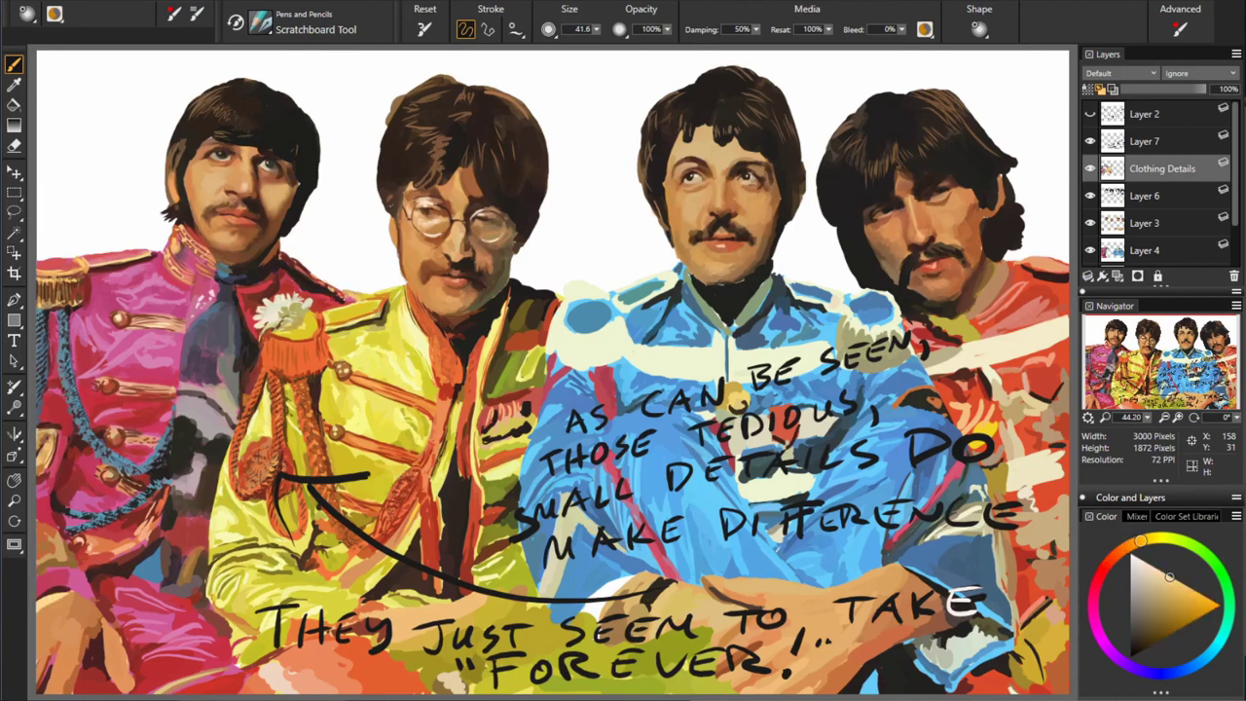
alt+click(144, 553)
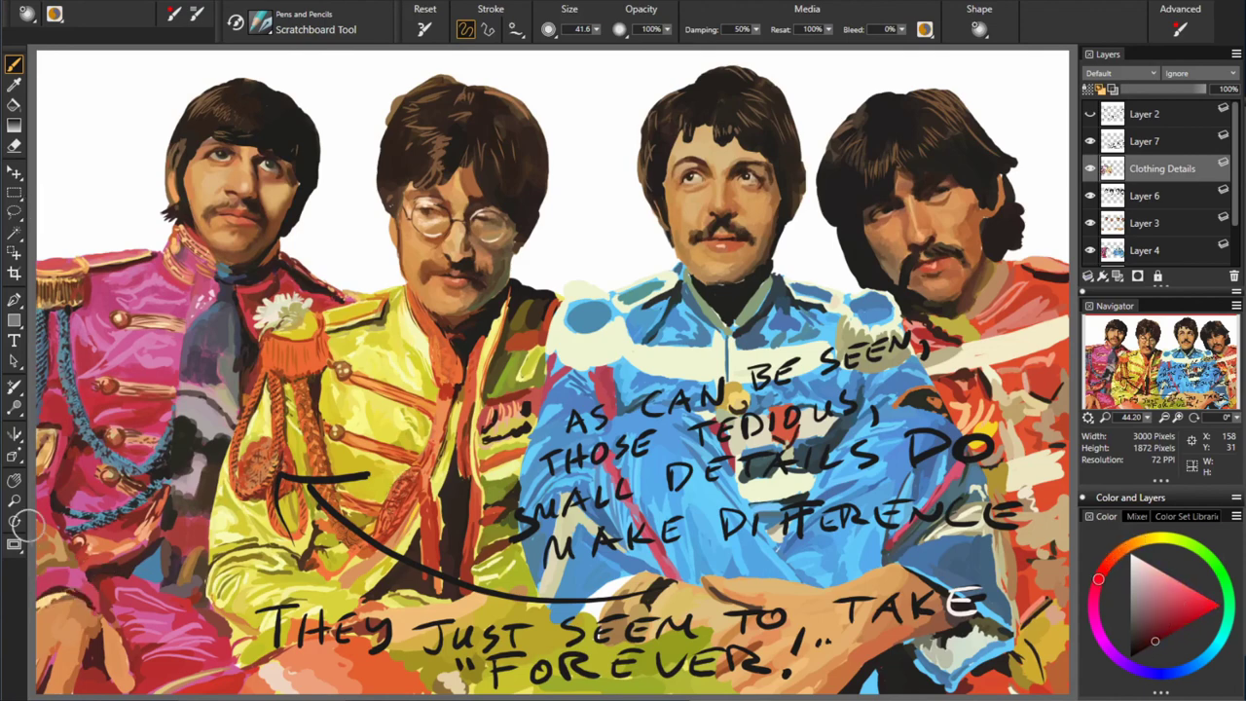
alt+click(139, 635)
alt+click(91, 647)
alt+click(89, 647)
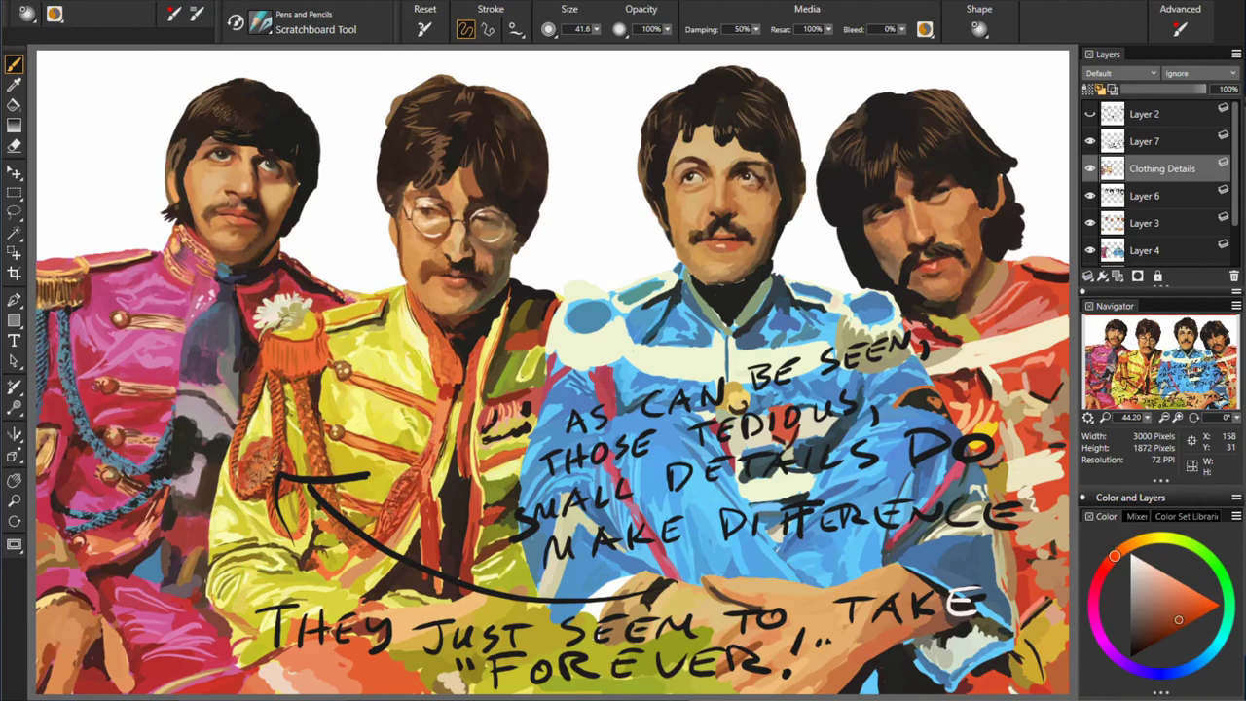
- Blend oranges, darker reds and brighter reds sampled from the lower-left jacket
alt+click(117, 621)
alt+click(141, 678)
alt+click(121, 648)
alt+click(93, 638)
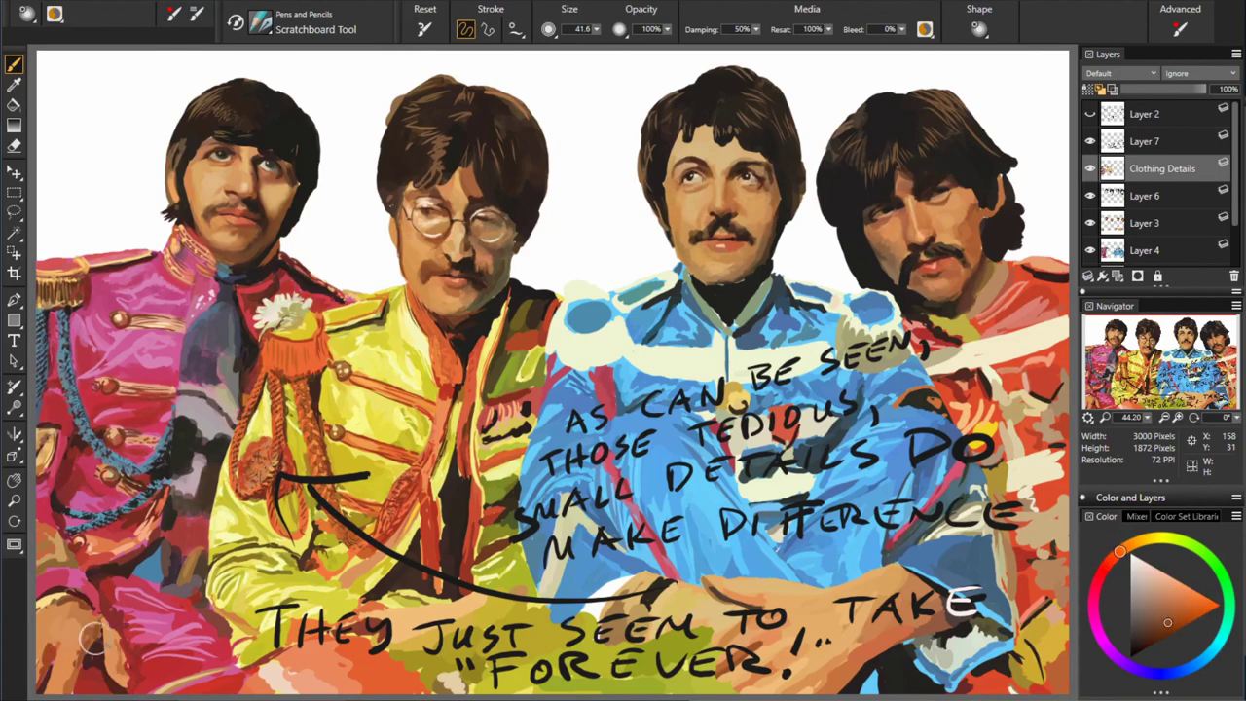
alt+click(93, 639)
alt+click(78, 685)
alt+click(43, 677)
alt+click(52, 682)
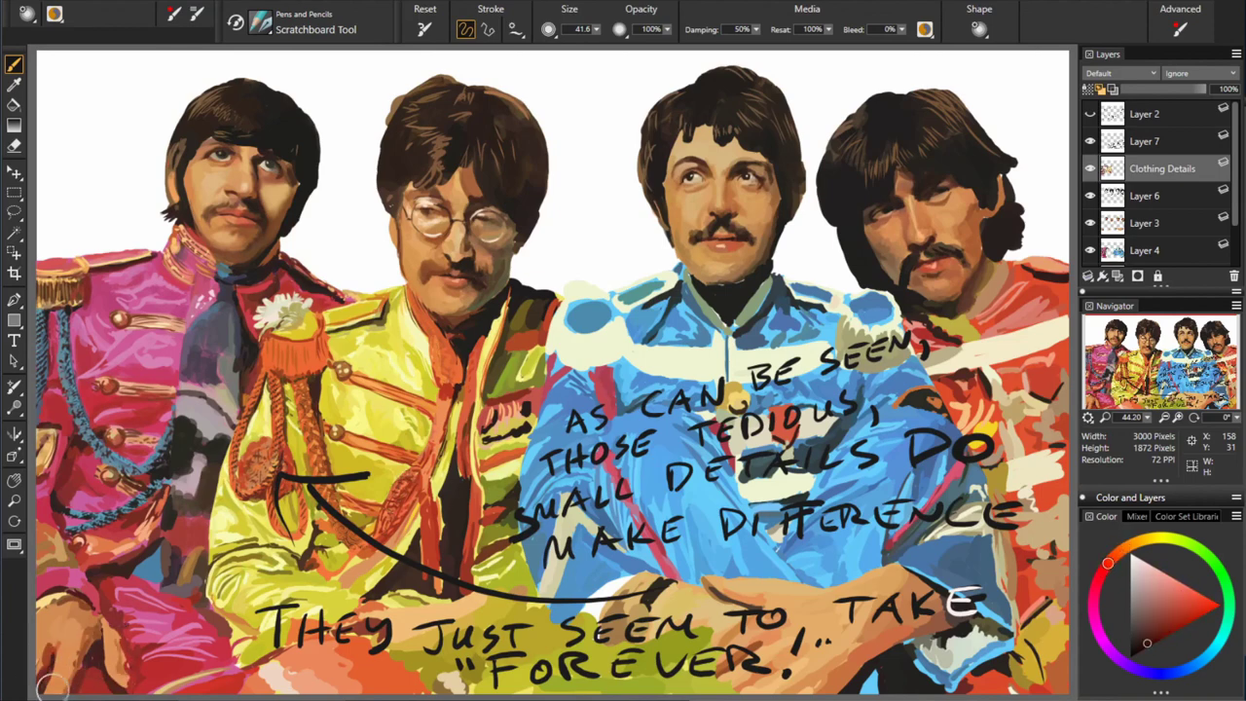
alt+click(66, 594)
alt+click(116, 550)
alt+click(117, 550)
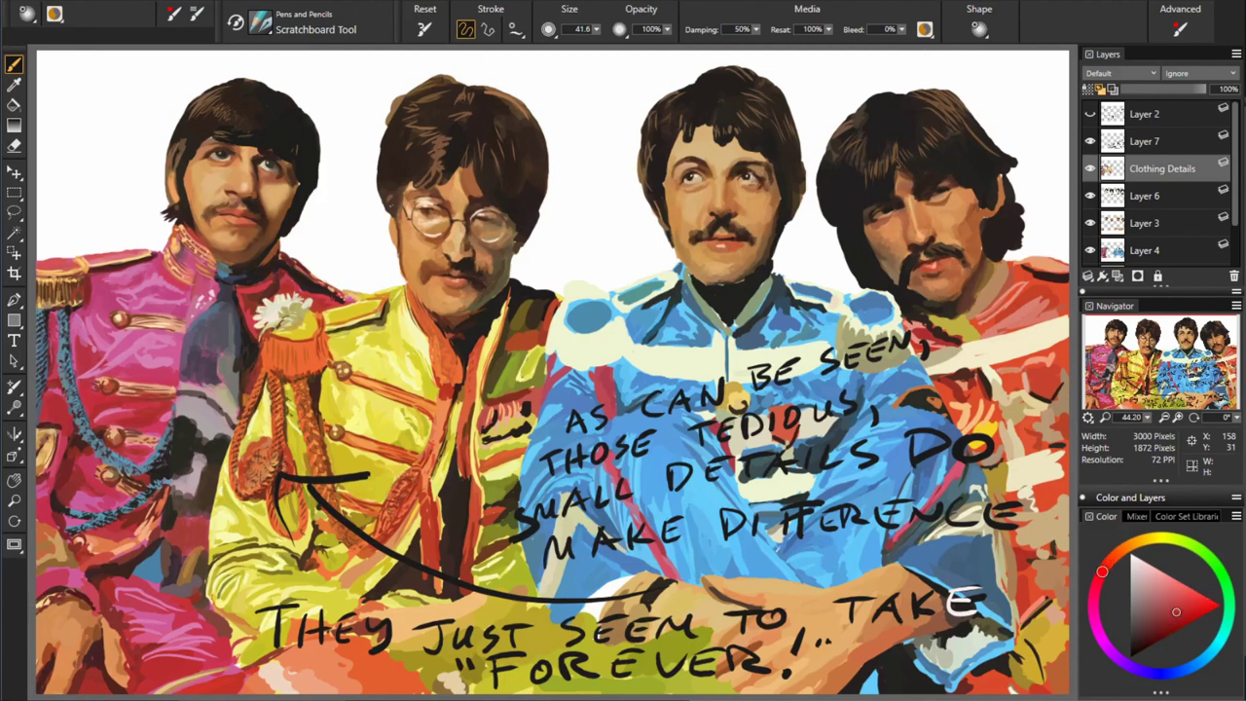
- Pick up blues from the painting, then reds again from the pink jacket
alt+click(624, 321)
alt+click(847, 201)
alt+click(409, 580)
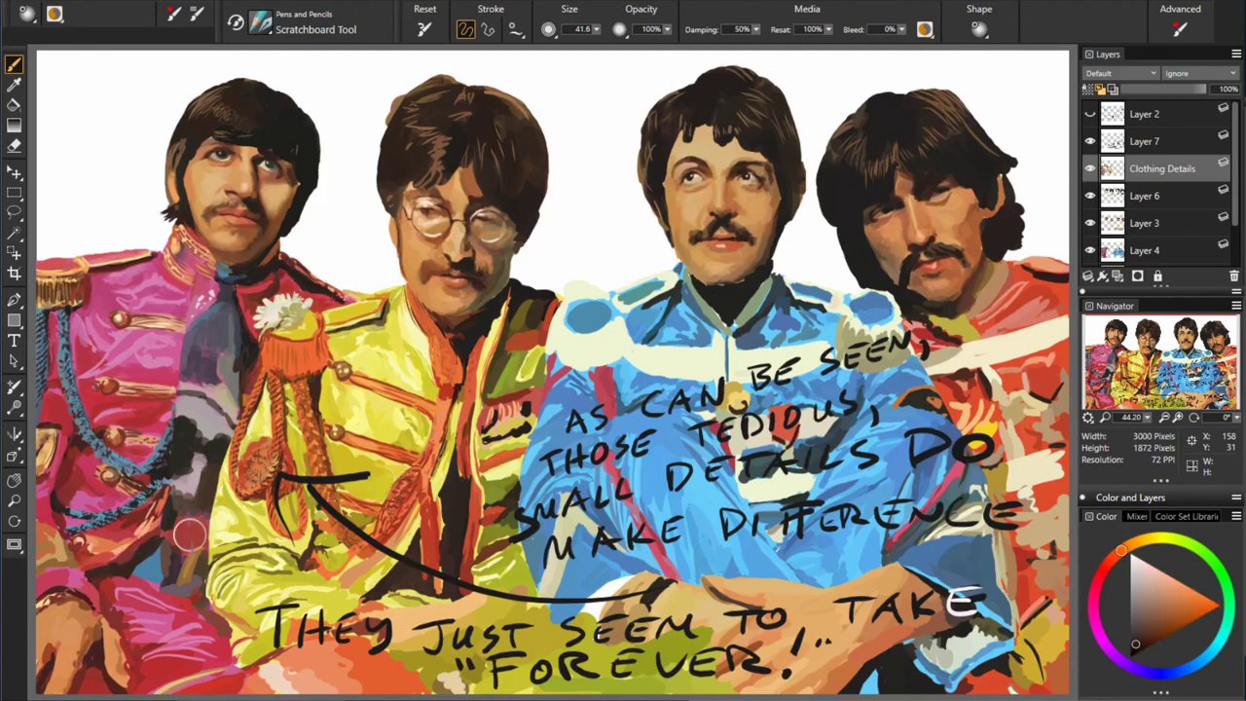
alt+click(305, 554)
alt+click(294, 522)
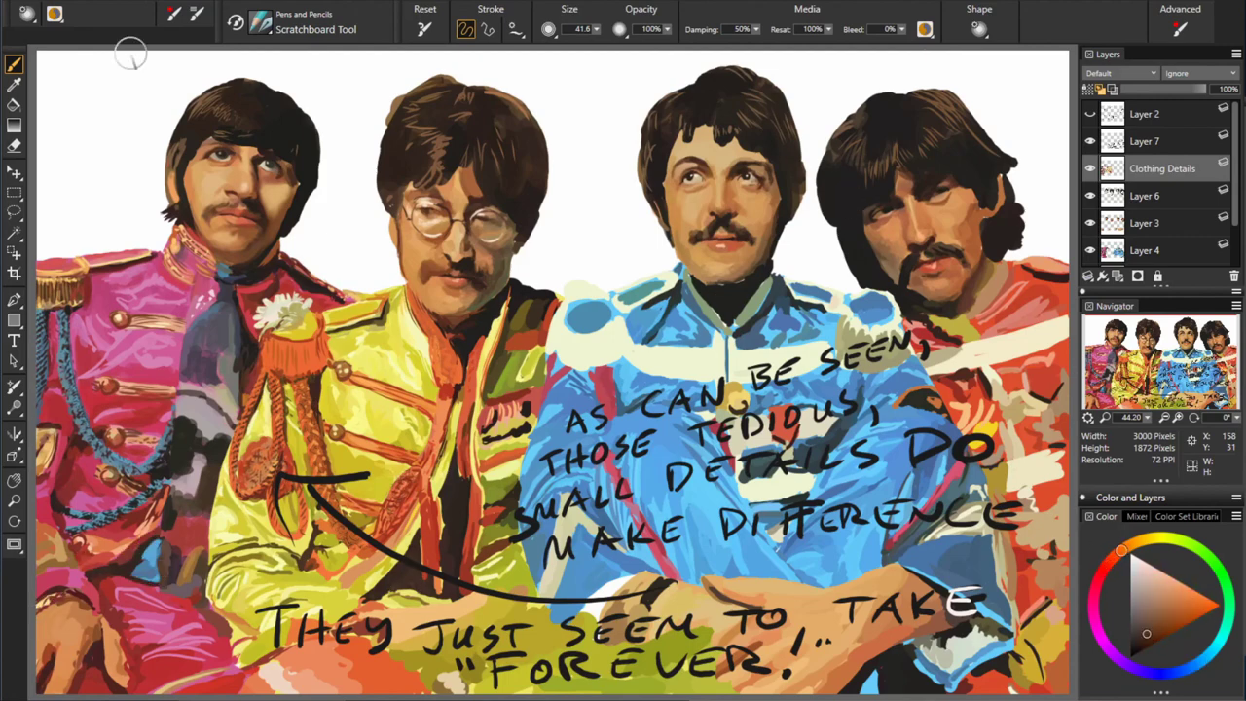
alt+click(170, 604)
- Sample darker and more saturated reds to deepen the lower jacket's shading
alt+click(219, 636)
alt+click(222, 616)
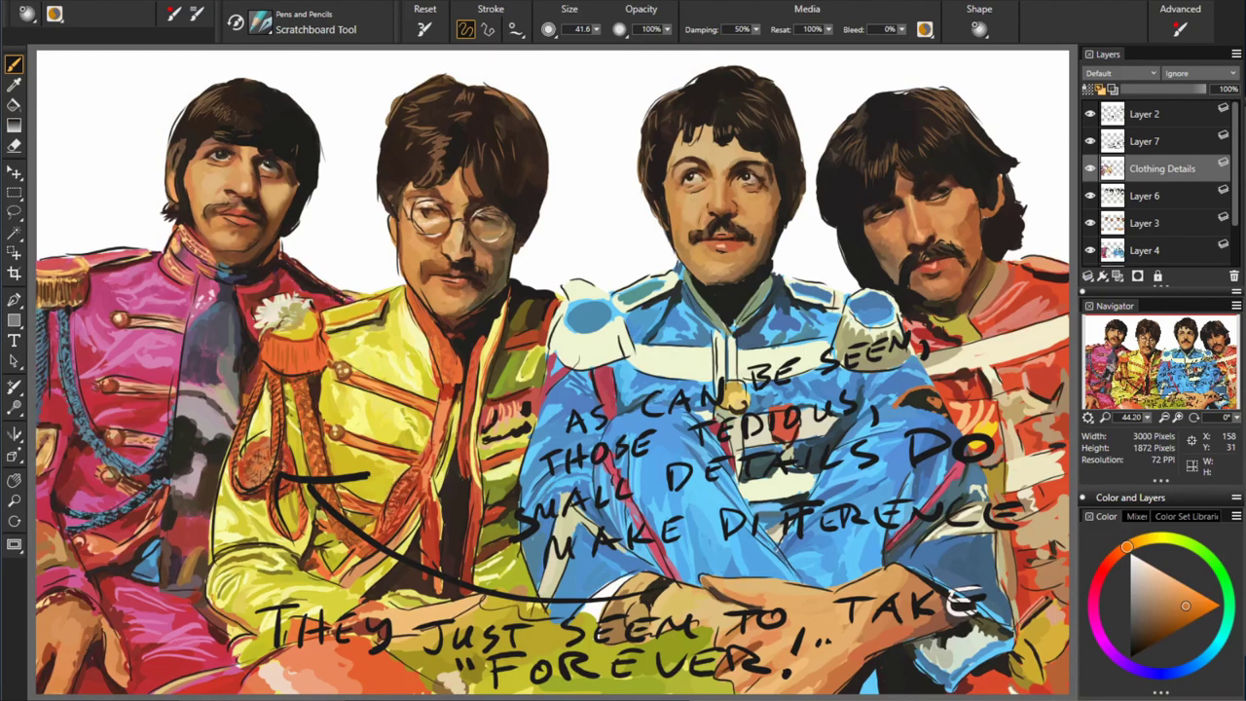
alt+click(223, 623)
alt+click(214, 625)
alt+click(208, 623)
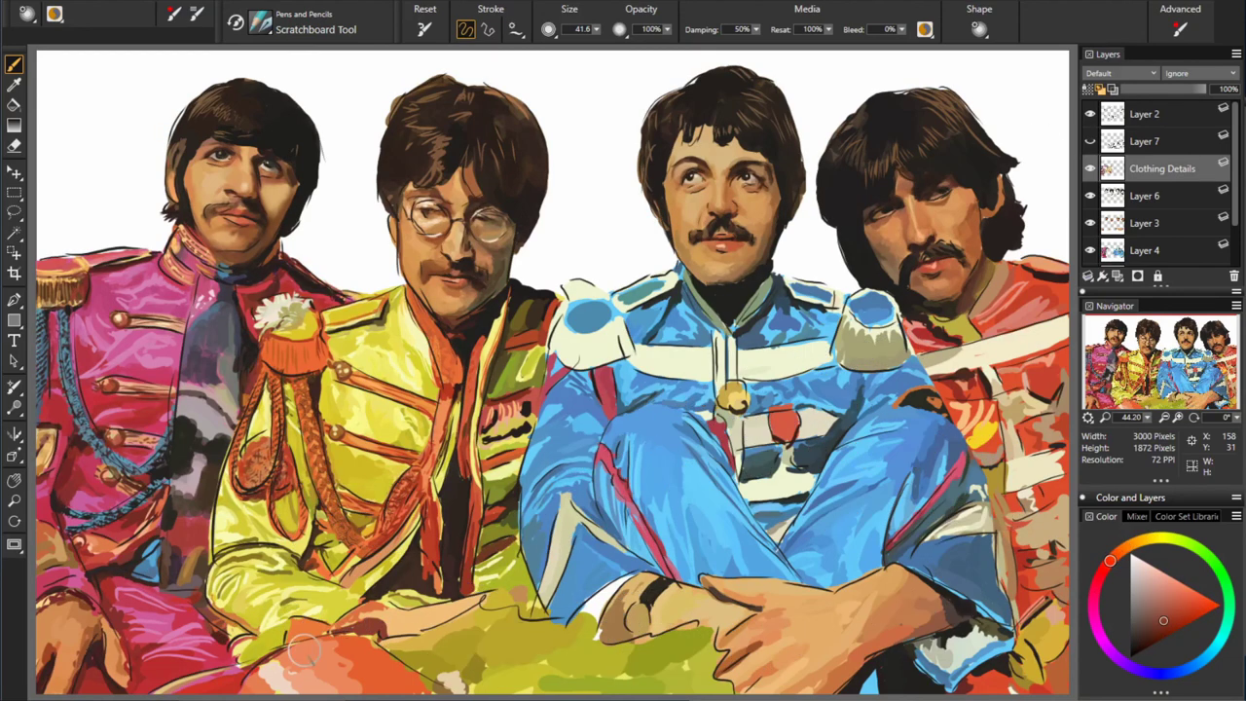
alt+click(222, 638)
alt+click(205, 630)
alt+click(201, 627)
- Sample saturated reds from the pink and lower-left jackets for the trim details
alt+click(223, 658)
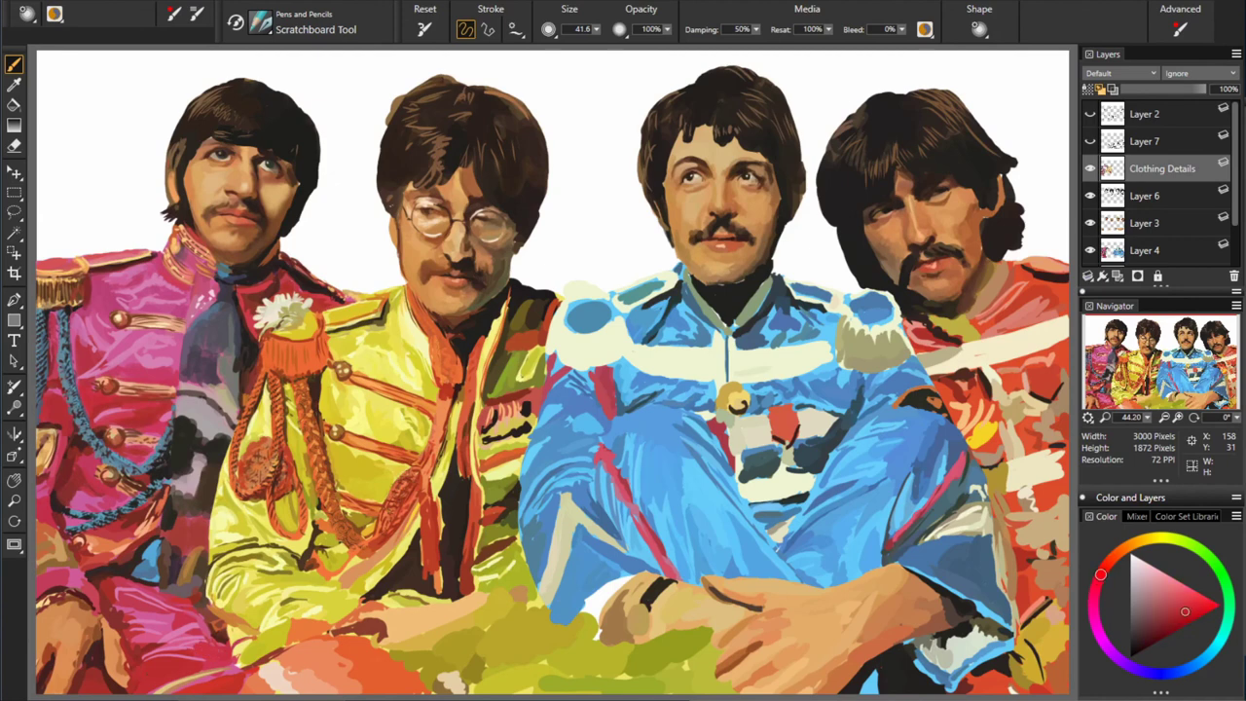
alt+click(112, 643)
alt+click(146, 650)
alt+click(73, 592)
alt+click(91, 608)
alt+click(118, 584)
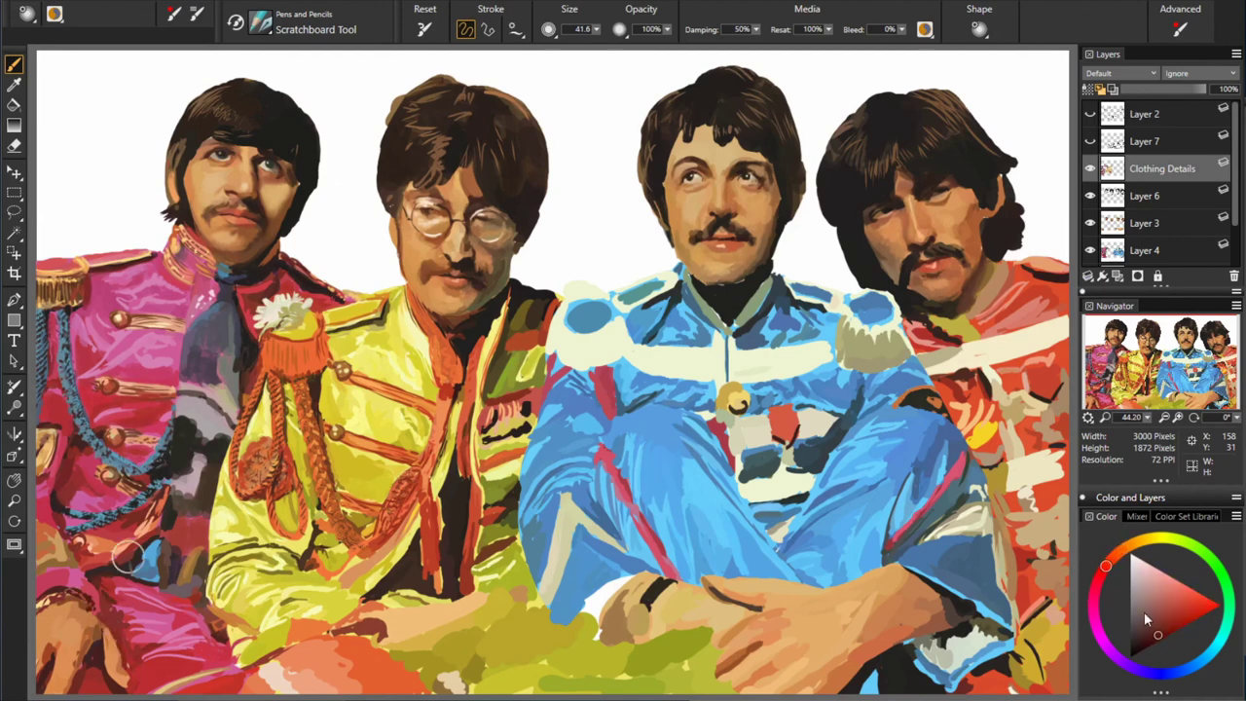
alt+click(357, 514)
alt+click(204, 623)
alt+click(218, 622)
alt+click(228, 651)
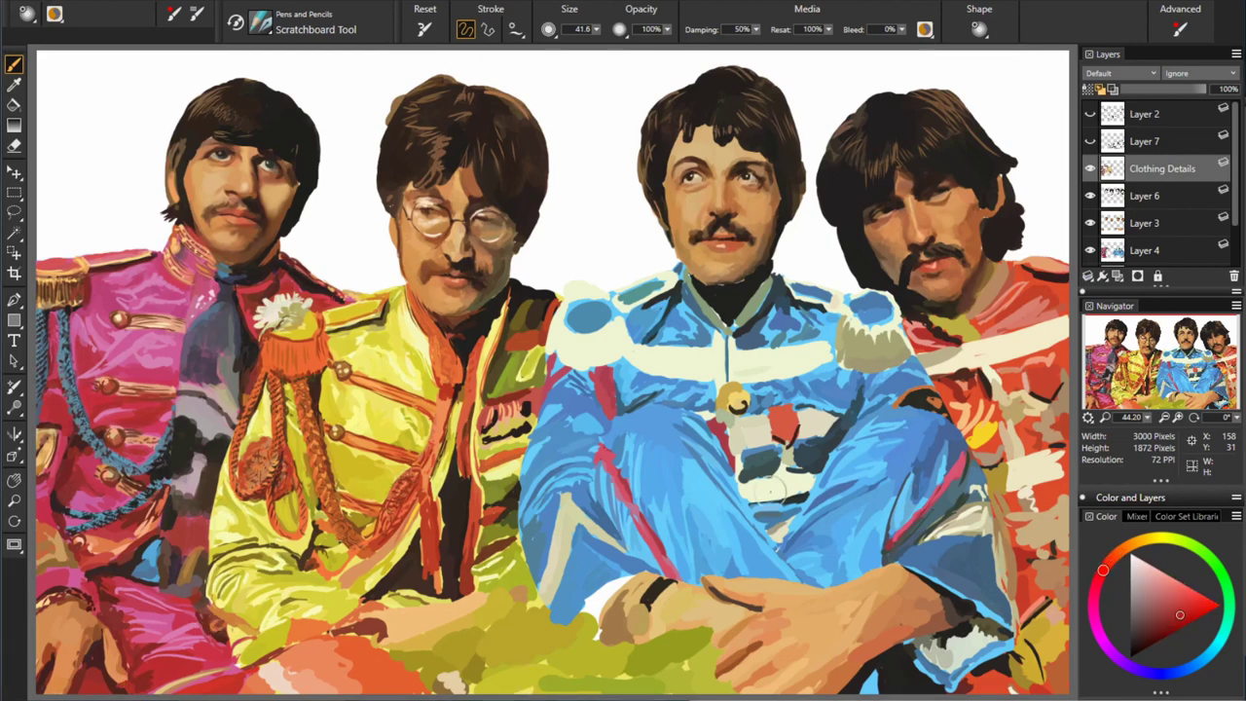
- Pick red-orange, orange-yellow and pale yellow tones from the yellow jacket
alt+click(422, 552)
alt+click(415, 546)
alt+click(395, 567)
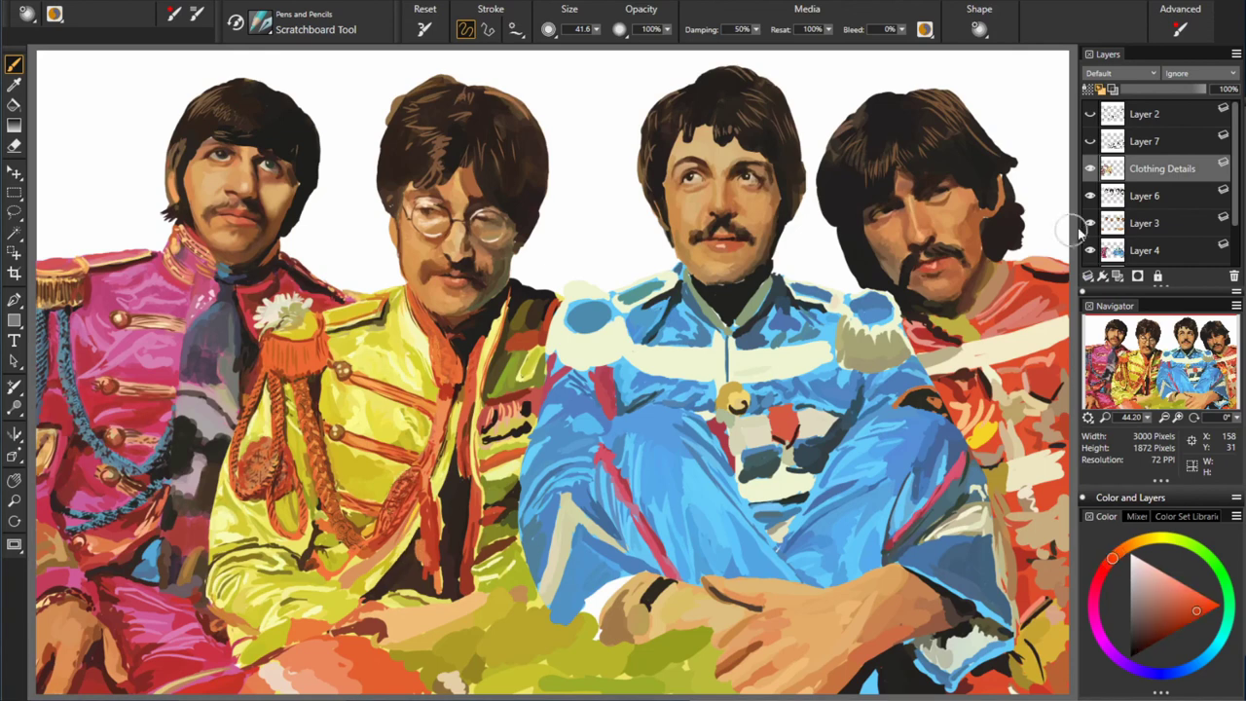
alt+click(374, 550)
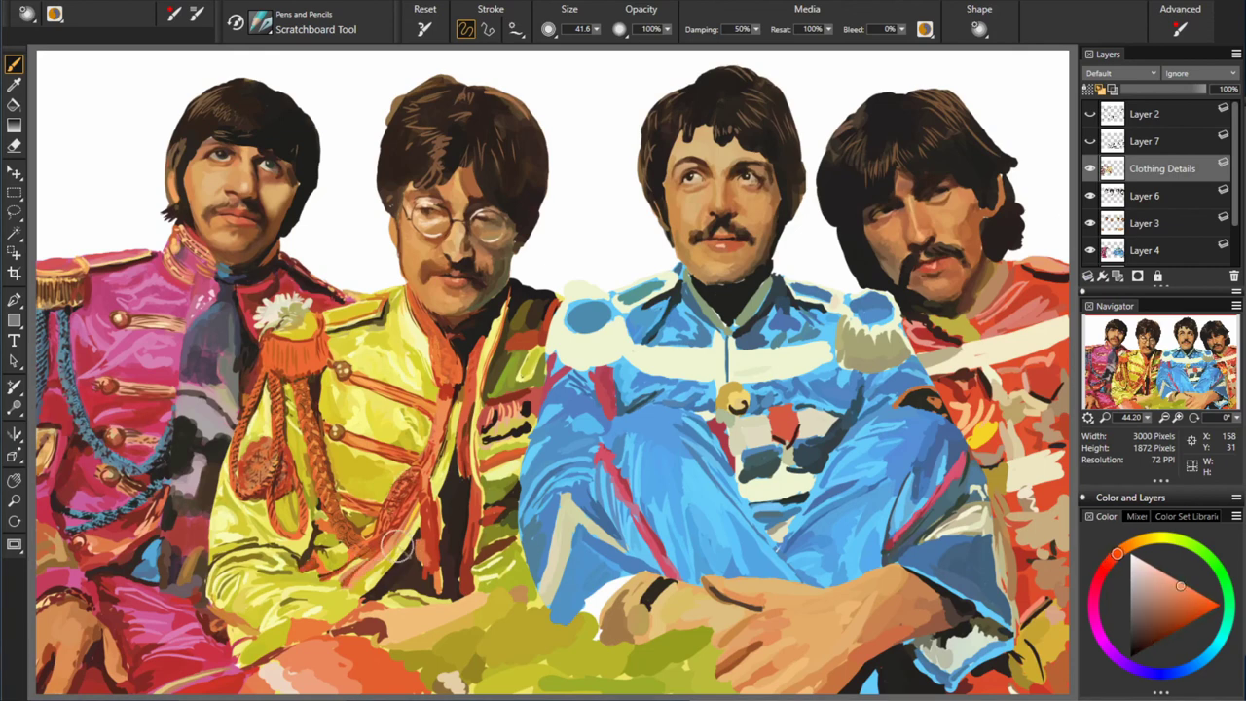
alt+click(400, 528)
alt+click(533, 420)
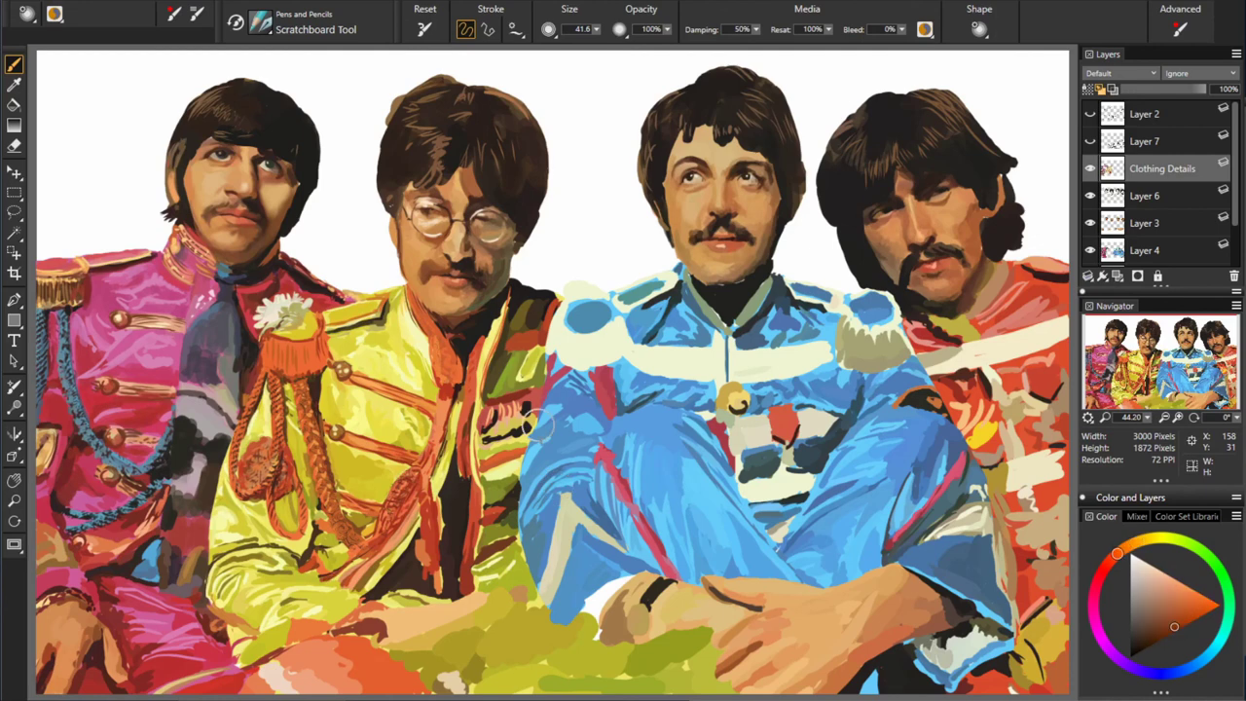
alt+click(339, 536)
alt+click(452, 462)
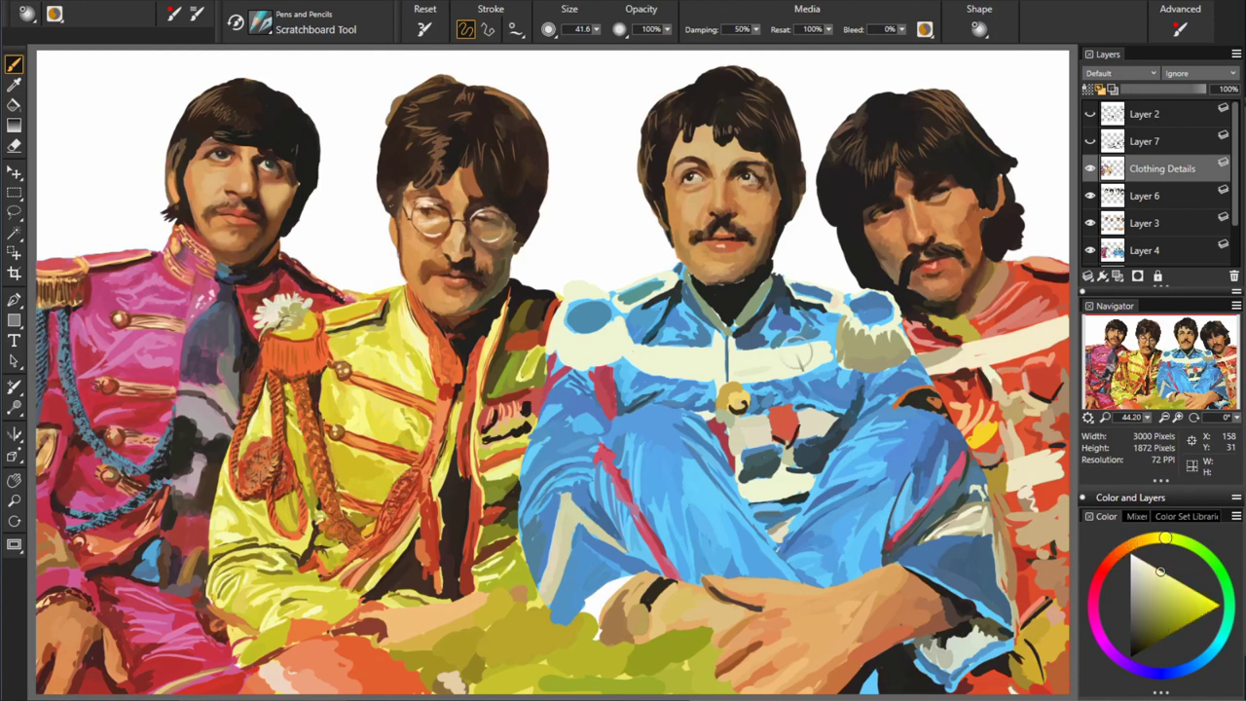
- Add dark orange and saturated red-orange braid touches, checking a muted canvas yellow
alt+click(335, 540)
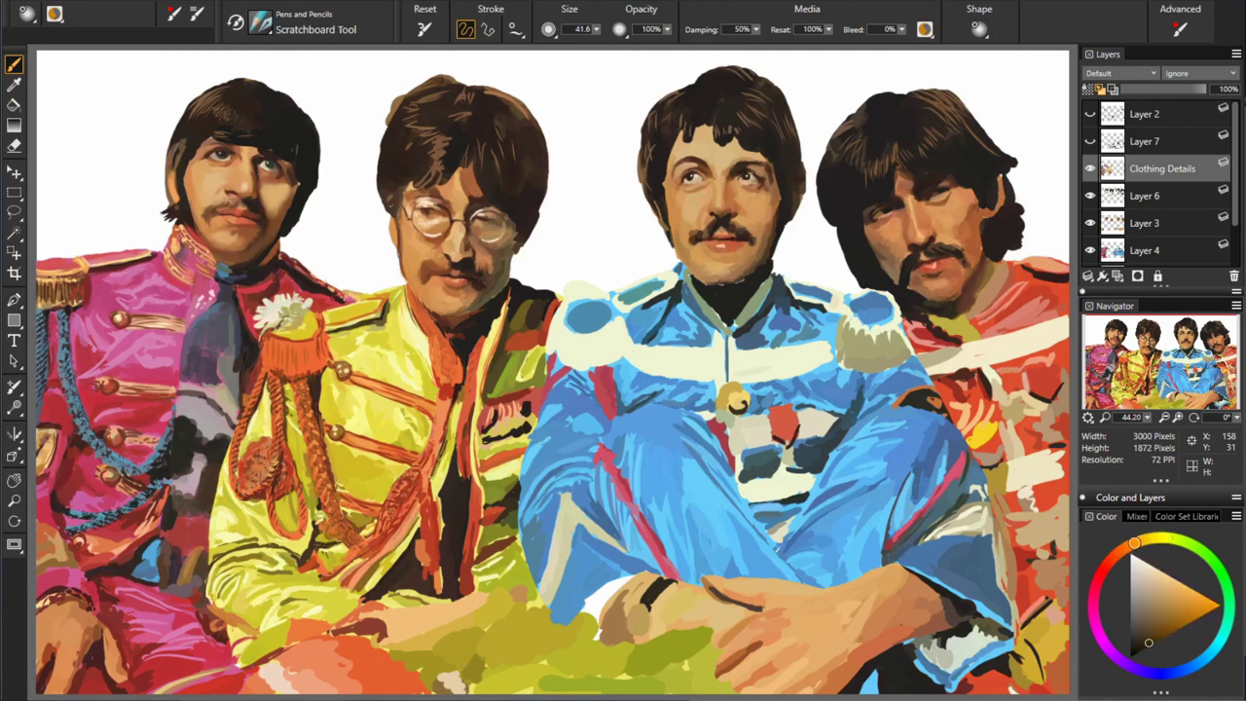
alt+click(426, 533)
alt+click(425, 523)
alt+click(327, 565)
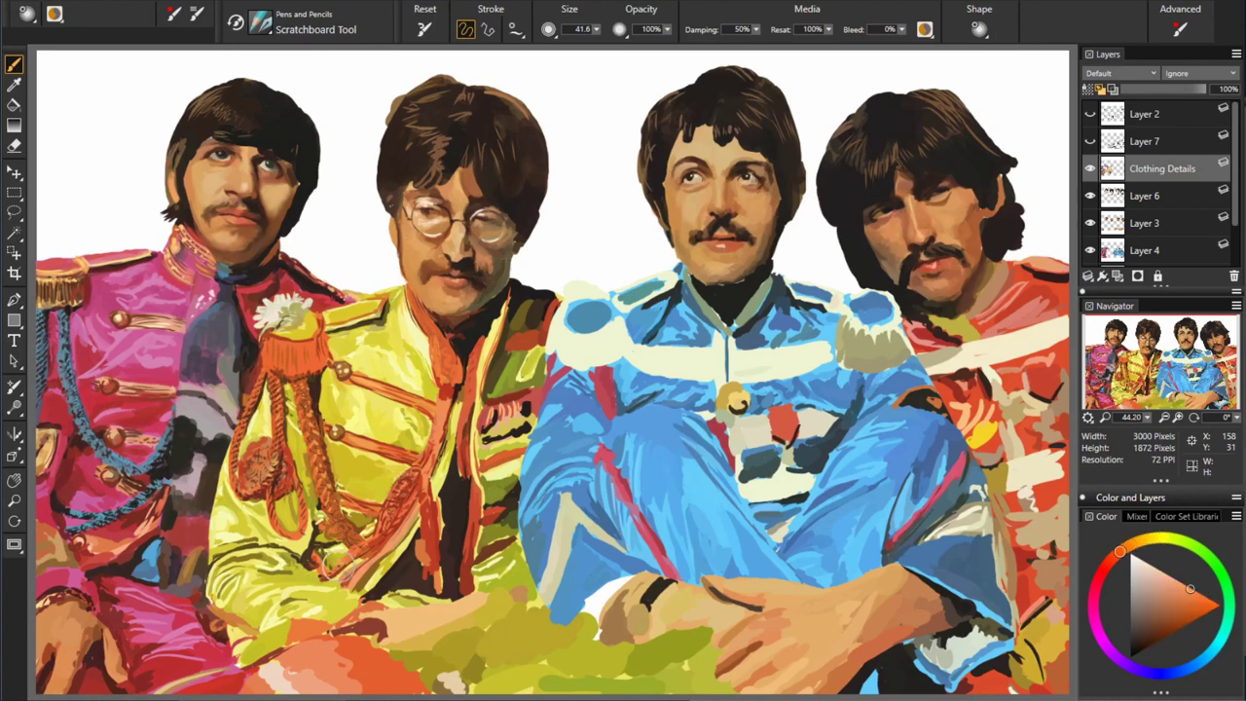
alt+click(359, 557)
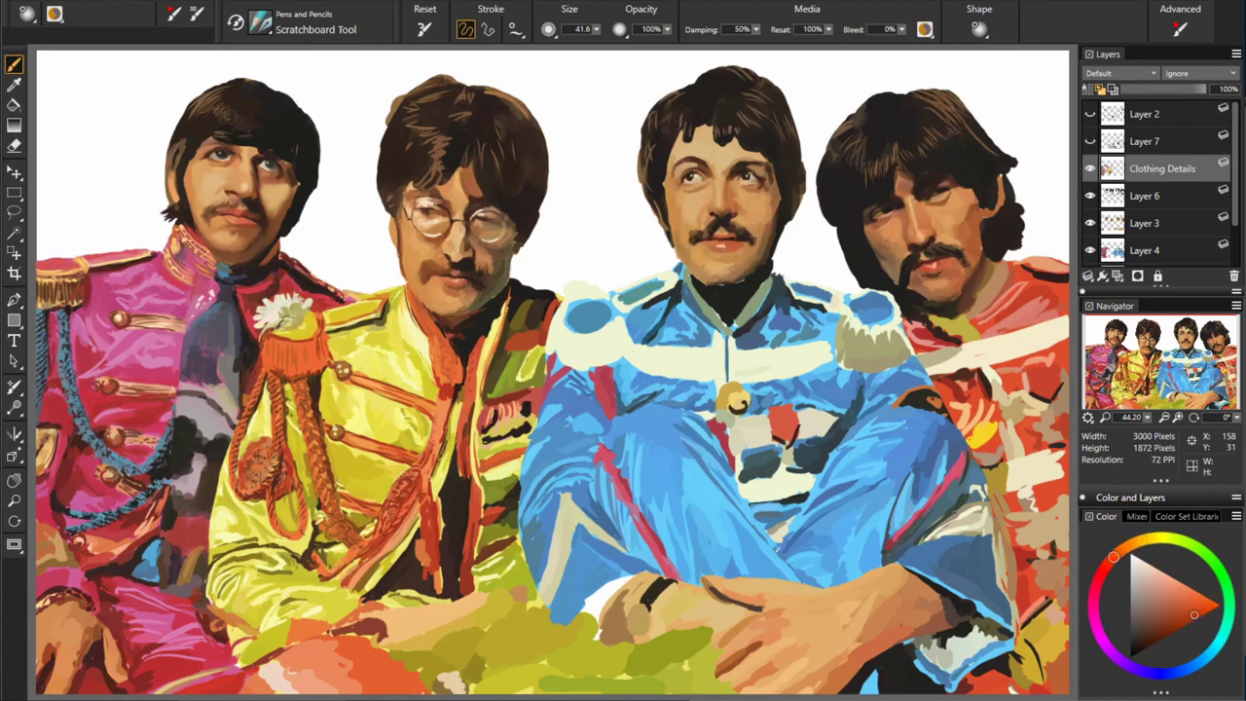
alt+click(597, 411)
alt+click(596, 405)
- Work dark orange-red and saturated red trim onto the yellow jacket
alt+click(371, 620)
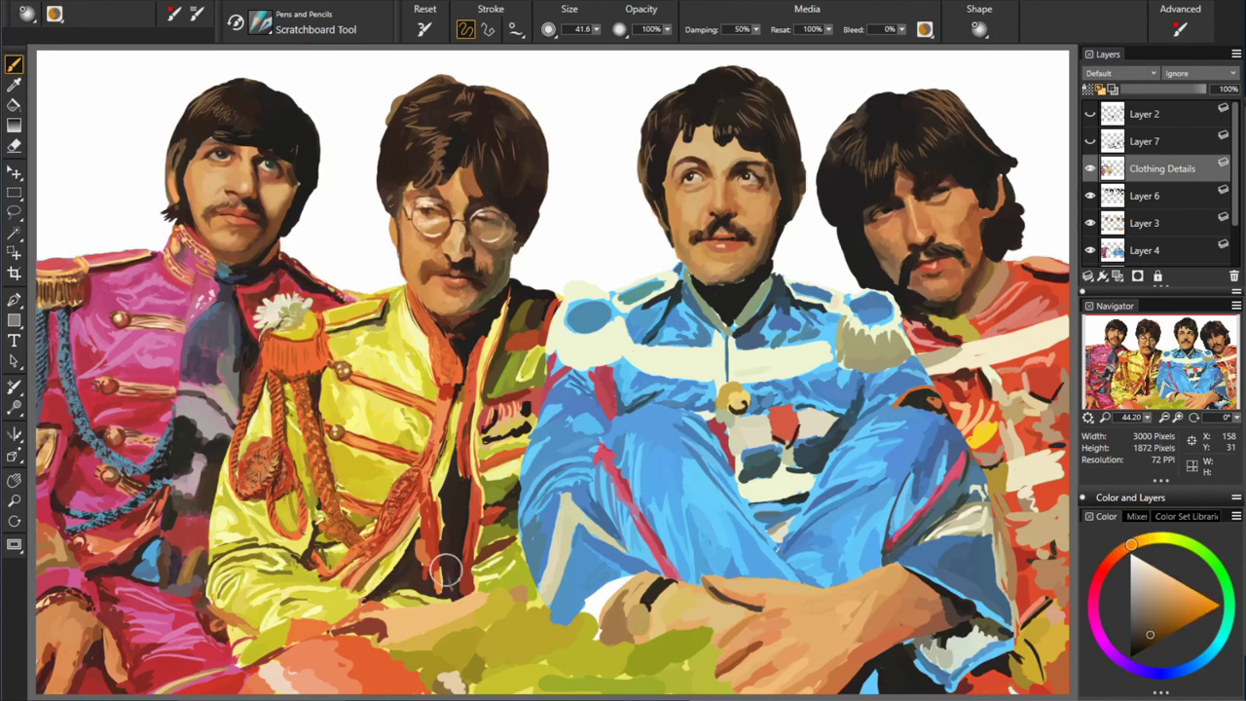
alt+click(432, 530)
alt+click(441, 490)
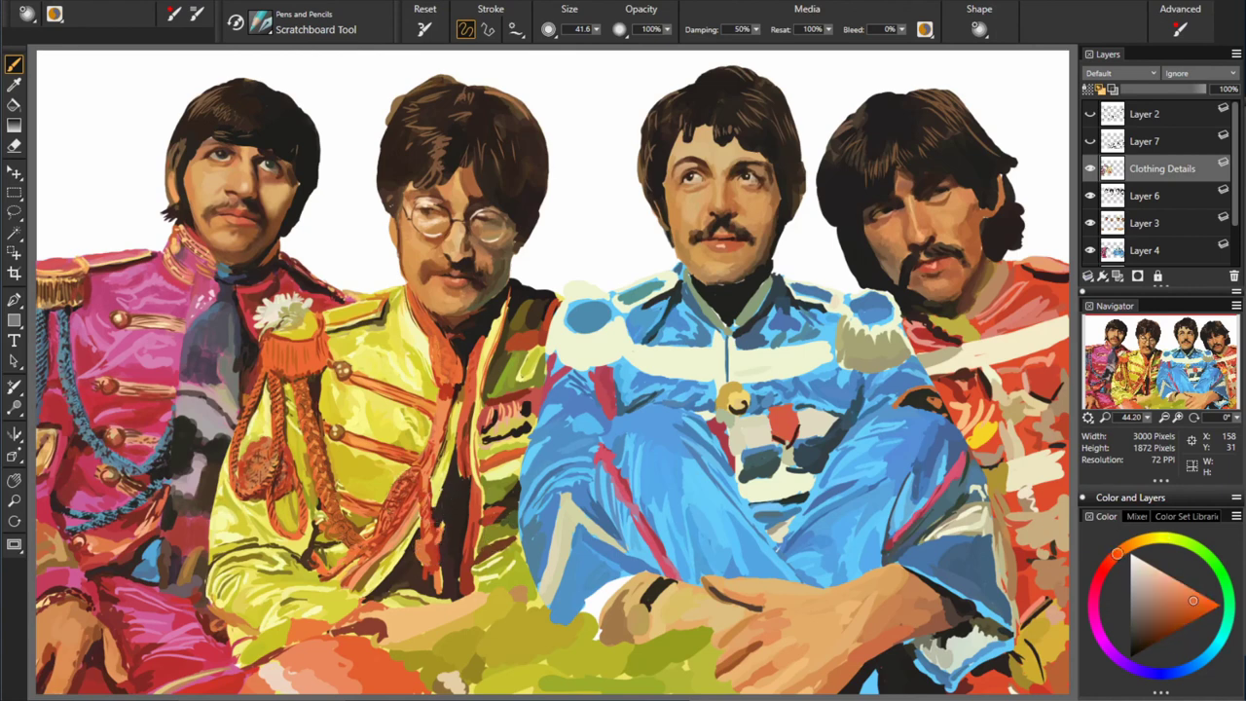
alt+click(443, 520)
alt+click(430, 569)
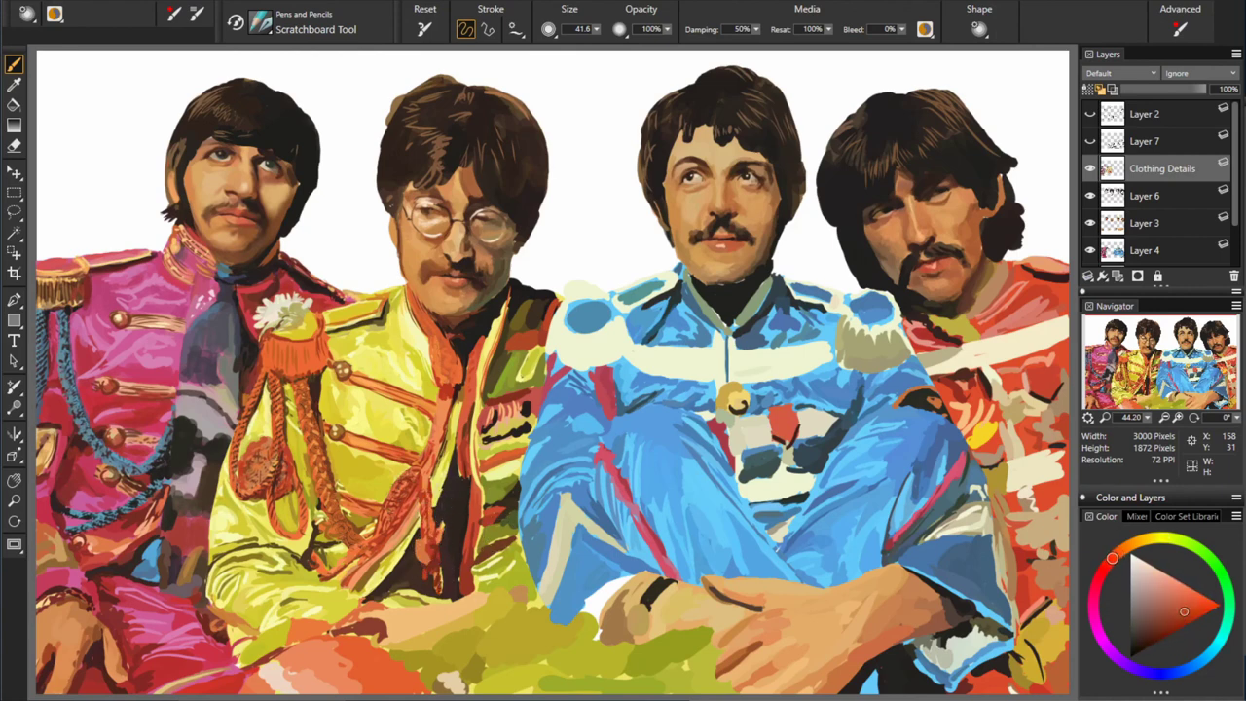
alt+click(475, 518)
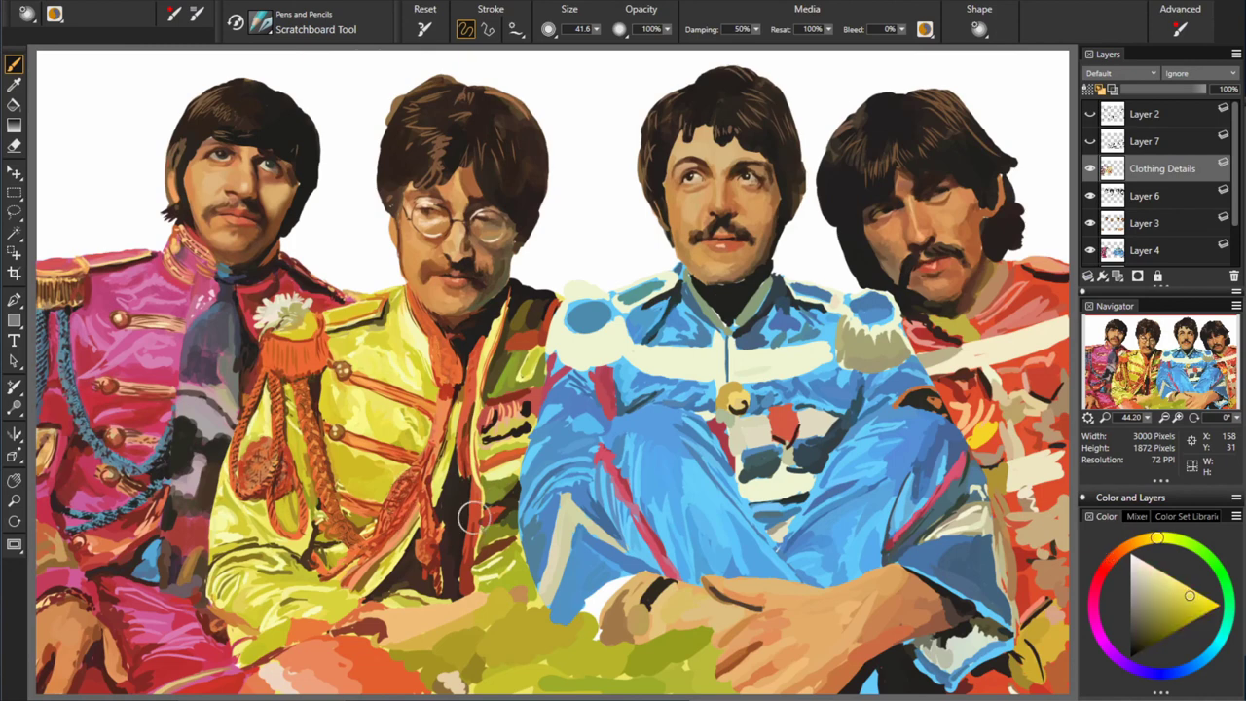
alt+click(462, 460)
alt+click(452, 551)
alt+click(446, 528)
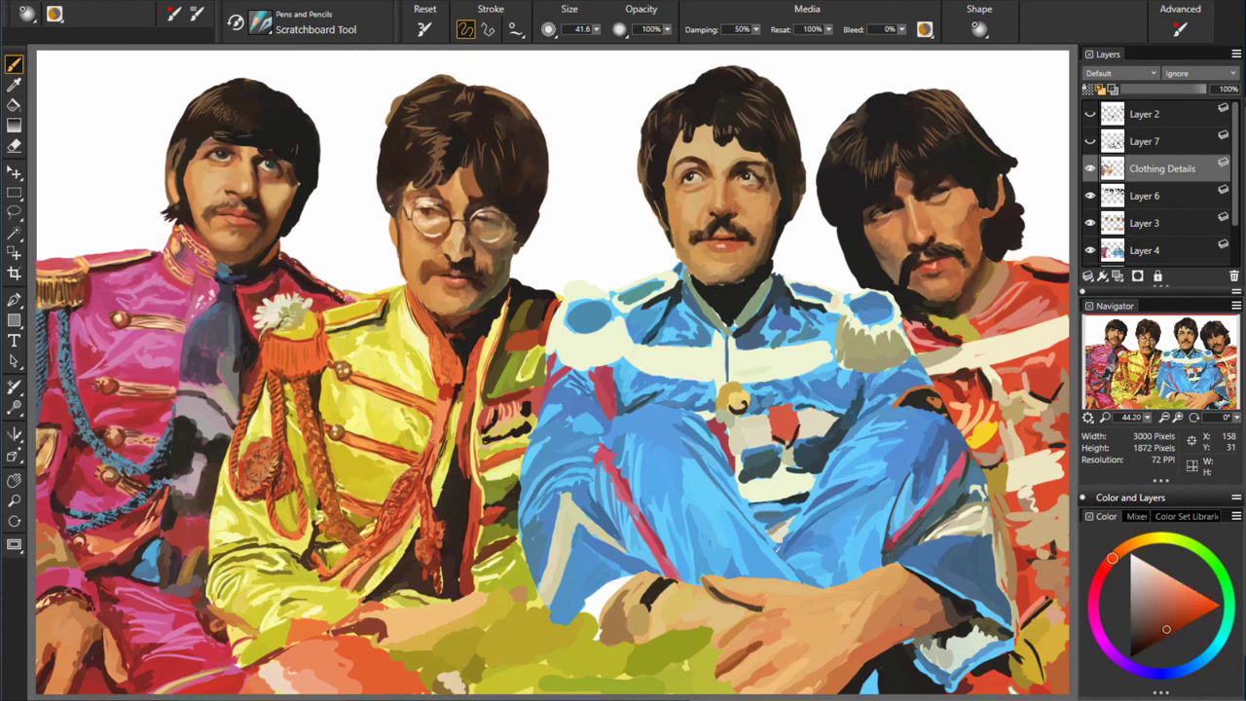
- Finish the trim with darker red-orange, bright orange, a near-black shadow and mid orange
alt+click(472, 558)
alt+click(439, 582)
alt+click(429, 574)
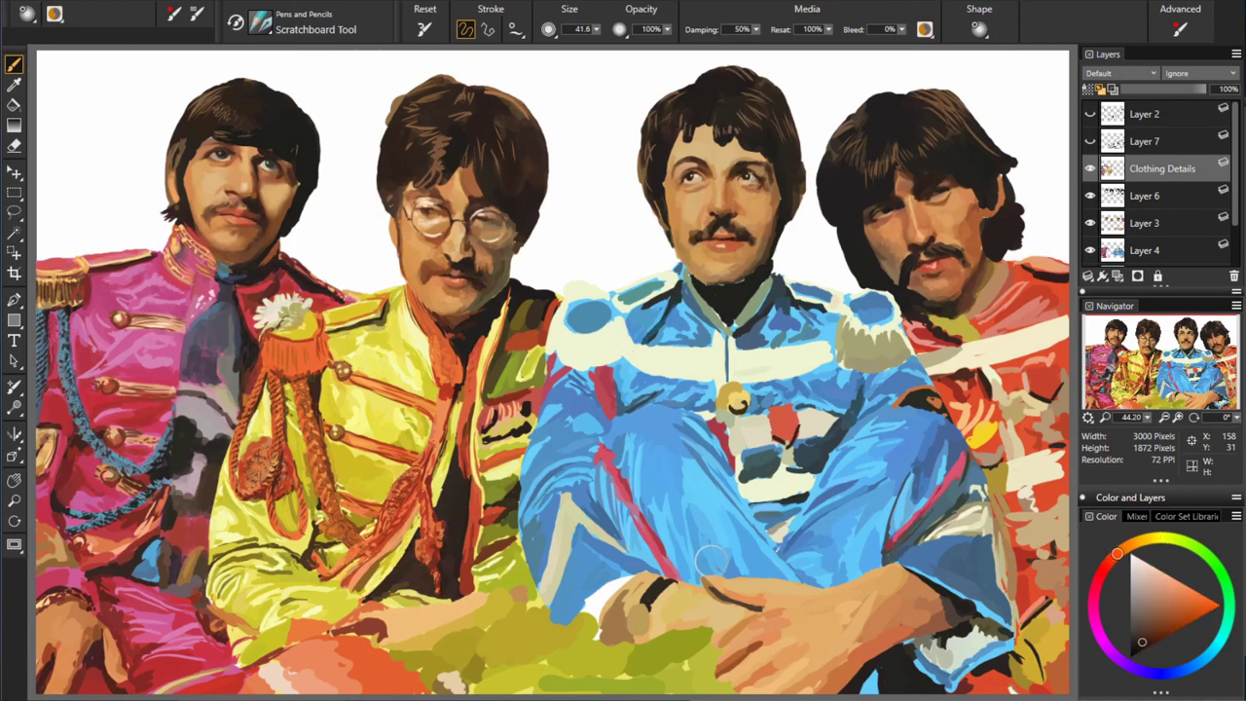
alt+click(434, 570)
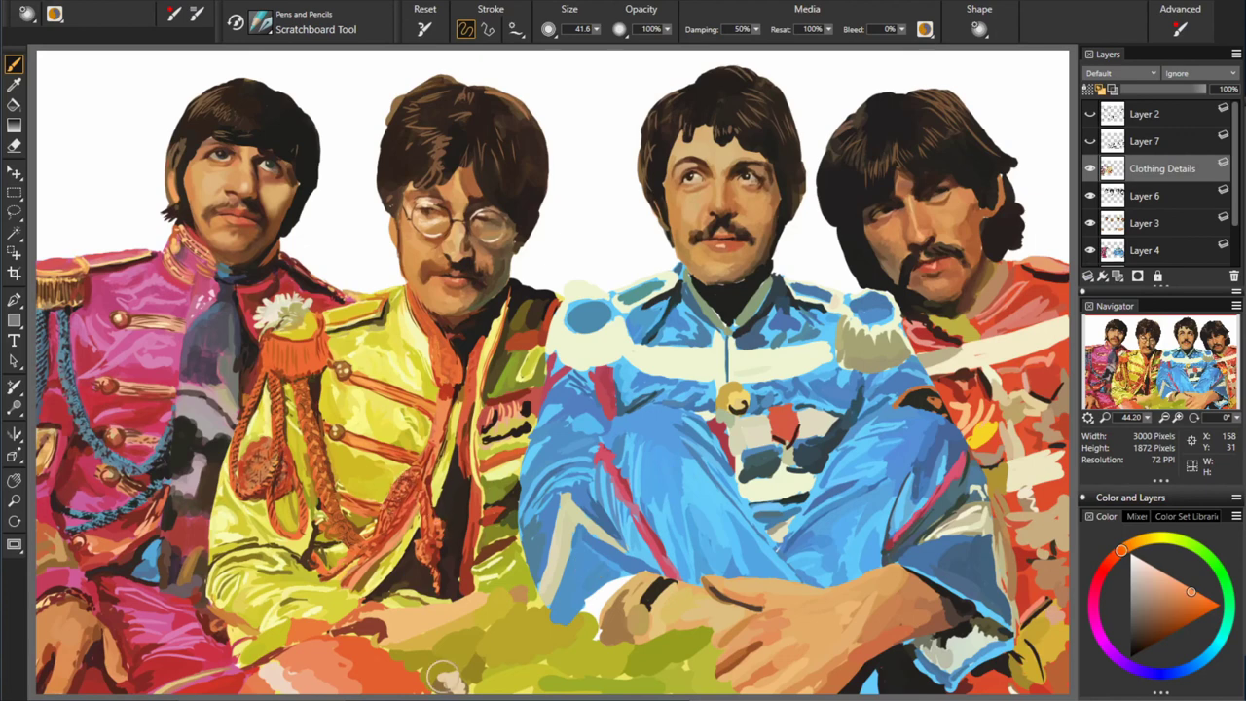
alt+click(279, 350)
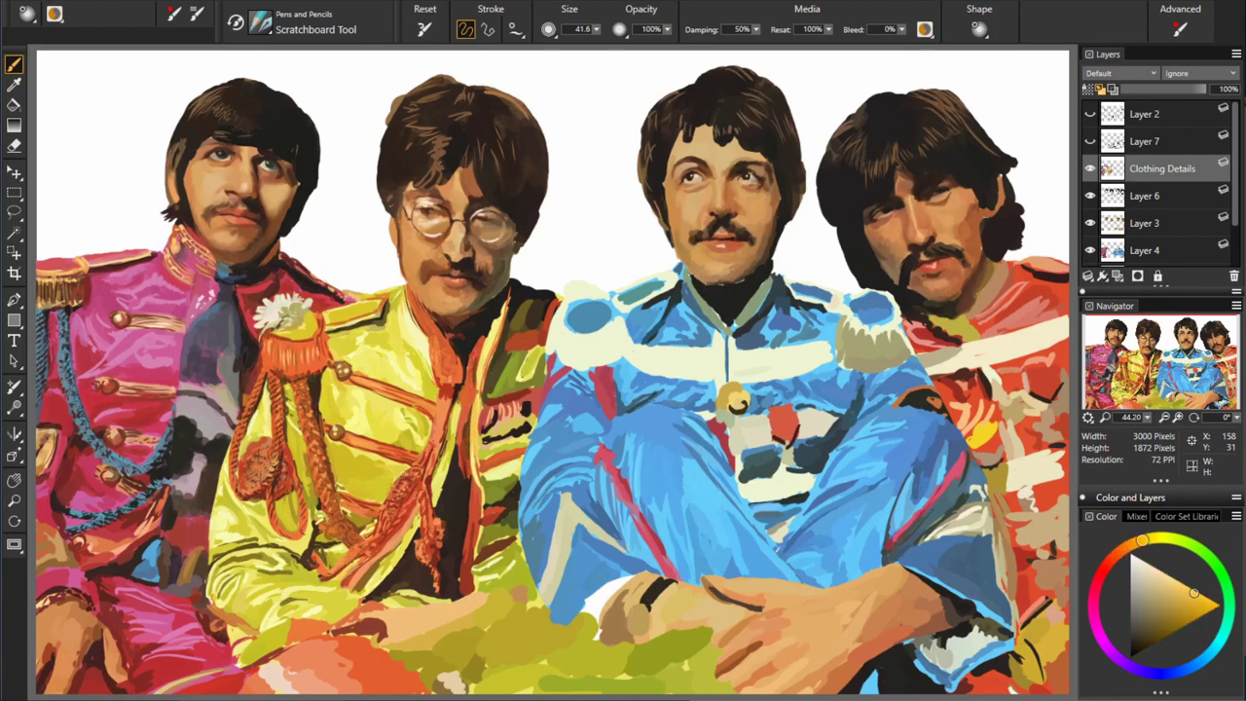
alt+click(468, 483)
alt+click(463, 464)
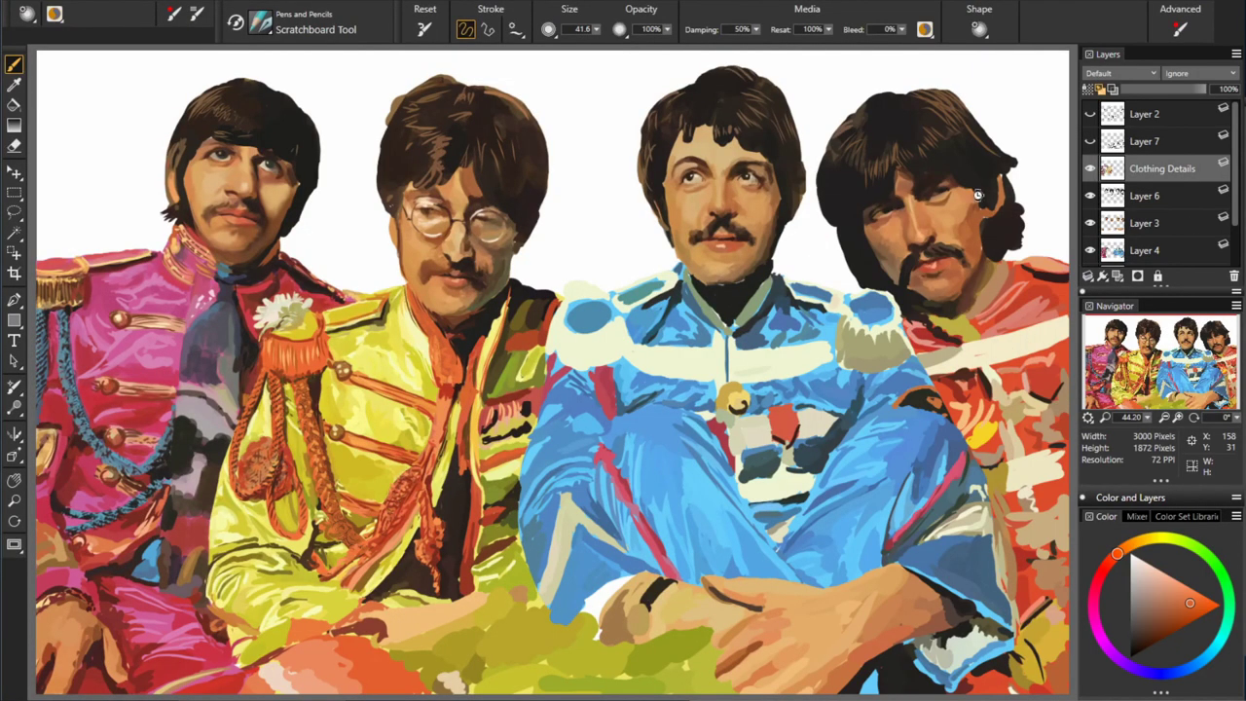
- Handwrite the black note 'ABOUT 1/2 DONE WITH THOSE LITTLE DETAILS' over the painting
drag(336, 389, 541, 366)
drag(614, 345, 682, 409)
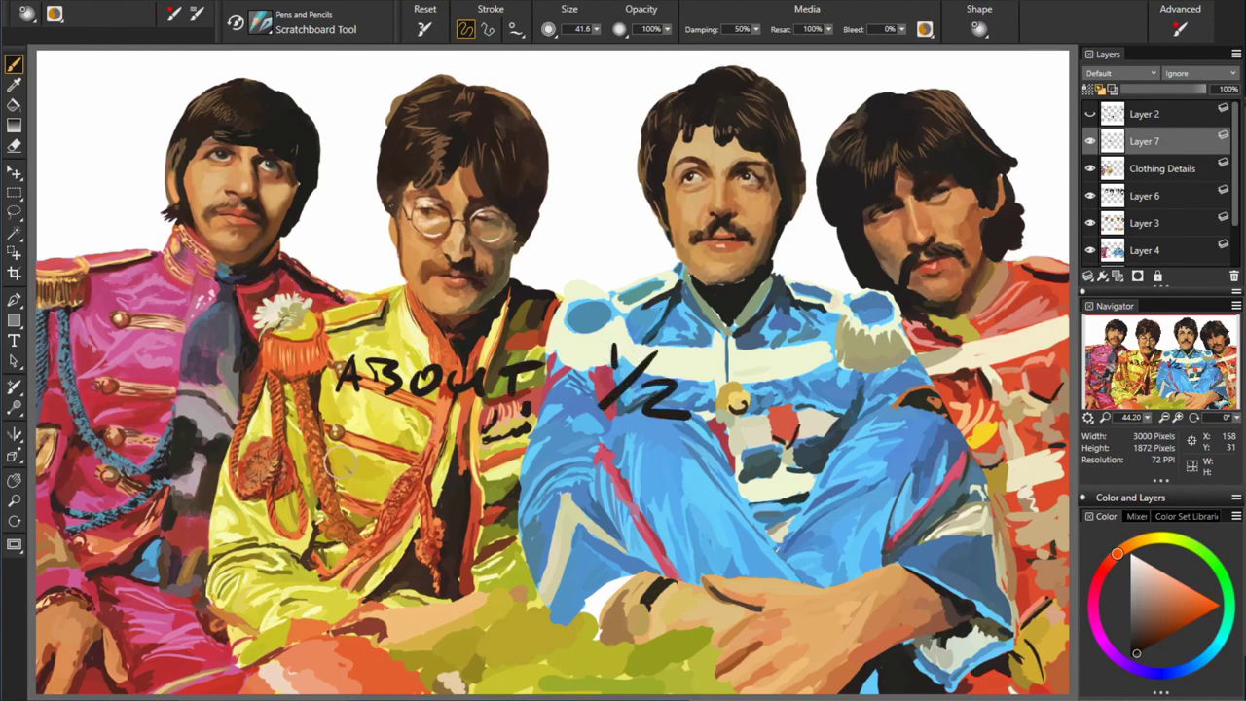
drag(302, 453, 535, 418)
mouse_move(555, 457)
mouse_down()
mouse_move(662, 438)
mouse_move(974, 448)
mouse_up()
drag(550, 496, 701, 496)
drag(550, 536, 852, 550)
- Write a magenta note line along the bottom of the painting
click(1094, 601)
click(1217, 604)
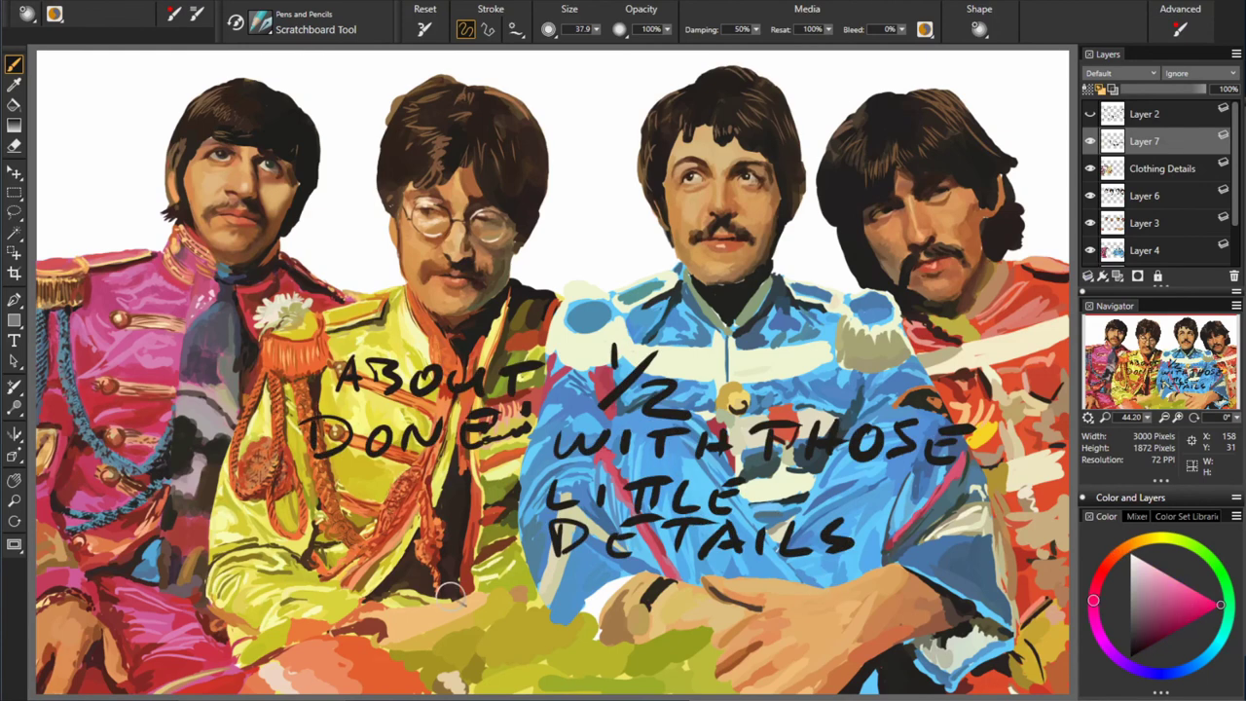
mouse_move(239, 619)
mouse_down()
mouse_move(301, 584)
mouse_move(531, 599)
mouse_up()
drag(642, 585, 725, 604)
mouse_move(769, 584)
mouse_down()
mouse_move(930, 584)
mouse_move(1067, 606)
mouse_up()
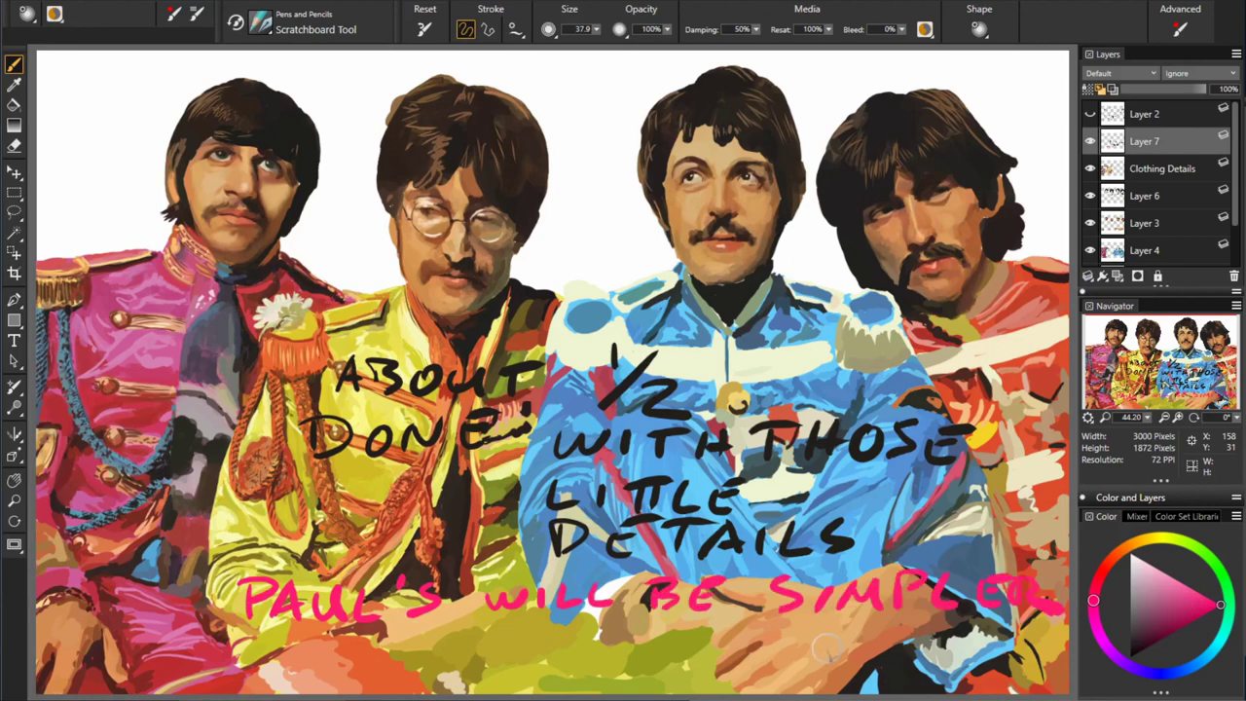
- Add two blue note lines below the pink one, then pick white for the final words
drag(297, 635, 261, 674)
click(1182, 672)
drag(351, 637, 594, 658)
mouse_move(635, 628)
mouse_down()
mouse_move(638, 650)
mouse_move(958, 633)
mouse_up()
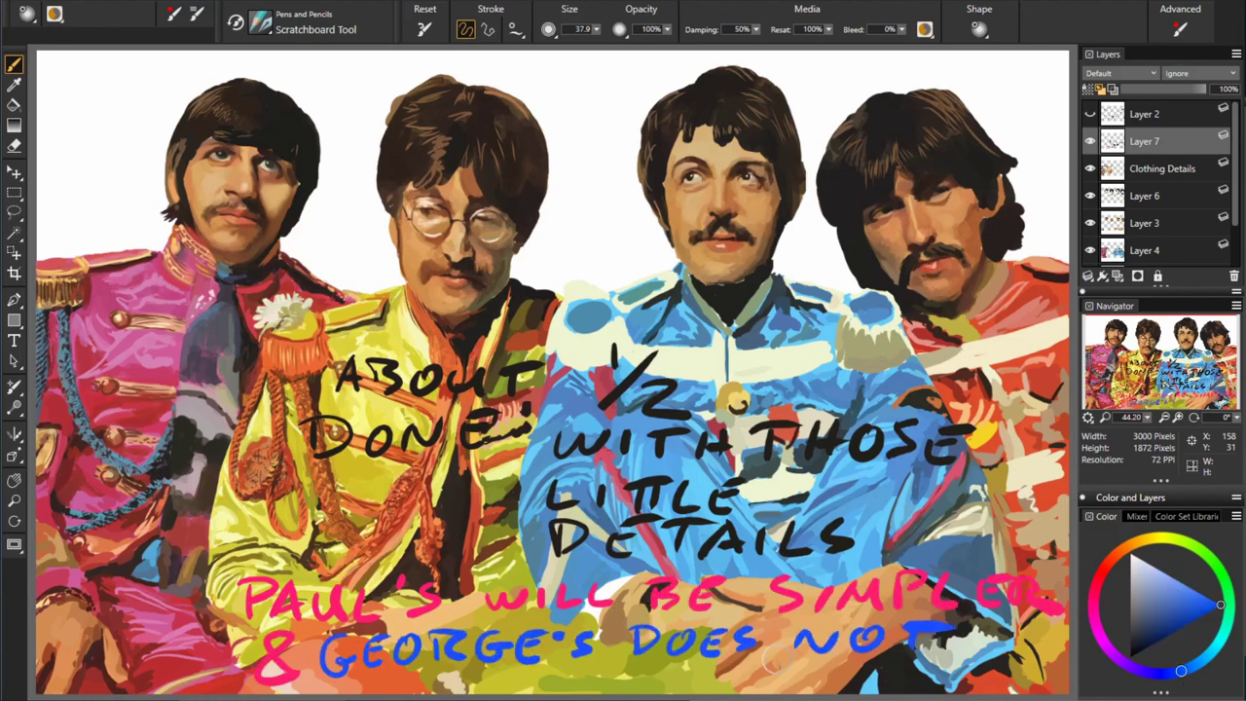
drag(380, 681, 550, 682)
drag(631, 671, 1048, 679)
click(1135, 560)
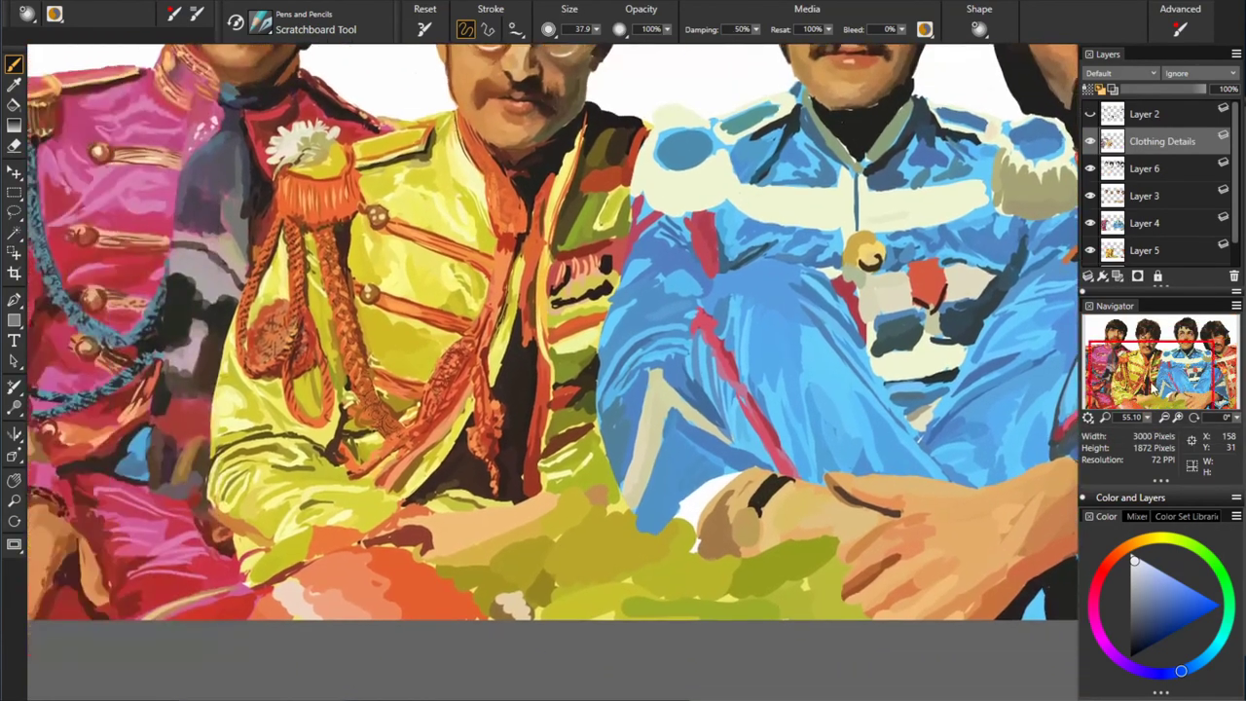
- Bring the middle jackets into view and sample olive, orange and beige shoulder tones
drag(1101, 360, 1164, 384)
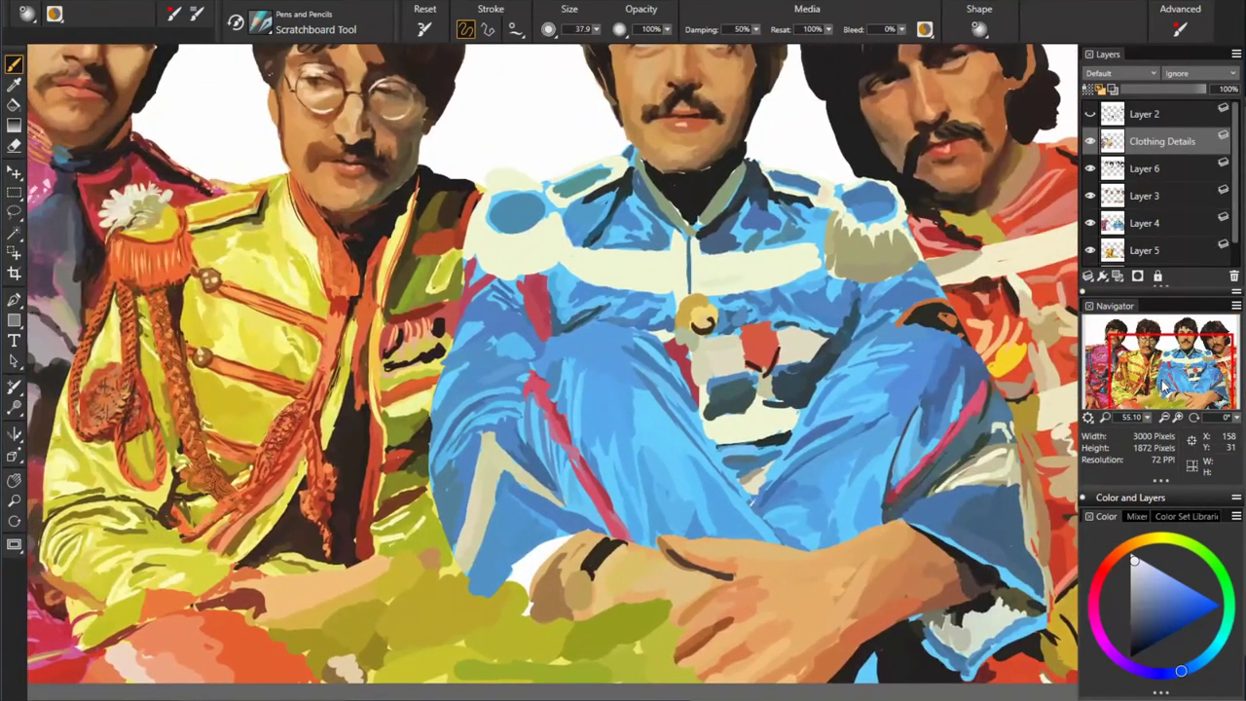
alt+click(645, 455)
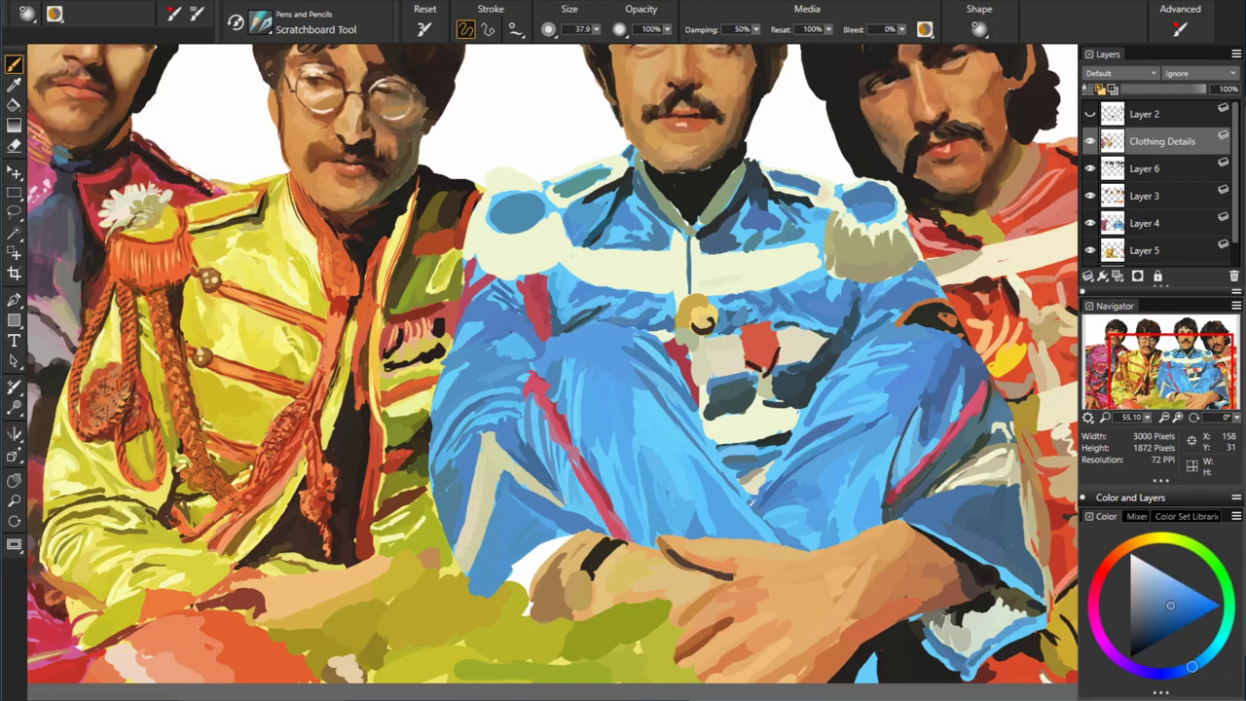
alt+click(404, 296)
alt+click(438, 237)
alt+click(461, 214)
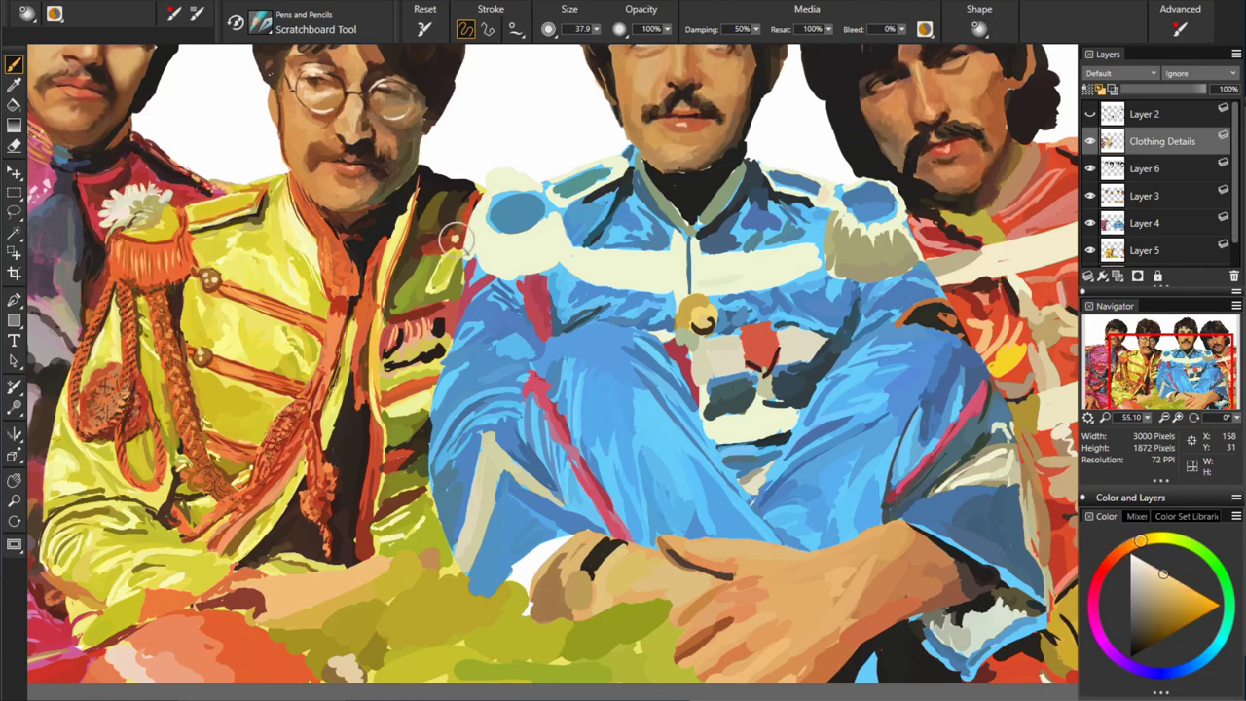
alt+click(448, 250)
alt+click(430, 328)
alt+click(453, 277)
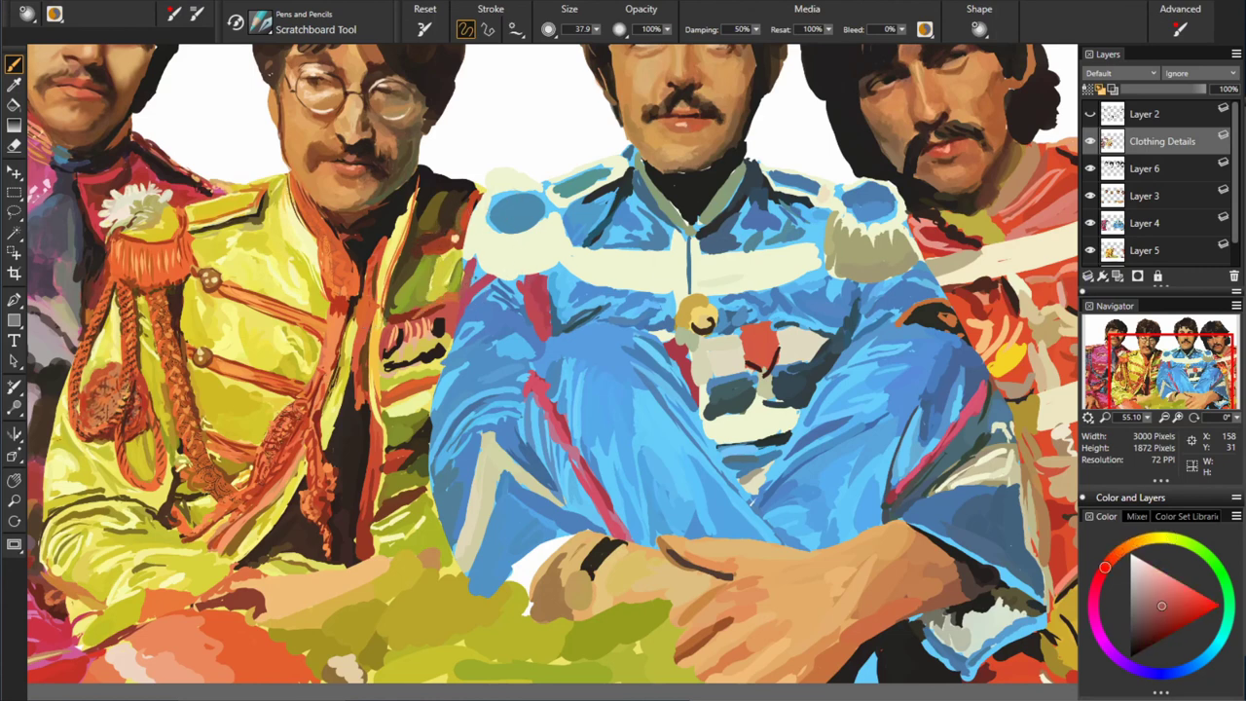
alt+click(501, 254)
alt+click(516, 216)
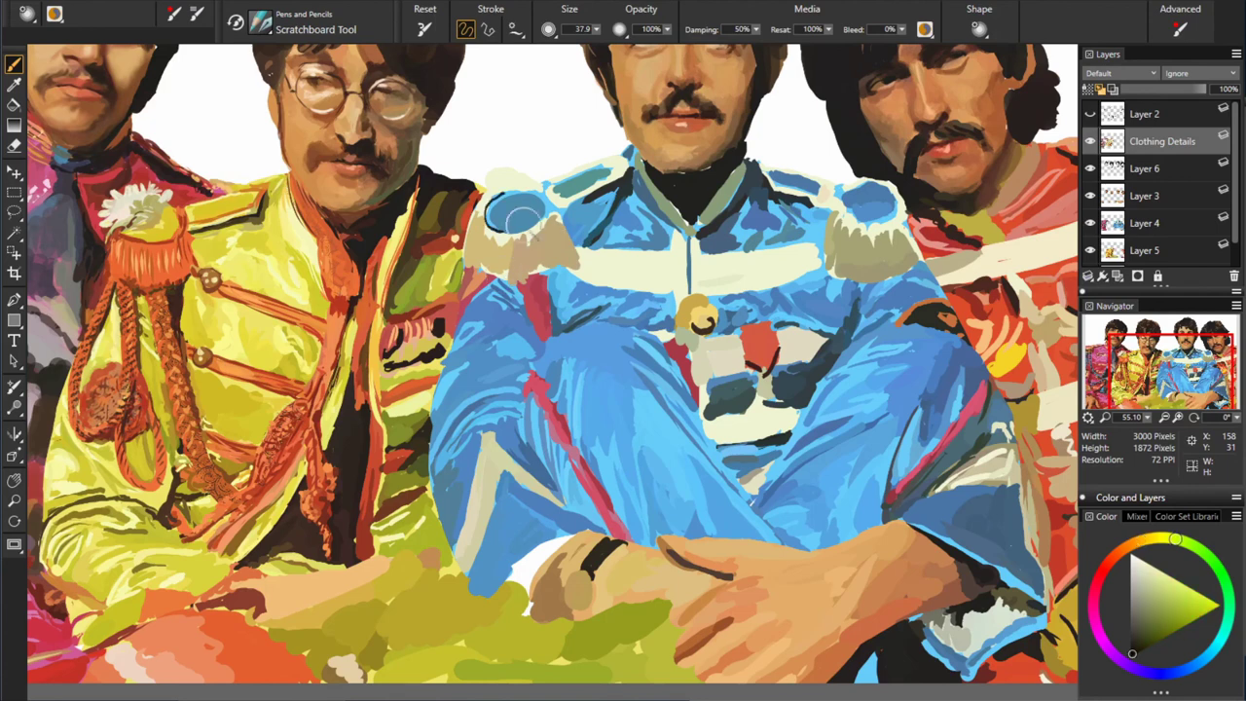
- Sample light cyan-blue and medium blues from the blue jacket's collar and shoulder
alt+click(791, 185)
alt+click(584, 199)
alt+click(638, 203)
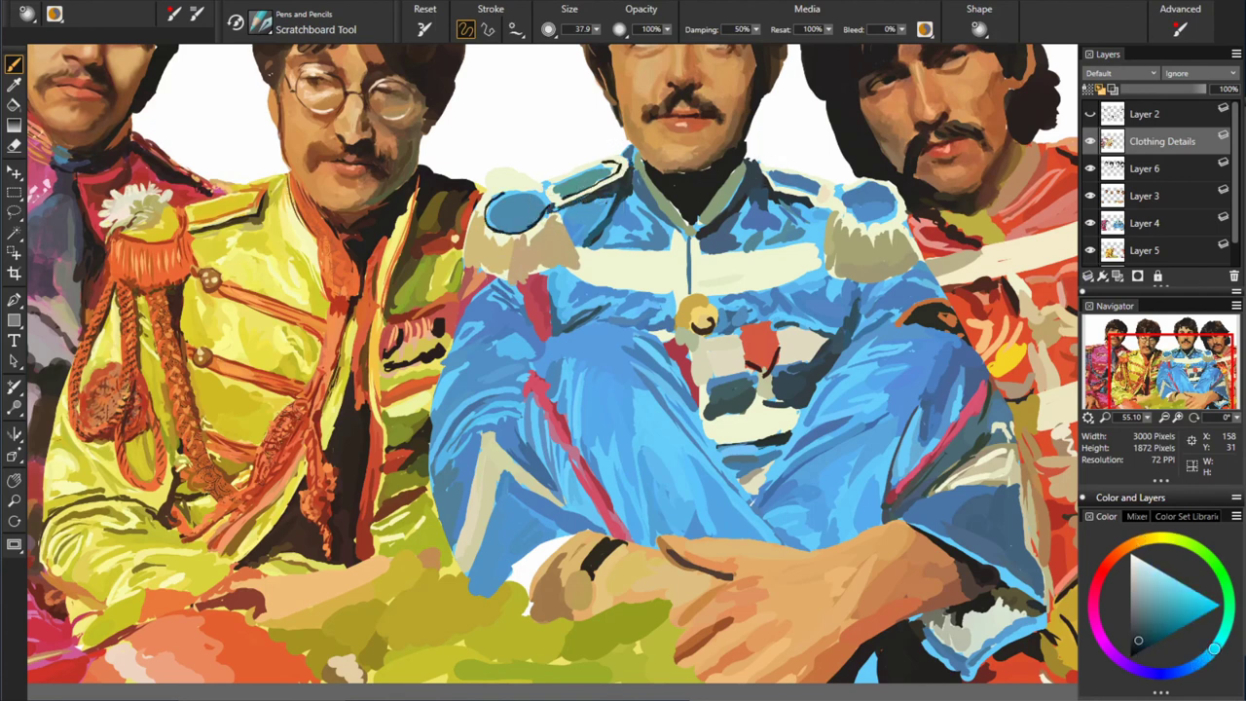
alt+click(591, 195)
alt+click(575, 179)
alt+click(638, 175)
alt+click(633, 197)
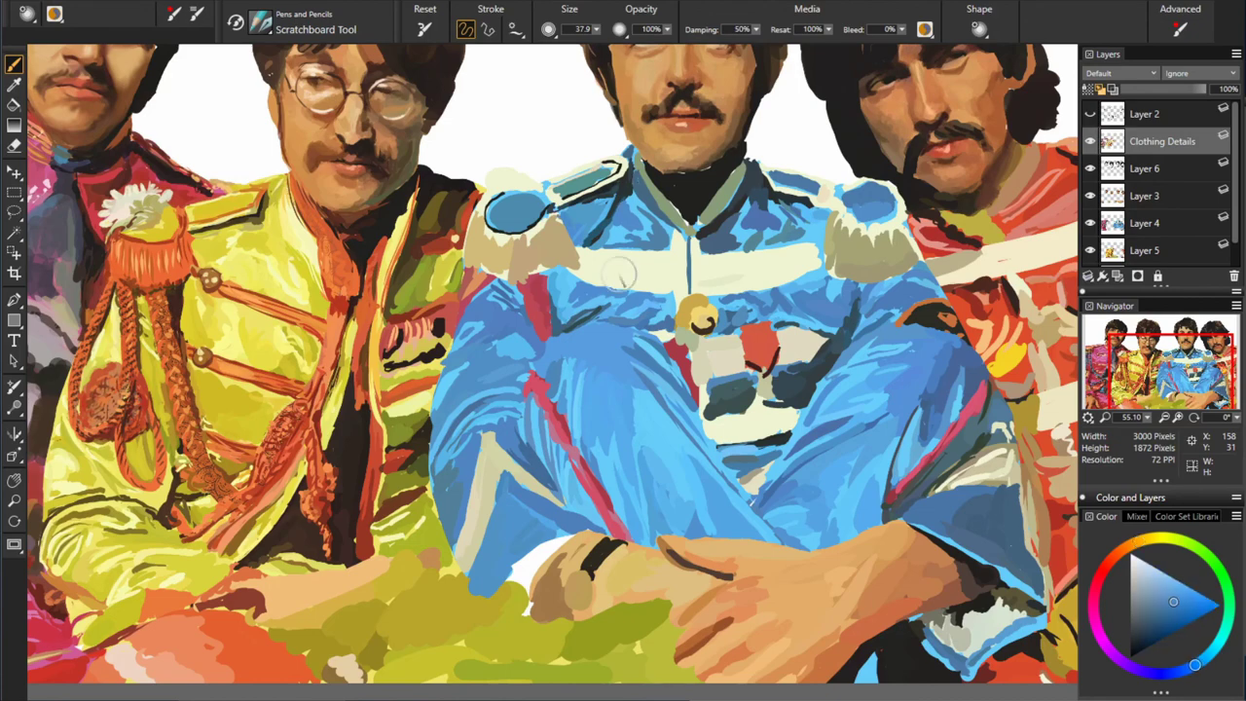
alt+click(558, 213)
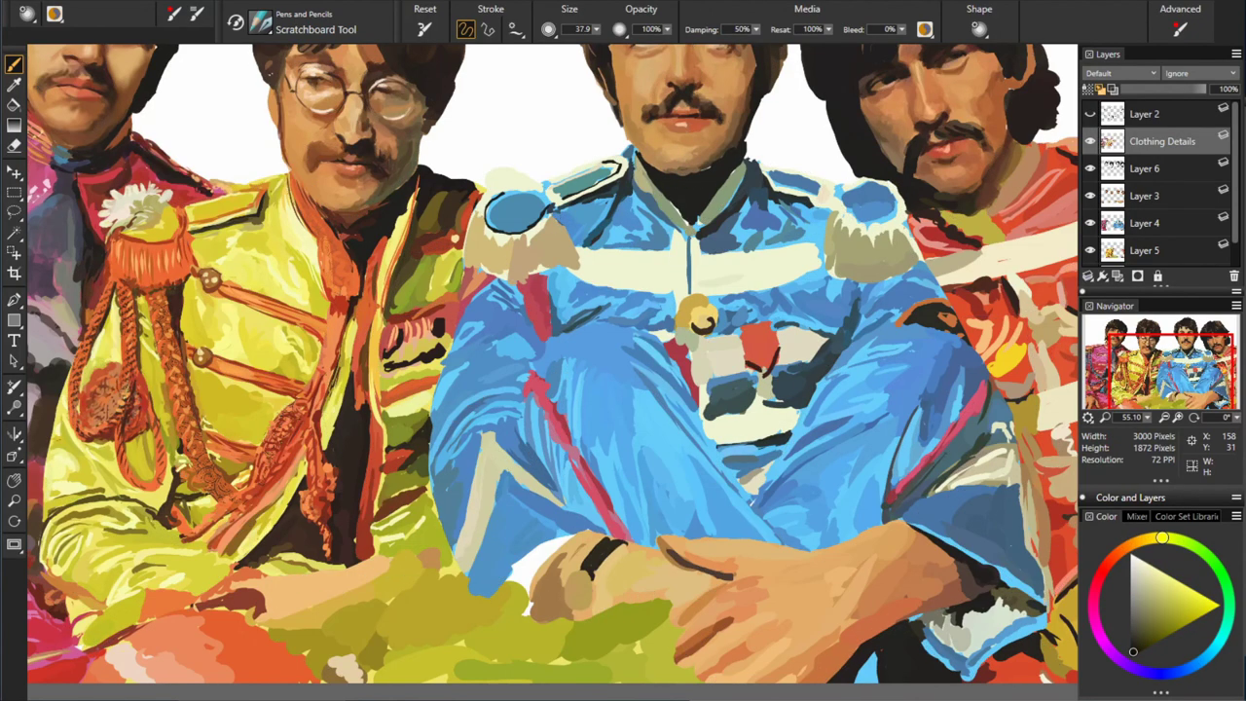
- Refine the blue jacket's shoulders with cyan, darker and mid blues
alt+click(806, 173)
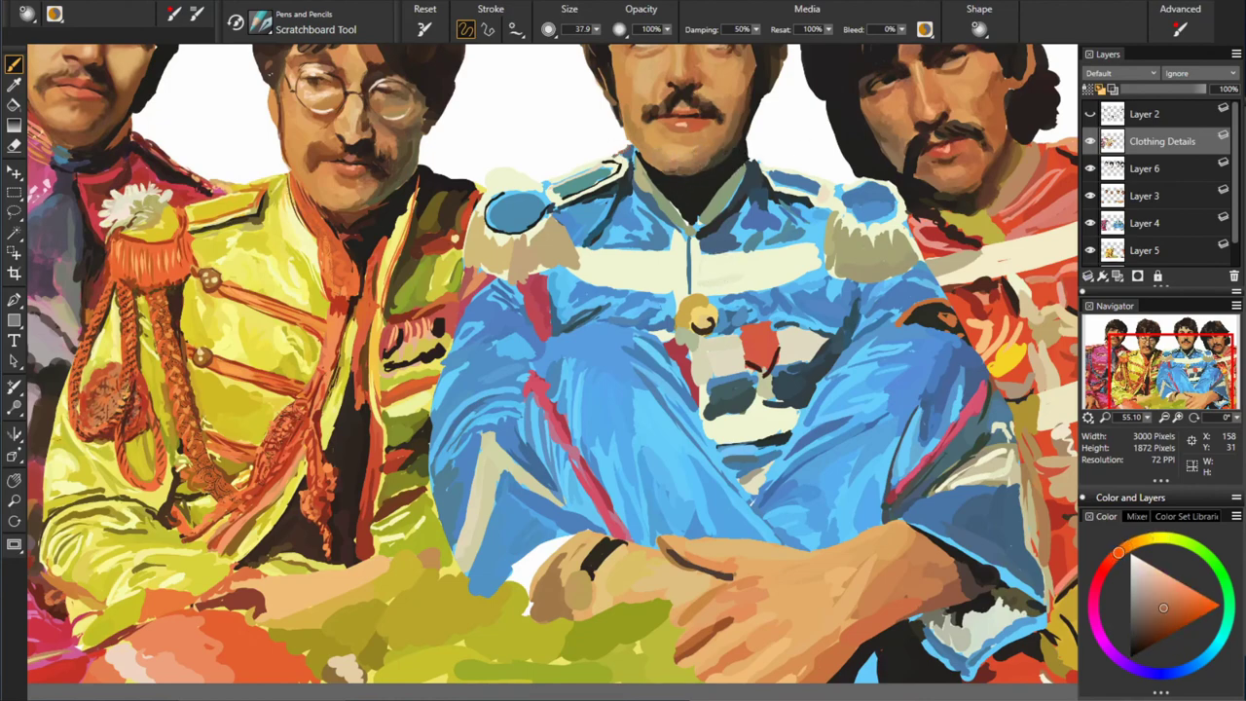
alt+click(626, 155)
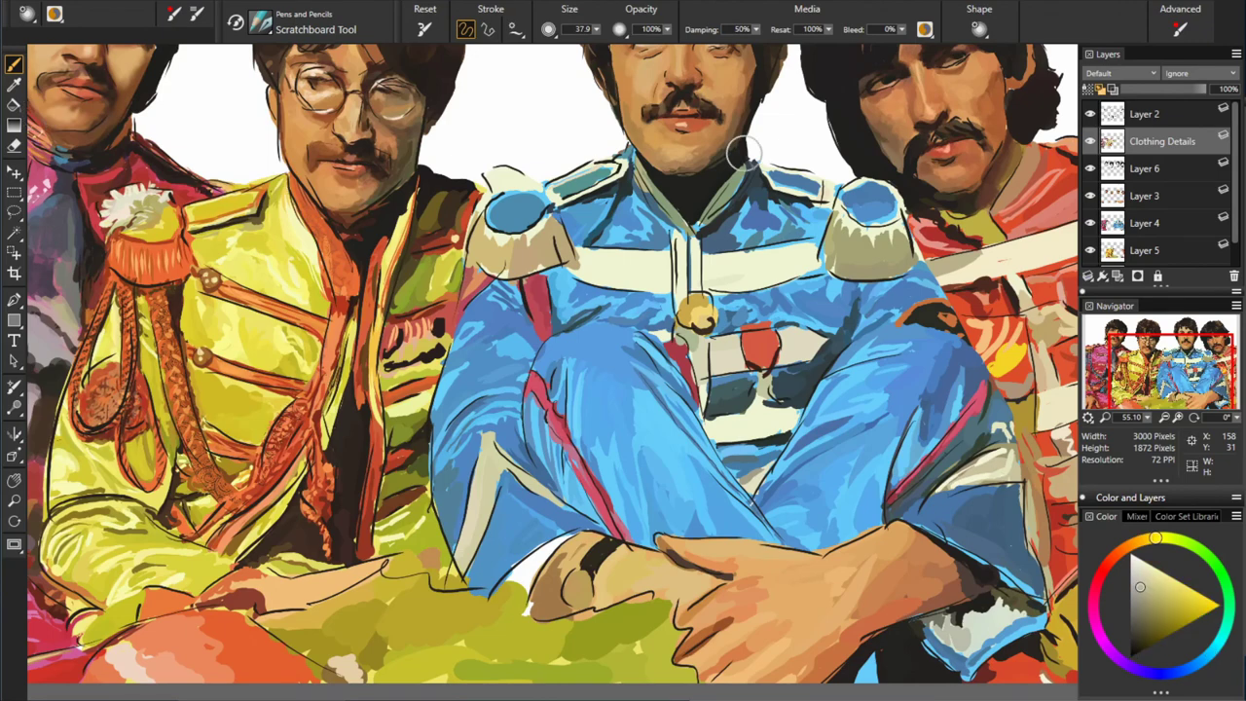
alt+click(854, 207)
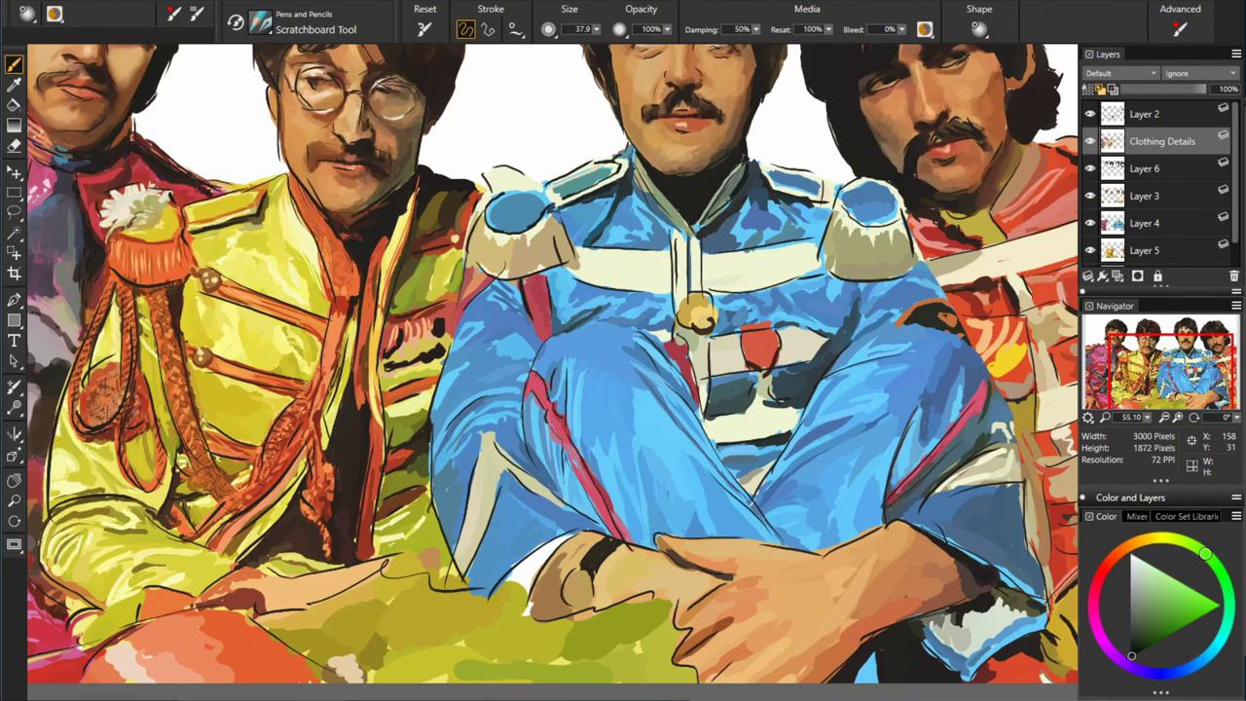
alt+click(738, 188)
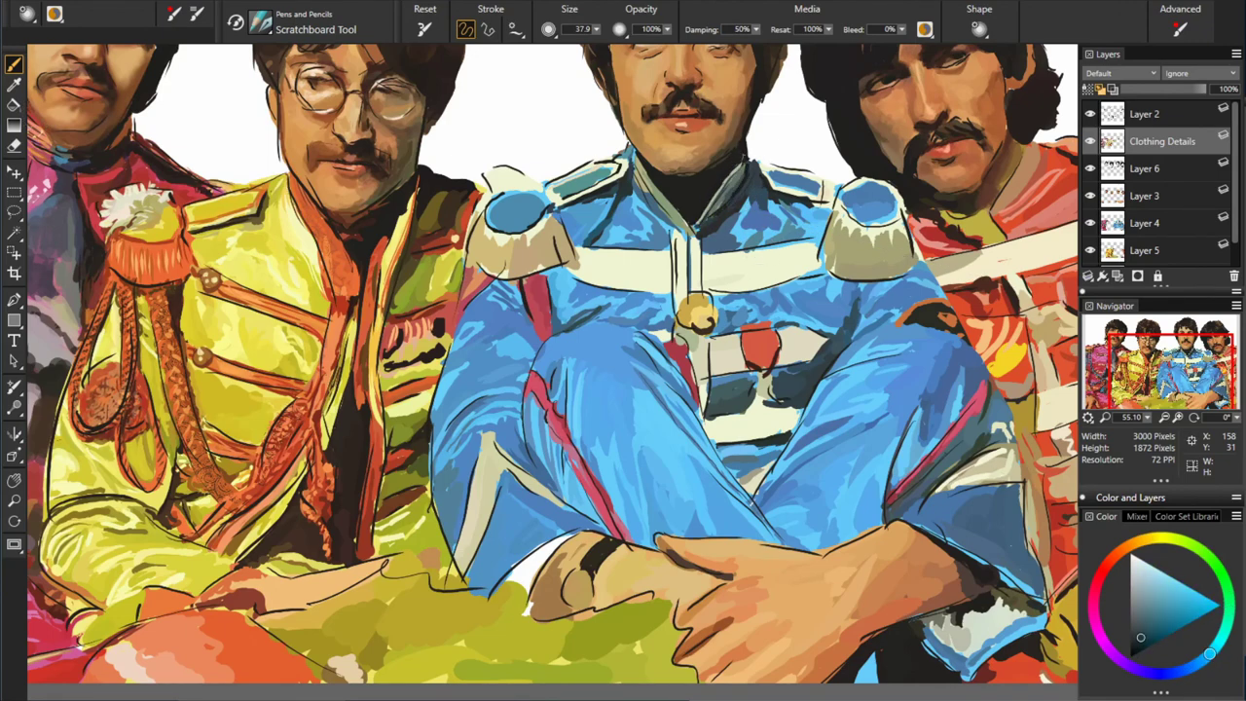
alt+click(770, 182)
alt+click(658, 192)
alt+click(770, 183)
alt+click(745, 204)
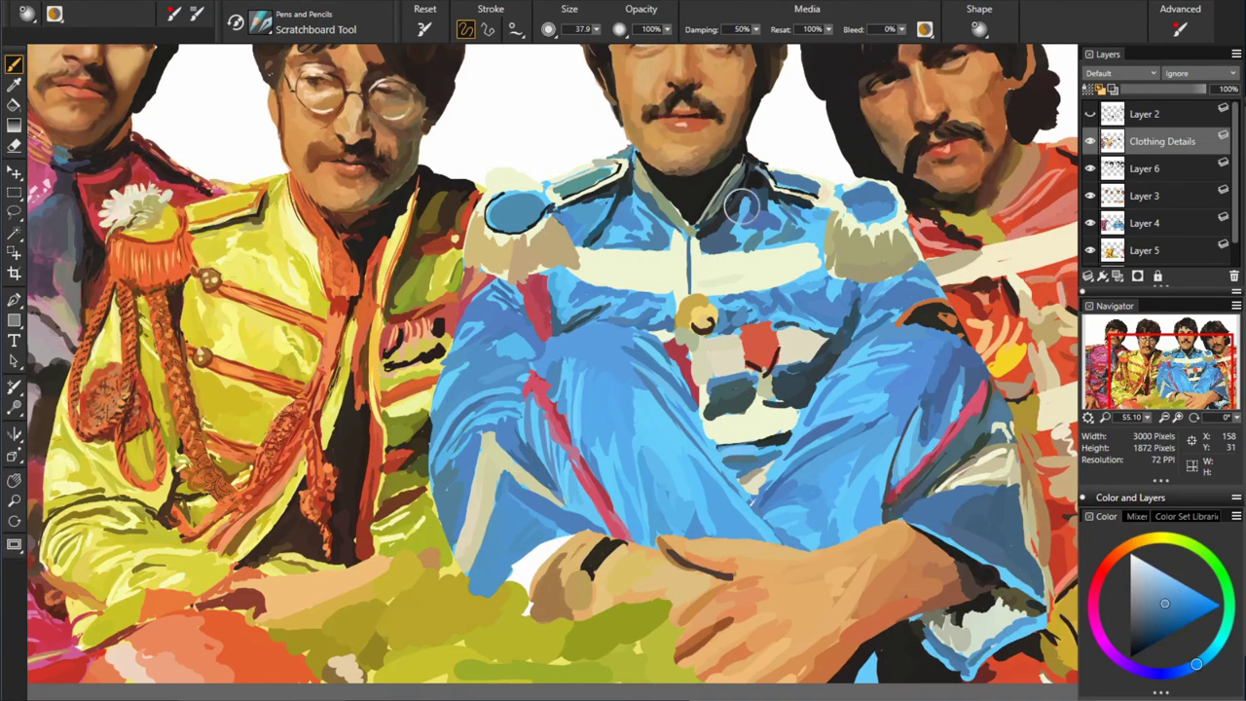
alt+click(790, 210)
alt+click(783, 305)
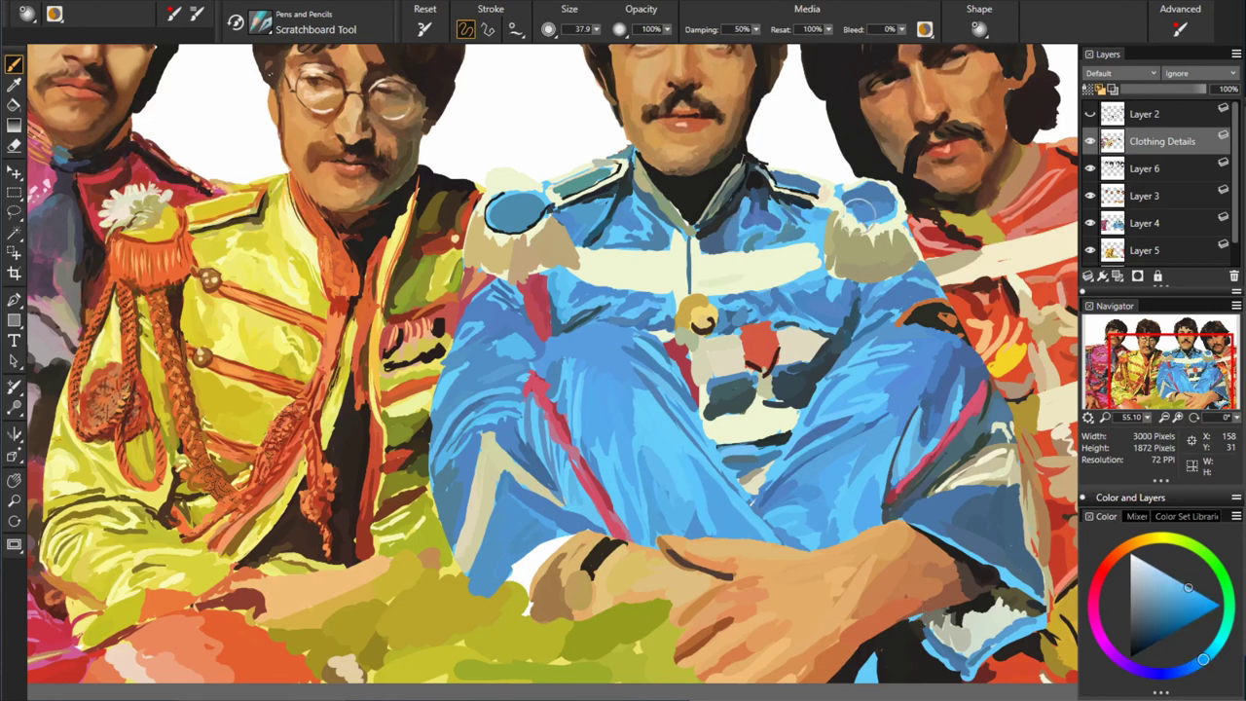
alt+click(790, 228)
- Crisp up the epaulettes with beige and dark olive, and outline the cream chest stripe's top edge
alt+click(840, 244)
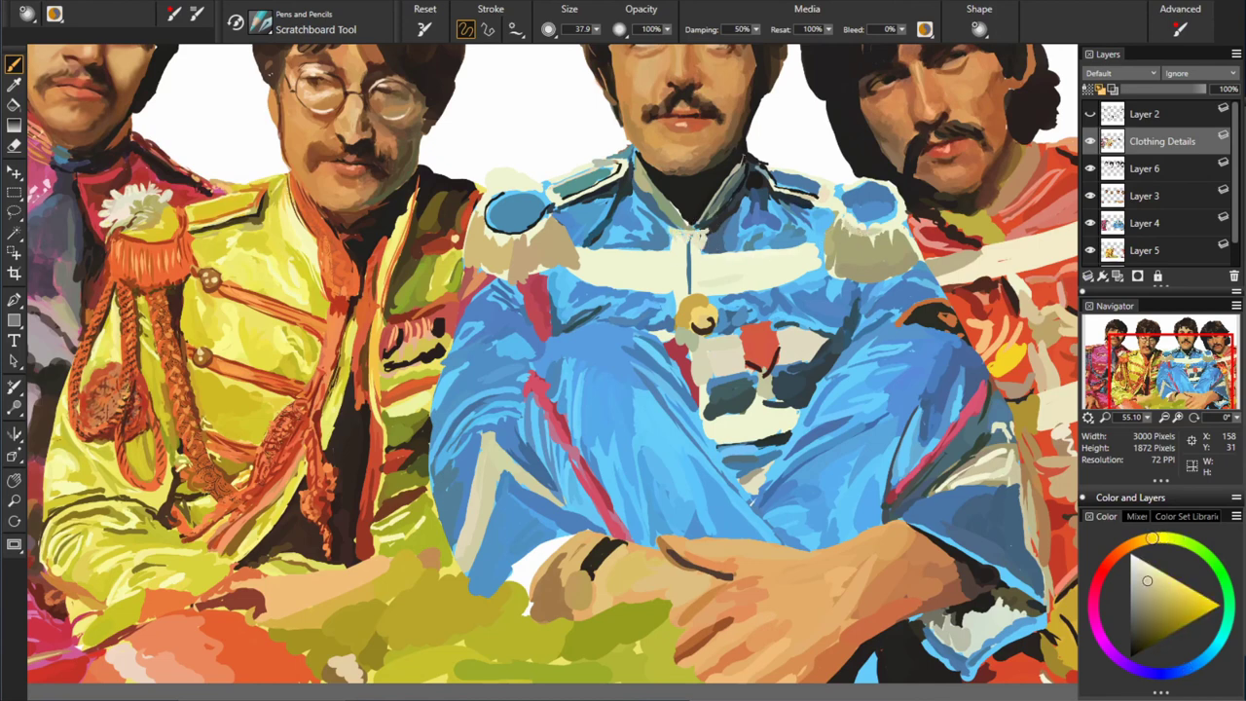
alt+click(891, 258)
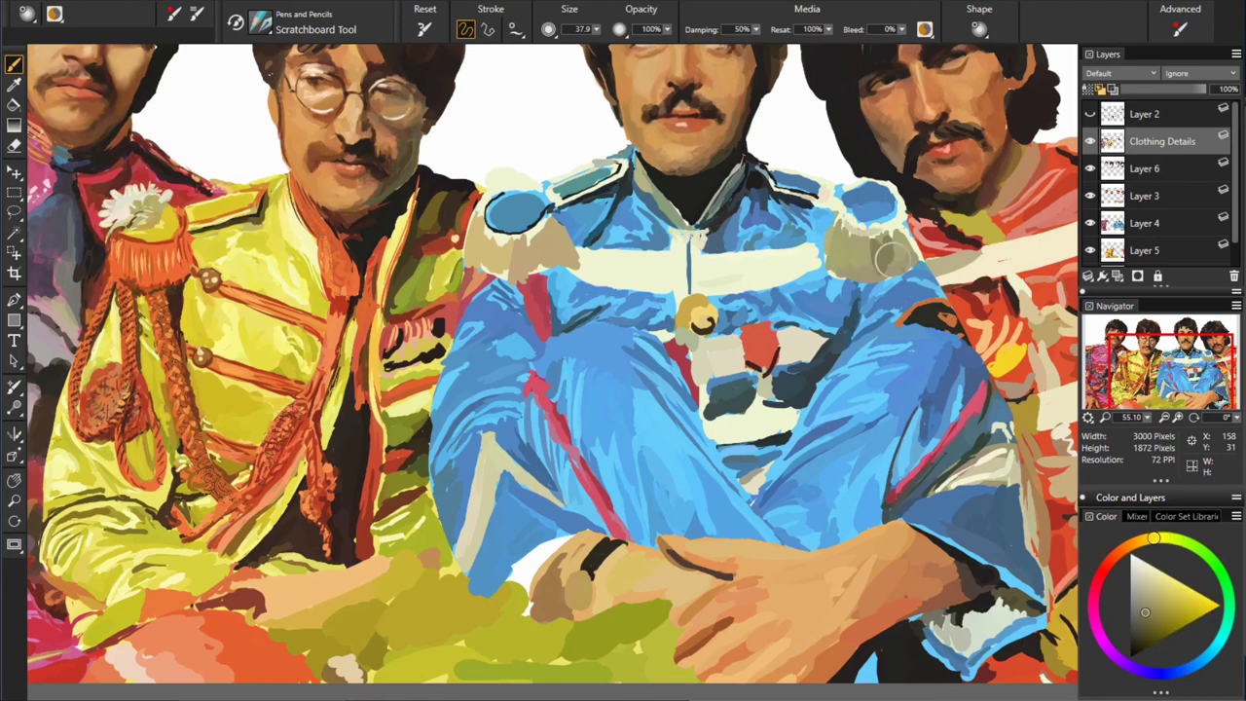
alt+click(854, 183)
alt+click(939, 192)
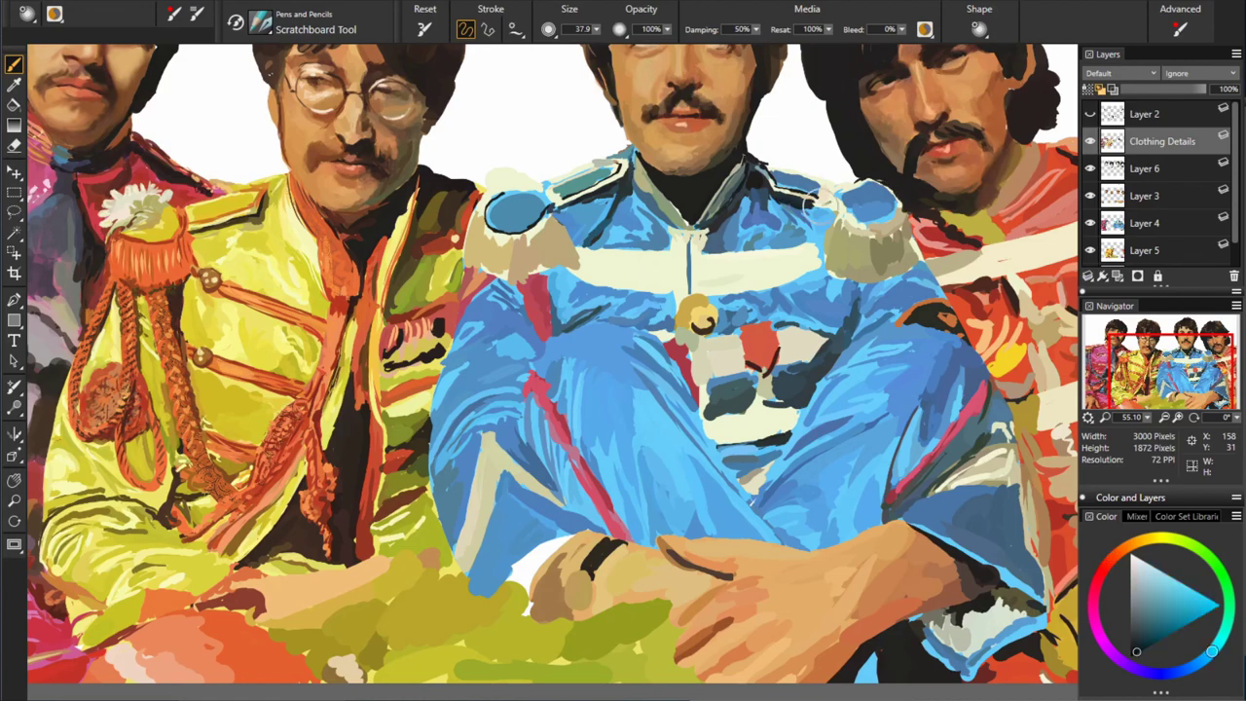
alt+click(690, 263)
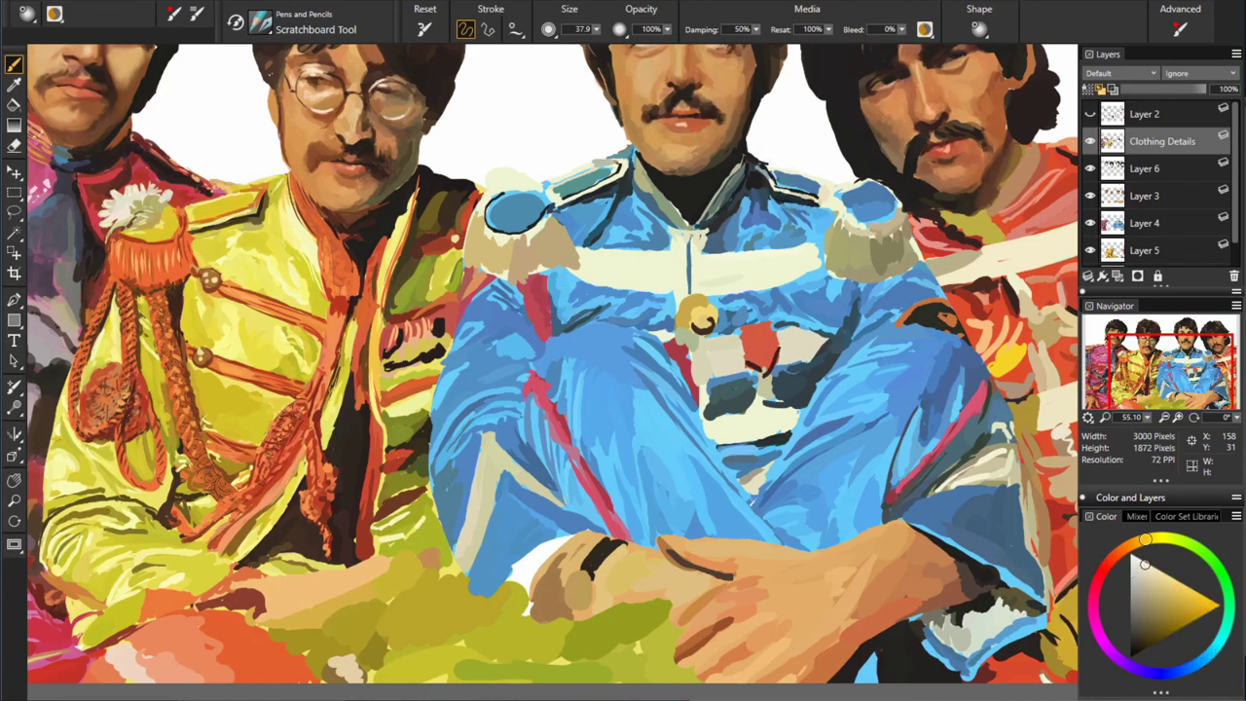
alt+click(647, 228)
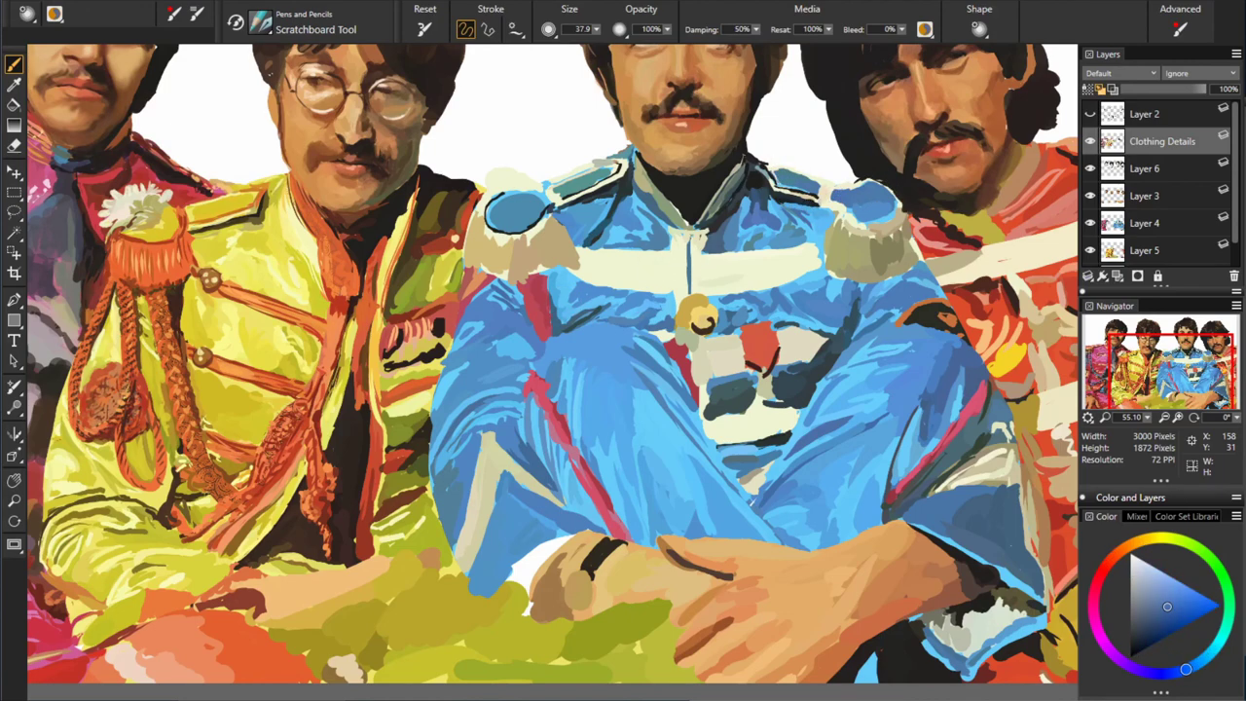
alt+click(609, 278)
alt+click(943, 232)
click(581, 264)
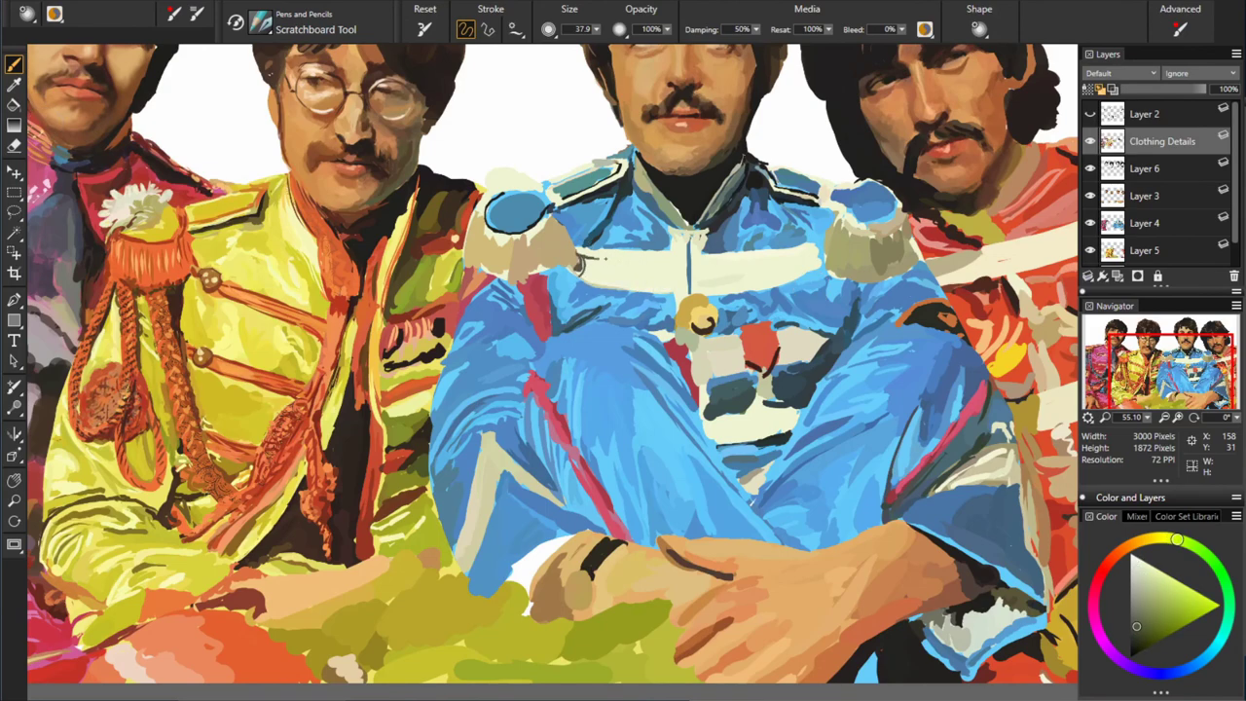
drag(584, 261, 816, 259)
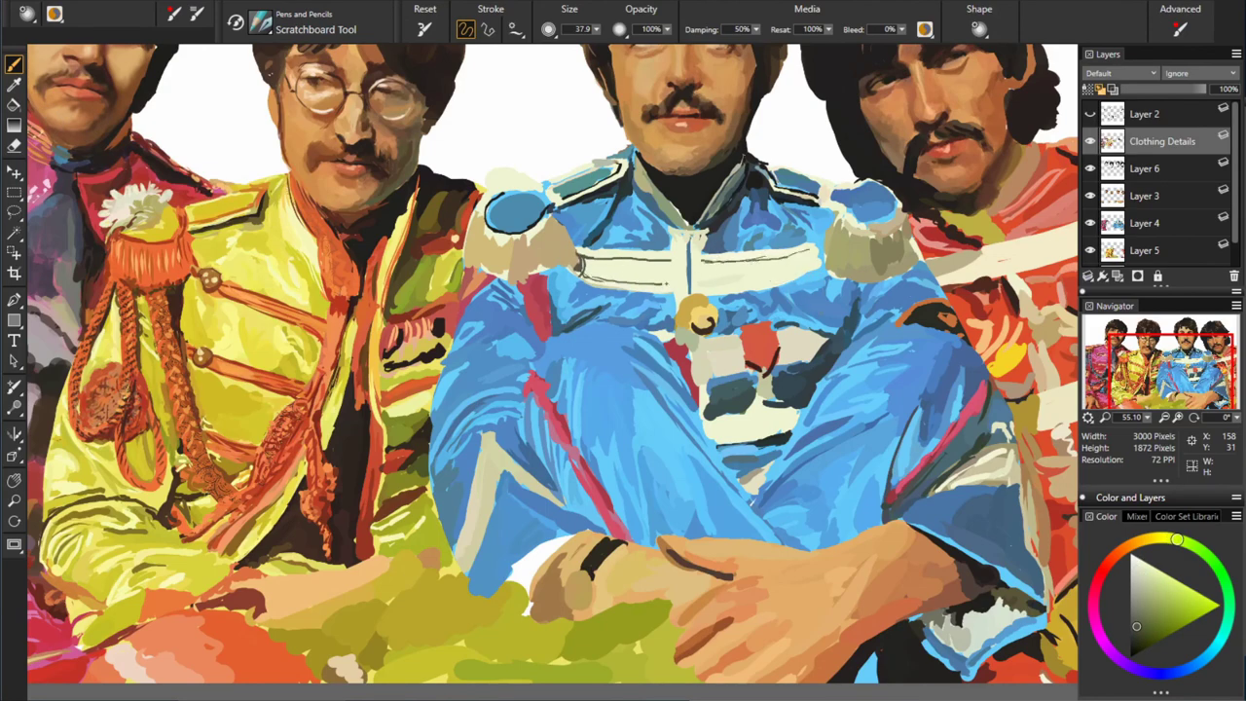
- Sample olive-green, saturated blue and greyish blues from the right arm
alt+click(892, 295)
alt+click(518, 319)
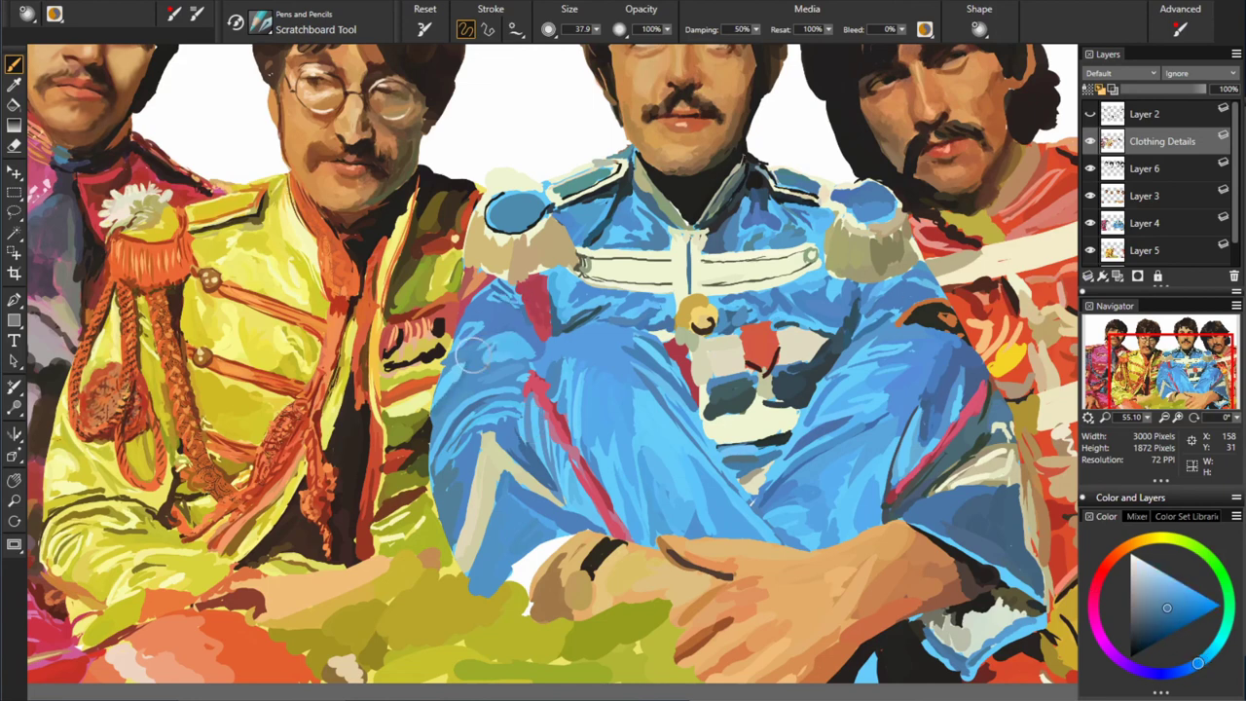
alt+click(395, 501)
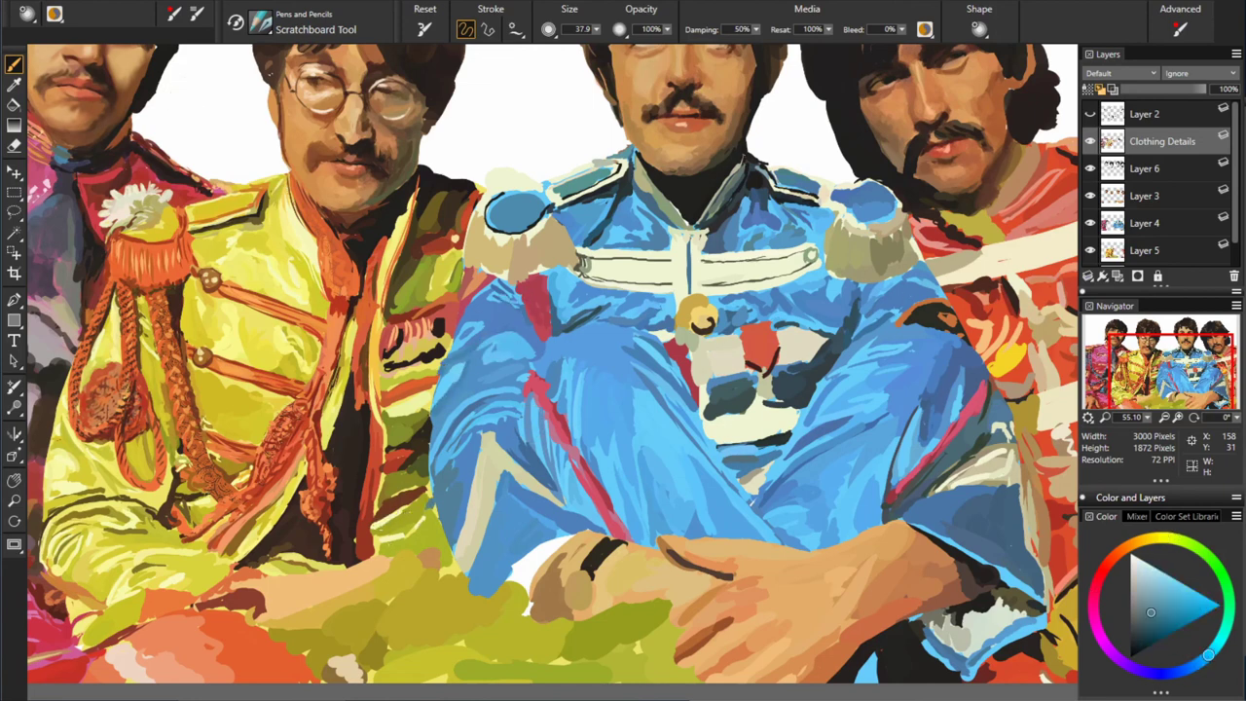
alt+click(745, 386)
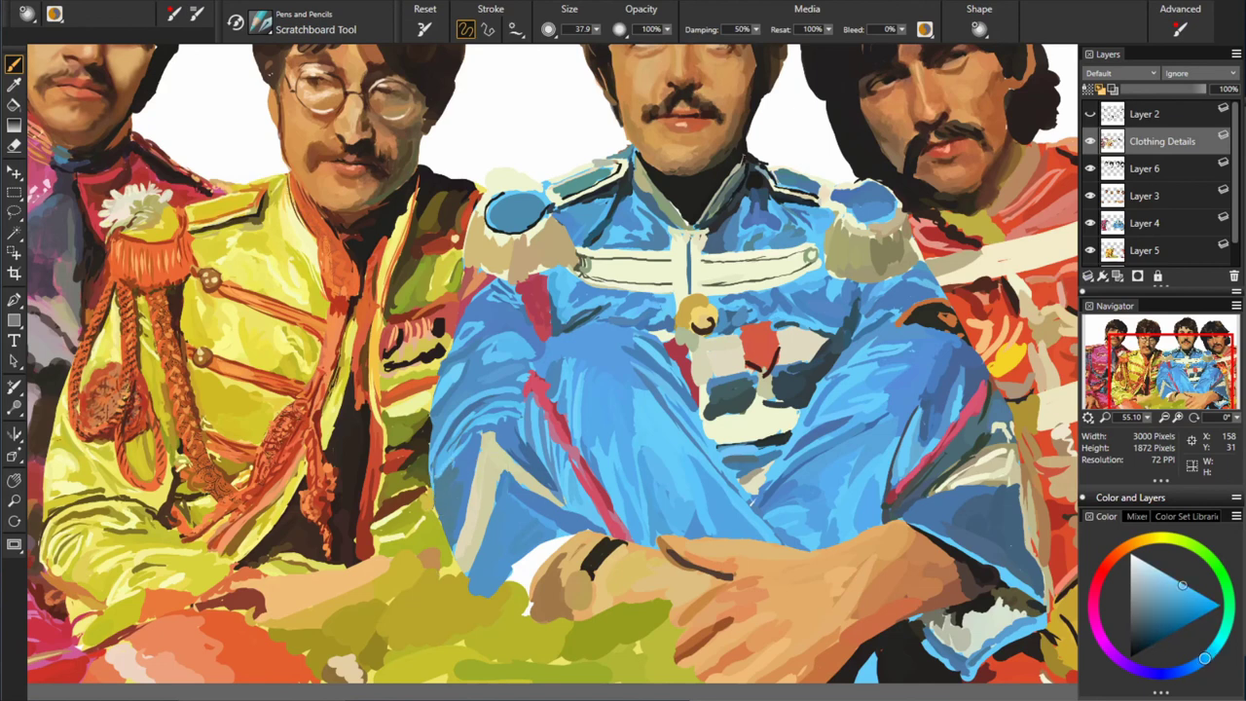
alt+click(559, 376)
- Check the hand's skin tones, then draw a near-black outline along its left edge
alt+click(673, 553)
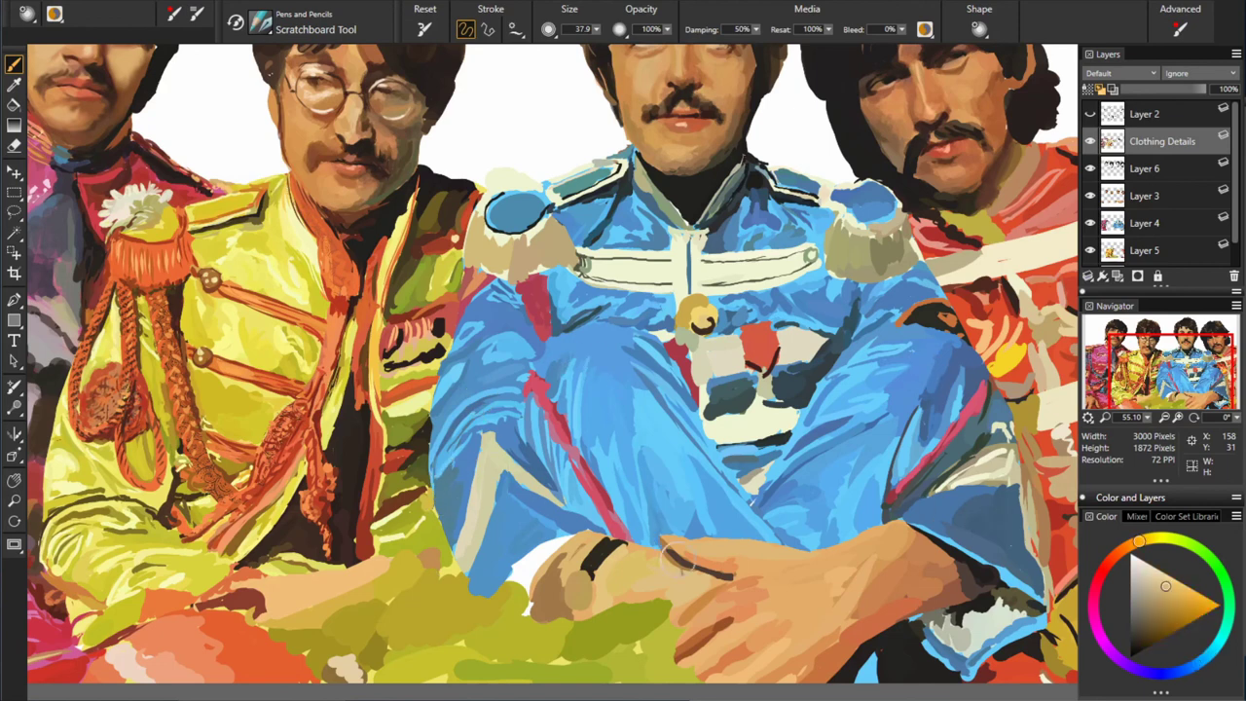
alt+click(684, 568)
alt+click(687, 614)
alt+click(693, 592)
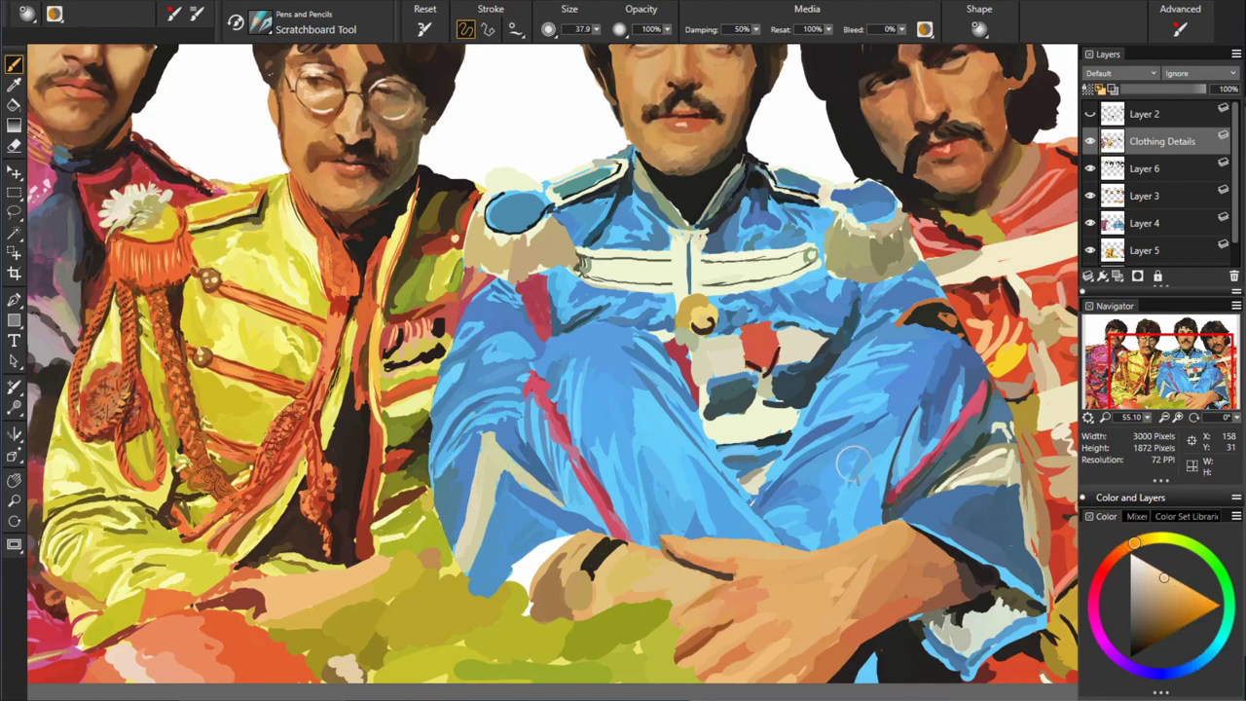
alt+click(582, 589)
alt+click(596, 555)
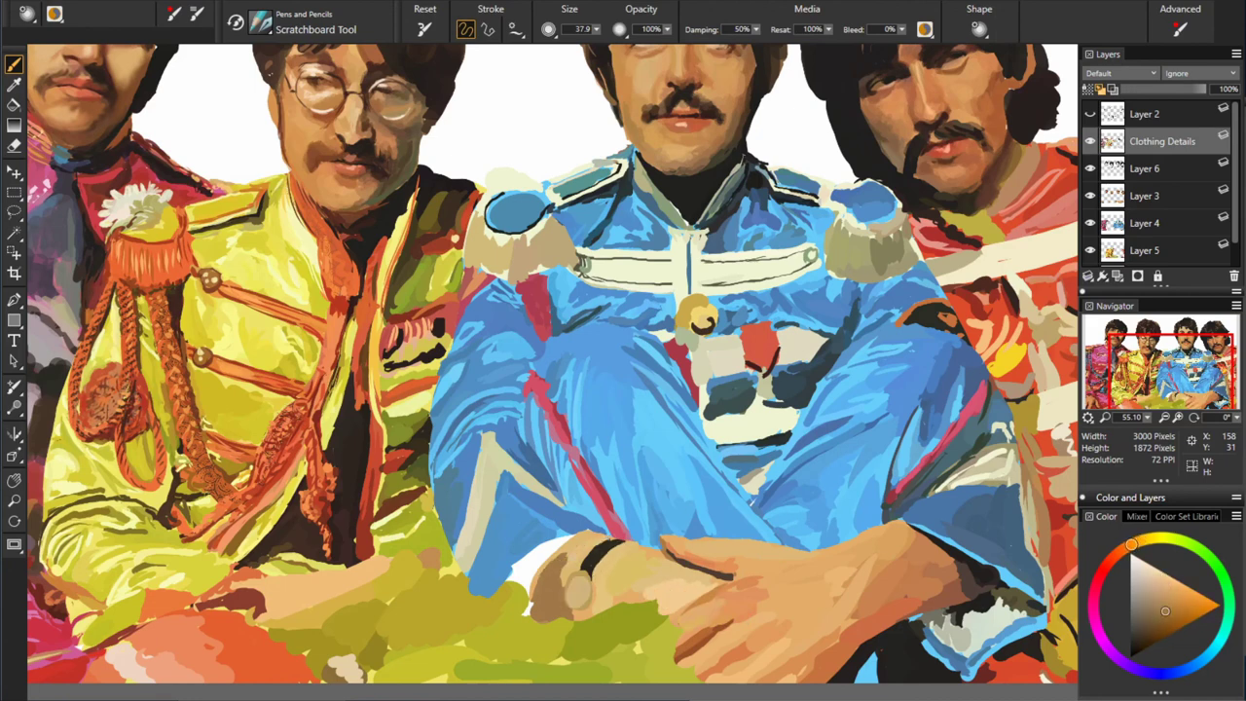
drag(545, 557, 526, 615)
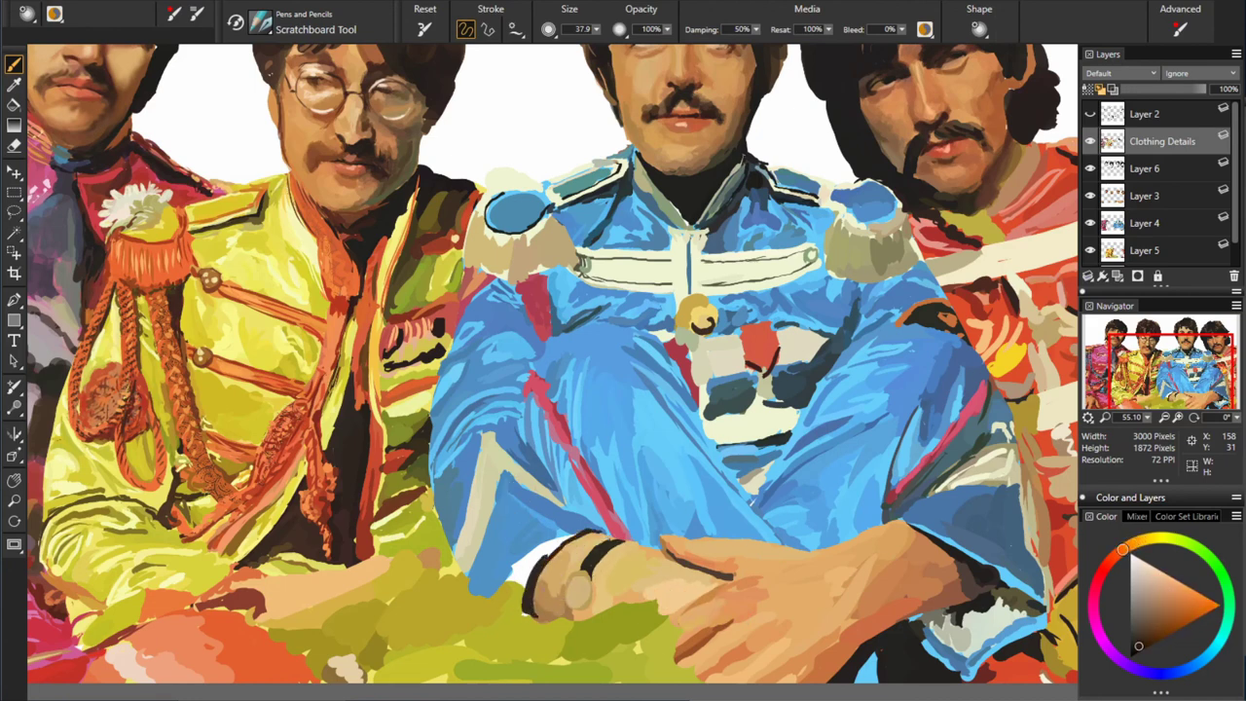
- Add lighter blue, cream and near-white highlights along the jacket sleeves
alt+click(769, 460)
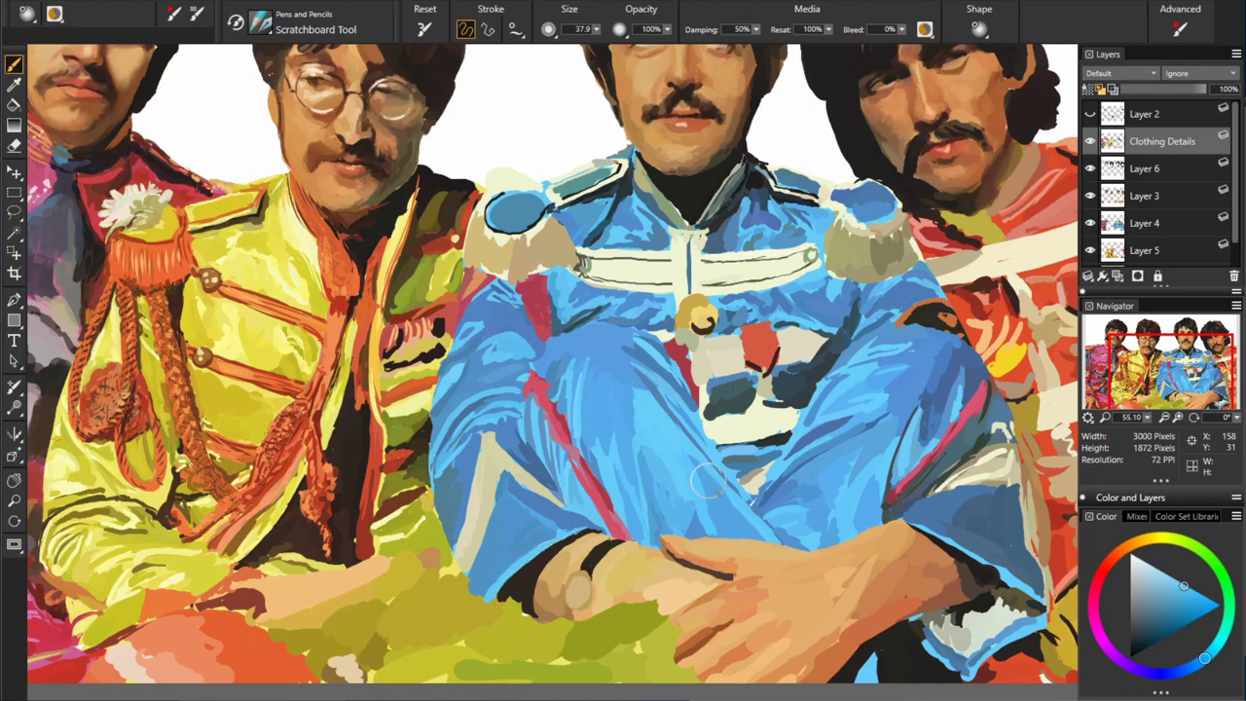
alt+click(578, 518)
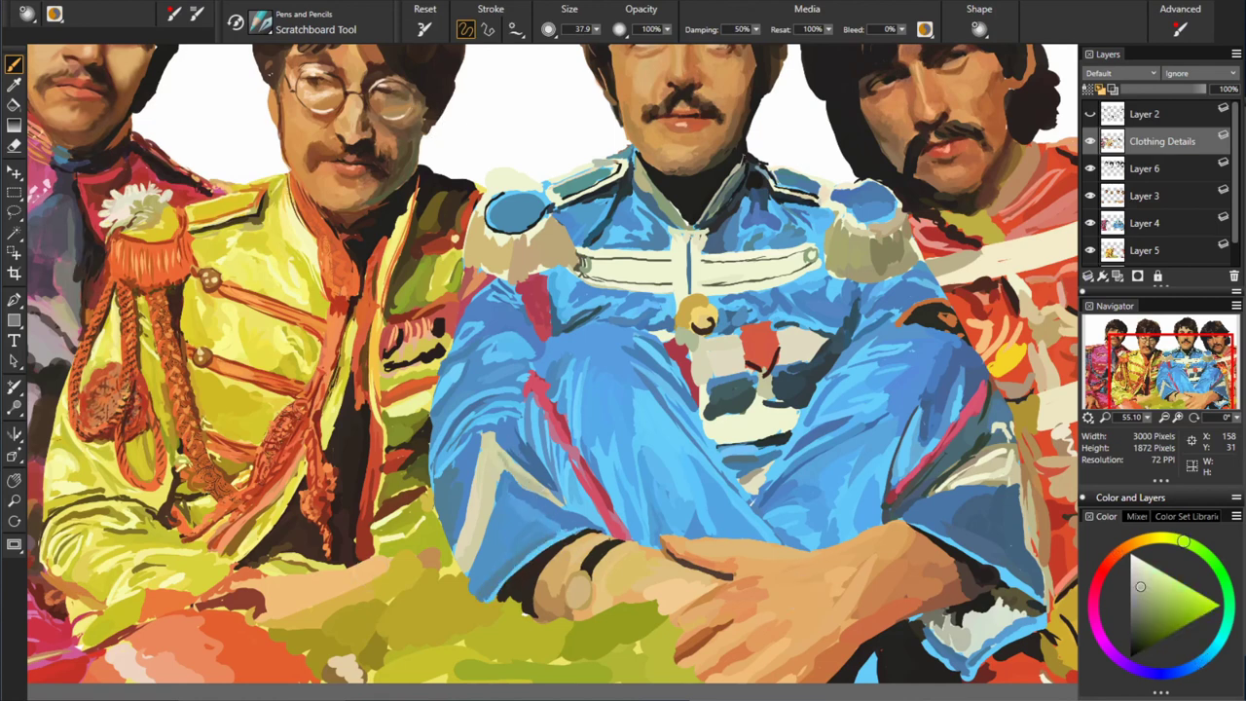
alt+click(539, 449)
alt+click(644, 423)
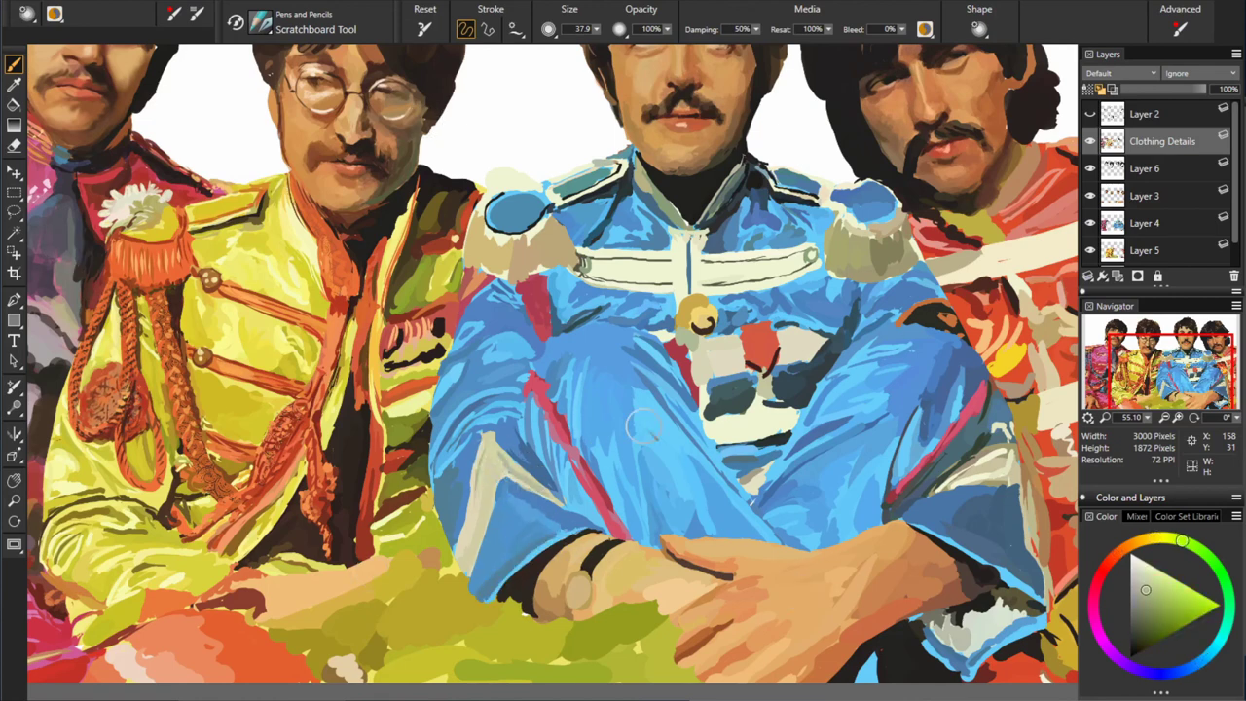
alt+click(544, 415)
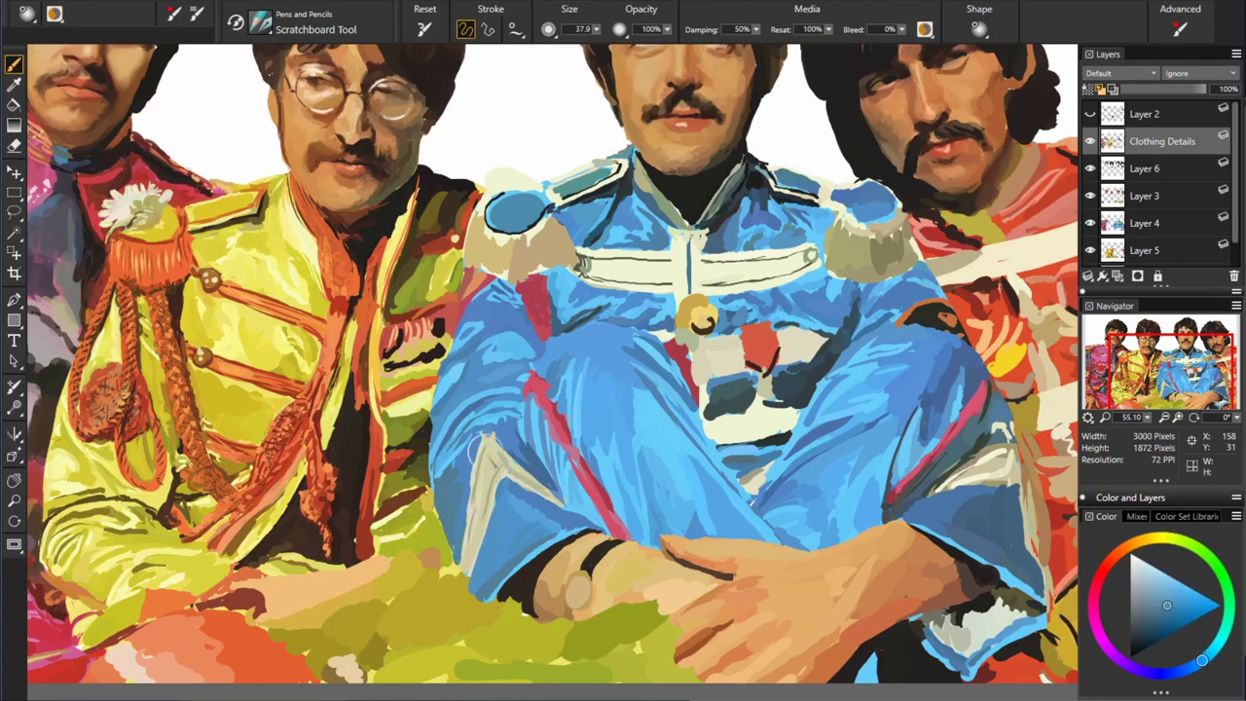
alt+click(462, 496)
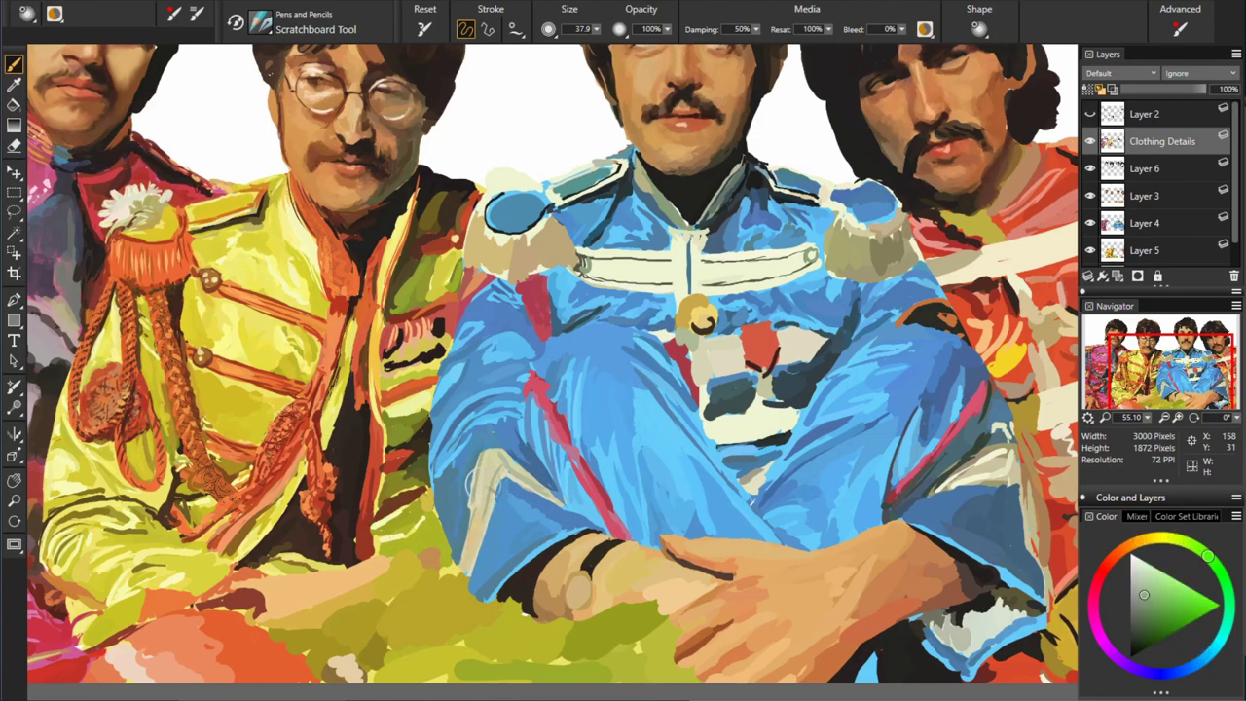
alt+click(760, 450)
- Sample grey-blue, light cream and medium blue sleeve tones for blue-jacket detail strokes
alt+click(557, 498)
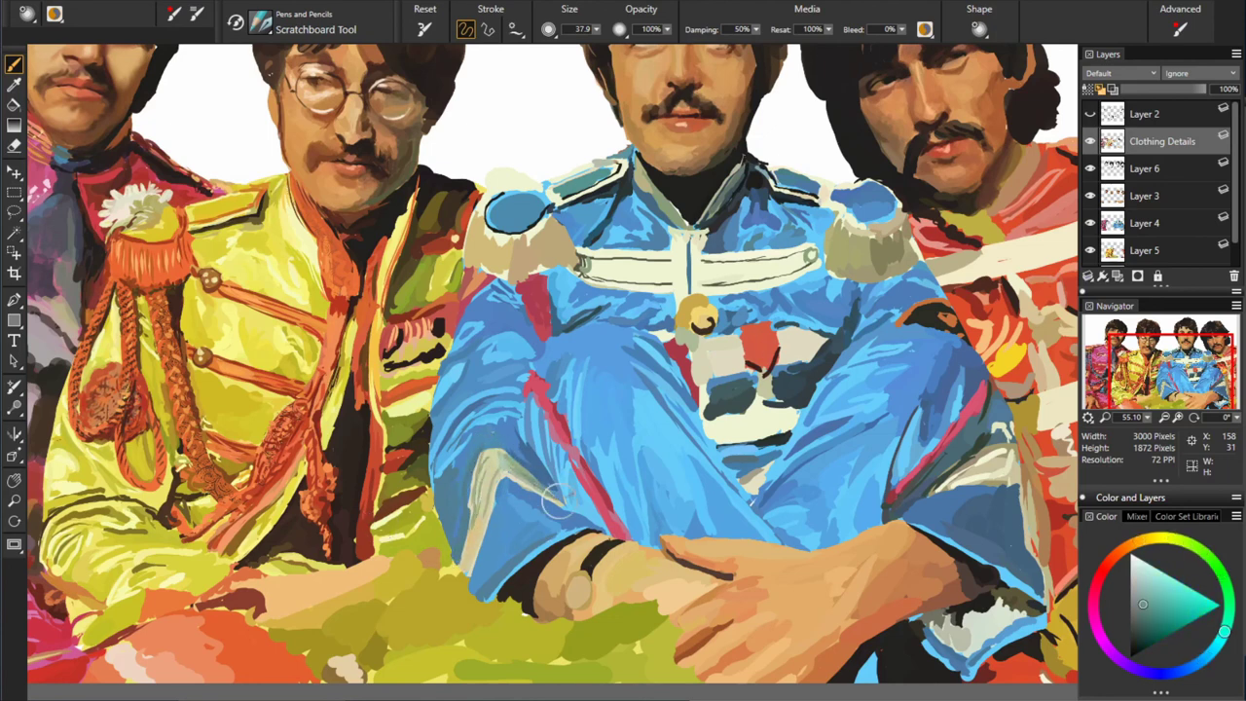
alt+click(948, 309)
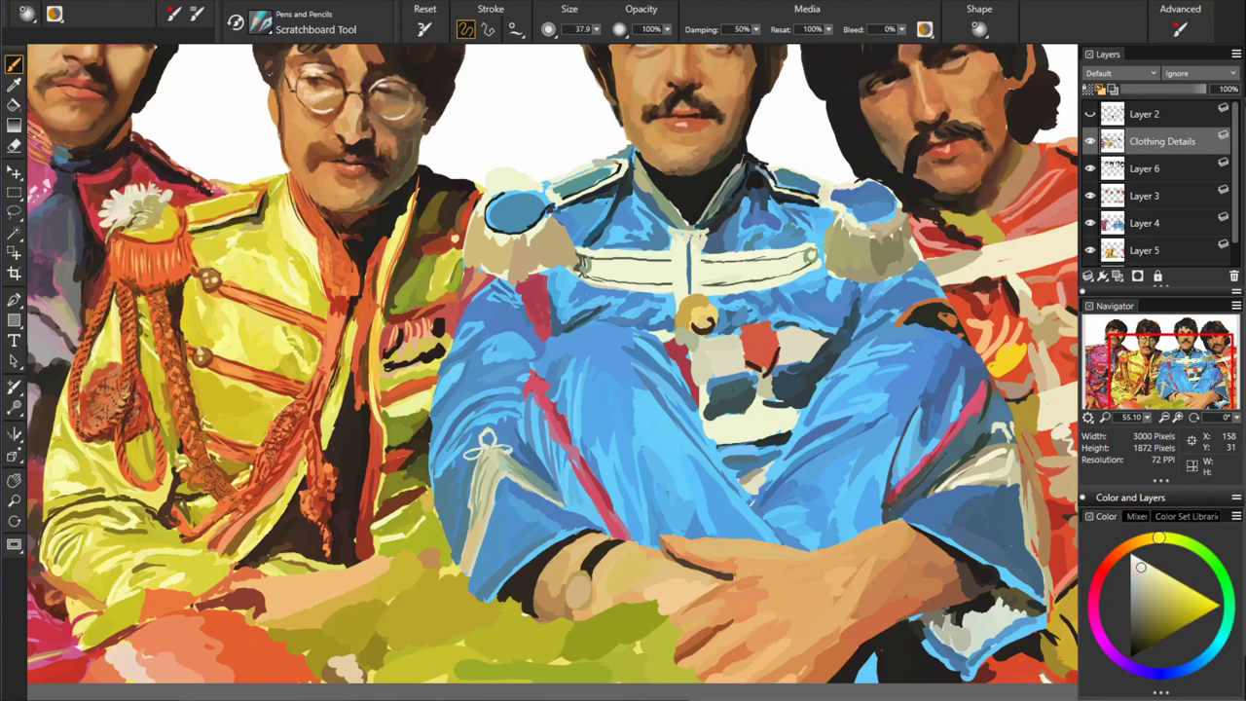
alt+click(534, 372)
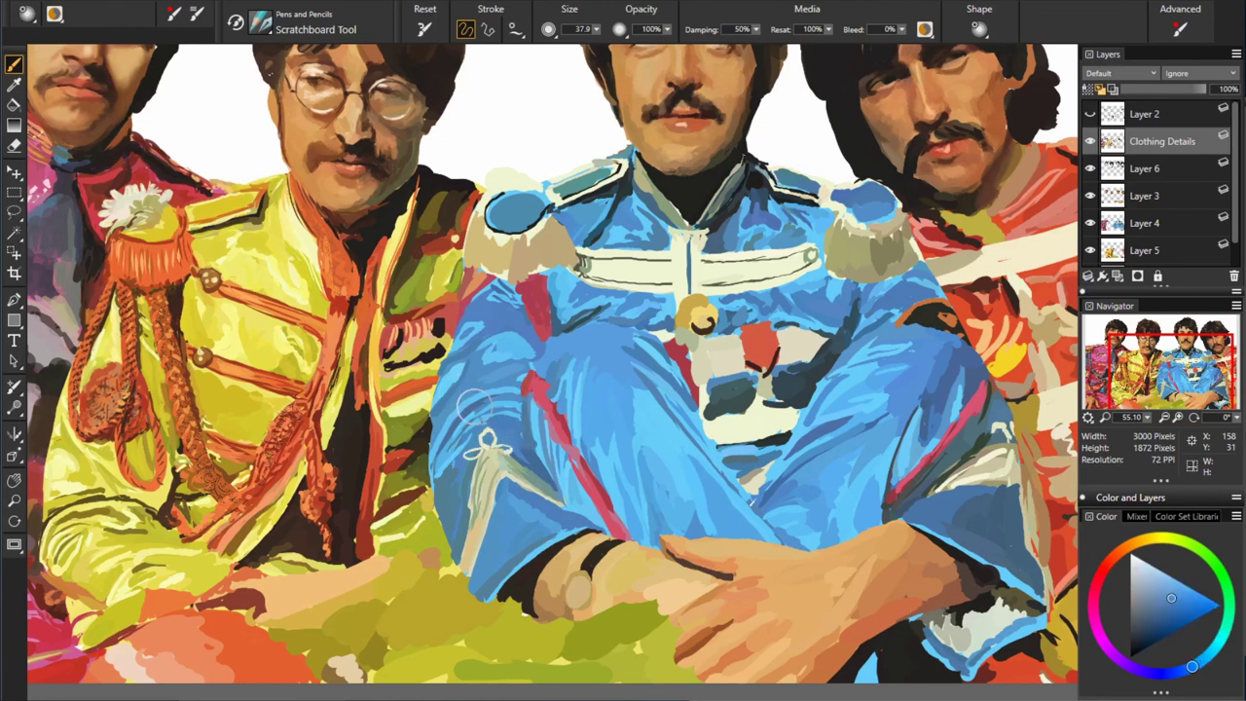
alt+click(526, 337)
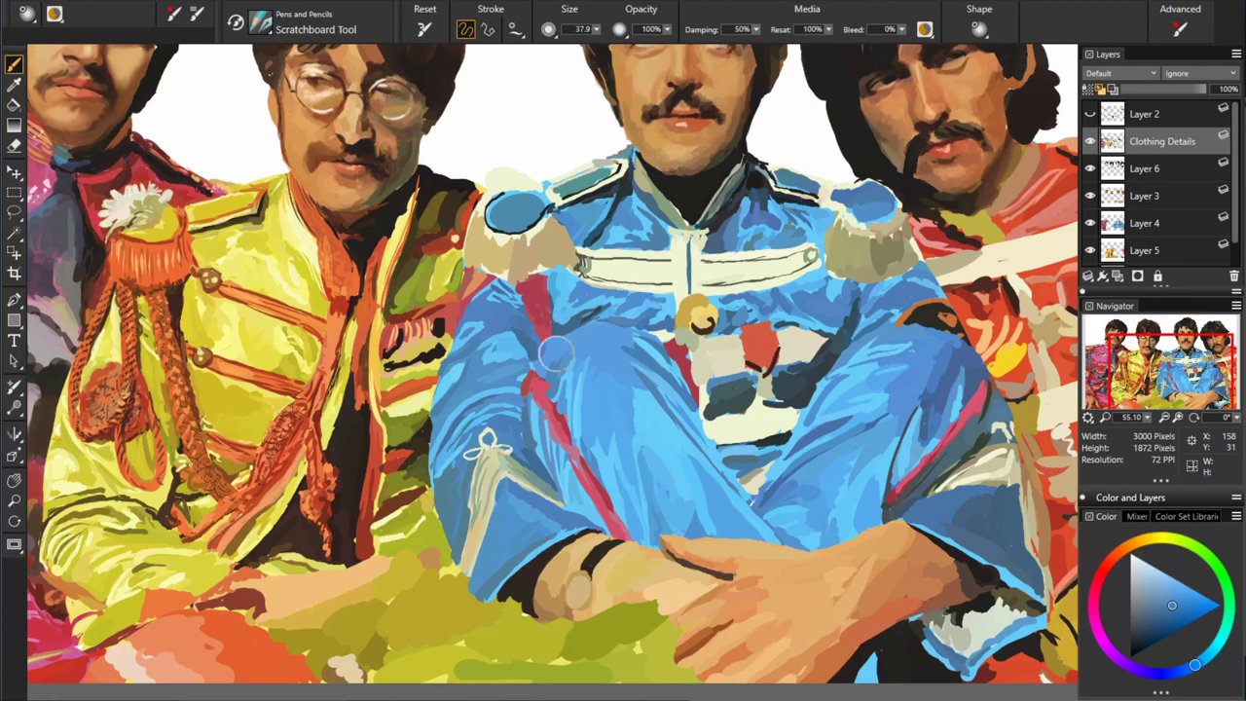
- Paint the yellow jacket's folds in sampled brownish orange, dark olive and bright yellows
alt+click(299, 393)
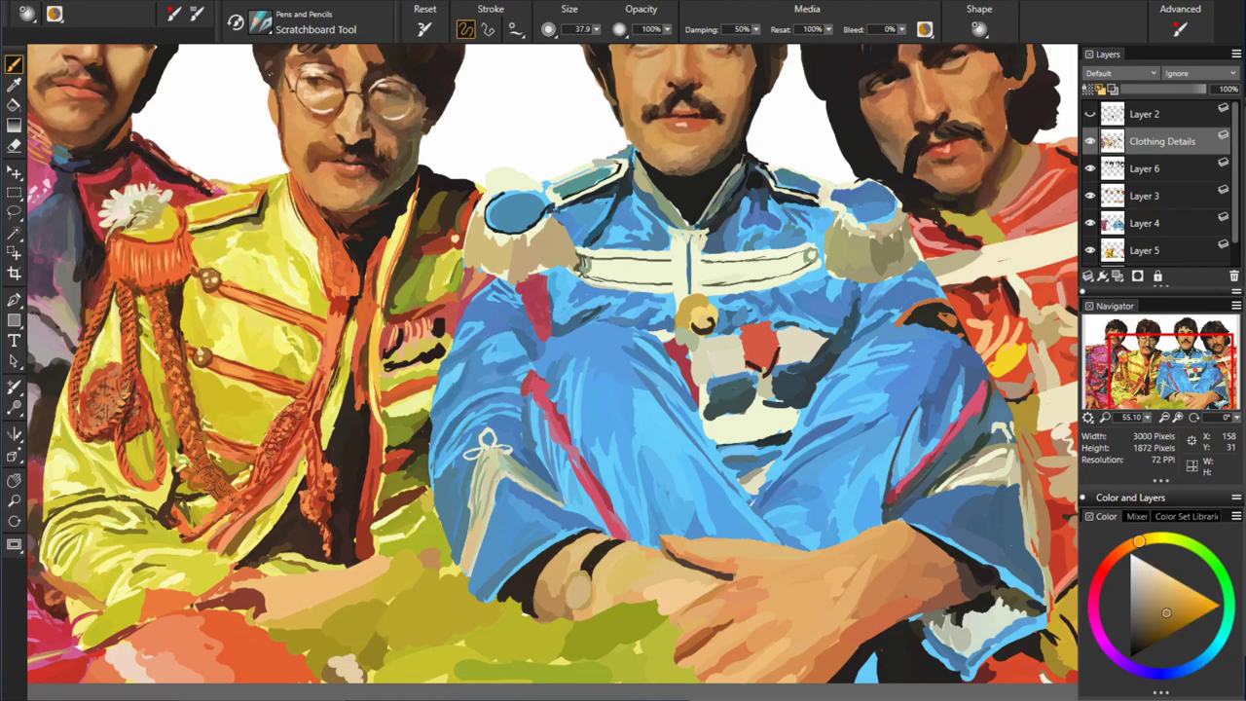
alt+click(421, 370)
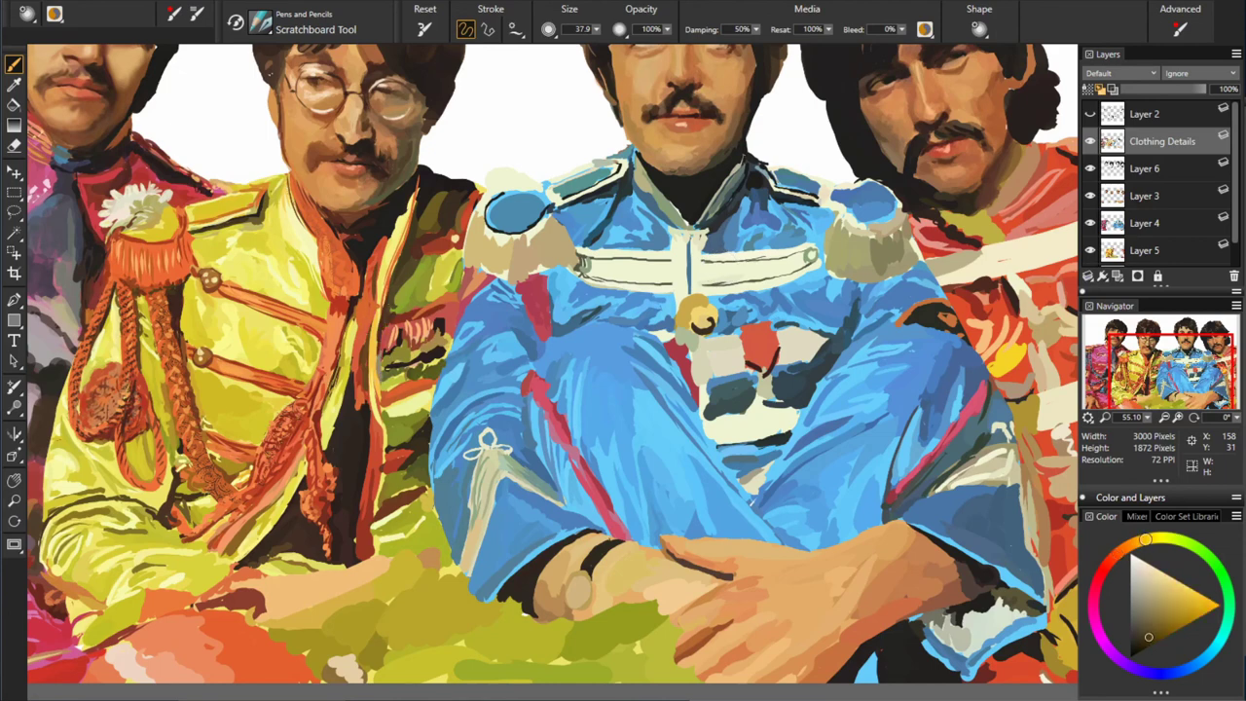
alt+click(403, 292)
alt+click(432, 281)
alt+click(360, 246)
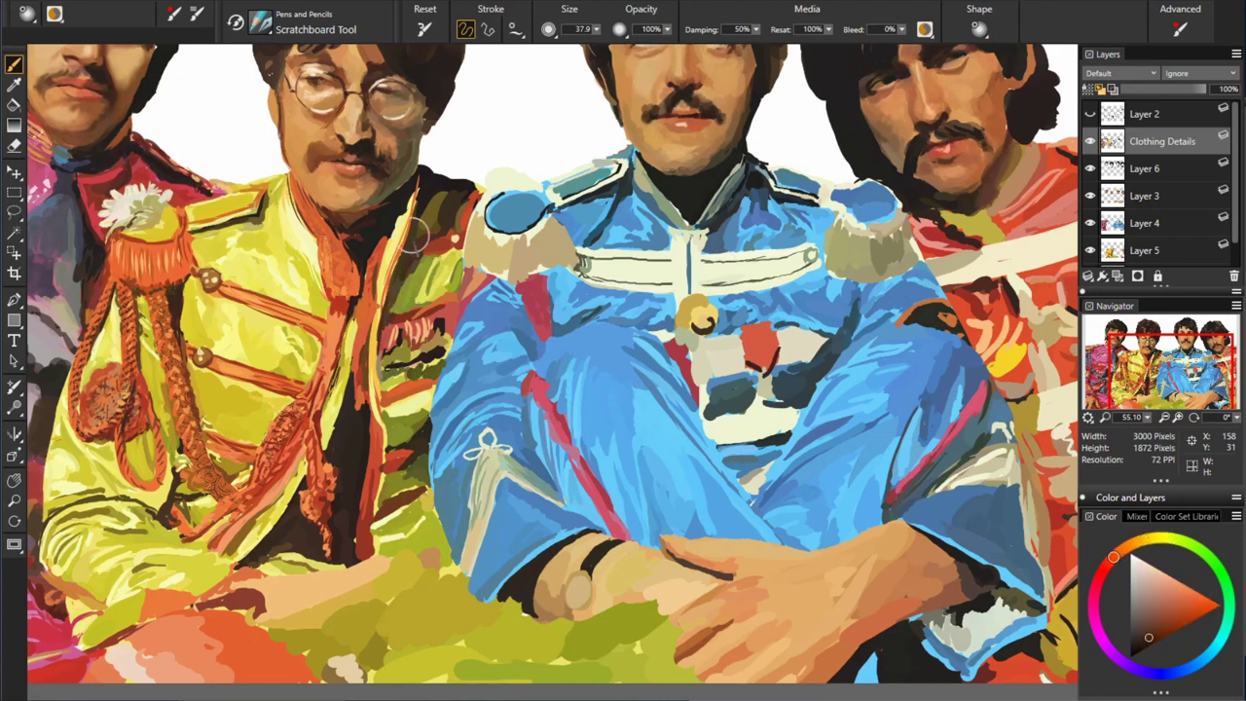
alt+click(422, 368)
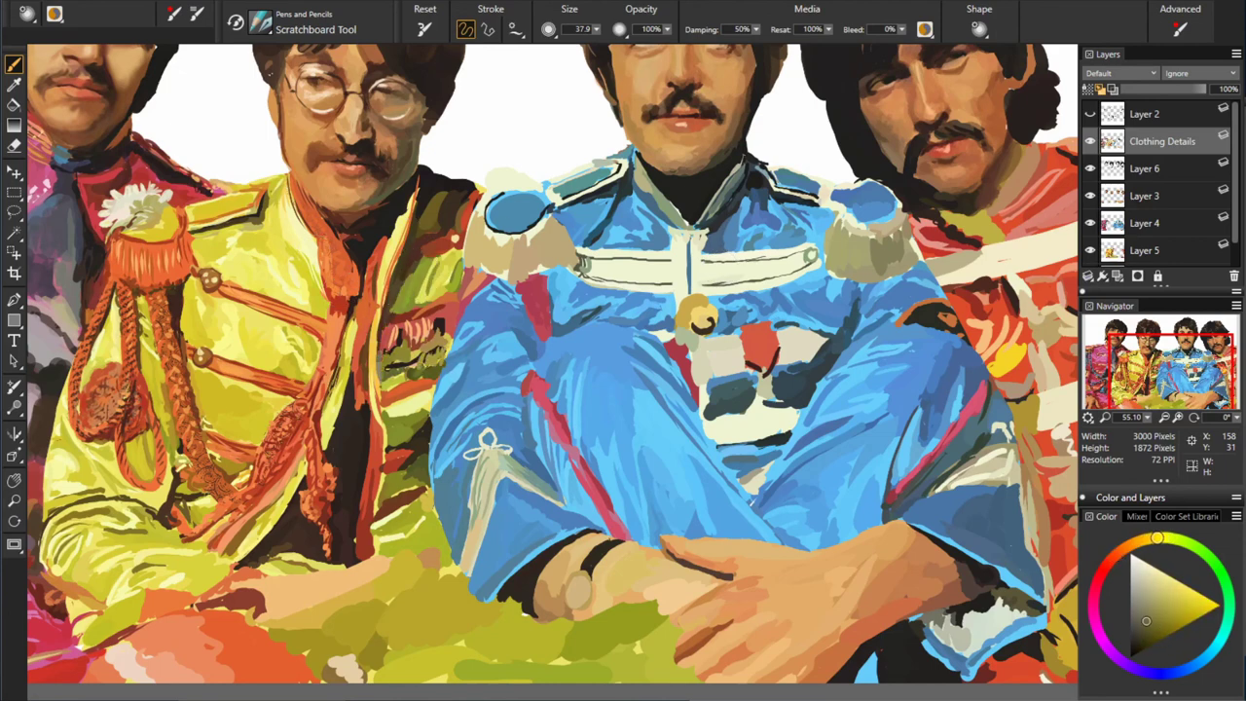
alt+click(457, 370)
- Add orange-brown shadows and yellow-green highlights along the yellow jacket's folds
alt+click(294, 417)
alt+click(434, 341)
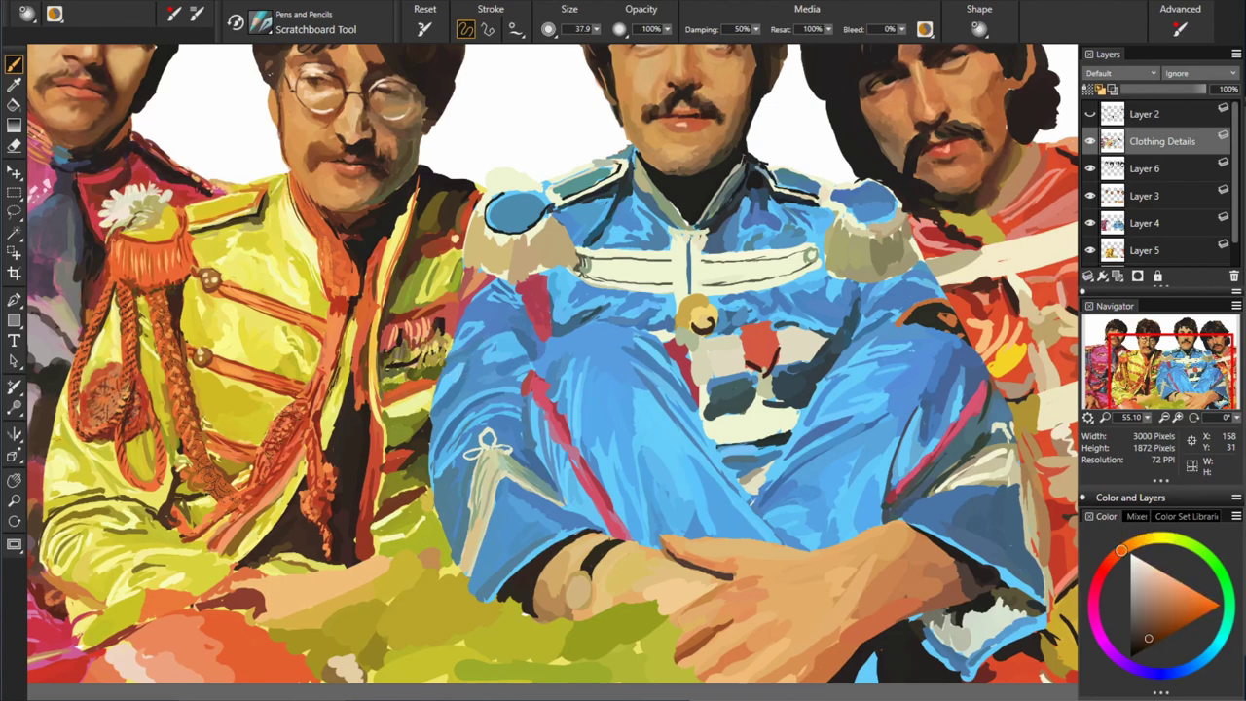
alt+click(474, 292)
alt+click(454, 282)
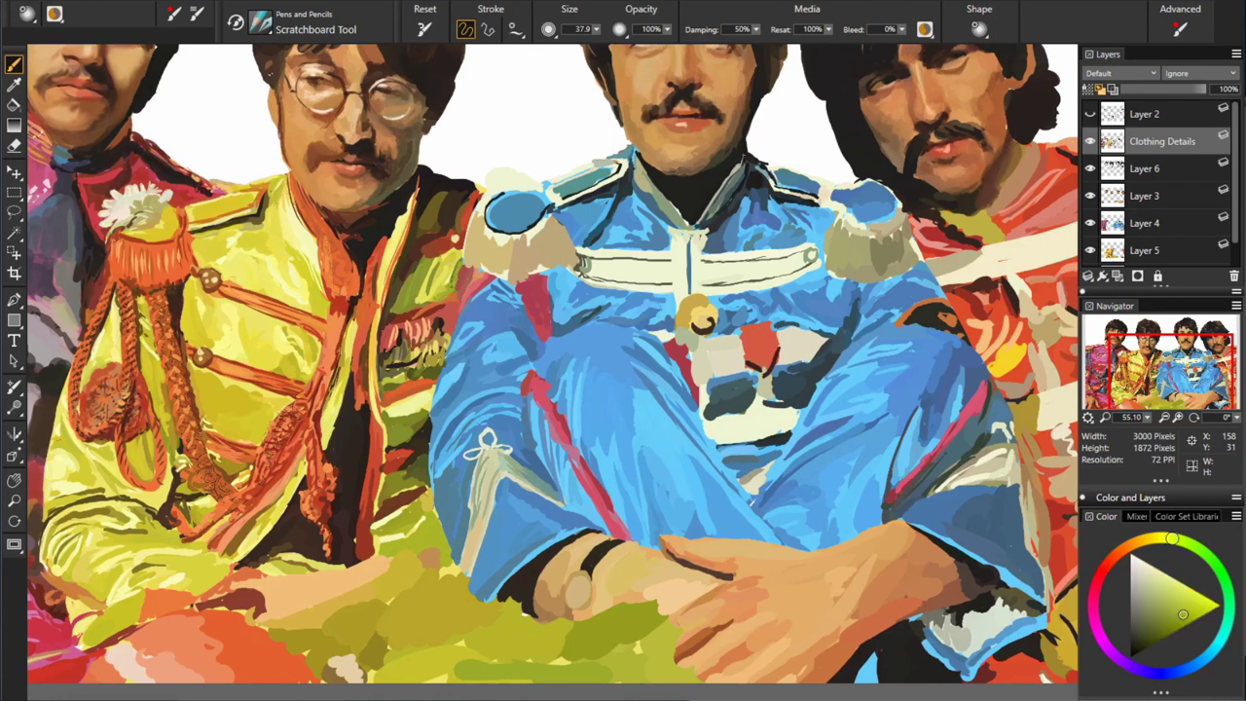
alt+click(460, 284)
alt+click(492, 292)
alt+click(505, 234)
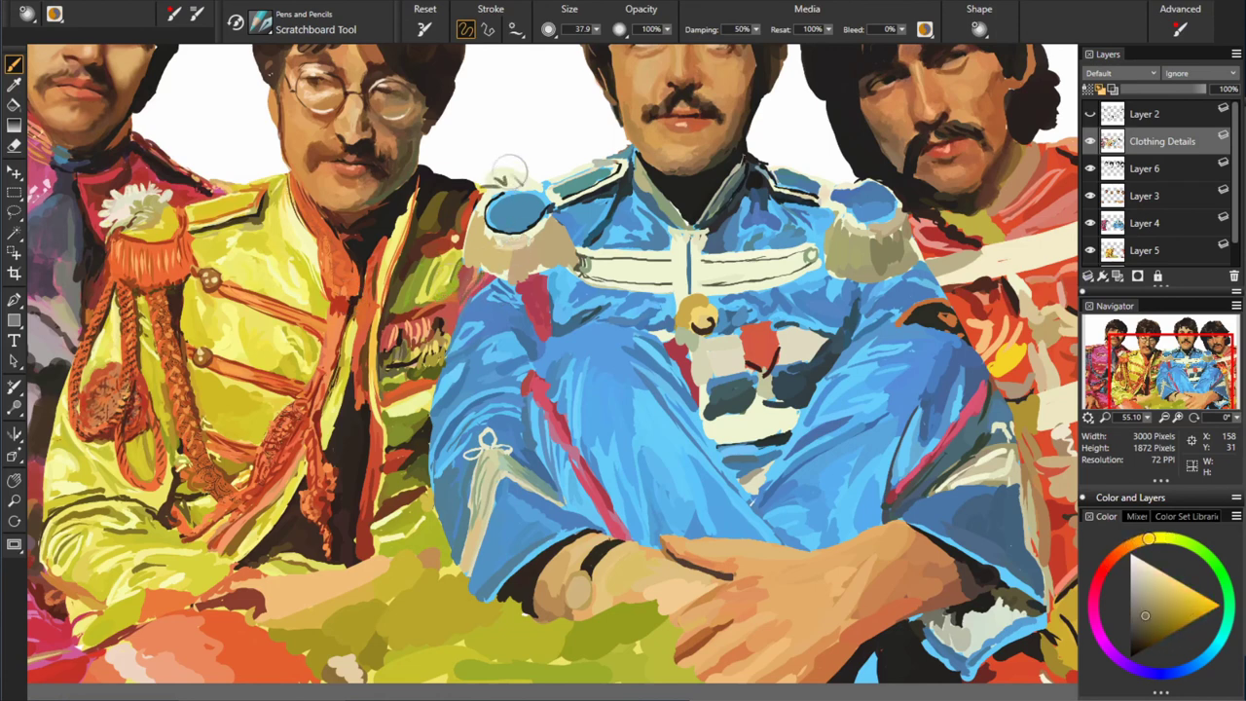
- Detail the blue shoulder and epaulette with sampled dark blue, greyish khaki and green-yellow
alt+click(509, 177)
alt+click(550, 180)
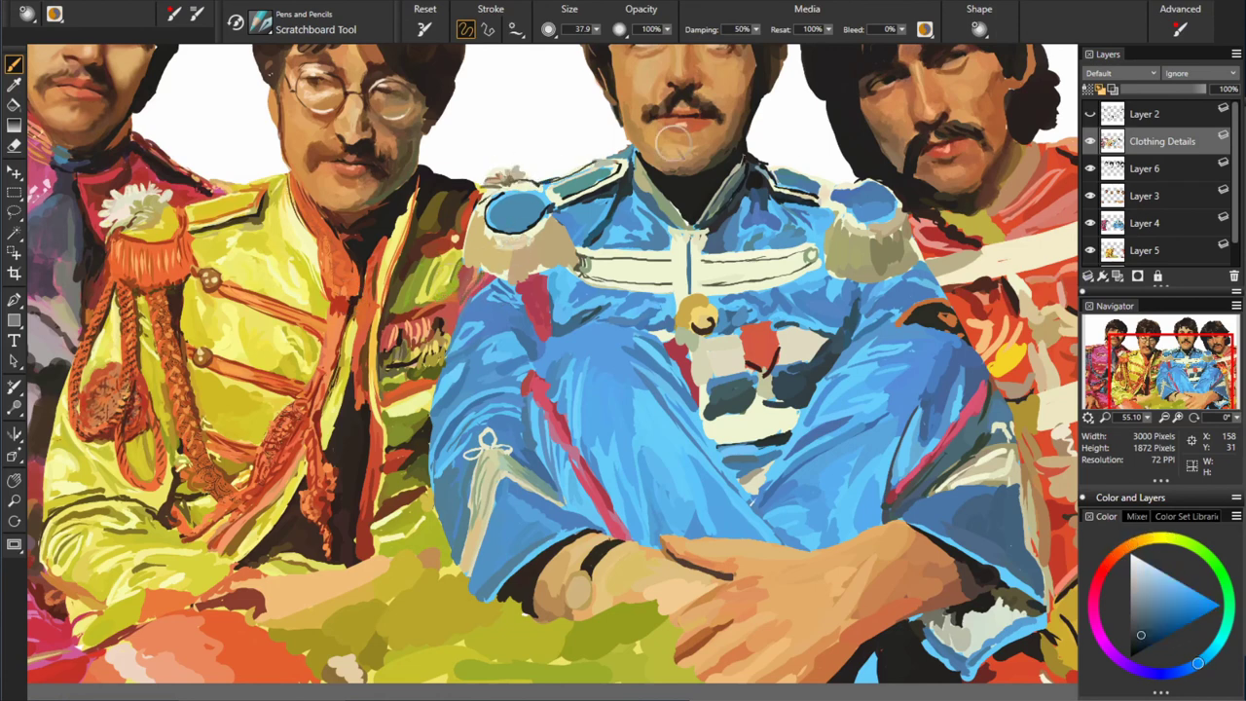
alt+click(640, 182)
alt+click(652, 203)
alt+click(594, 265)
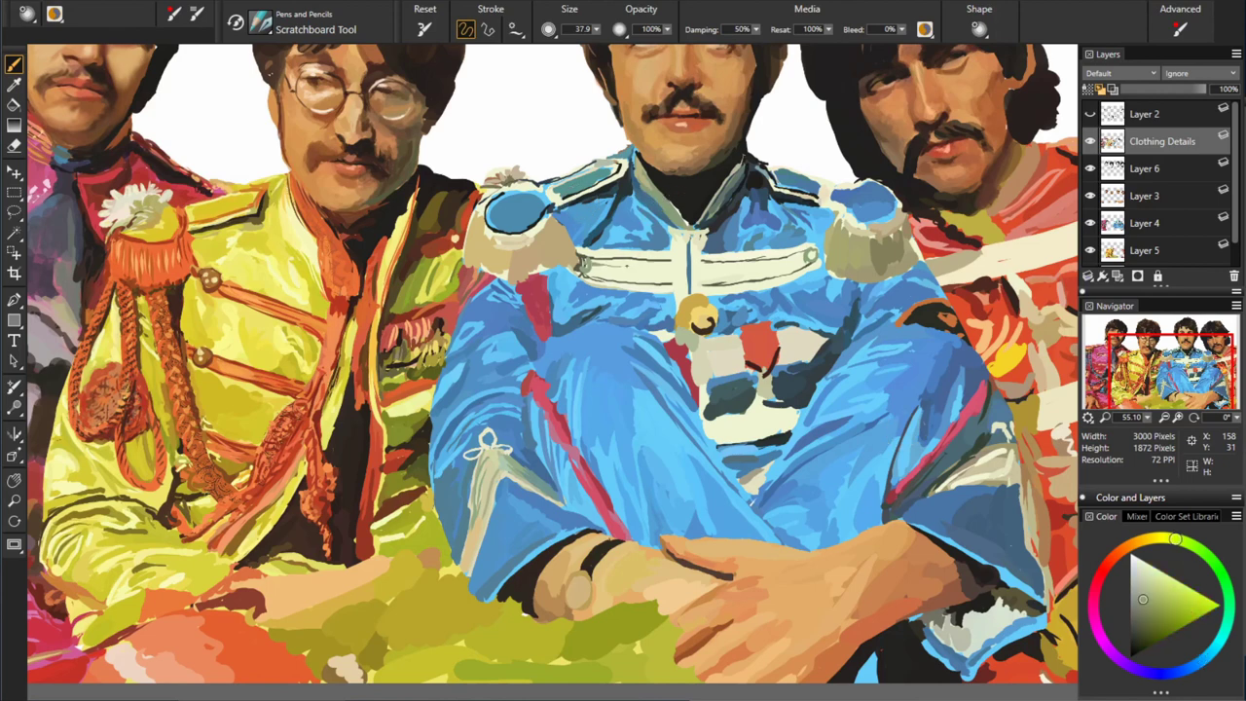
alt+click(735, 340)
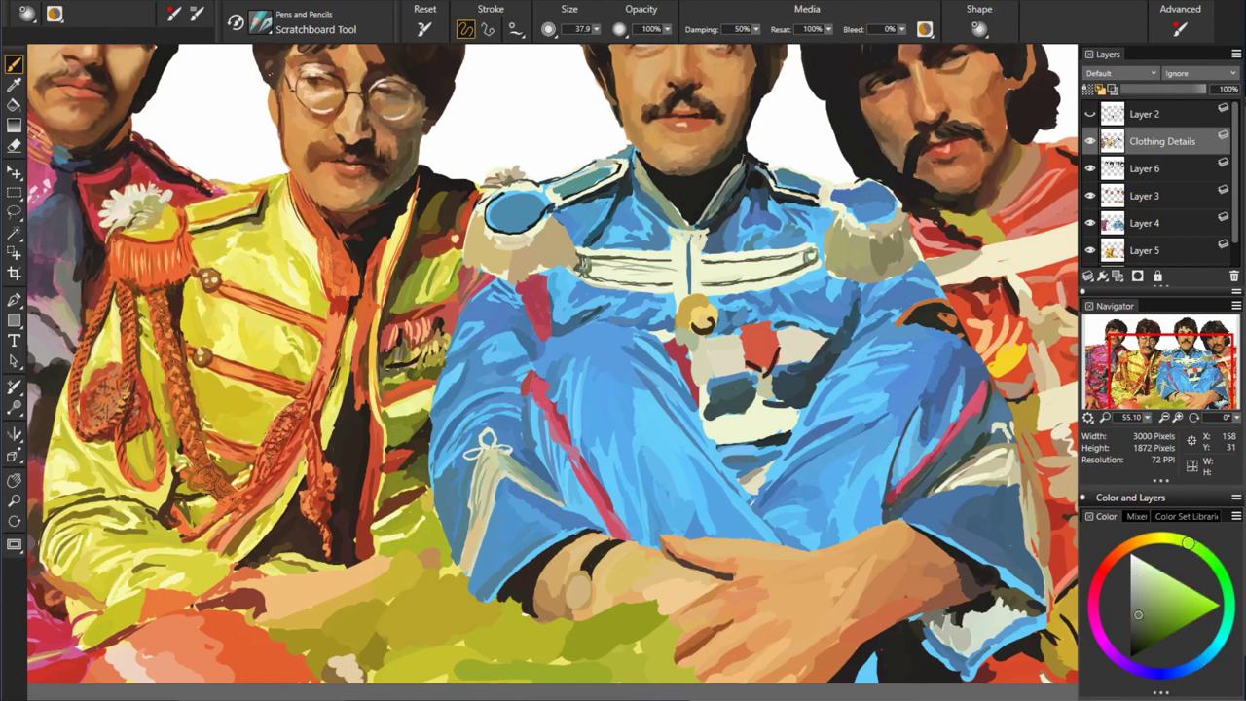
- Refine the blue jacket's braid with mid blue, blue-grey and red-patch tones
alt+click(727, 249)
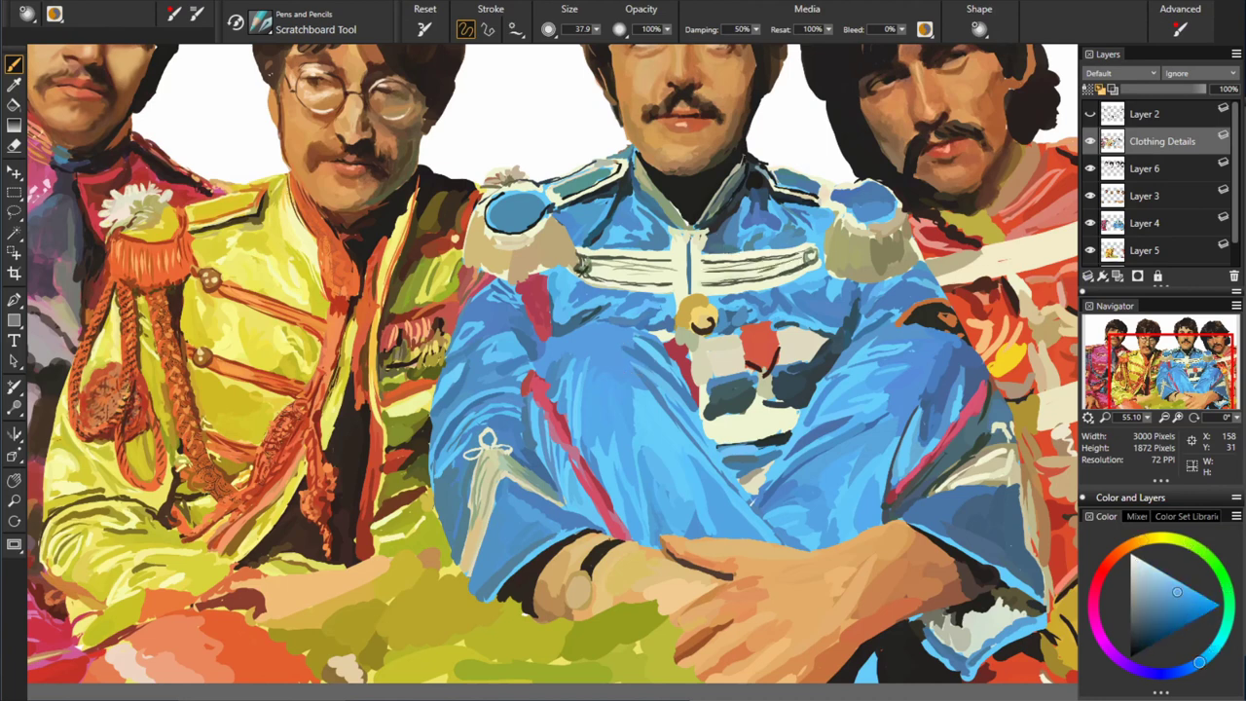
alt+click(761, 224)
alt+click(911, 502)
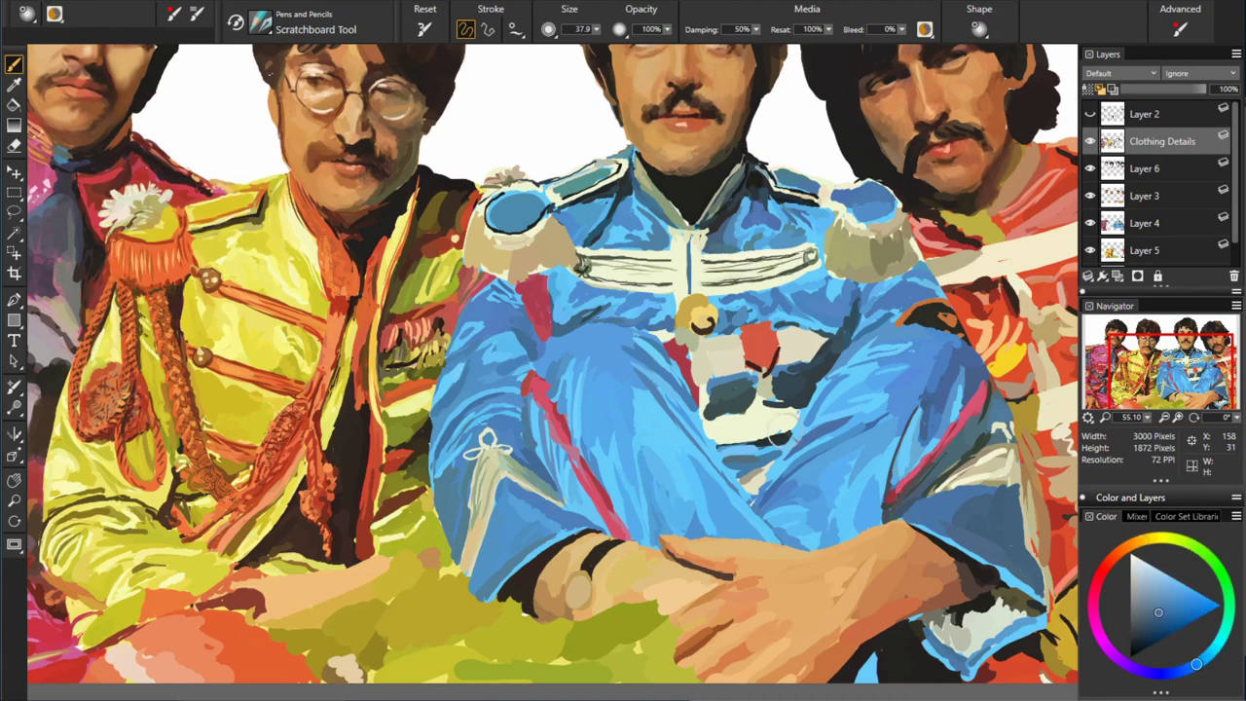
alt+click(531, 297)
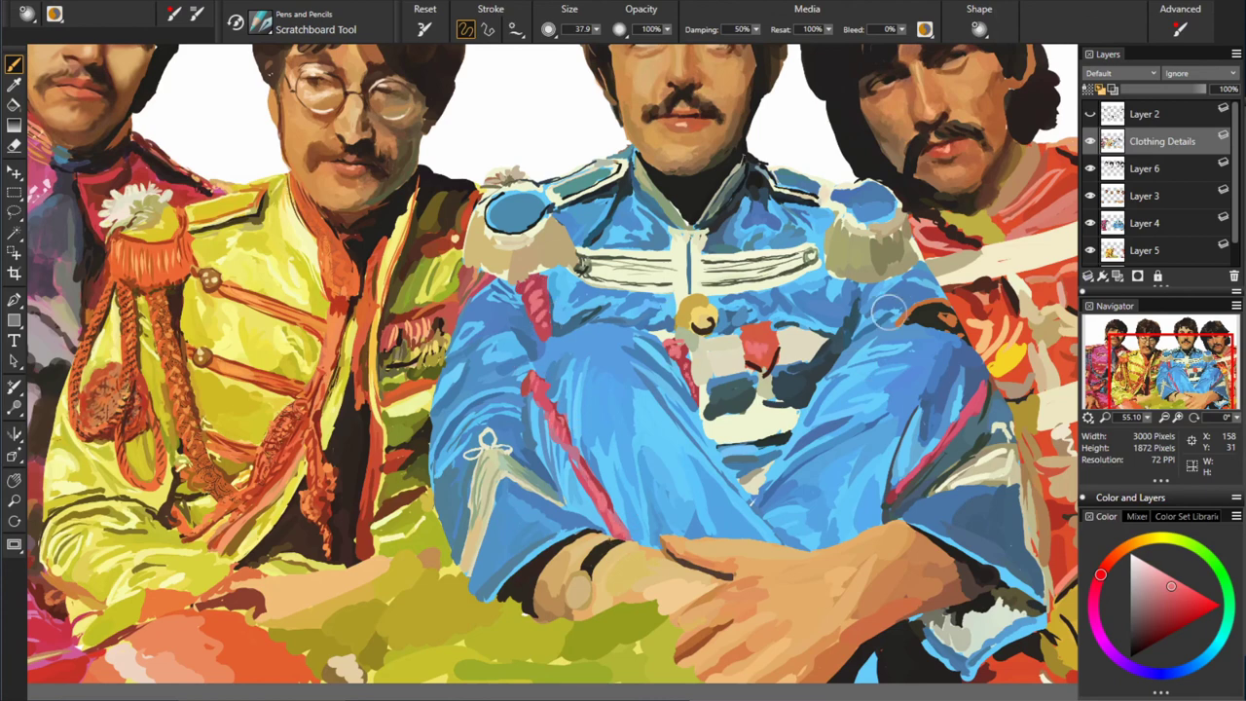
alt+click(548, 313)
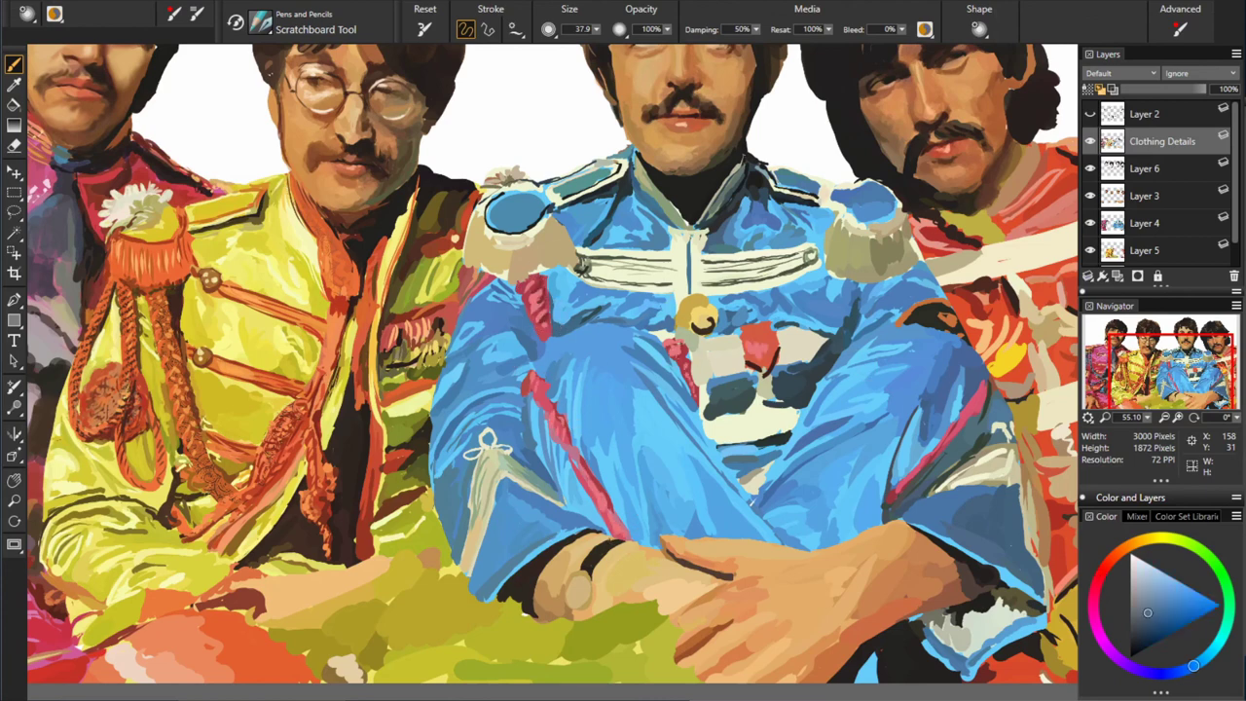
alt+click(551, 285)
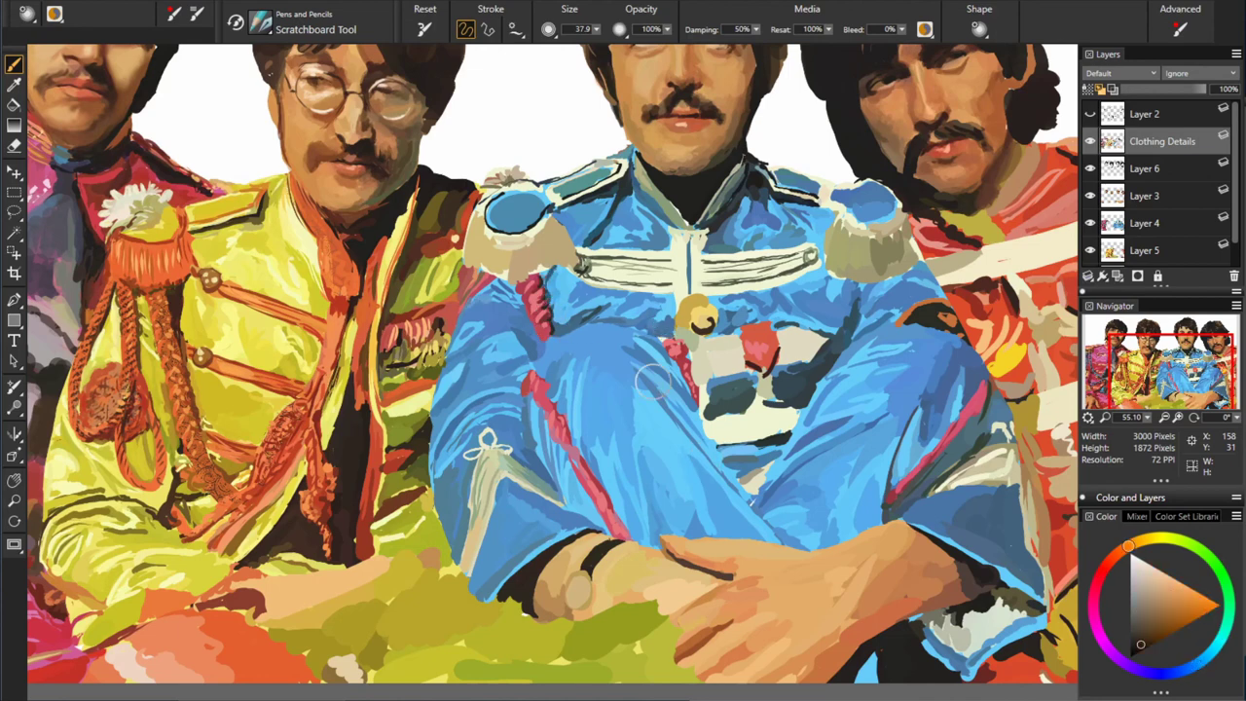
- Touch up the gold button and surrounding jacket with gold, blue and dark yellow-green
alt+click(687, 311)
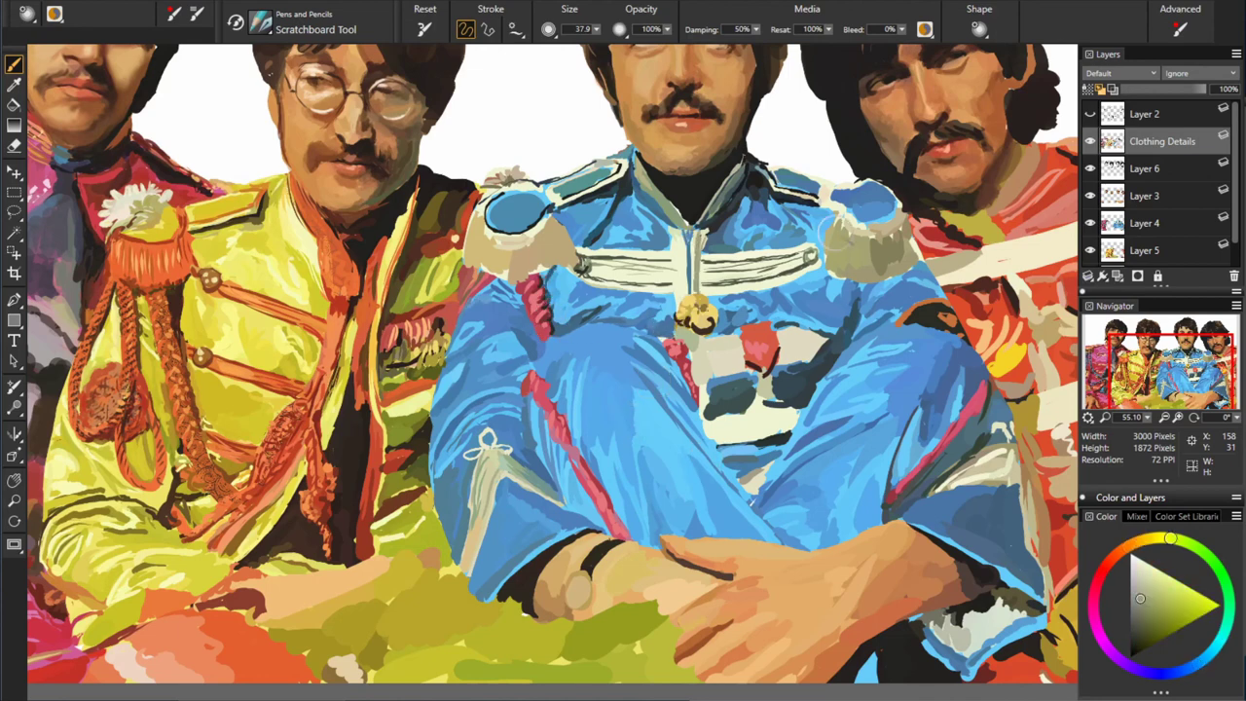
alt+click(738, 236)
alt+click(671, 315)
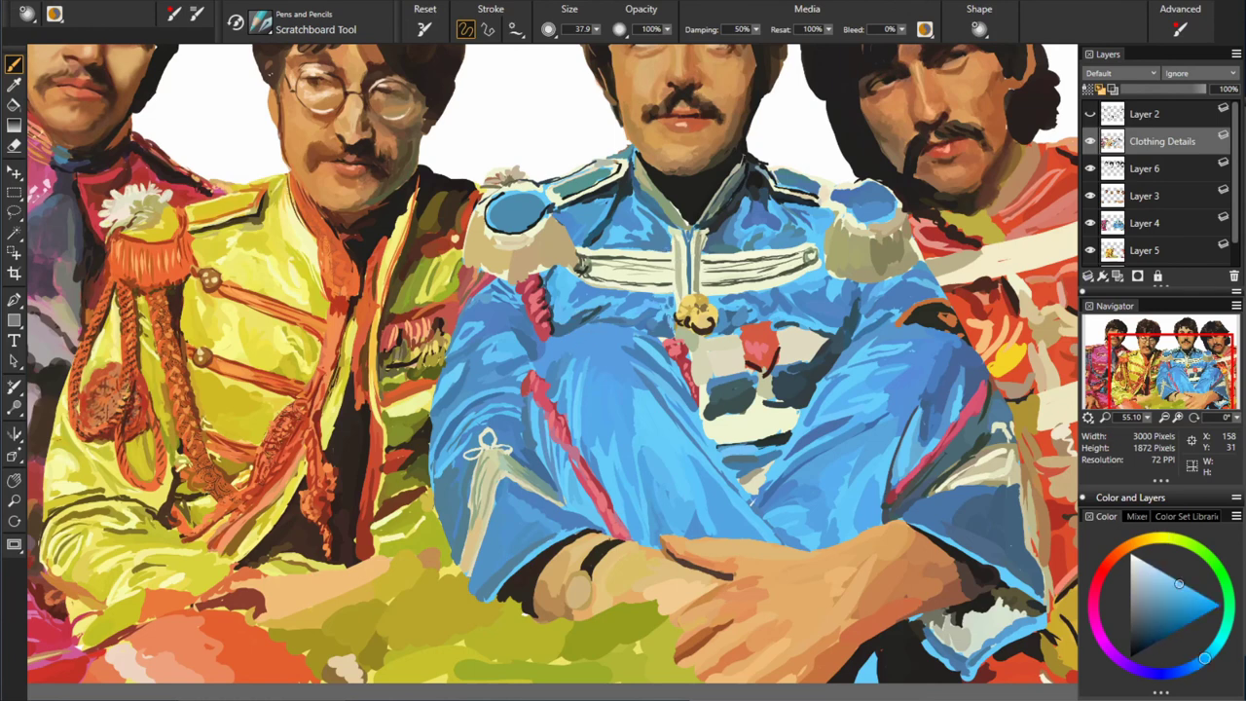
alt+click(674, 330)
alt+click(589, 409)
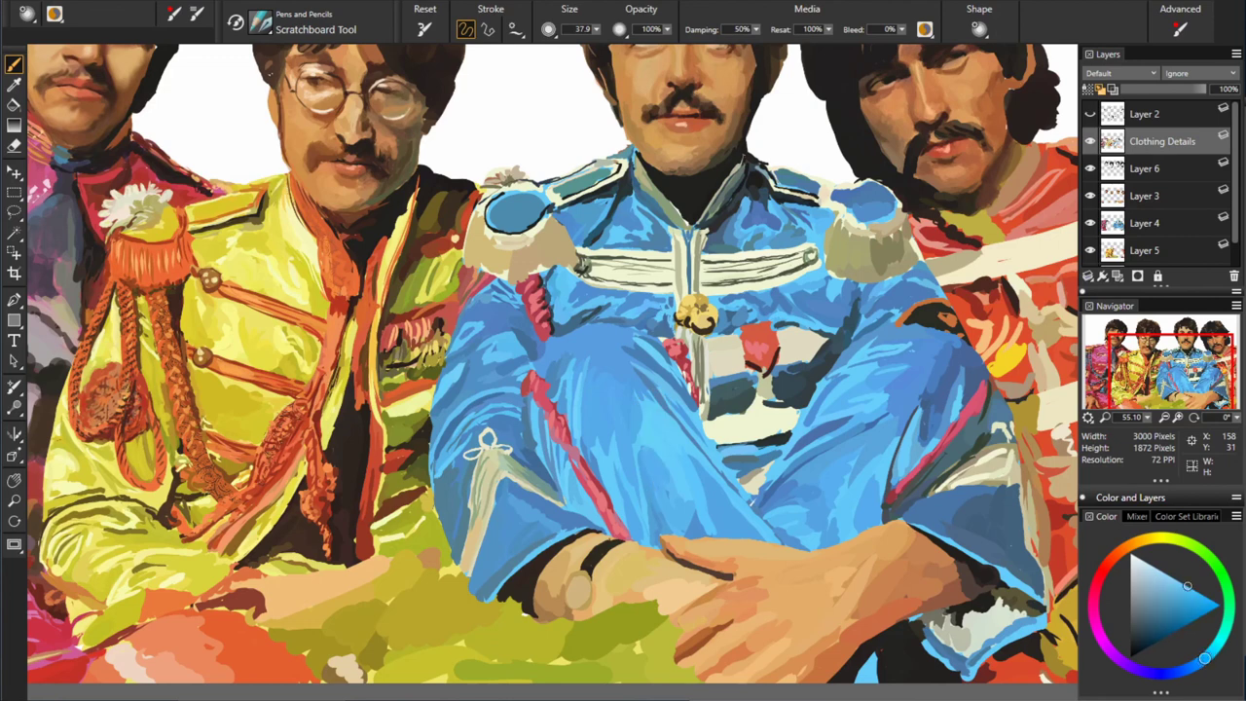
alt+click(658, 492)
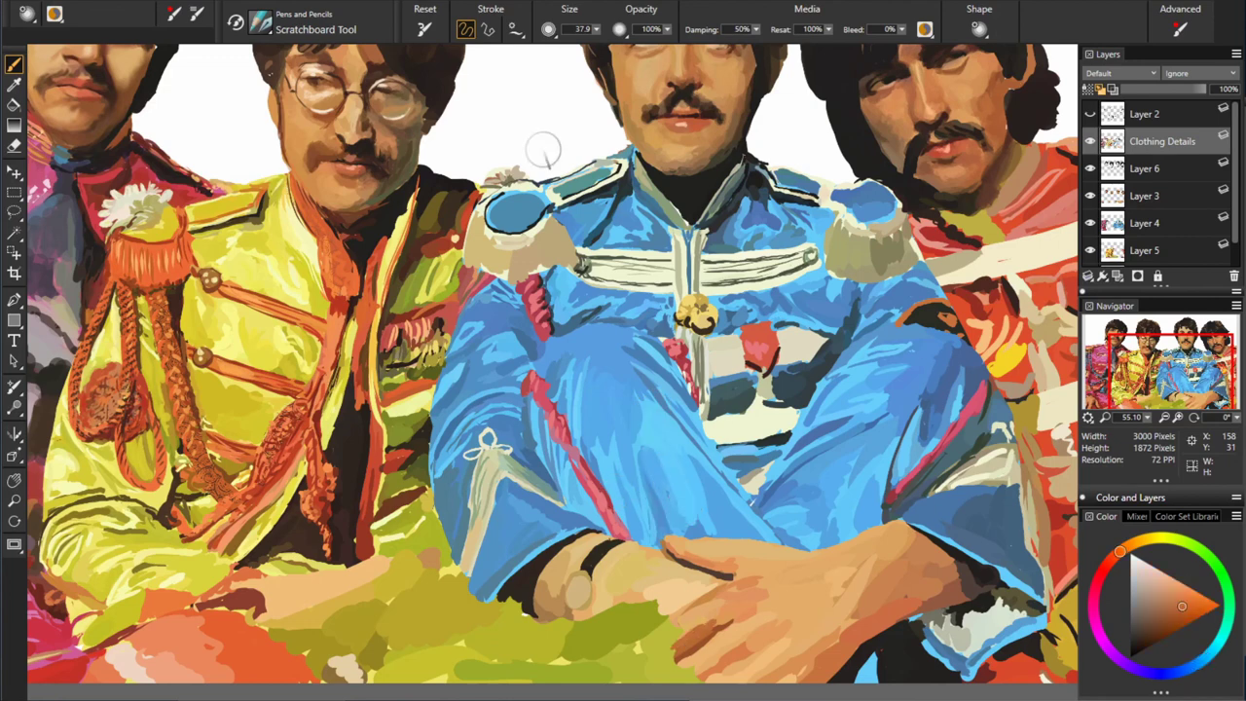
- Shade the clasped hands in sampled orange skin tones, dark brown shadow and olive
alt+click(746, 612)
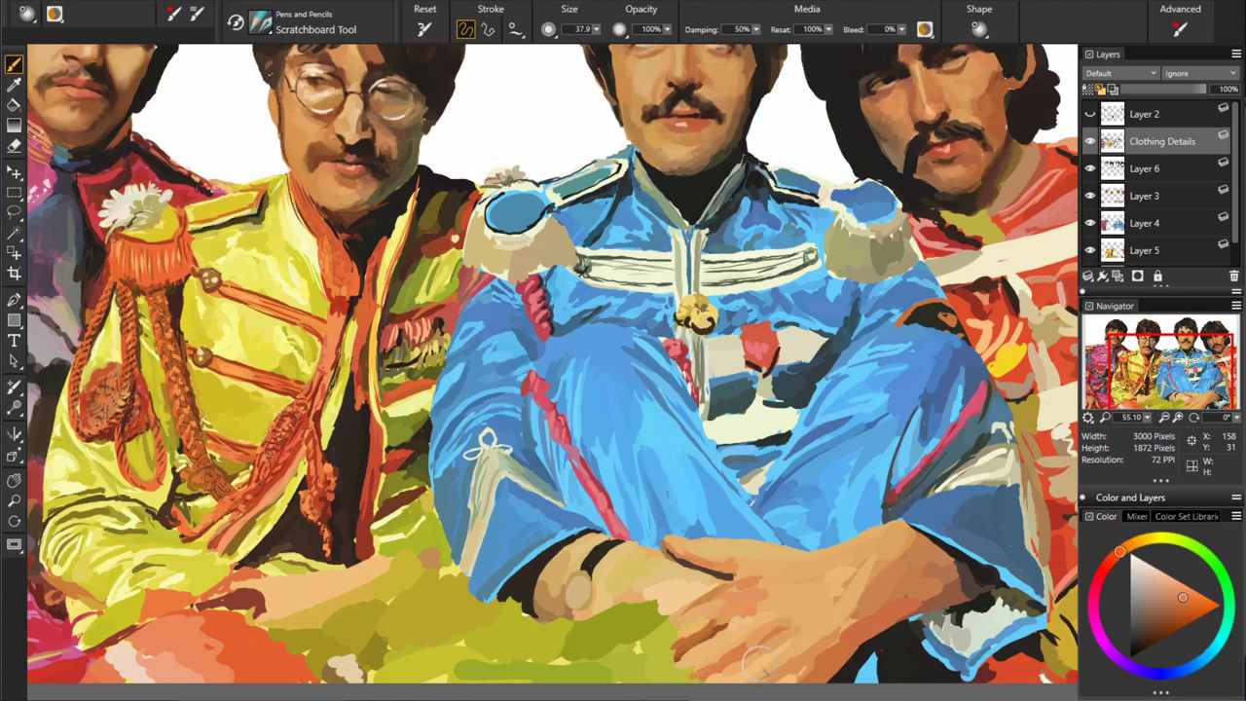
alt+click(768, 643)
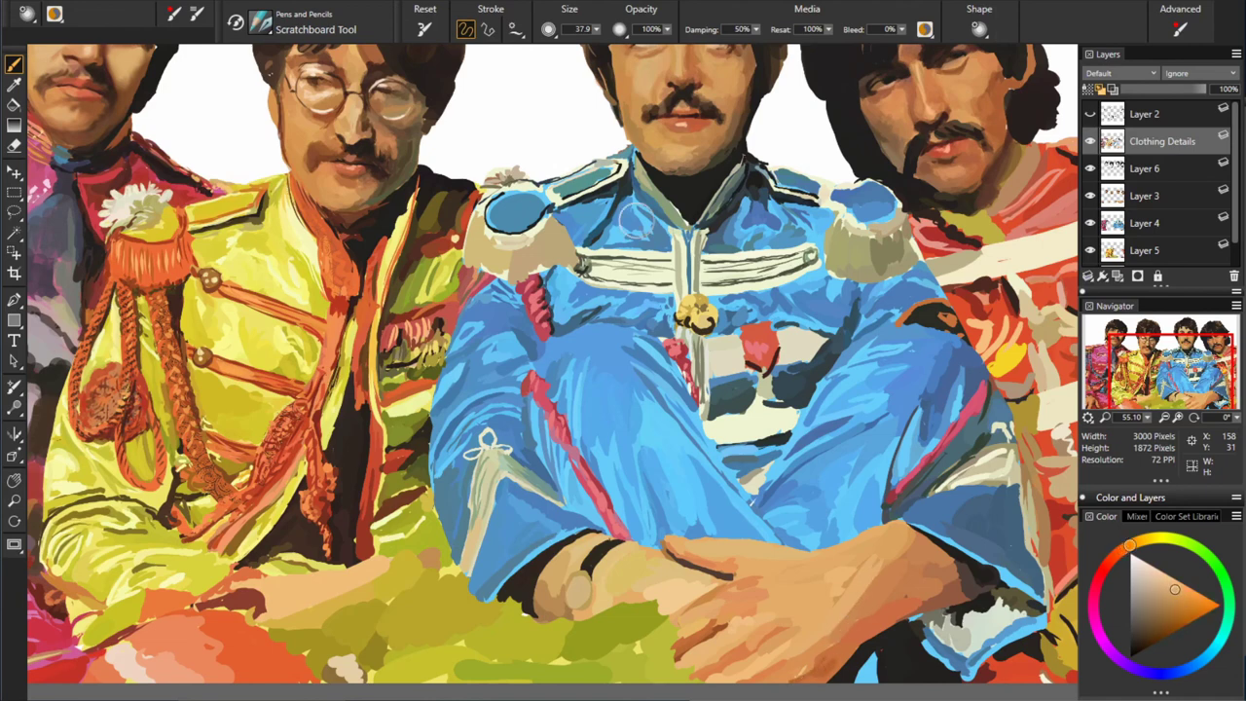
alt+click(915, 544)
alt+click(881, 575)
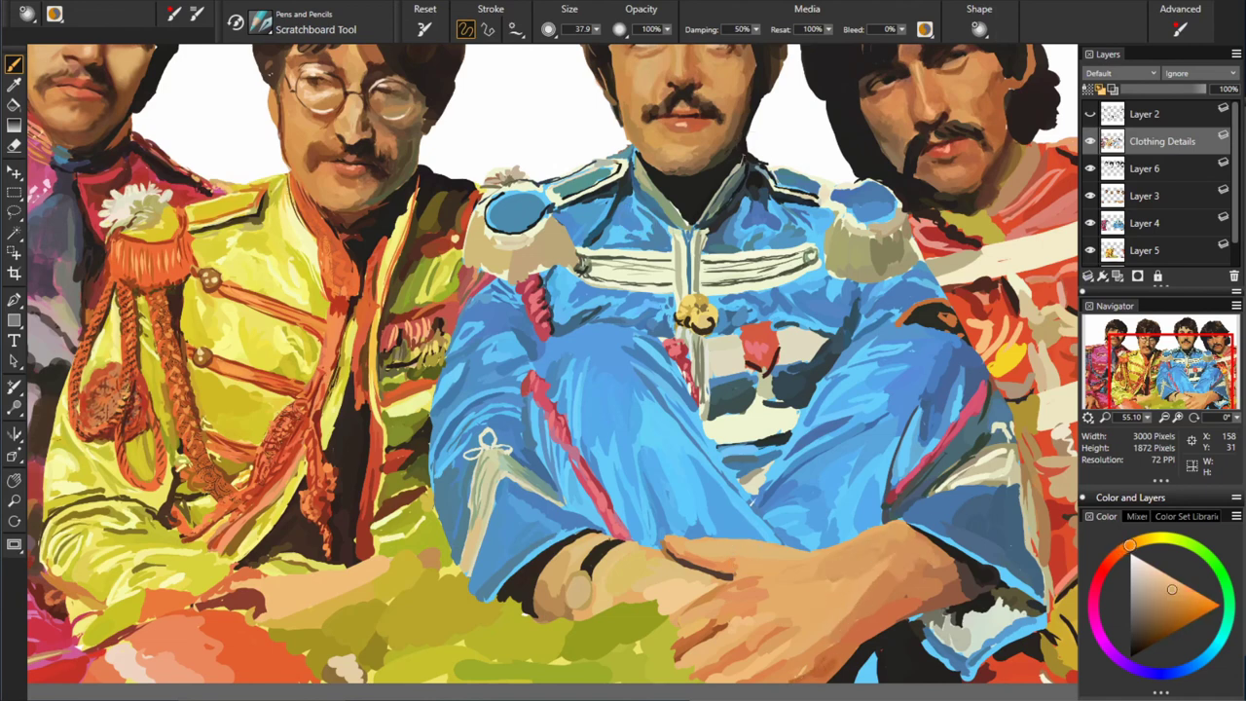
alt+click(920, 589)
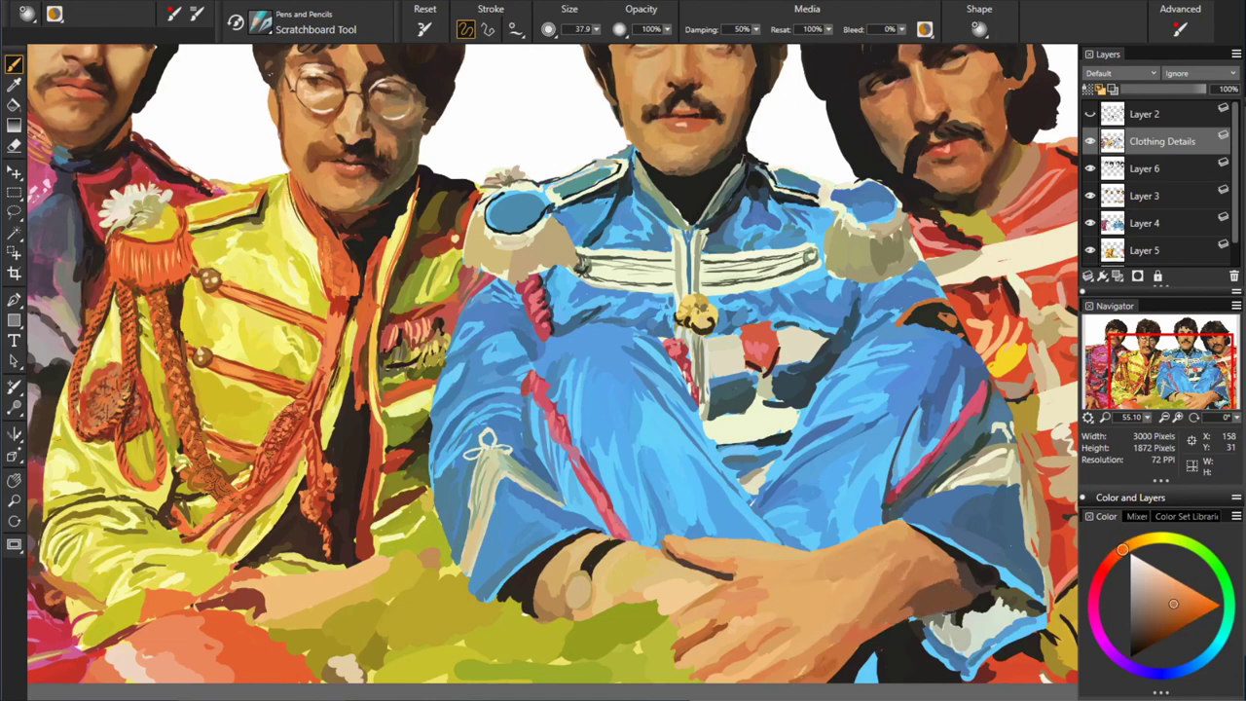
alt+click(933, 607)
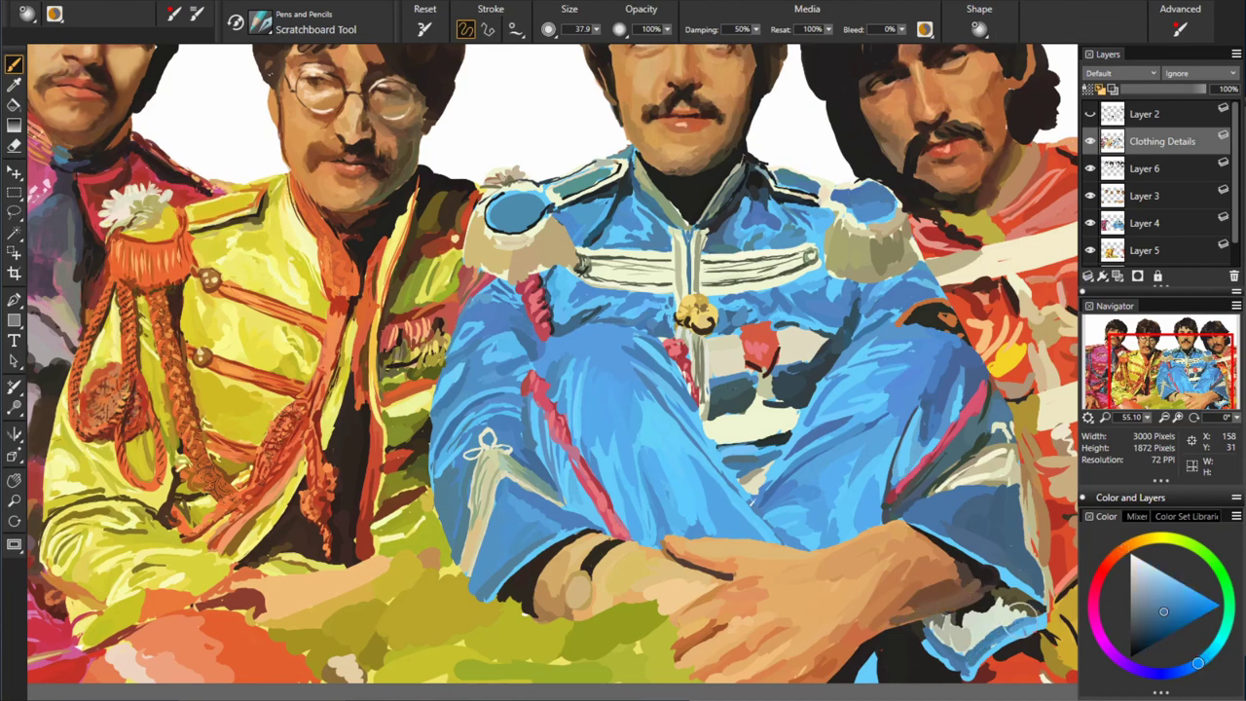
alt+click(1038, 552)
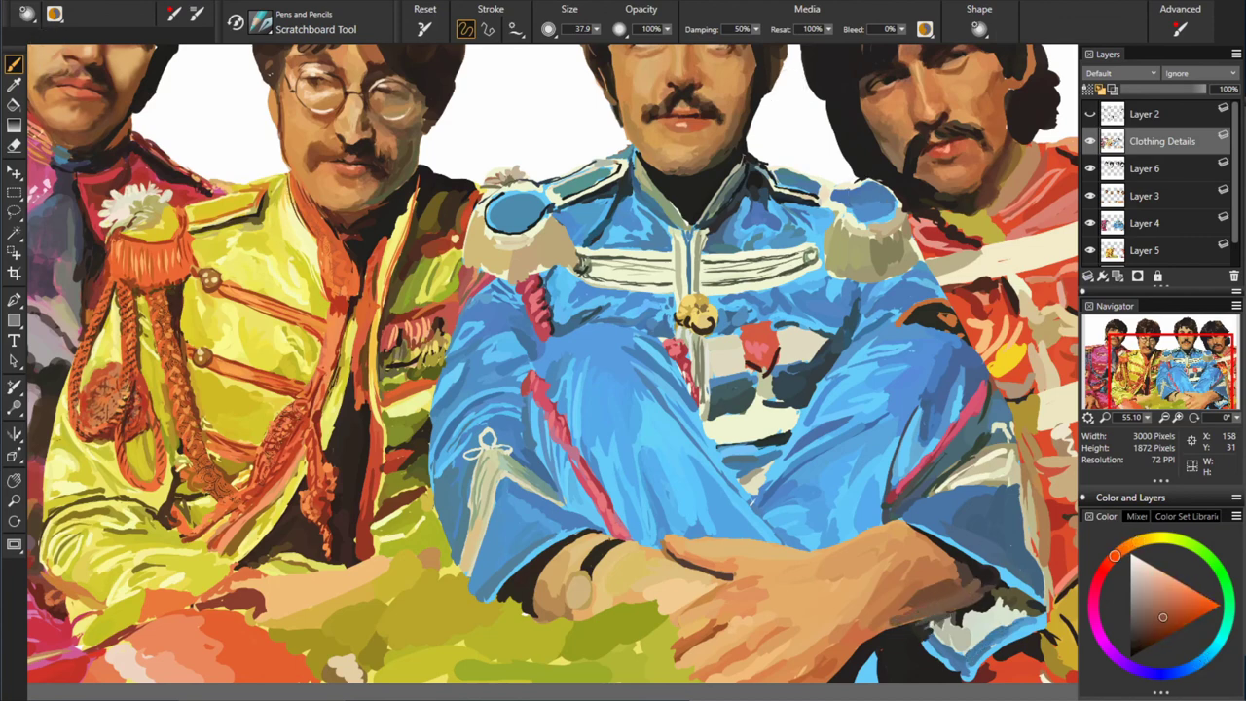
alt+click(828, 652)
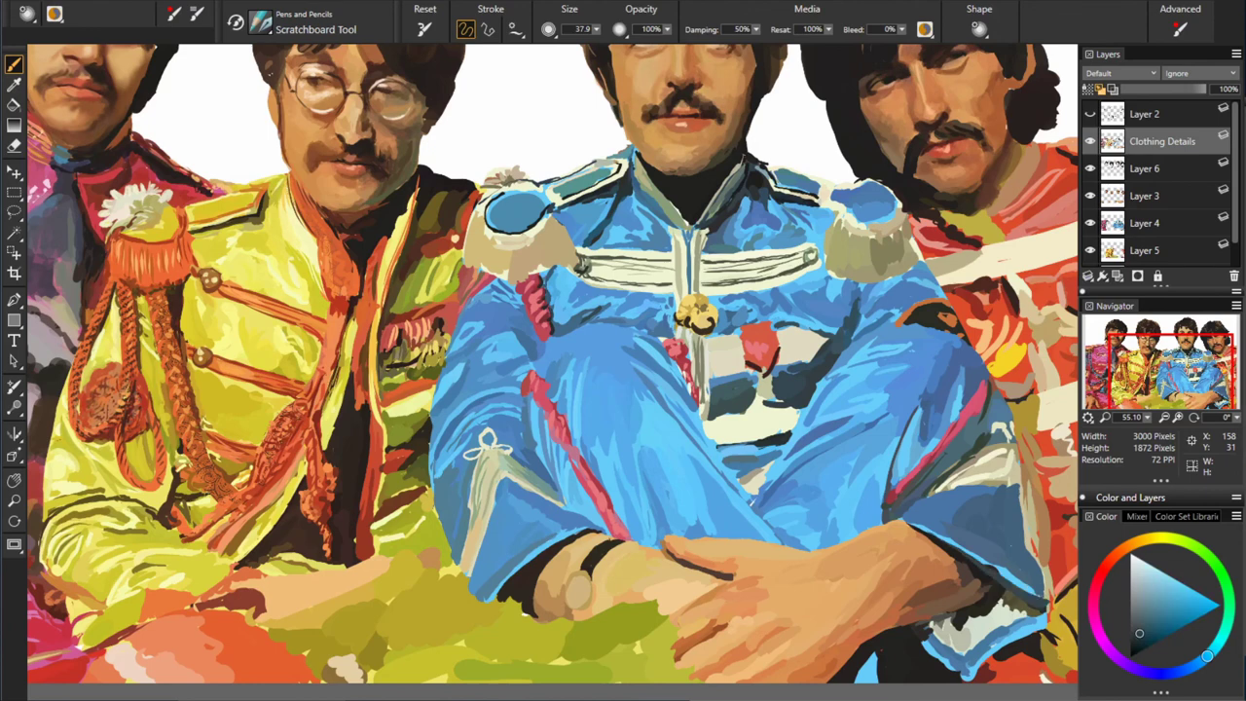
alt+click(930, 626)
- Finish the jacket's blues, salmon-red patch and light pink accents, then add a new layer above Clothing Details
alt+click(996, 590)
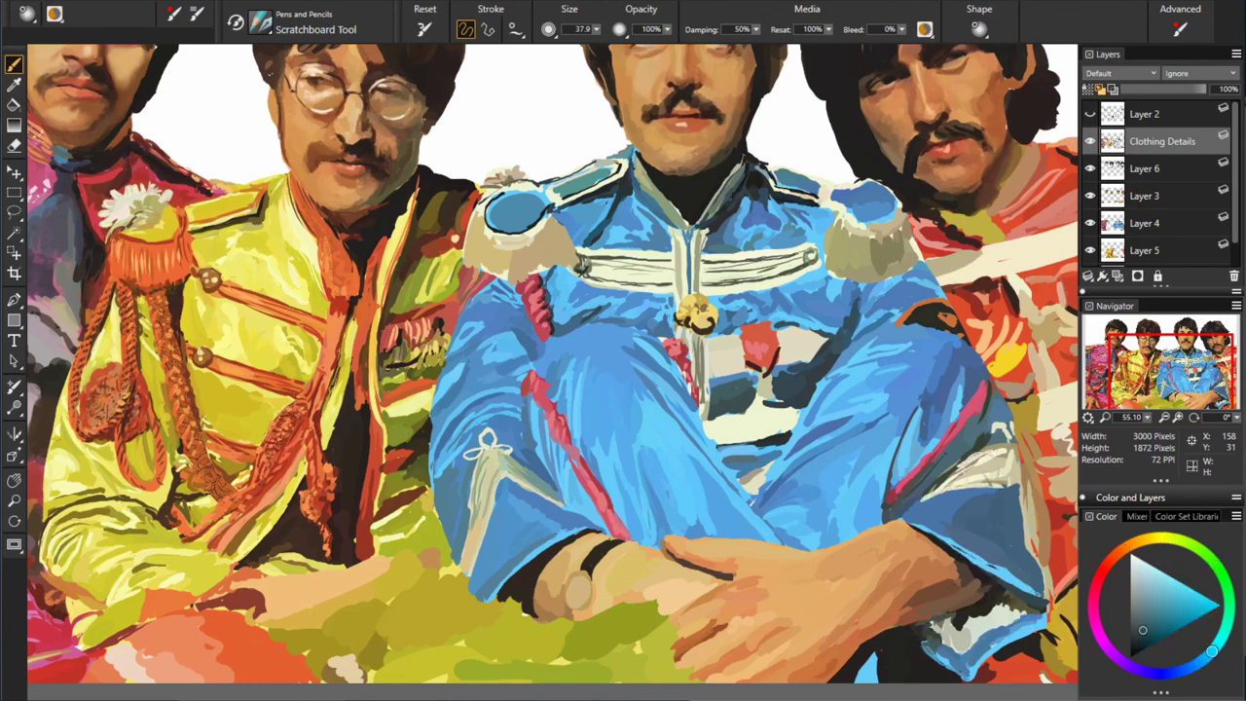
alt+click(994, 432)
alt+click(1063, 321)
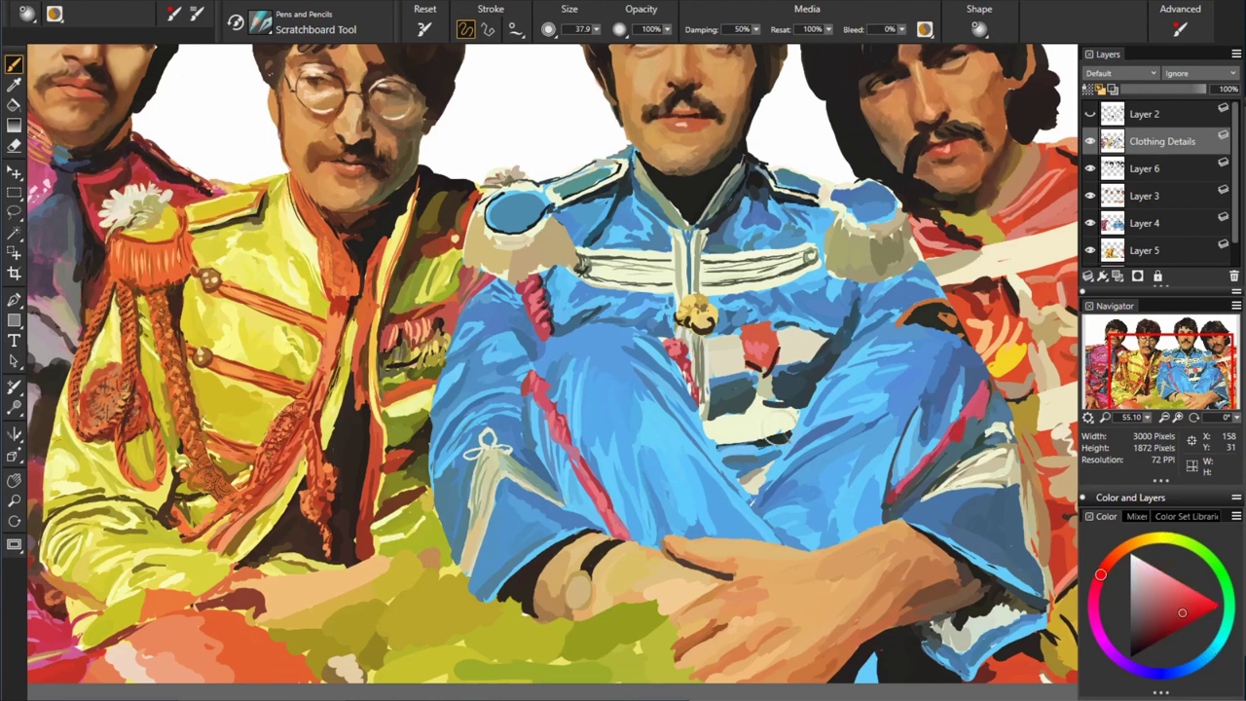
alt+click(907, 494)
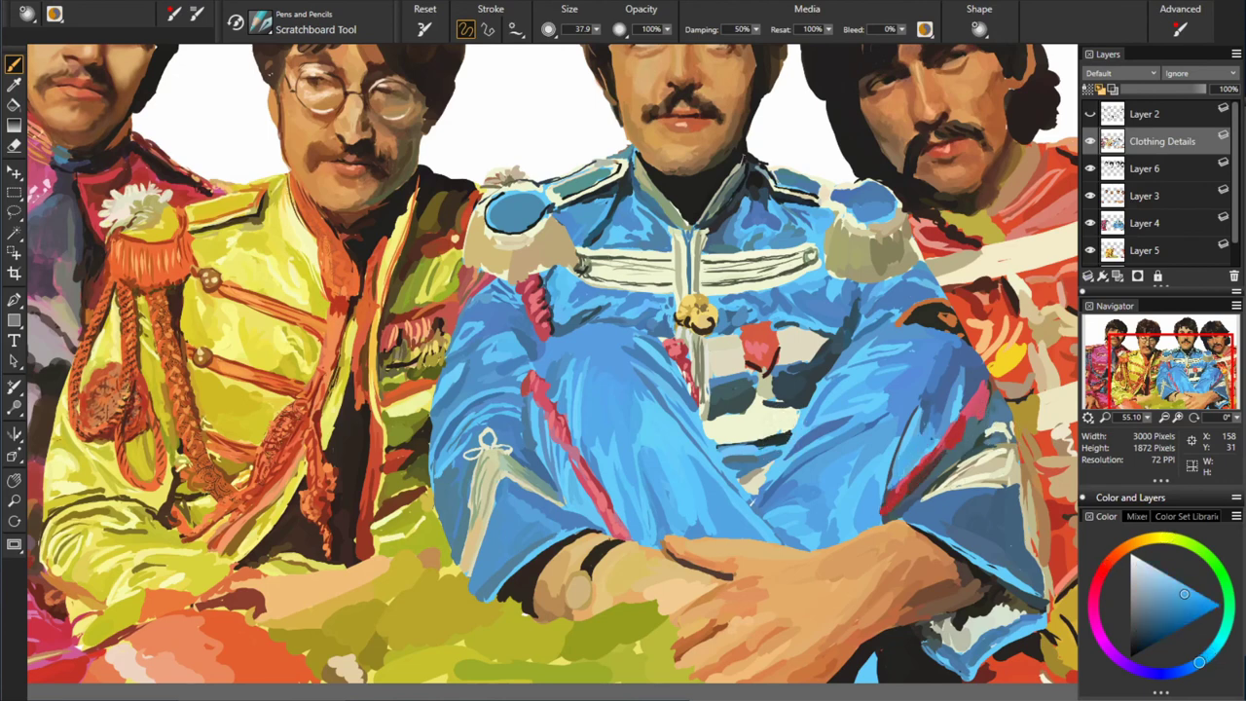
alt+click(951, 378)
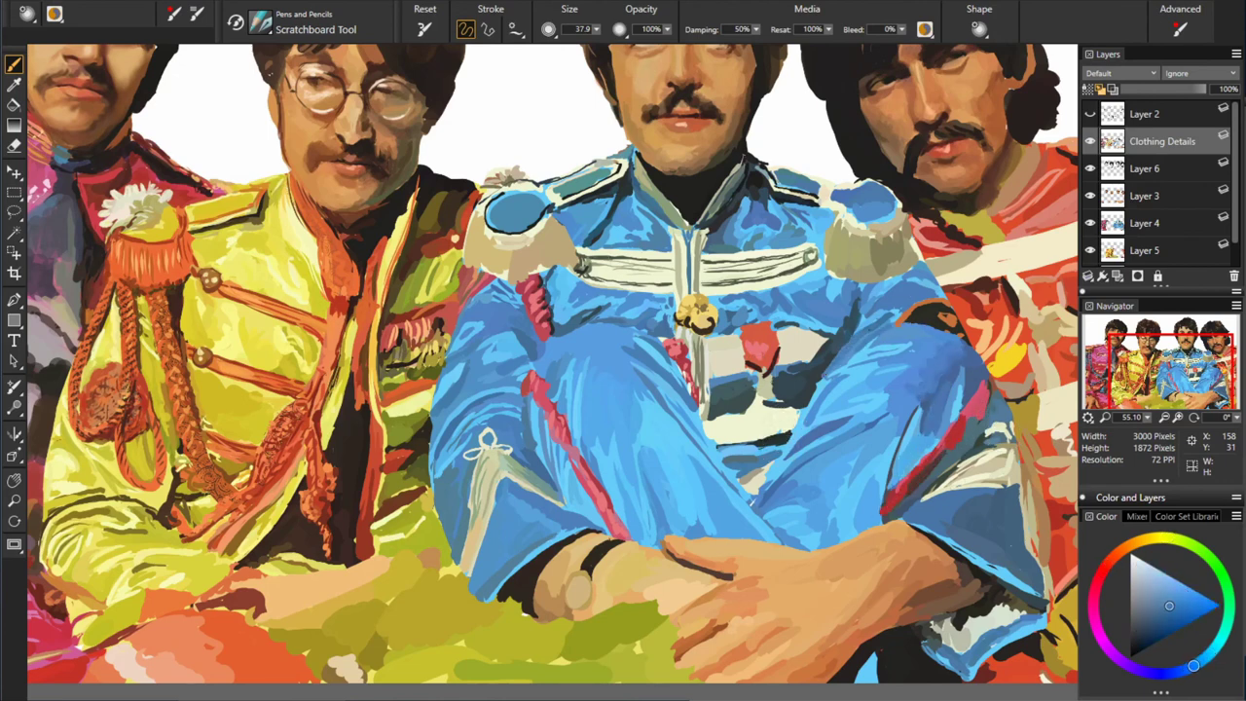
alt+click(751, 404)
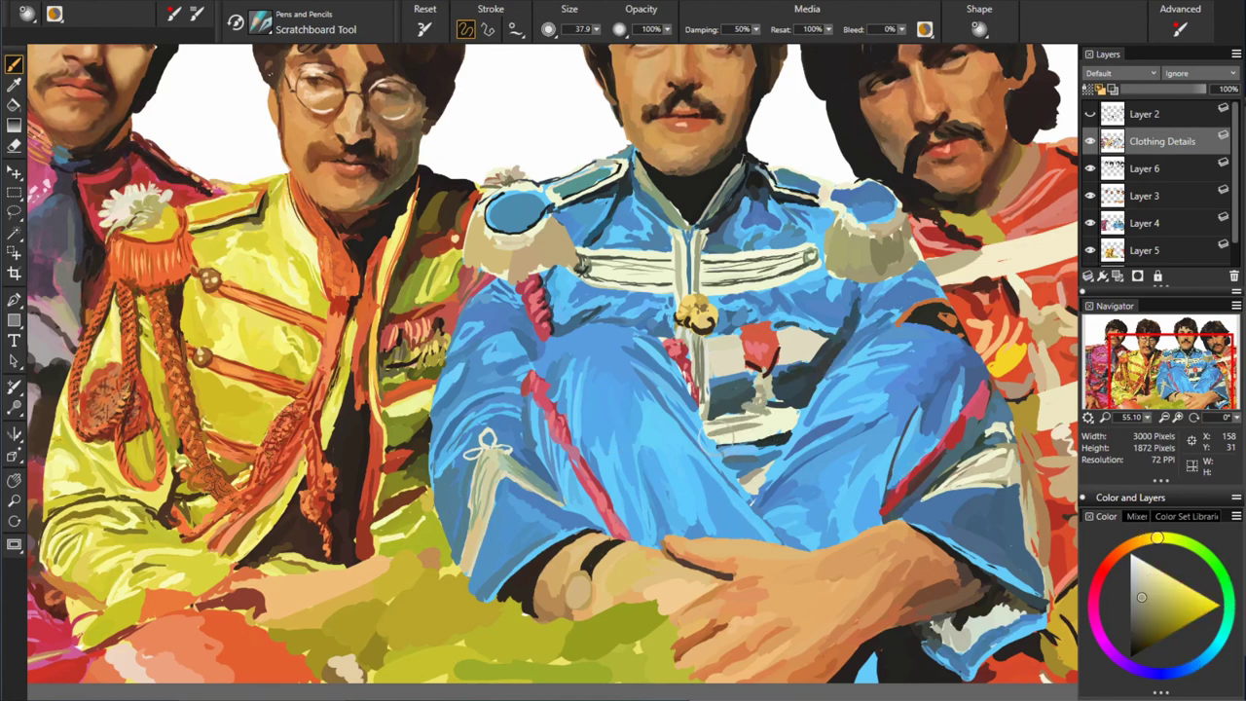
alt+click(758, 427)
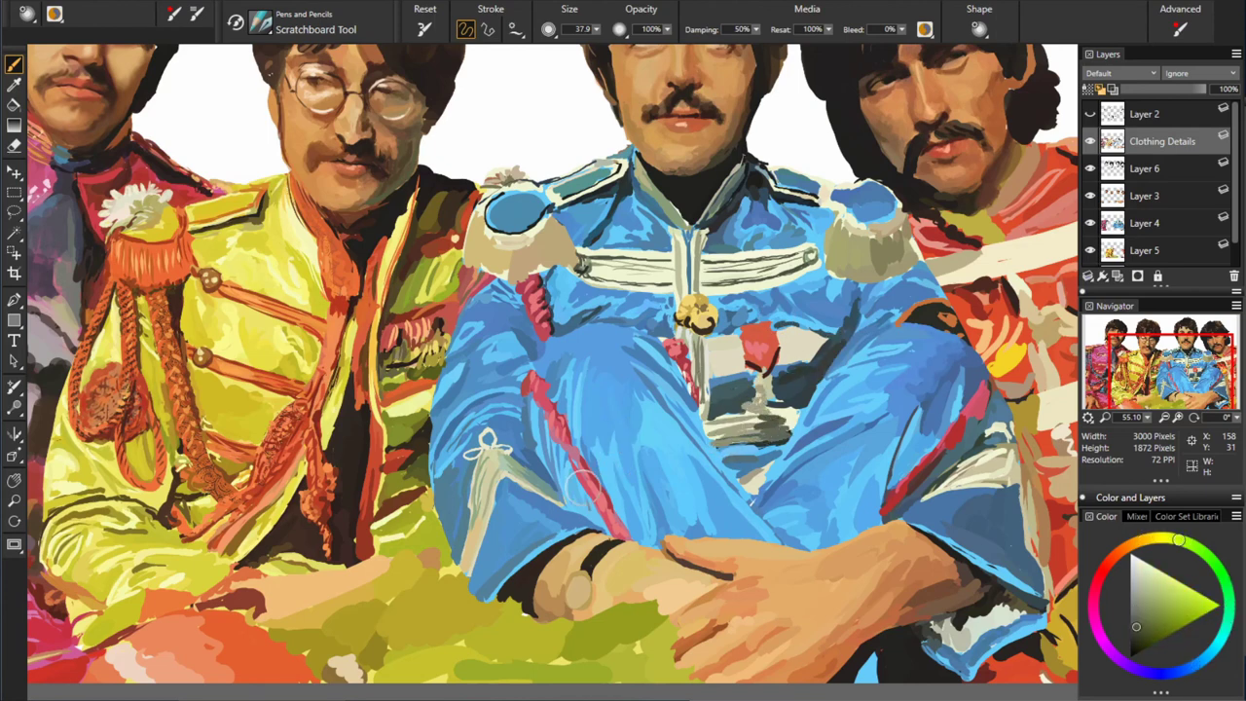
alt+click(738, 409)
alt+click(791, 428)
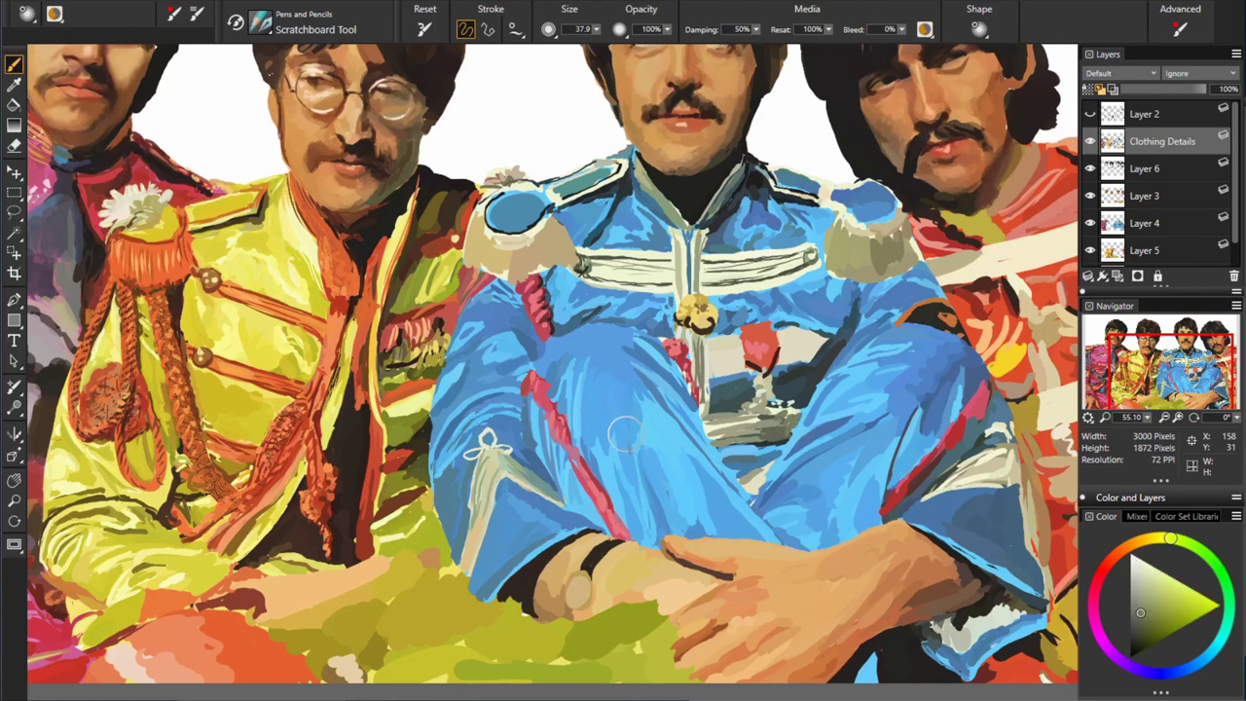
alt+click(623, 434)
key(ctrl+shift+n)
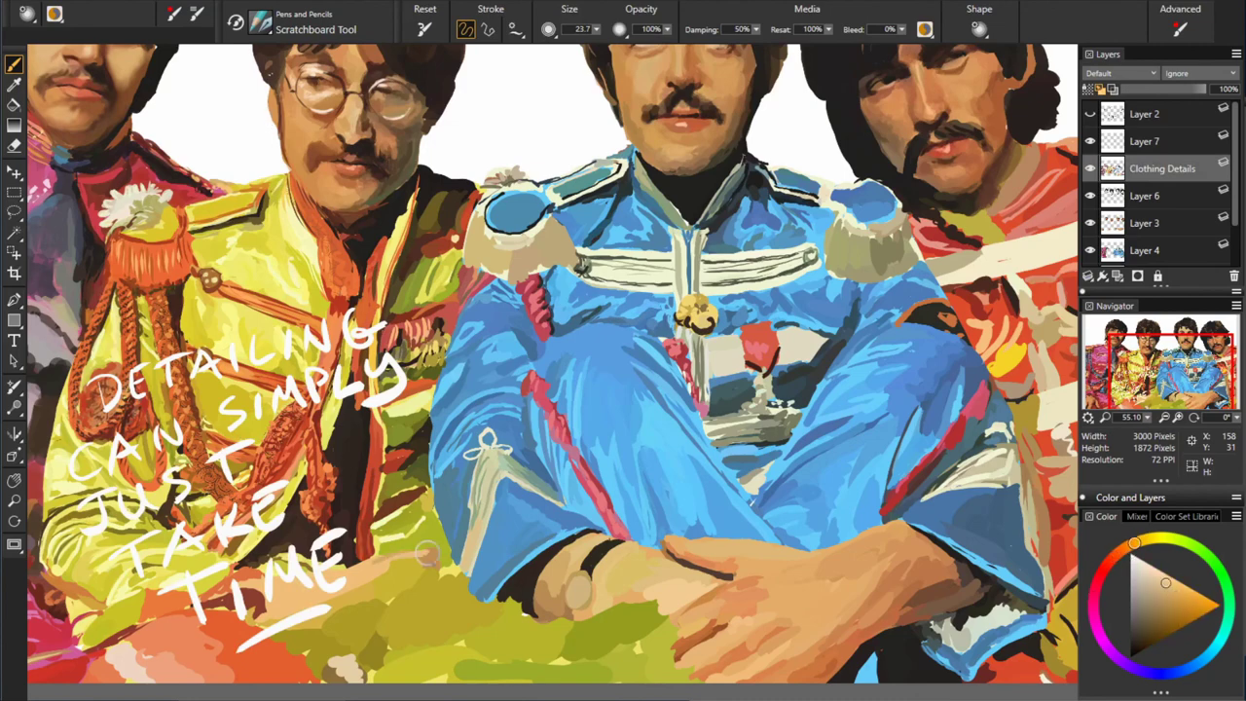
- Paint a dark olive button detail, then sample gold-button yellow, beige and dark red
alt+click(718, 359)
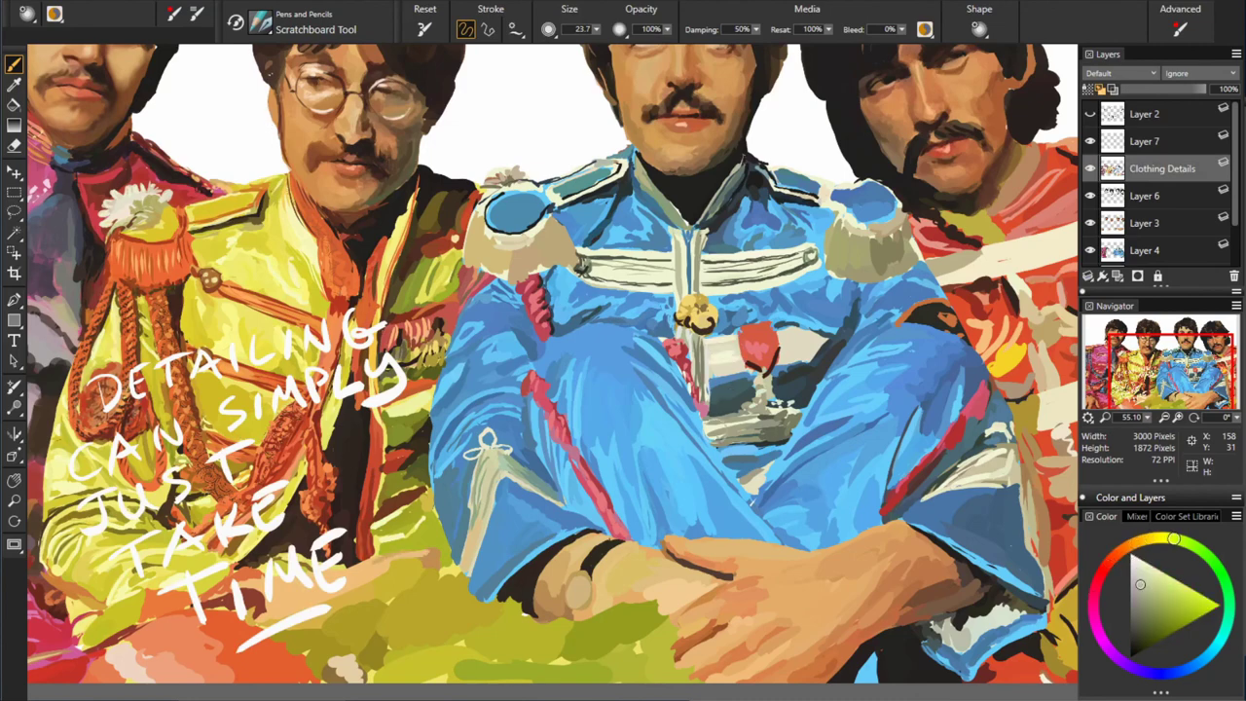
alt+click(774, 341)
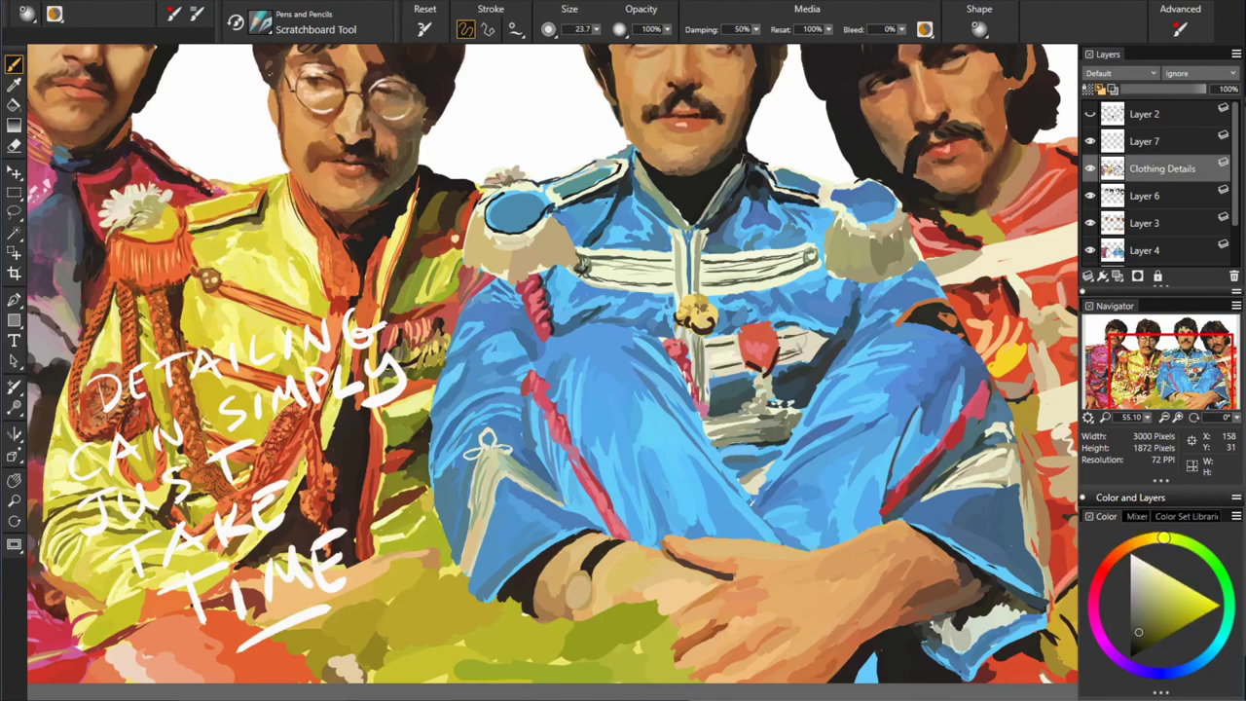
drag(795, 335, 797, 333)
alt+click(717, 359)
alt+click(703, 293)
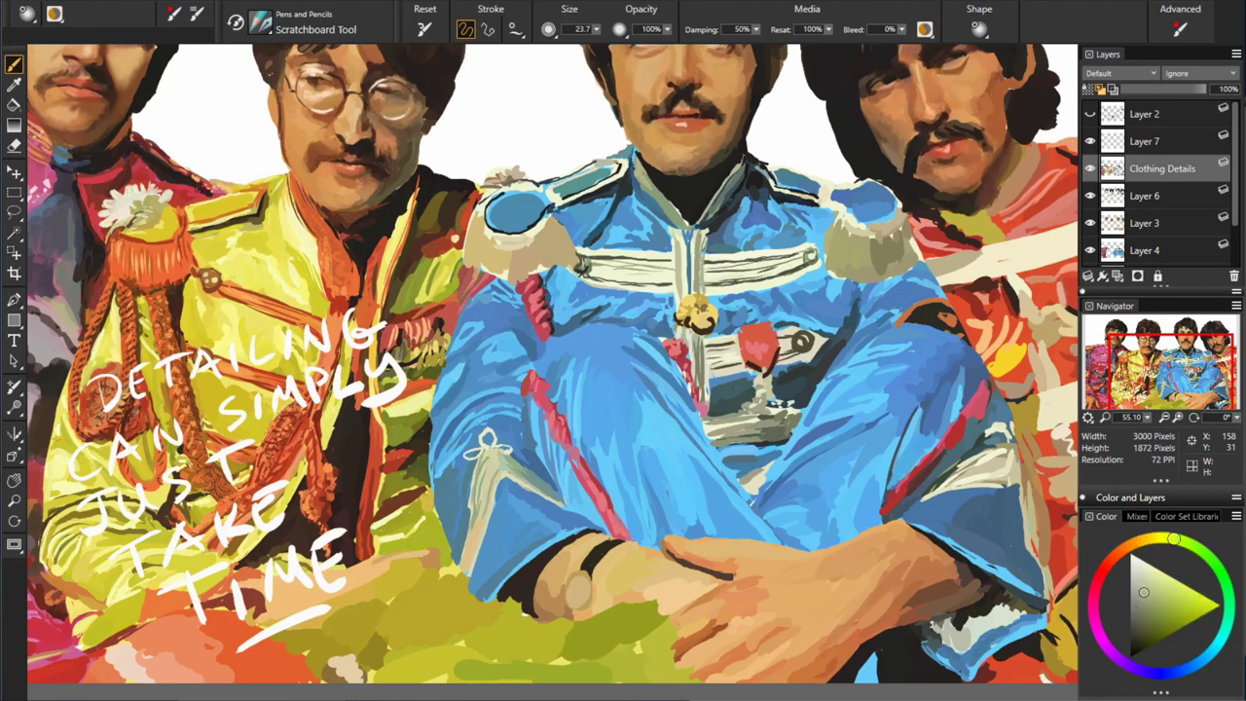
alt+click(717, 253)
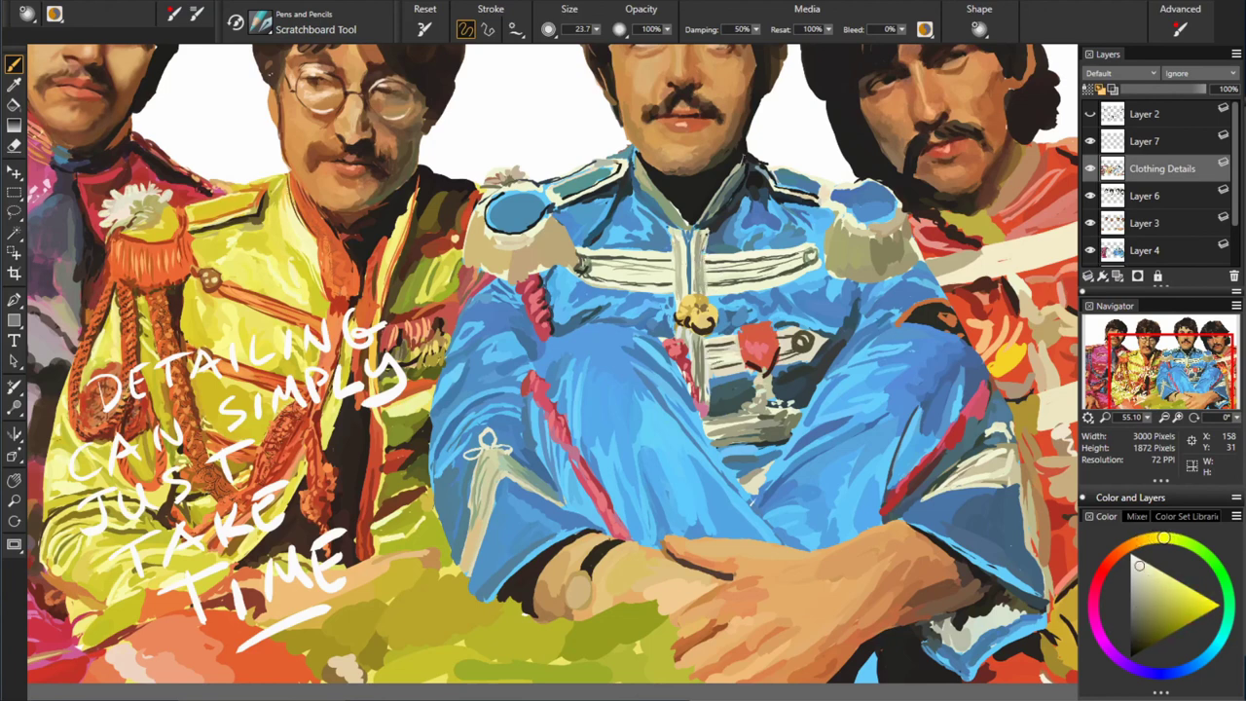
alt+click(673, 251)
alt+click(688, 244)
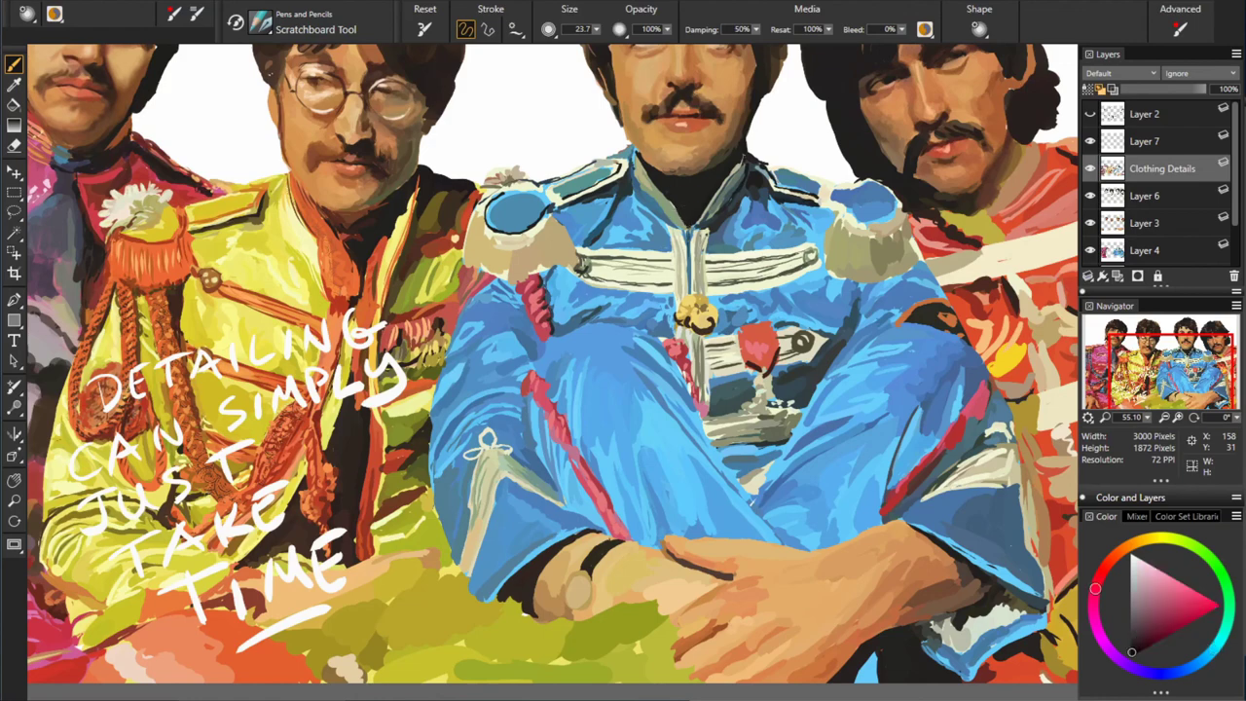
- Work the blue jacket with sampled medium, cyan and deep shadow blues plus near-white highlights
alt+click(713, 188)
alt+click(635, 329)
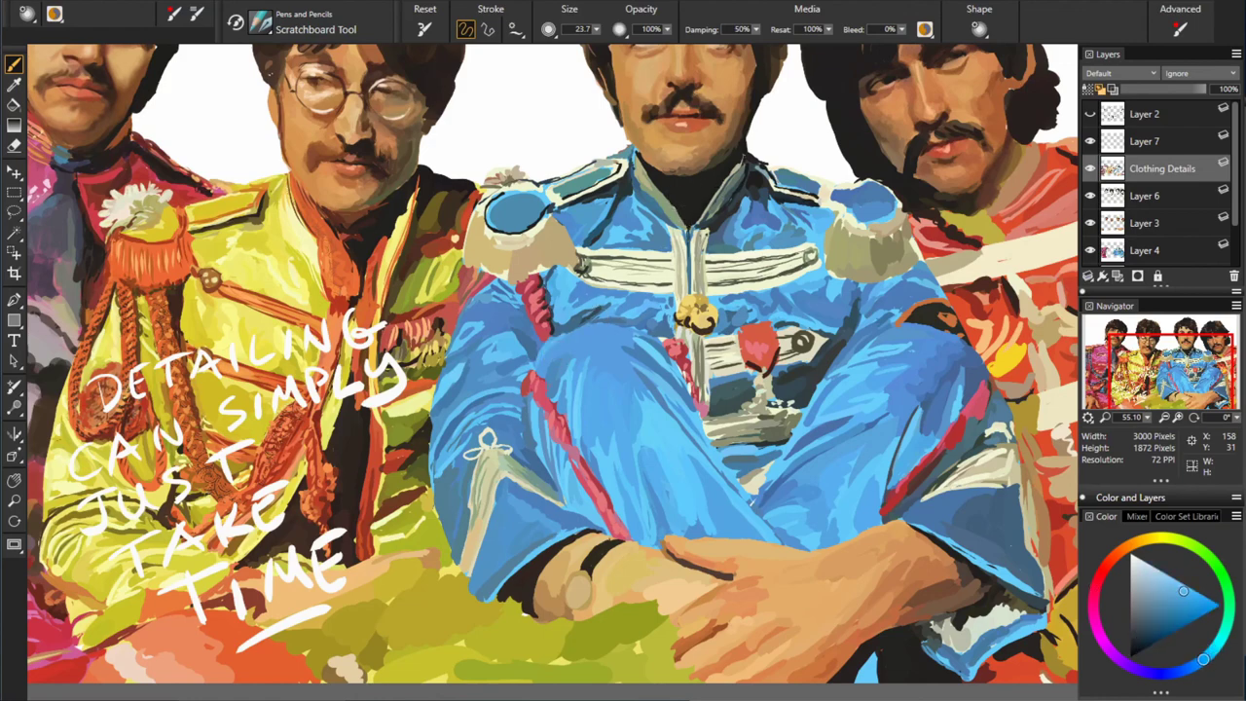
alt+click(677, 529)
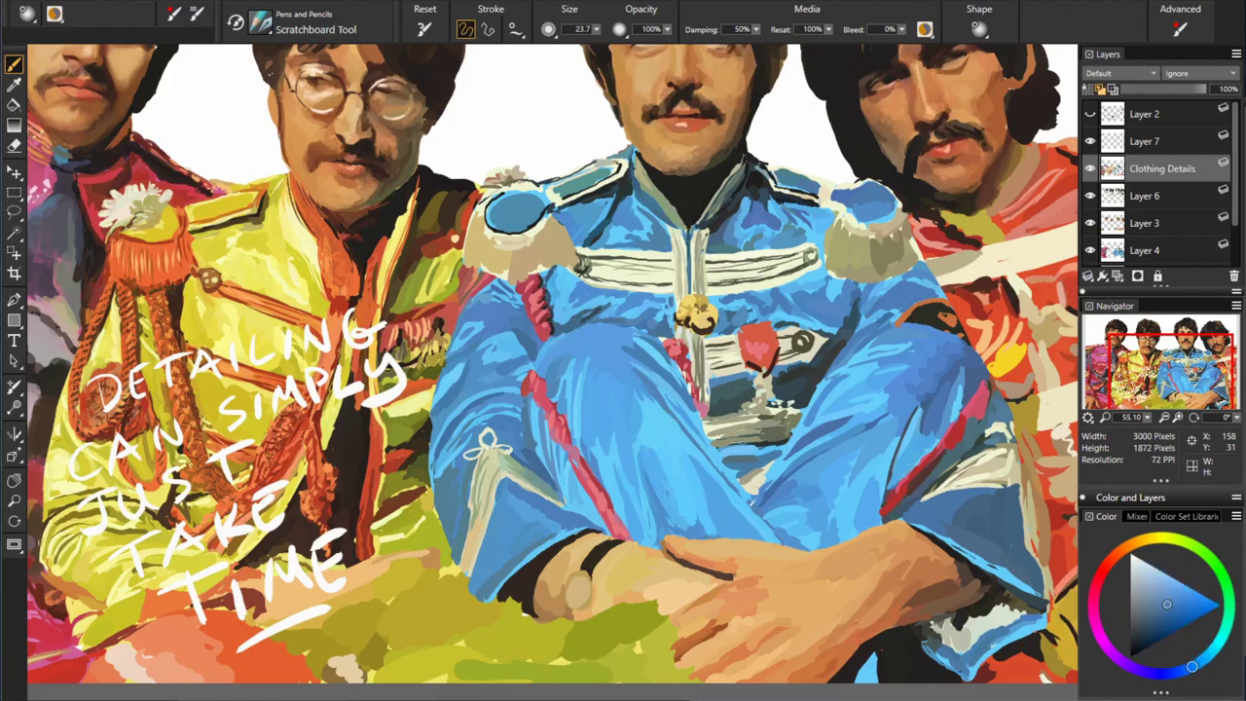
alt+click(683, 330)
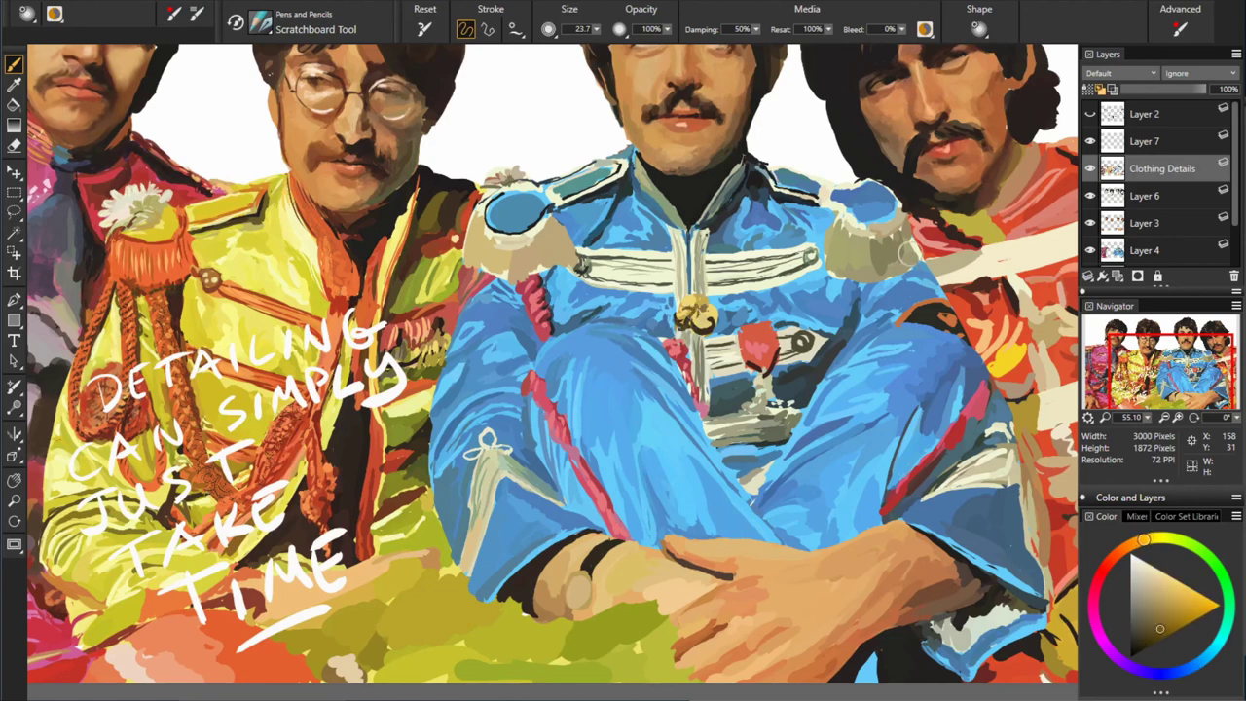
alt+click(725, 275)
alt+click(866, 201)
alt+click(667, 263)
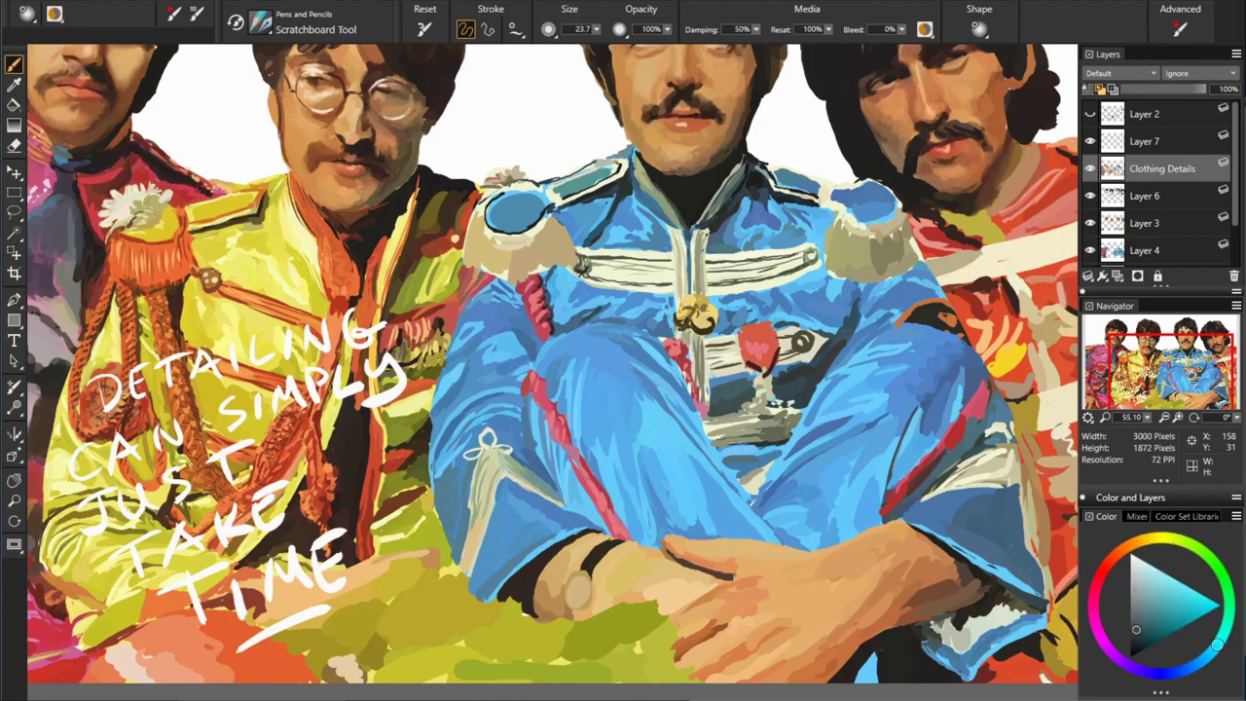
alt+click(623, 224)
alt+click(838, 197)
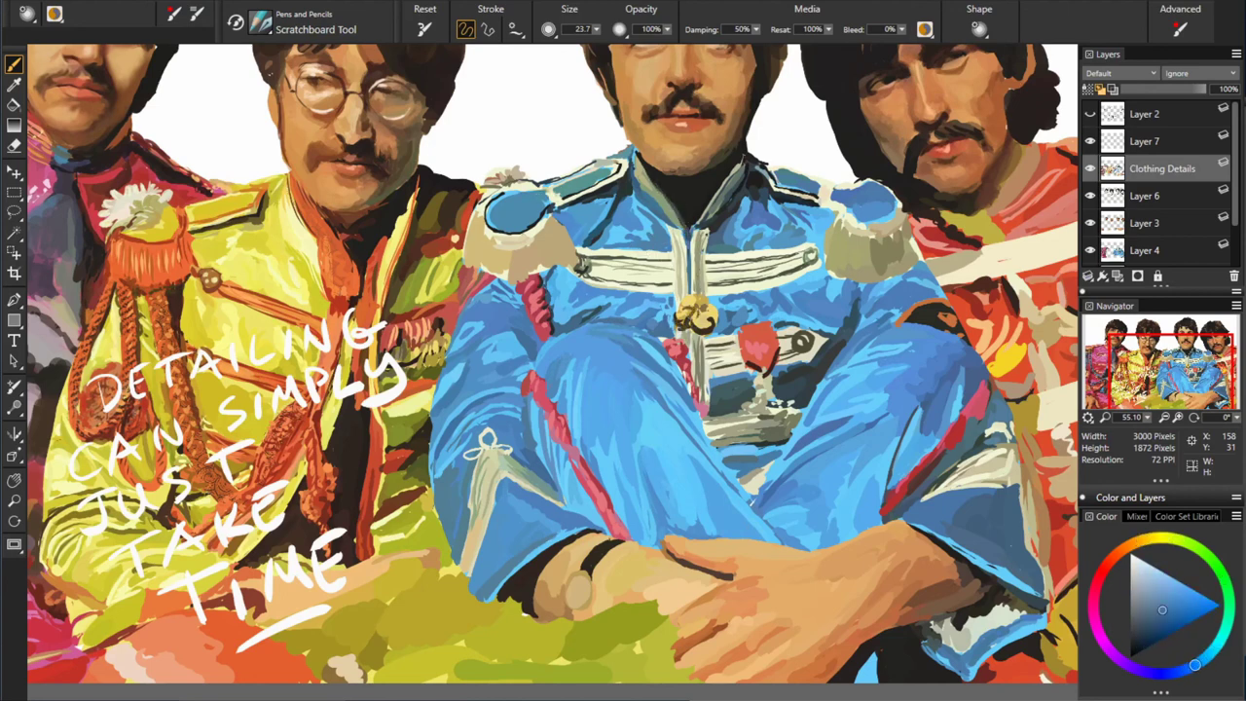
alt+click(839, 199)
alt+click(896, 206)
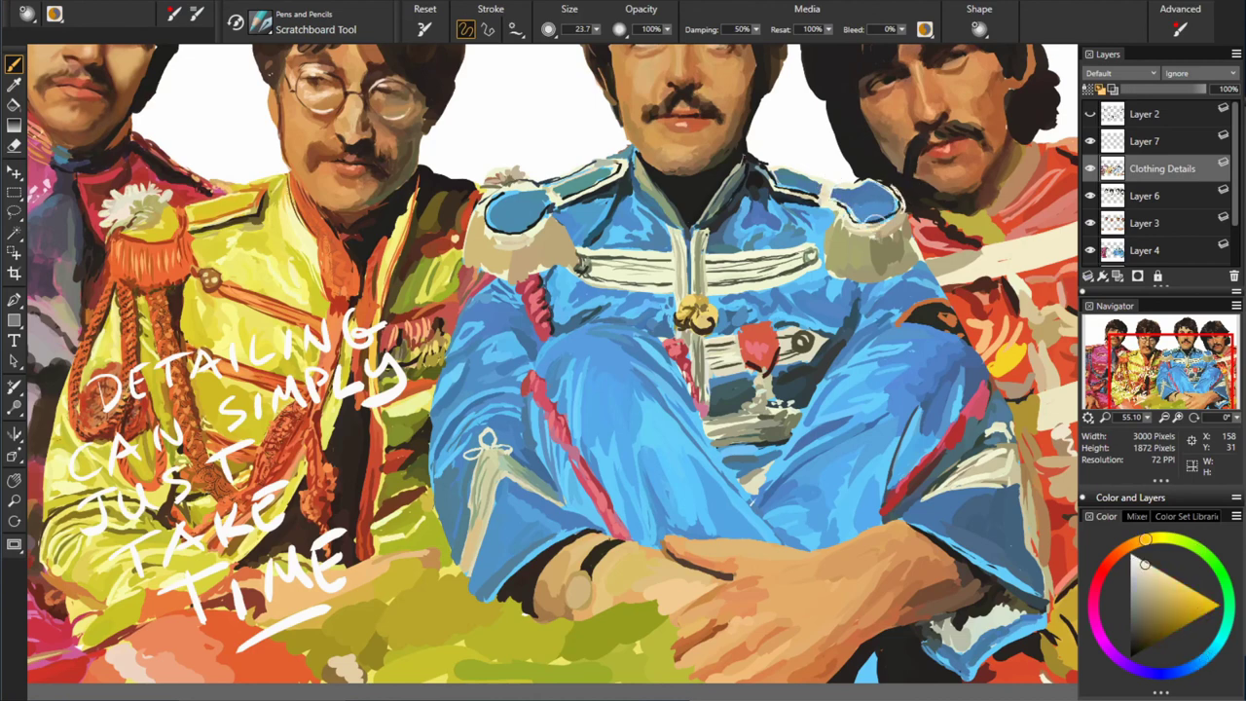
- Add collar dark red and yellow-olive fringe strokes to the left epaulette
alt+click(466, 268)
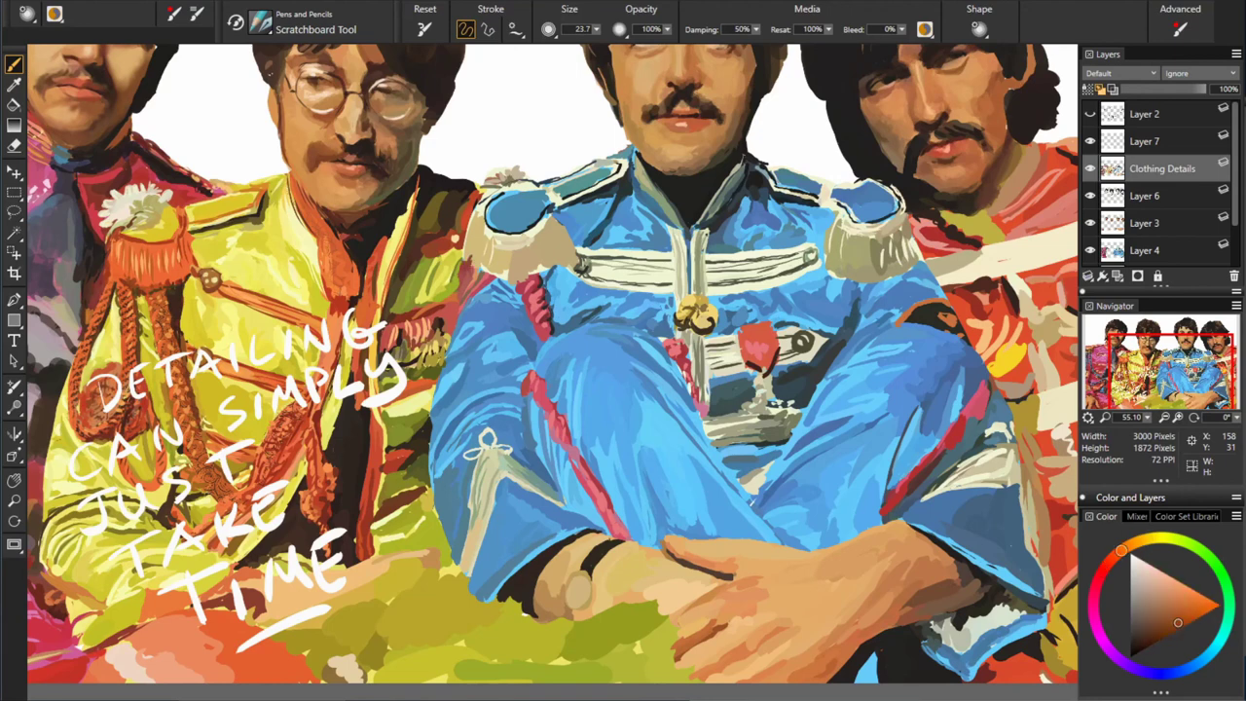
alt+click(458, 260)
alt+click(482, 240)
alt+click(695, 220)
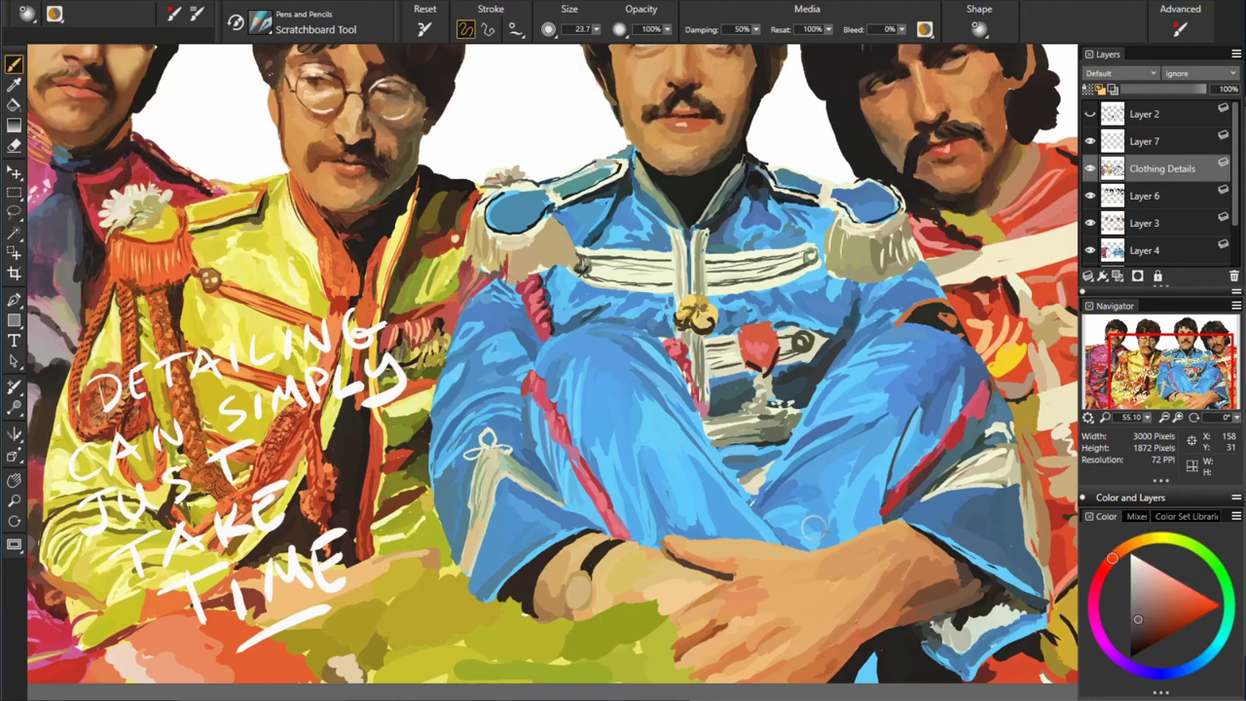
alt+click(581, 229)
alt+click(522, 271)
alt+click(535, 265)
- Touch up the chest with dark teal, dark red medal detail and blue strokes
alt+click(545, 263)
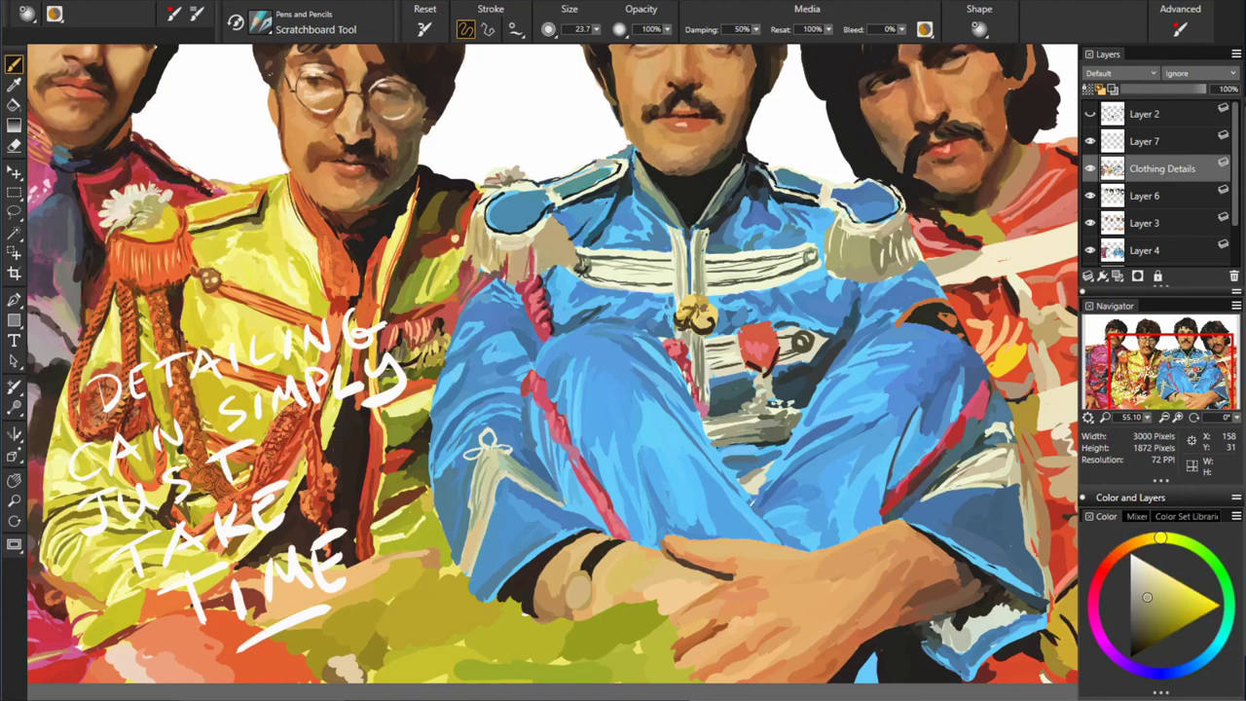
alt+click(919, 236)
alt+click(542, 268)
alt+click(785, 384)
alt+click(851, 310)
alt+click(816, 321)
alt+click(766, 342)
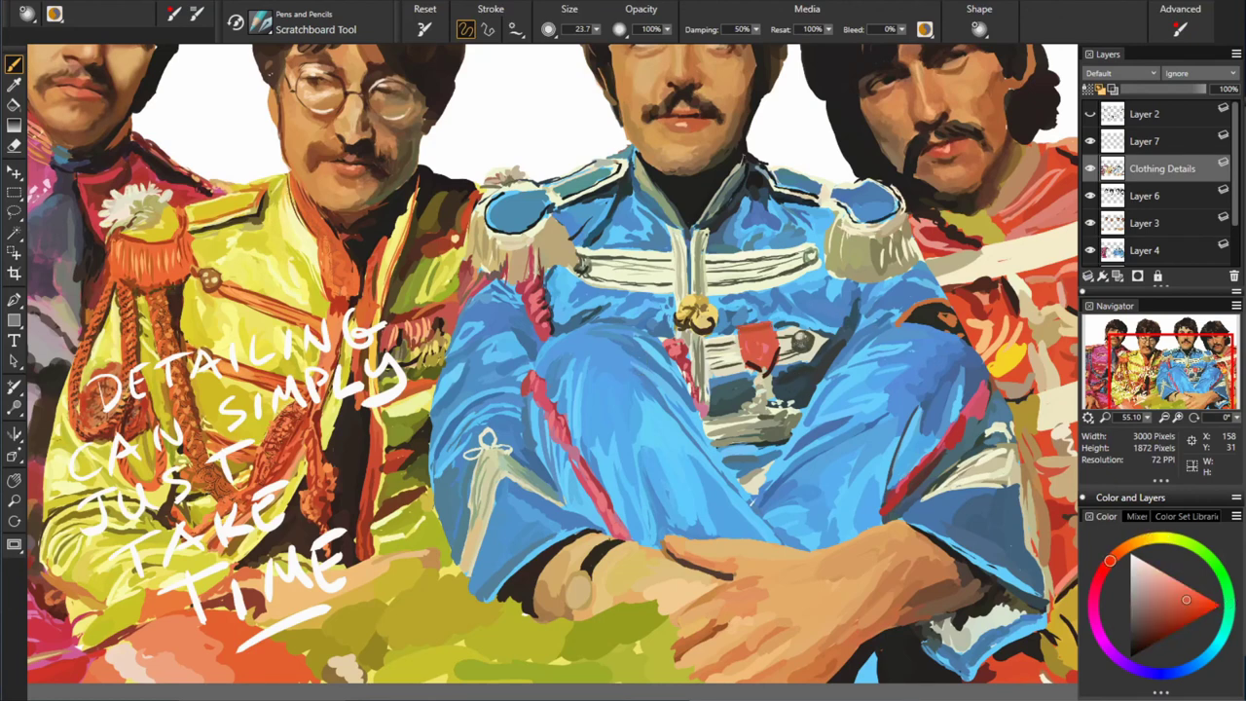
alt+click(772, 362)
alt+click(822, 370)
- Add yellow-orange fringe strokes to the right epaulette
alt+click(934, 372)
alt+click(903, 427)
alt+click(791, 267)
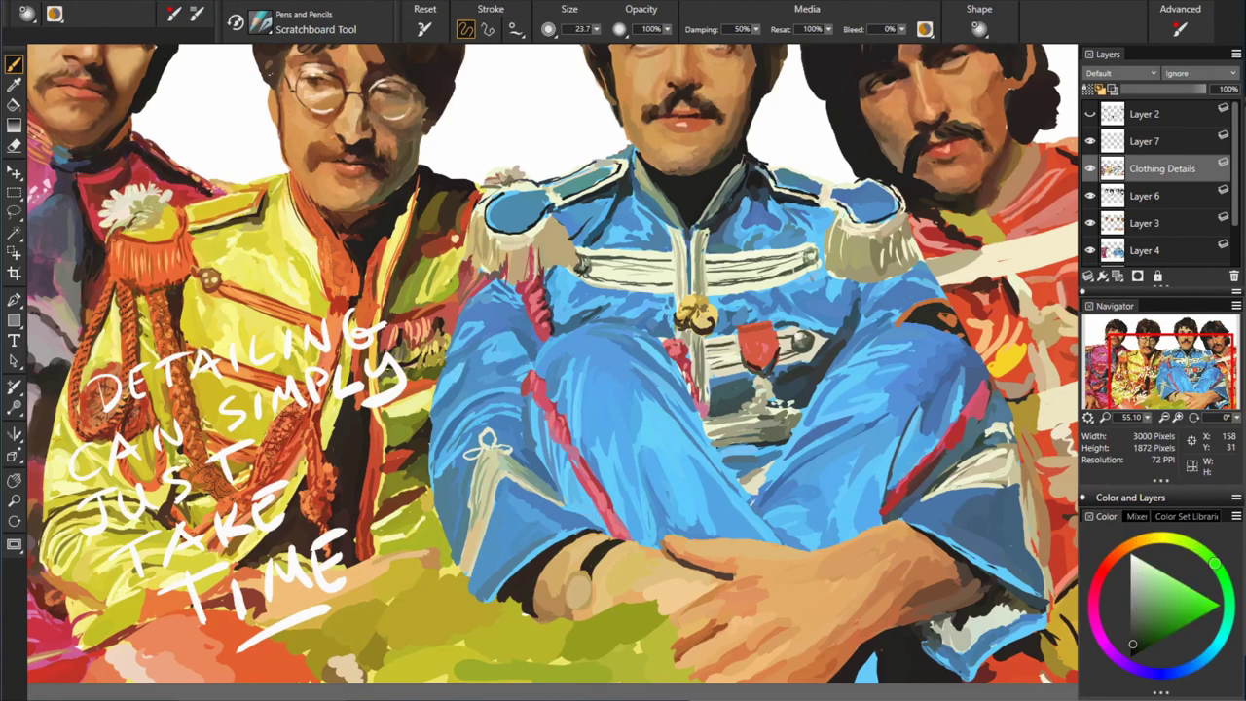
alt+click(866, 271)
alt+click(861, 265)
alt+click(877, 238)
- Blend blue around the right epaulette edge and paint gold fringe on it
alt+click(744, 320)
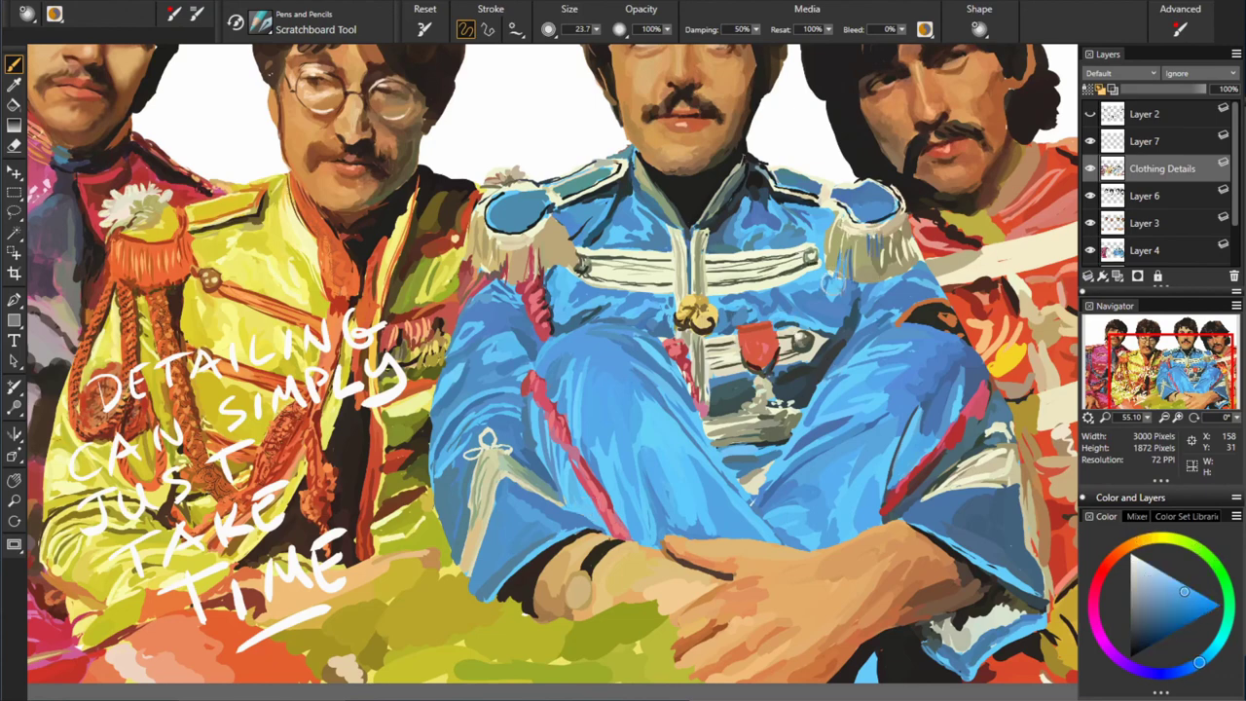
alt+click(836, 278)
alt+click(833, 273)
alt+click(874, 257)
alt+click(1032, 240)
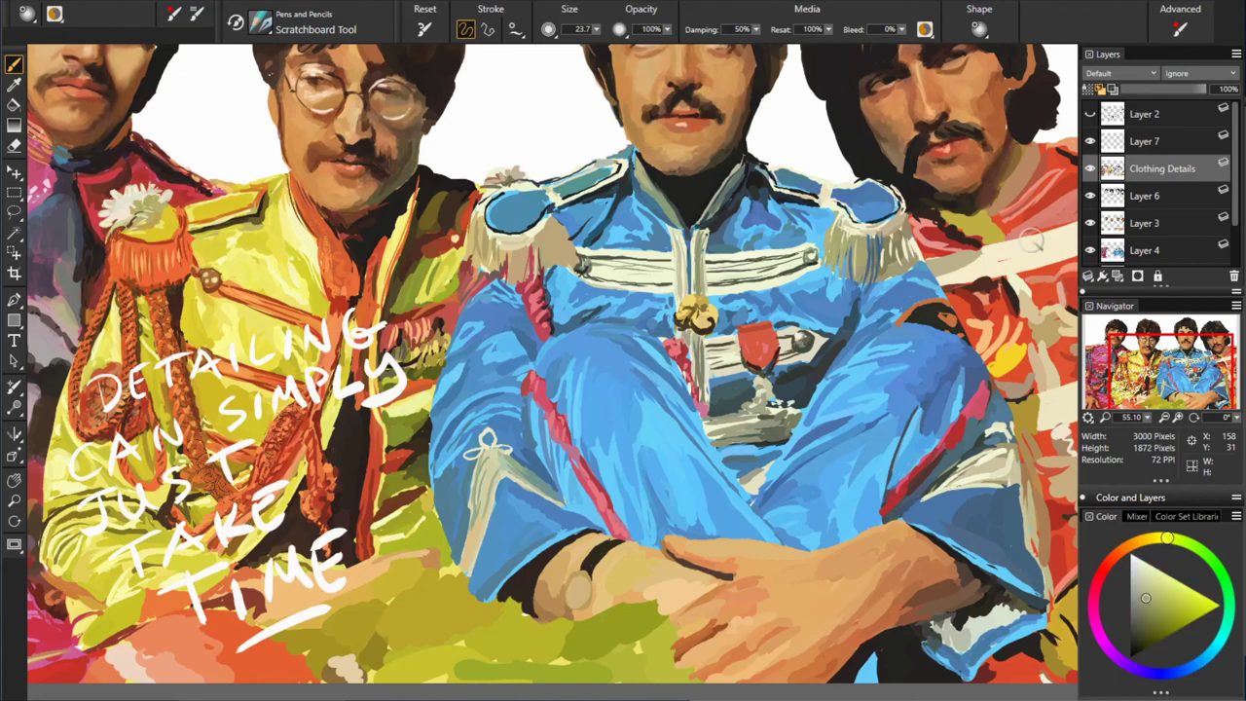
alt+click(886, 251)
alt+click(911, 250)
alt+click(866, 211)
- Refine the jacket body with darker and mid blues sampled across the chest
alt+click(885, 204)
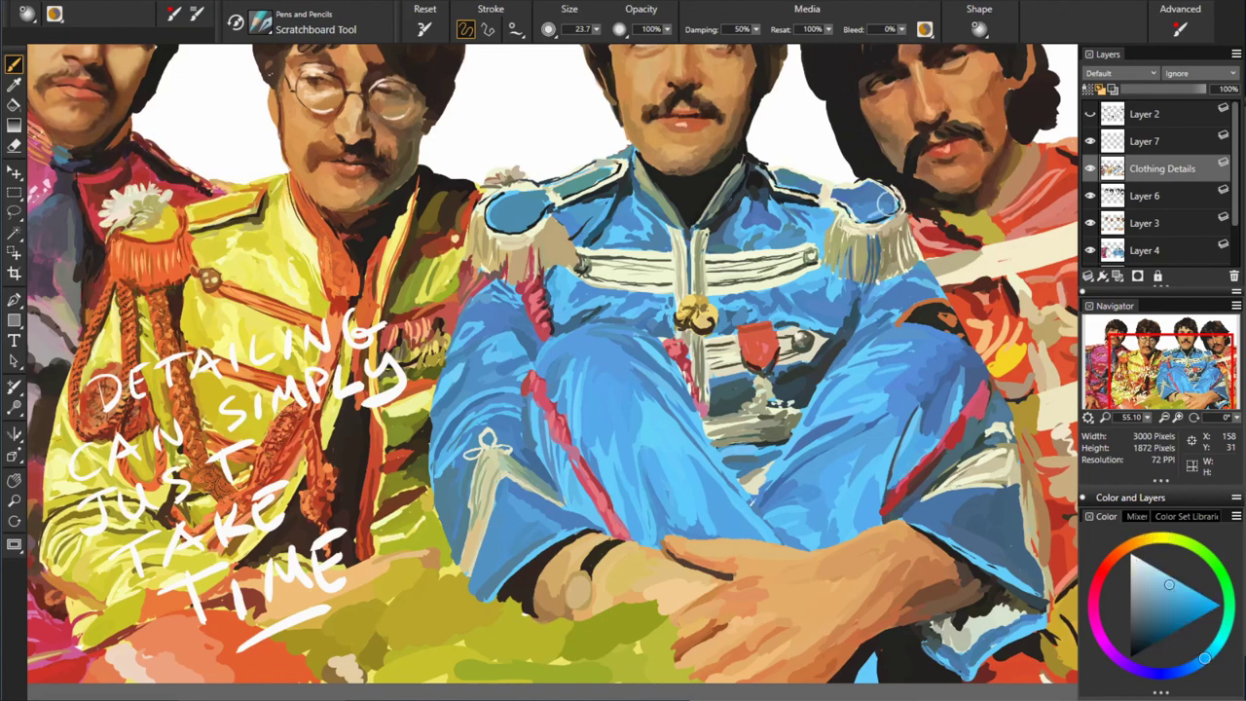
alt+click(884, 298)
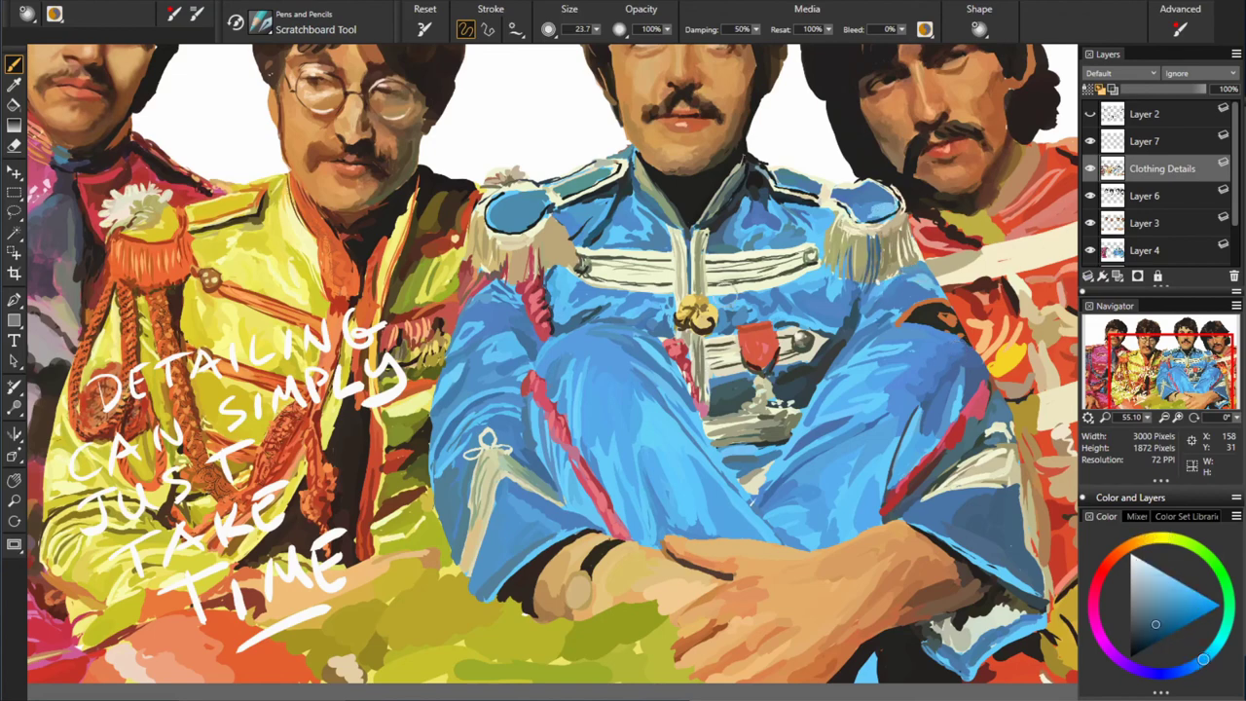
alt+click(856, 302)
alt+click(842, 347)
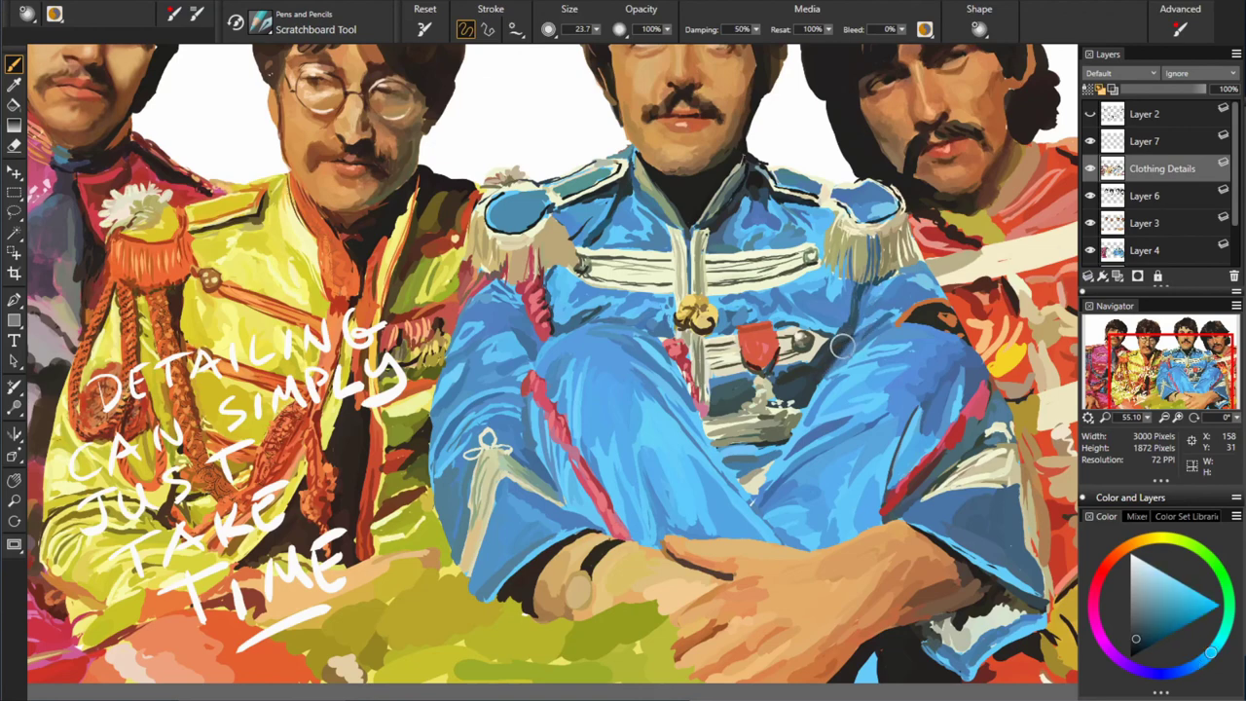
alt+click(832, 348)
alt+click(697, 416)
alt+click(793, 365)
alt+click(601, 506)
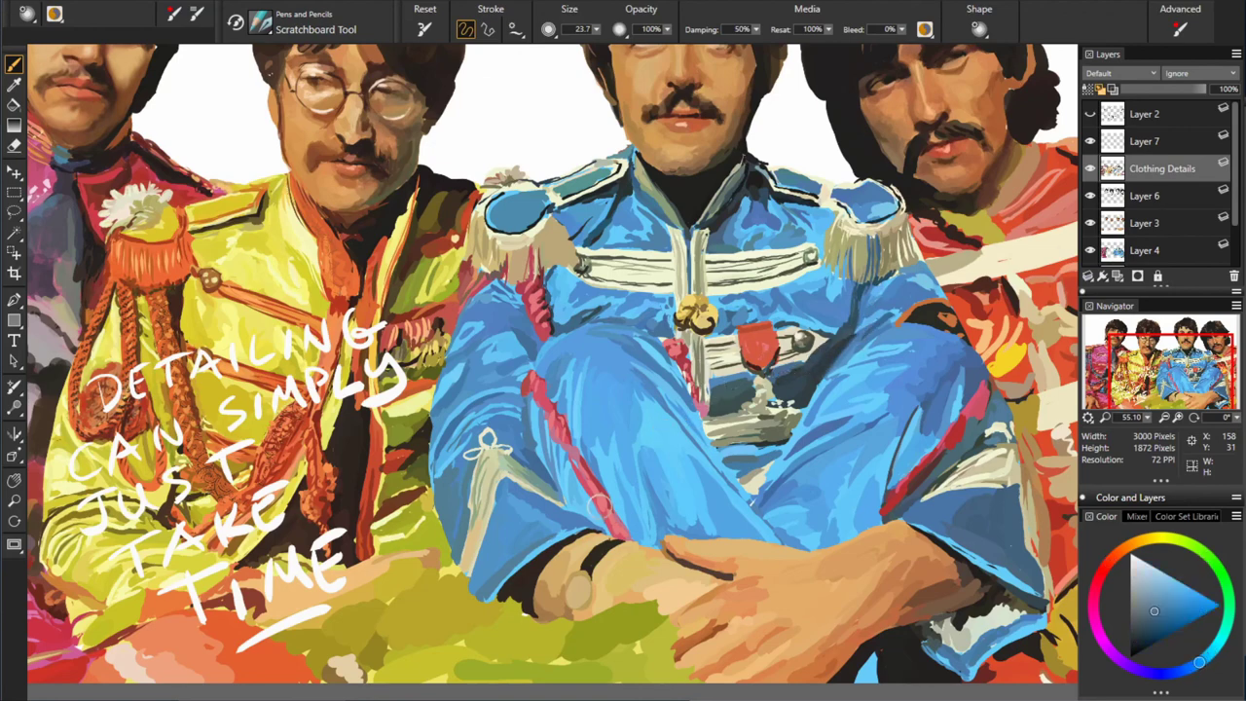
- Add olive-grey, medium-blue and orange-tan strokes, then delete the handwritten note layer
alt+click(769, 390)
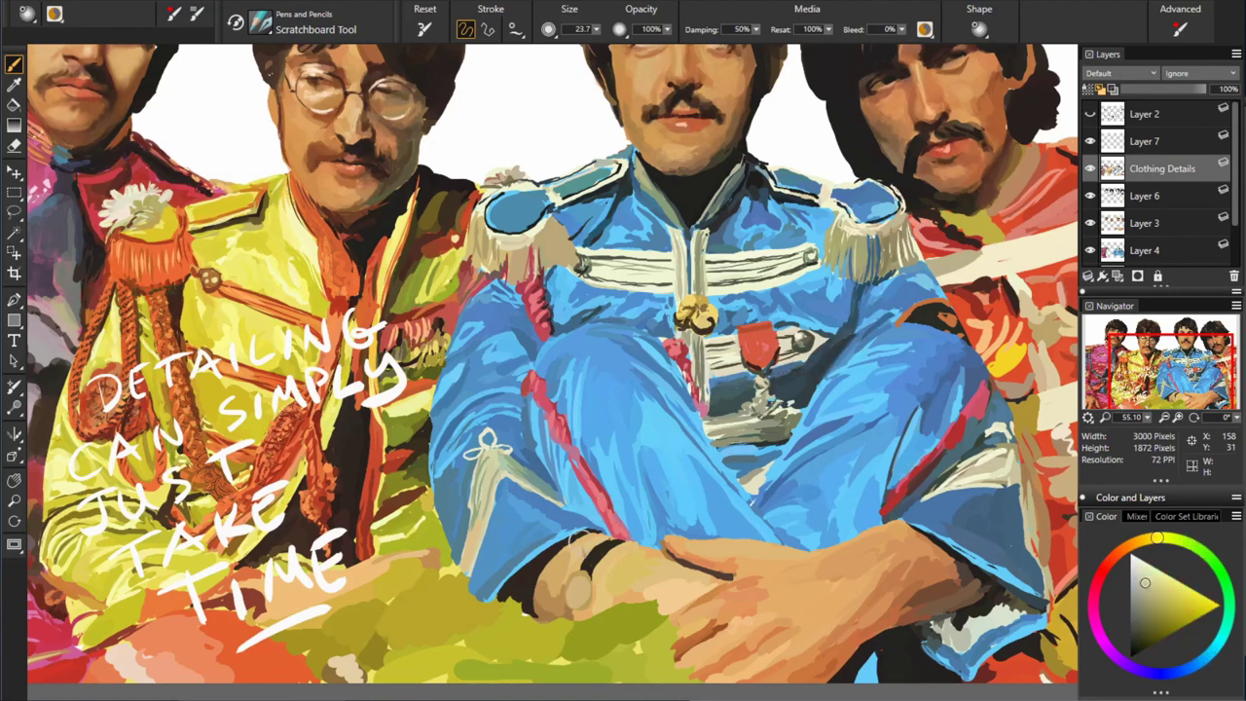
alt+click(729, 421)
alt+click(907, 372)
alt+click(716, 434)
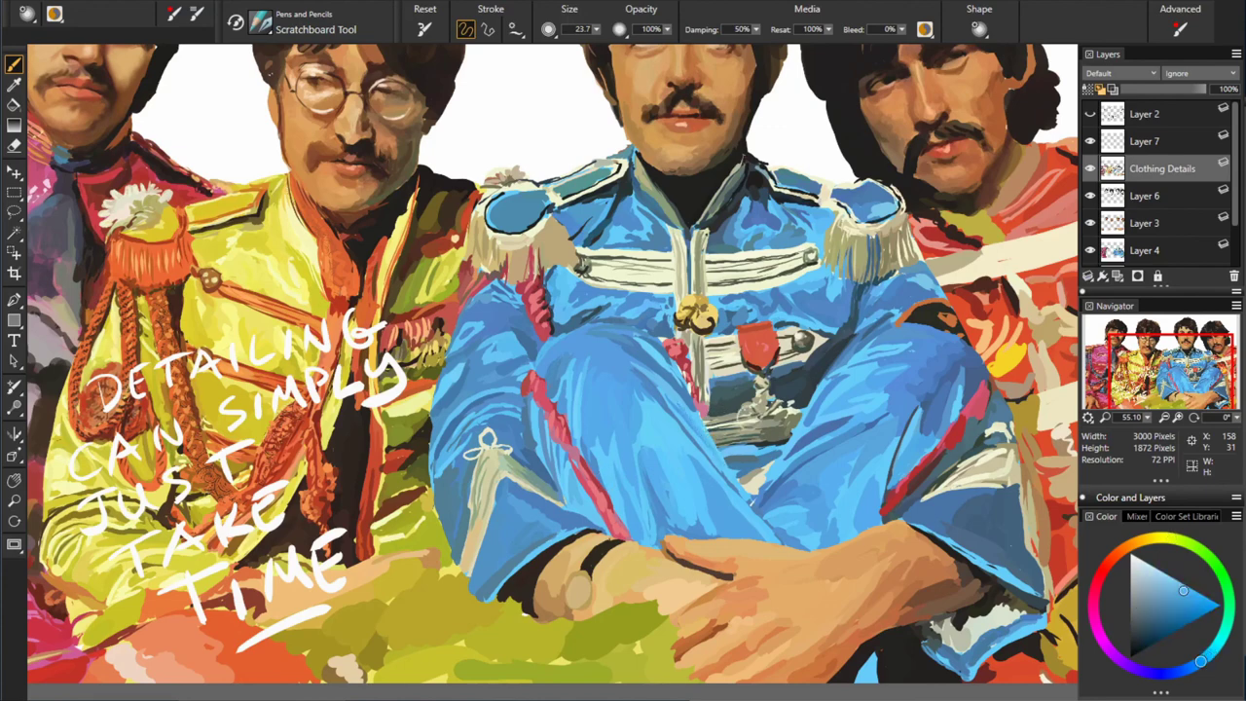
alt+click(653, 340)
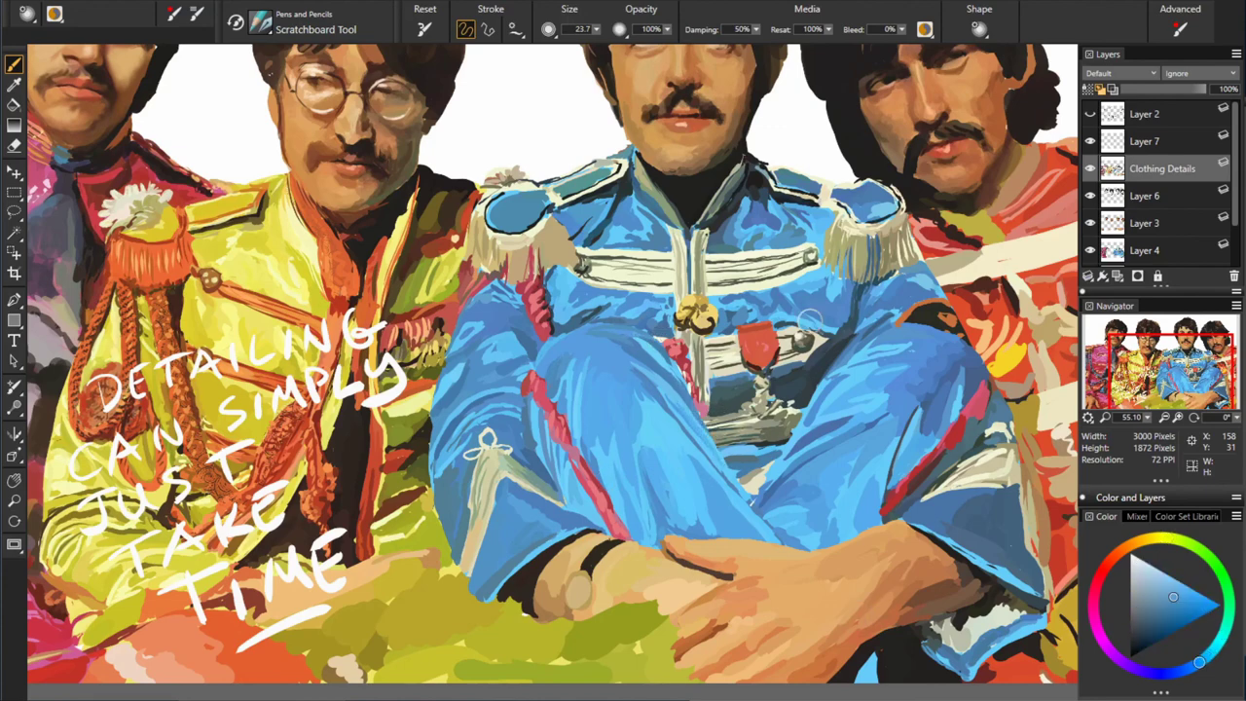
alt+click(766, 439)
key(Delete)
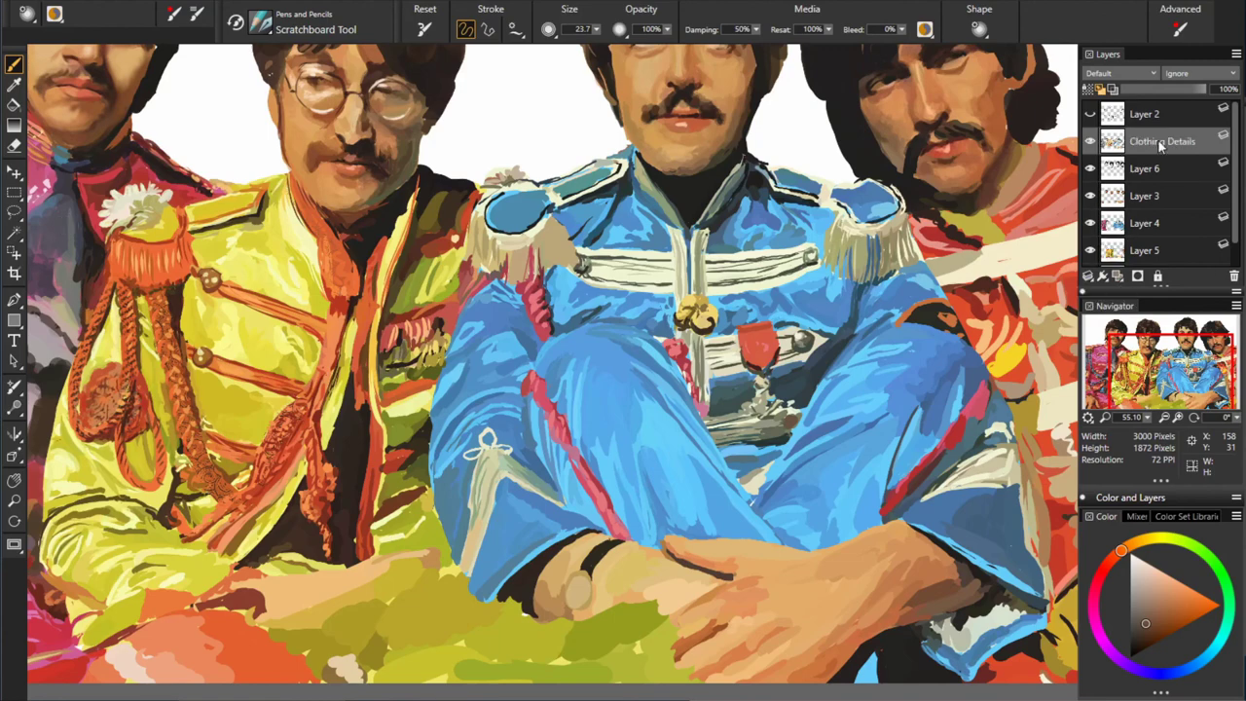
- On the Clothing Details layer, sample brighter and darker blues from the jacket and a pale near-white
alt+click(814, 442)
alt+click(850, 423)
alt+click(884, 322)
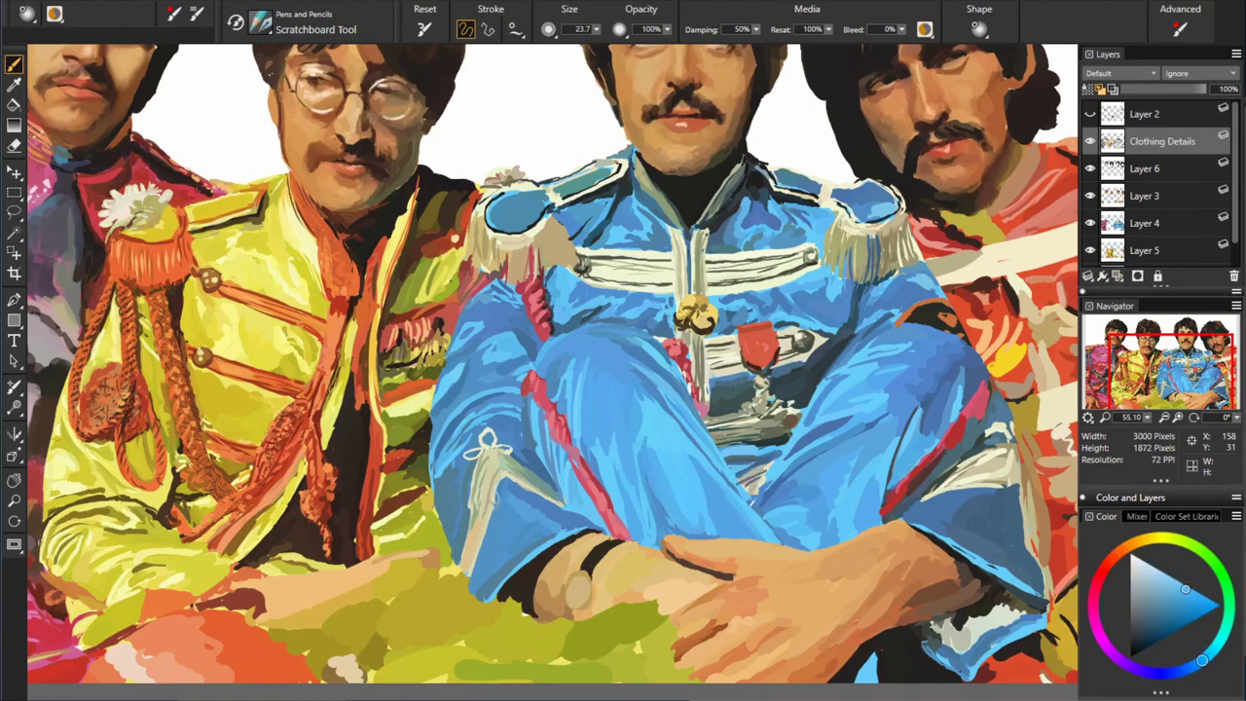
drag(1158, 358, 1174, 360)
click(1107, 566)
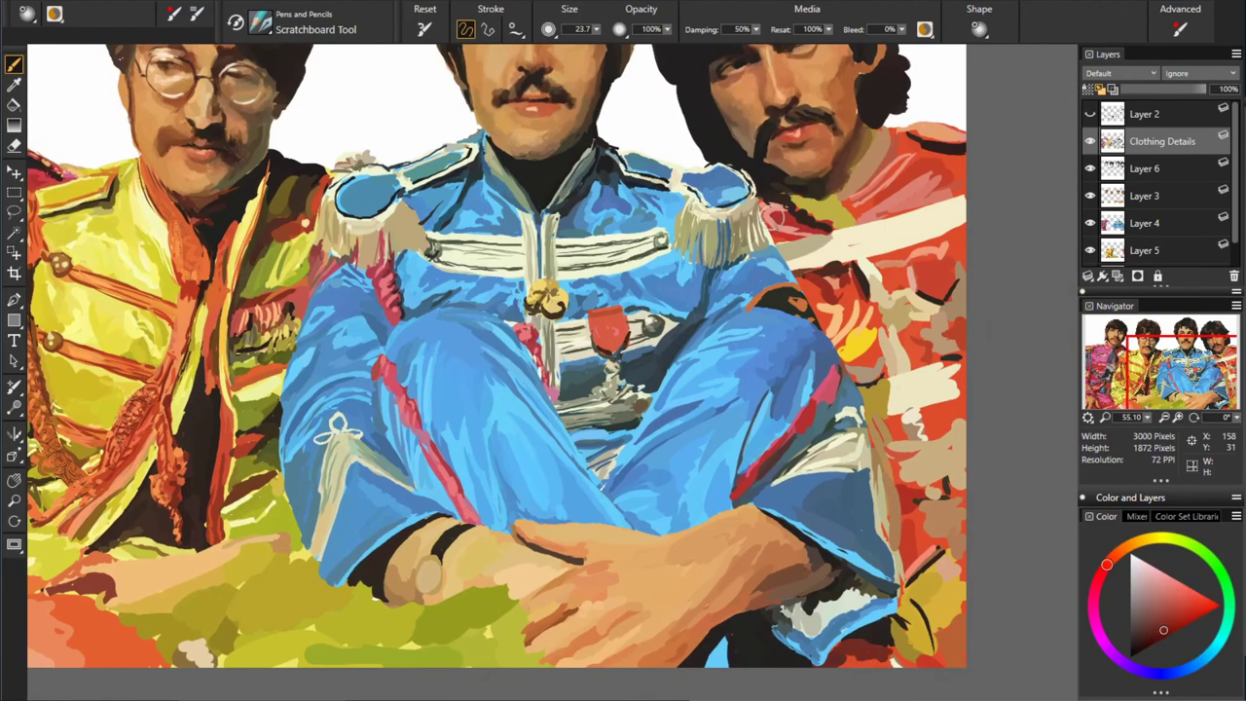
alt+click(884, 629)
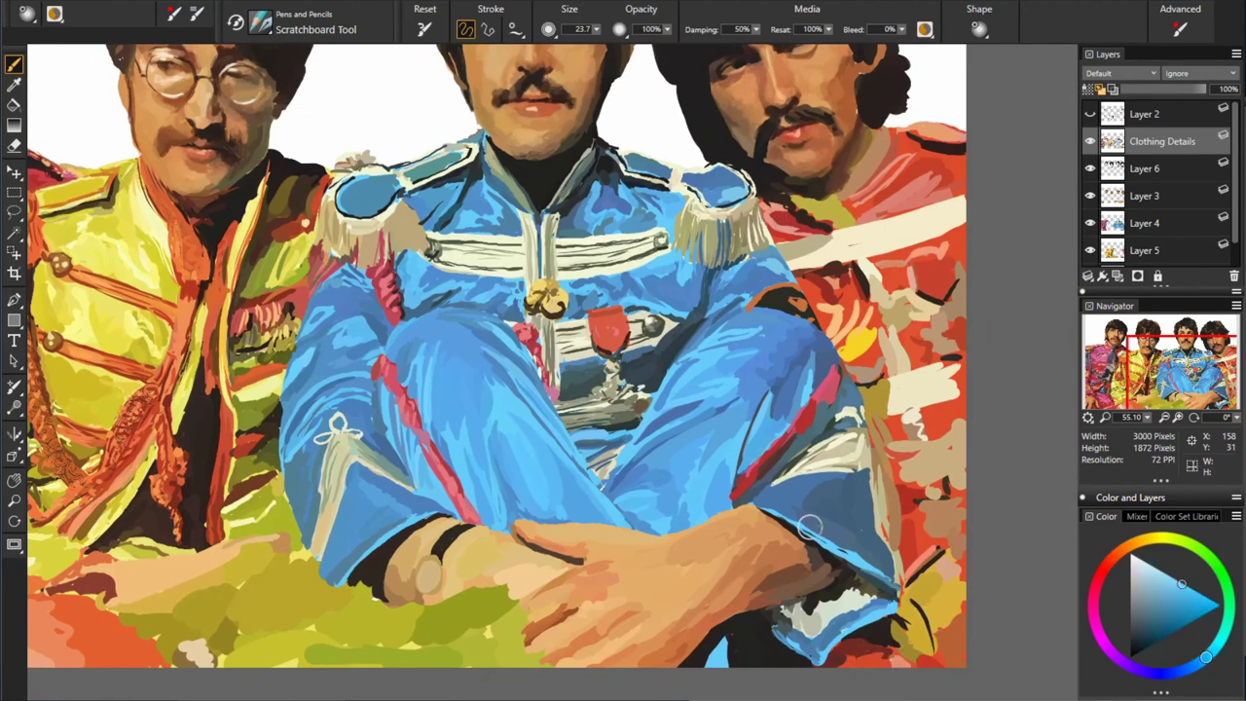
alt+click(898, 598)
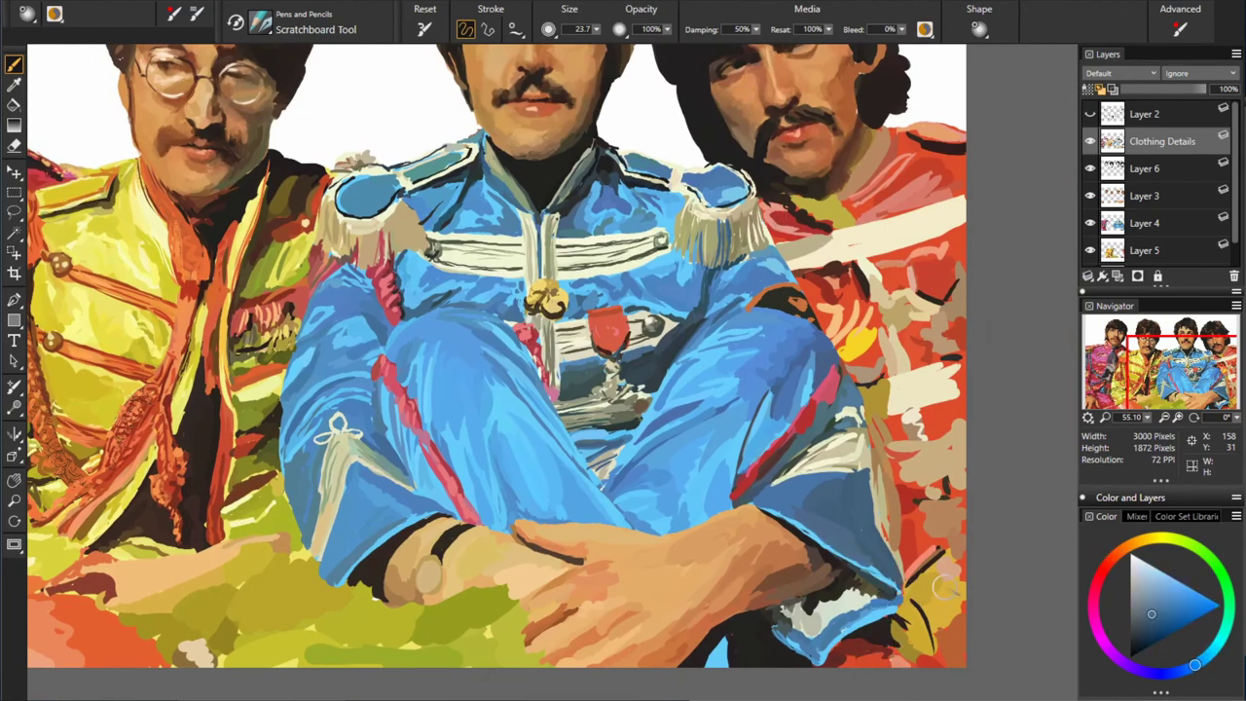
alt+click(631, 399)
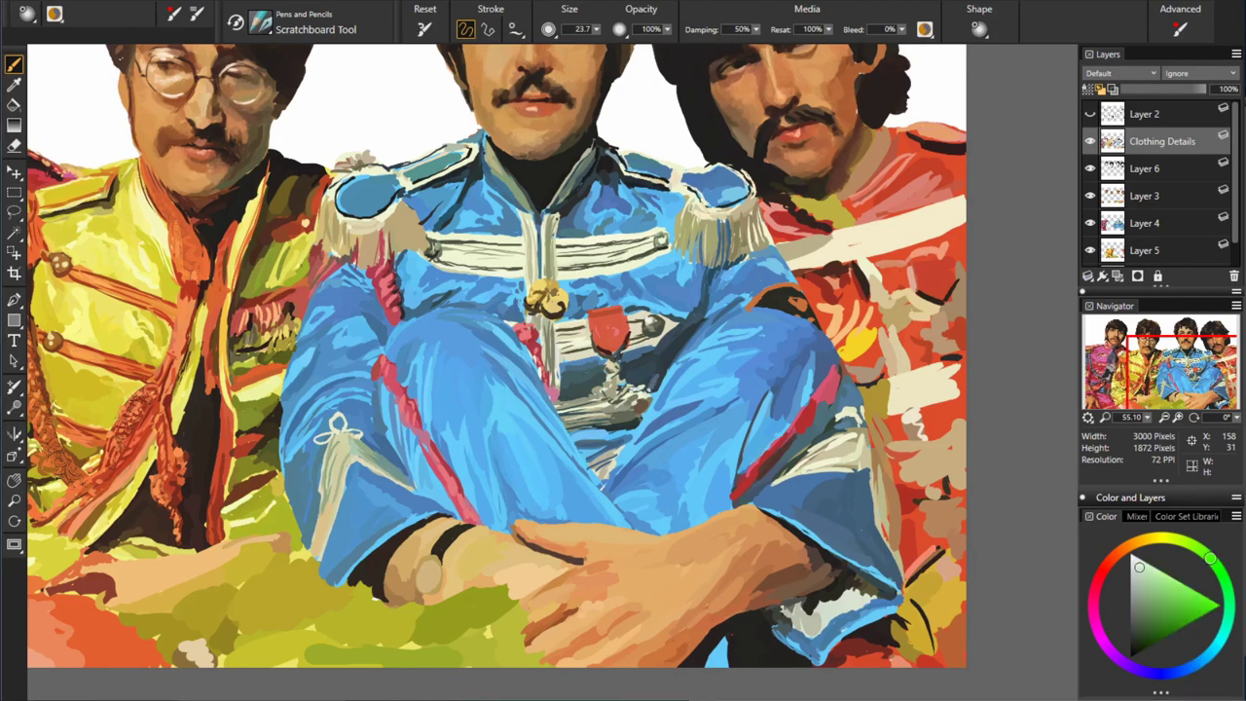
- Toggle the black line-art layer while sampling orange-brown and dark brown hair tones
alt+click(845, 144)
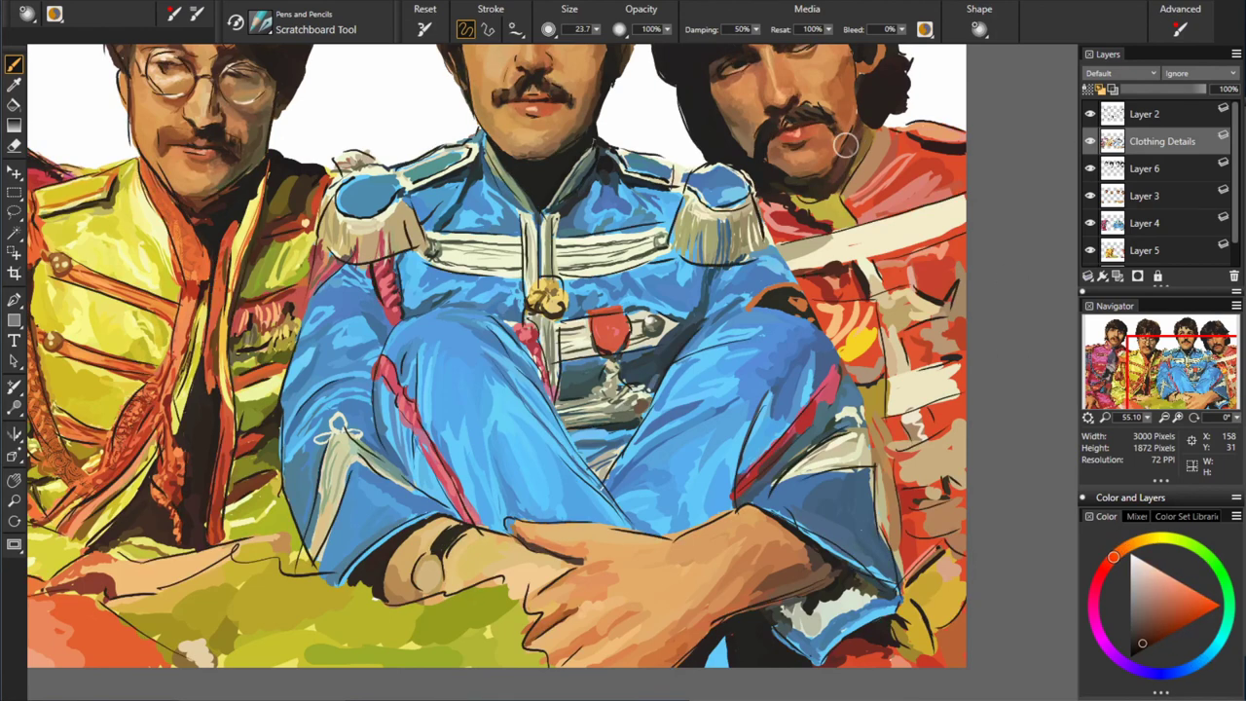
alt+click(846, 137)
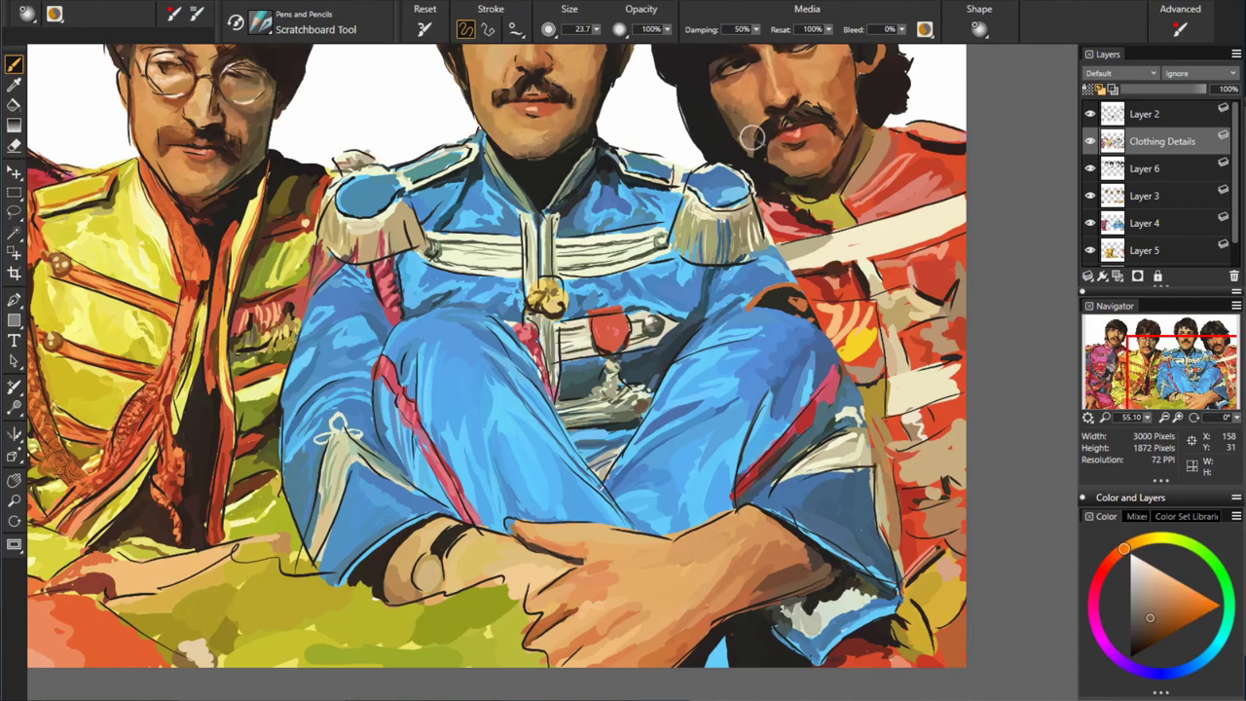
alt+click(718, 107)
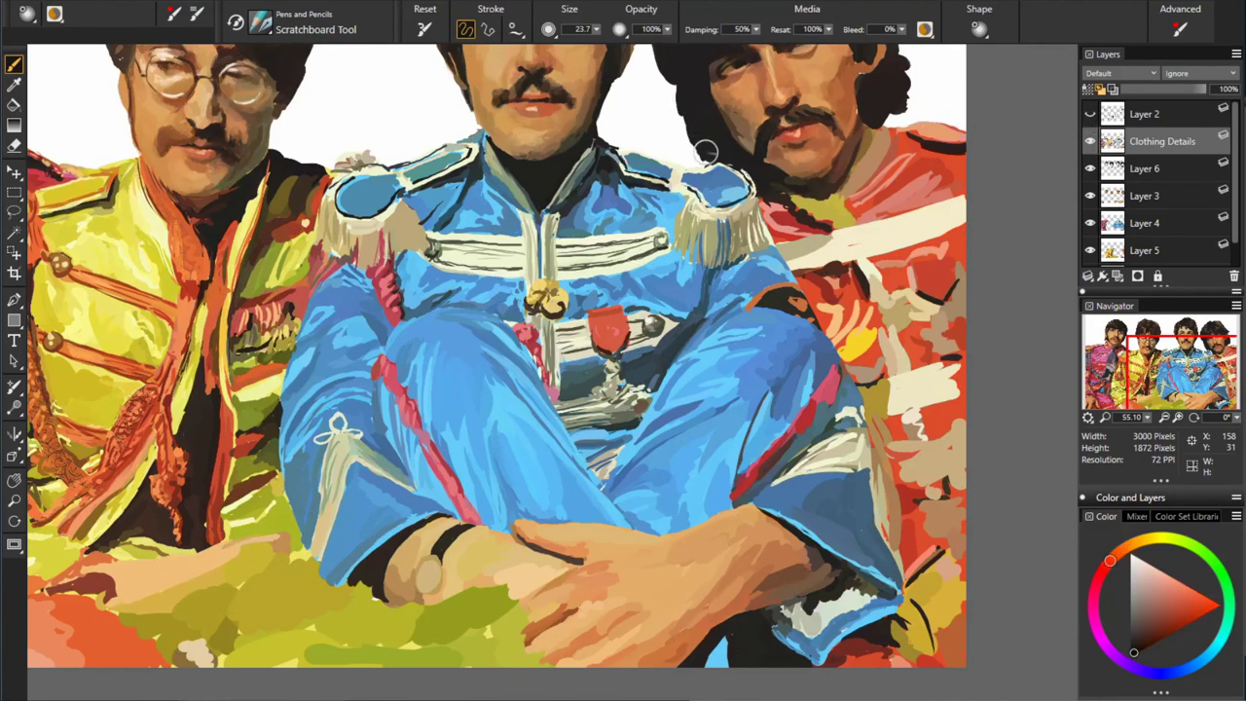
alt+click(798, 123)
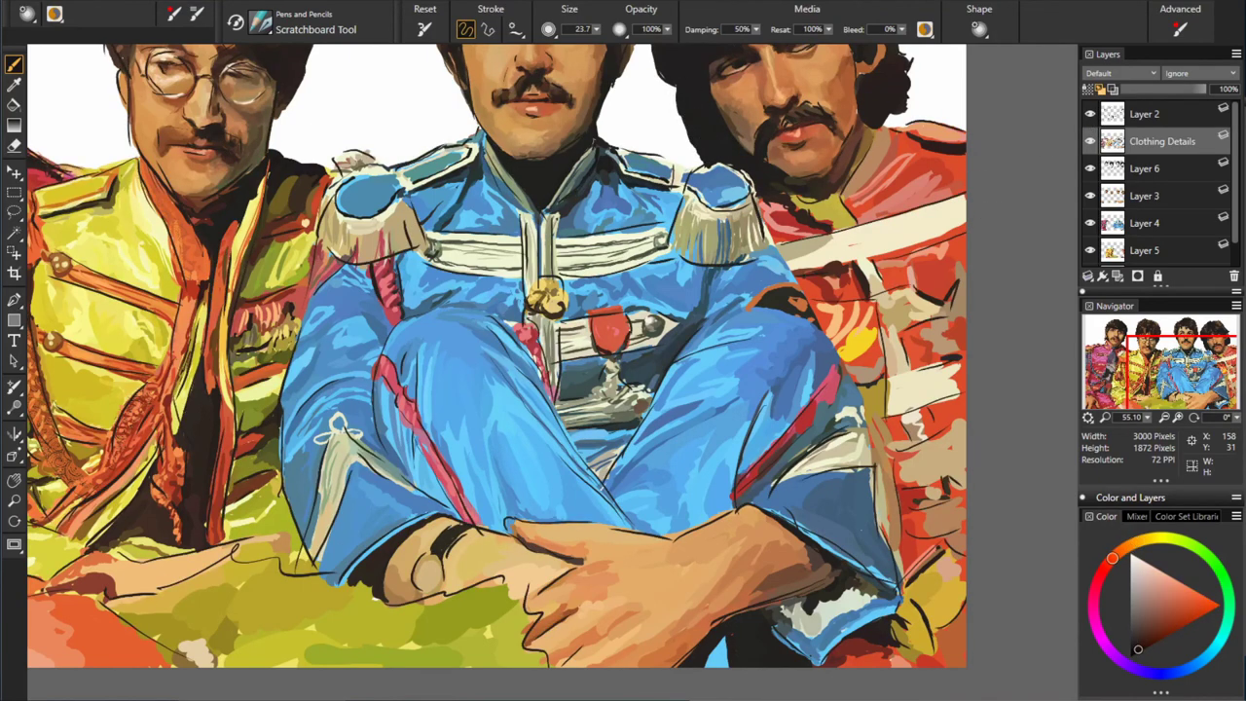
alt+click(742, 103)
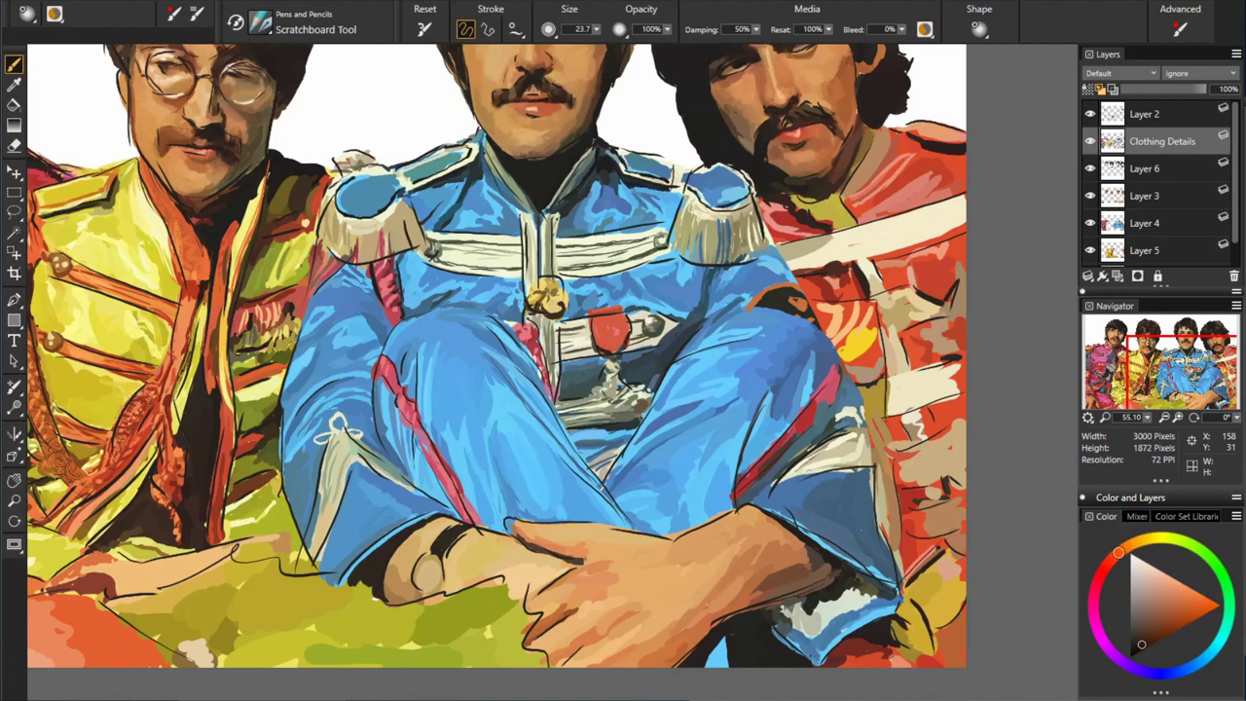
alt+click(718, 59)
- Sample near-black browns from the hair at the tops of the heads
drag(970, 122, 949, 151)
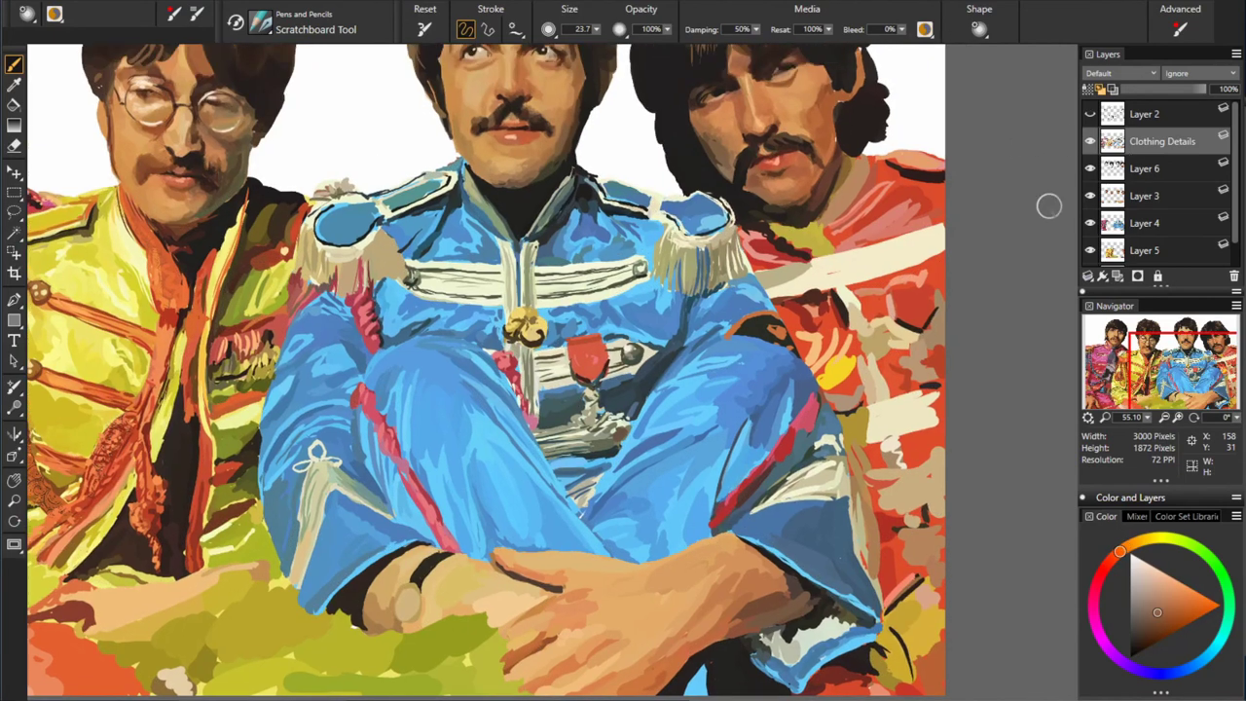
alt+click(772, 66)
alt+click(797, 76)
alt+click(777, 60)
alt+click(906, 87)
alt+click(817, 67)
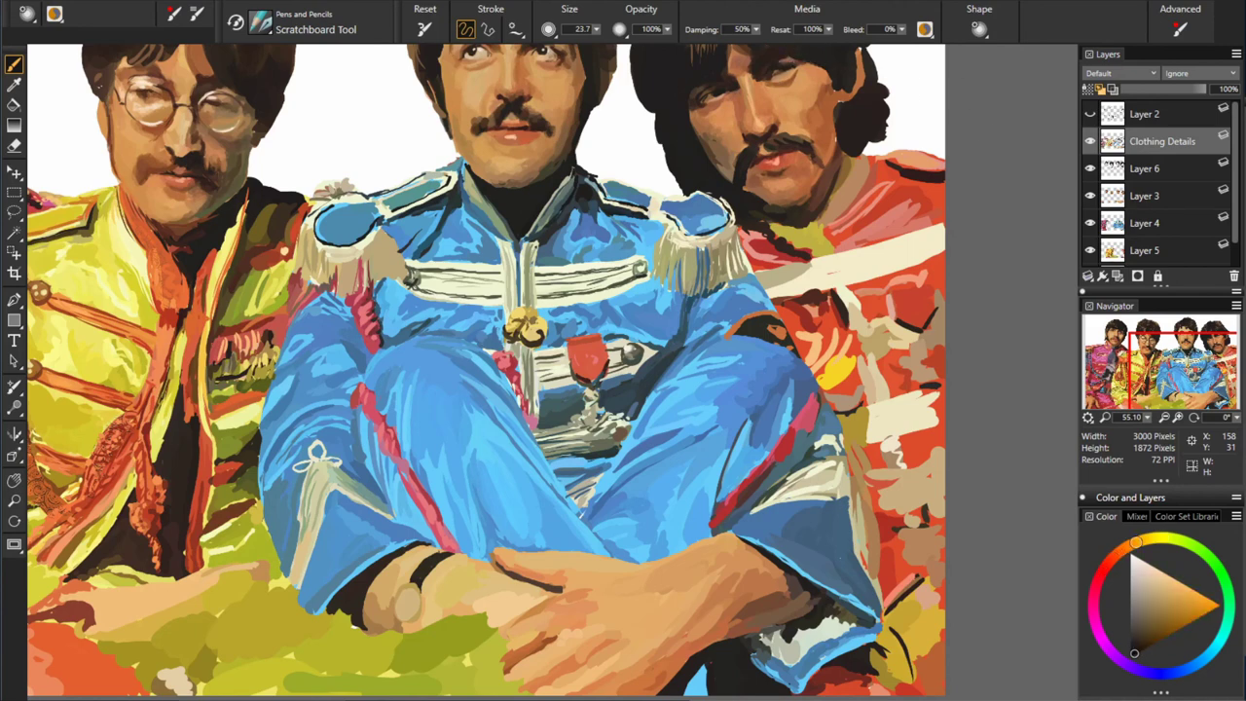
alt+click(842, 84)
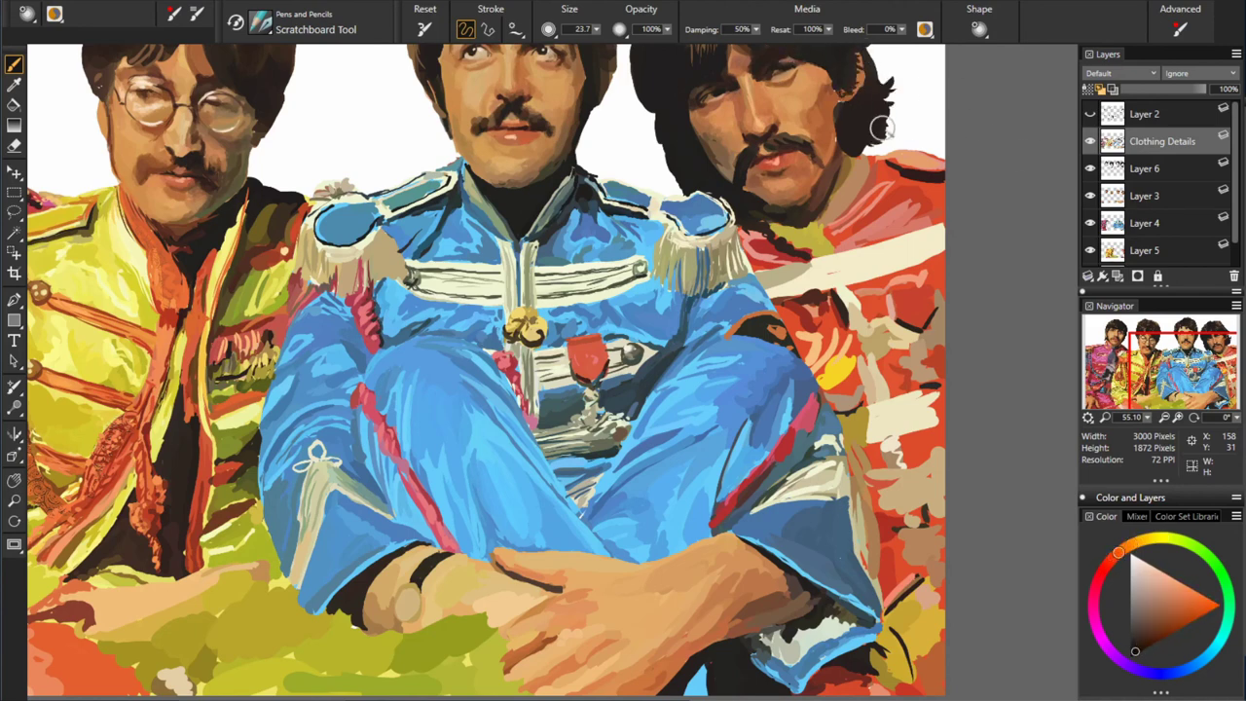
- Toggle the black line-art layer on and off to check the line work
click(1090, 114)
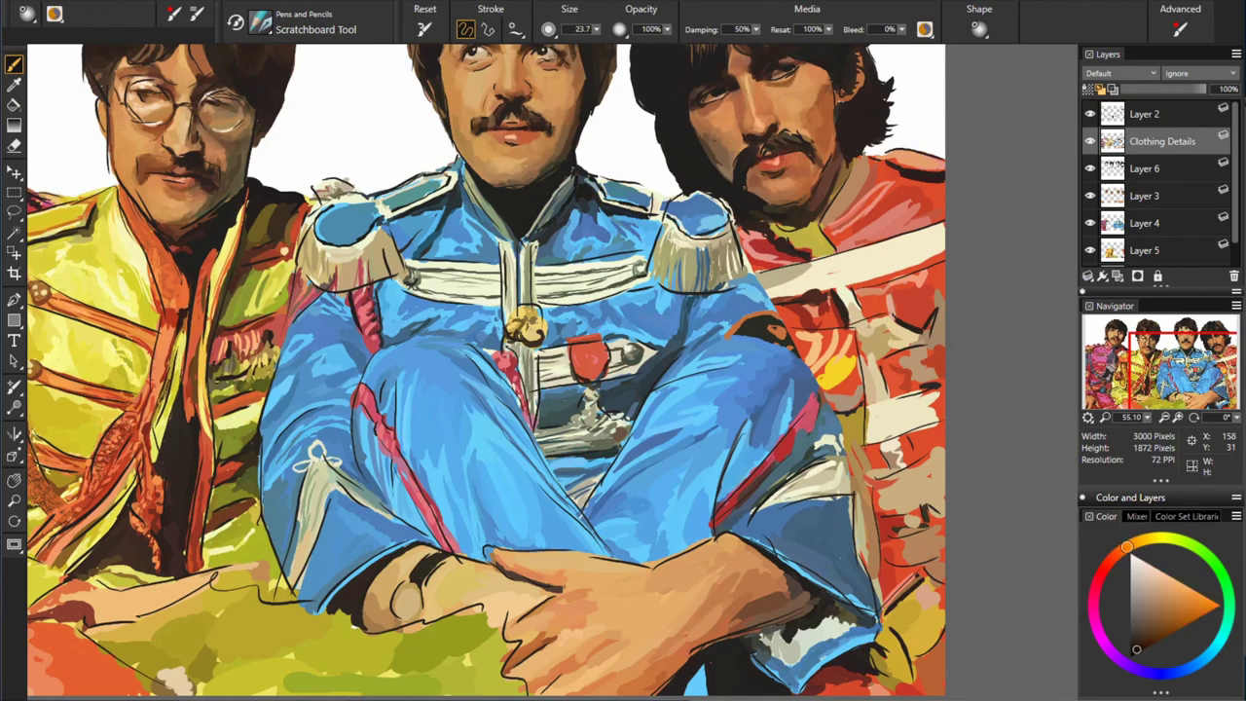
alt+click(835, 187)
click(1090, 114)
click(1090, 114)
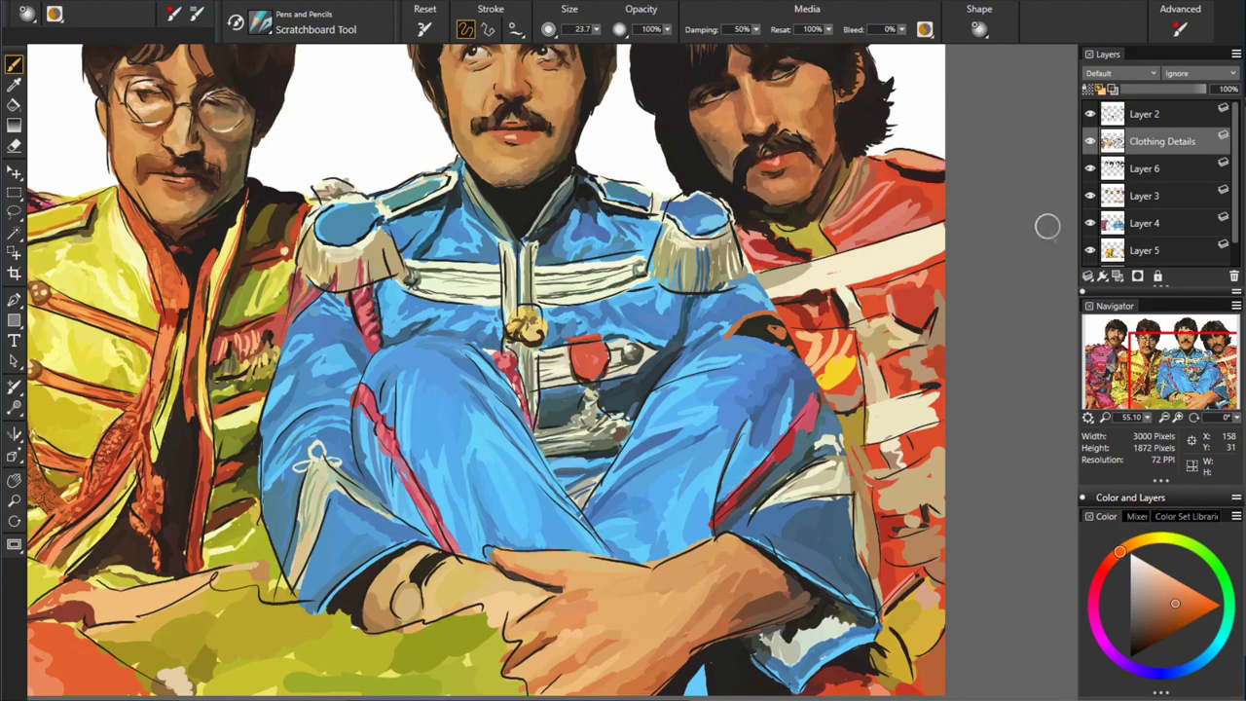
alt+click(768, 208)
click(1090, 114)
click(1089, 114)
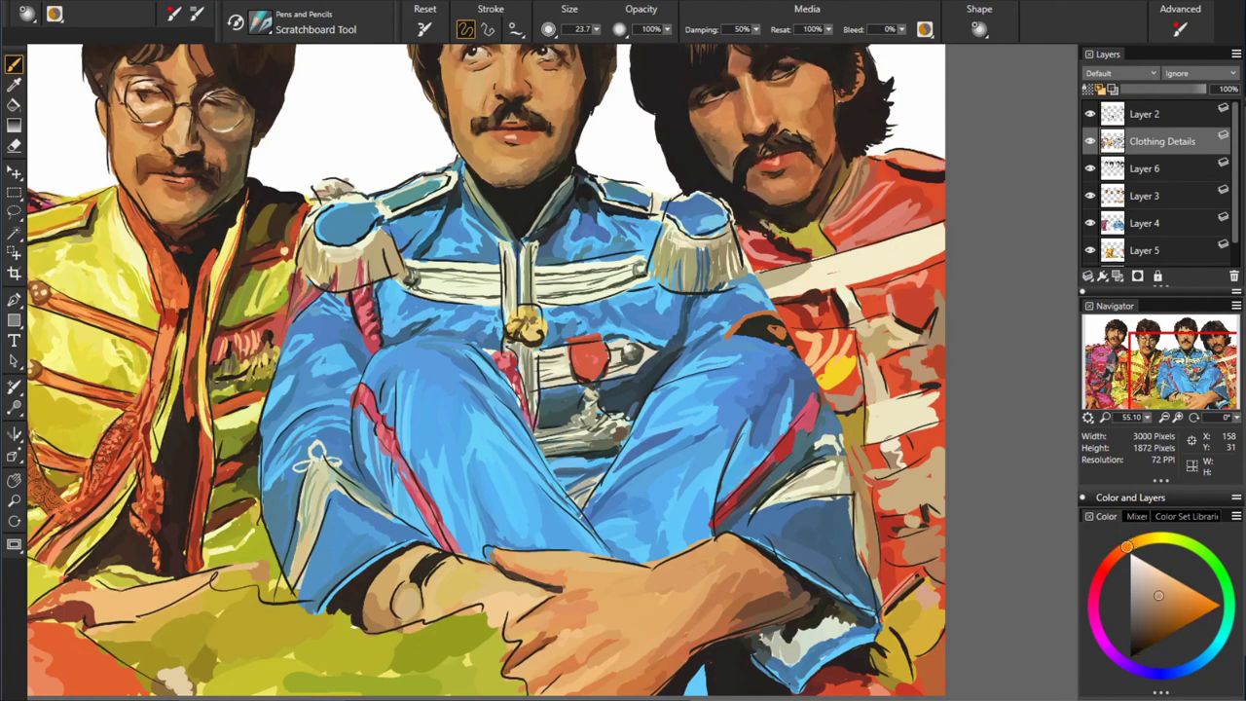
- Sample a range of reds and an orange tone from the red jacket
alt+click(814, 203)
alt+click(764, 239)
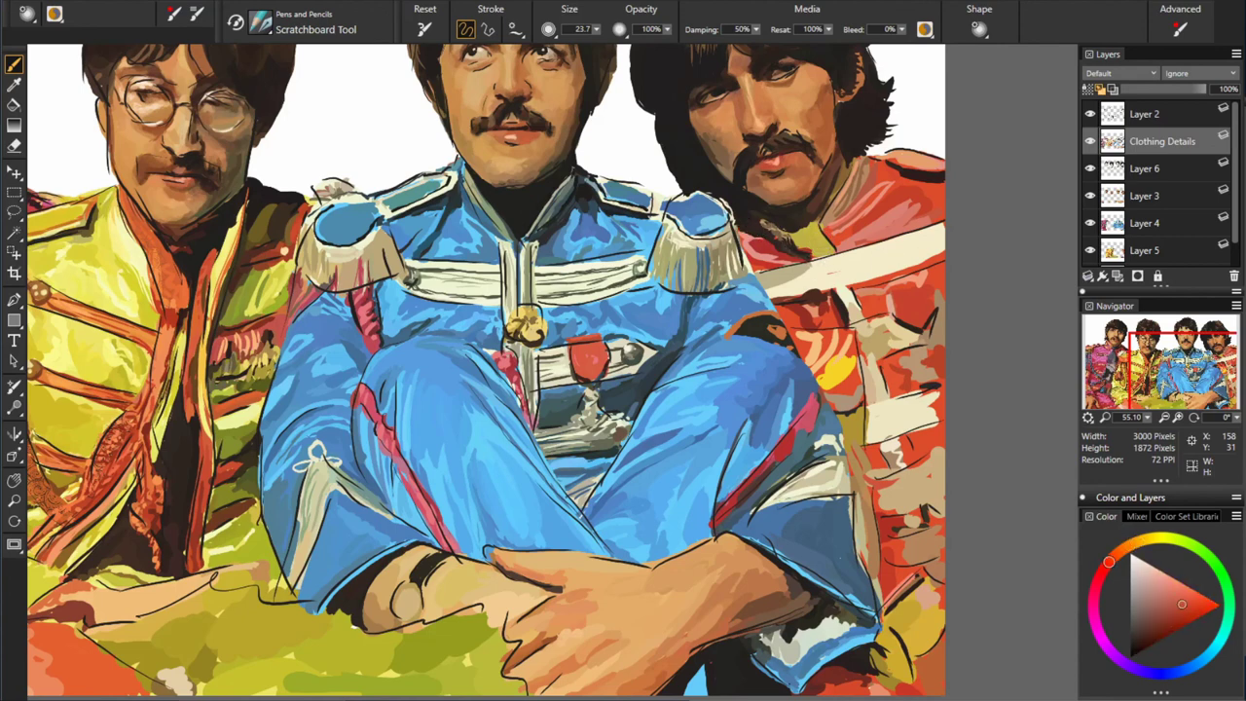
alt+click(758, 253)
alt+click(777, 236)
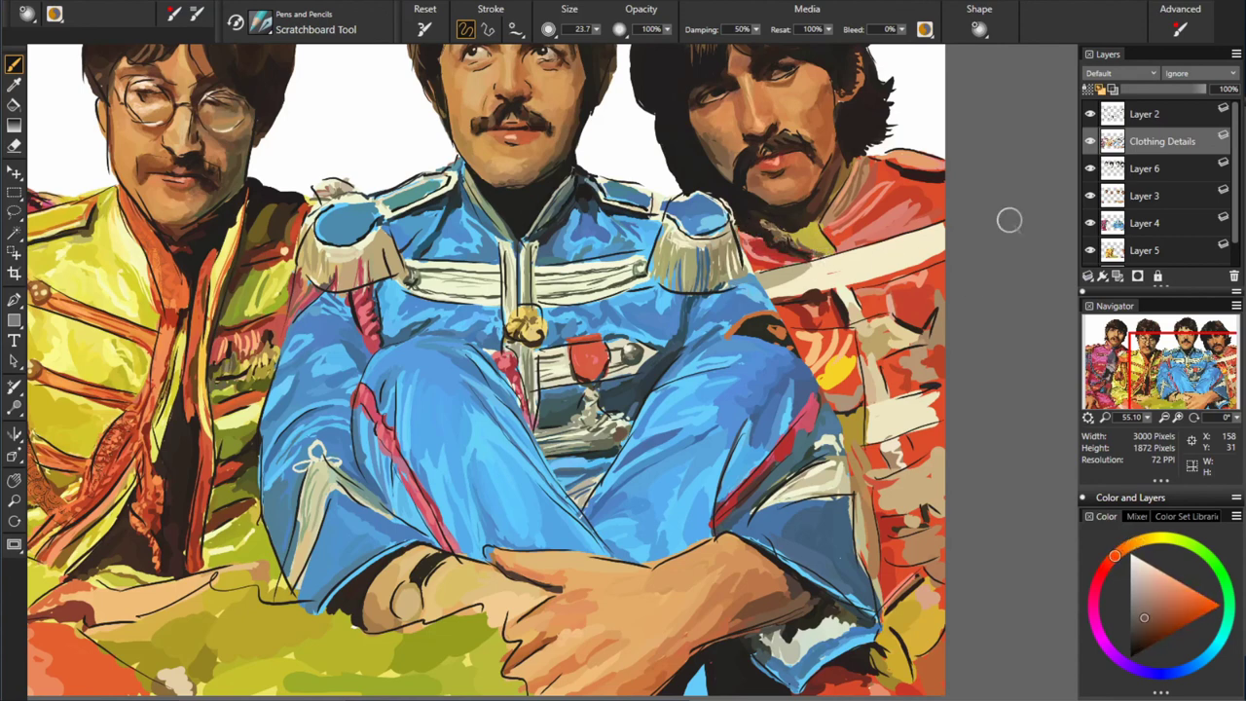
alt+click(825, 230)
alt+click(888, 153)
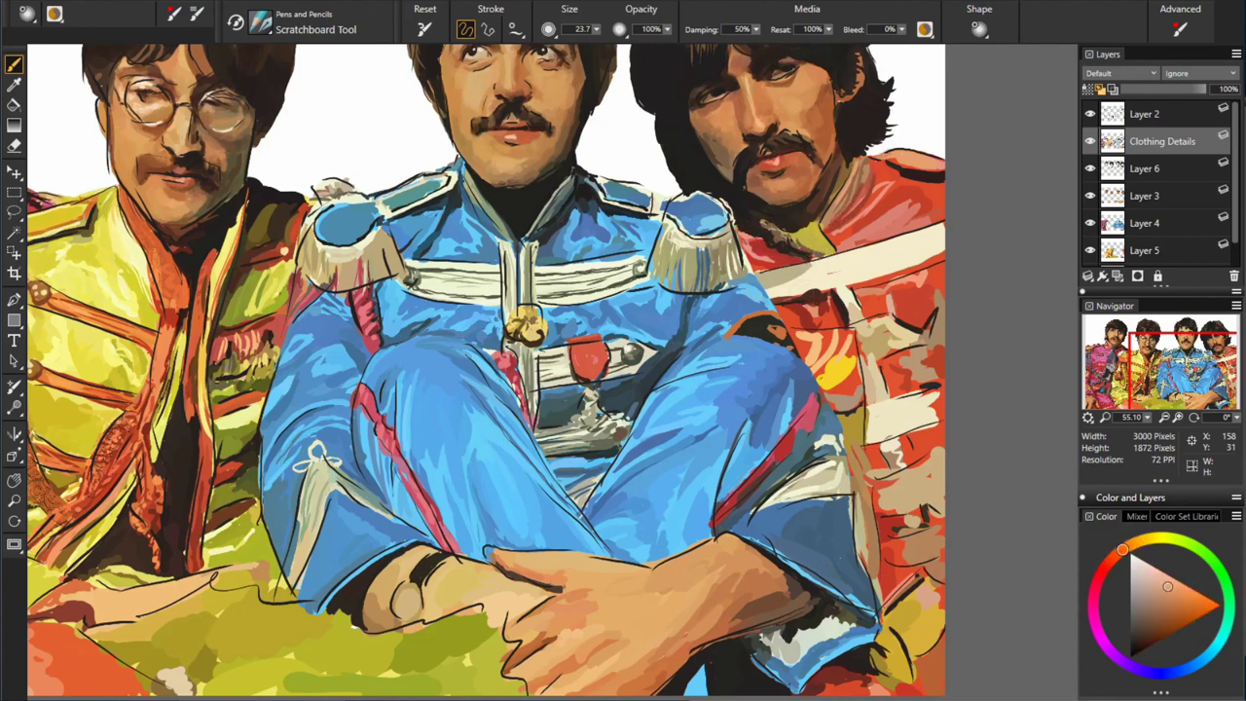
alt+click(915, 187)
alt+click(846, 252)
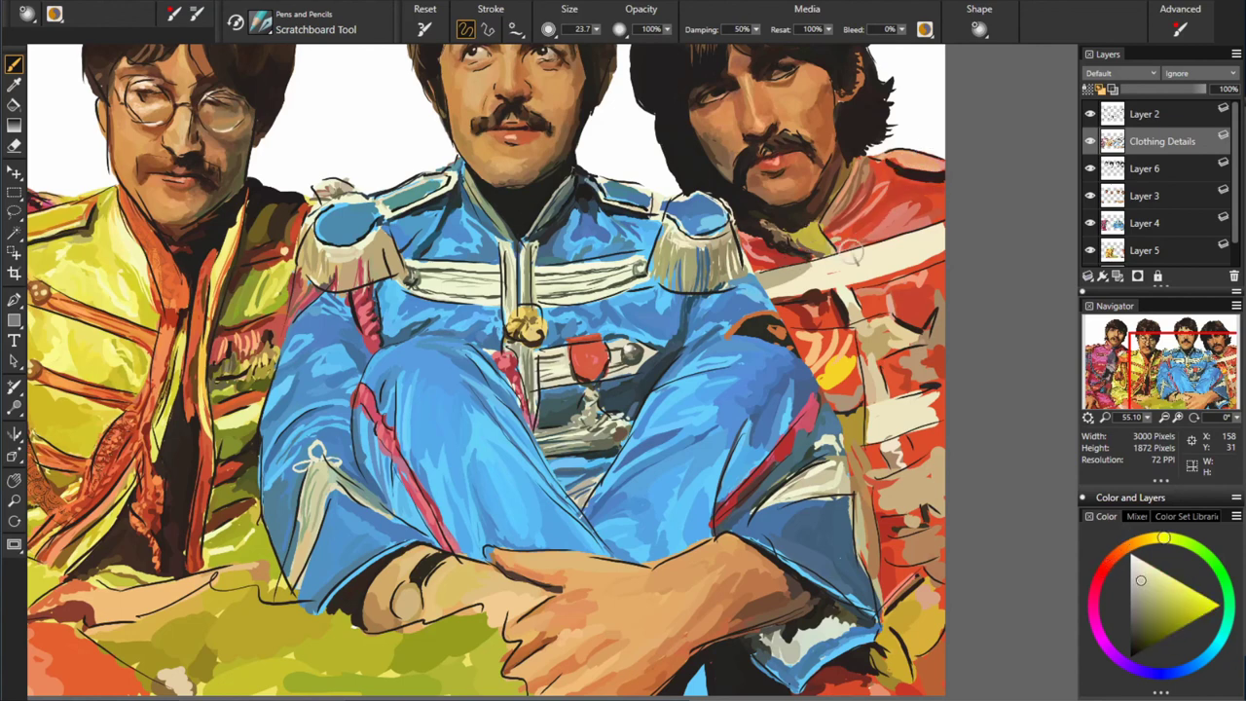
alt+click(906, 197)
alt+click(831, 254)
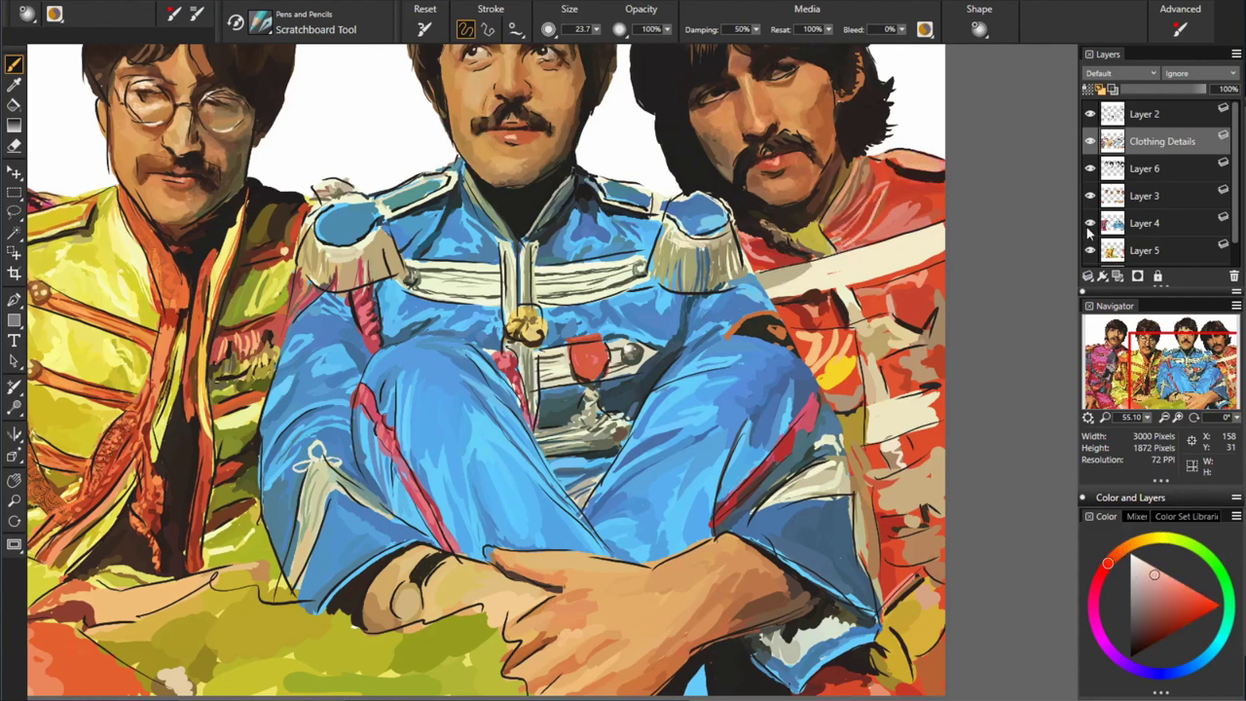
- Hide the line art and paint dark brownish-orange strokes near the red jacket's collar
alt+click(818, 278)
click(1090, 114)
alt+click(732, 336)
drag(828, 229, 823, 268)
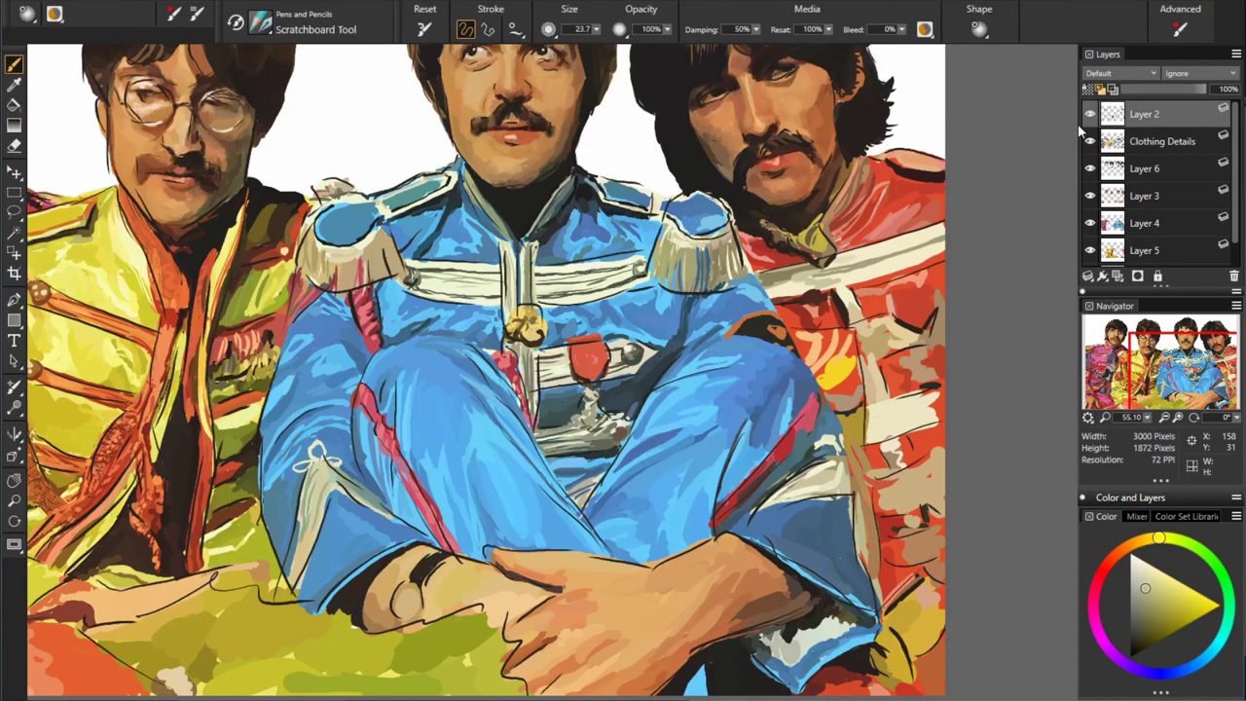
- Sample light blue, several reds, orange and yellow from the painted uniforms
alt+click(748, 280)
alt+click(751, 256)
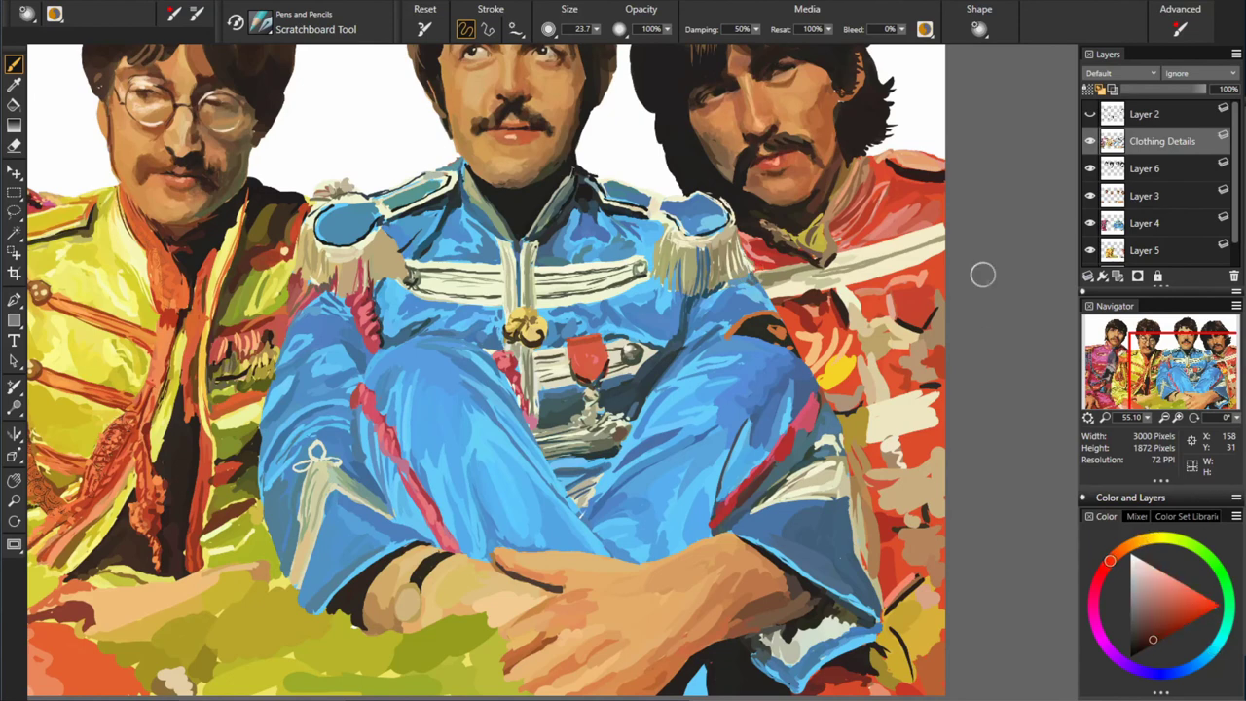
alt+click(906, 288)
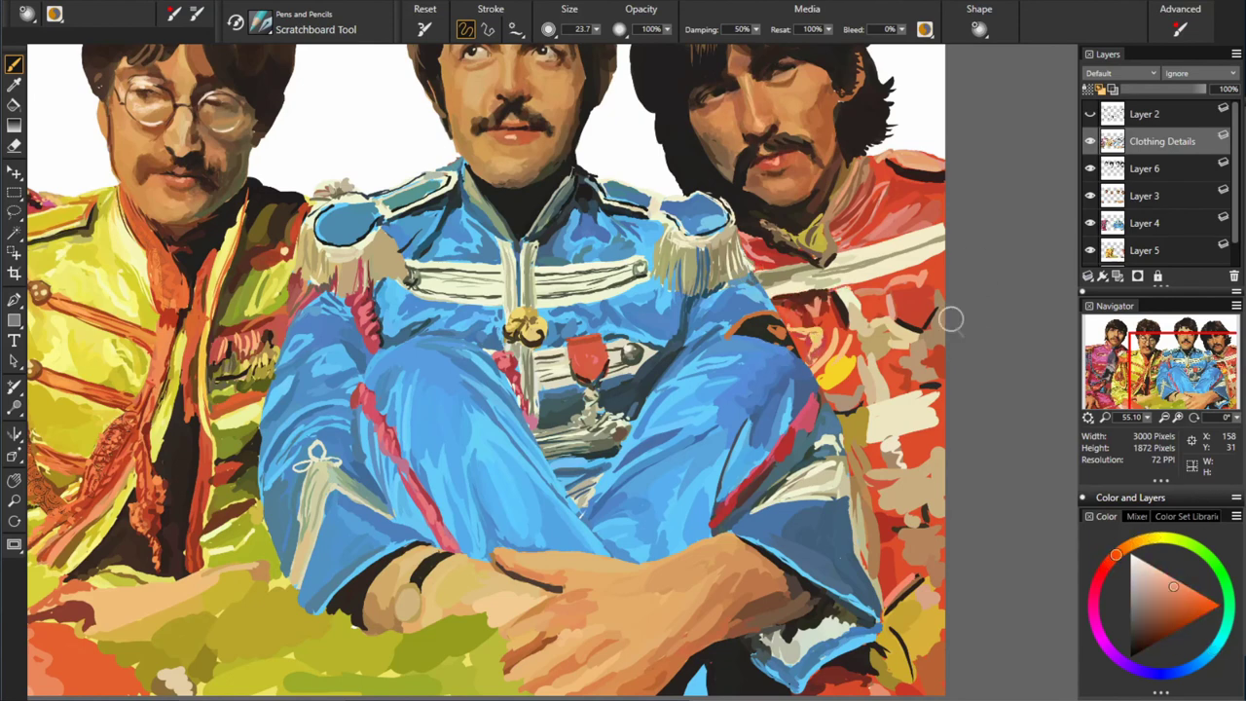
alt+click(833, 354)
alt+click(813, 364)
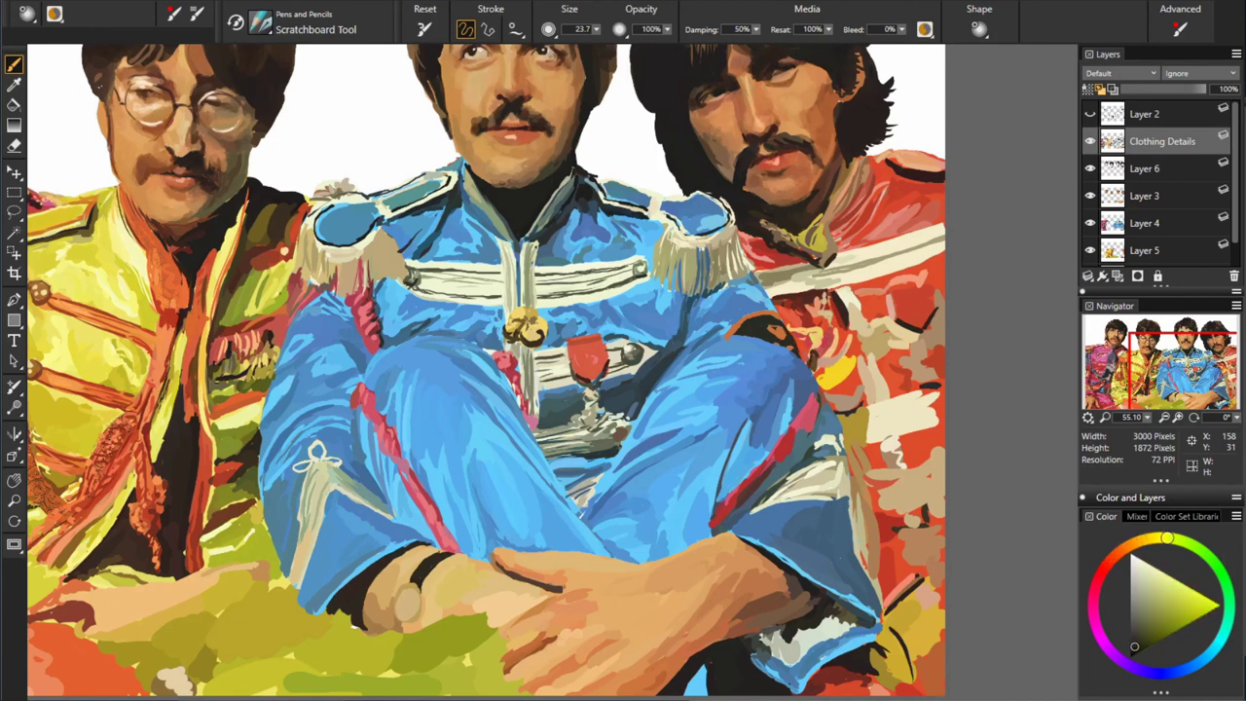
alt+click(826, 373)
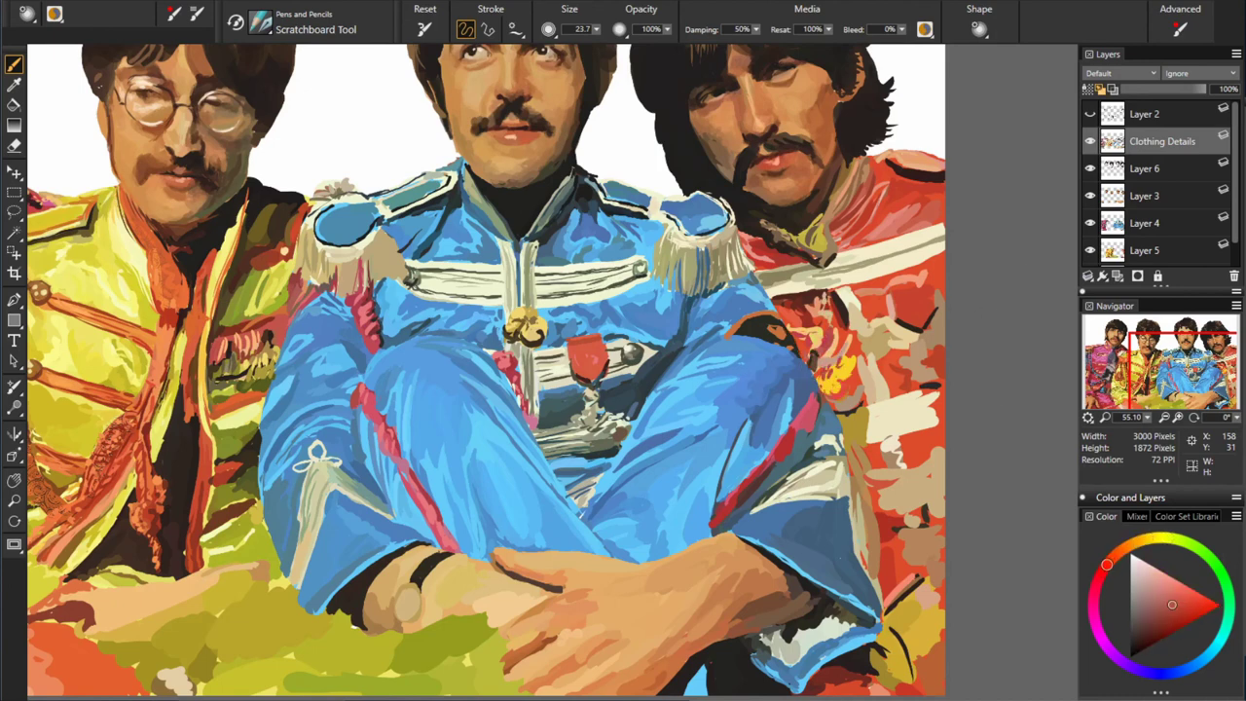
alt+click(843, 412)
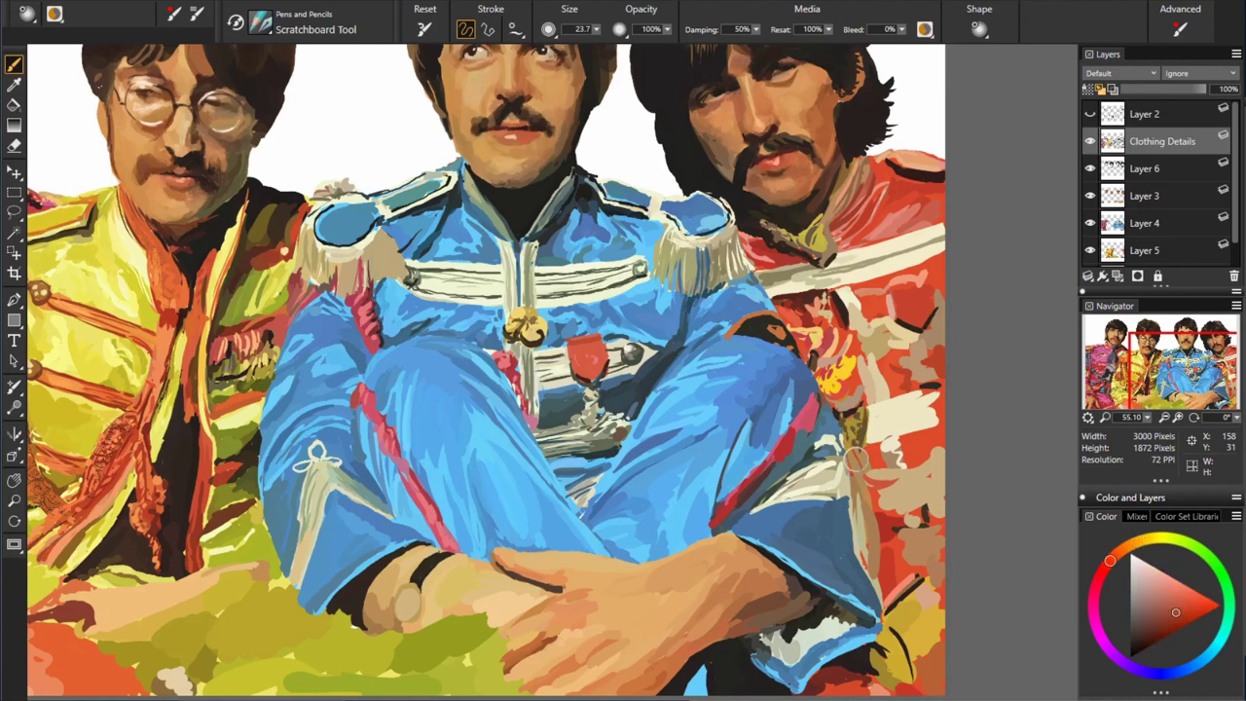
- Sample yellow-green, orange and red tones while toggling the line-art layer
alt+click(861, 497)
alt+click(875, 487)
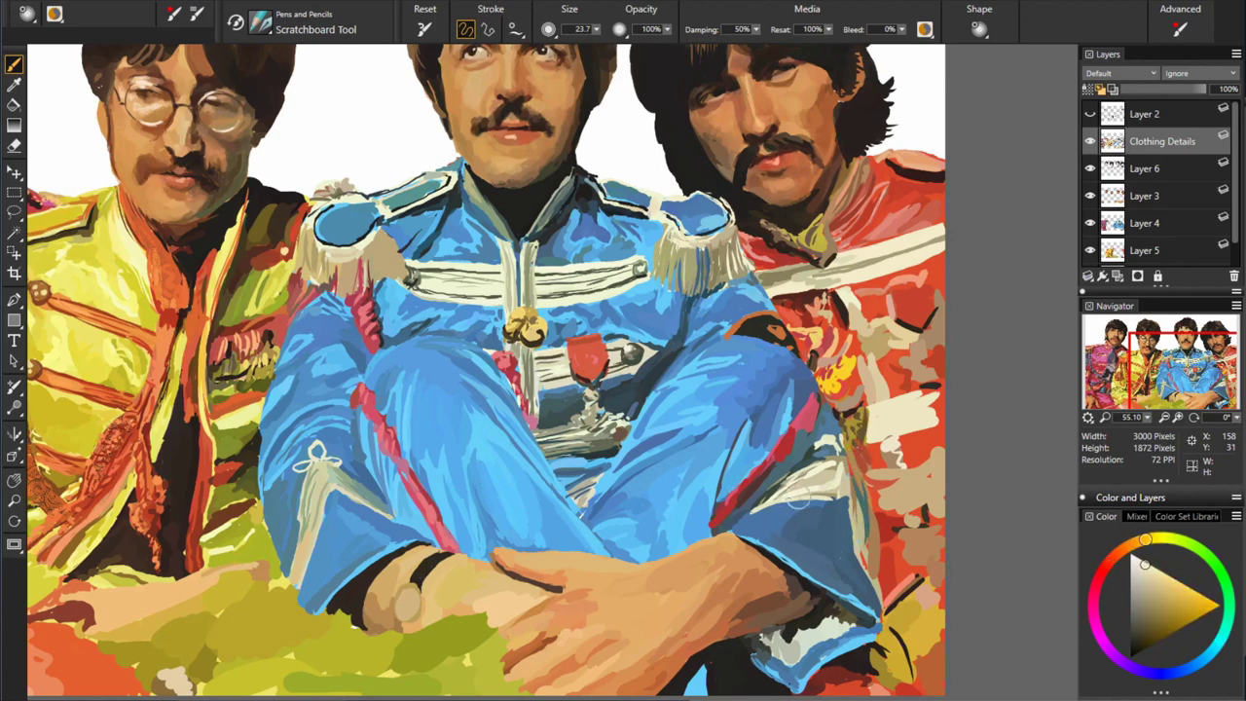
alt+click(789, 487)
alt+click(804, 535)
alt+click(867, 560)
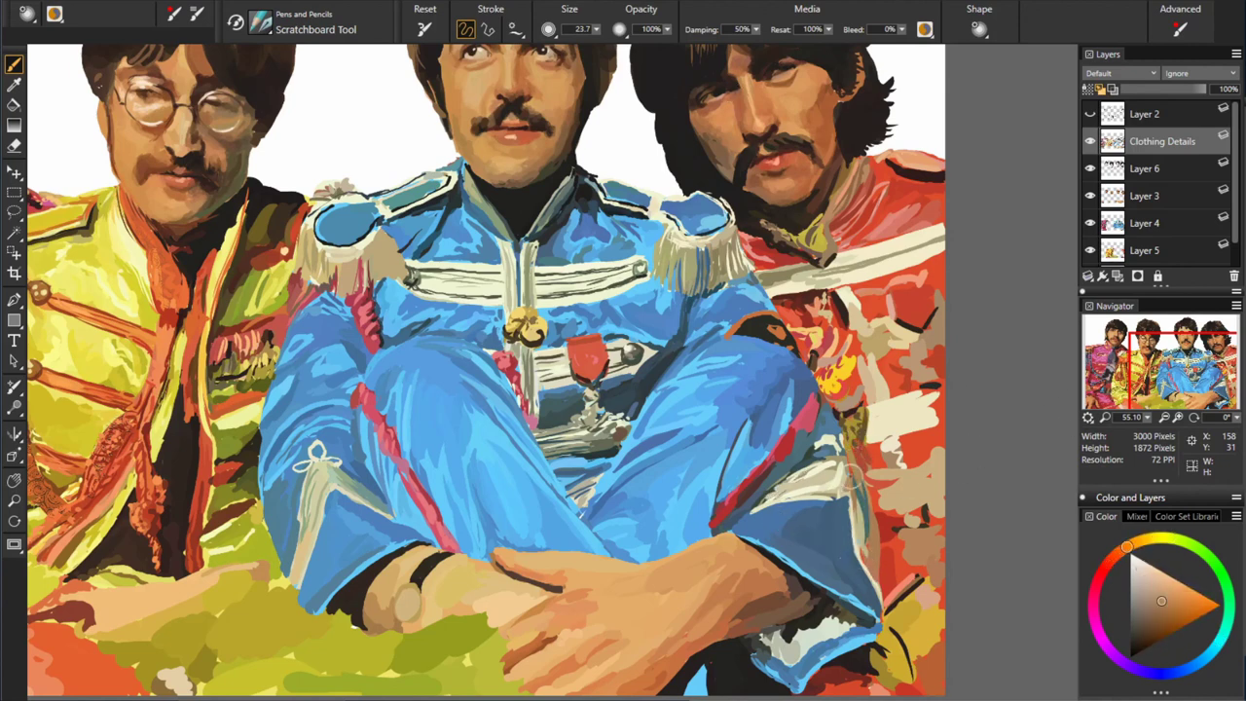
alt+click(861, 496)
alt+click(916, 594)
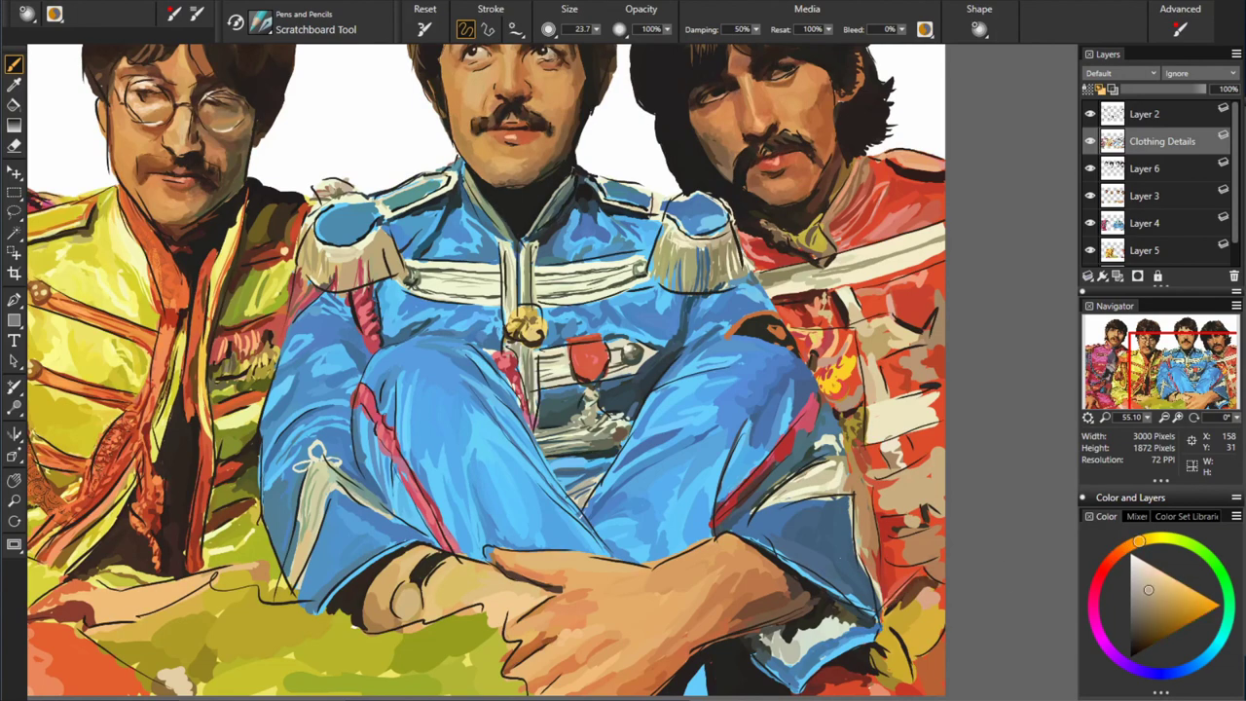
alt+click(930, 665)
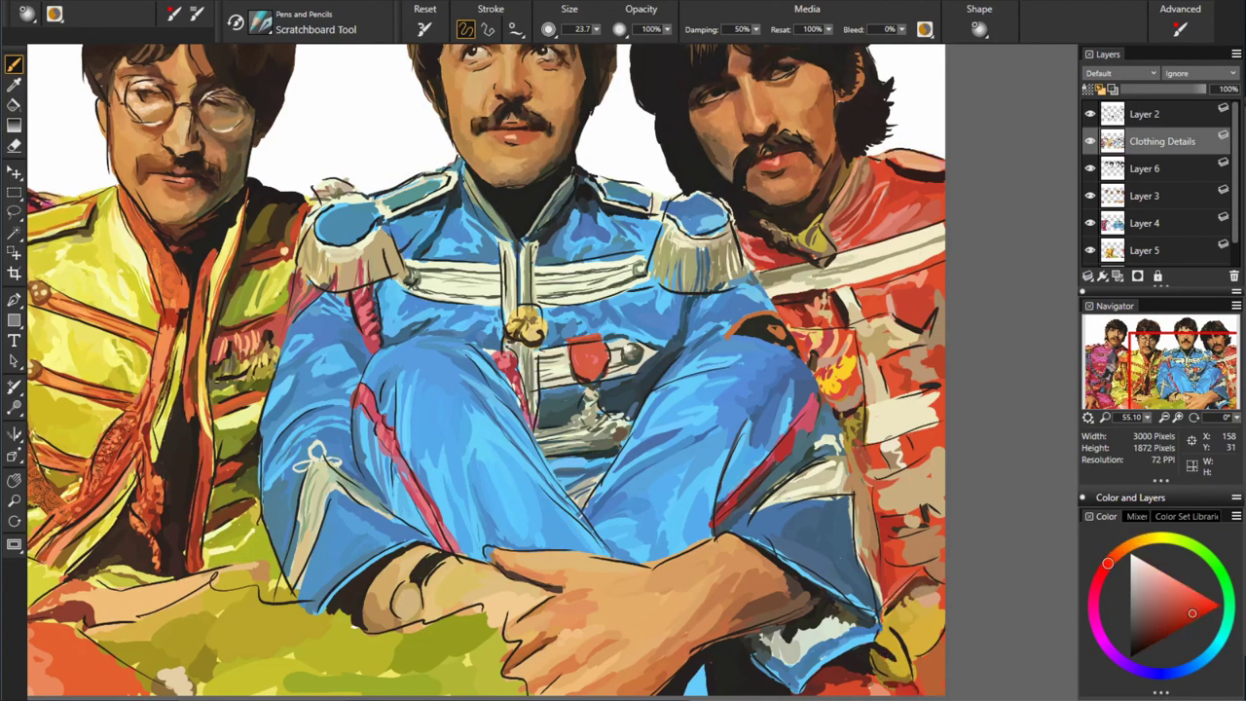
alt+click(74, 125)
click(1090, 114)
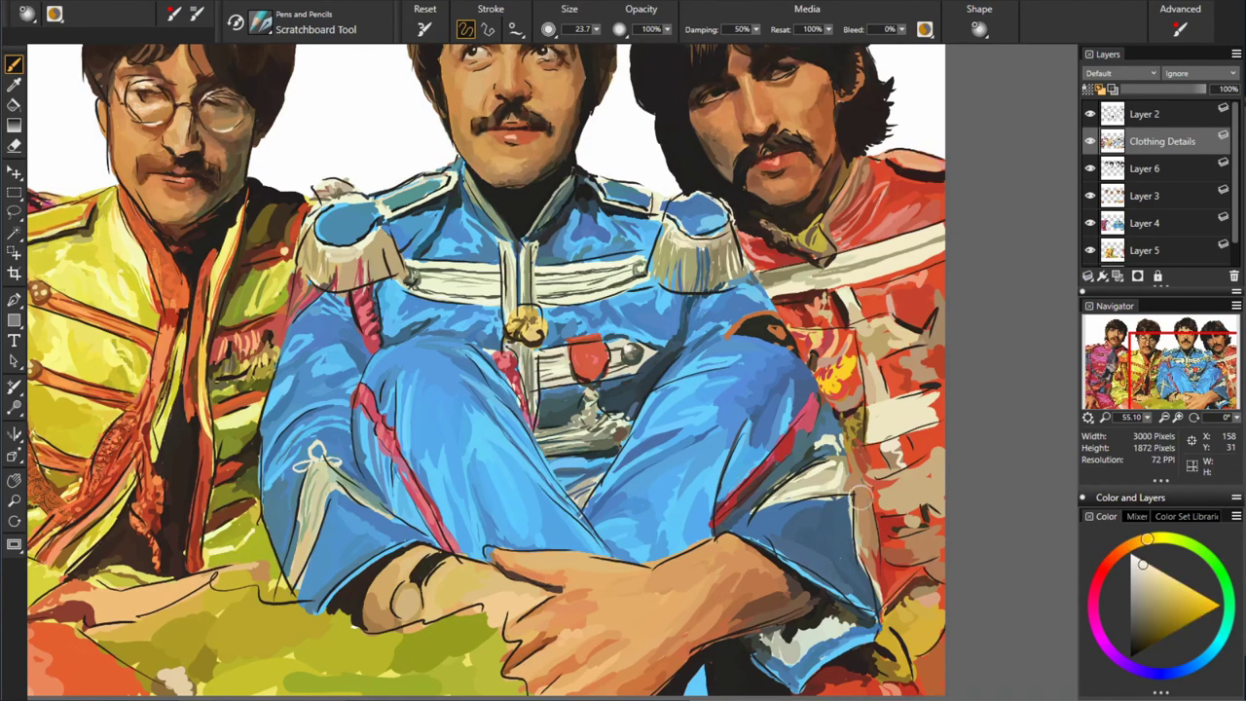
- Pick sleeve blues and a range of orange-red to yellow-orange paint colours
alt+click(826, 417)
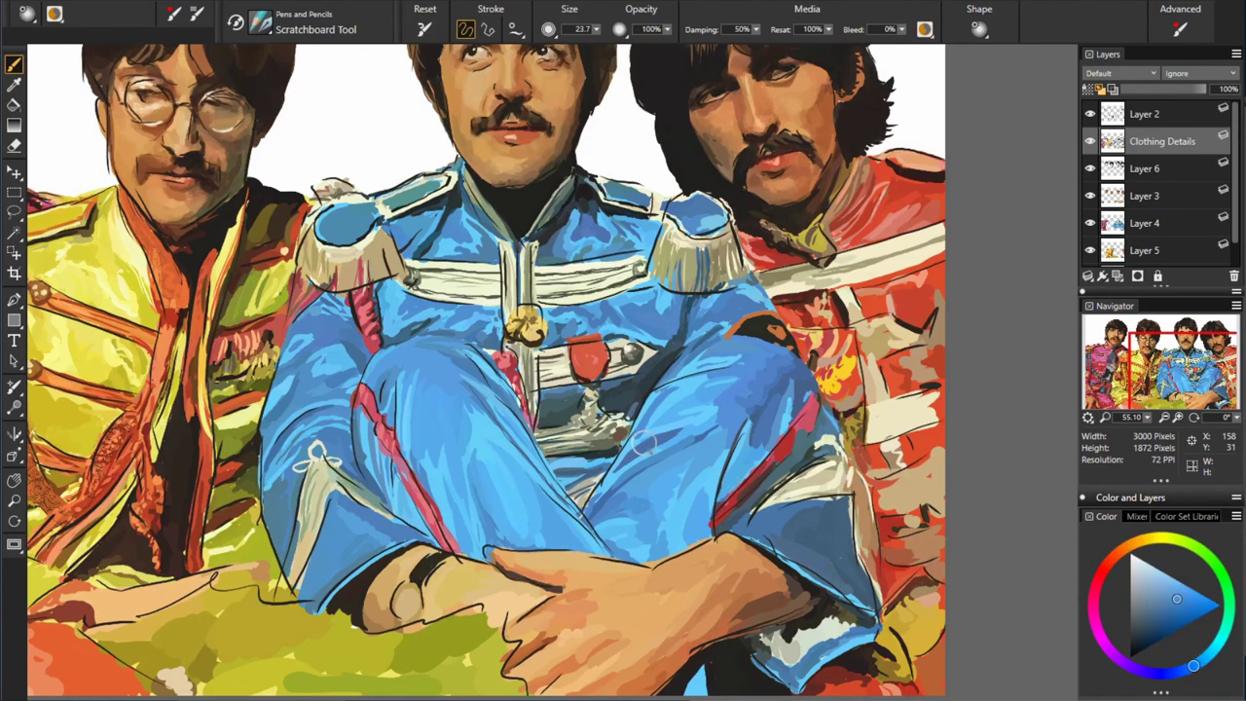
alt+click(854, 427)
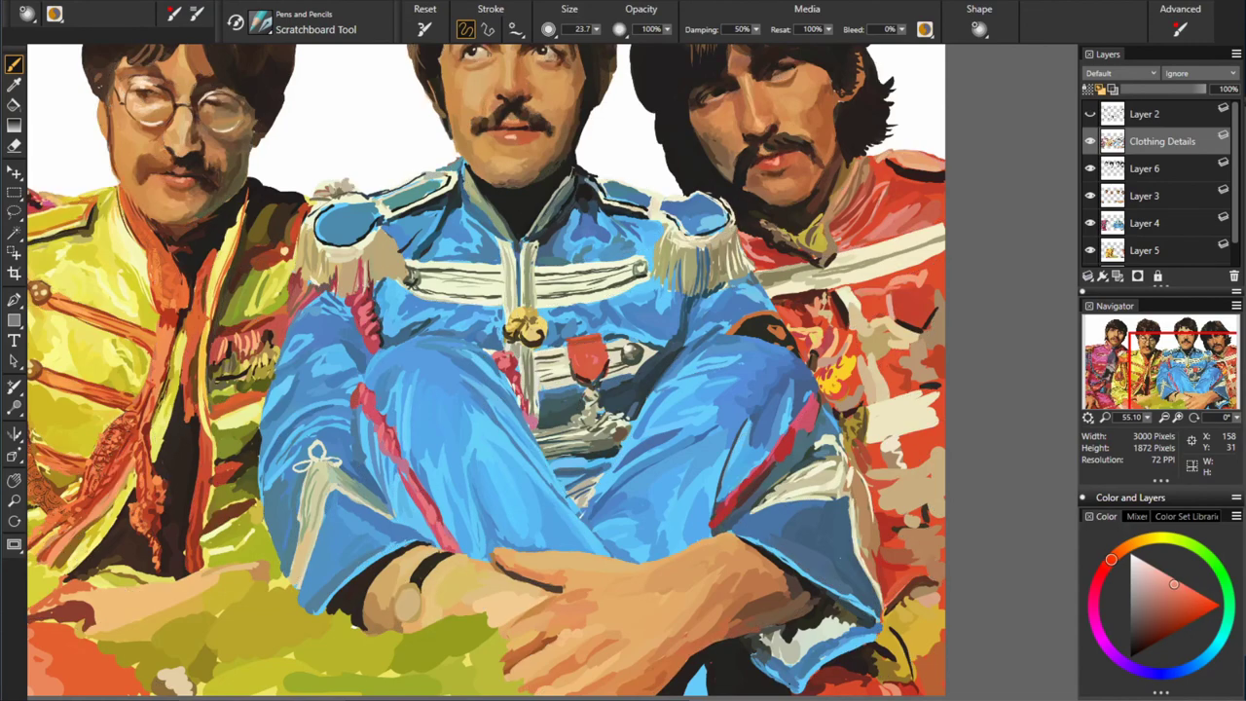
alt+click(836, 292)
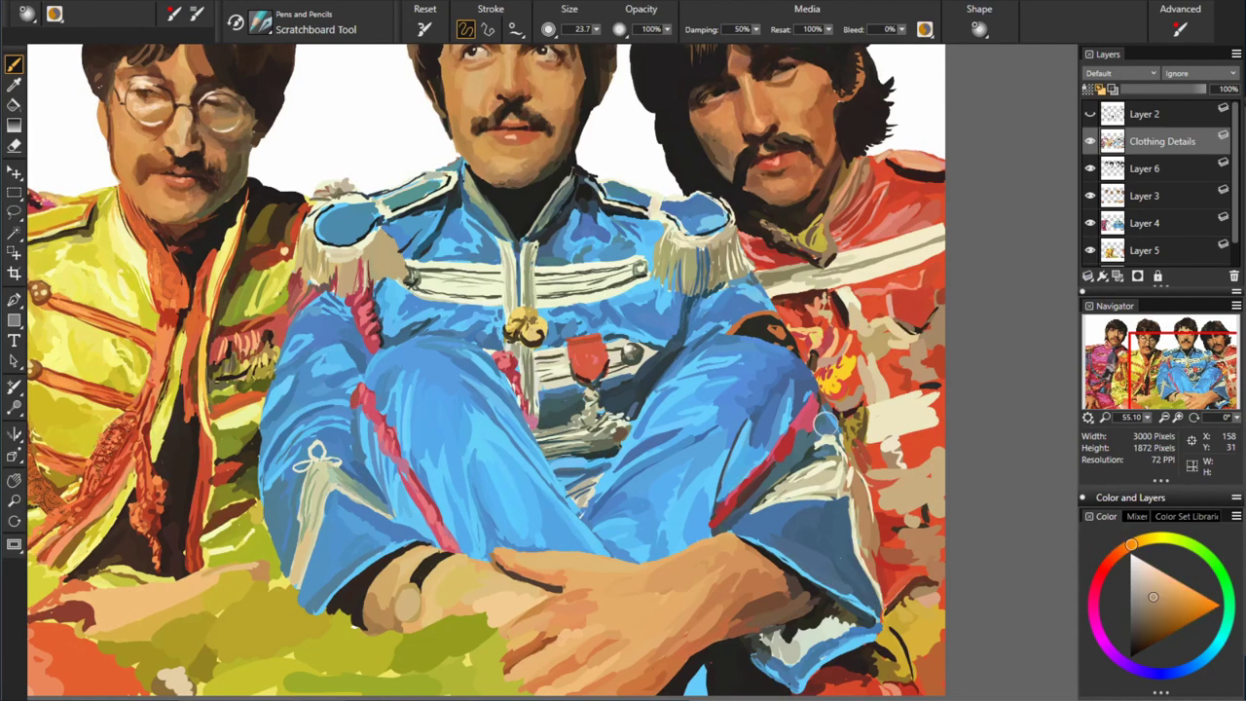
alt+click(912, 366)
alt+click(818, 372)
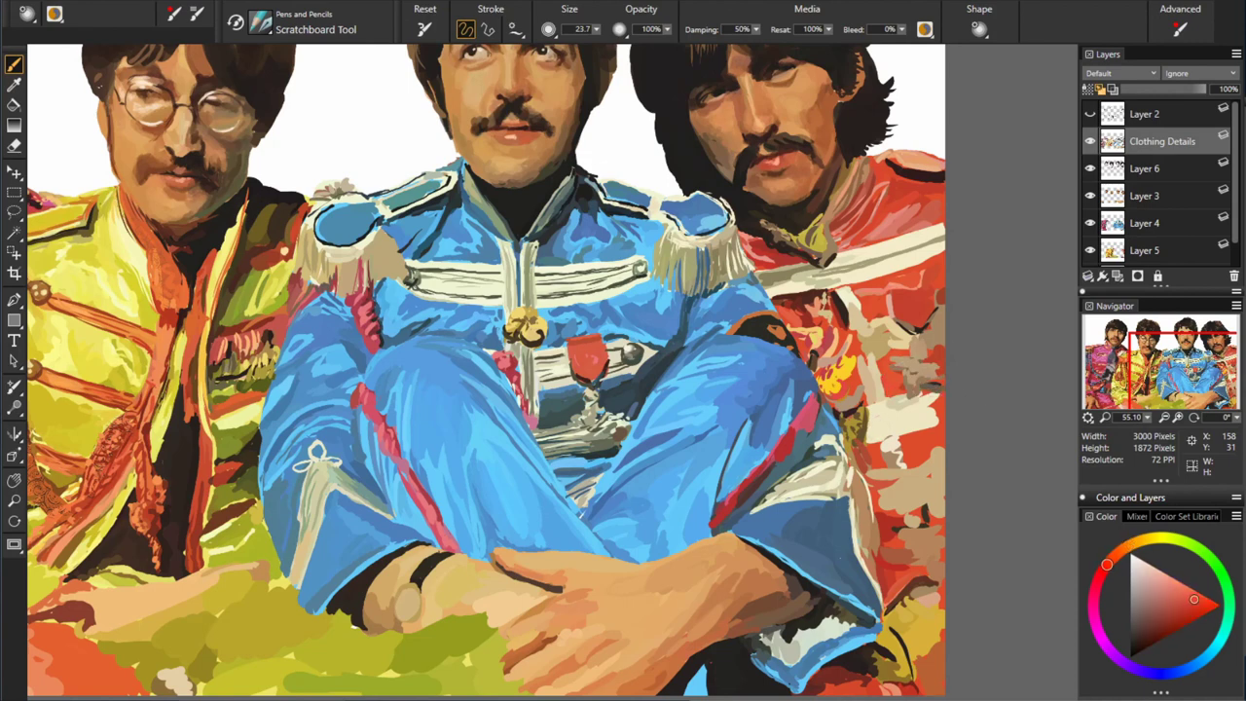
alt+click(860, 393)
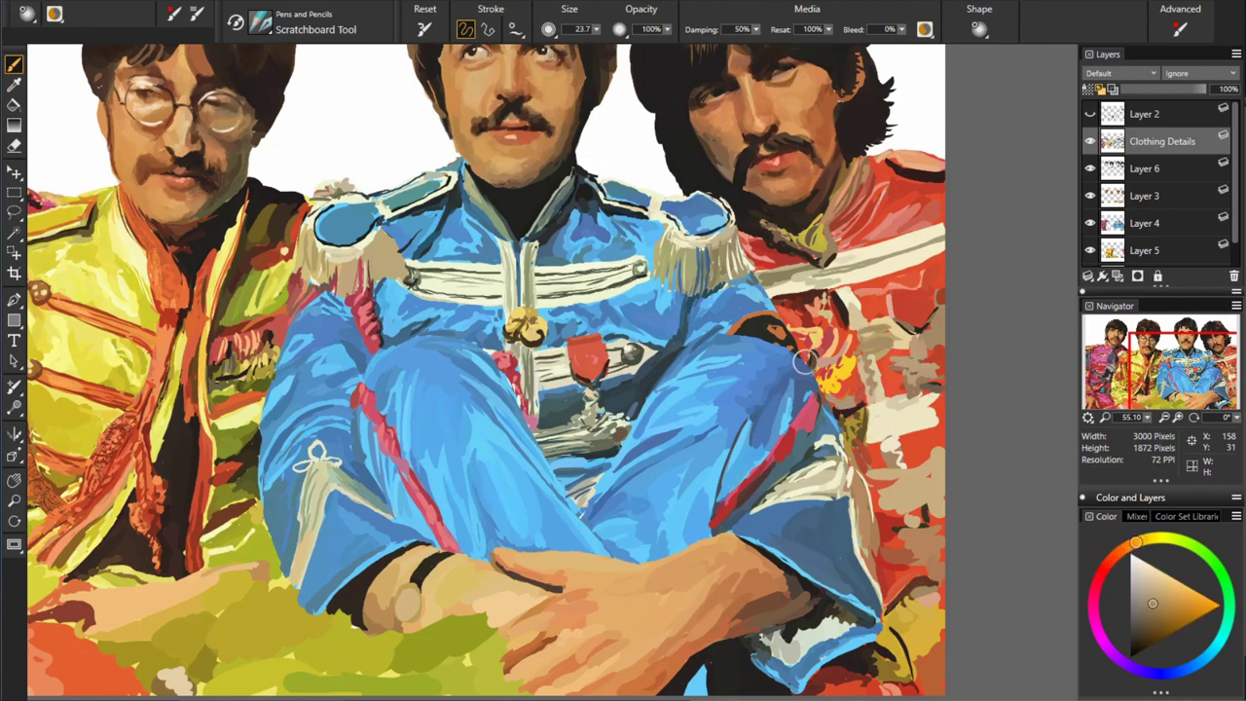
alt+click(909, 454)
alt+click(910, 402)
alt+click(910, 435)
alt+click(882, 446)
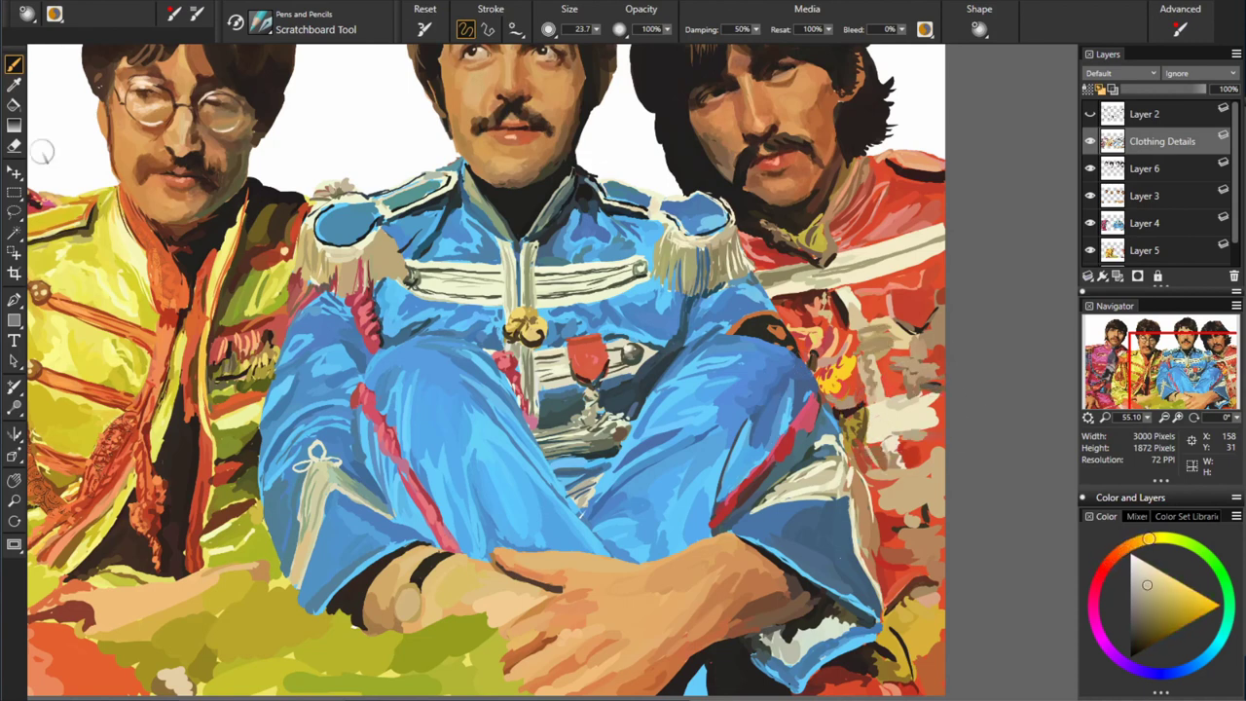
- Check the line art while sampling dark reds, lighter oranges and darker brownish oranges
alt+click(885, 522)
alt+click(894, 526)
alt+click(923, 531)
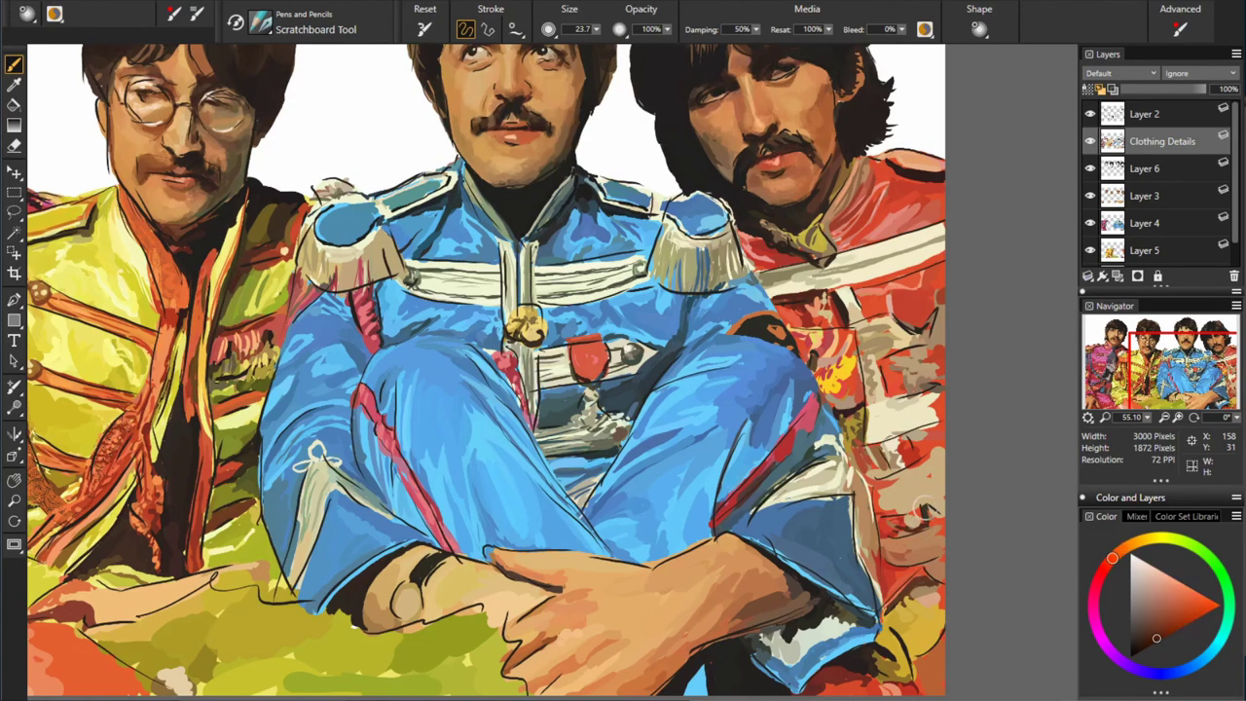
click(1091, 114)
alt+click(911, 499)
alt+click(916, 520)
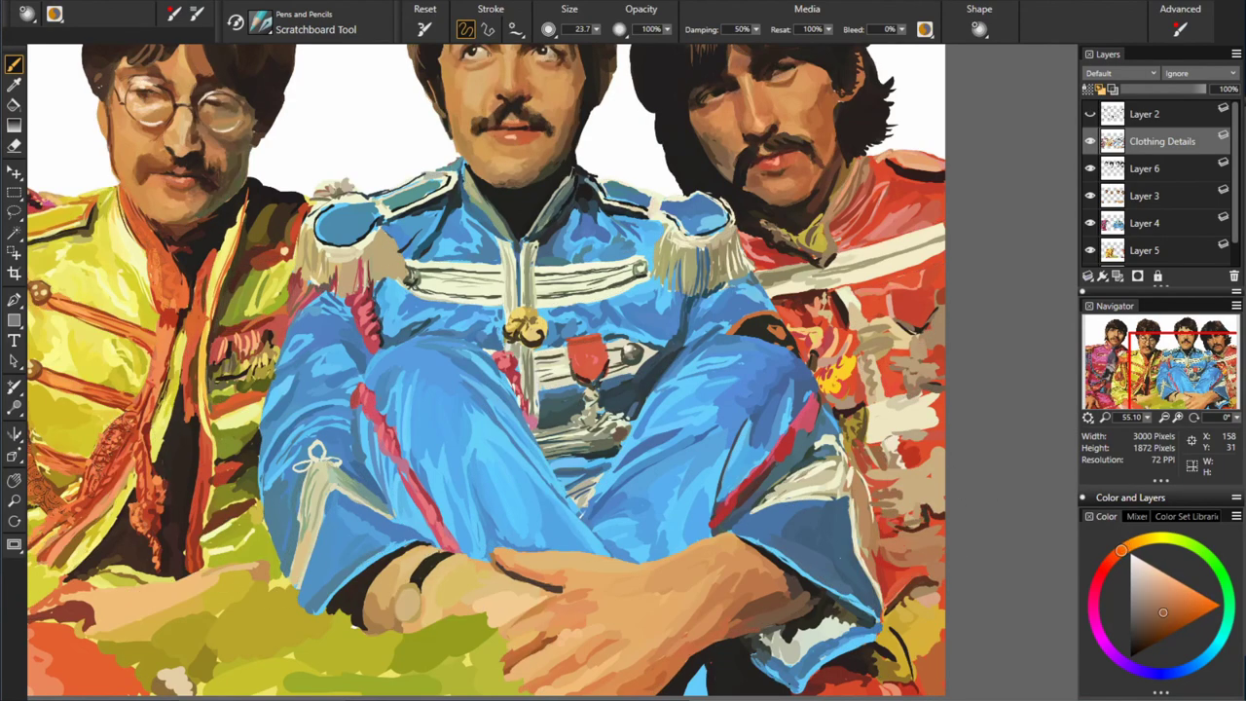
alt+click(883, 485)
alt+click(915, 456)
alt+click(883, 469)
alt+click(882, 470)
alt+click(893, 537)
alt+click(976, 501)
alt+click(1021, 535)
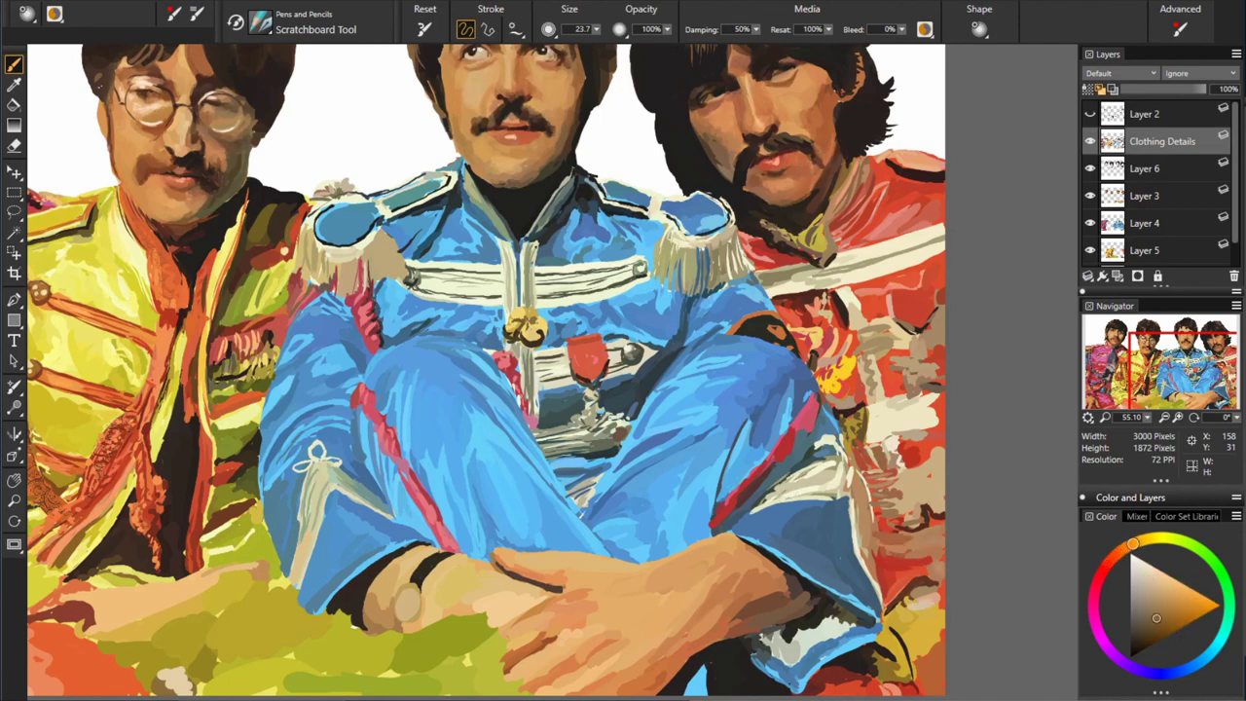
- Sample mid blues and muted oranges from the uniforms, then fit the whole painting in view
alt+click(920, 597)
alt+click(935, 535)
alt+click(866, 608)
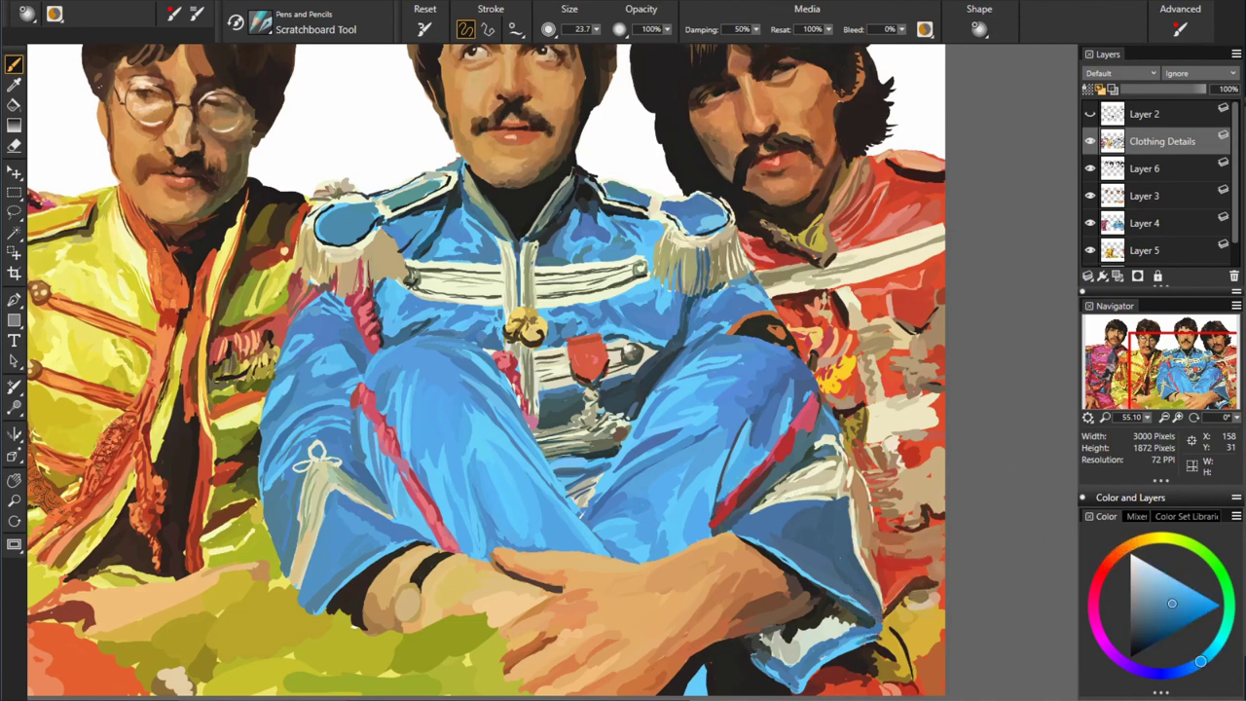
alt+click(872, 629)
alt+click(845, 621)
alt+click(848, 624)
alt+click(847, 612)
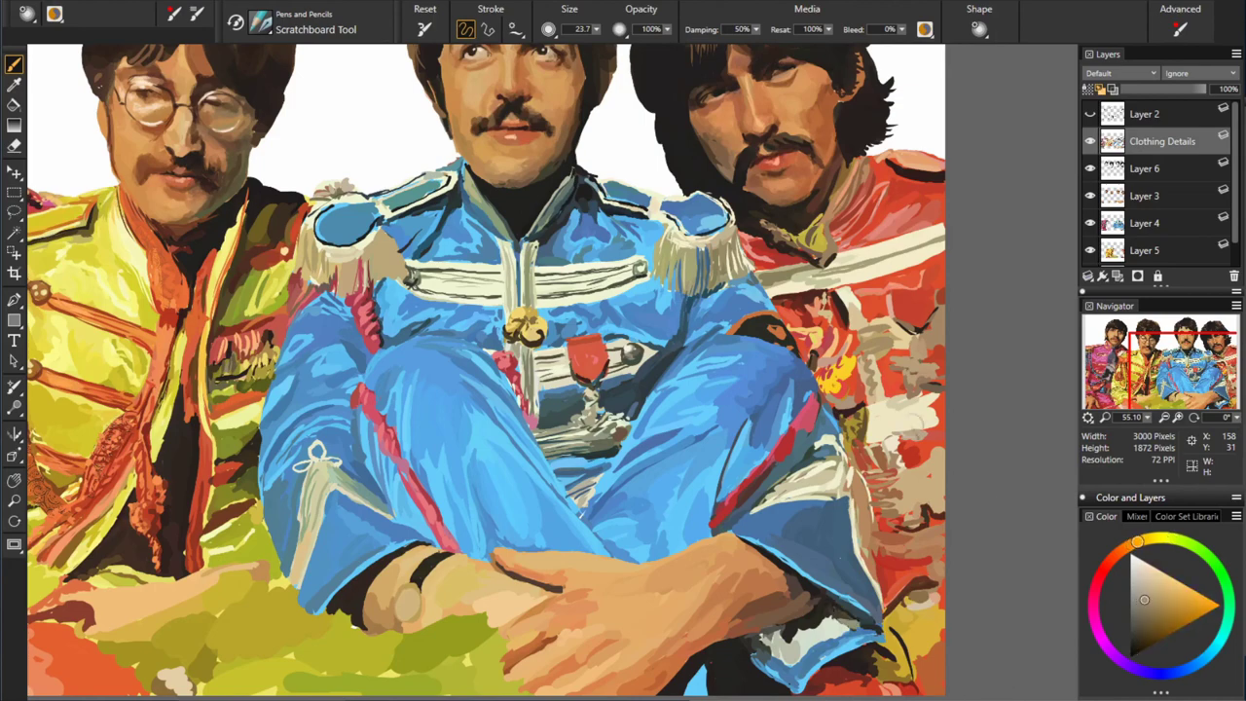
alt+click(928, 420)
alt+click(820, 261)
alt+click(663, 426)
alt+click(839, 221)
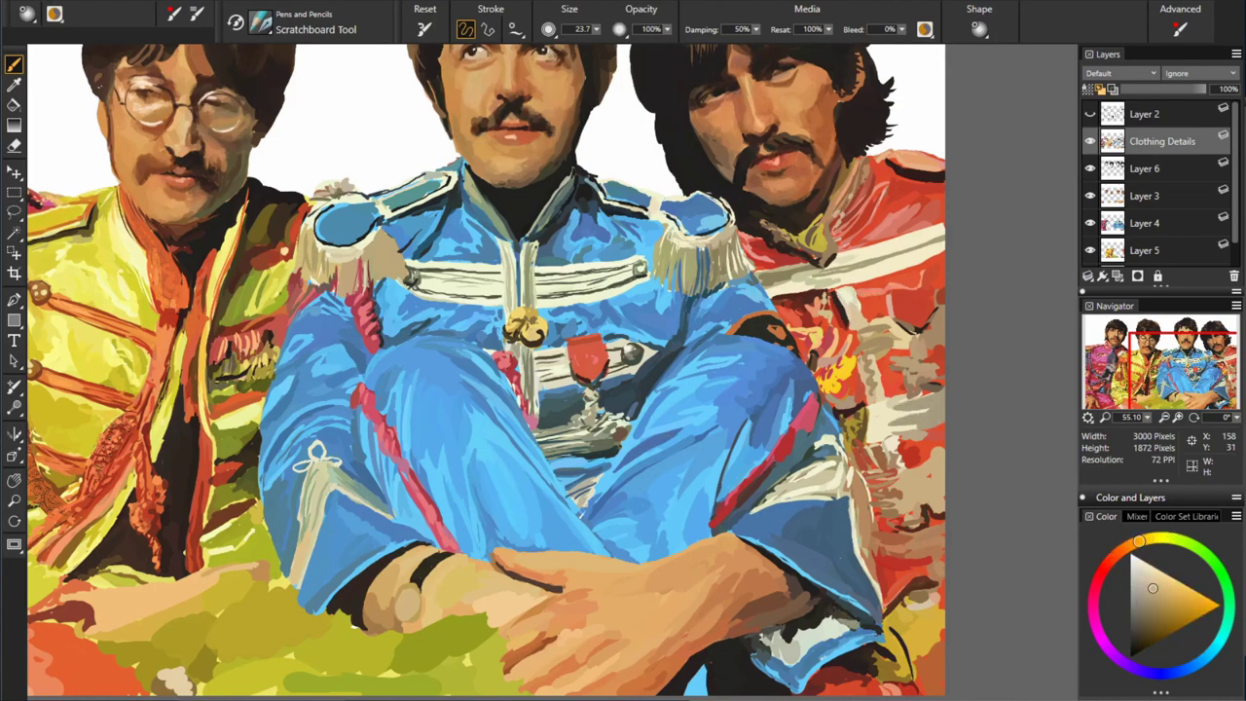
key(ctrl+0)
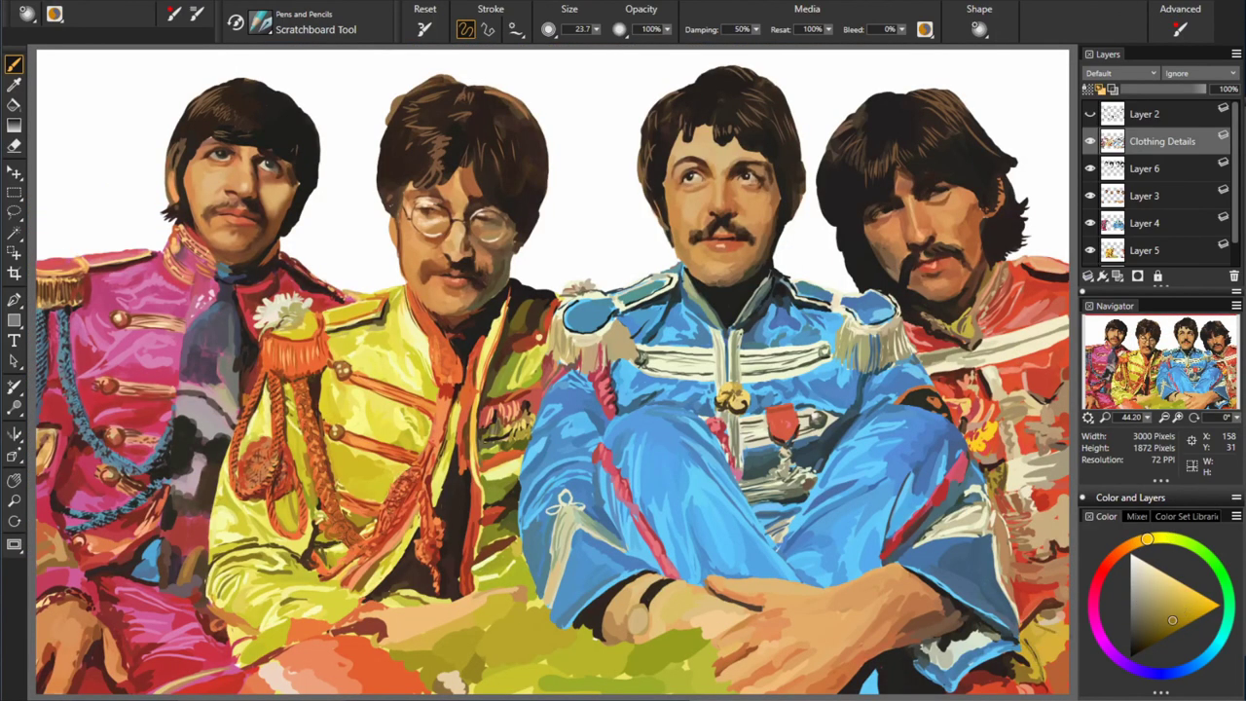
- Add a light orange-red stroke on the red jacket, then sample dark browns from the right-hand face
alt+click(1058, 593)
alt+click(1043, 602)
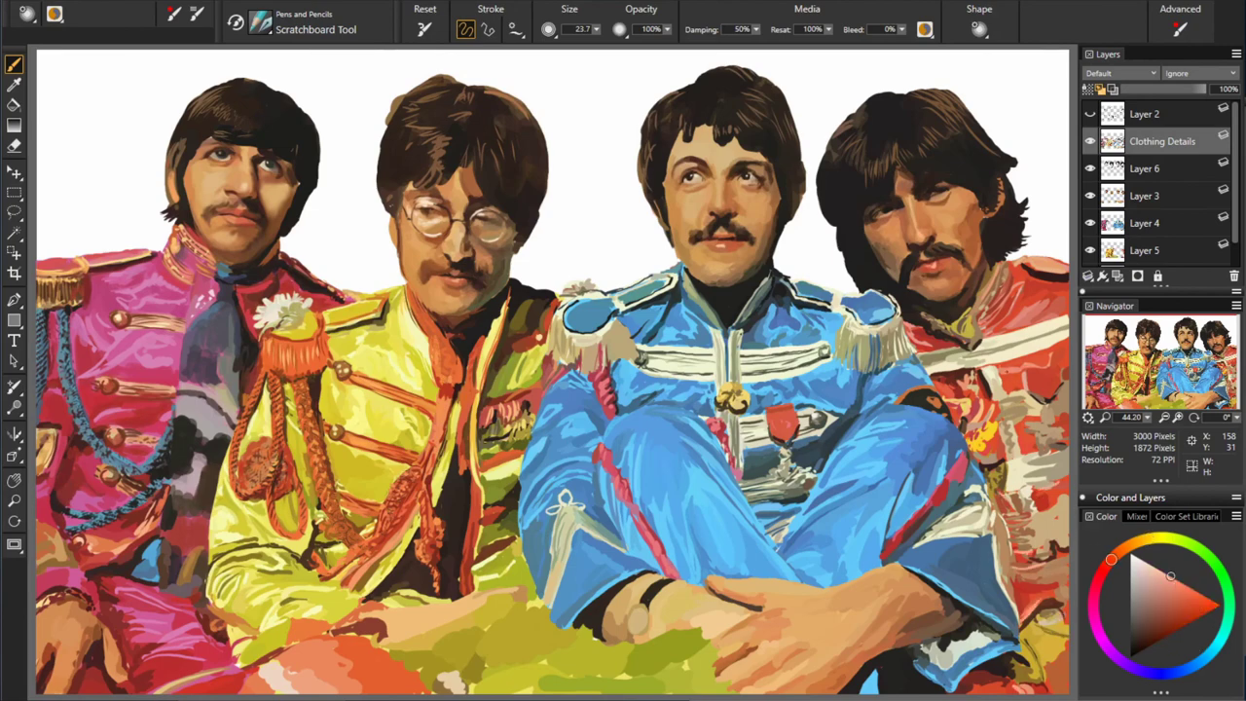
drag(985, 319, 1023, 283)
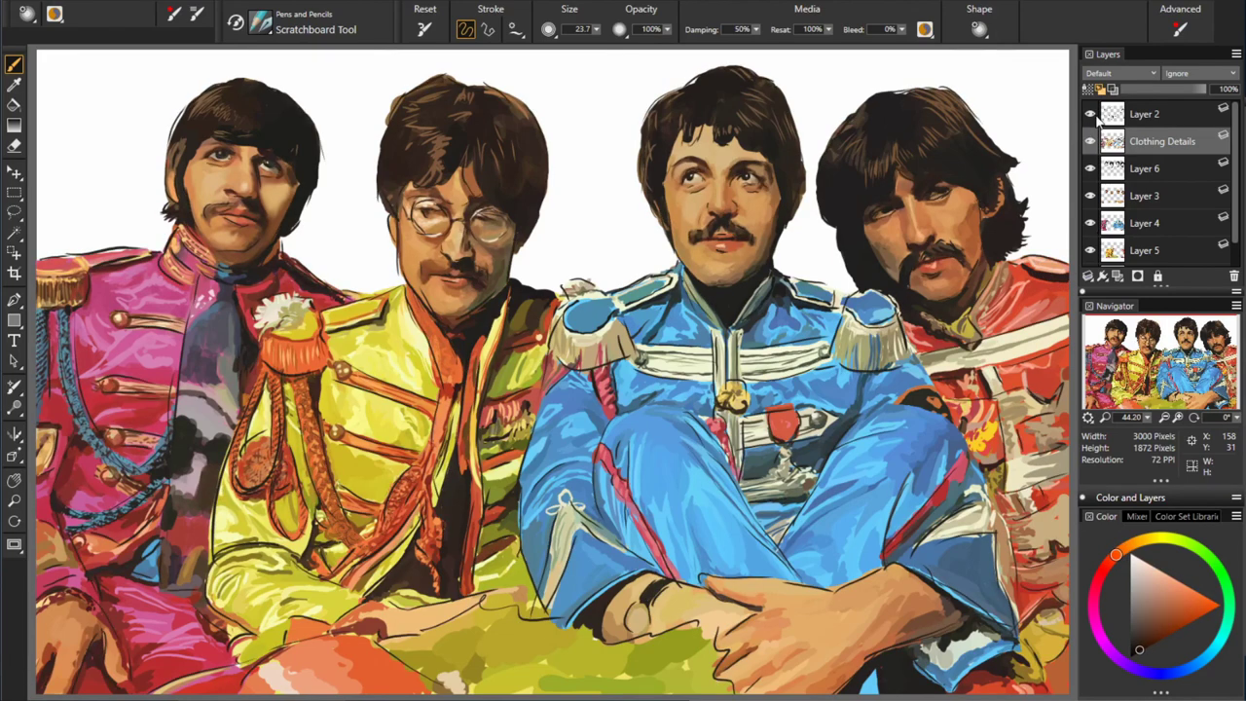
click(1091, 114)
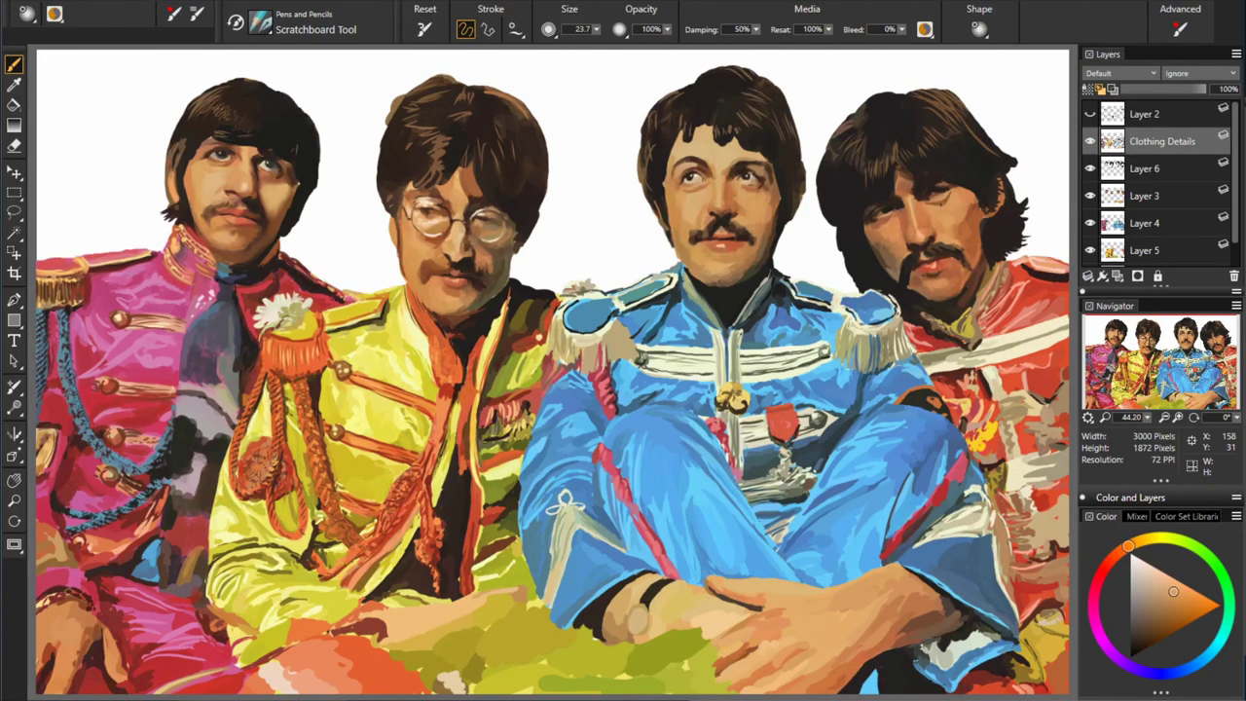
alt+click(928, 200)
alt+click(940, 202)
alt+click(878, 193)
alt+click(433, 195)
- Create a new layer and start brushing handwritten lettering across the painting
drag(1172, 606, 1131, 658)
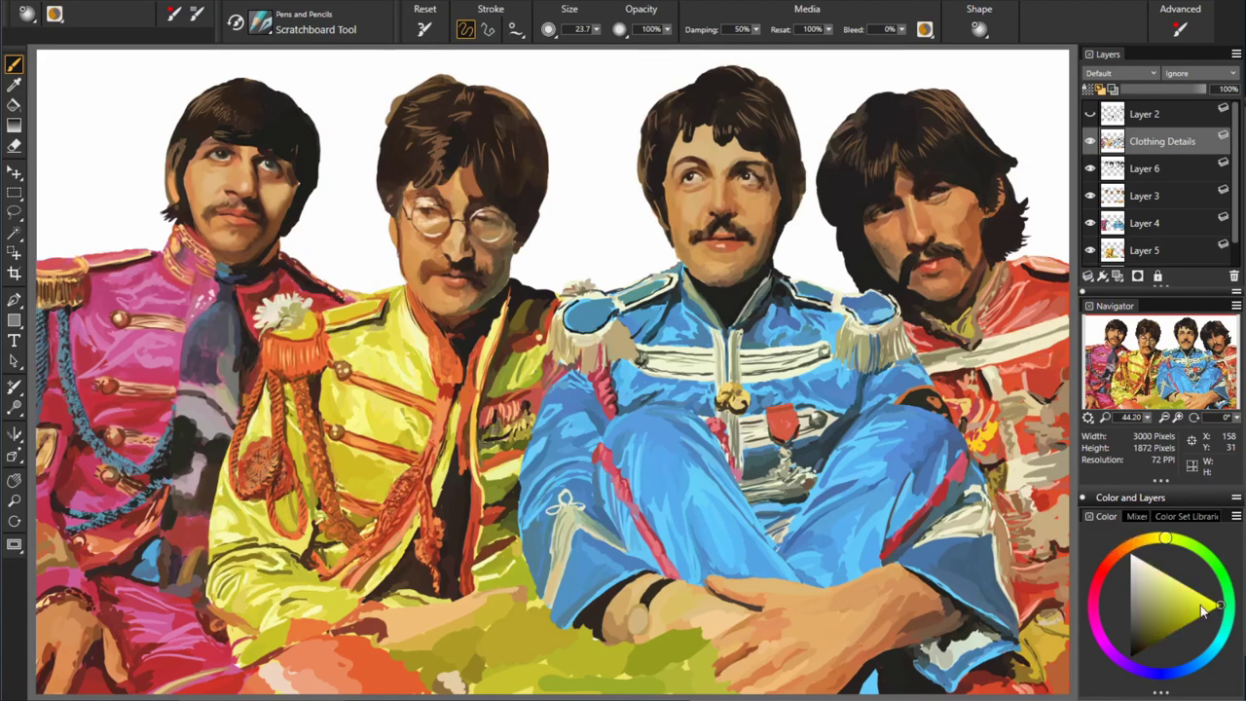
key(ctrl+shift+n)
drag(287, 419, 380, 453)
drag(414, 404, 740, 360)
mouse_move(229, 530)
mouse_down()
mouse_move(546, 487)
mouse_move(283, 623)
mouse_up()
mouse_move(361, 623)
mouse_down()
mouse_move(701, 585)
mouse_move(949, 582)
mouse_up()
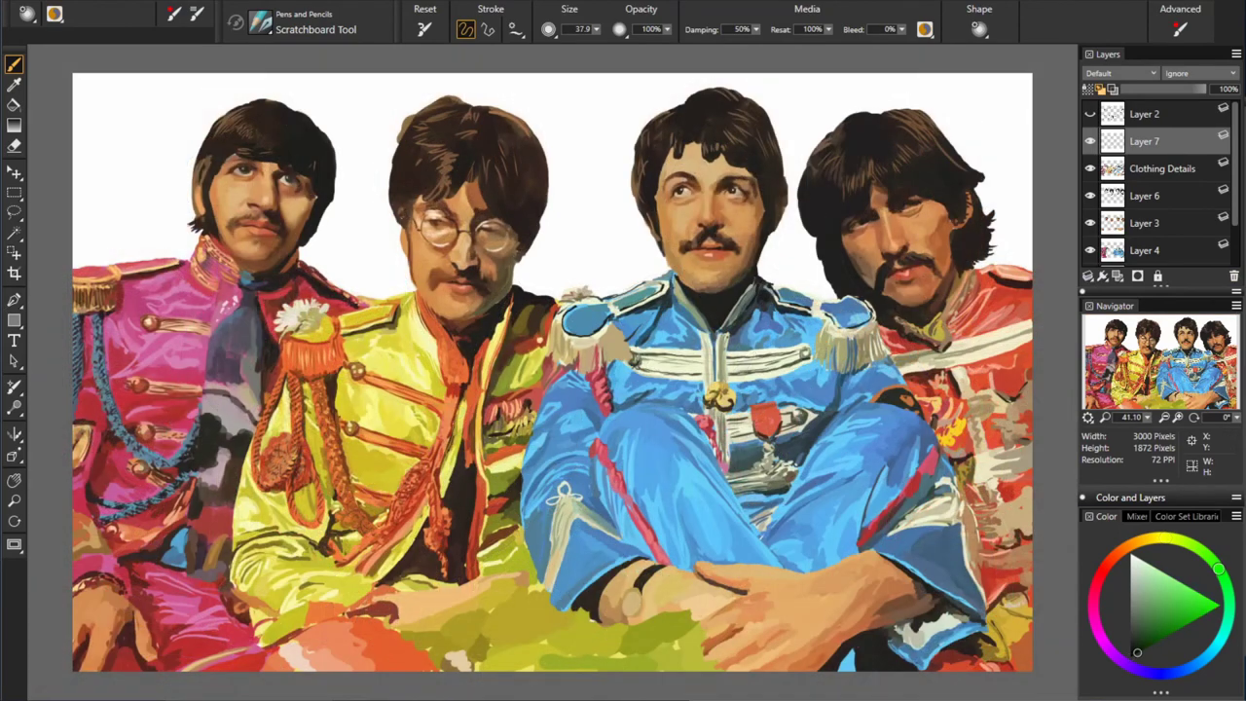
- Write 'OKAY-NOW FOR THE FUN PART-- TO FINISH THIS OFF!' in white, then target the Canvas layer
mouse_move(101, 443)
mouse_down()
mouse_move(200, 458)
mouse_move(505, 428)
mouse_move(935, 428)
mouse_up()
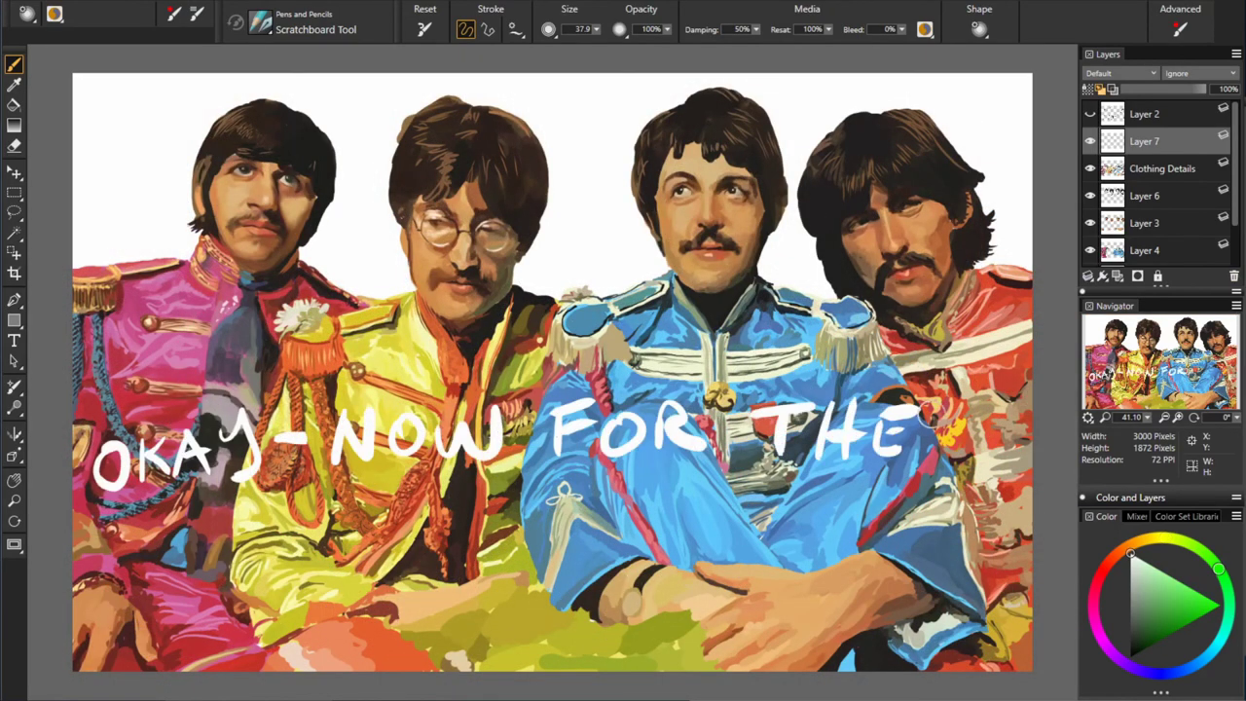
drag(109, 516, 604, 497)
drag(654, 487, 999, 482)
drag(361, 614, 828, 555)
drag(877, 530, 853, 609)
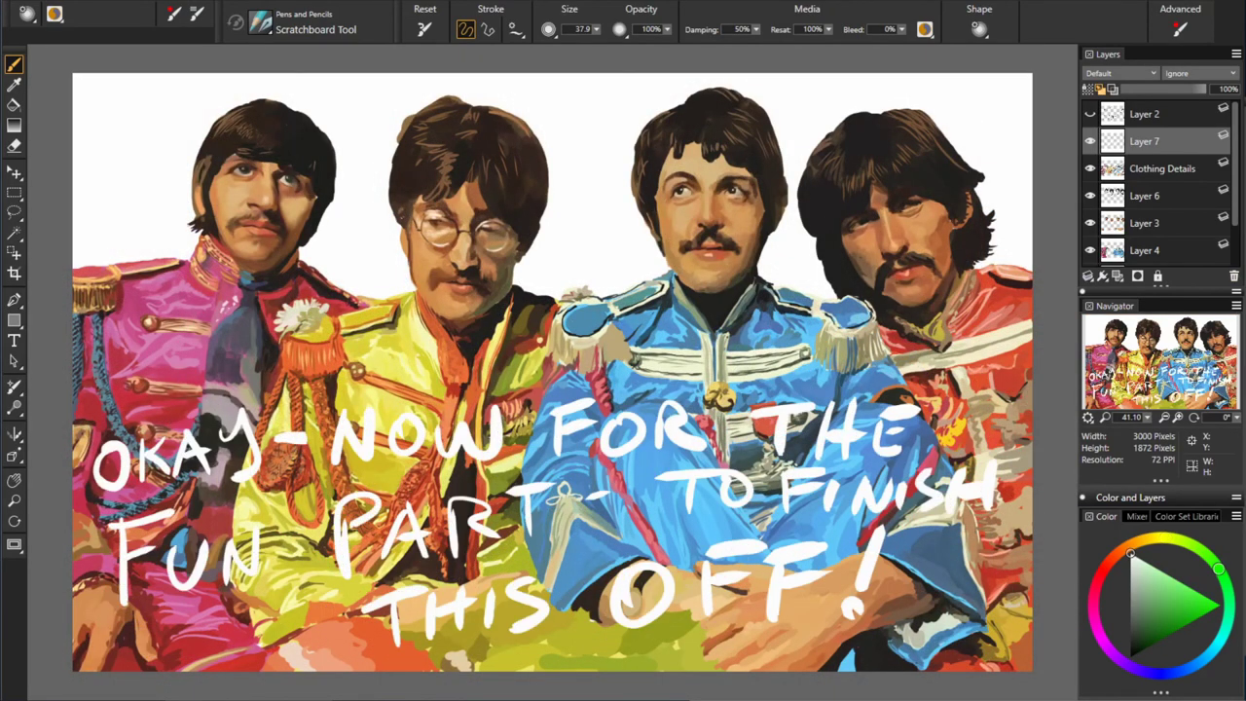
scroll(1095, 140, down, 2)
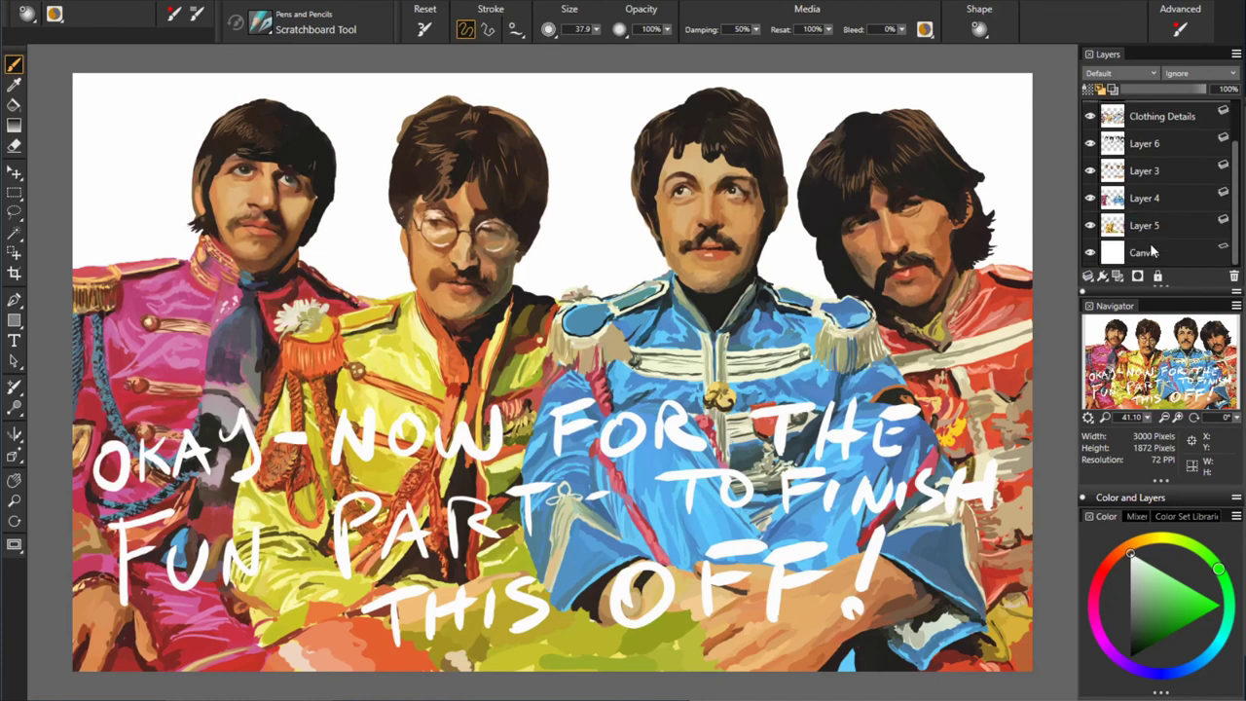
click(1144, 252)
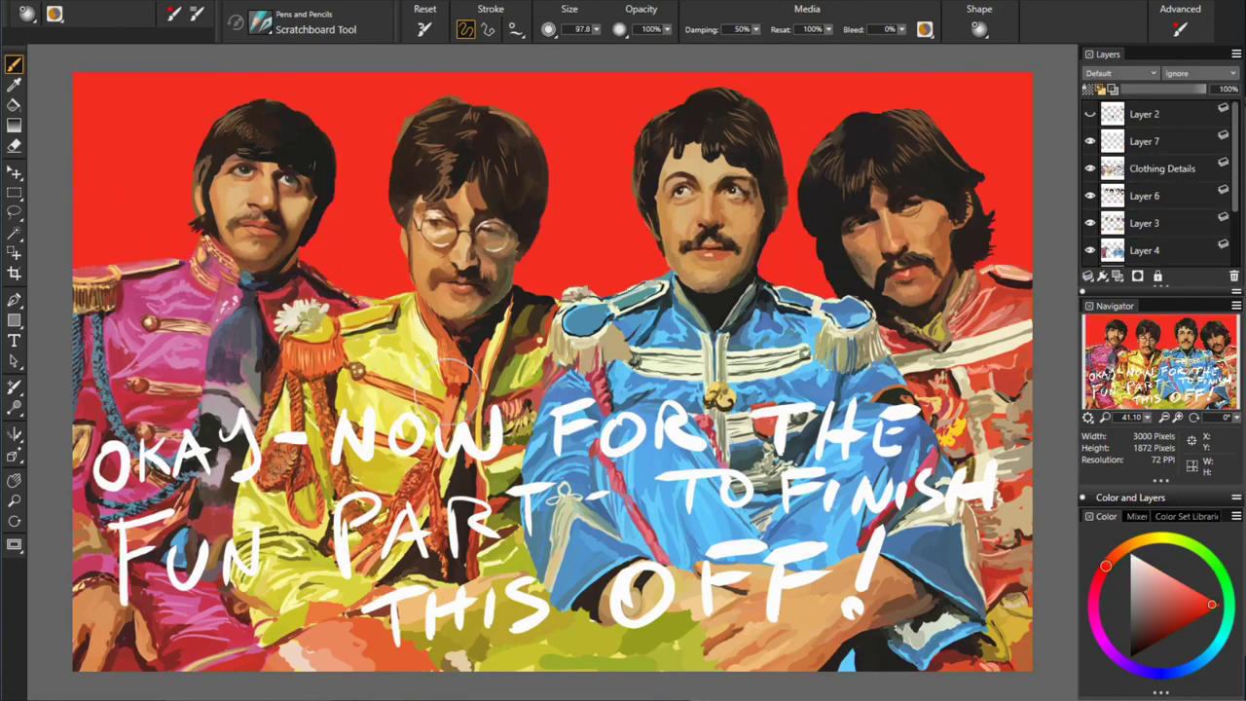
- Airbrush dark red shadows behind the yellow figure's shoulder, the bespectacled head, and between the right two figures
alt+click(592, 208)
drag(341, 219, 390, 297)
drag(312, 239, 360, 268)
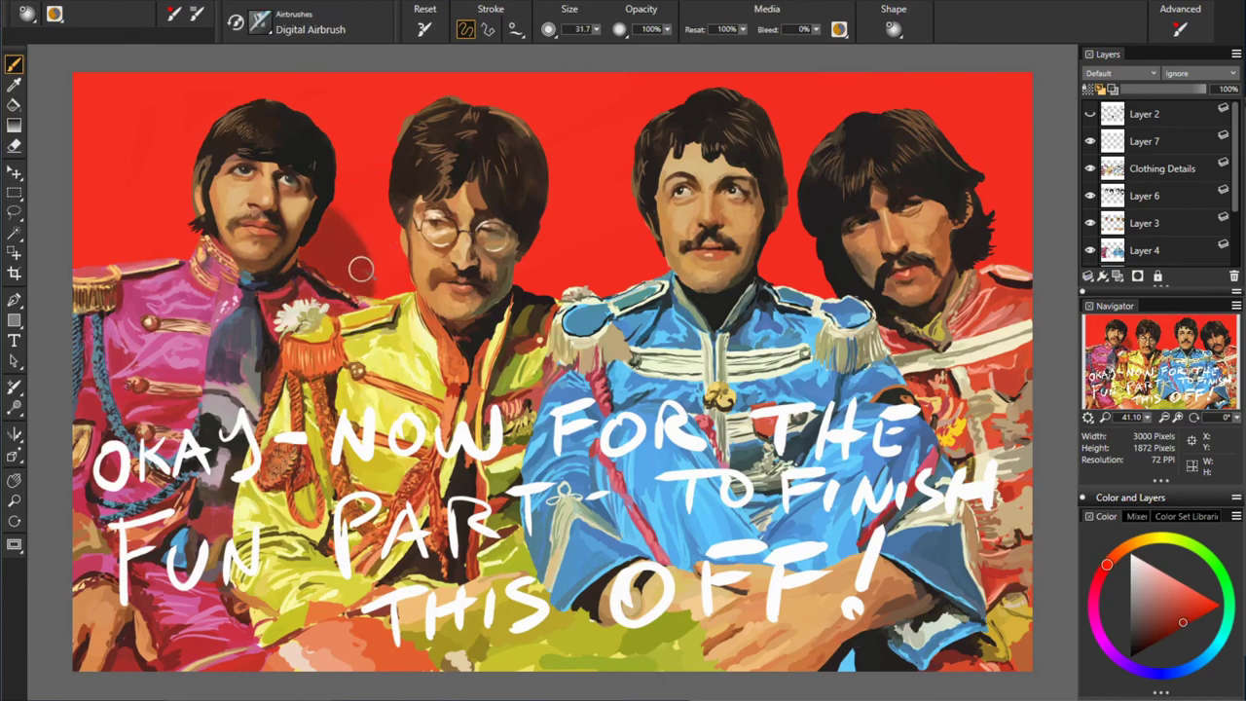
drag(553, 229, 568, 297)
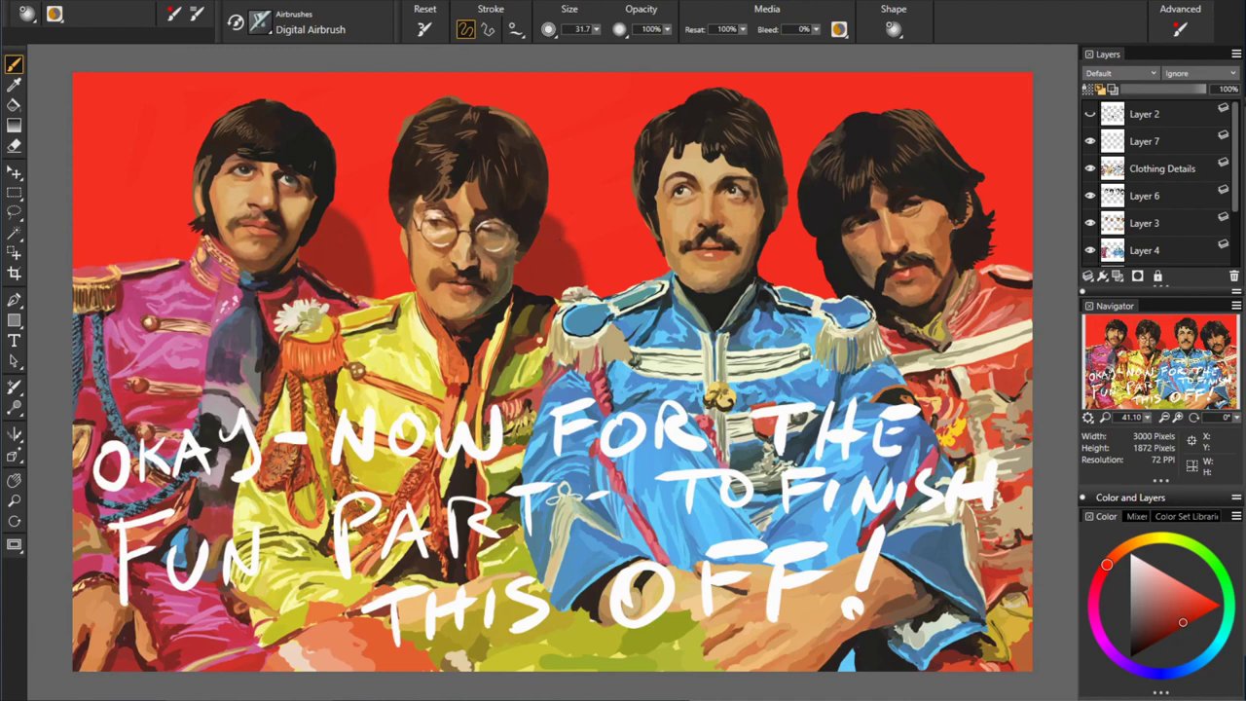
drag(827, 262, 779, 272)
alt+click(818, 240)
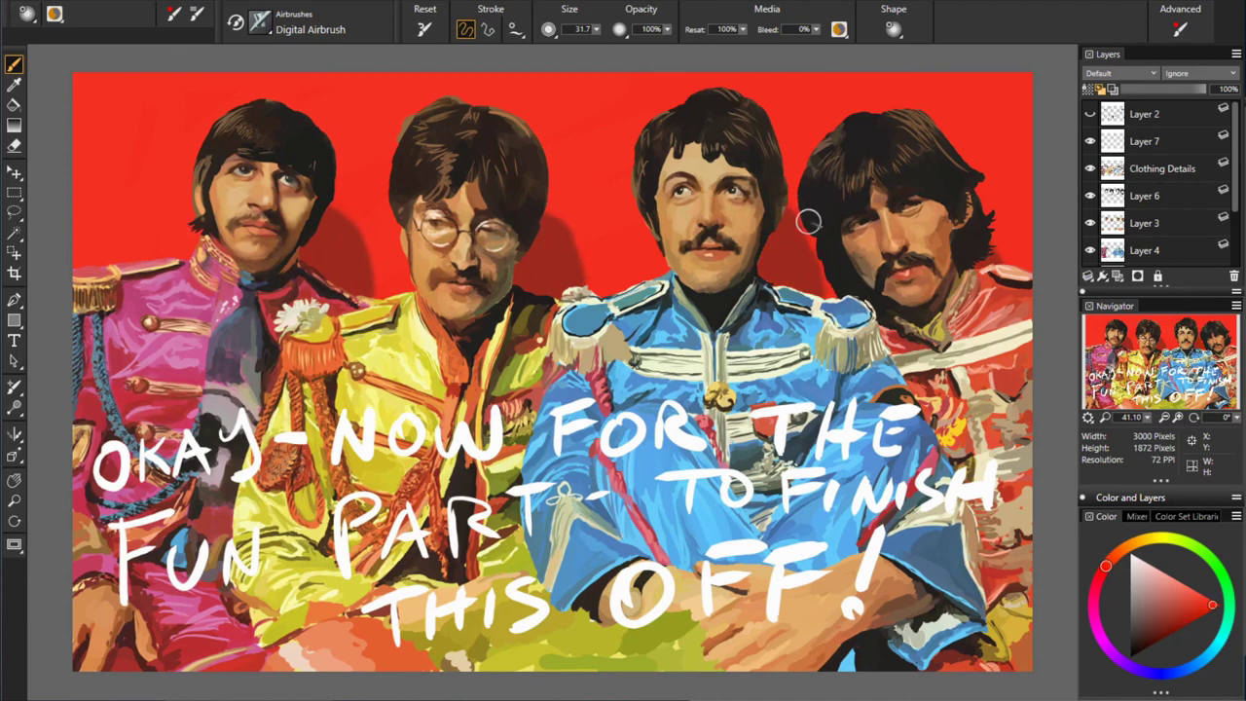
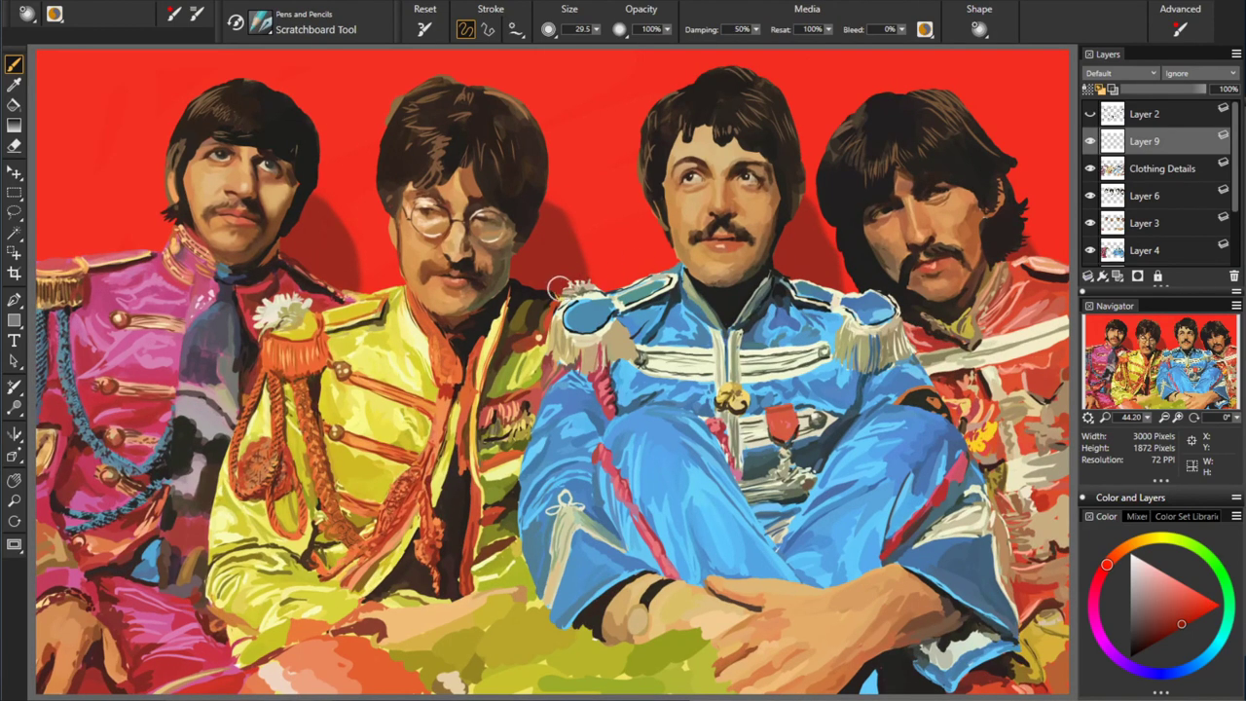
- Add a new layer and hand-letter 'MOSTLY JUST LITTLE DETAILS' across the portrait
click(1138, 277)
mouse_move(340, 467)
mouse_down()
mouse_move(443, 429)
mouse_move(720, 433)
mouse_up()
mouse_move(250, 492)
mouse_down()
mouse_move(448, 516)
mouse_move(746, 526)
mouse_up()
- Return to Layer 9 and sample the beige epaulette plus dark and lighter hair tones
click(1145, 168)
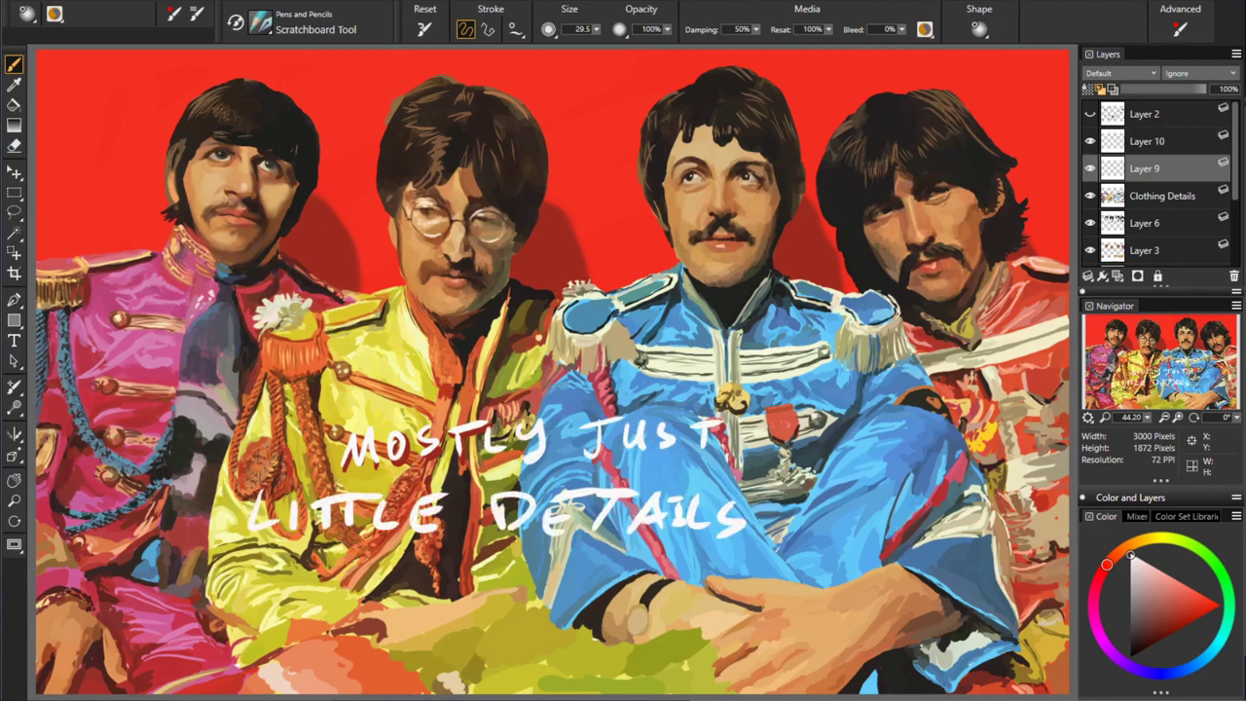
alt+click(581, 283)
alt+click(577, 290)
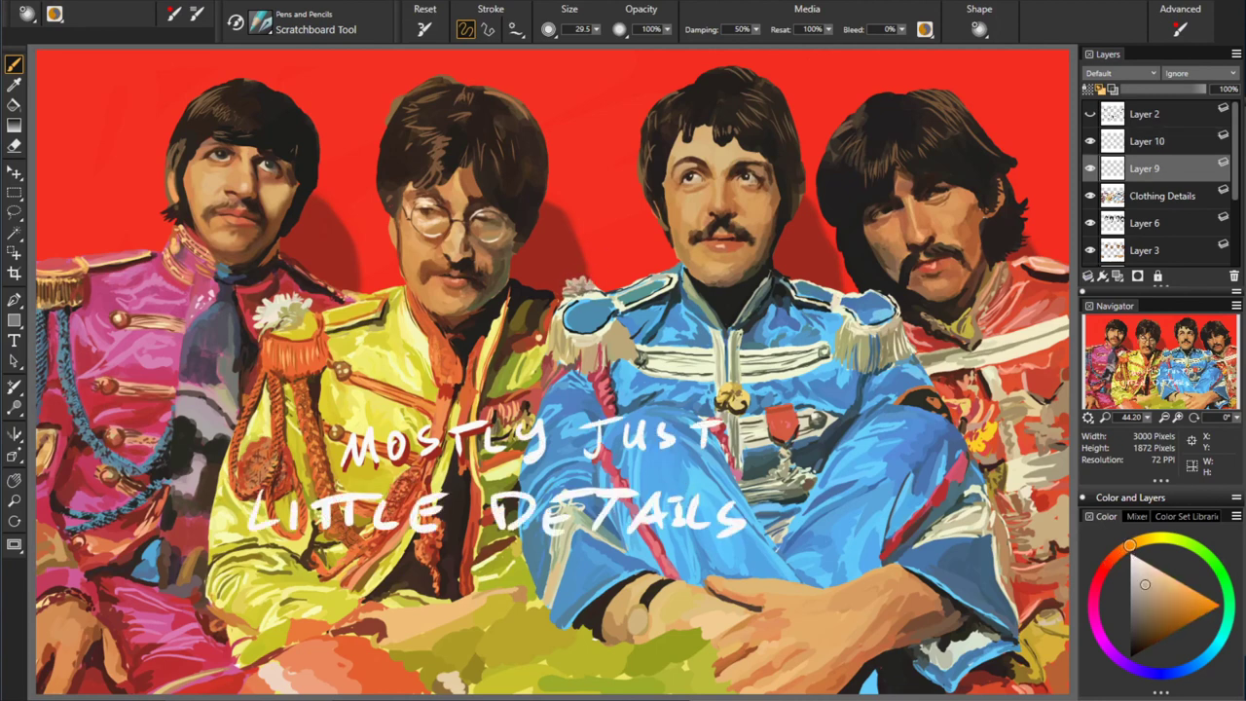
alt+click(777, 217)
alt+click(784, 249)
alt+click(898, 132)
alt+click(678, 134)
alt+click(709, 120)
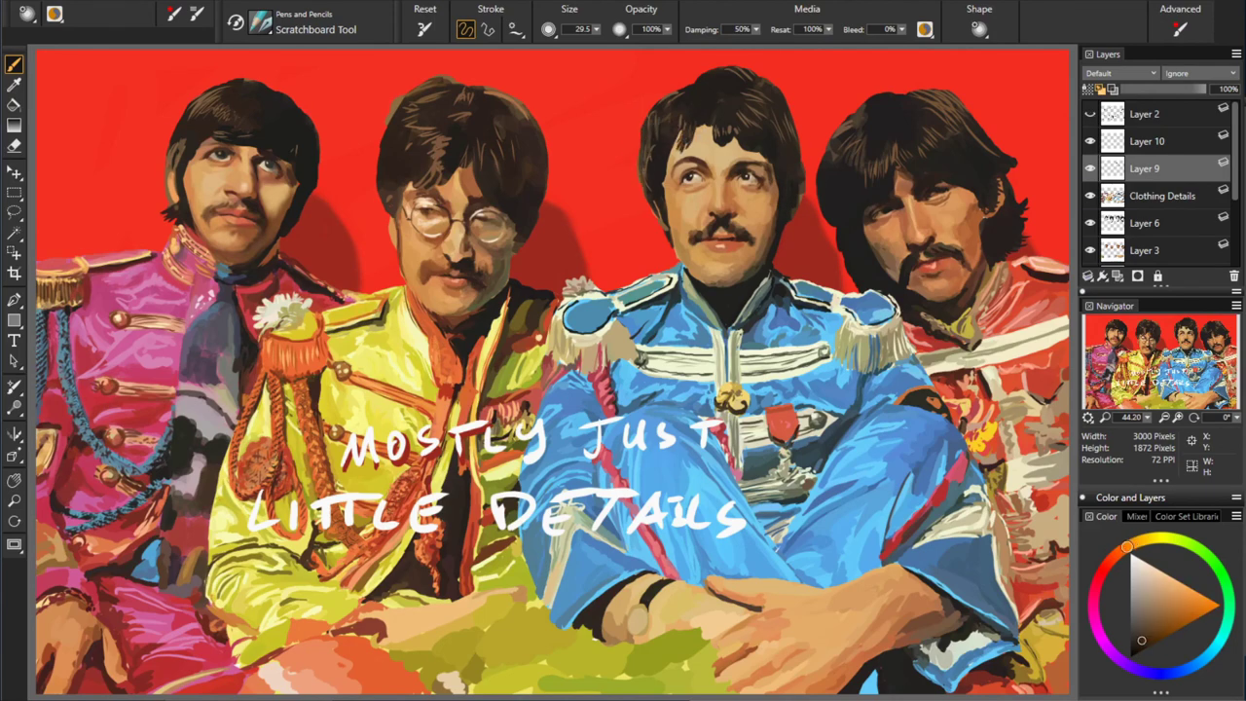
- Briefly show the line-art outlines, then sample light browns and blacks from the hair
alt+click(875, 168)
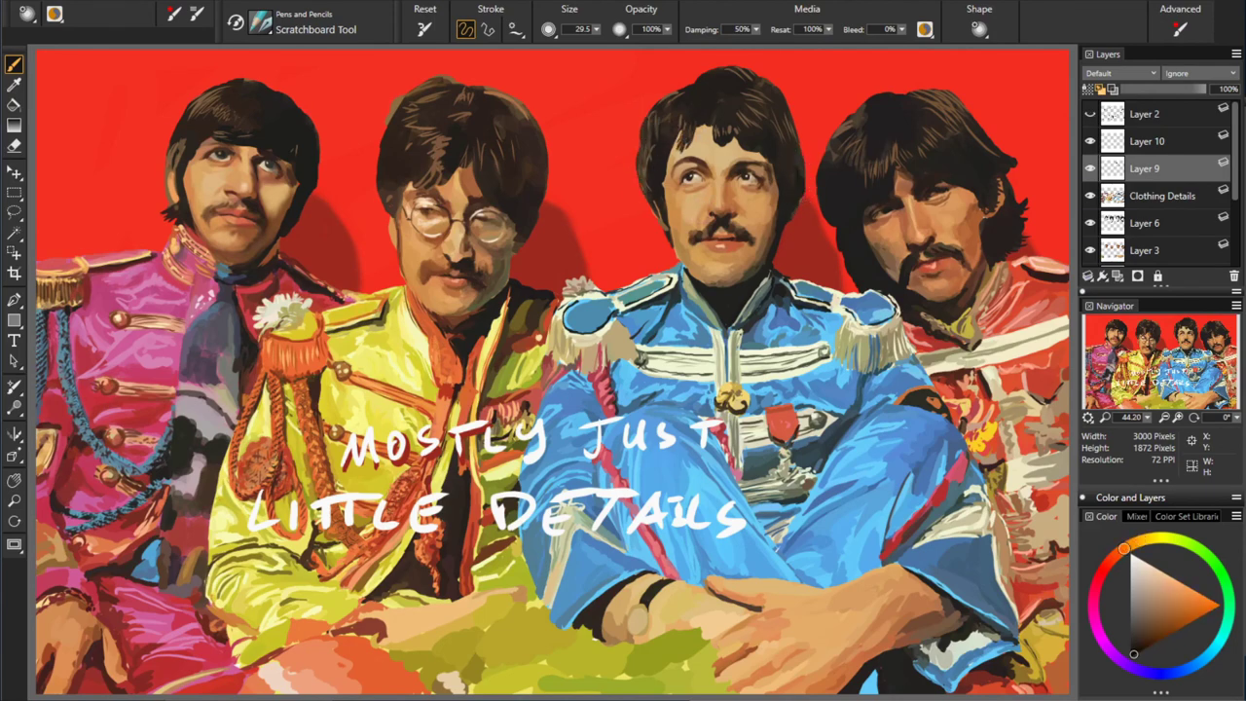
click(1091, 114)
click(1090, 114)
alt+click(709, 128)
alt+click(670, 154)
alt+click(678, 121)
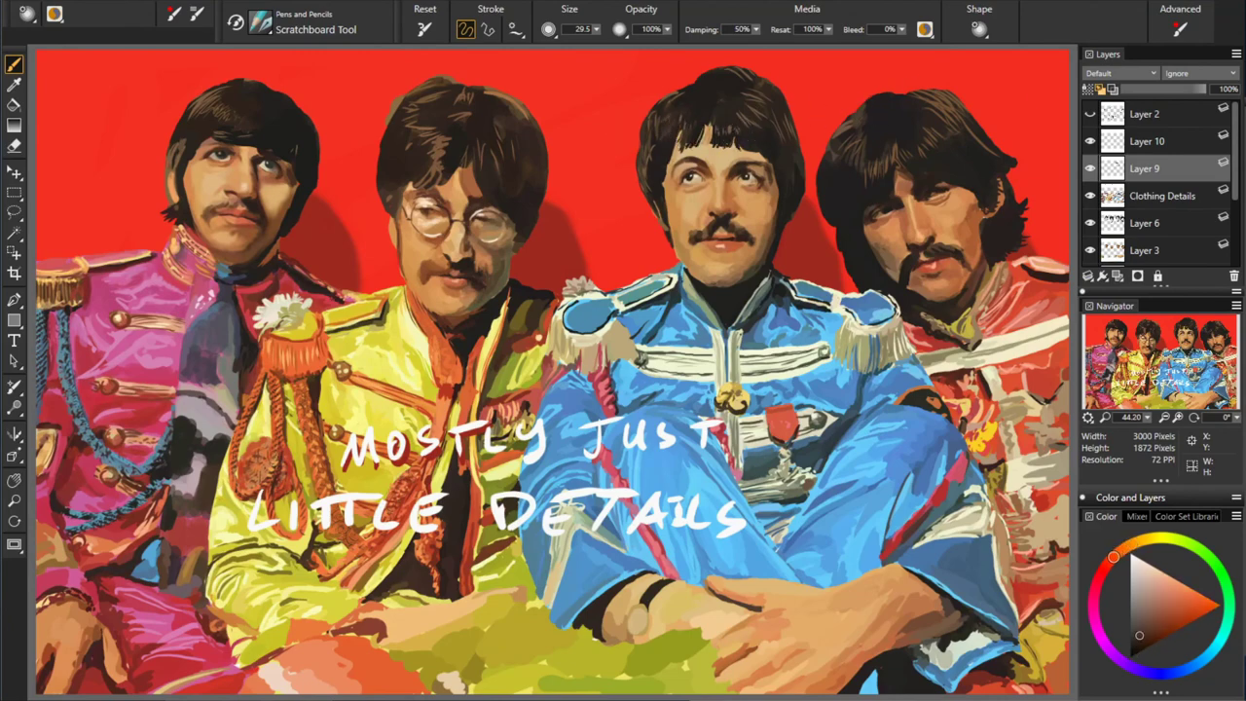
alt+click(658, 142)
alt+click(721, 80)
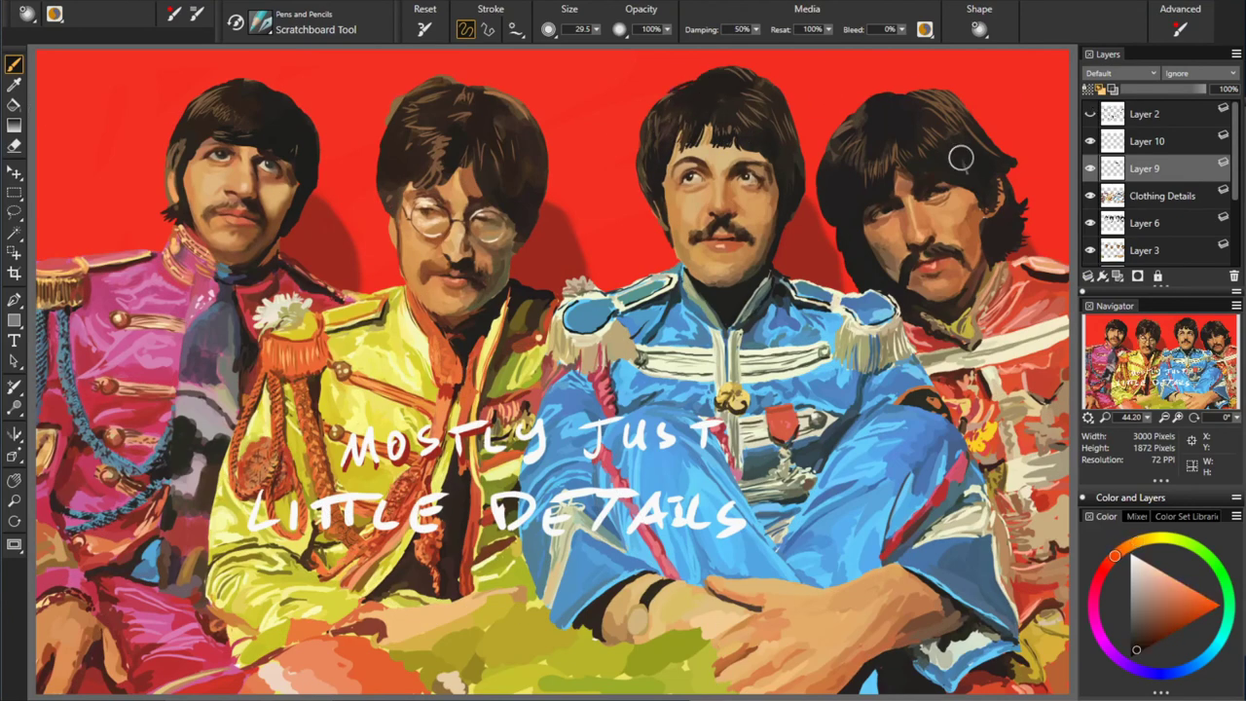
alt+click(701, 84)
alt+click(717, 95)
- Sample the red background, dark hair browns, near-black dark reds and red-orange
alt+click(769, 86)
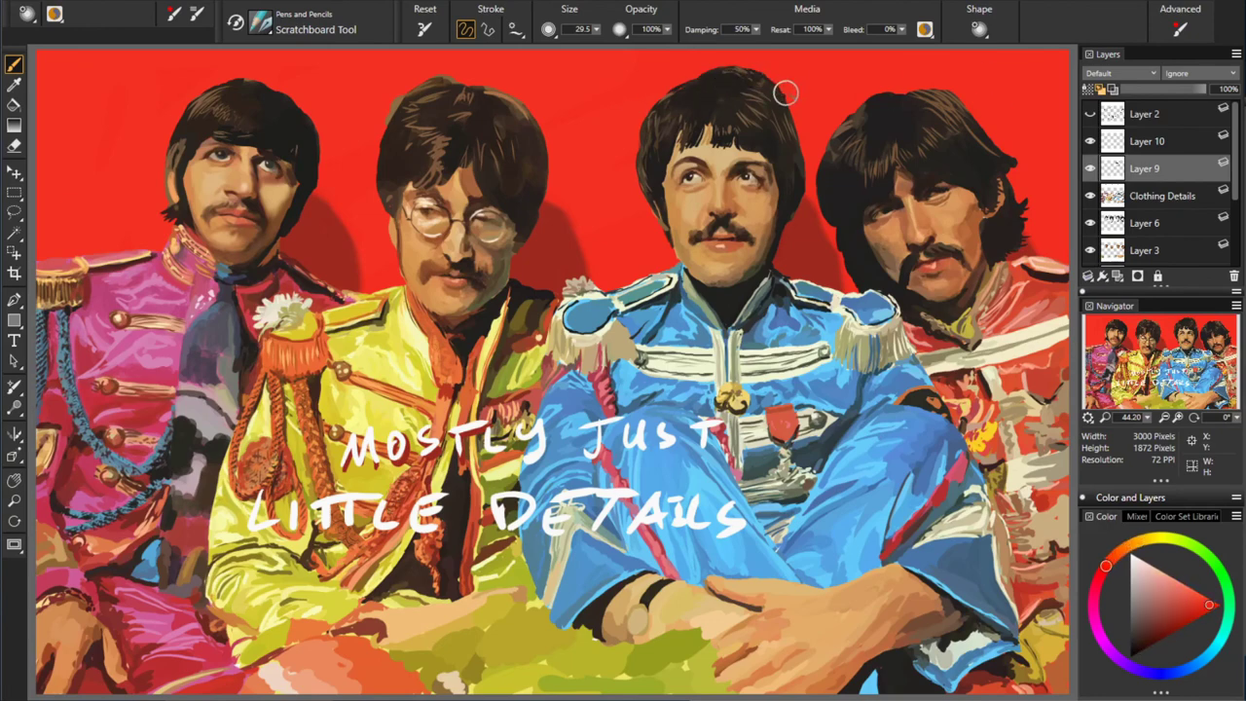
alt+click(747, 84)
alt+click(742, 76)
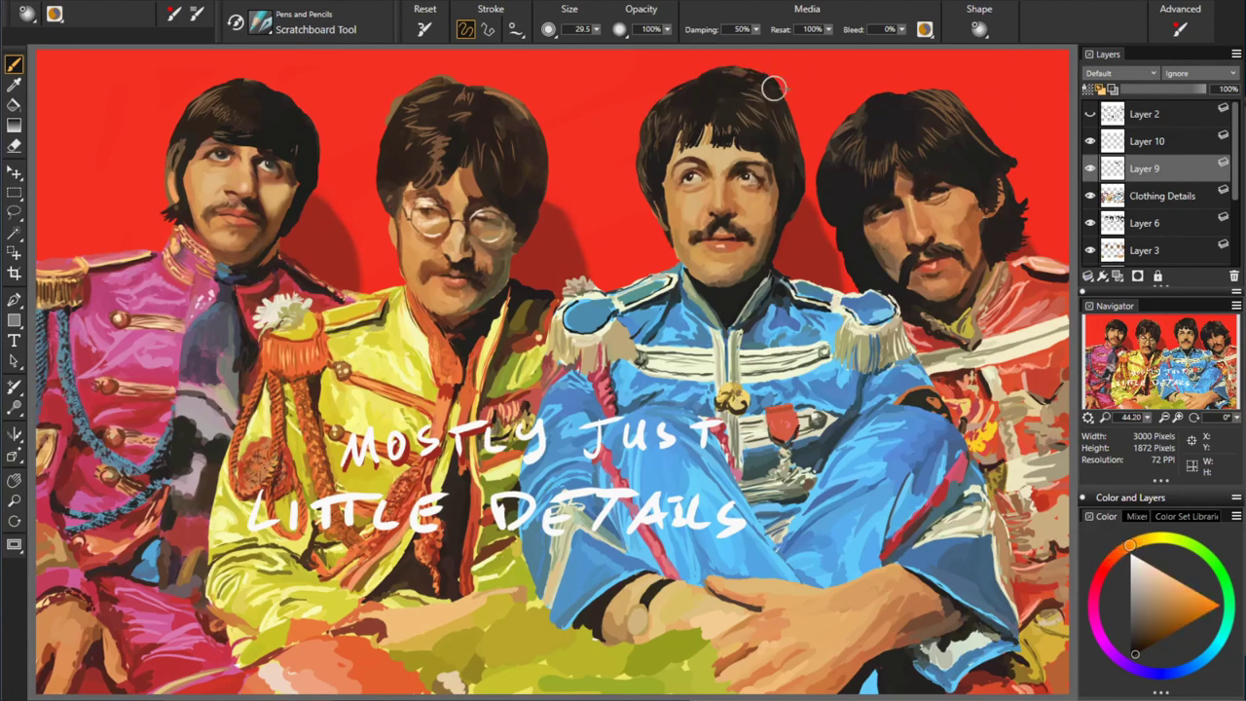
alt+click(732, 58)
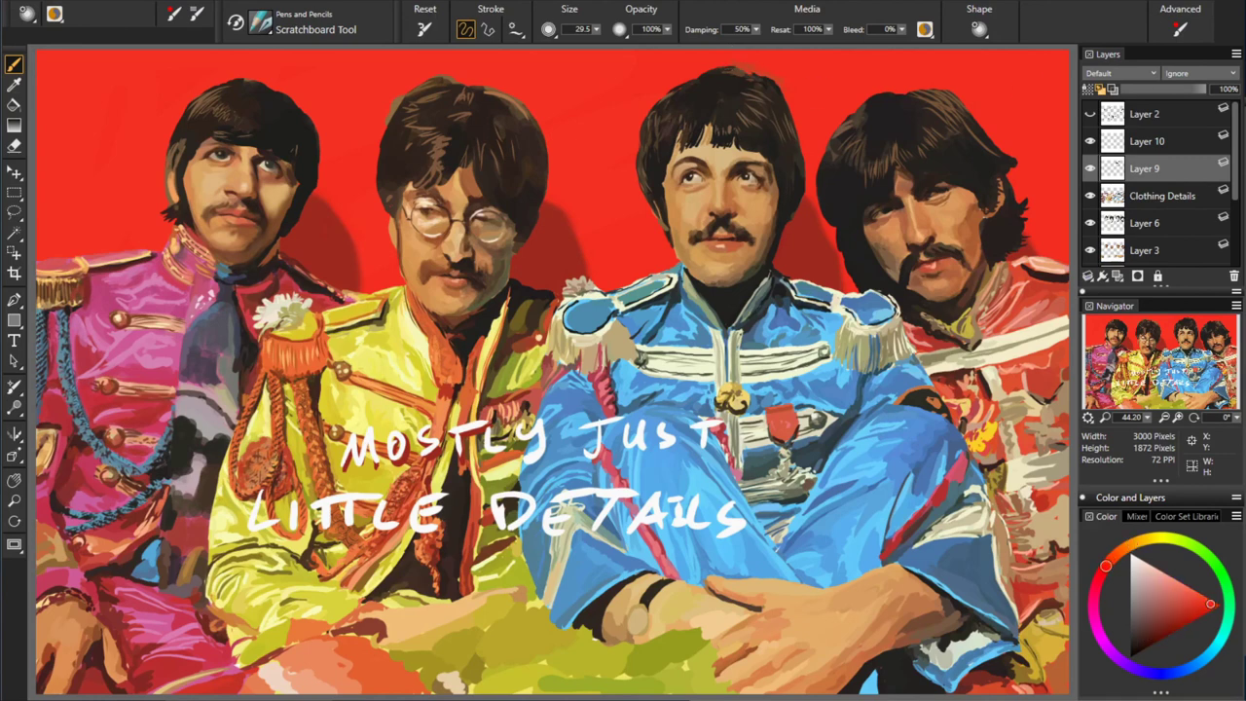
alt+click(751, 123)
alt+click(750, 121)
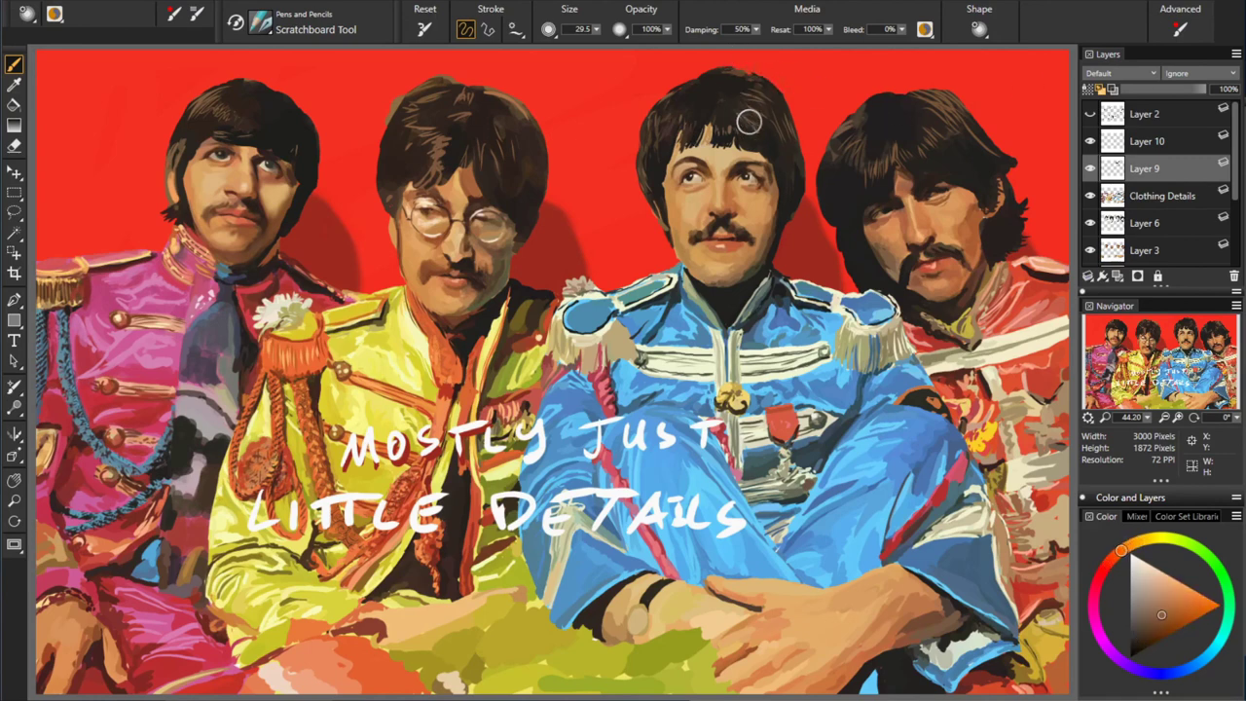
alt+click(785, 126)
alt+click(717, 136)
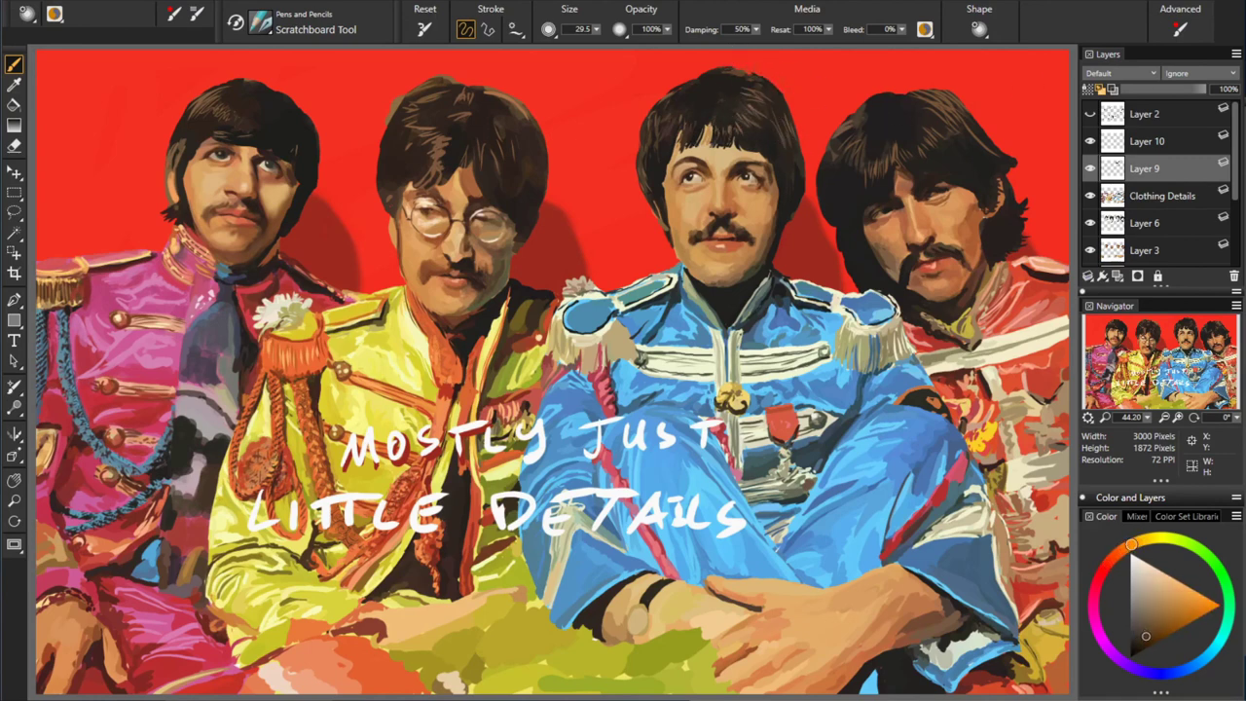
alt+click(627, 142)
alt+click(708, 158)
alt+click(851, 179)
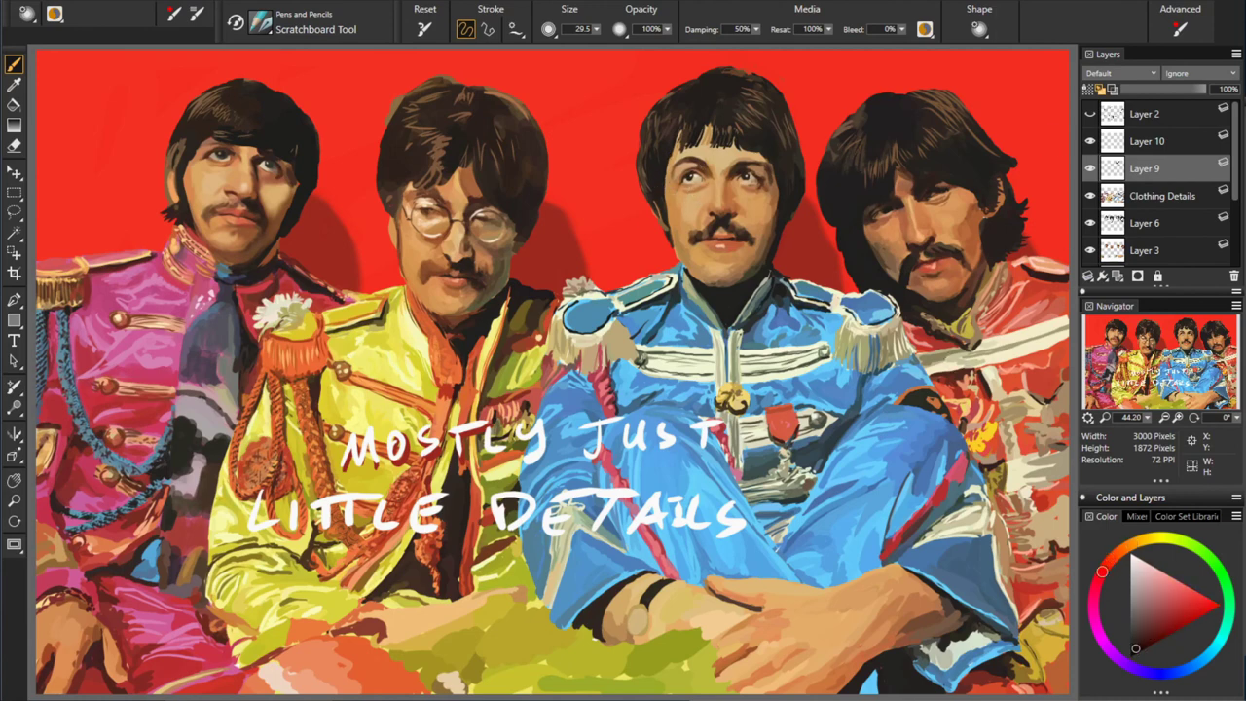
alt+click(858, 278)
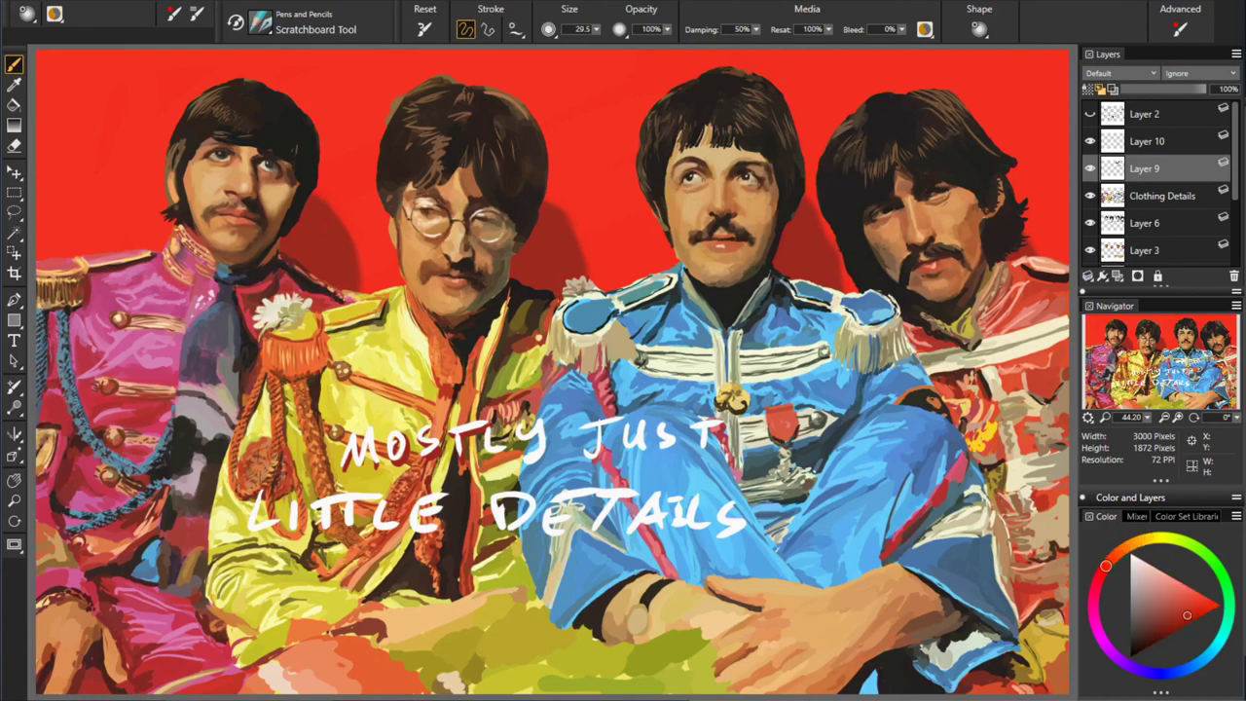
- Sample dark browns, near-black and red shades around the right-hand figure's hair
alt+click(1008, 161)
alt+click(1012, 189)
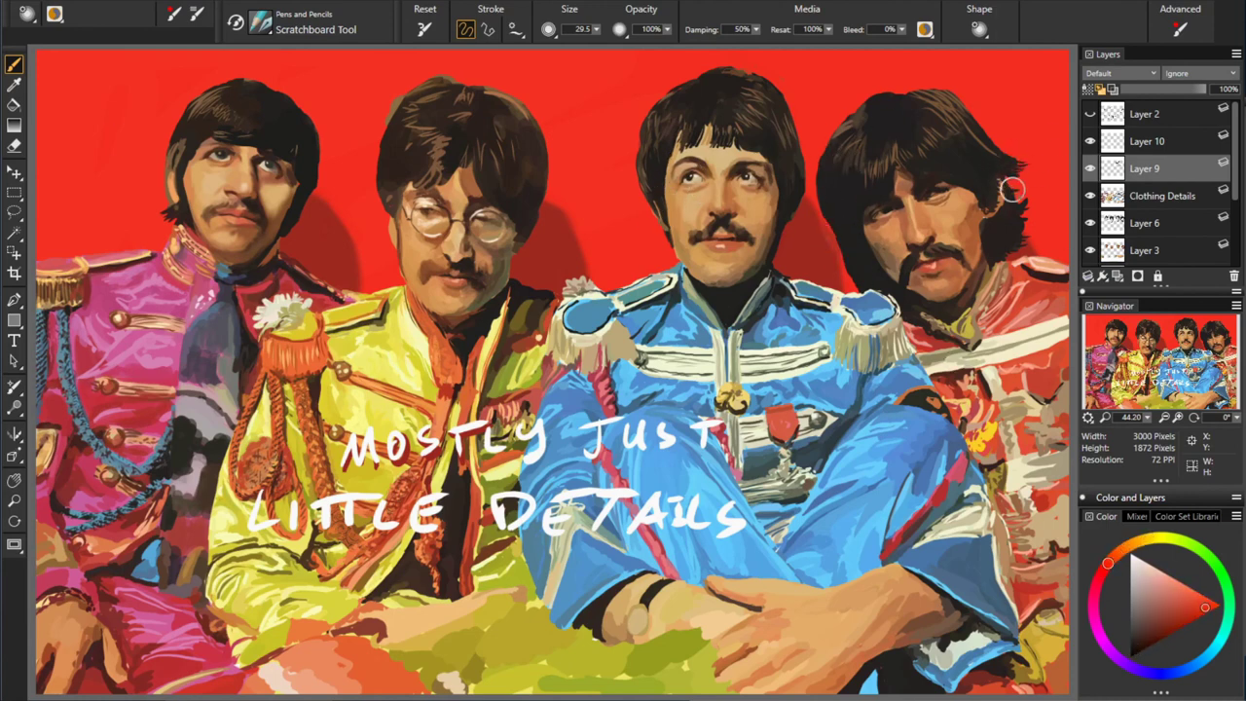
alt+click(896, 95)
alt+click(836, 126)
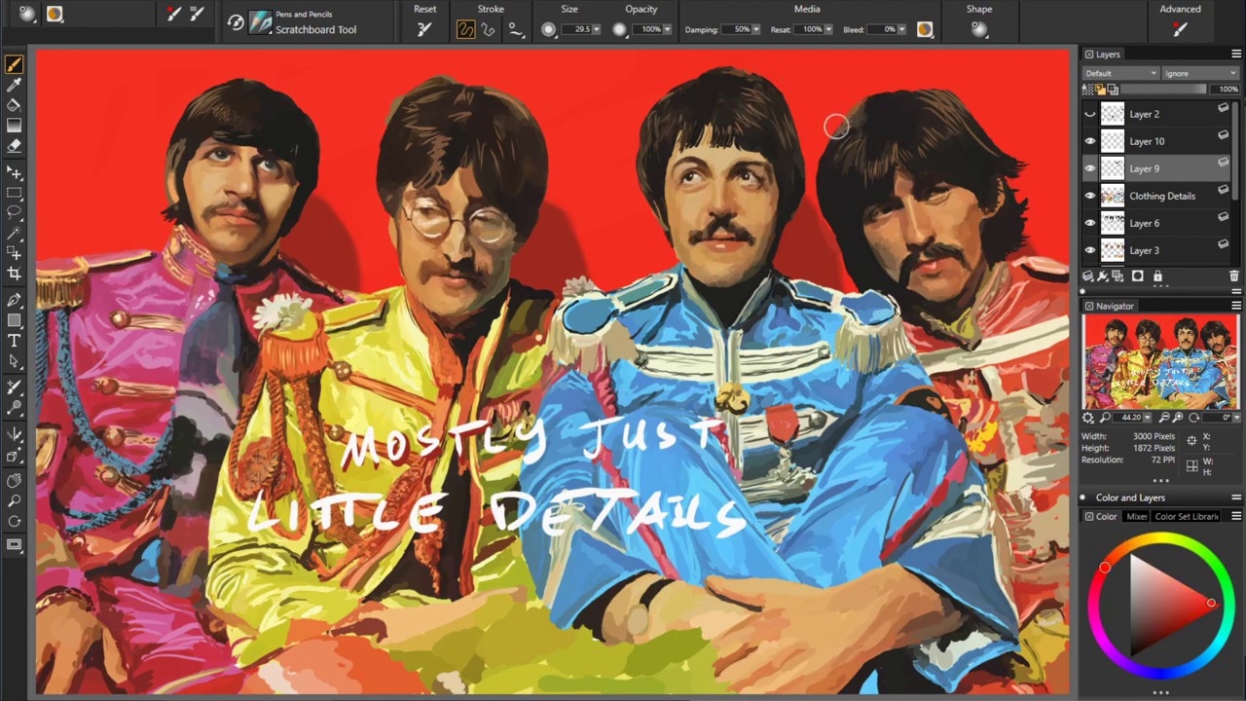
alt+click(1001, 163)
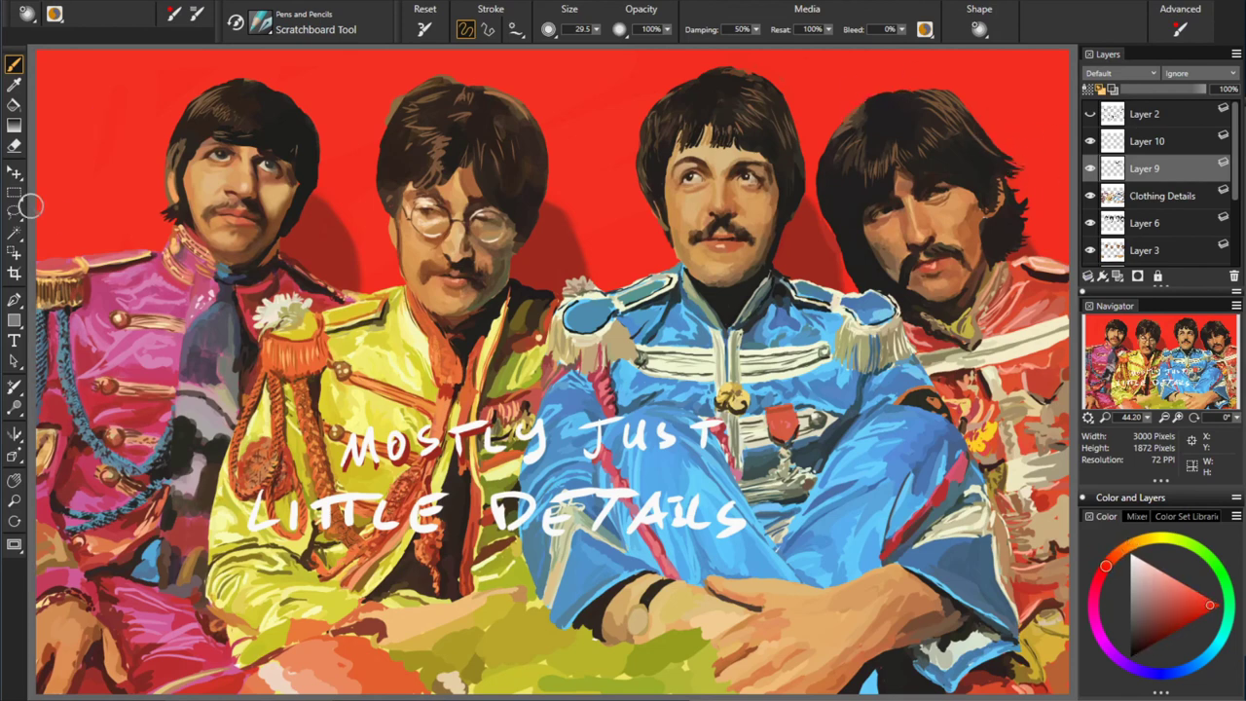
alt+click(1012, 193)
alt+click(1011, 195)
alt+click(1001, 198)
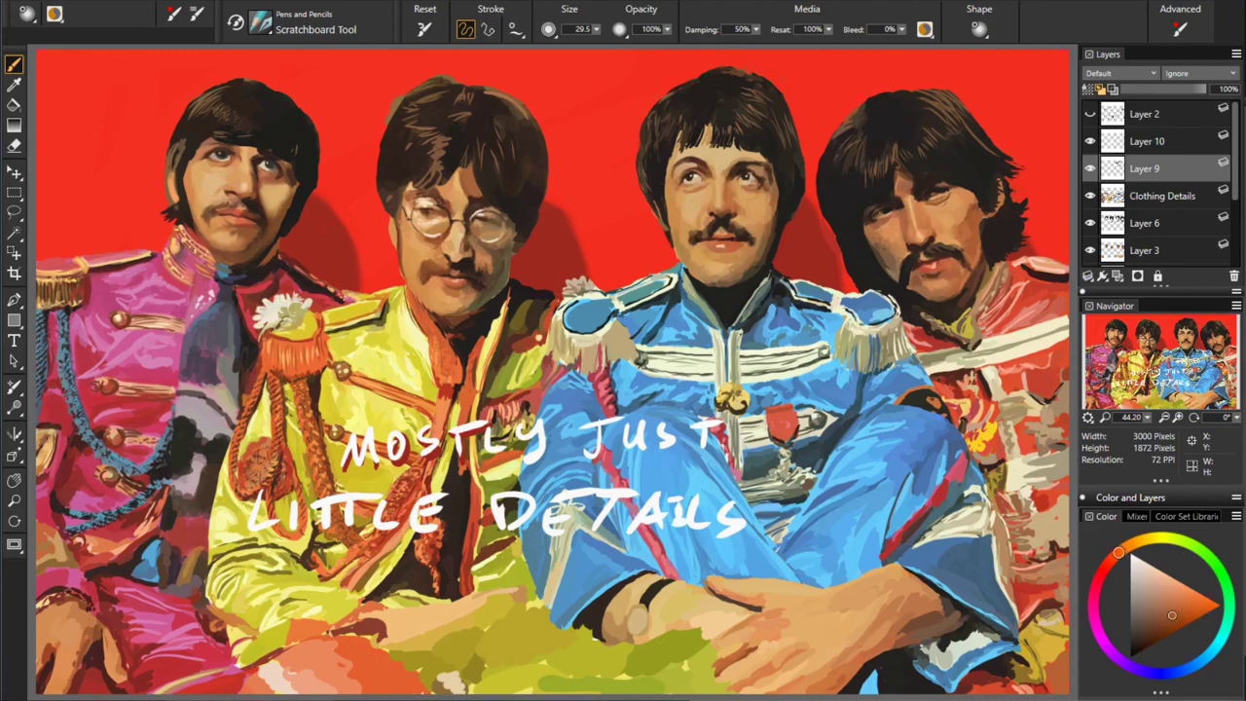
alt+click(1003, 195)
alt+click(1007, 200)
- Sample mid tan, yellow-oranges, dark browns, mid reds and lighter oranges from the painting
alt+click(983, 282)
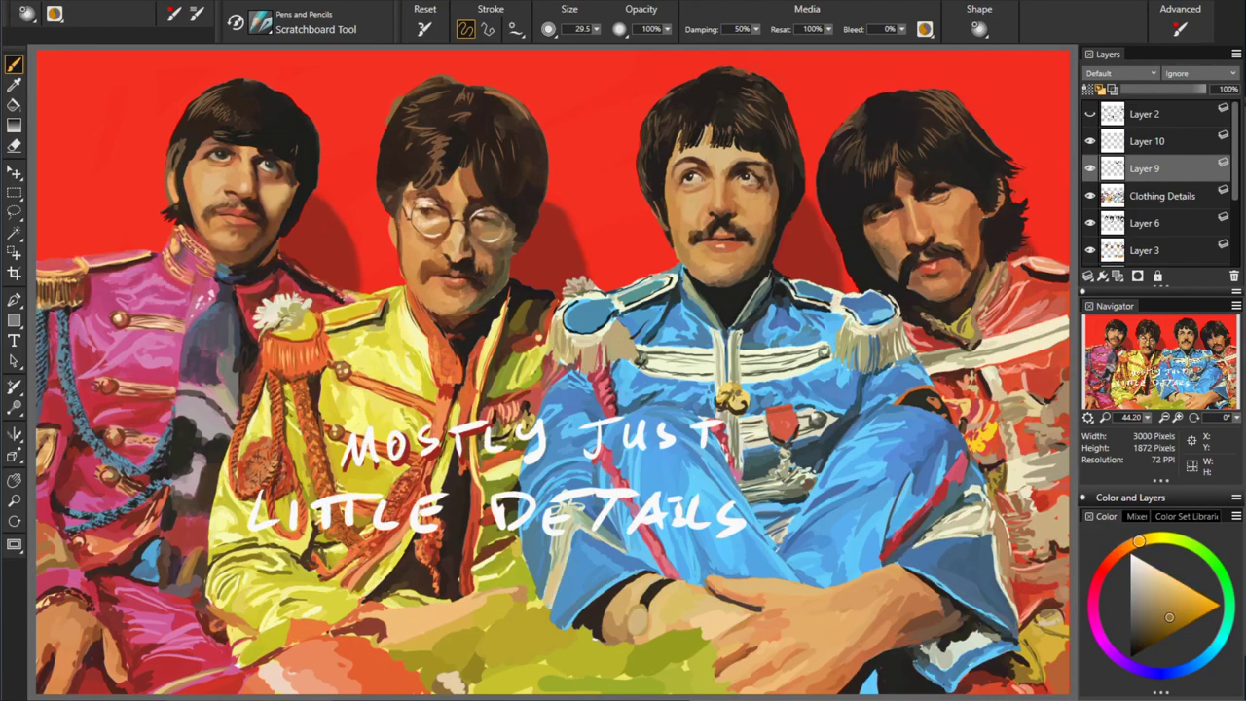
alt+click(962, 310)
alt+click(1030, 257)
alt+click(985, 283)
alt+click(986, 284)
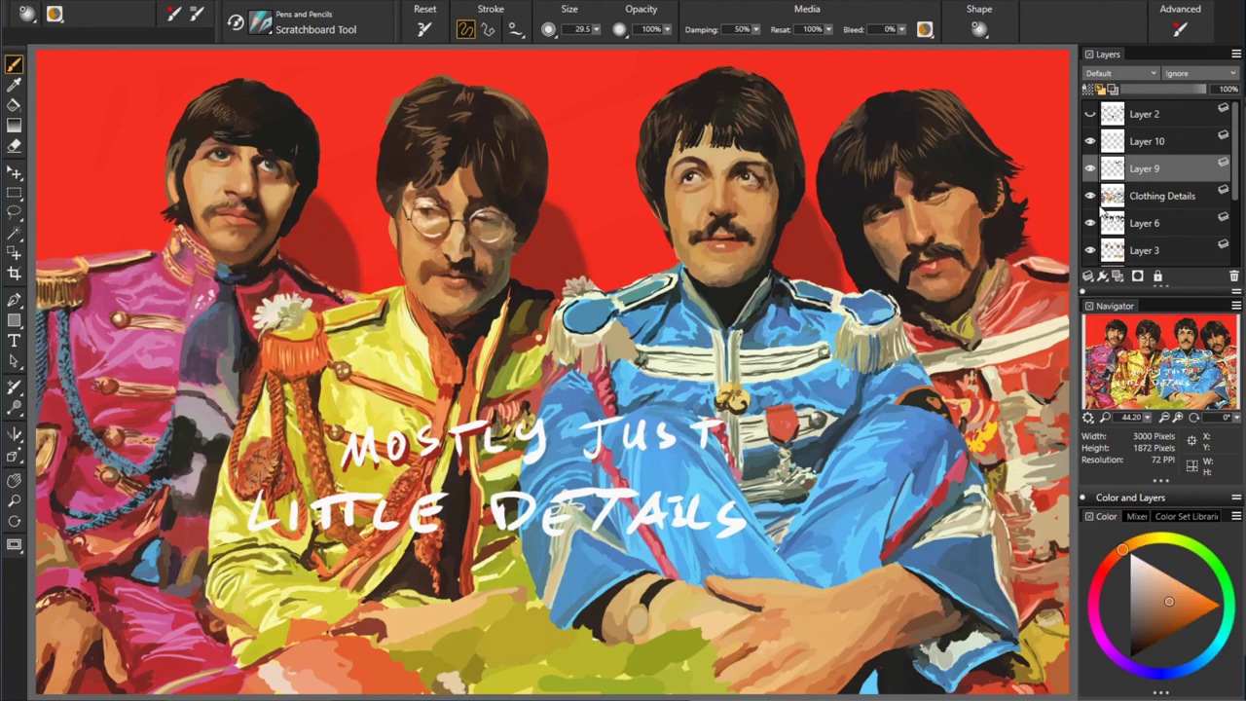
alt+click(935, 317)
alt+click(923, 321)
alt+click(977, 424)
alt+click(941, 208)
alt+click(855, 281)
alt+click(908, 397)
alt+click(820, 246)
alt+click(835, 236)
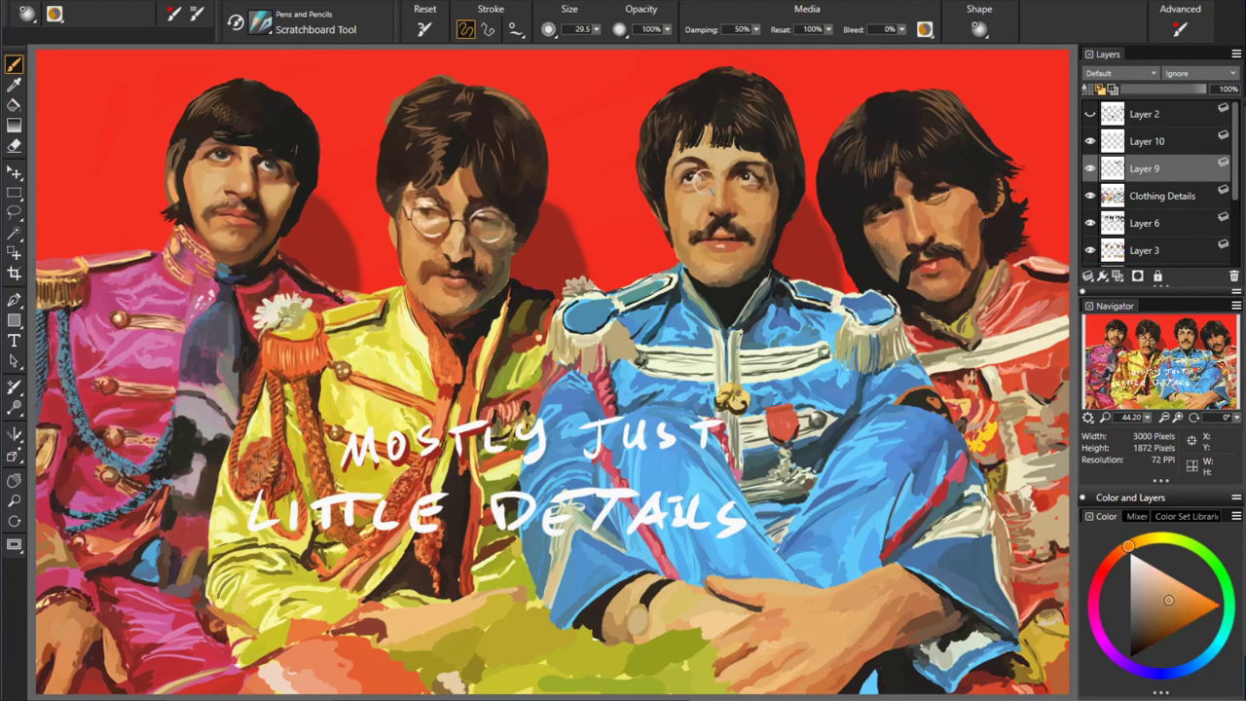
- Sample yellowish oranges and light-to-saturated skin tones from the faces and chin
alt+click(938, 200)
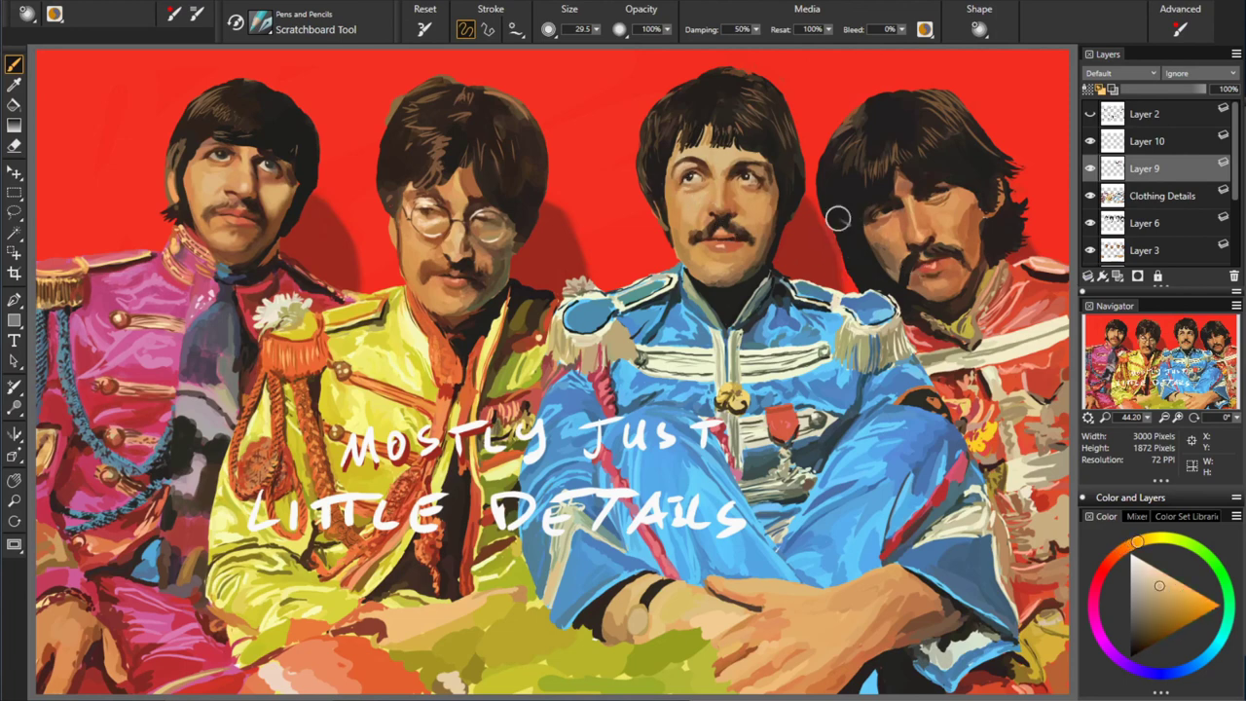
alt+click(873, 281)
alt+click(750, 255)
alt+click(732, 263)
alt+click(709, 247)
alt+click(846, 325)
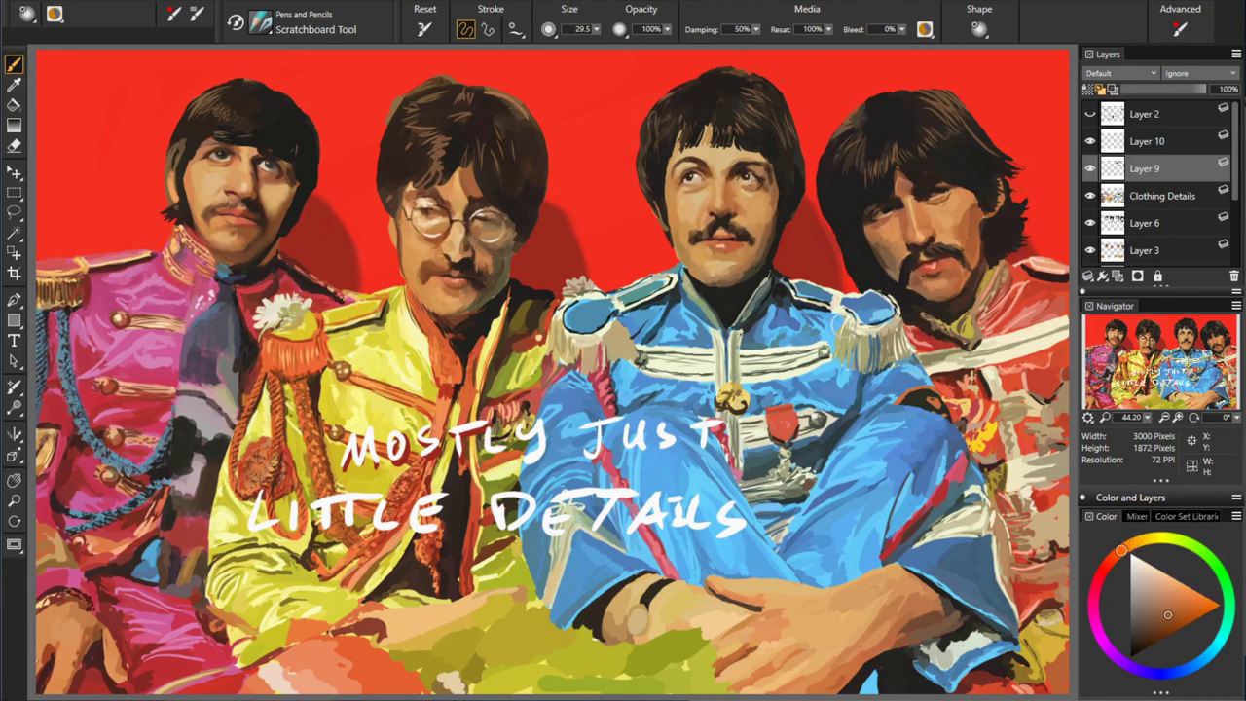
alt+click(716, 255)
alt+click(980, 286)
alt+click(909, 173)
- Sample dark browns, near-black and olive-yellow from the rightmost figure's hair
alt+click(936, 146)
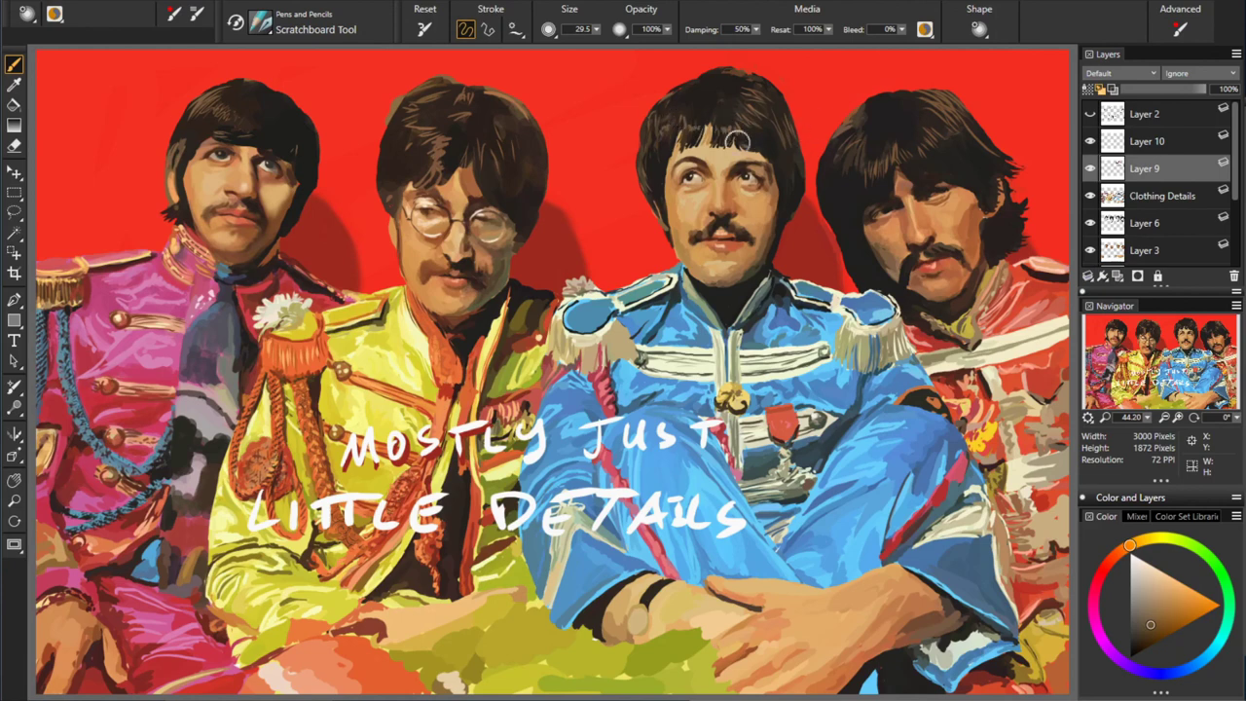
alt+click(958, 134)
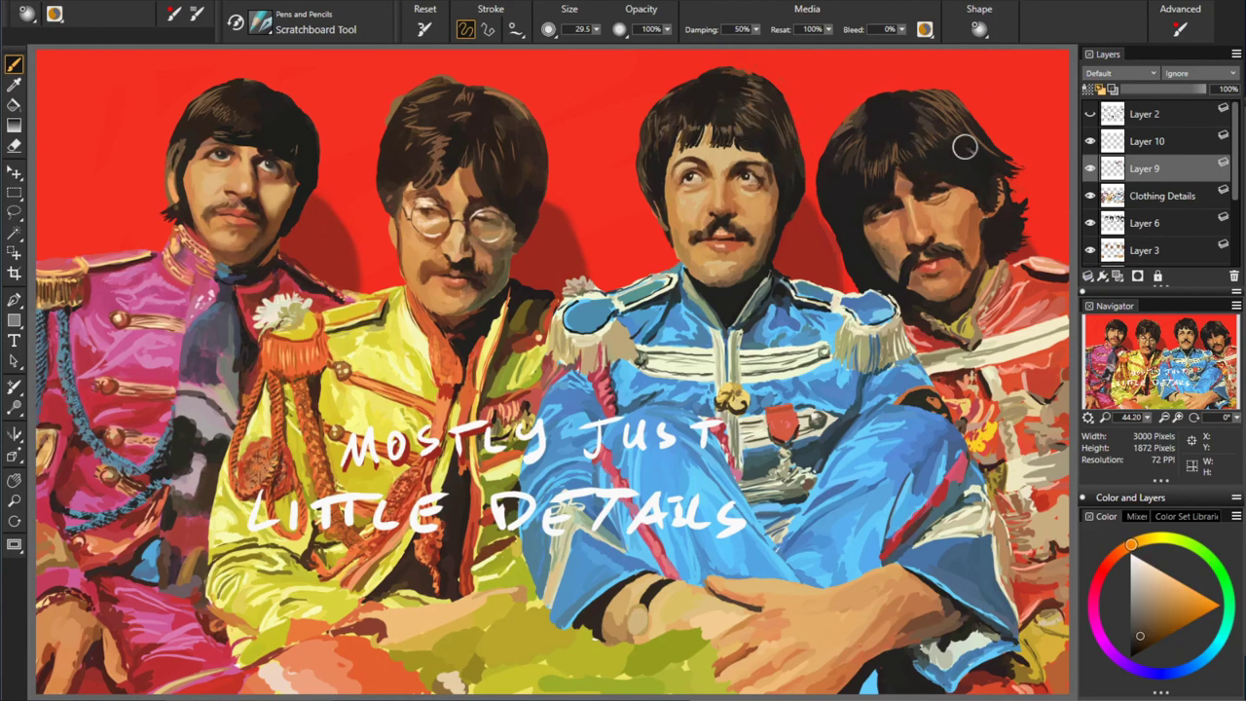
alt+click(988, 130)
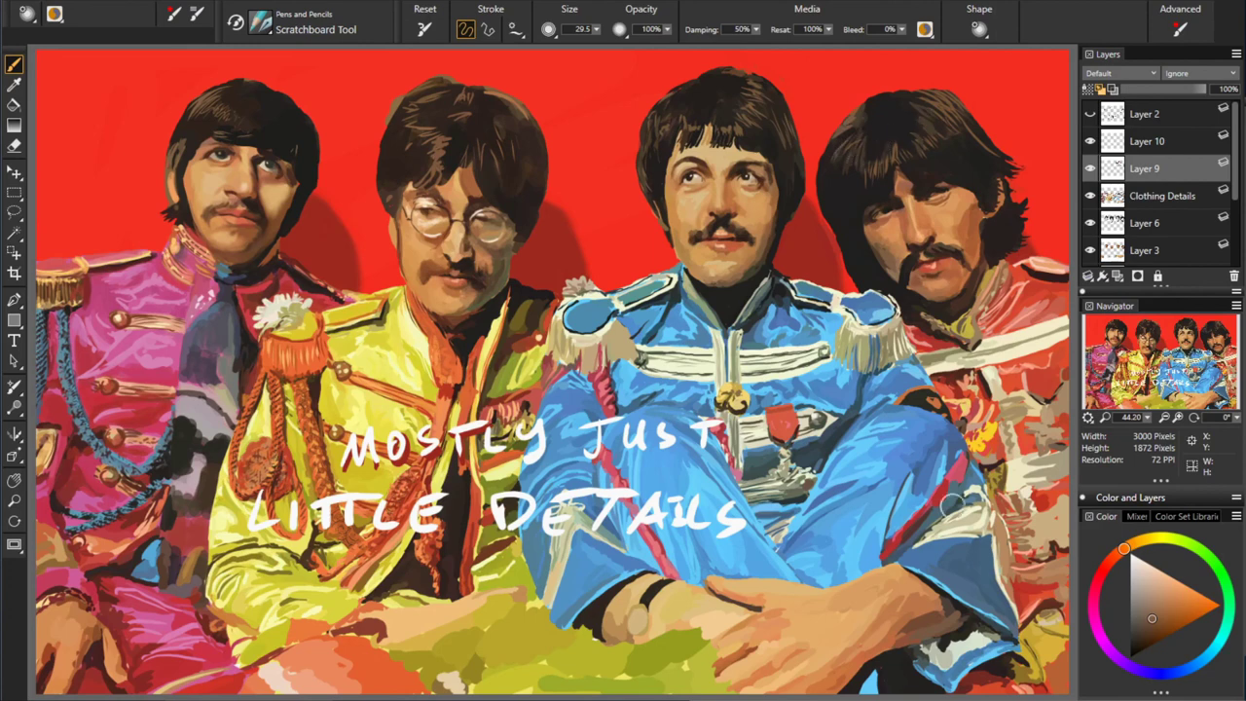
alt+click(884, 147)
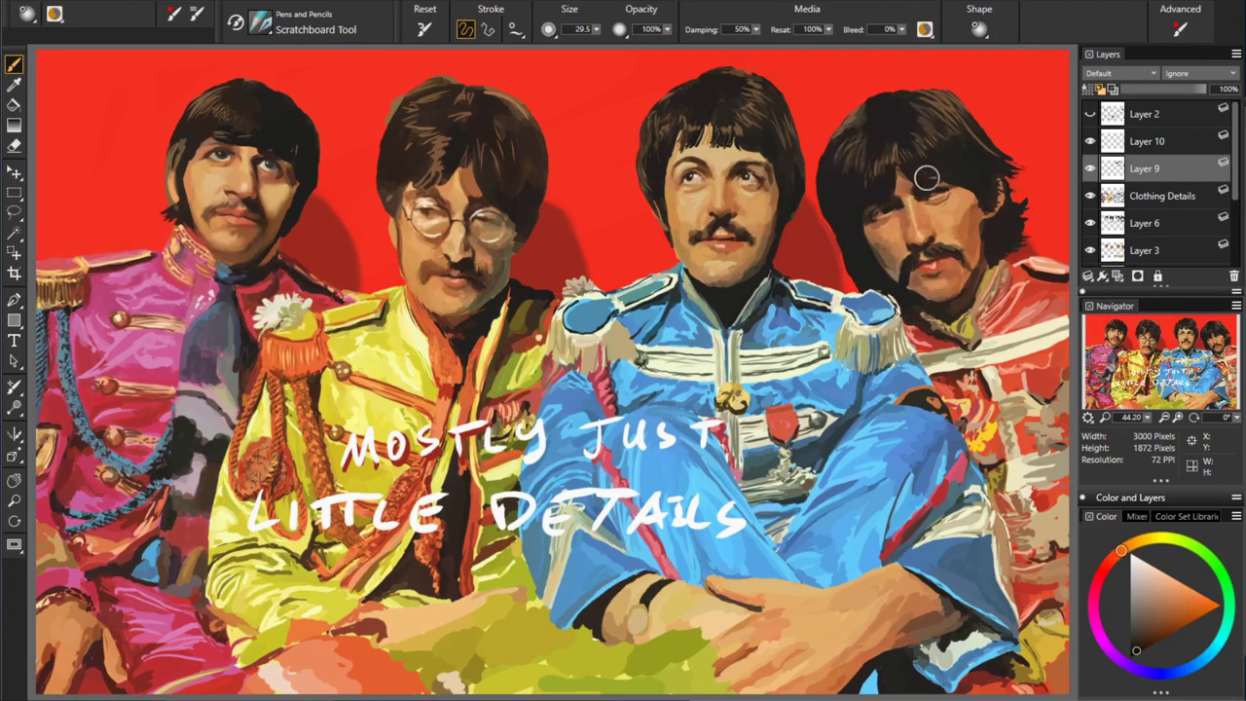
alt+click(837, 167)
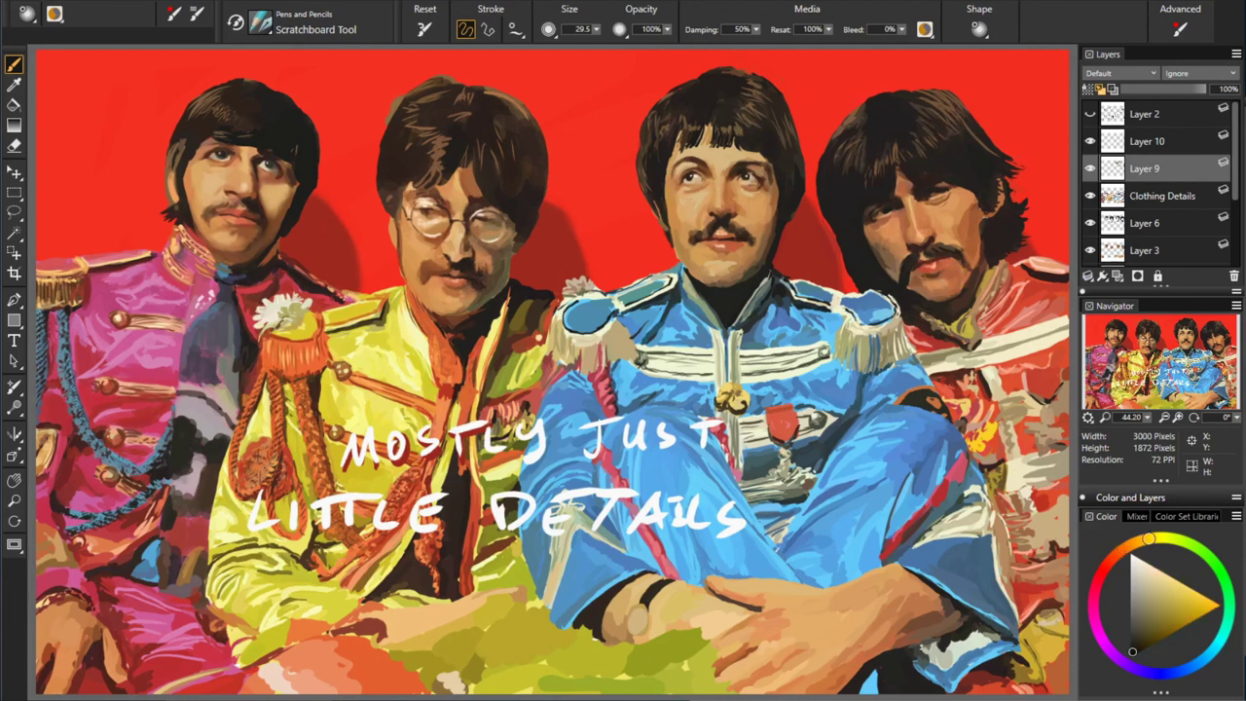
alt+click(805, 151)
- Sample orange-reds, a greyish green, reds, oranges and a near-black from the painting
alt+click(725, 297)
alt+click(711, 289)
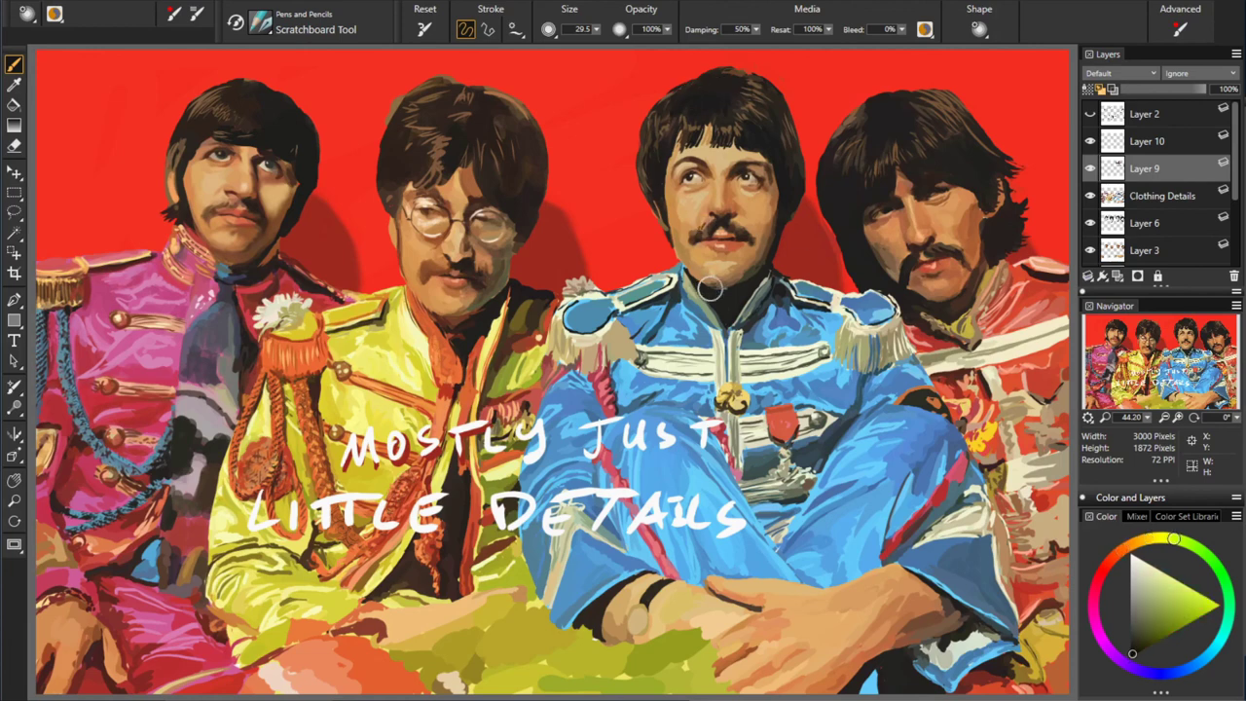
alt+click(933, 333)
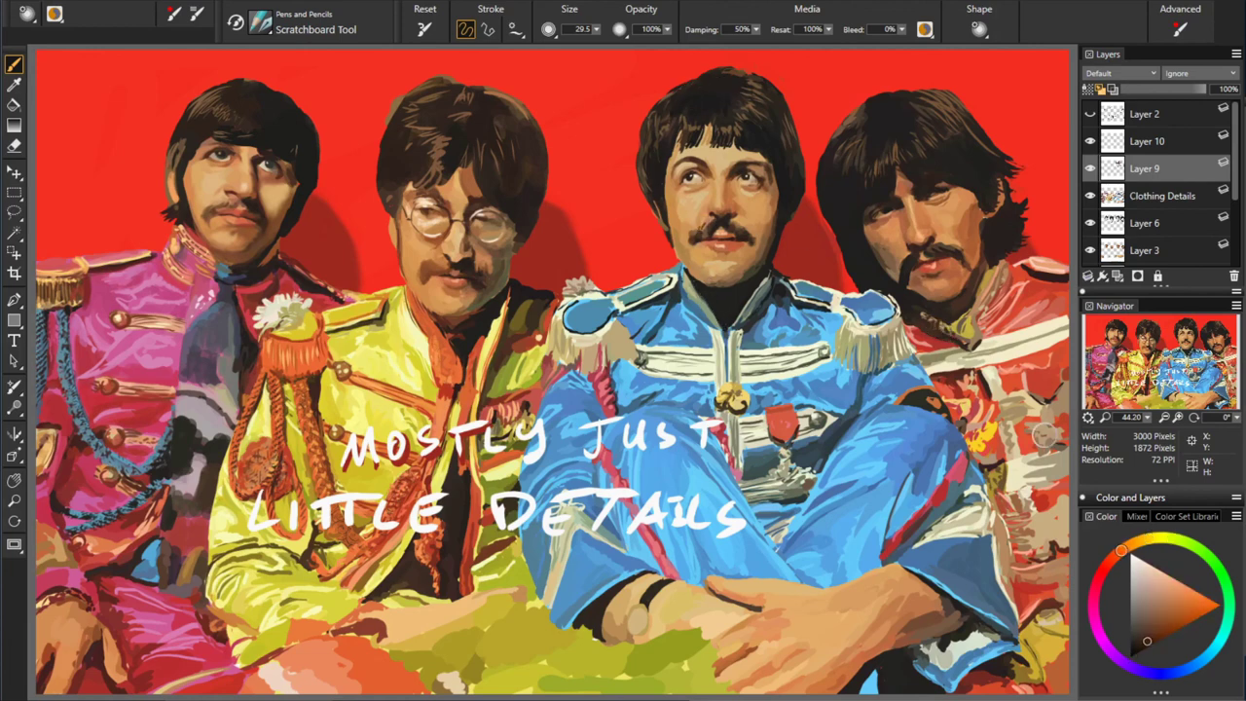
alt+click(762, 378)
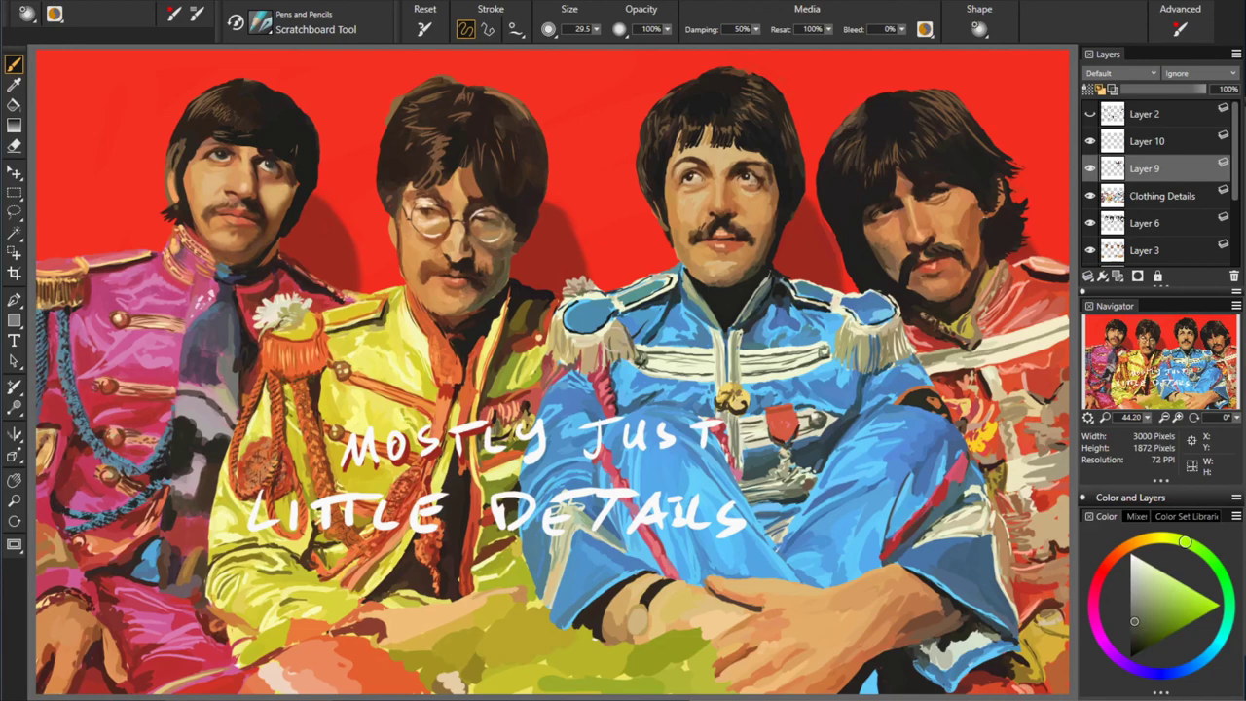
alt+click(561, 289)
alt+click(521, 292)
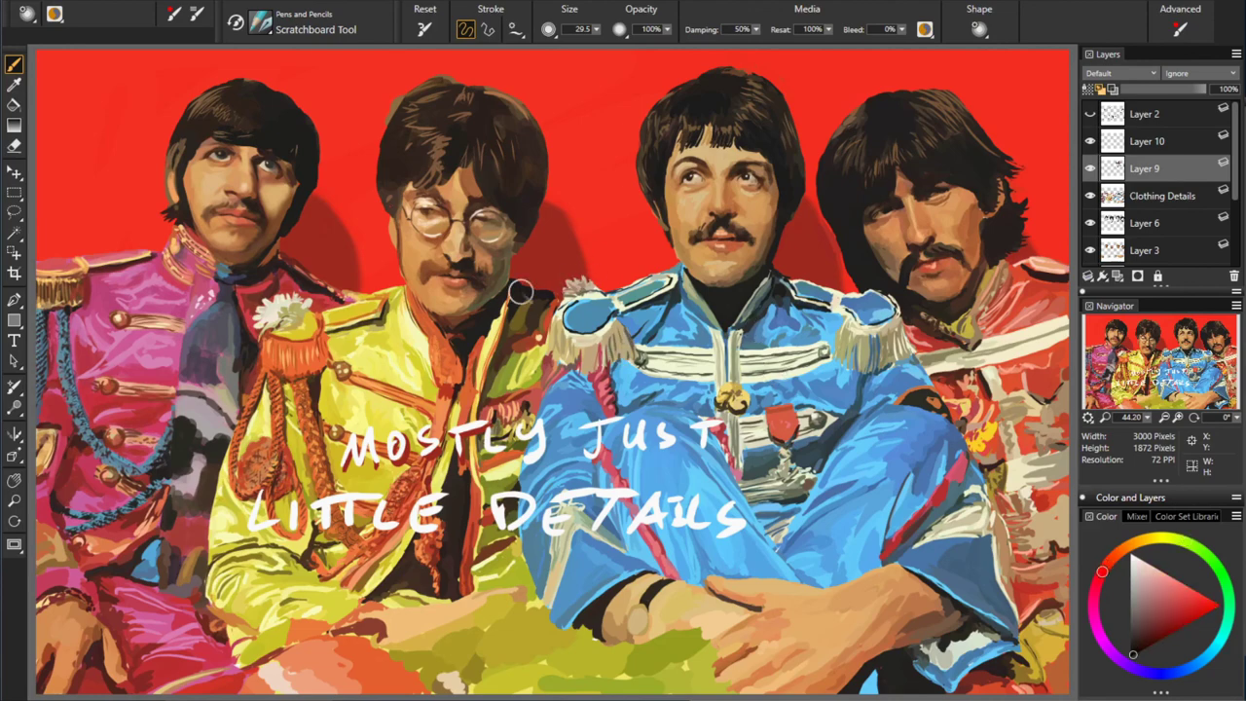
alt+click(662, 332)
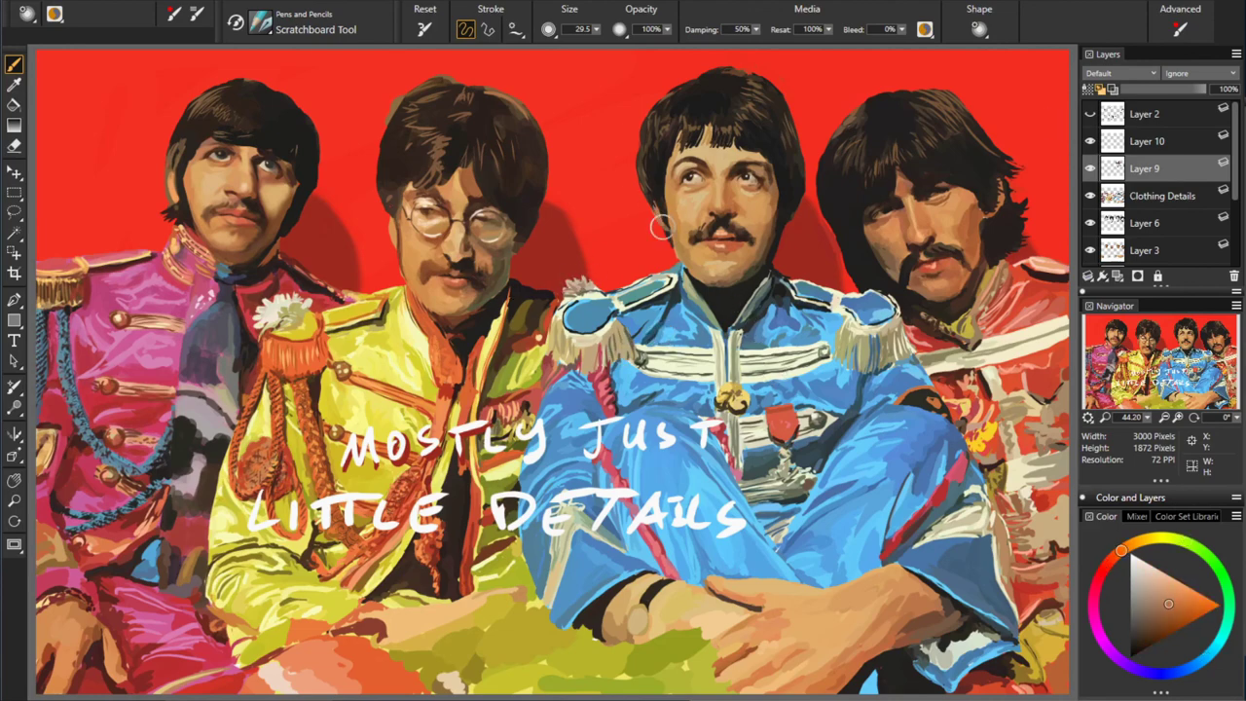
alt+click(962, 409)
alt+click(789, 216)
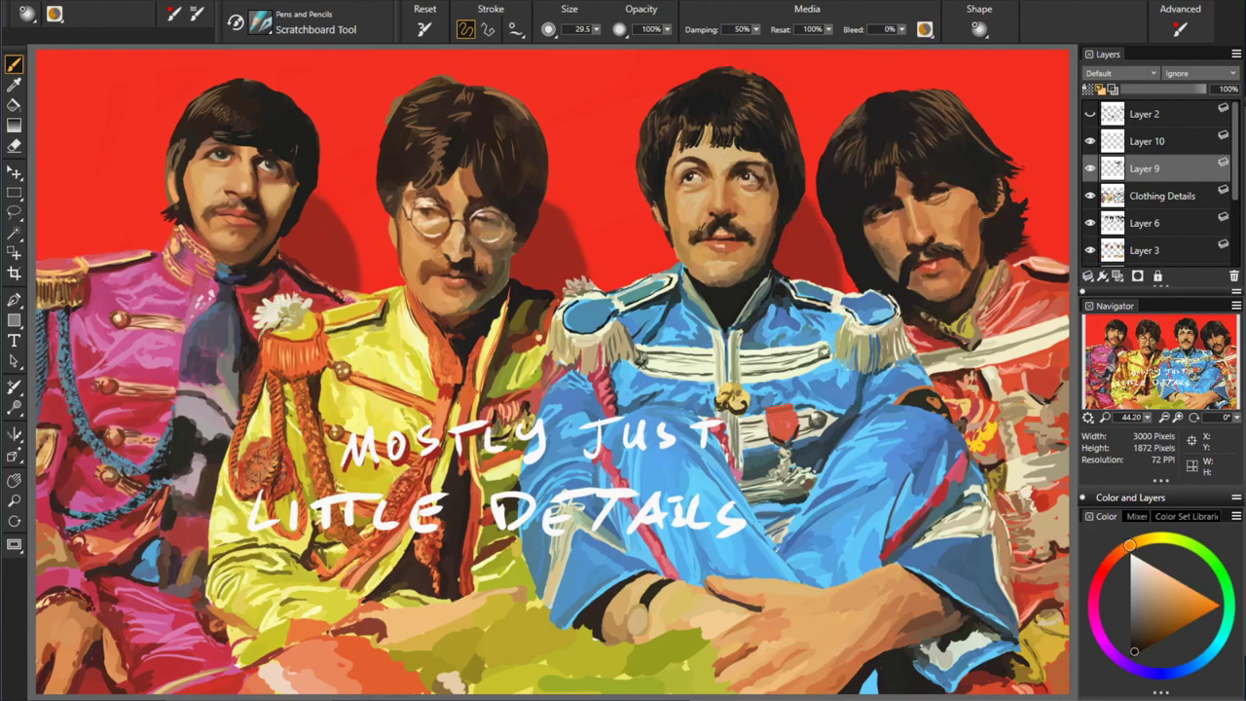
- Sample dark reds, mid oranges and brighter and redder orange shades for detail strokes
alt+click(929, 267)
alt+click(932, 253)
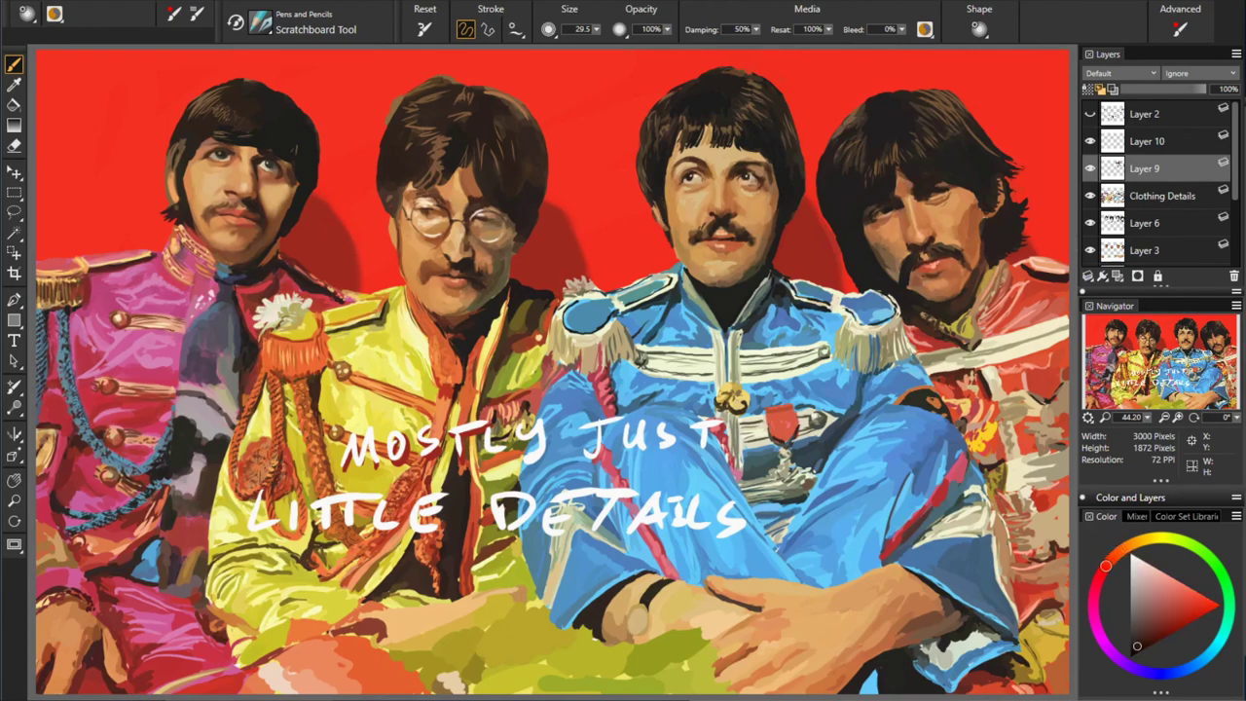
alt+click(732, 281)
alt+click(933, 257)
alt+click(933, 257)
alt+click(998, 251)
alt+click(927, 255)
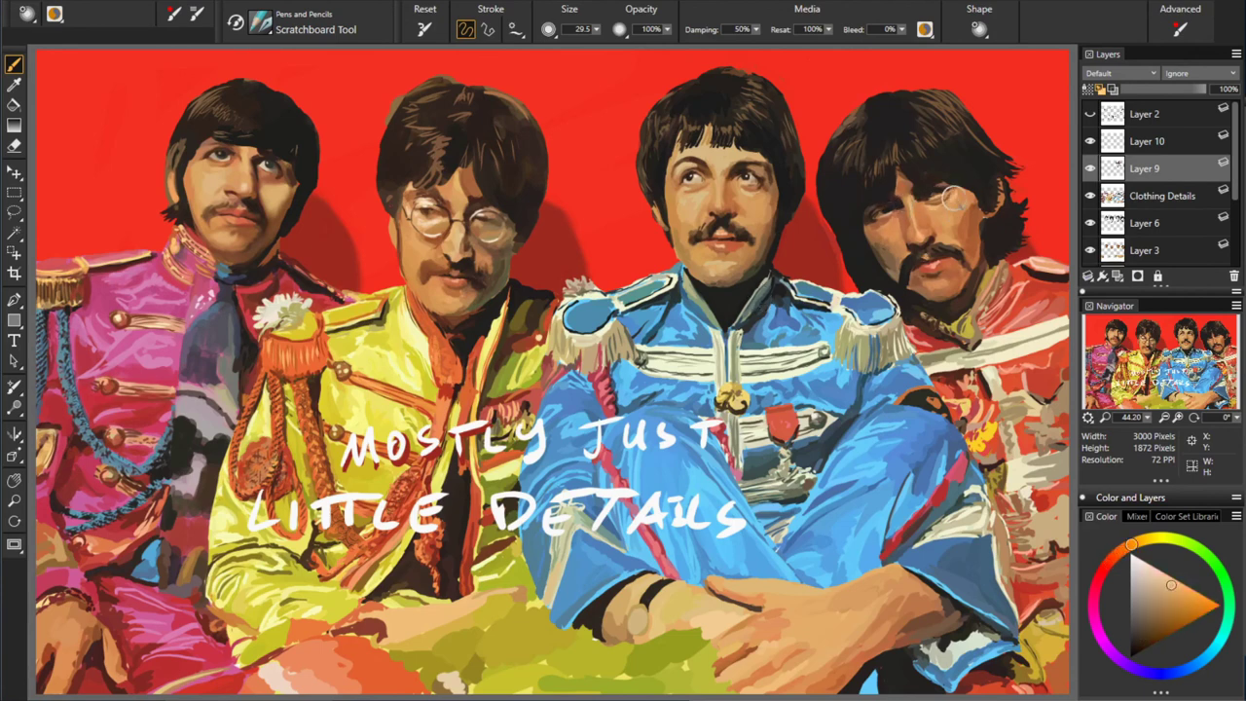
alt+click(952, 198)
alt+click(785, 263)
alt+click(928, 223)
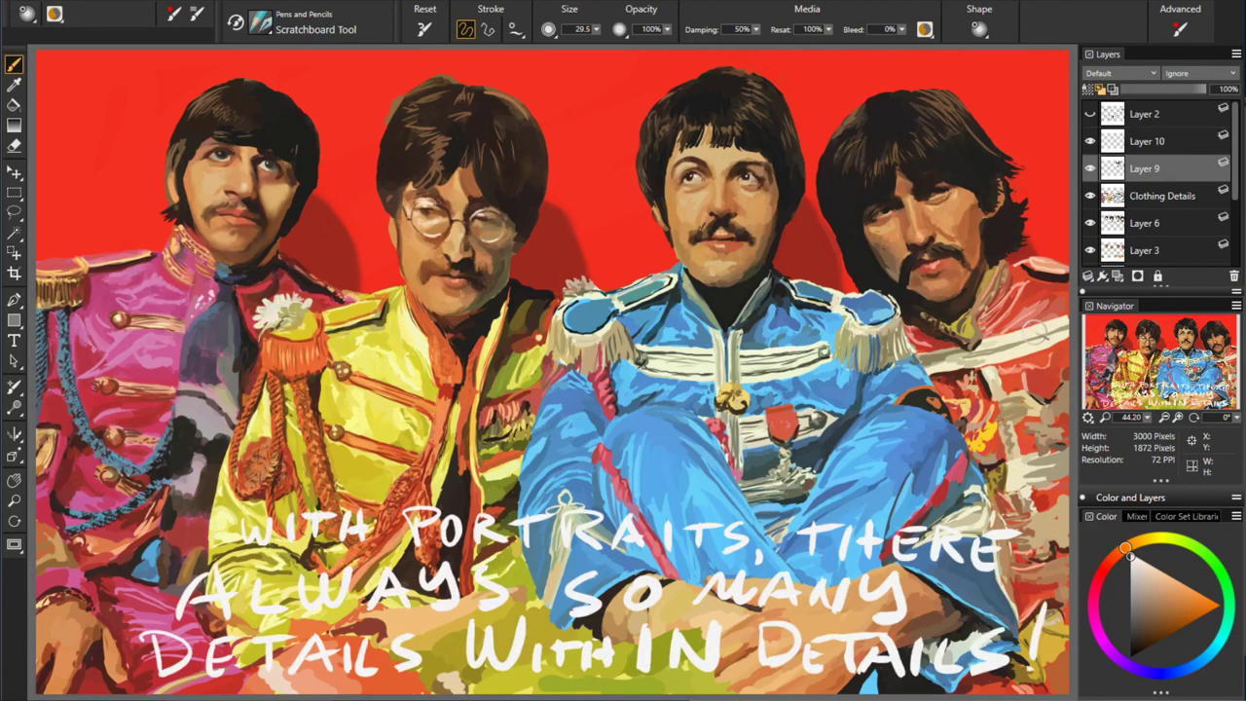
- Shift the colour toward green, then sample skin and hair tones around the glasses
drag(1127, 550, 1192, 545)
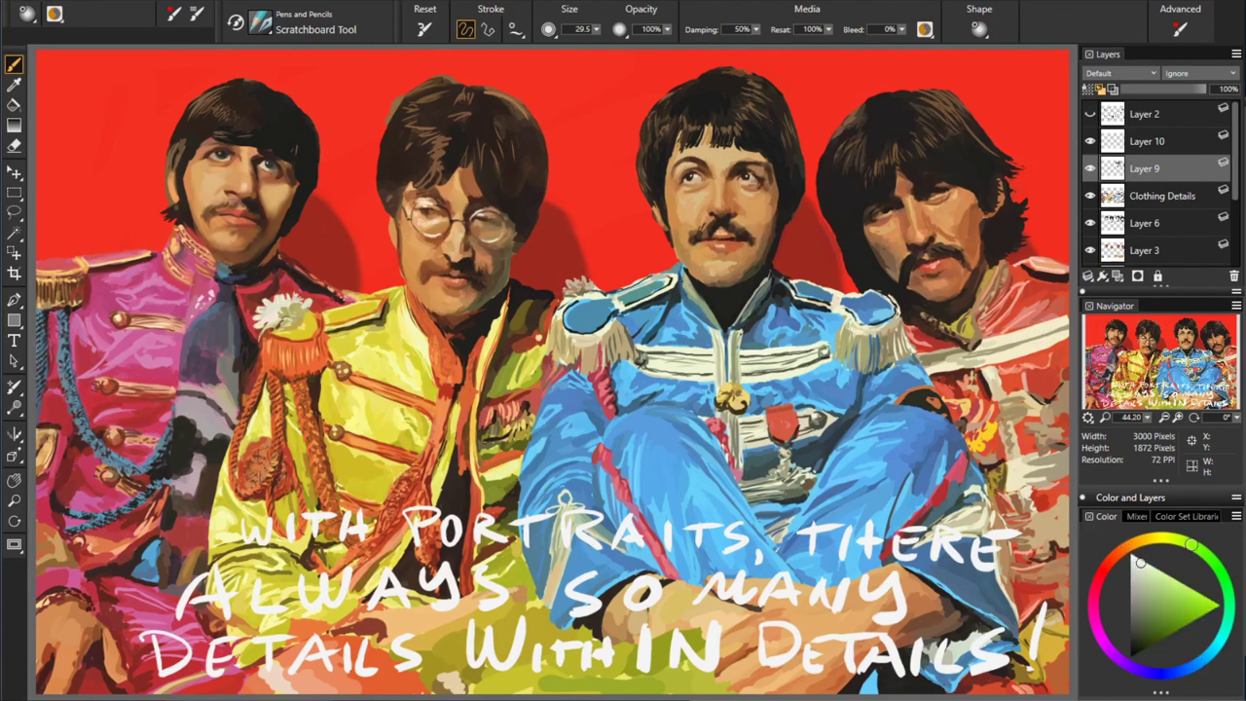
drag(1148, 539, 1127, 548)
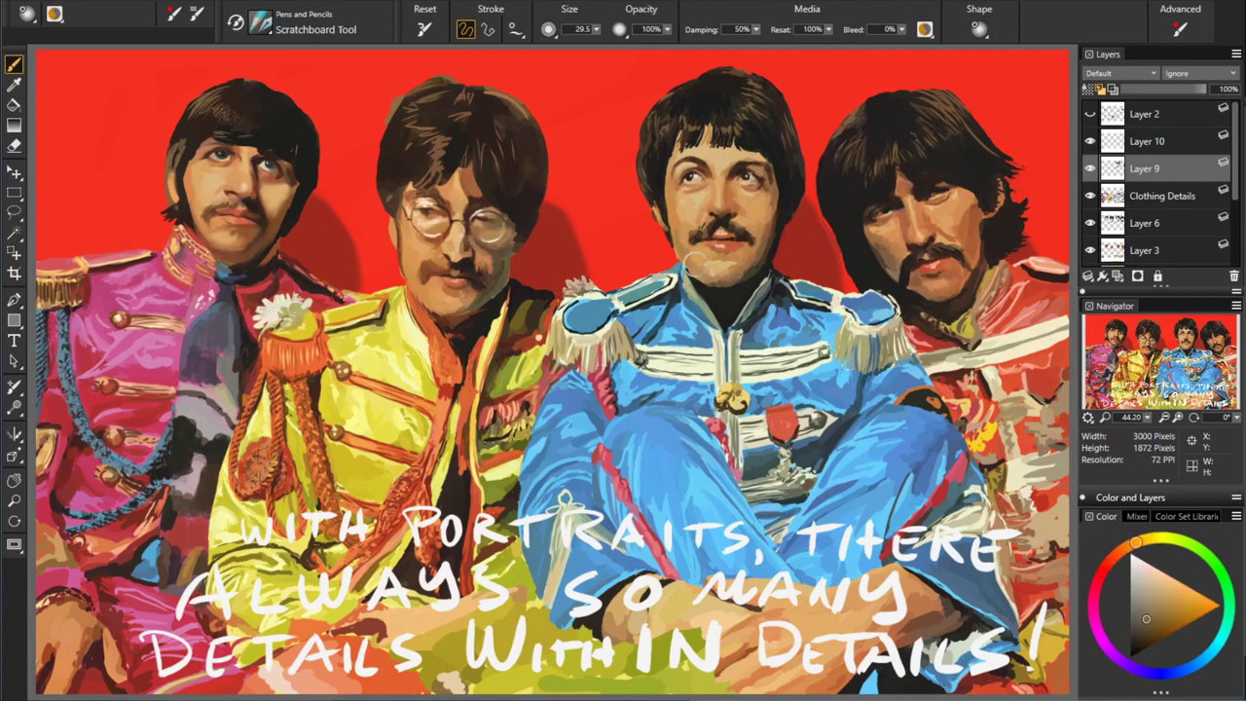
alt+click(492, 214)
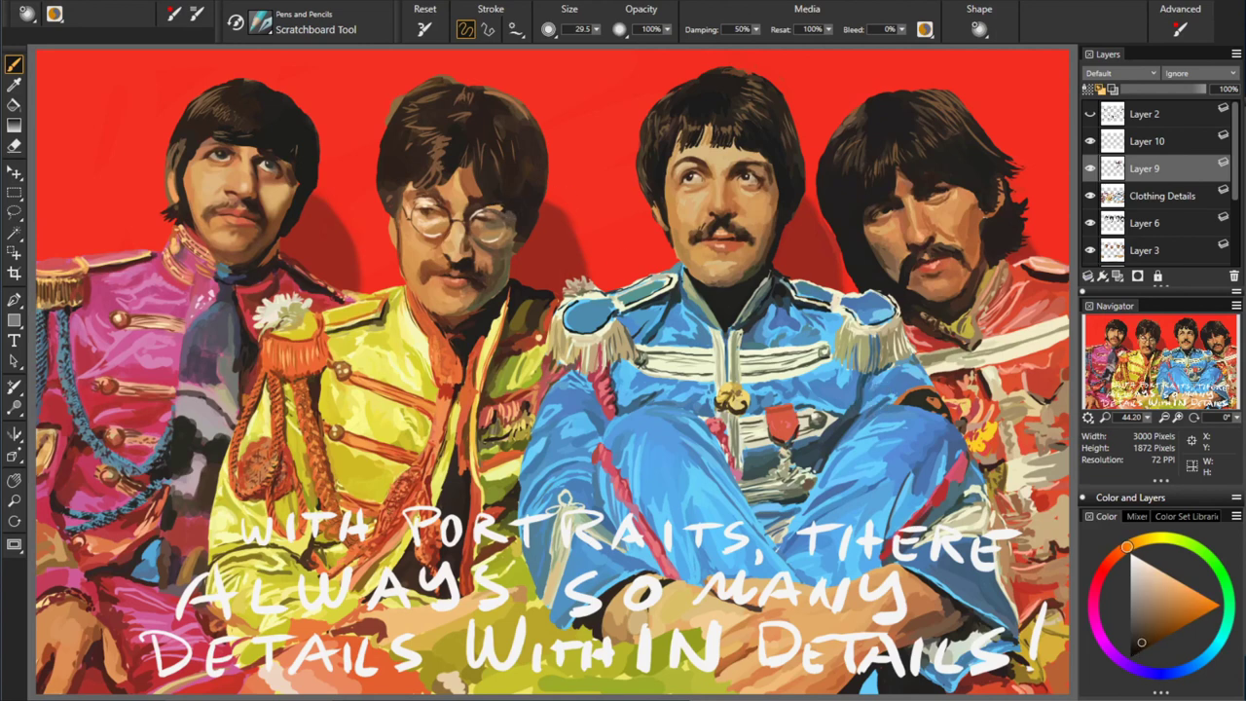
alt+click(512, 188)
alt+click(468, 187)
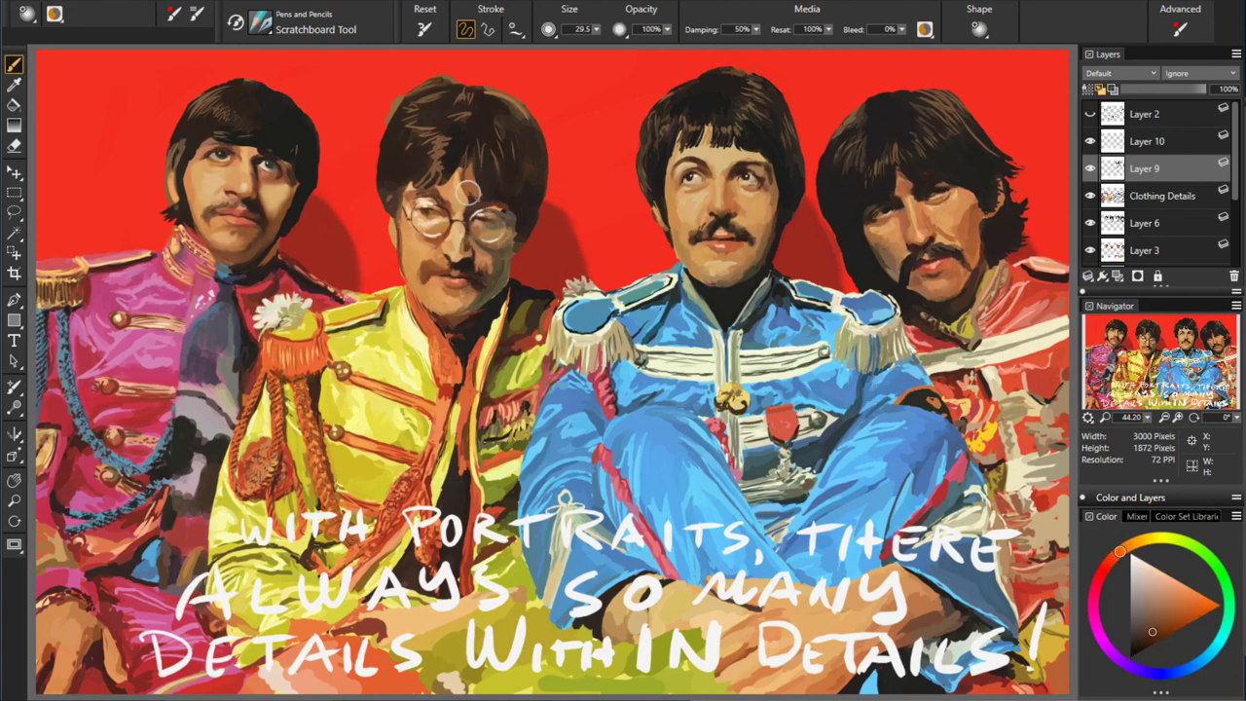
alt+click(442, 181)
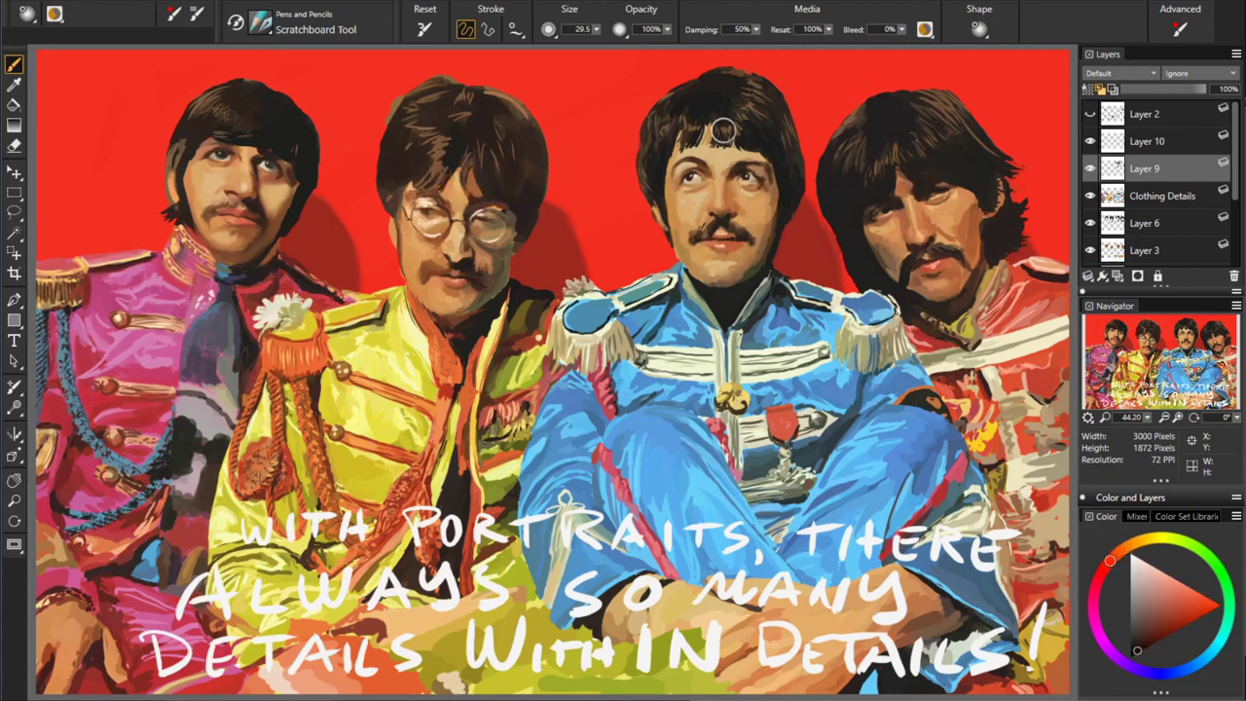
- Sample lighter and darker orange-browns and a saturated brown across the face
alt+click(618, 178)
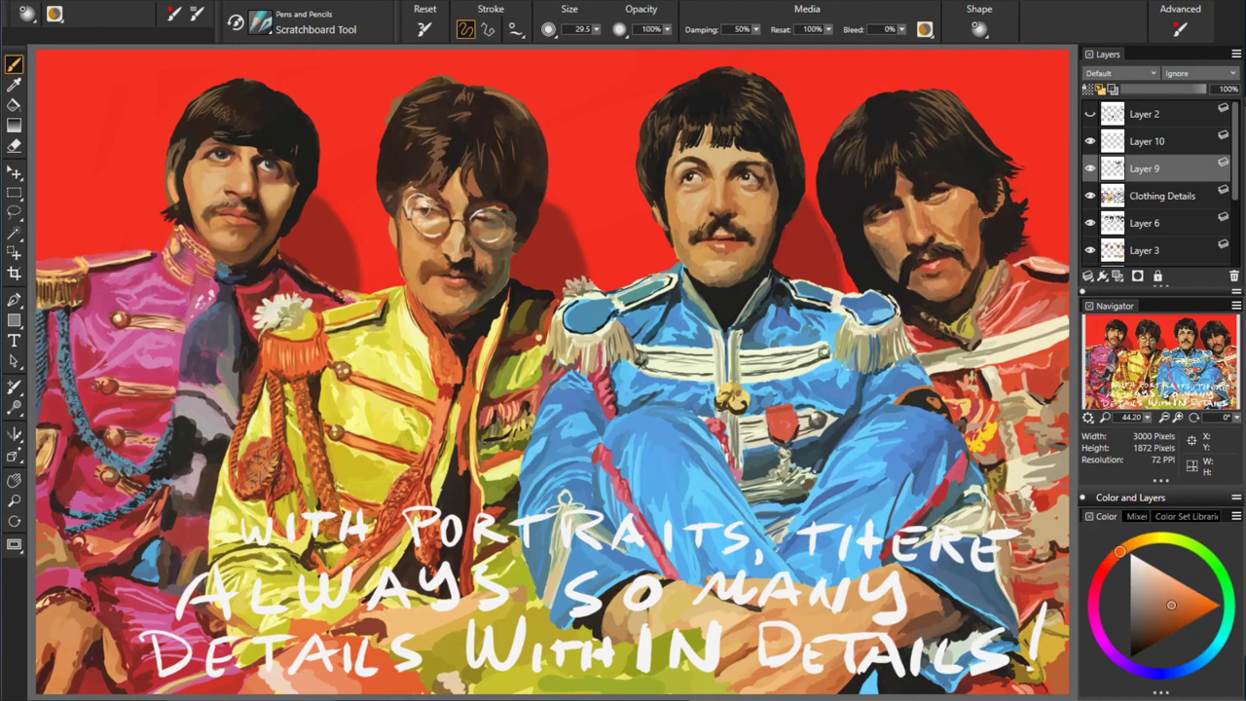
alt+click(443, 215)
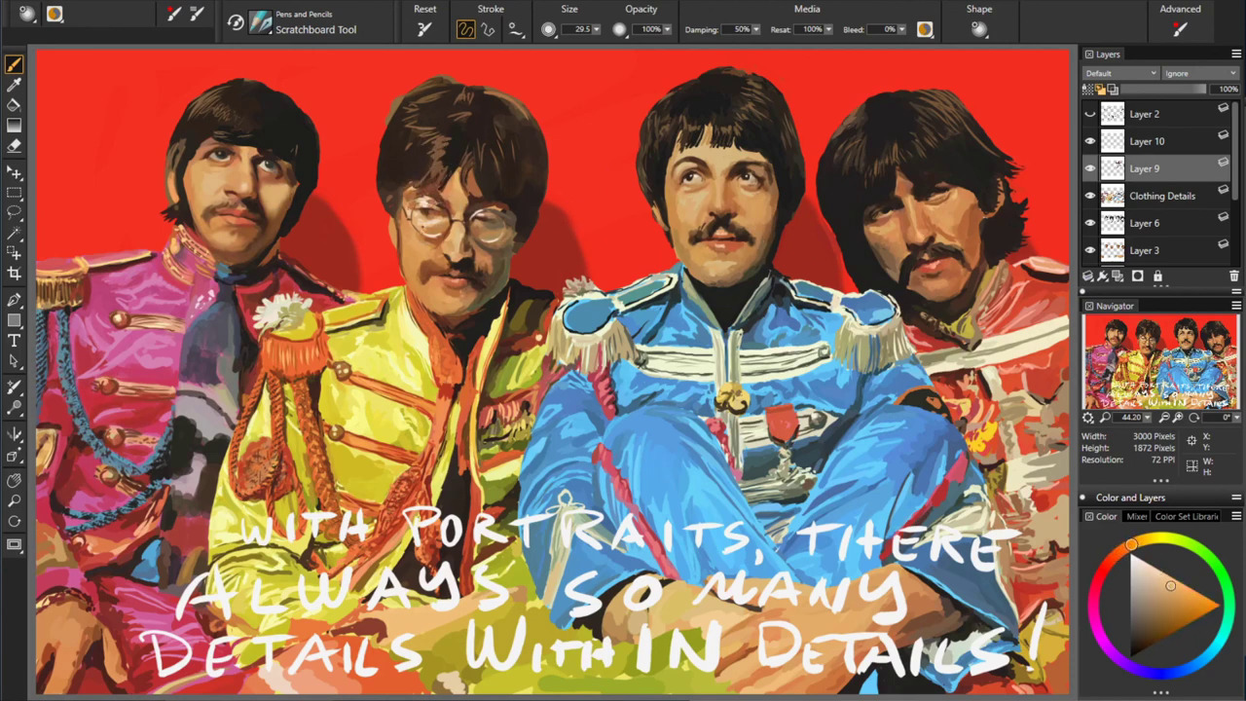
alt+click(438, 164)
alt+click(380, 187)
alt+click(670, 220)
alt+click(411, 189)
alt+click(414, 192)
alt+click(587, 145)
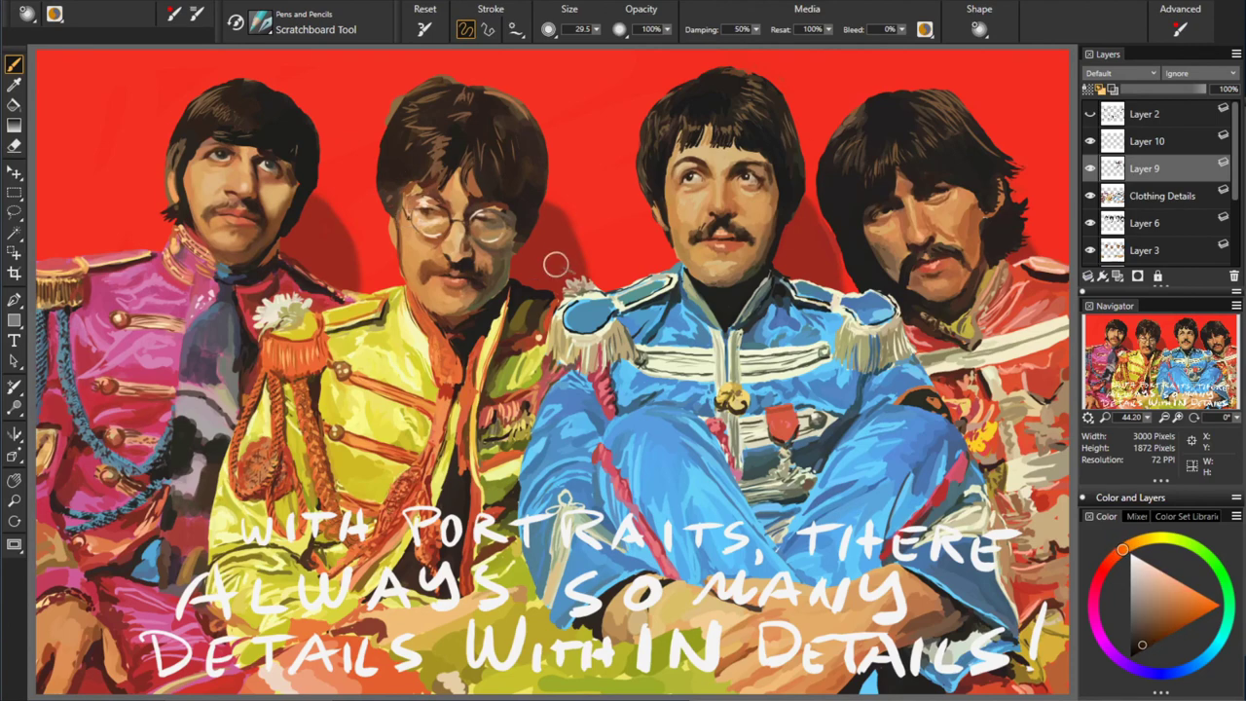
alt+click(770, 198)
alt+click(562, 243)
alt+click(426, 254)
- Sample lighter oranges and darker red-orange and orange shades for the face details
alt+click(791, 295)
alt+click(565, 243)
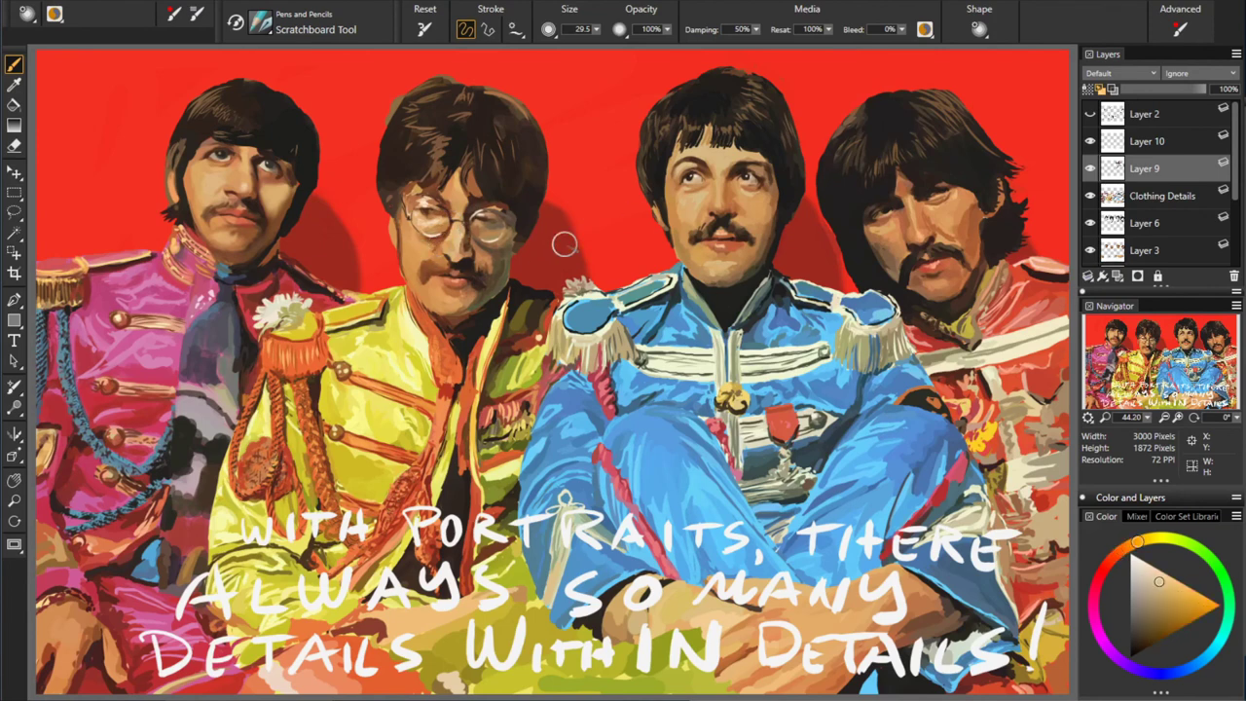
alt+click(444, 256)
alt+click(445, 255)
alt+click(739, 317)
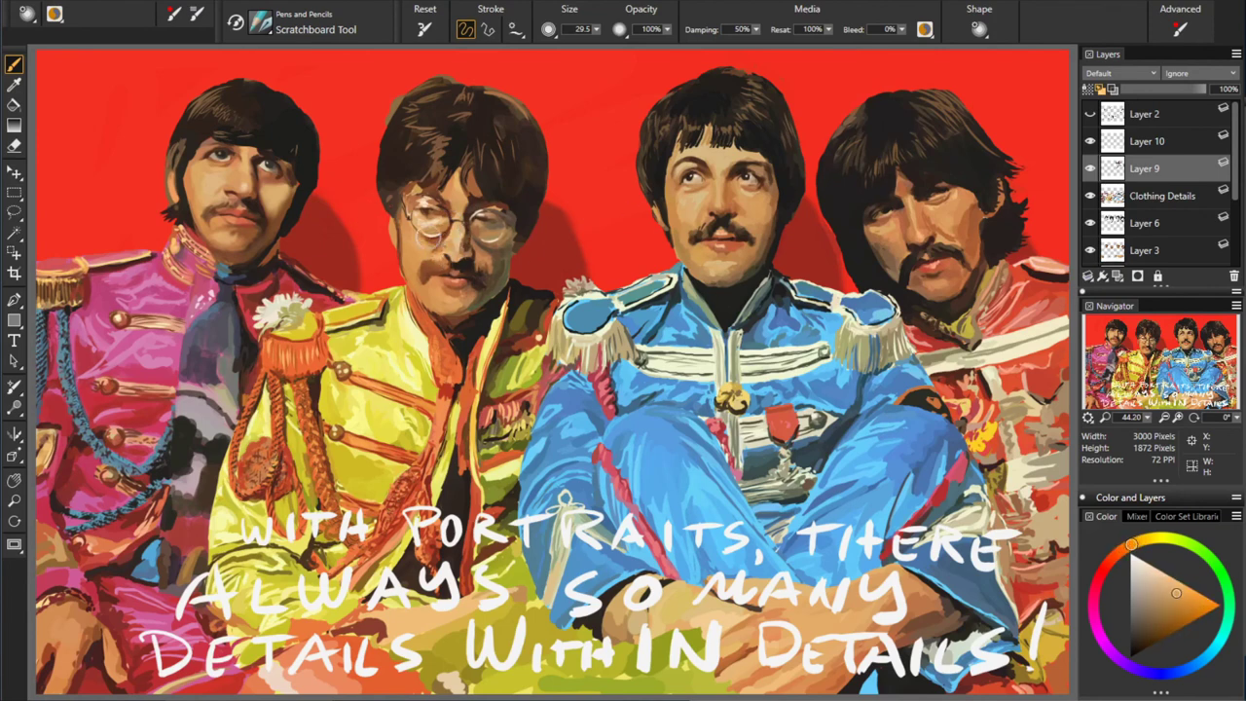
alt+click(424, 240)
alt+click(425, 240)
alt+click(304, 241)
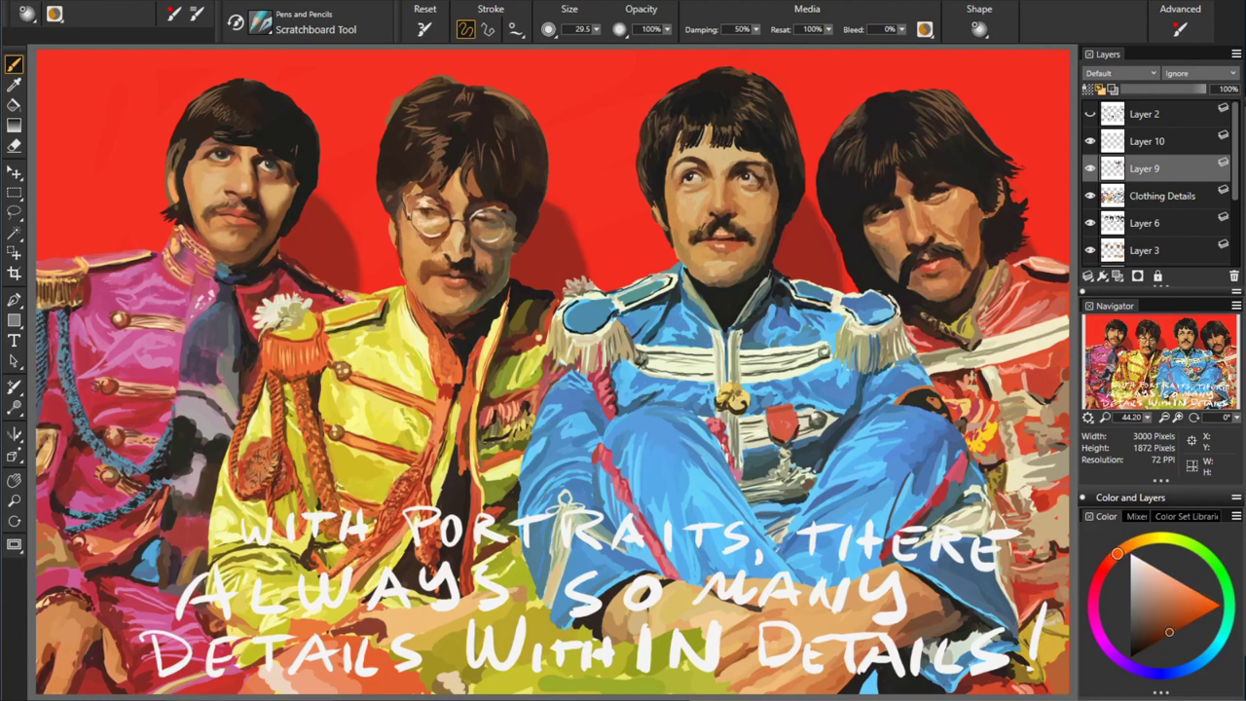
alt+click(419, 192)
alt+click(635, 144)
alt+click(387, 192)
alt+click(344, 158)
alt+click(376, 152)
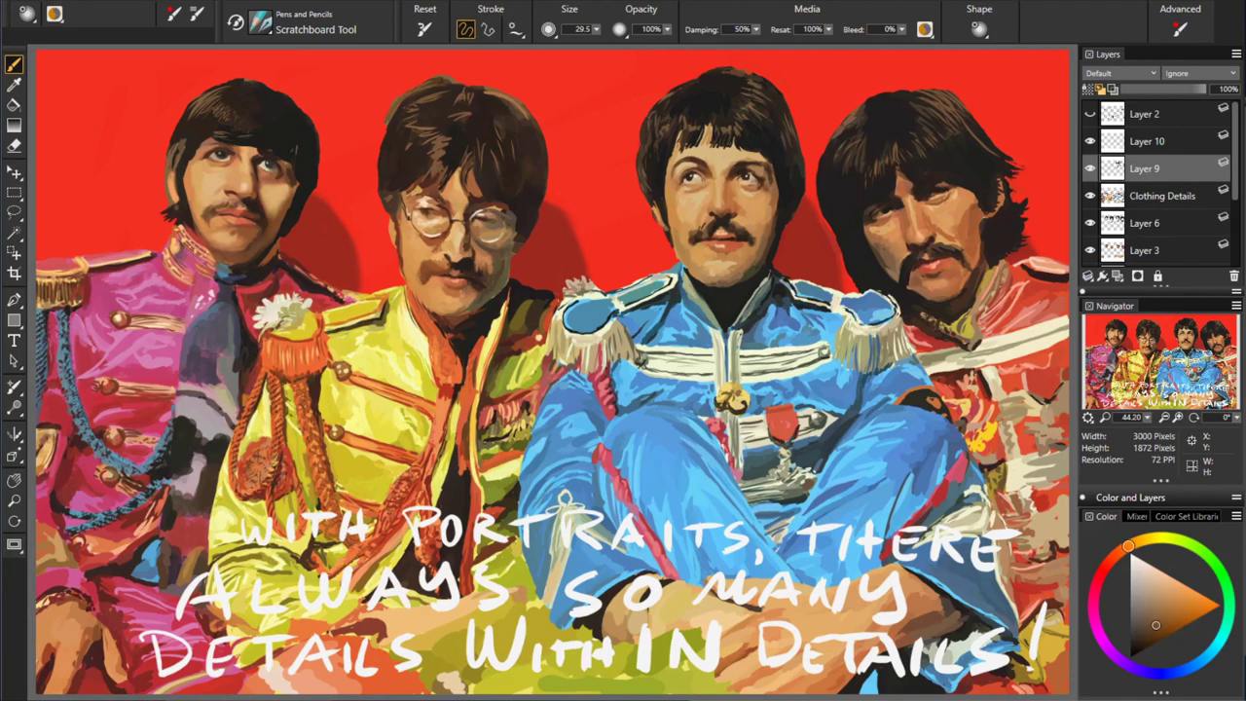
- Pick up the background red and toggle the line sketch on and off to check structure
alt+click(463, 74)
alt+click(784, 250)
click(1090, 114)
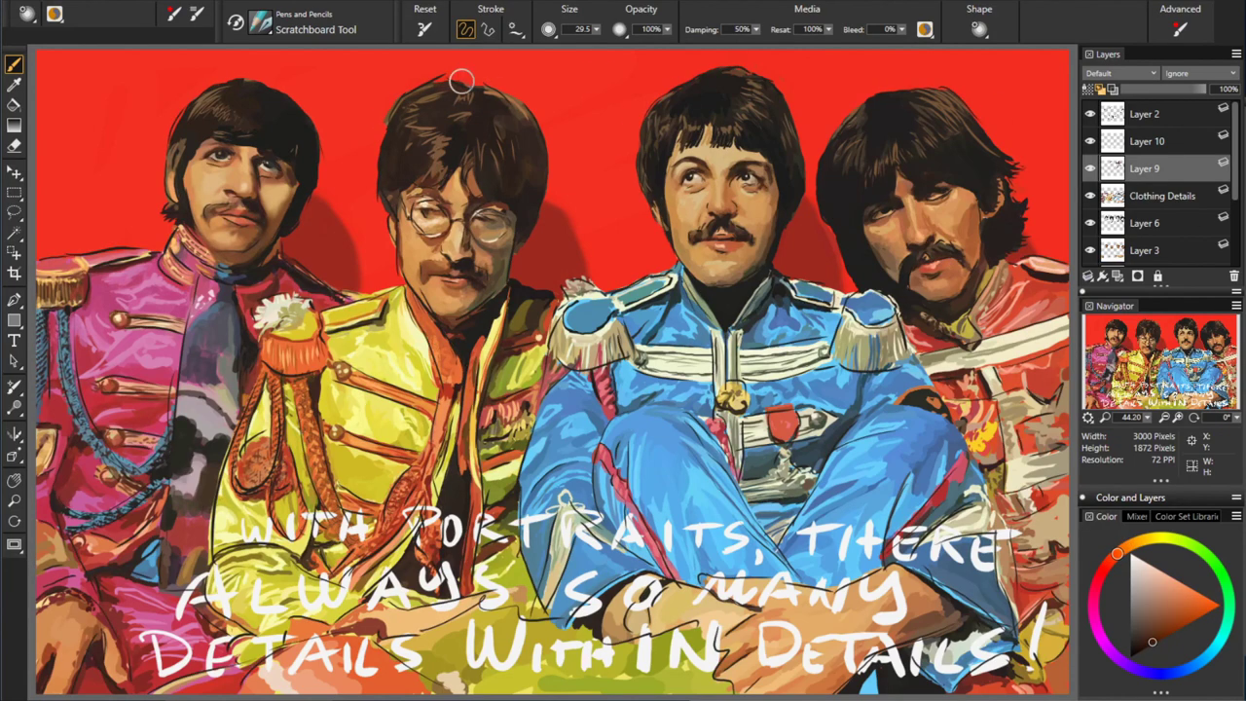
alt+click(578, 126)
alt+click(526, 80)
click(1090, 114)
alt+click(497, 87)
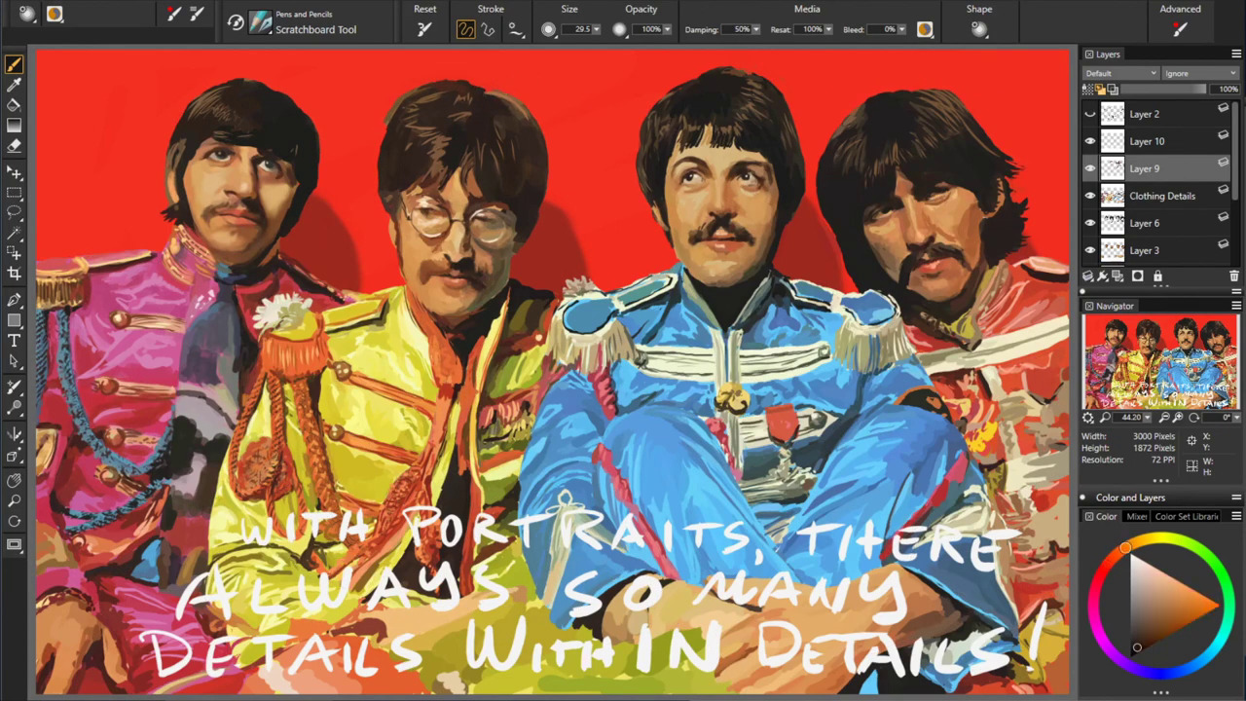
- Sample mid and near-black reddish browns around the hair and glasses
alt+click(453, 115)
alt+click(885, 115)
alt+click(470, 183)
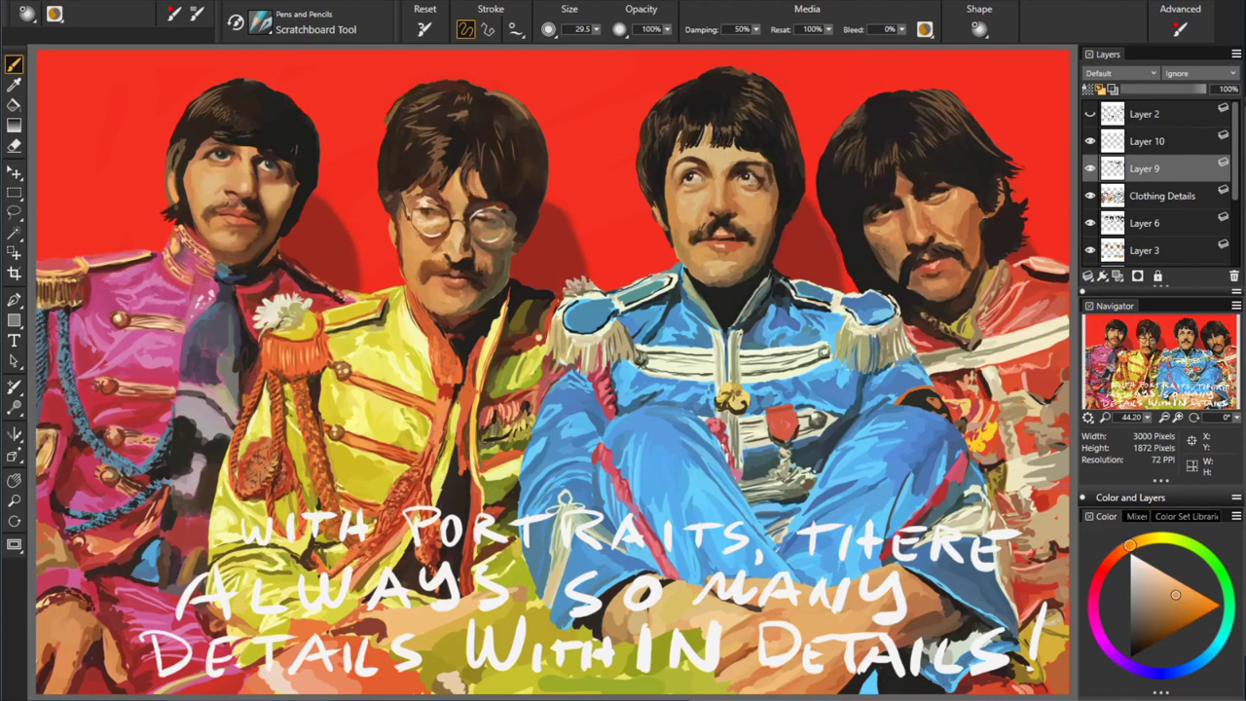
alt+click(479, 148)
alt+click(581, 133)
alt+click(434, 185)
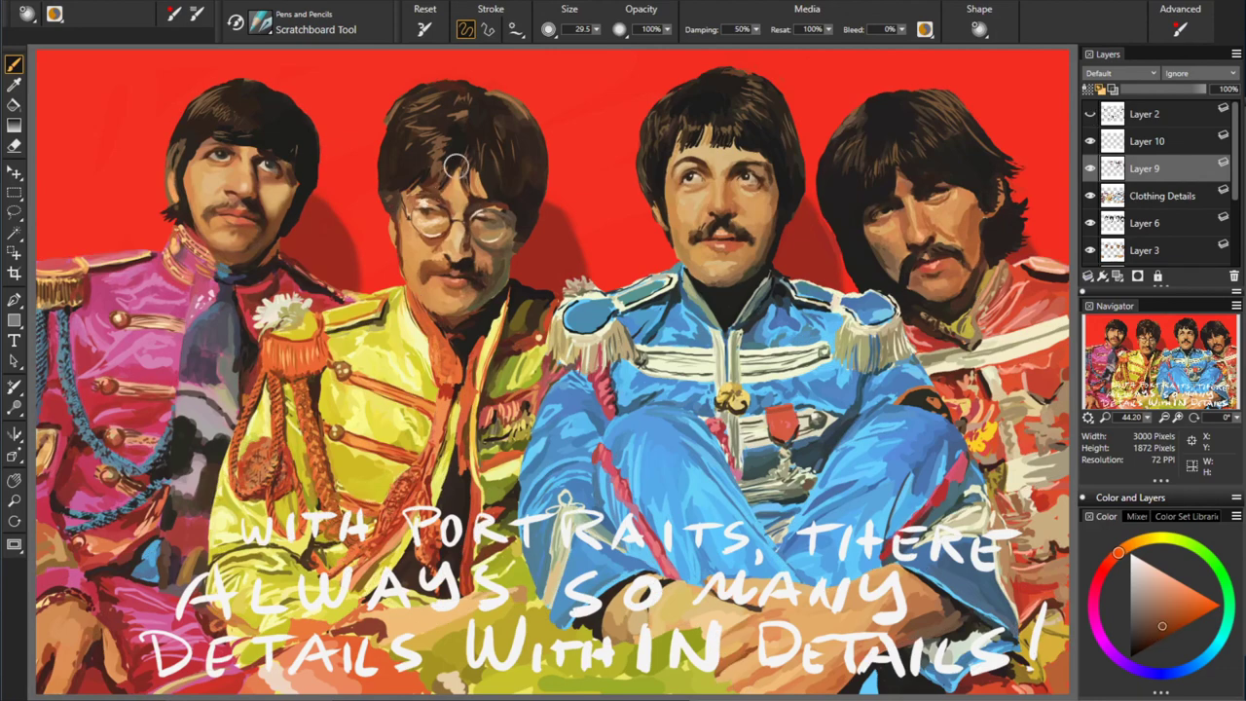
alt+click(639, 175)
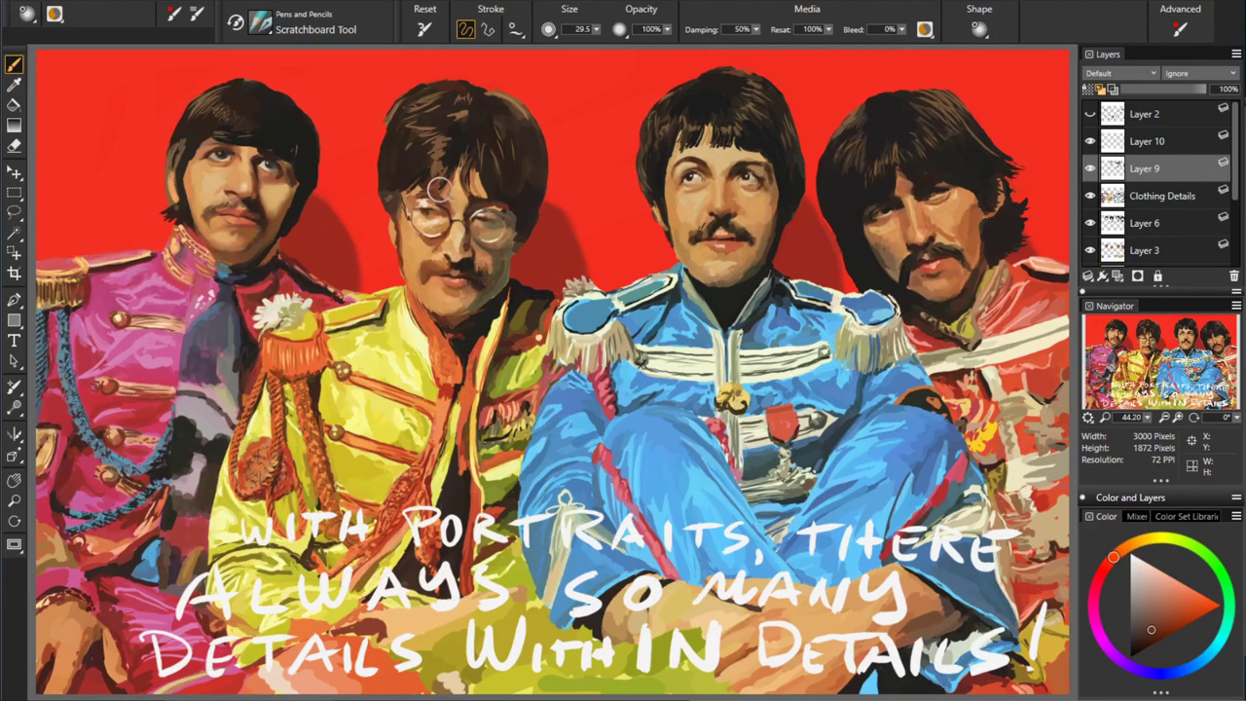
alt+click(932, 116)
alt+click(478, 162)
alt+click(790, 242)
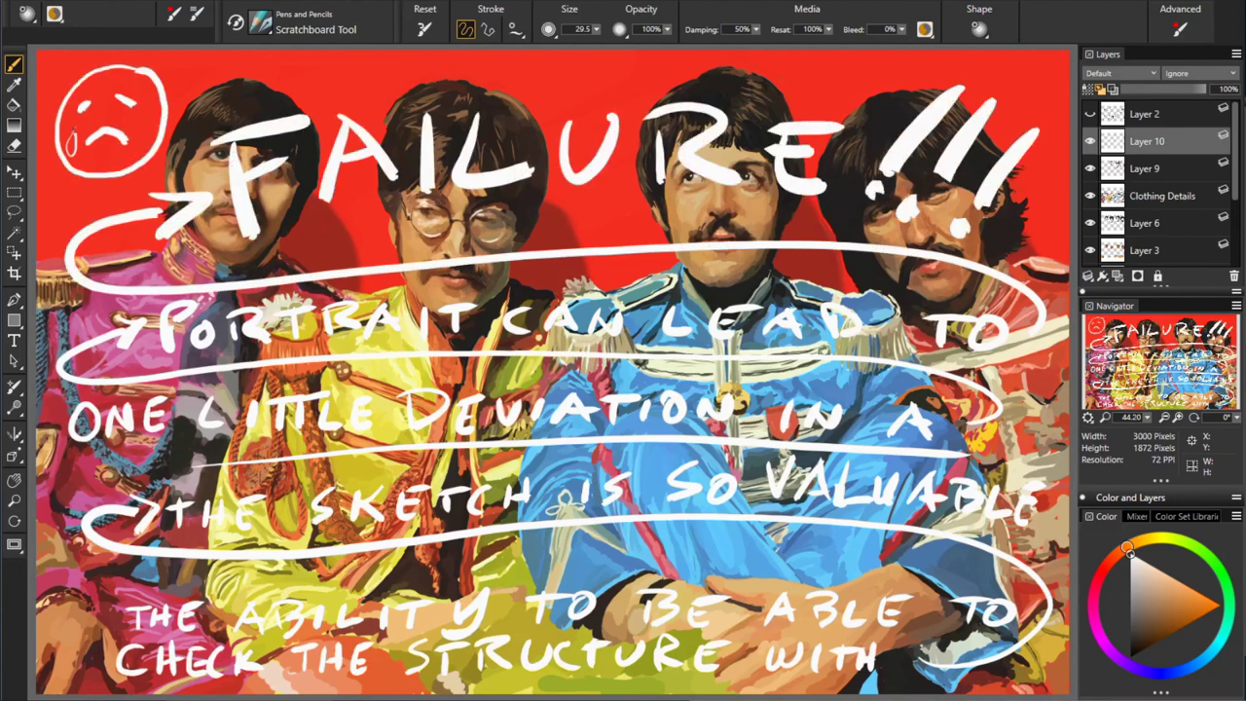
- Delete the handwritten notes layer from the portrait
key(Delete)
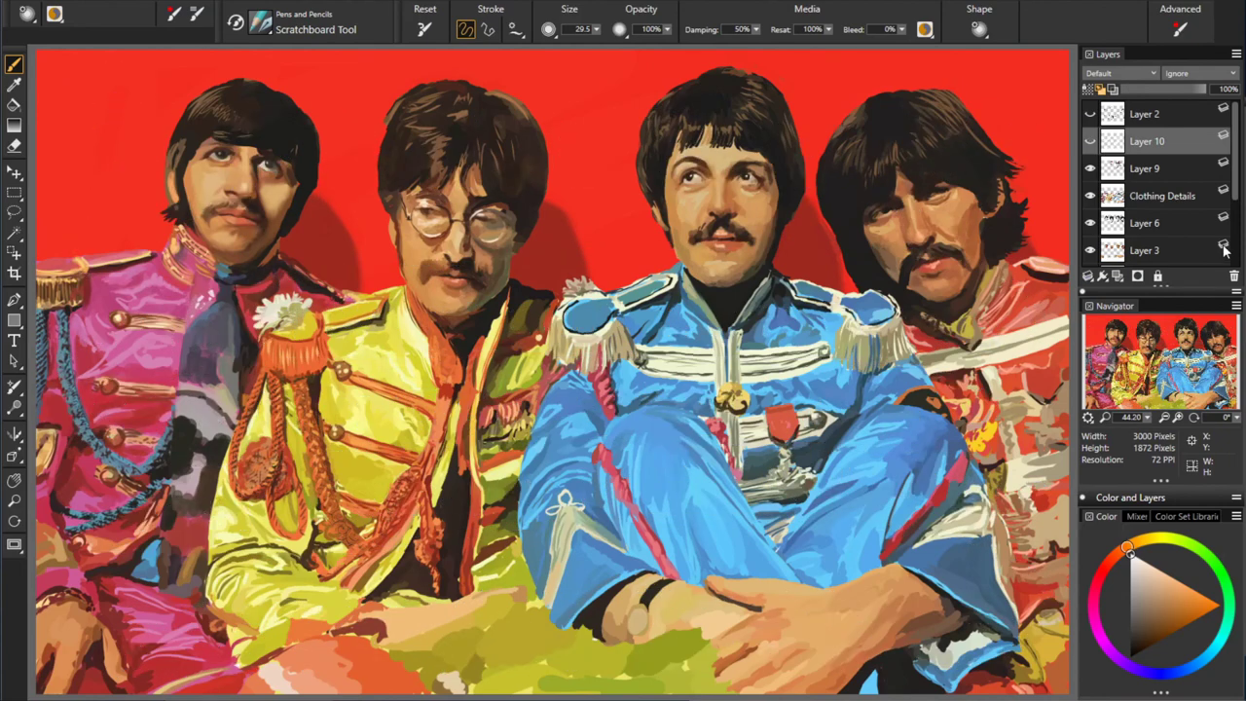
key(ctrl+z)
key(Delete)
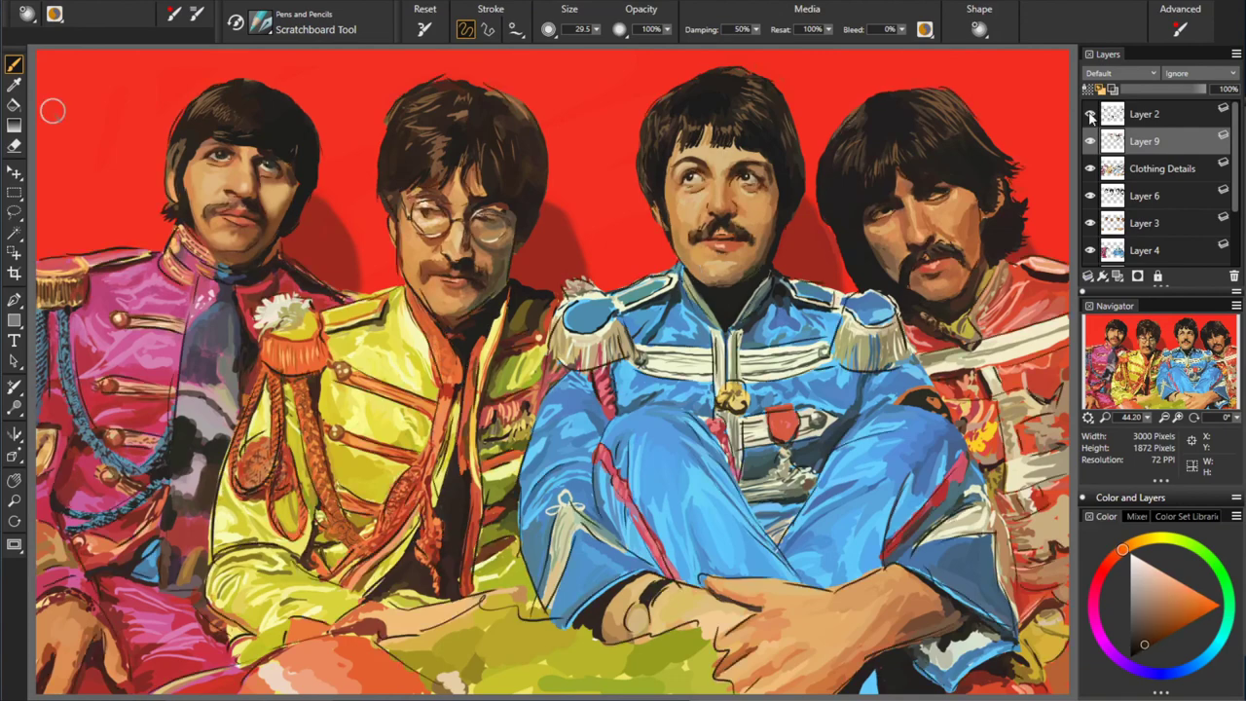
- Touch up the second figure's face edges with sampled light and dark skin browns
alt+click(477, 265)
alt+click(444, 263)
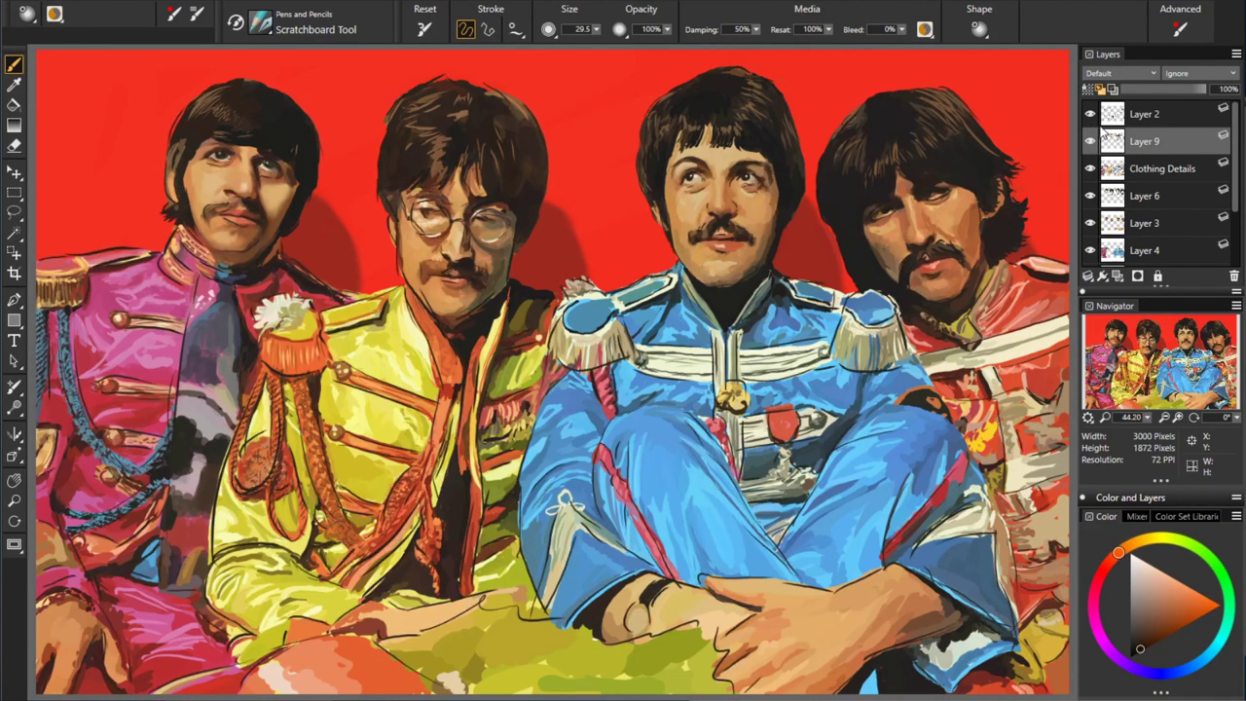
alt+click(742, 290)
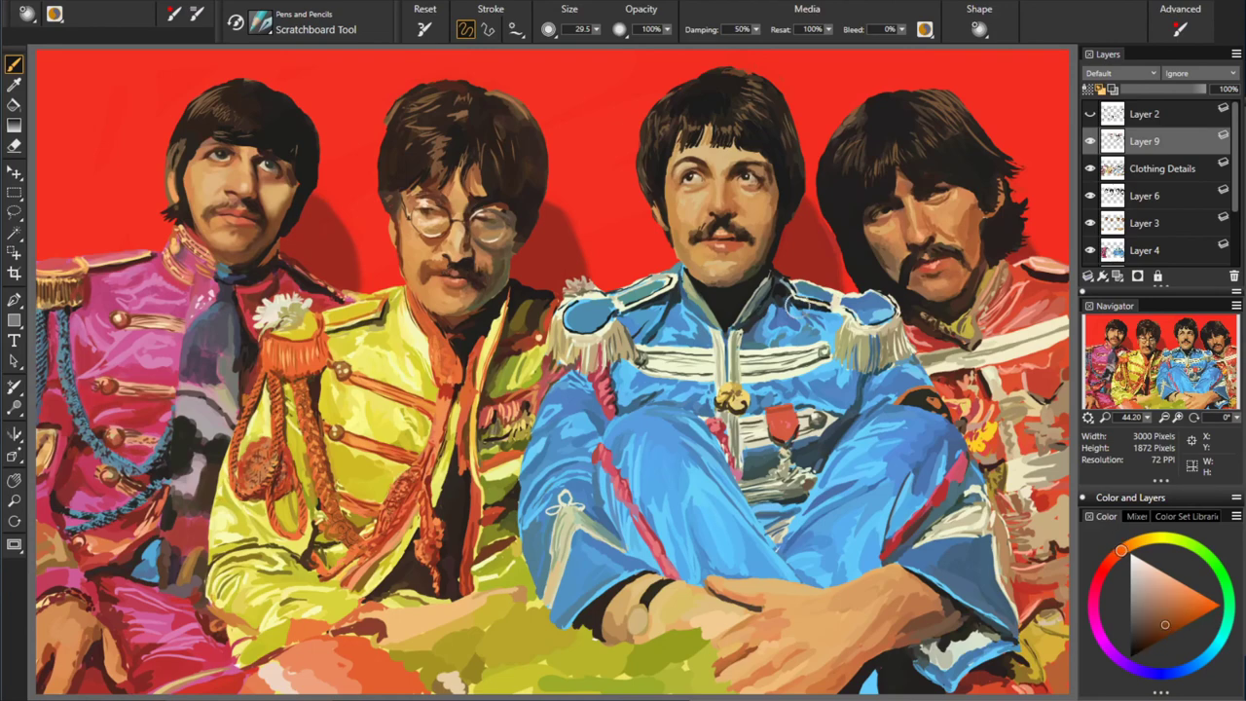
alt+click(792, 306)
alt+click(479, 284)
alt+click(465, 284)
alt+click(908, 175)
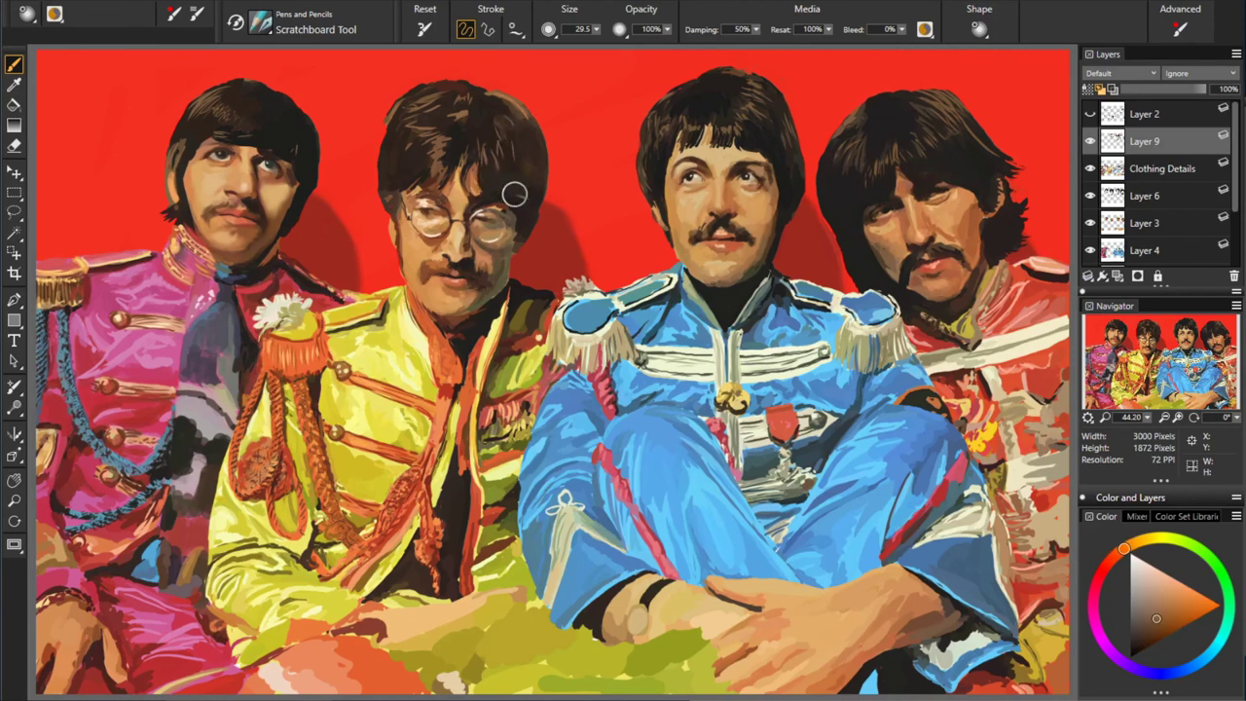
- Retouch the hair and leftmost face with sampled dark brown, orange skin and background red
alt+click(395, 121)
alt+click(389, 121)
alt+click(389, 127)
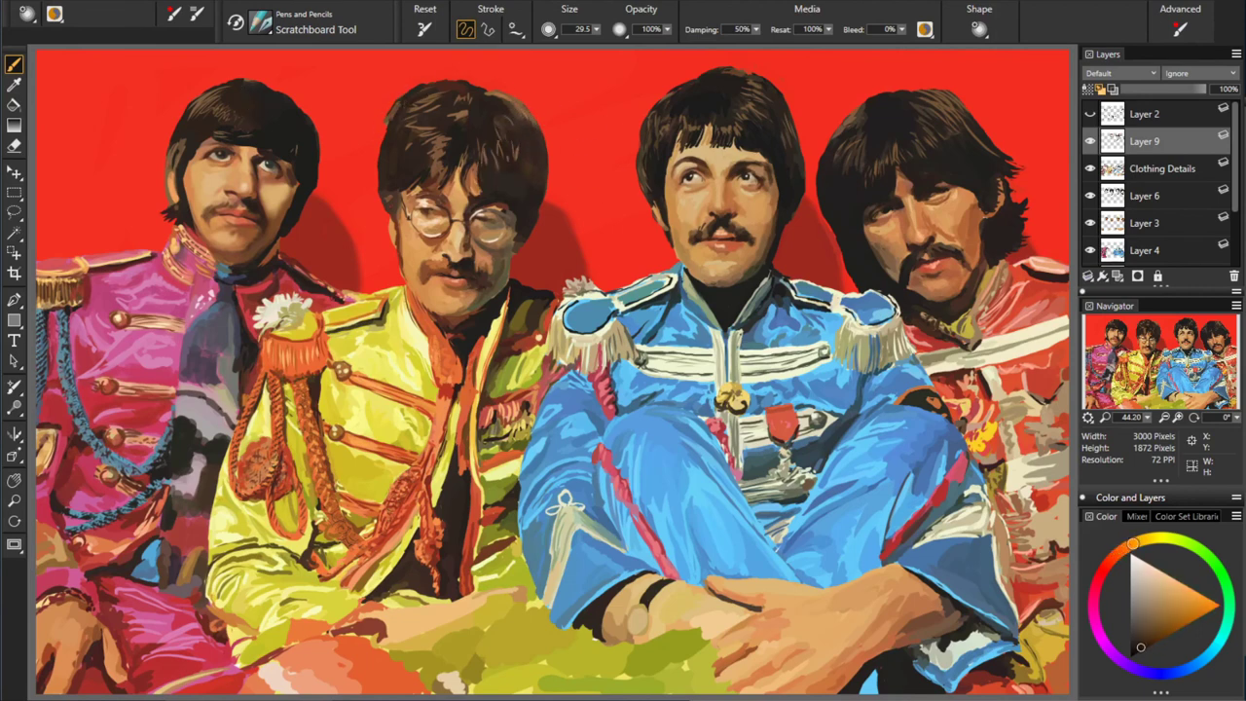
alt+click(188, 171)
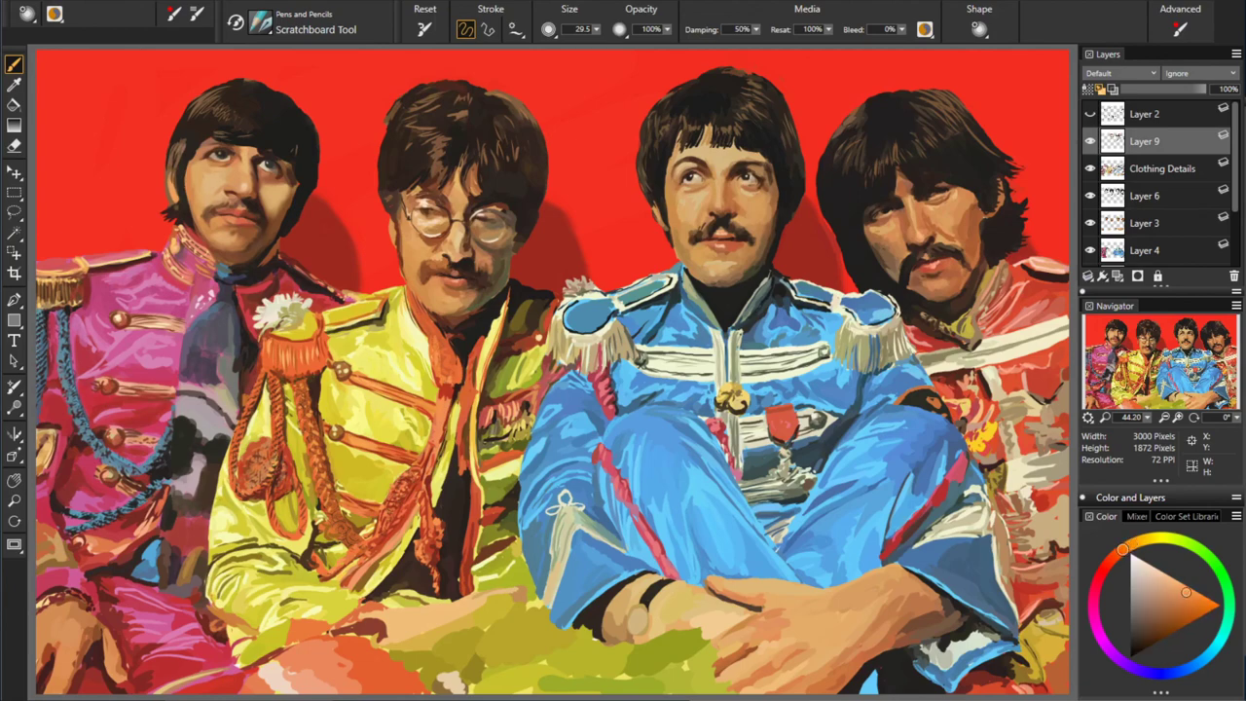
alt+click(175, 208)
alt+click(181, 197)
alt+click(279, 212)
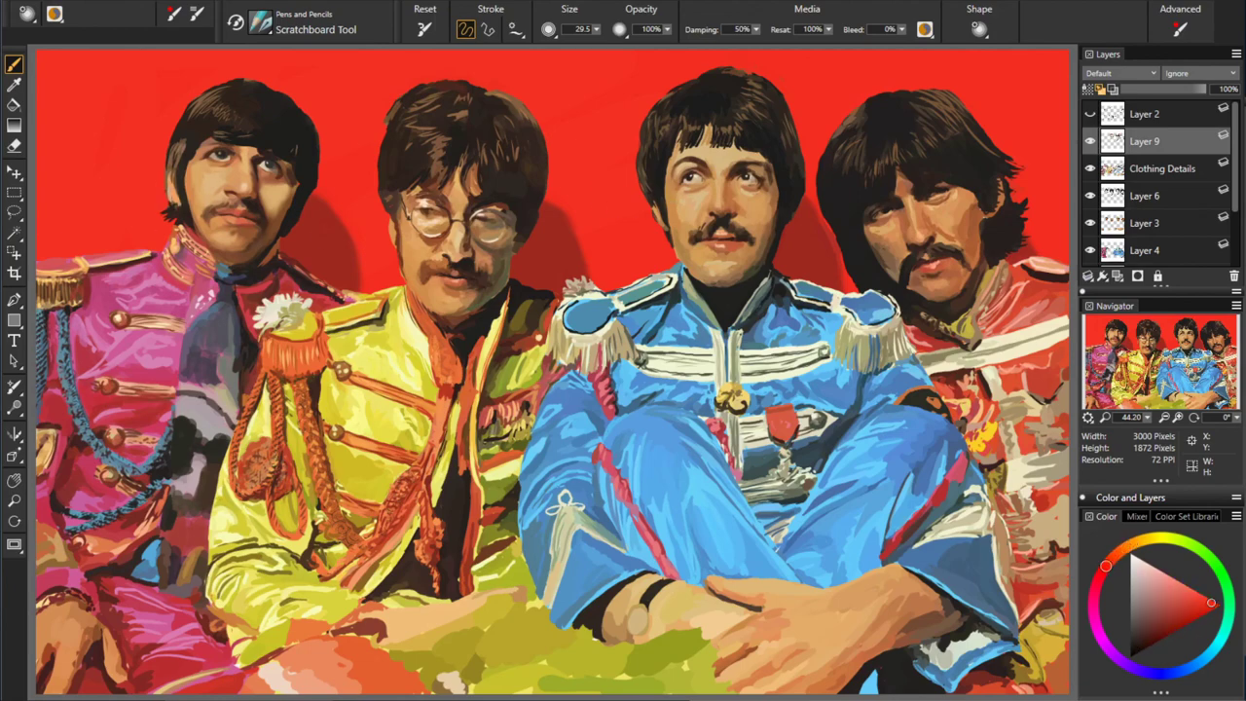
- Refine face and hair edges with sampled orange, near-black and medium brown tones
alt+click(177, 206)
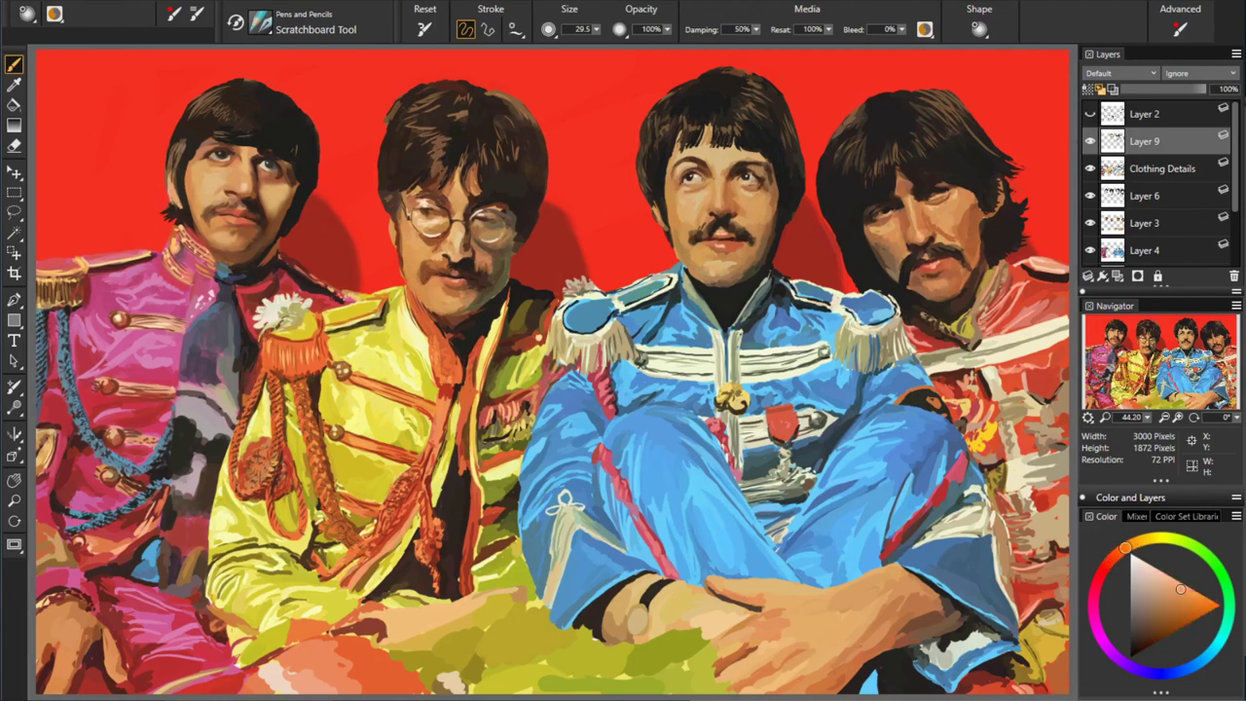
alt+click(317, 202)
alt+click(272, 243)
alt+click(334, 237)
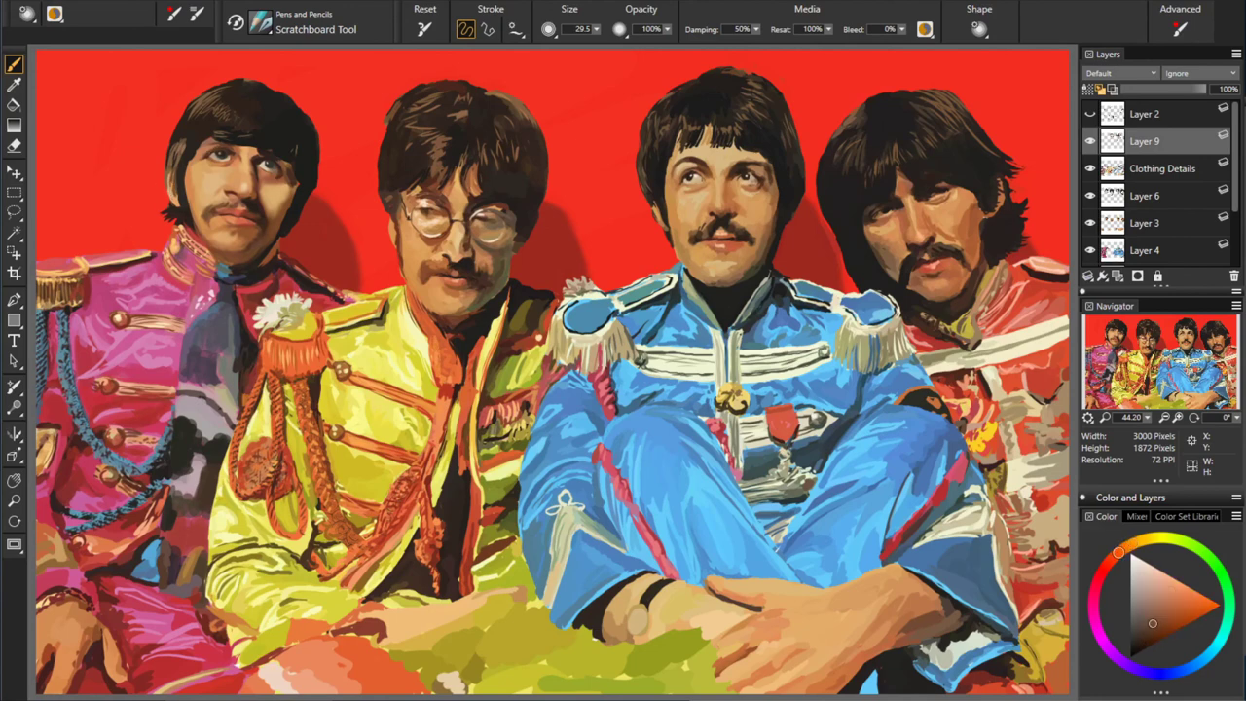
alt+click(972, 216)
alt+click(249, 147)
alt+click(185, 144)
alt+click(182, 149)
alt+click(888, 276)
- At 30% opacity, blend sampled mouth, cheek and forehead tones into the leftmost face
key(3)
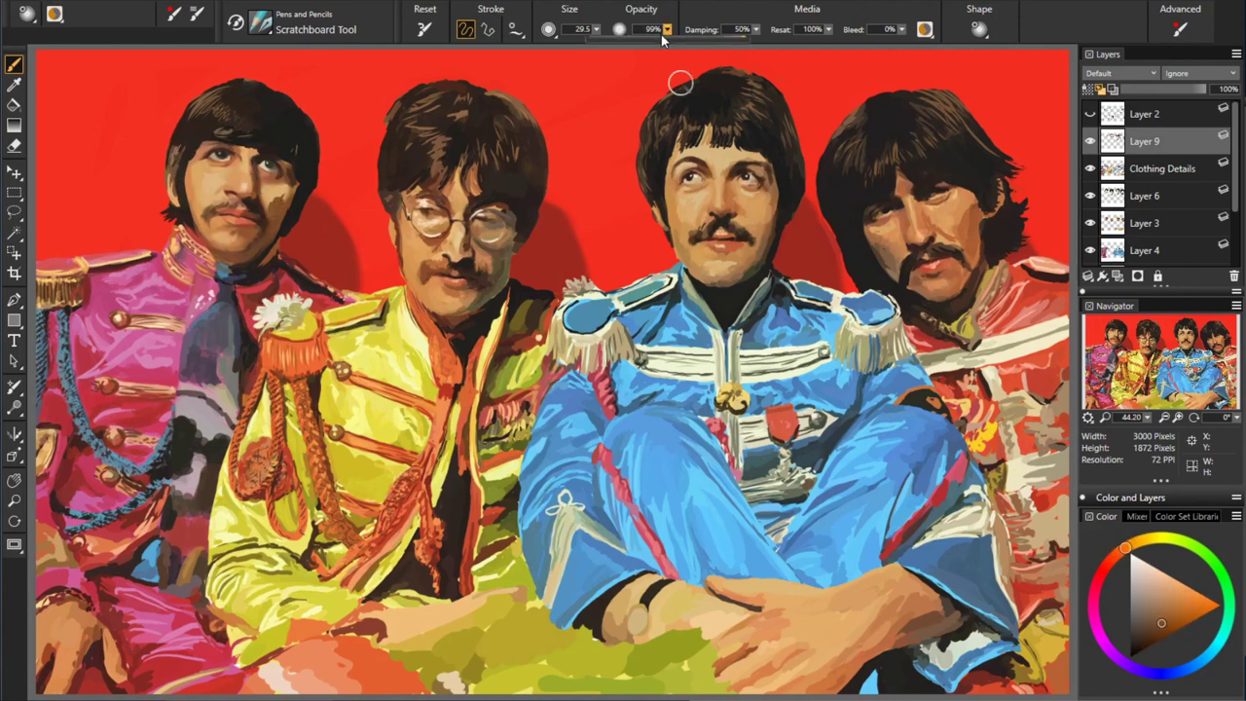
alt+click(227, 211)
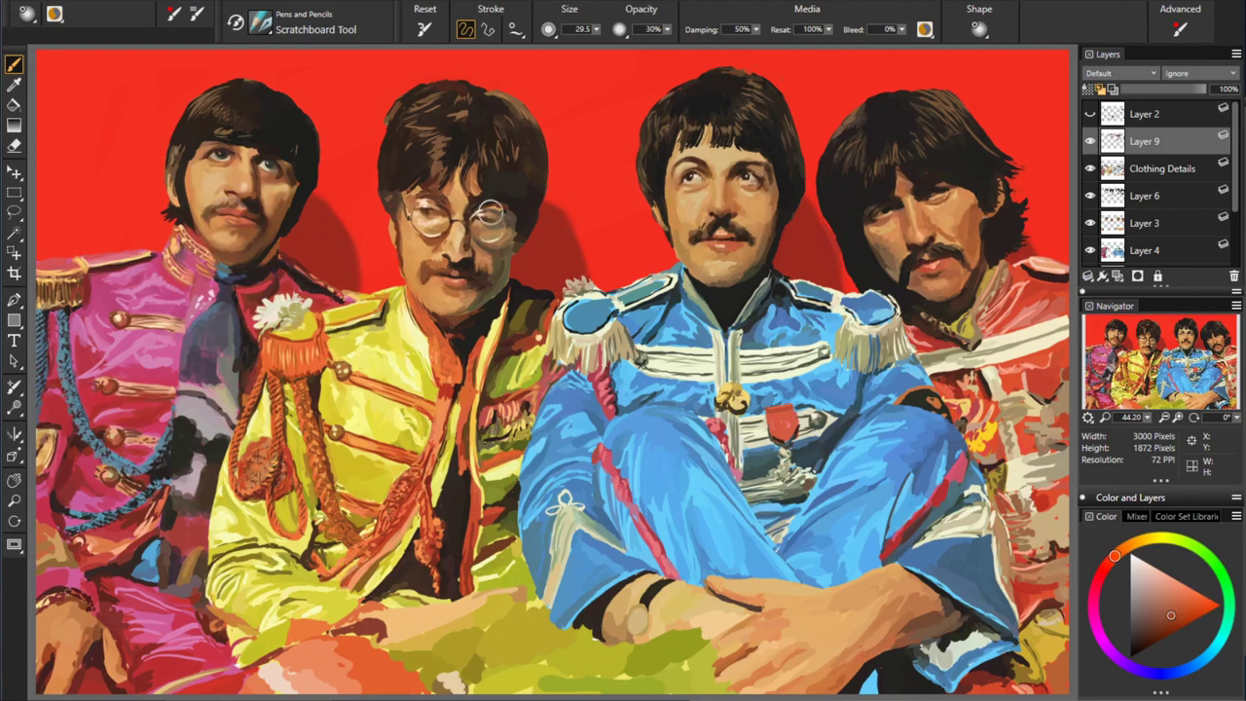
alt+click(243, 230)
alt+click(265, 209)
alt+click(282, 199)
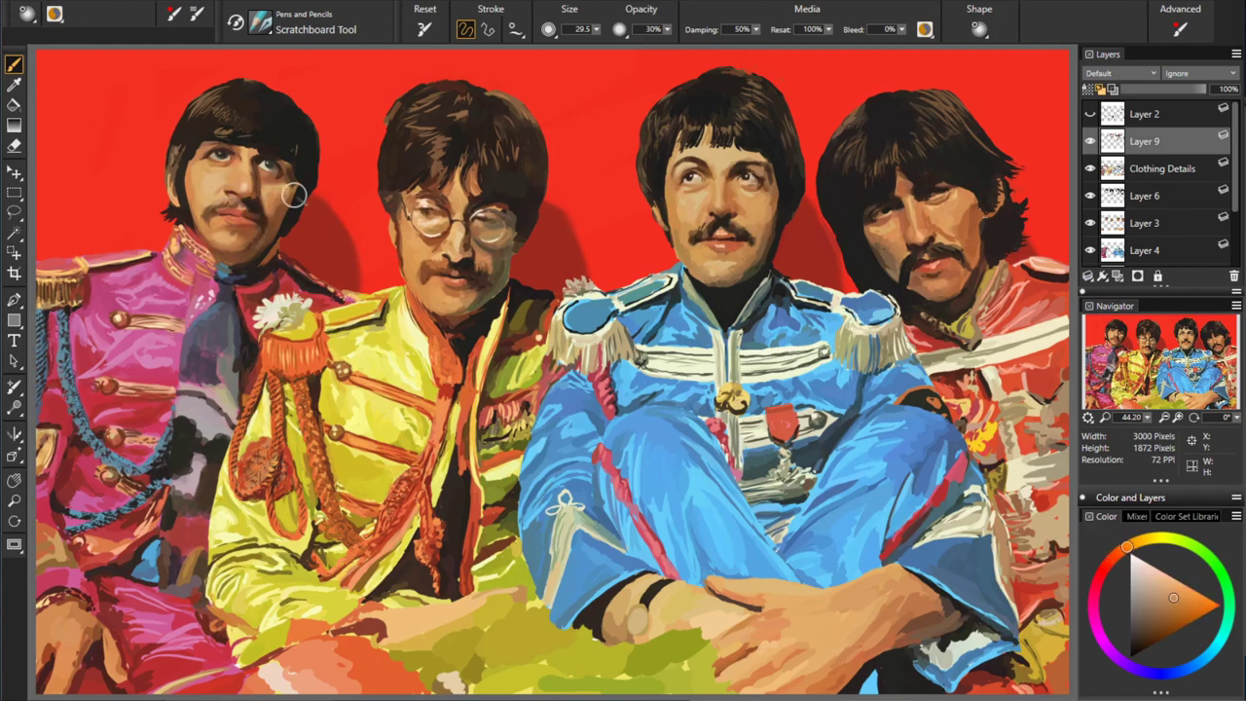
alt+click(201, 166)
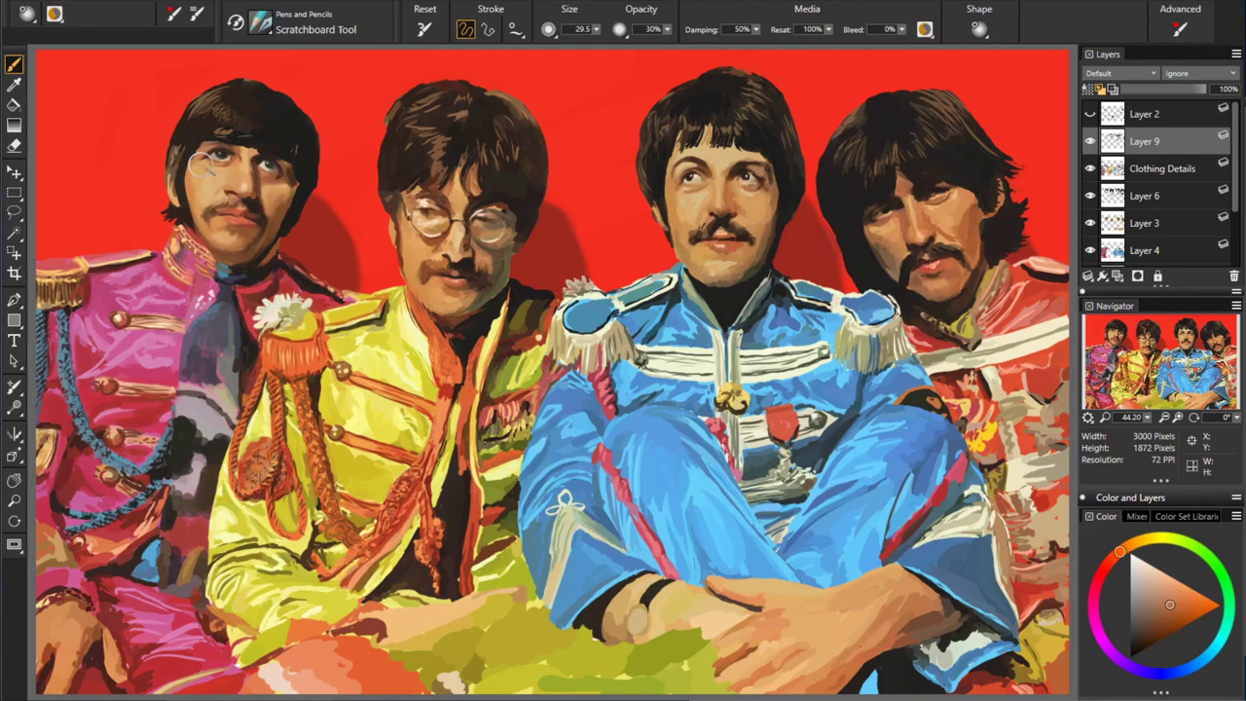
- Show Layer 9 and, at 100% opacity, retouch the cheek and hairline with tan tones
click(1091, 144)
alt+click(277, 179)
key(0)
alt+click(305, 166)
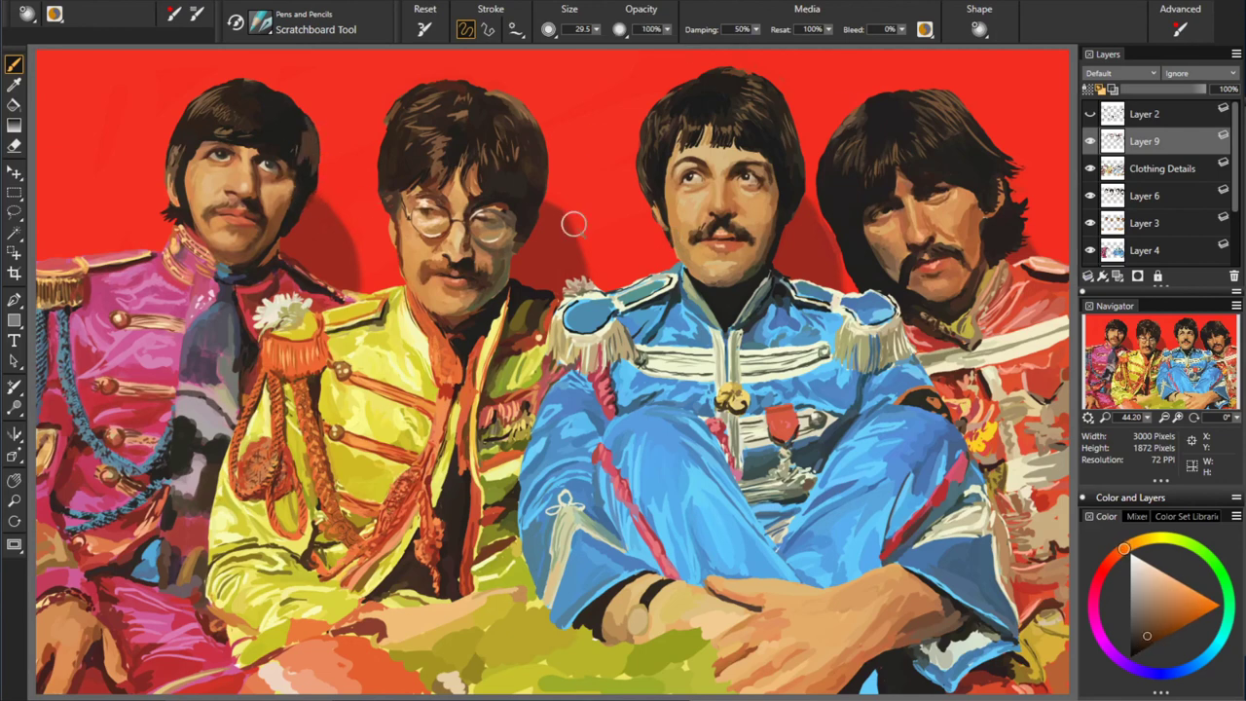
alt+click(302, 185)
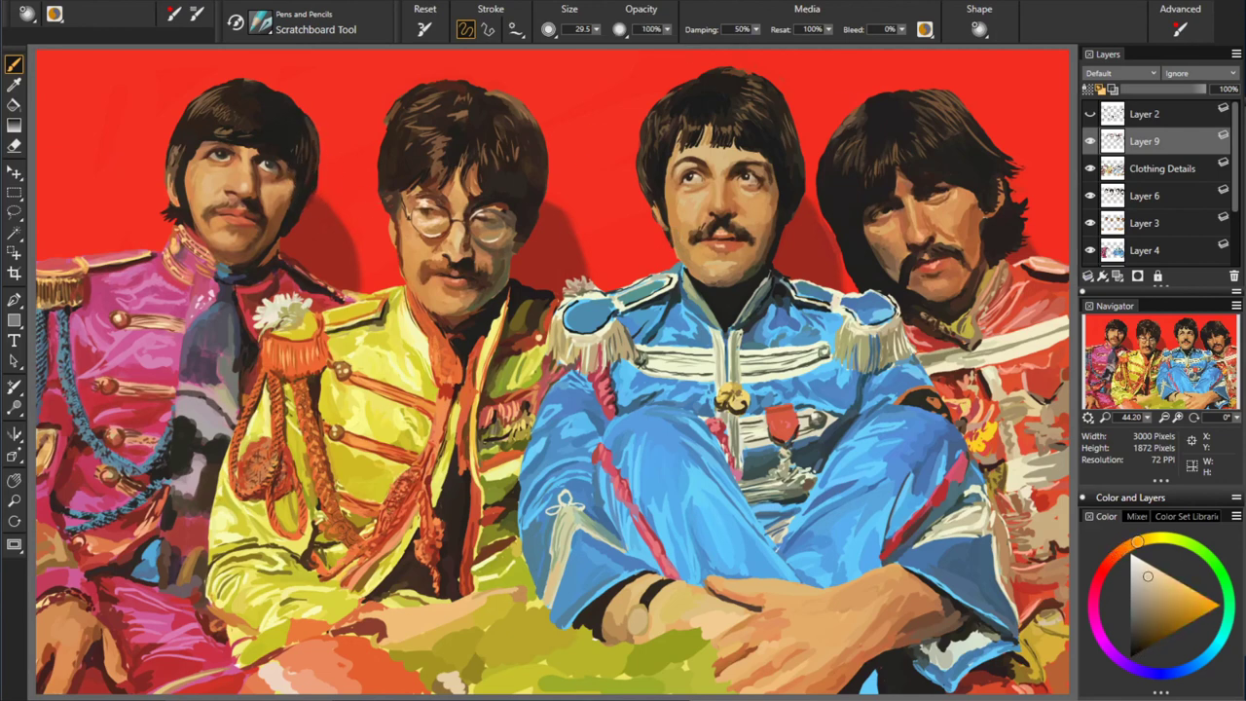
- Touch up the hands with pink and saturated orange tones, then remove Layer 9
alt+click(175, 647)
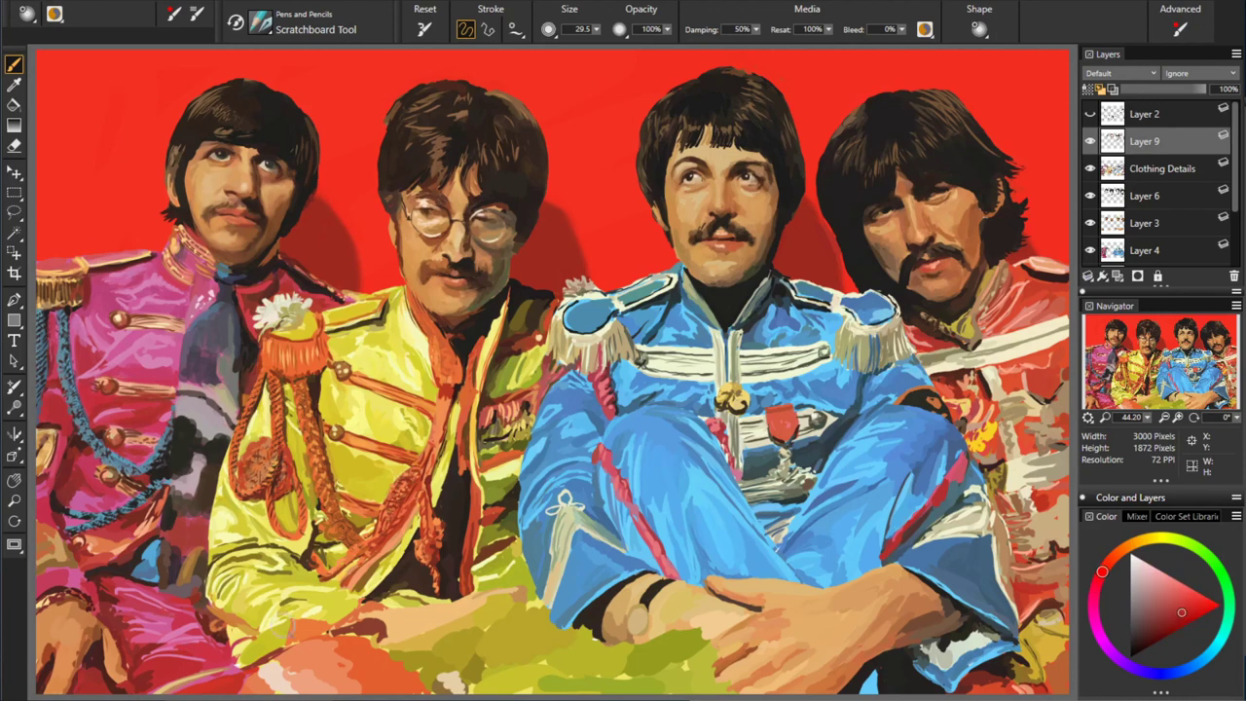
alt+click(124, 634)
alt+click(360, 631)
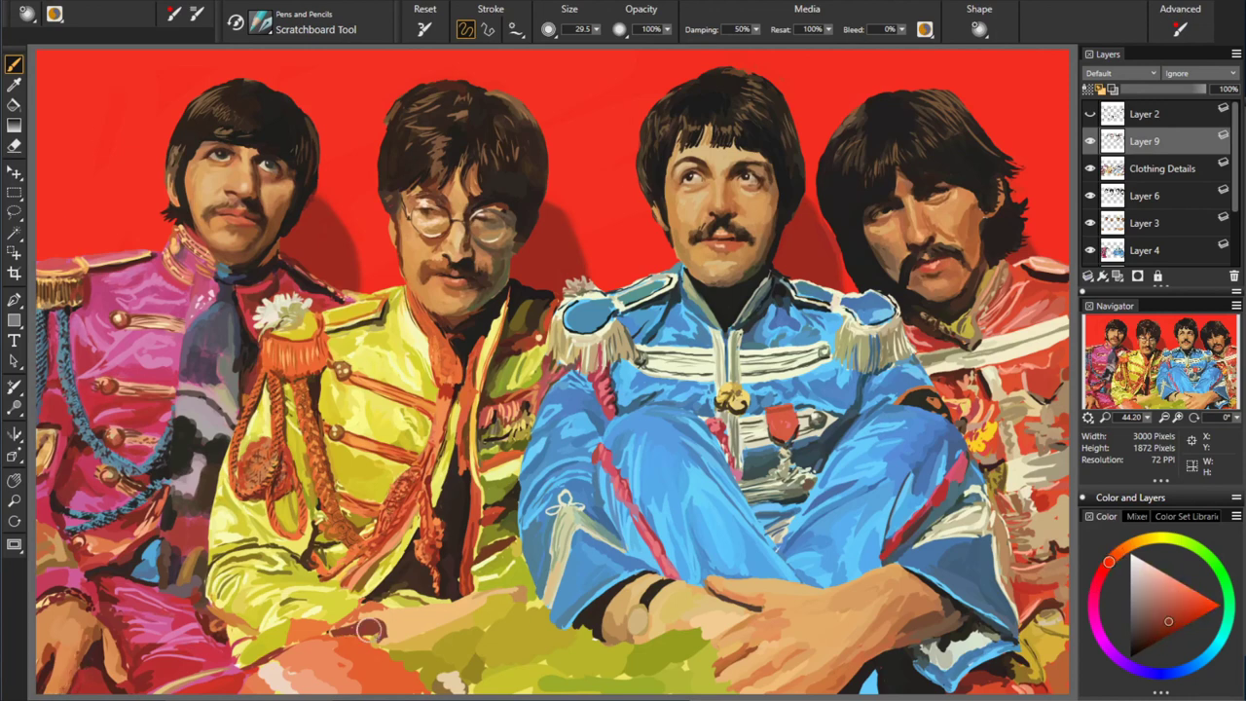
alt+click(358, 626)
alt+click(261, 653)
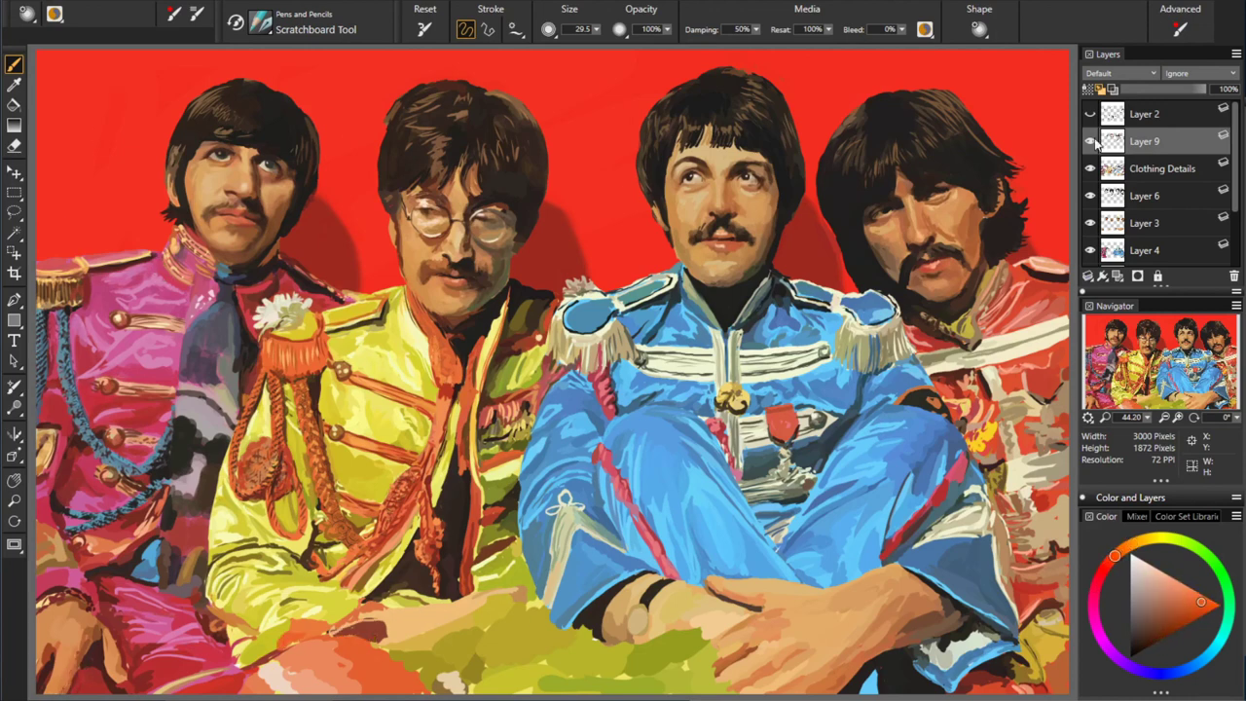
click(1088, 277)
click(1003, 322)
- Restore Layer 9, collapse Layers 6, 3, 4 and 5 into one, and select the upper copy
key(ctrl+z)
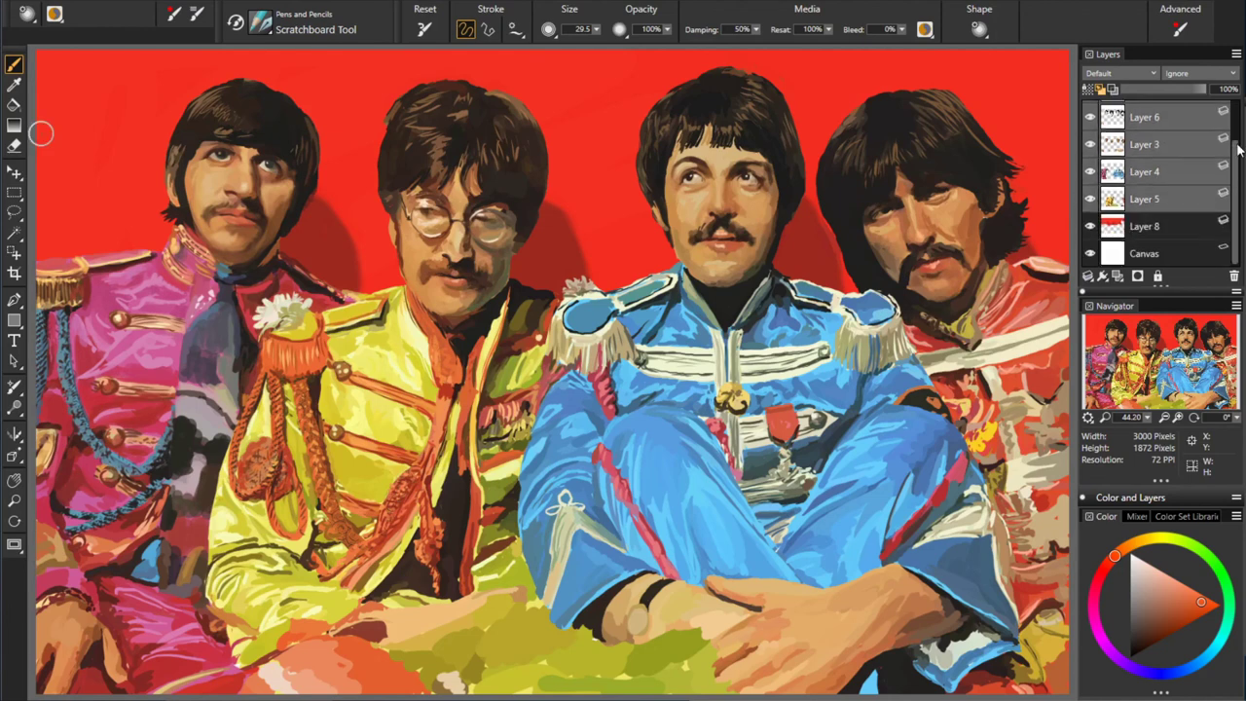
key(ctrl+z)
key(ctrl+z)
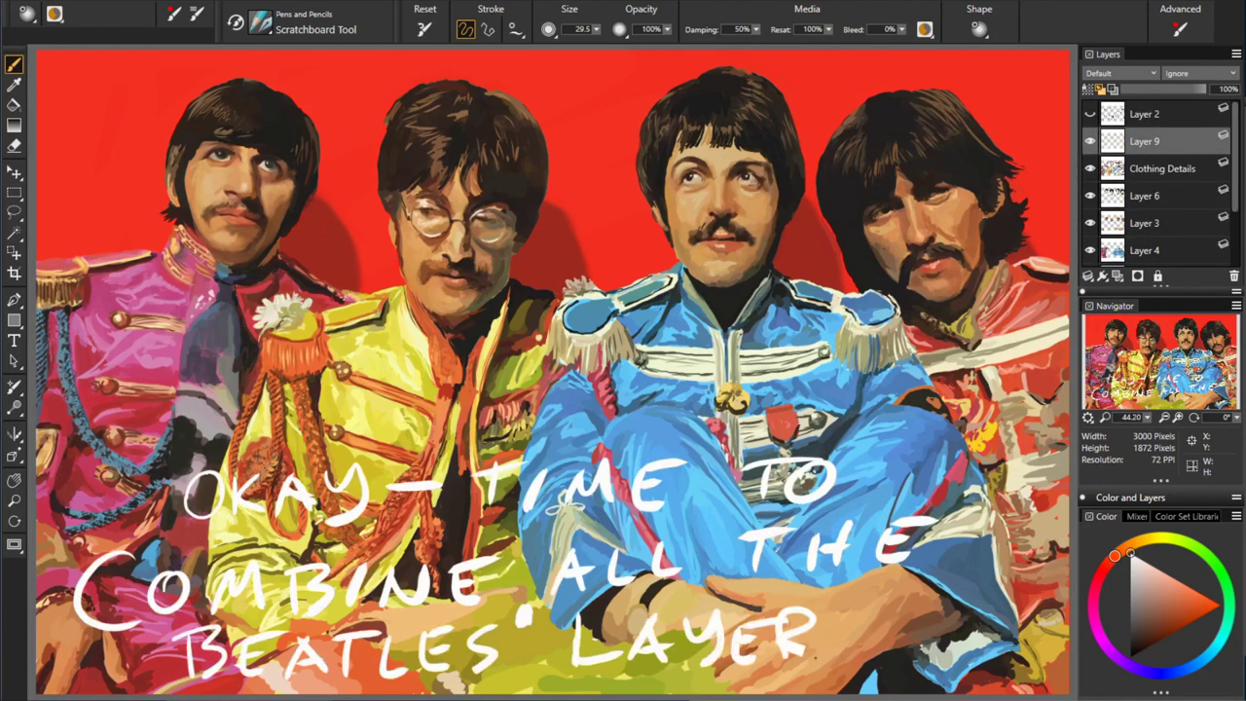
scroll(1149, 195, down, 3)
click(1144, 116)
shift+click(1144, 198)
right_click(1170, 138)
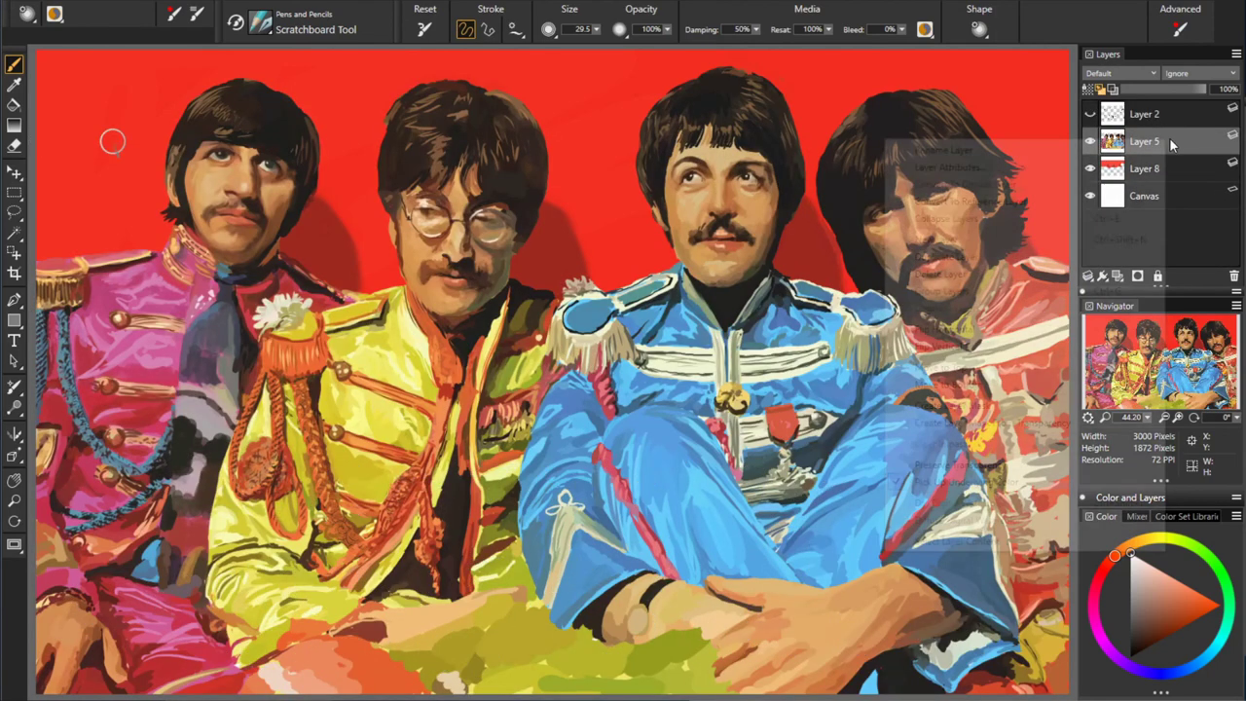
click(1023, 292)
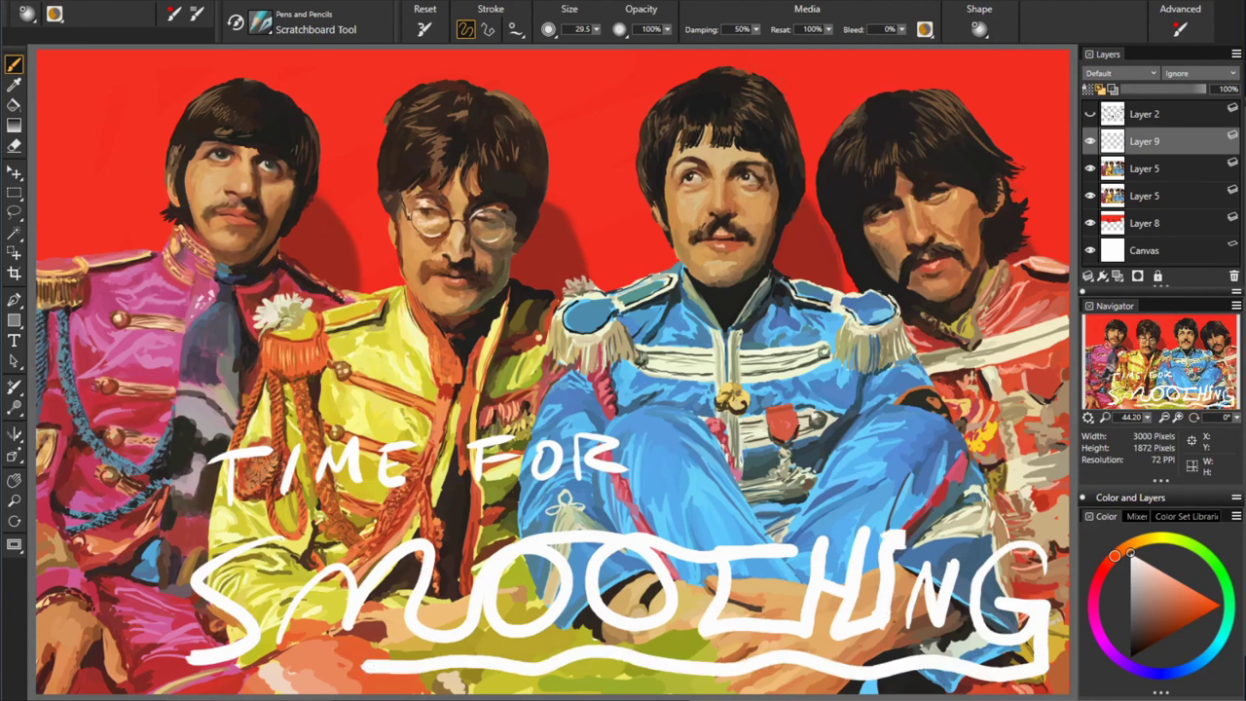
click(1171, 171)
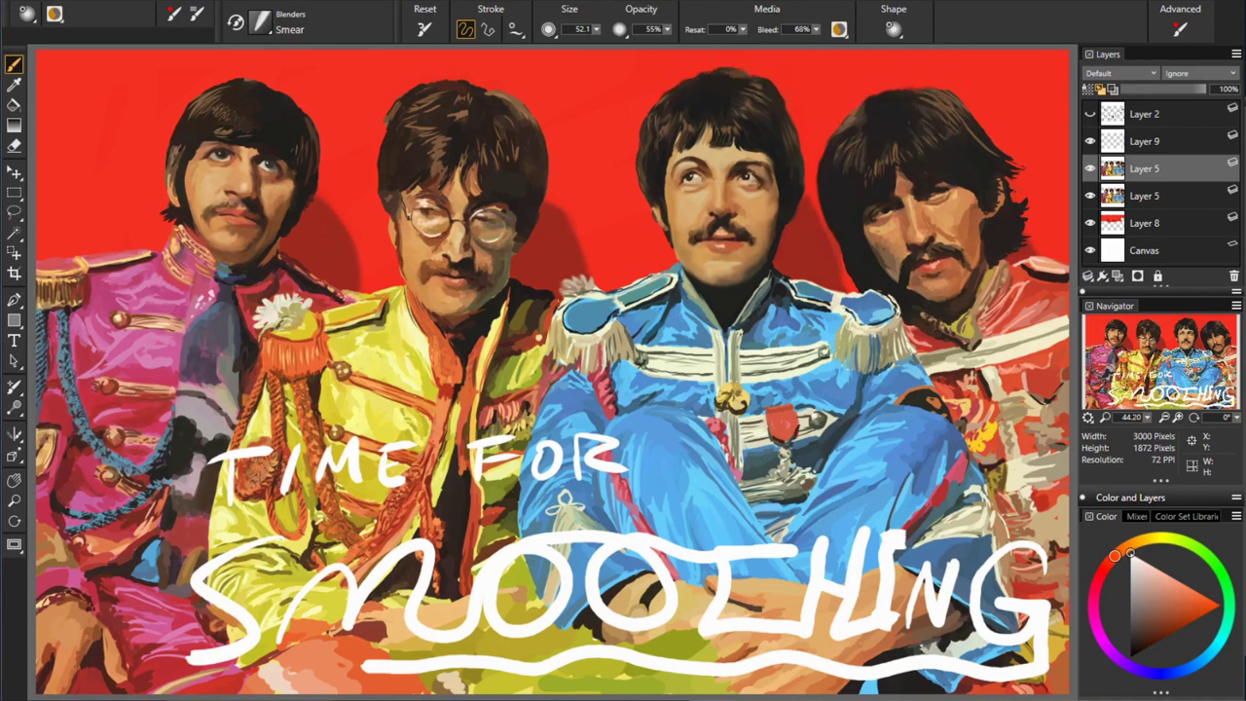
- Smear the rightmost figure's hair edge on the upper Layer 5 copy
drag(868, 146, 828, 202)
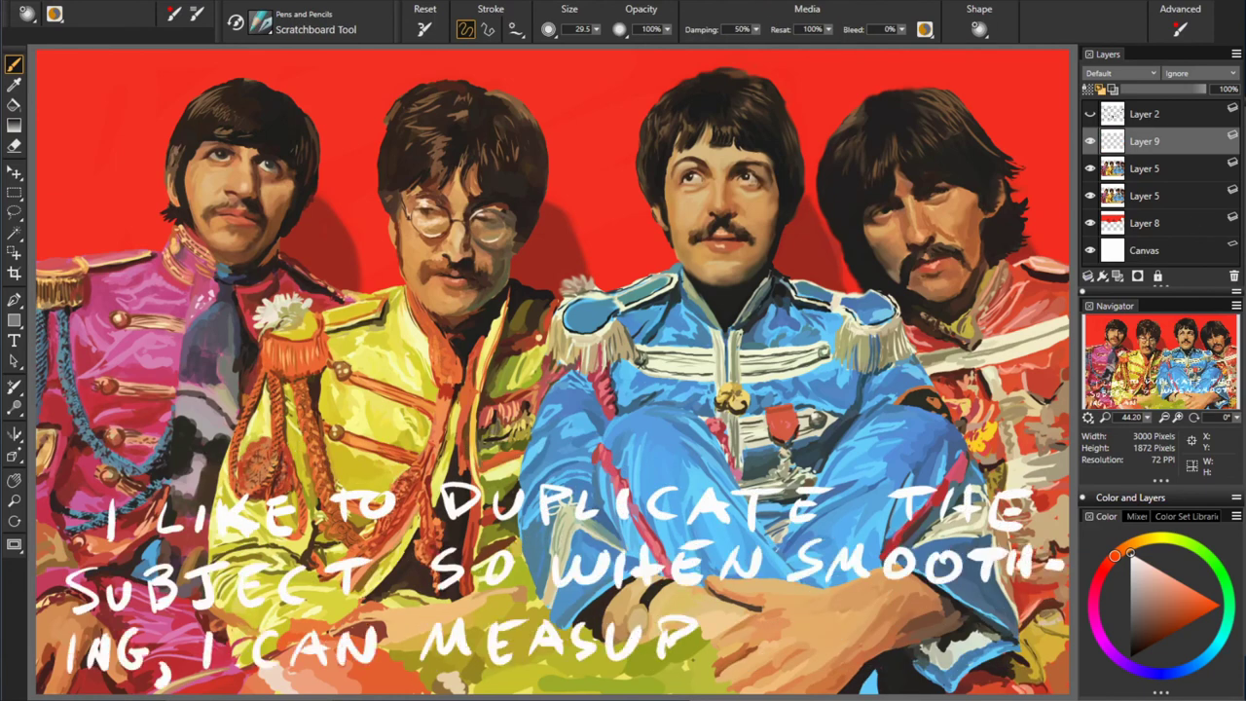
click(1144, 168)
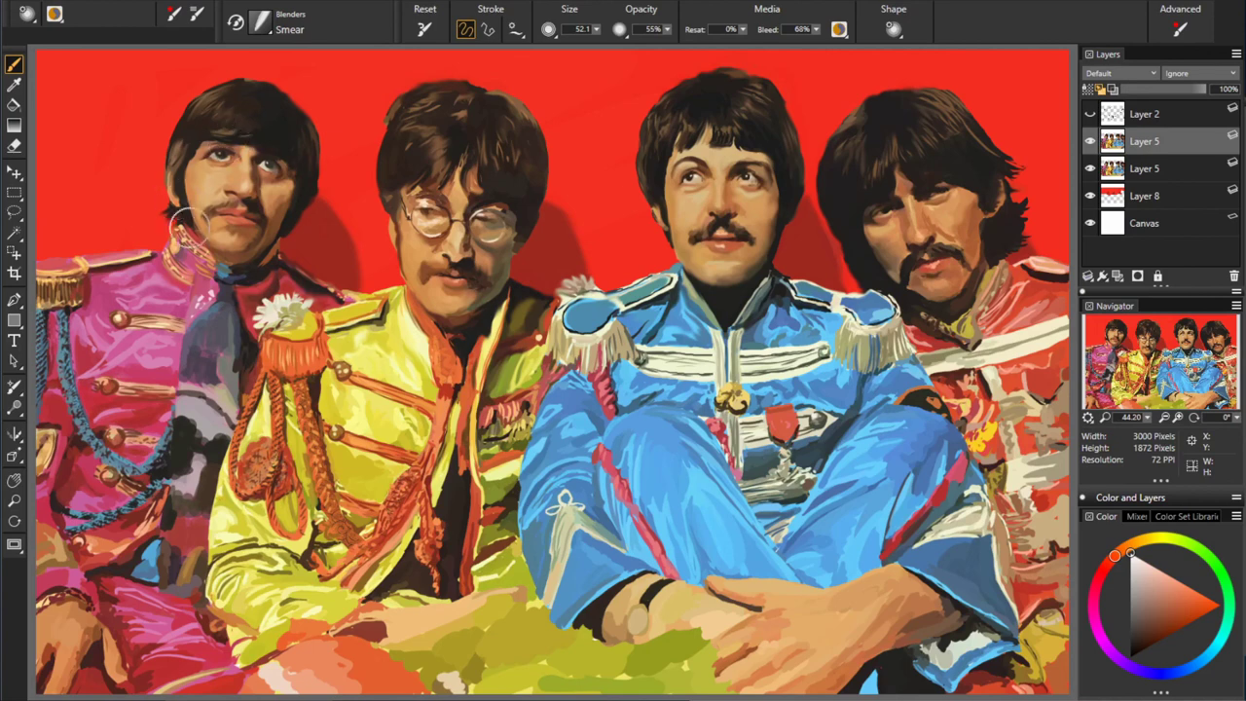
- Compare against the unsmoothed copy and smear faces and hair, ending at brush size 44.4
click(1091, 141)
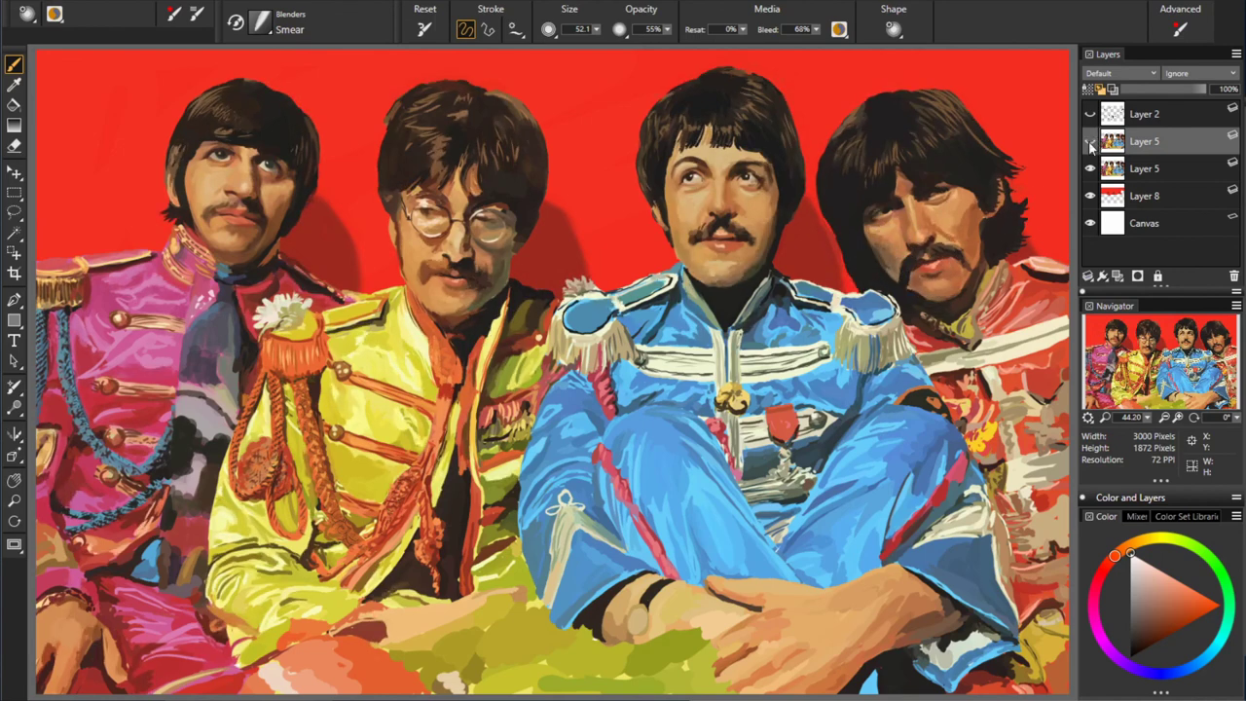
key([)
key([)
key([)
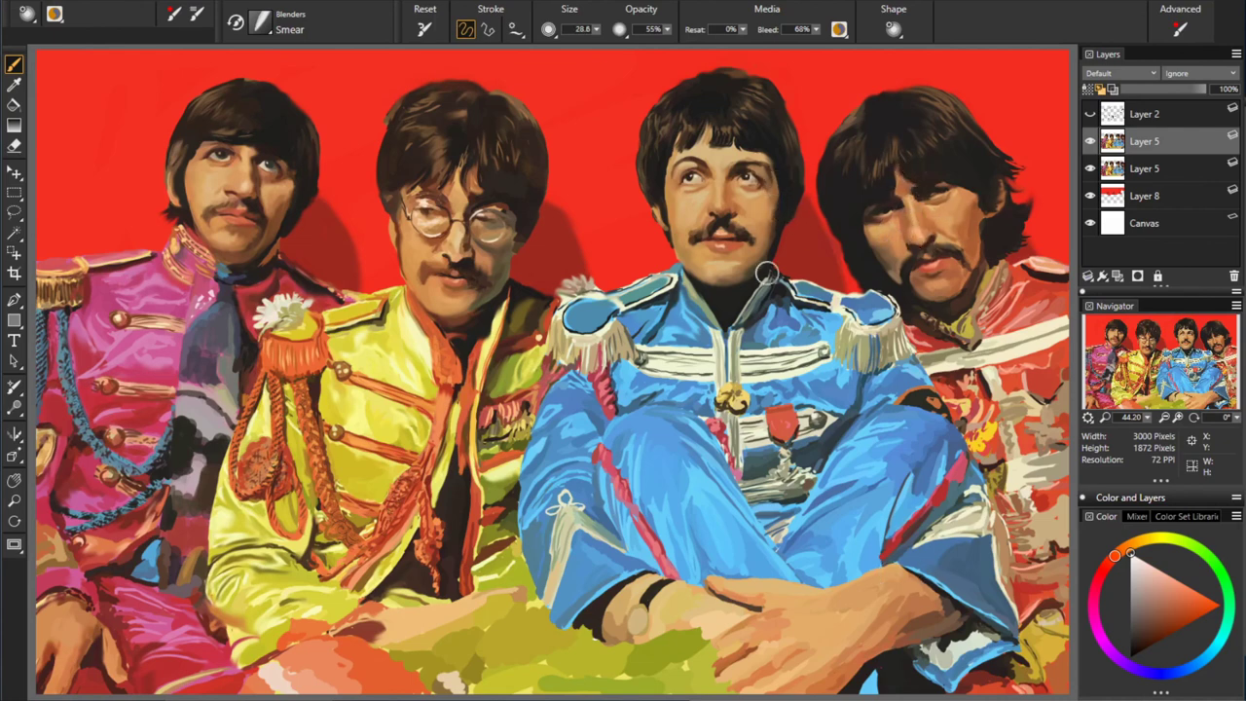
key(])
key(])
key(])
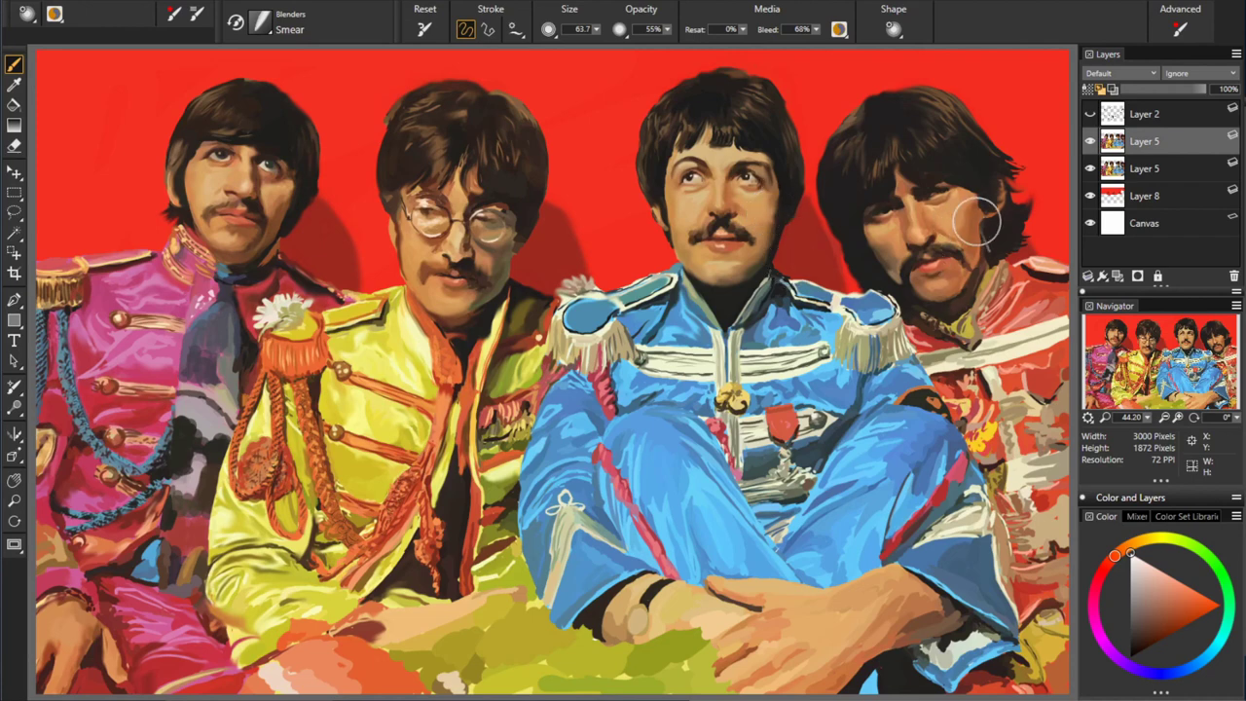
key([)
key([)
key([)
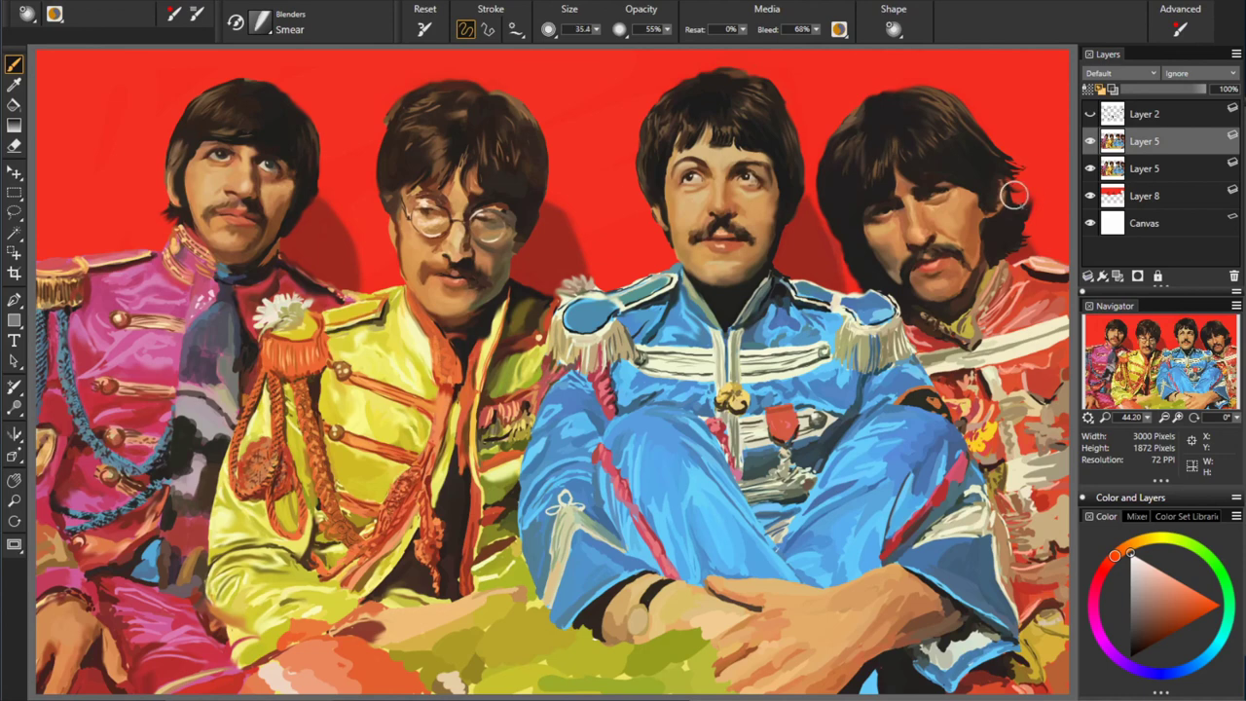
key(bracketleft)
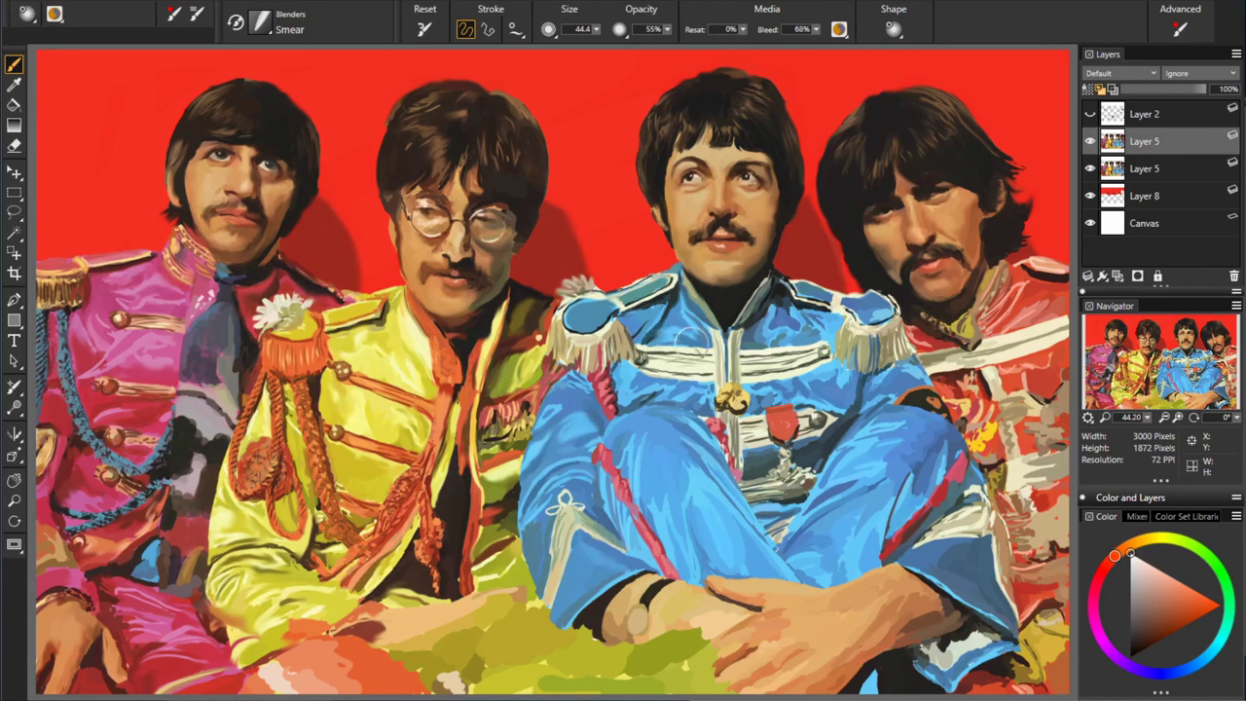
- Smear the blue sleeve edges, then write a white 'dazzling final touches' note on a new layer
drag(958, 448, 962, 453)
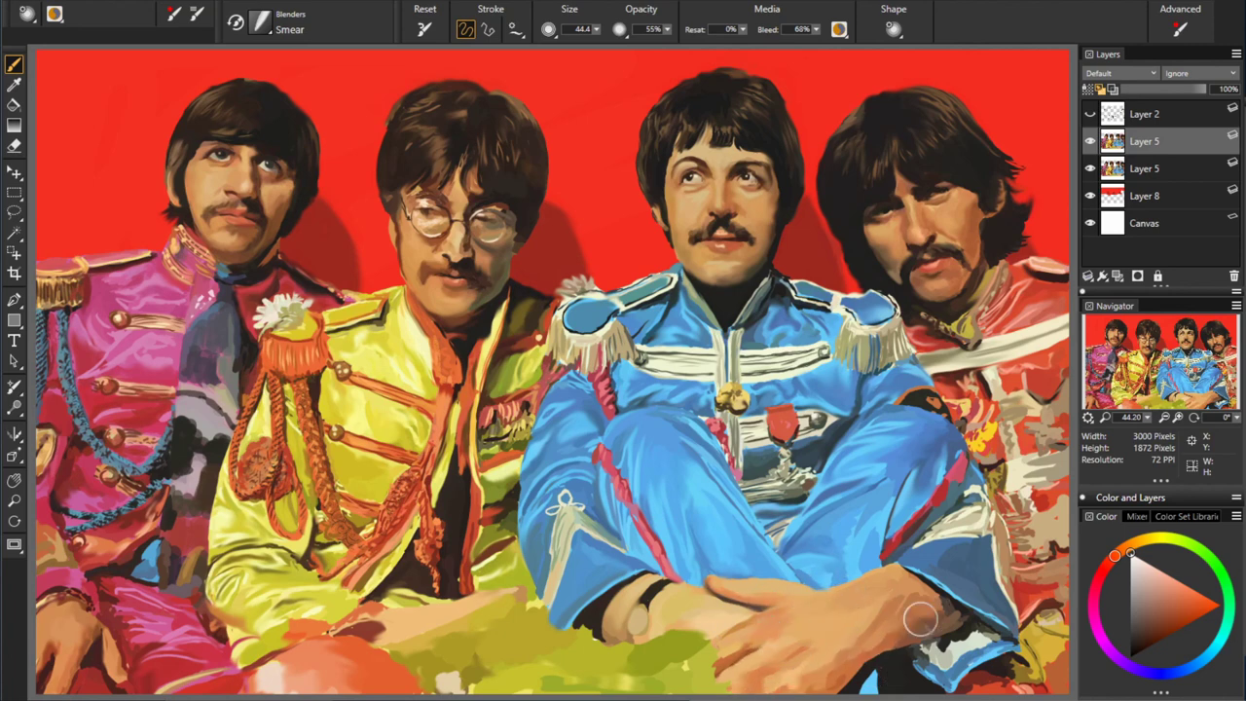
drag(978, 637, 927, 650)
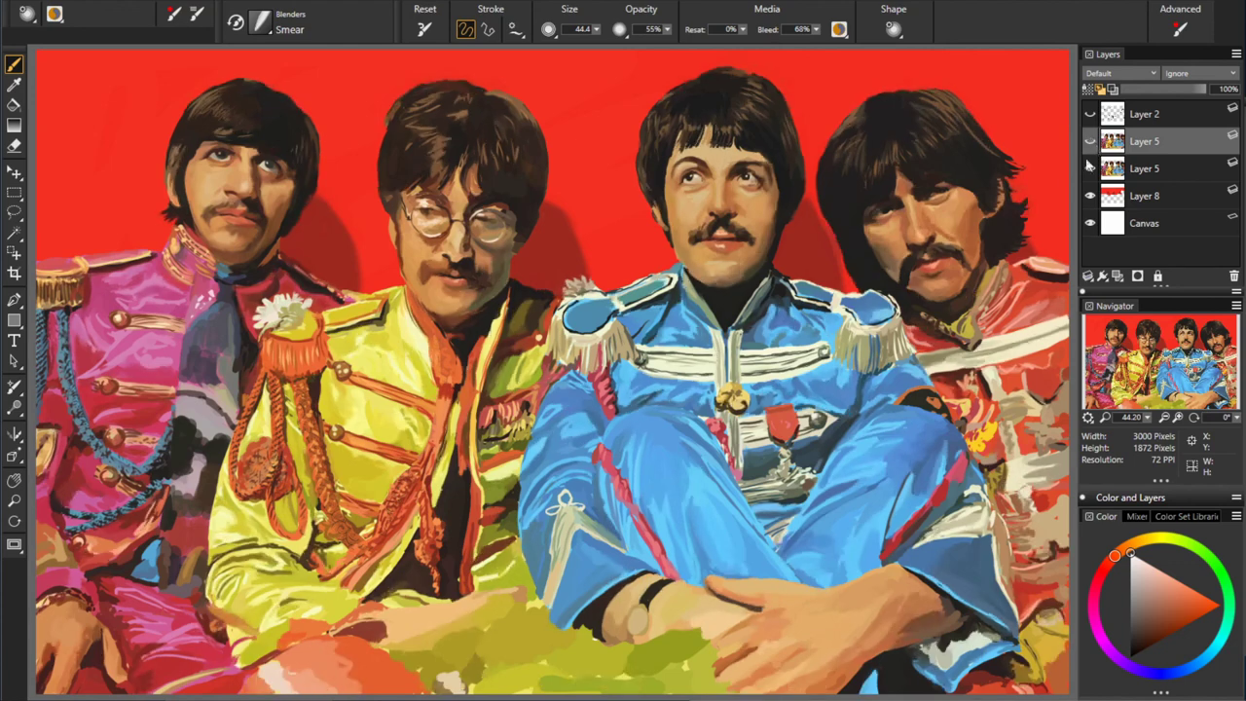
key(ctrl+shift+n)
mouse_move(119, 514)
mouse_down()
mouse_move(252, 458)
mouse_move(501, 419)
mouse_move(989, 399)
mouse_up()
mouse_move(73, 575)
mouse_down()
mouse_move(731, 467)
mouse_move(1007, 458)
mouse_up()
drag(73, 628, 1059, 497)
mouse_move(268, 682)
mouse_down()
mouse_move(693, 584)
mouse_move(1046, 546)
mouse_up()
drag(646, 677, 993, 603)
- On a new layer, add glittery floral-swirl paper texture over the leftmost figure's dark tie
key(ctrl+shift+n)
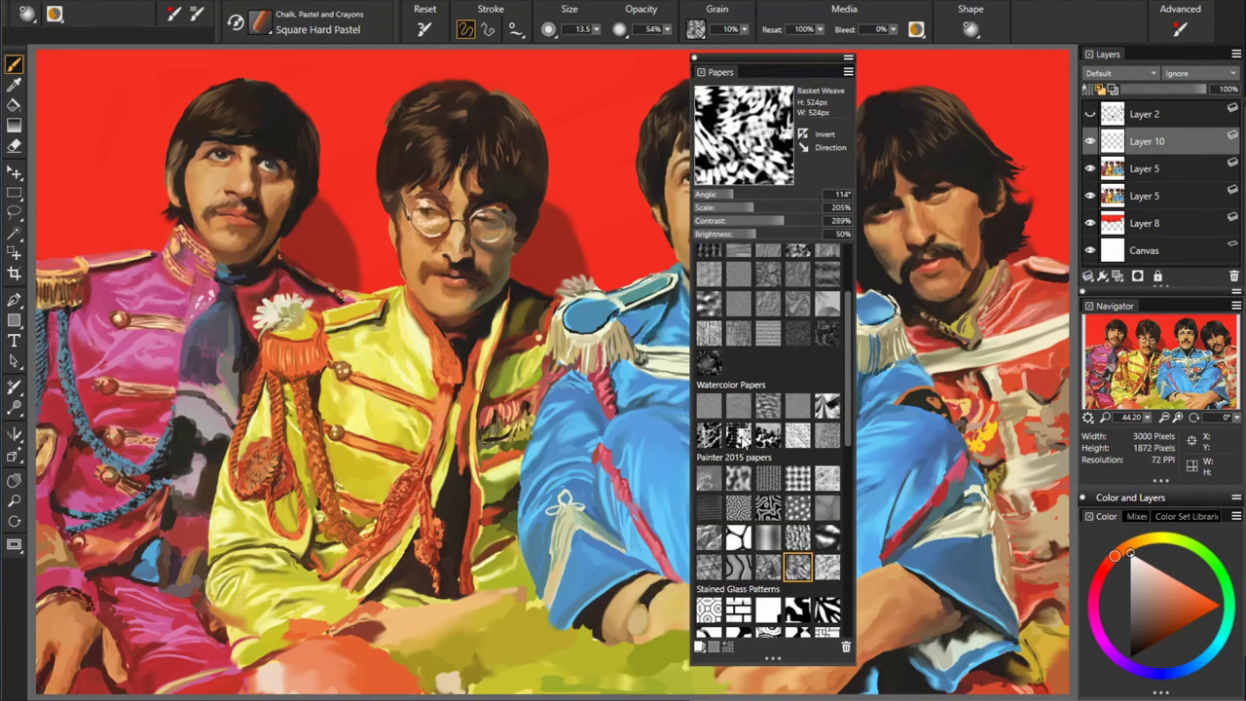
click(738, 435)
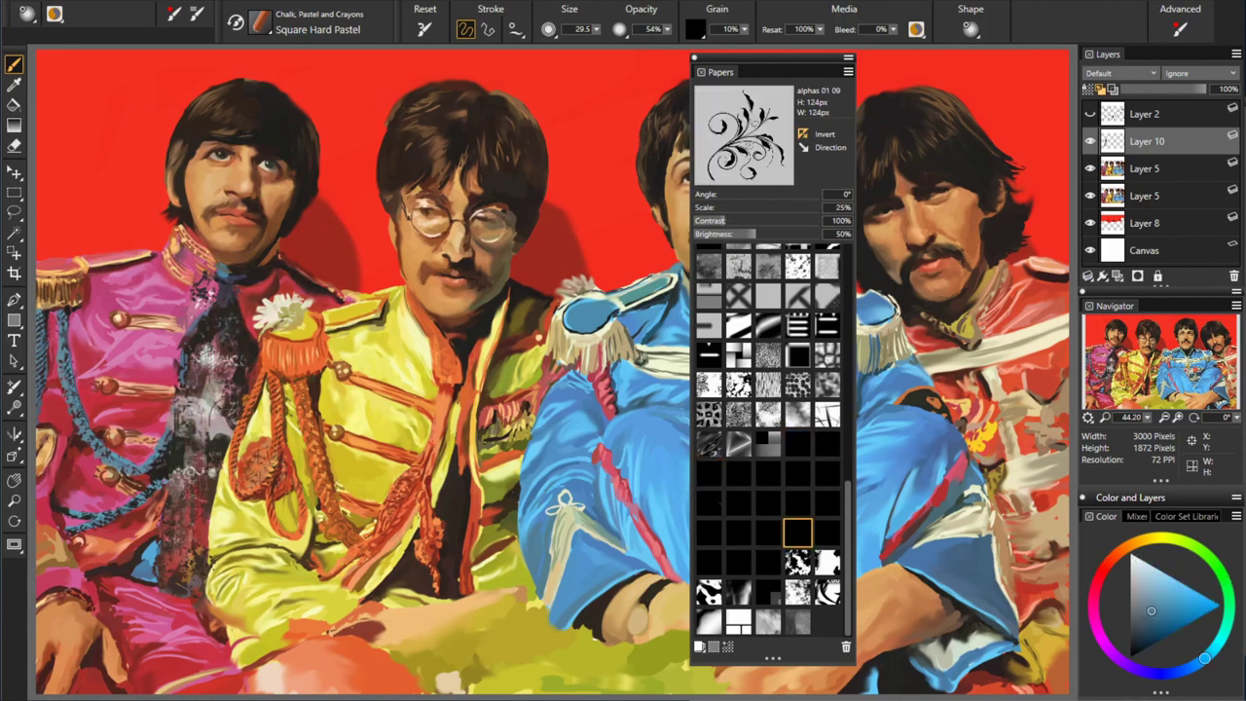
click(739, 562)
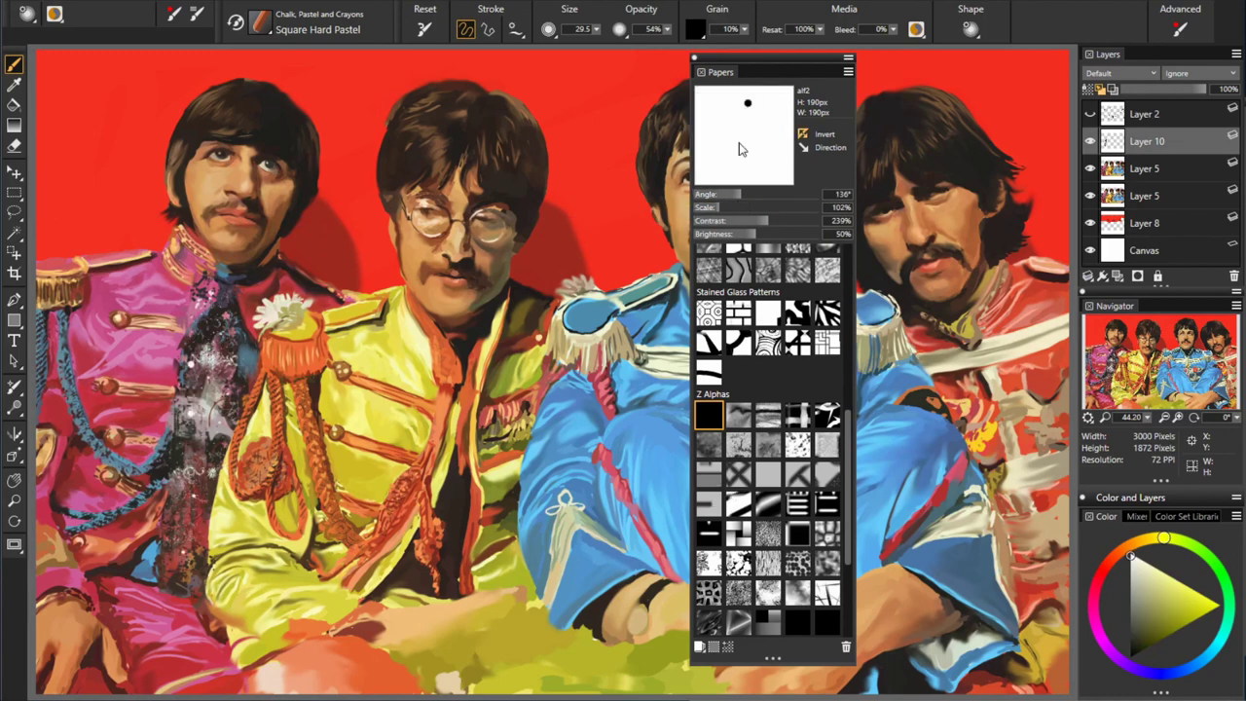
key(ctrl+8)
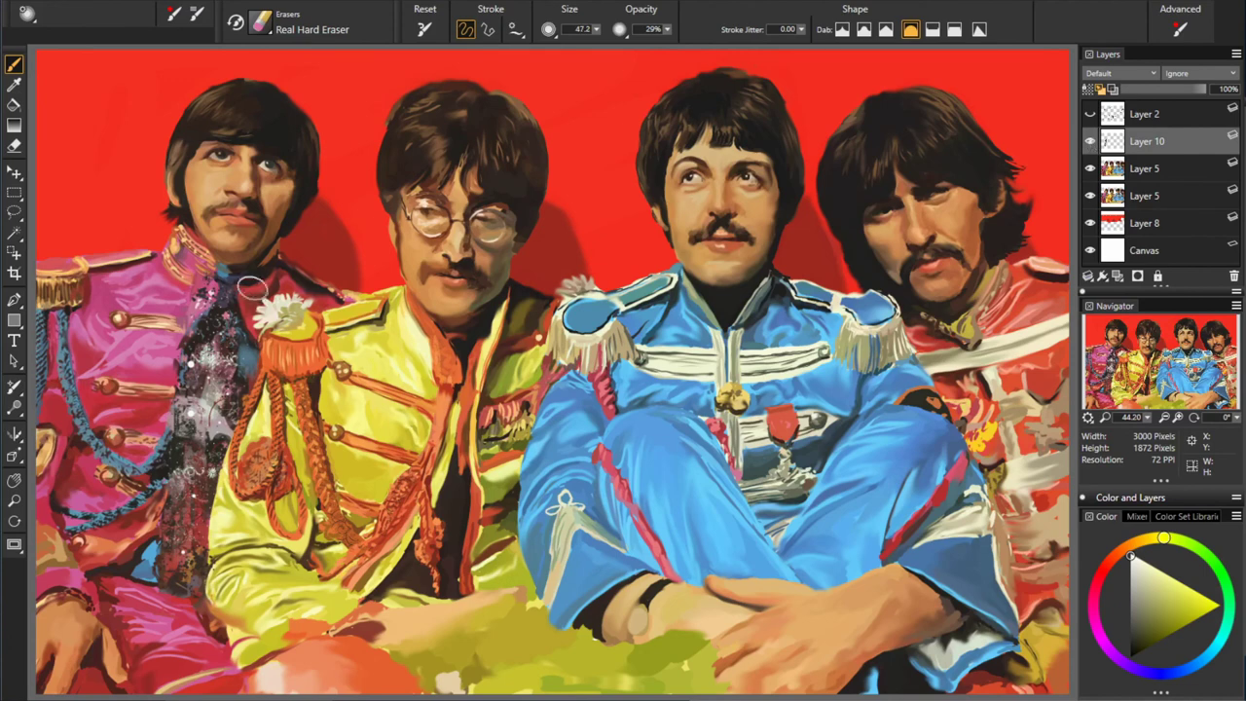
- Add Layer 11 and sample purple, brown, green and dark red from the leftmost jacket
click(1118, 278)
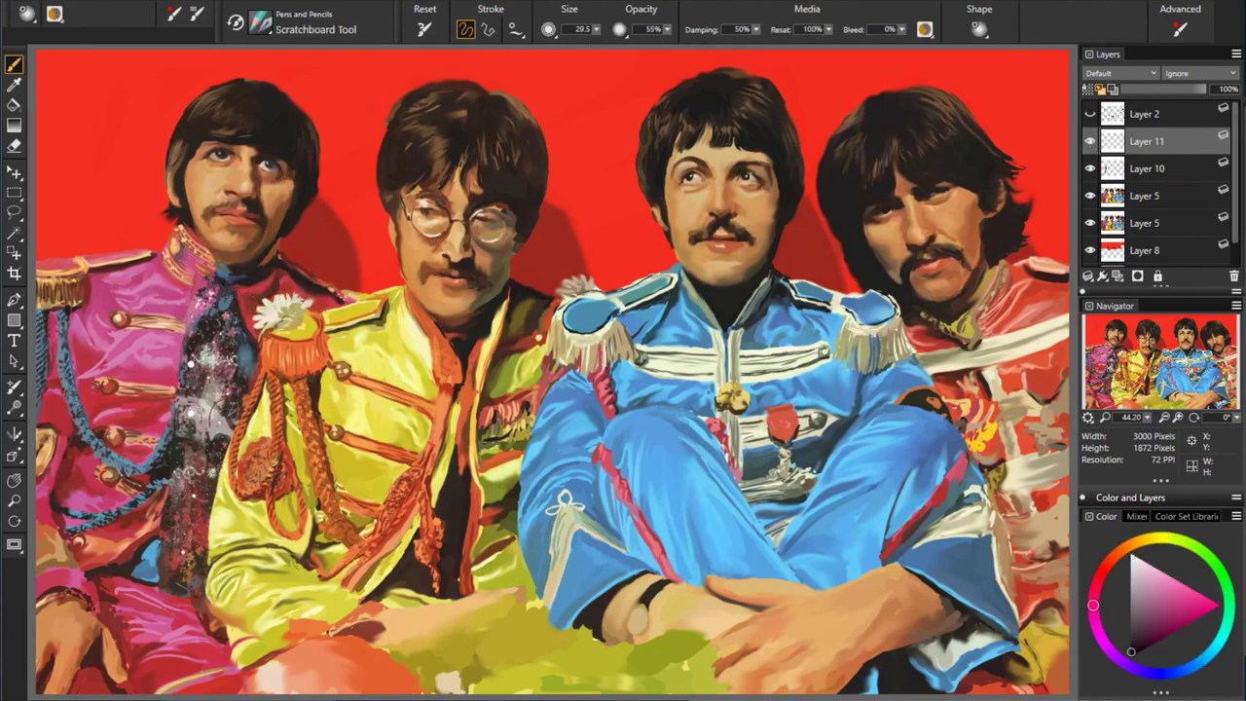
alt+click(449, 345)
alt+click(190, 395)
alt+click(197, 450)
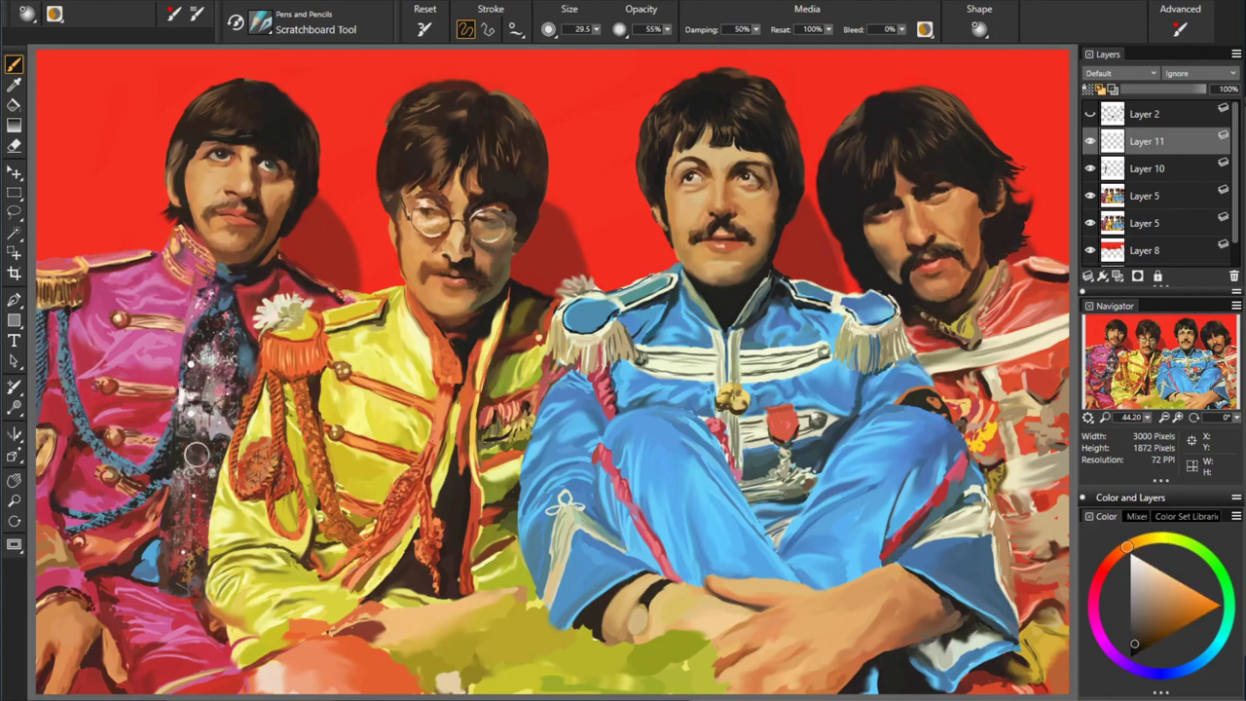
alt+click(195, 454)
alt+click(192, 447)
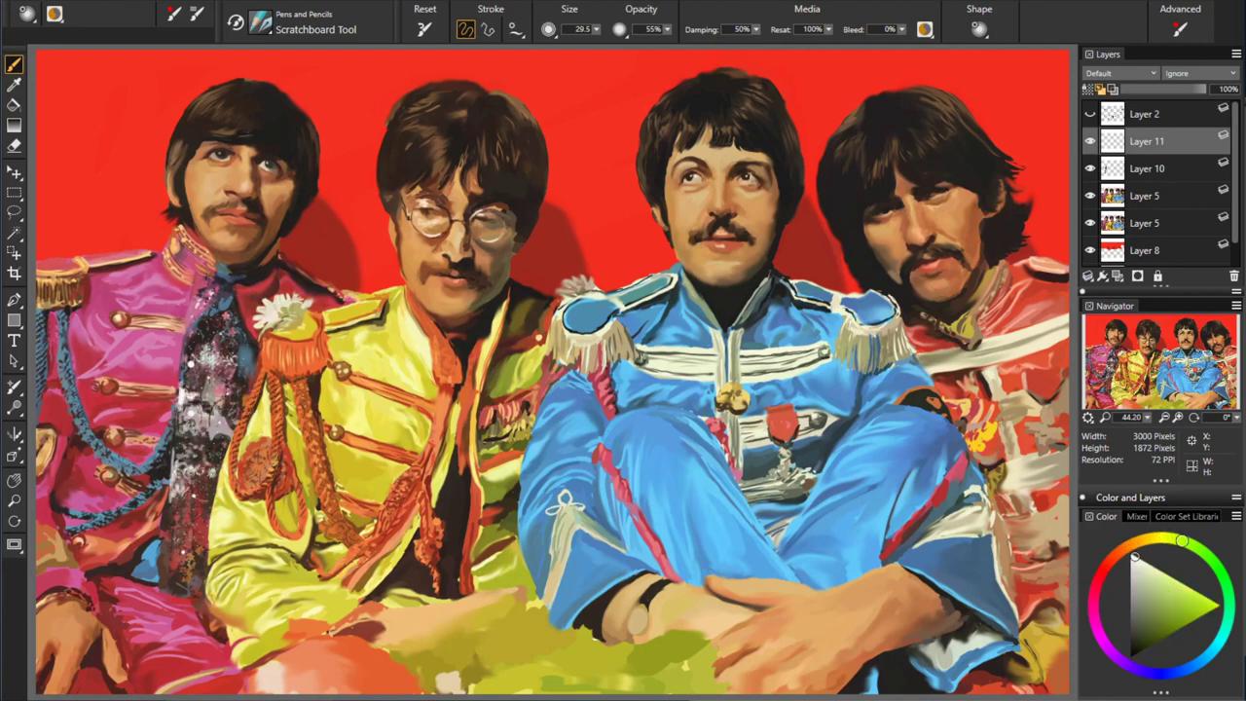
alt+click(177, 468)
alt+click(171, 514)
alt+click(174, 518)
- Sample light and dark jacket oranges, a pale yellow and skin browns from the painting
alt+click(160, 549)
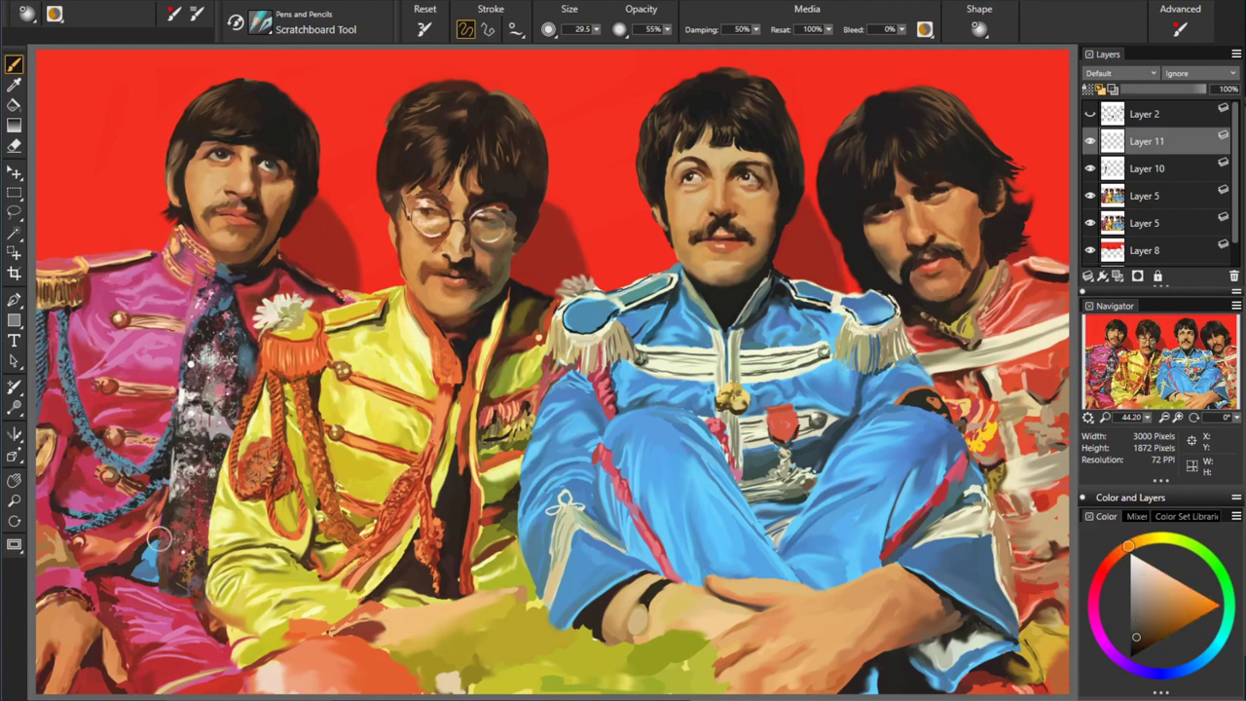
alt+click(123, 415)
alt+click(127, 367)
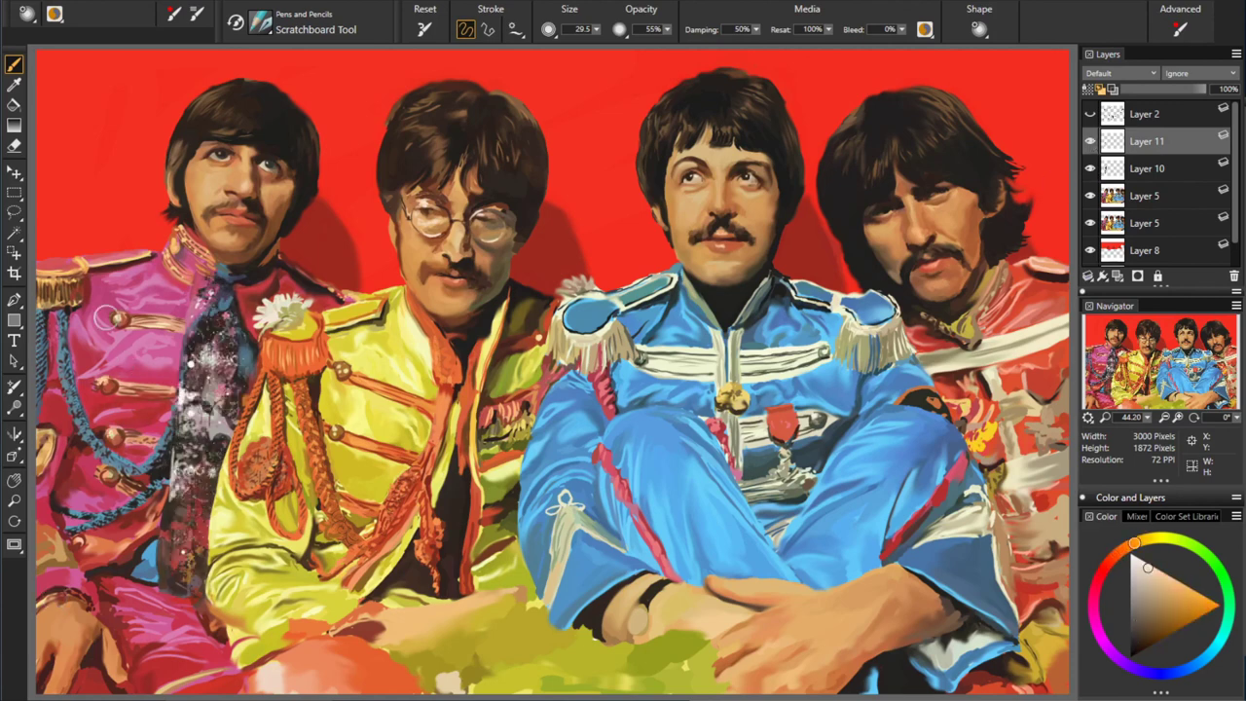
alt+click(151, 325)
alt+click(104, 385)
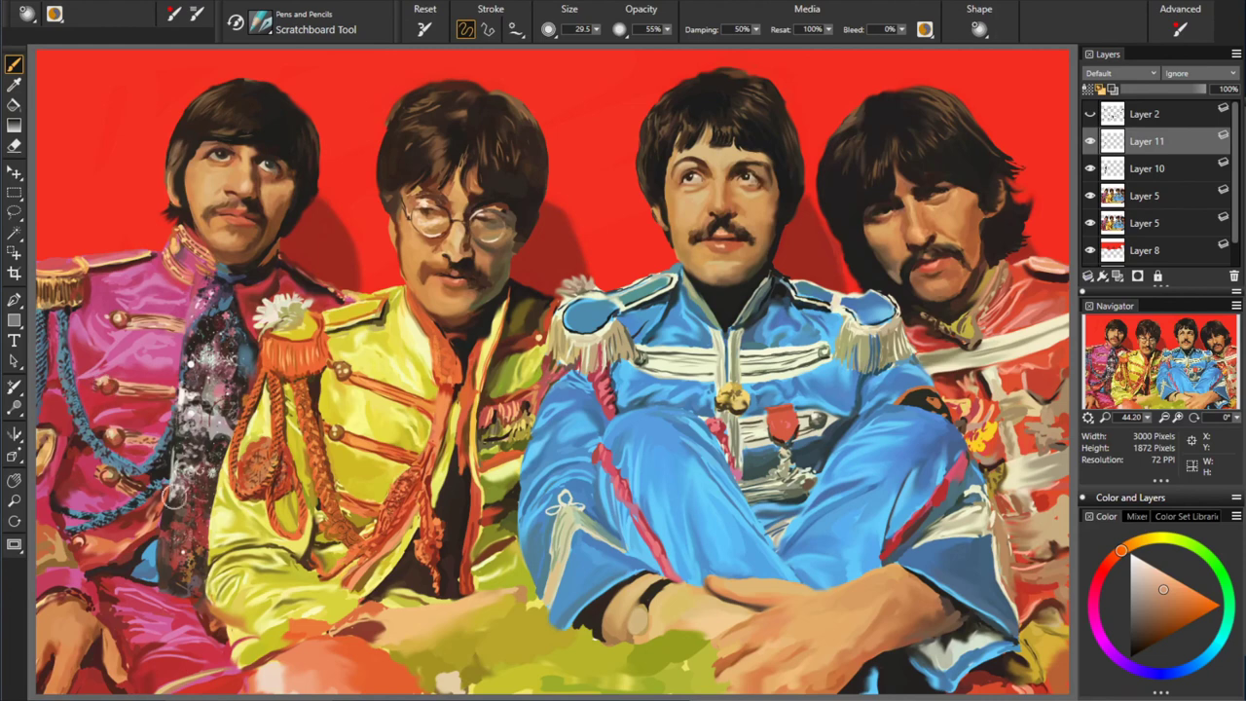
alt+click(448, 573)
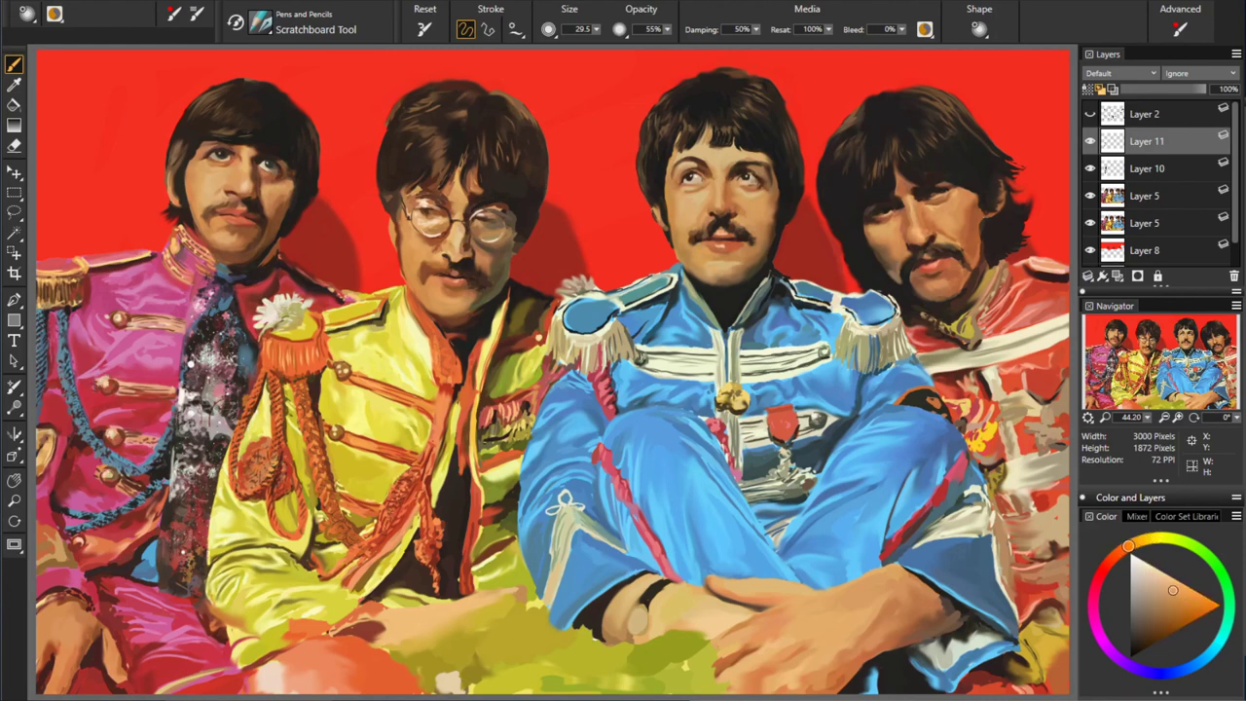
alt+click(435, 261)
alt+click(392, 211)
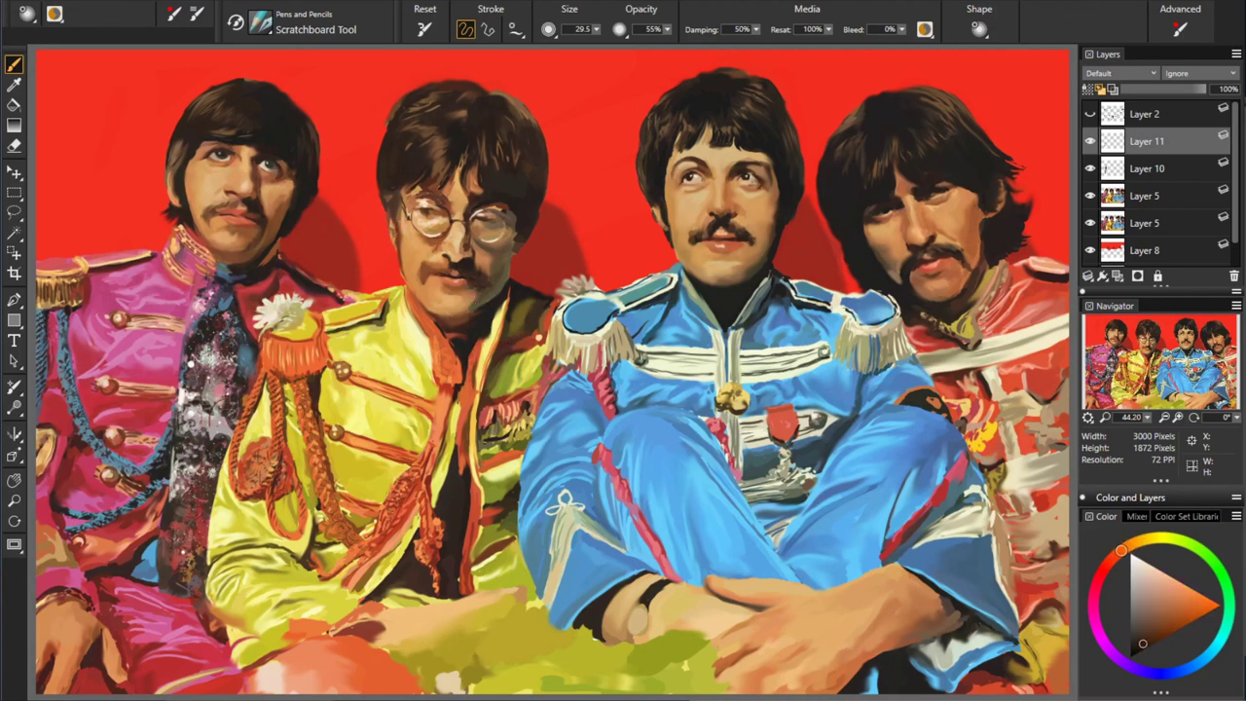
alt+click(382, 189)
- Sample the red background and the near-black of the dark hair
alt+click(617, 180)
alt+click(447, 117)
alt+click(447, 117)
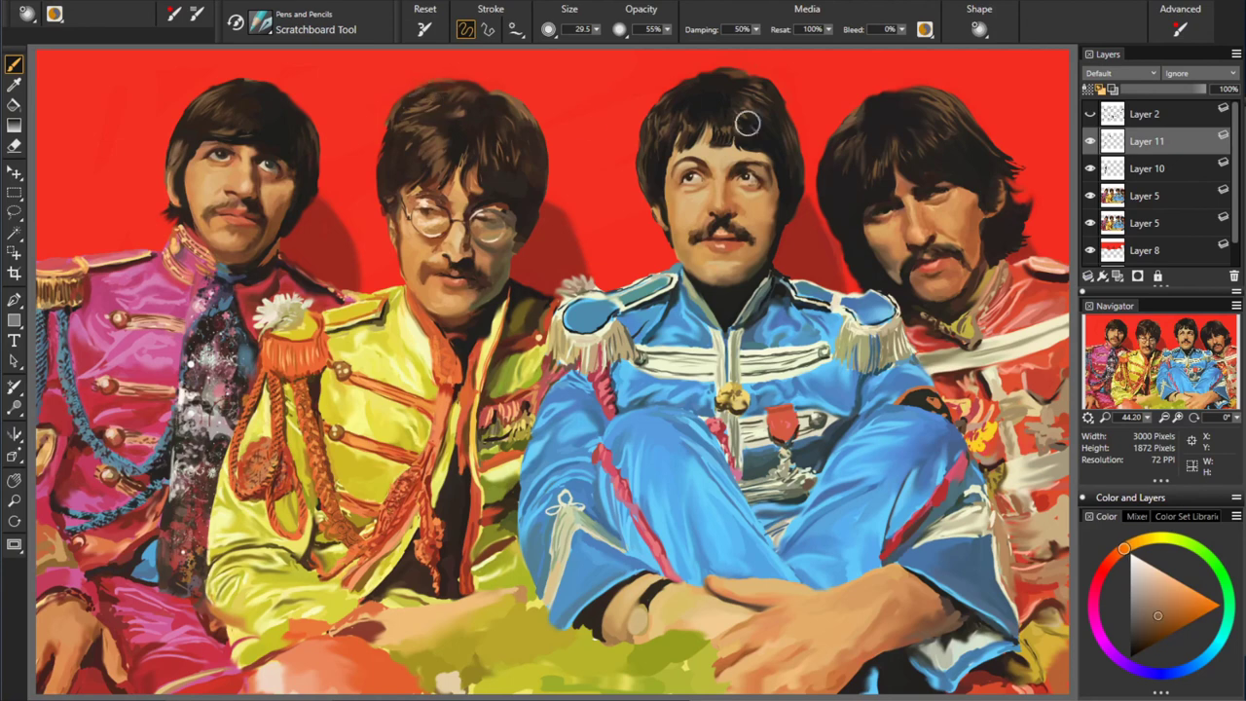
alt+click(454, 118)
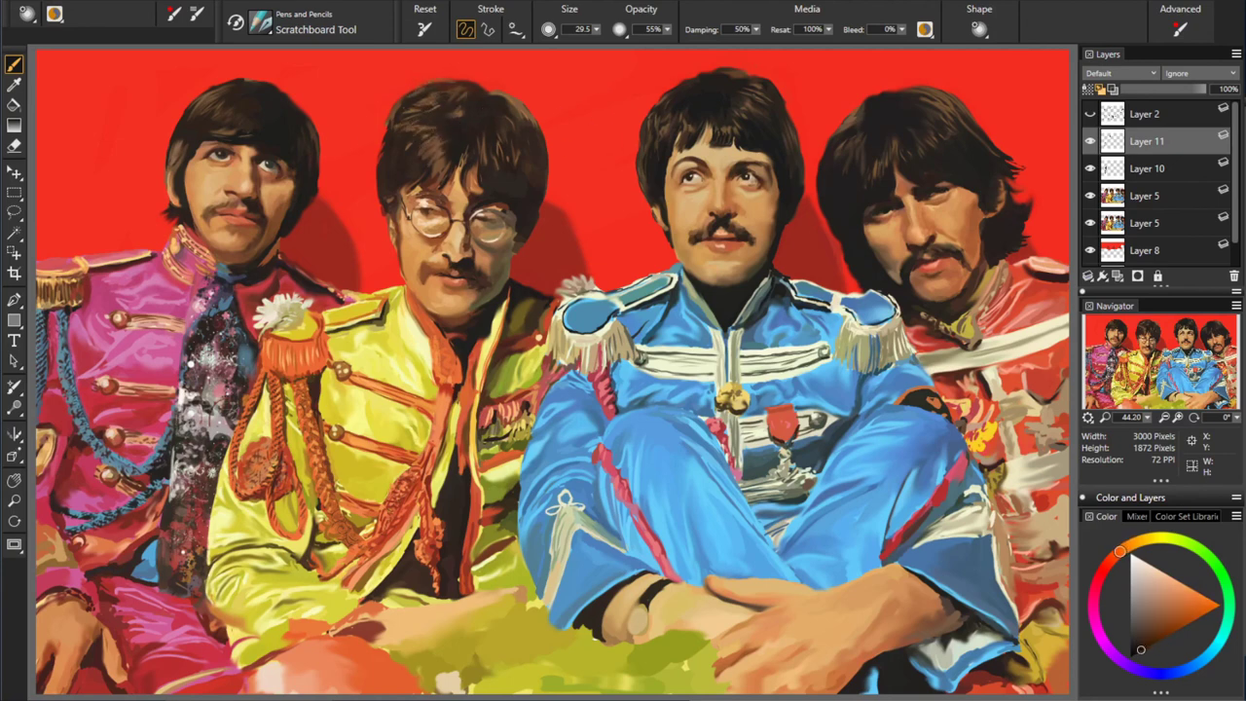
alt+click(435, 87)
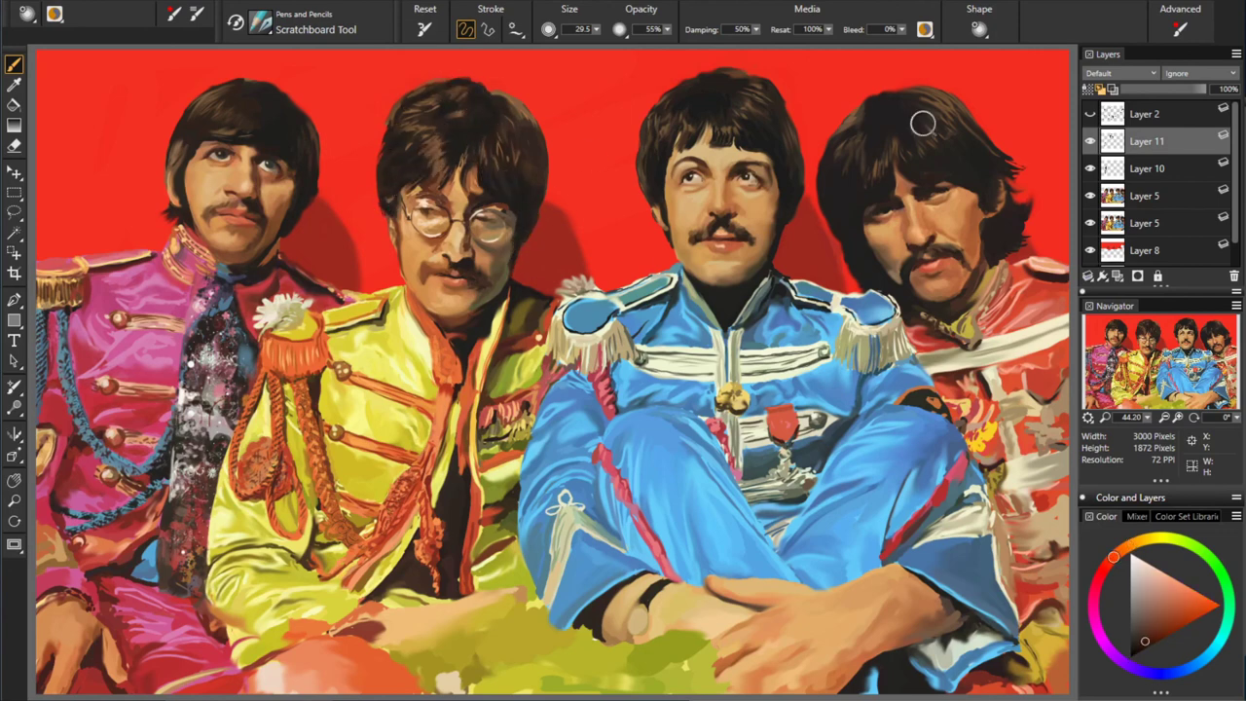
alt+click(585, 206)
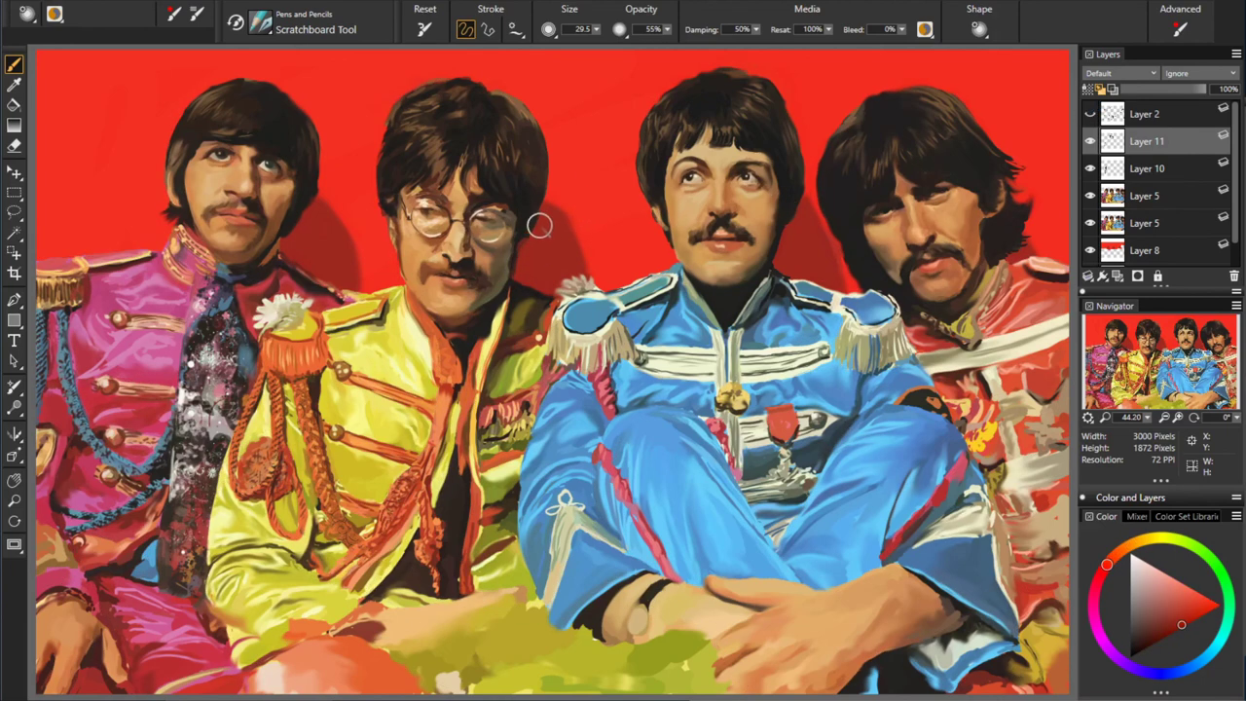
- Sample browns near the round glasses and collar oranges, then raise opacity to 99%
alt+click(875, 193)
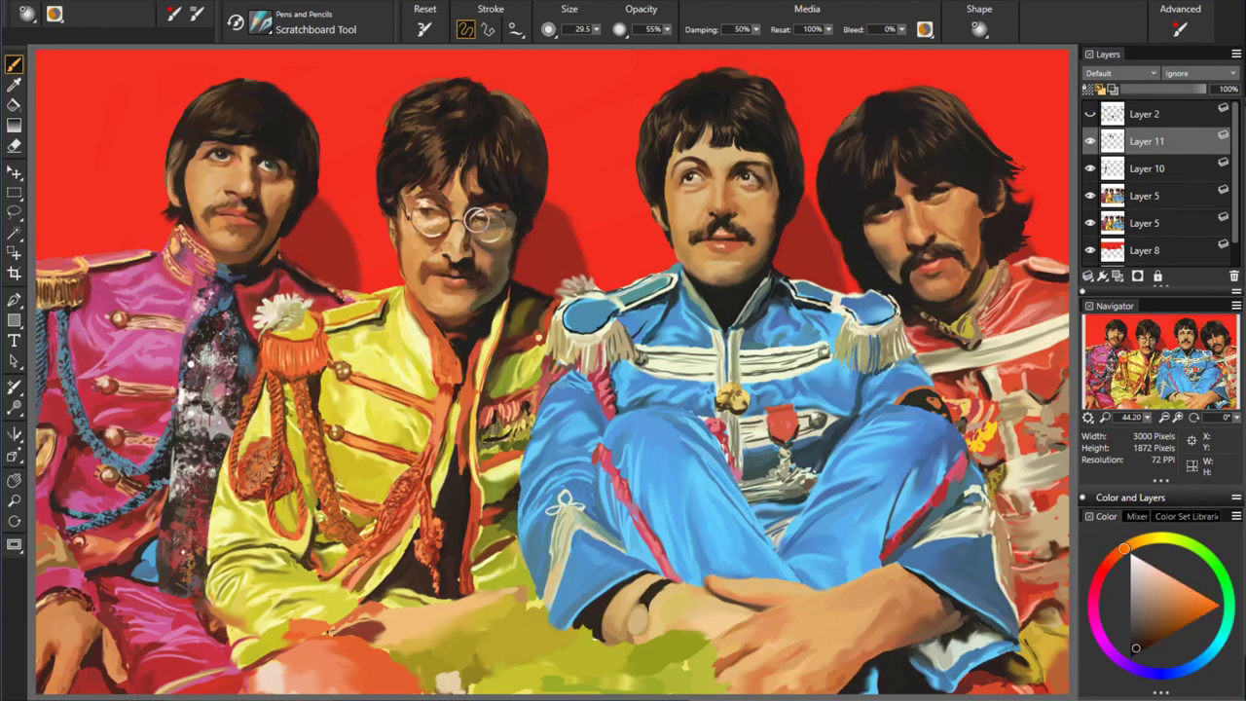
alt+click(486, 222)
alt+click(471, 267)
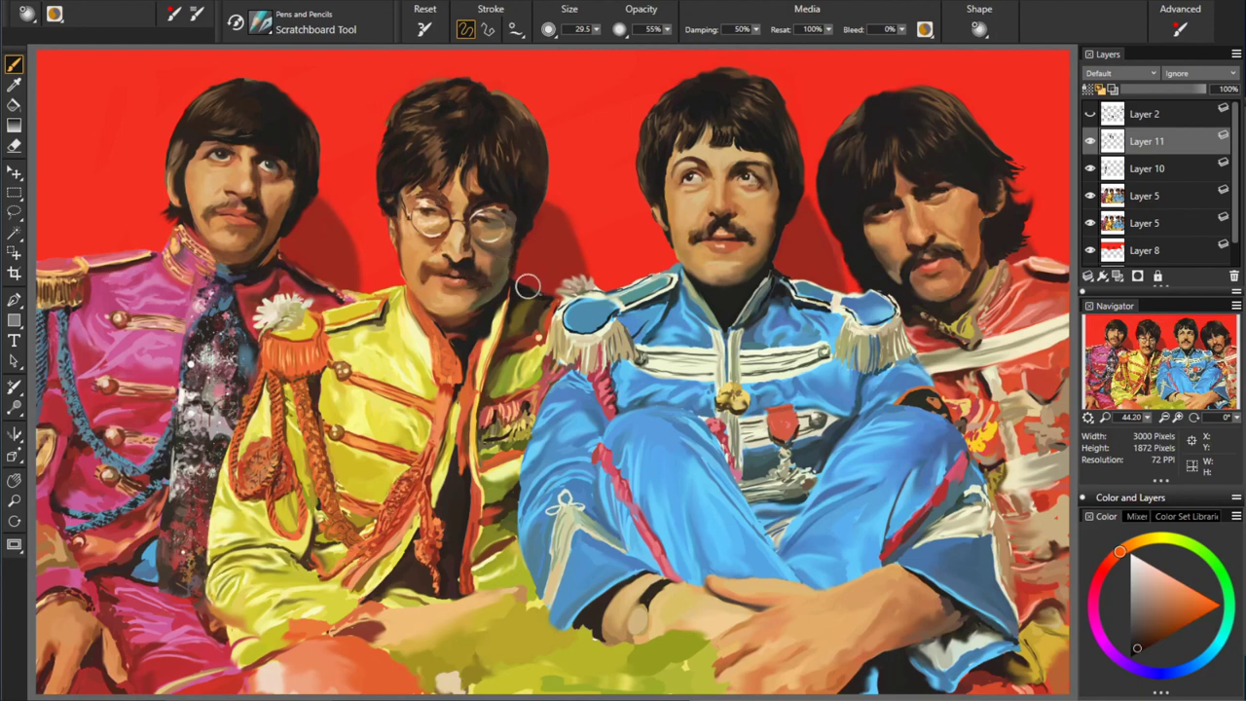
alt+click(500, 270)
alt+click(586, 292)
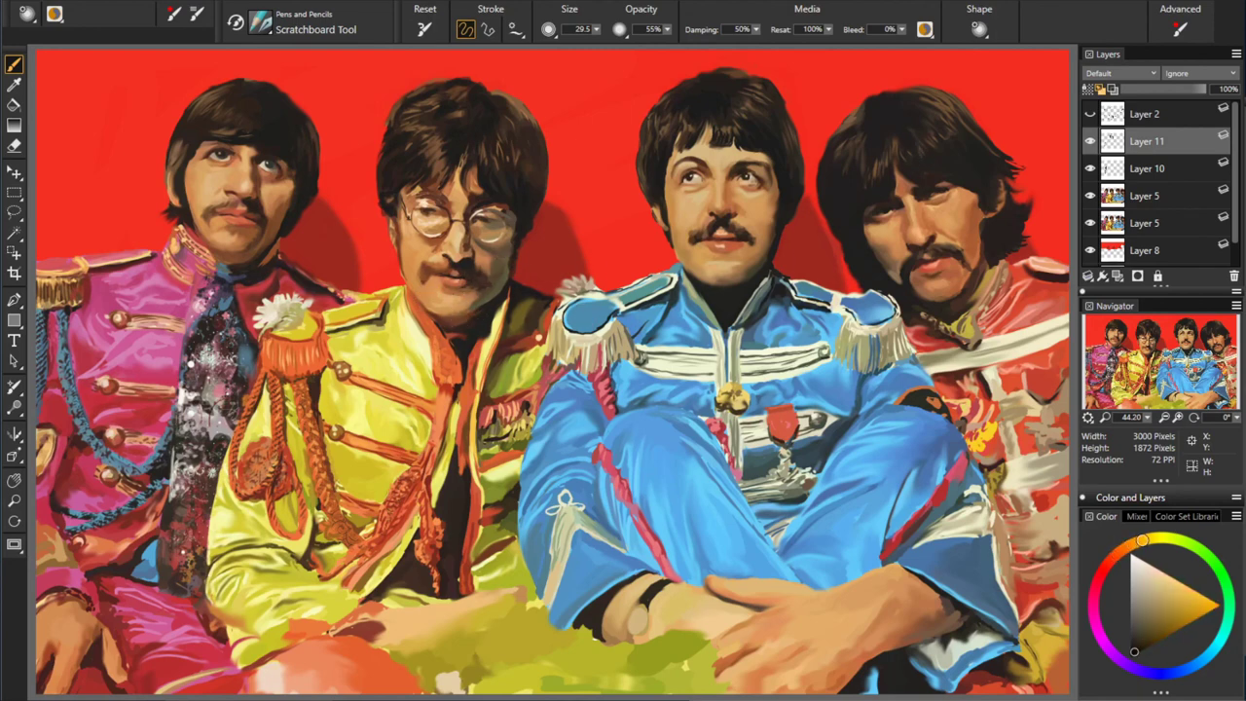
alt+click(693, 277)
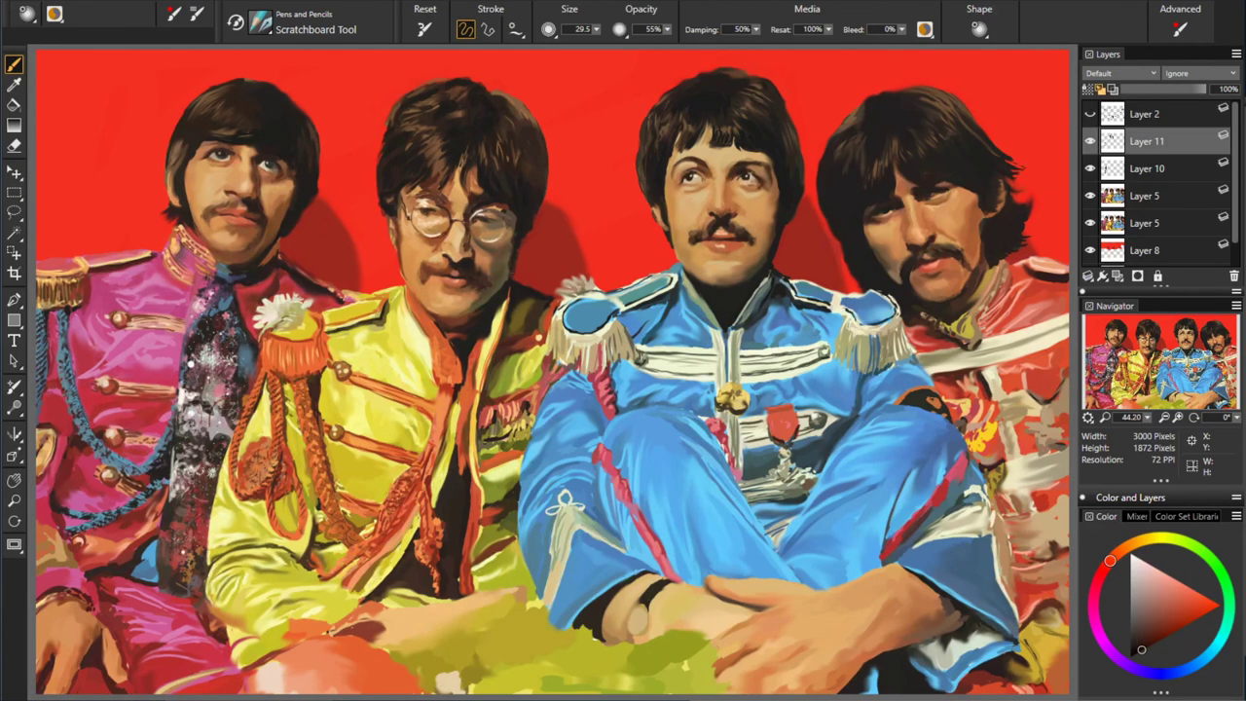
alt+click(533, 306)
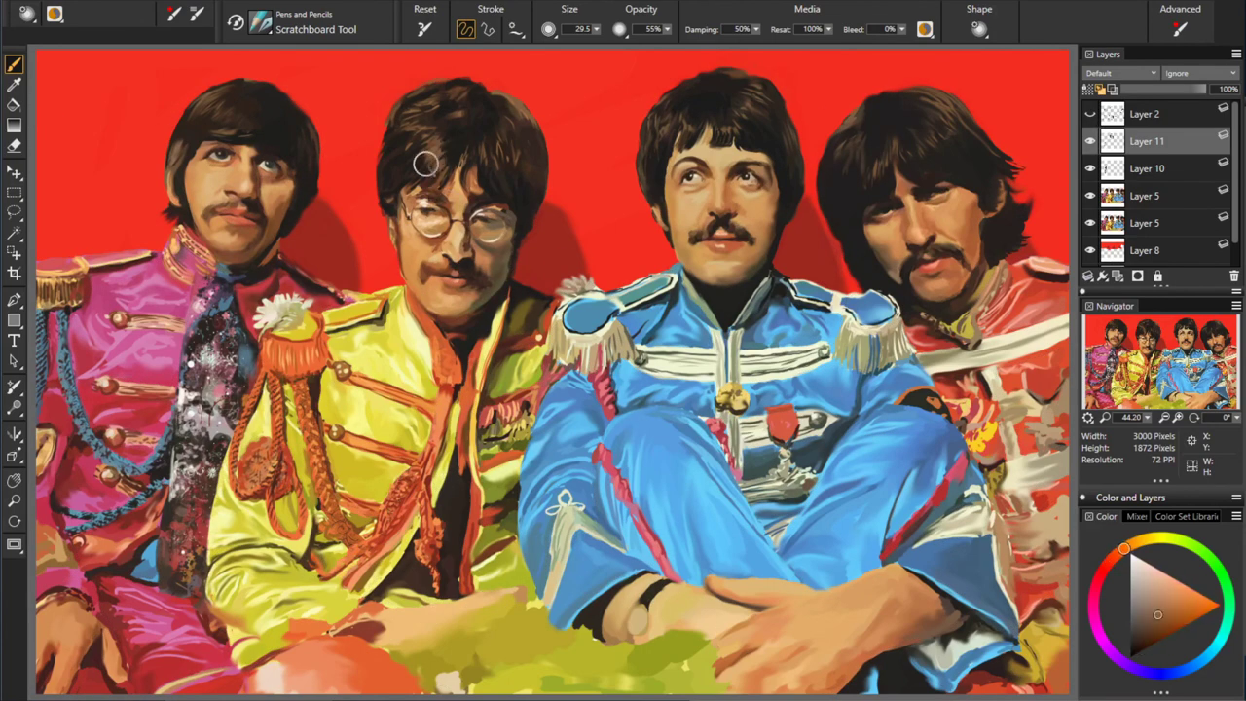
drag(668, 29, 670, 39)
- Sample dark brown and near-black tones from the figures' hair
alt+click(430, 117)
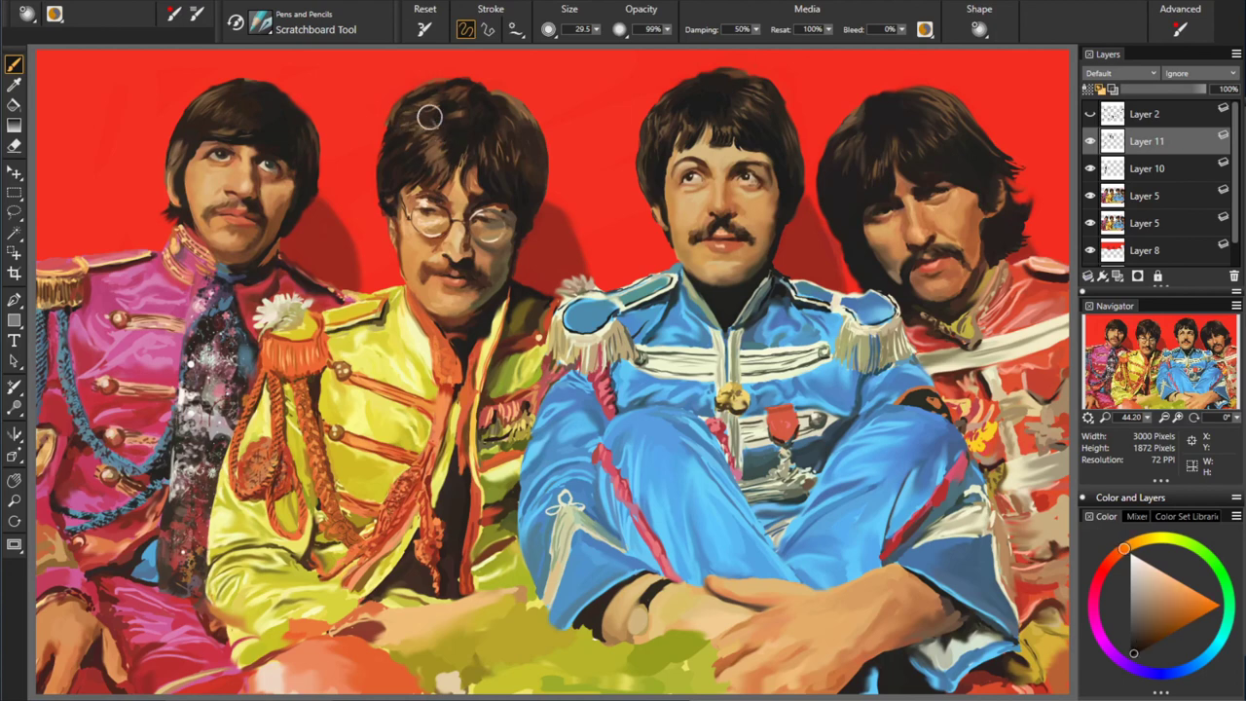
alt+click(446, 105)
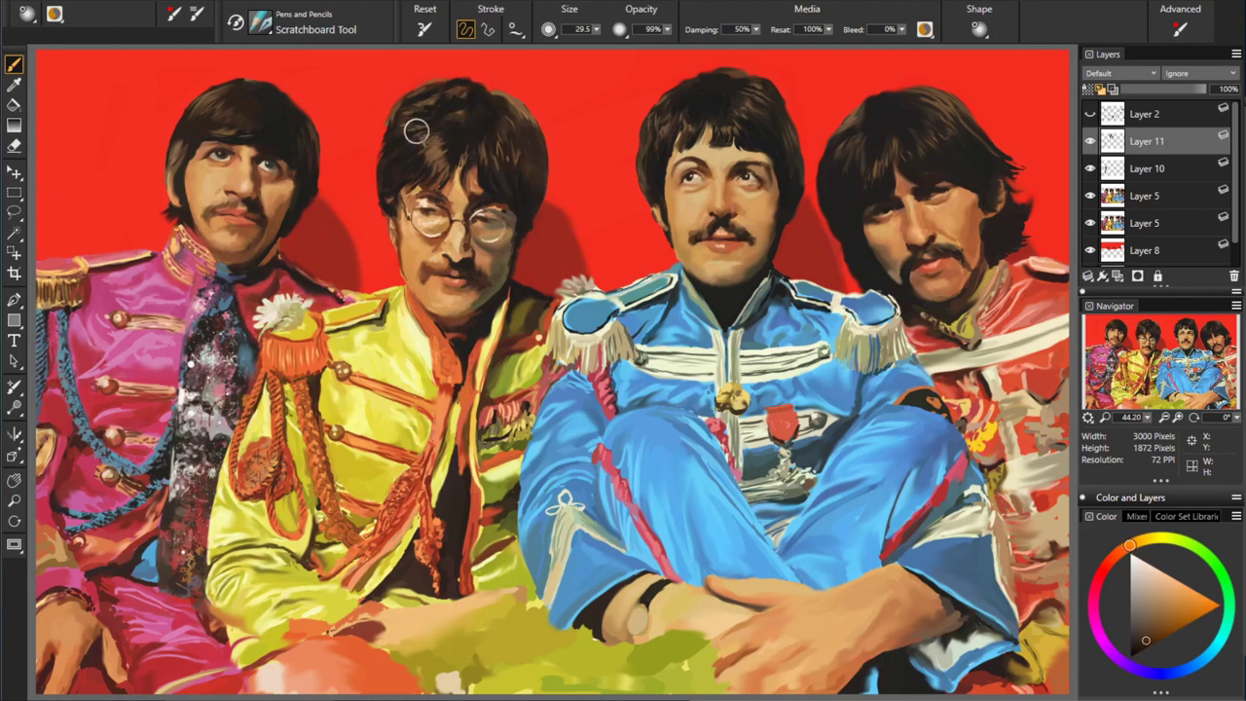
alt+click(760, 104)
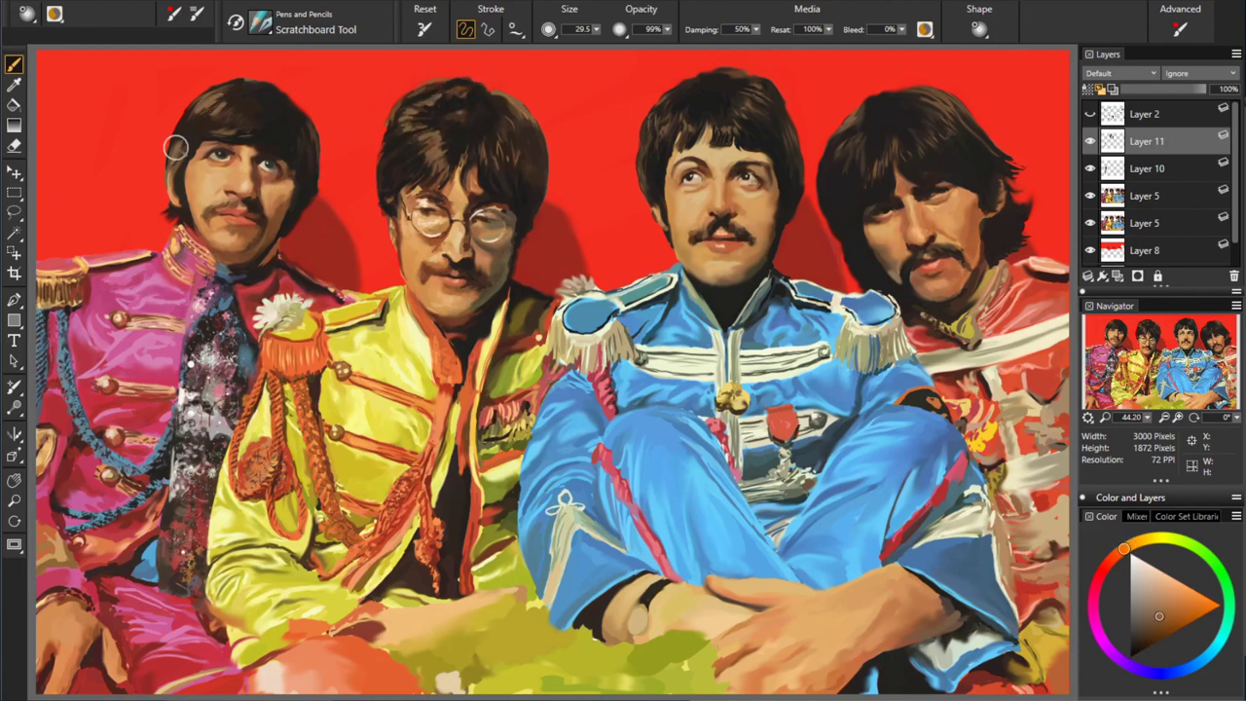
alt+click(854, 148)
alt+click(524, 142)
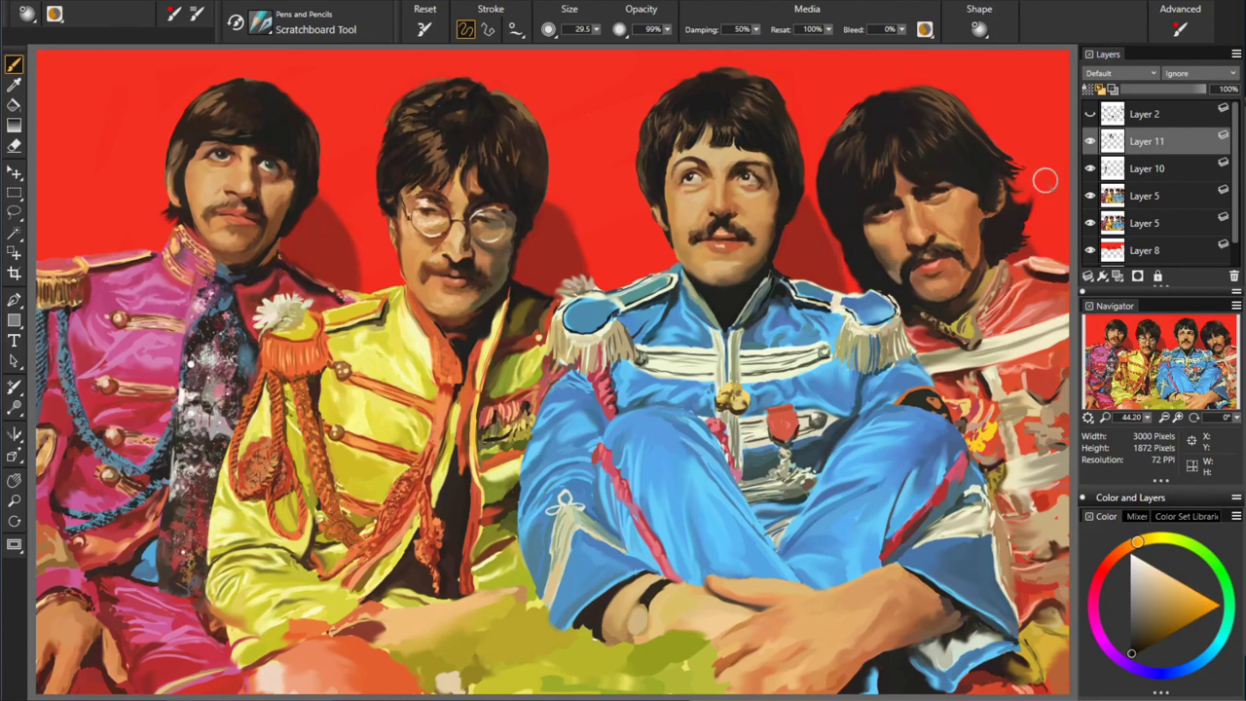
- Sample yellow, red, olive and yellow-orange tones from the right side of the painting
alt+click(875, 253)
alt+click(990, 278)
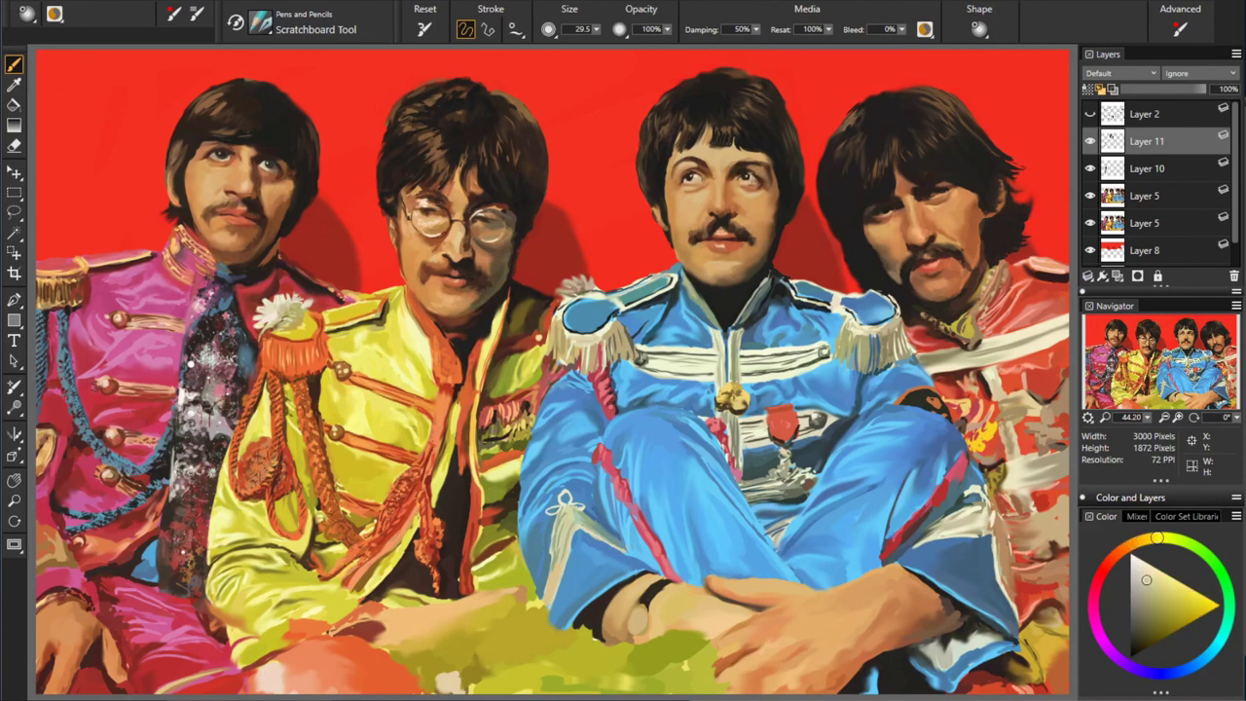
alt+click(965, 317)
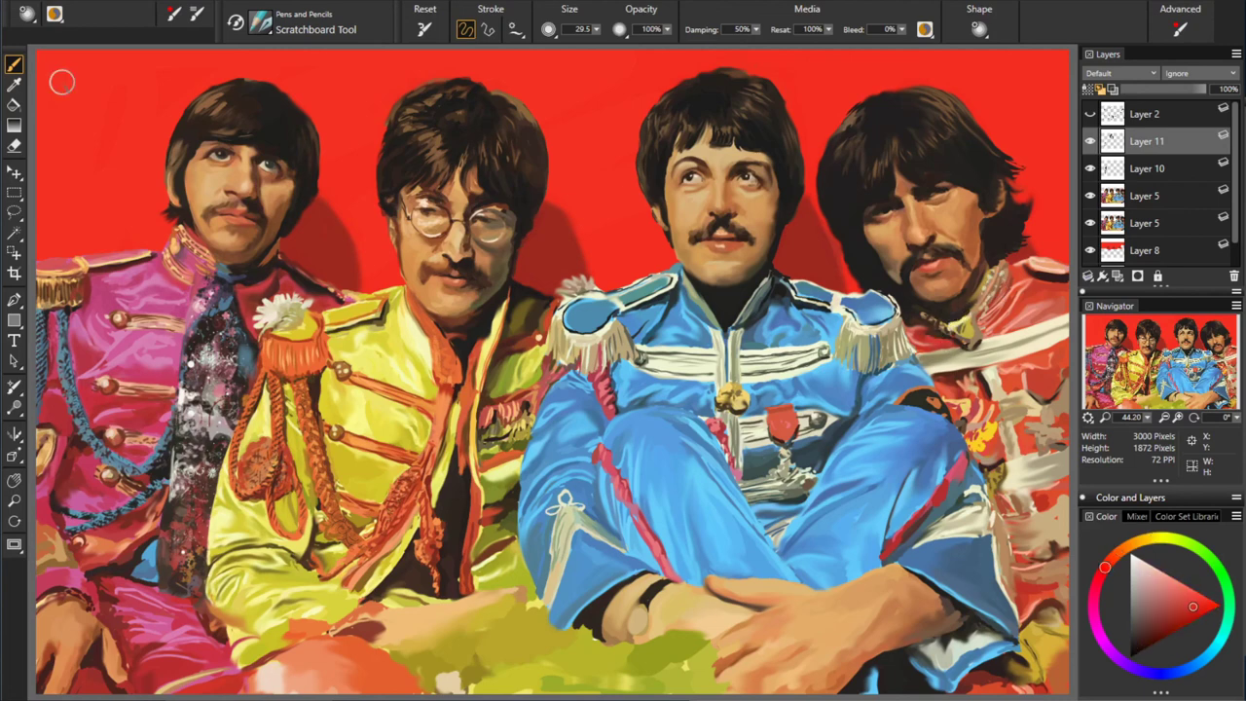
alt+click(1022, 351)
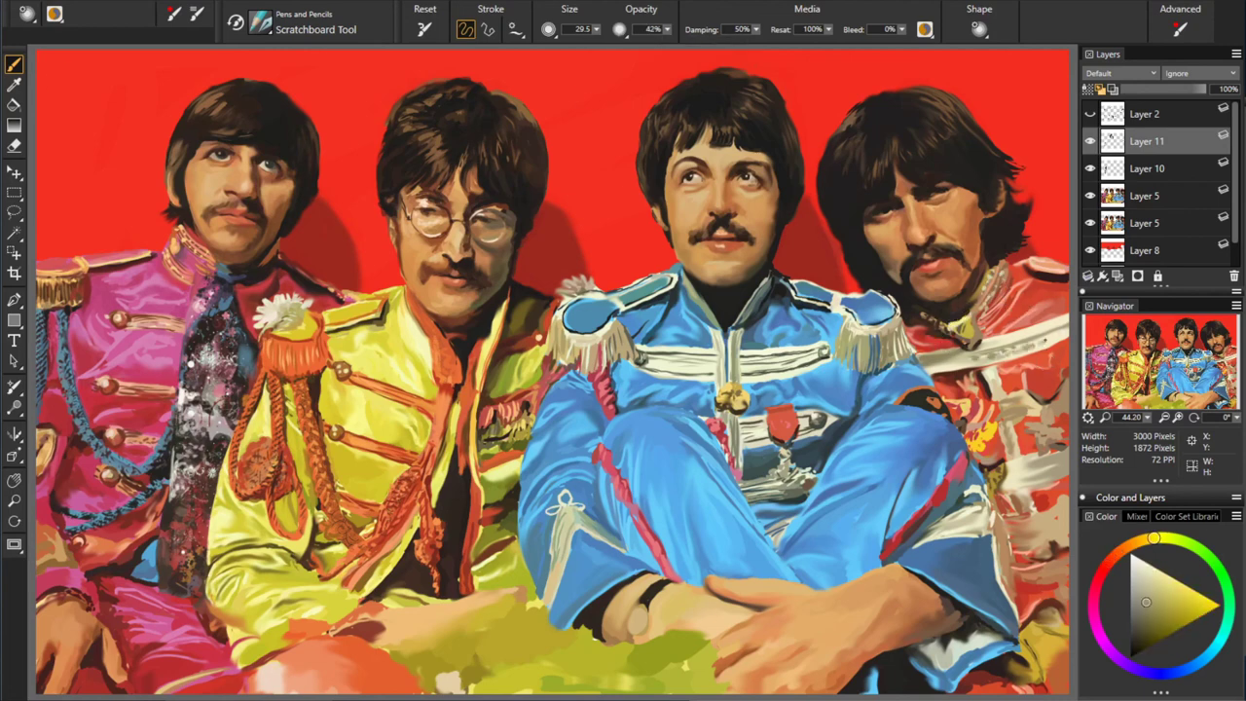
alt+click(1027, 398)
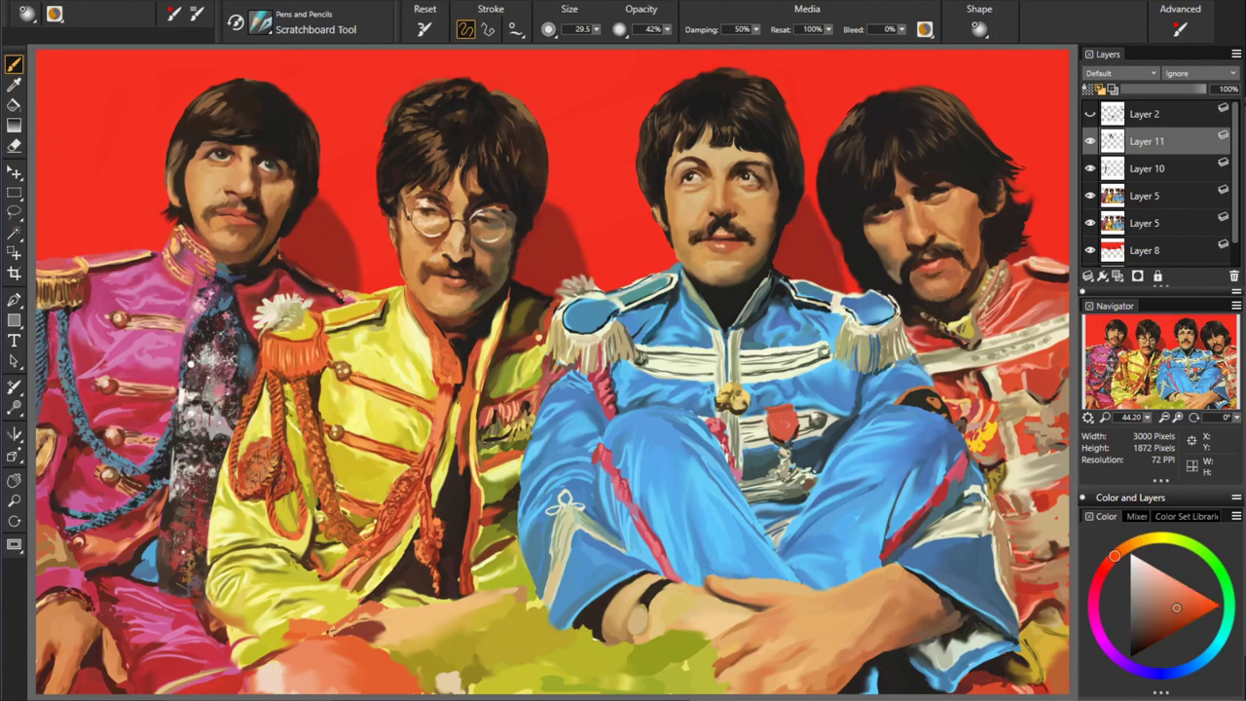
alt+click(1027, 398)
alt+click(1042, 429)
alt+click(1023, 402)
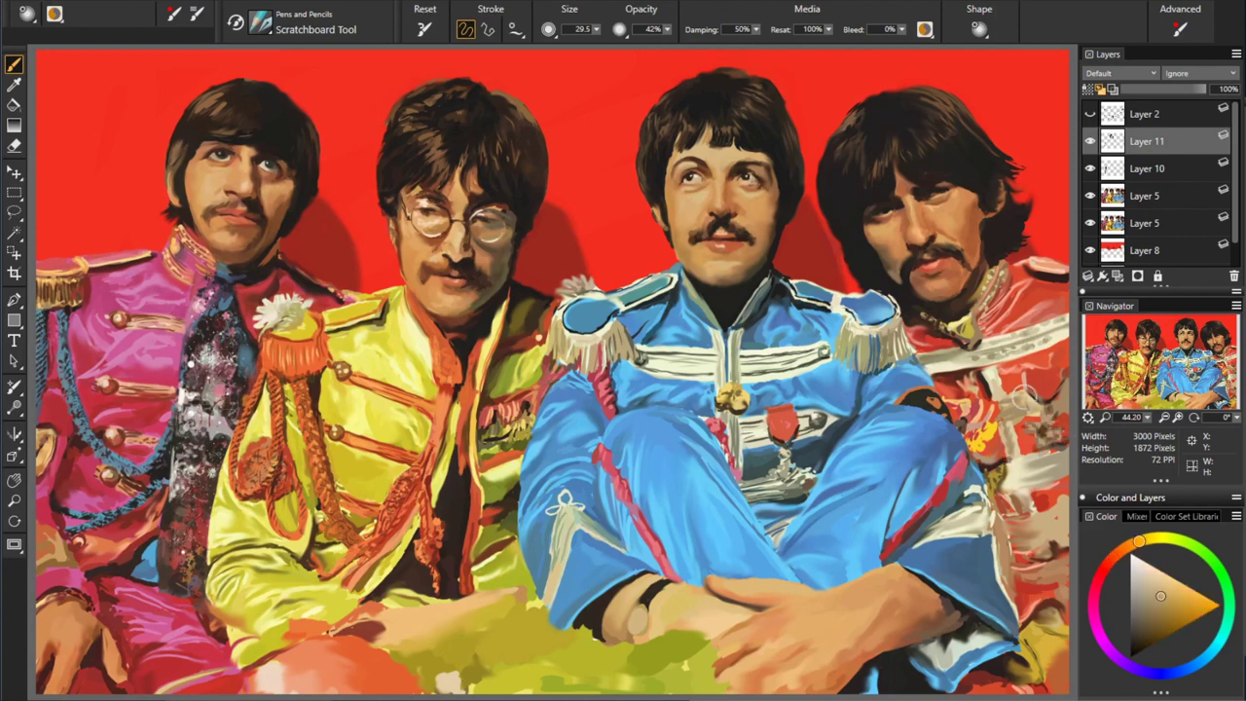
- Sample red, yellows and greens, set opacity to 100%, and pick a dark orange-brown
alt+click(1024, 396)
alt+click(1055, 385)
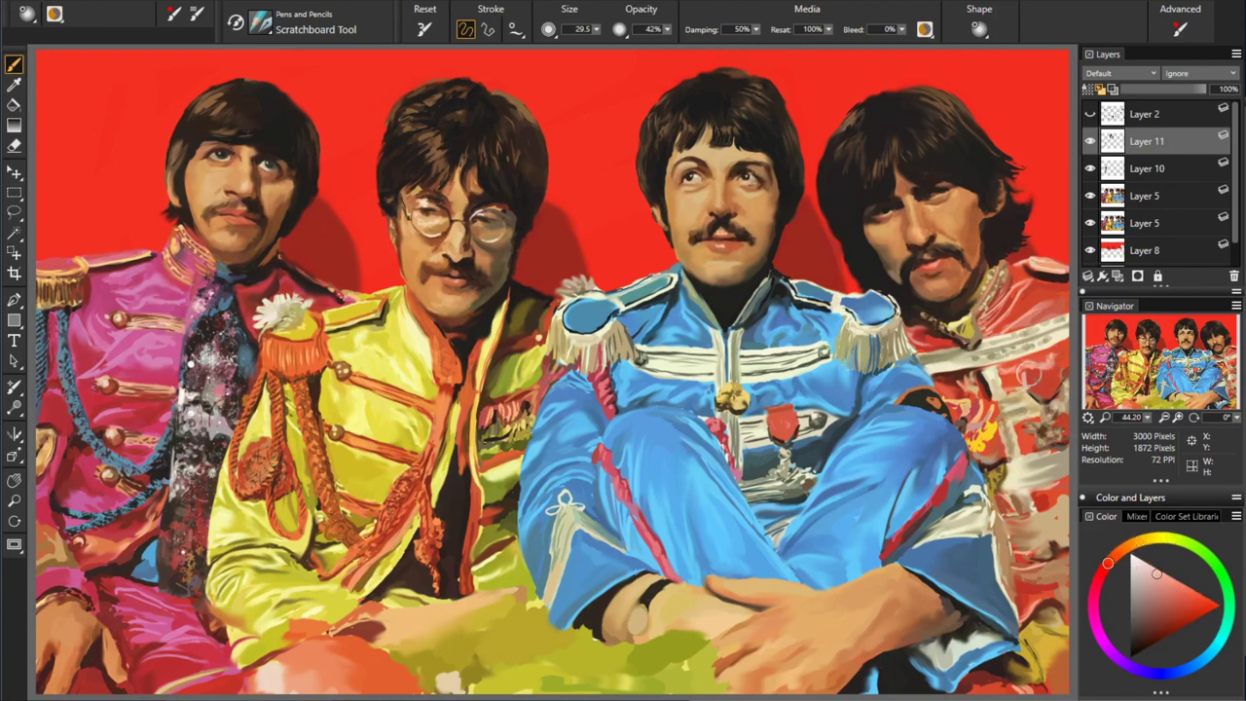
alt+click(1010, 474)
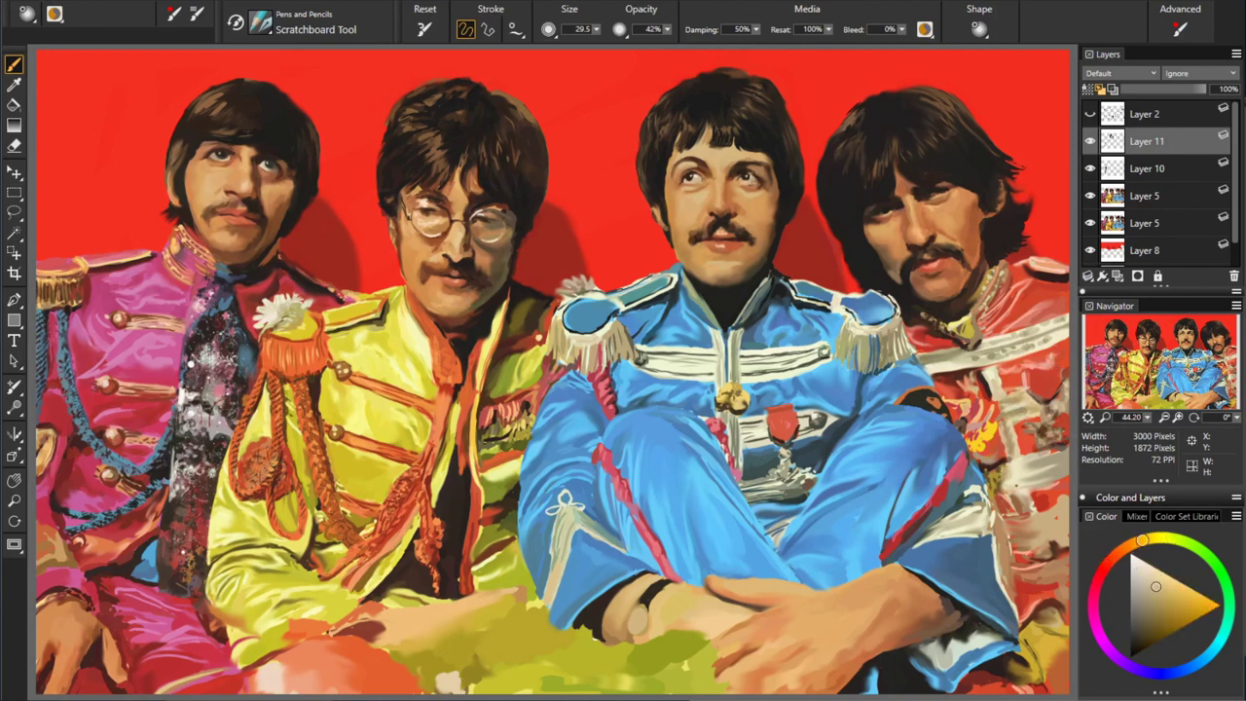
alt+click(1062, 479)
alt+click(1052, 477)
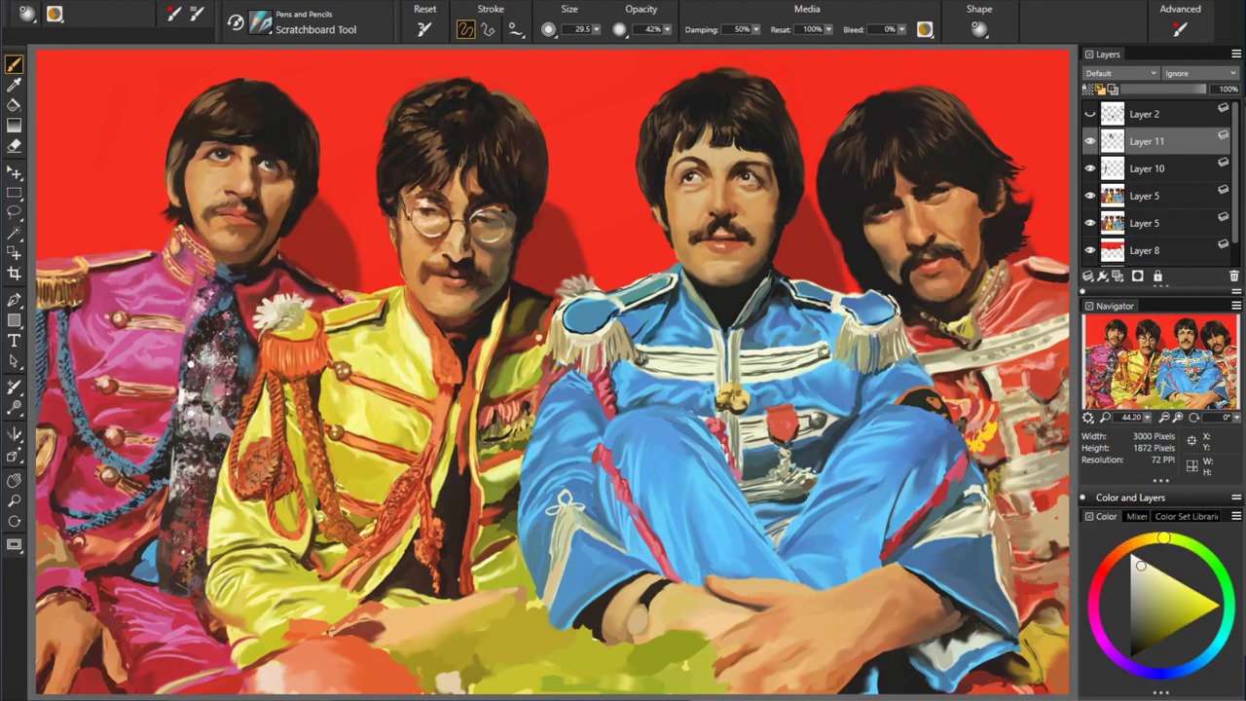
alt+click(1066, 499)
alt+click(984, 486)
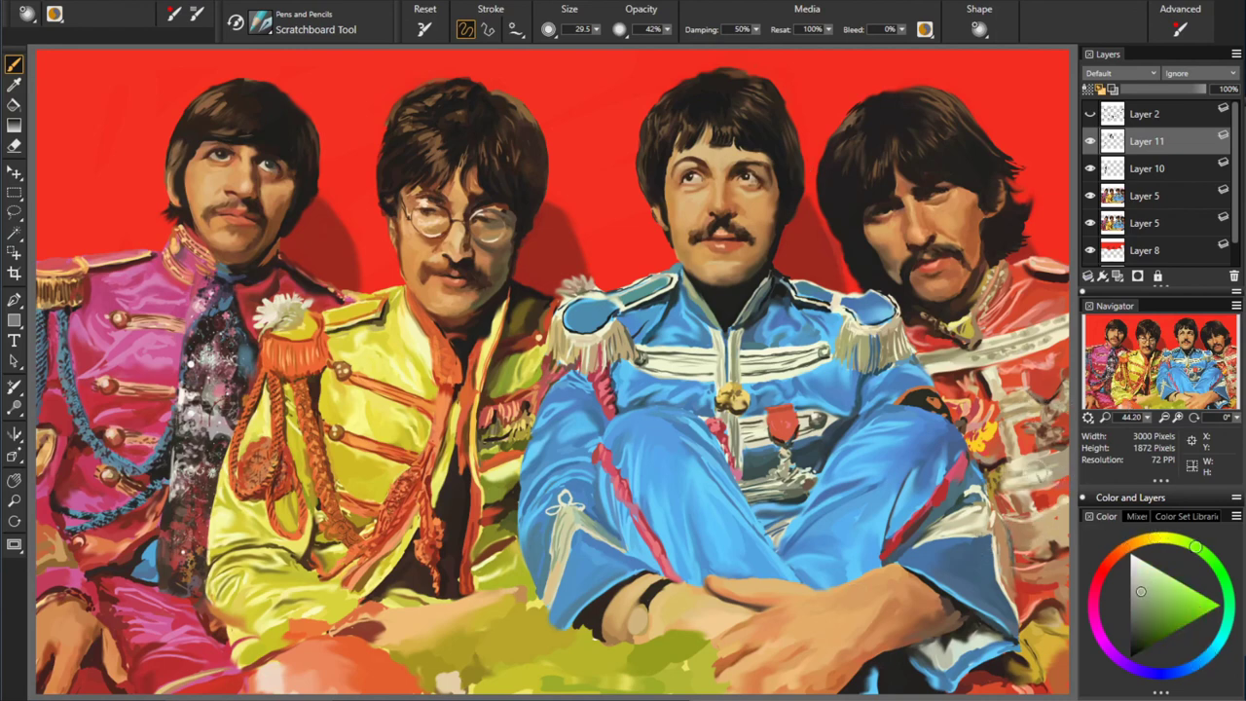
key(0)
alt+click(1009, 592)
- Paint fine strokes in sampled orange-brown, near-black and olive-yellow tones across the lower uniforms and grass
alt+click(961, 674)
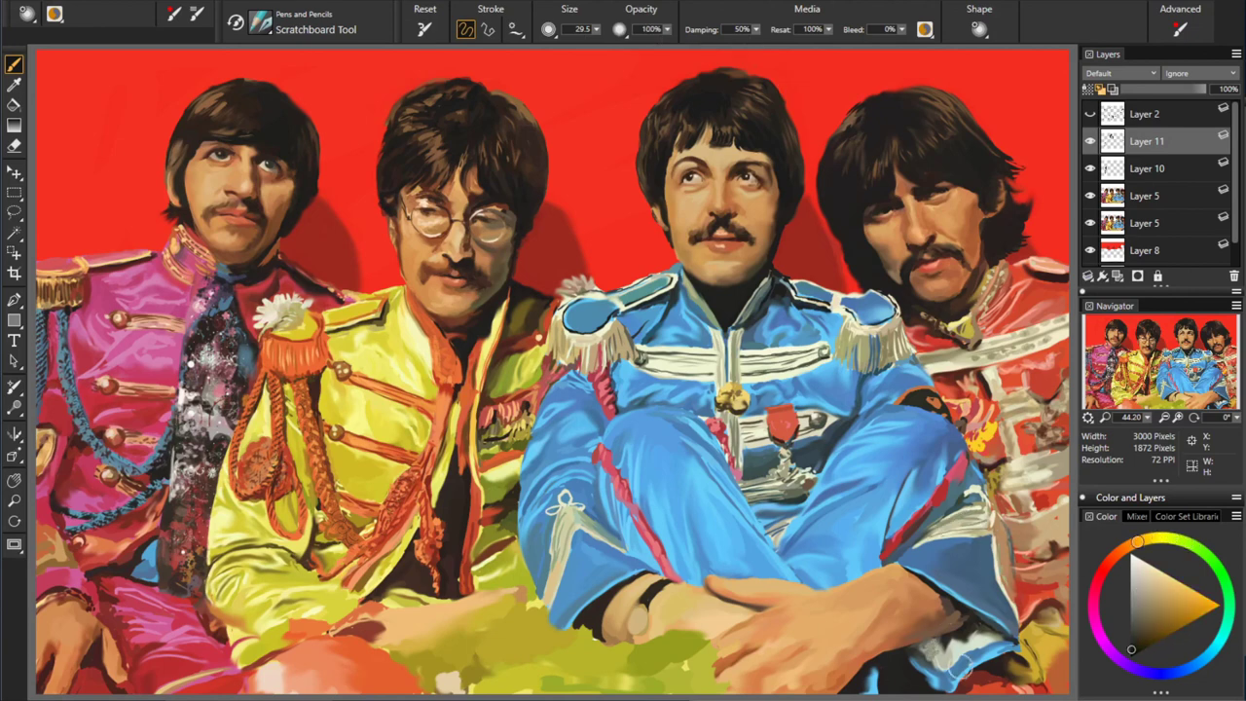
alt+click(949, 672)
alt+click(843, 683)
alt+click(894, 670)
alt+click(668, 656)
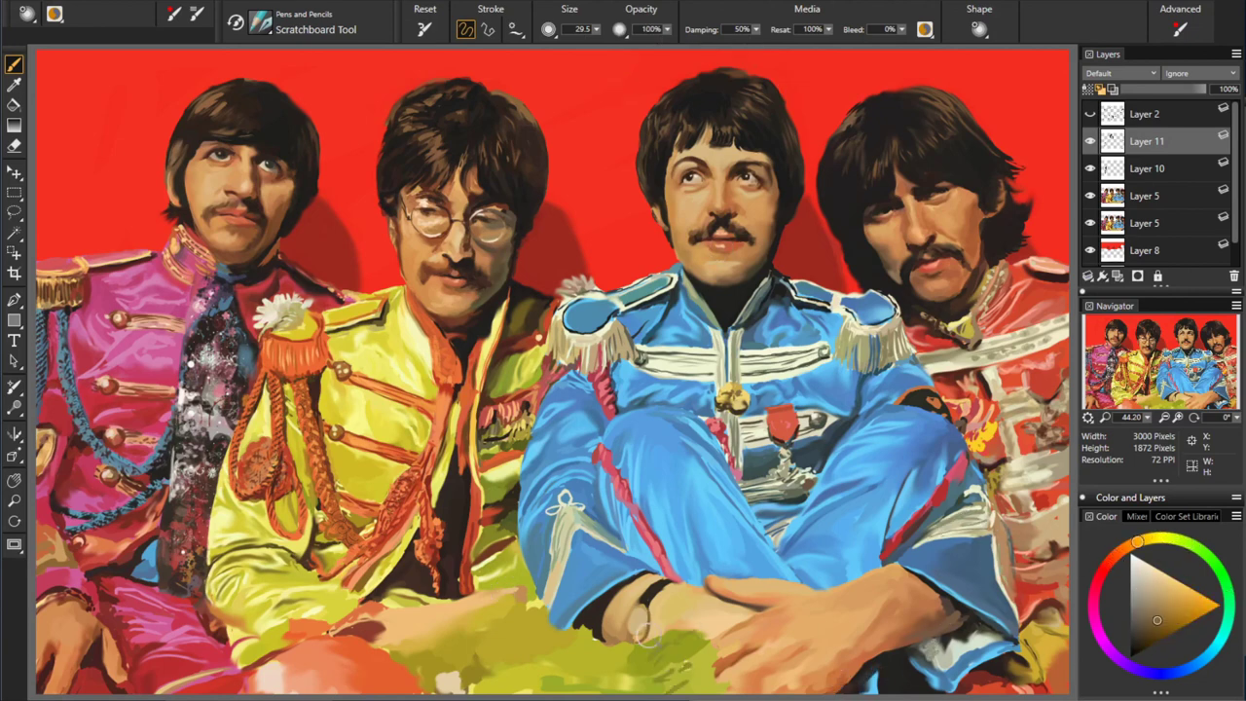
alt+click(638, 628)
alt+click(628, 643)
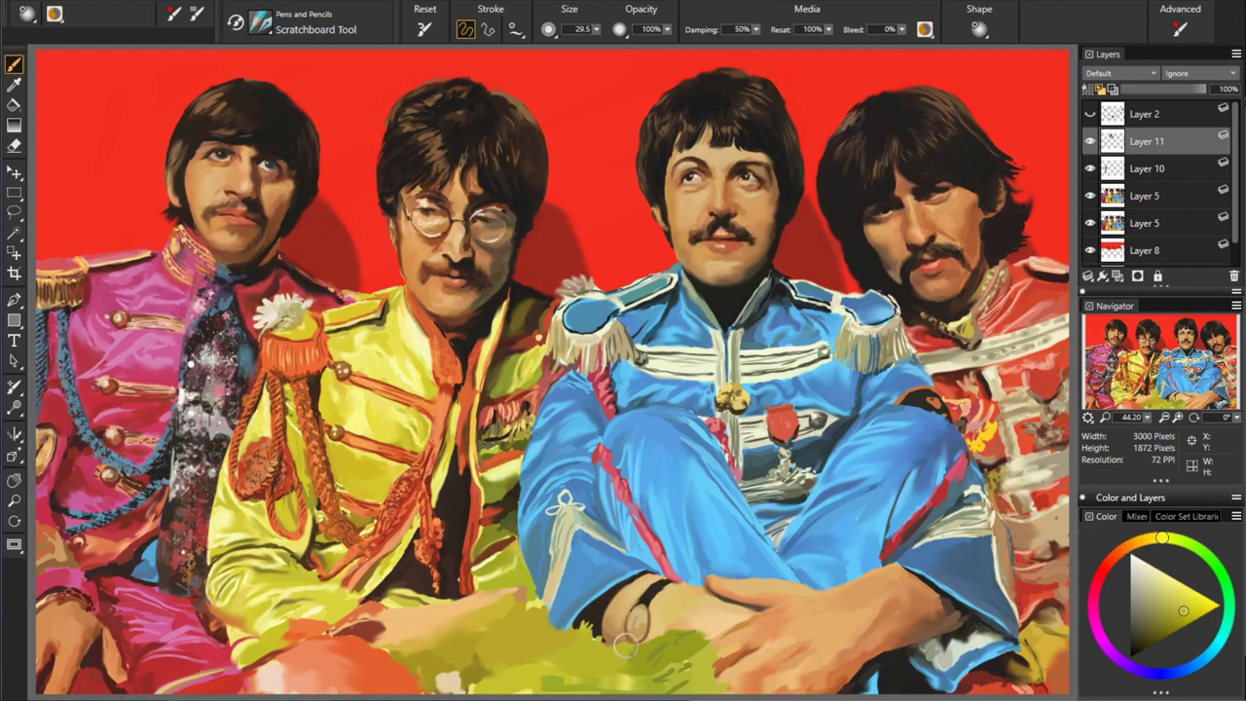
alt+click(637, 618)
alt+click(672, 624)
alt+click(679, 630)
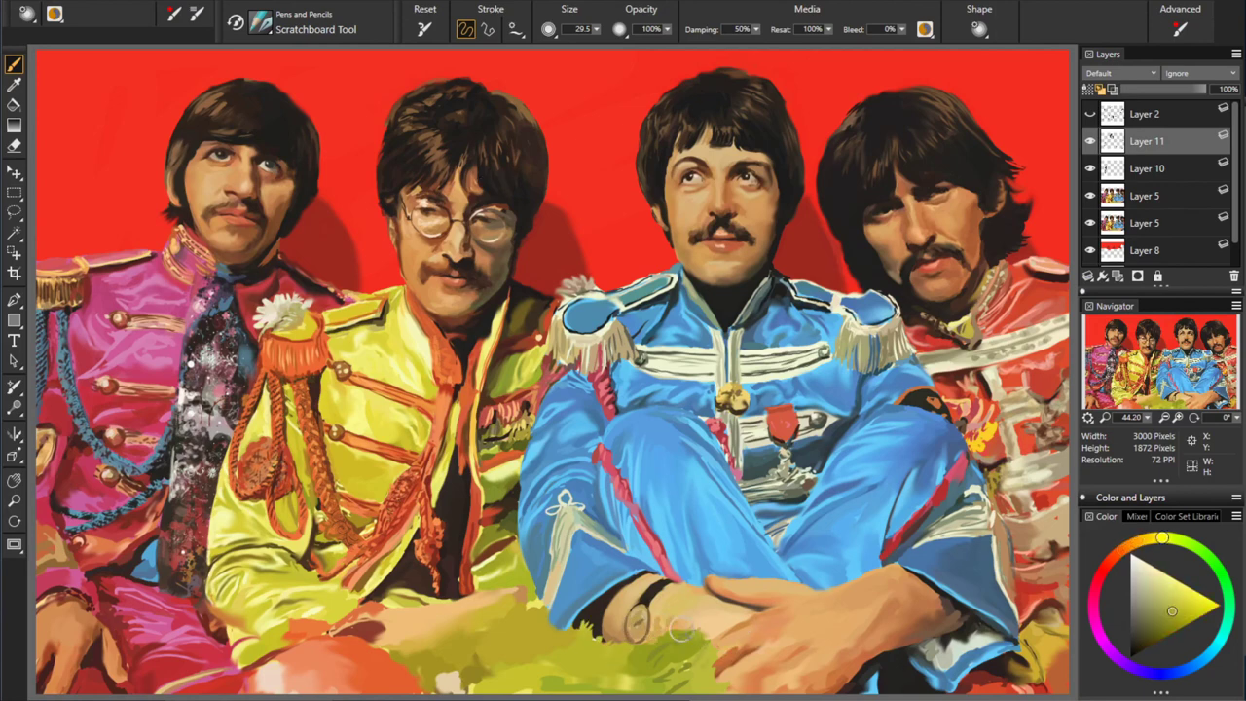
alt+click(571, 623)
alt+click(479, 632)
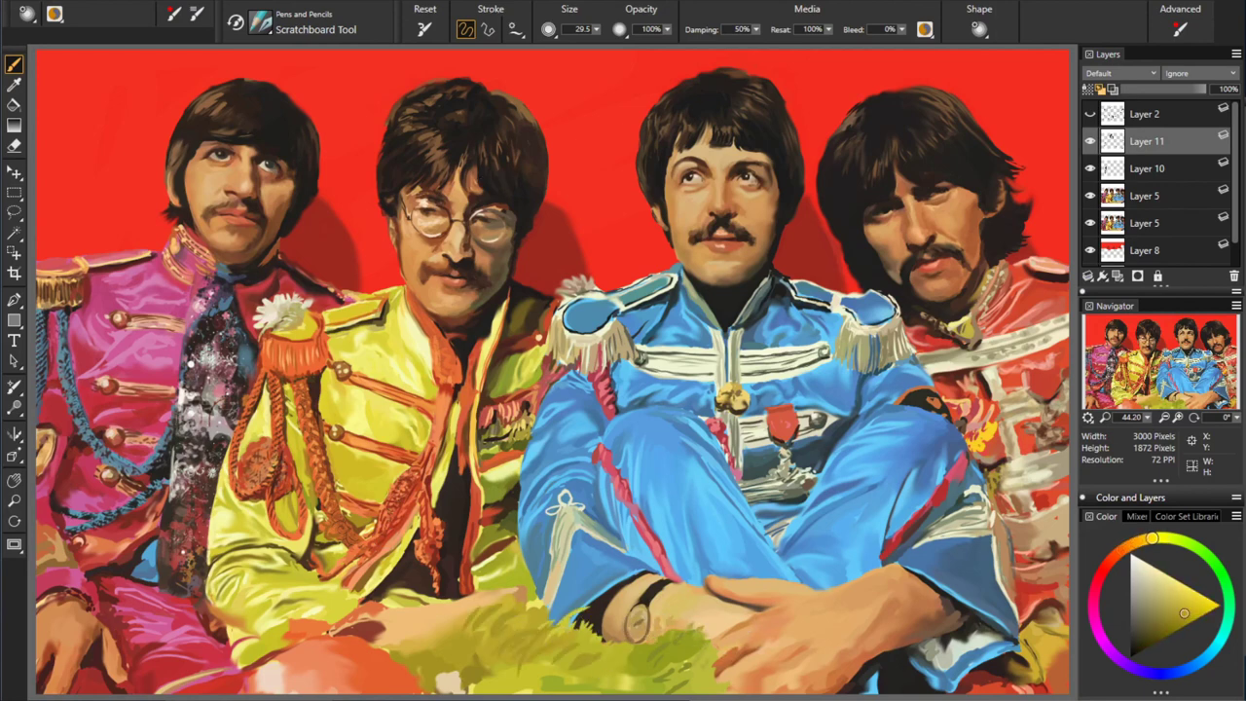
- Add bright yellow, orange-yellow and darker orange detail strokes along the lower painting
alt+click(458, 638)
alt+click(475, 615)
alt+click(406, 588)
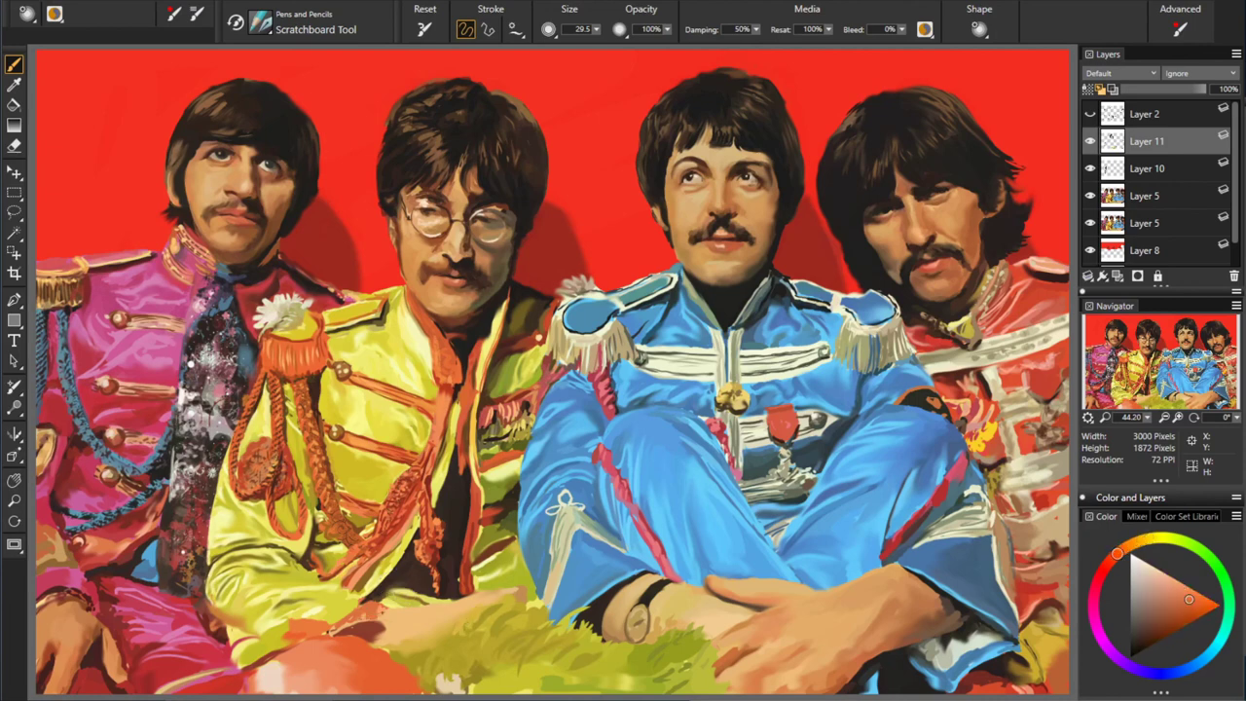
alt+click(376, 627)
alt+click(362, 642)
alt+click(335, 640)
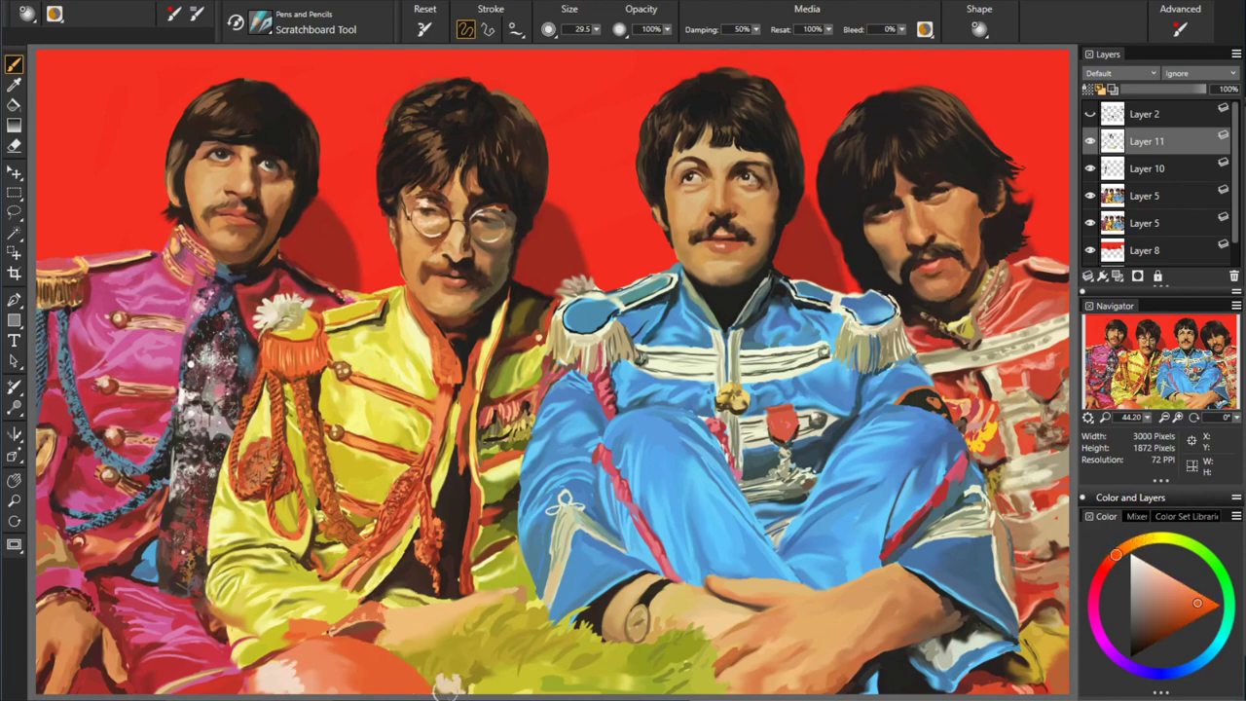
alt+click(547, 636)
alt+click(505, 621)
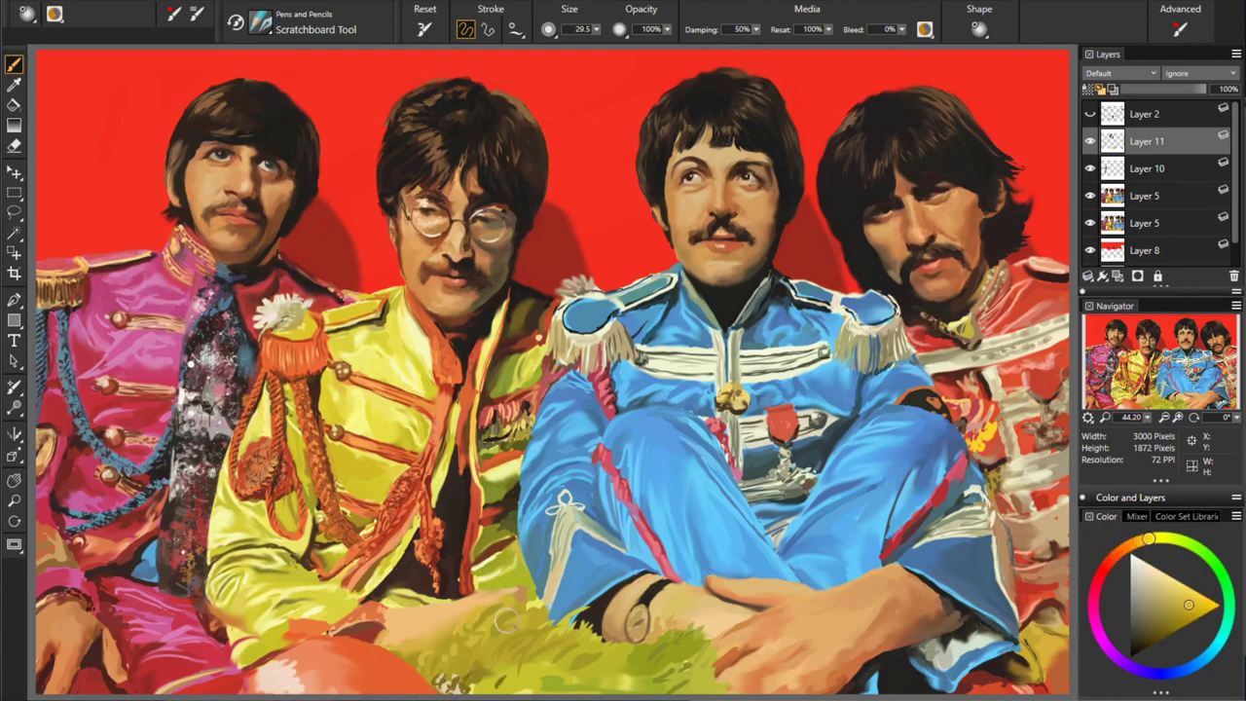
alt+click(609, 688)
alt+click(621, 651)
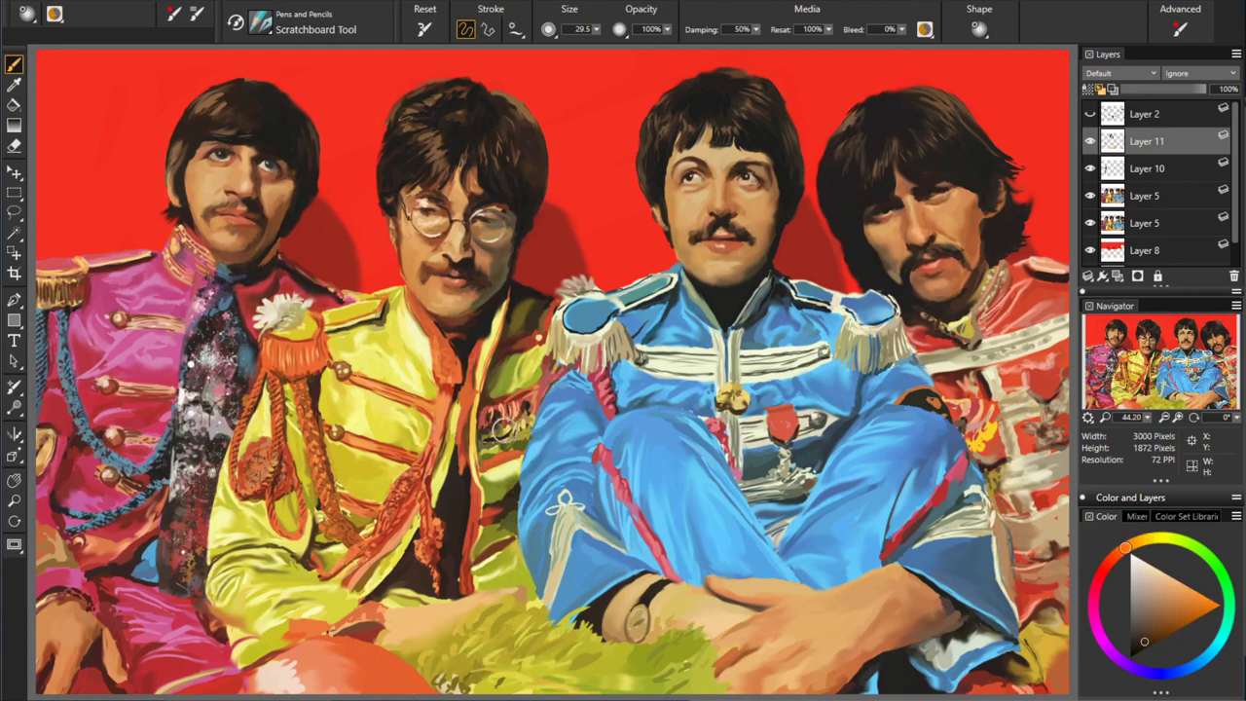
- Add orange-red, yellowish-orange and bright yellow details across the upper uniforms
alt+click(683, 421)
alt+click(530, 335)
alt+click(806, 584)
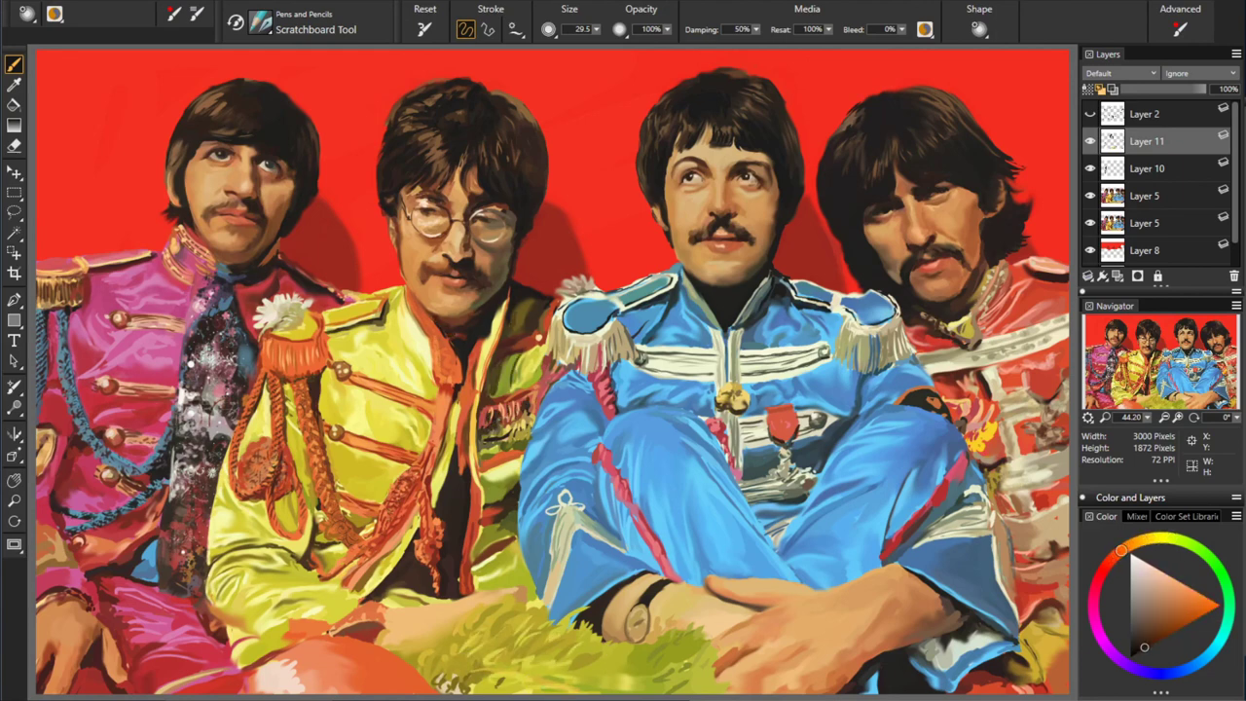
alt+click(418, 359)
alt+click(442, 321)
alt+click(510, 308)
alt+click(329, 388)
alt+click(91, 381)
alt+click(117, 314)
- Detail the blue sleeve and orange collar with dark red, dark blue and light blue strokes
alt+click(233, 233)
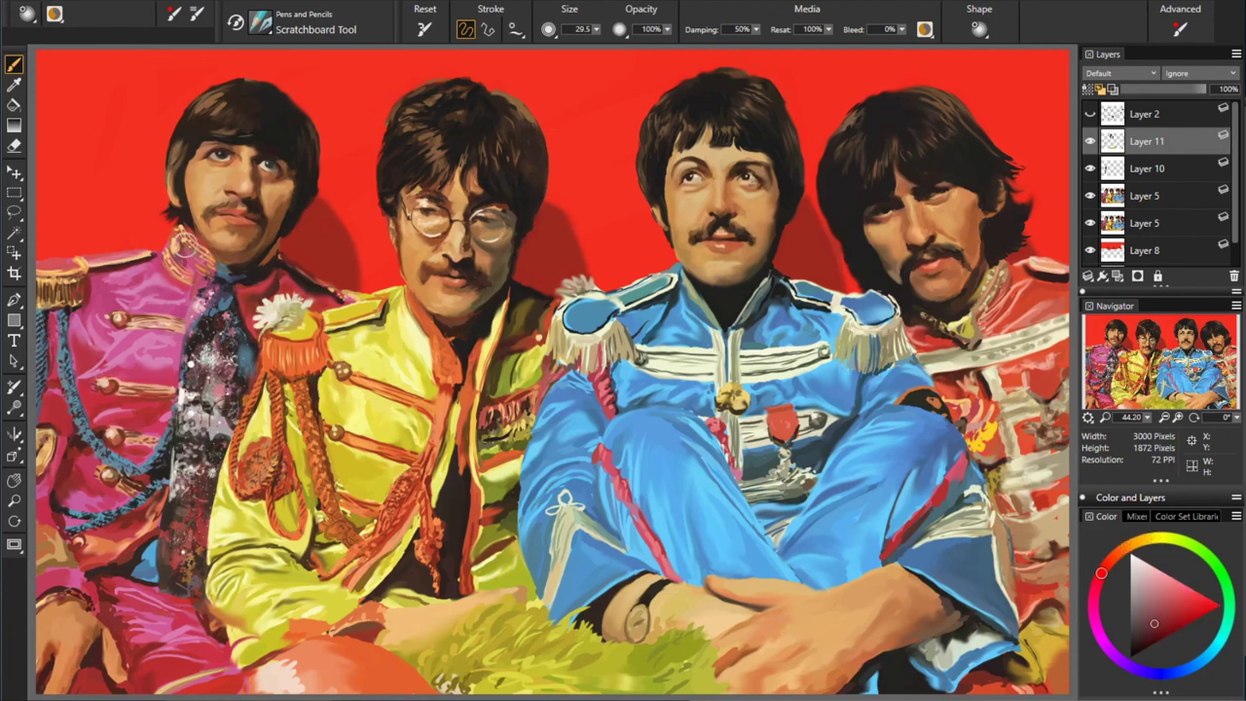
alt+click(241, 217)
alt+click(249, 265)
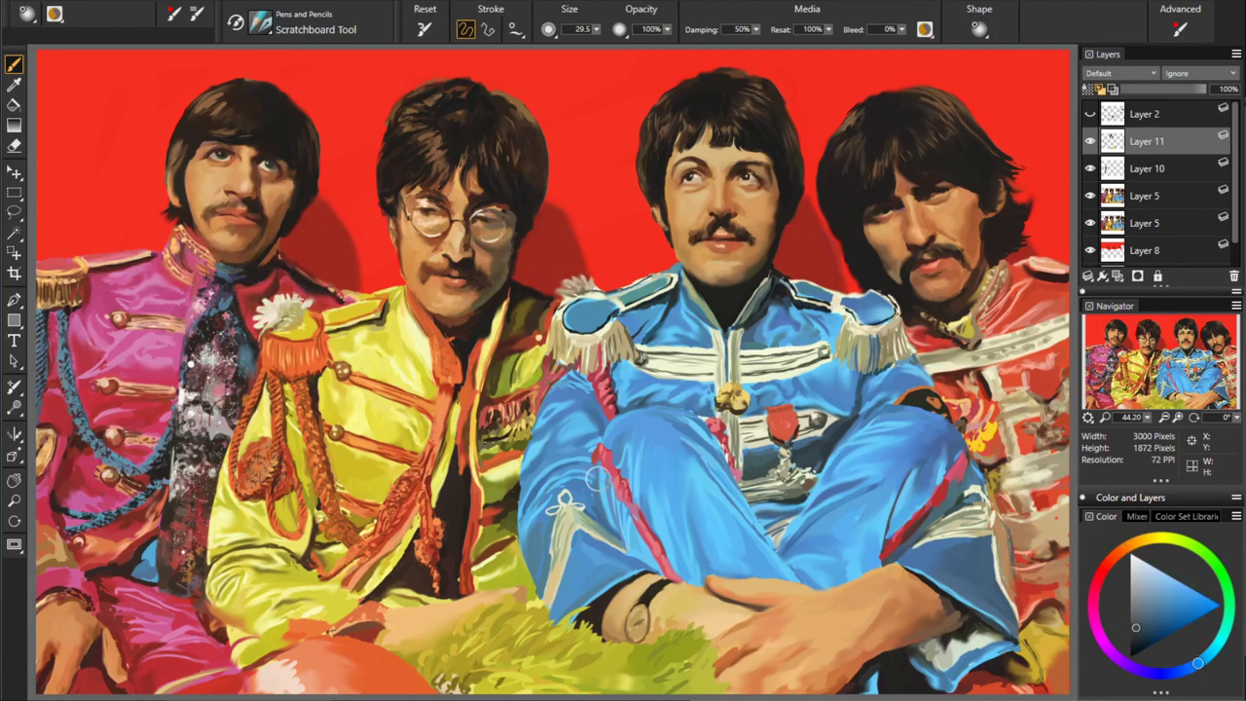
alt+click(450, 327)
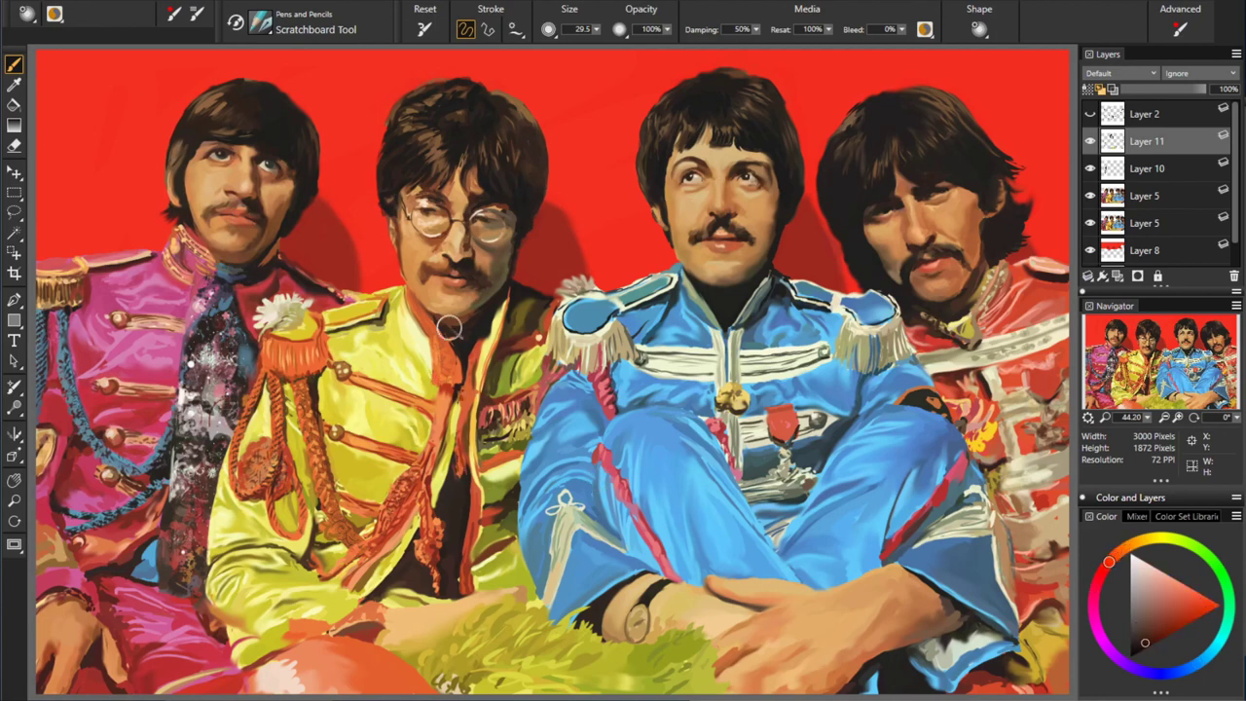
alt+click(302, 392)
alt+click(917, 606)
alt+click(910, 590)
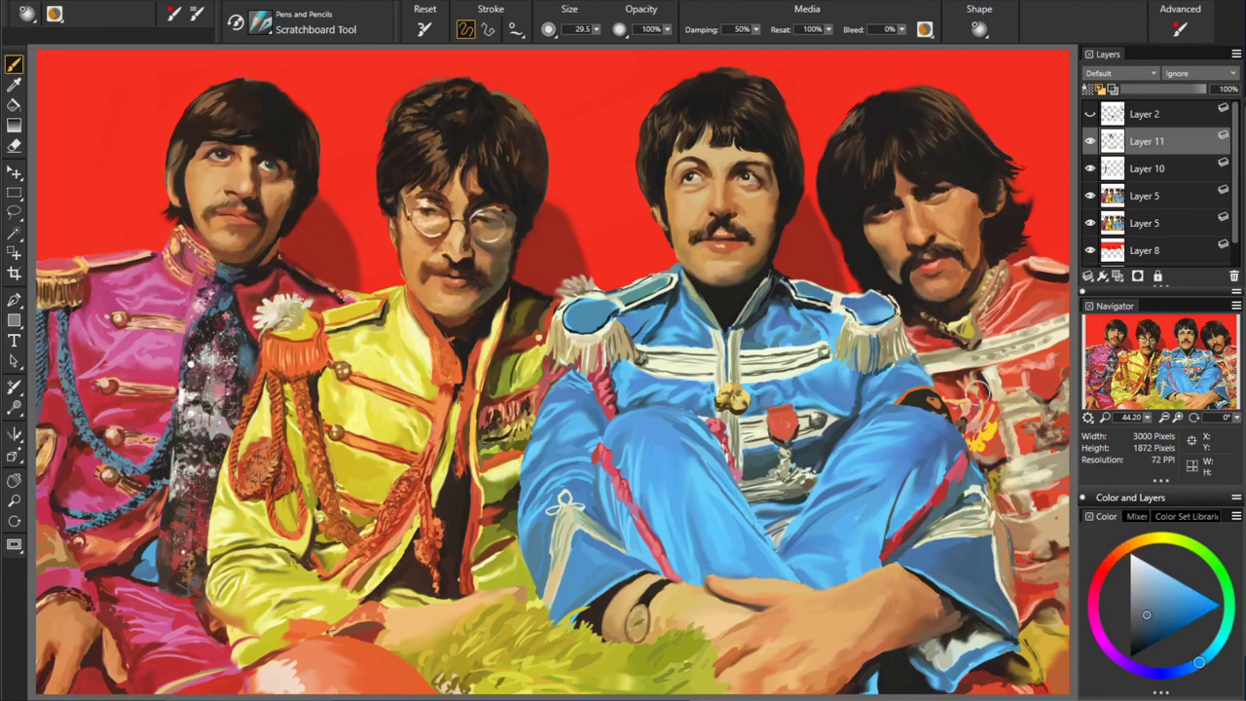
alt+click(668, 435)
alt+click(807, 538)
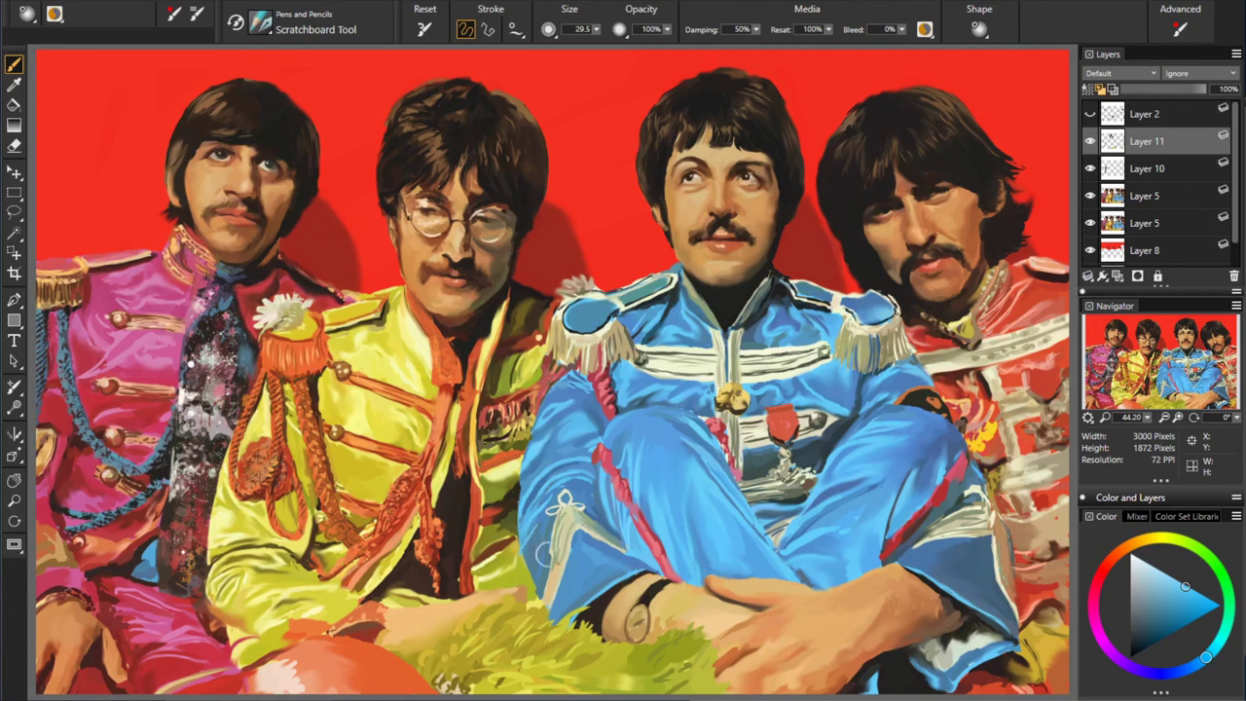
- Add red-orange strokes to the red jacket and dark red and bright yellow to the yellow jacket
alt+click(907, 680)
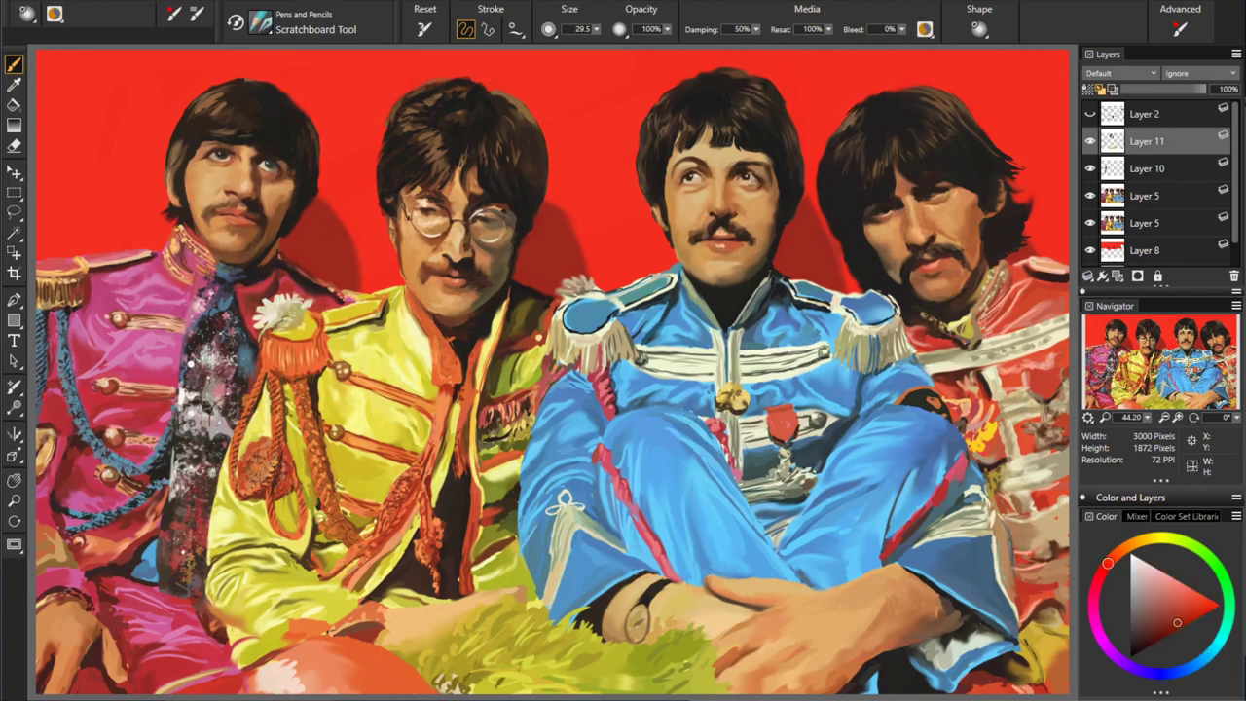
alt+click(1059, 608)
alt+click(1017, 642)
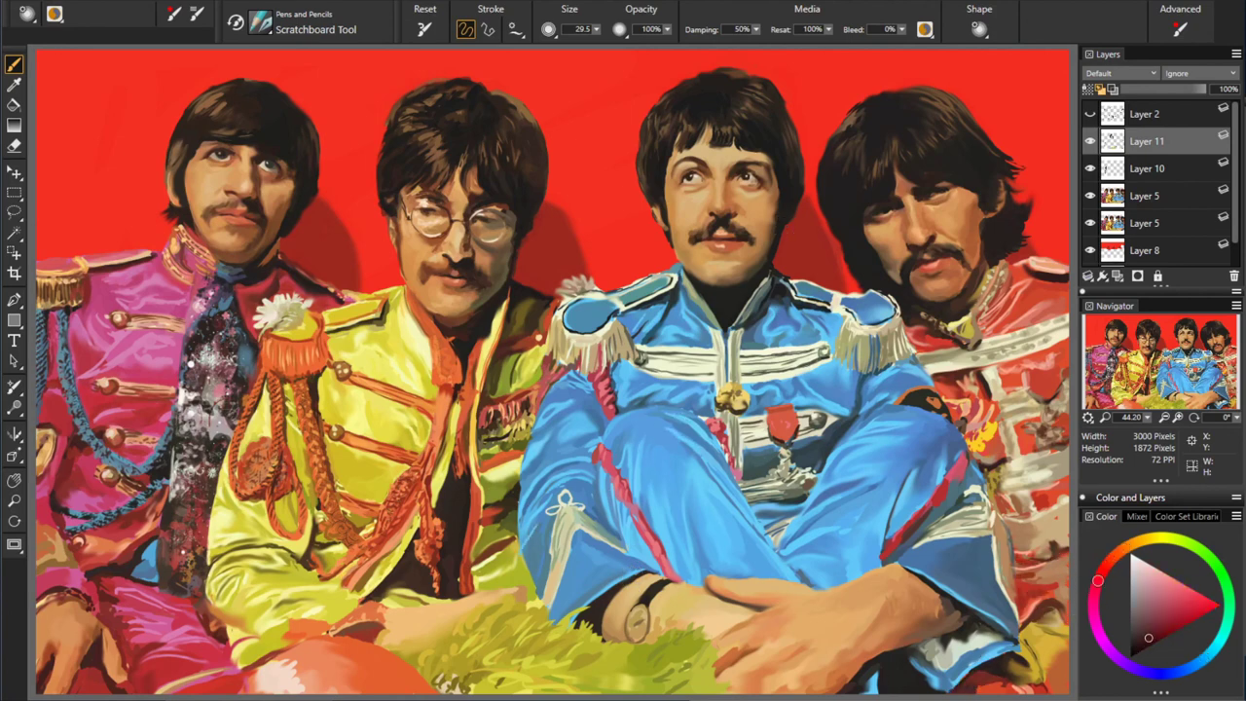
alt+click(757, 252)
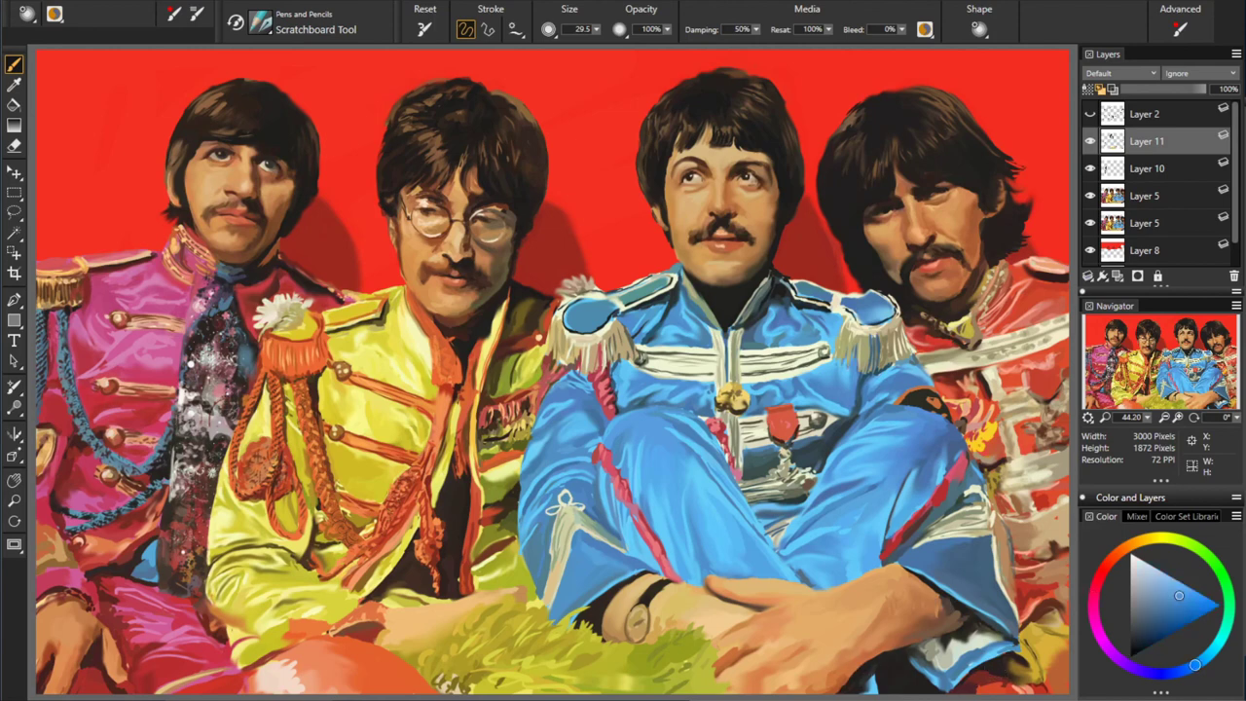
alt+click(773, 302)
alt+click(780, 411)
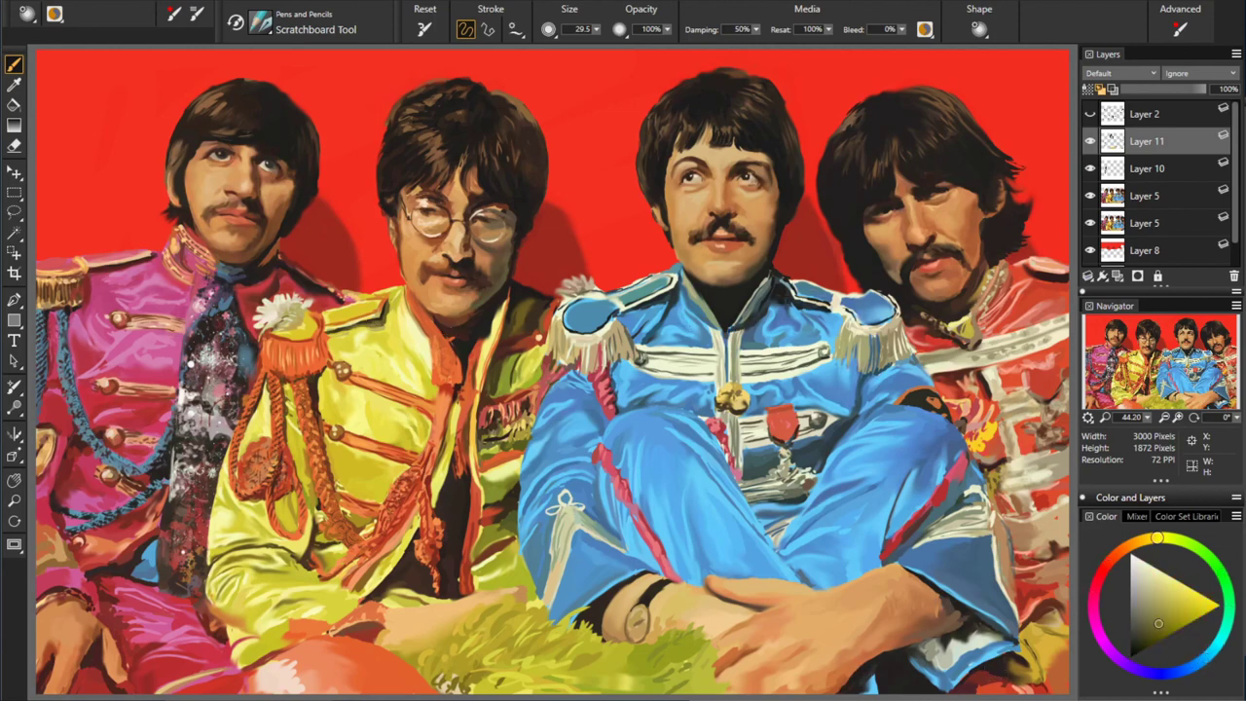
alt+click(479, 470)
alt+click(475, 458)
alt+click(467, 424)
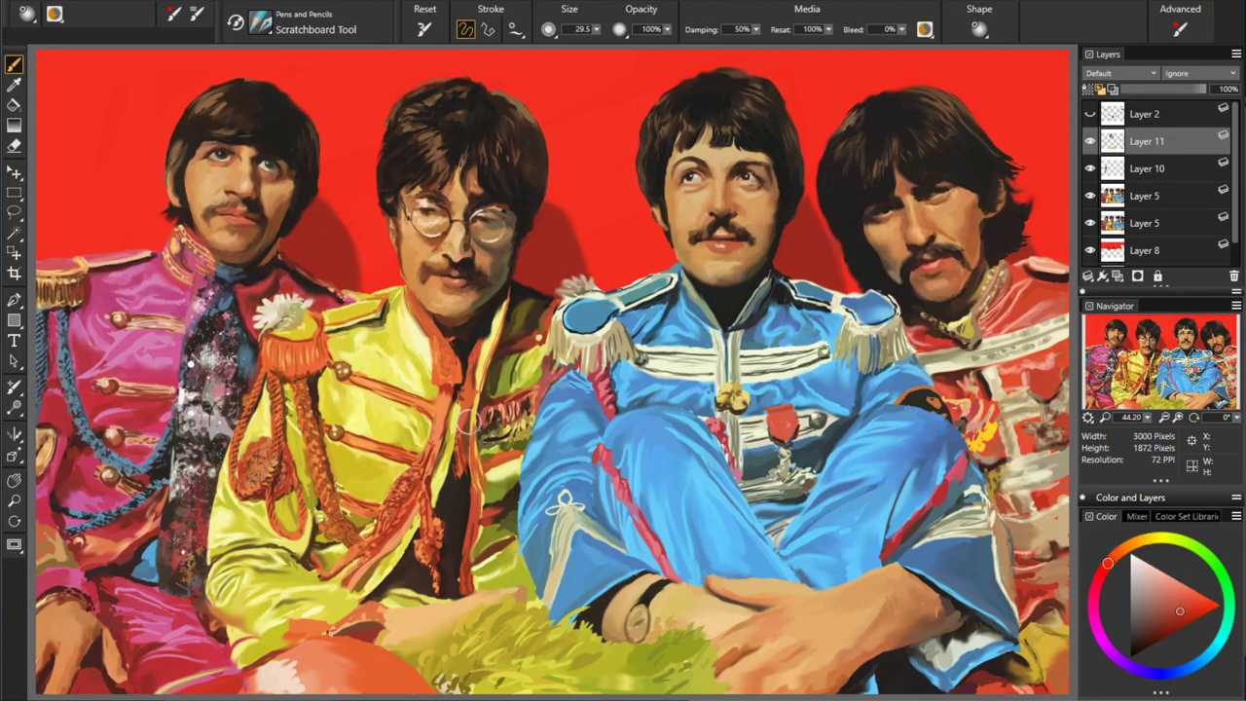
alt+click(469, 425)
alt+click(452, 387)
alt+click(451, 387)
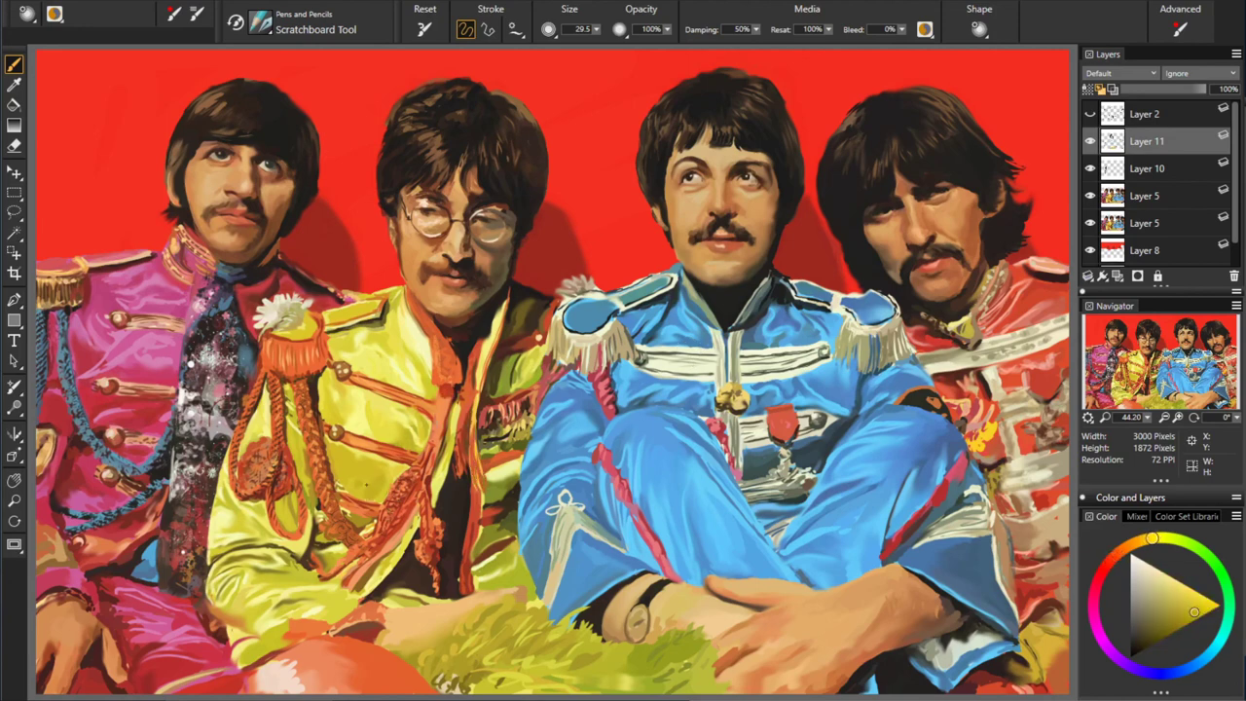
- Paint orange, brighter orange, medium blue and dark orange-brown detail strokes
alt+click(829, 295)
alt+click(630, 621)
alt+click(504, 587)
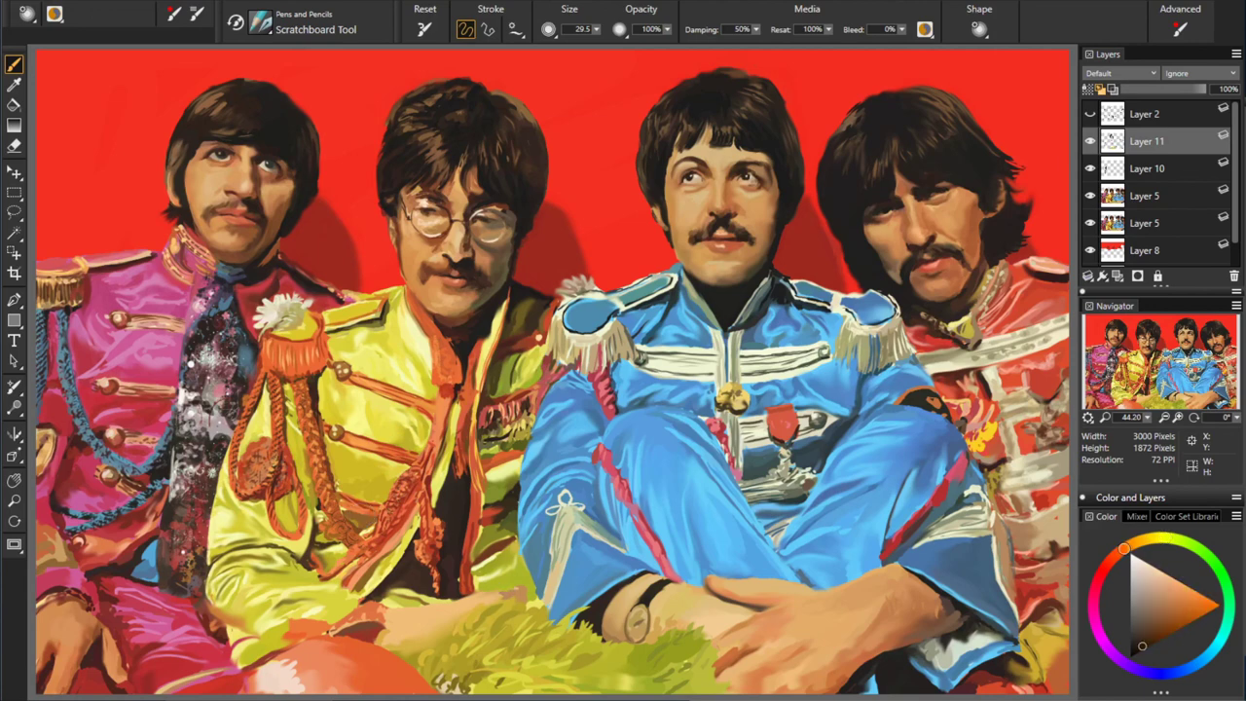
alt+click(633, 532)
alt+click(437, 550)
alt+click(400, 535)
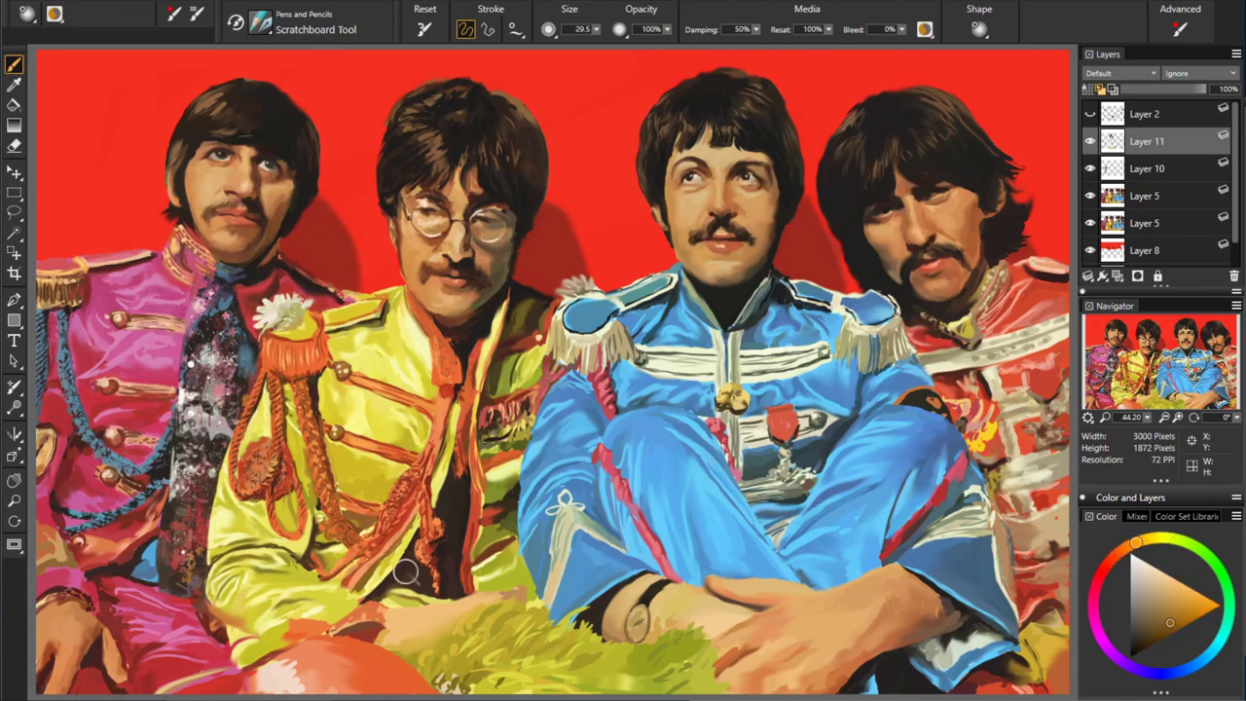
alt+click(607, 528)
alt+click(446, 492)
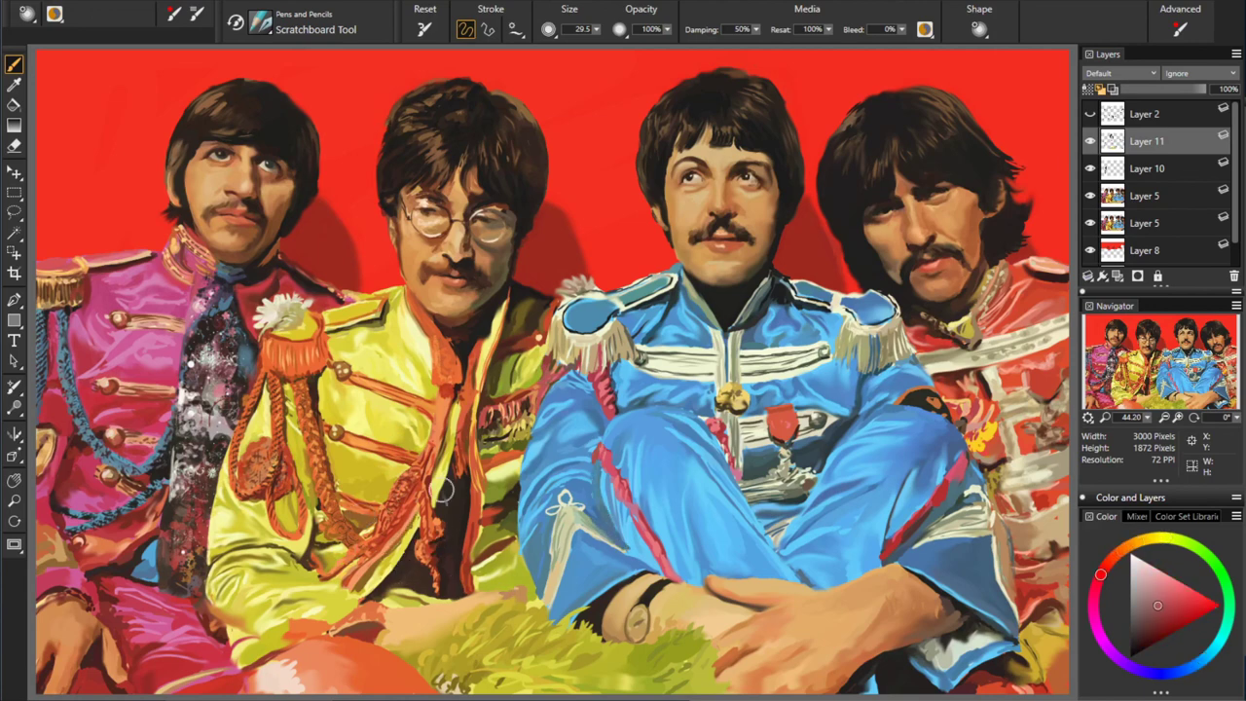
alt+click(927, 362)
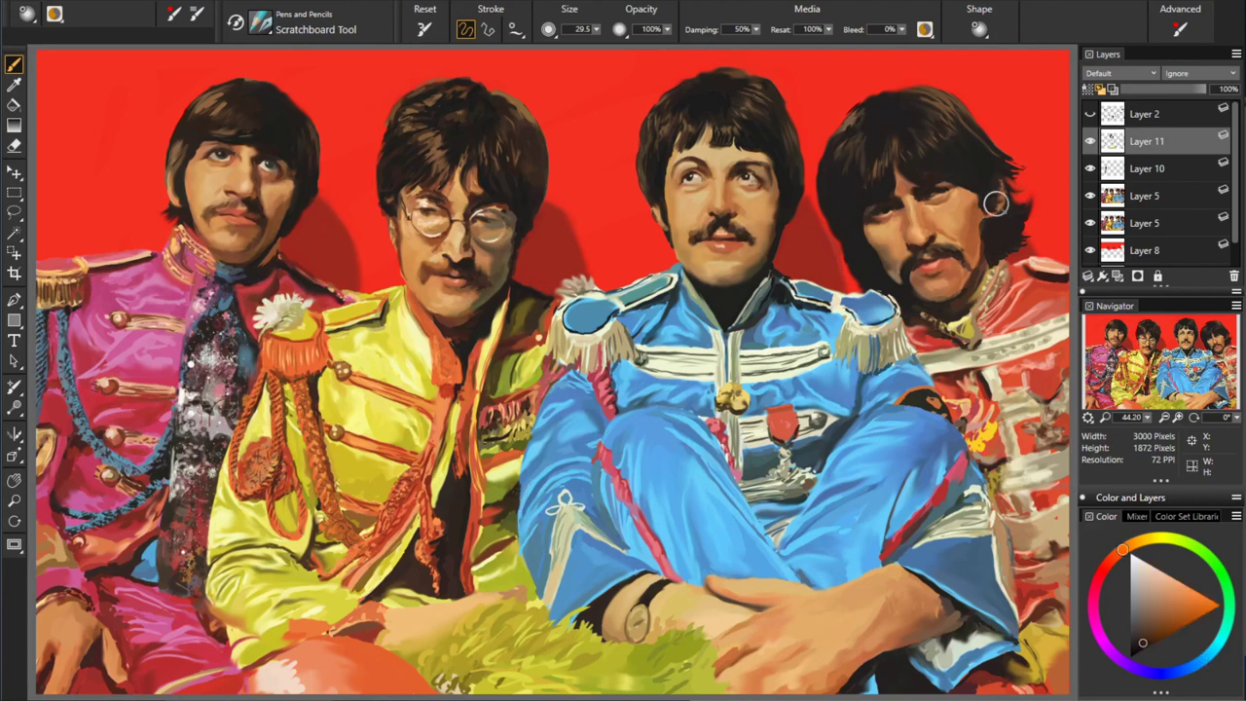
- Detail the yellow jacket and blue sleeve stripe in orange, dark brown, yellow-green and reds
alt+click(527, 415)
alt+click(321, 495)
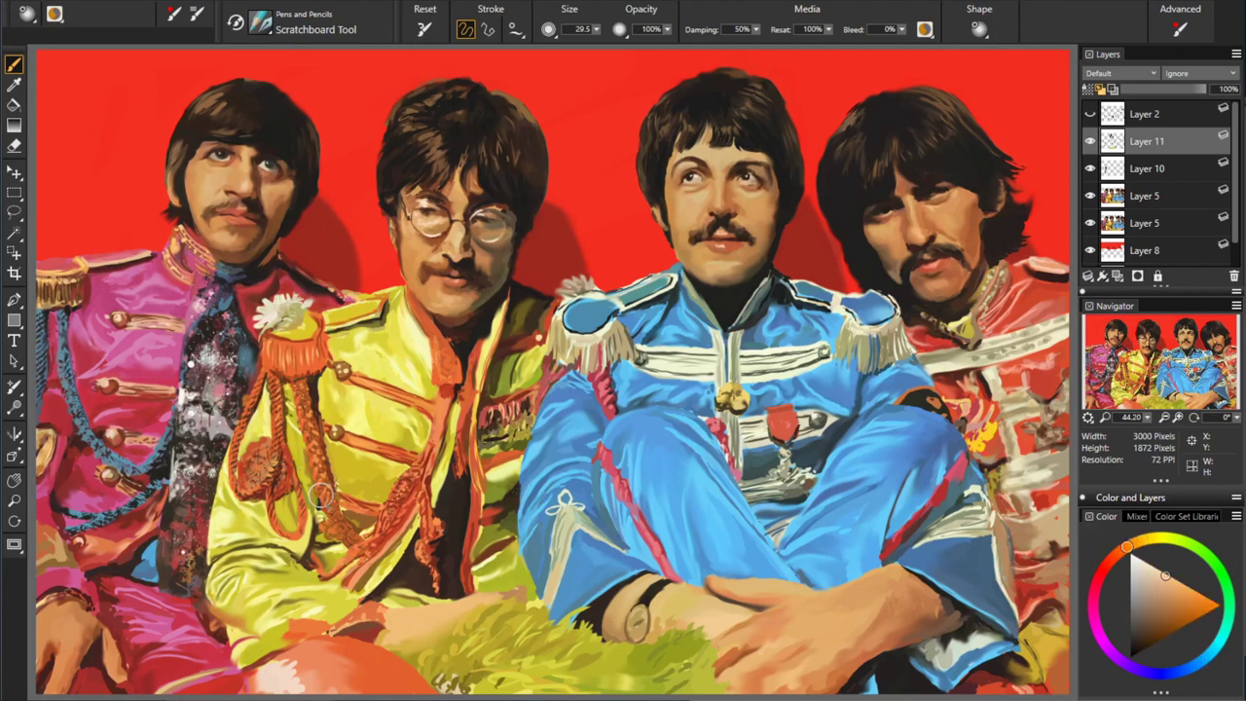
alt+click(377, 405)
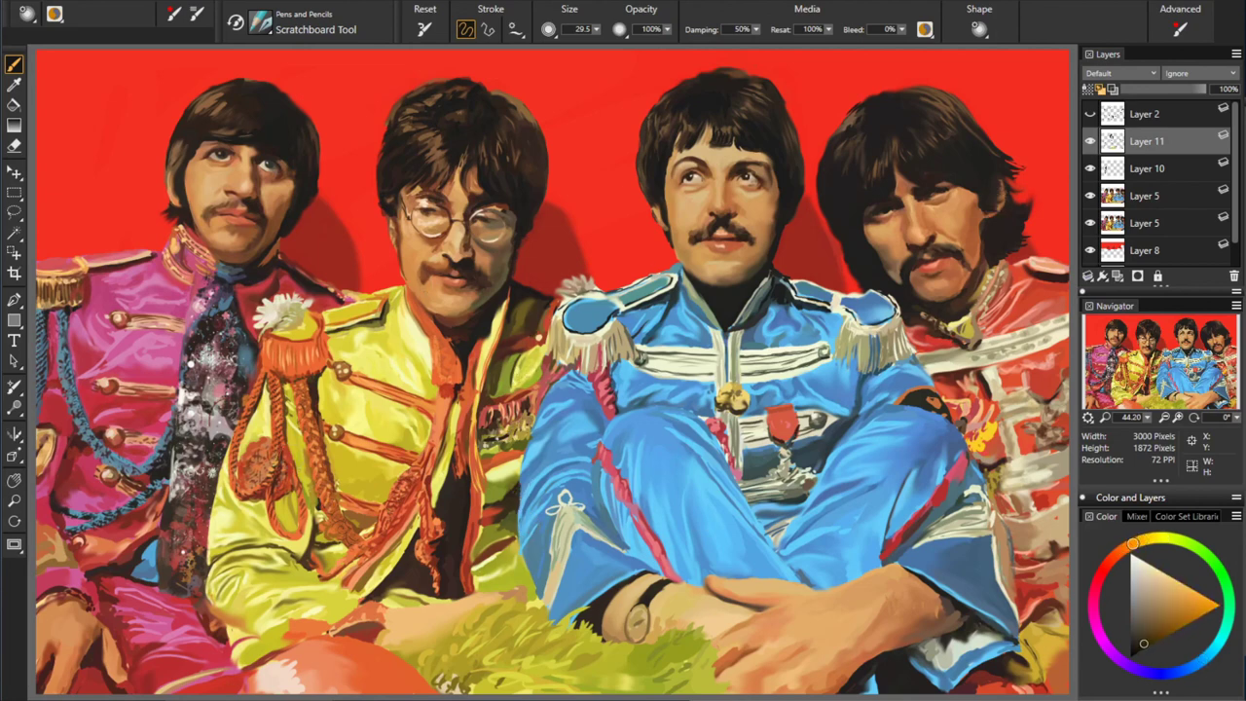
alt+click(537, 326)
alt+click(603, 413)
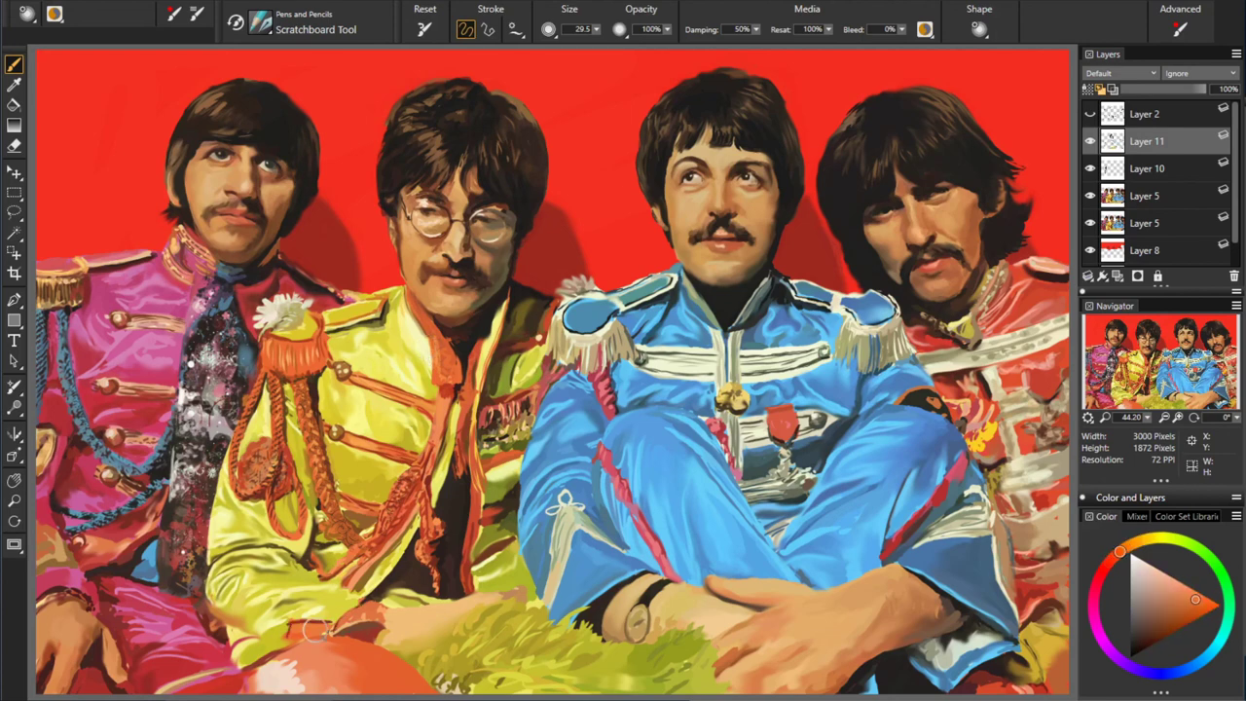
alt+click(499, 552)
alt+click(234, 648)
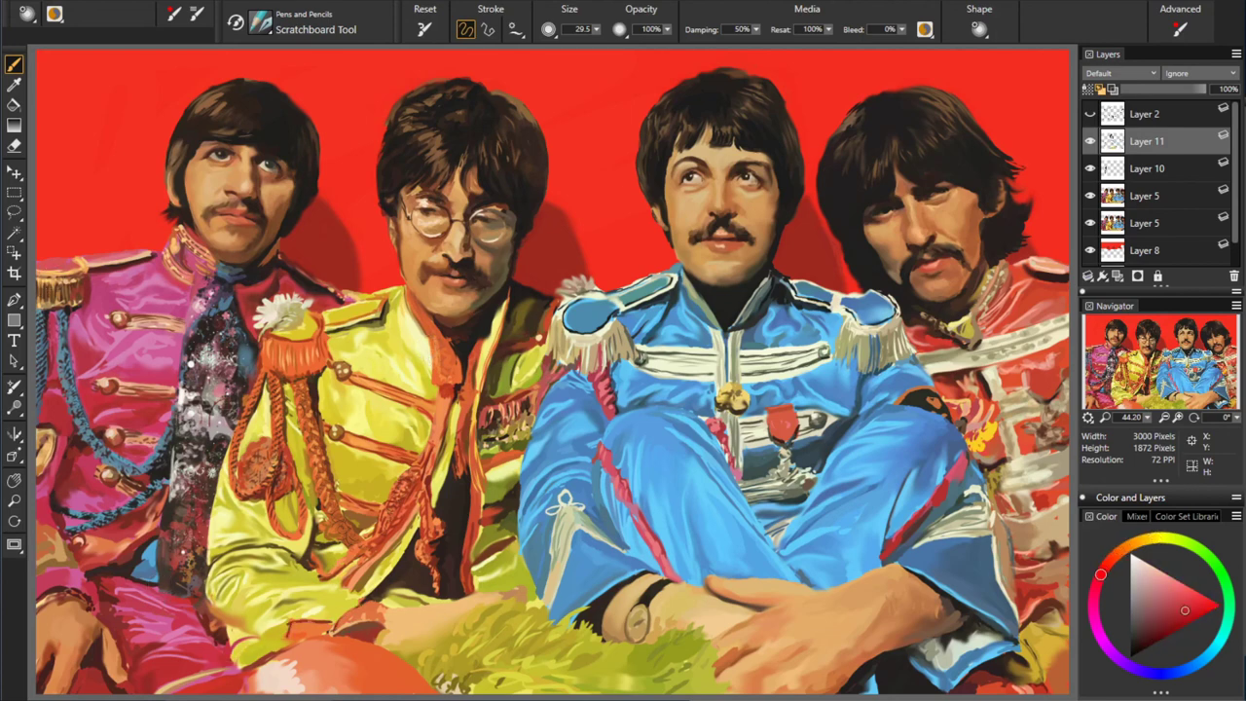
alt+click(253, 679)
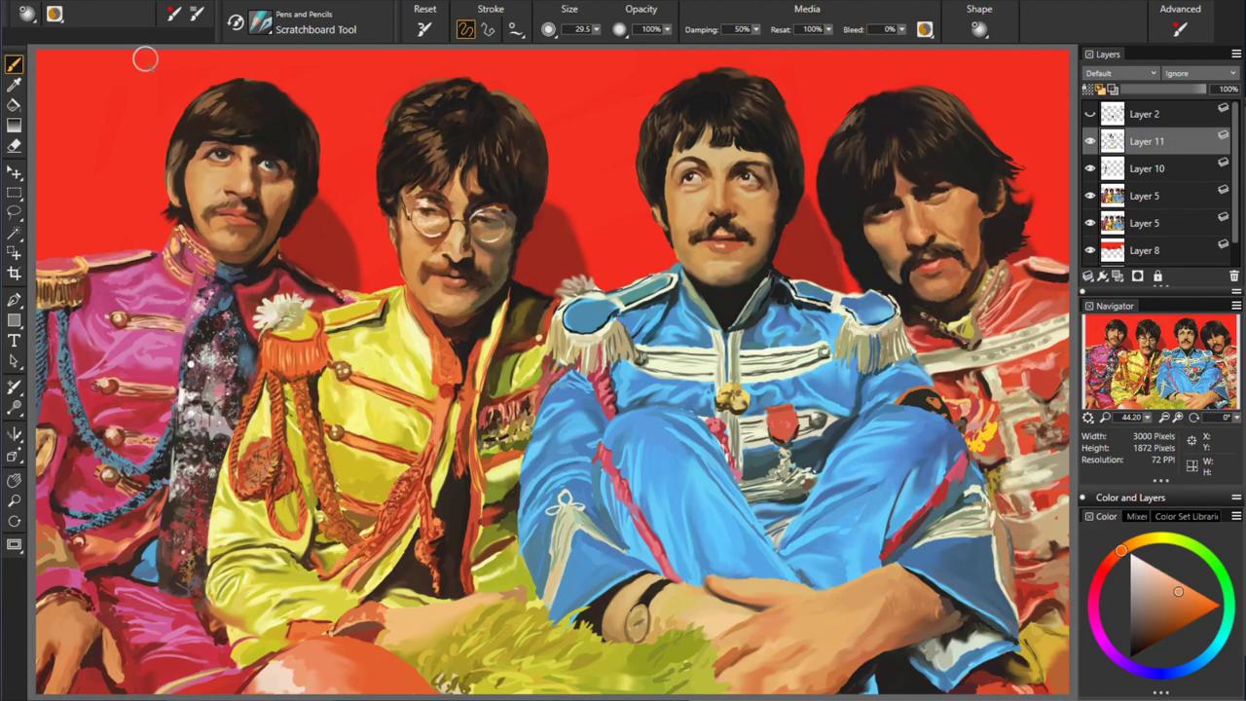
alt+click(136, 640)
- Add brighter red, dark pink and orange braid accents to the pink and yellow jackets
click(1186, 602)
click(1174, 622)
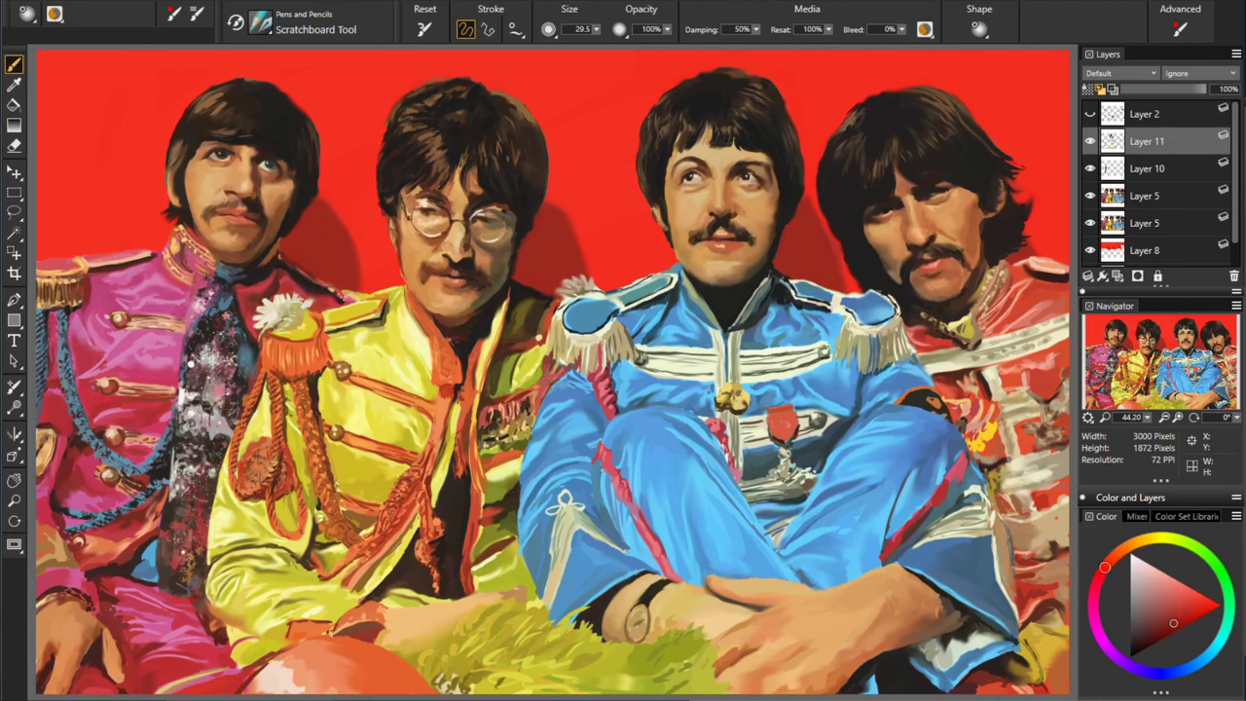
alt+click(81, 554)
alt+click(510, 103)
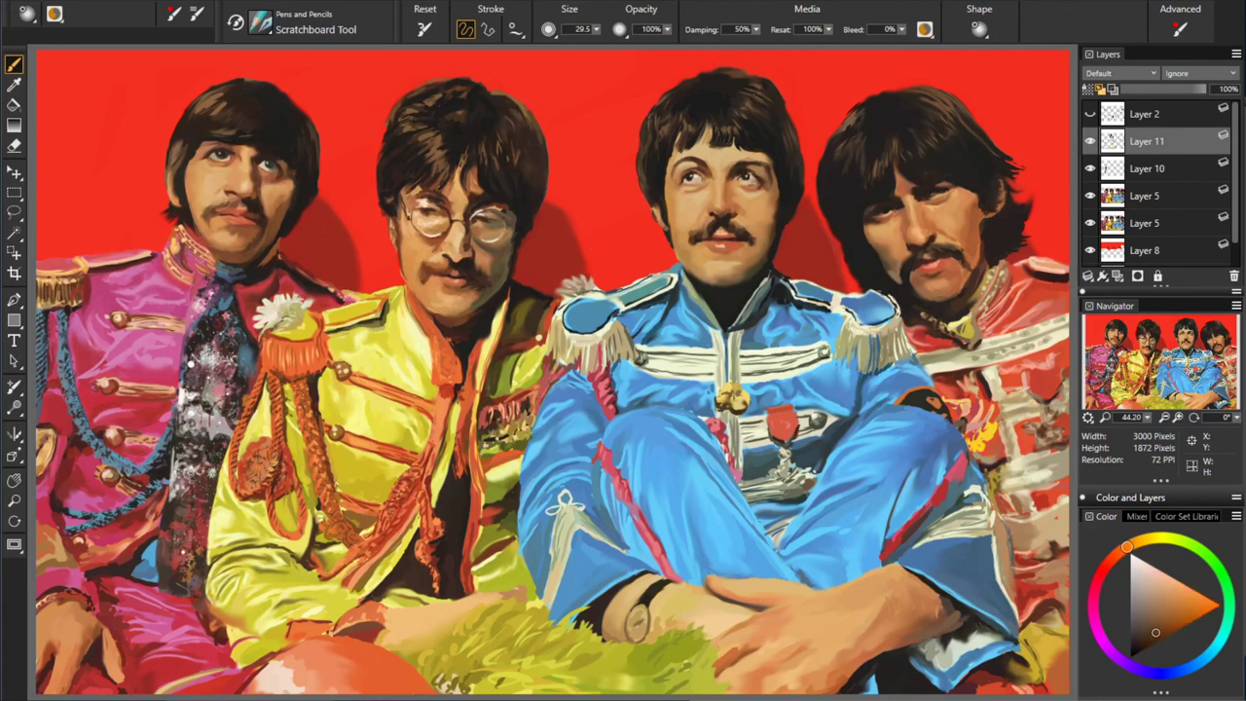
alt+click(758, 252)
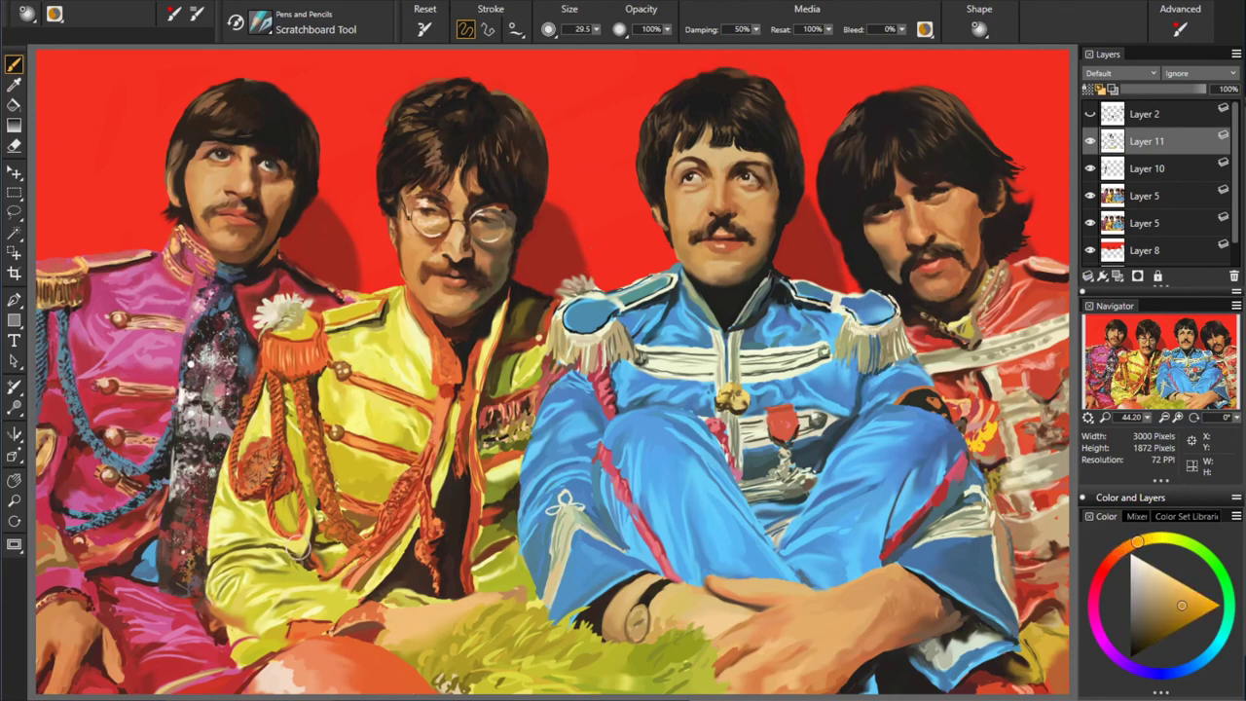
alt+click(298, 552)
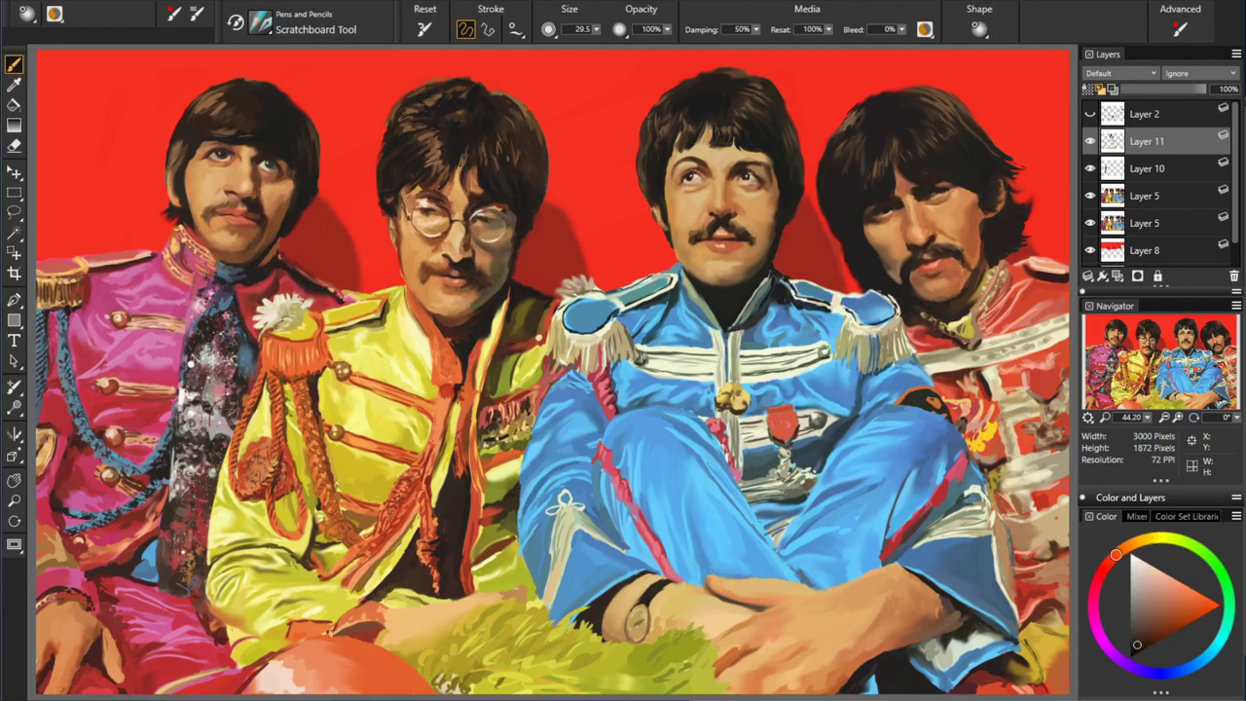
alt+click(470, 481)
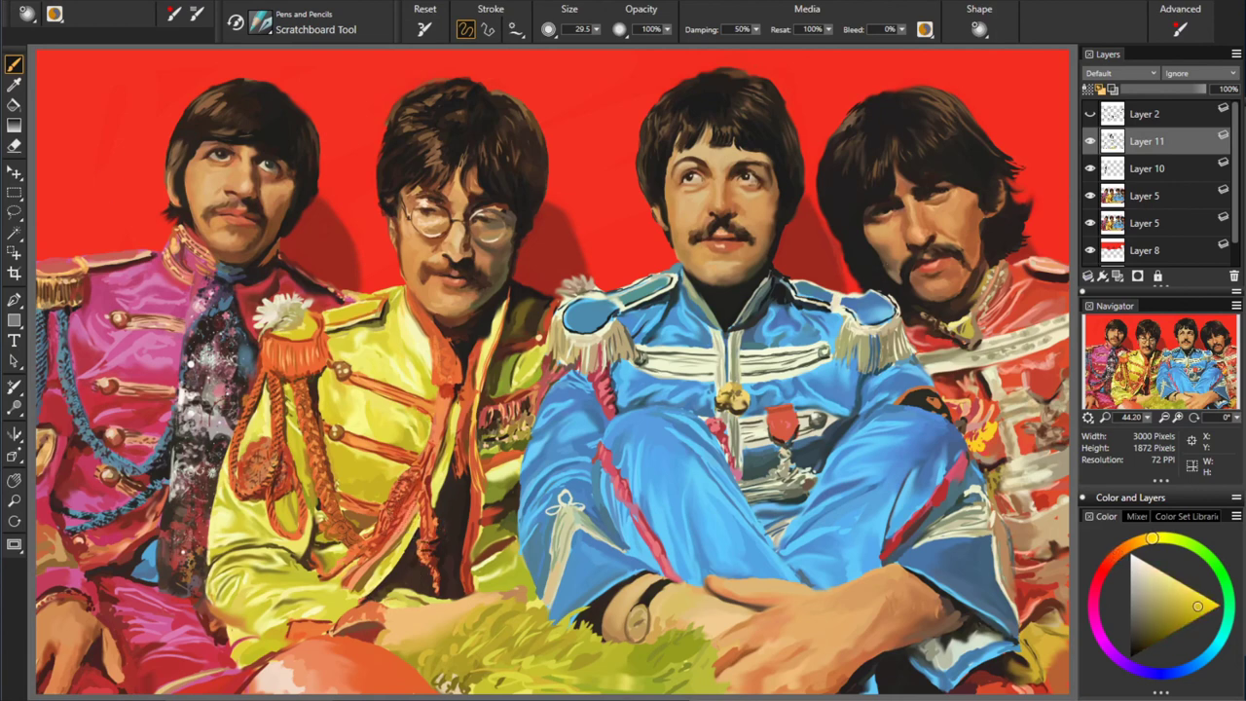
alt+click(362, 393)
alt+click(399, 432)
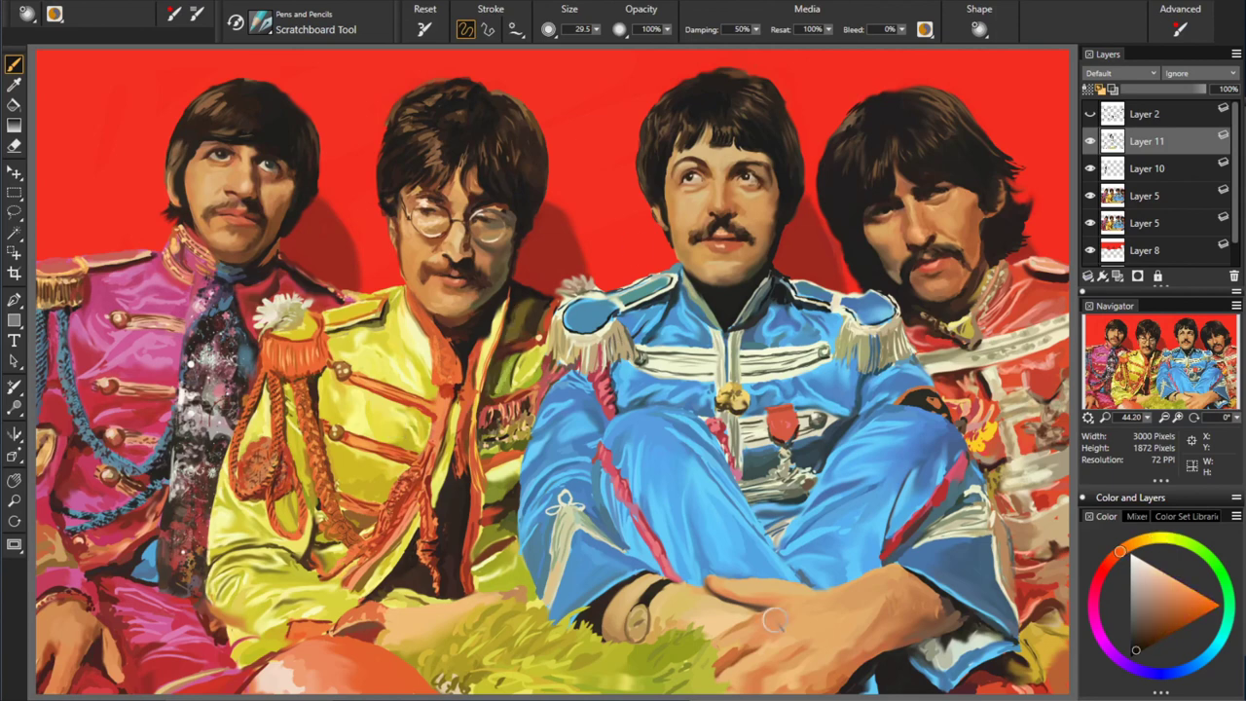
- Detail the blue uniform and right-hand red uniform with blues, oranges, pale highlights and salmon
alt+click(923, 481)
alt+click(898, 557)
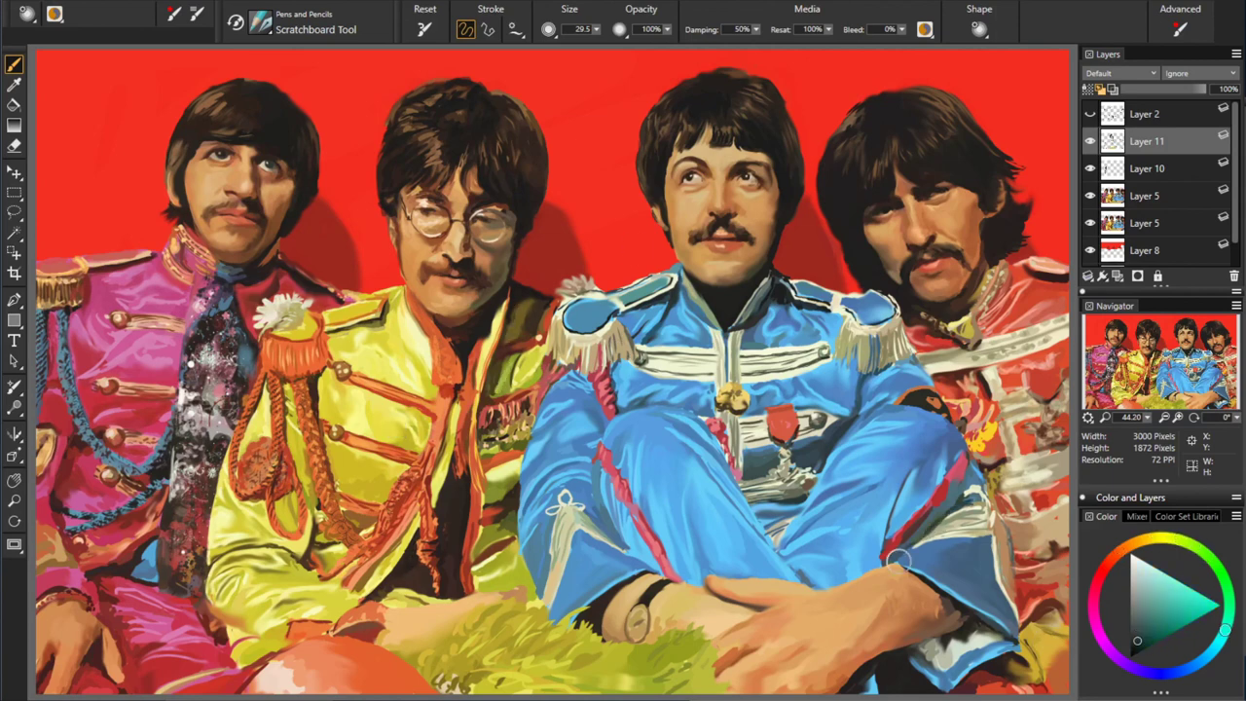
alt+click(876, 541)
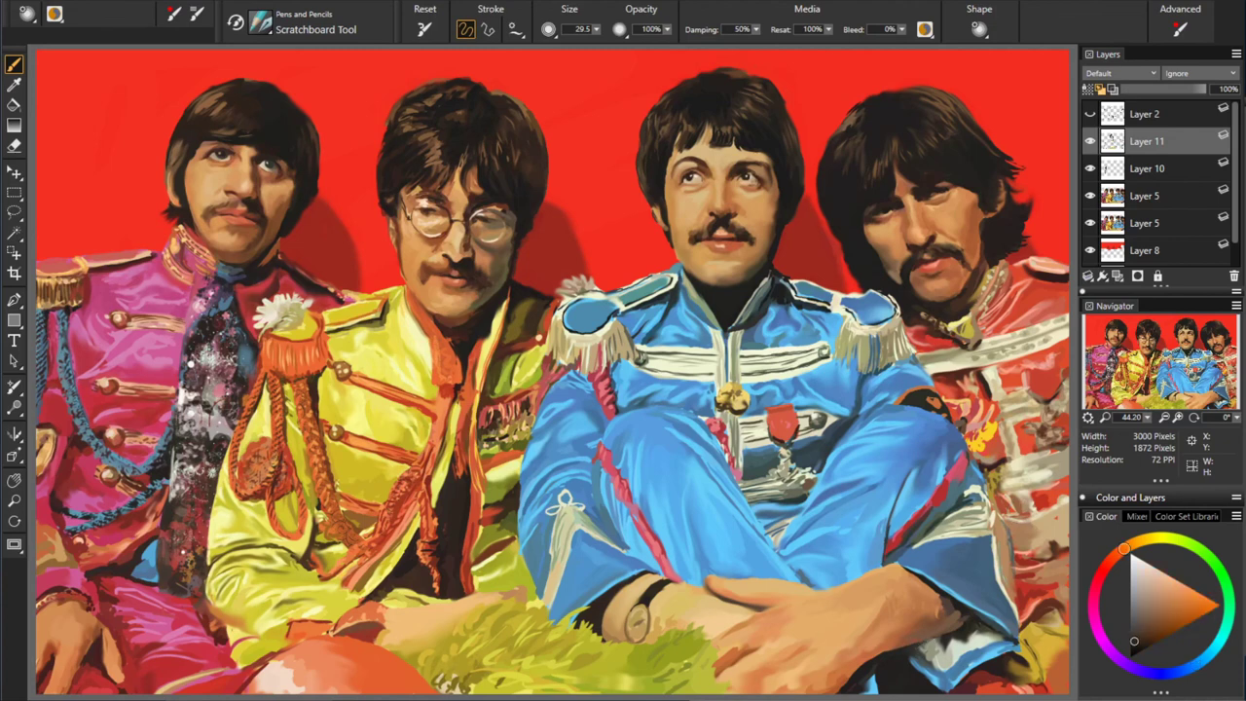
alt+click(780, 572)
alt+click(1018, 514)
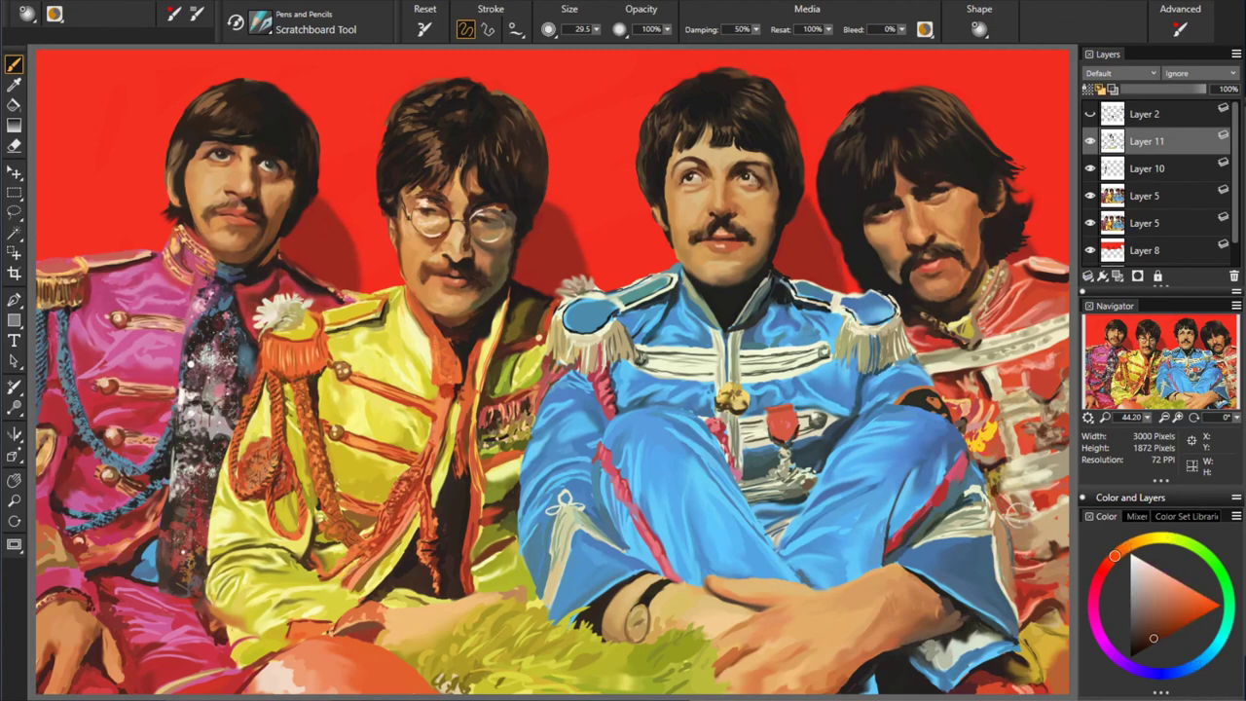
alt+click(1023, 501)
alt+click(1049, 499)
alt+click(1060, 478)
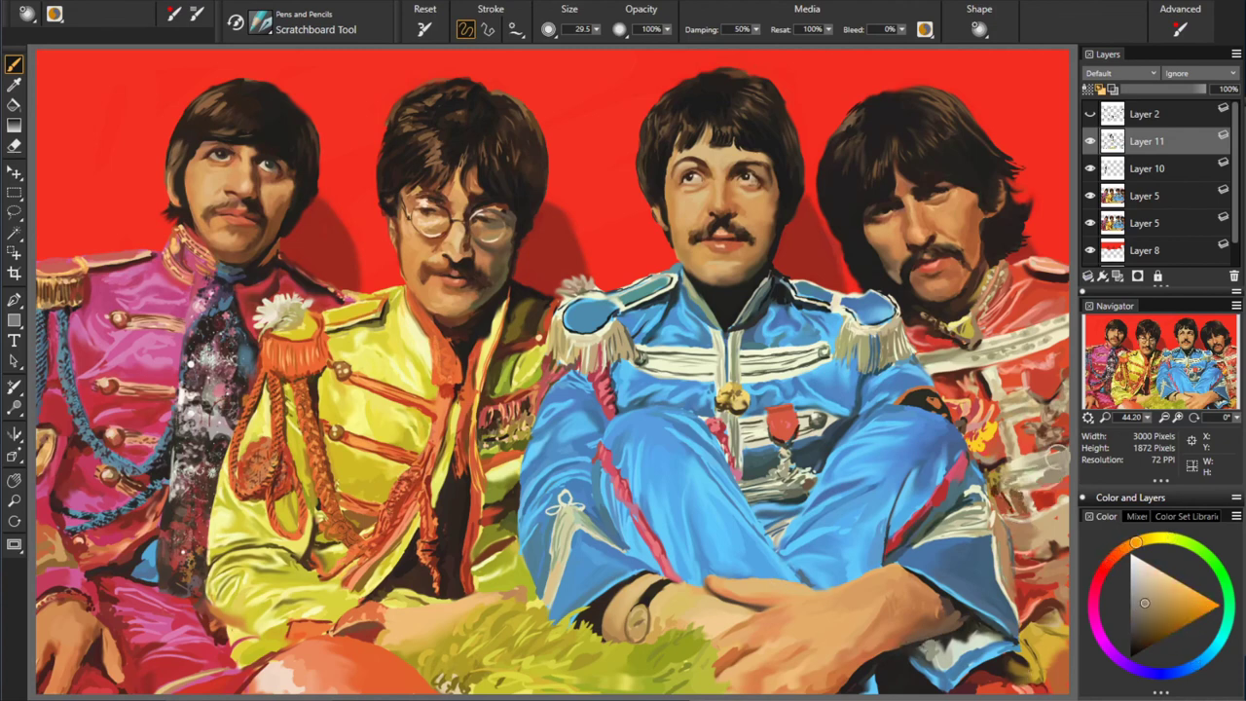
alt+click(937, 358)
alt+click(950, 365)
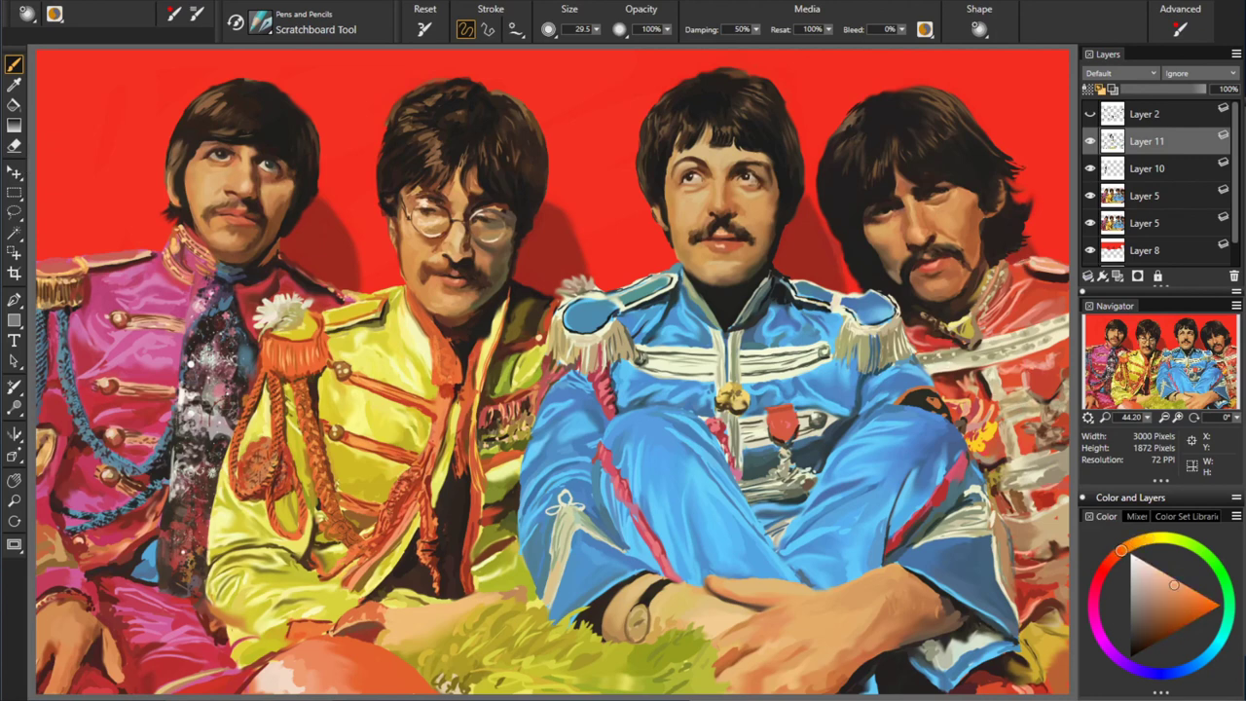
alt+click(466, 428)
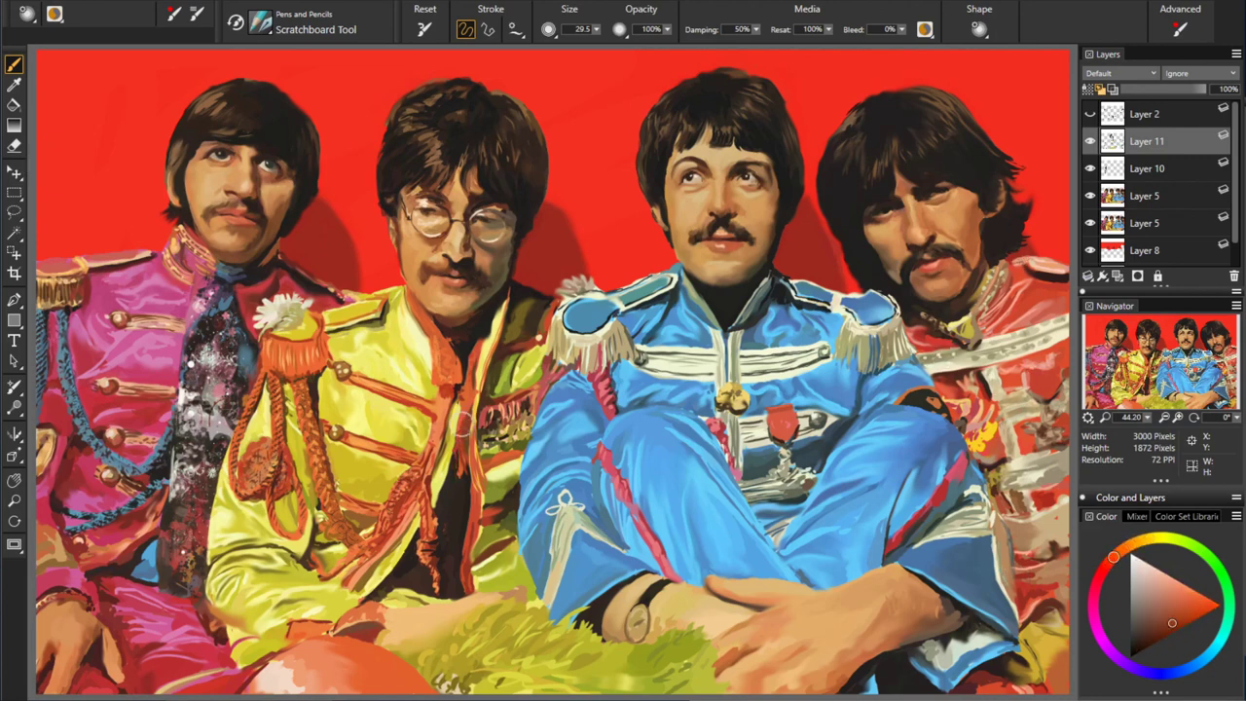
- Add light tan highlights near the glasses, in the hair and on the grass
alt+click(474, 358)
alt+click(468, 236)
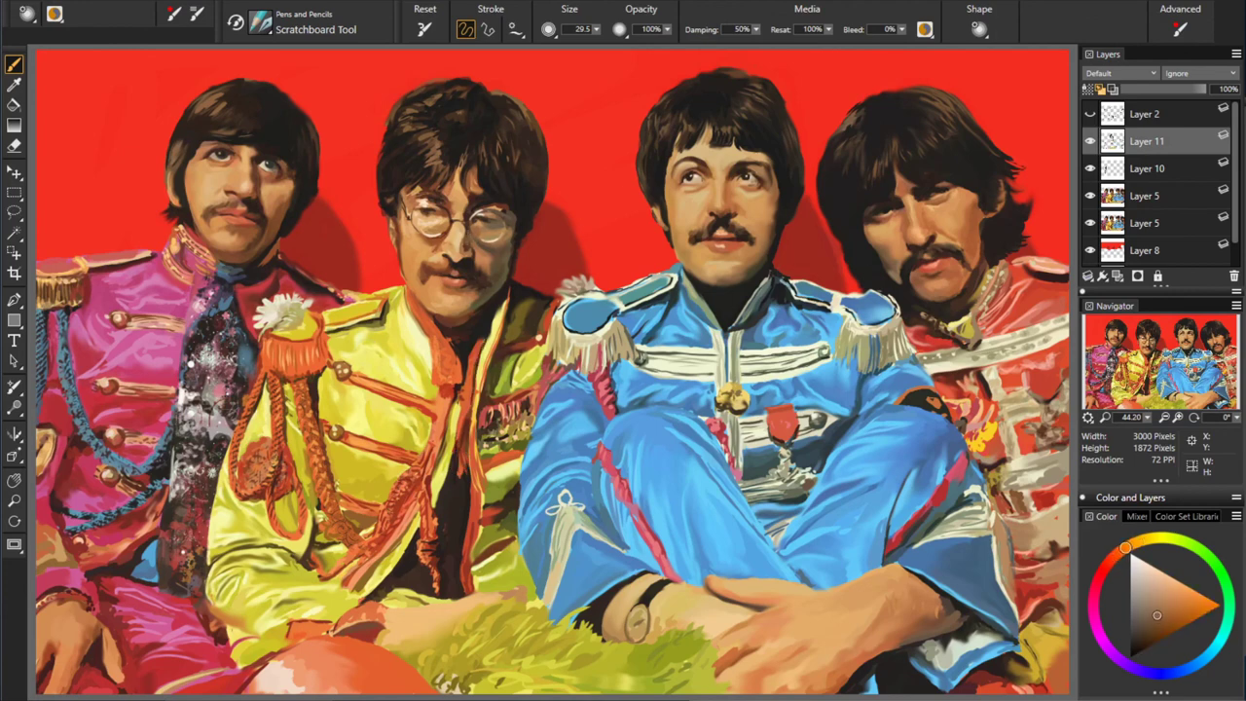
alt+click(467, 245)
alt+click(473, 249)
alt+click(465, 249)
click(1090, 141)
- Merge the detail layers, then try Blenders > Smear at a larger brush size
key(Delete)
key(Delete)
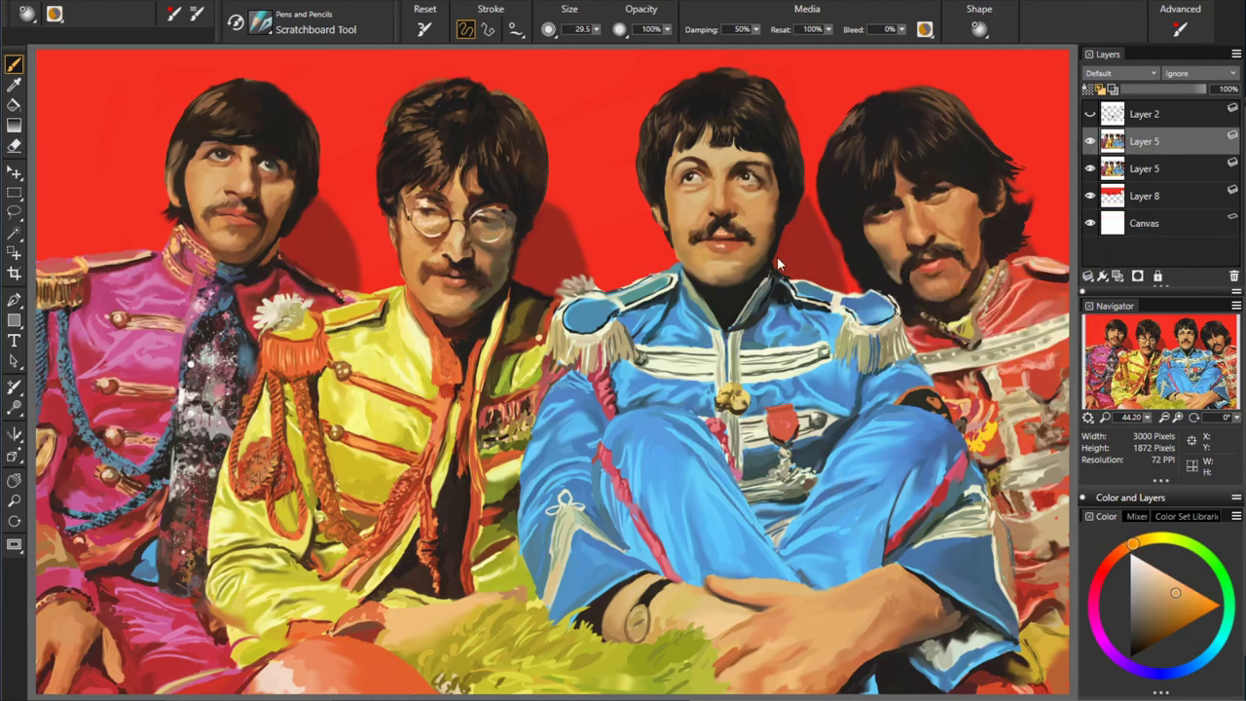
key(b)
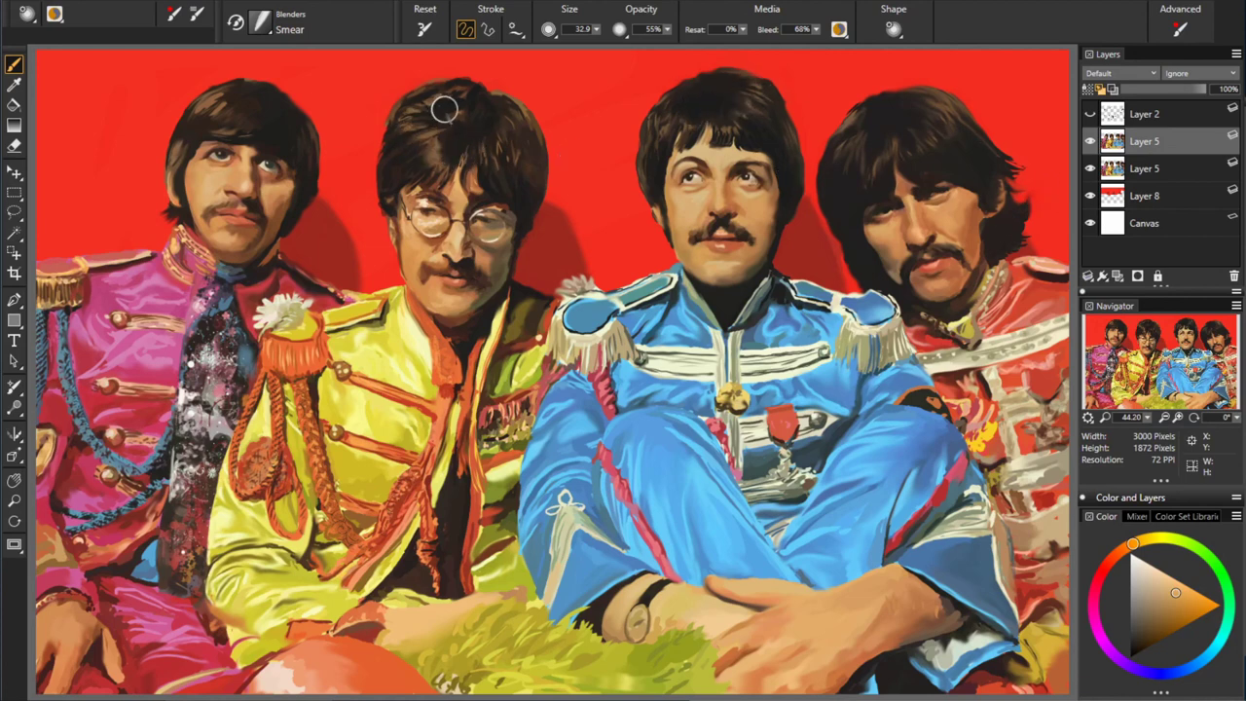
key(bracketright)
key(bracketright)
key(bracketright)
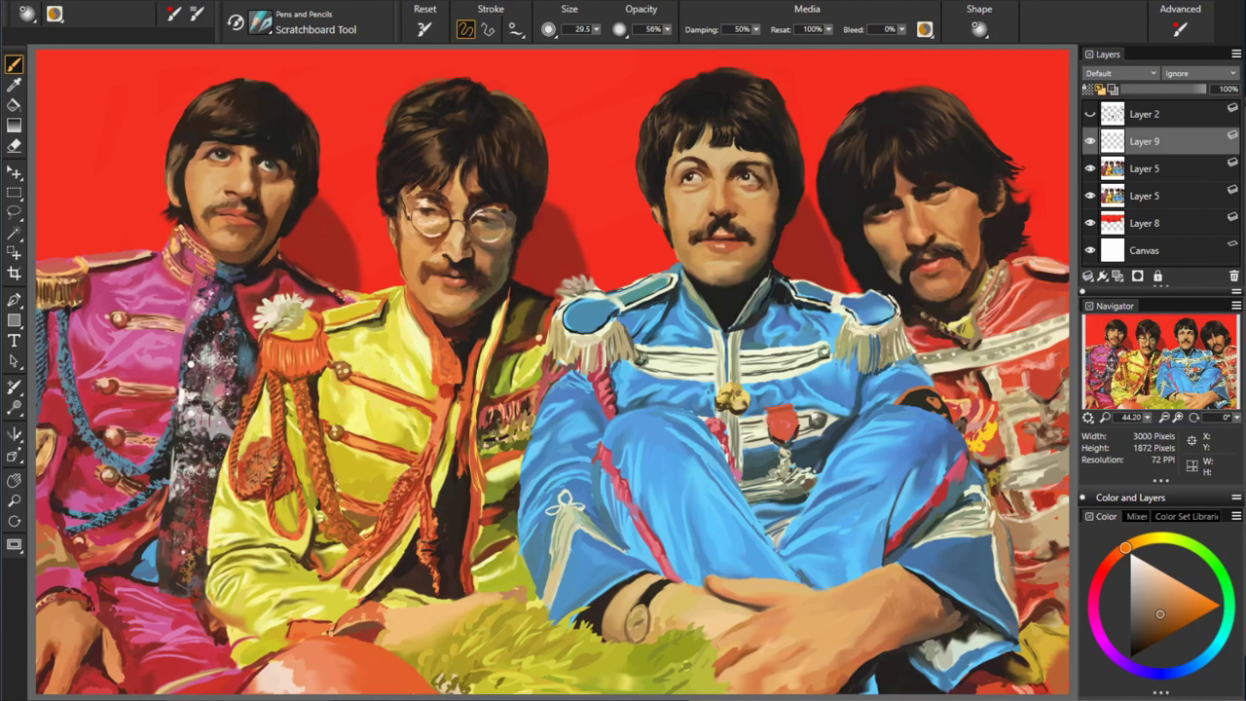
- Paint darker hair details, setting brush opacity to 100% then 40%
alt+click(534, 163)
alt+click(439, 170)
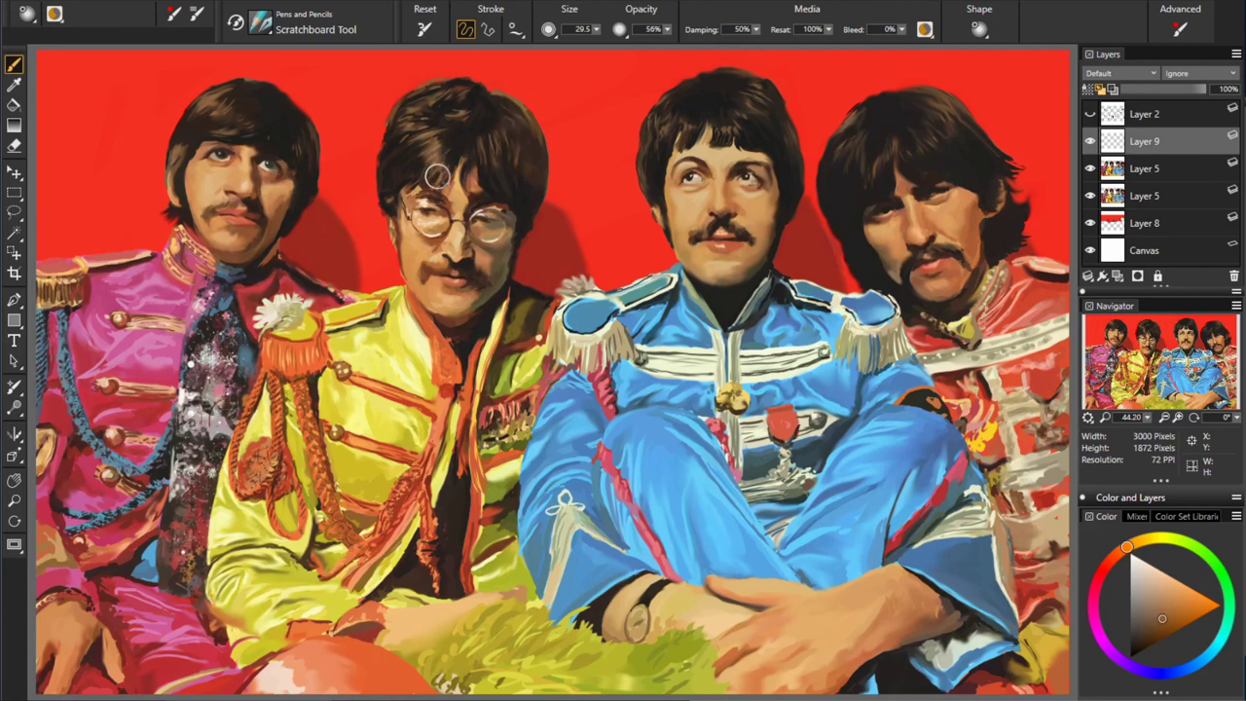
alt+click(494, 121)
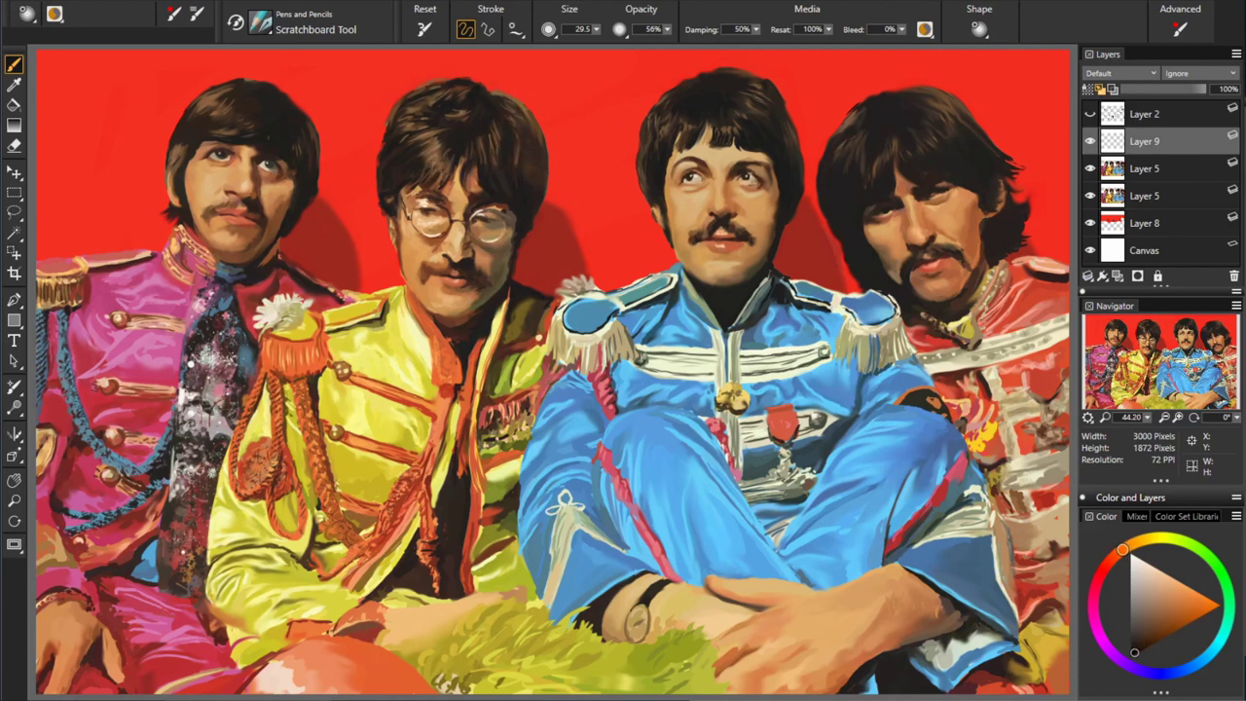
alt+click(731, 160)
alt+click(660, 145)
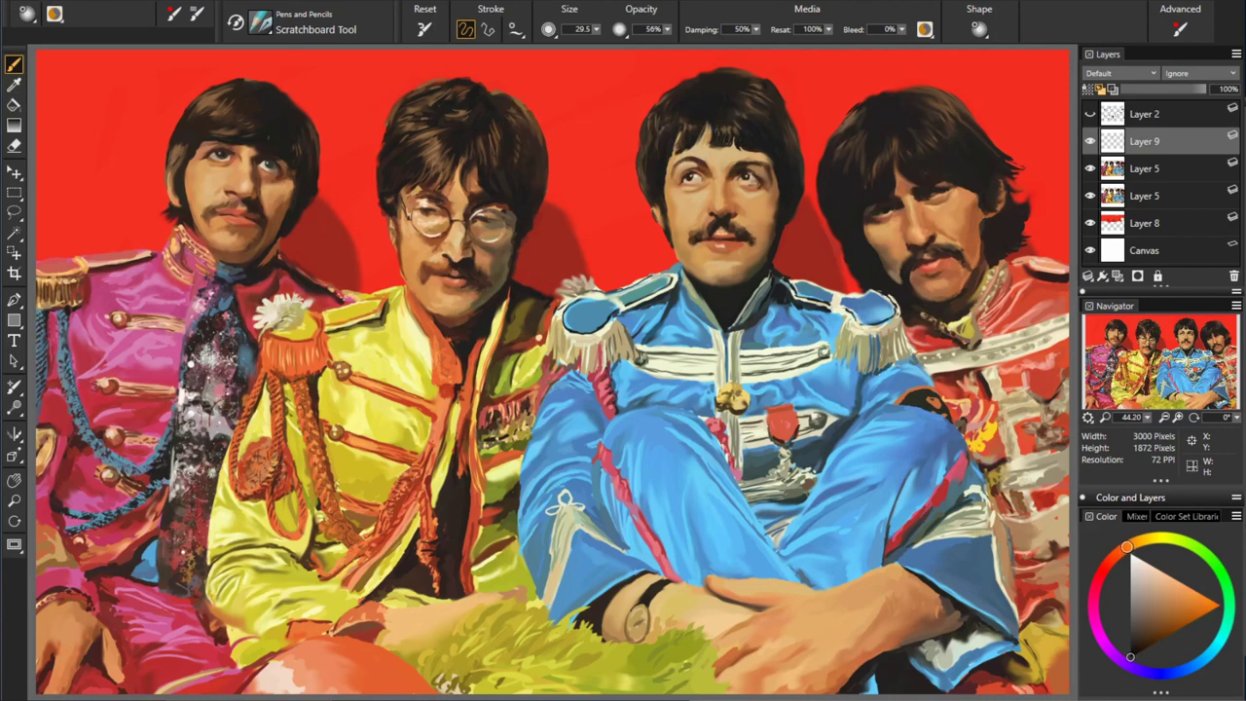
key(0)
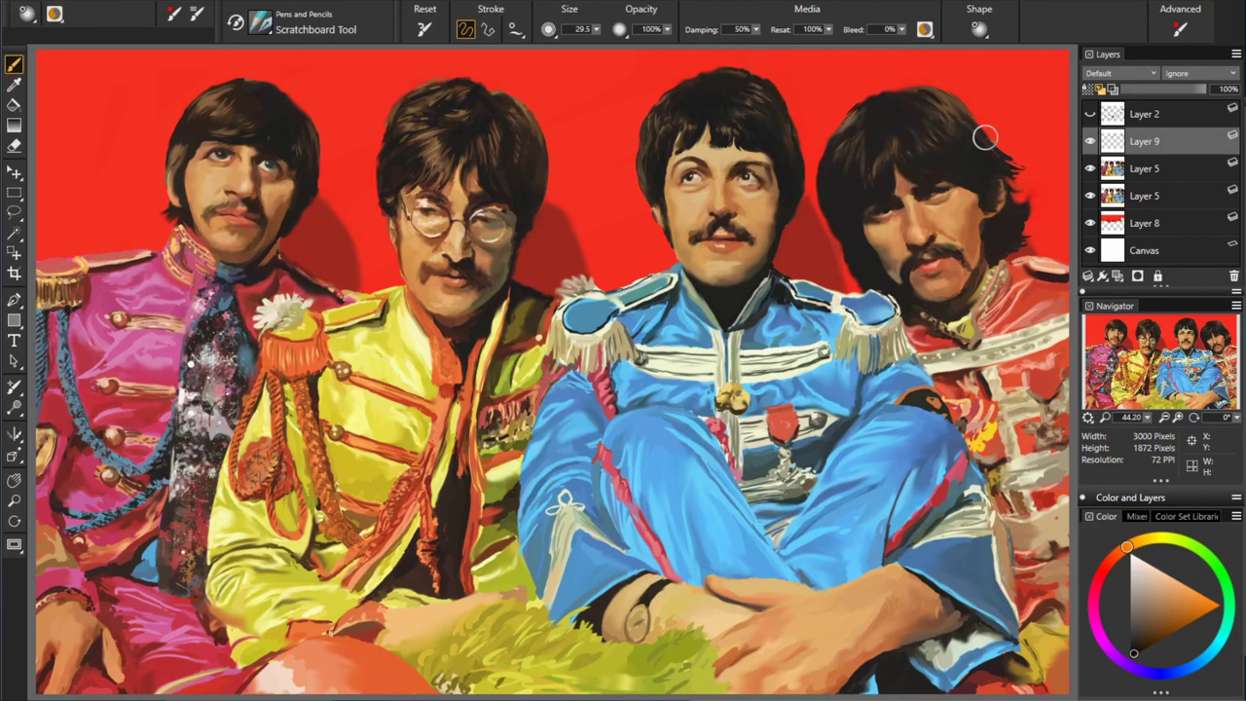
key(4)
- Touch up the right face, hand and watch strap, then delete the hidden Layer 2
alt+click(978, 199)
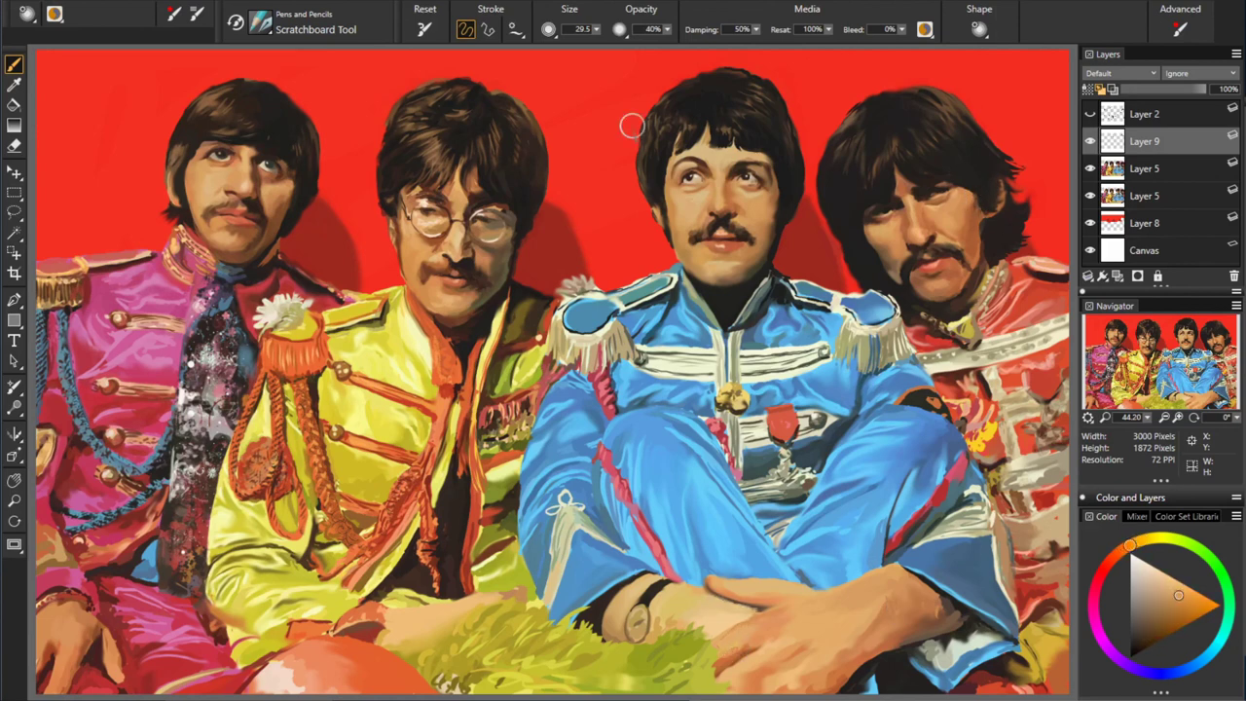
alt+click(937, 615)
alt+click(658, 590)
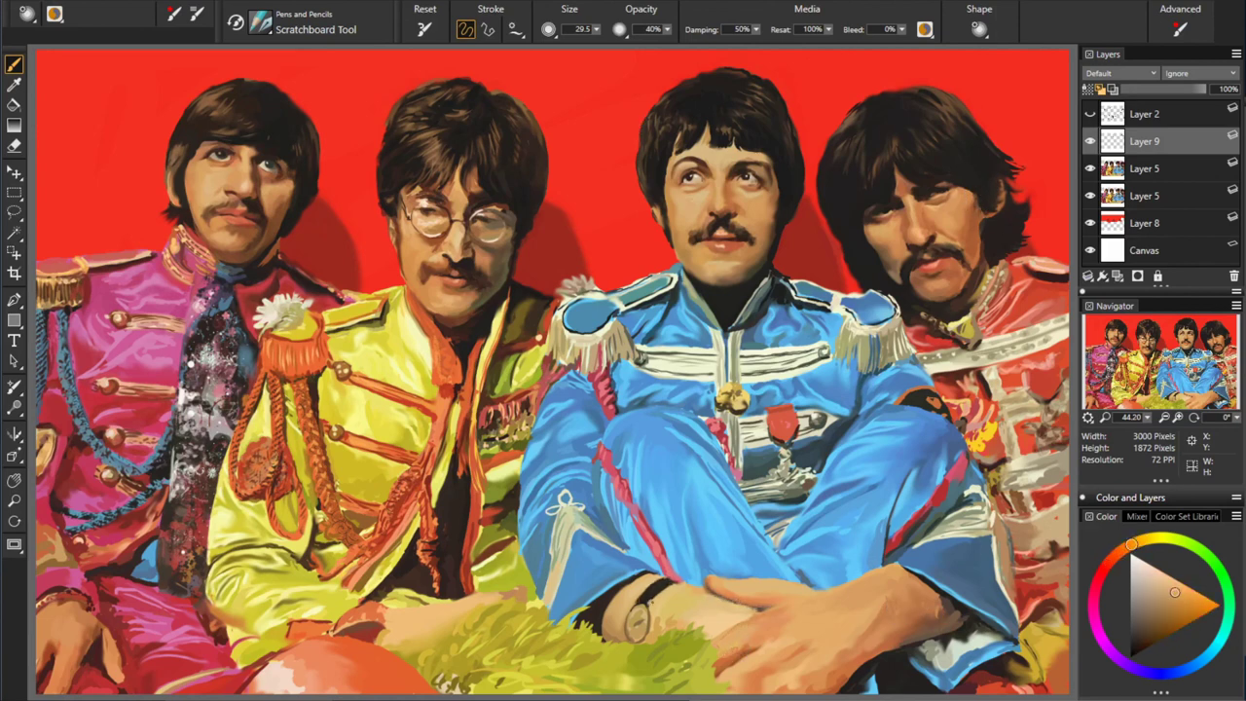
alt+click(651, 602)
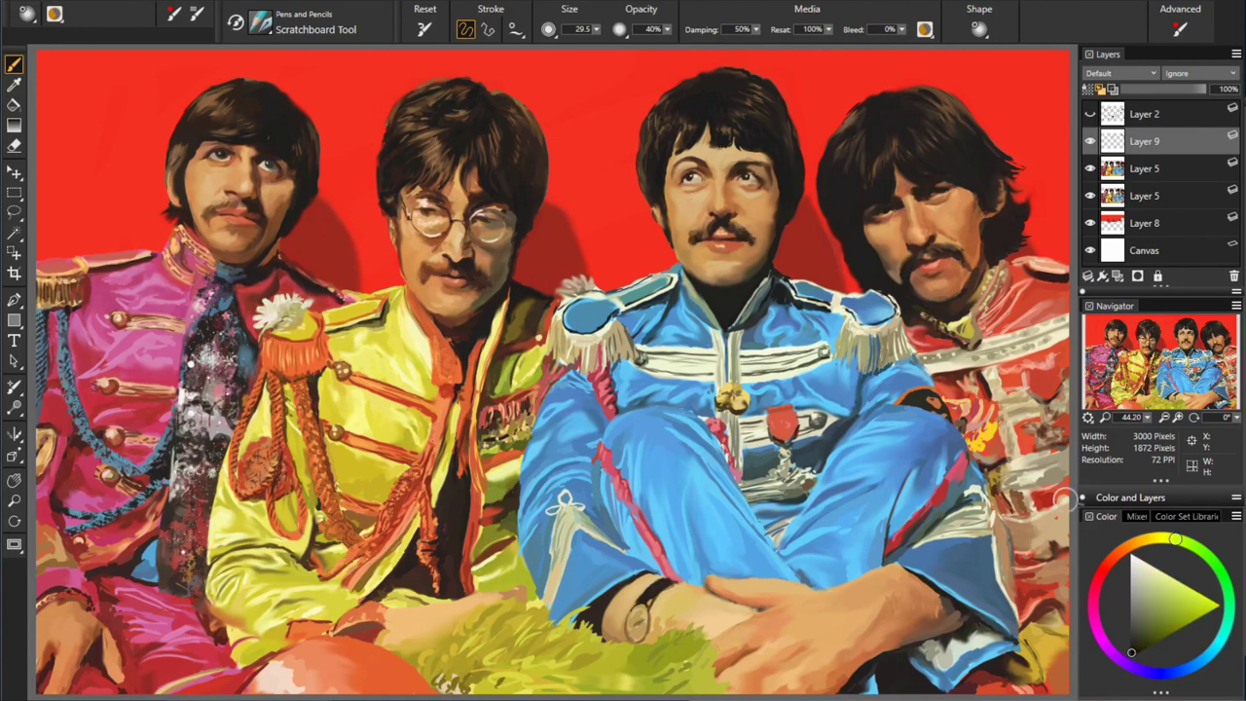
key(ctrl+z)
click(1091, 115)
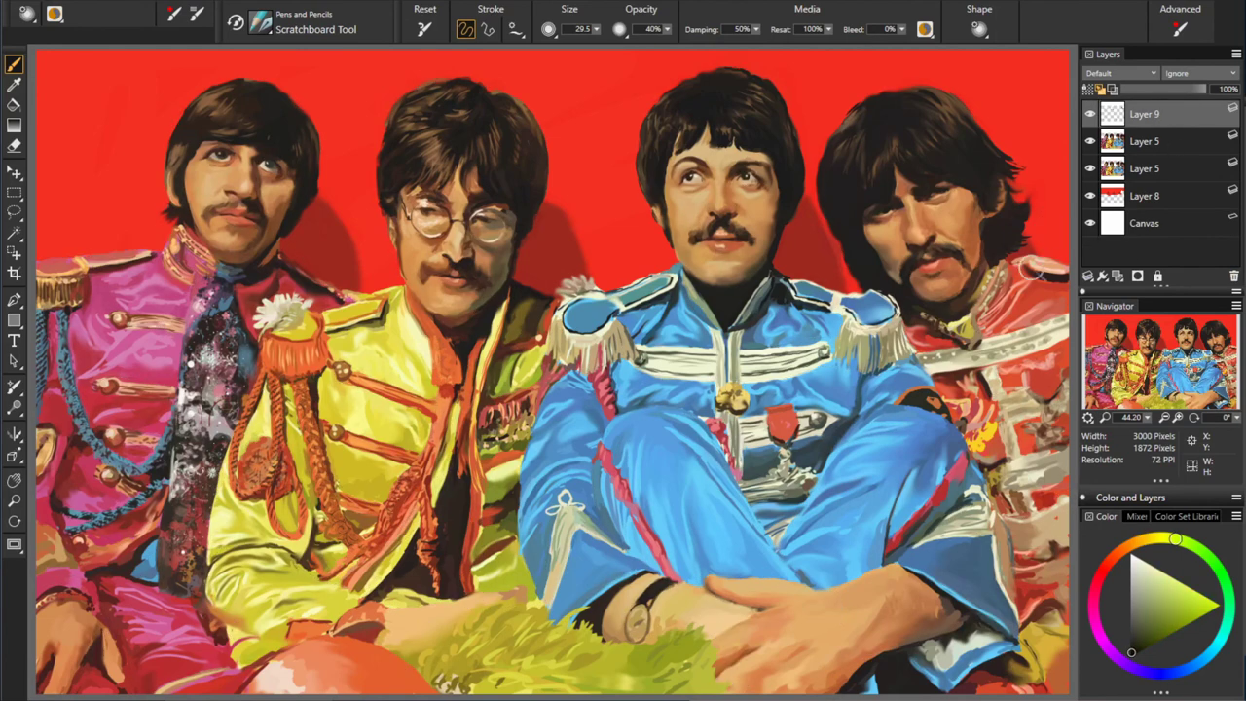
- Add dark red, yellow and green accents, then restore 100% opacity with bright red
alt+click(865, 370)
alt+click(500, 214)
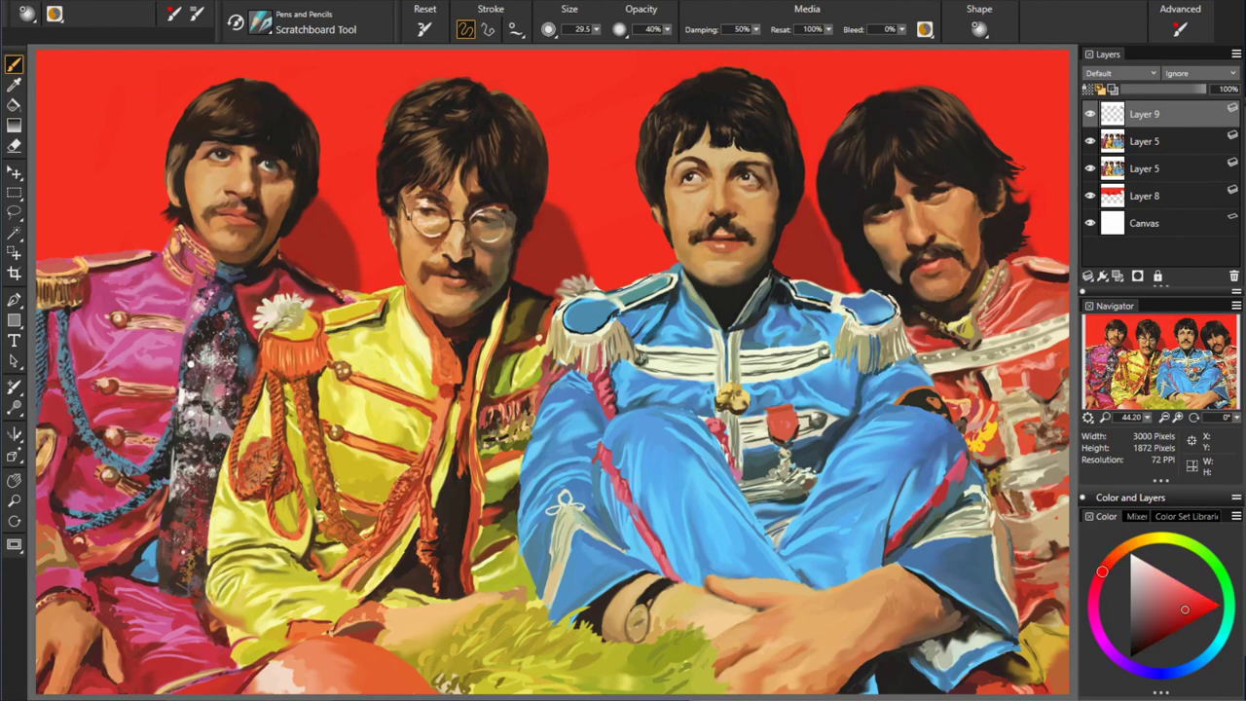
alt+click(306, 541)
alt+click(560, 531)
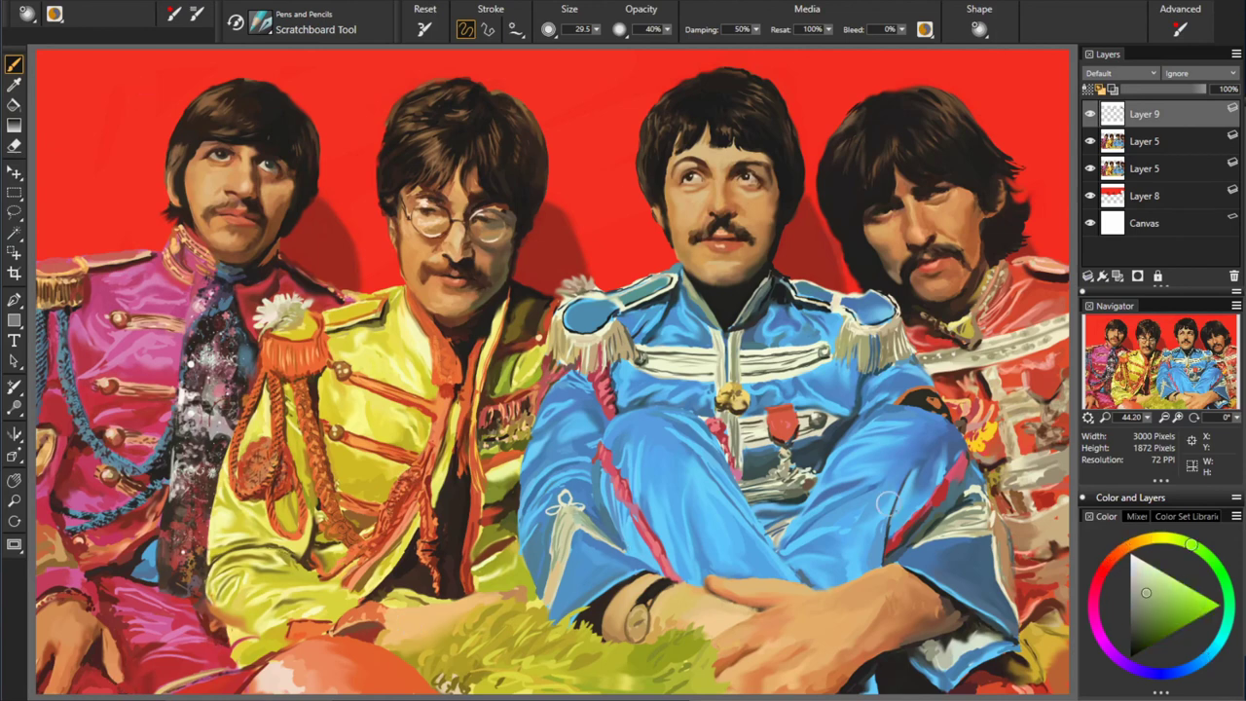
alt+click(992, 567)
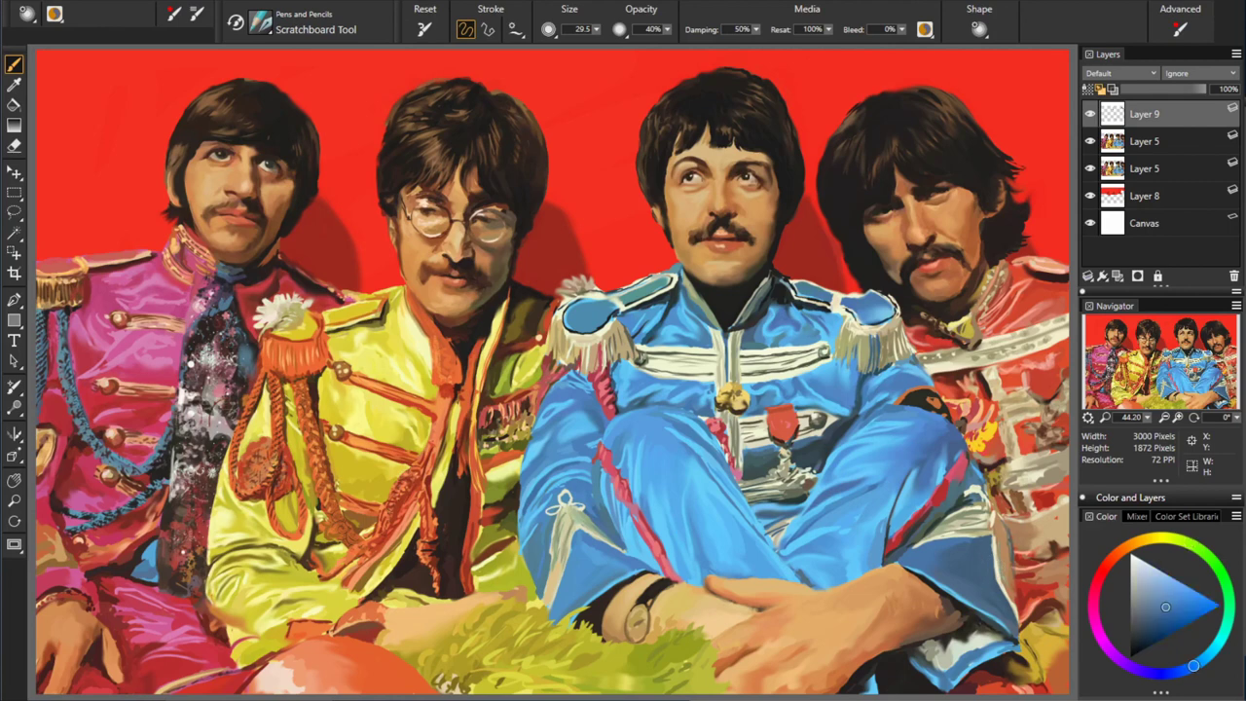
key(0)
alt+click(1007, 667)
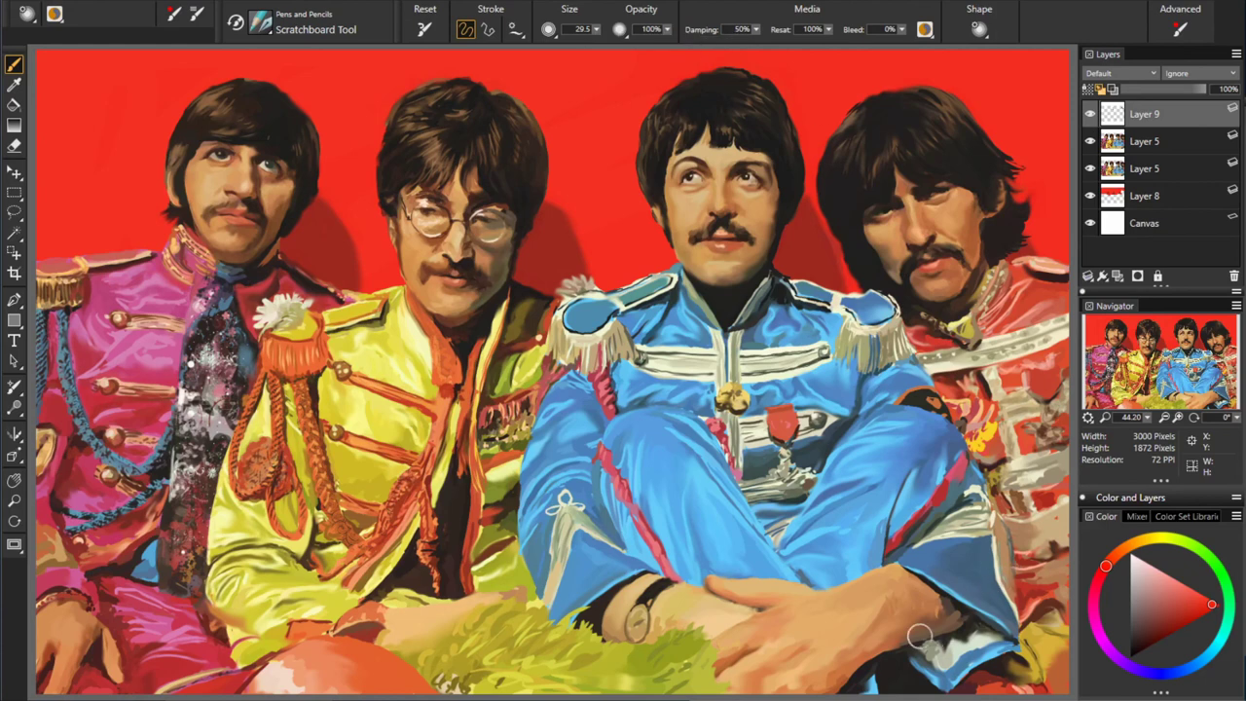
- Write the red signature with a flourish across the folded hands at lower right
drag(816, 624, 820, 647)
drag(845, 639, 849, 651)
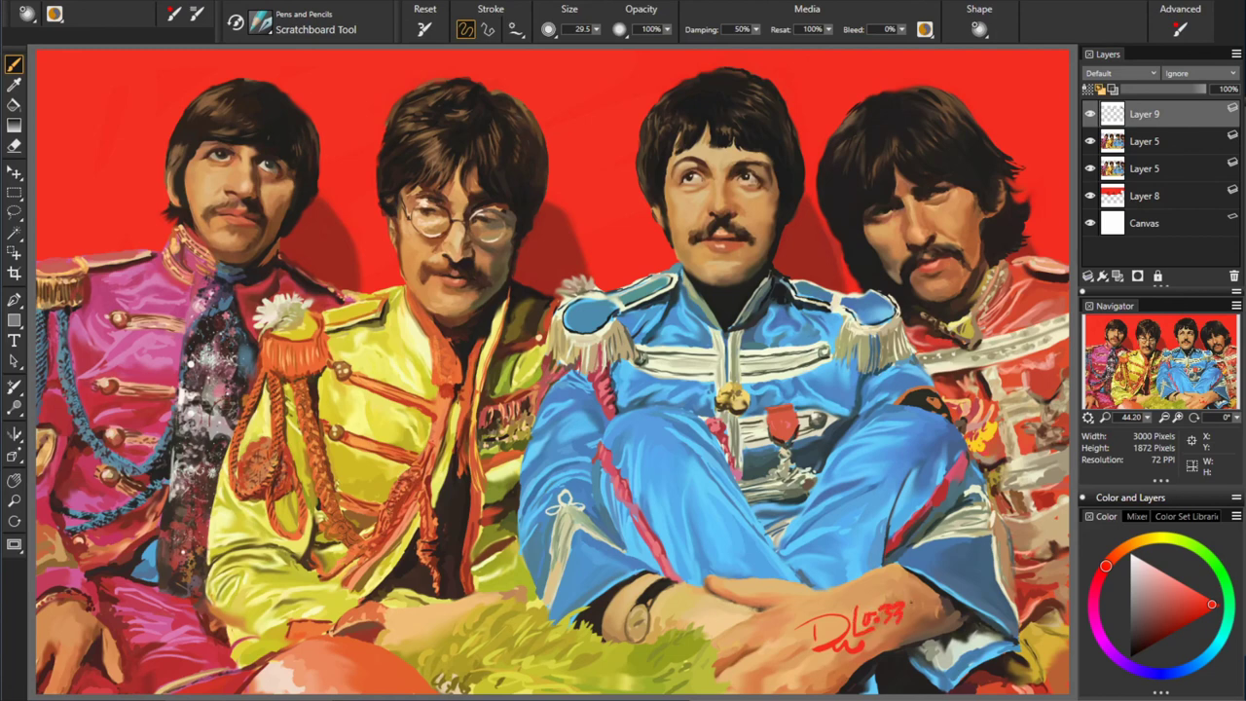
drag(909, 588, 986, 568)
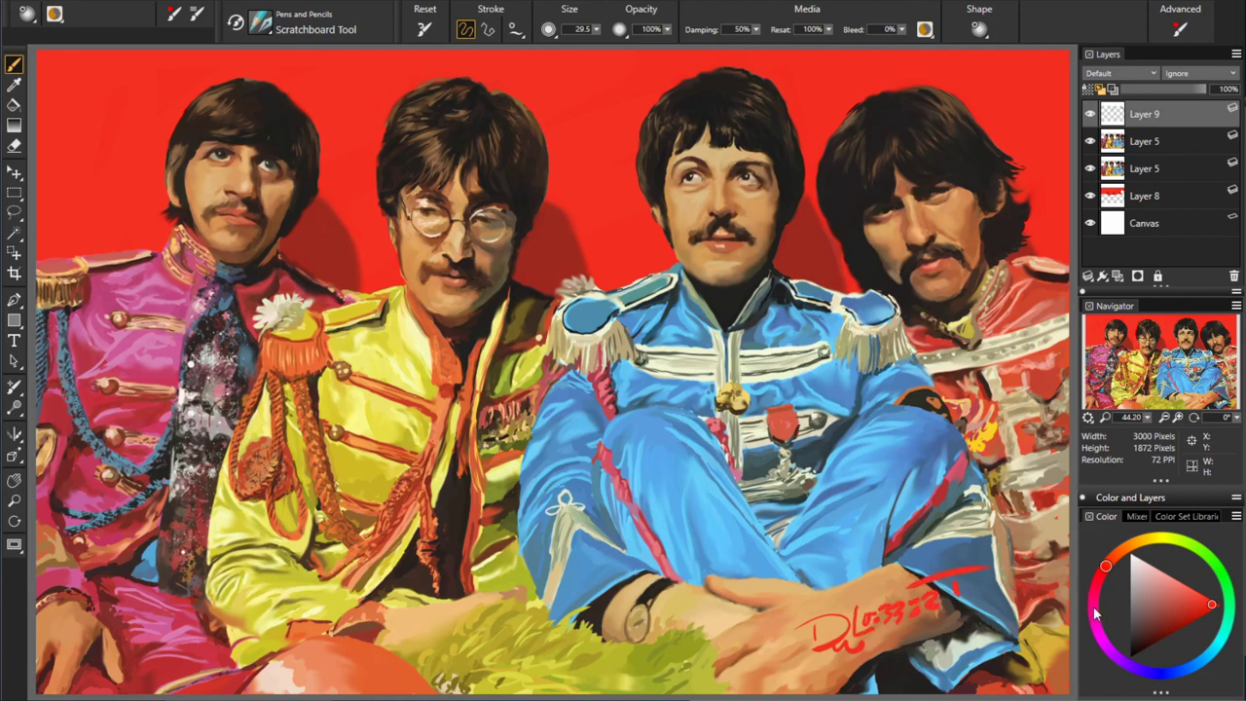